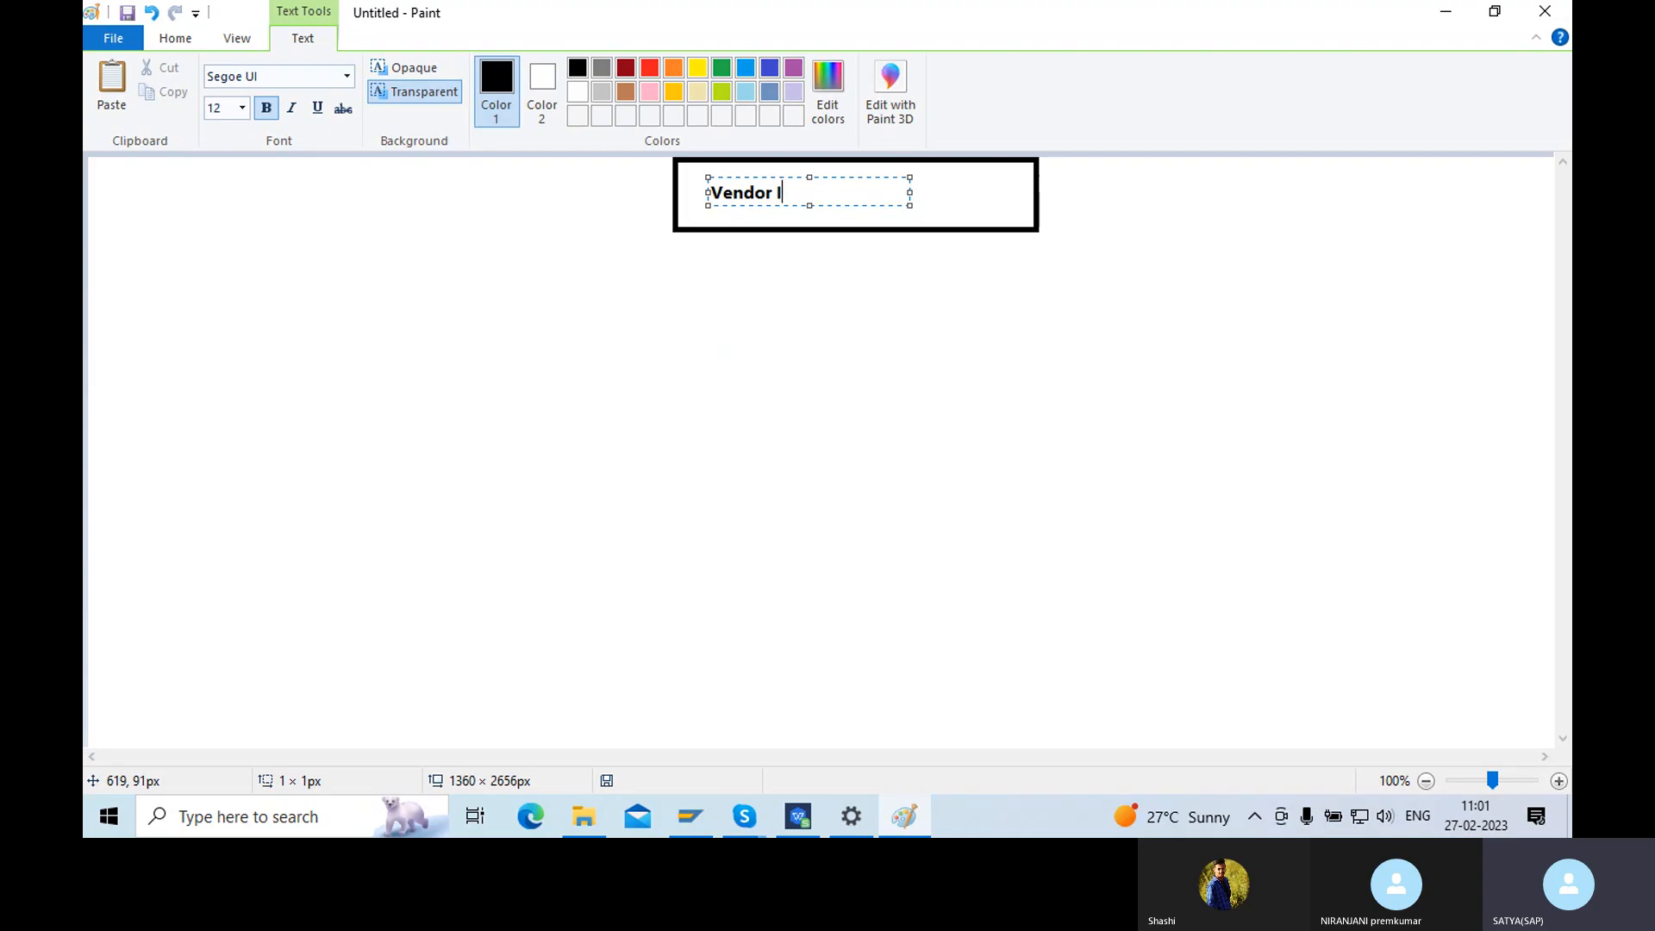
# - Complete the heading as "Vendor Invoice Posting" inside the black box and colour the text red
pyautogui.write('nvoice Posting')
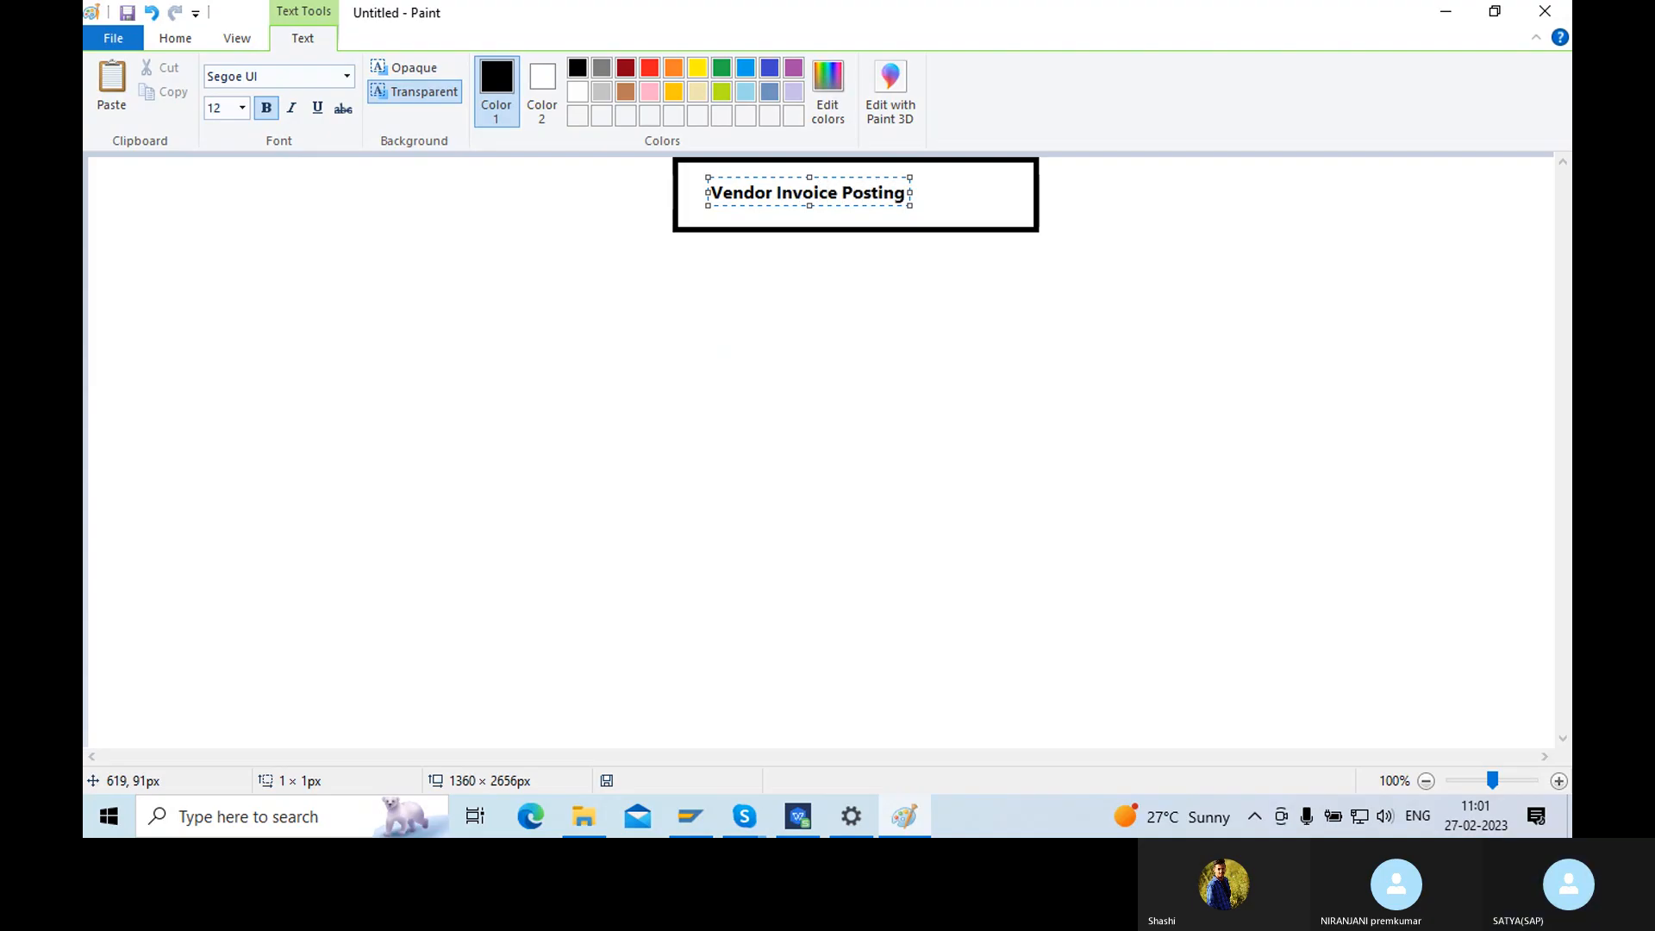
pyautogui.moveTo(907, 192); pyautogui.dragTo(676, 158)
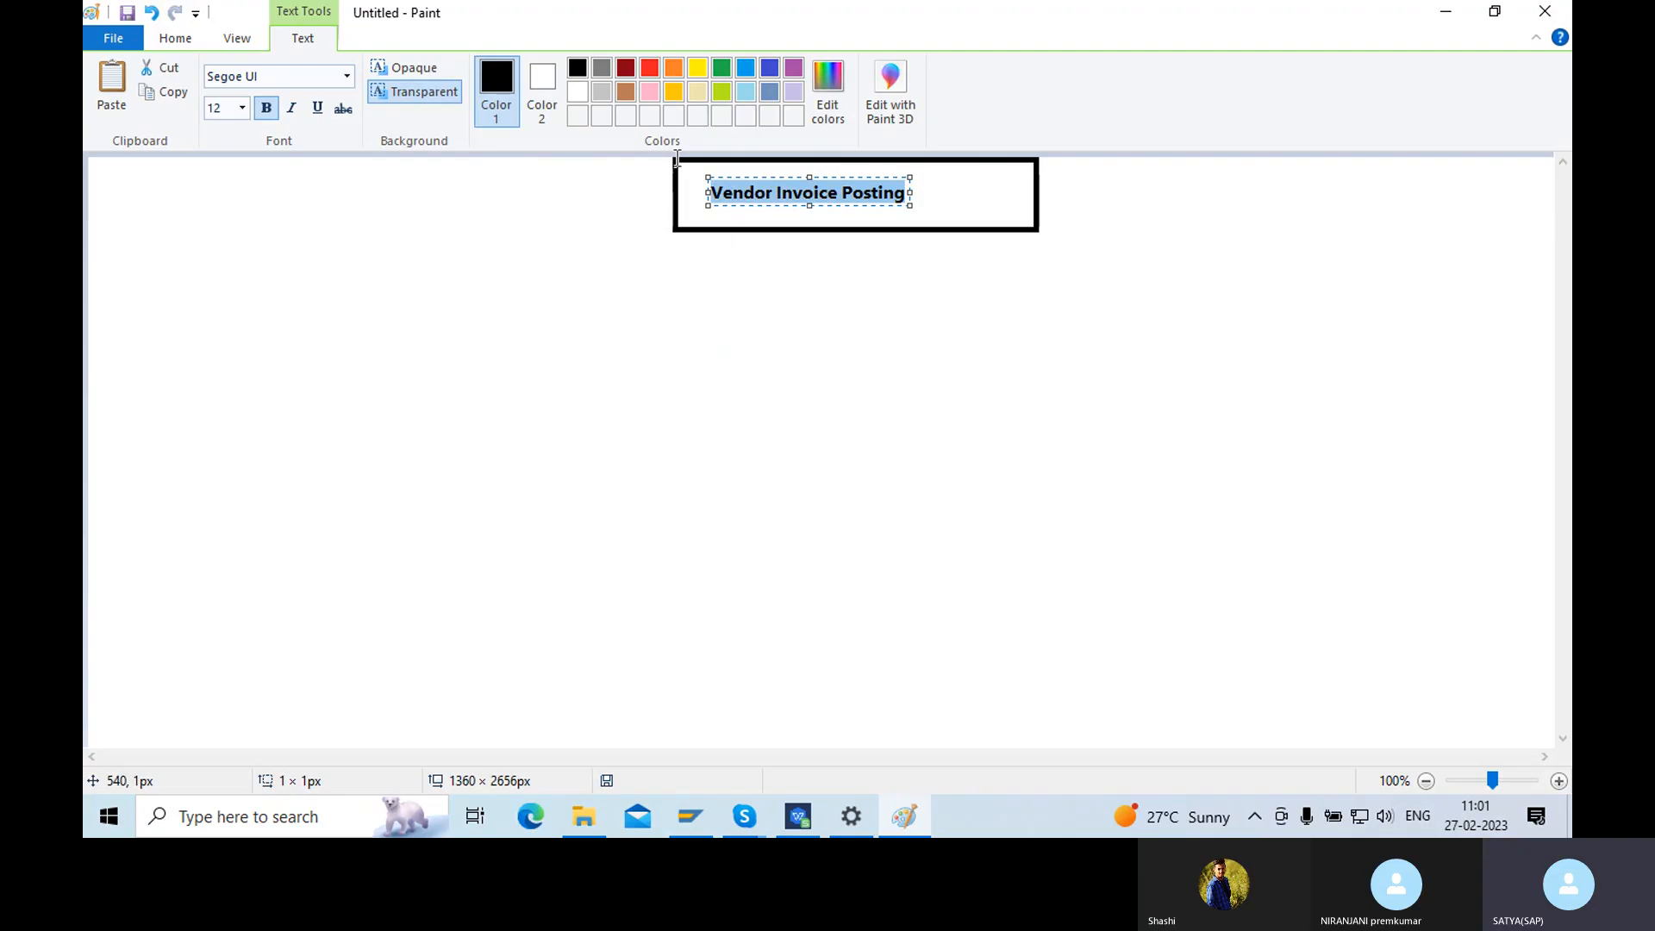
pyautogui.click(649, 68)
pyautogui.click(820, 277)
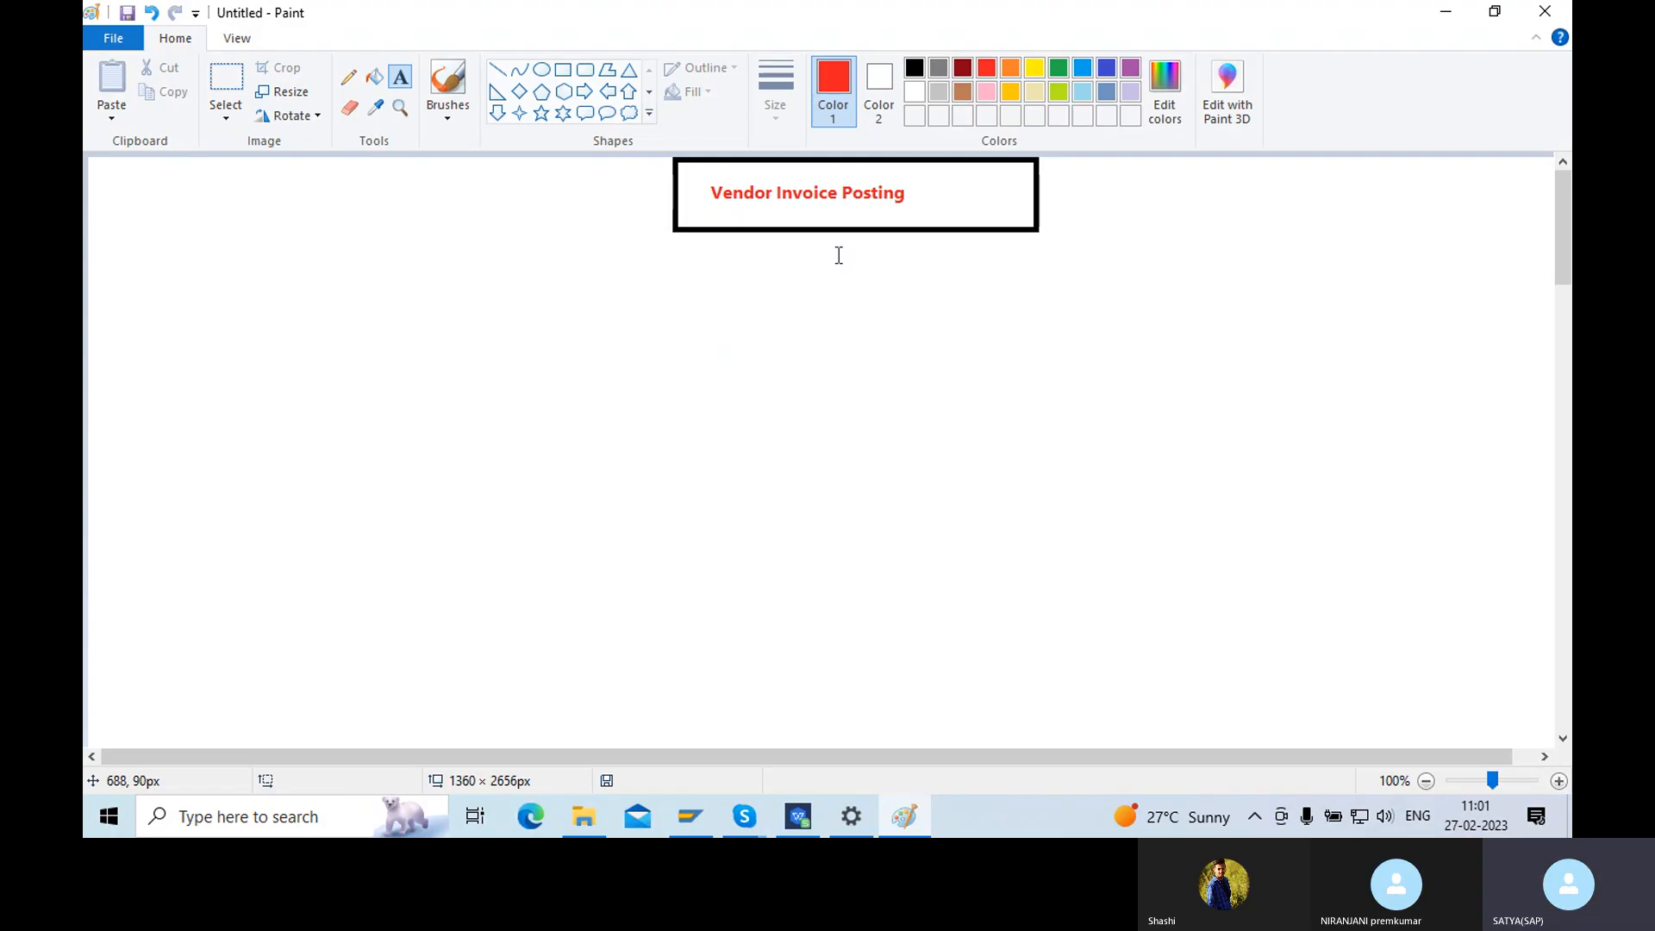
# - Draw a red rectangle of about 168 × 71 px below and left of the heading box and label it "Vendor"
pyautogui.click(564, 69)
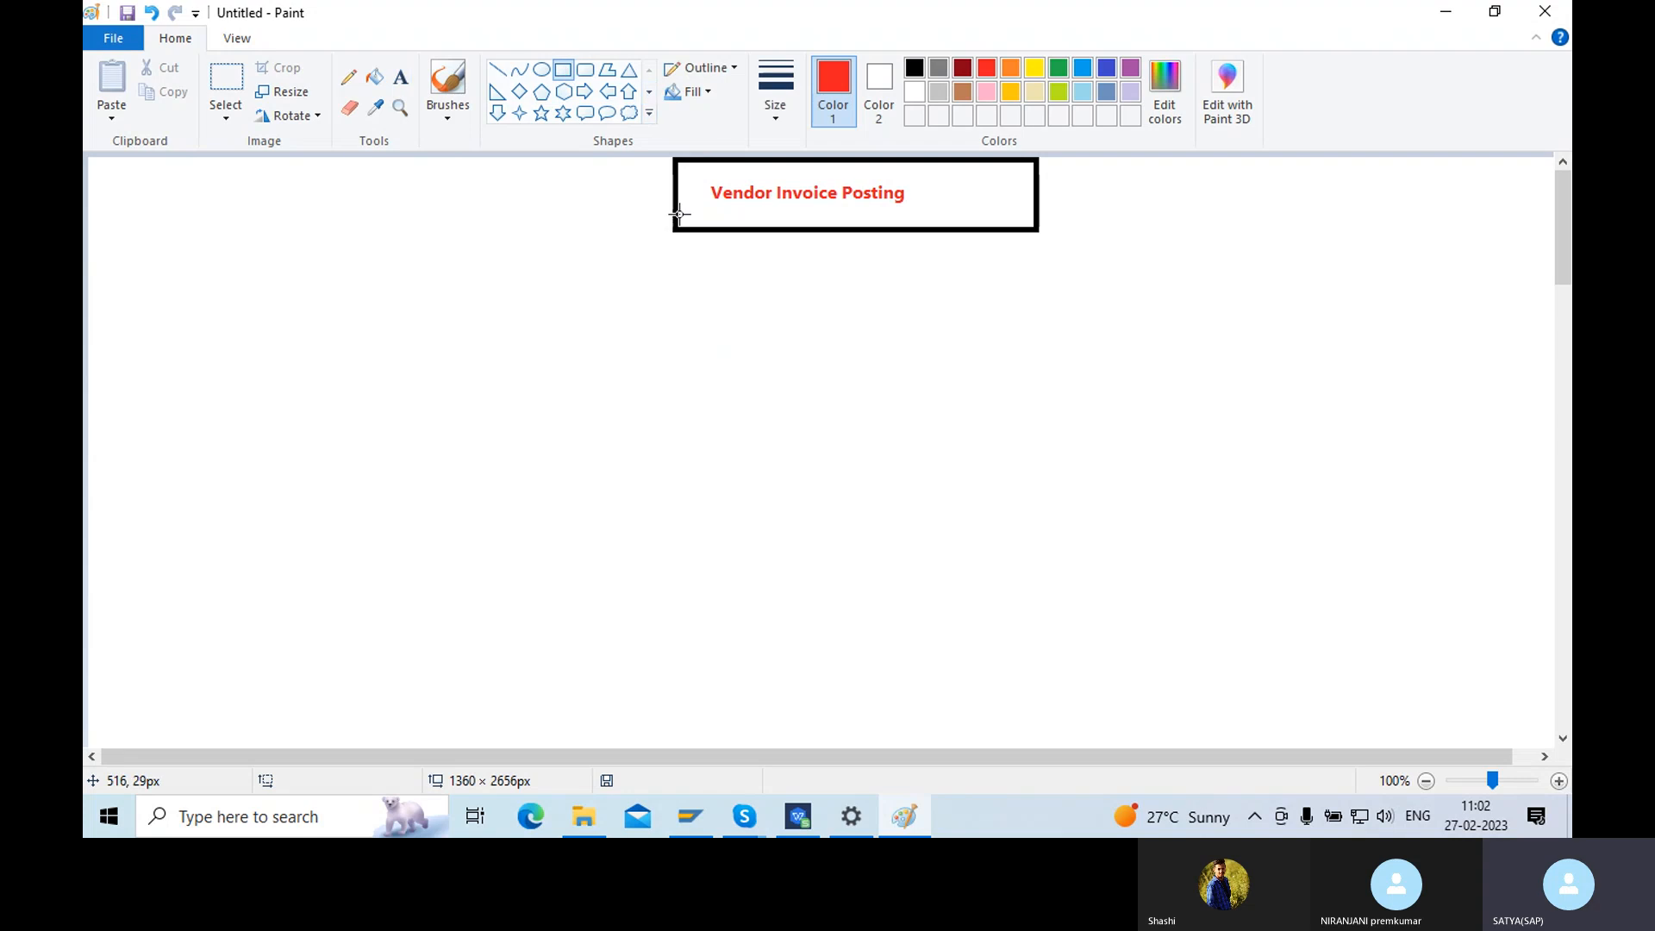
pyautogui.moveTo(452, 268); pyautogui.dragTo(637, 345)
pyautogui.click(401, 77)
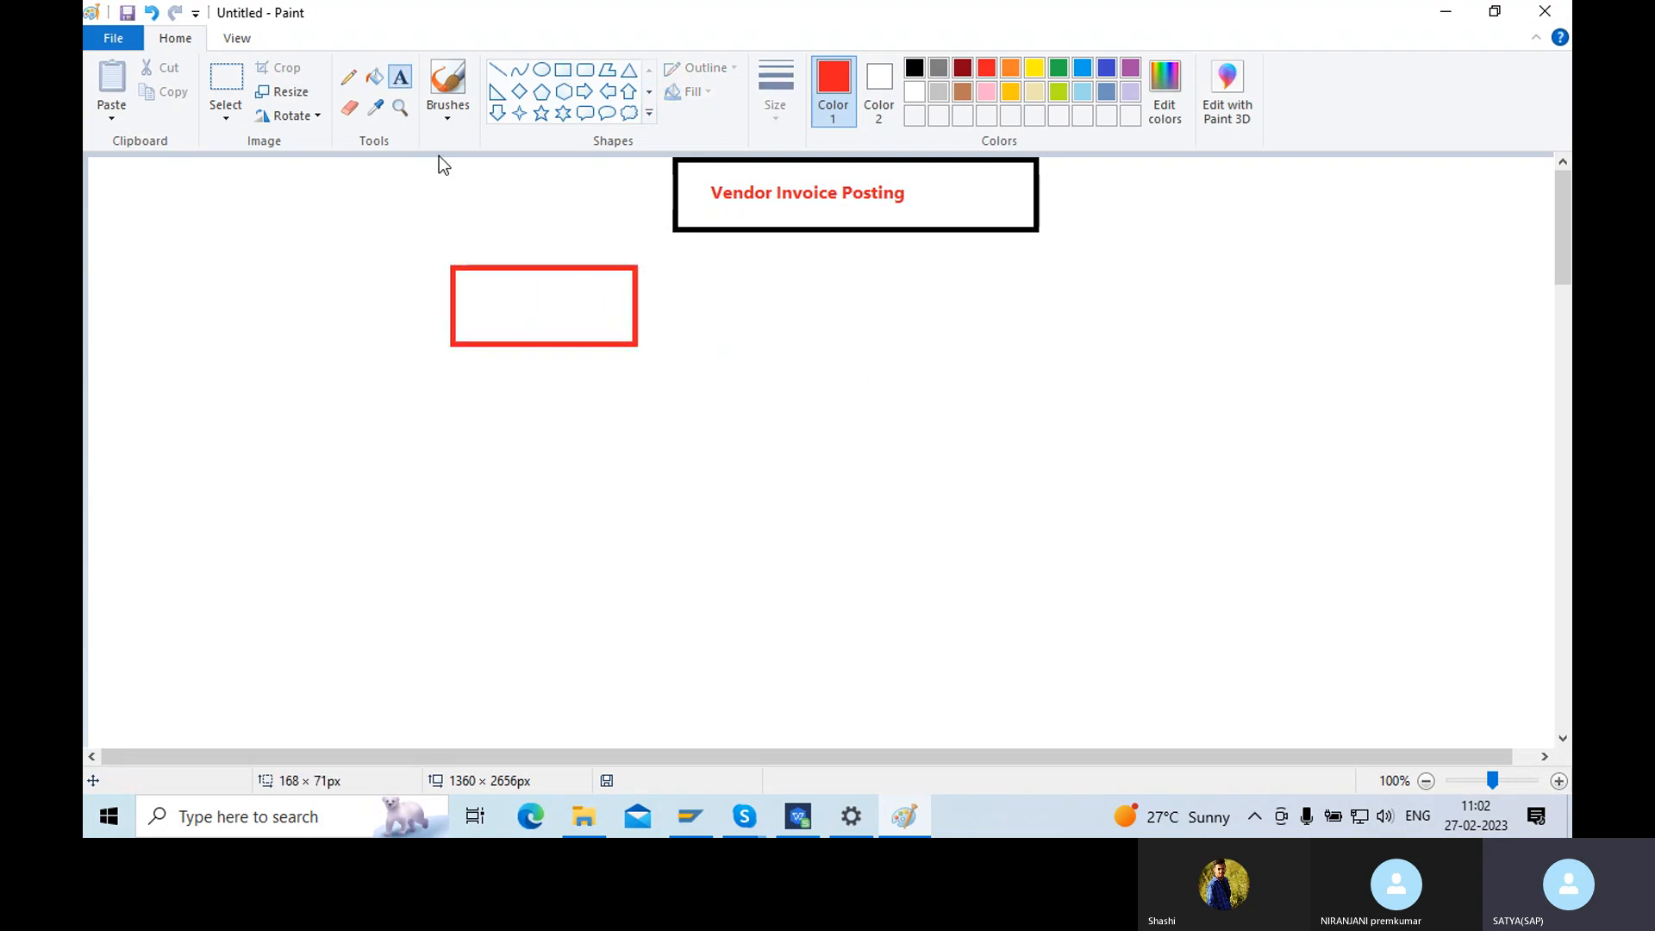
pyautogui.click(473, 293)
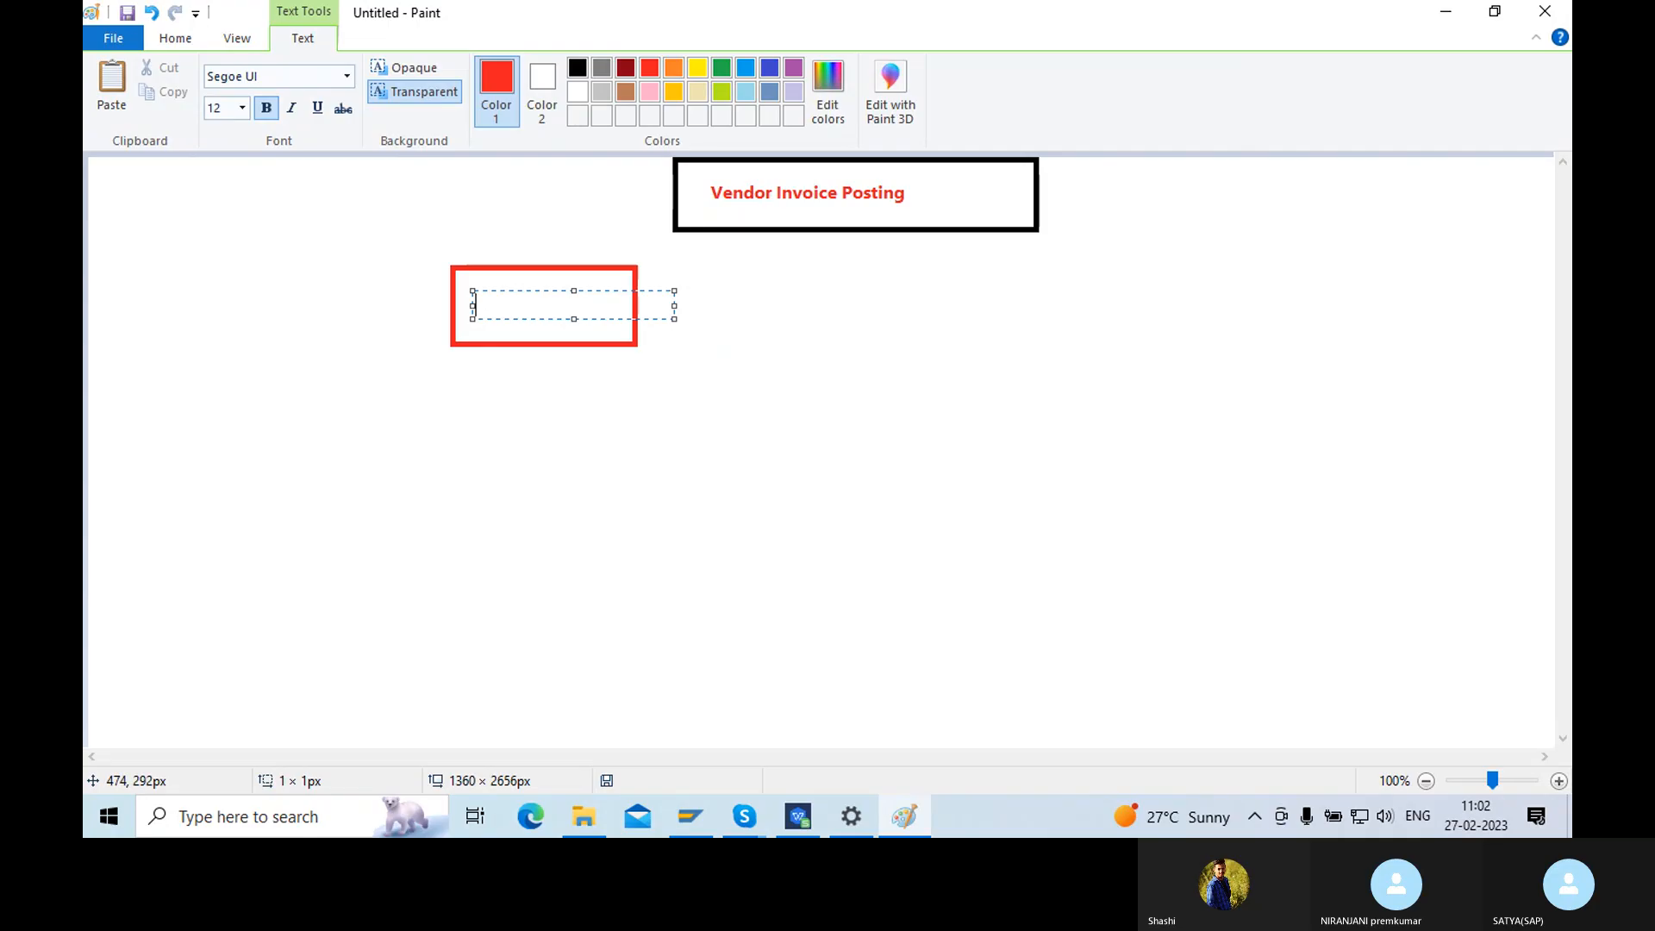
pyautogui.write('Vendor')
pyautogui.click(620, 170)
# - Draw a second red rectangle of about 173 × 75 px level with the Vendor box, further right, and label it "Business"
pyautogui.click(563, 70)
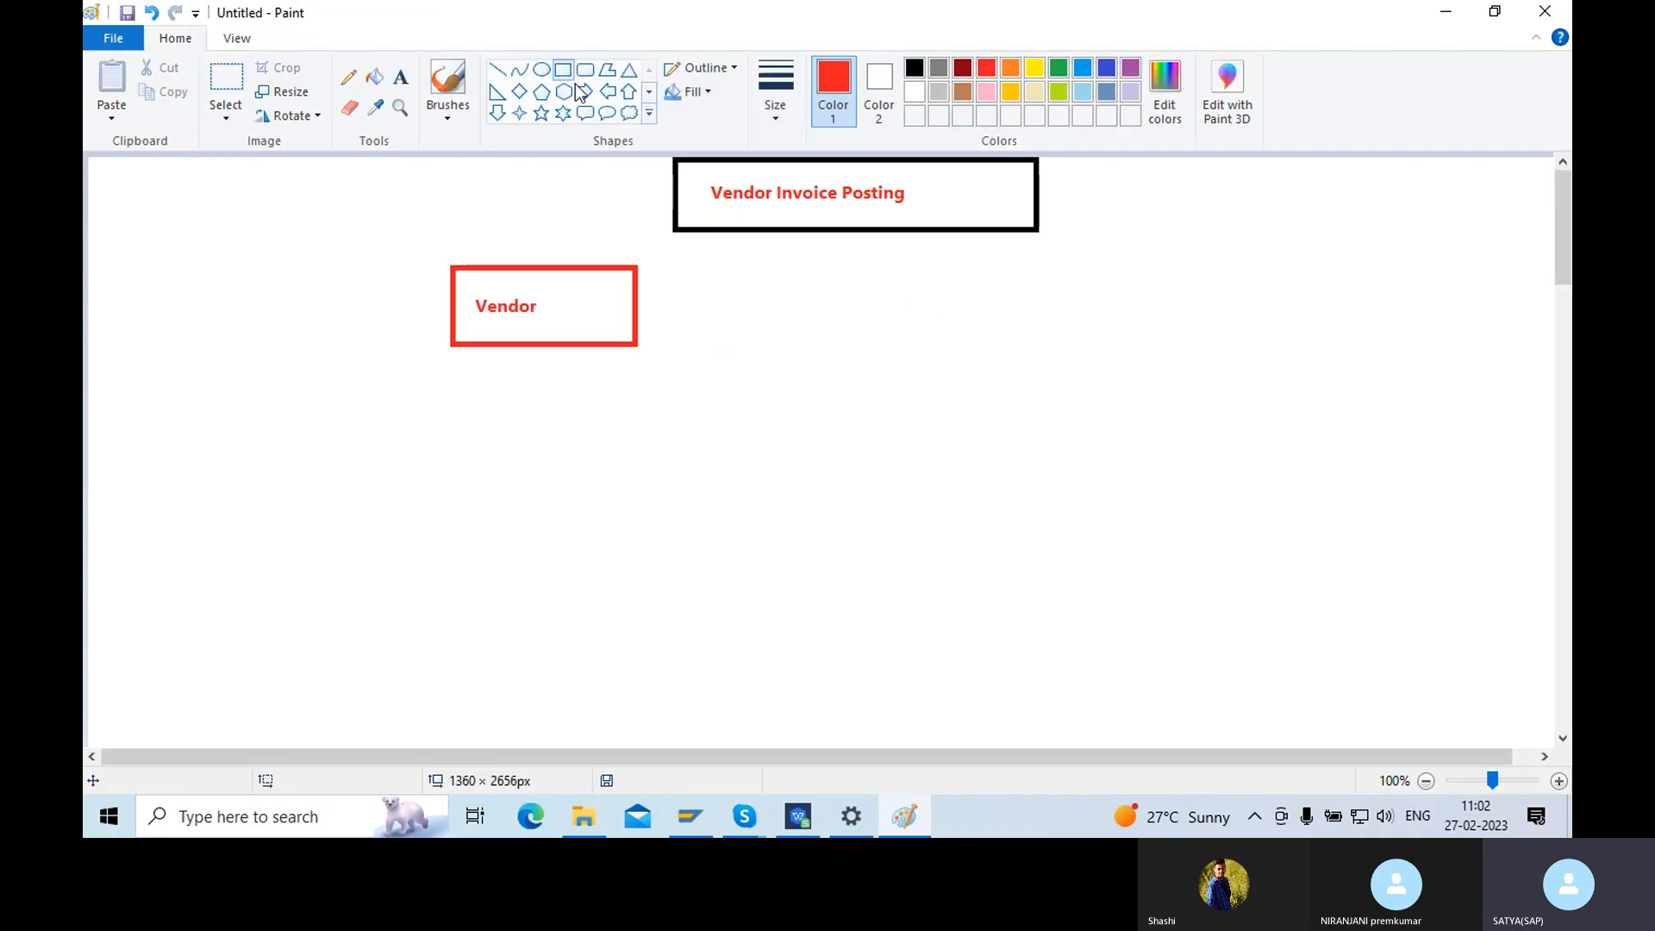
pyautogui.moveTo(869, 263); pyautogui.dragTo(1055, 342)
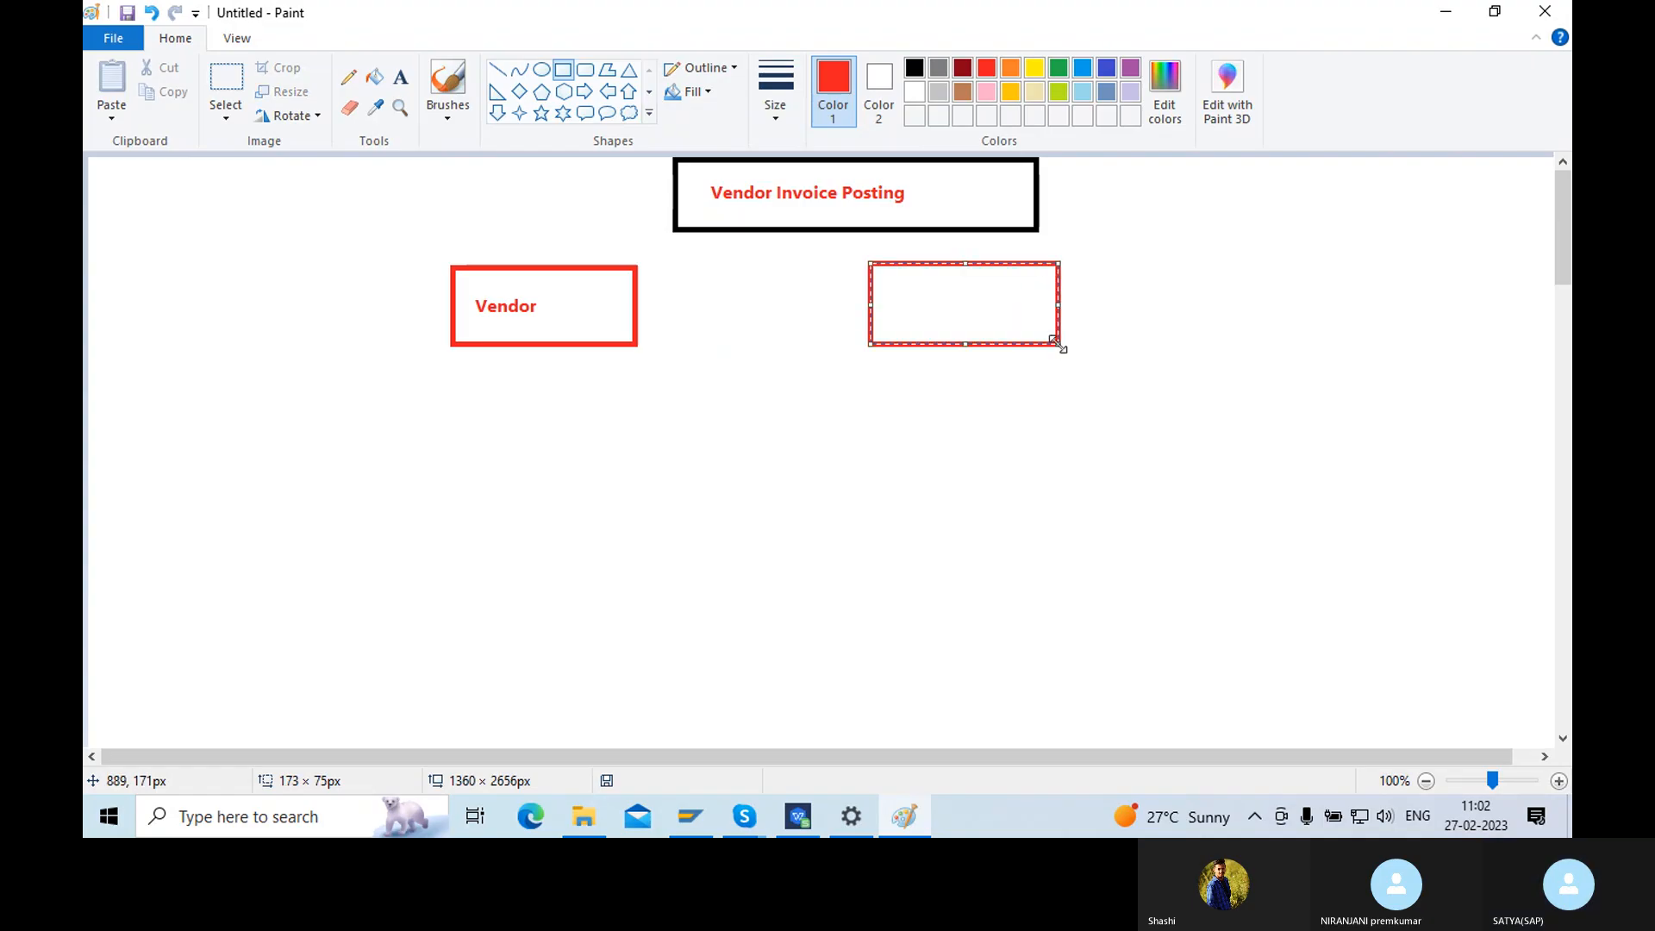
pyautogui.click(401, 78)
pyautogui.click(898, 303)
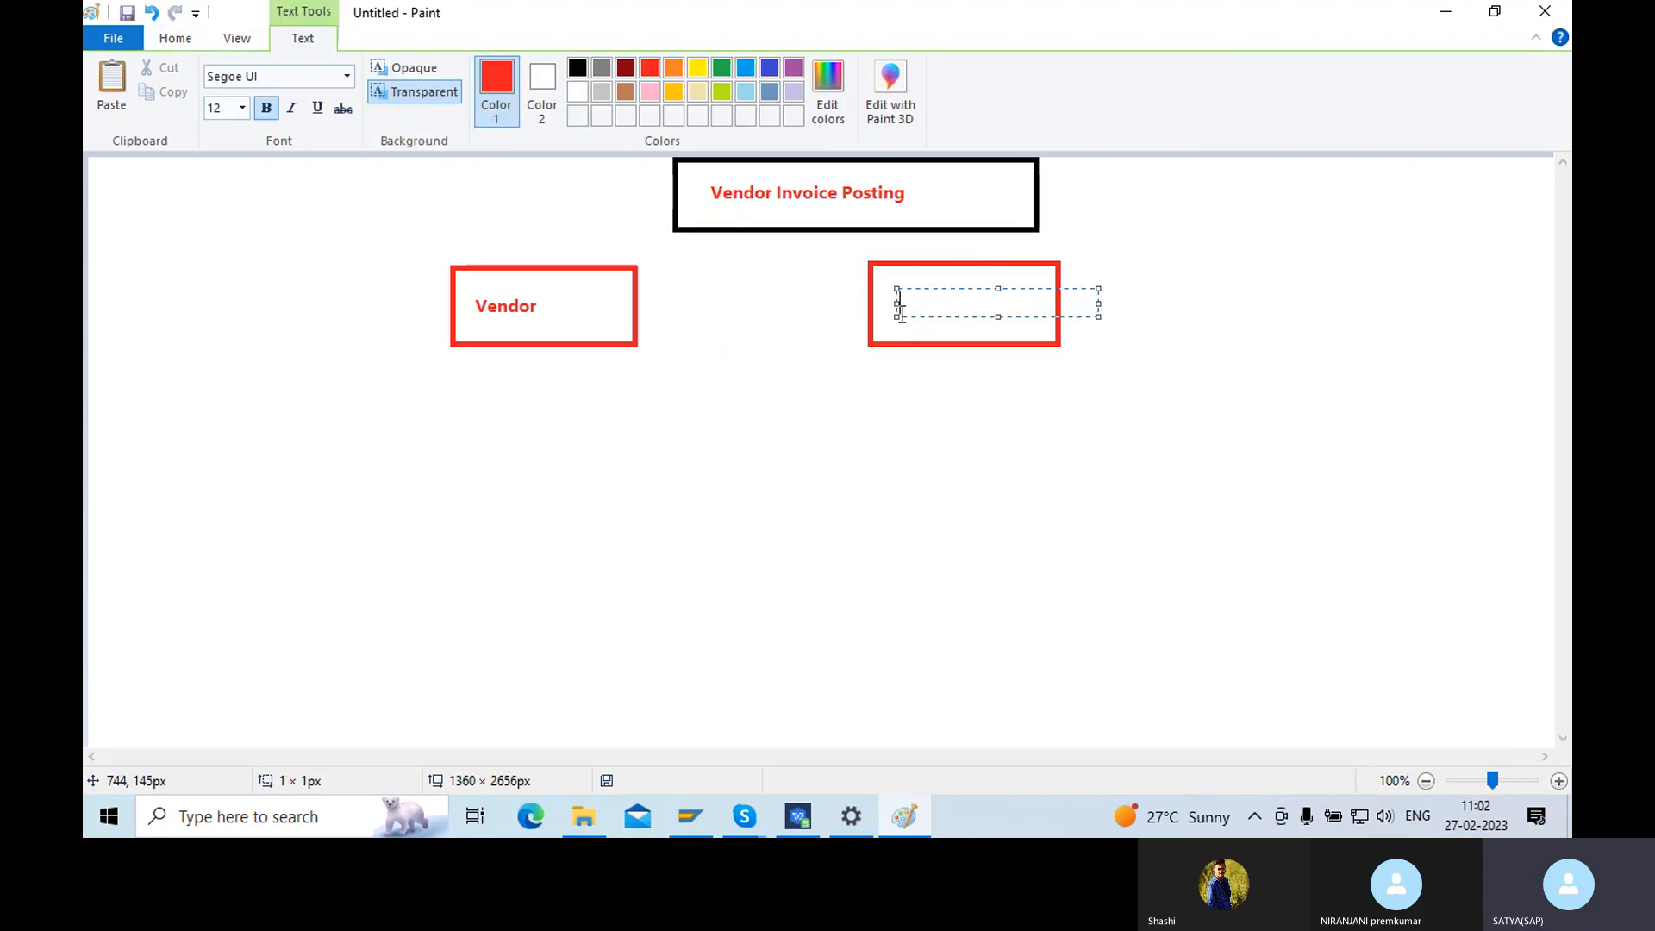
pyautogui.write('Business')
pyautogui.click(1198, 240)
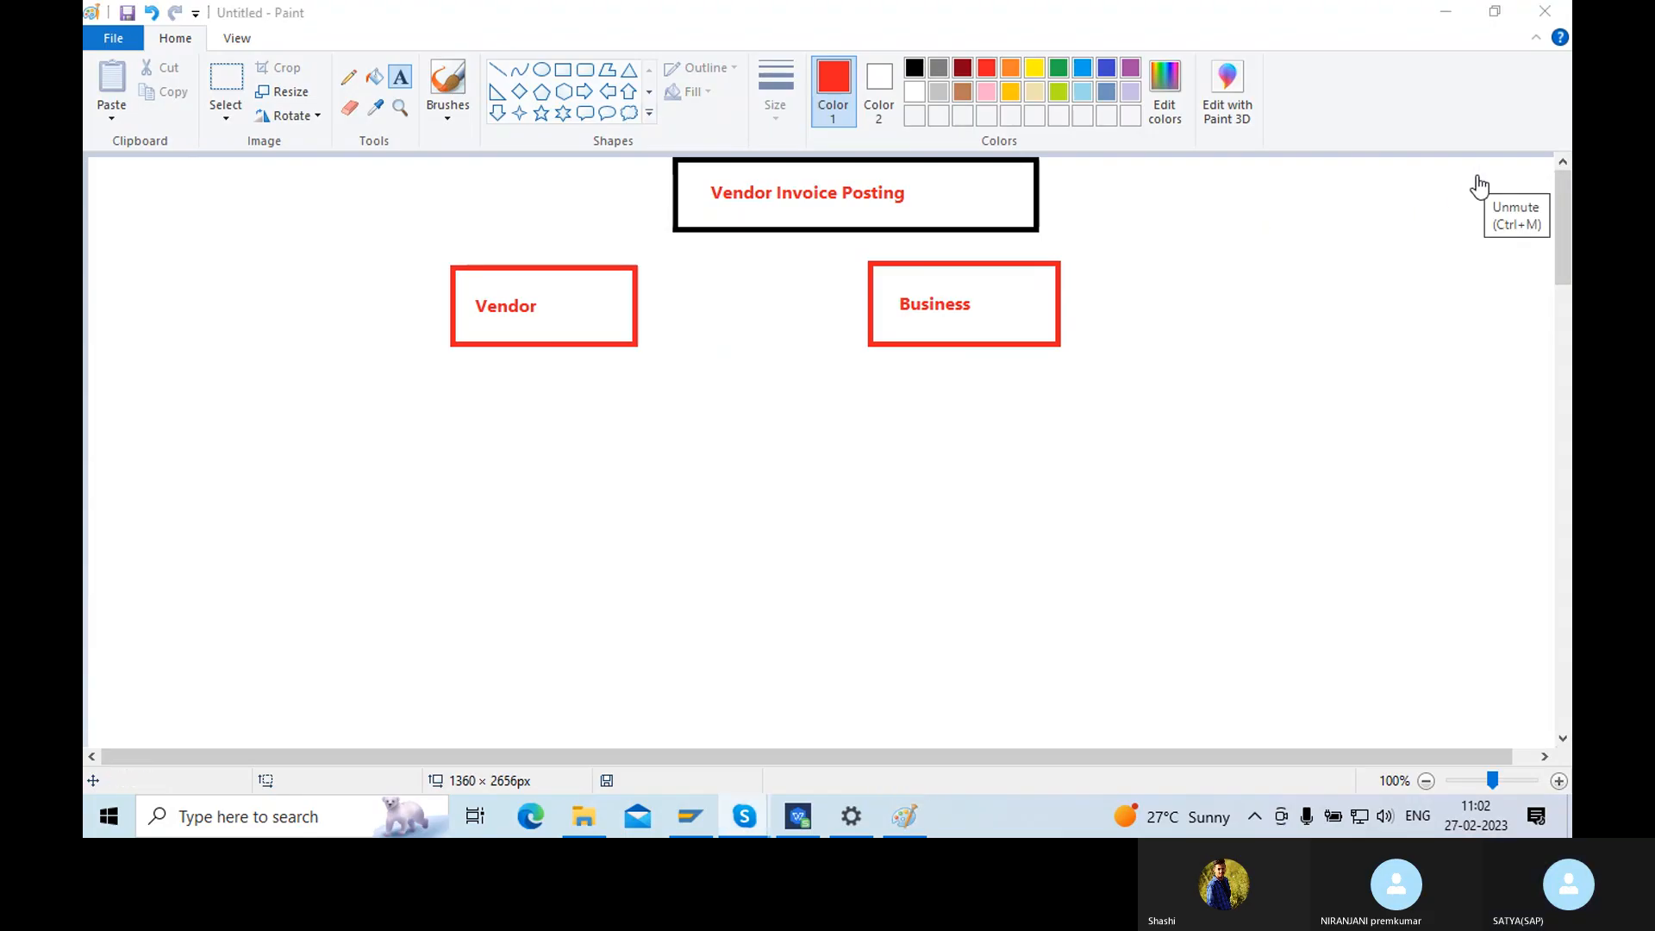
pyautogui.click(829, 426)
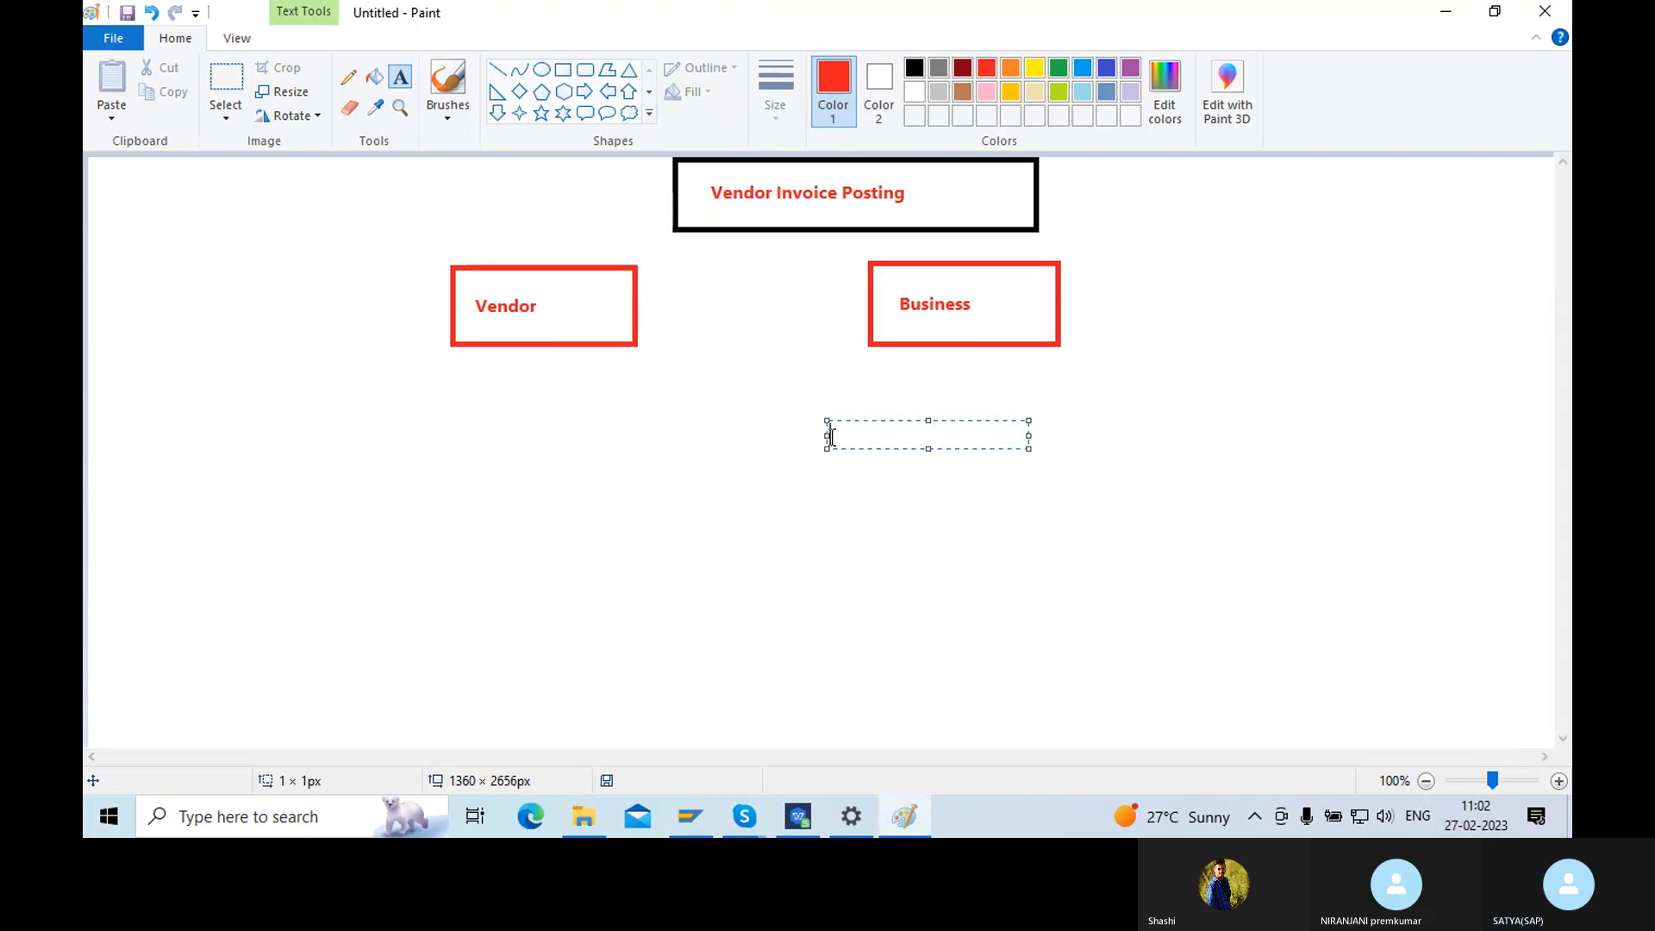
pyautogui.click(687, 466)
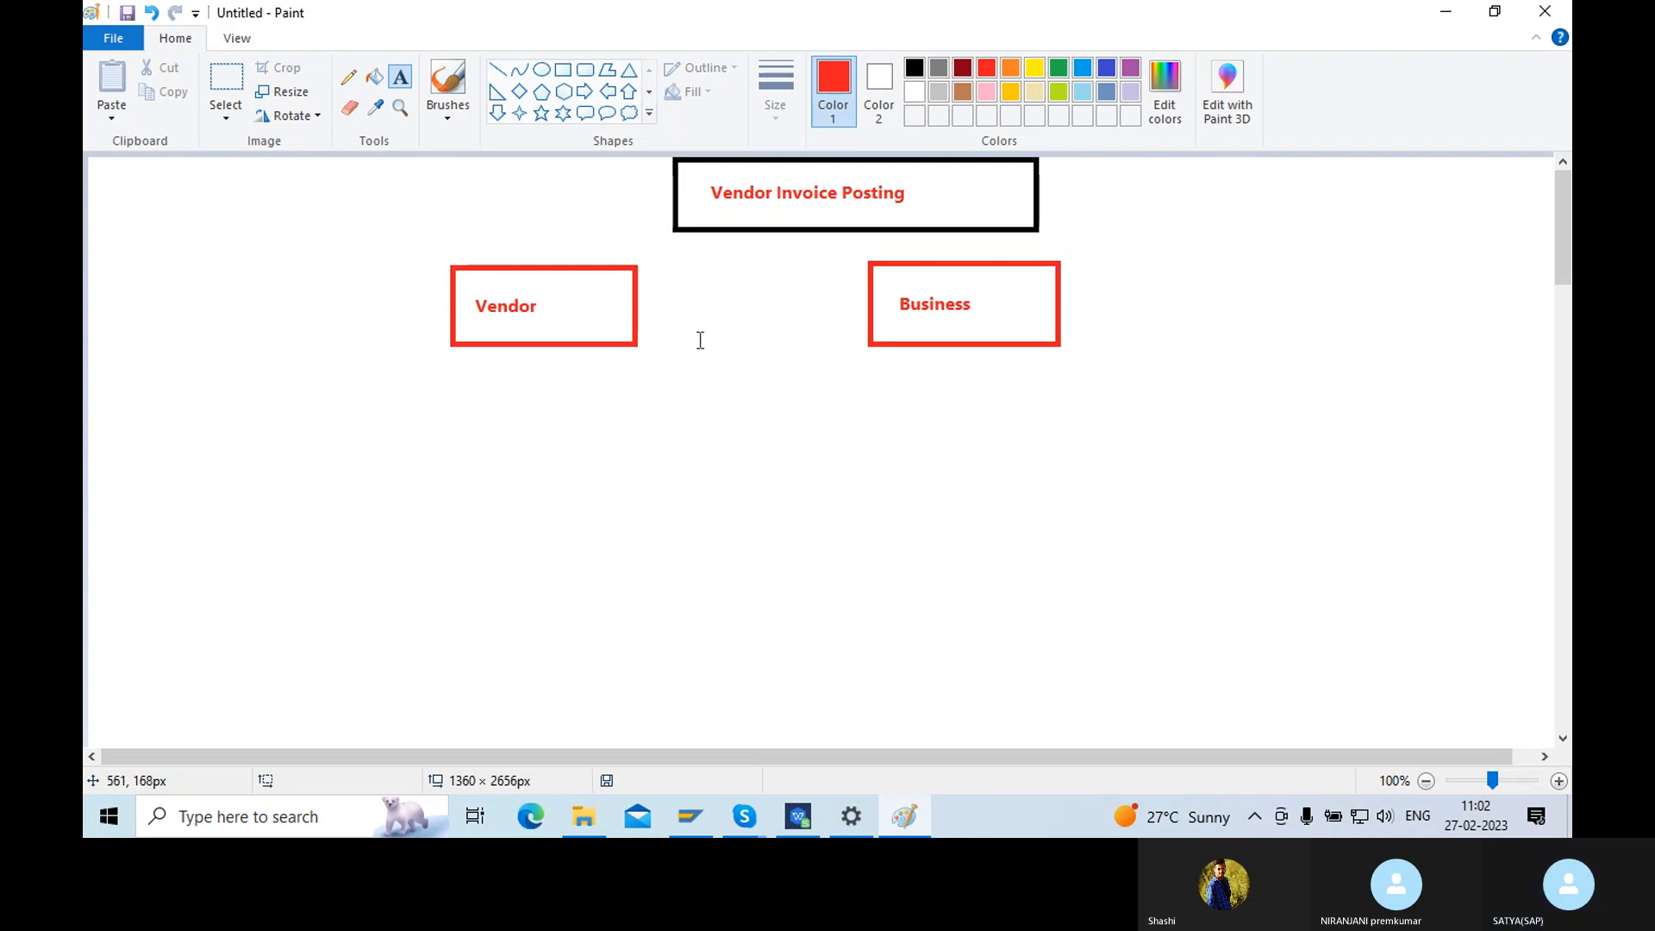
# - Draw a red right-pointing block arrow of about 91 × 41 px just below the Vendor box, pointing towards the Business side
pyautogui.click(585, 91)
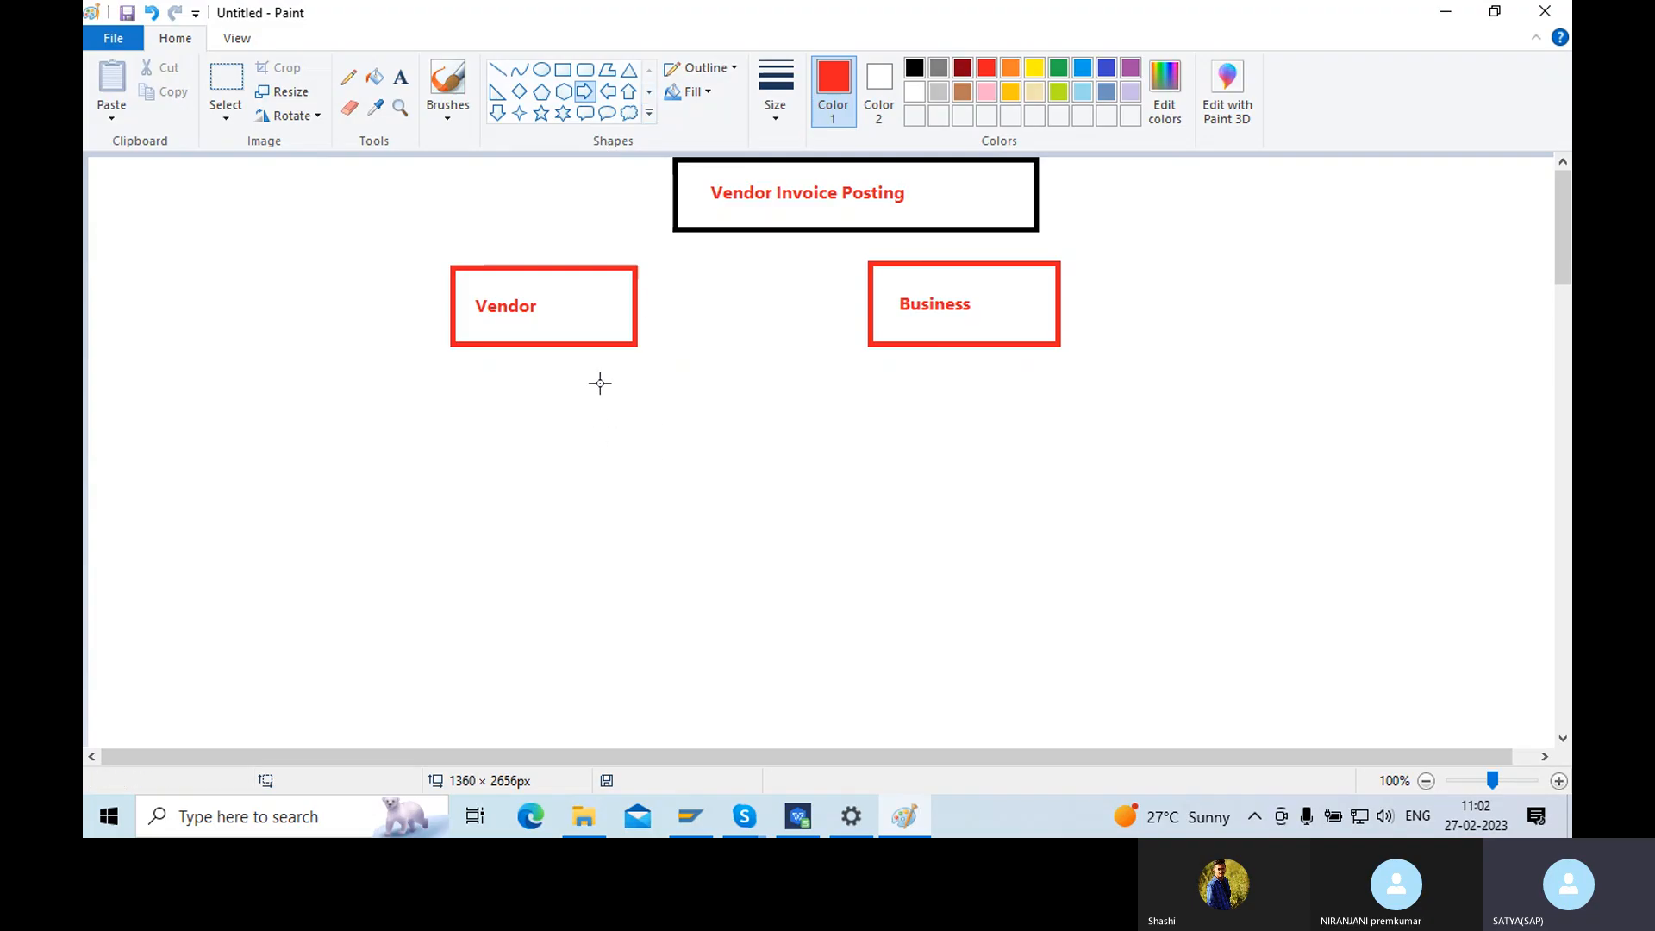
pyautogui.moveTo(587, 362); pyautogui.dragTo(687, 406)
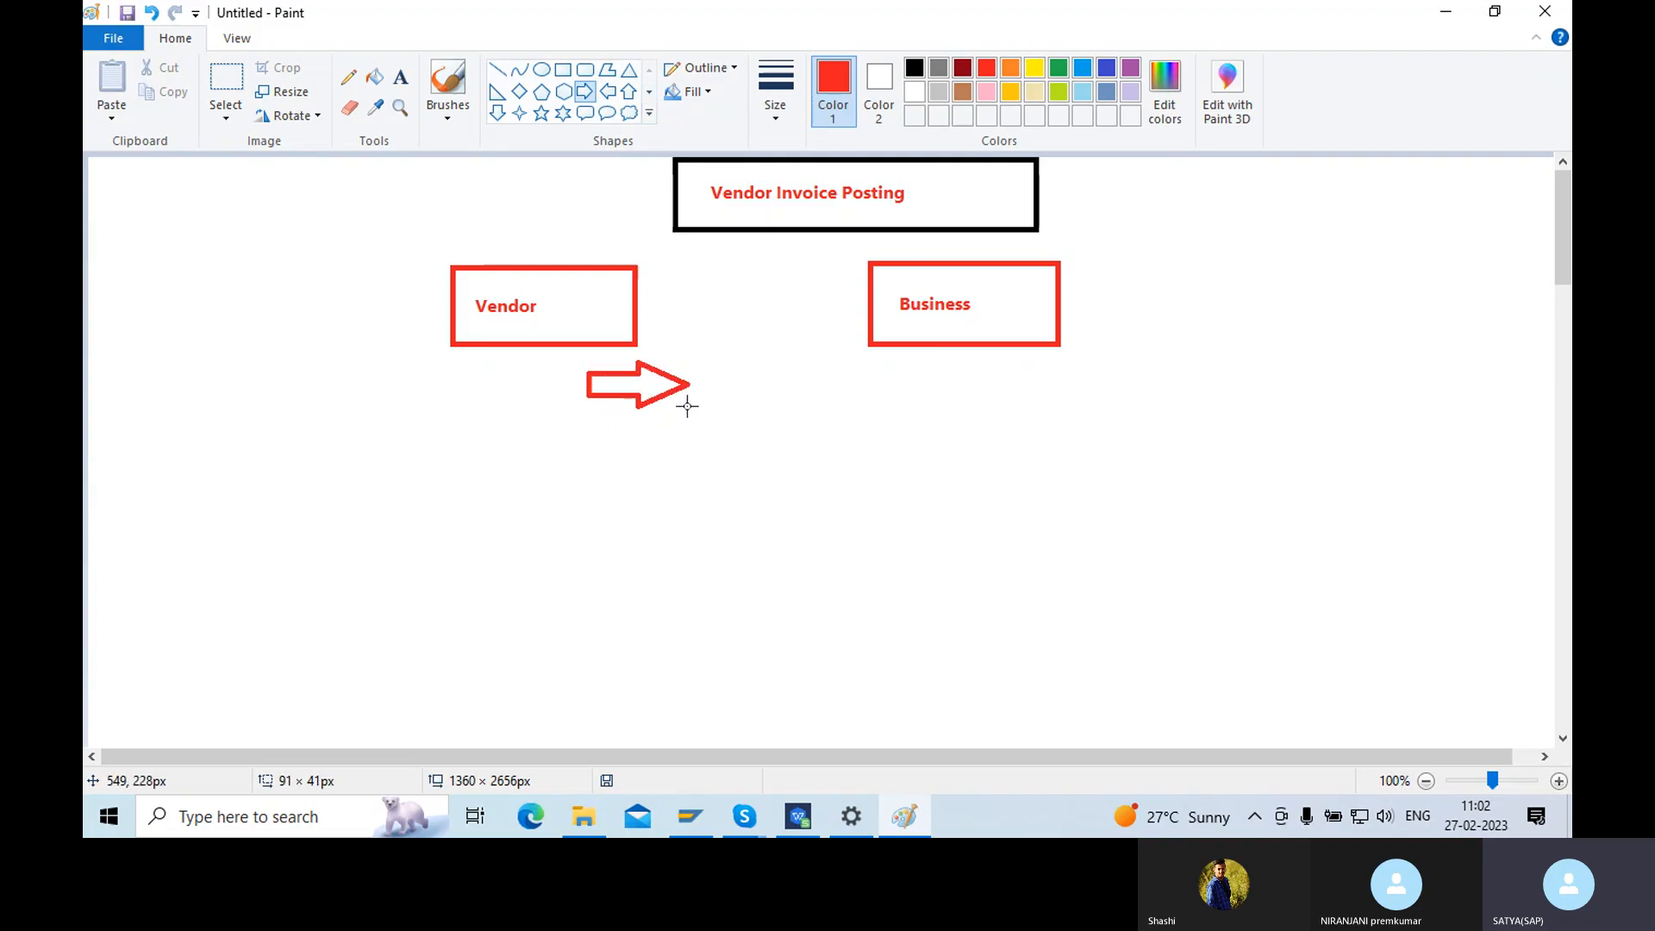
pyautogui.click(754, 399)
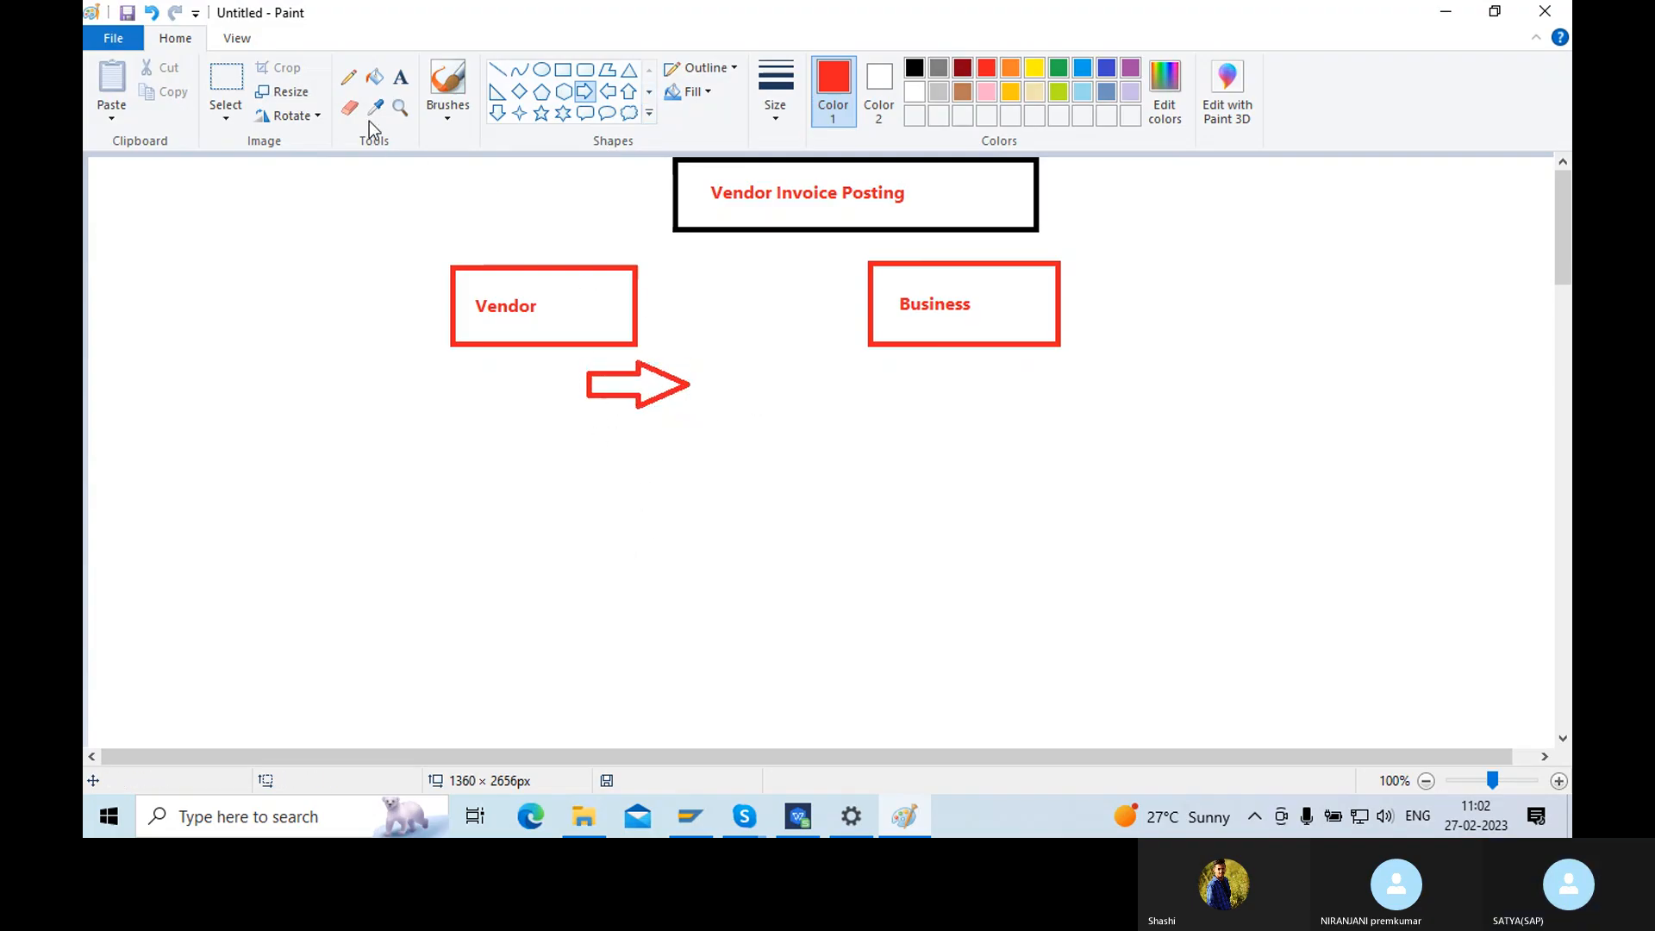
# - Draw a red rectangle of about 213 × 66 px below and left of the Vendor box
pyautogui.click(400, 77)
pyautogui.click(562, 70)
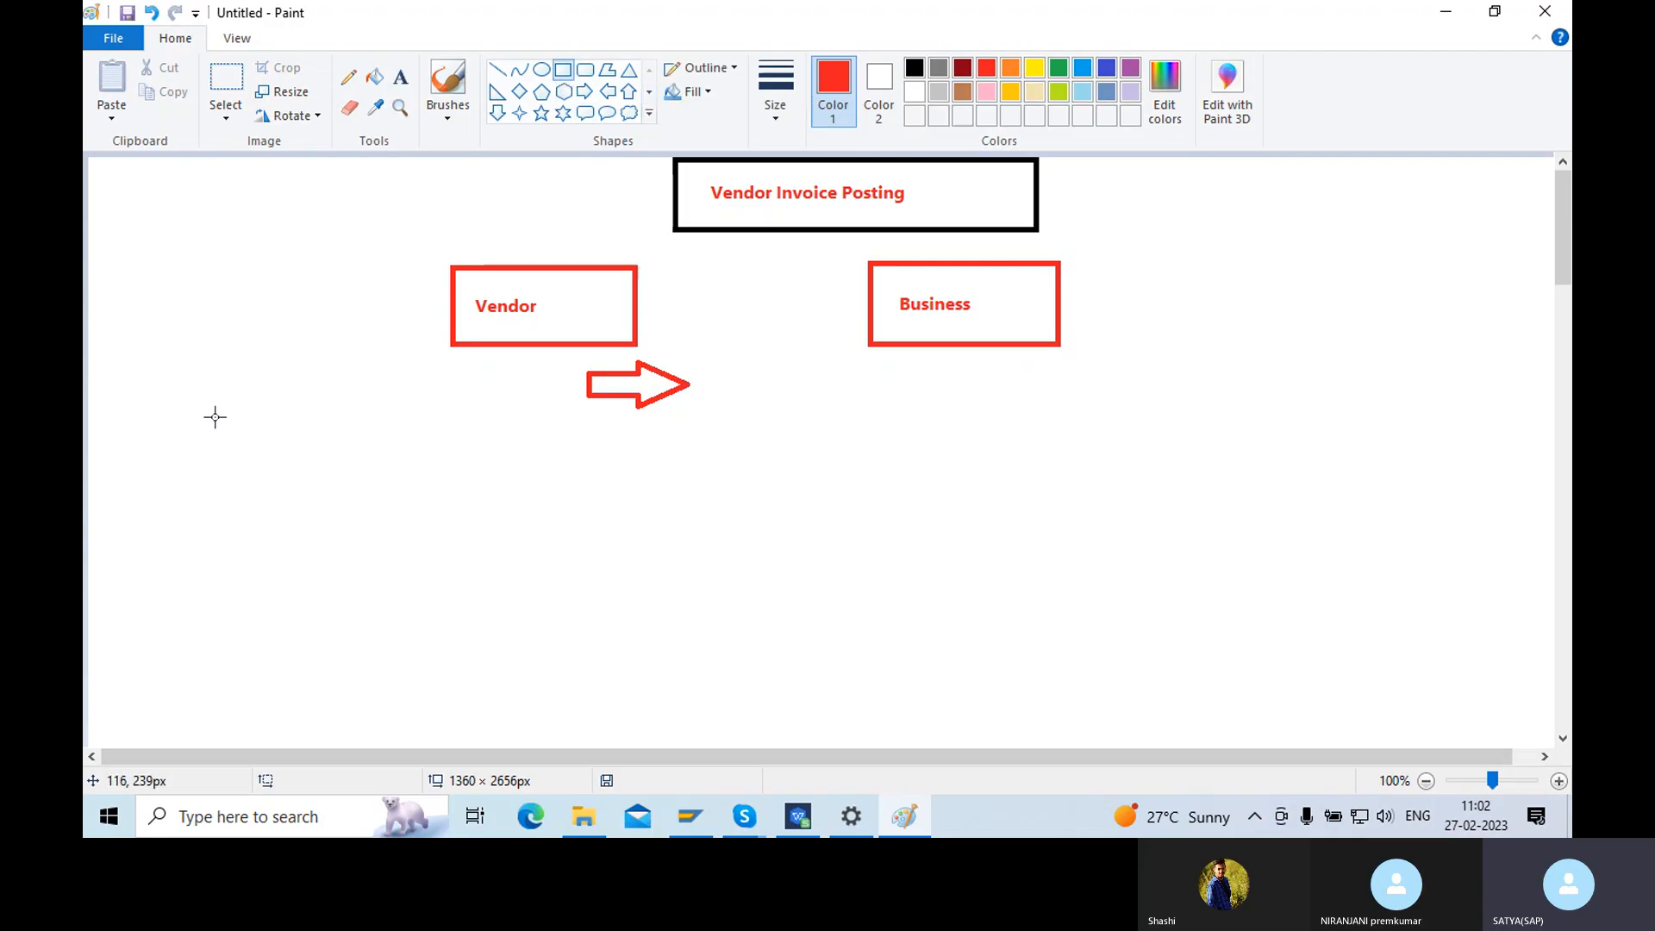
pyautogui.moveTo(214, 416); pyautogui.dragTo(447, 487)
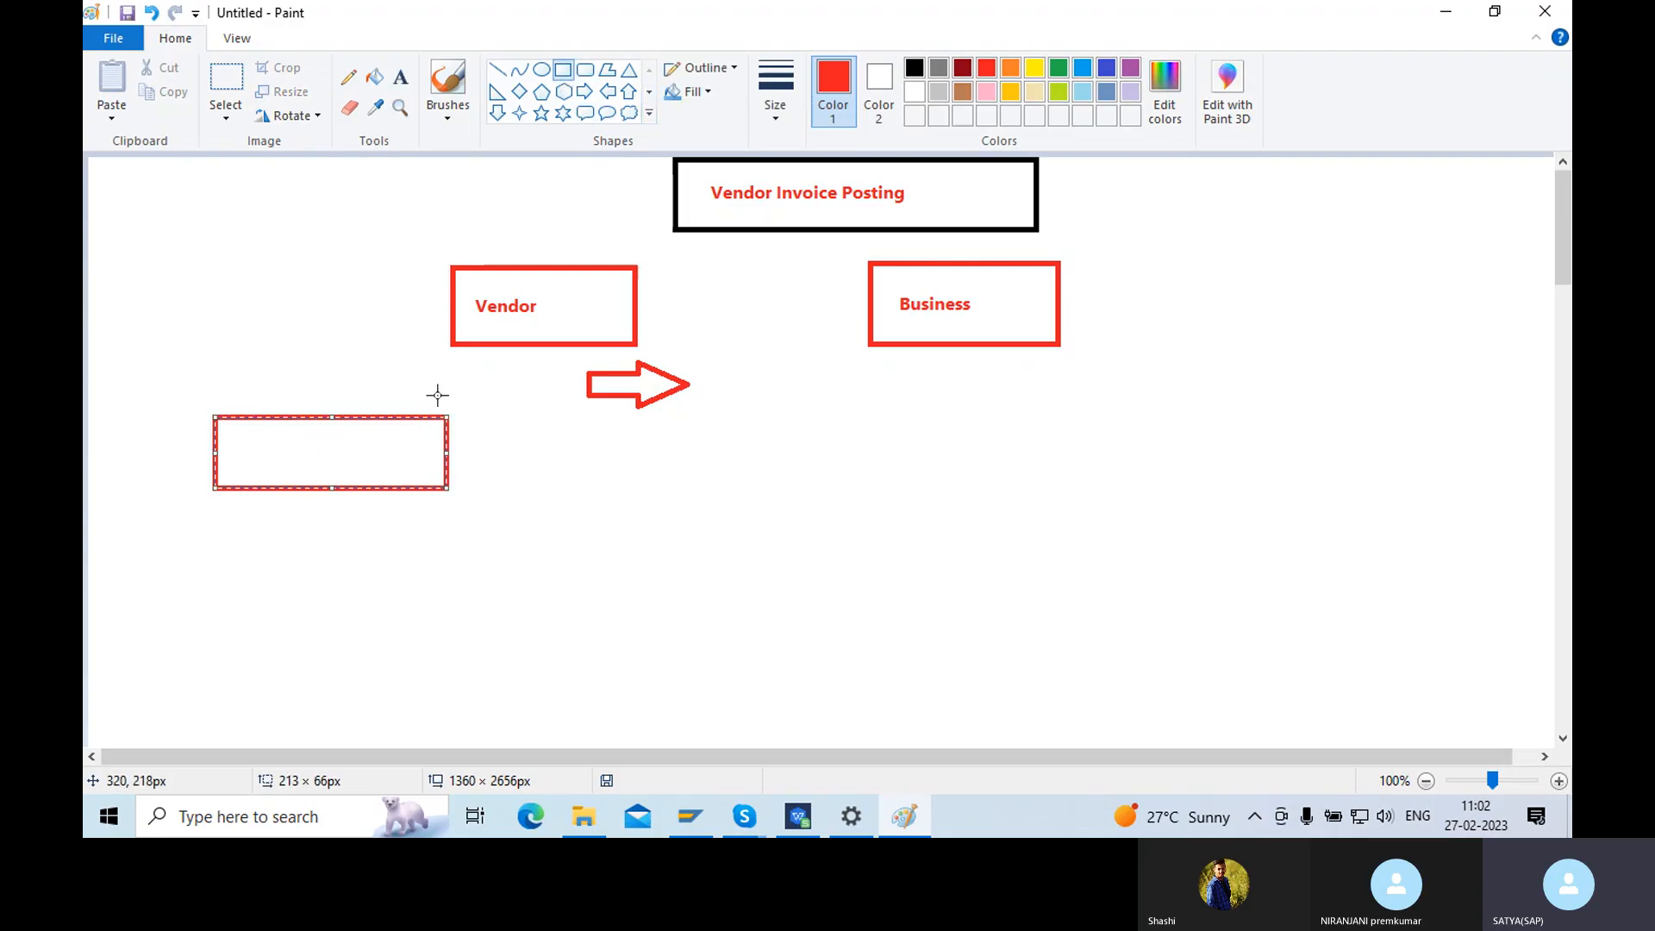
# - Label the new rectangle "Enter invoice (FB60, F-43)" and extend the text frame slightly to the left to fit the box
pyautogui.click(402, 76)
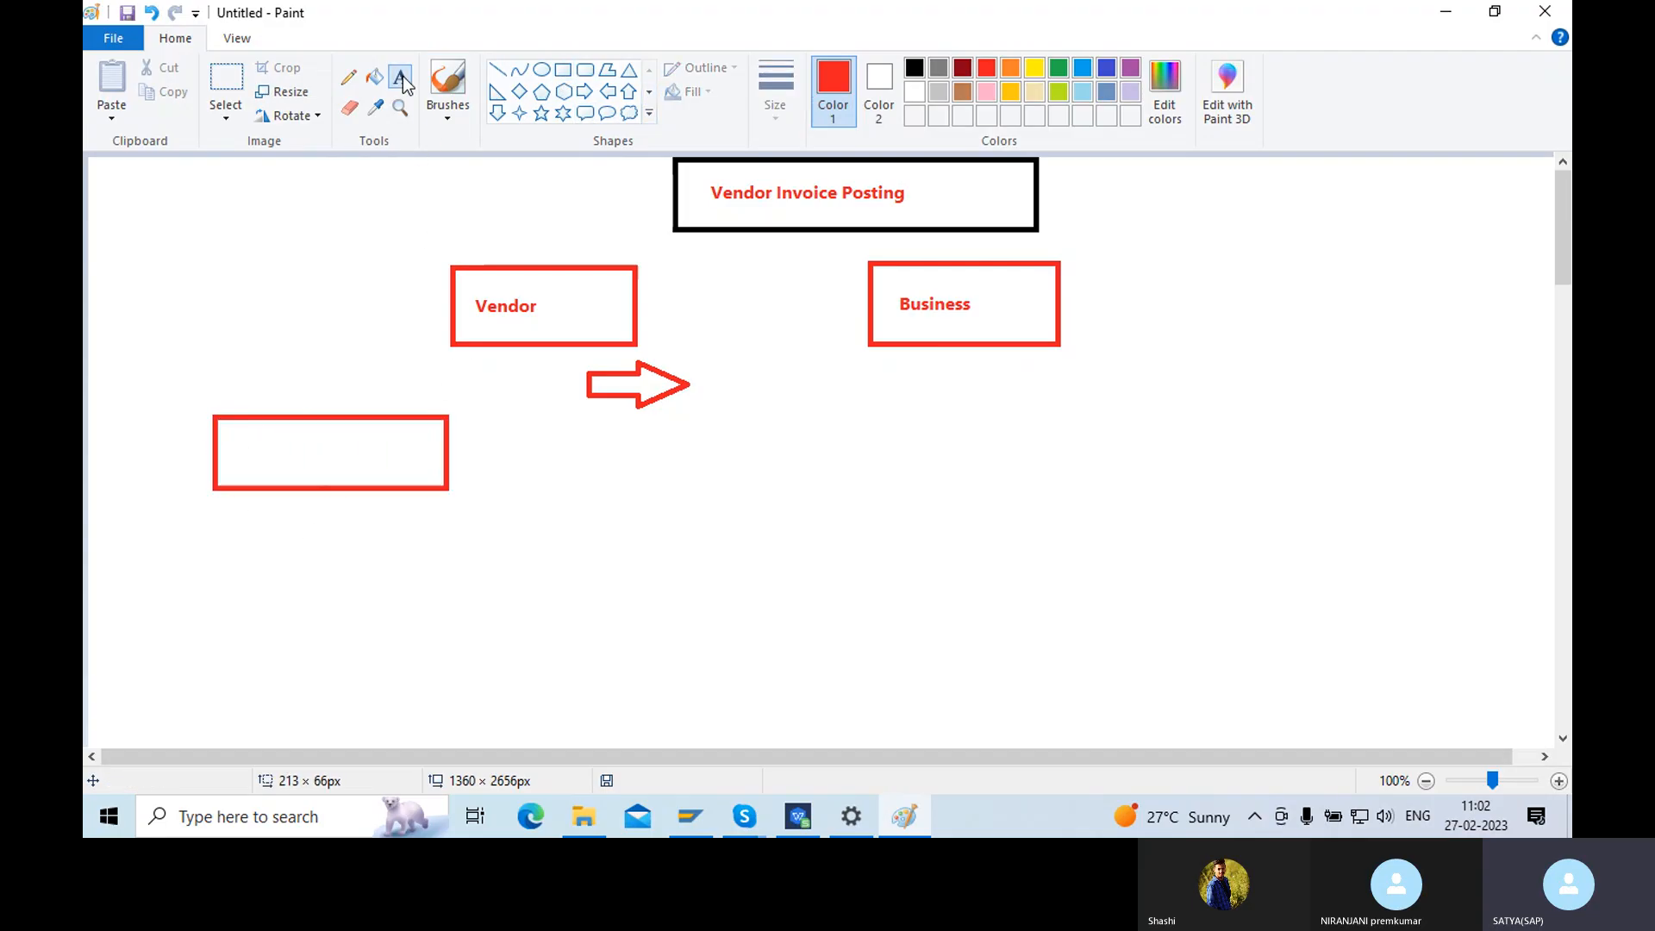
pyautogui.click(230, 436)
pyautogui.write('En')
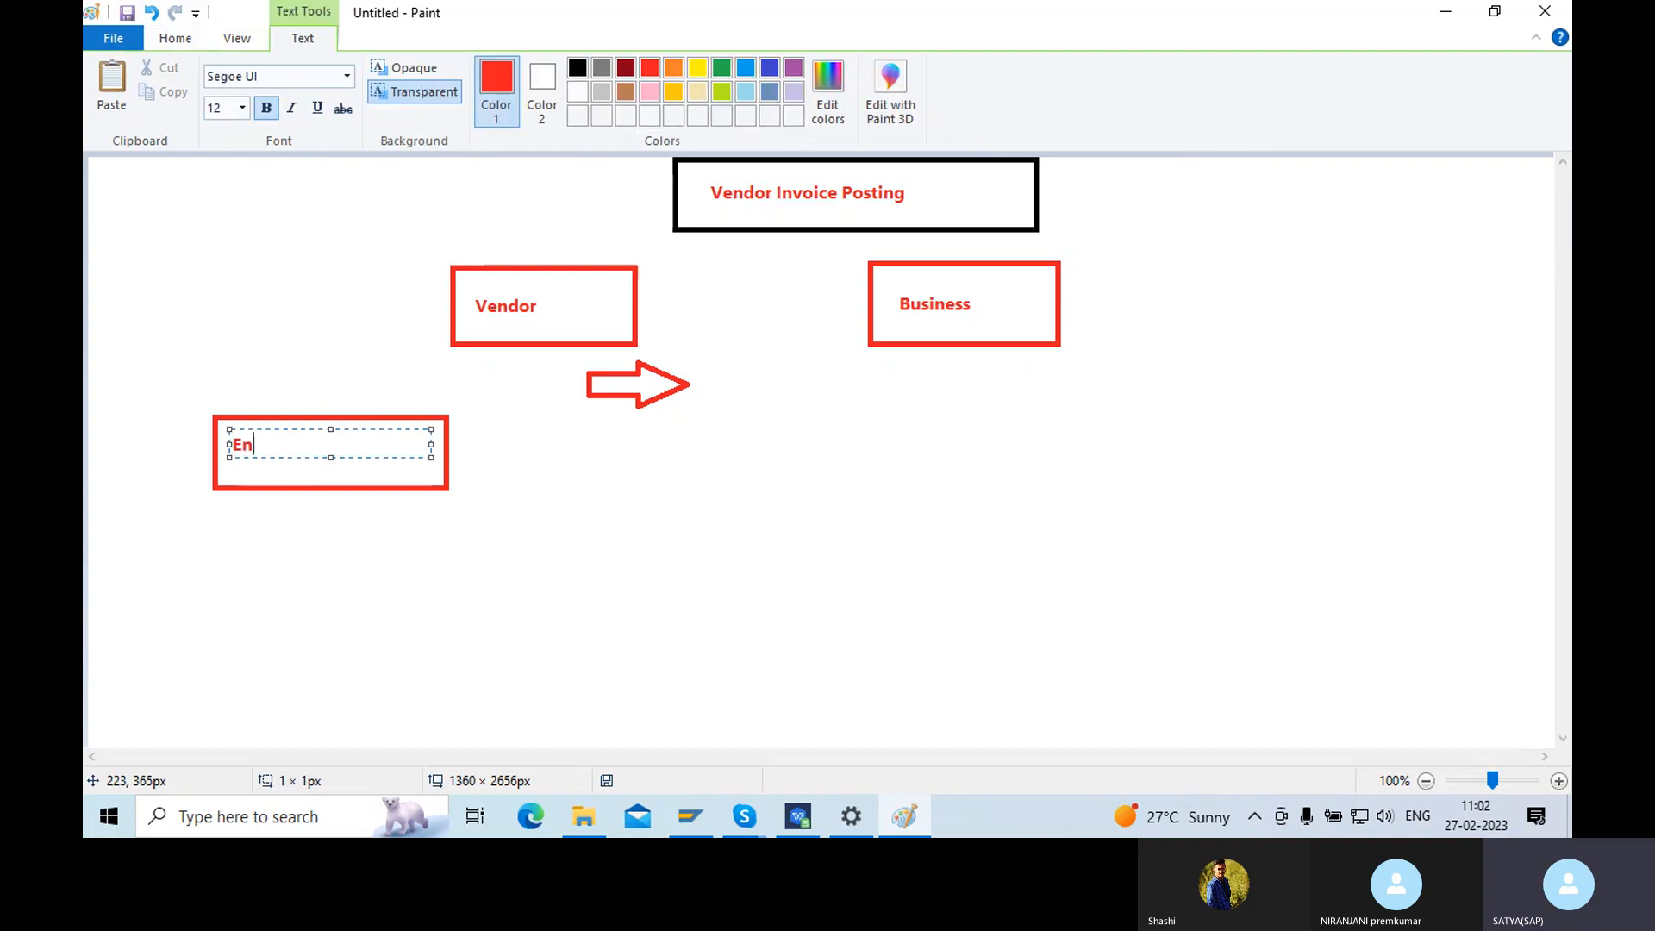
pyautogui.write('ter invoice')
pyautogui.write(' (FB)')
pyautogui.press('Left')
pyautogui.write('FB')
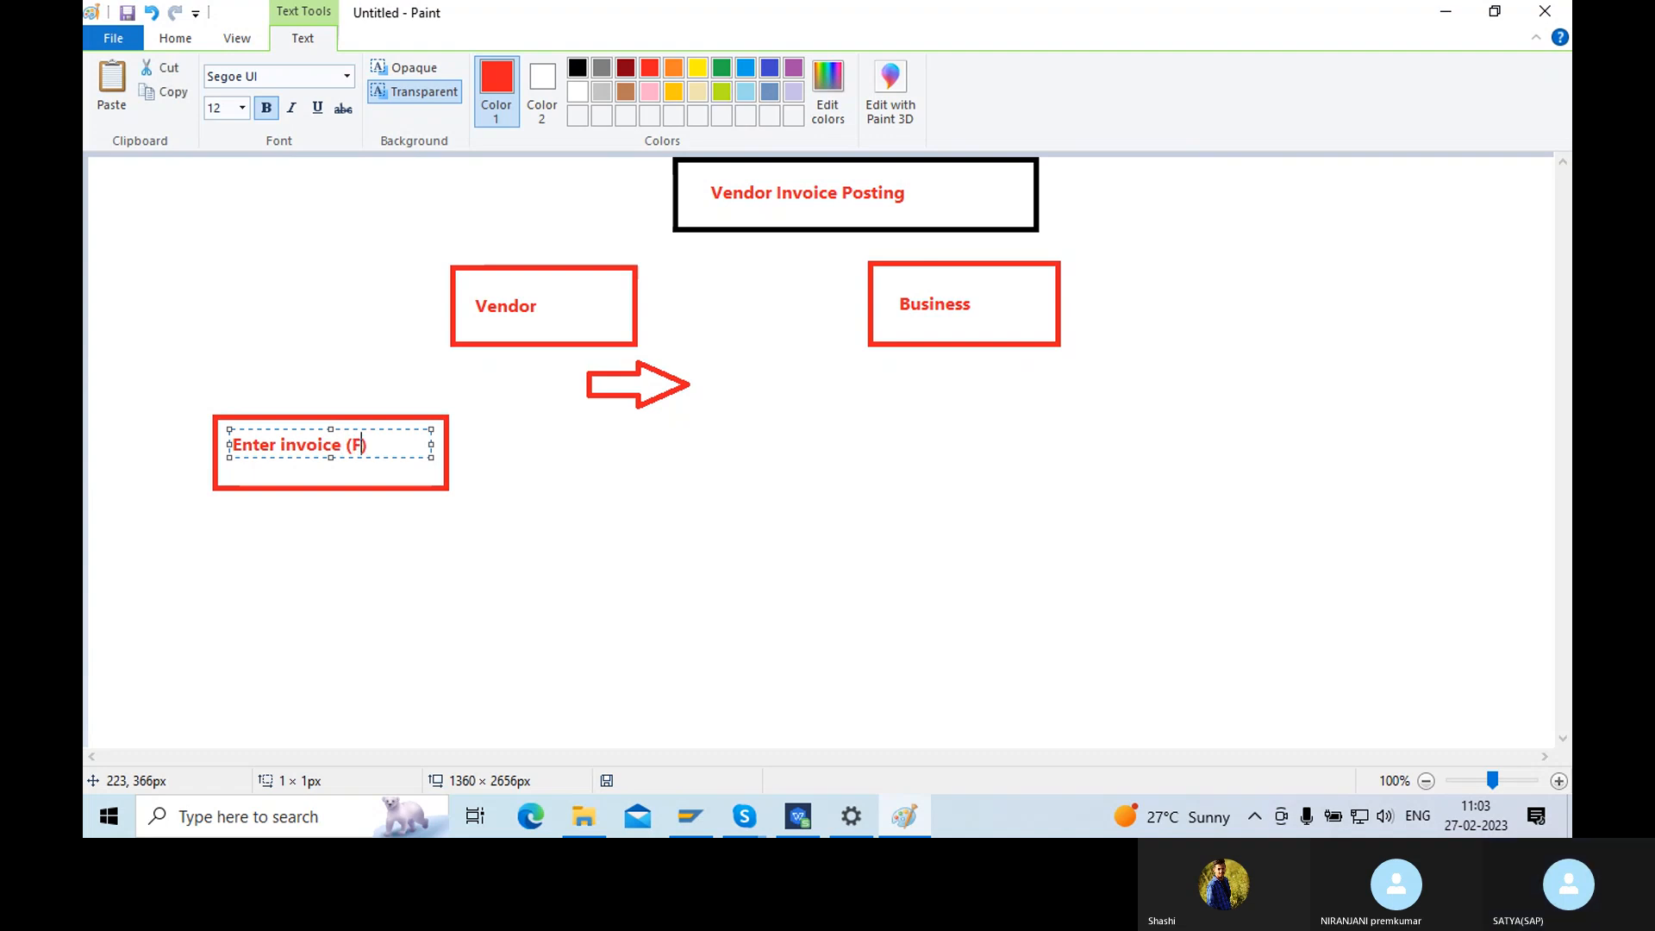
pyautogui.write('60')
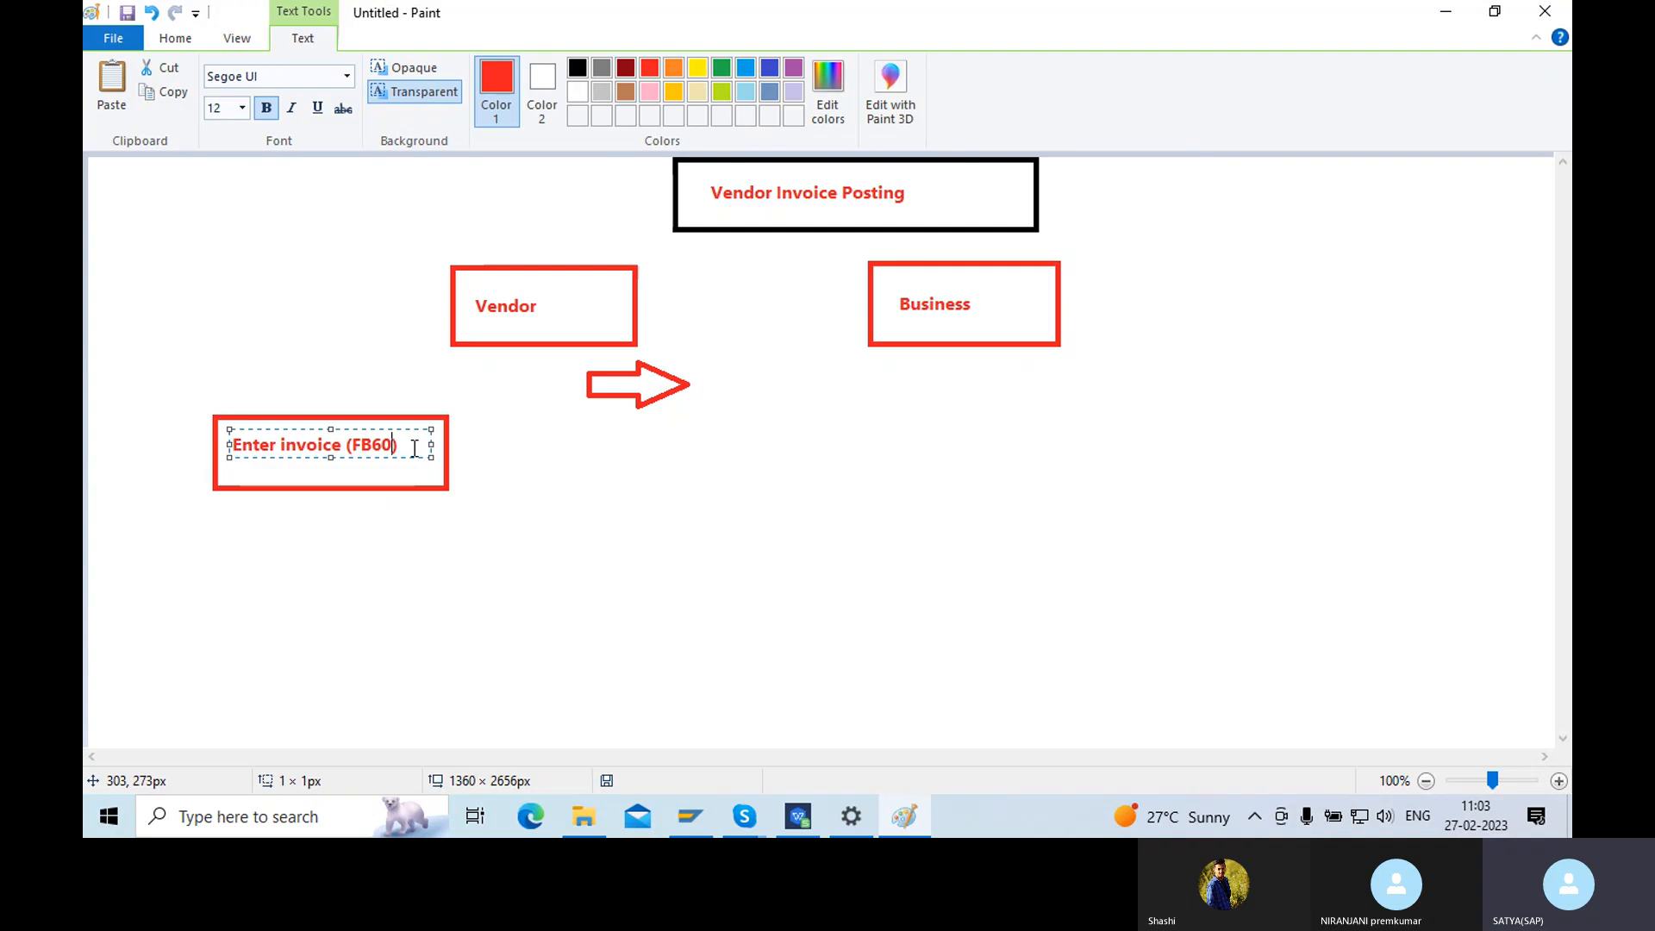
pyautogui.write(', F-43')
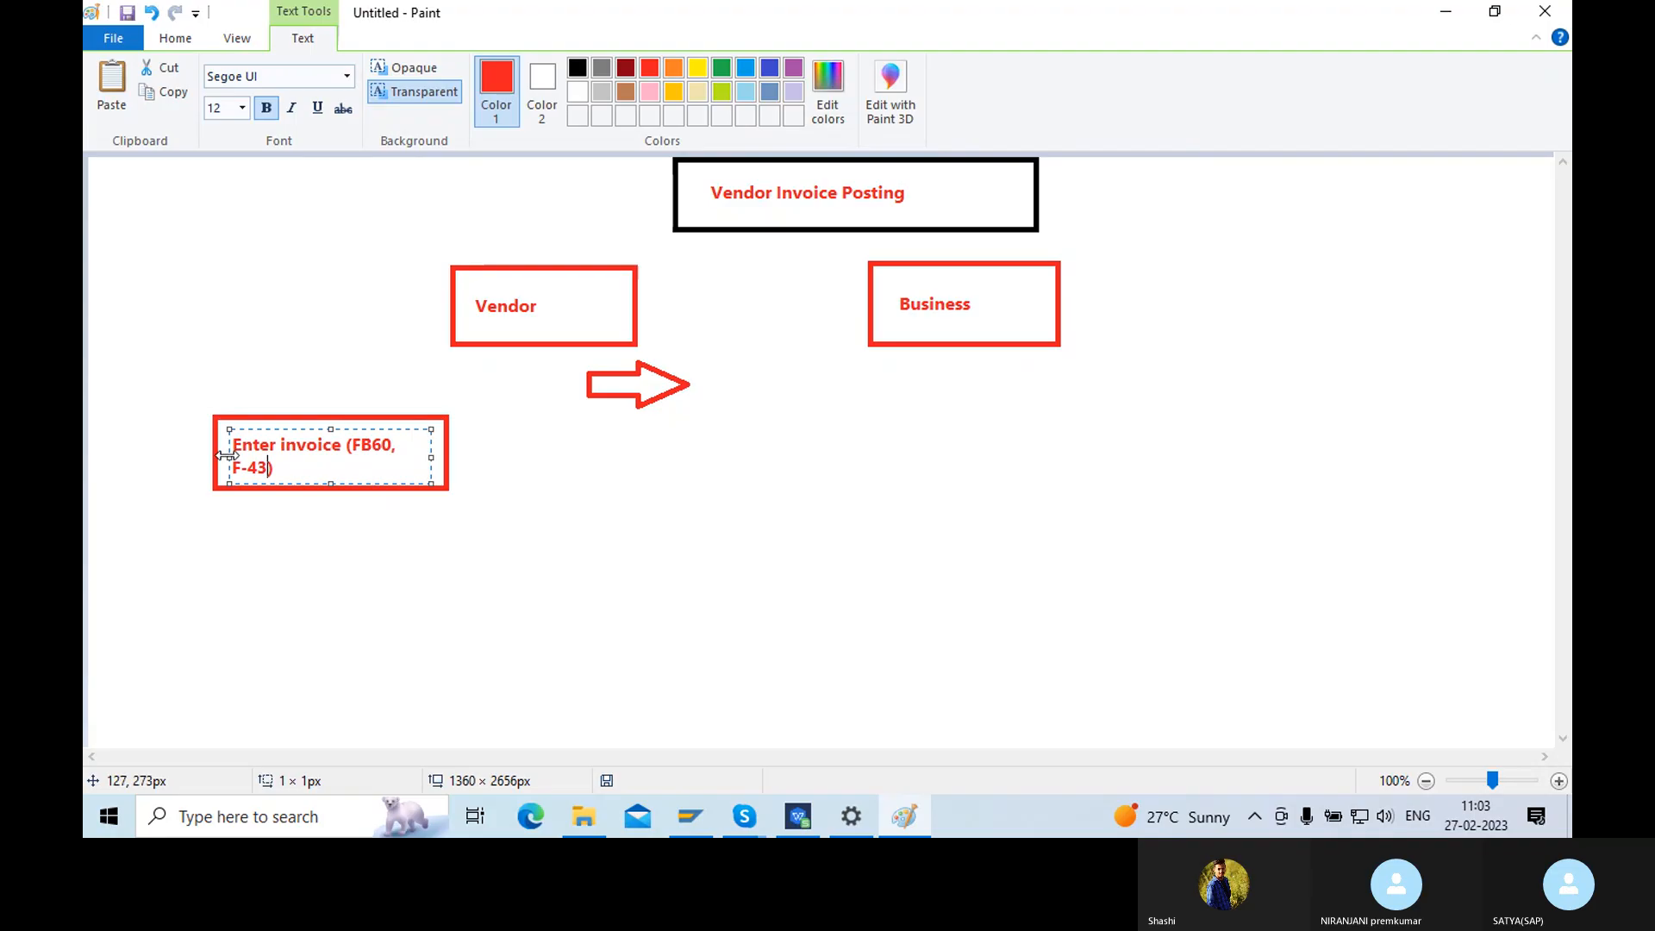
pyautogui.moveTo(228, 456); pyautogui.dragTo(215, 455)
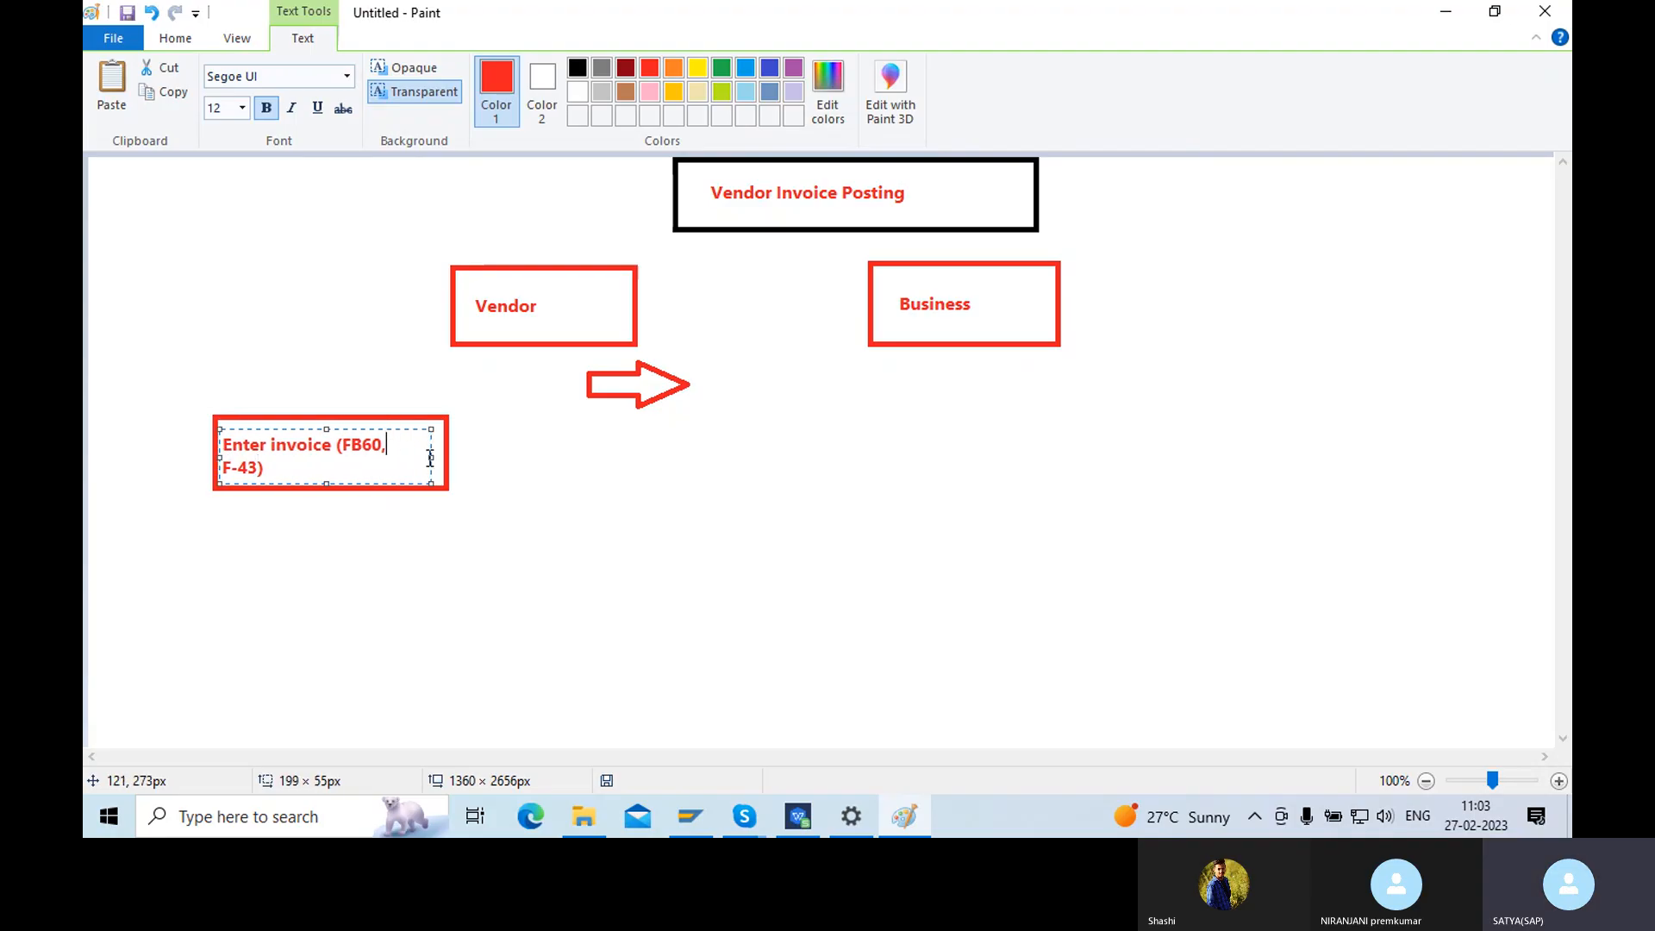
pyautogui.click(440, 534)
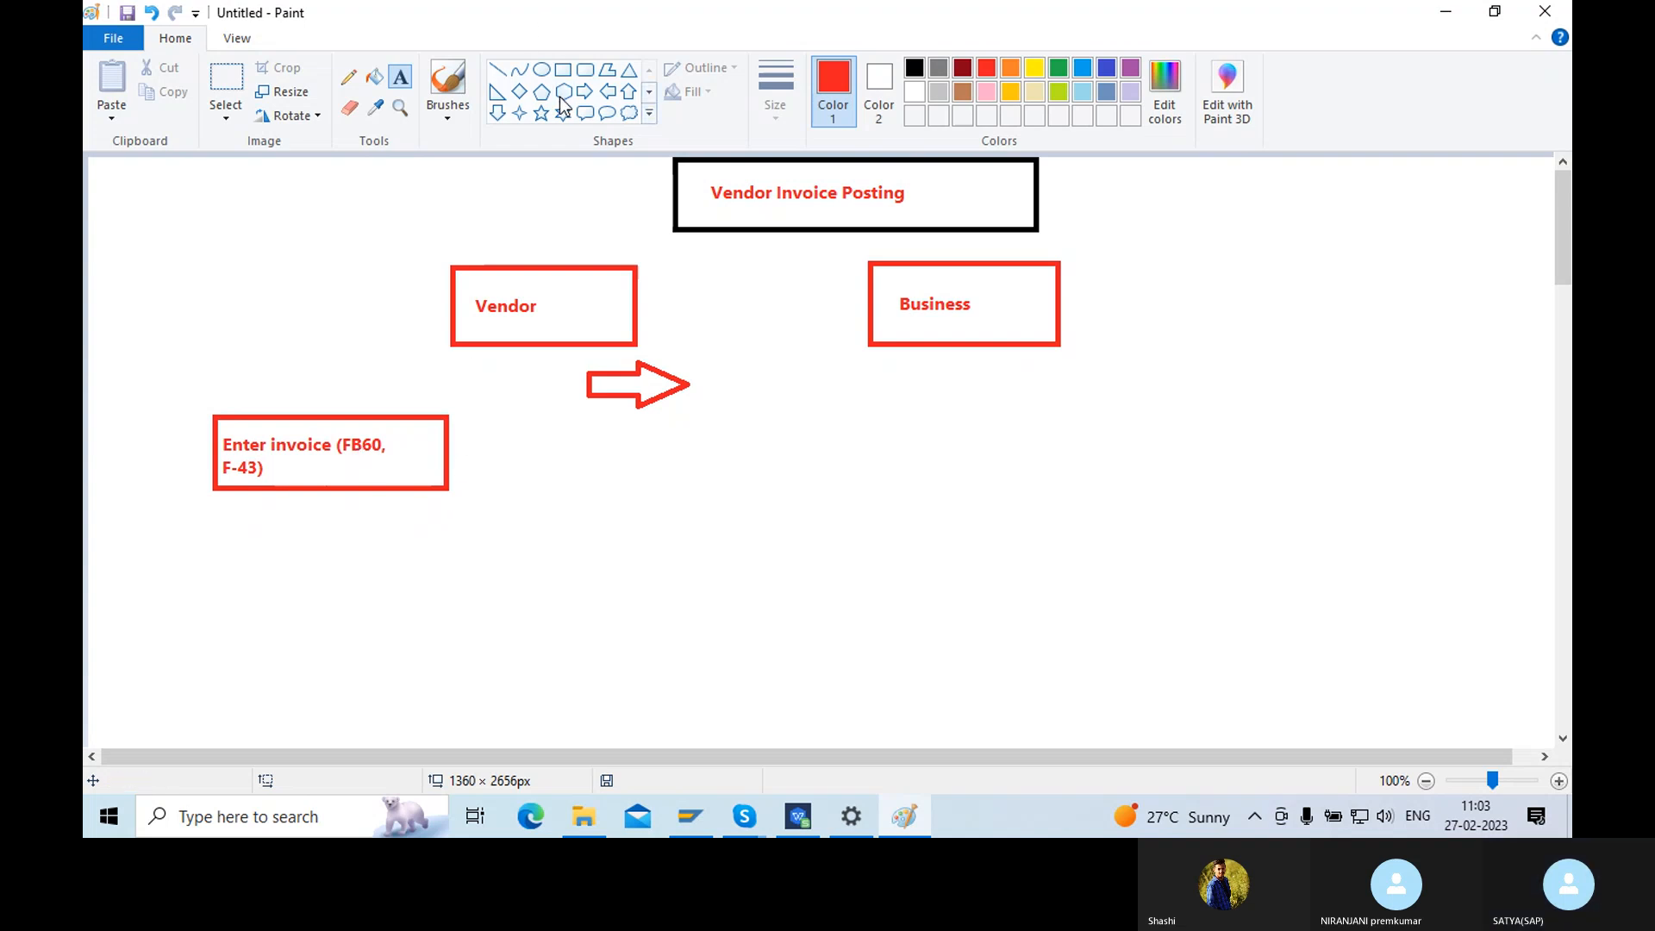
# - Draw a red right arrow after the "Enter invoice" box and a rectangle of about 263 × 64 px at its tip
pyautogui.click(585, 92)
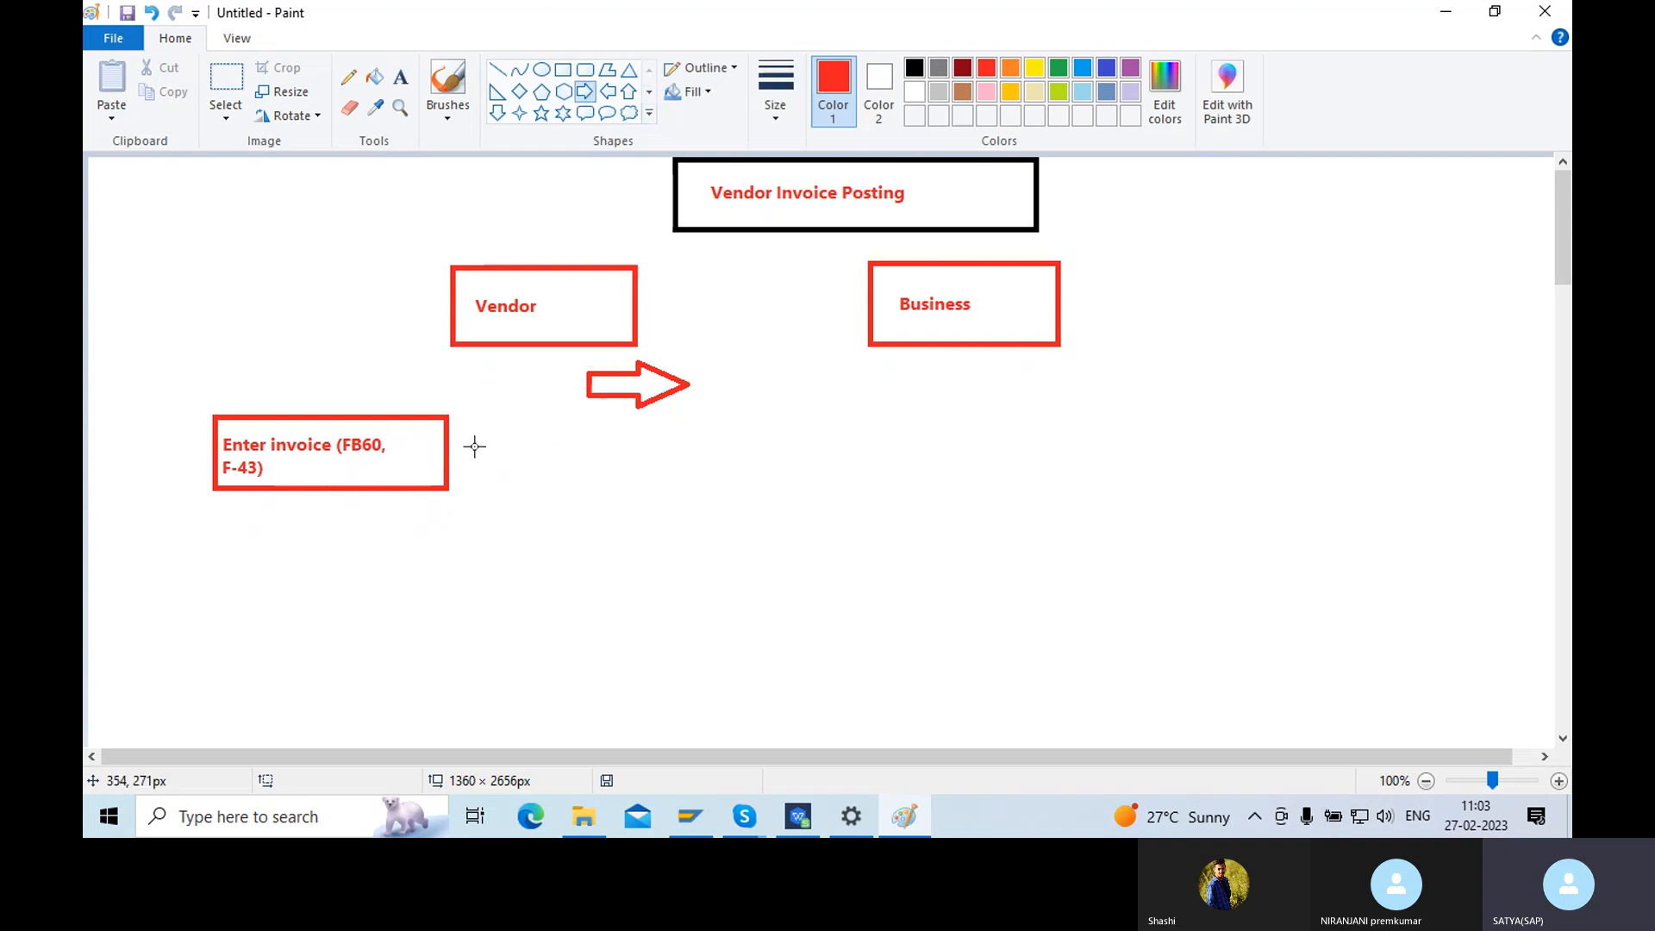
pyautogui.moveTo(468, 432); pyautogui.dragTo(570, 463)
pyautogui.click(599, 489)
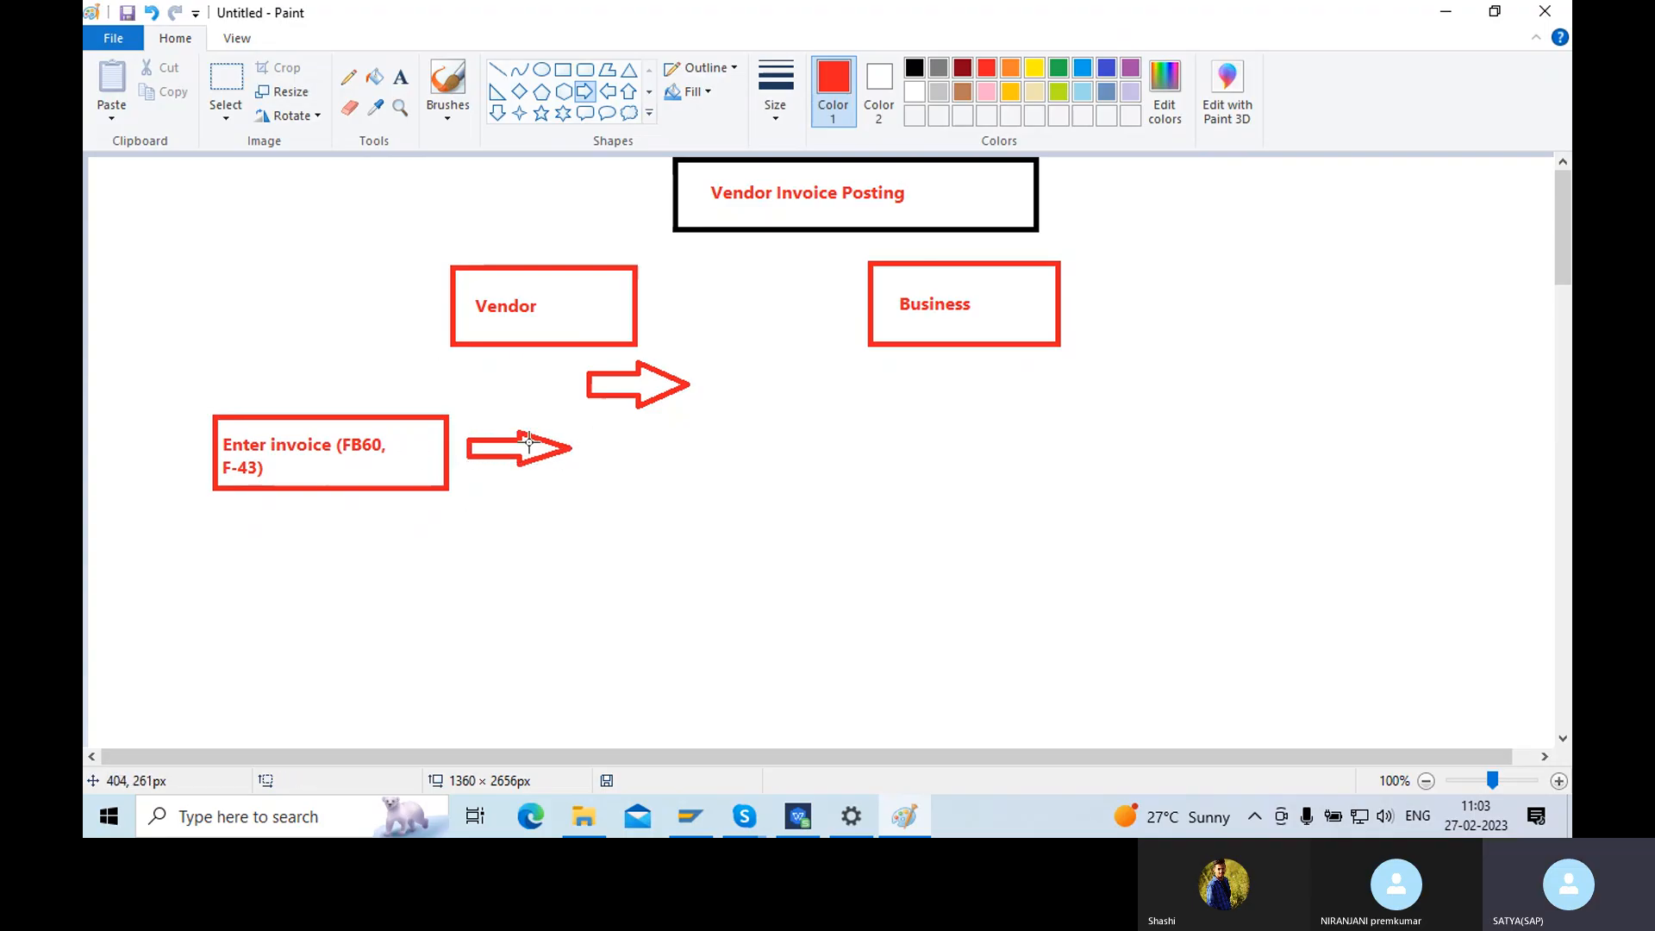
pyautogui.click(563, 69)
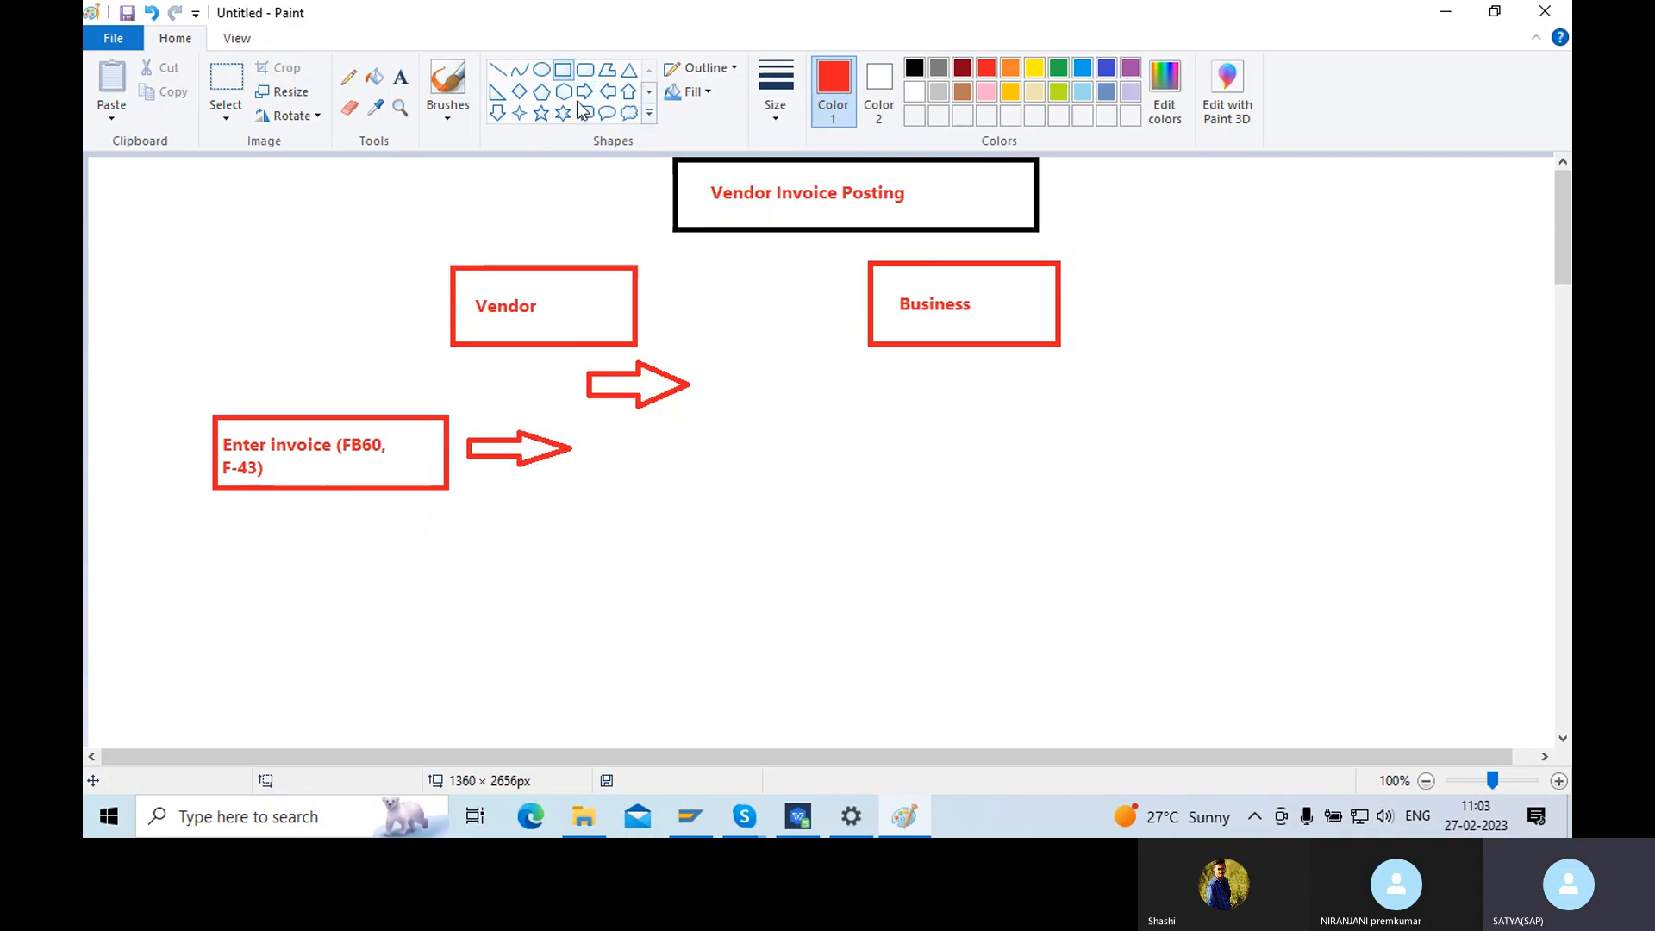
pyautogui.moveTo(582, 411); pyautogui.dragTo(869, 483)
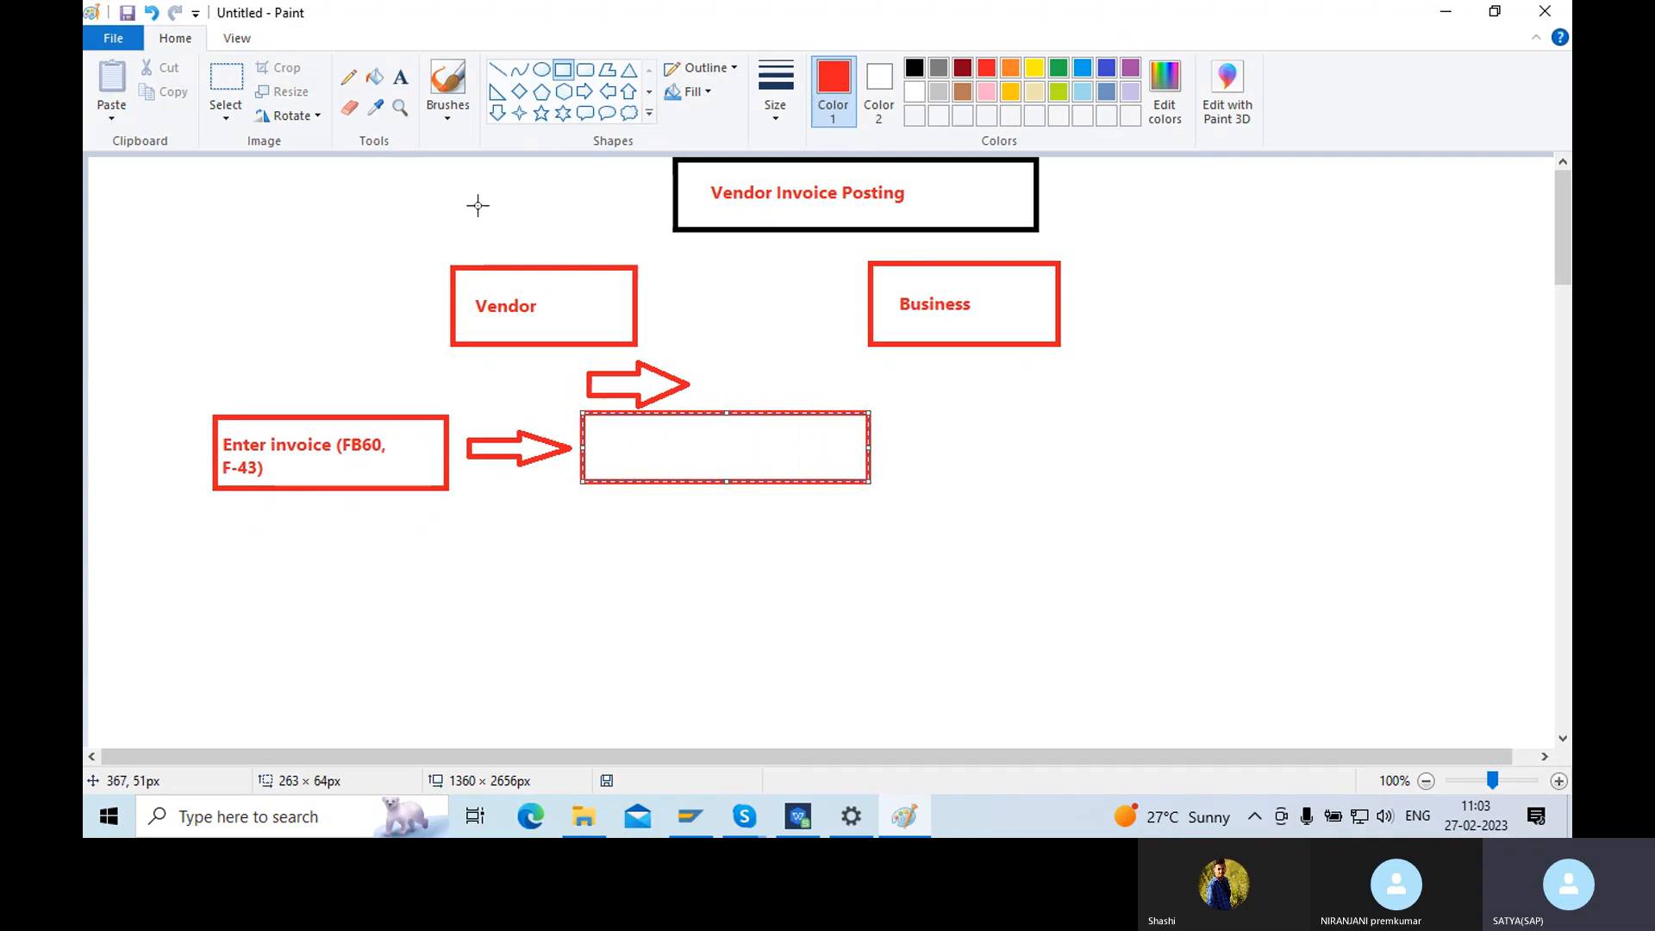
# - Label the middle rectangle "Opem Item" and add "(FBL1N)" beside that text
pyautogui.click(401, 76)
pyautogui.click(610, 425)
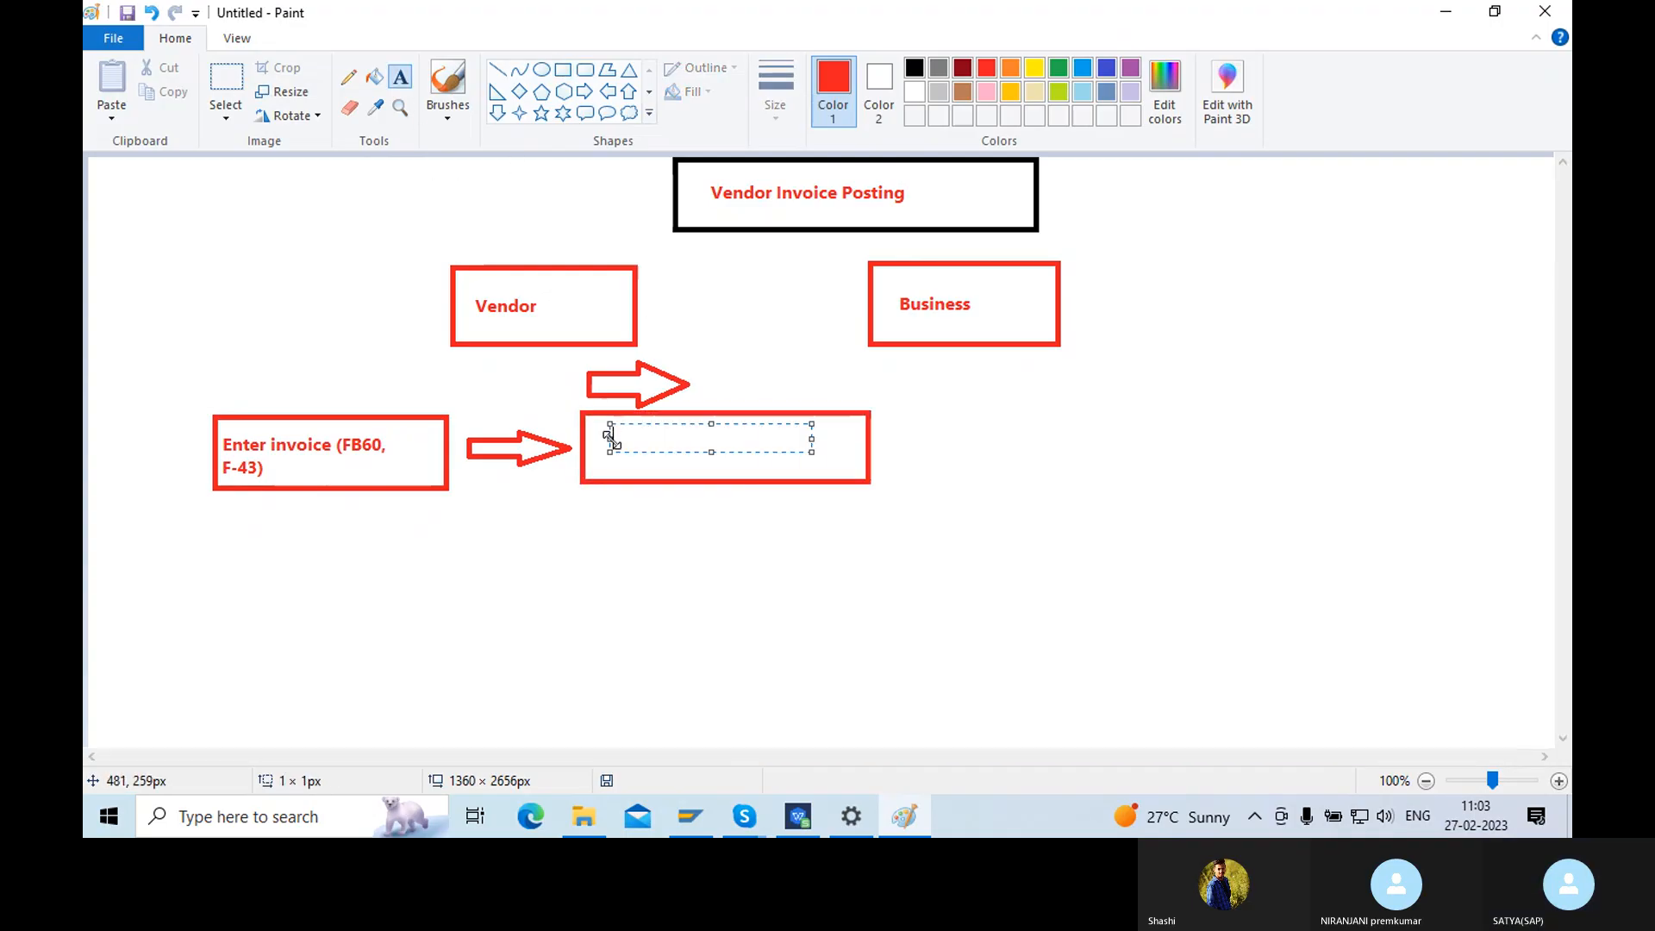
pyautogui.write('Opem')
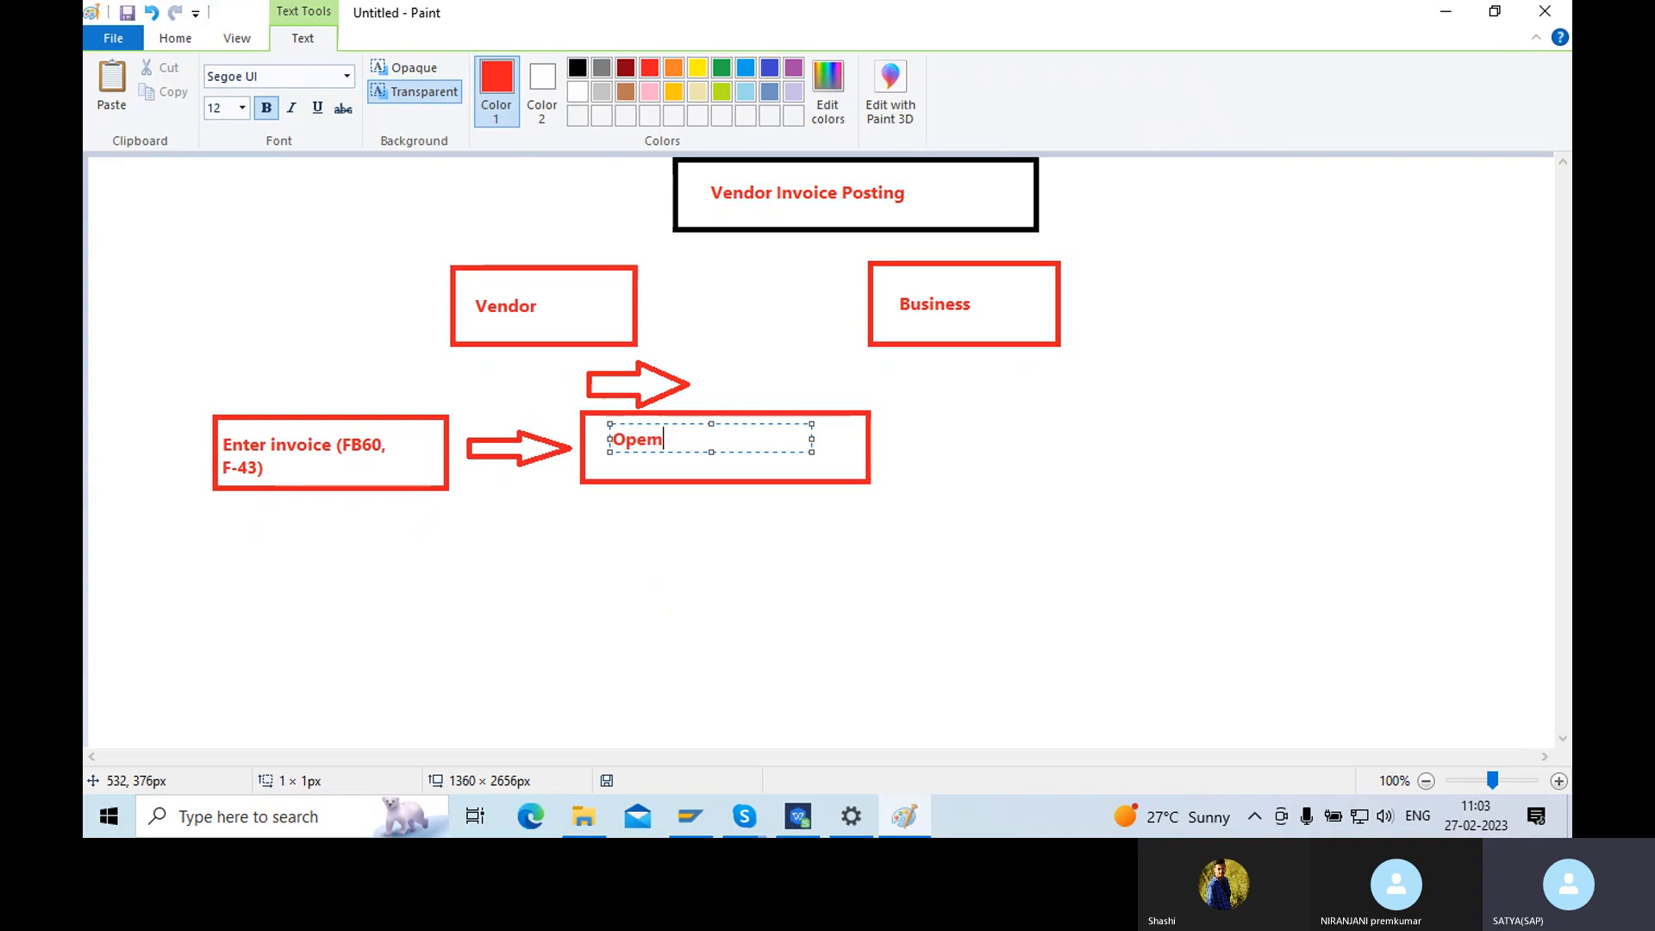
pyautogui.write(' Item')
pyautogui.click(687, 562)
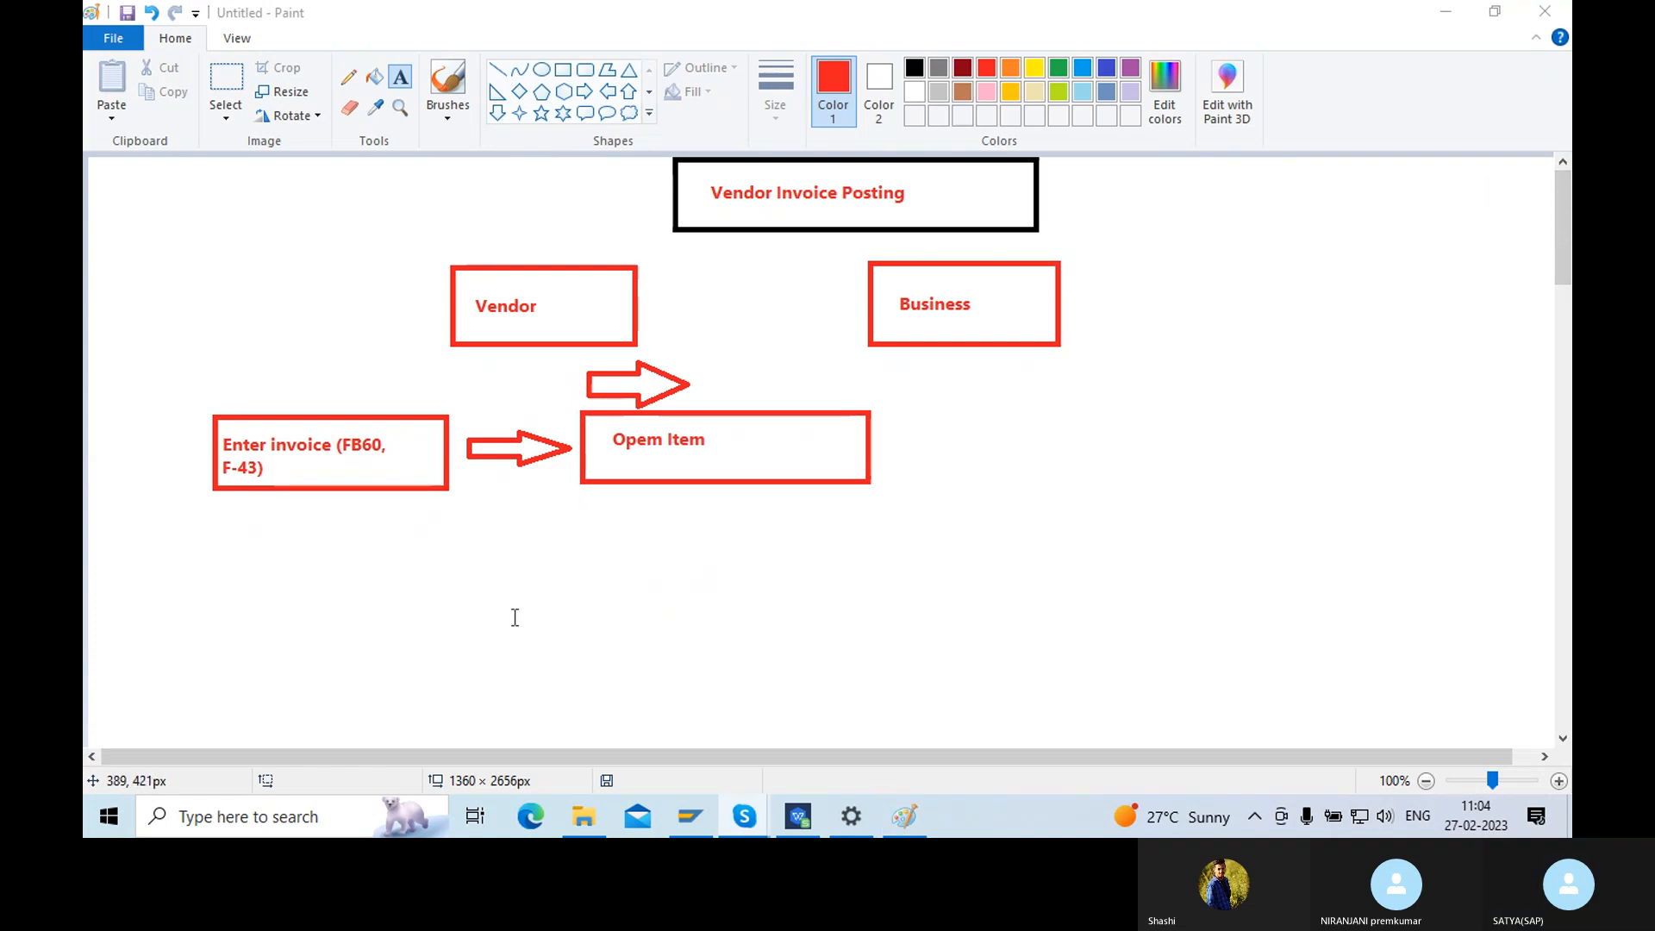
pyautogui.click(717, 441)
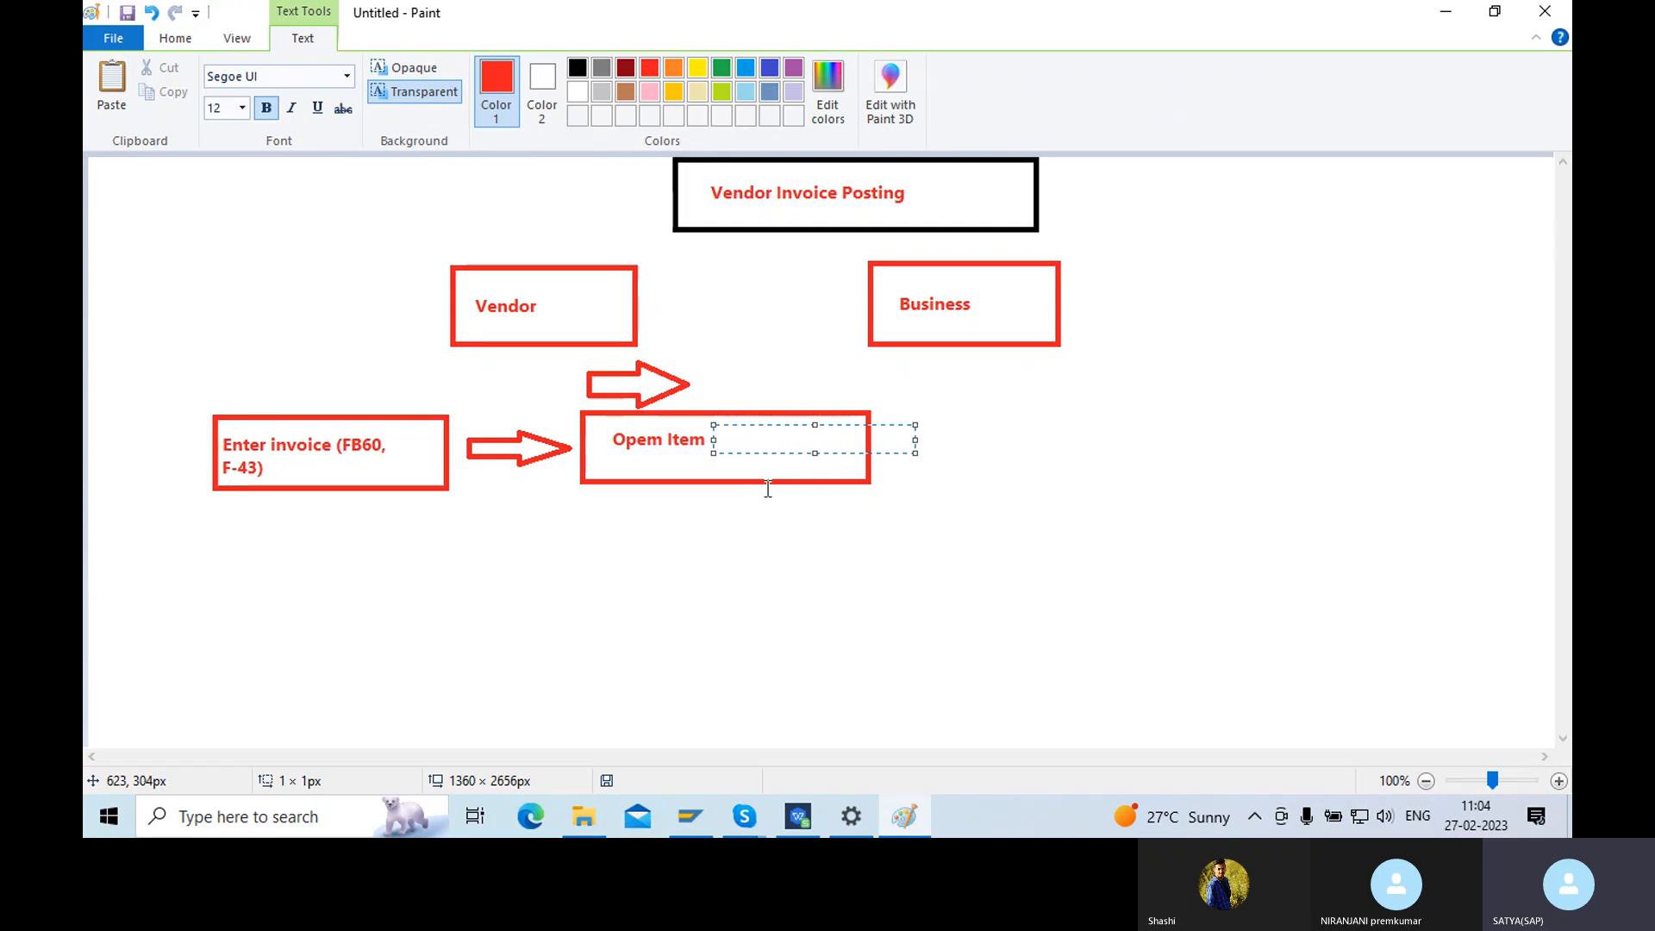
pyautogui.write('()')
pyautogui.hotkey('shift', 'Left')
pyautogui.write('FBL1N')
pyautogui.click(835, 544)
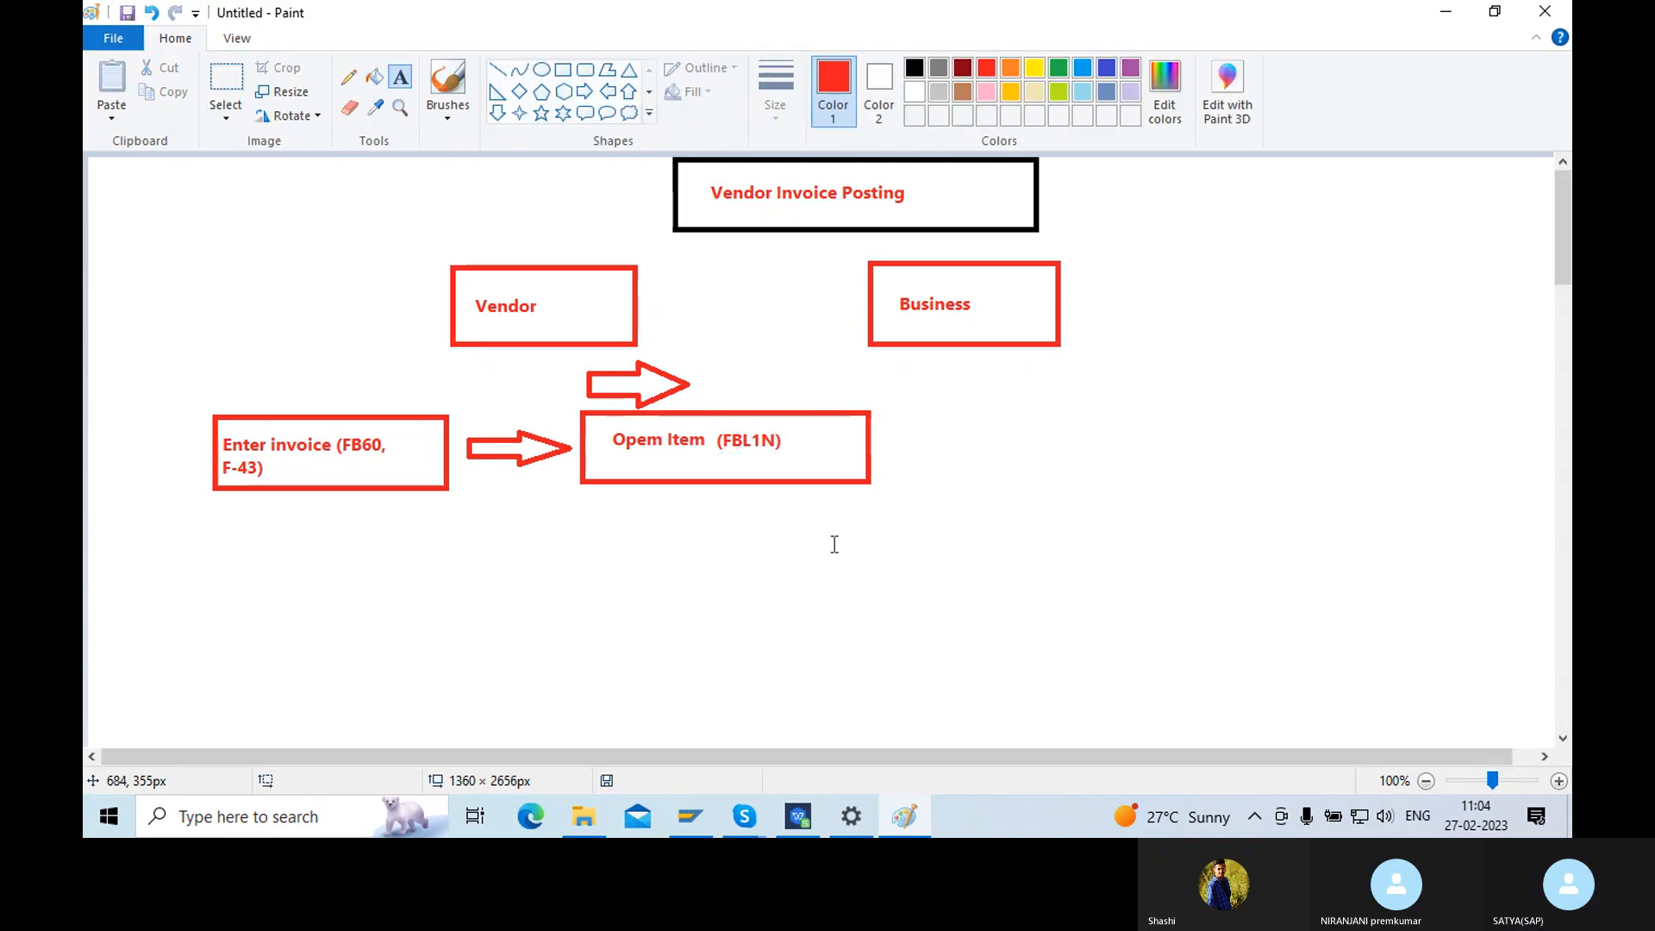
# - Draw a red right arrow after the "Opem Item (FBL1N)" box and a rectangle of about 213 × 56 px at its tip
pyautogui.click(585, 92)
pyautogui.moveTo(906, 421)
pyautogui.mouseDown()
pyautogui.moveTo(931, 442)
pyautogui.moveTo(1024, 459)
pyautogui.mouseUp()
pyautogui.click(1083, 478)
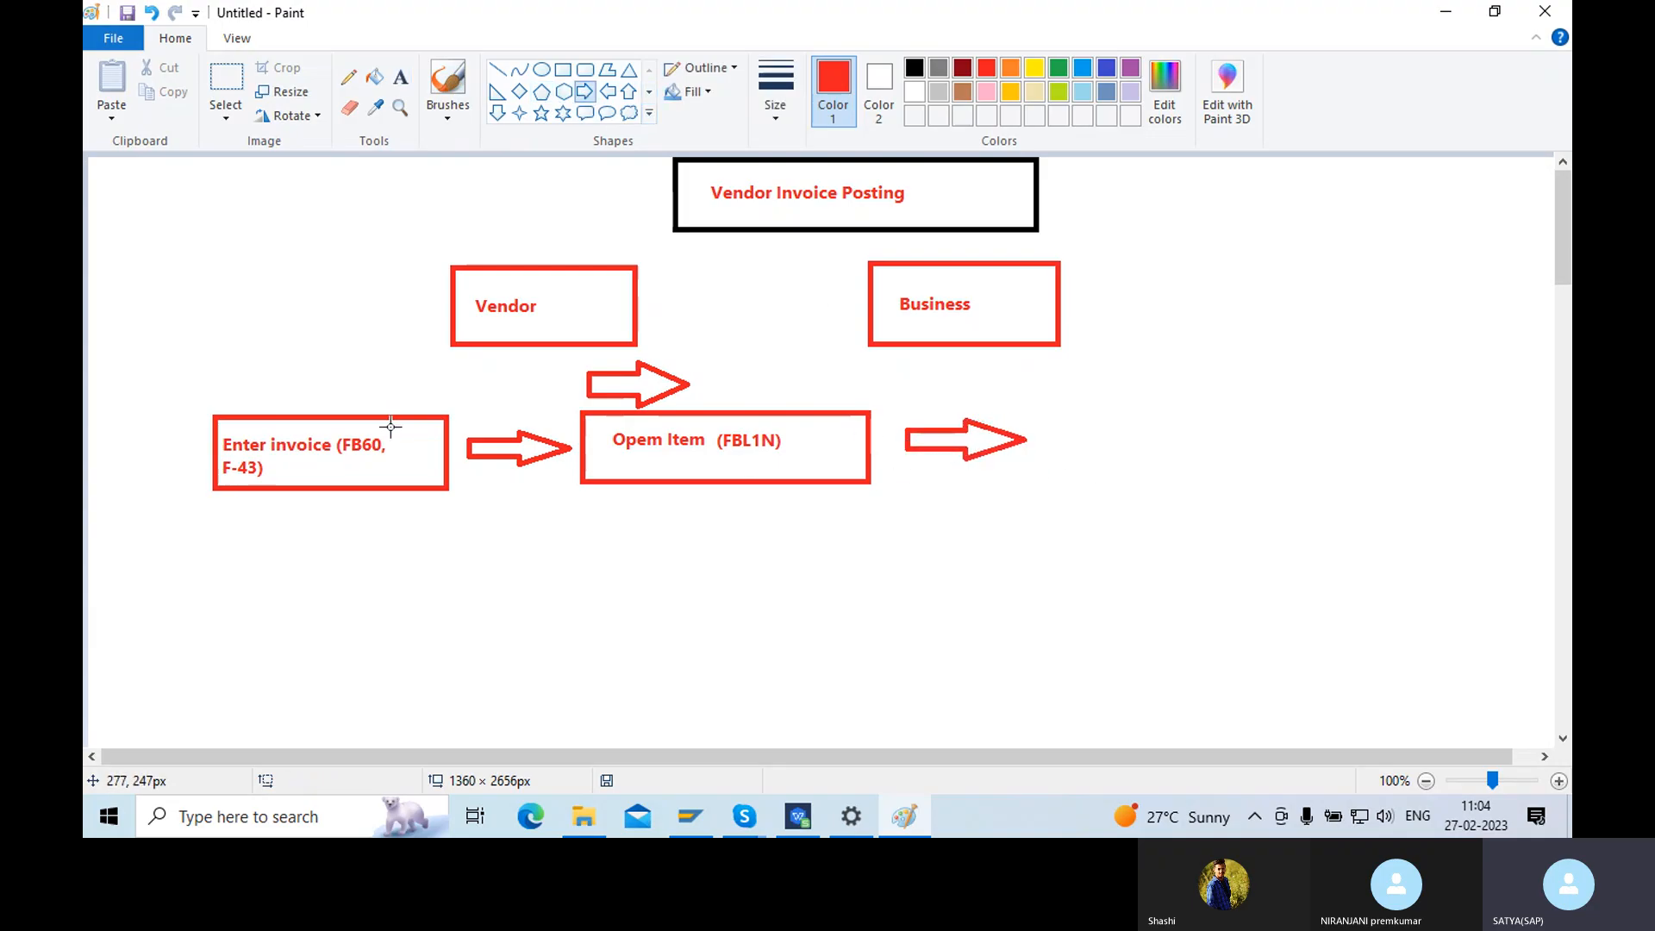
pyautogui.click(562, 69)
pyautogui.moveTo(1031, 417); pyautogui.dragTo(1263, 476)
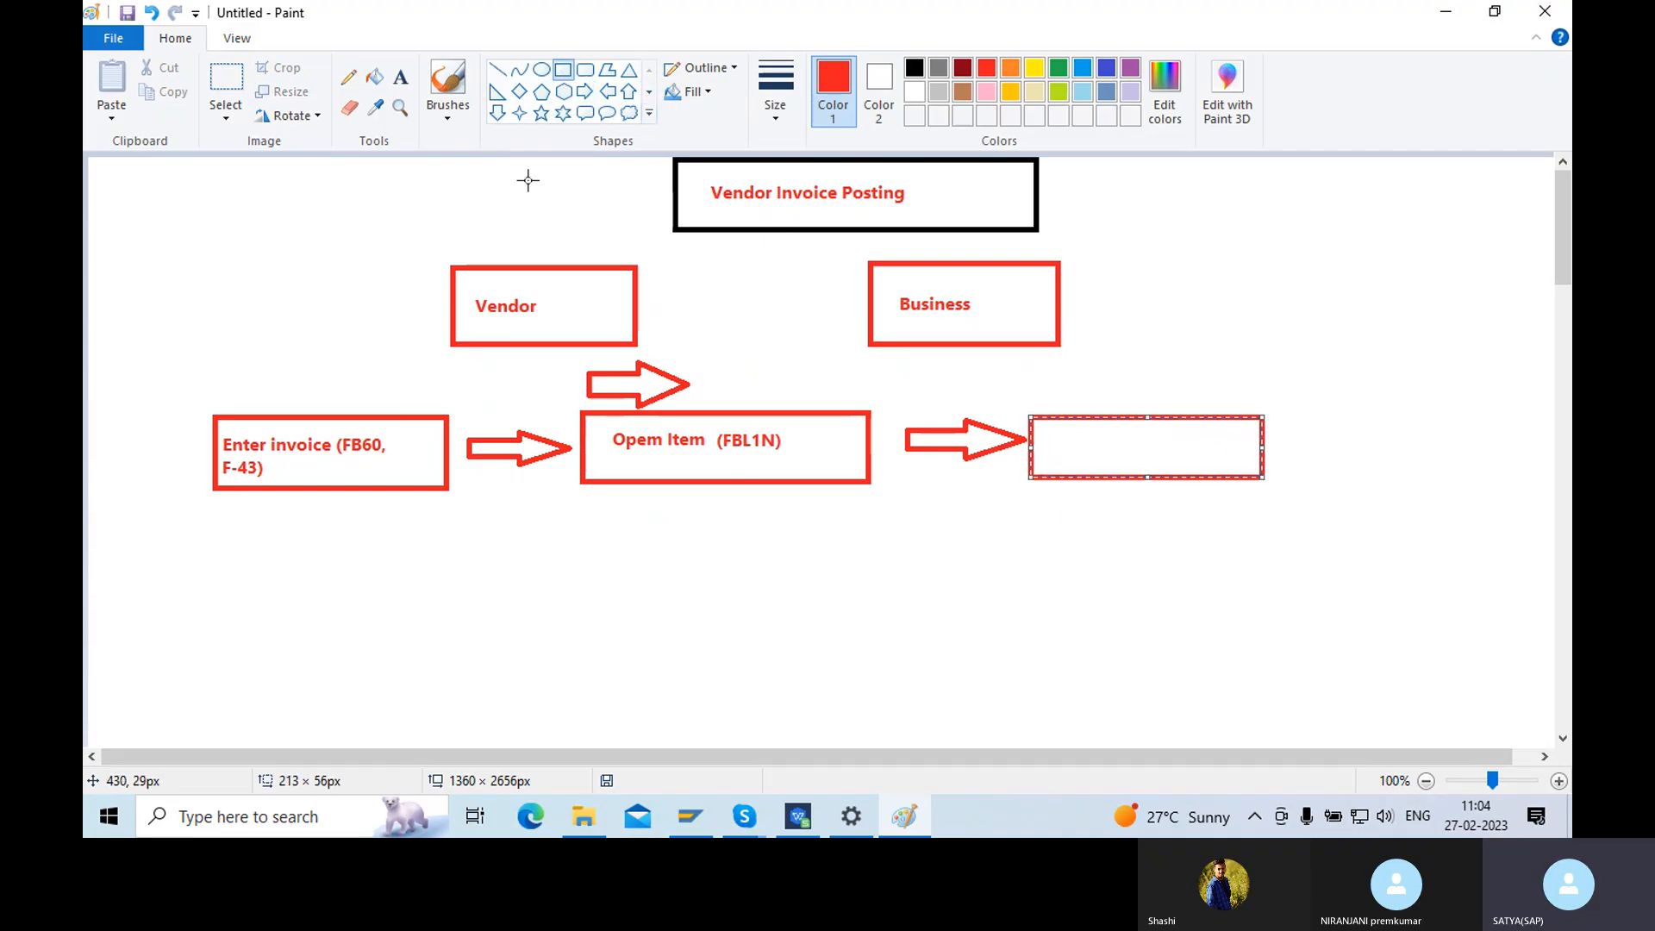
# - Label the empty rectangle after the "Opem Item (FBL1N)" box "Payment (F-53)"
pyautogui.click(400, 77)
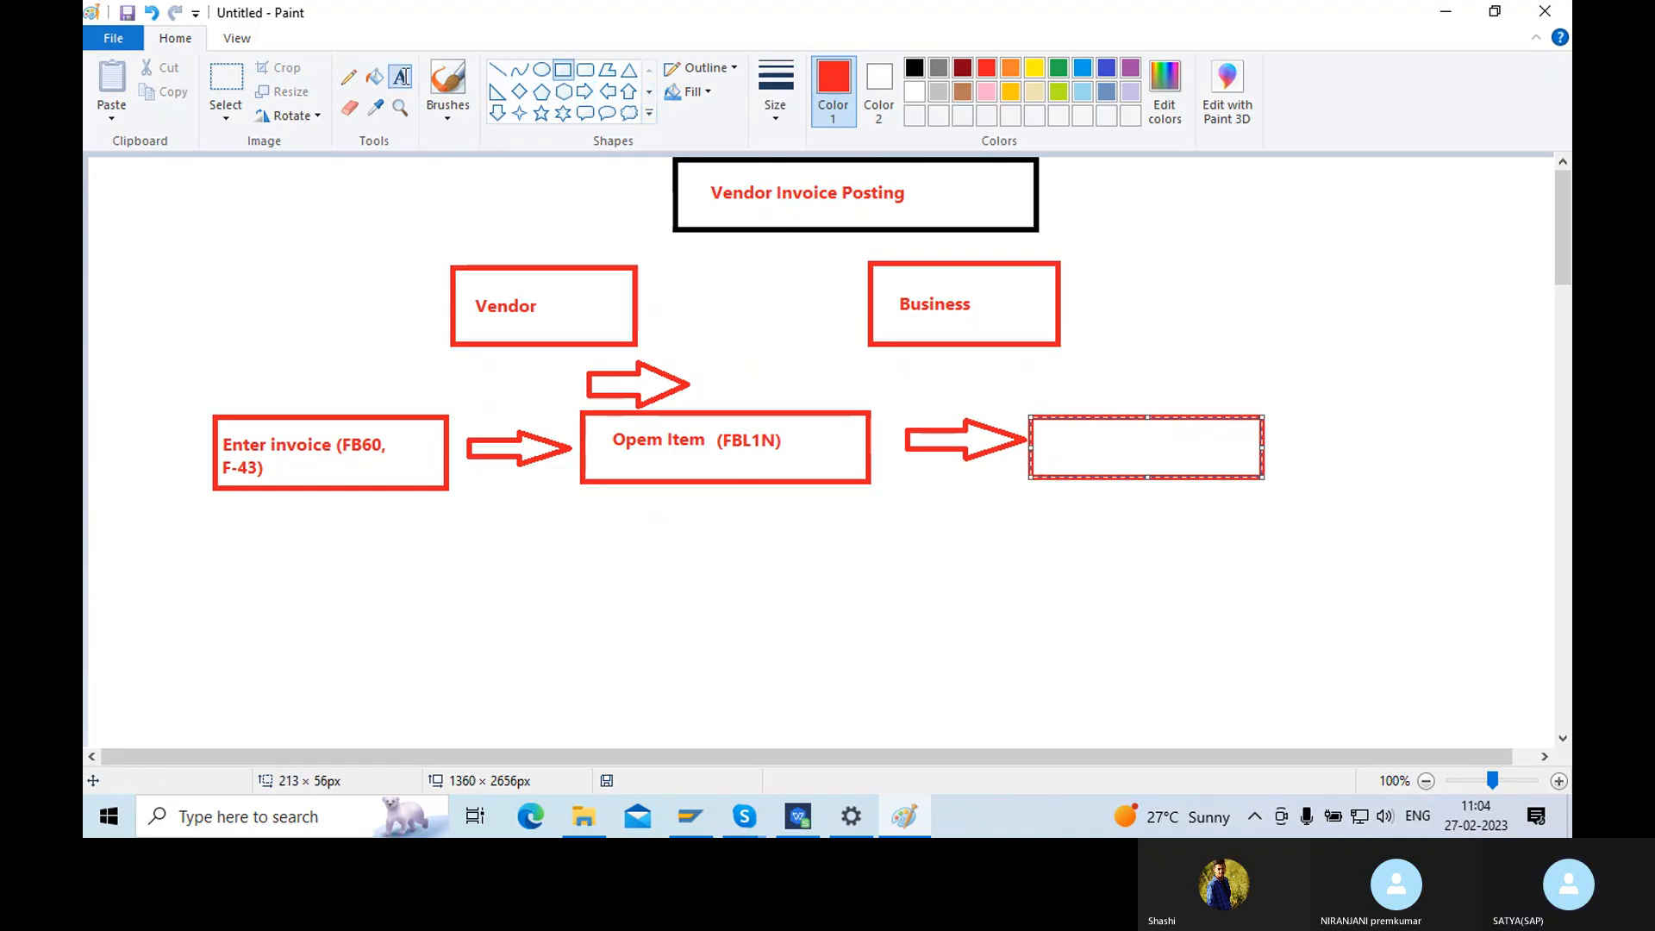
pyautogui.click(1049, 445)
pyautogui.write('Pa')
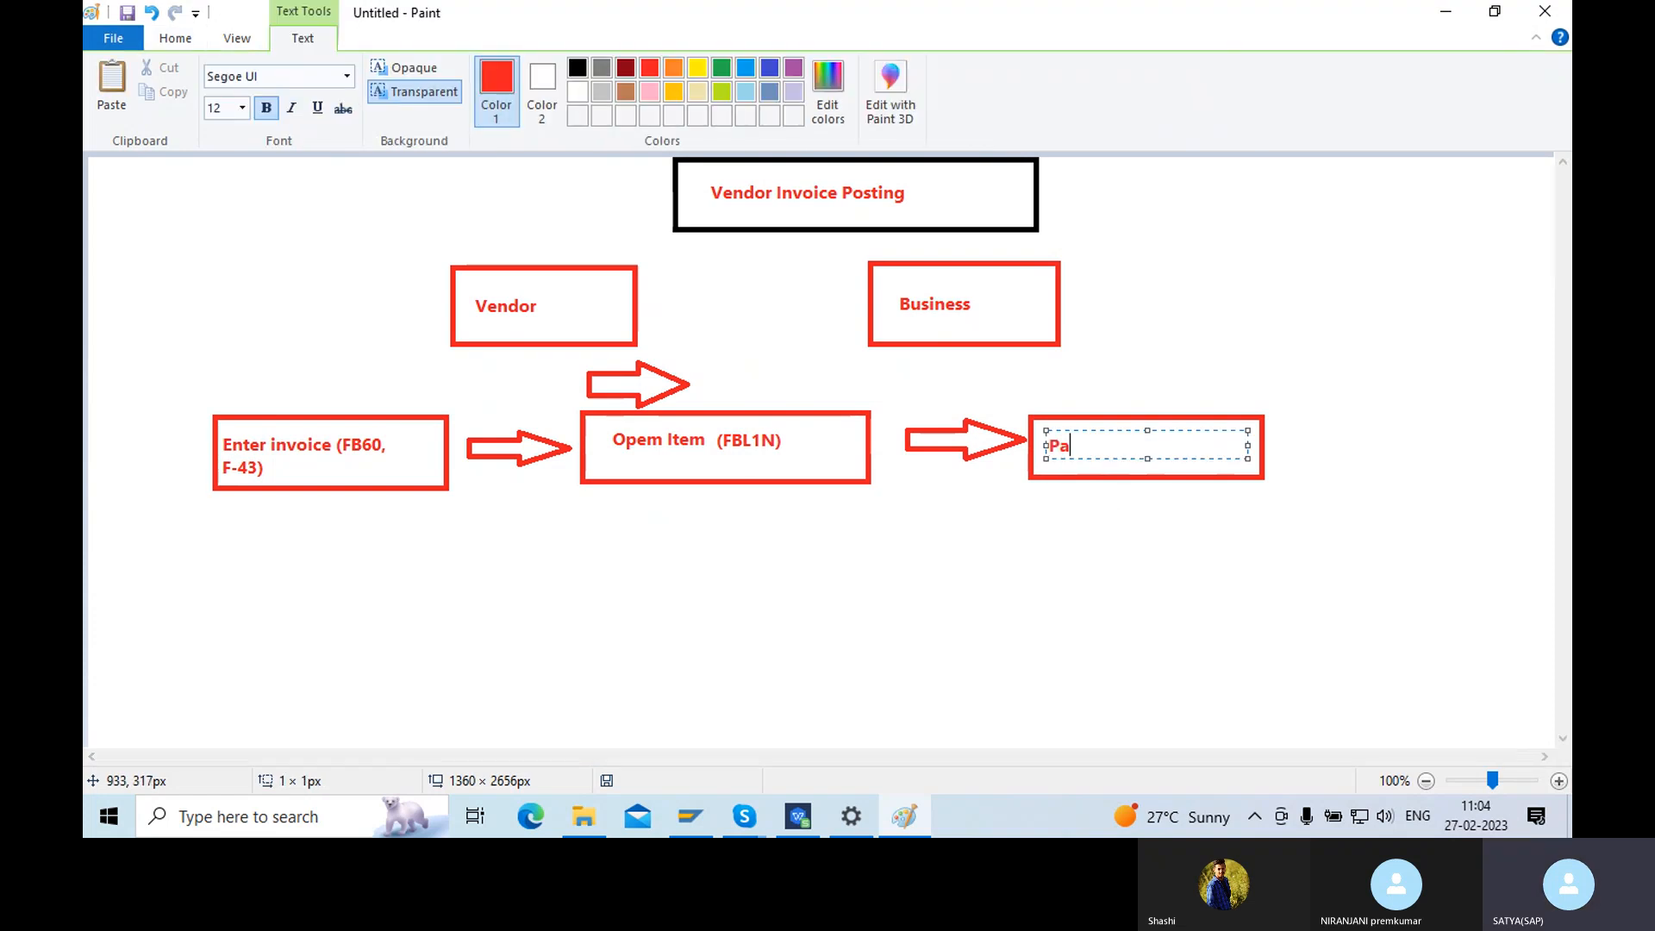
pyautogui.write('yment (F-')
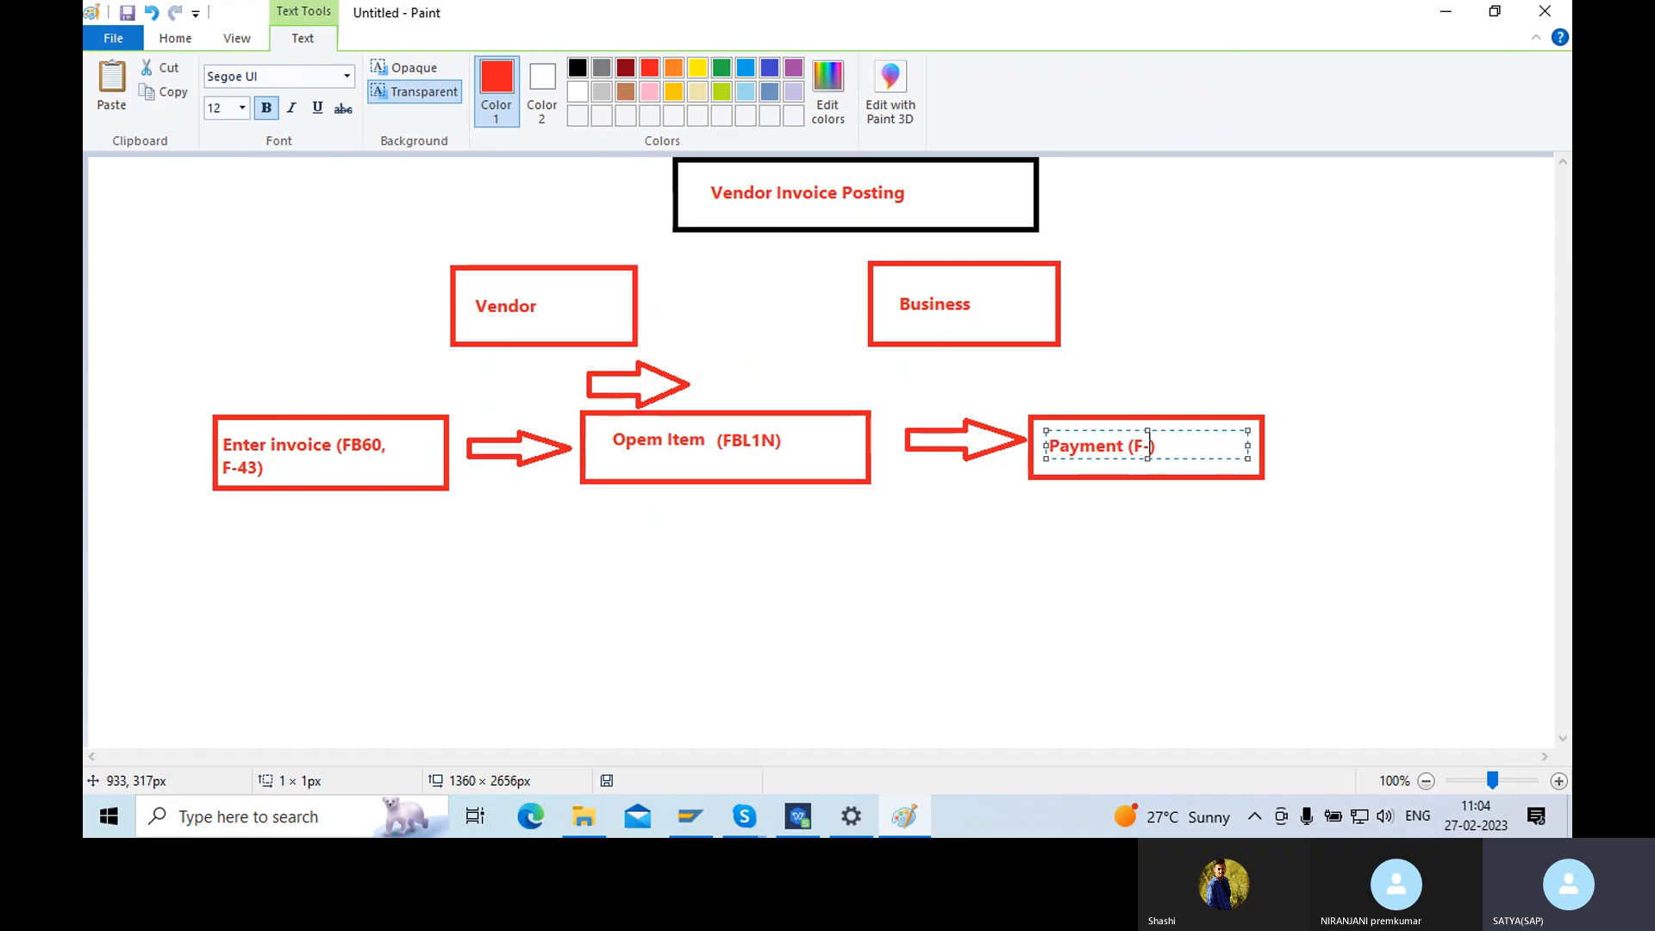
pyautogui.write('53')
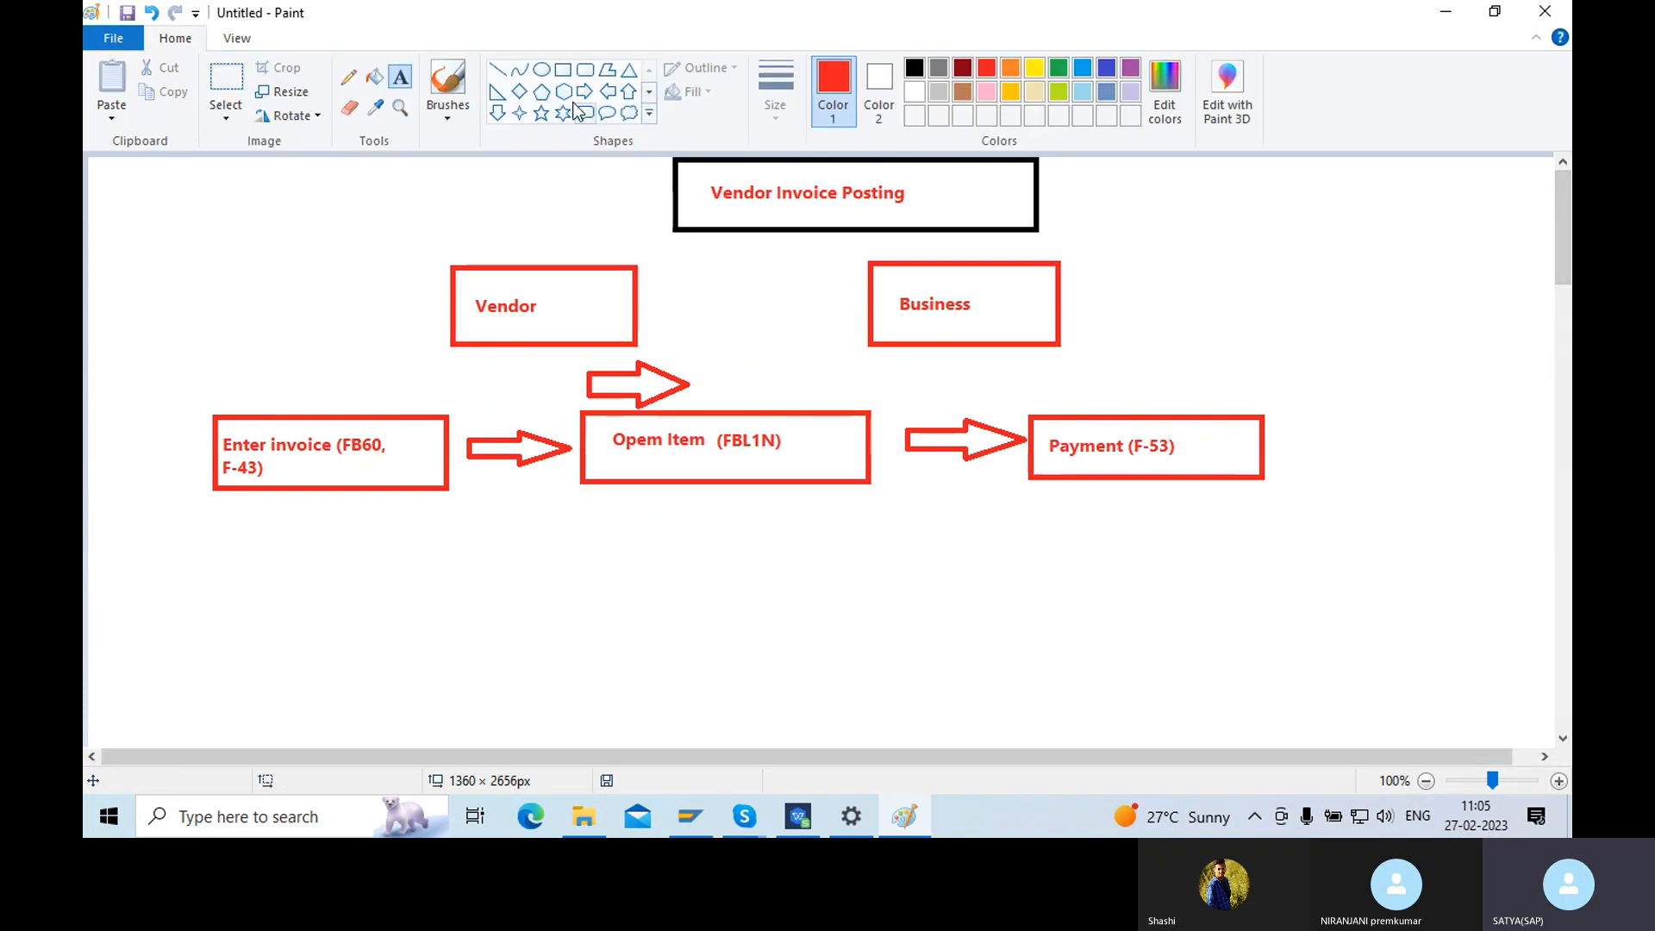
# - Draw a red down arrow below the "Opem Item (FBL1N)" box and a rectangle of about 253 × 58 px at its tip
pyautogui.click(583, 89)
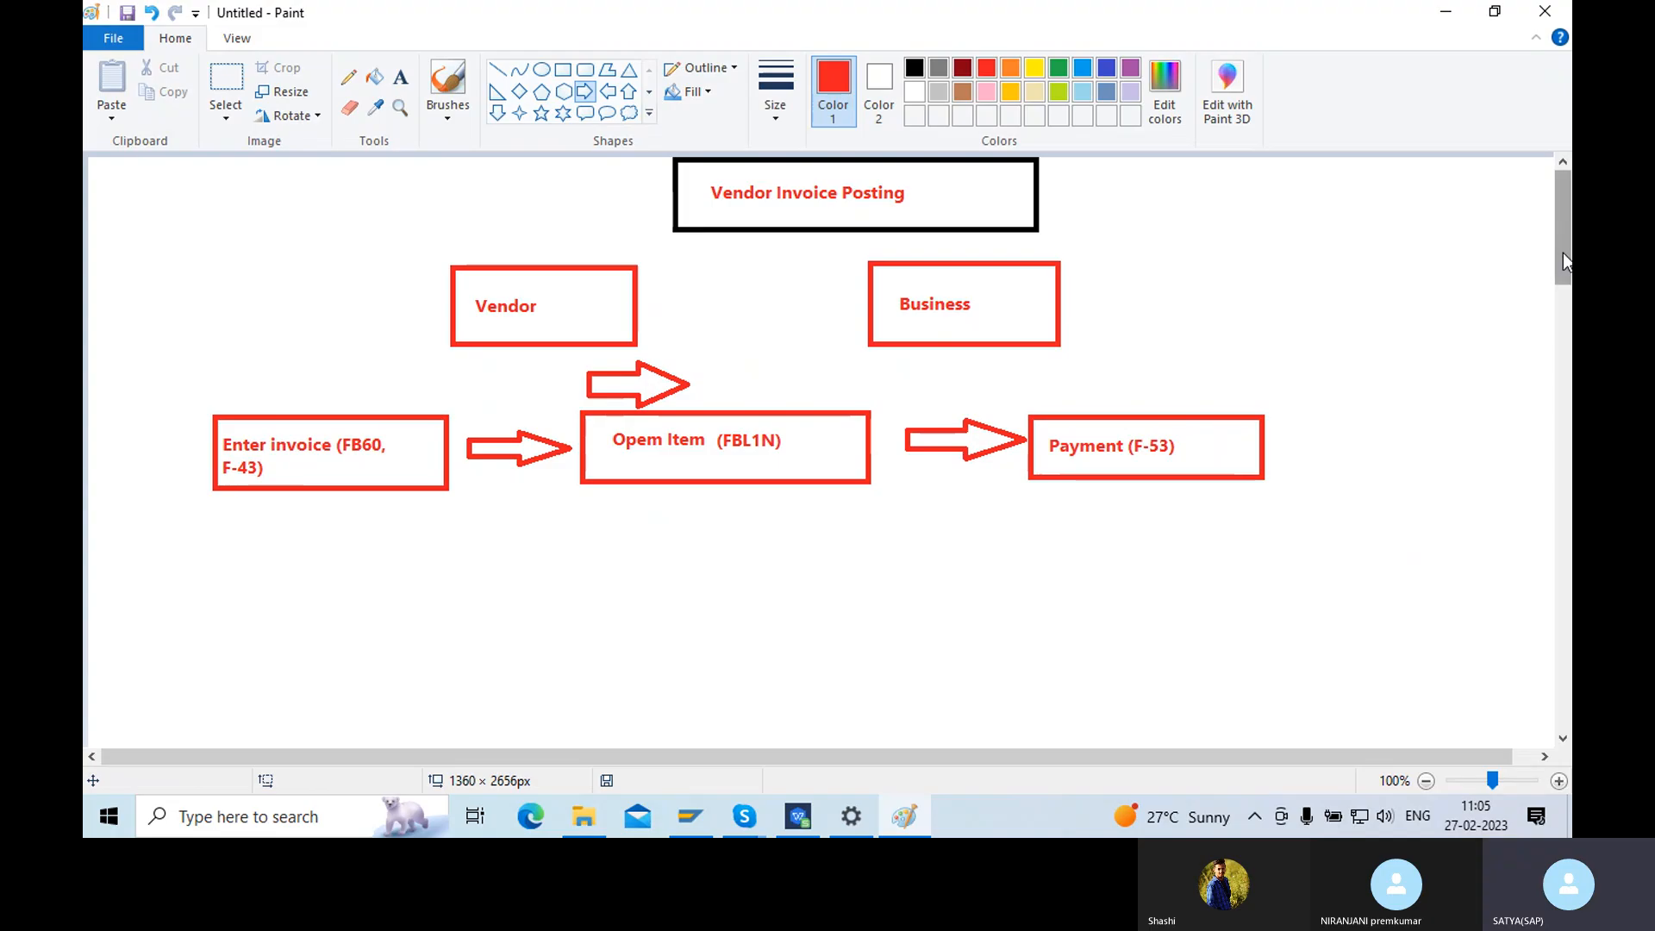
pyautogui.moveTo(1560, 258); pyautogui.dragTo(1559, 282)
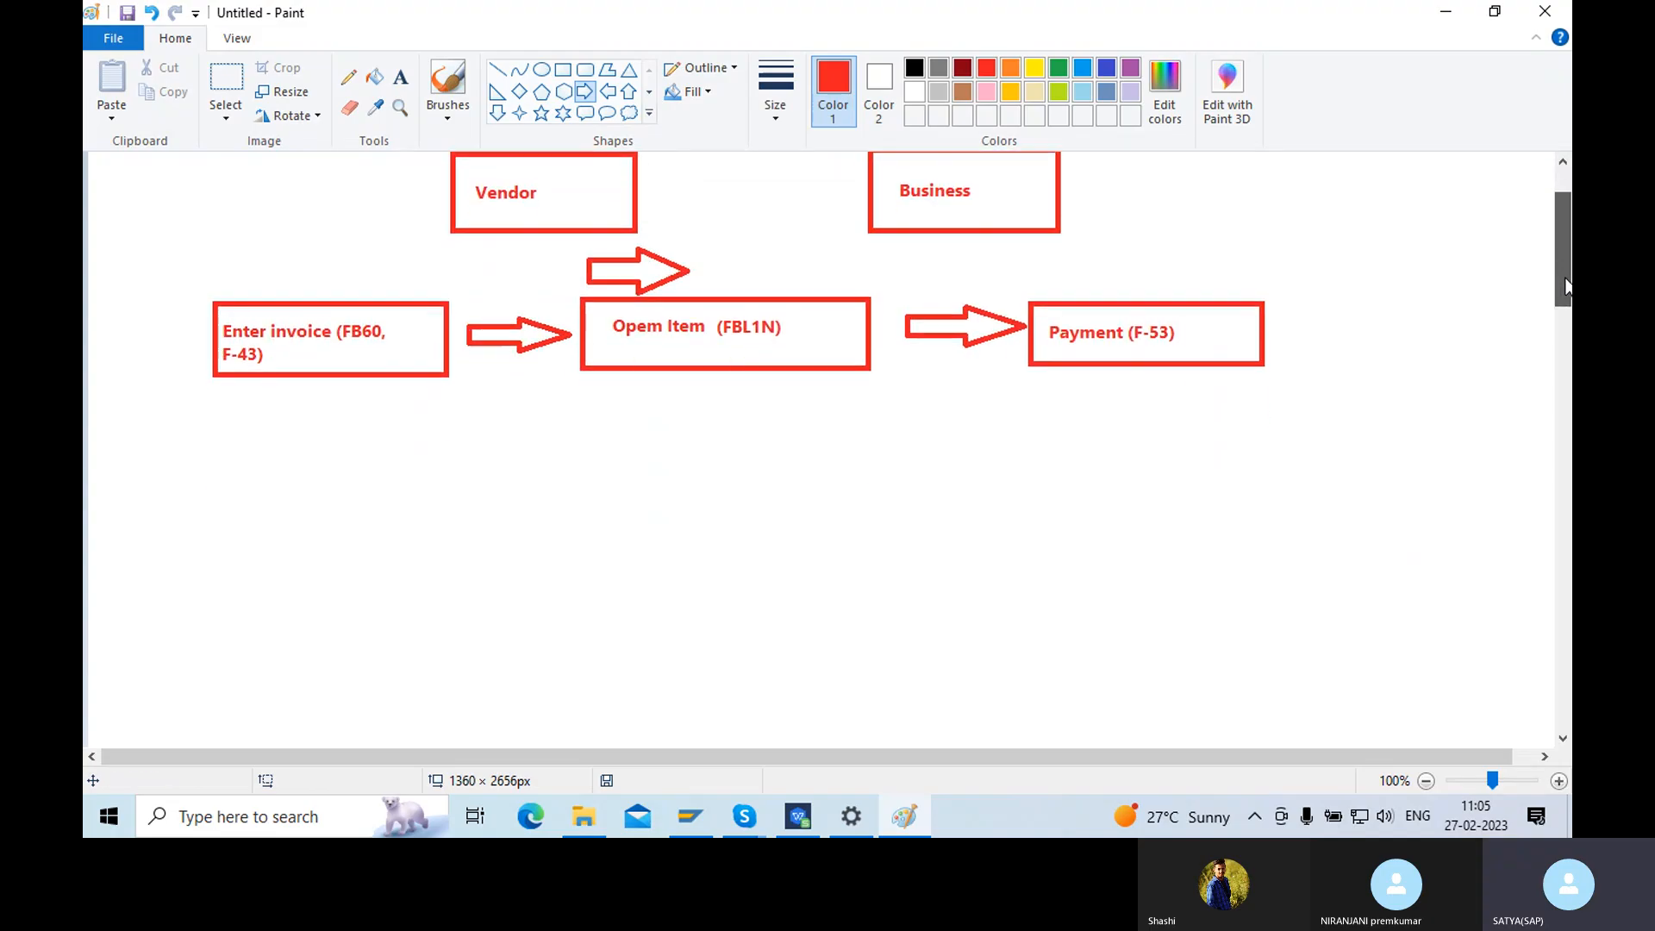
pyautogui.click(500, 114)
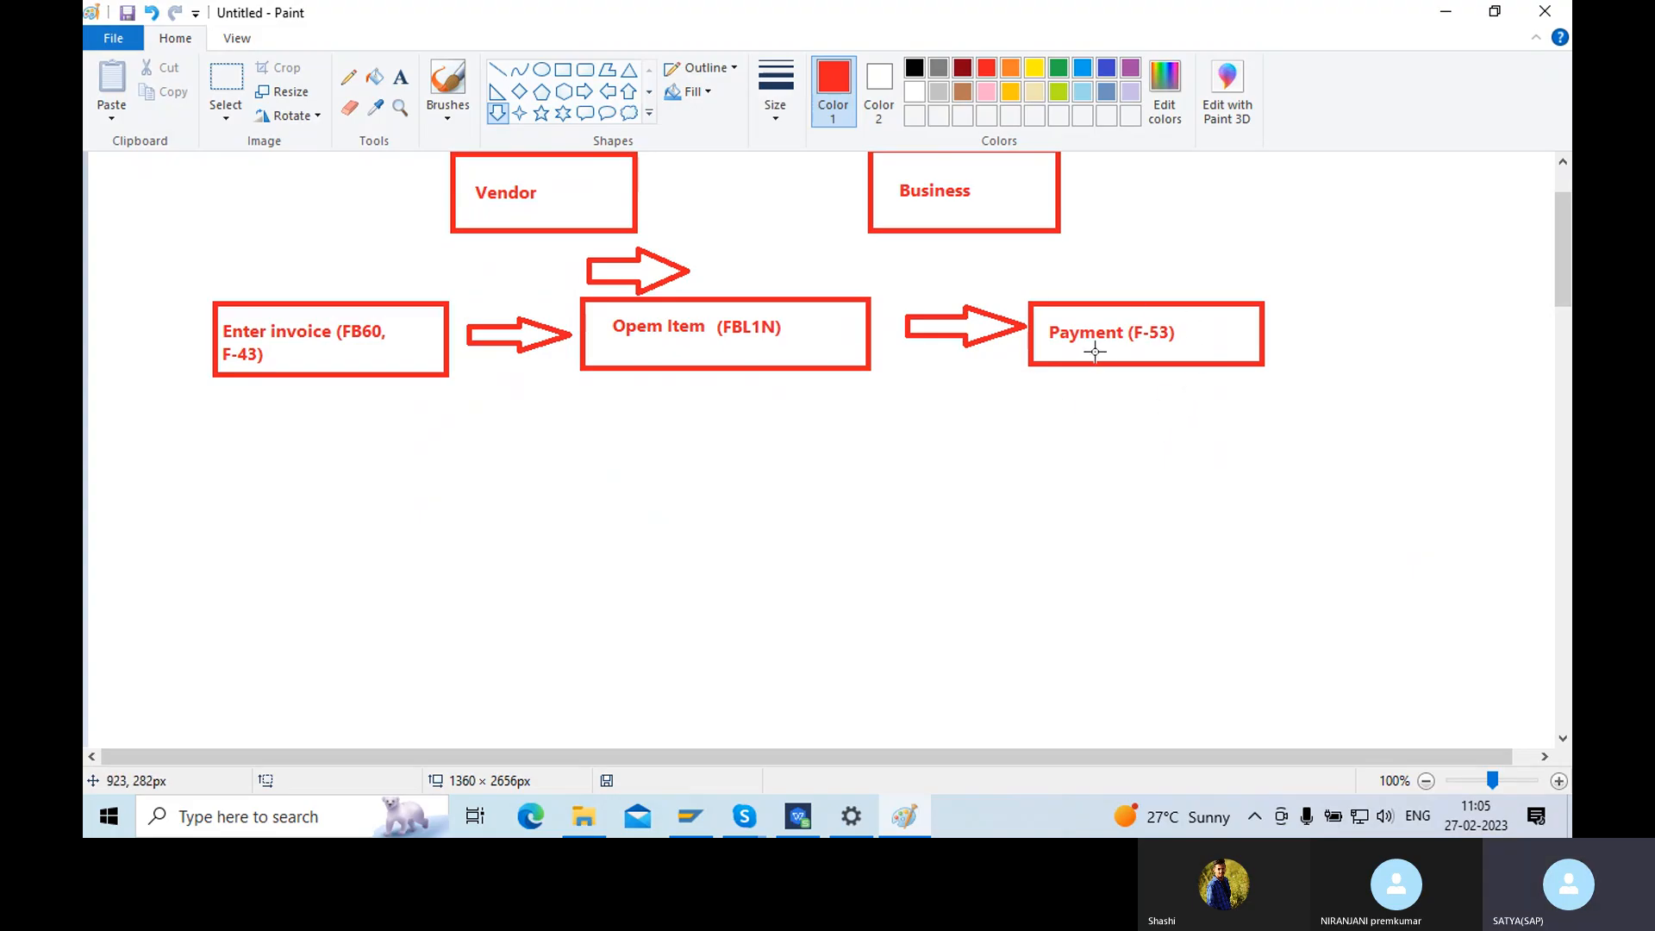
pyautogui.scroll(2, 1146, 392)
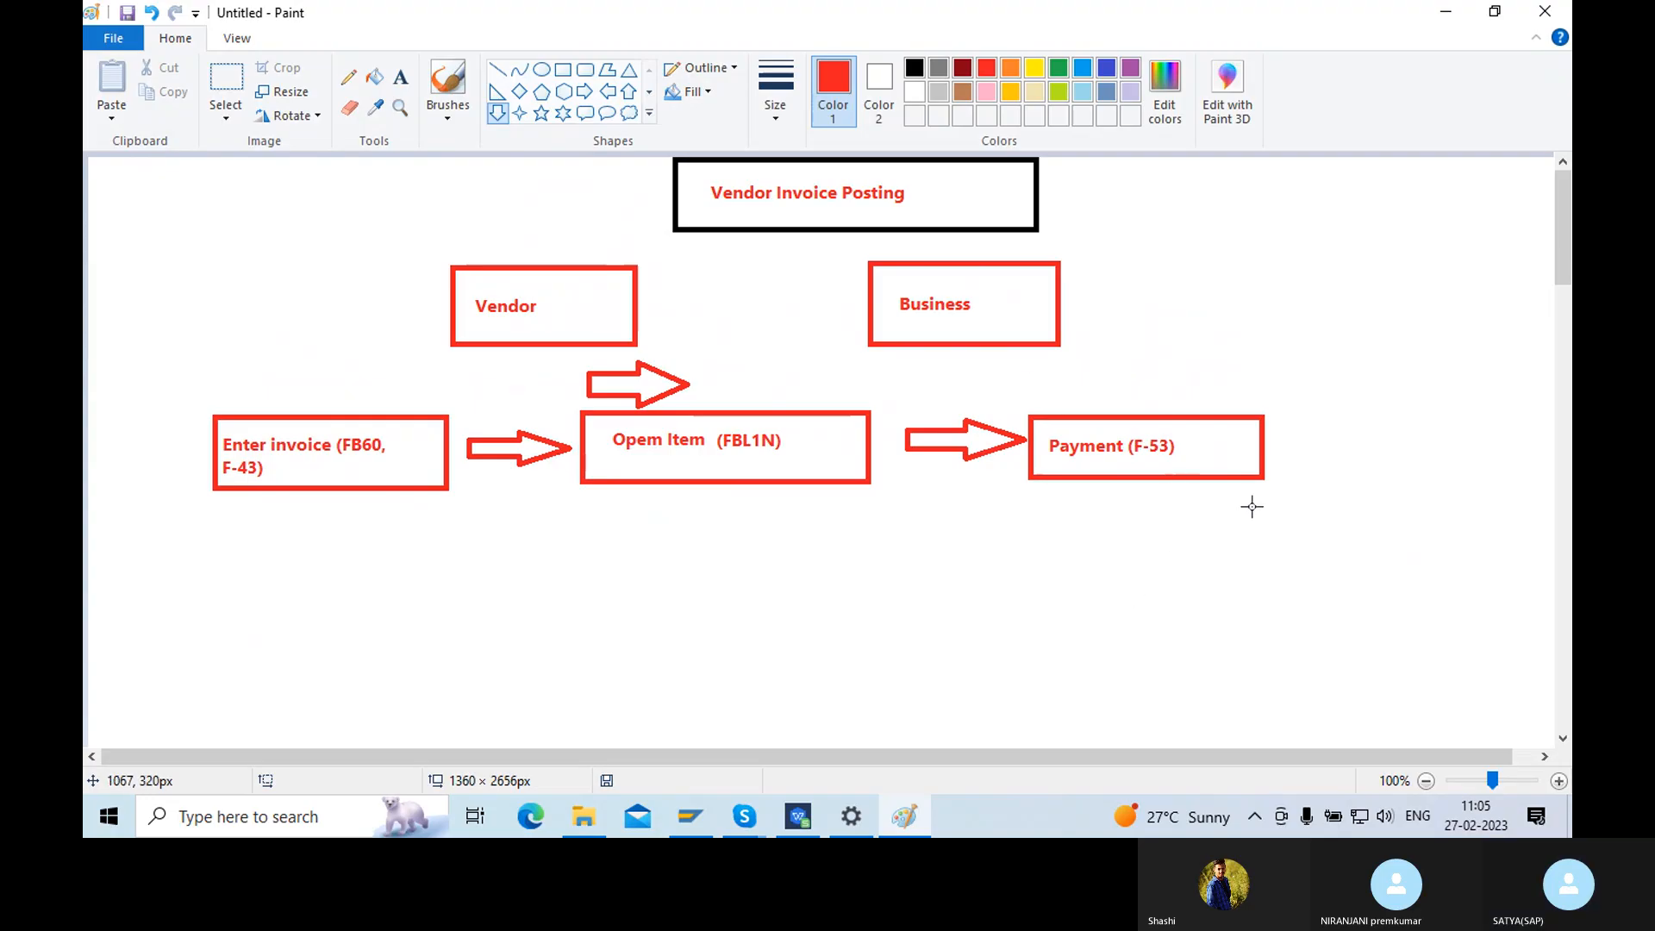
pyautogui.click(1498, 184)
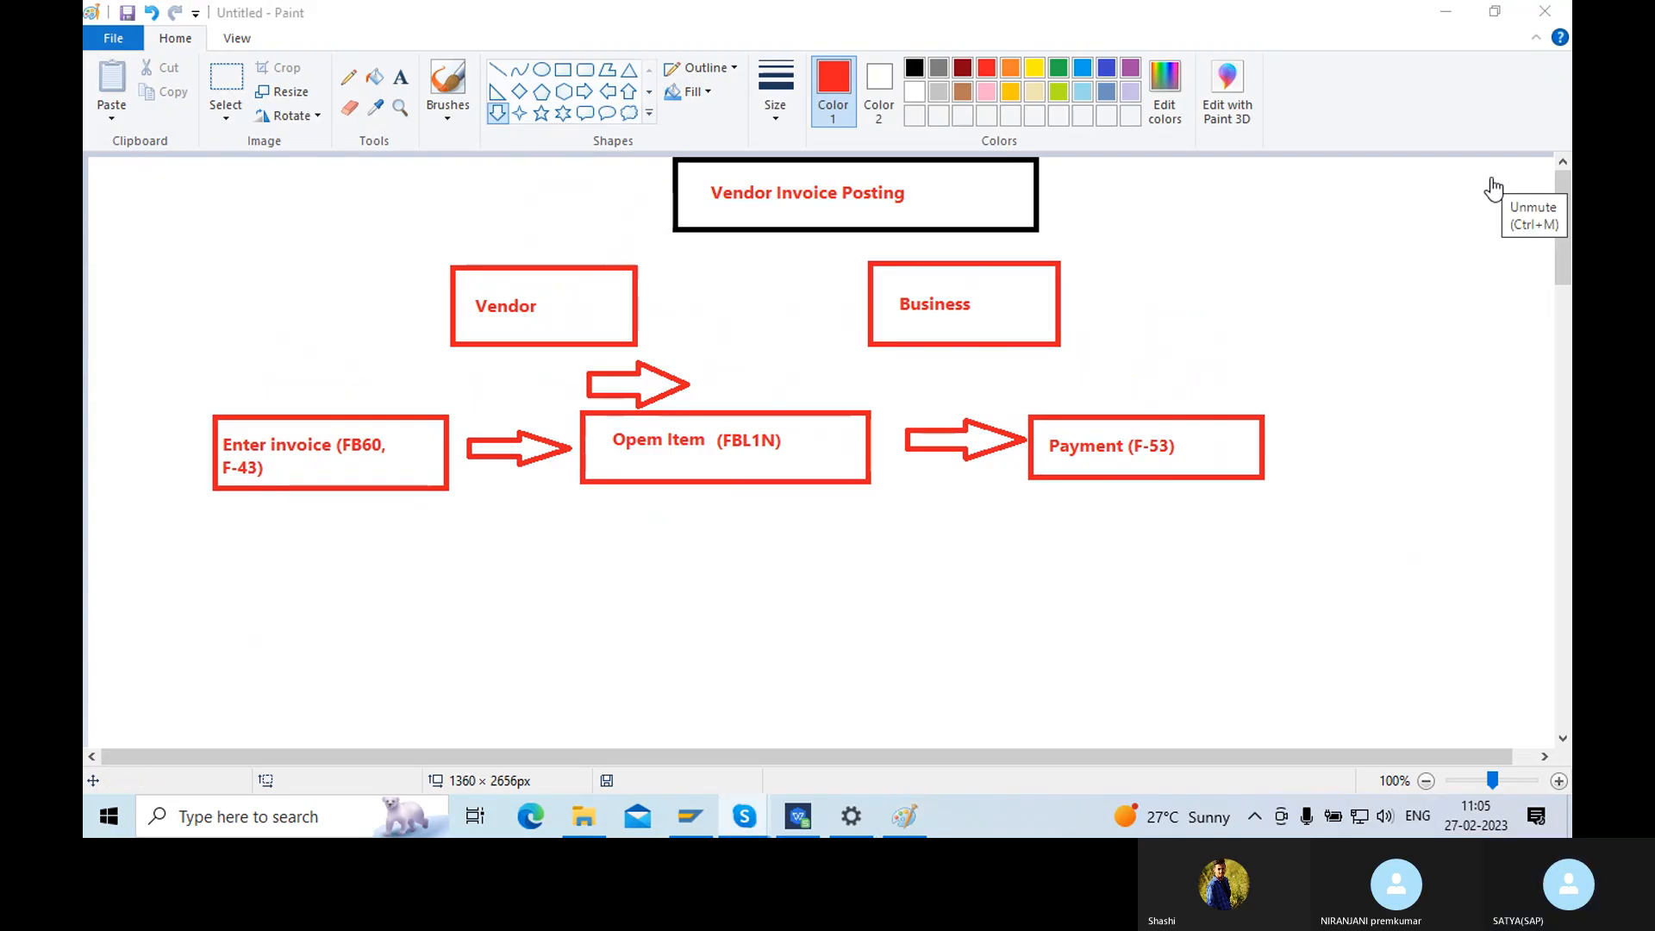
pyautogui.click(937, 554)
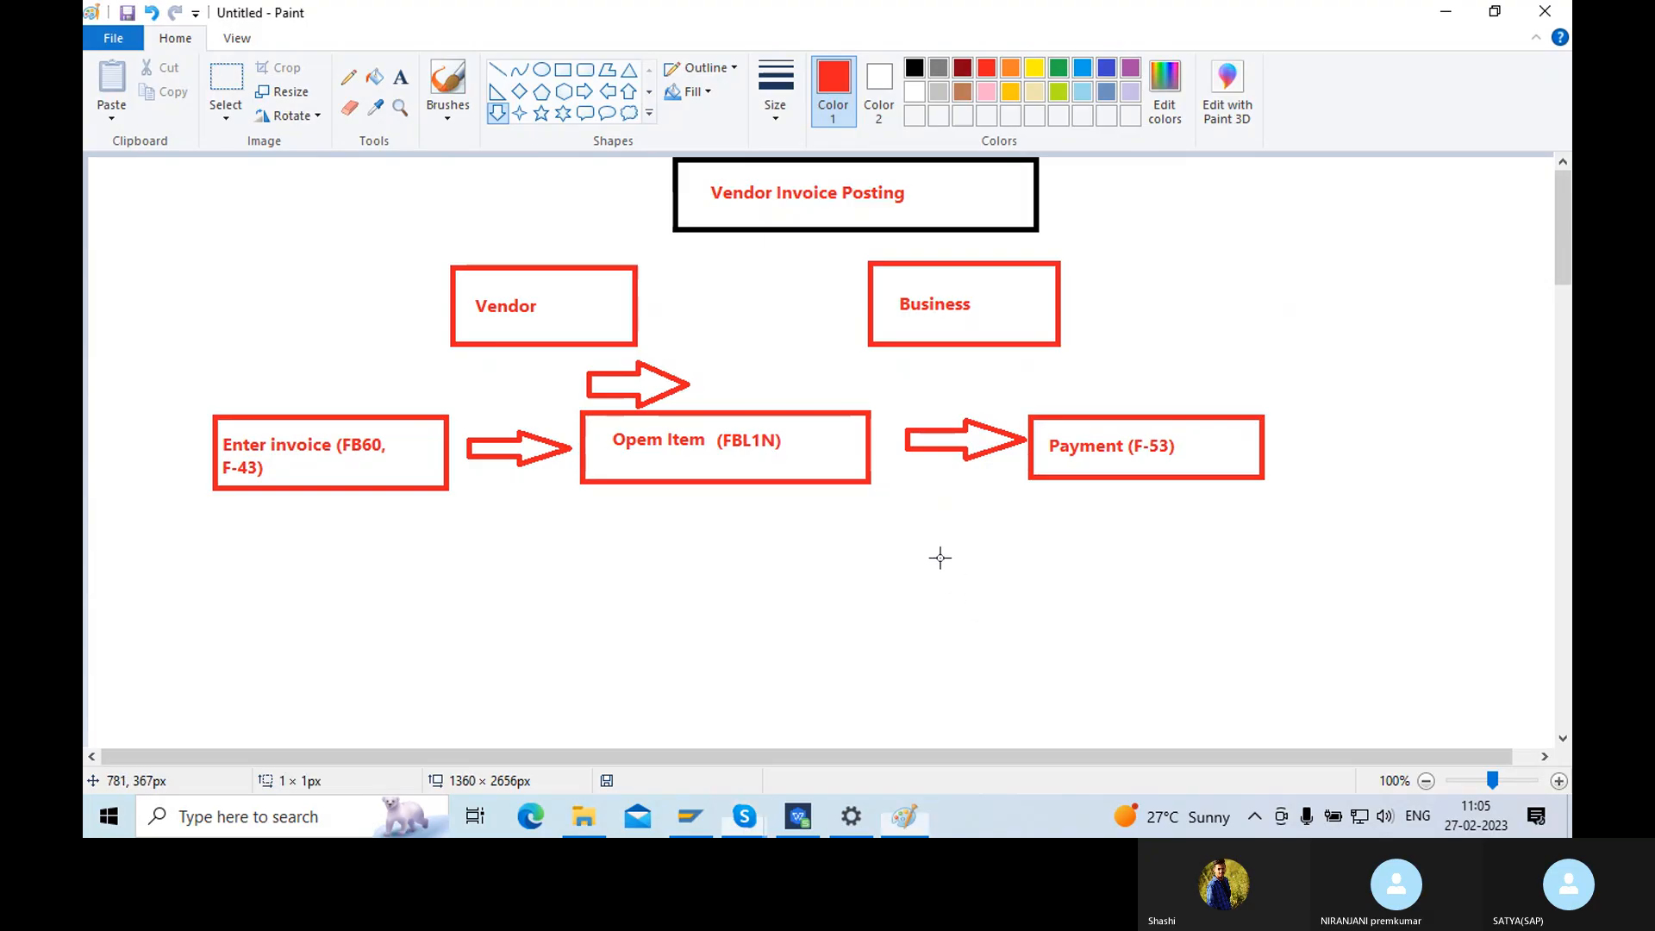
pyautogui.scroll(-2, 1558, 286)
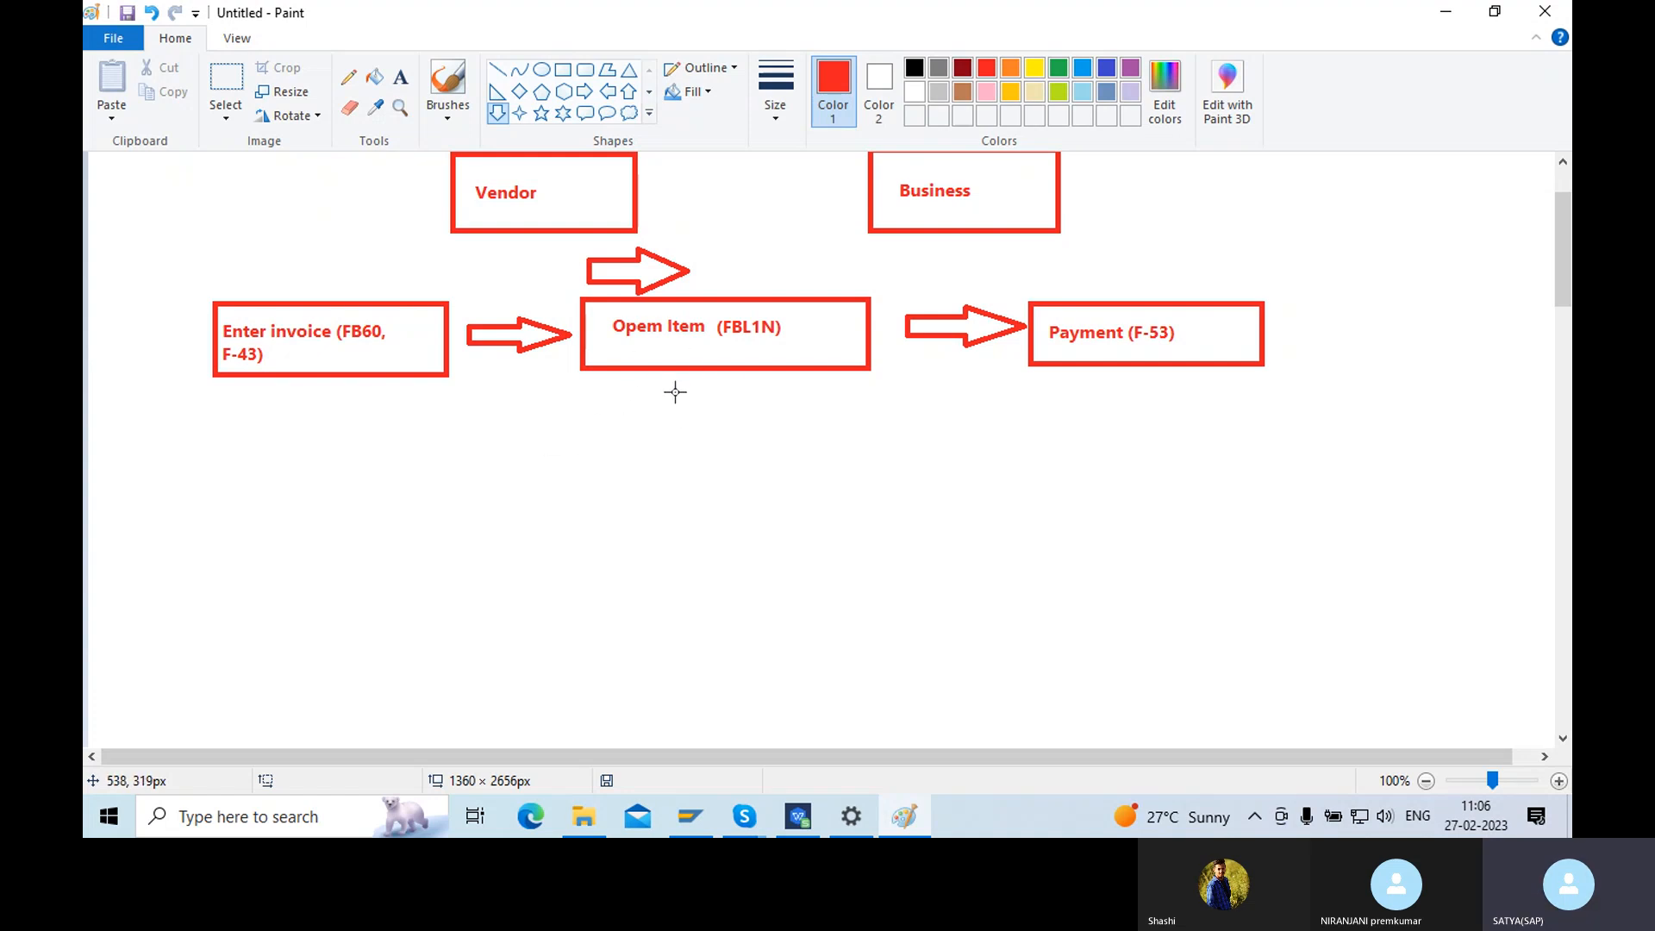
pyautogui.moveTo(675, 392); pyautogui.dragTo(720, 464)
pyautogui.click(564, 69)
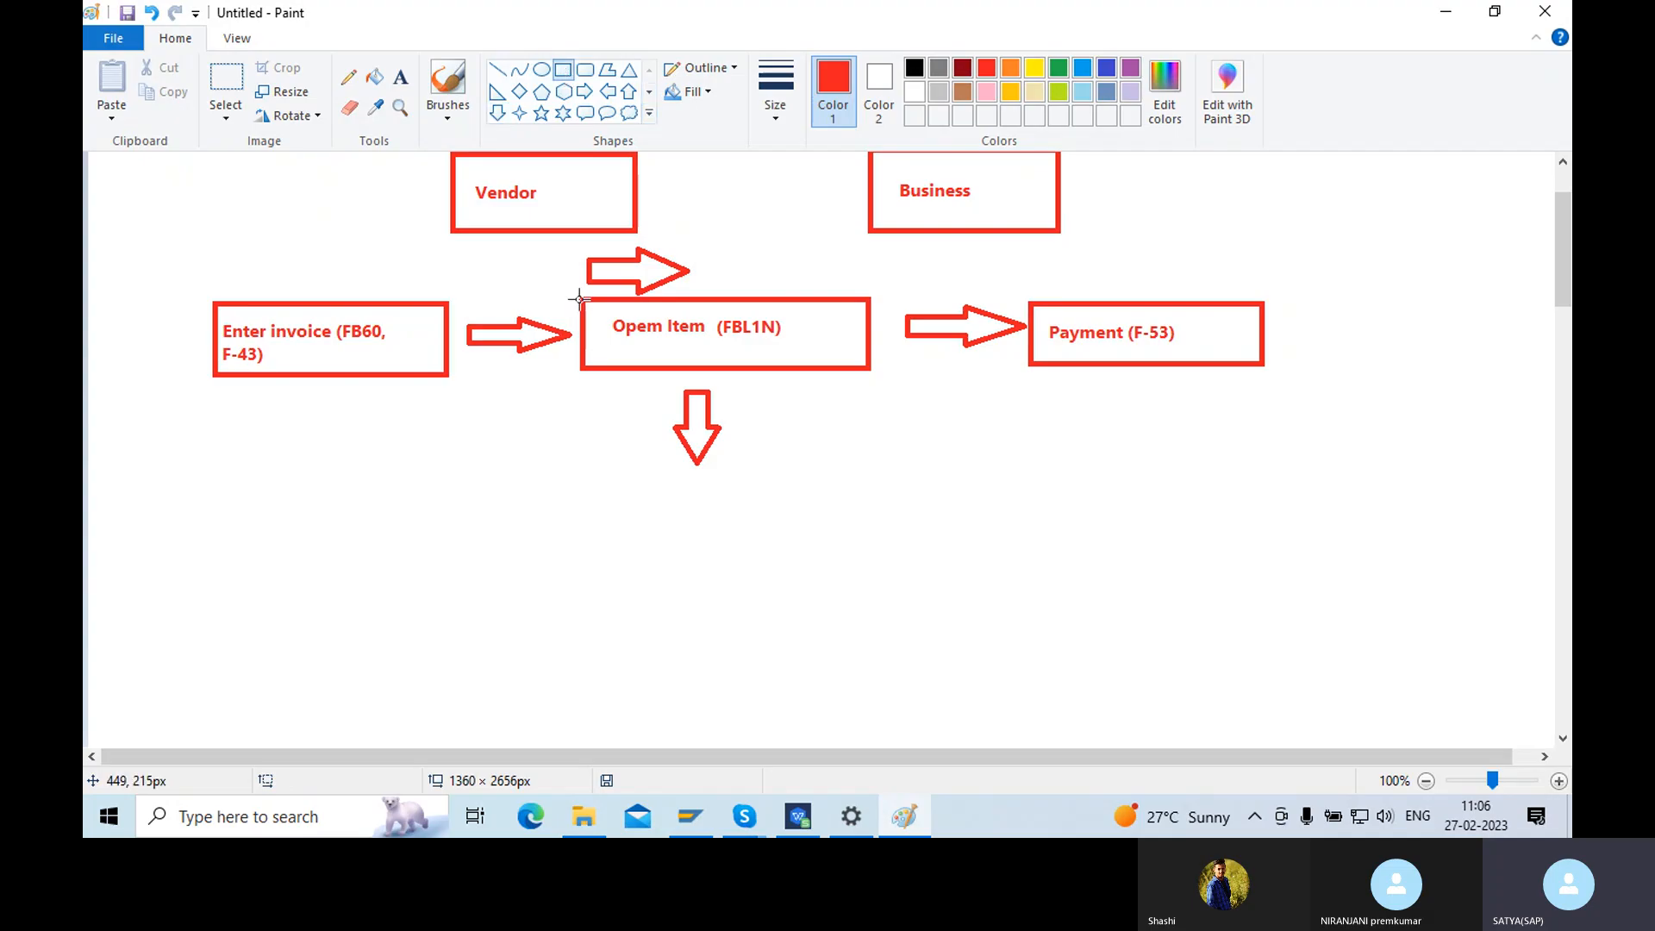
pyautogui.moveTo(577, 471); pyautogui.dragTo(854, 532)
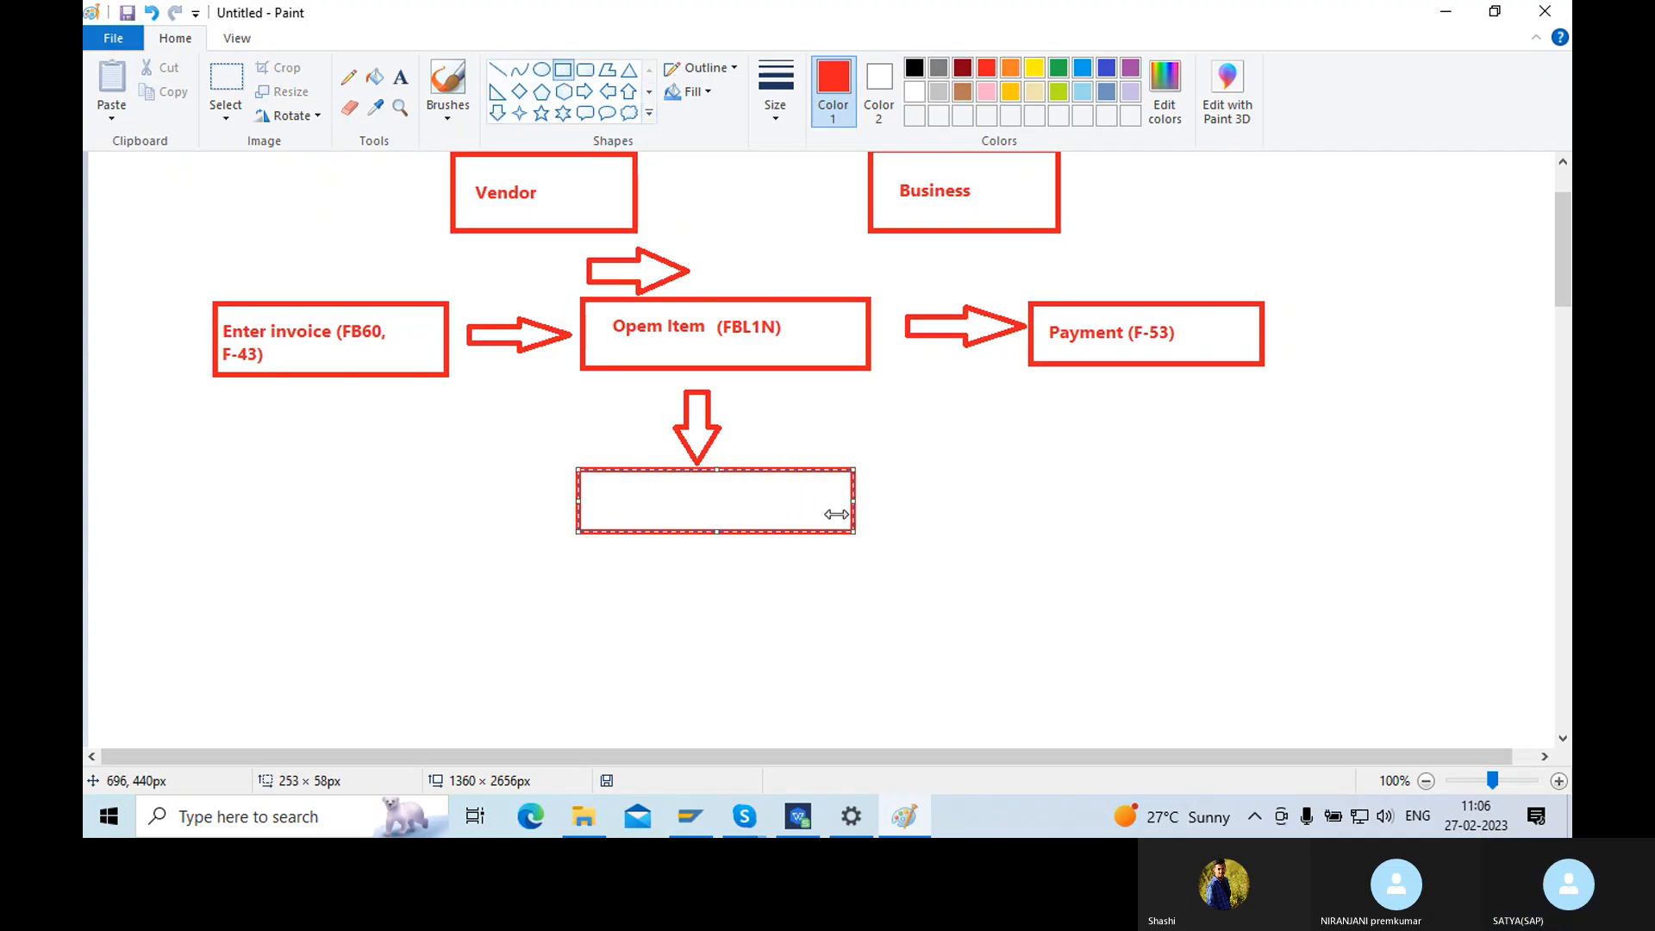
# - Label the rectangle under the down arrow "Clear Item (FBL1N)"
pyautogui.click(400, 77)
pyautogui.click(607, 484)
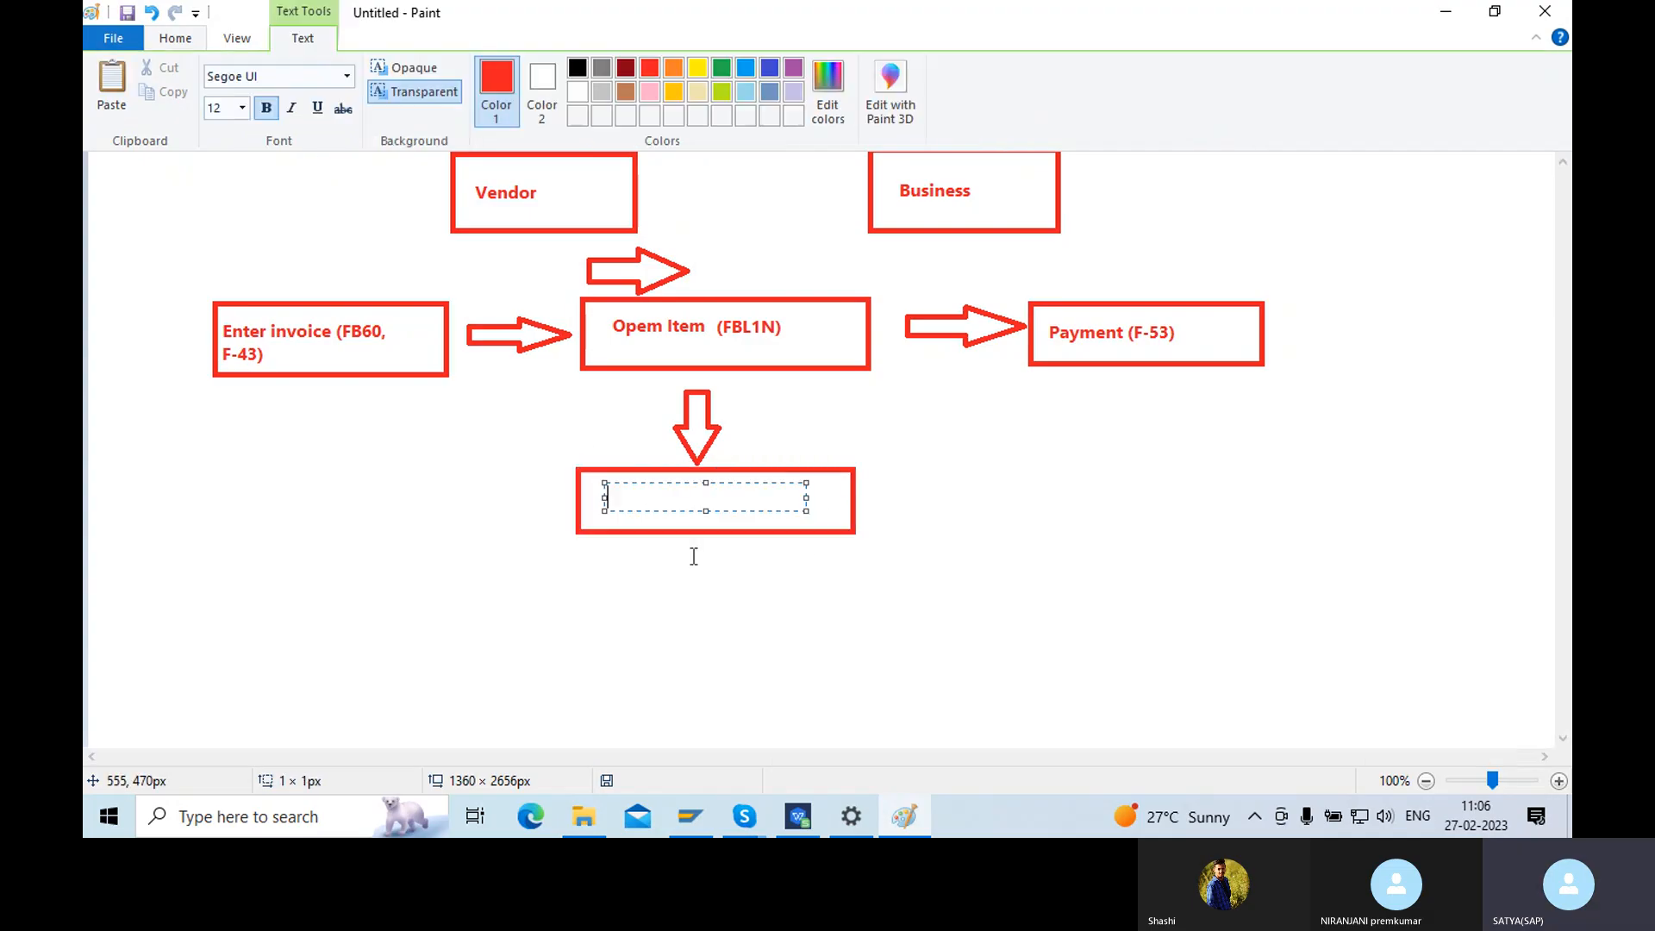
pyautogui.write('Clea')
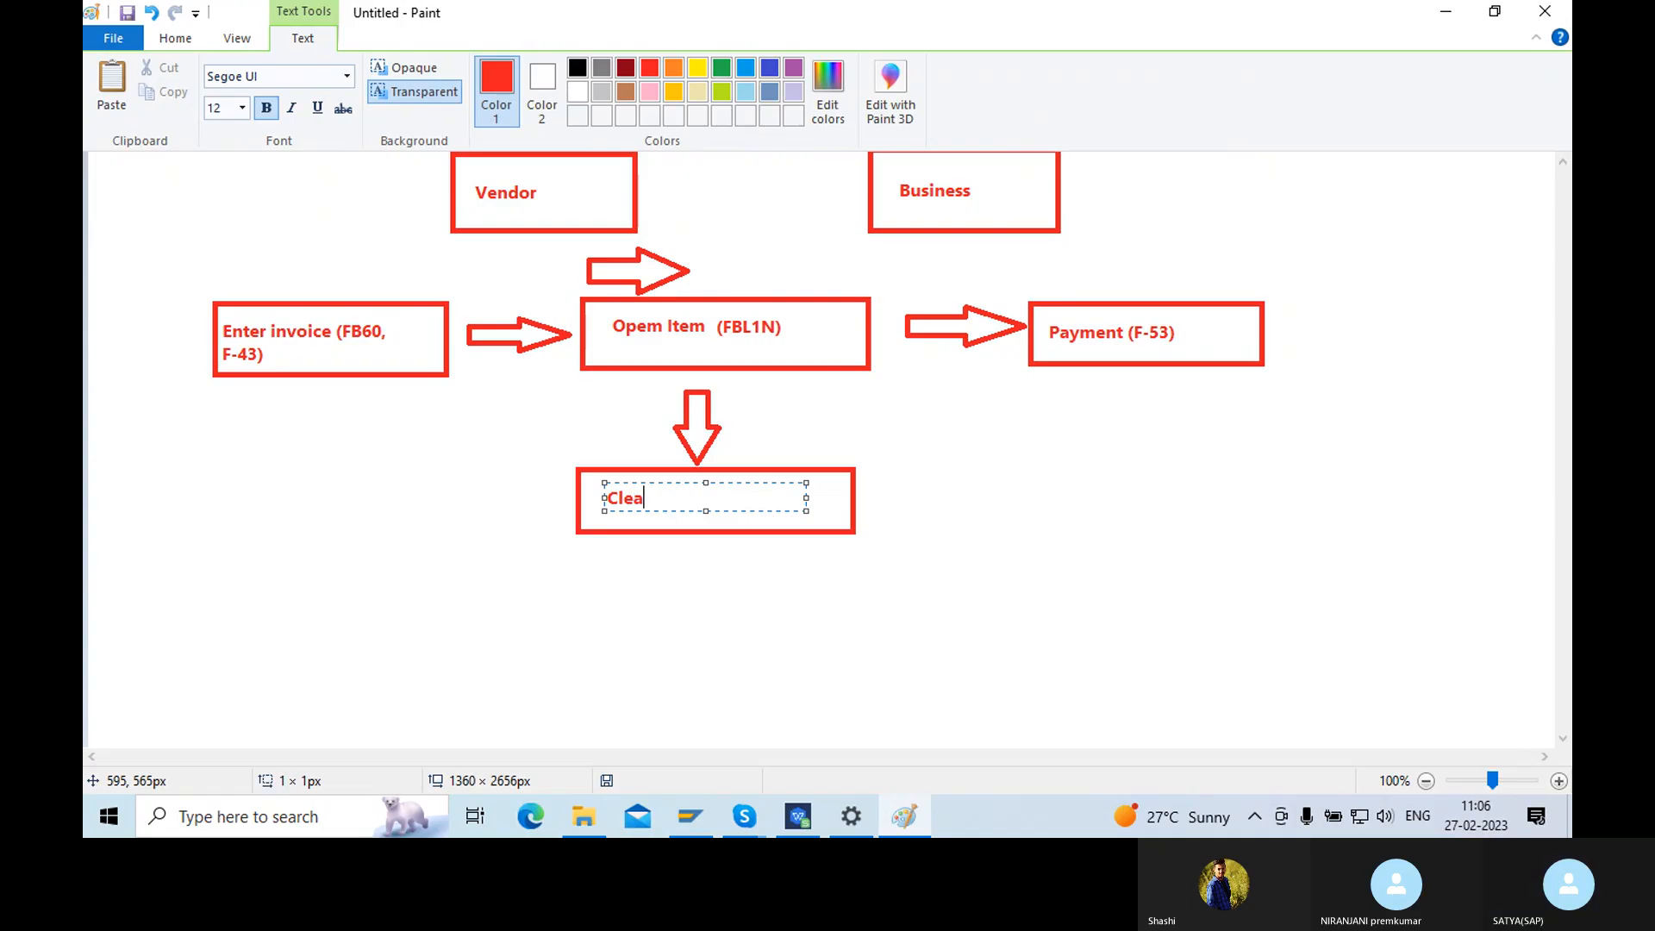
pyautogui.write('r Item (')
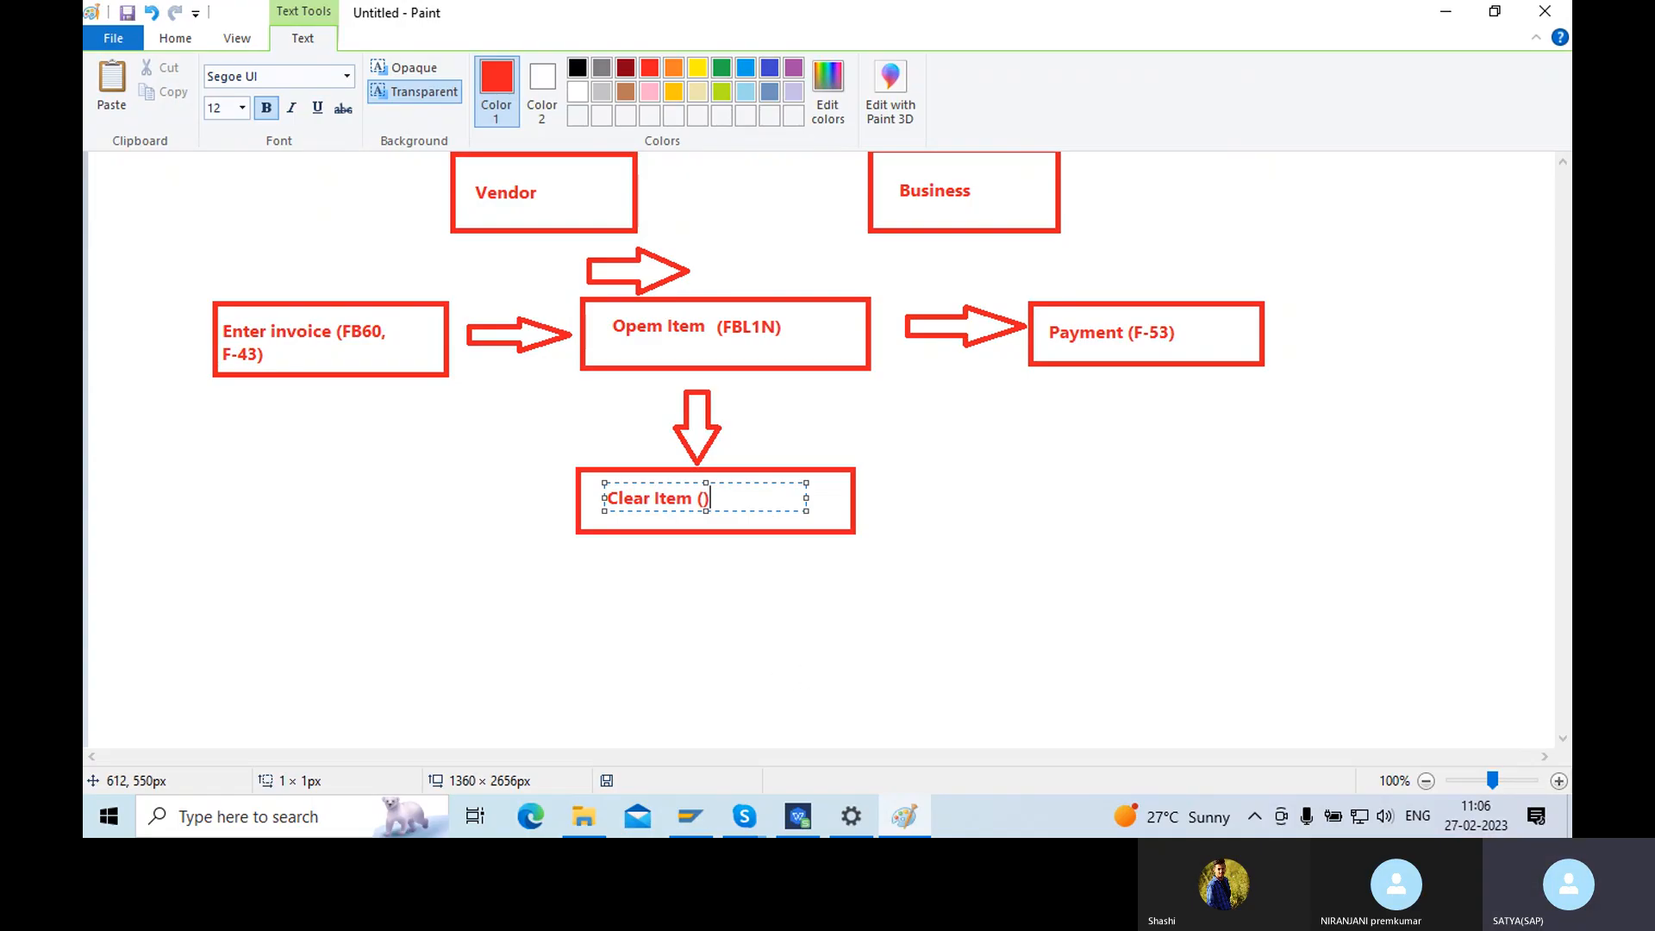
pyautogui.hotkey('shift', 'Left')
pyautogui.write('BL1N')
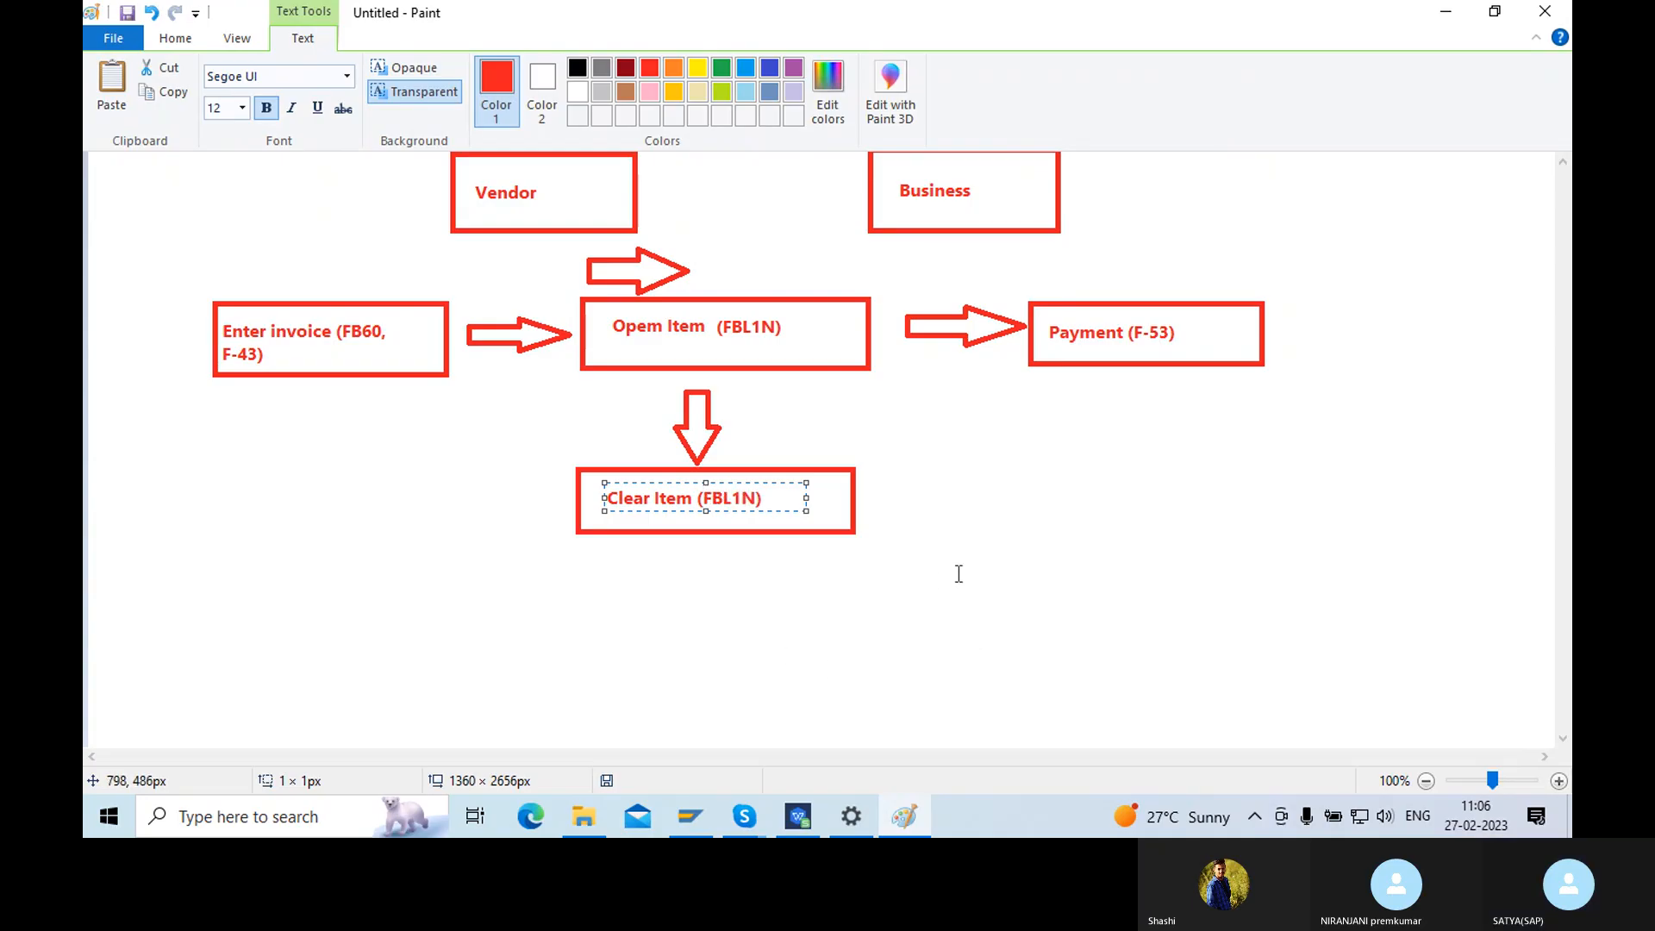
pyautogui.click(920, 524)
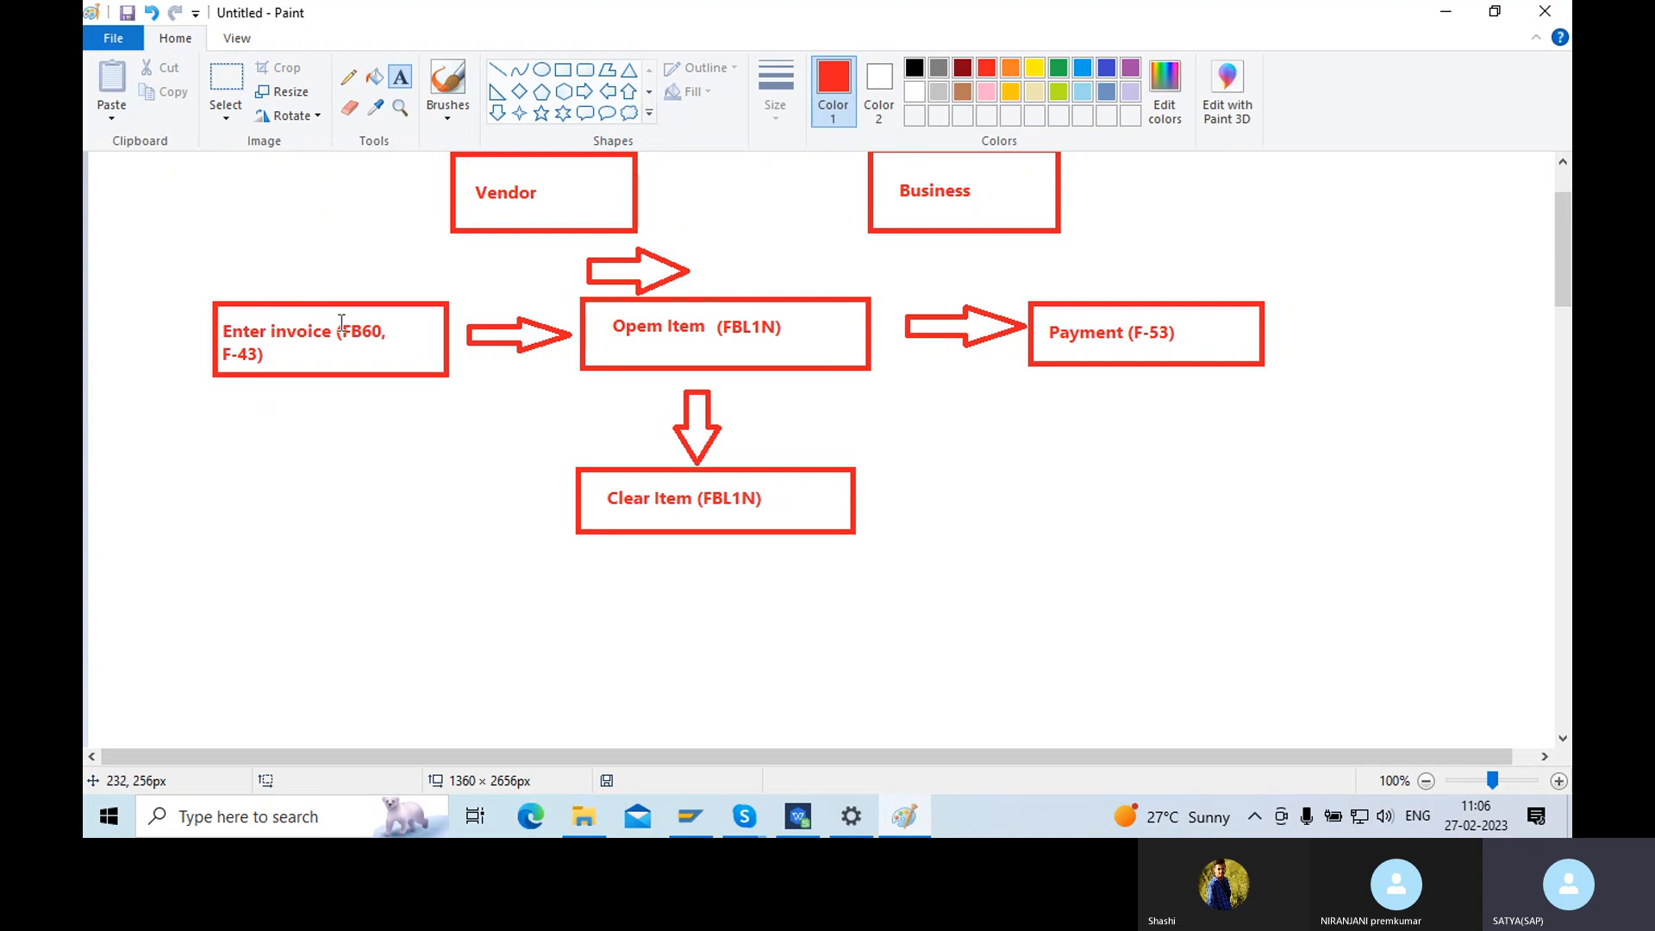
# - Switch to the SAP logon window and log on with the saved user ID and the account password
pyautogui.click(690, 817)
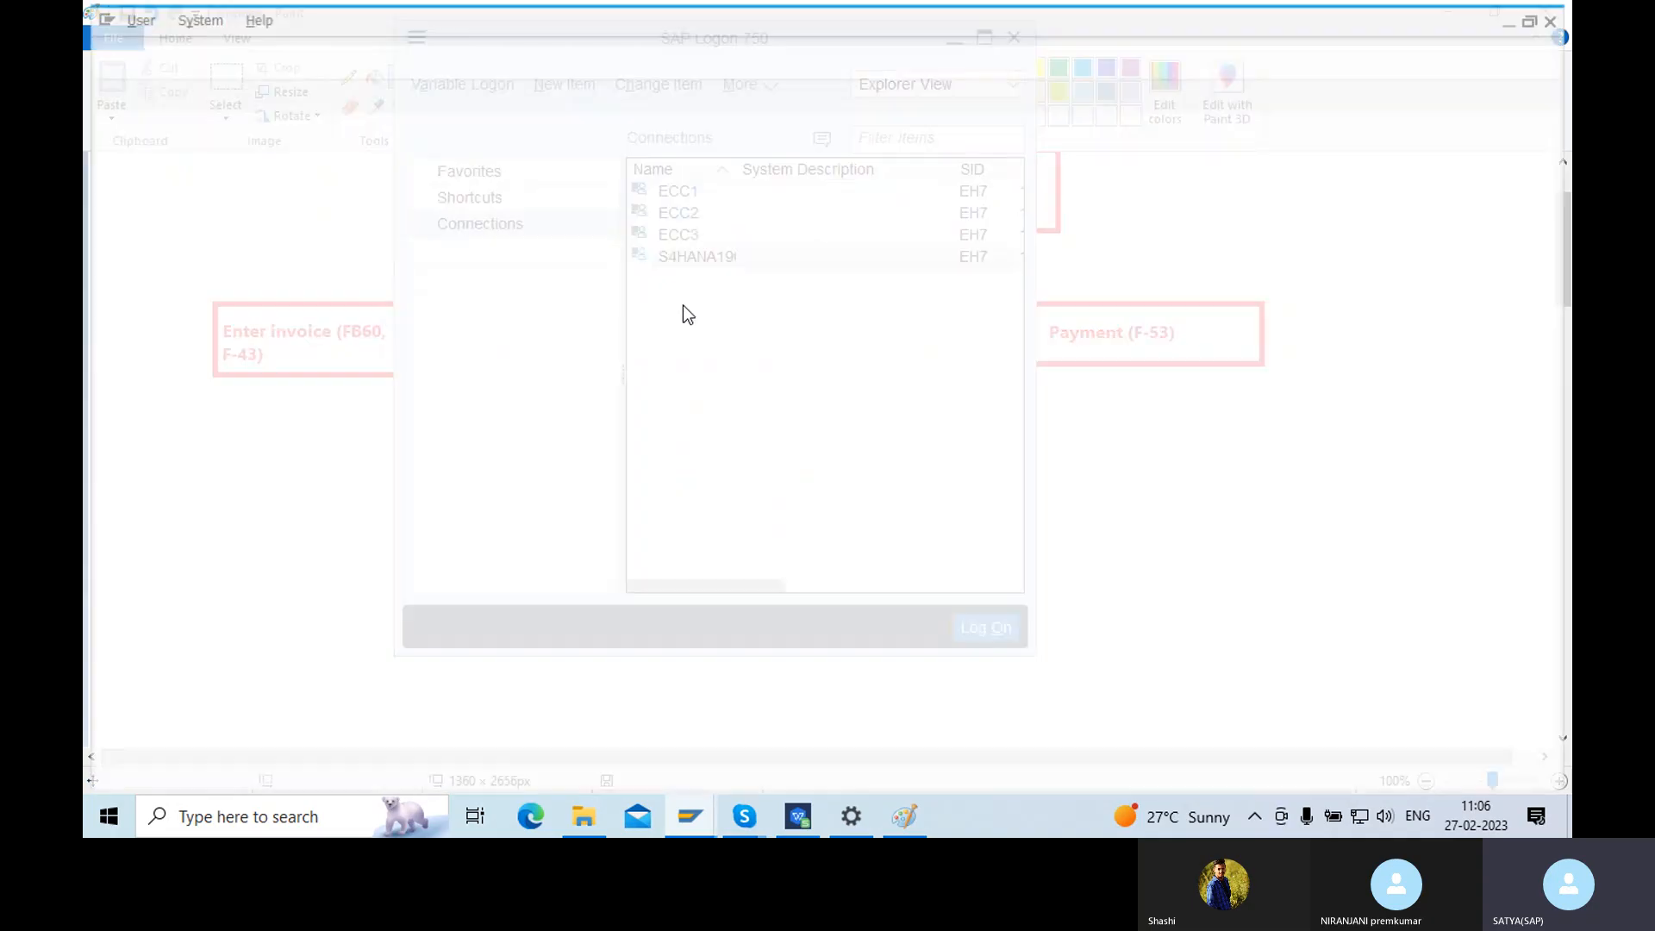
pyautogui.click(357, 212)
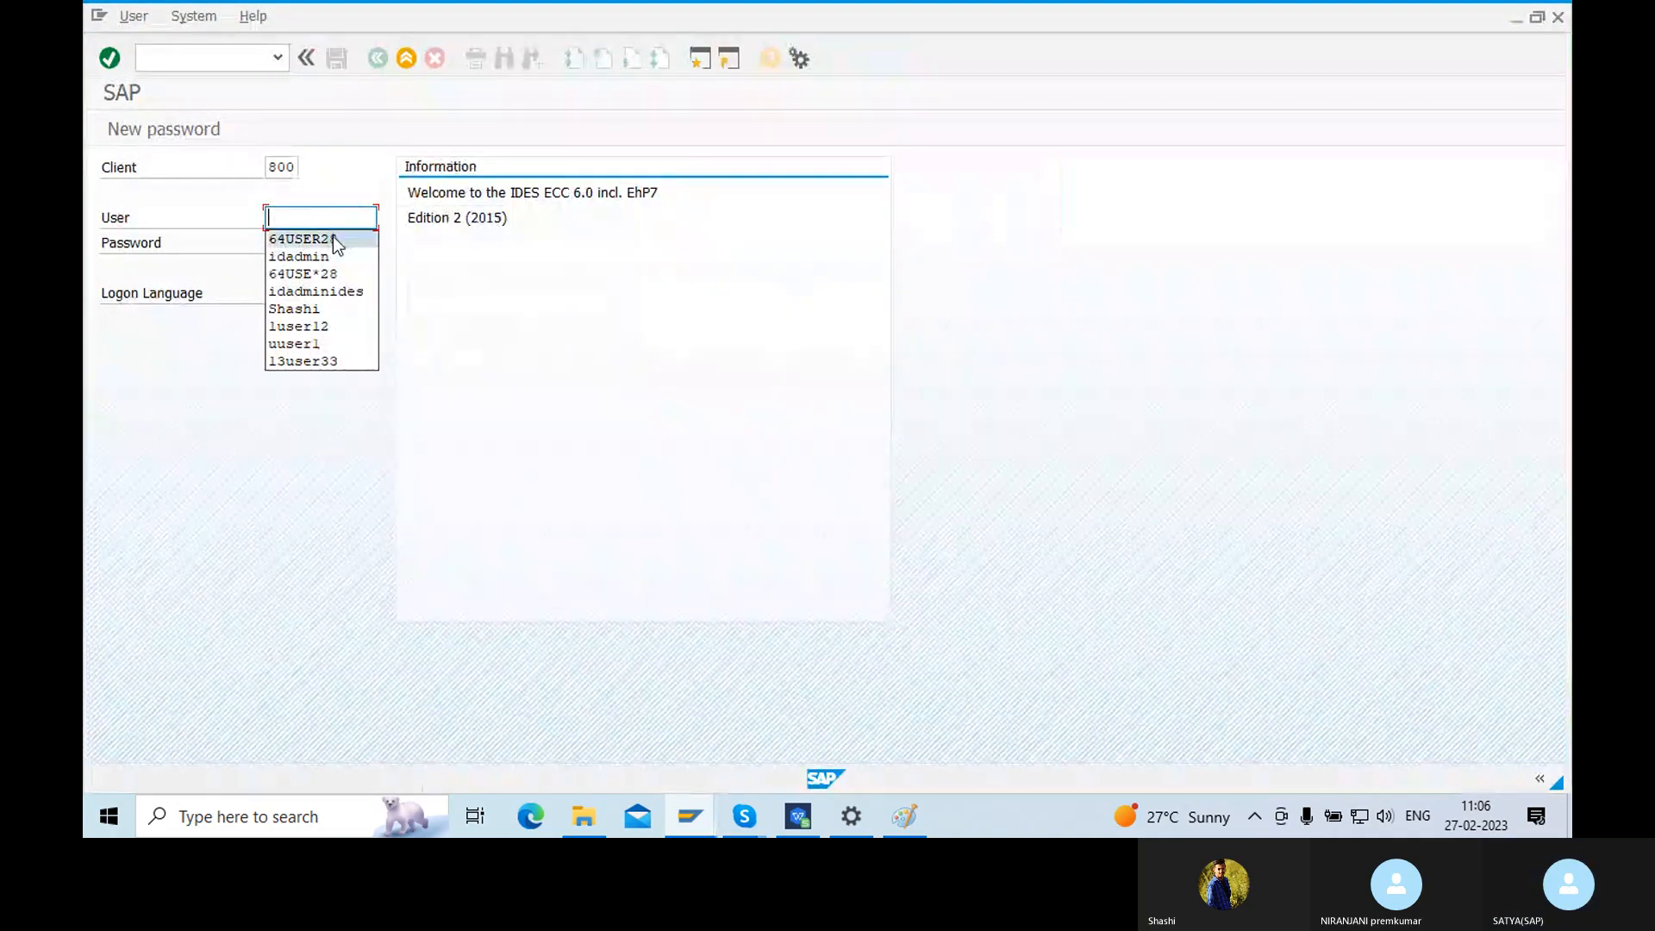
pyautogui.doubleClick(332, 236)
pyautogui.write('*********')
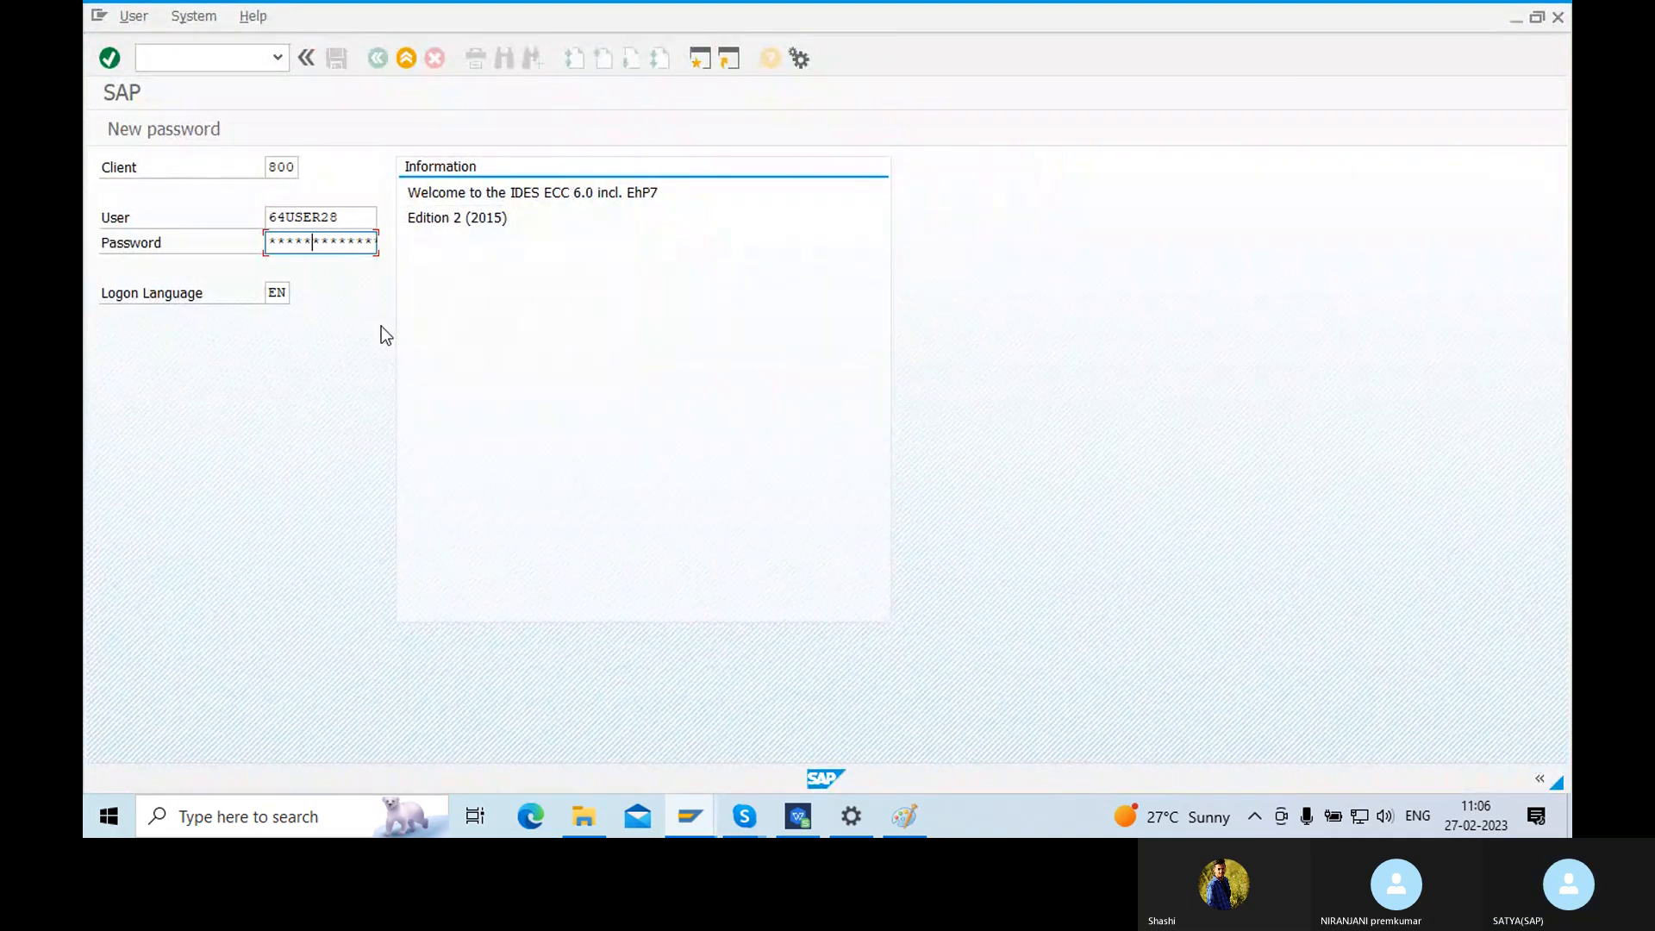
pyautogui.press('Return')
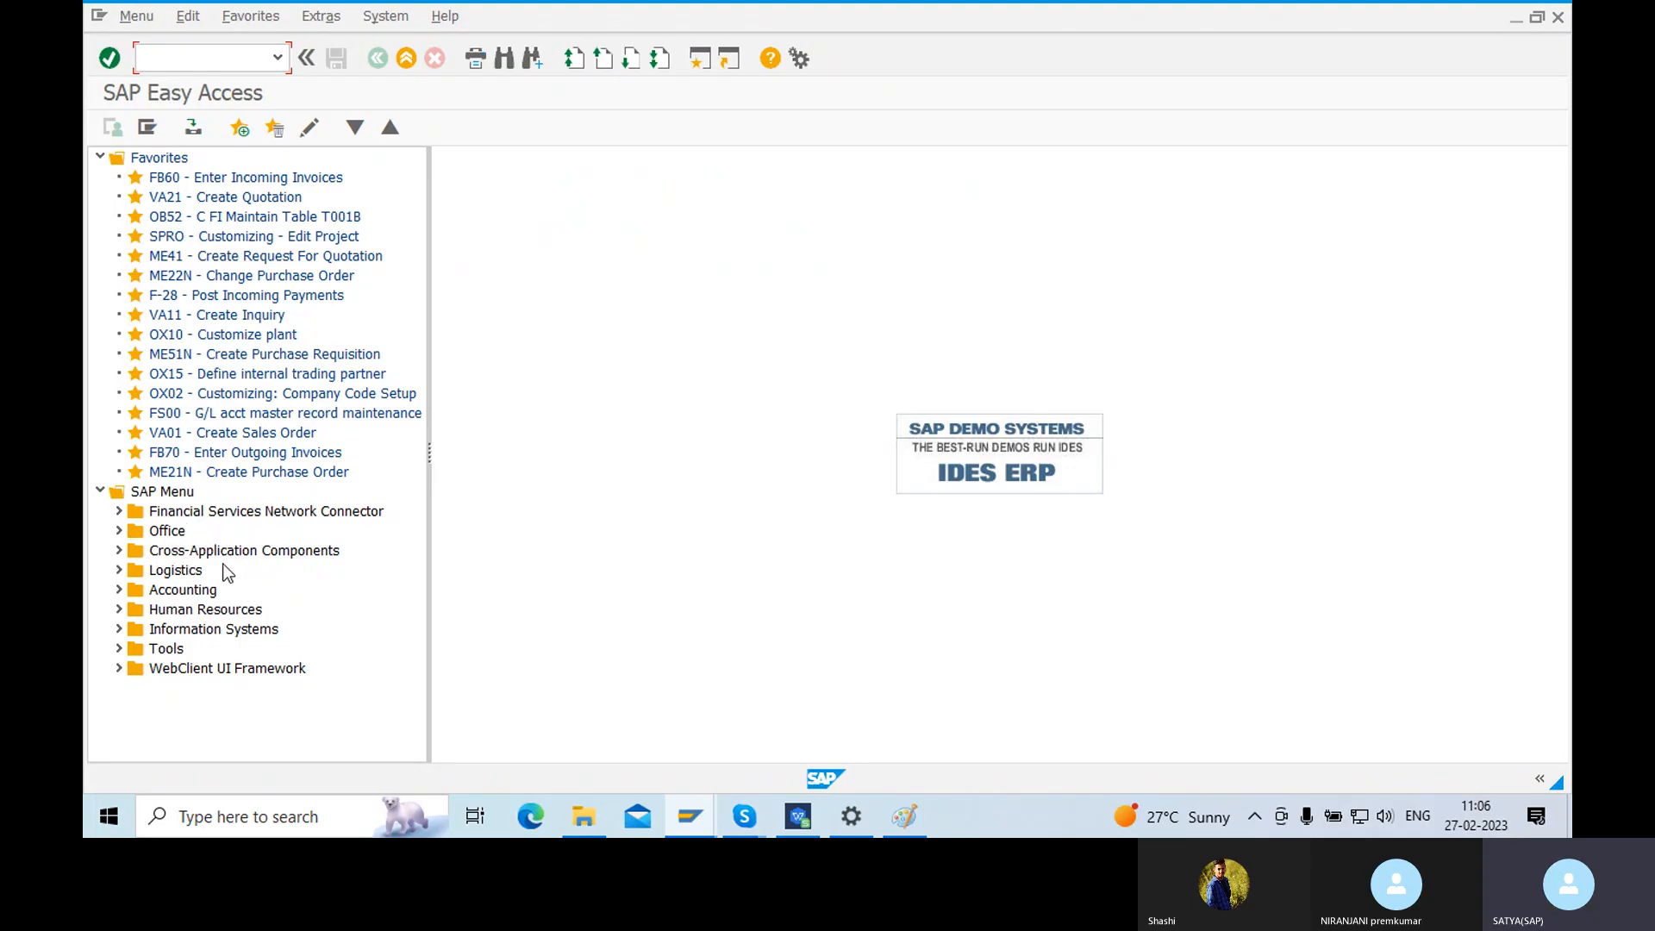
# - Expand the SAP Menu tree through Accounting, Financial Accounting and Accounts Payable to Document Entry
pyautogui.click(177, 591)
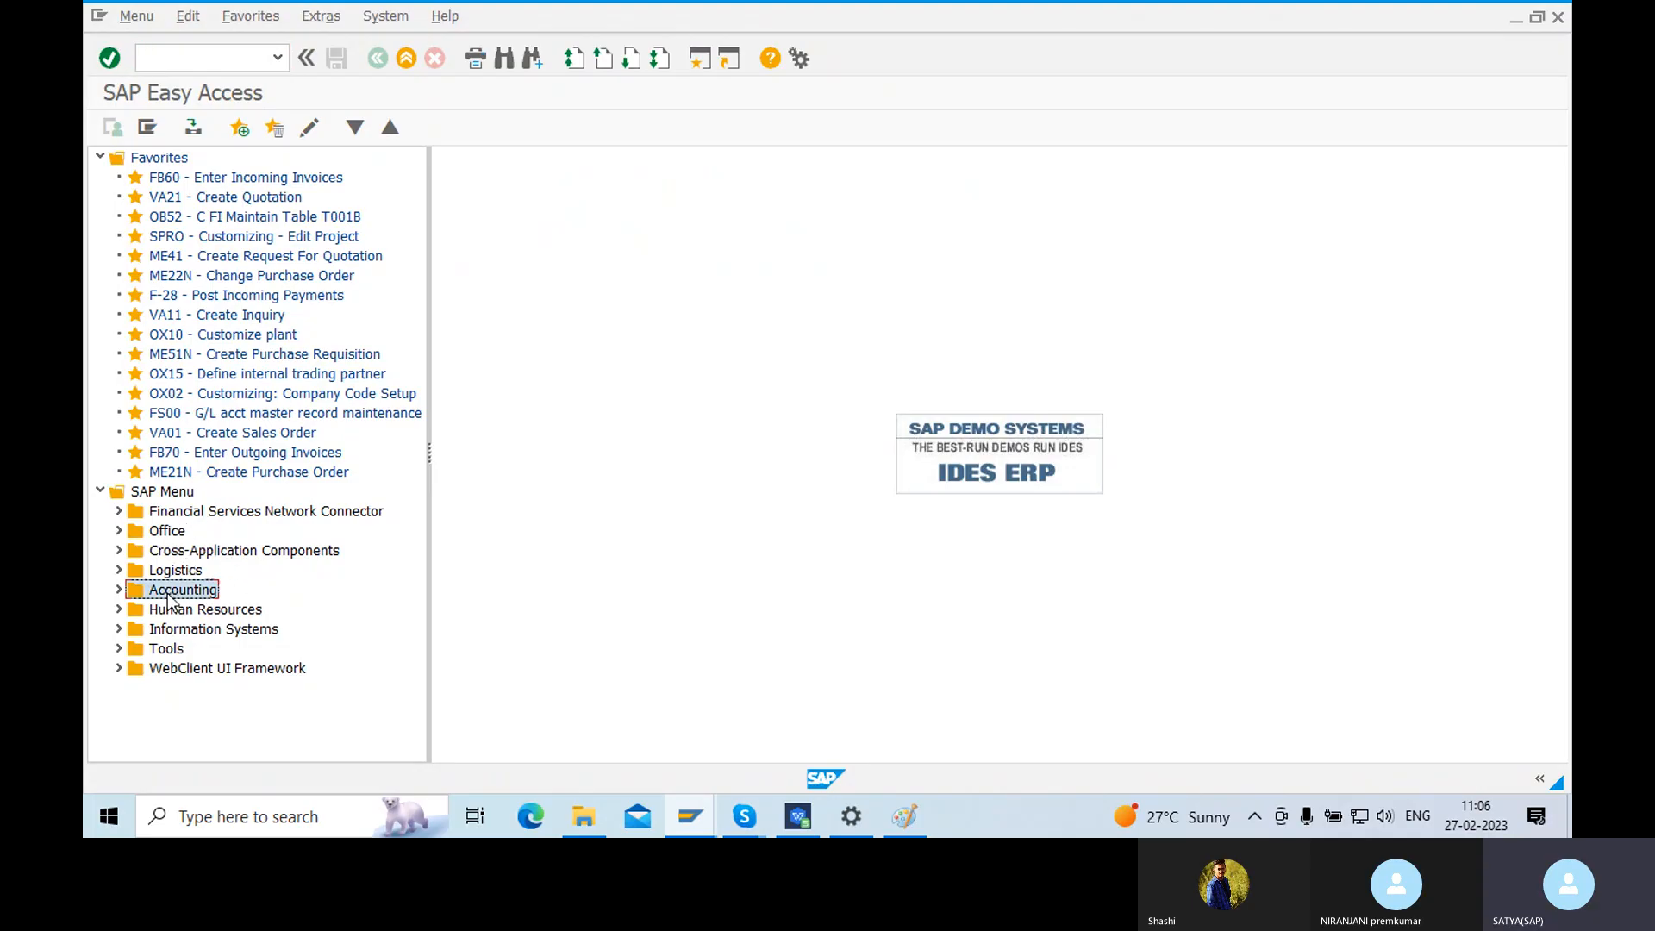
pyautogui.click(118, 590)
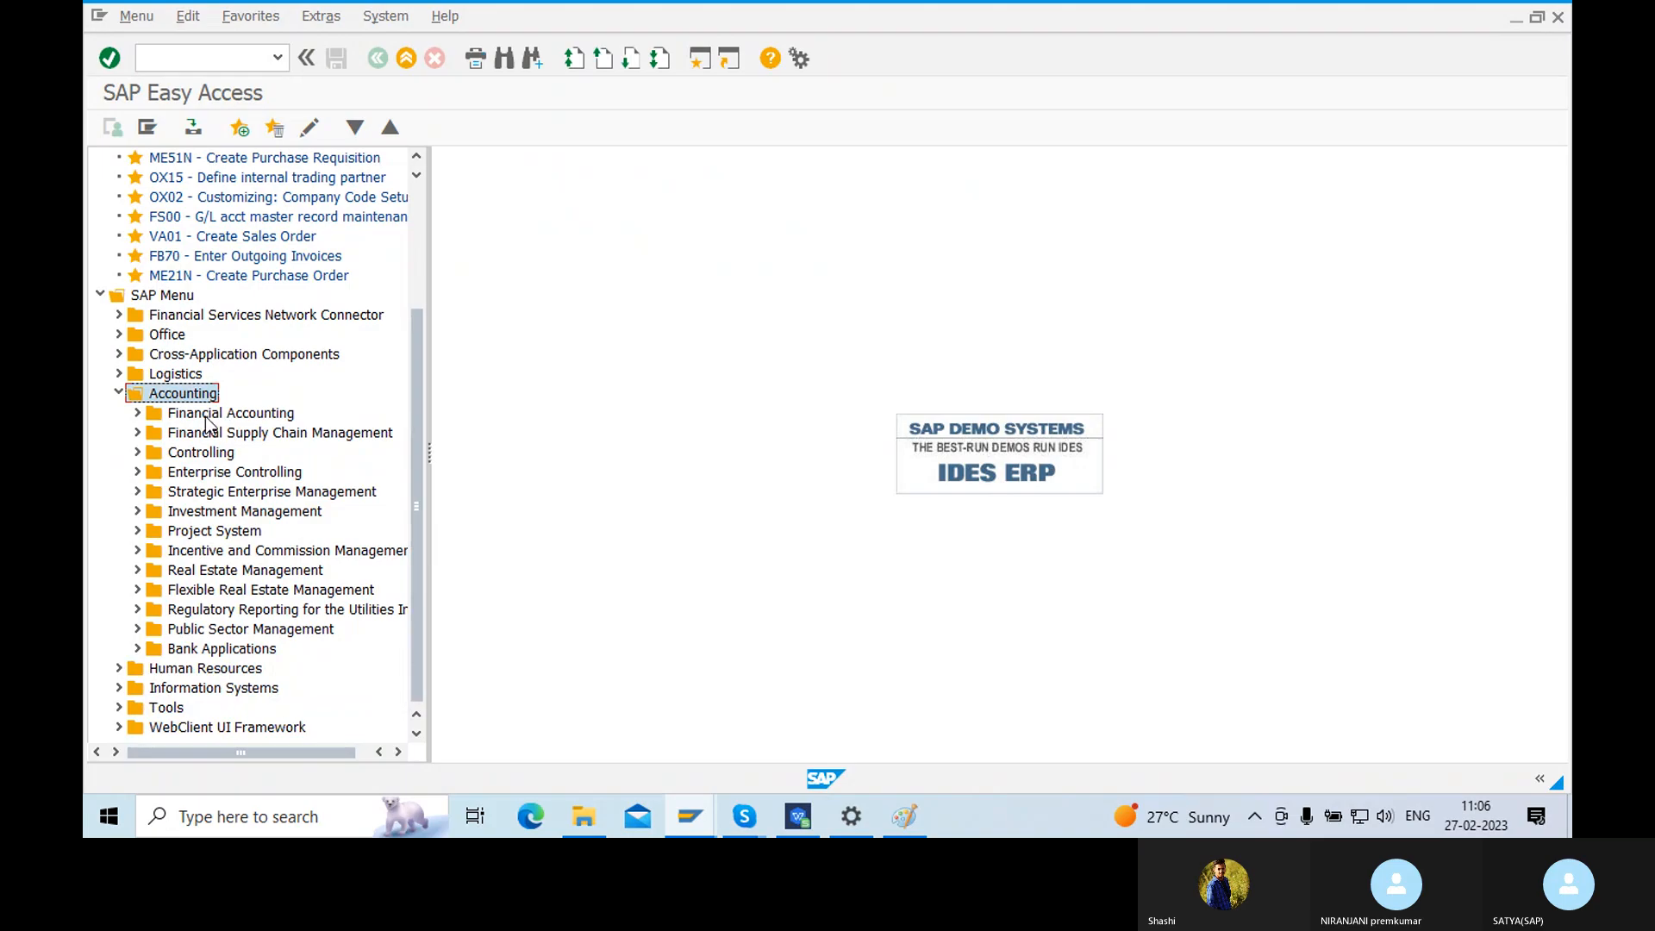
pyautogui.click(209, 414)
pyautogui.click(137, 413)
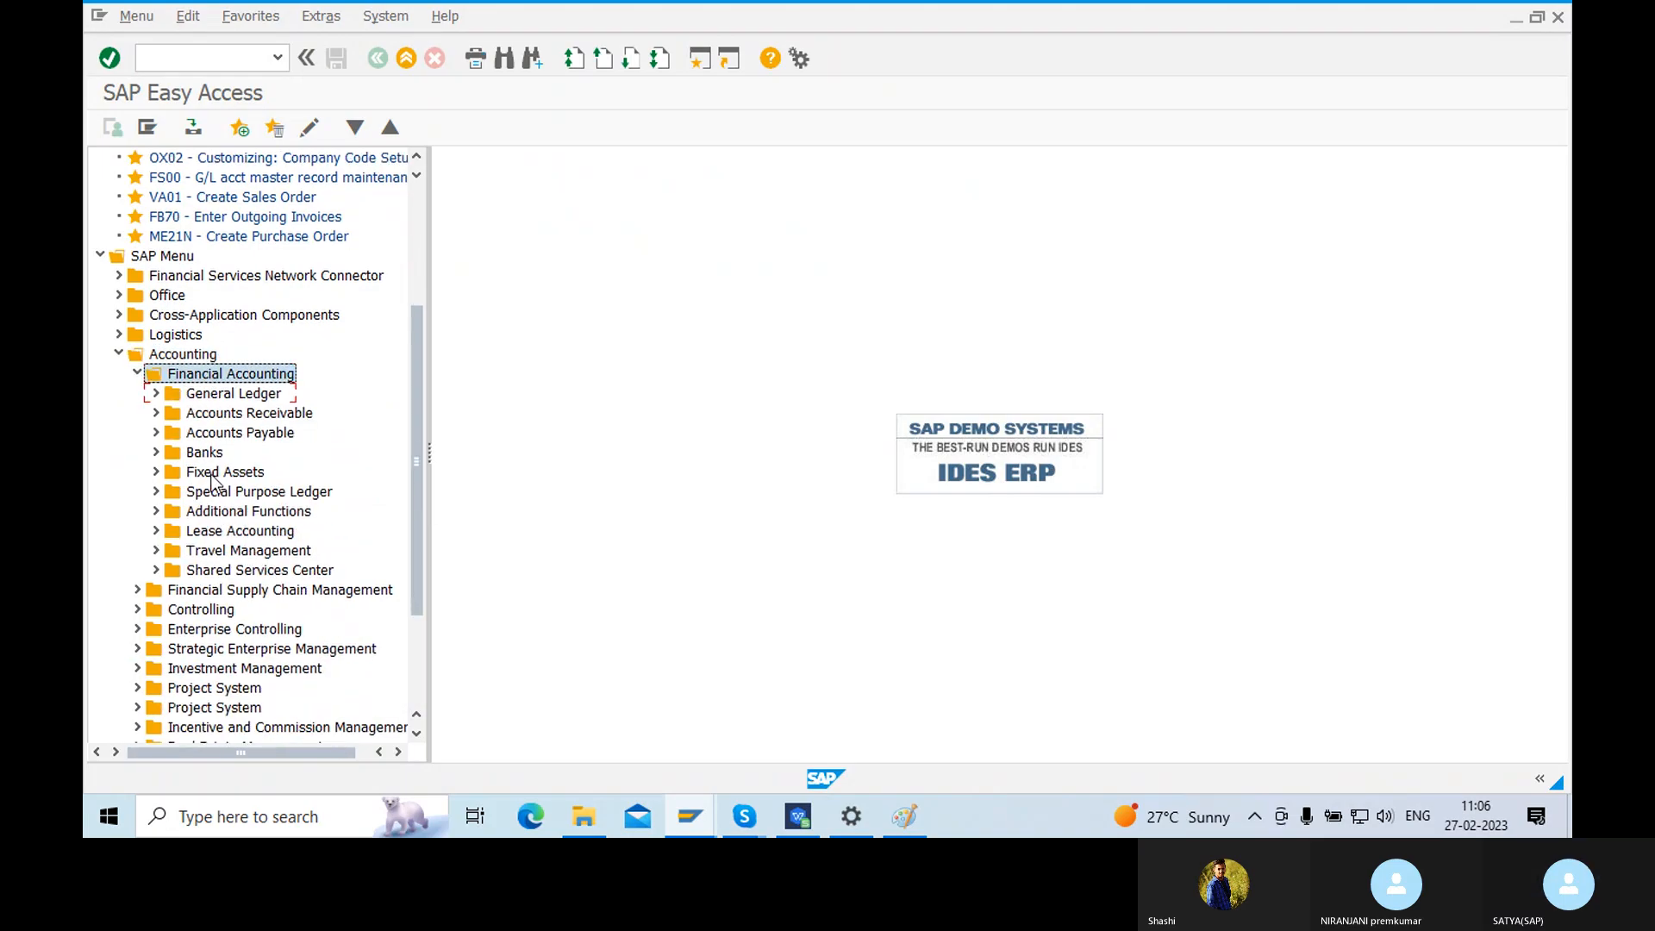
pyautogui.click(251, 375)
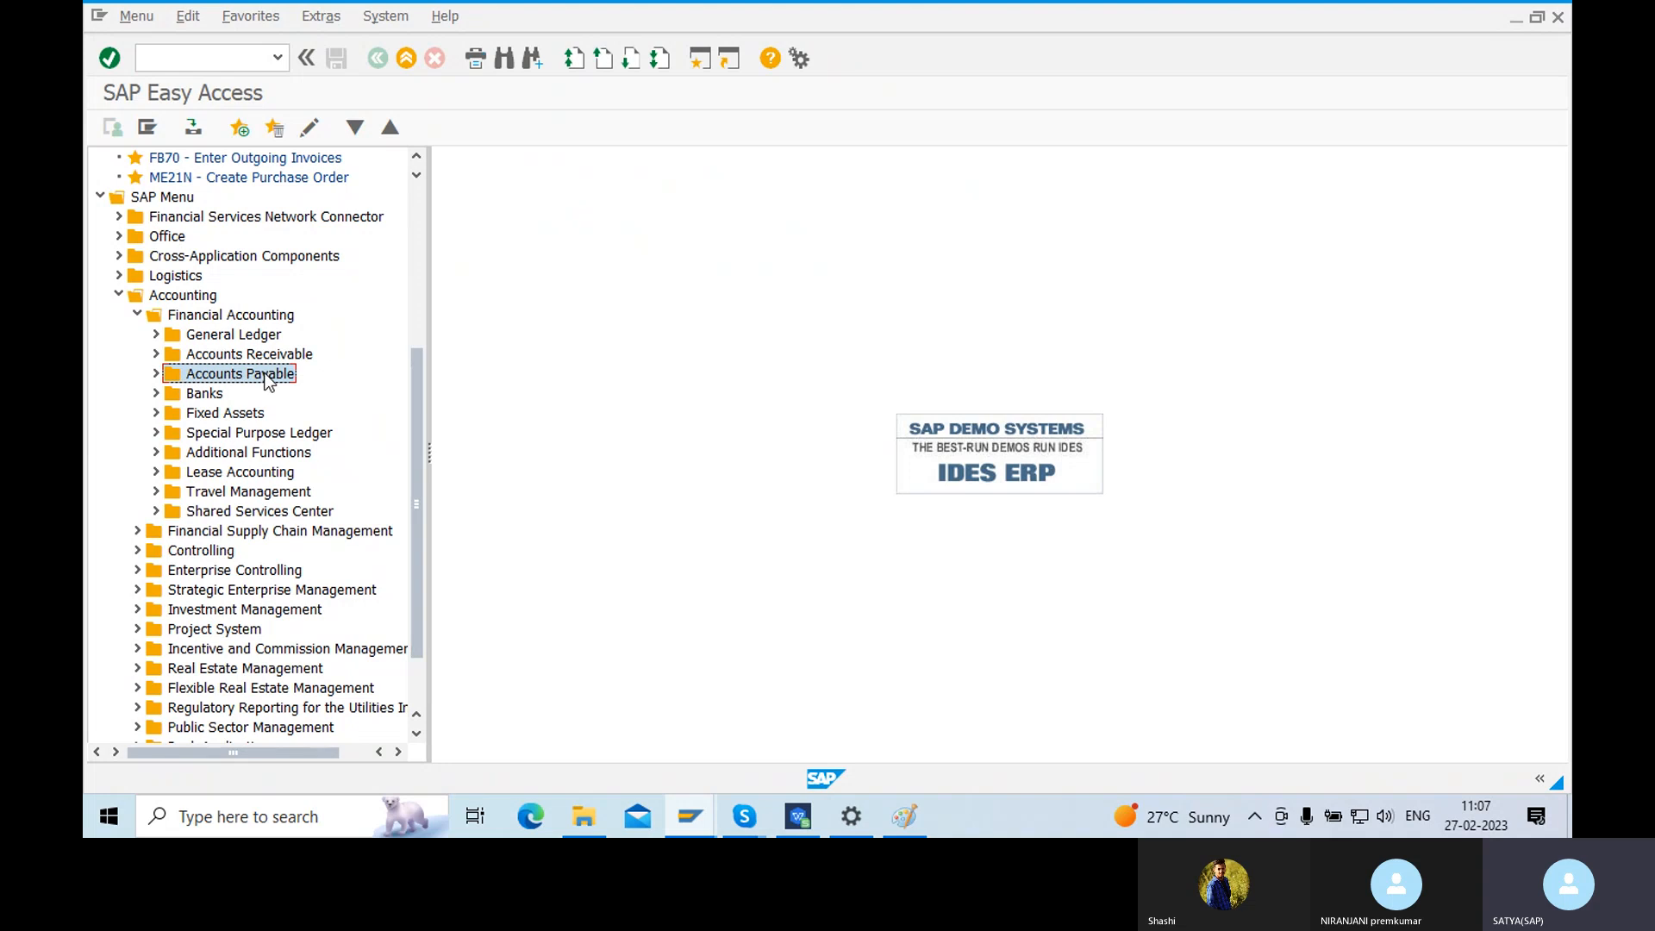
pyautogui.click(156, 374)
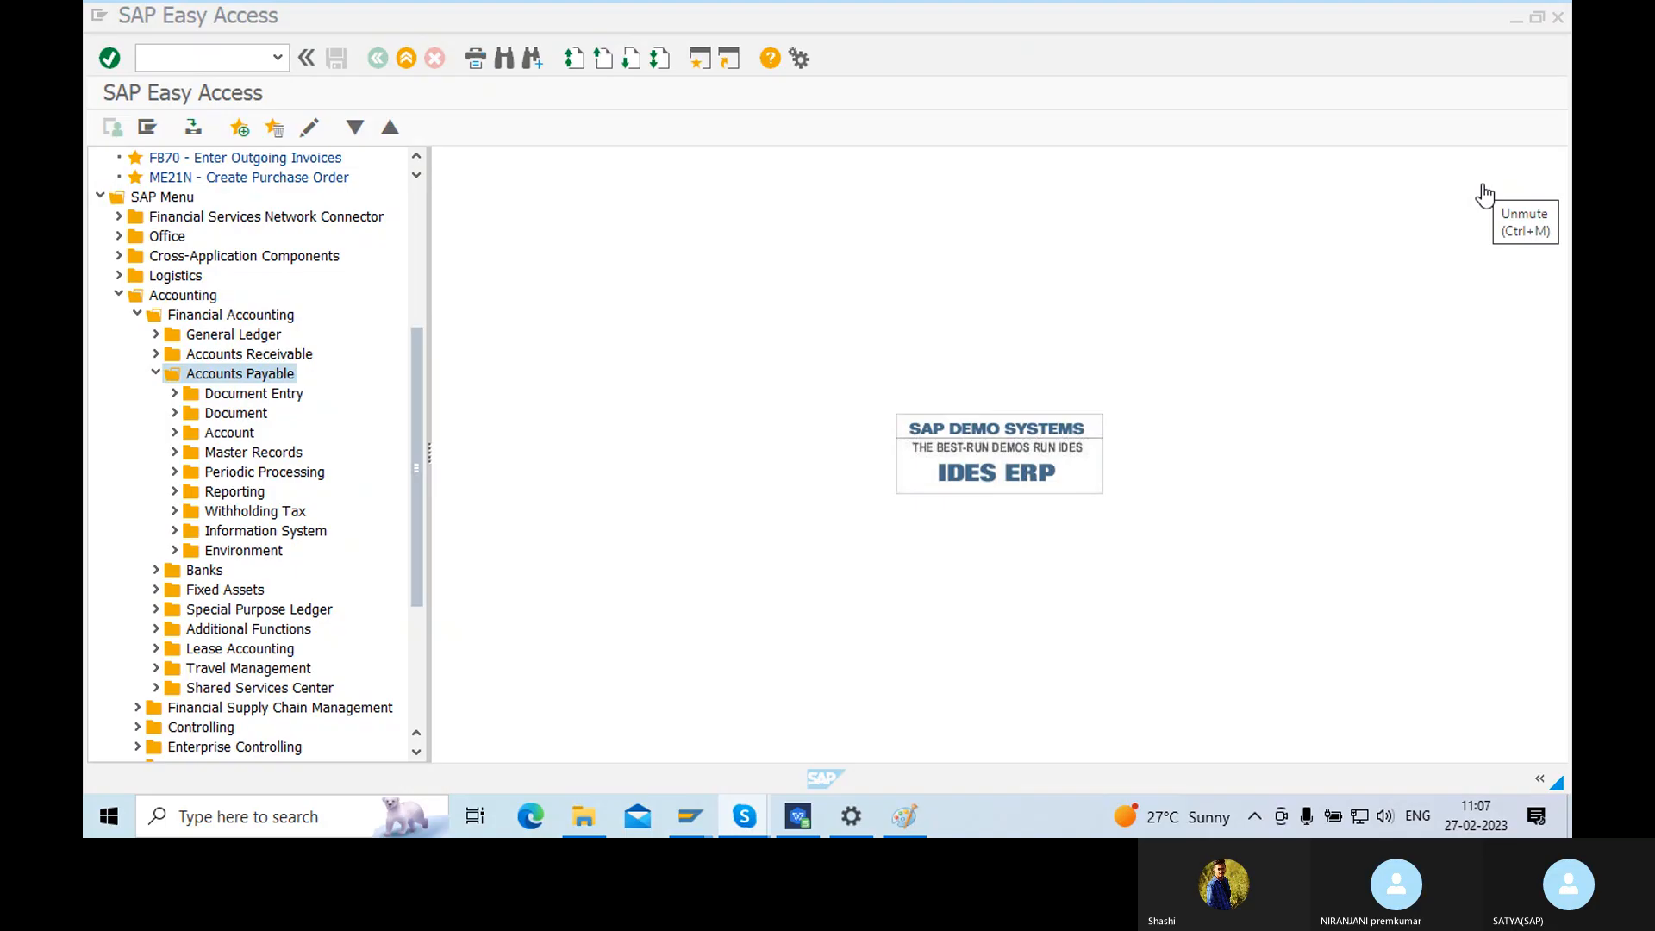
pyautogui.click(257, 398)
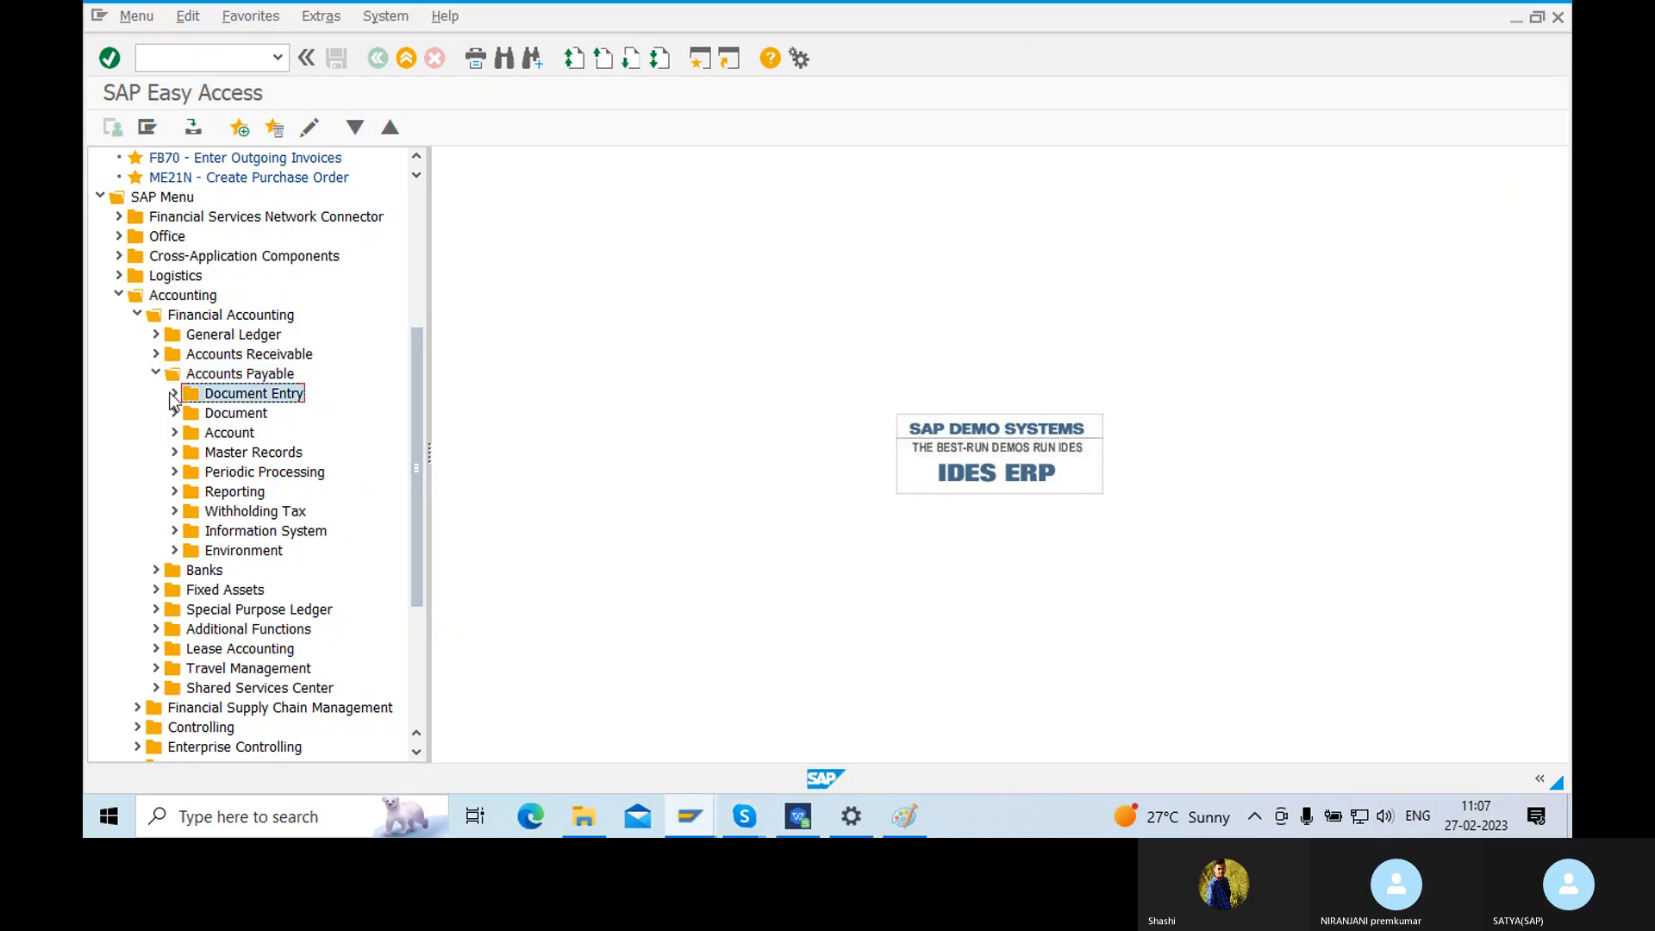
pyautogui.click(173, 394)
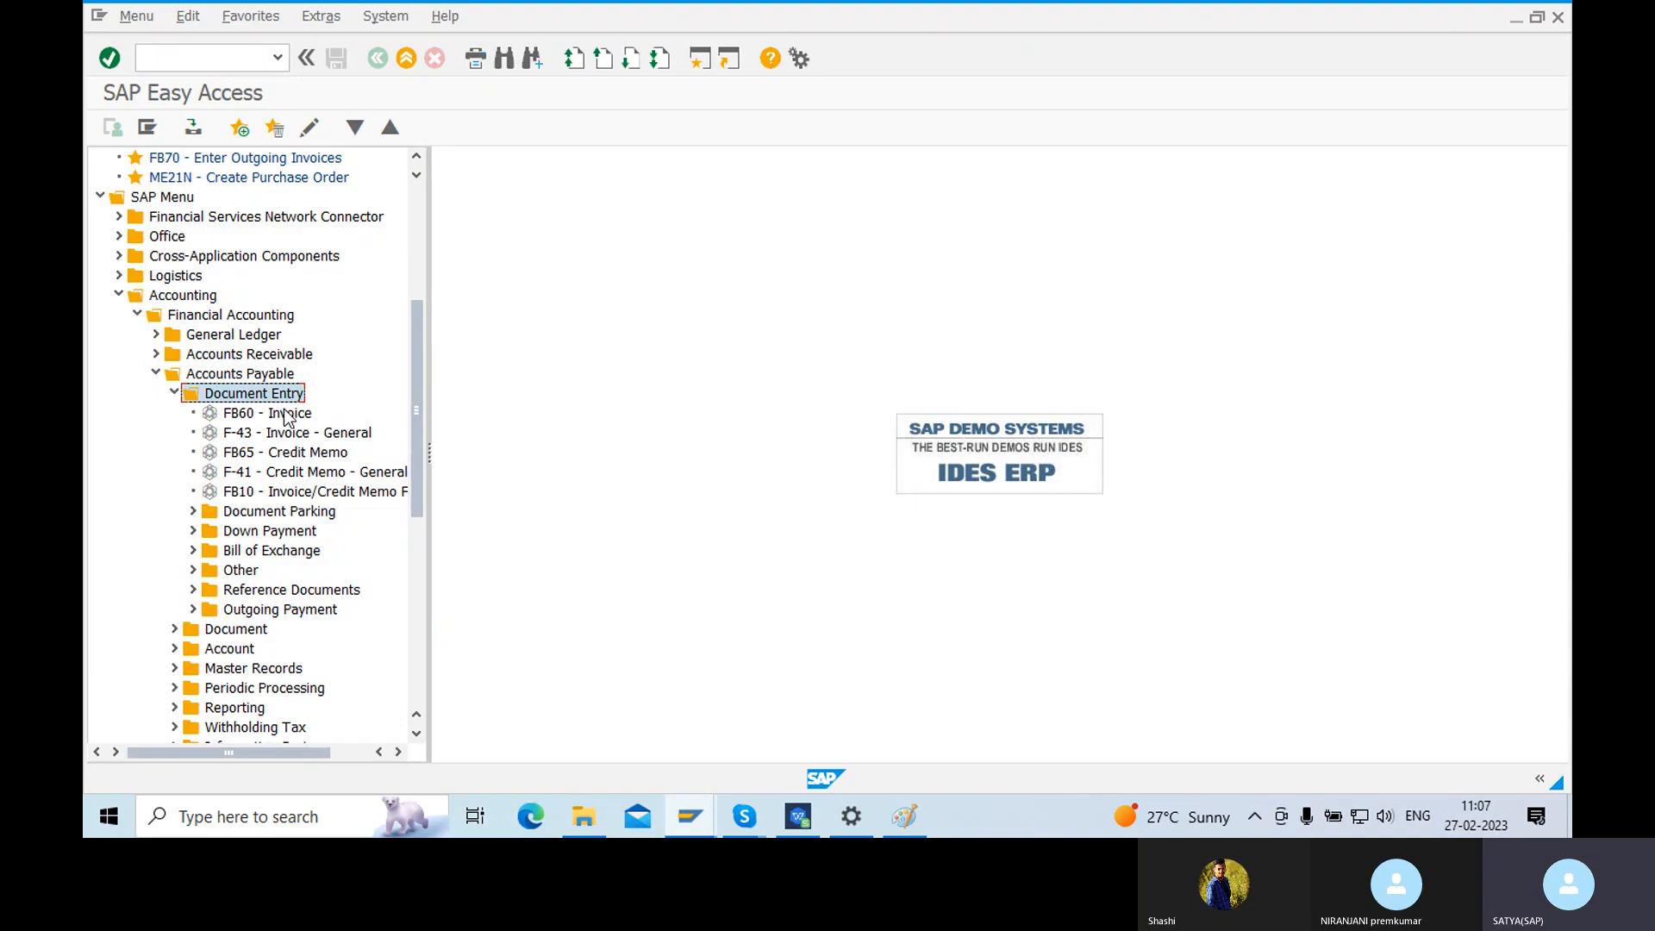
# - Point out the FB60 and F-43 invoice transactions under Document Entry and open FB60 - Invoice
pyautogui.click(247, 416)
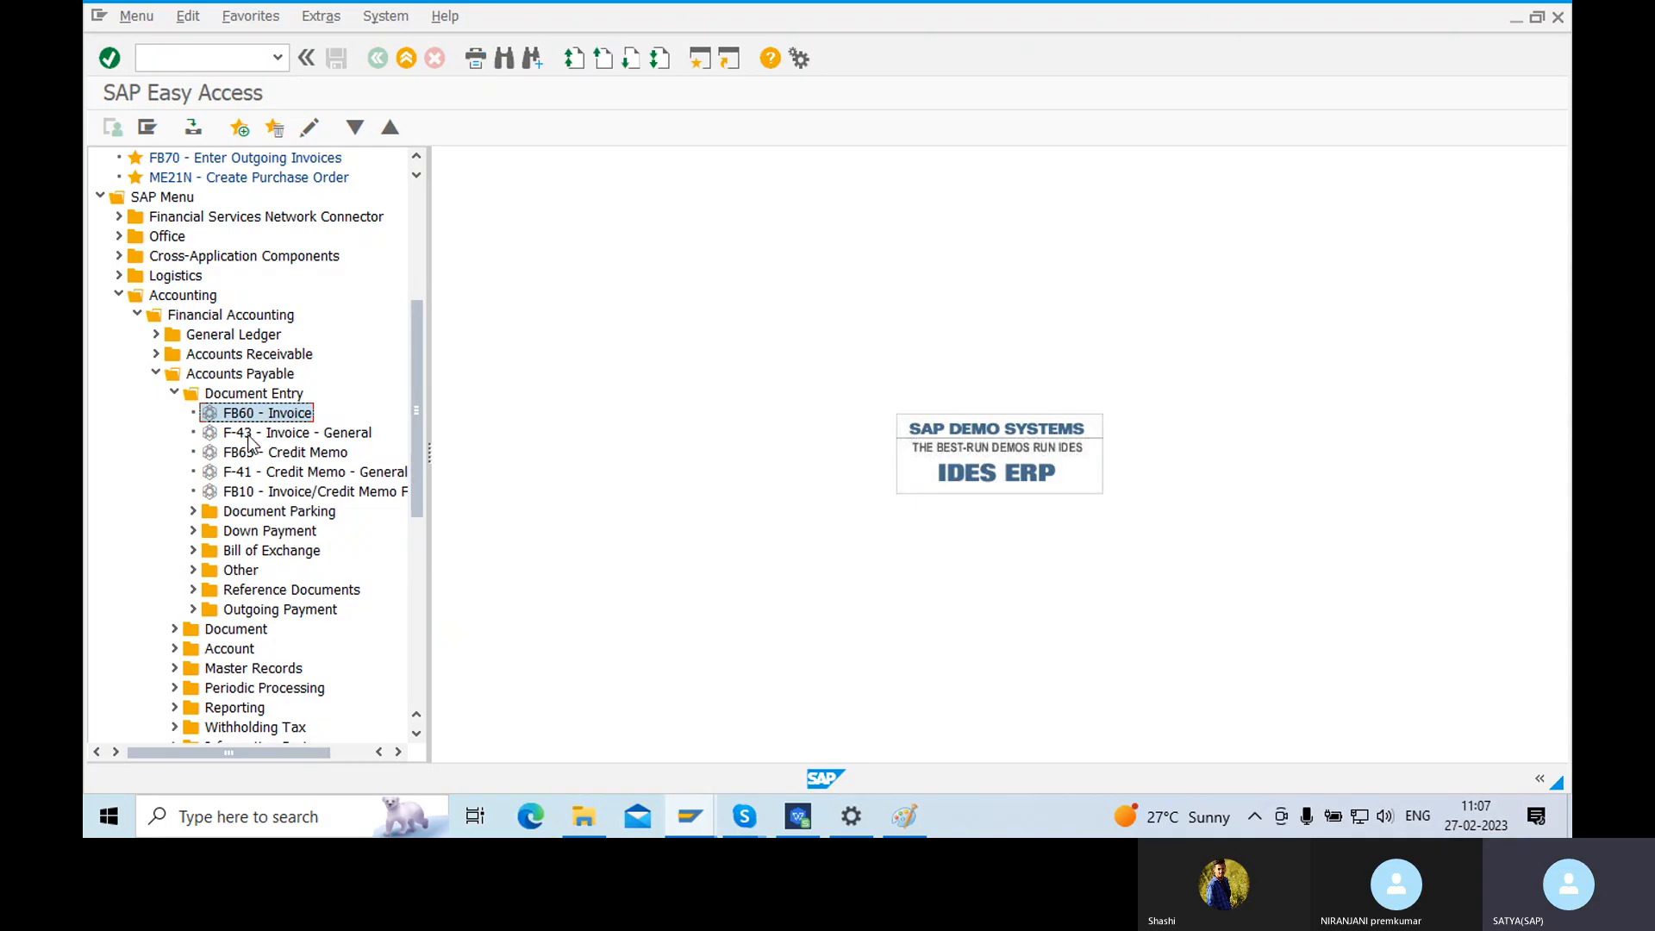
pyautogui.click(249, 435)
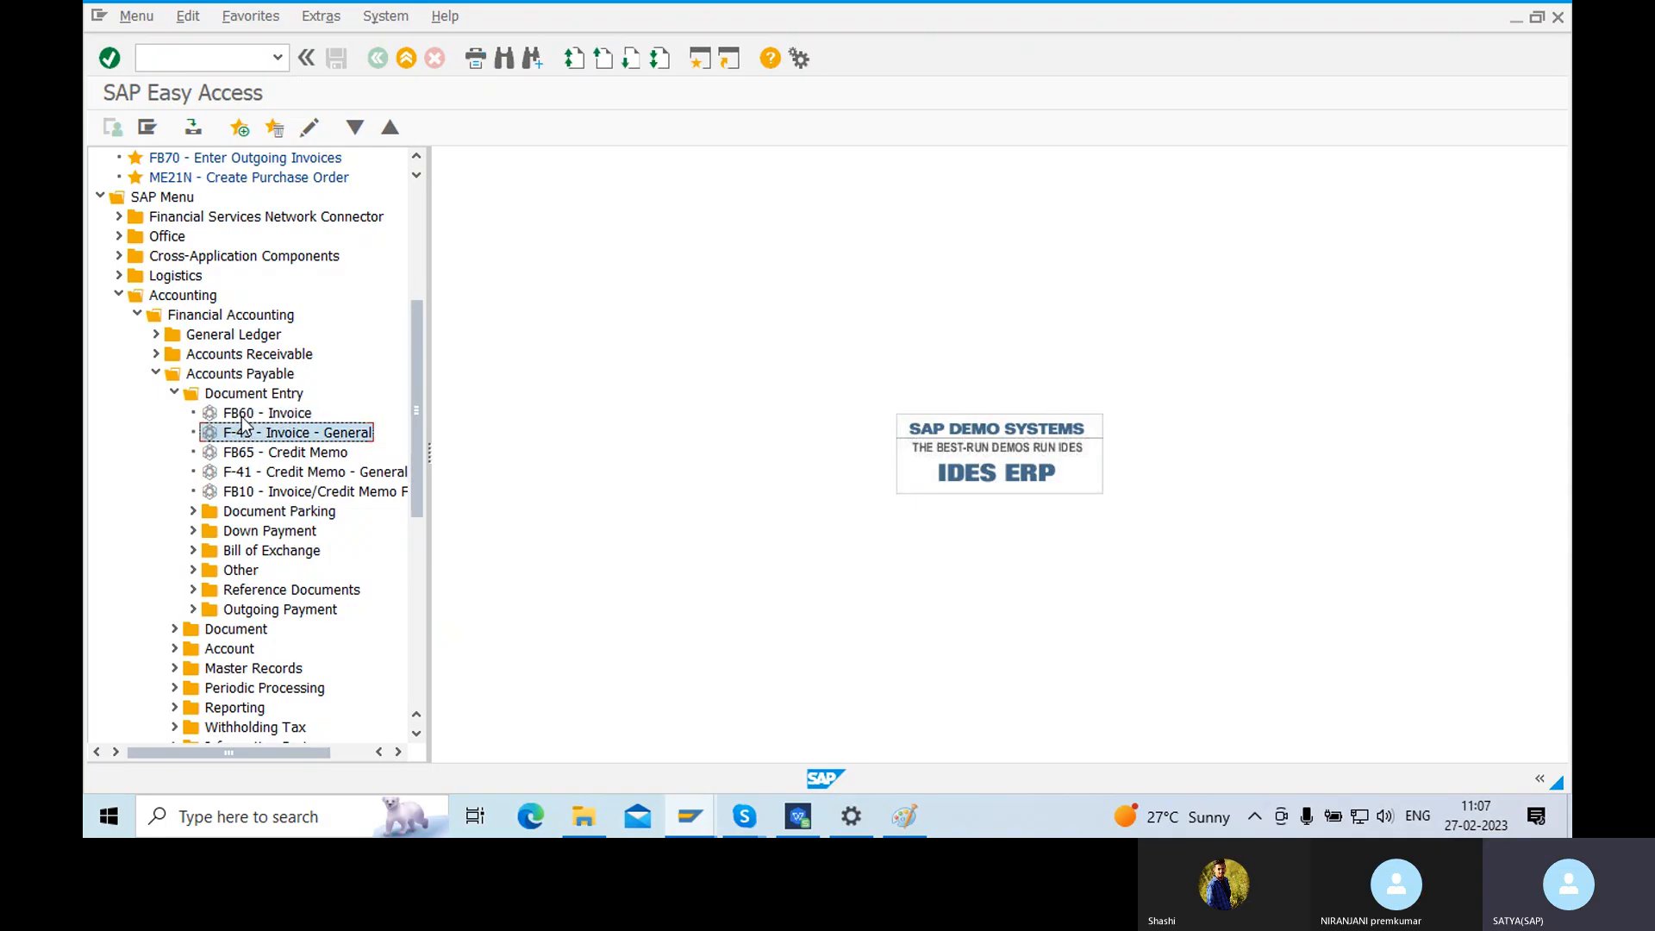
pyautogui.click(254, 415)
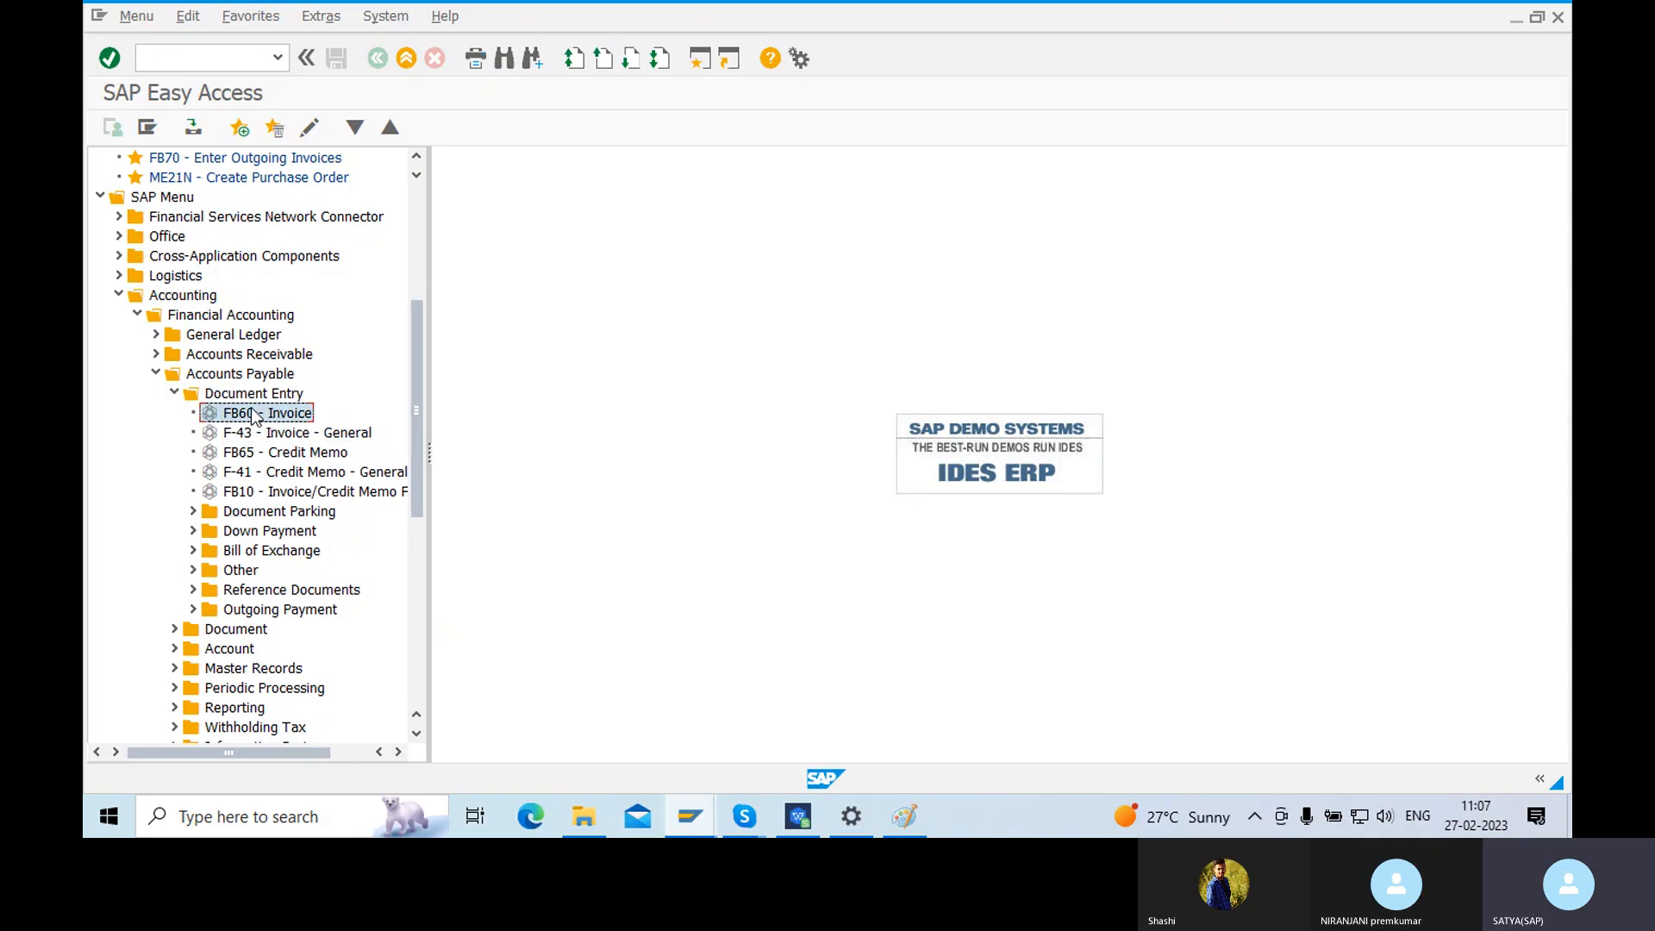
pyautogui.doubleClick(251, 416)
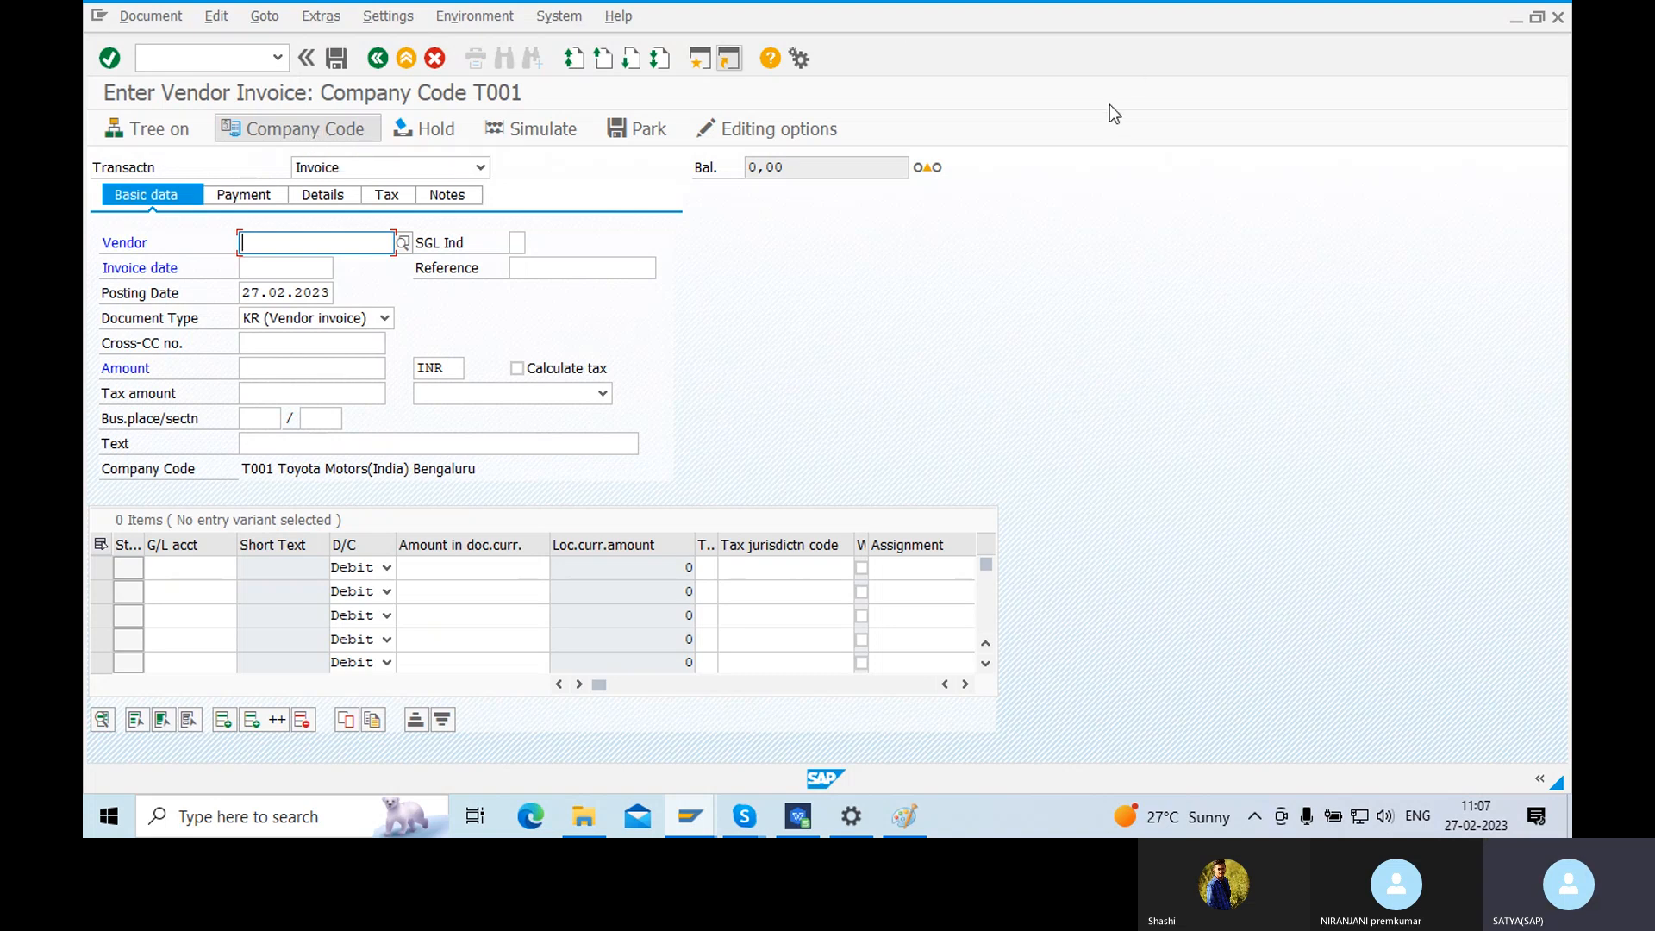
# - Change the company code for the vendor invoice to BM01
pyautogui.click(1485, 183)
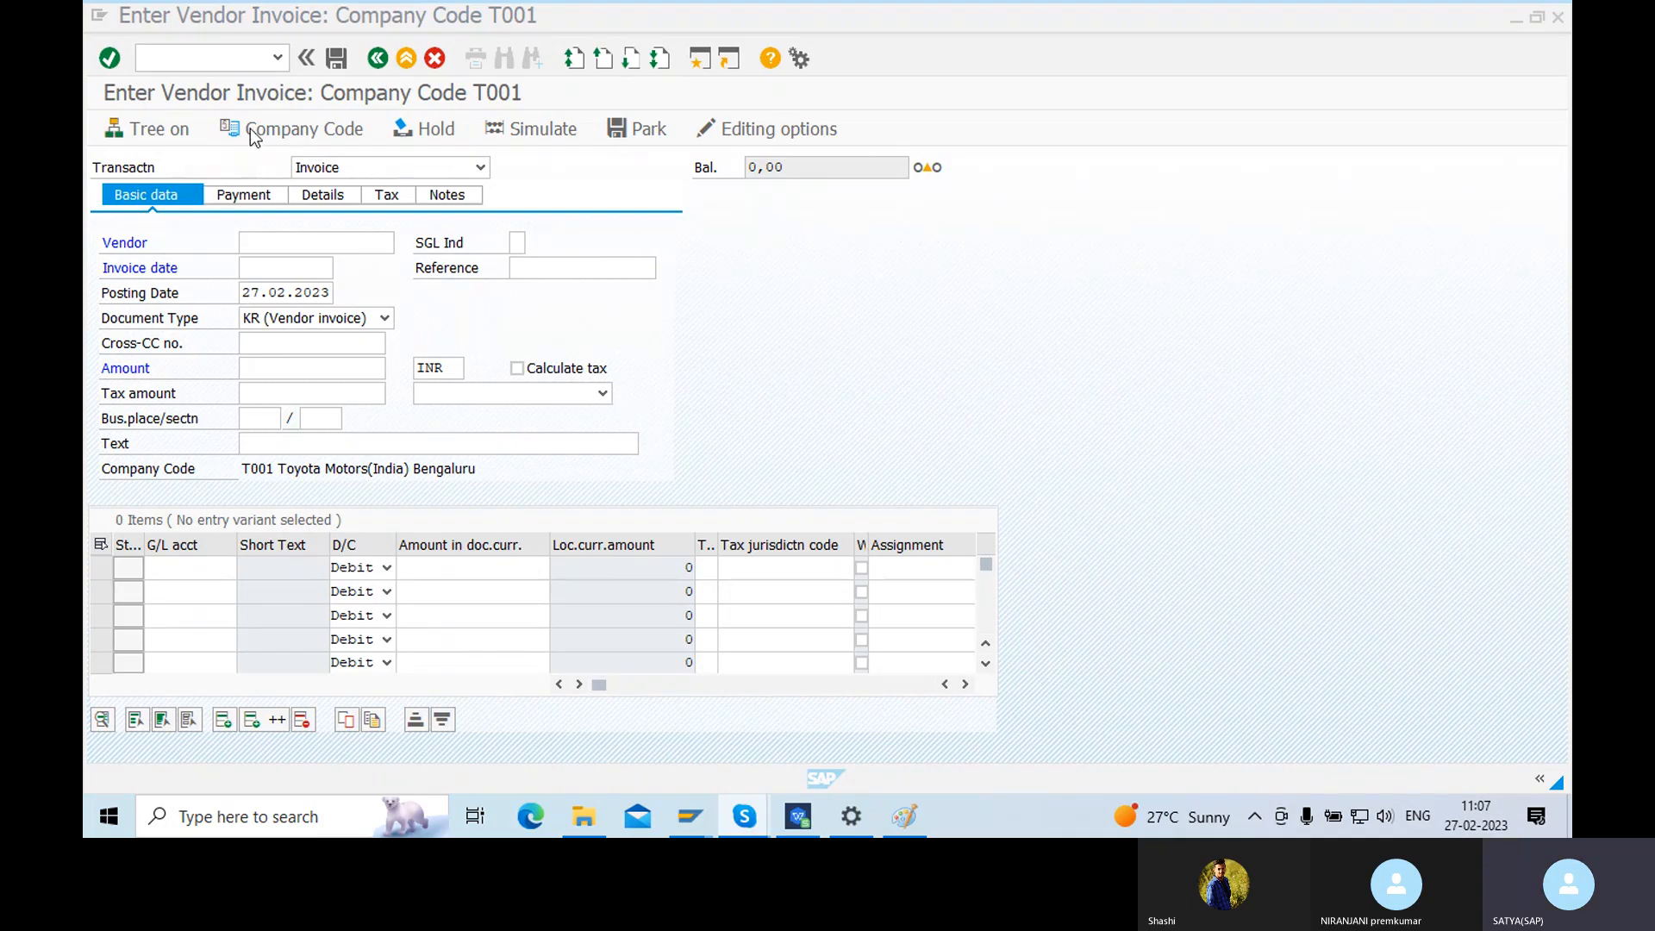
pyautogui.click(322, 127)
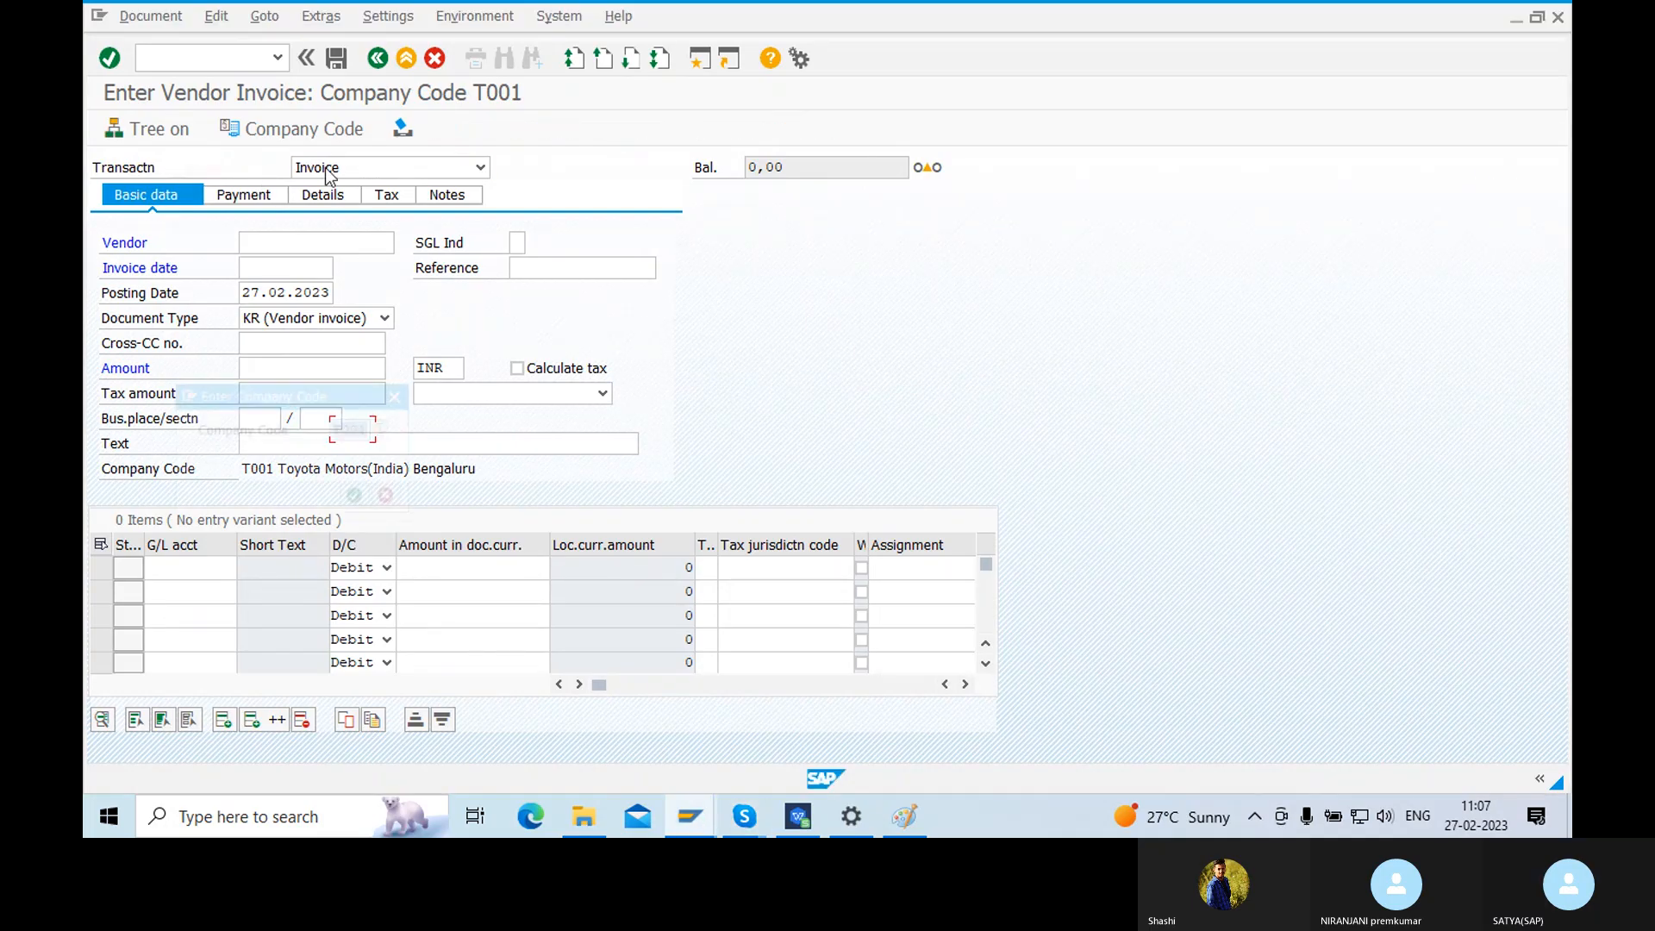
pyautogui.moveTo(366, 395); pyautogui.dragTo(601, 311)
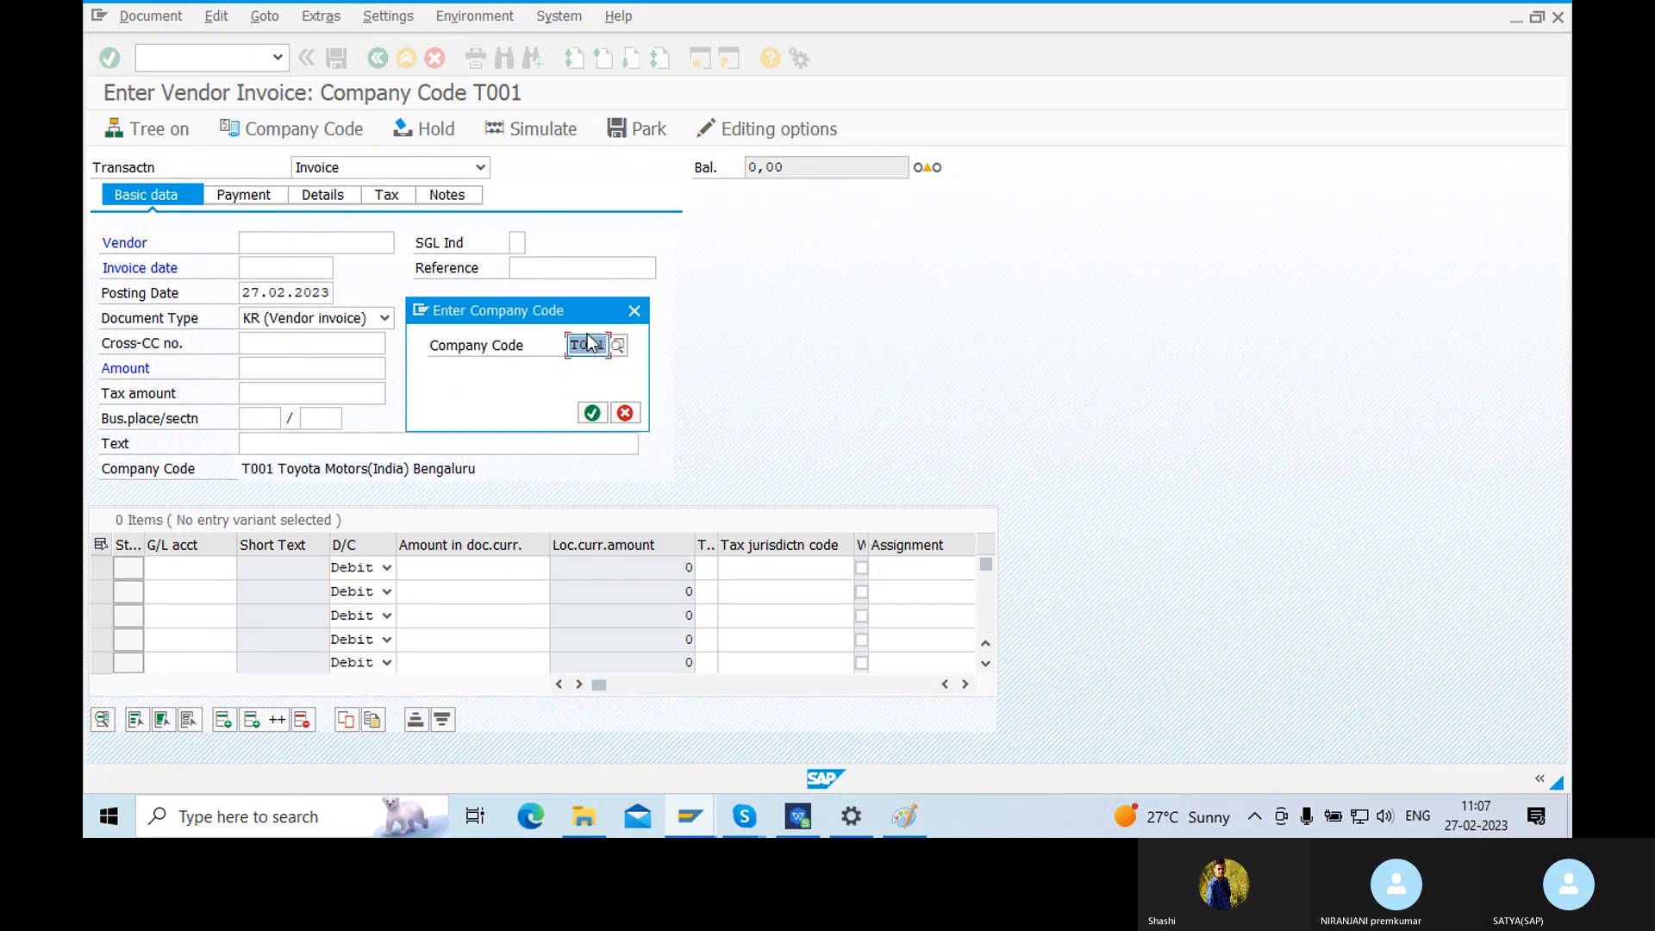
pyautogui.press('BackSpace')
pyautogui.write('BM')
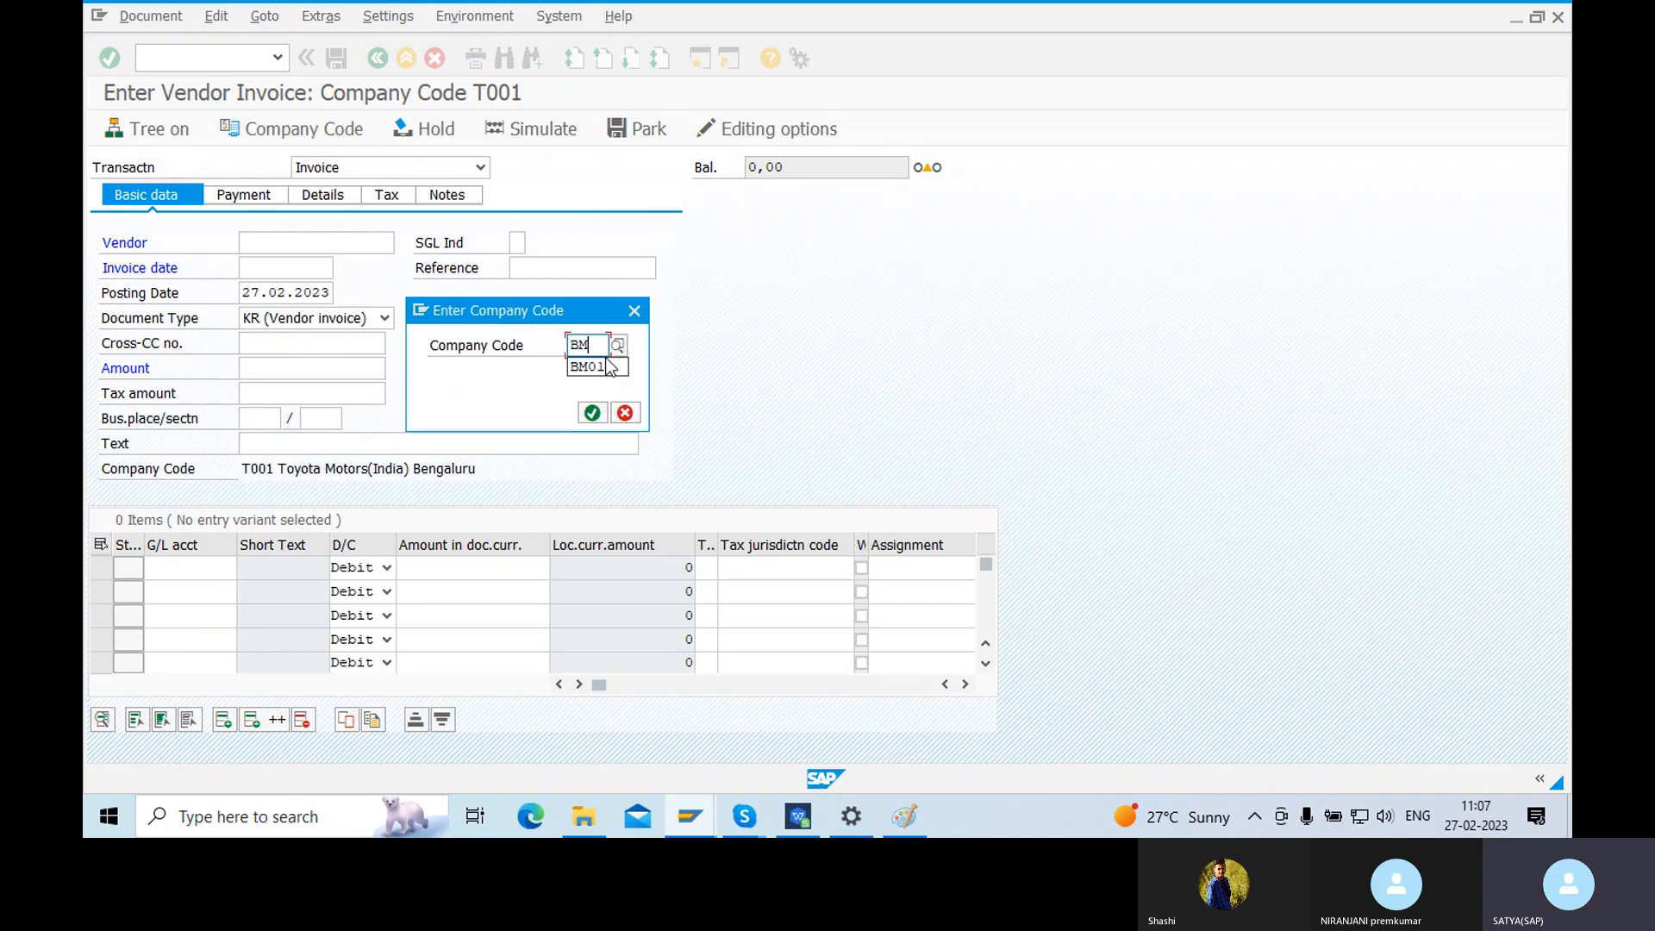
pyautogui.write('01')
pyautogui.press('Return')
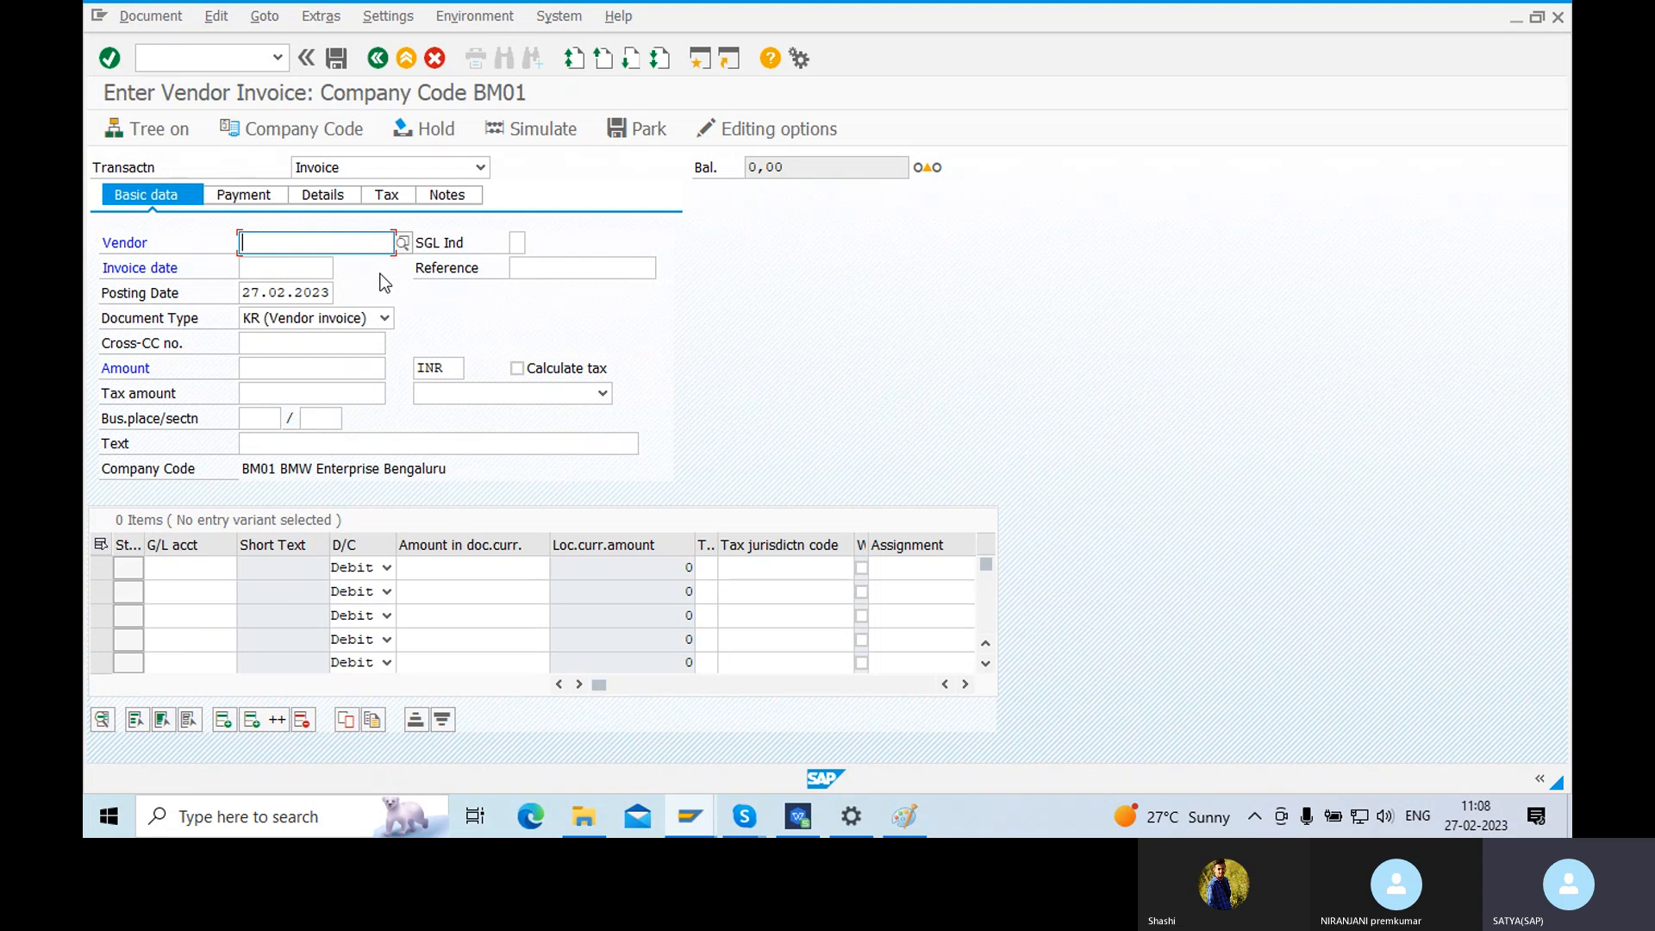
# - Look up the vendors of company code BM01 and select BRIDGESTONE PVT LTD as the invoice vendor
pyautogui.click(401, 242)
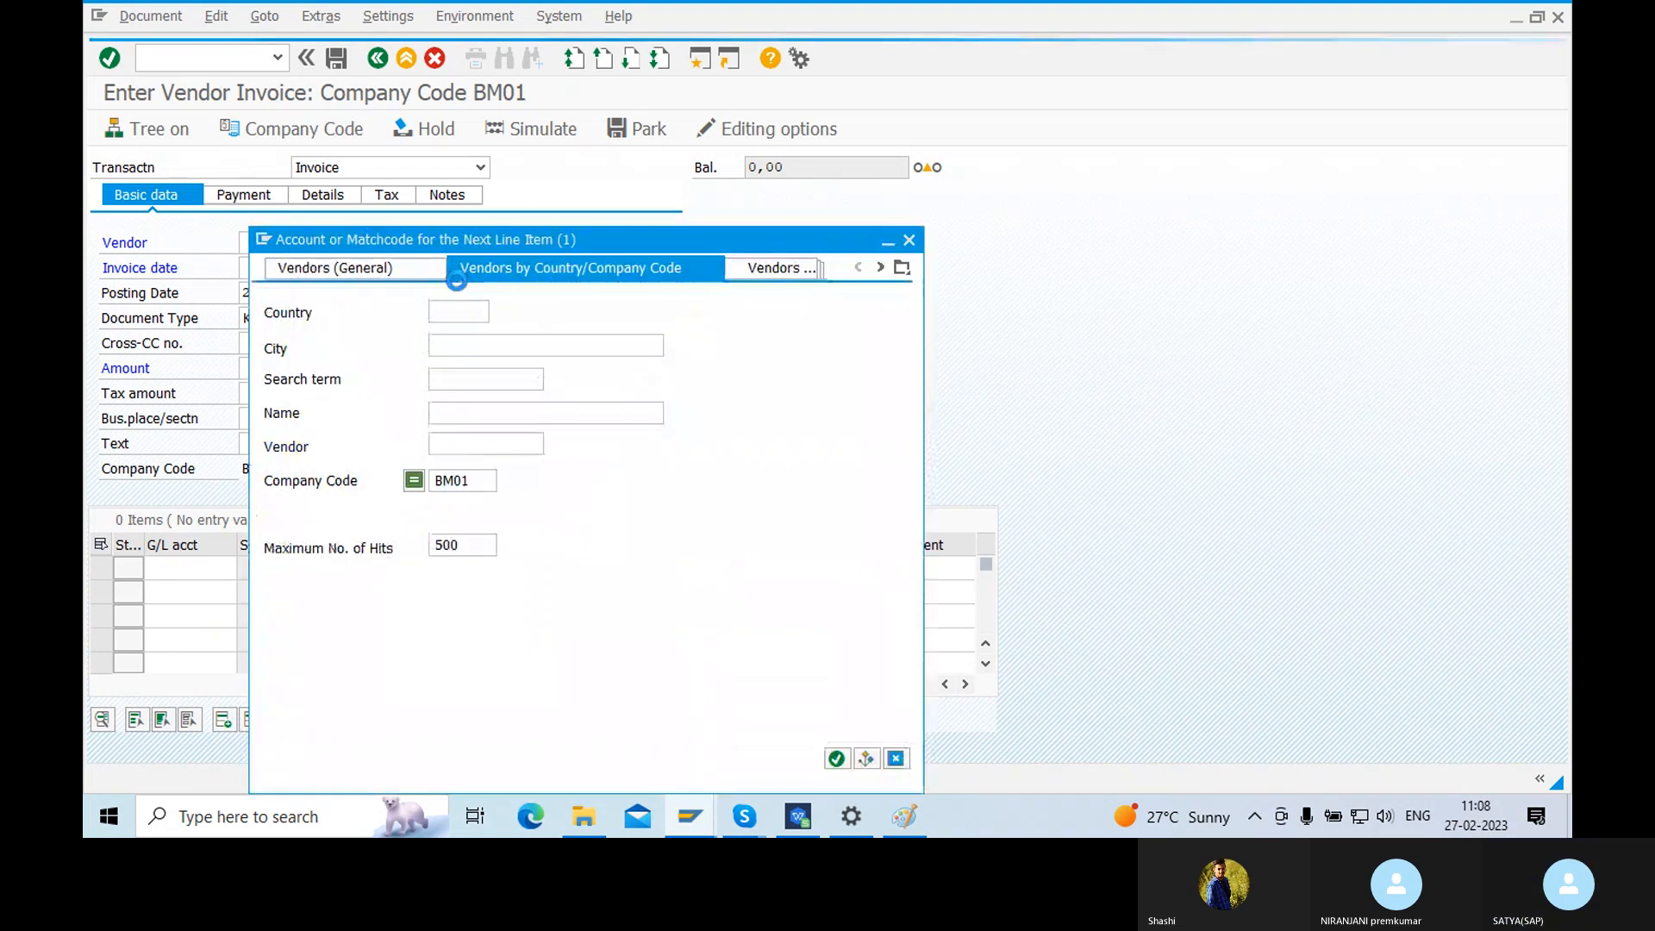
pyautogui.click(836, 758)
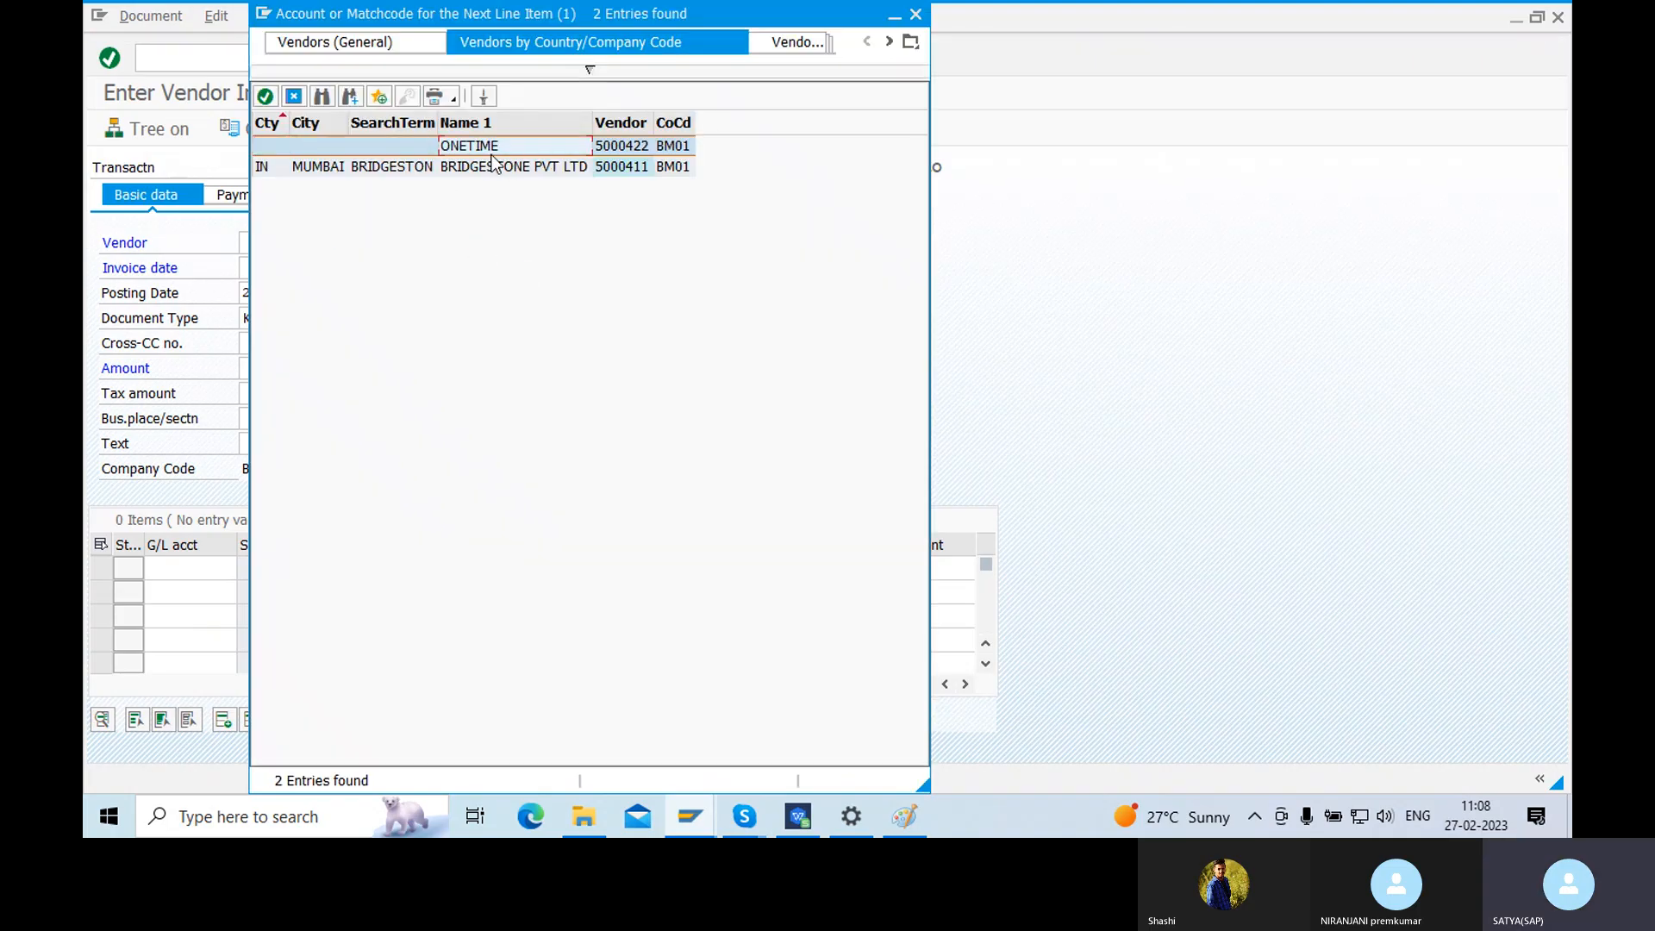
pyautogui.click(469, 168)
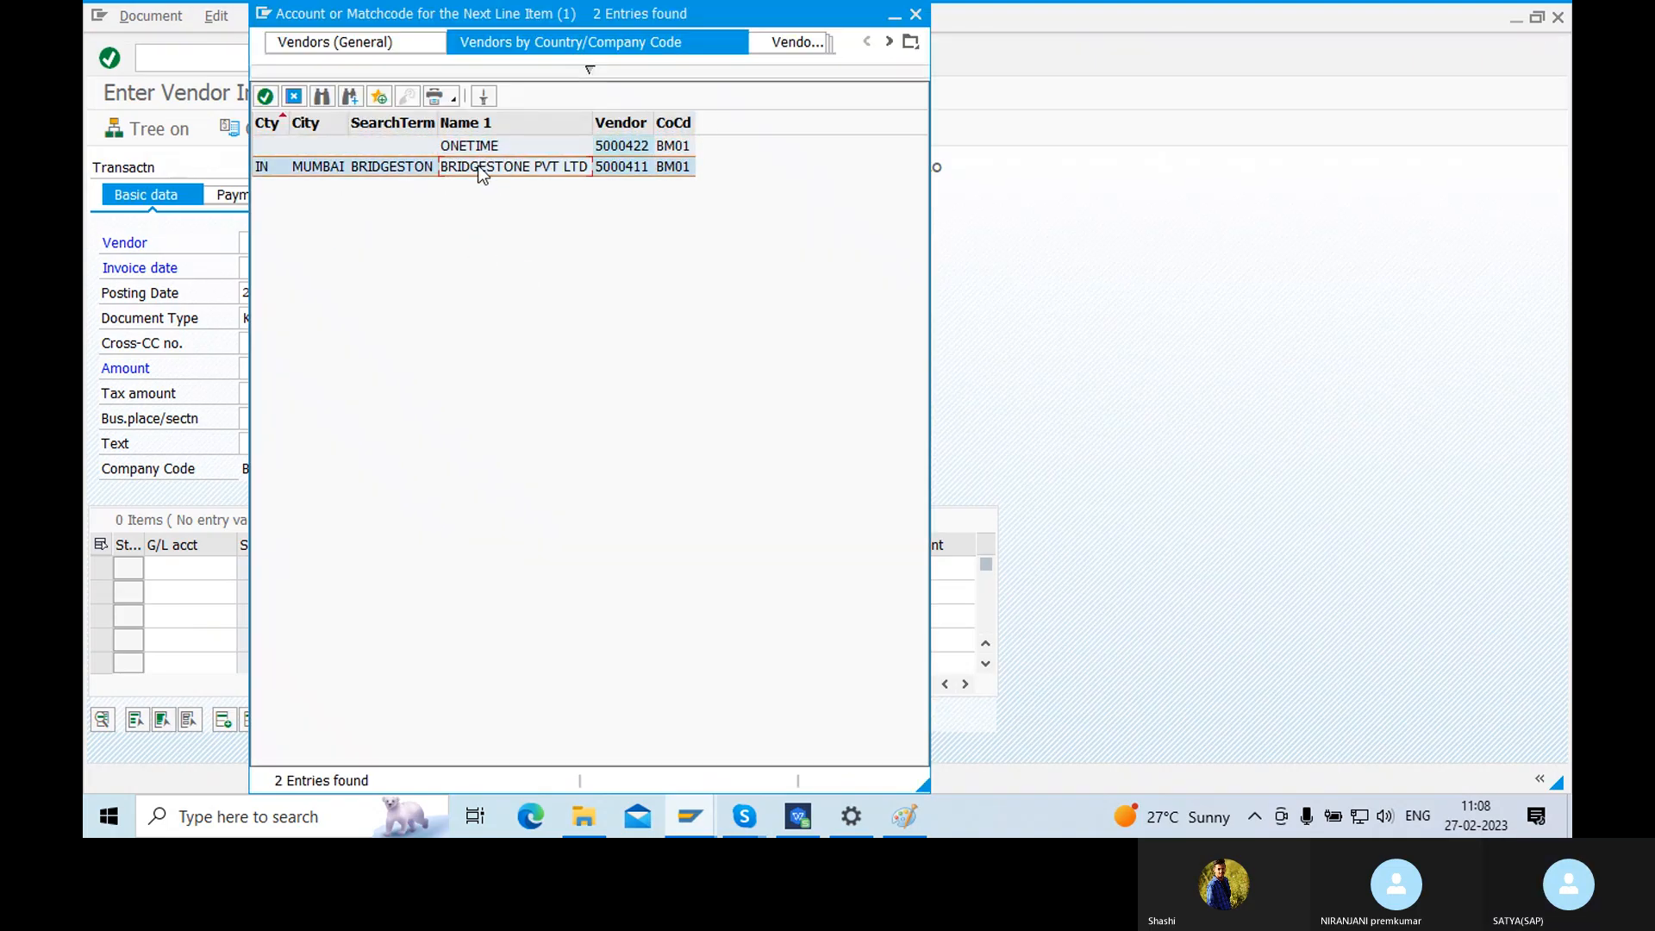
pyautogui.doubleClick(470, 175)
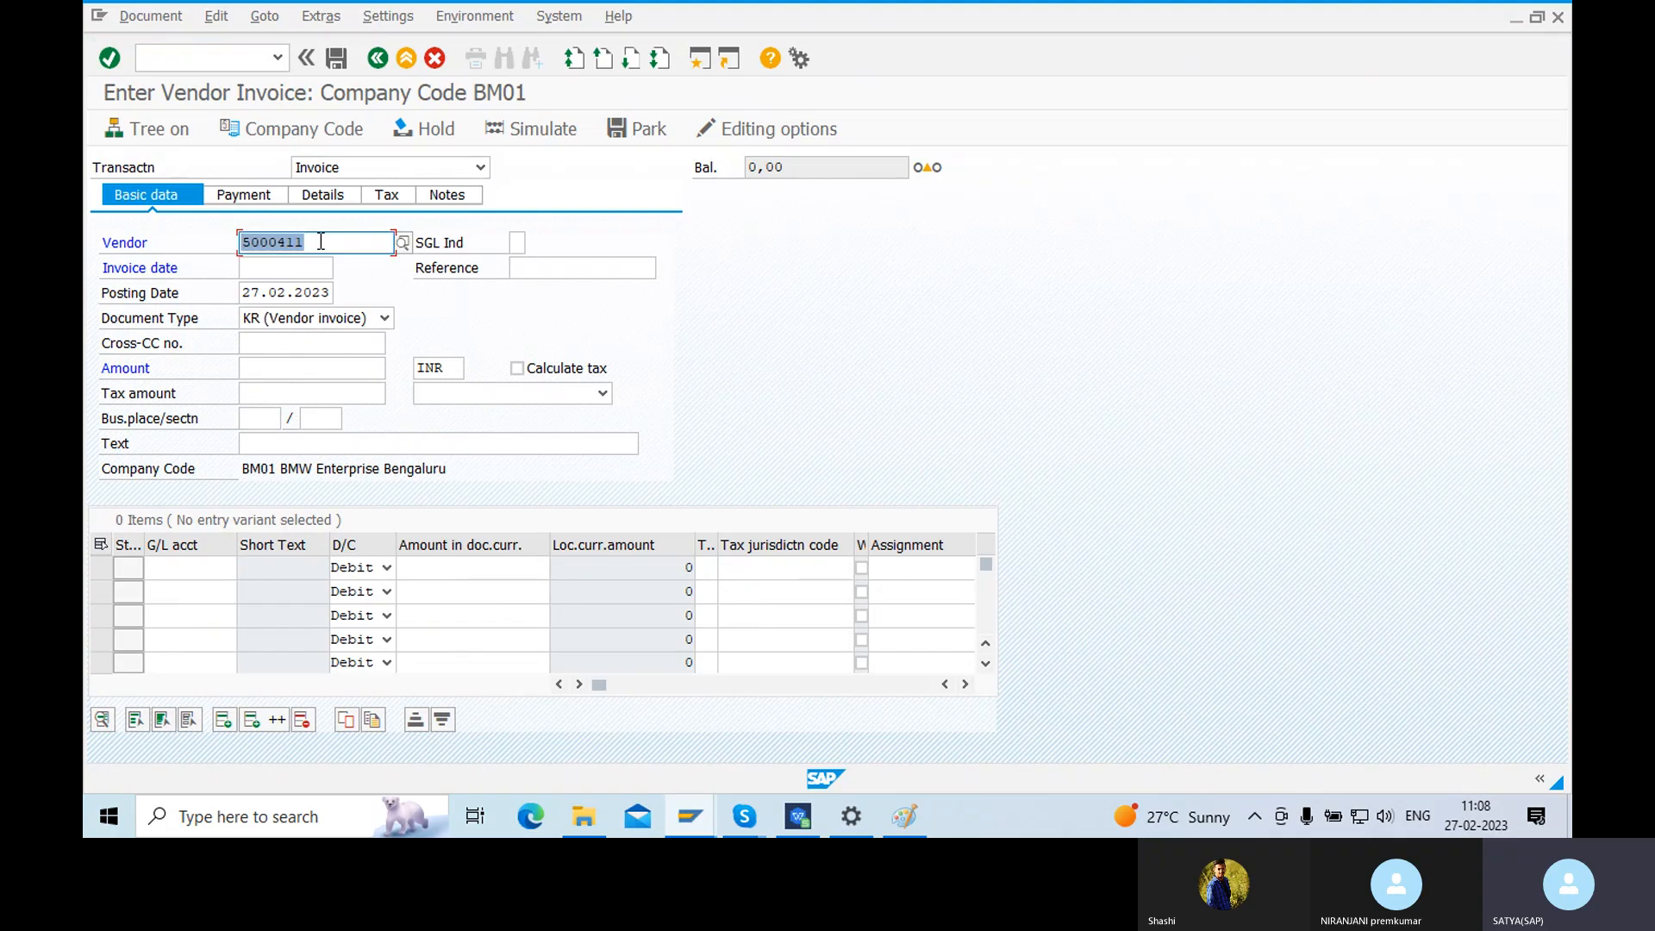
# - Set the invoice date to 27.02.2023 from the calendar and point out the posting date
pyautogui.click(284, 265)
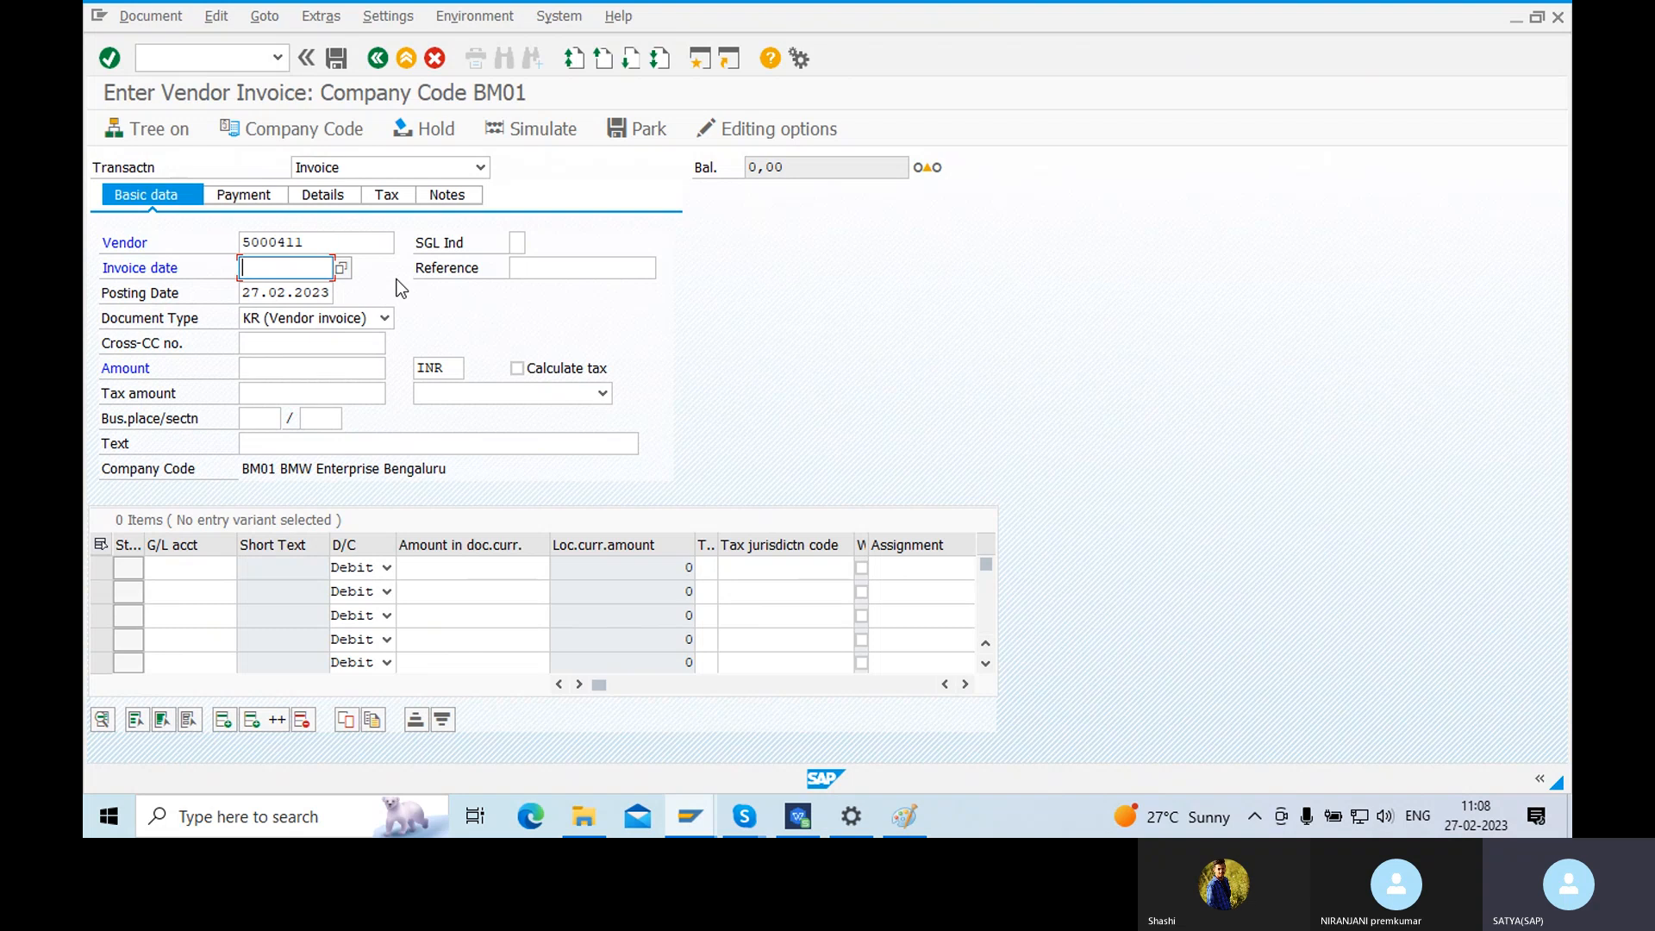
pyautogui.click(342, 269)
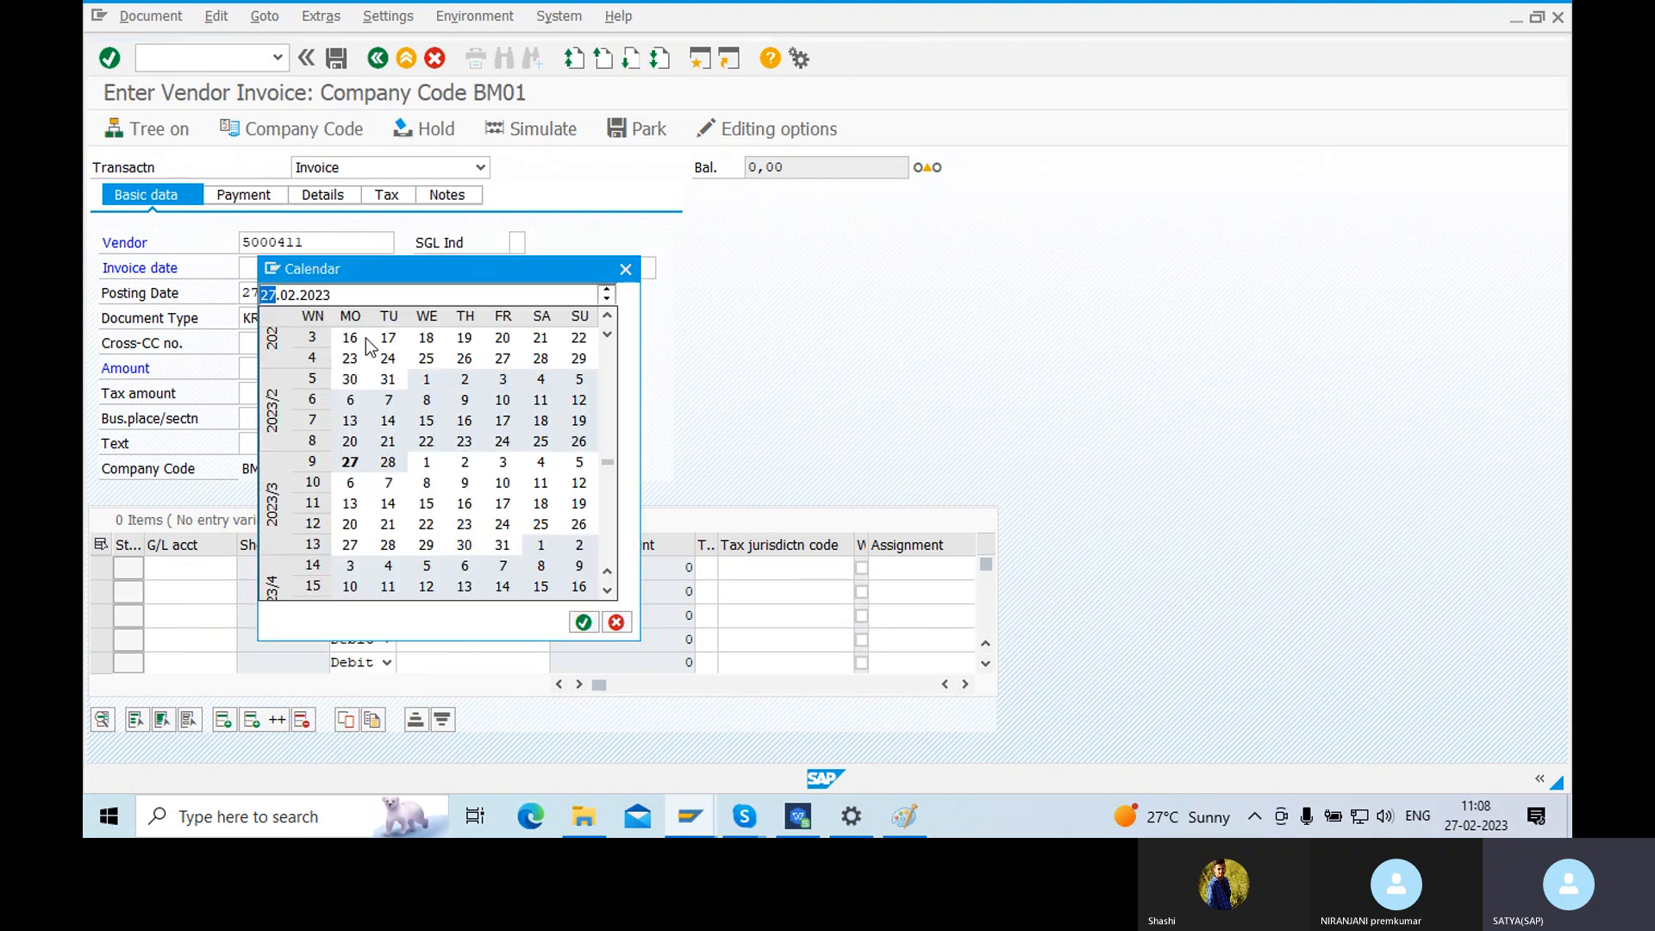
pyautogui.moveTo(576, 267); pyautogui.dragTo(639, 13)
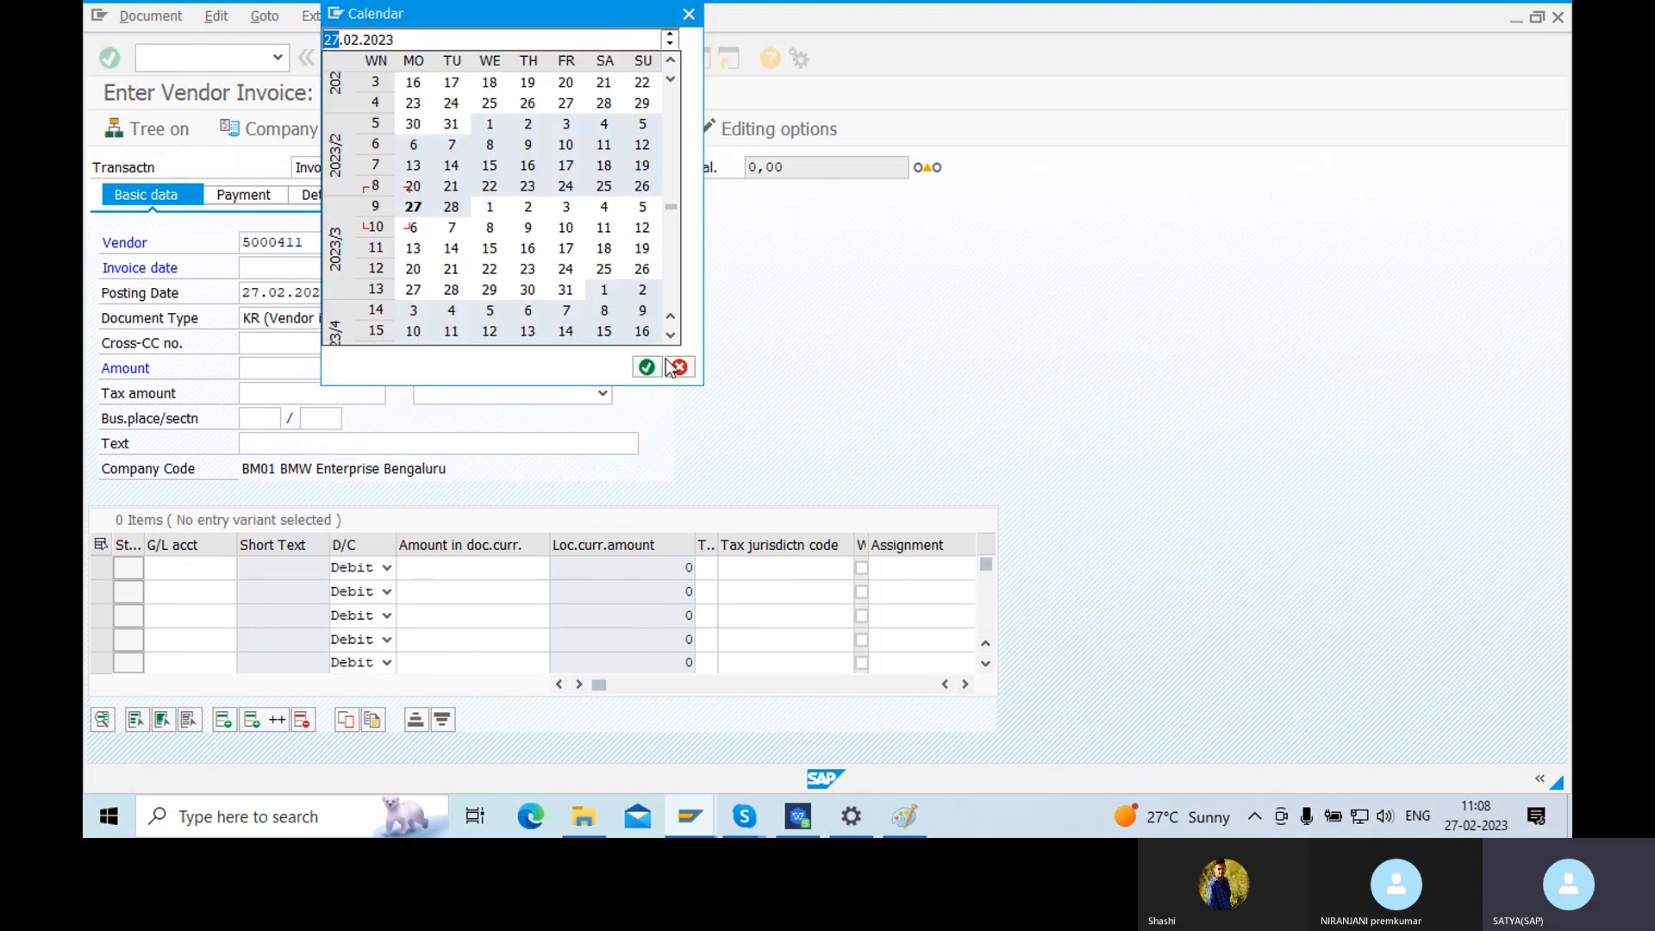
pyautogui.click(647, 368)
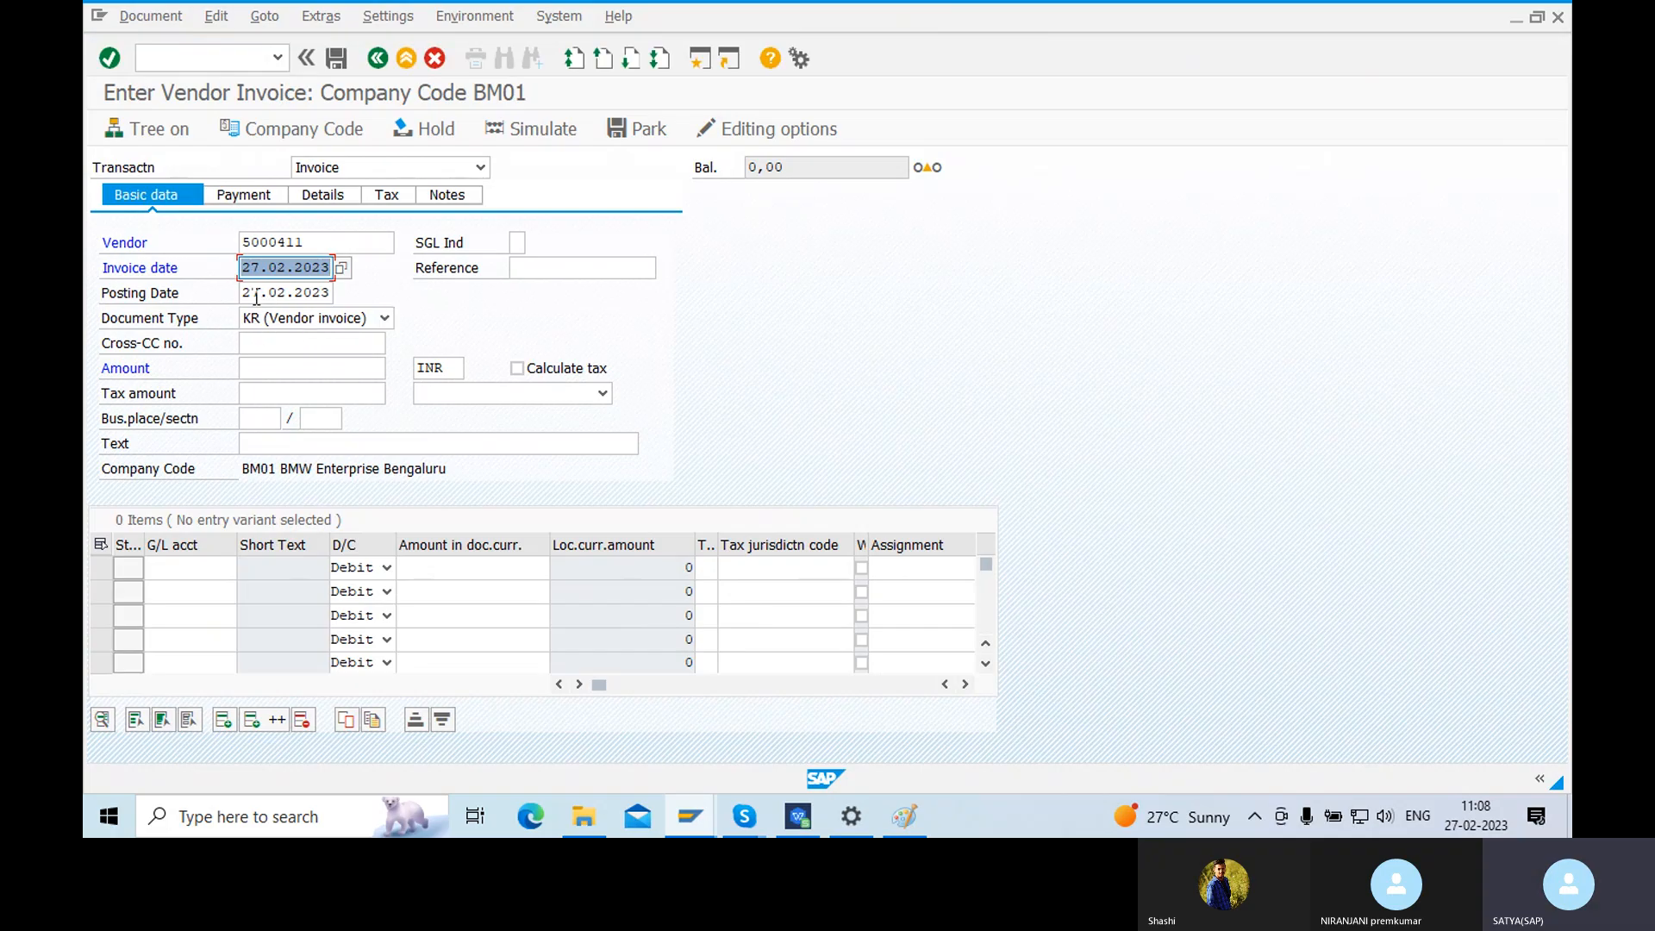
pyautogui.moveTo(250, 293); pyautogui.dragTo(330, 293)
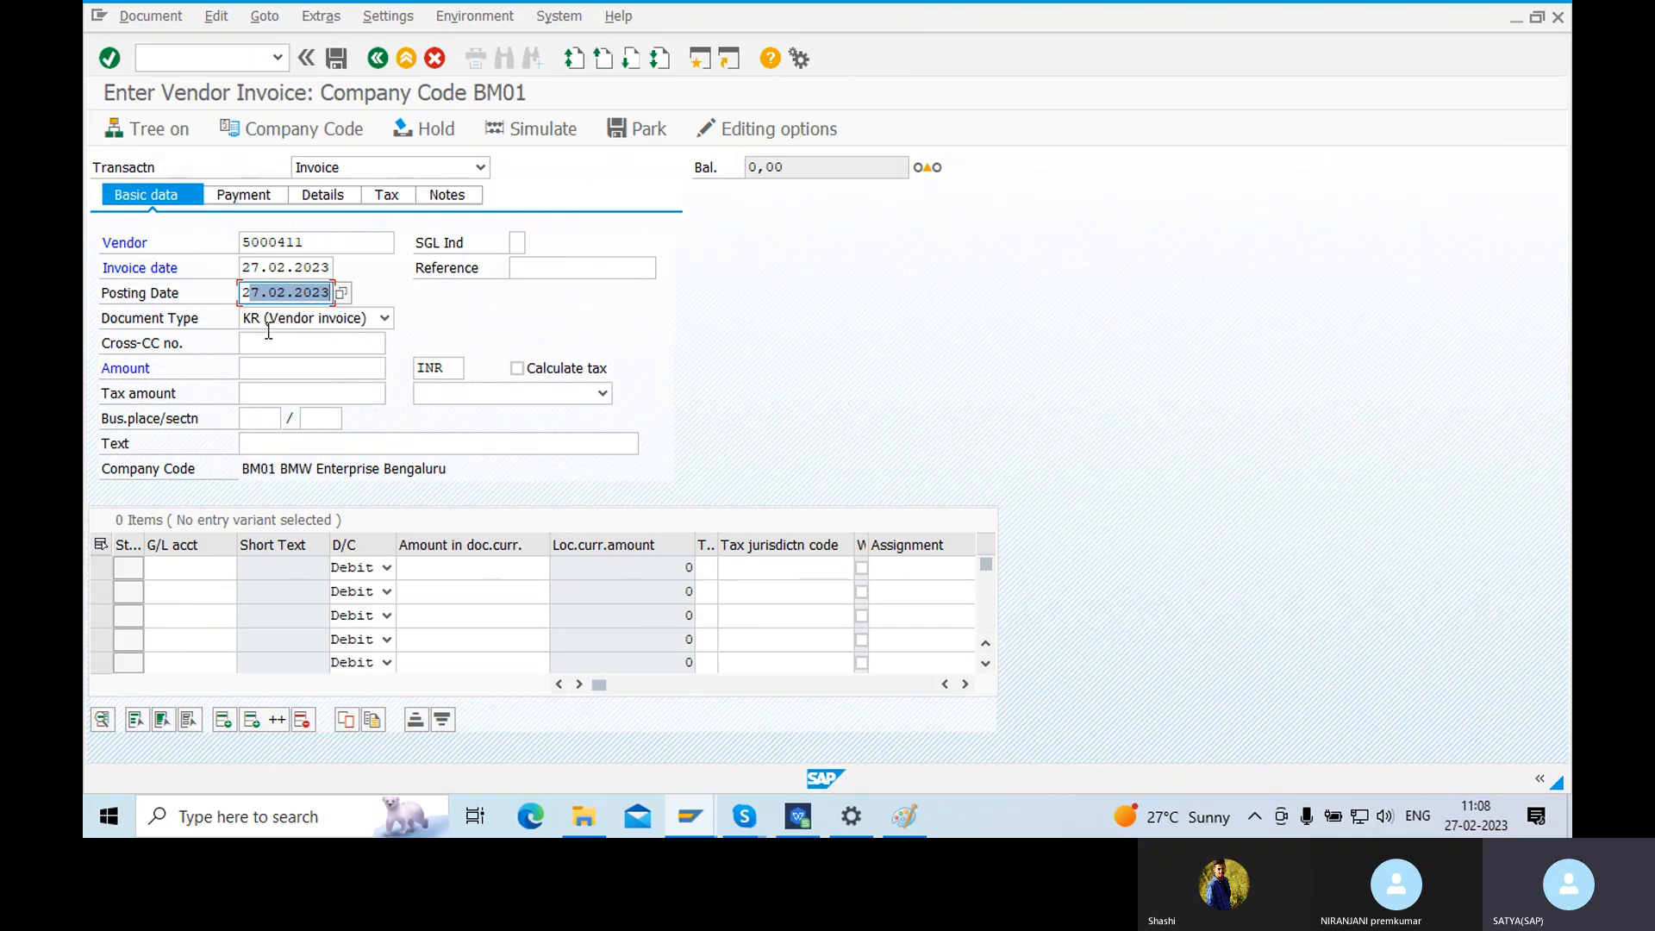
# - Enter 200000 as the invoice amount, with INR as the currency
pyautogui.click(273, 376)
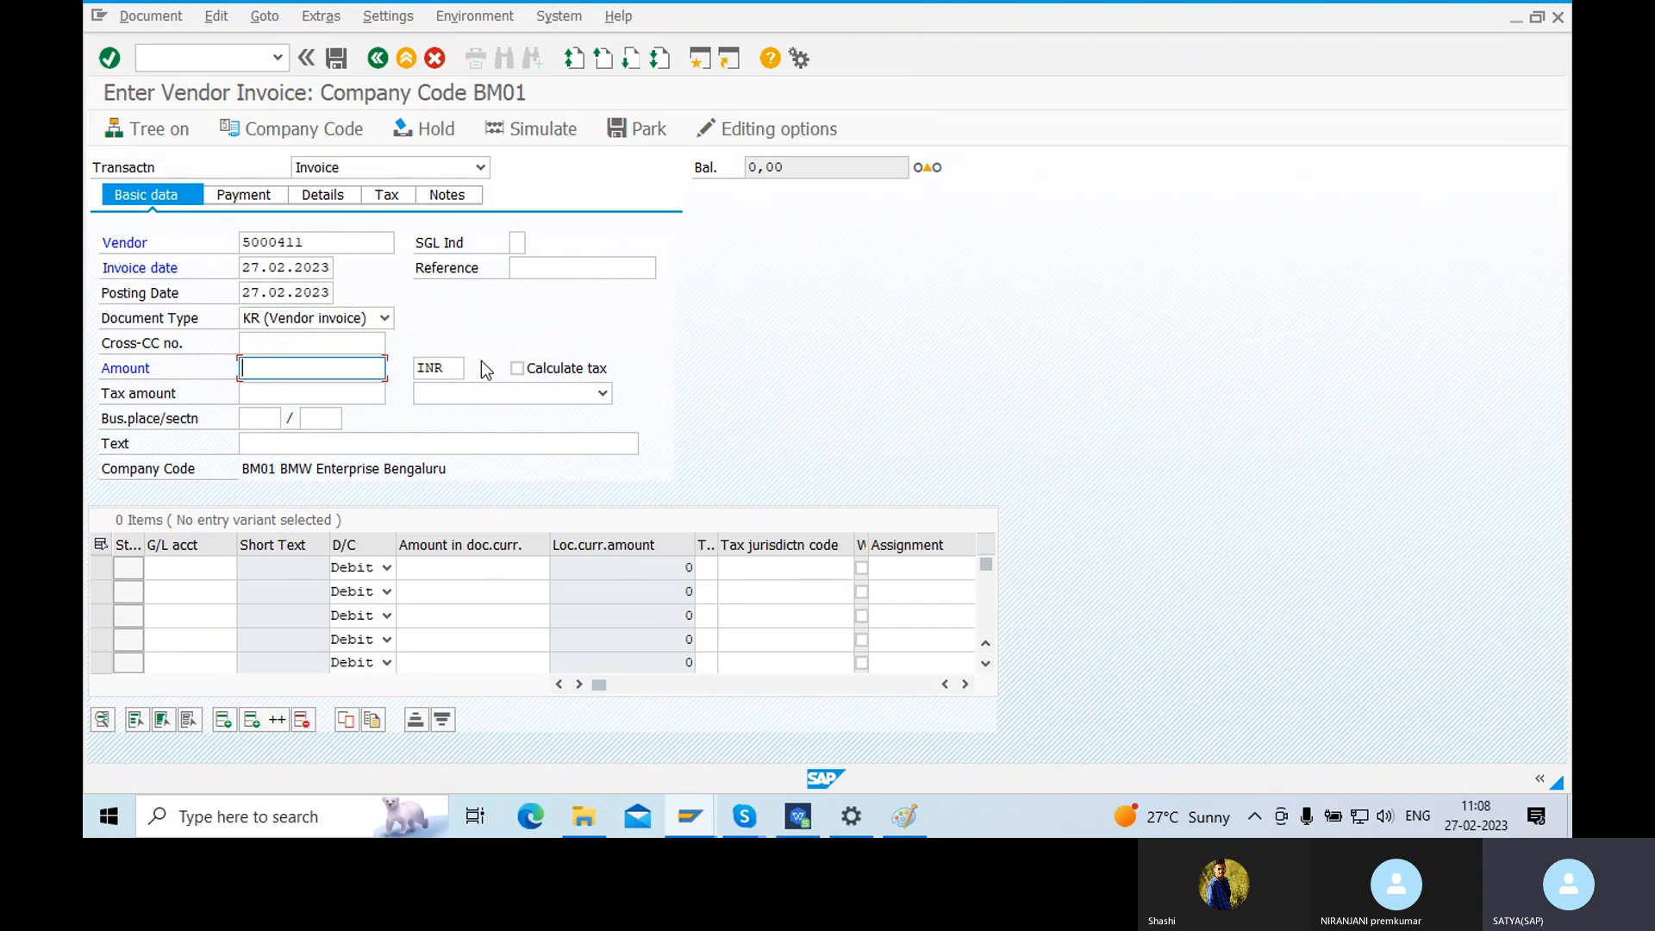
pyautogui.write('2000')
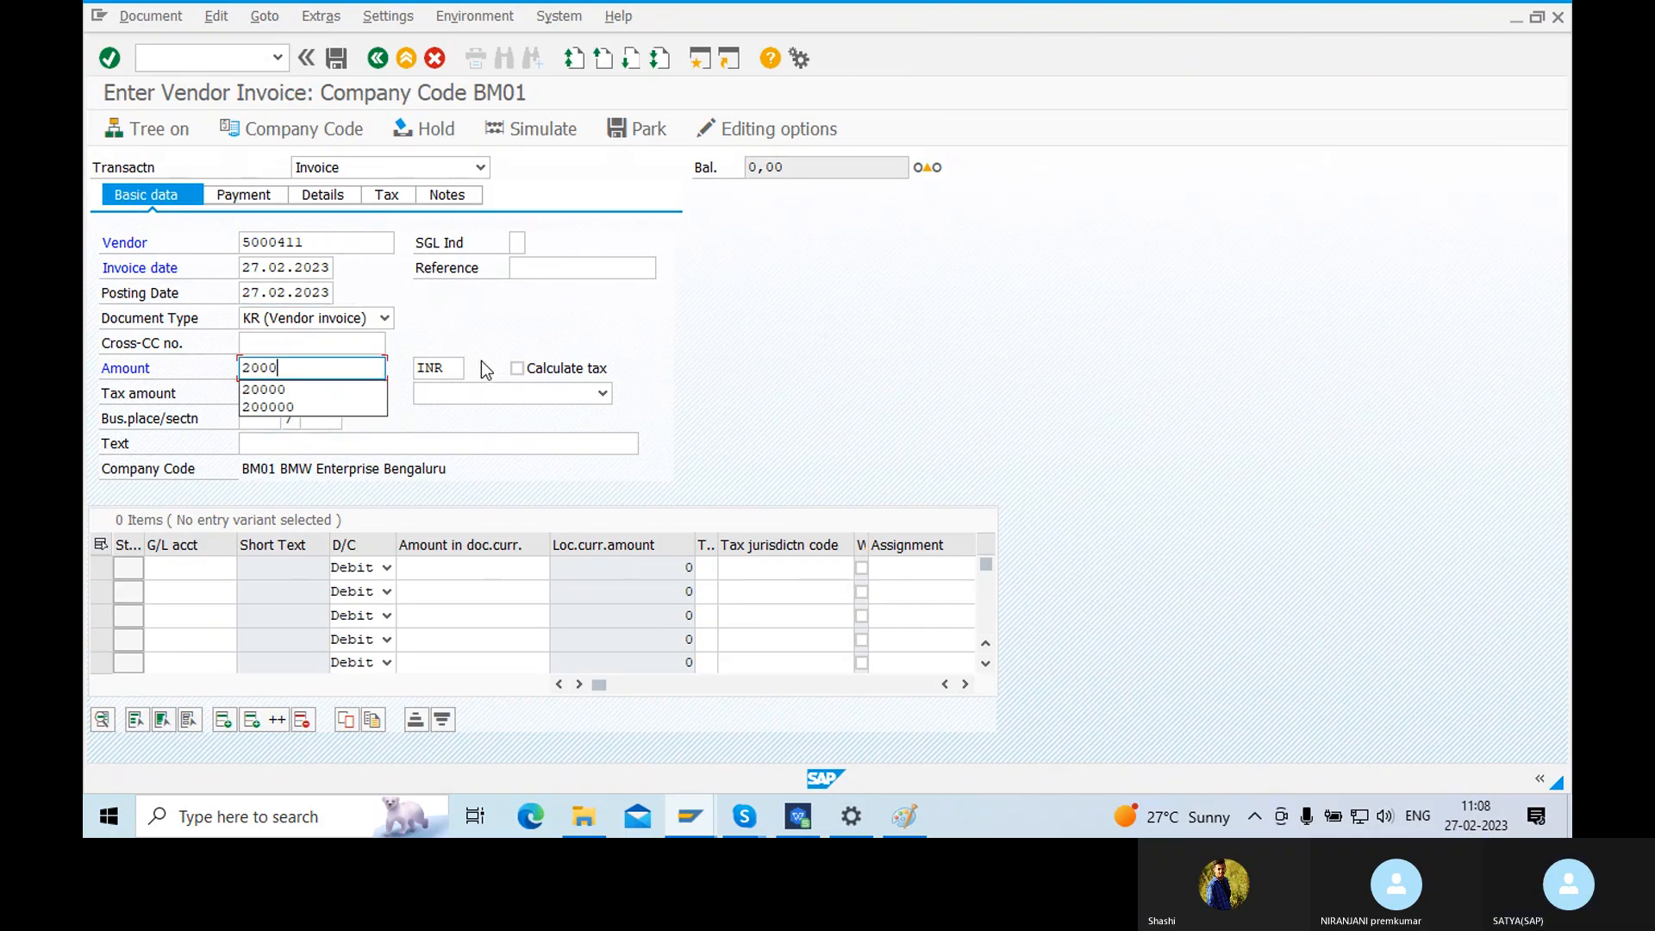
pyautogui.write('00')
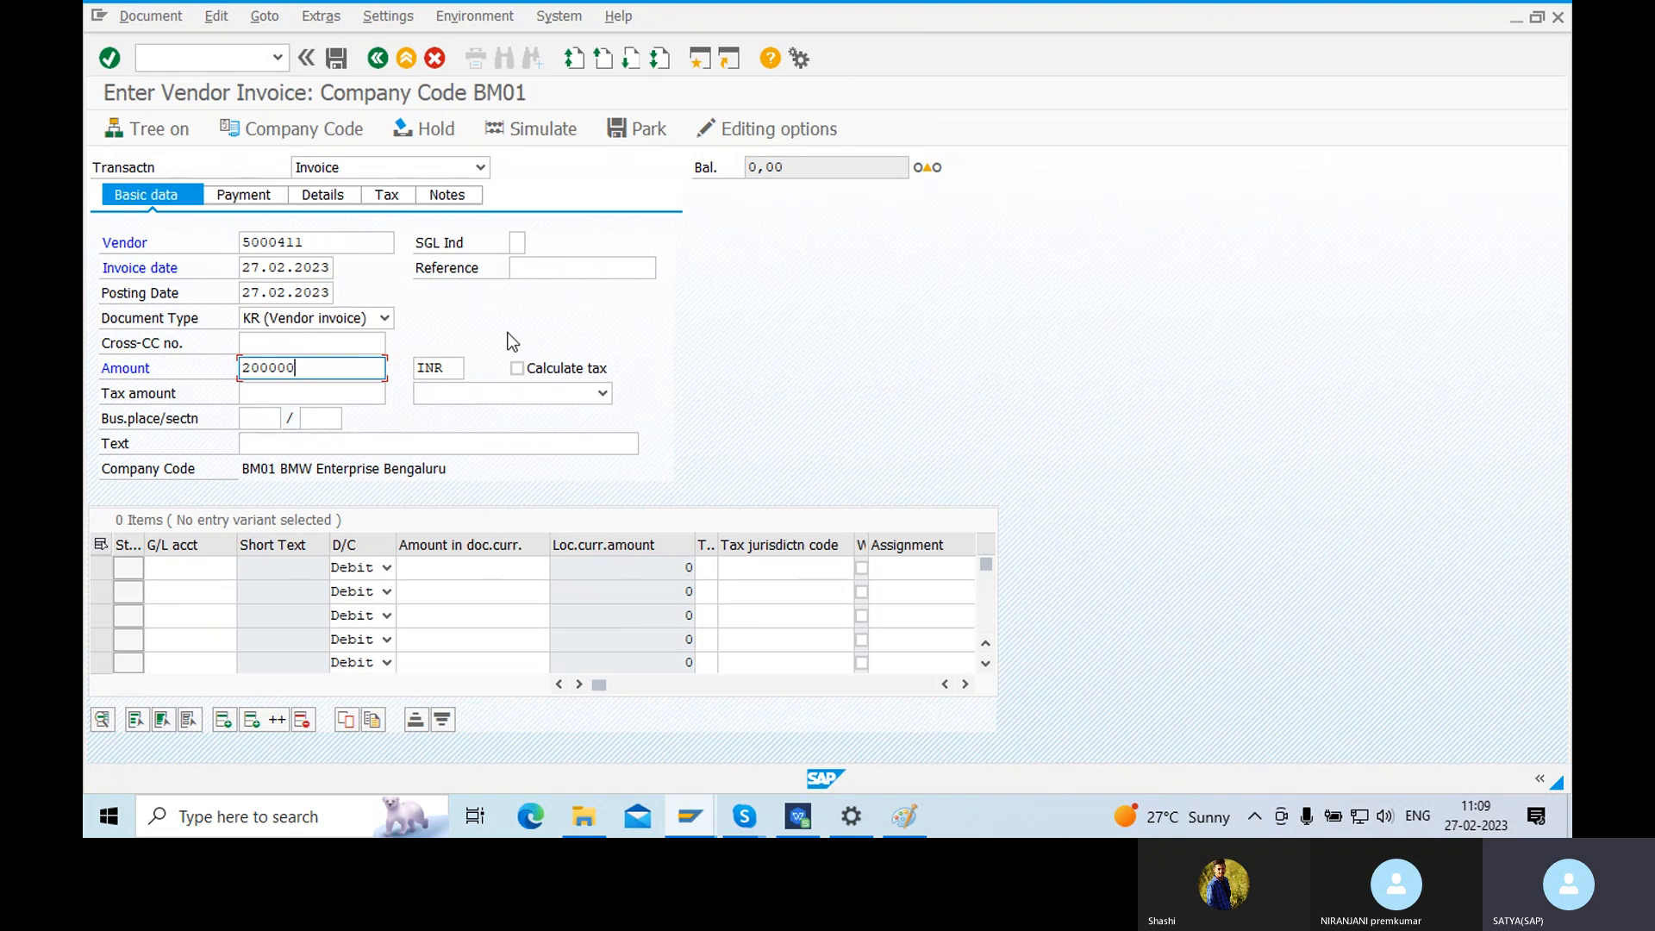
pyautogui.moveTo(292, 372); pyautogui.dragTo(217, 383)
pyautogui.press('Tab')
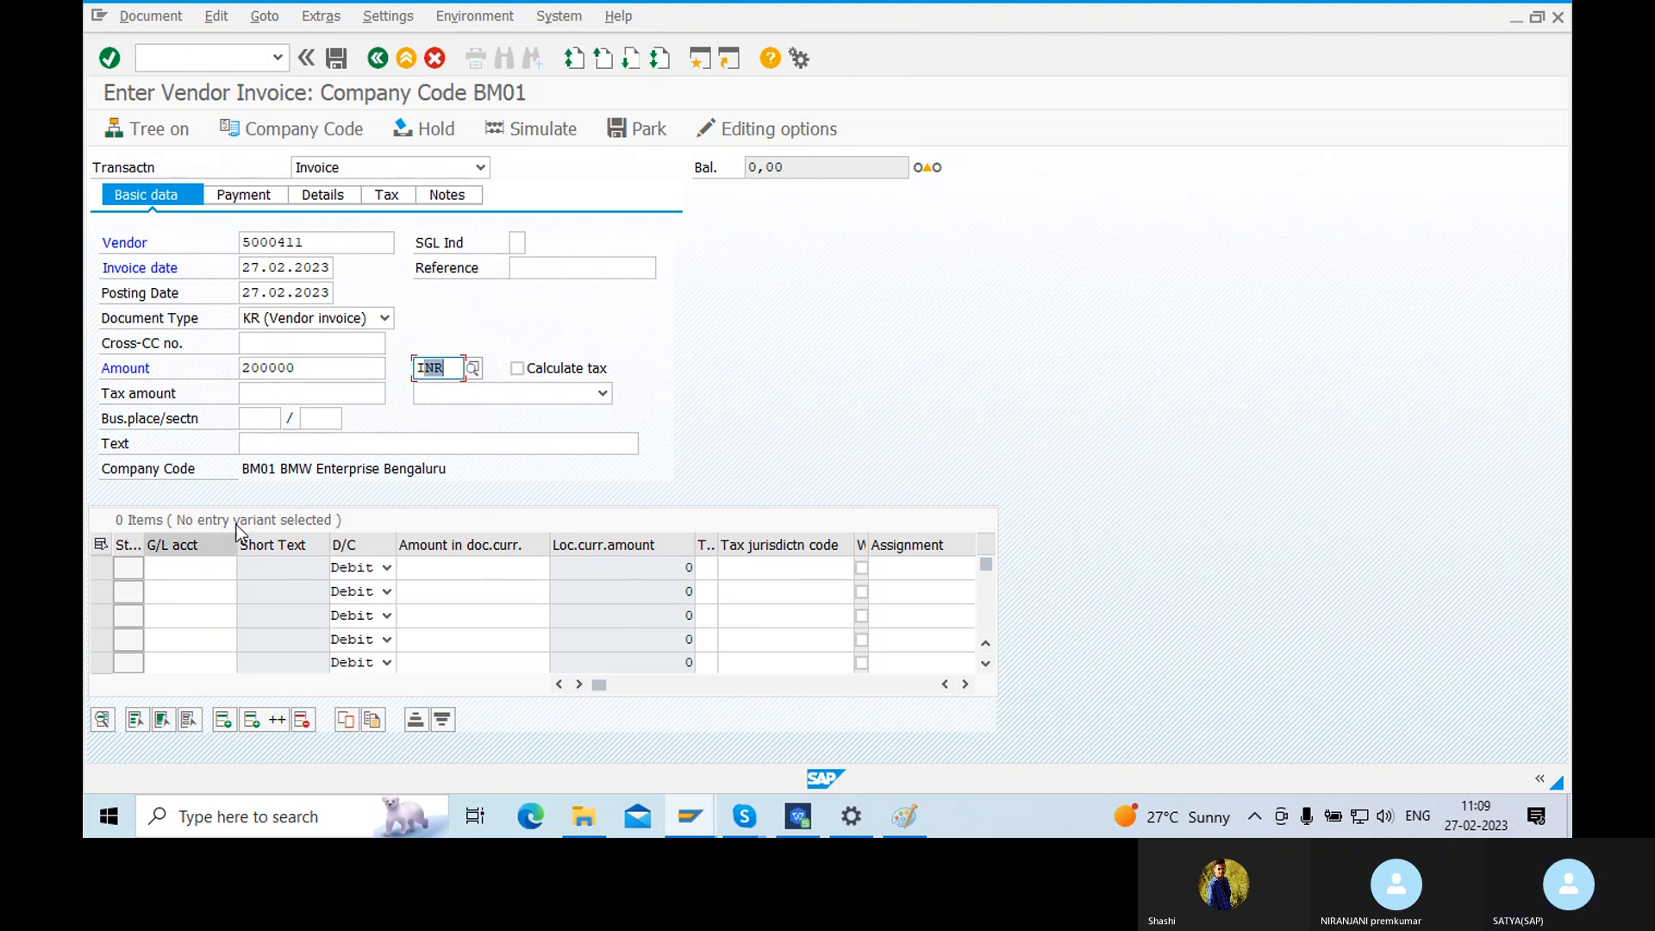
# - Enter "vendor invoice" as the invoice text and place the cursor in the first line item's G/L account
pyautogui.click(269, 445)
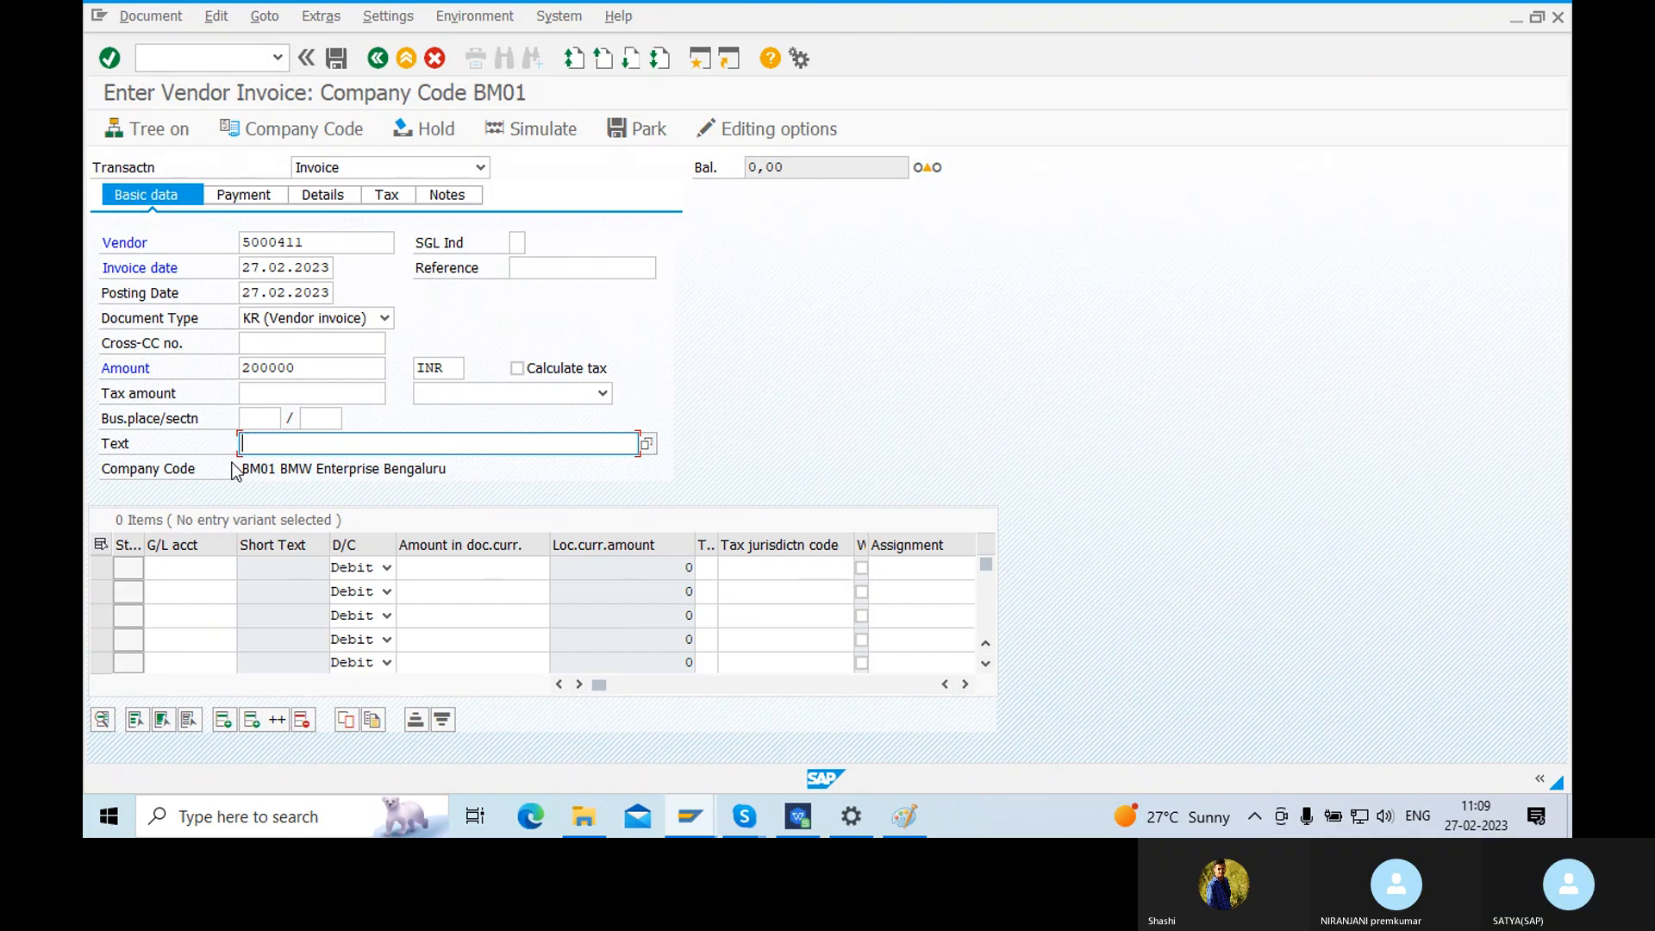
pyautogui.write('Ve')
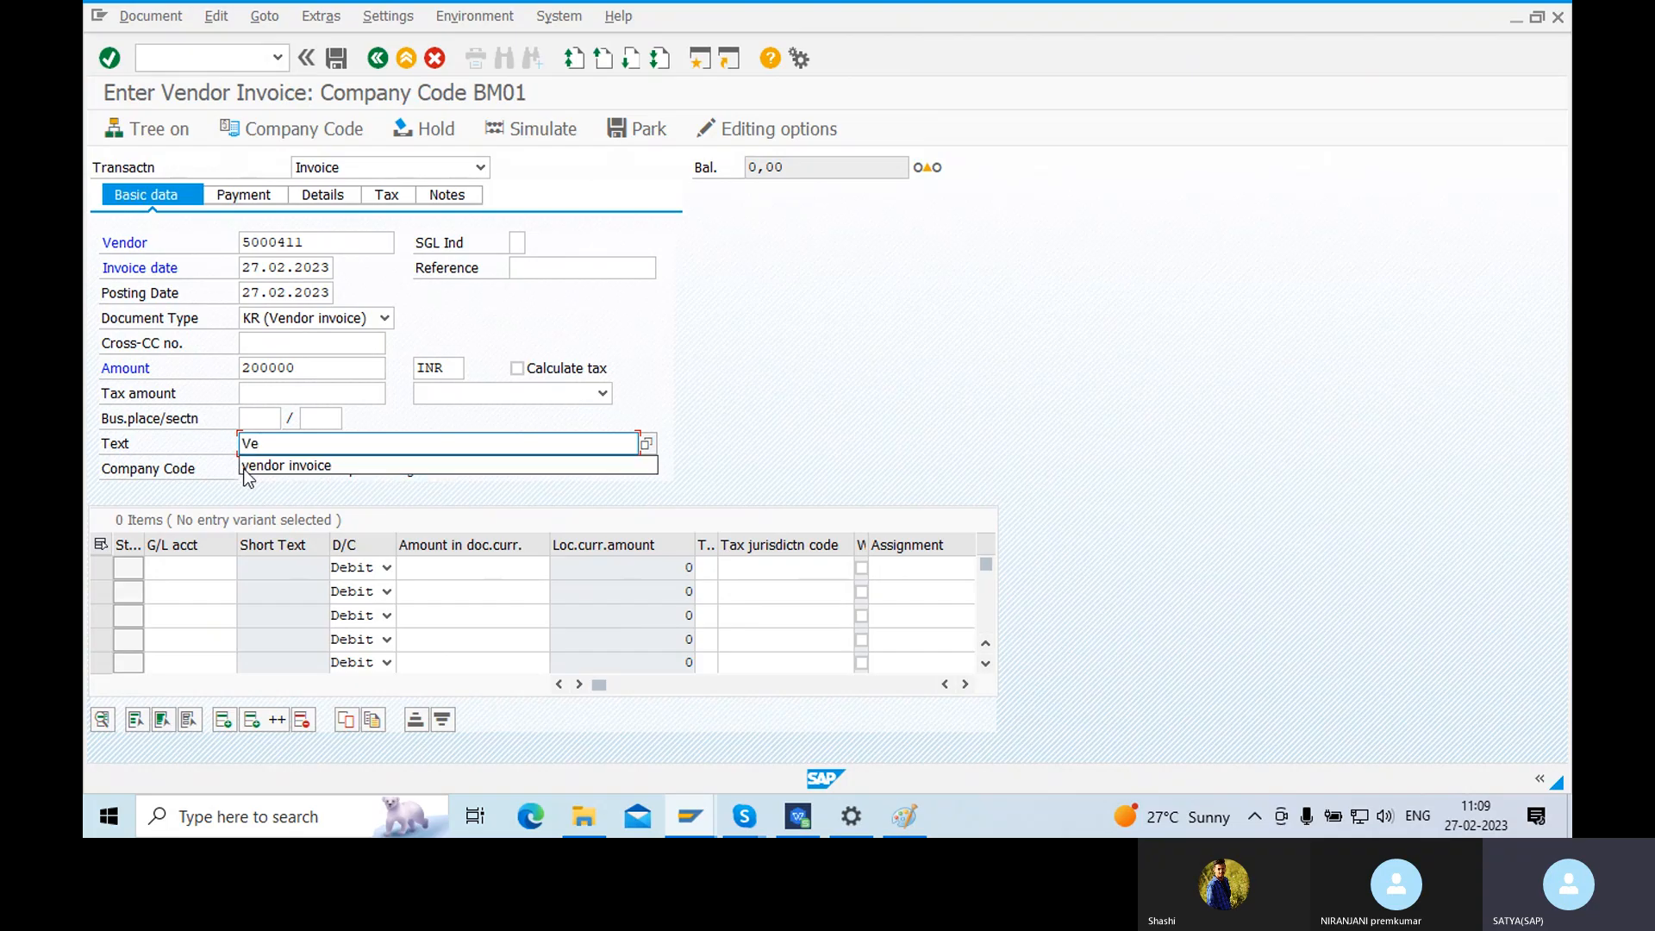
pyautogui.click(297, 466)
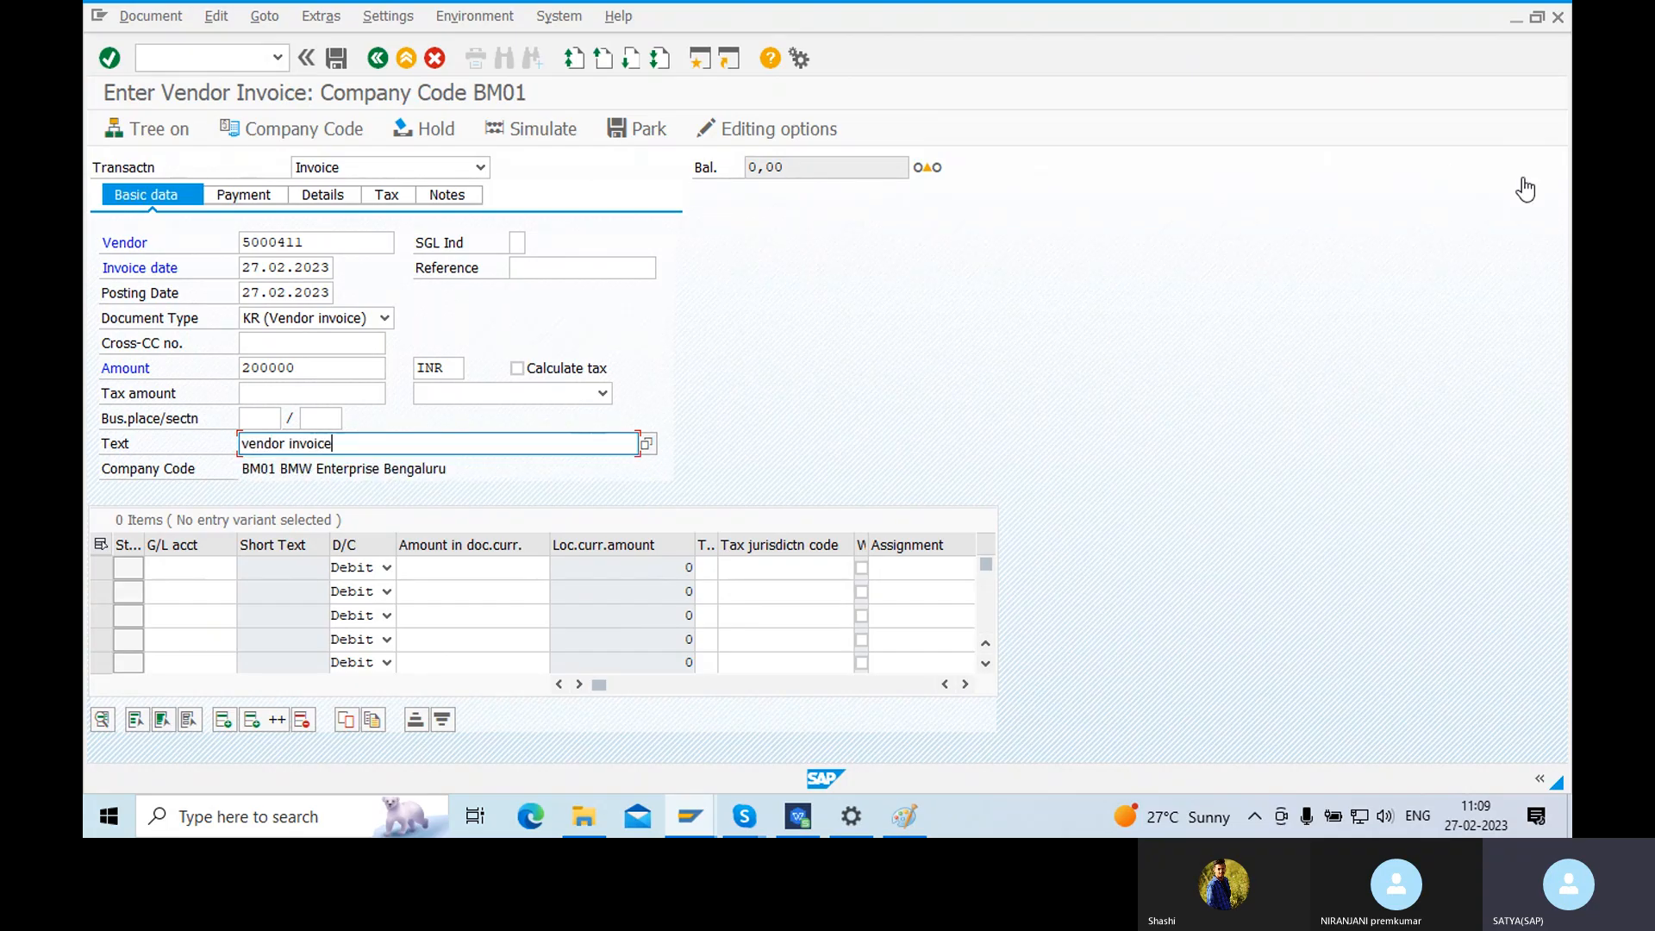
pyautogui.click(1491, 191)
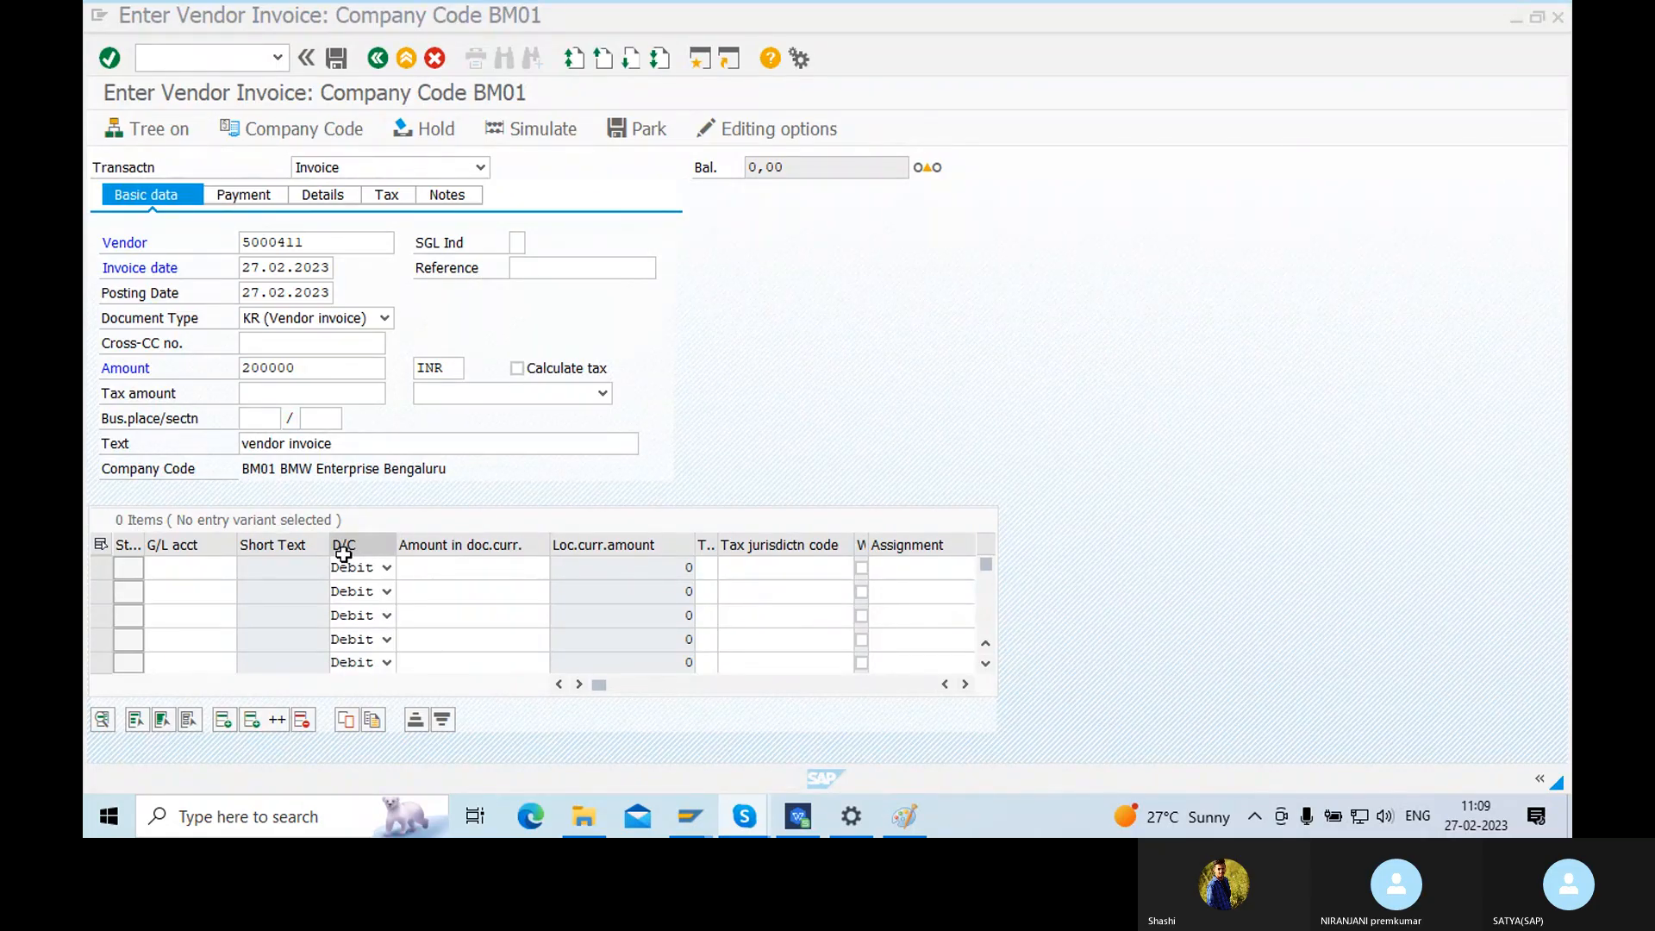
pyautogui.click(179, 569)
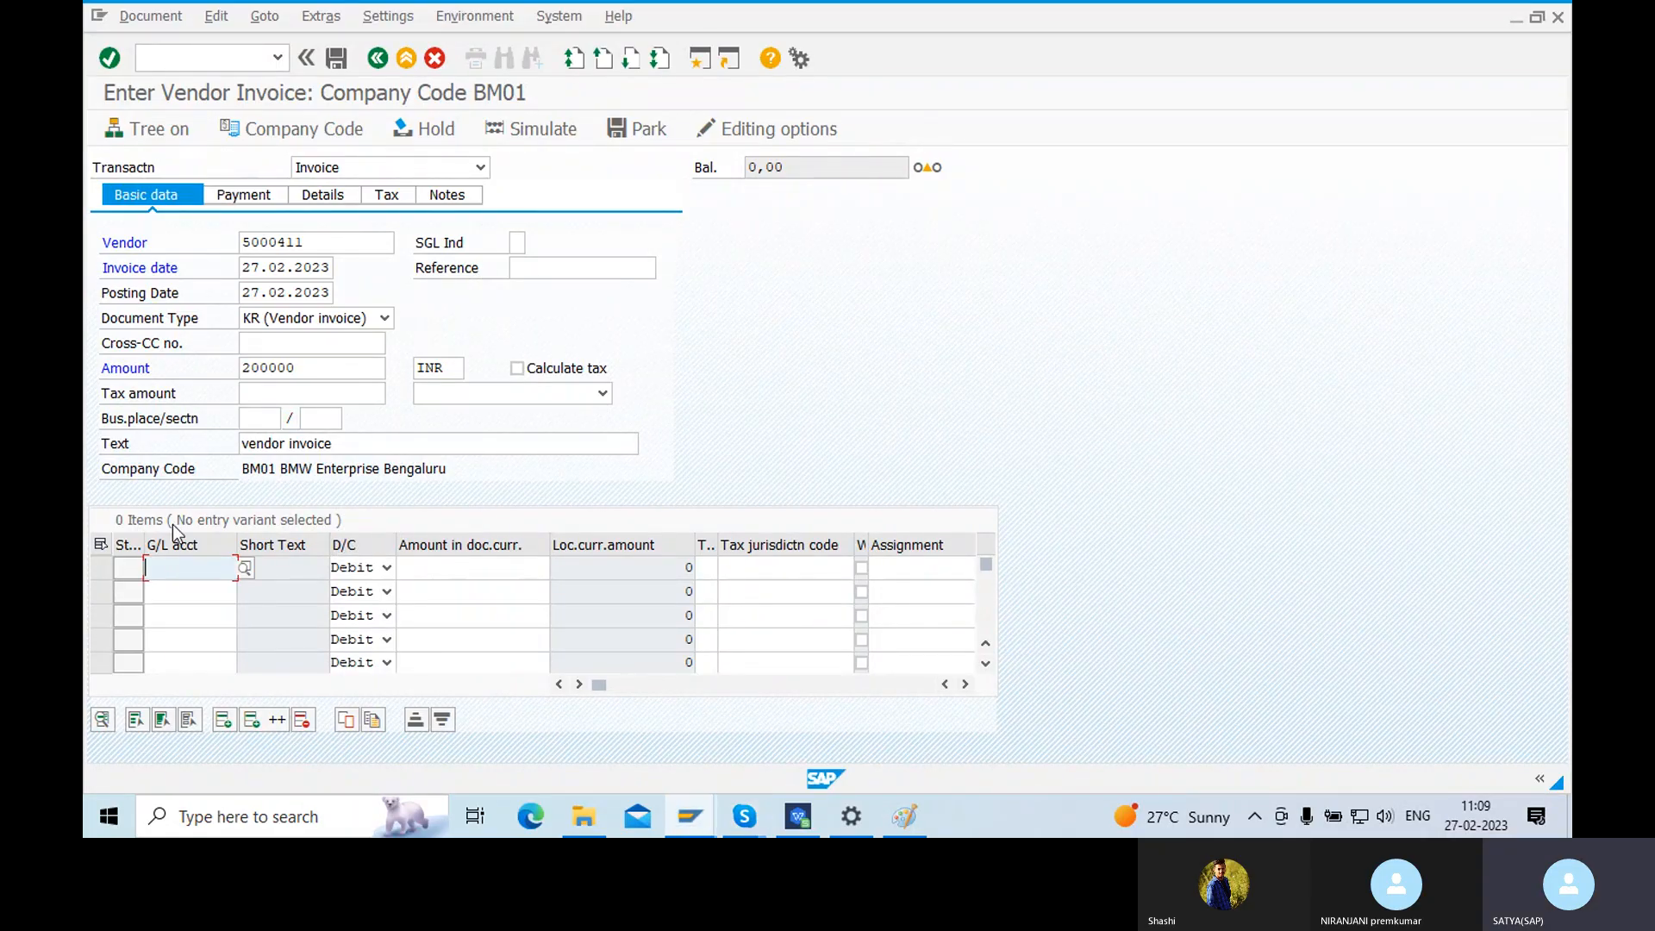
# - Switch to Paint and write "Purchase Ac DR" and, one blank line below, "Vendor Ac CR" under the Enter invoice box
pyautogui.click(905, 816)
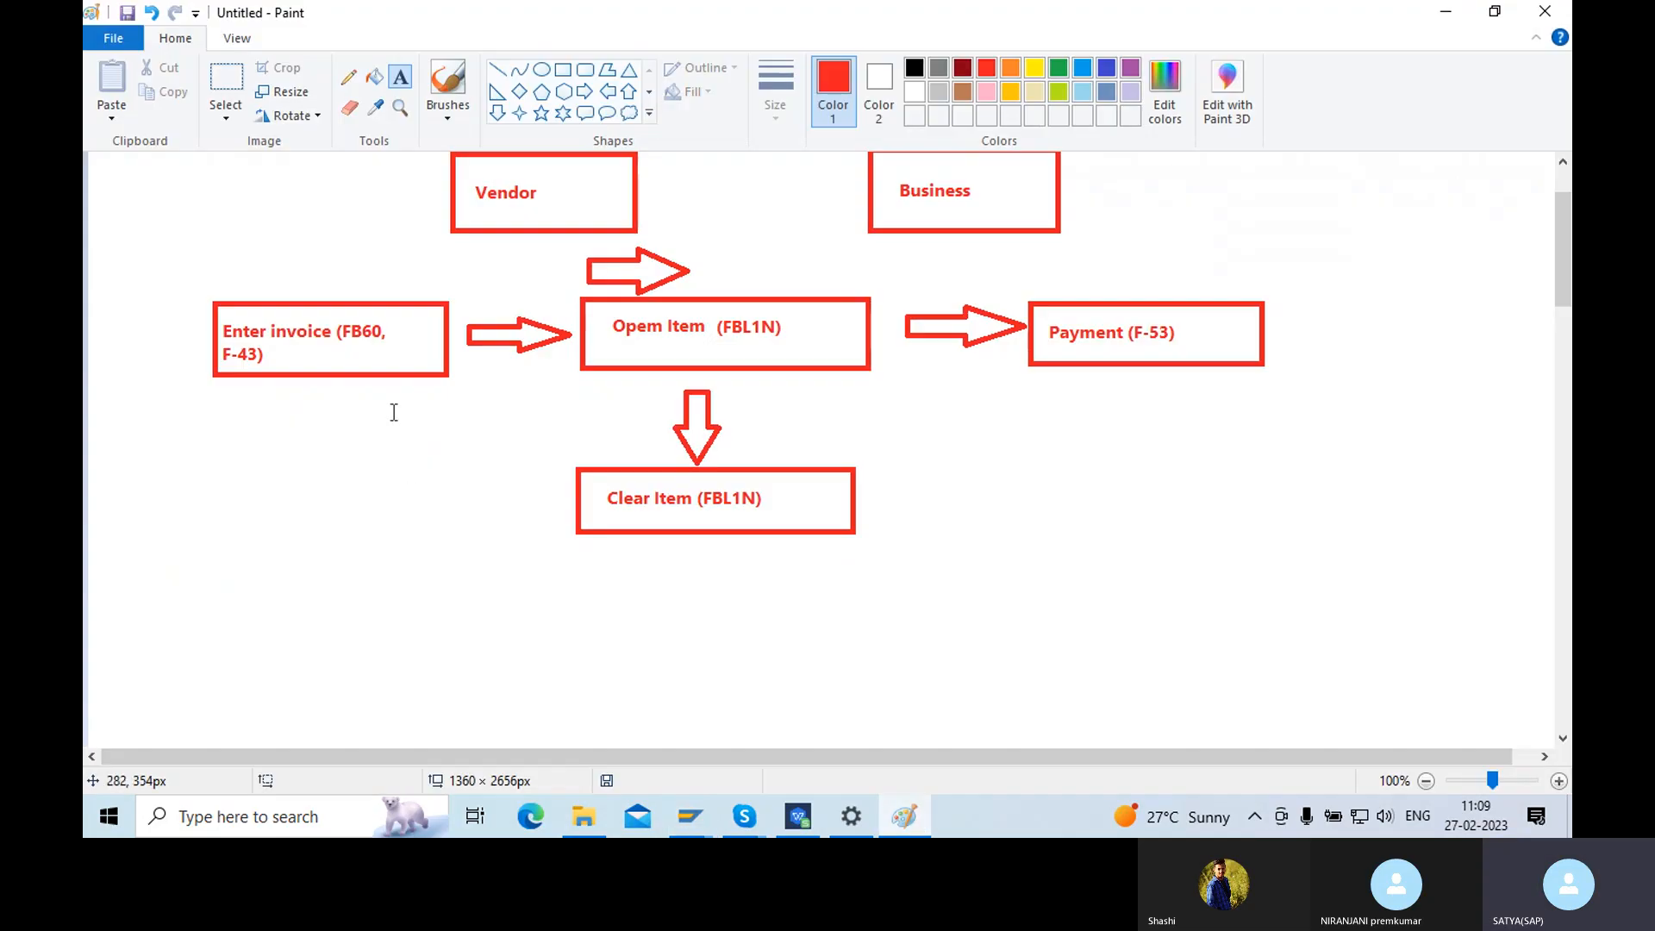
pyautogui.click(219, 412)
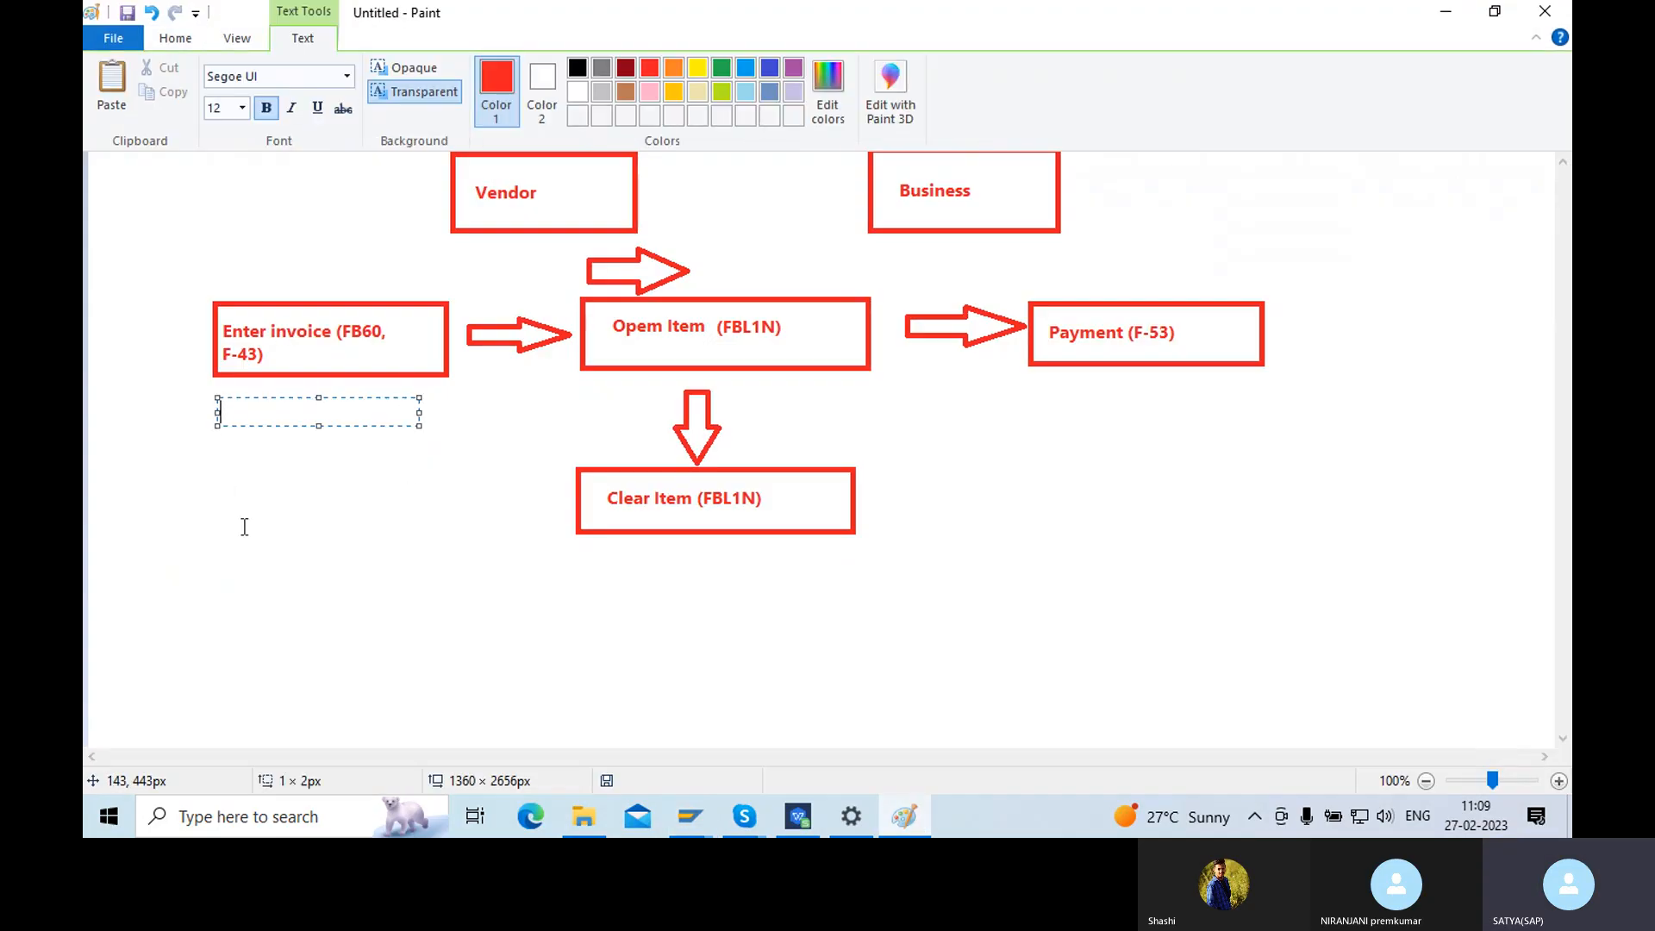
pyautogui.write('Purchase ')
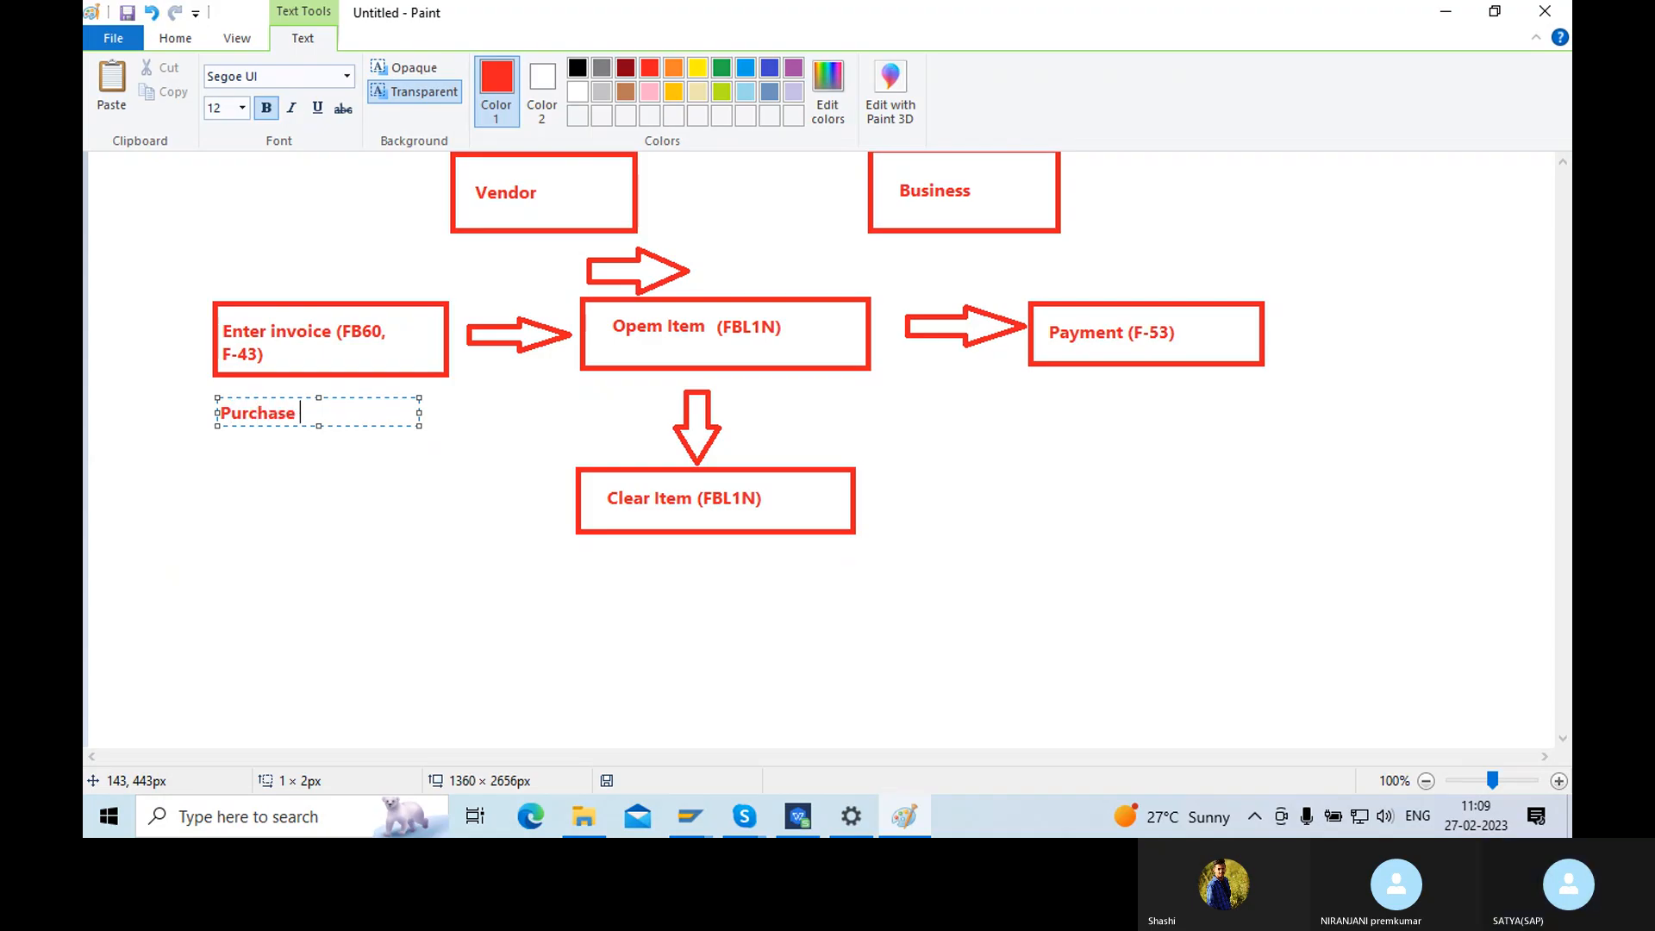
pyautogui.write('Ac')
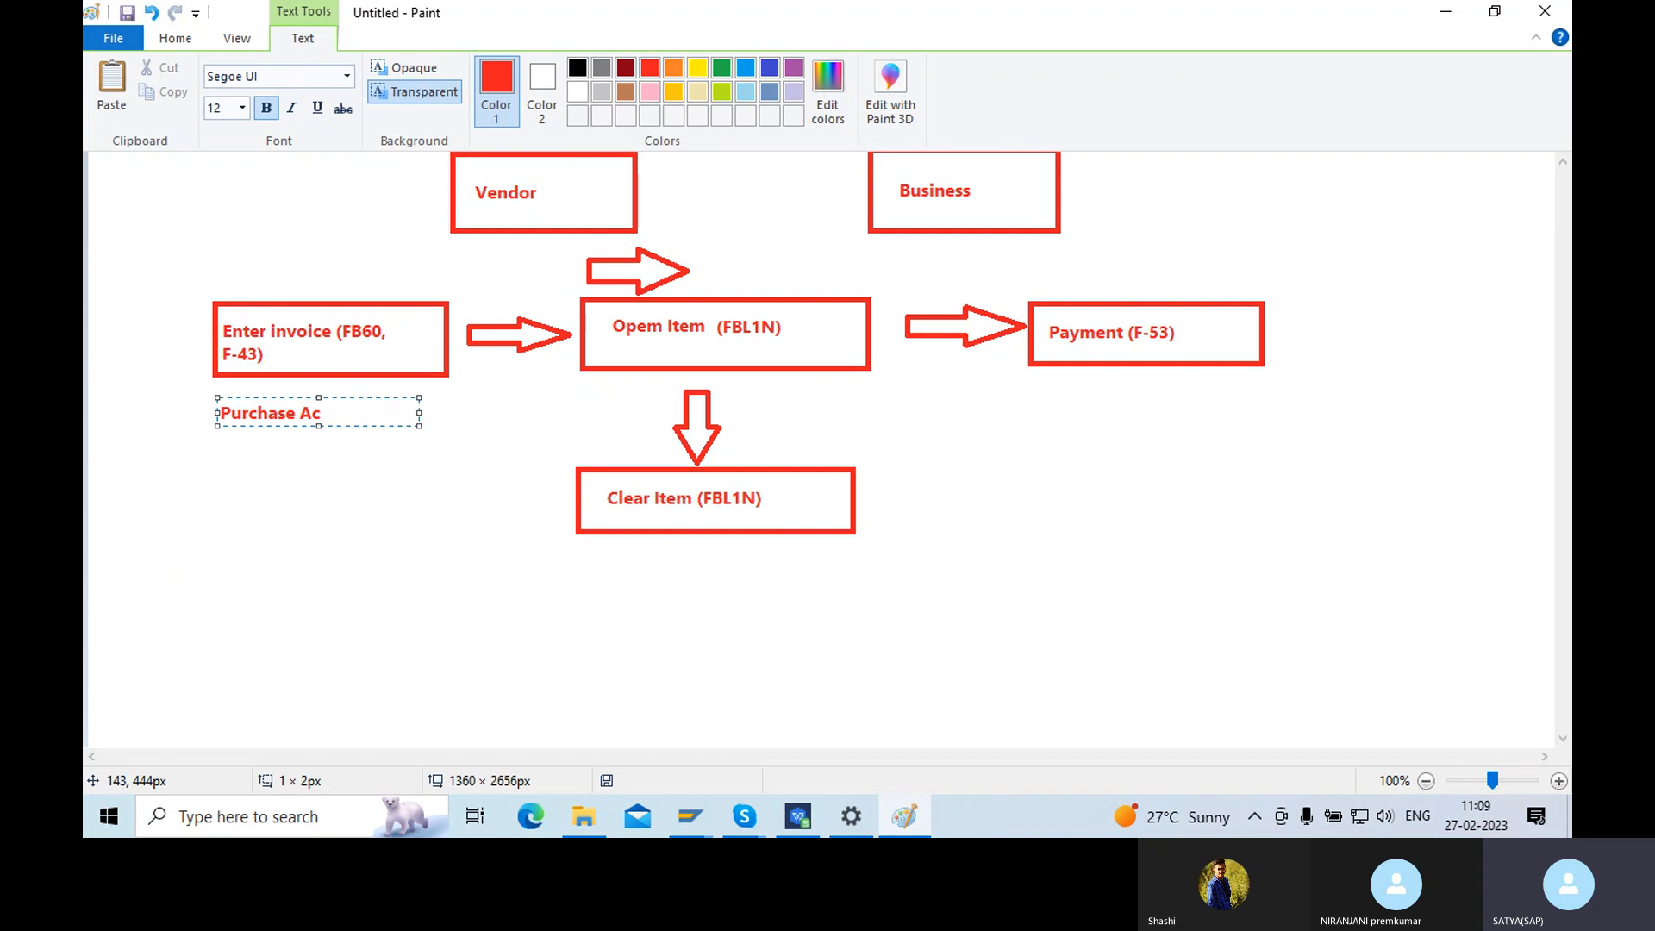
pyautogui.write(' DR')
pyautogui.press('Return')
pyautogui.press('Return')
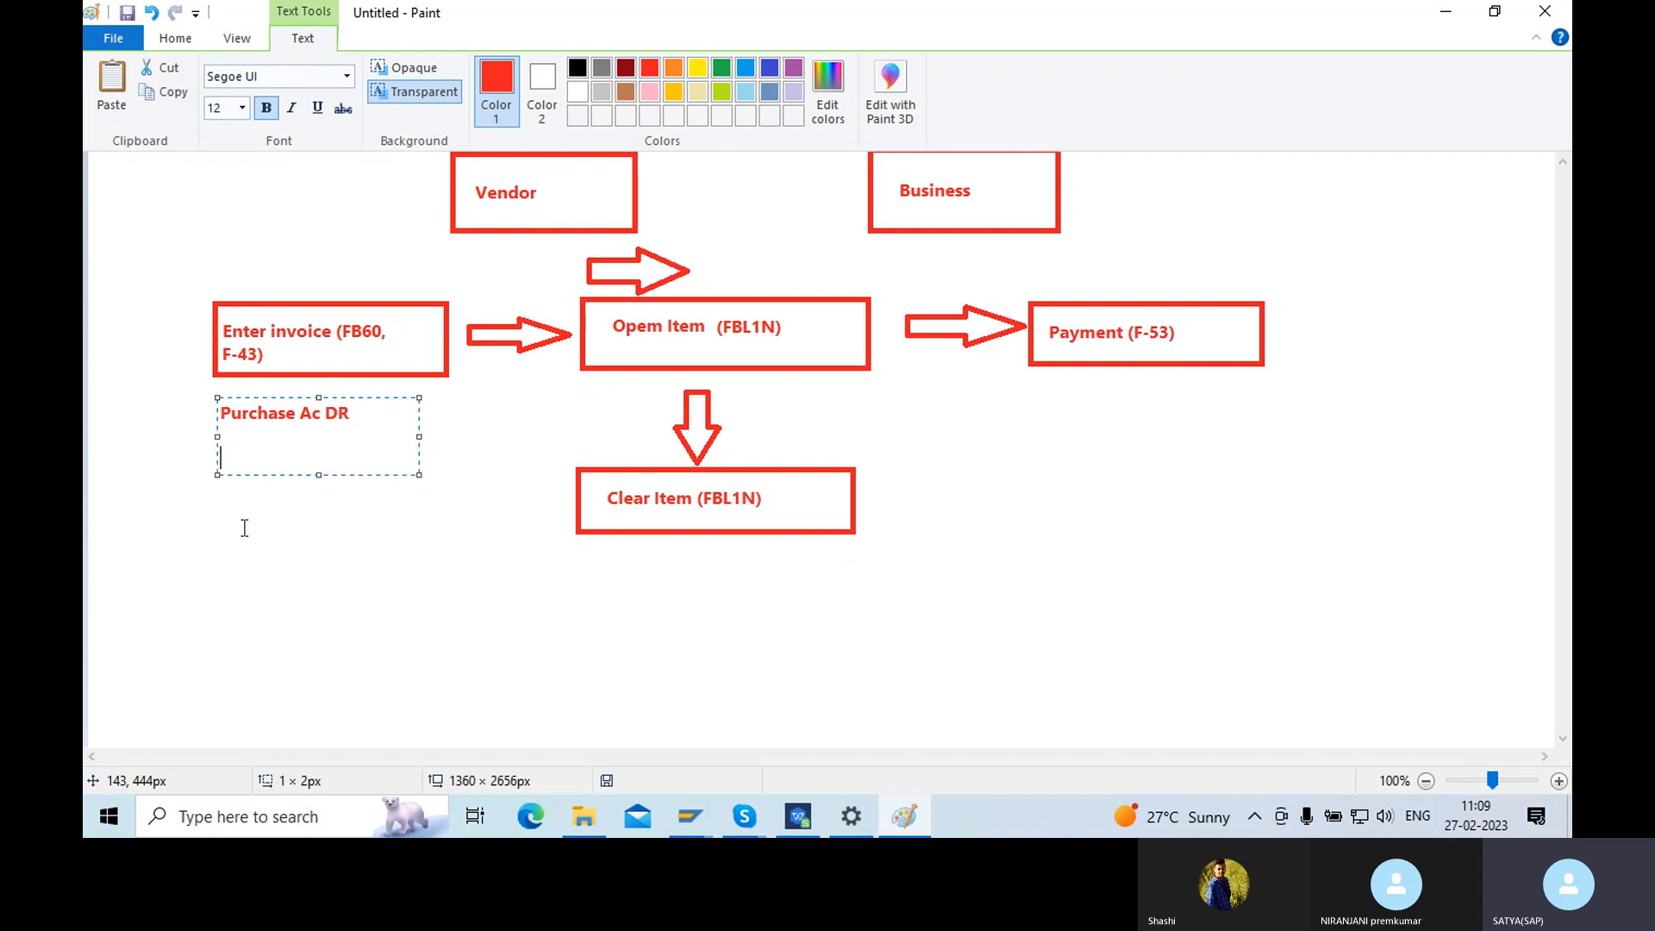
pyautogui.write('Ven')
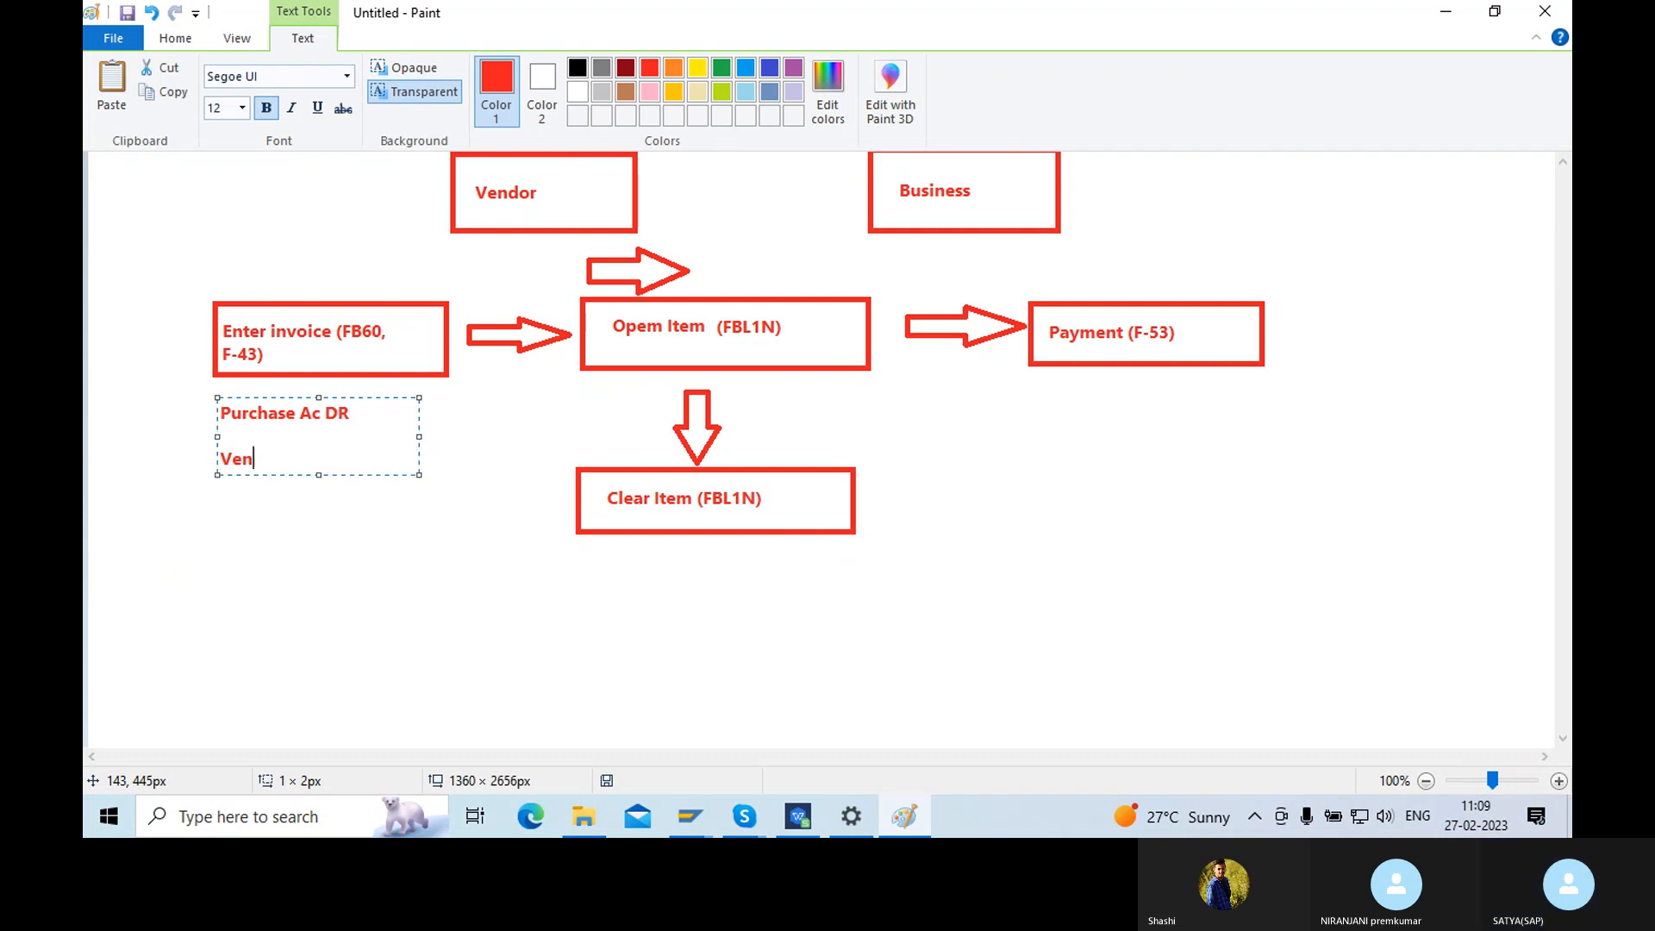
pyautogui.write('dor A')
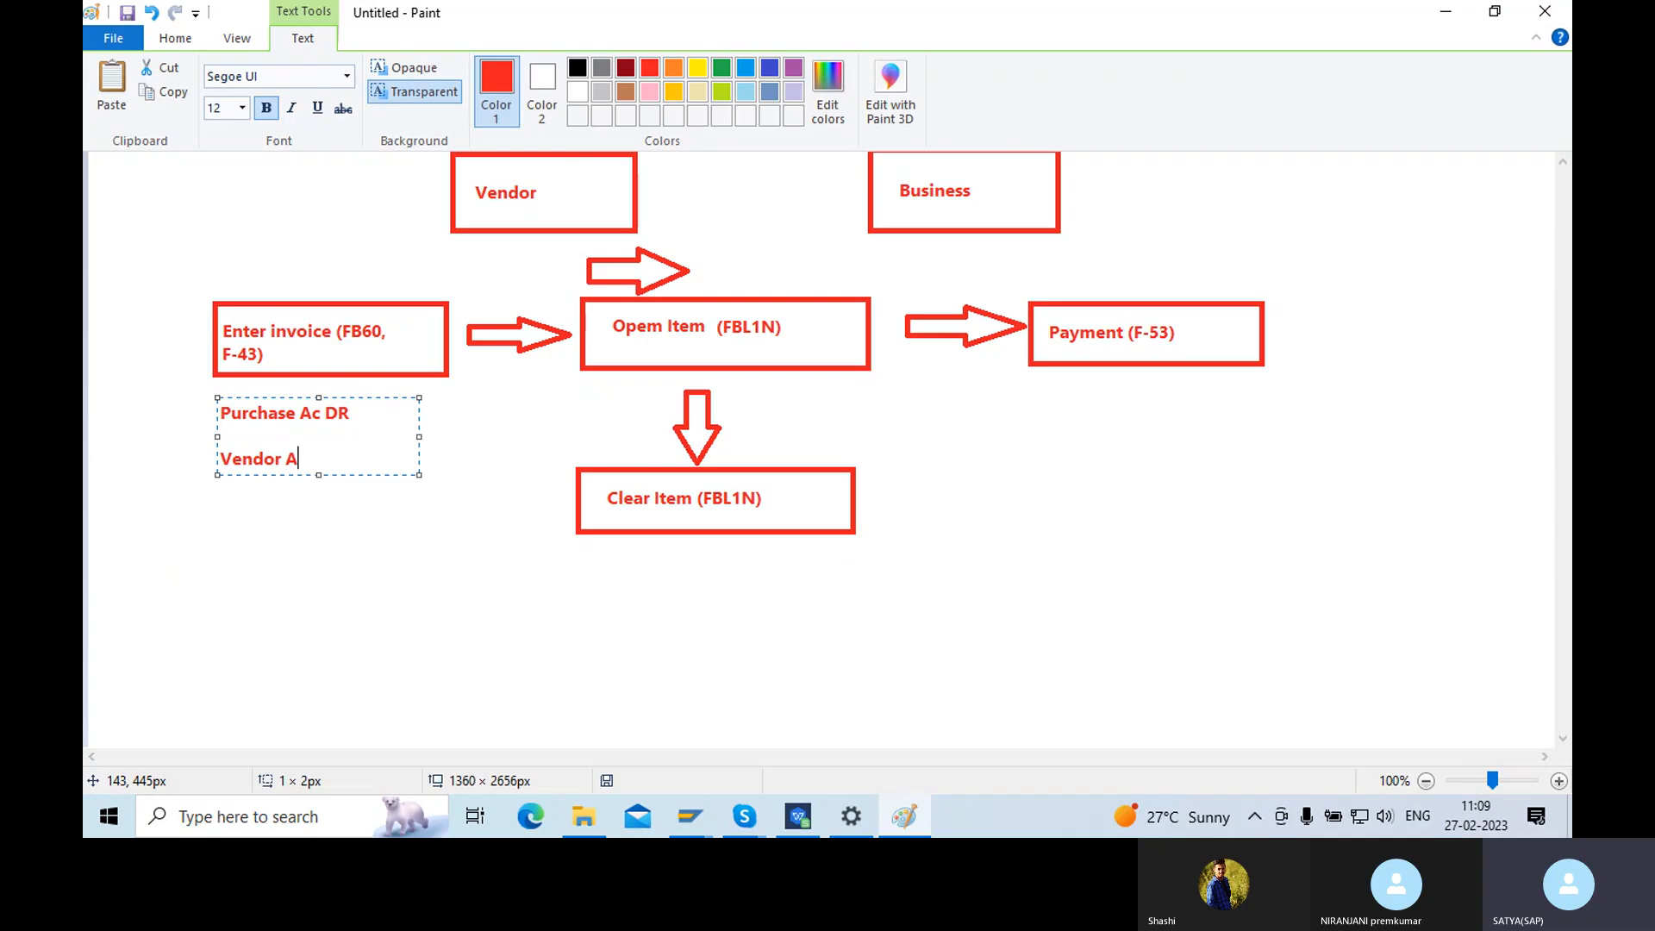
pyautogui.write('c ')
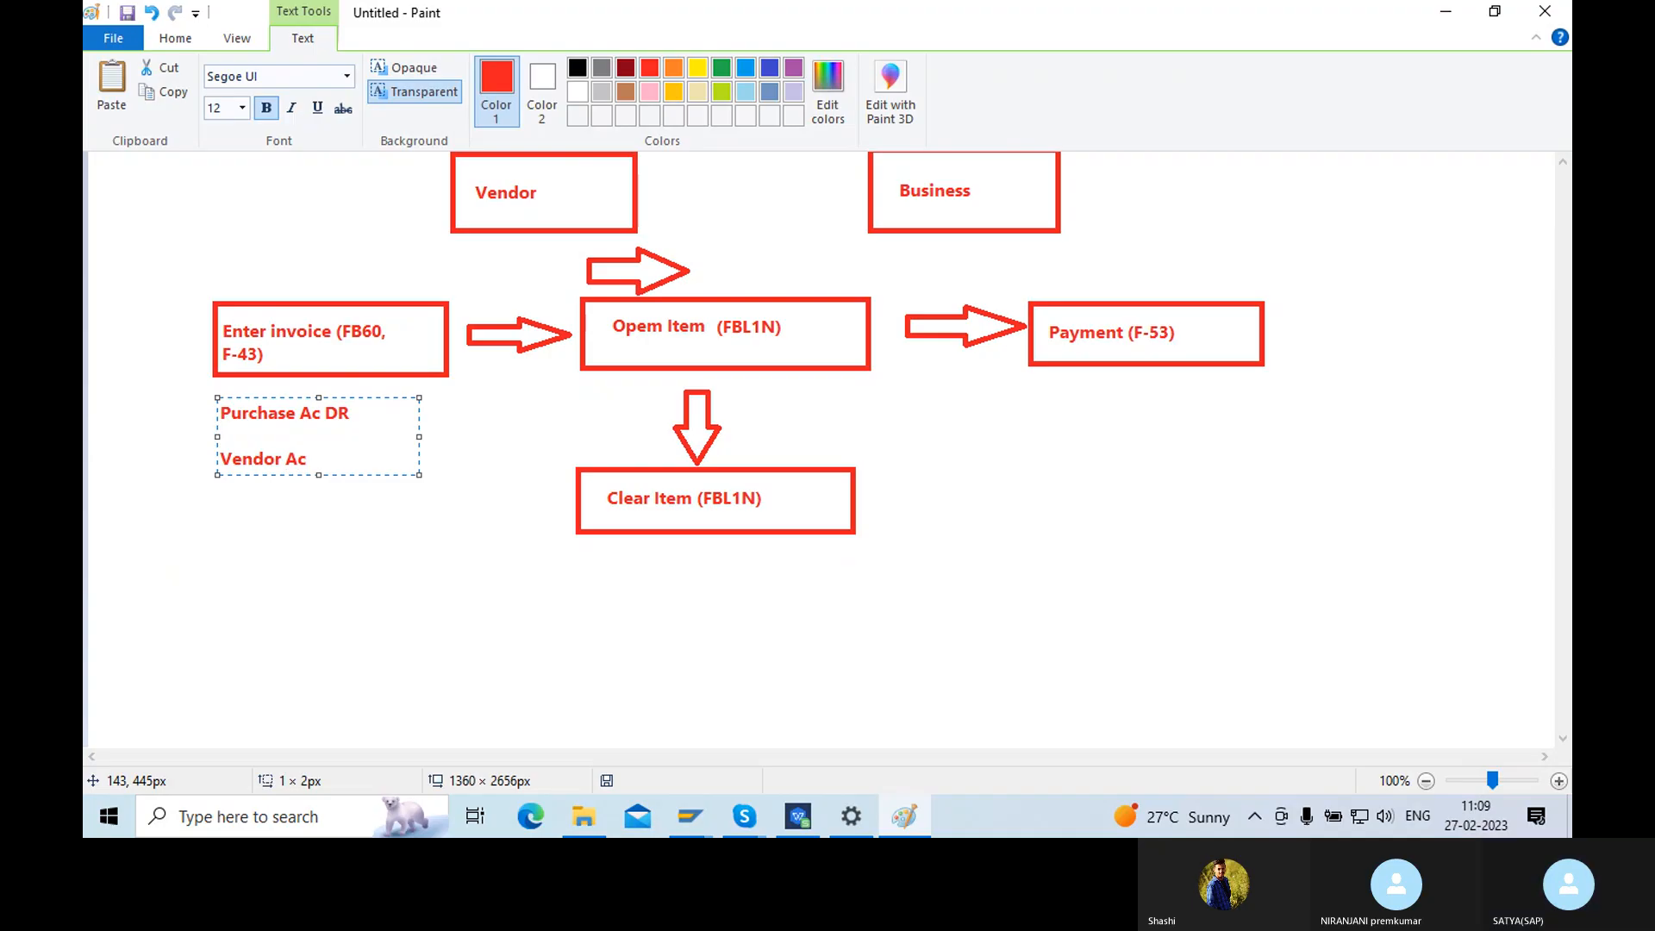
pyautogui.write('CR')
pyautogui.click(277, 570)
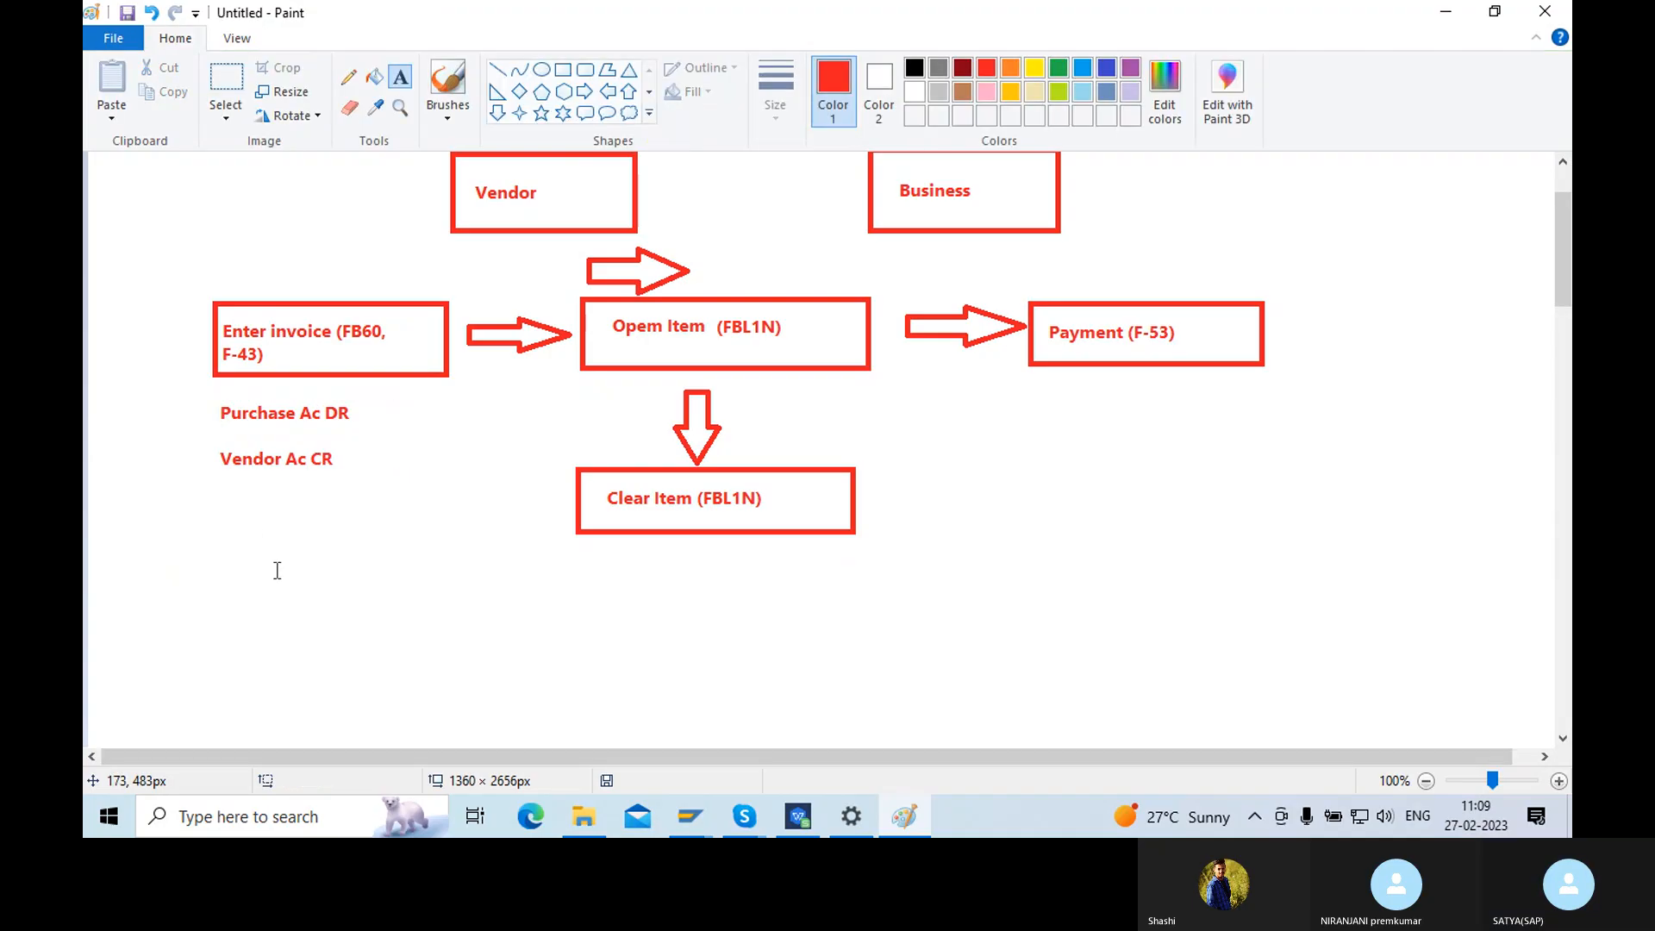
# - Draw a red rectangle about 119 × 56 px around the Purchase Ac DR and Vendor Ac CR text
pyautogui.click(563, 69)
pyautogui.moveTo(197, 392)
pyautogui.mouseDown()
pyautogui.moveTo(228, 431)
pyautogui.moveTo(389, 484)
pyautogui.mouseUp()
pyautogui.click(460, 446)
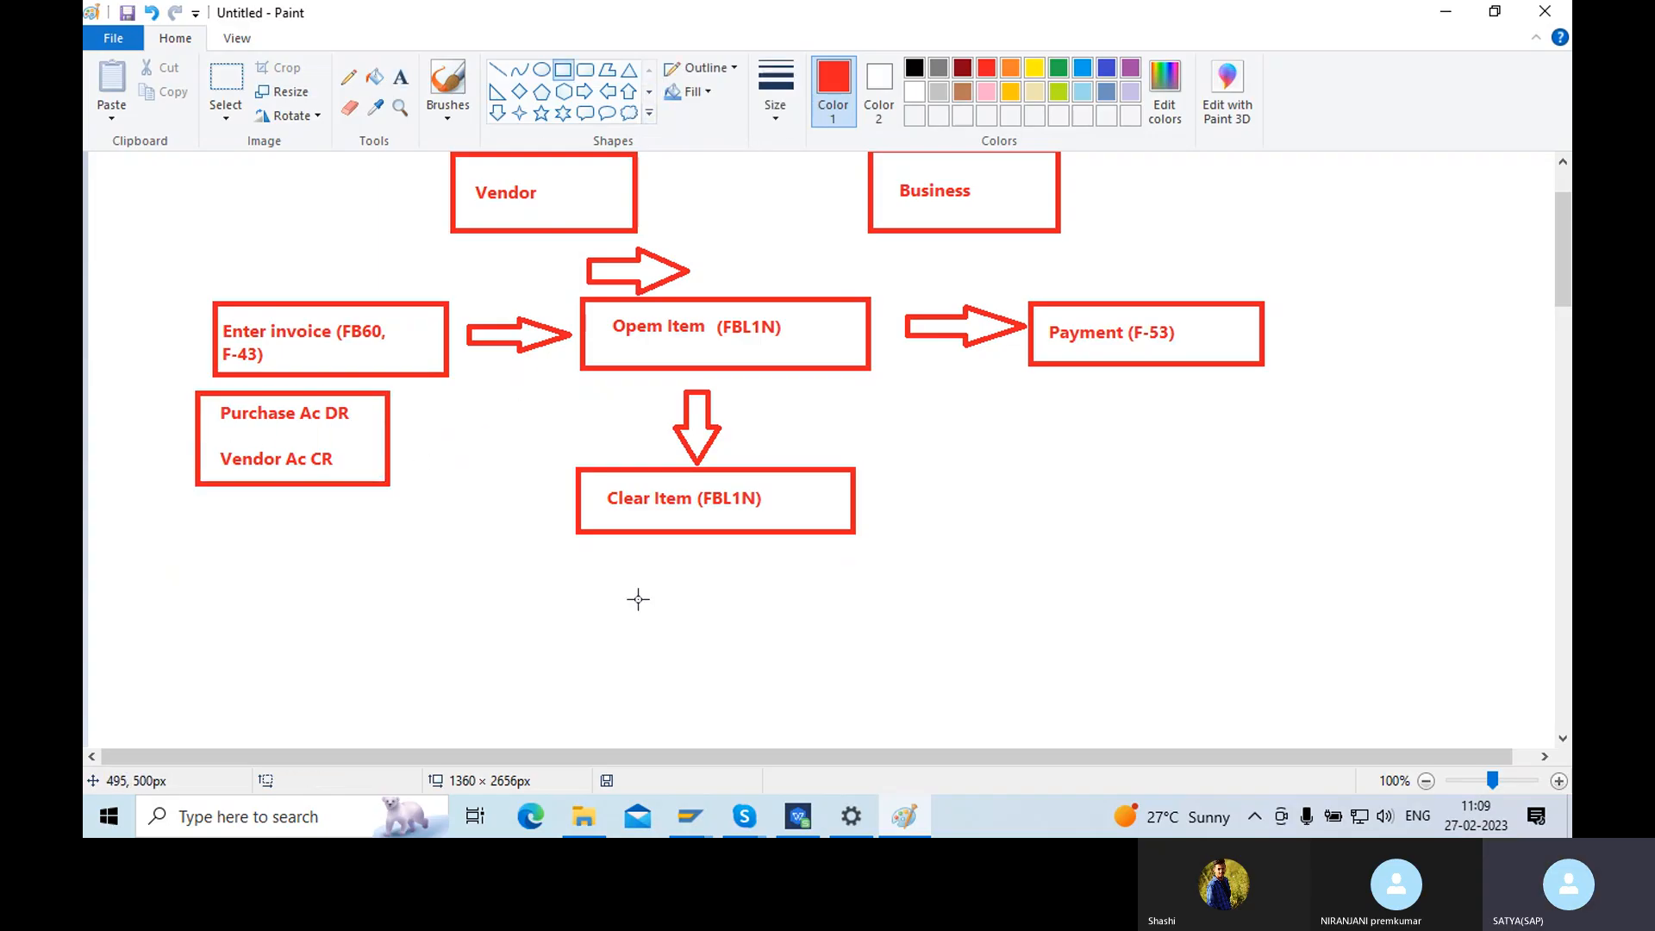
# - Switch to the SAP vendor invoice and try a first debit line with G/L account 402 (Purchase Ac) and amount *
pyautogui.click(689, 816)
pyautogui.click(726, 712)
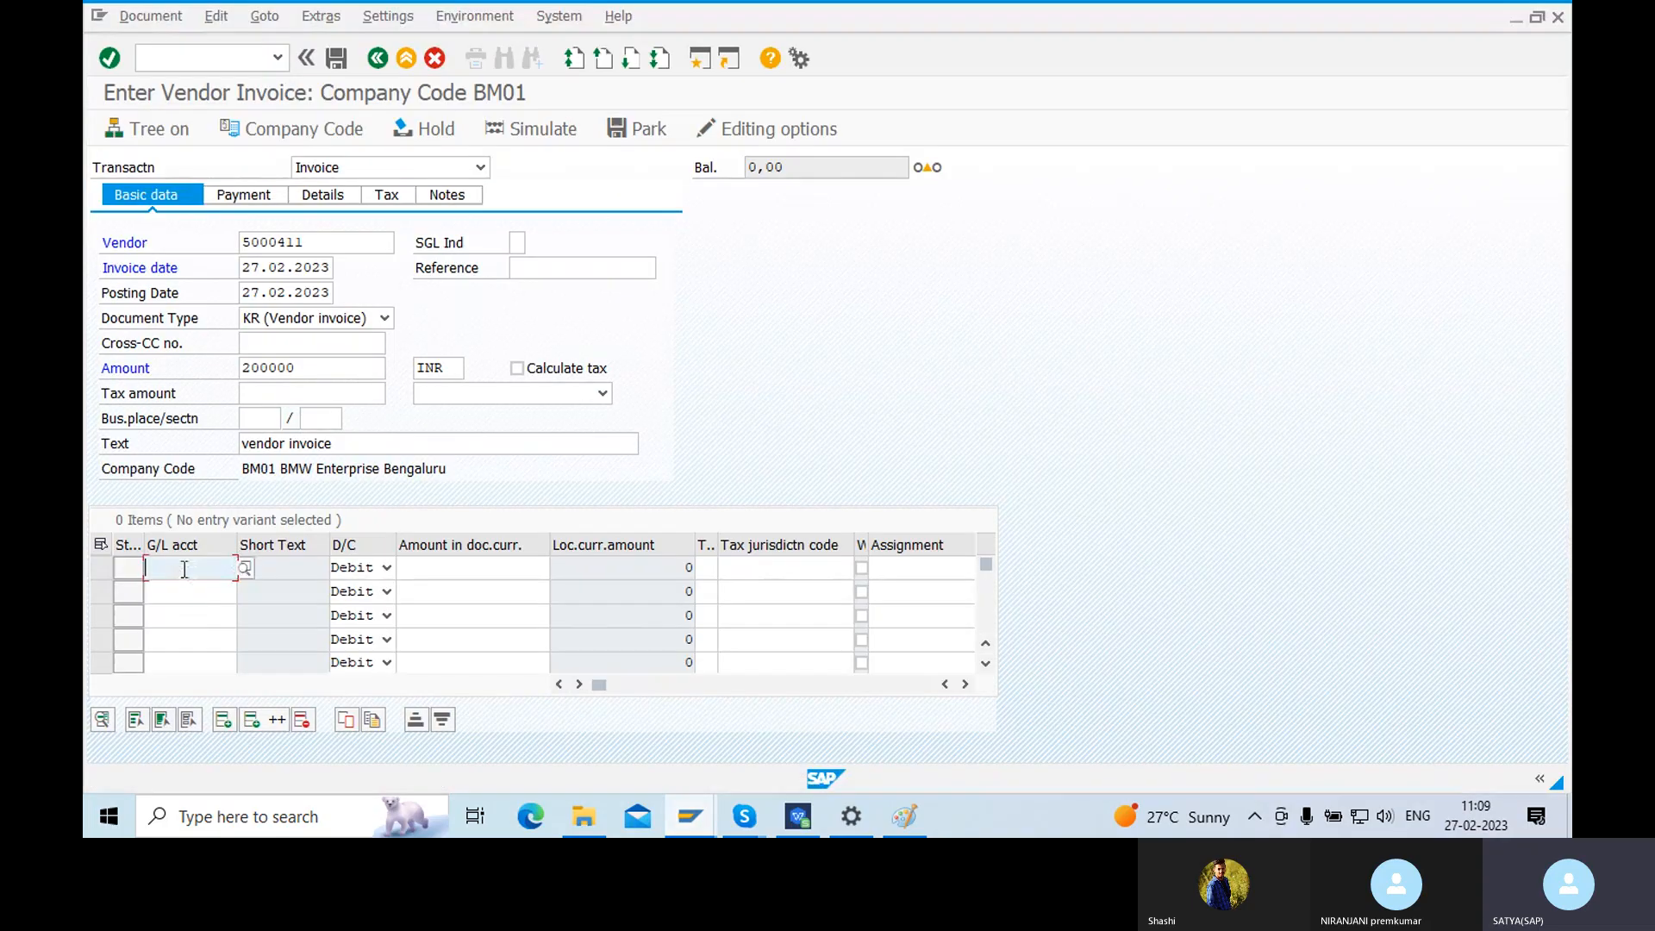
pyautogui.click(247, 571)
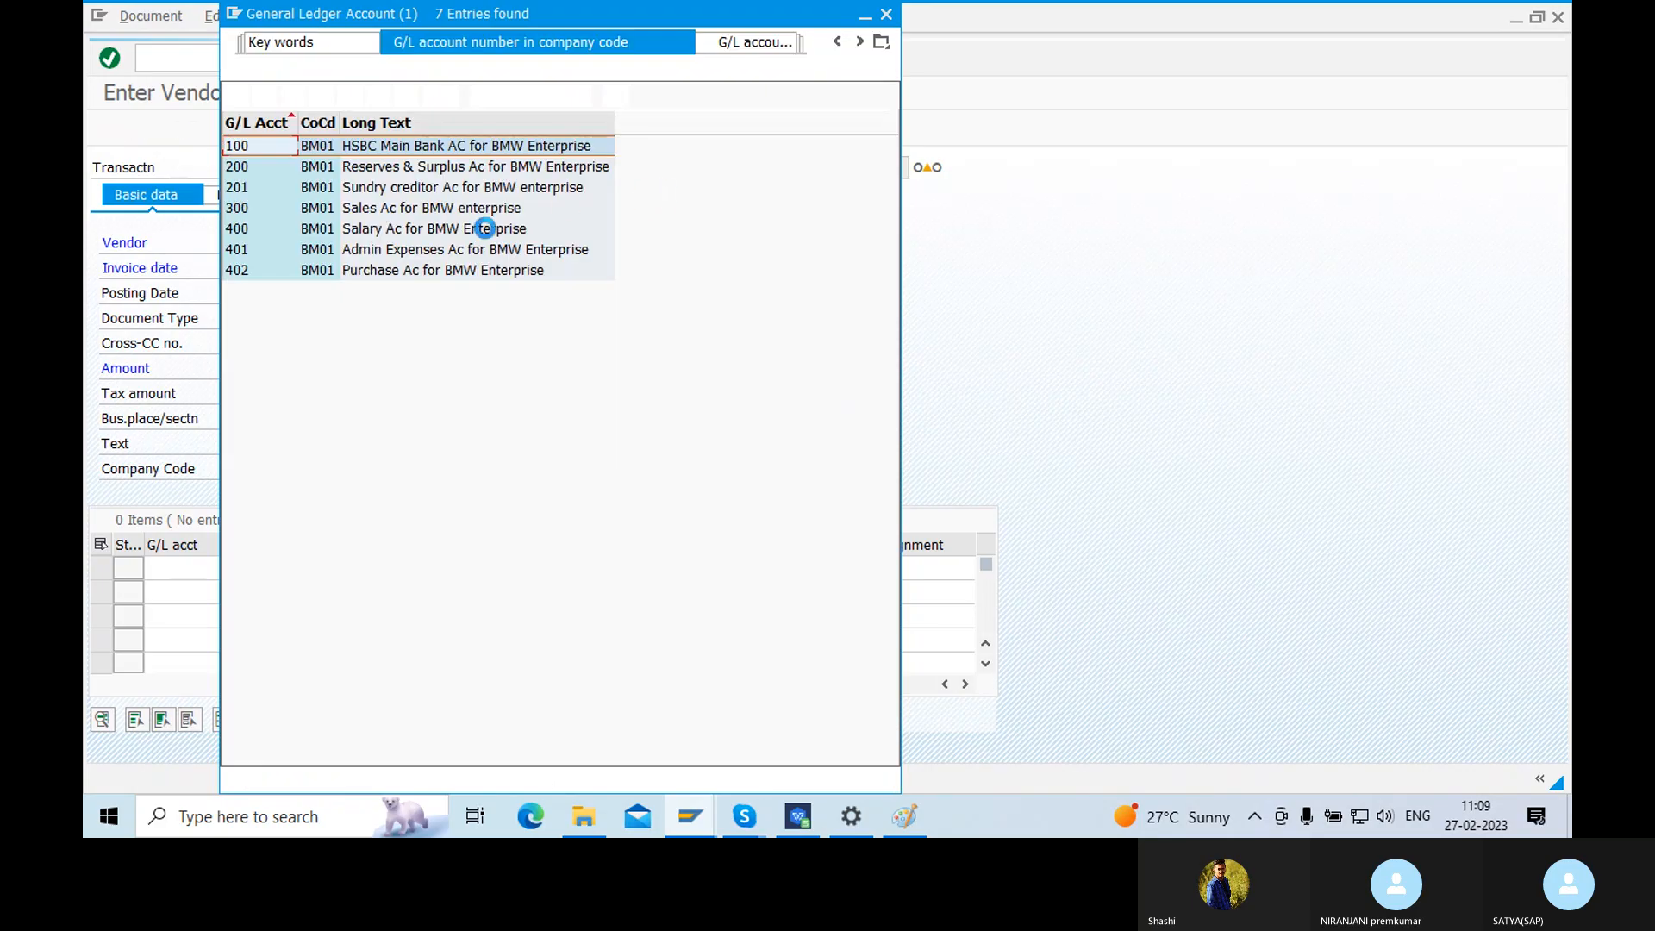
pyautogui.doubleClick(390, 268)
pyautogui.click(502, 569)
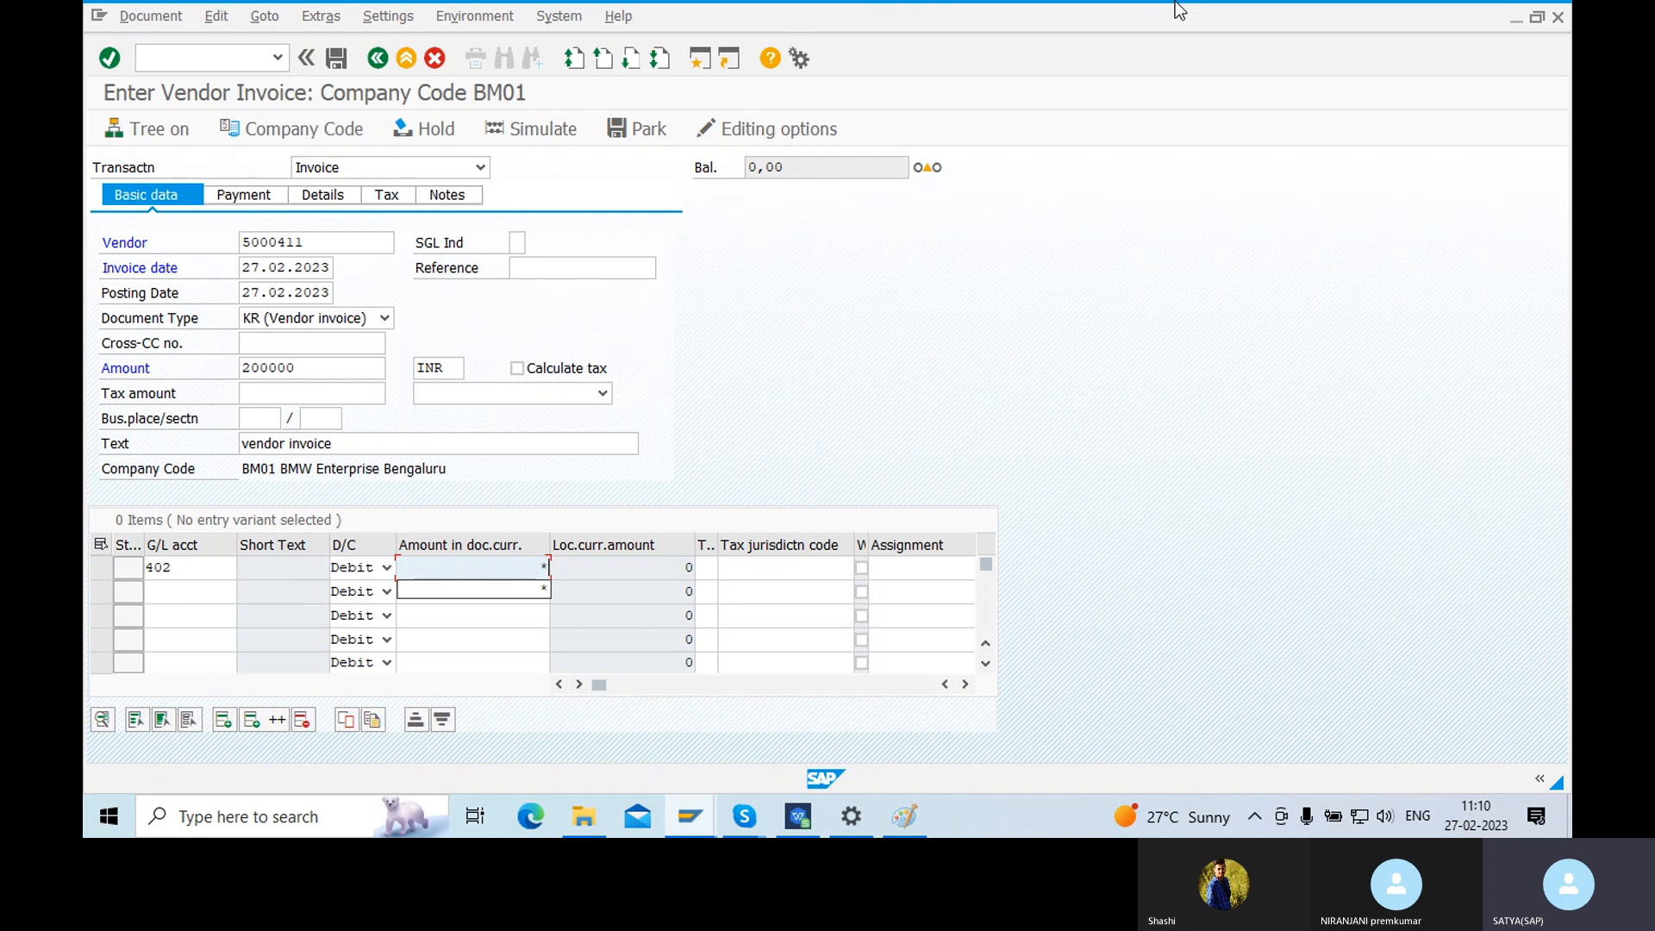
pyautogui.write('*')
pyautogui.press('Return')
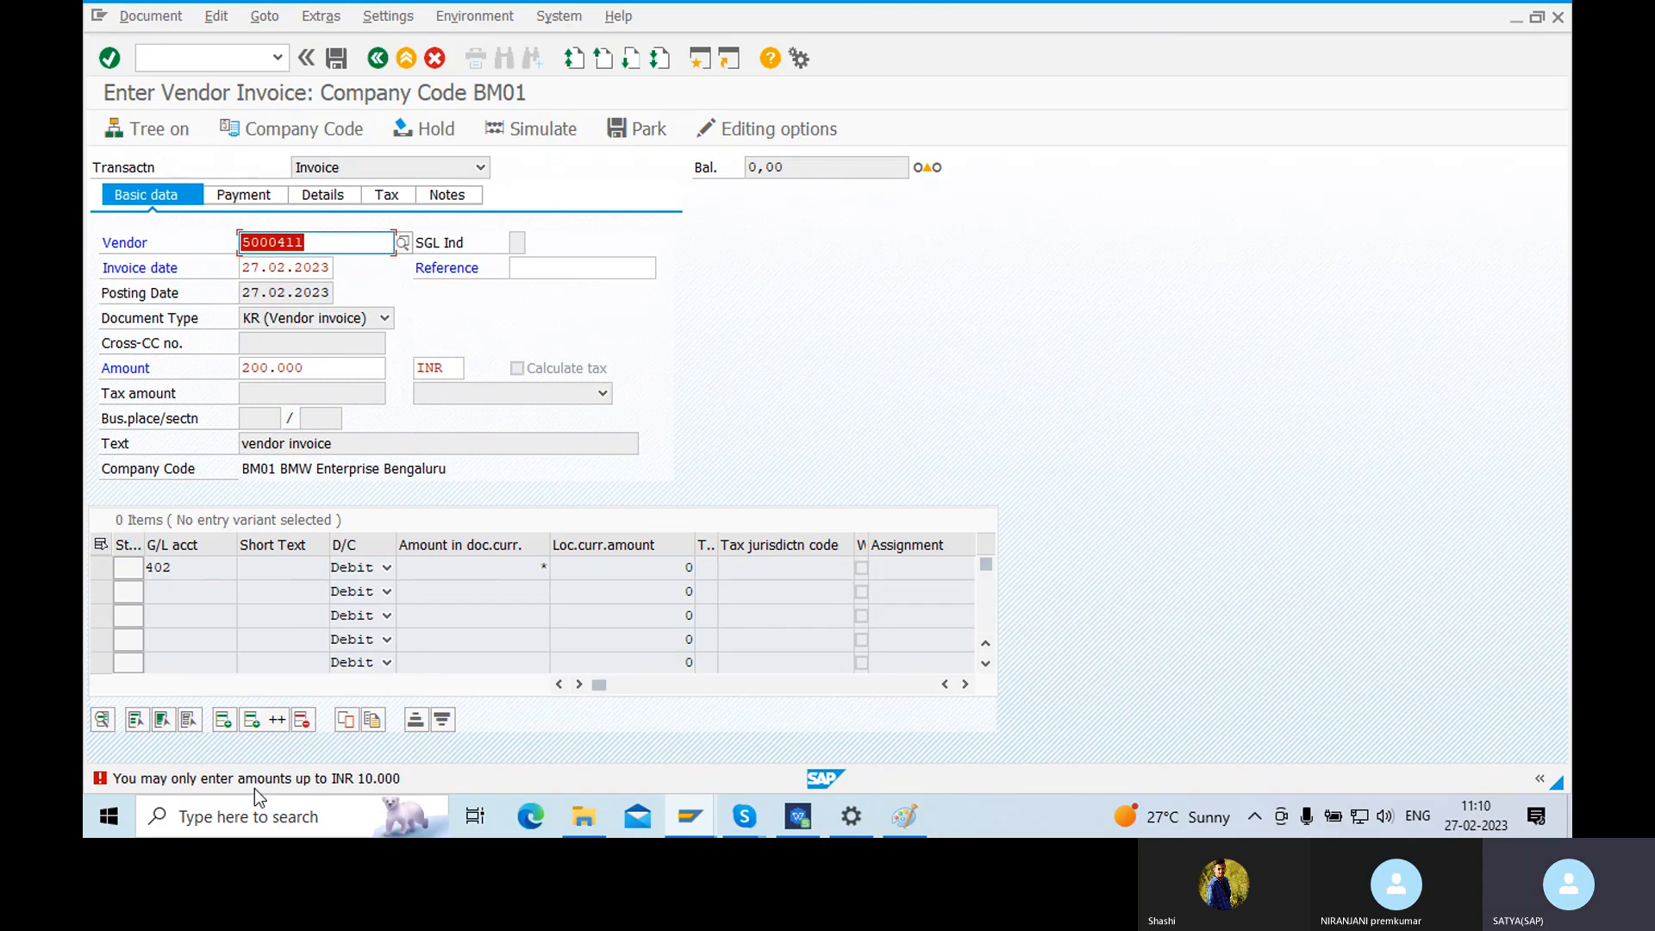
# - Examine the detailed explanation of the amount restriction error, highlighting its limit and the entered invoice amount
pyautogui.click(1489, 181)
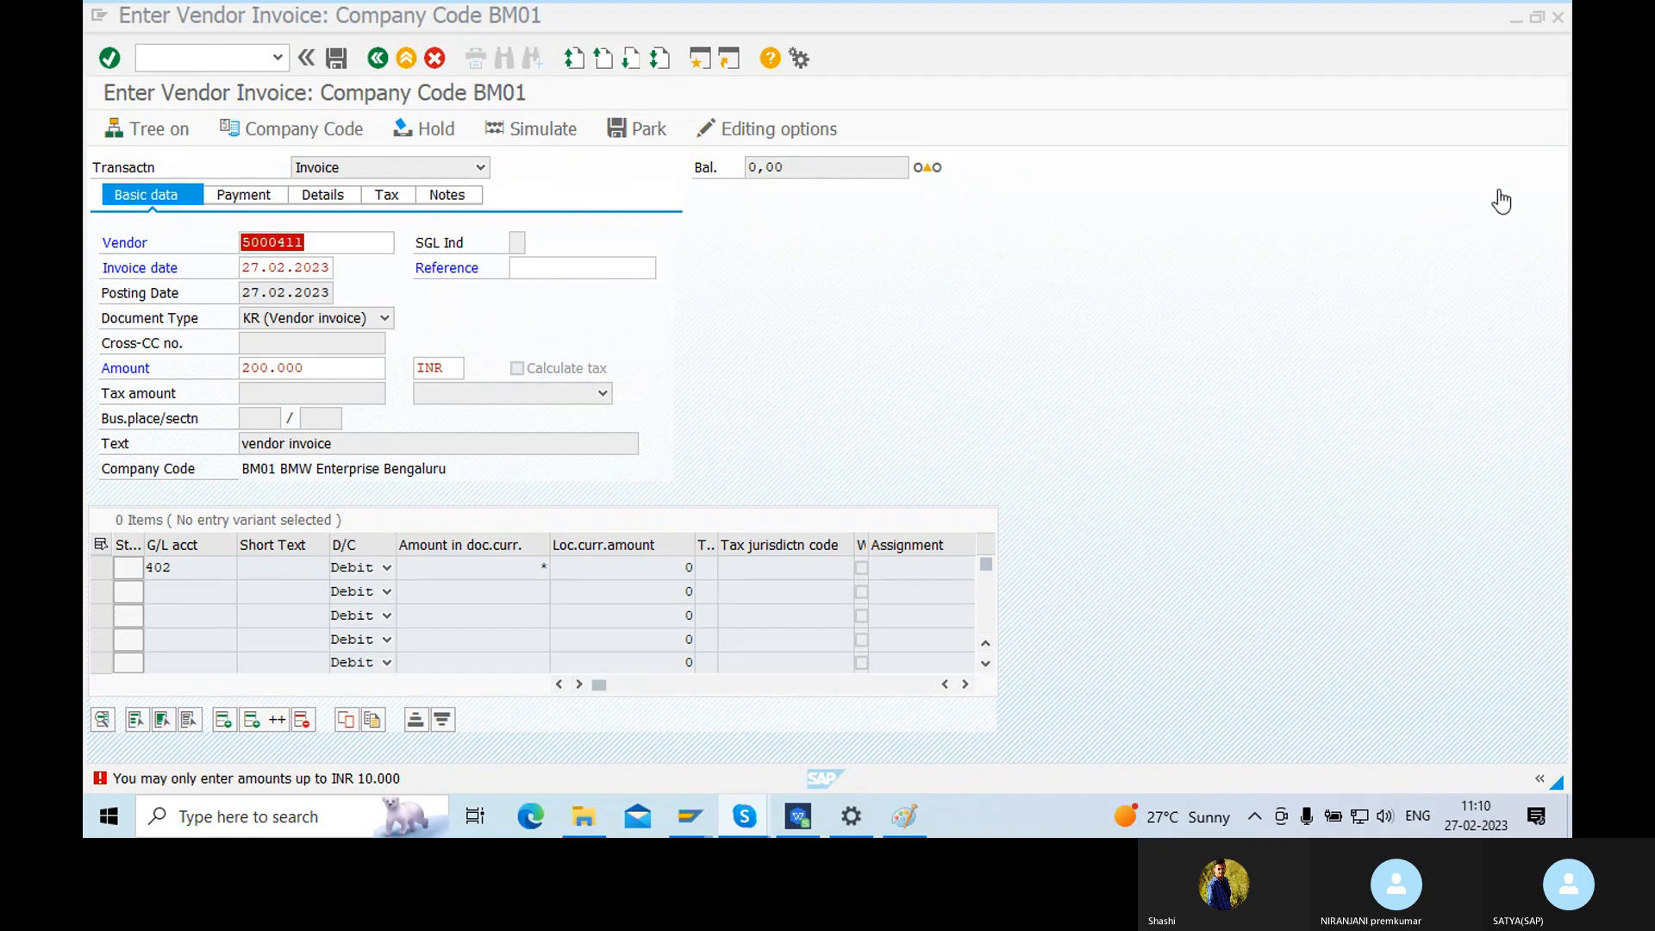
pyautogui.doubleClick(259, 780)
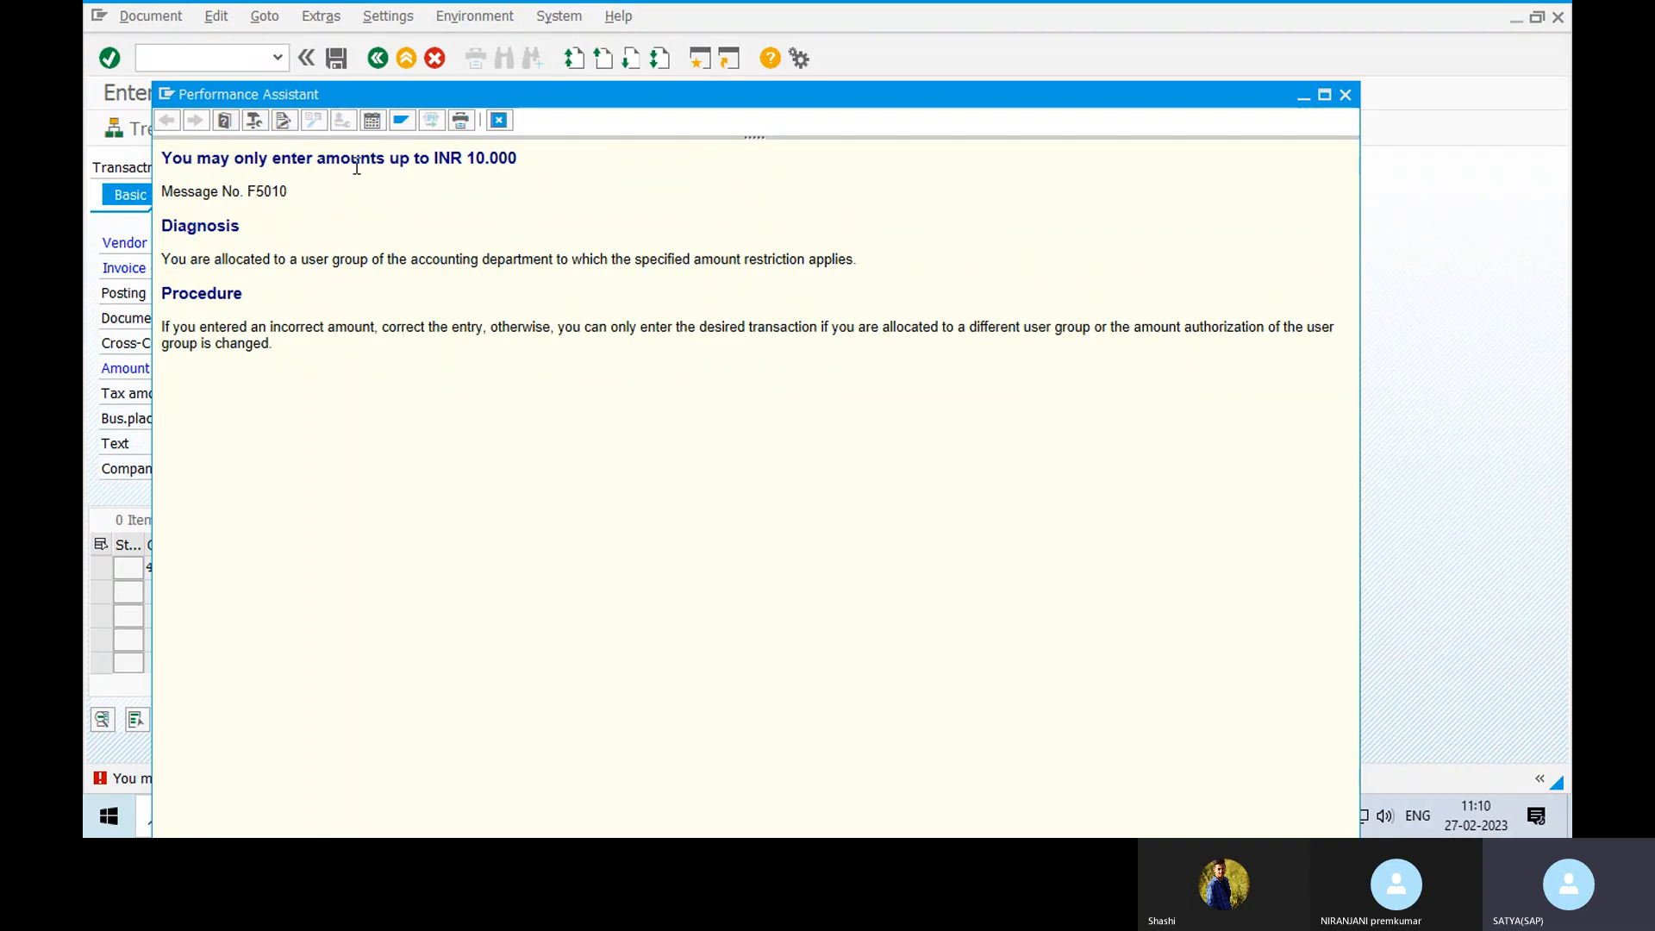
pyautogui.moveTo(430, 157); pyautogui.dragTo(515, 158)
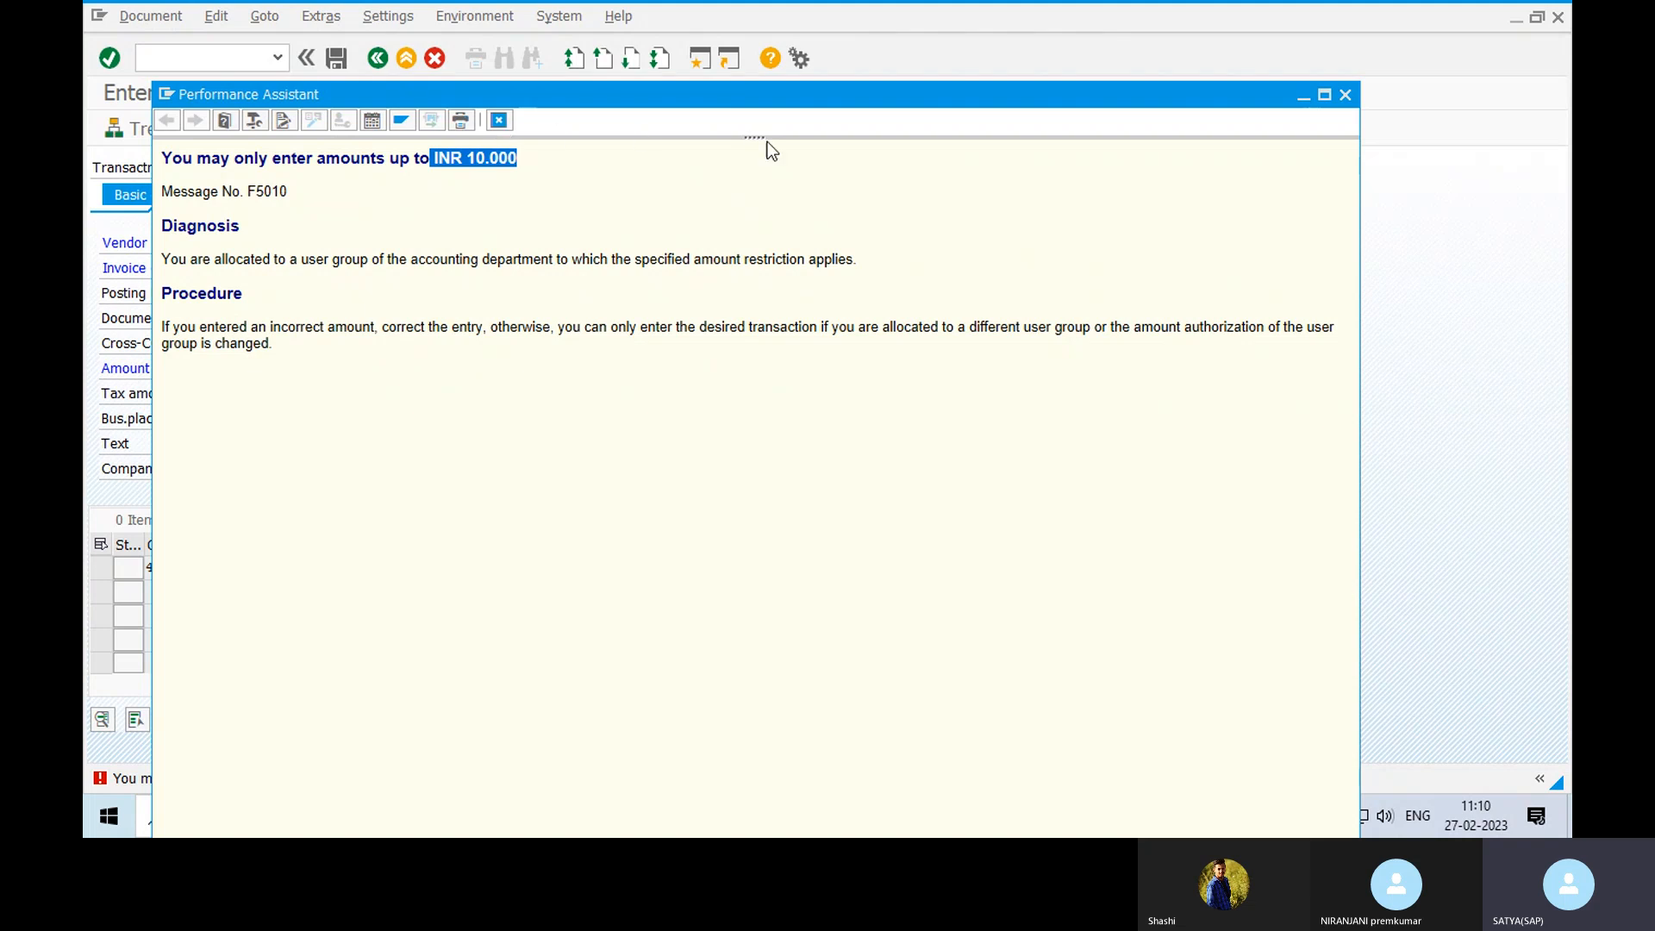
pyautogui.click(1344, 94)
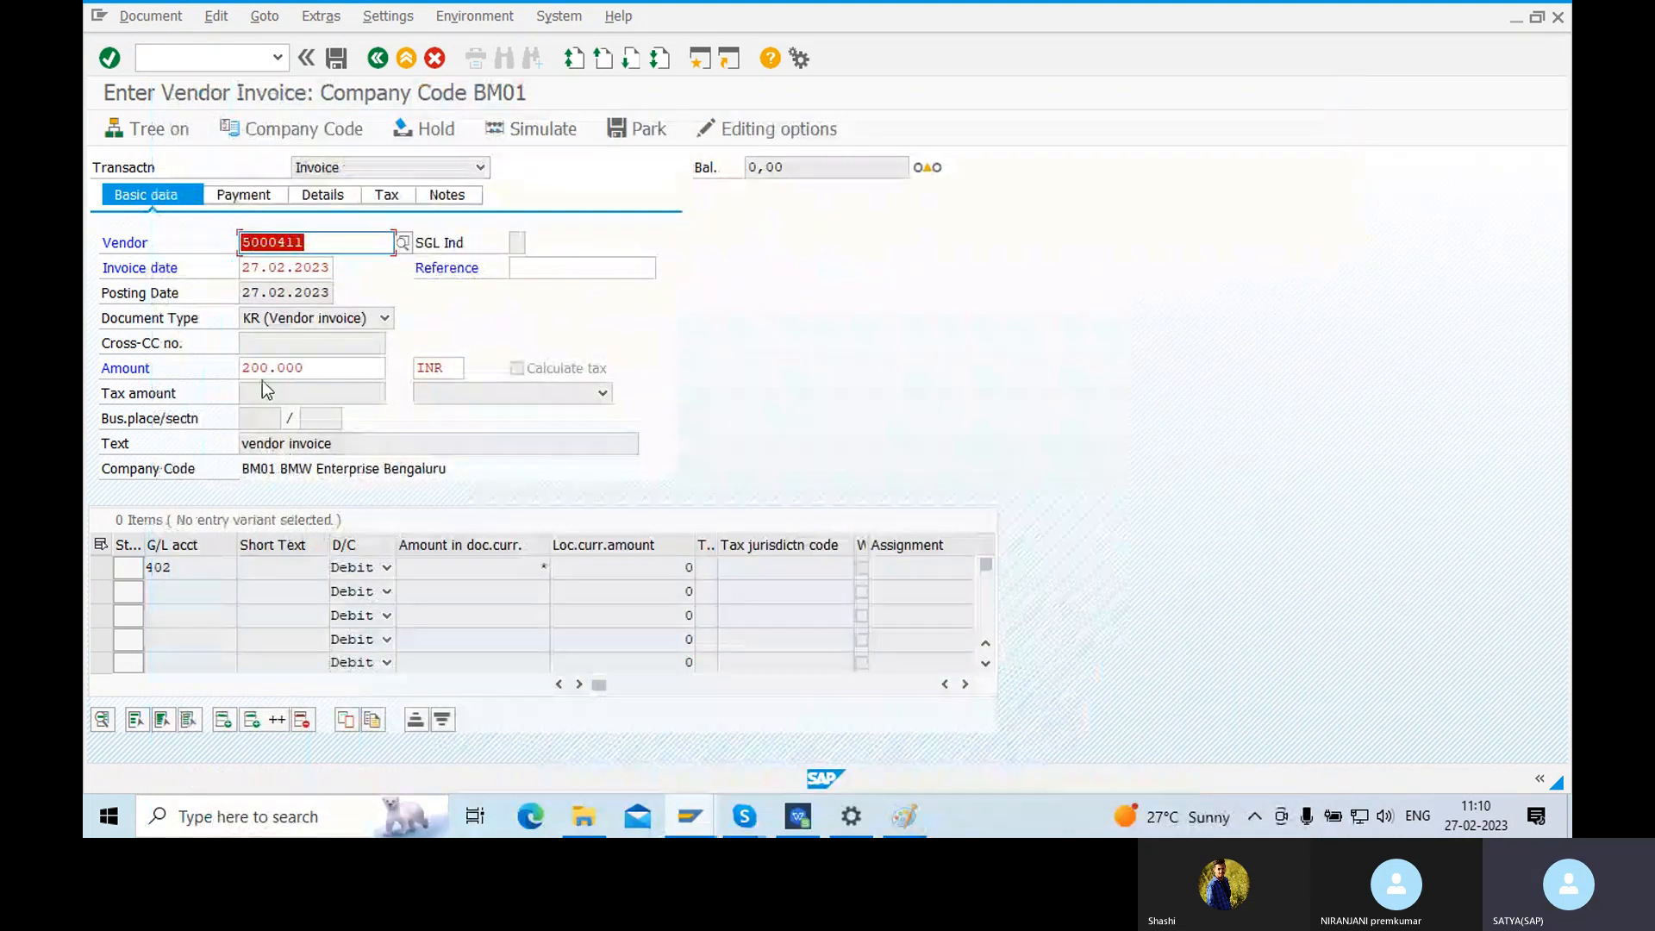
pyautogui.doubleClick(305, 369)
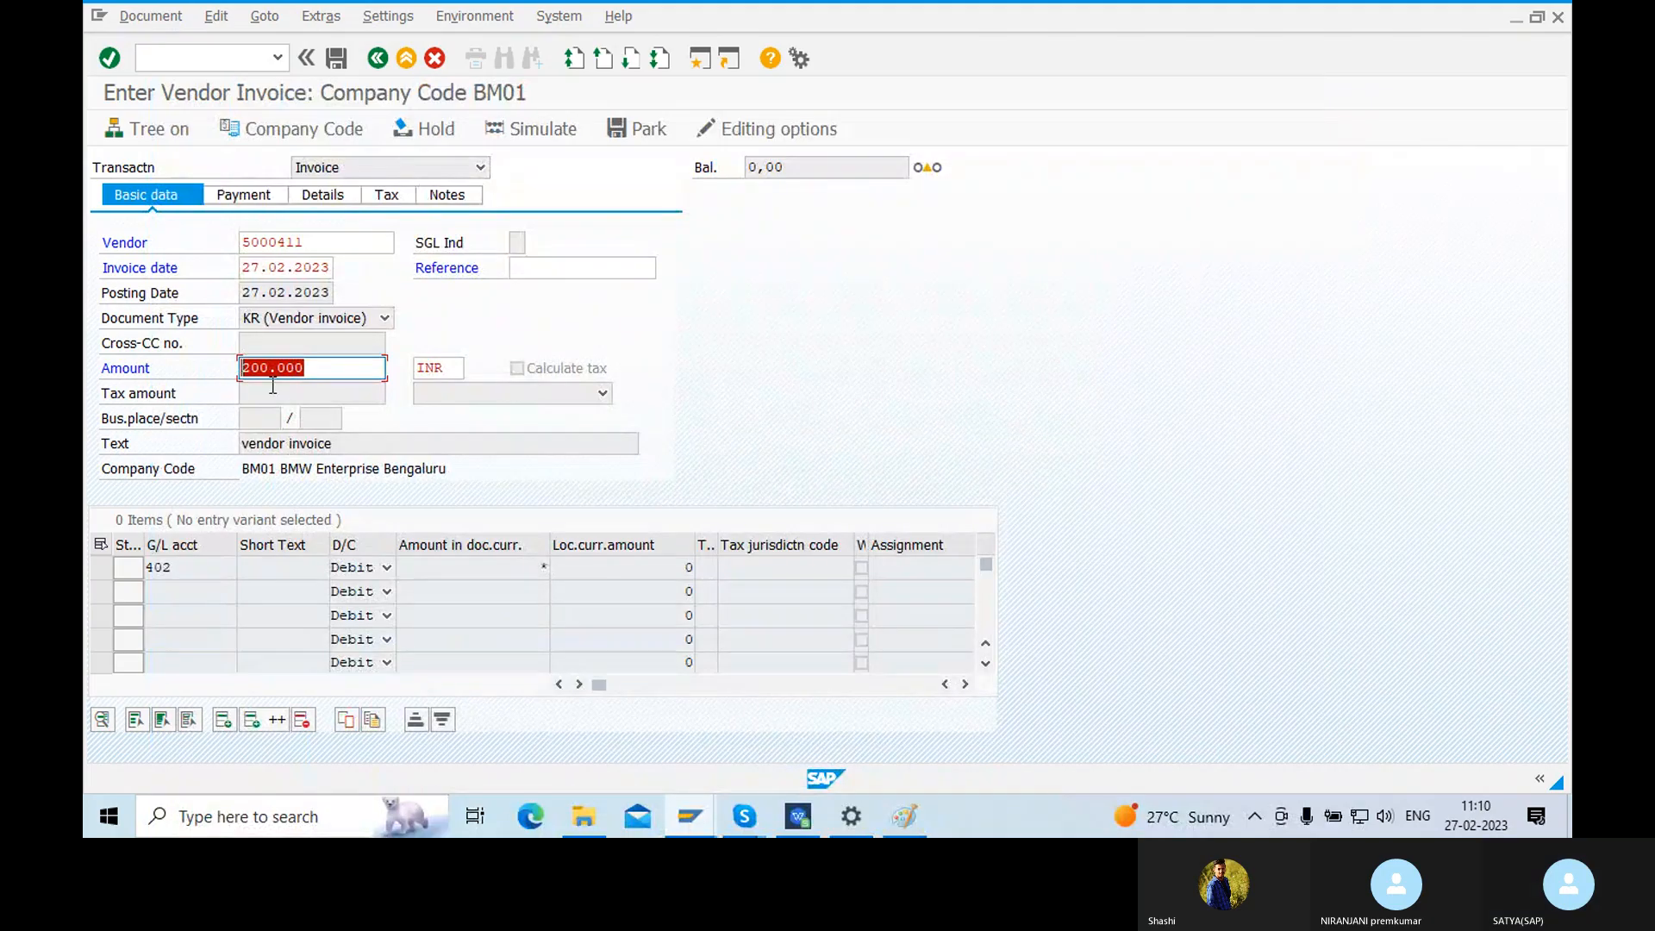
pyautogui.click(304, 370)
pyautogui.doubleClick(304, 371)
pyautogui.moveTo(308, 374); pyautogui.dragTo(224, 380)
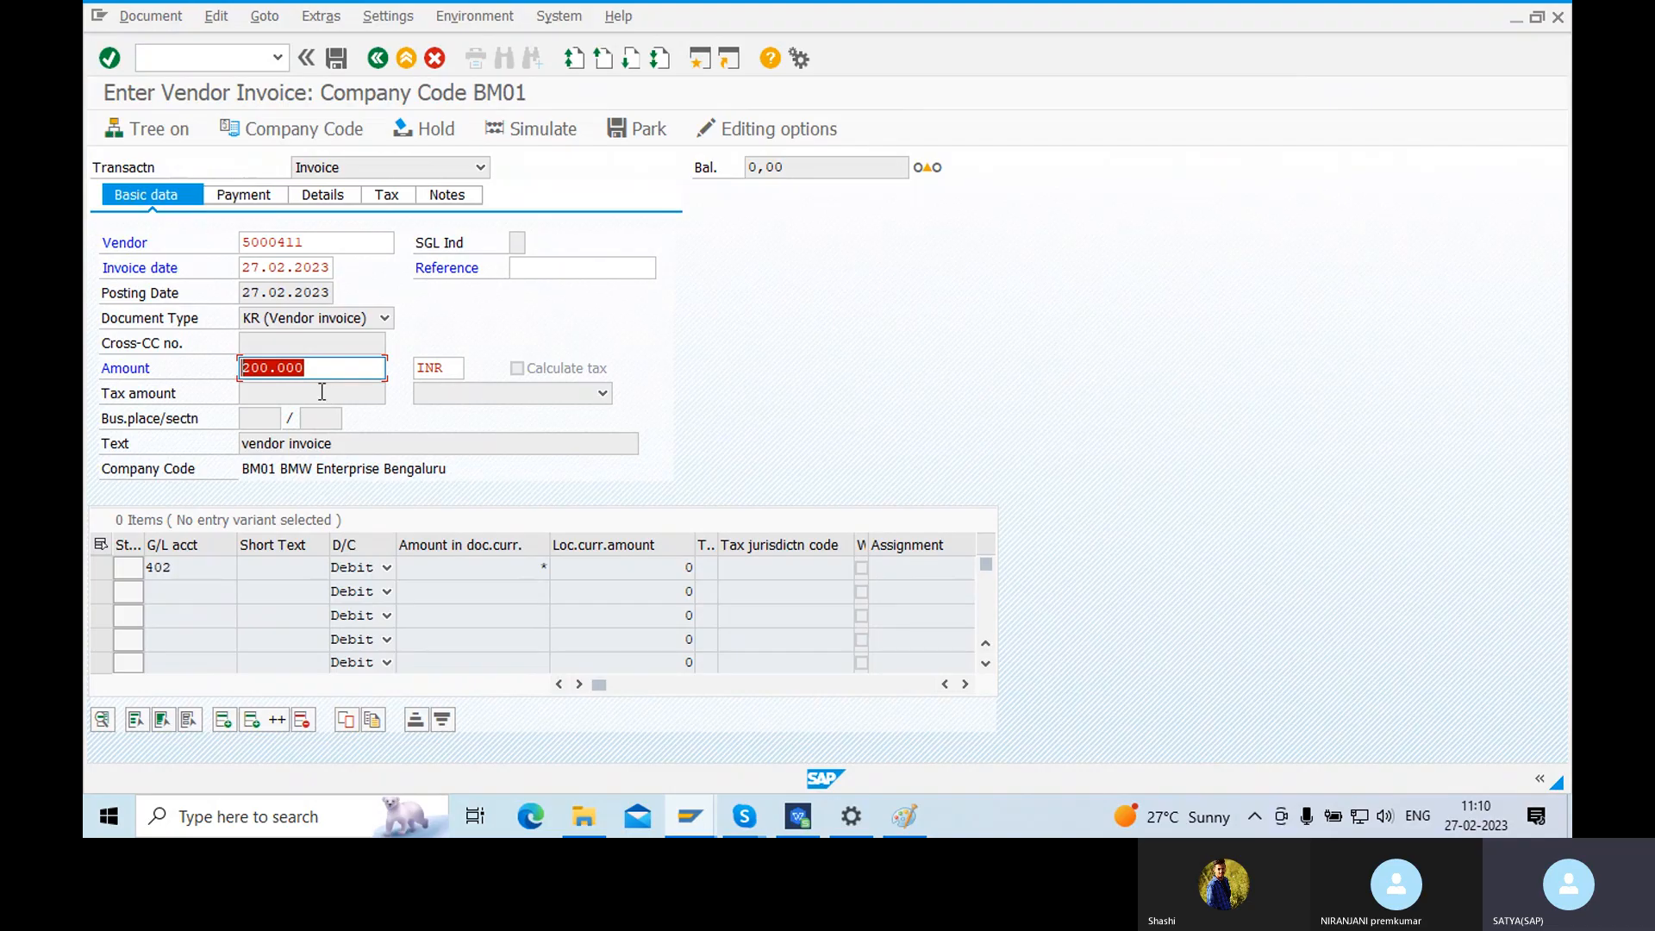
pyautogui.click(1480, 179)
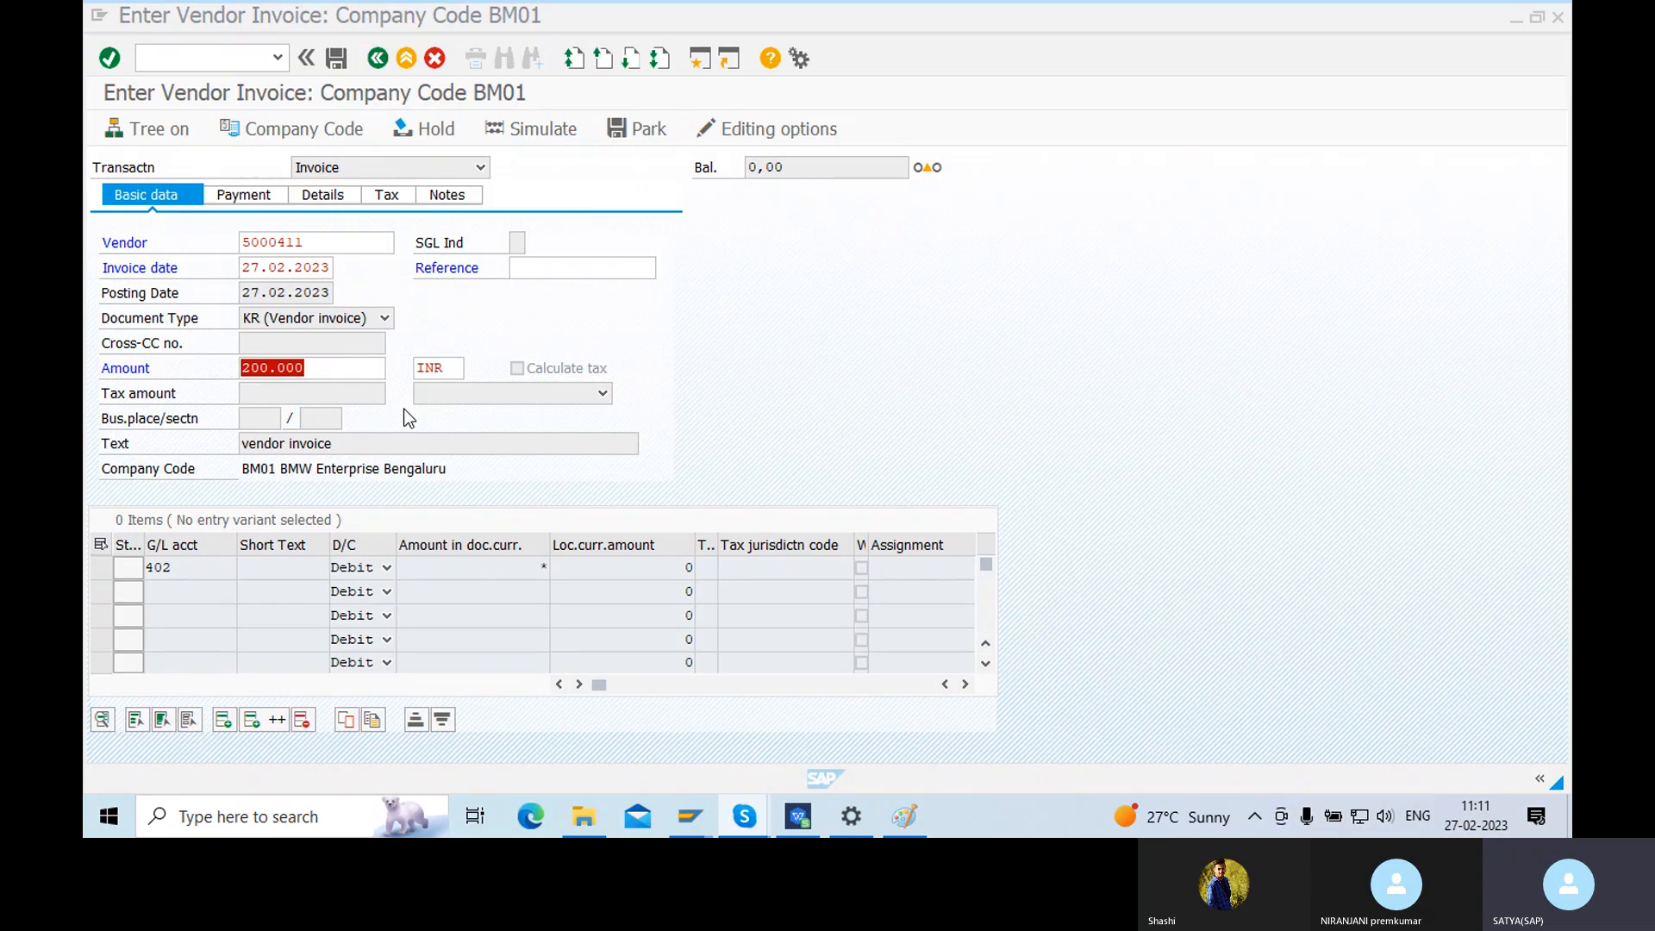
# - Open a new SAP session and run transaction OBA4 for the FI tolerance groups for users
pyautogui.click(699, 61)
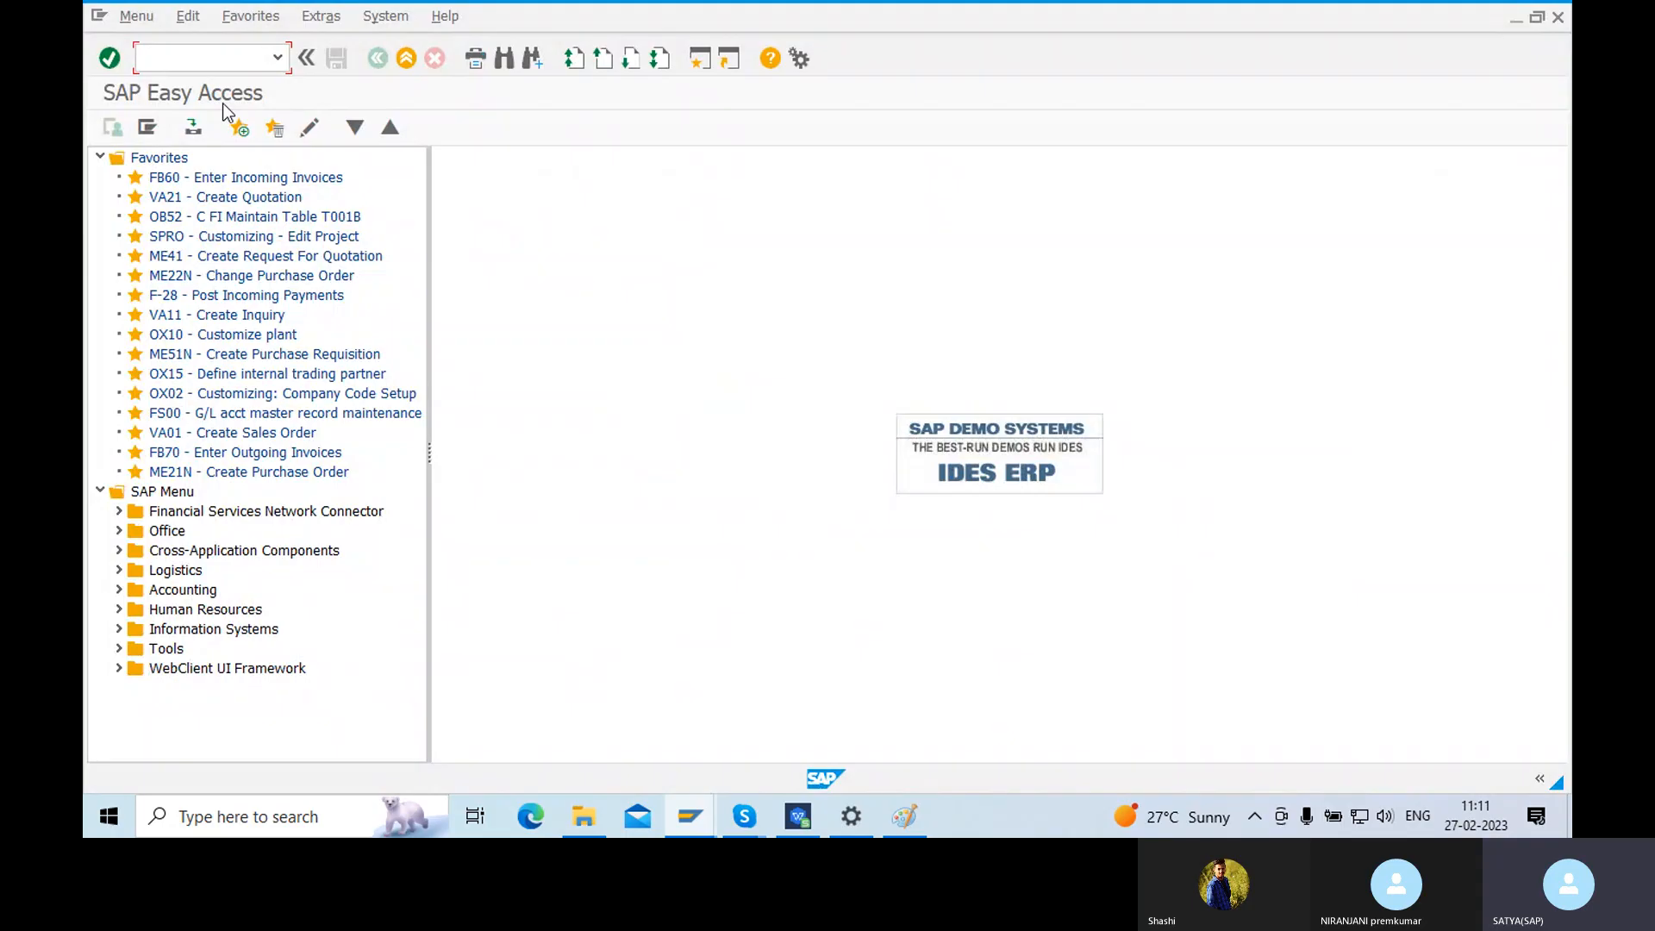
pyautogui.write('OBA4')
pyautogui.press('Return')
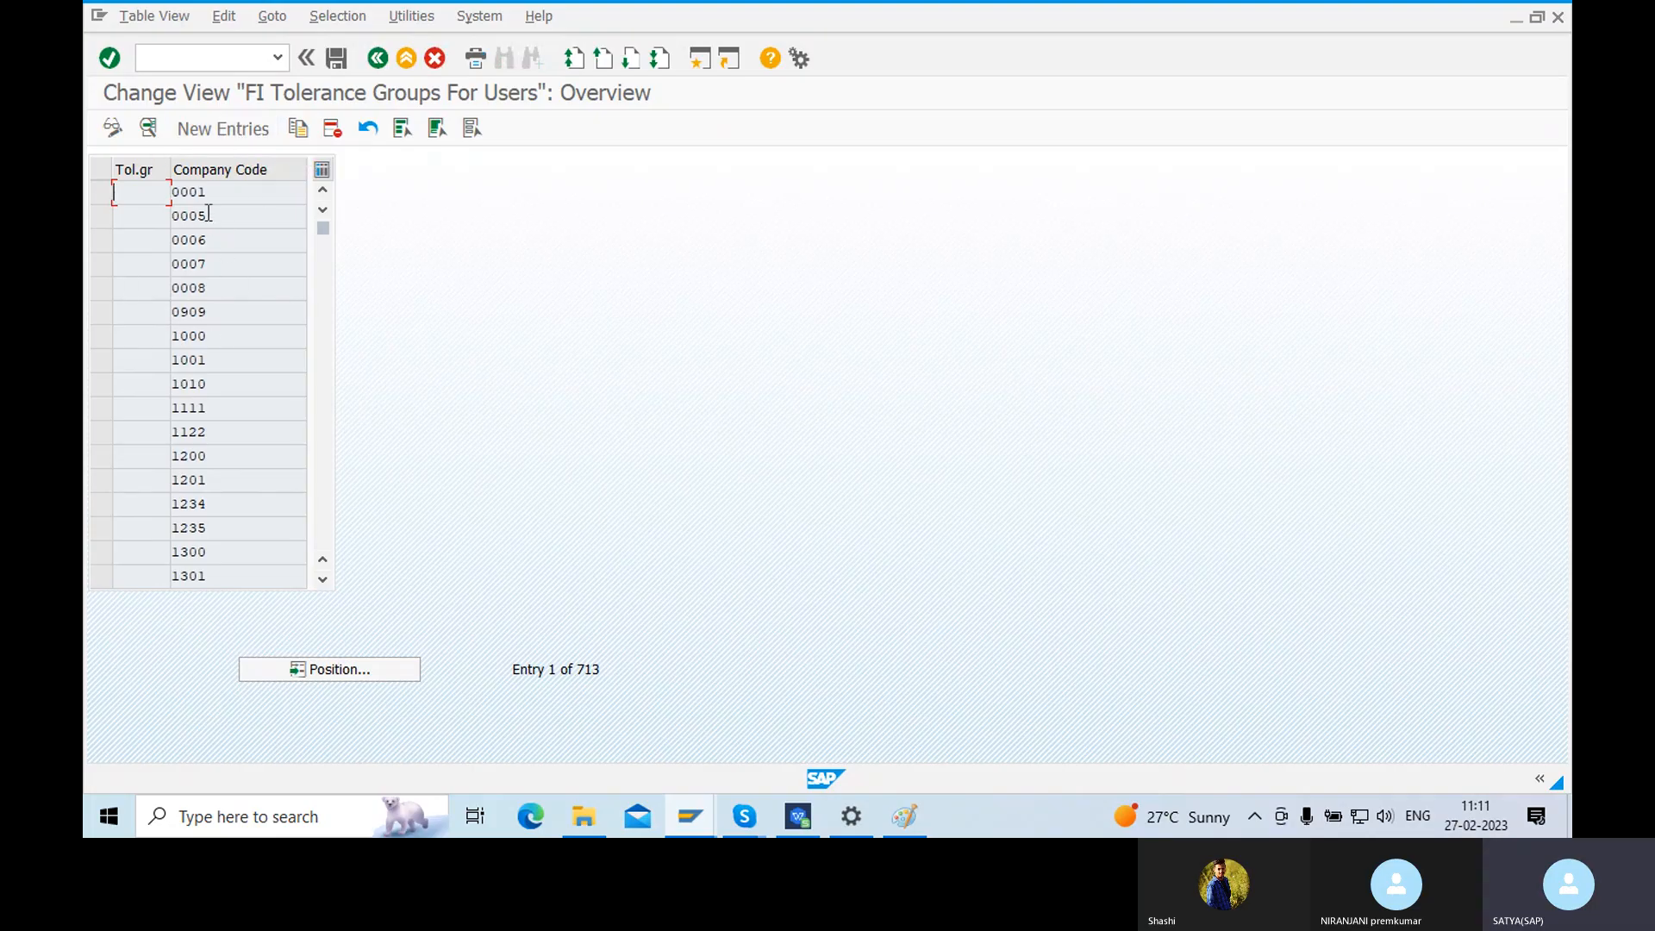
# - Position the tolerance group list on company code BM01 and open that entry's details
pyautogui.click(348, 675)
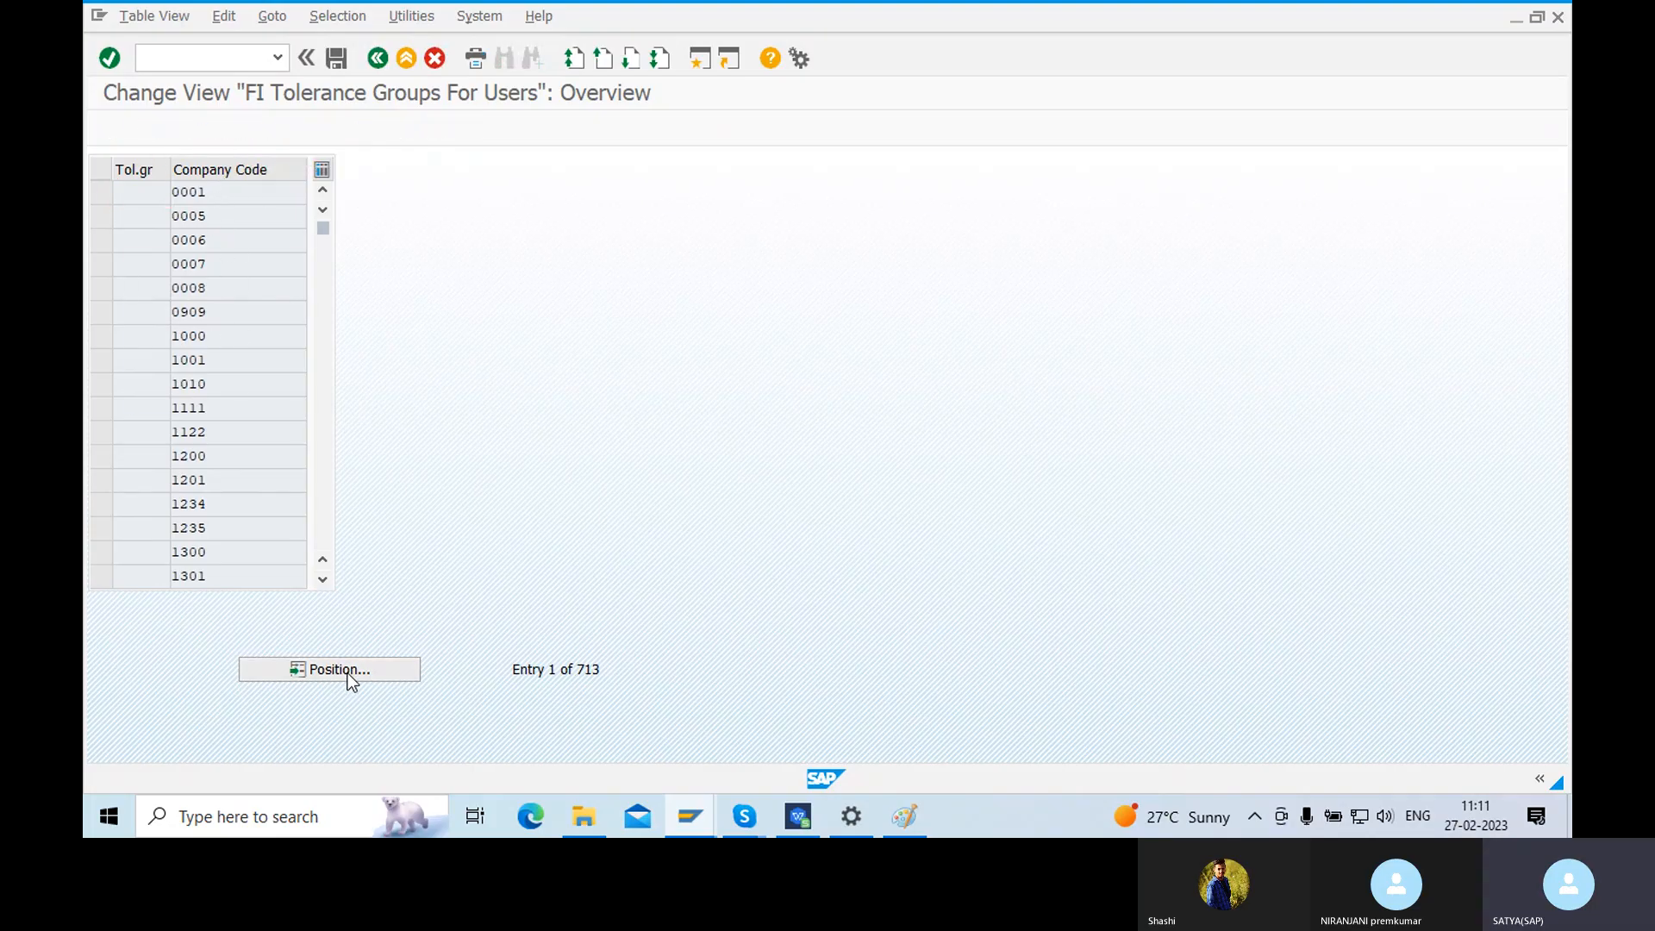
pyautogui.click(342, 330)
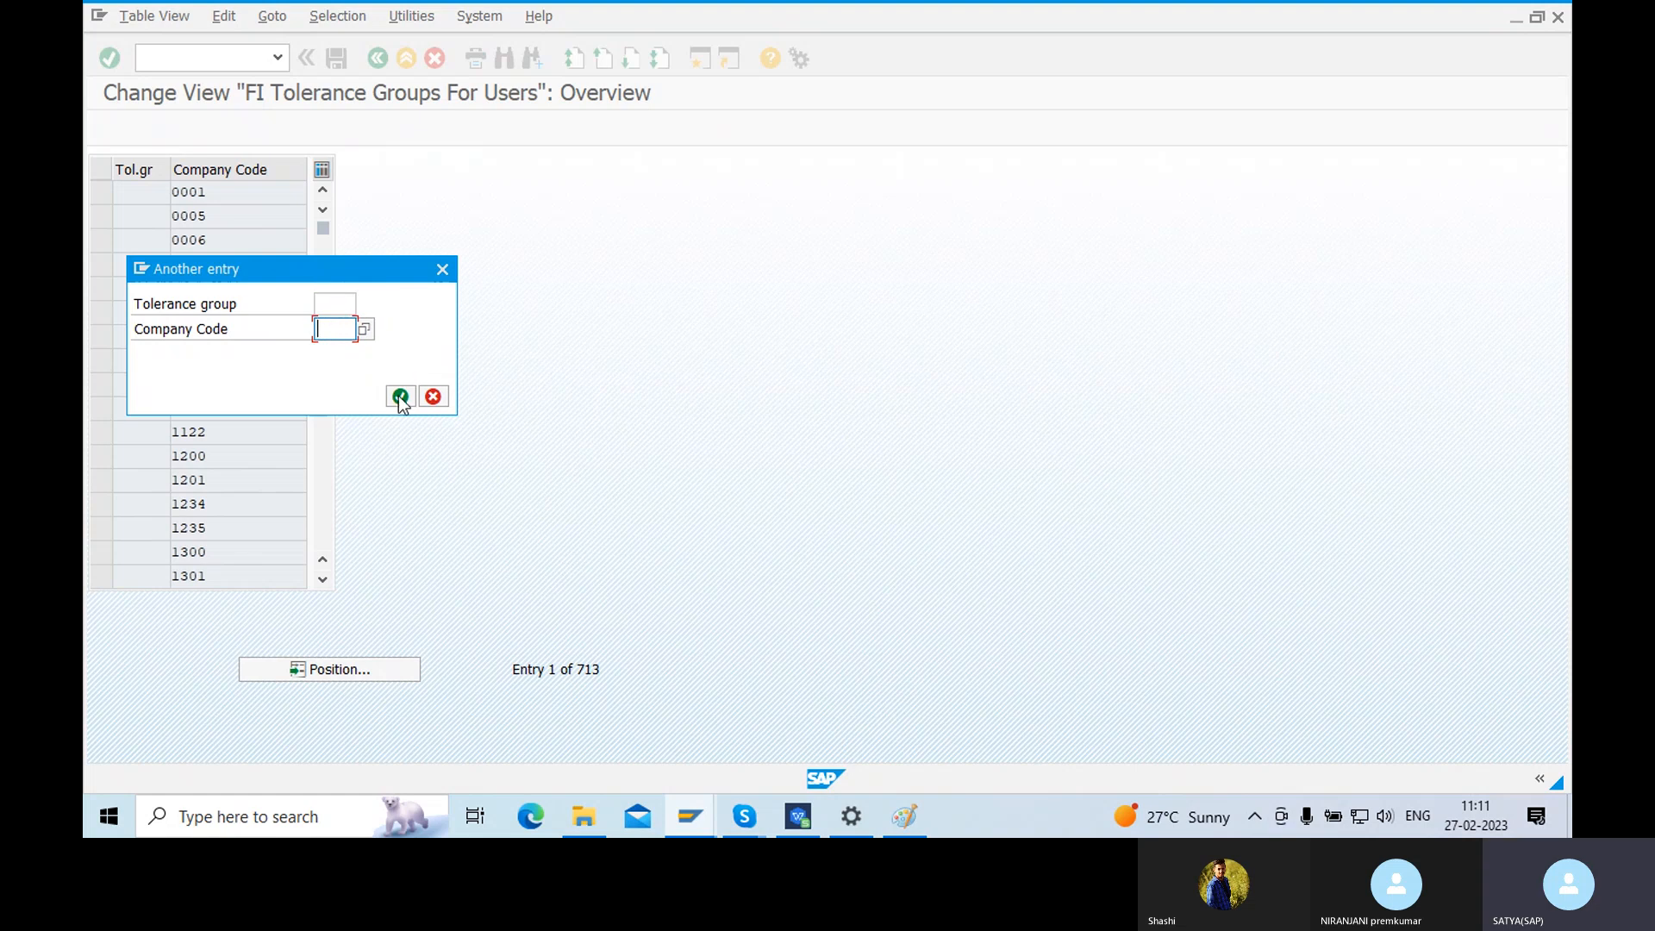
pyautogui.write('BM01')
pyautogui.click(400, 396)
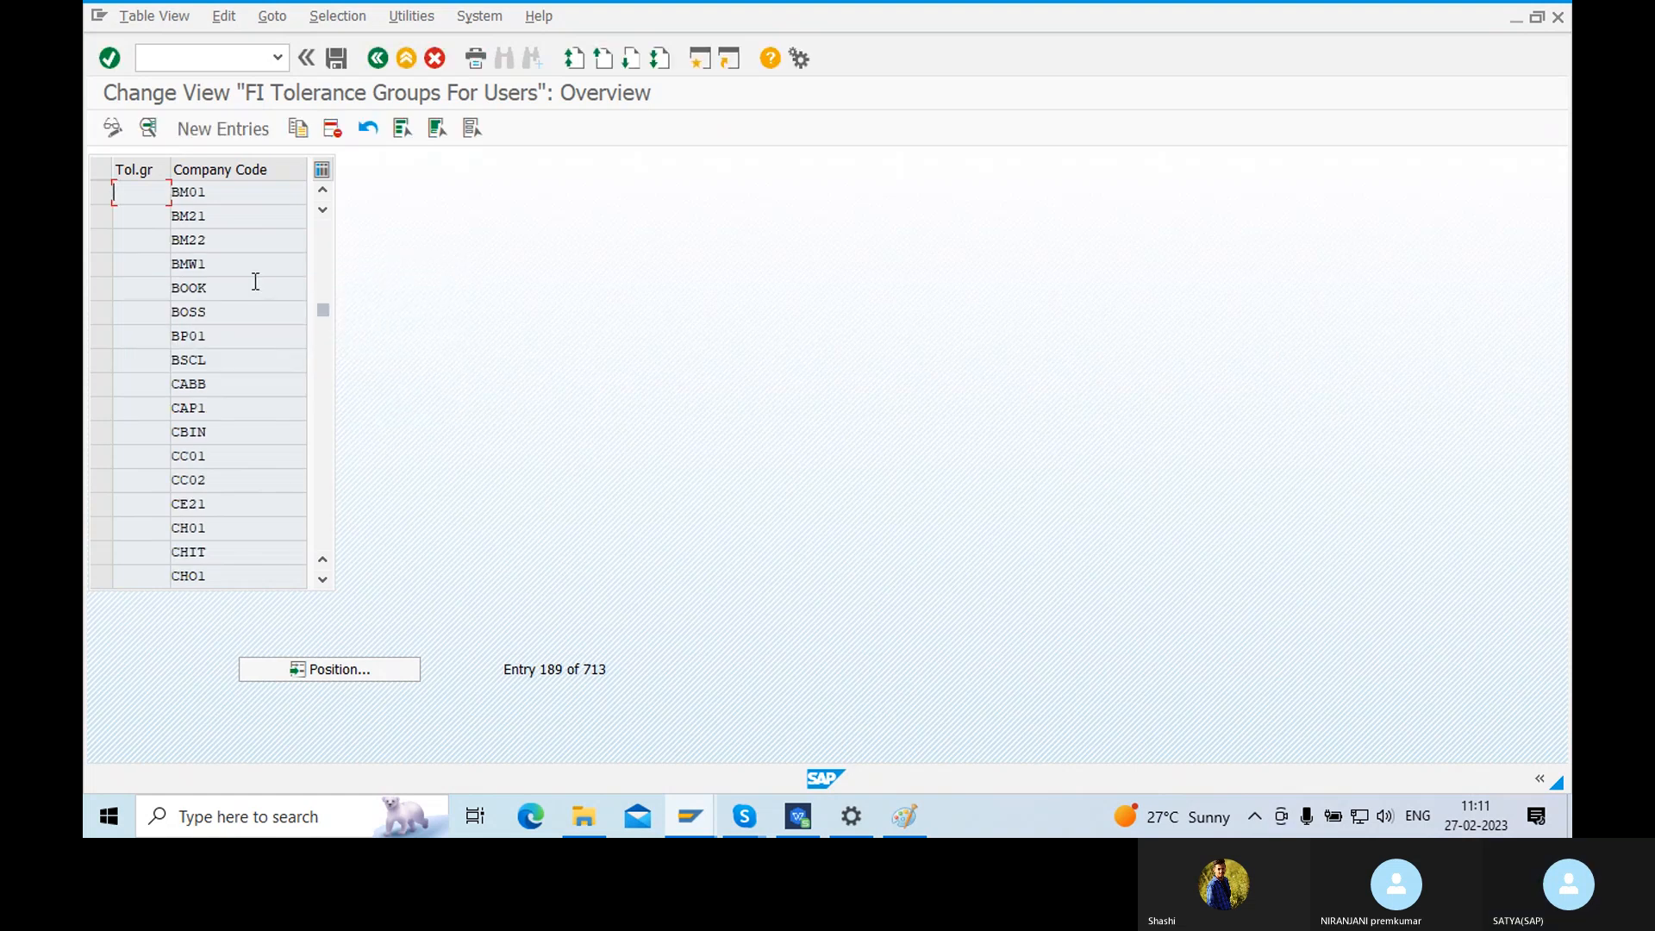
pyautogui.doubleClick(197, 195)
pyautogui.doubleClick(199, 192)
pyautogui.moveTo(533, 312); pyautogui.dragTo(575, 315)
pyautogui.moveTo(501, 292); pyautogui.dragTo(603, 299)
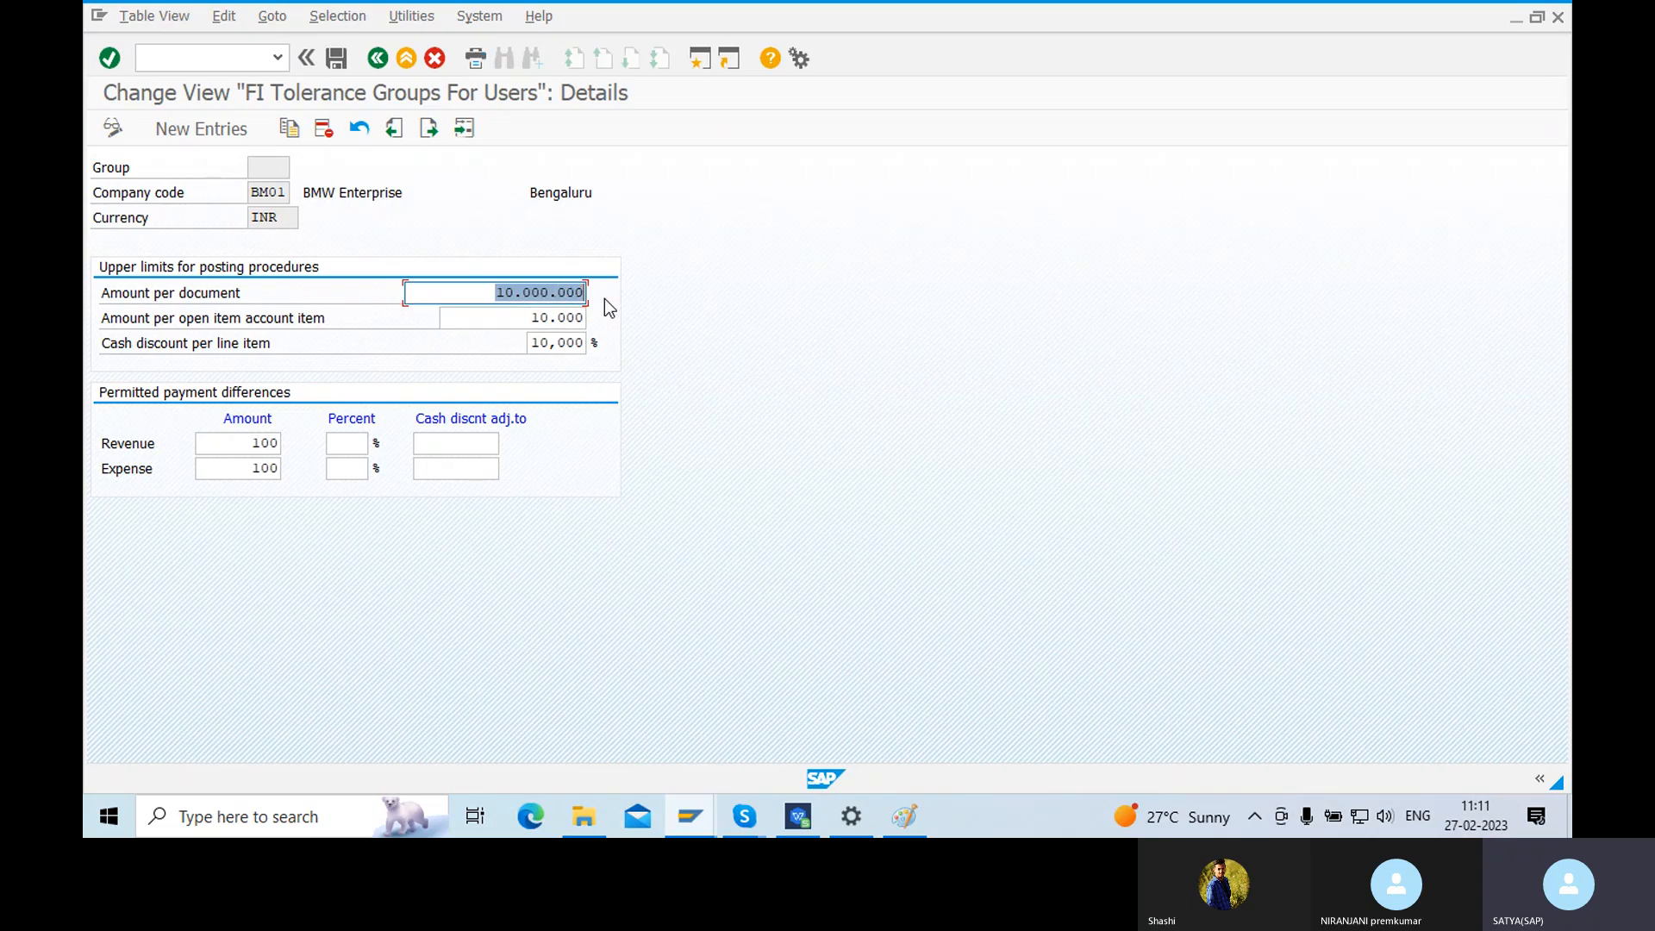
pyautogui.press('BackSpace')
pyautogui.write('100000000')
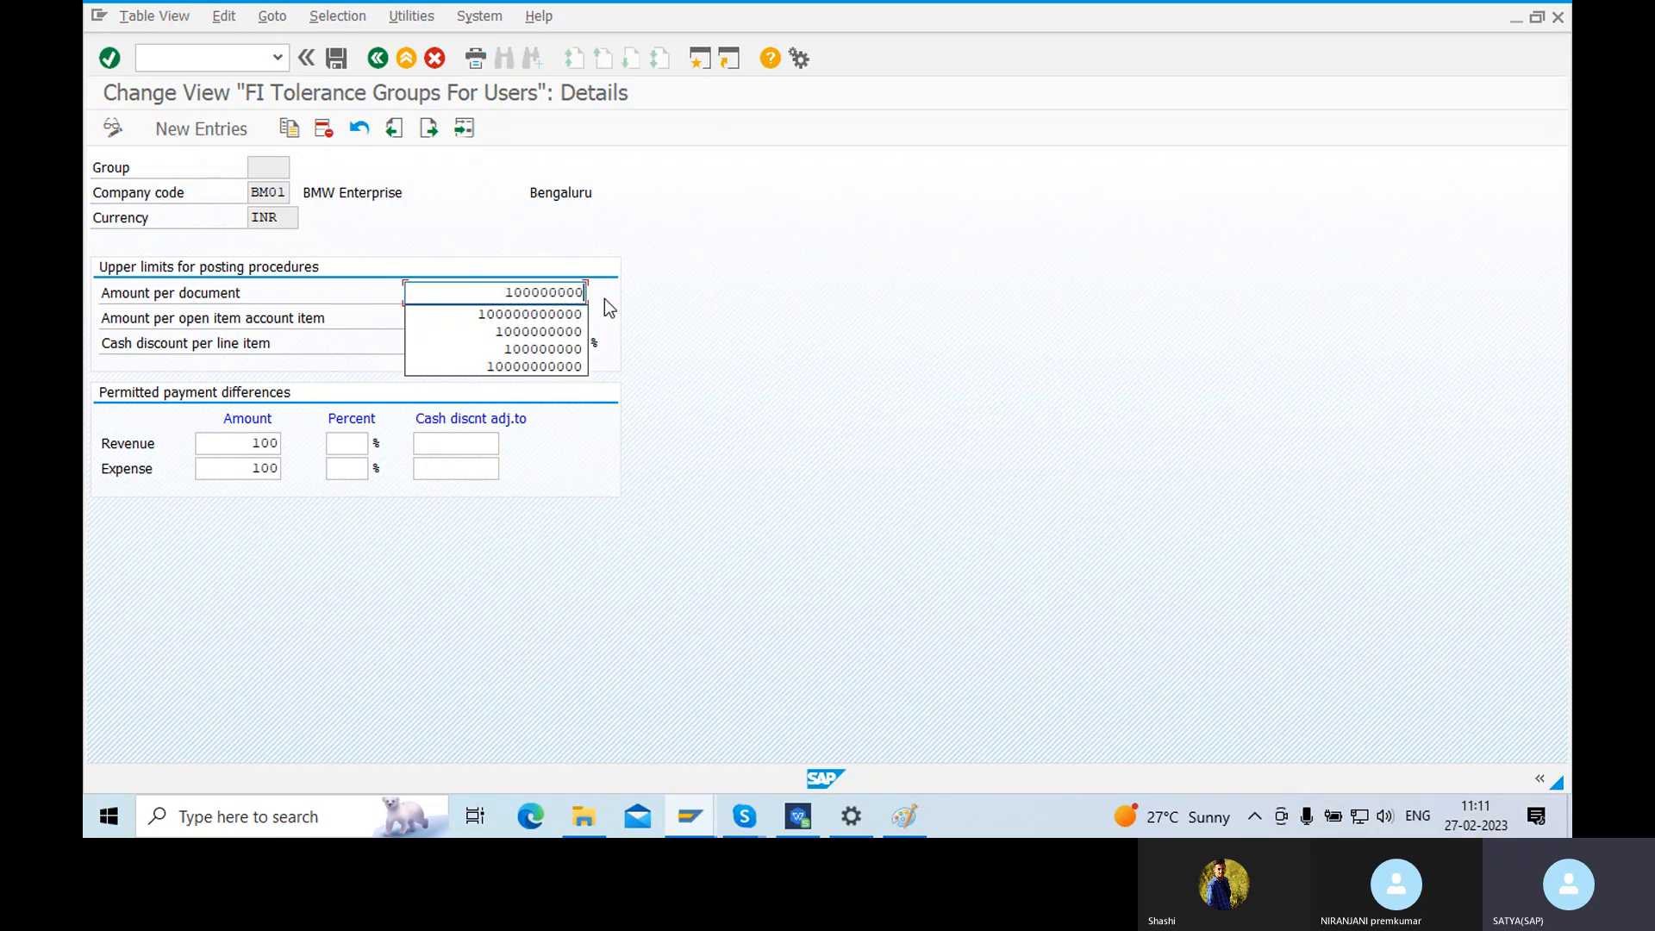
pyautogui.write('0')
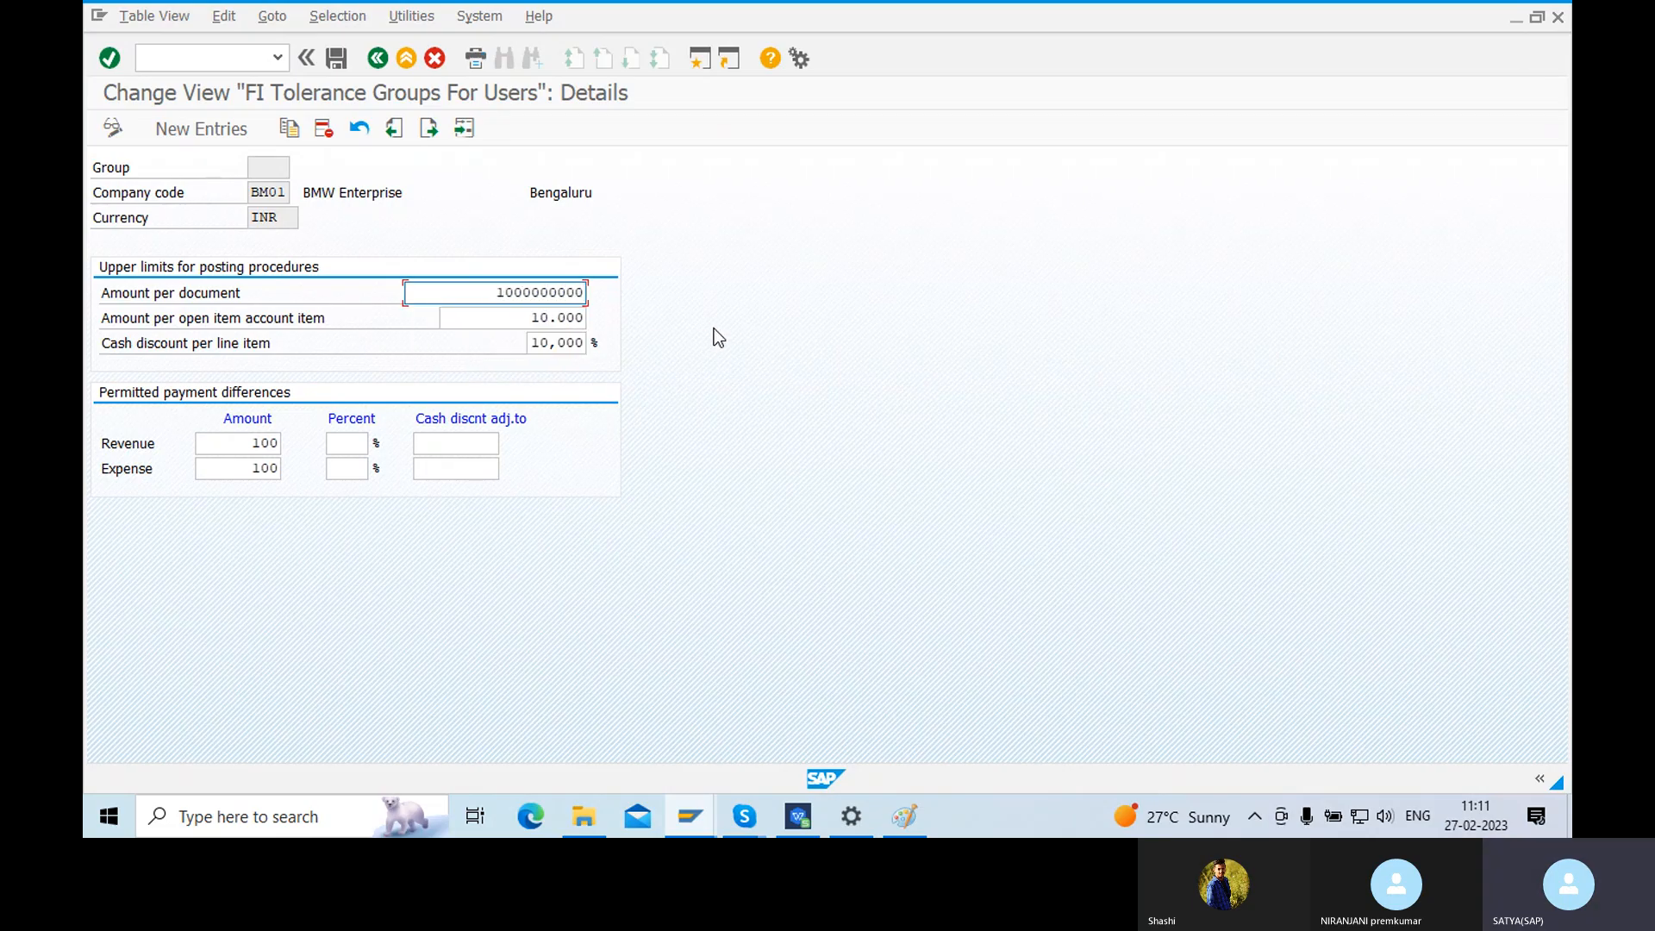
# - Set the amount per open item account item to 100000000
pyautogui.press('Tab')
pyautogui.write('10')
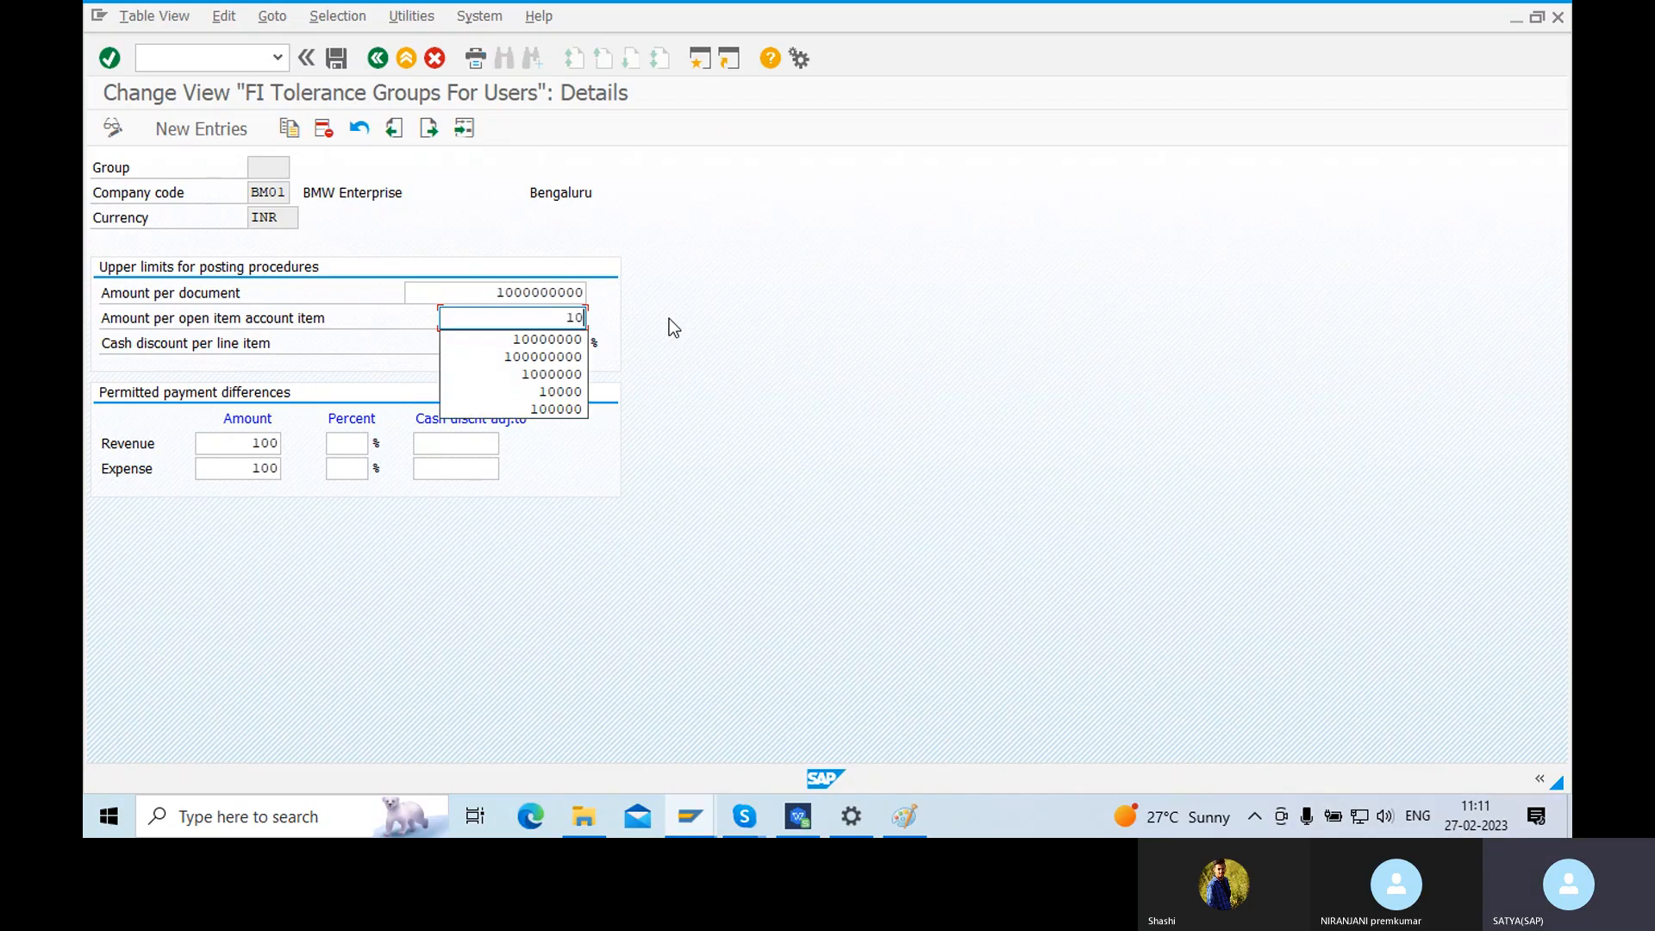
pyautogui.write('0000000')
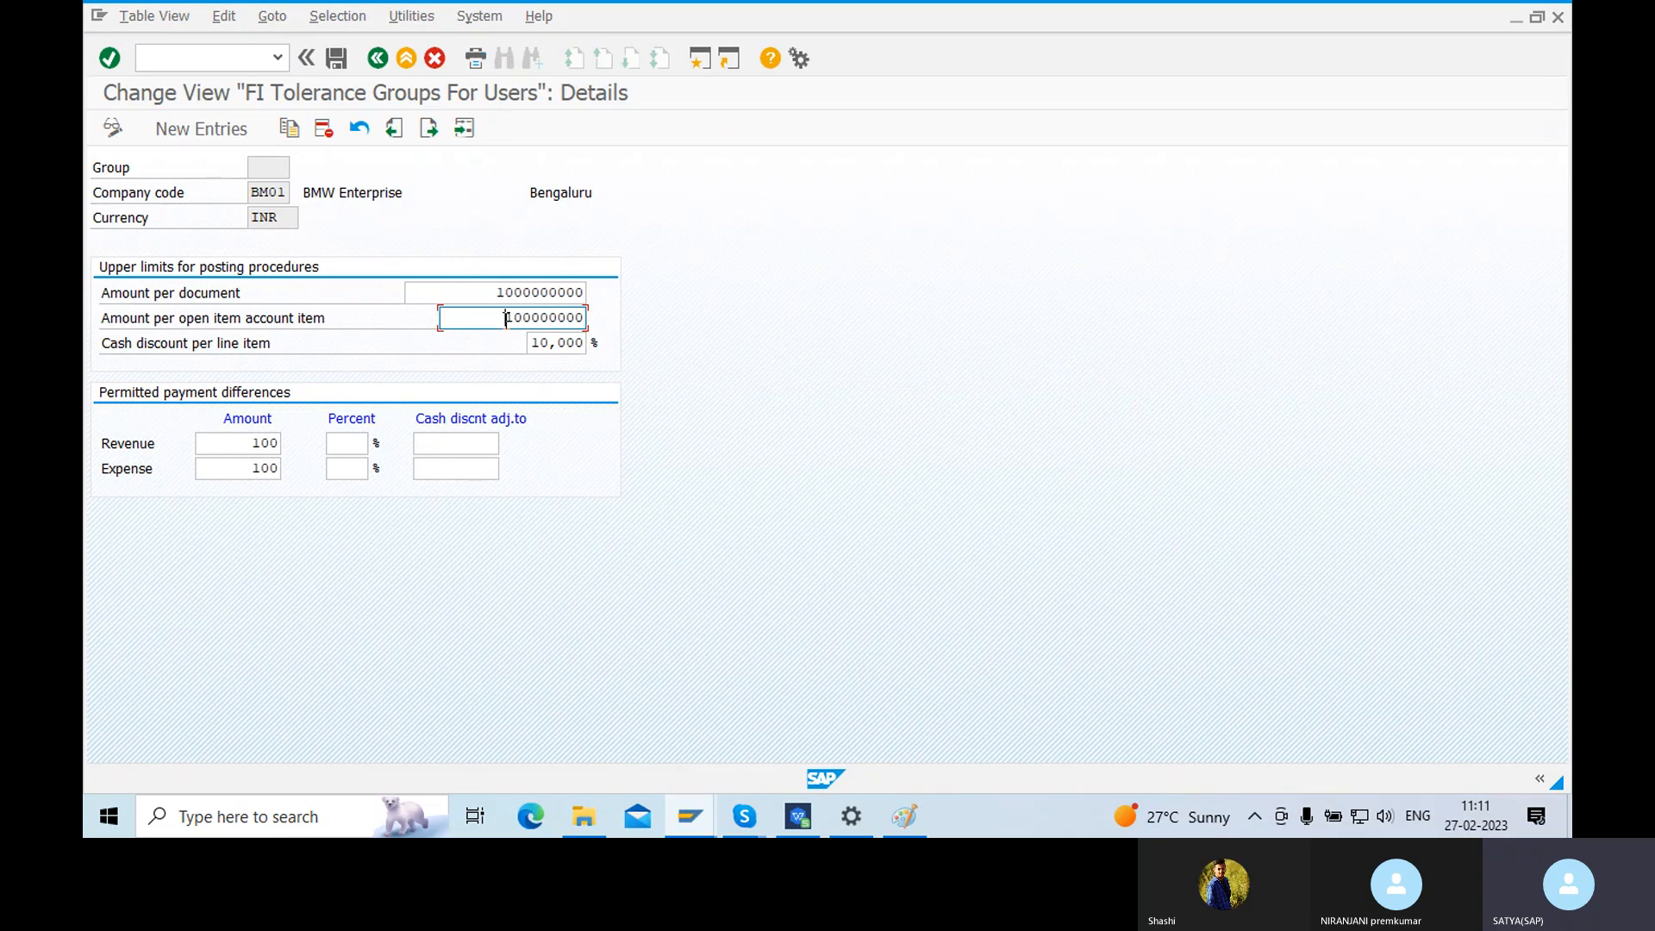
pyautogui.moveTo(506, 318); pyautogui.dragTo(624, 328)
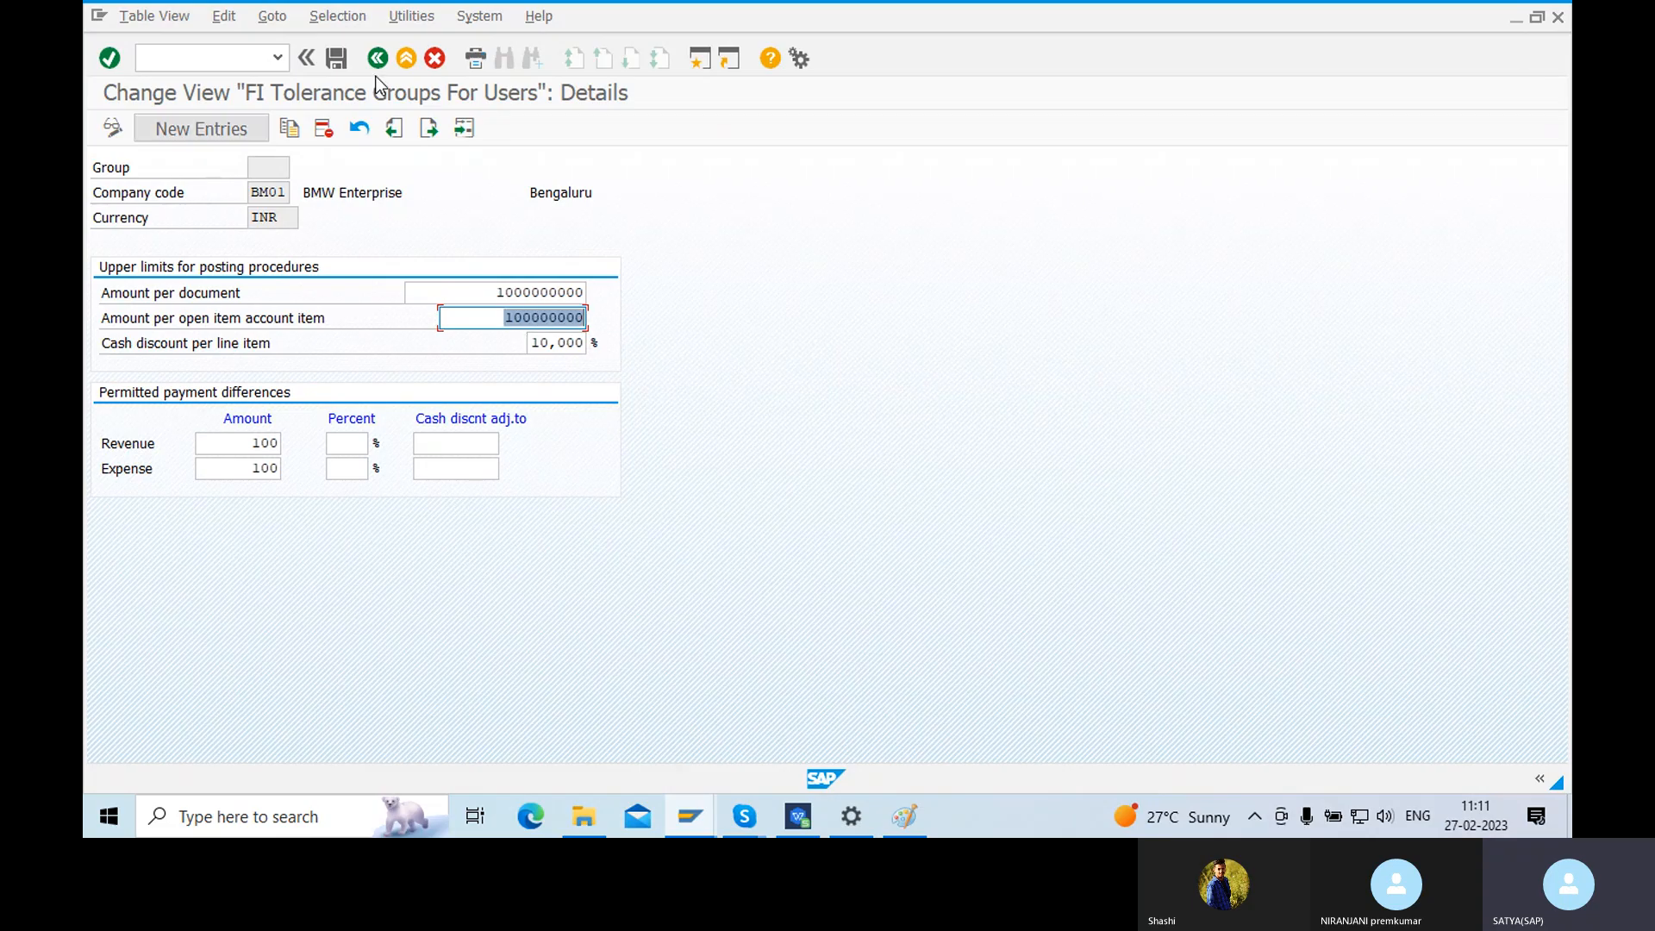
# - Save the tolerance limits under the LG PVT ltd customizing request and return to SAP Easy Access
pyautogui.click(336, 57)
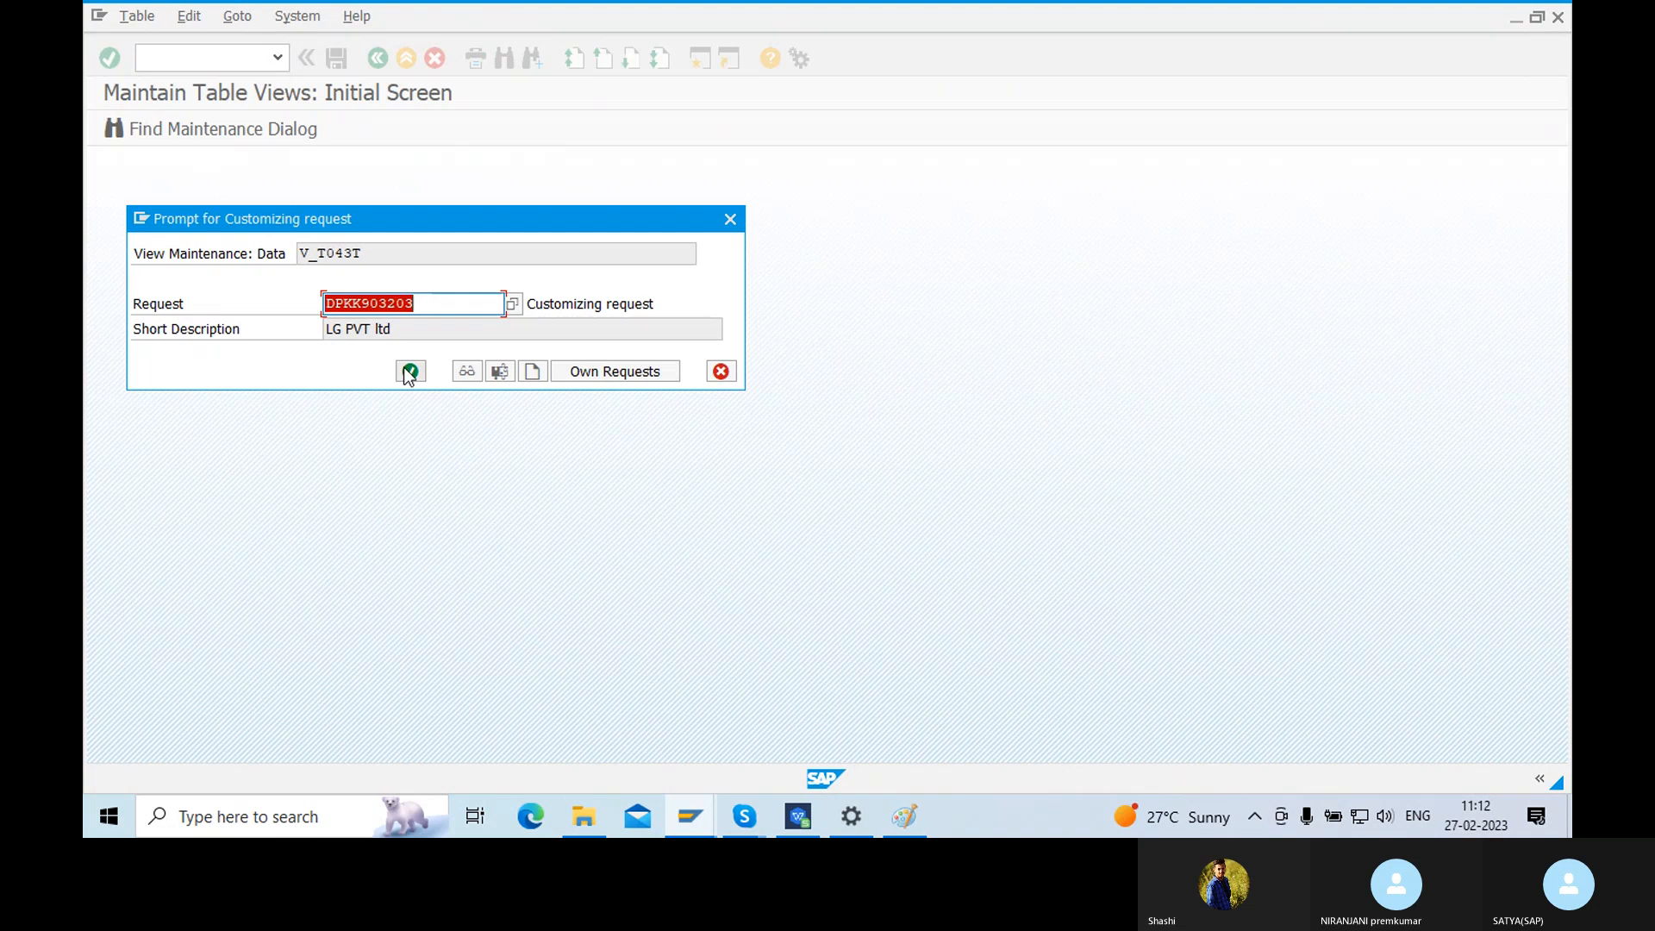
pyautogui.click(409, 371)
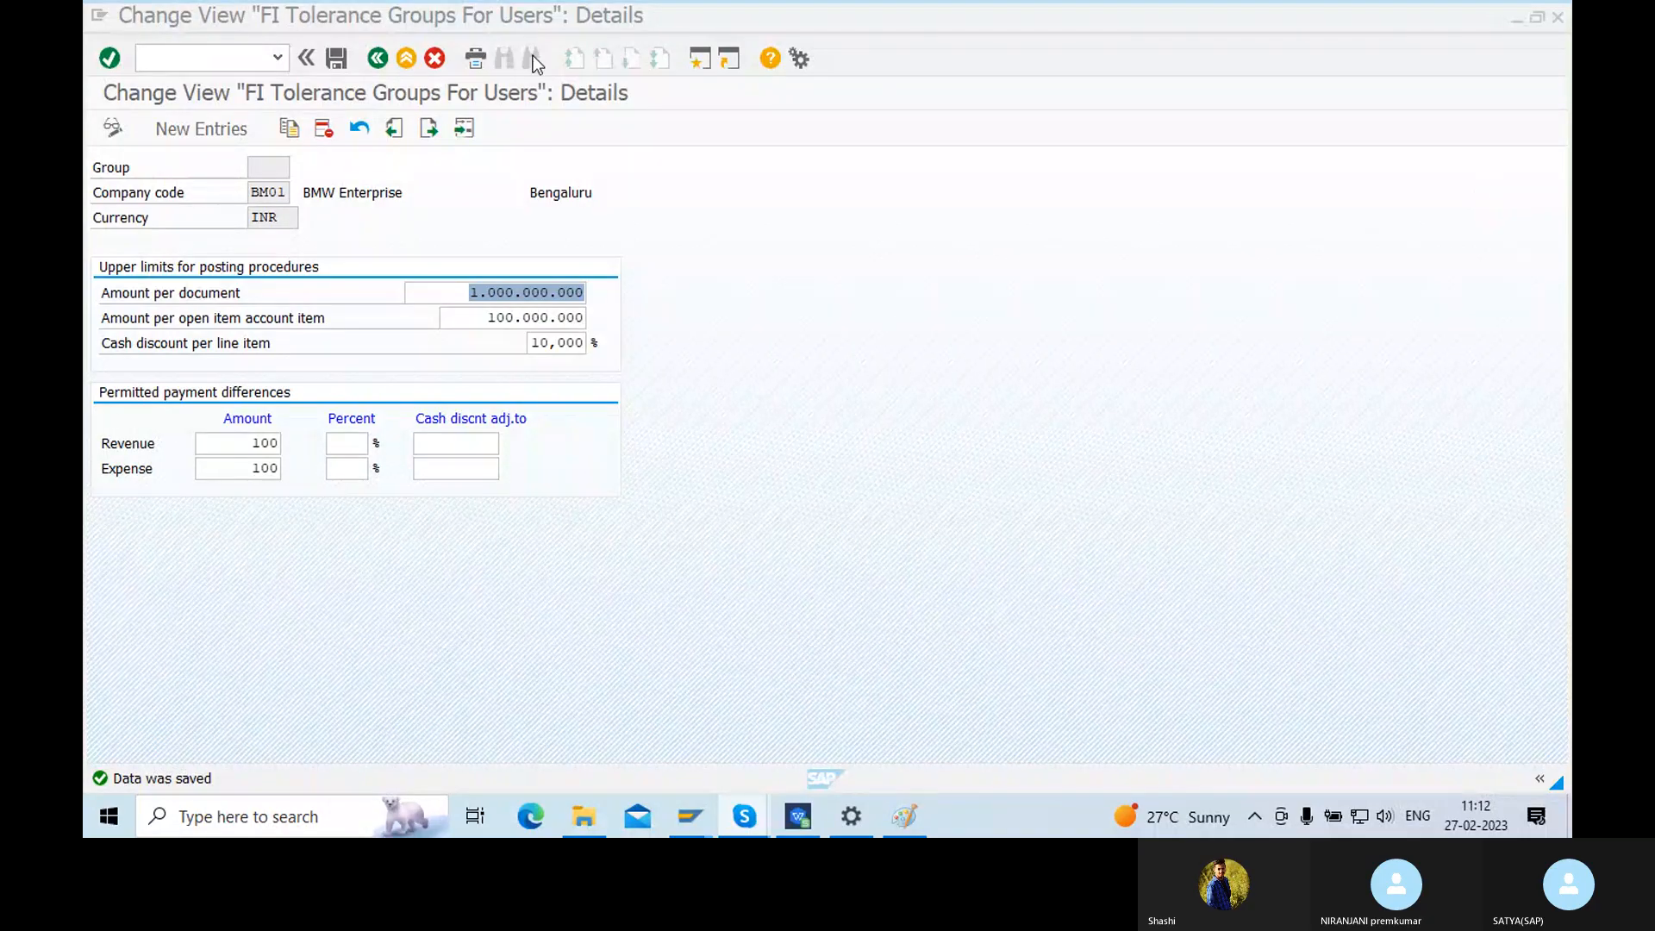
pyautogui.click(336, 57)
pyautogui.click(376, 58)
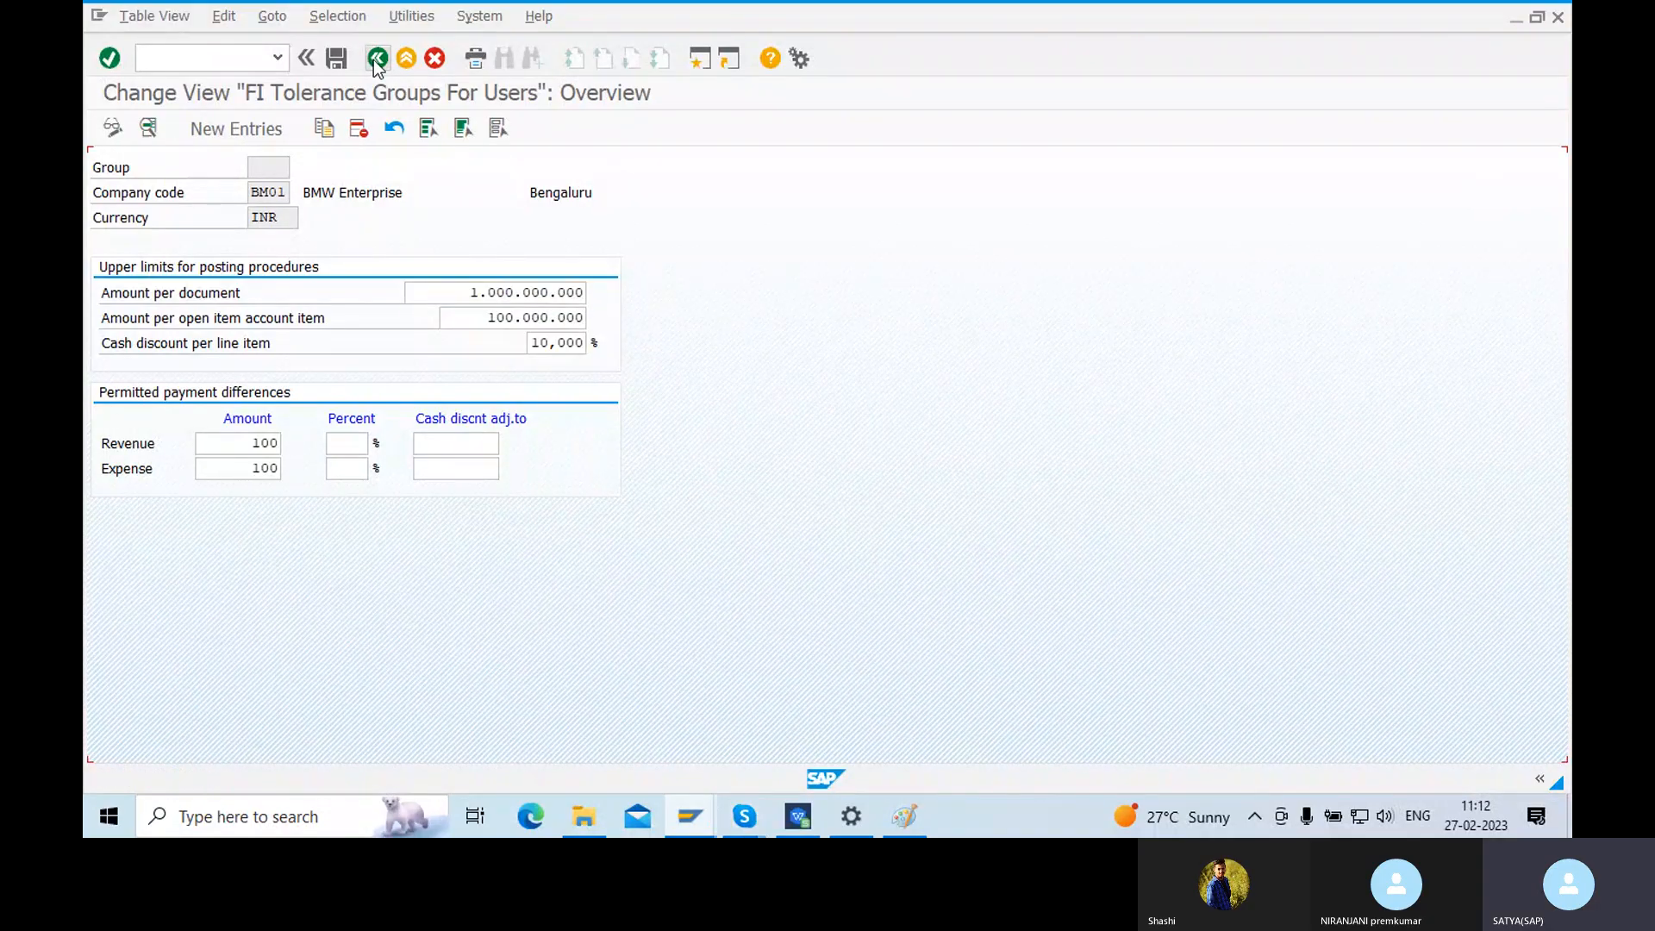
pyautogui.click(374, 58)
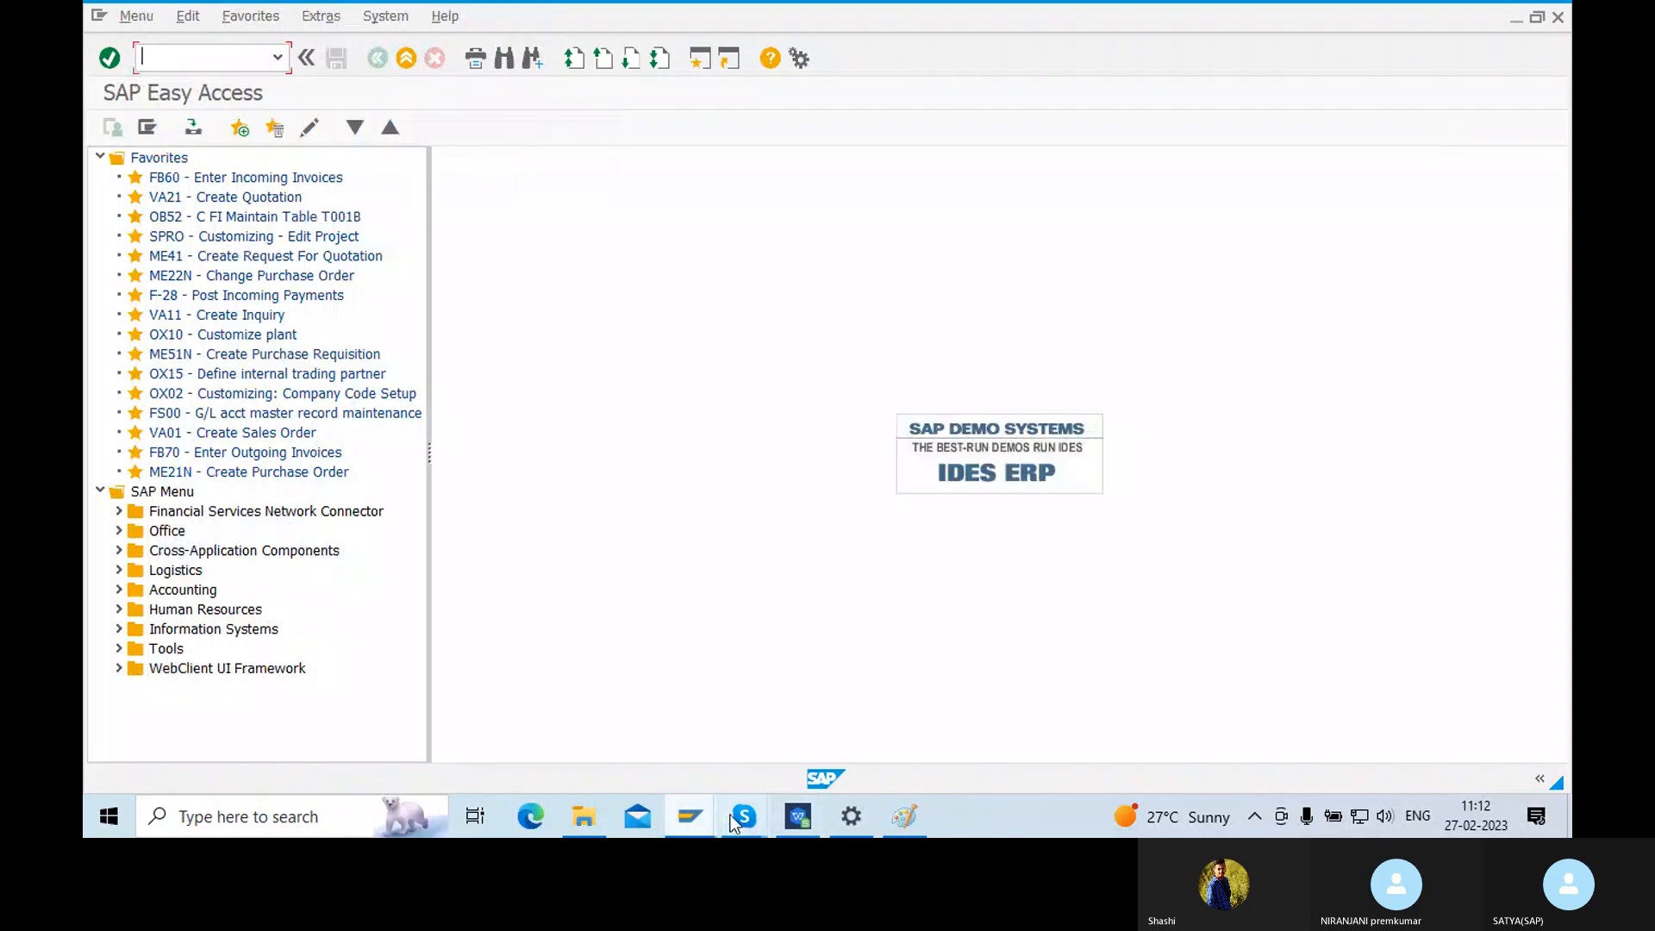
# - Recheck the entry in the vendor invoice session and discard it in favour of a blank invoice for company code BM01
pyautogui.moveTo(803, 815)
pyautogui.moveTo(694, 819)
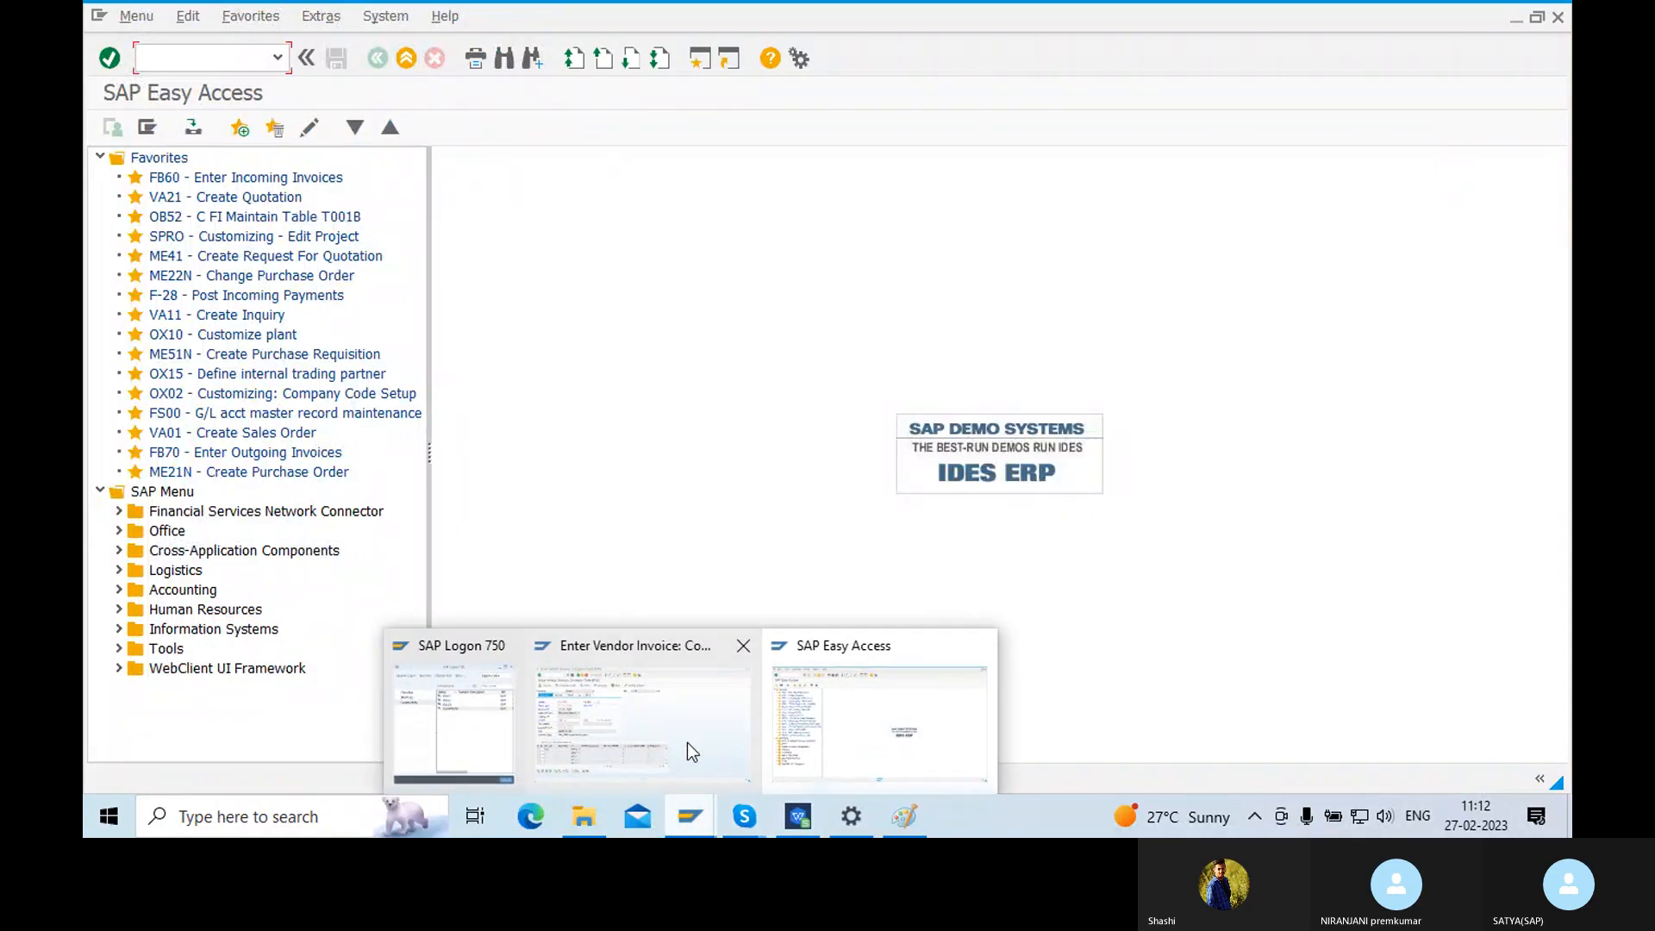
pyautogui.click(686, 742)
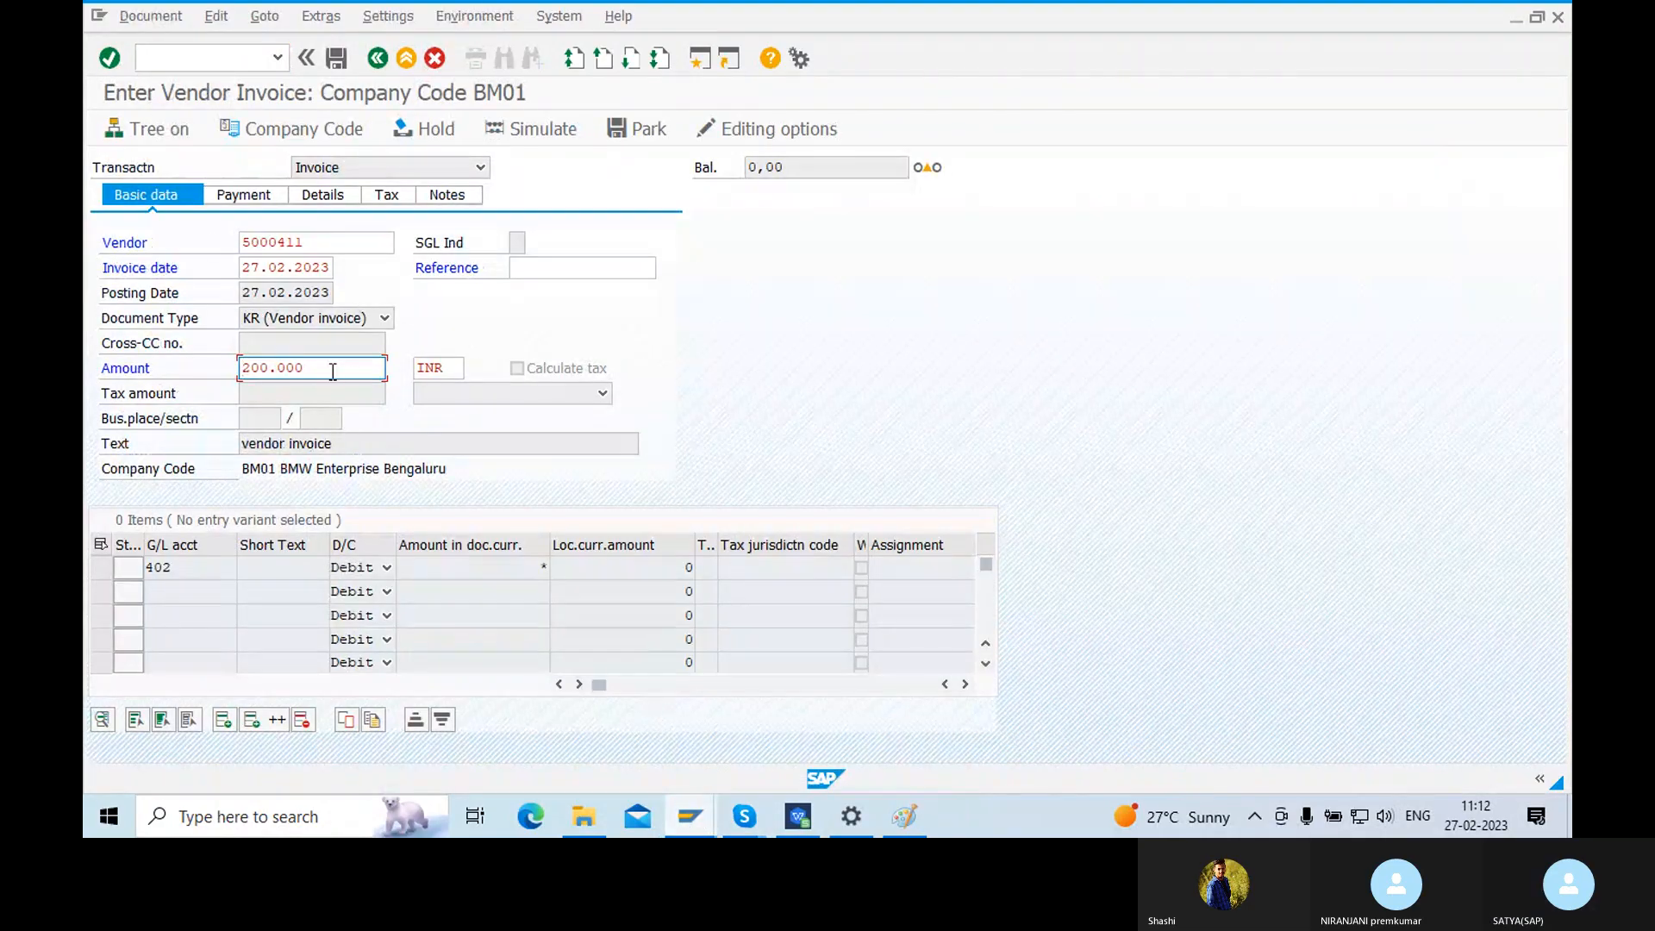
pyautogui.press('Return')
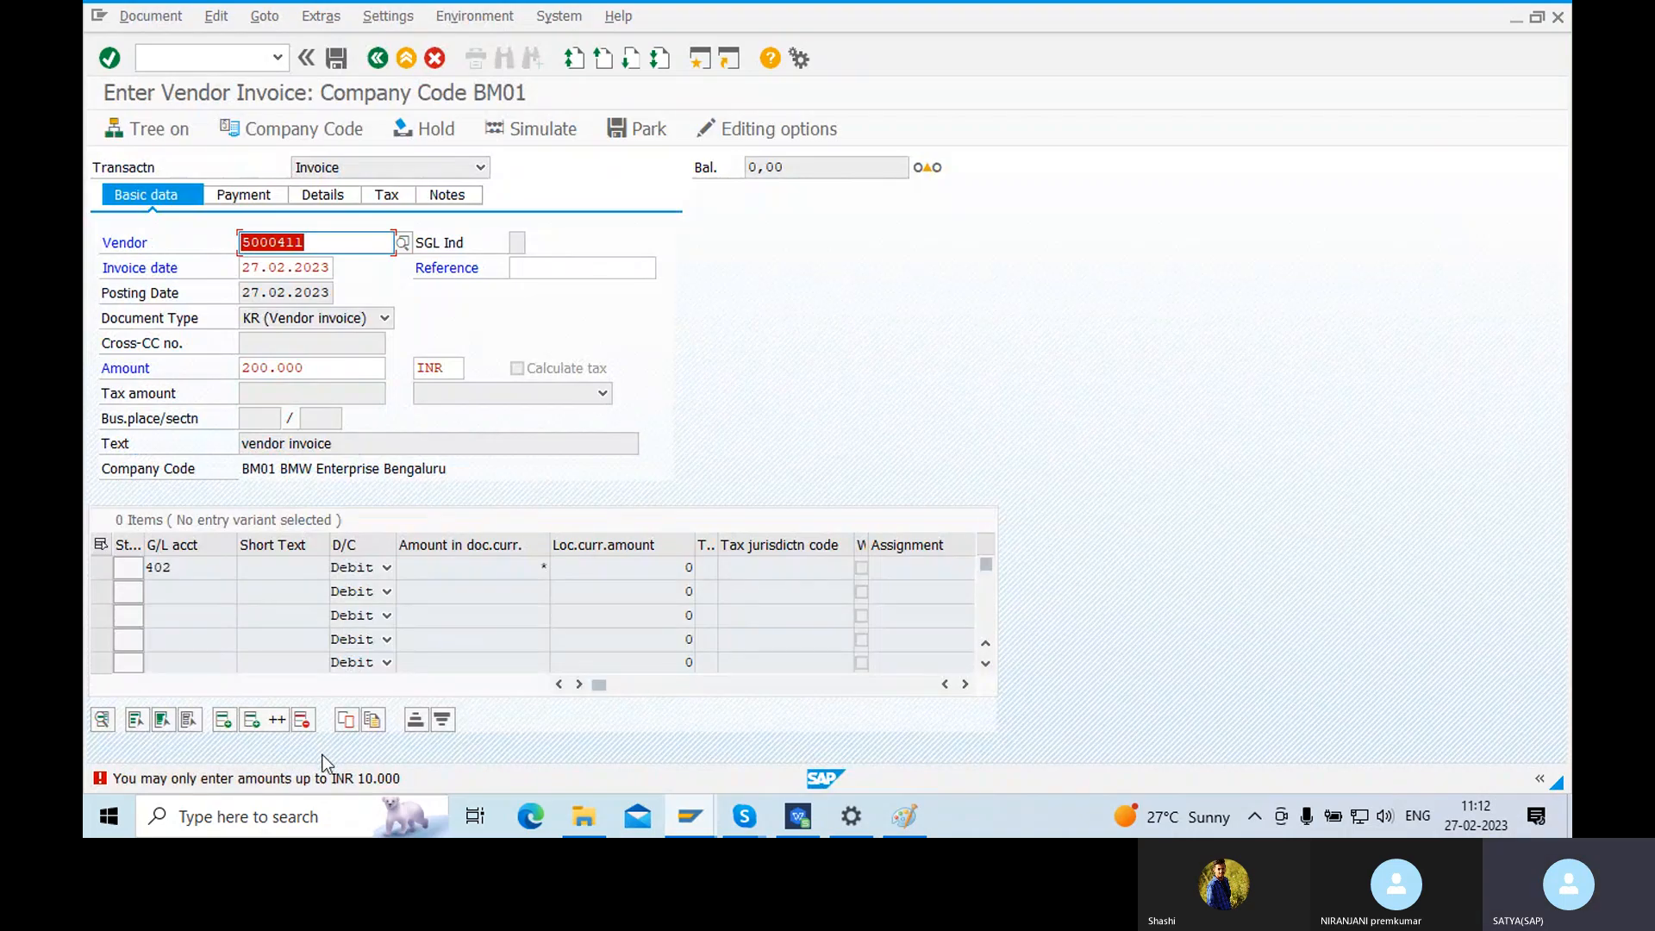
pyautogui.click(406, 60)
pyautogui.click(442, 455)
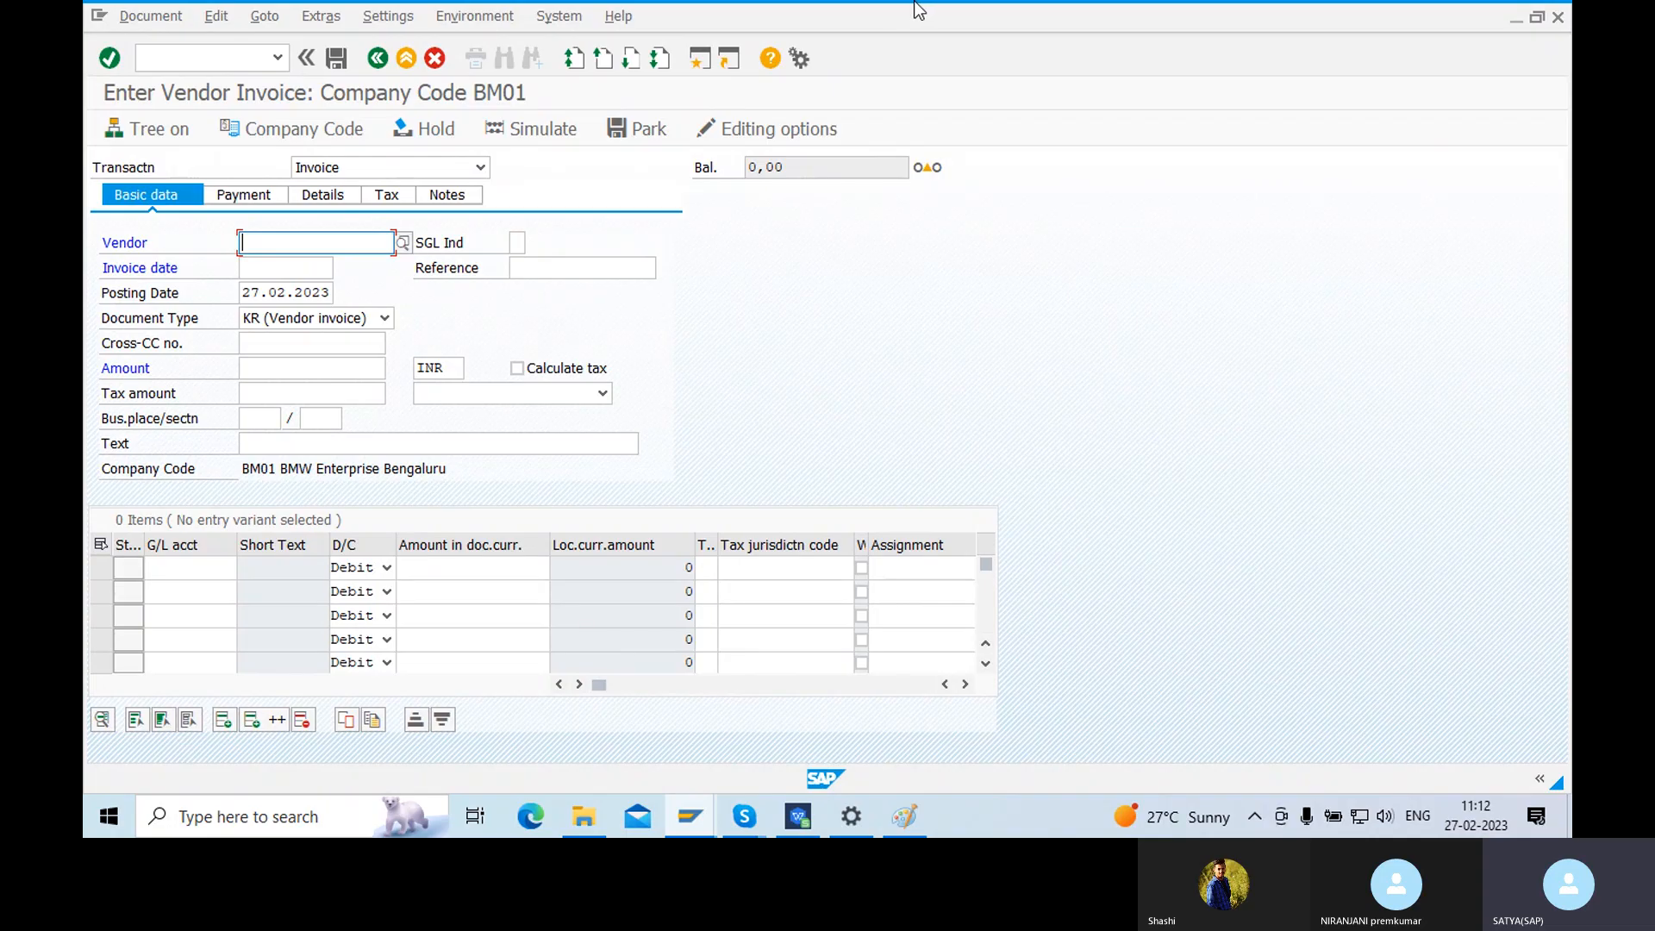
# - Choose the vendor through a search in company code BM01 and set the invoice date to 27.02.2023
pyautogui.click(404, 241)
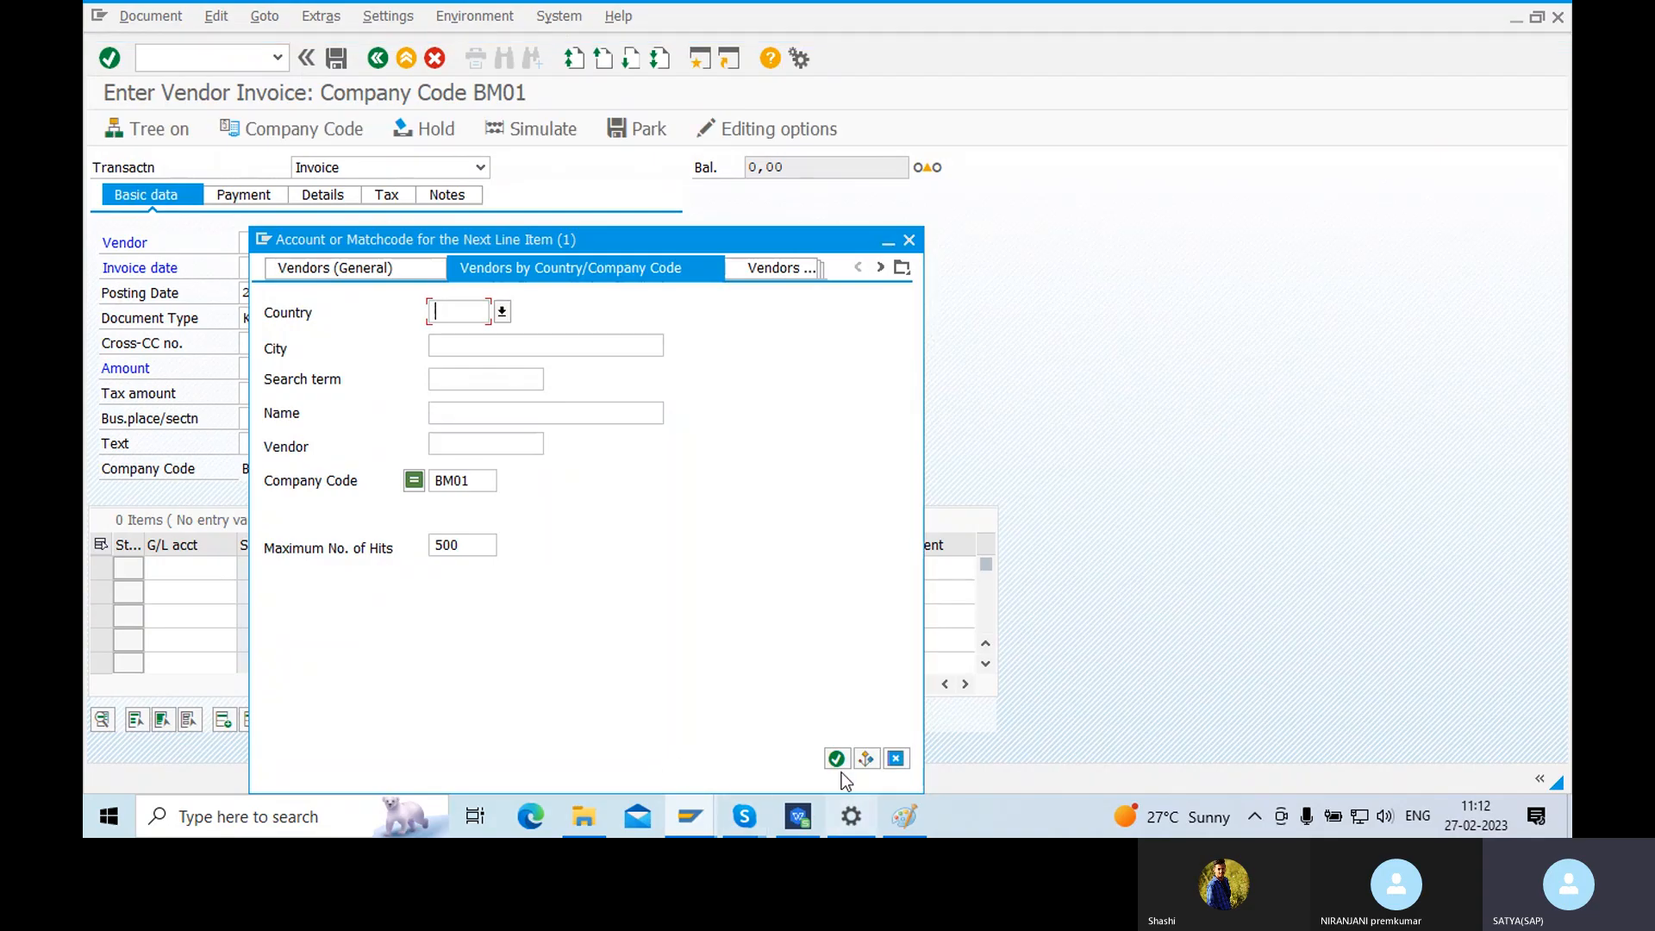
pyautogui.click(837, 758)
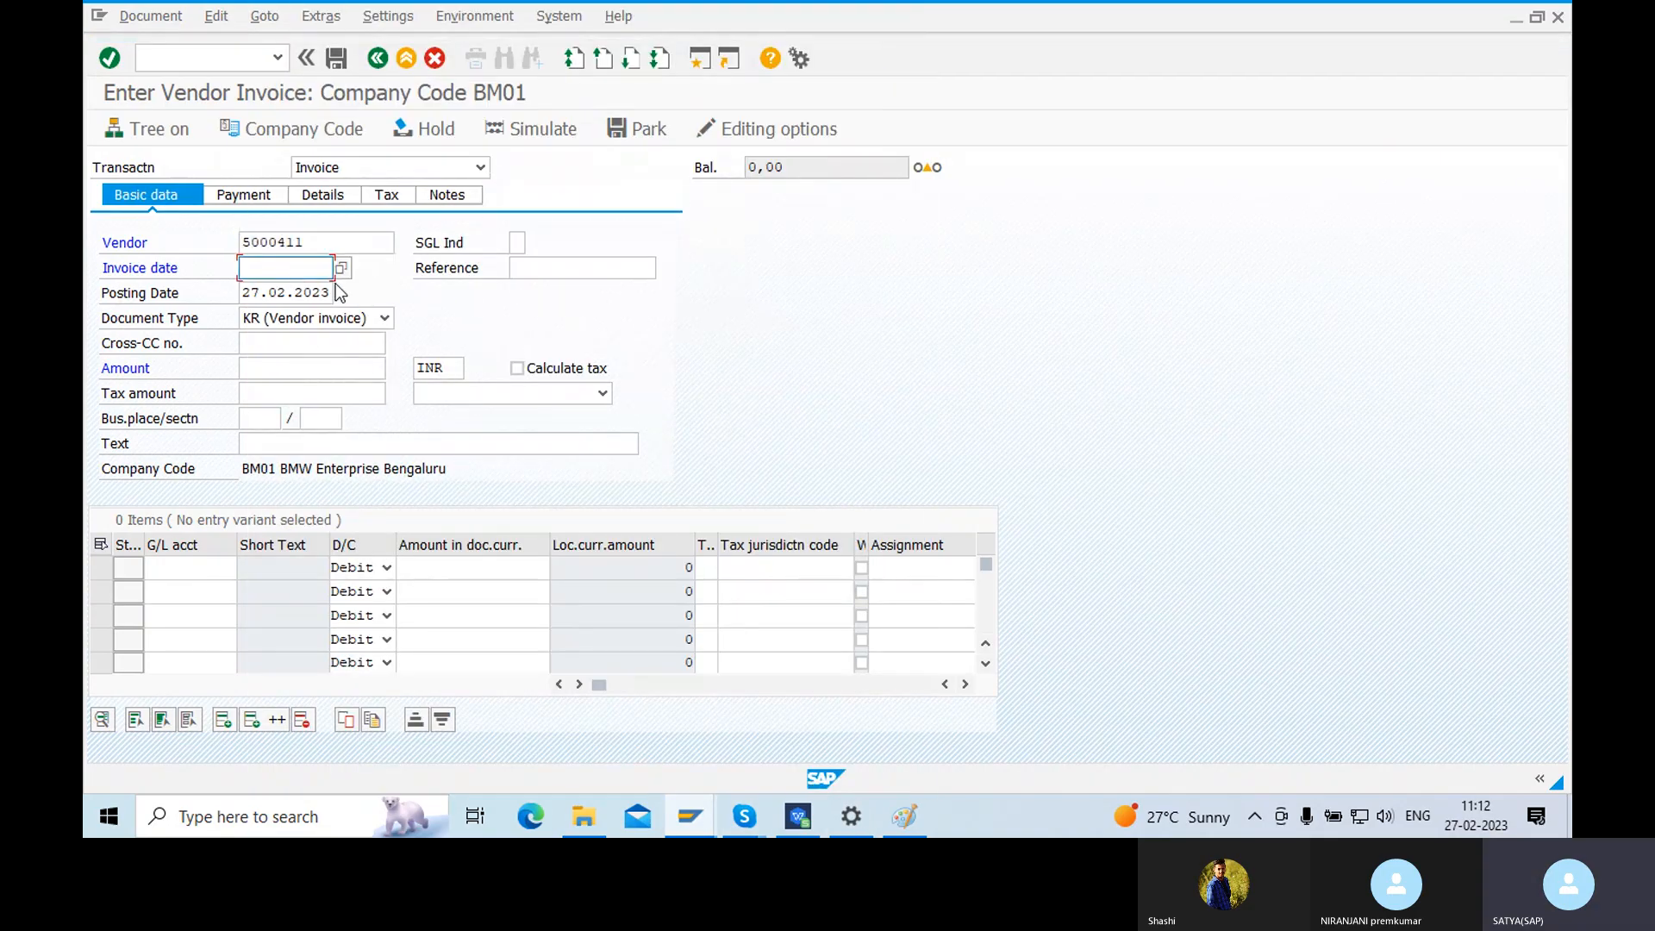
pyautogui.press('F4')
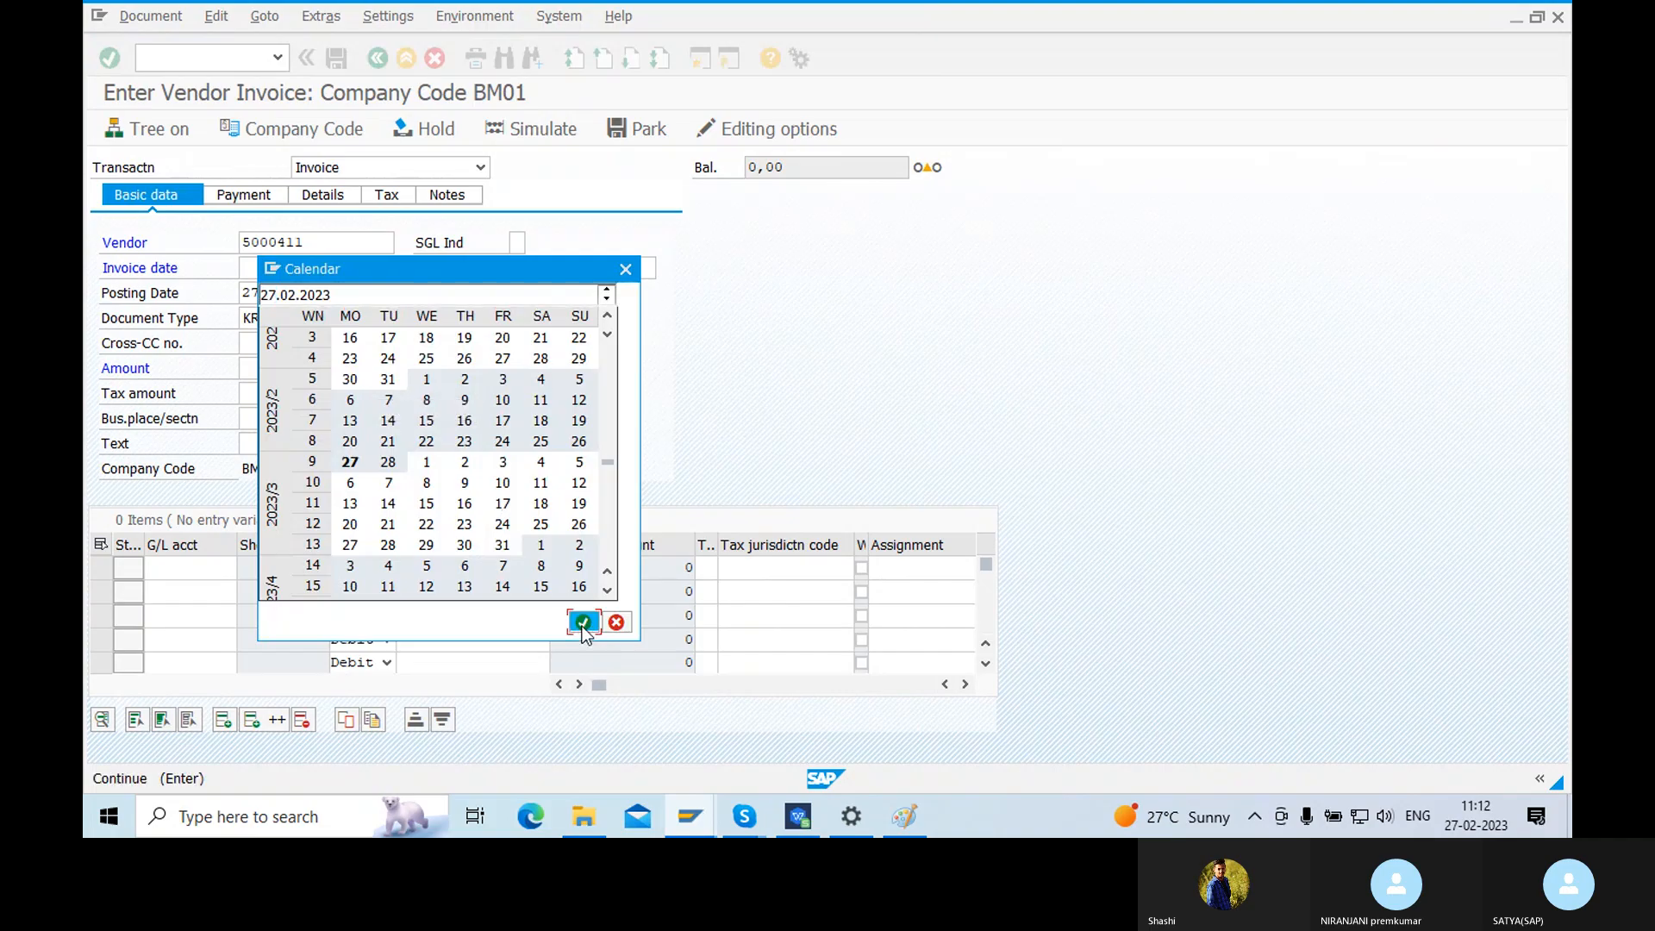
pyautogui.click(579, 620)
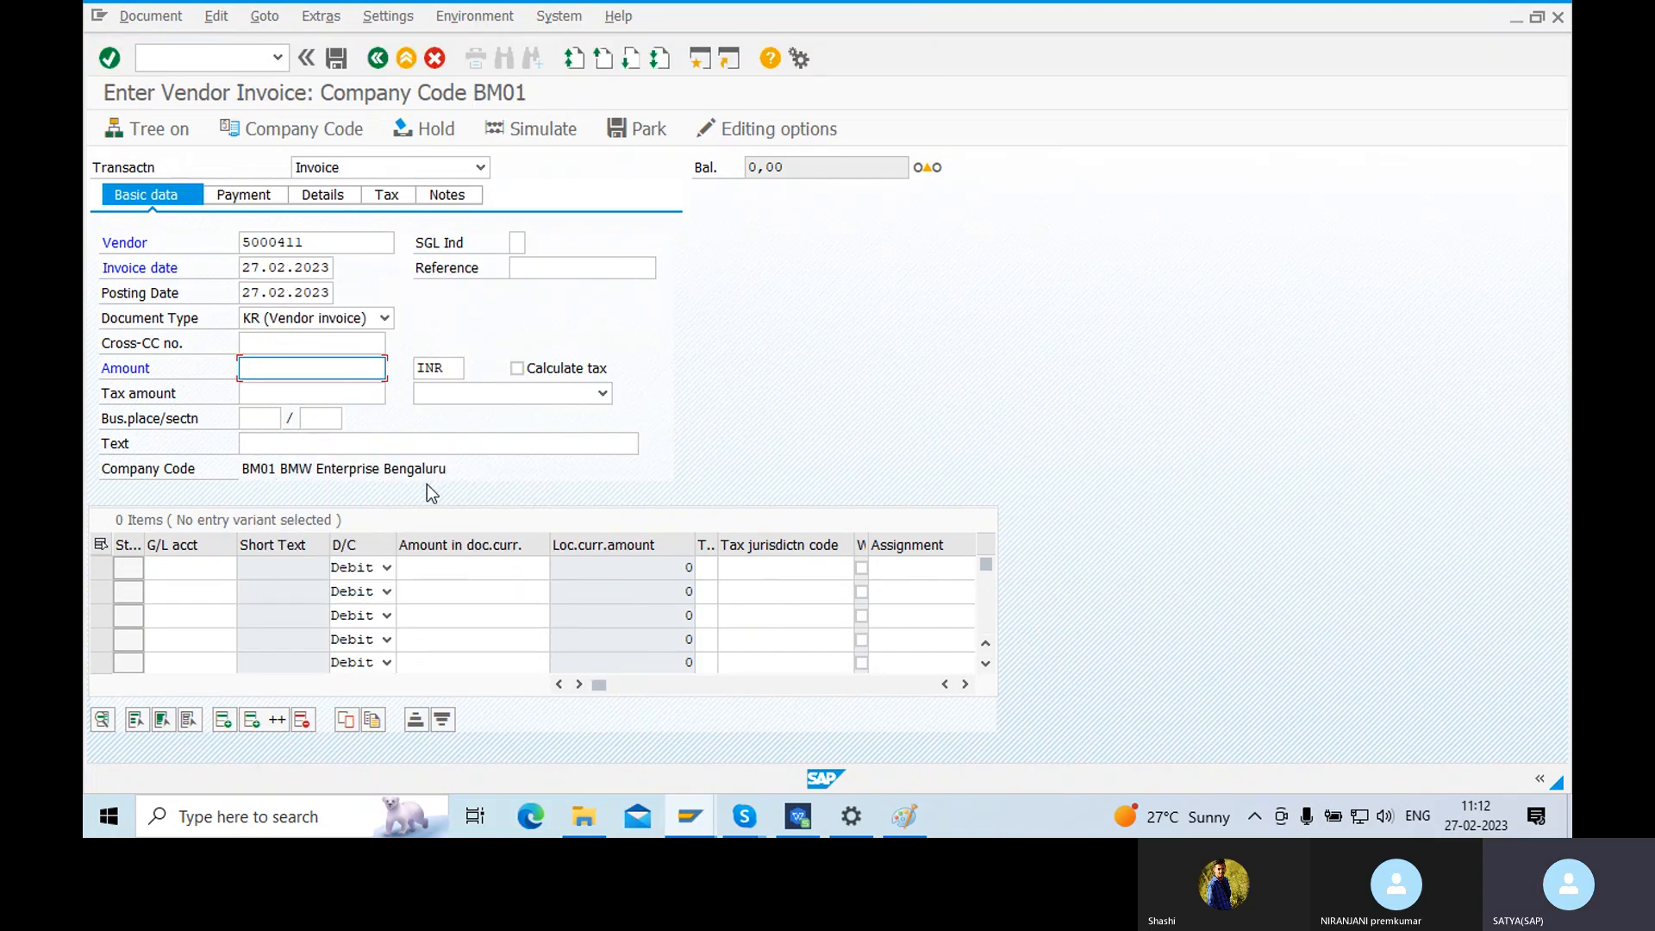
# - Set the invoice amount to 200000 INR and enter "vendor invoice" as the text
pyautogui.write('2')
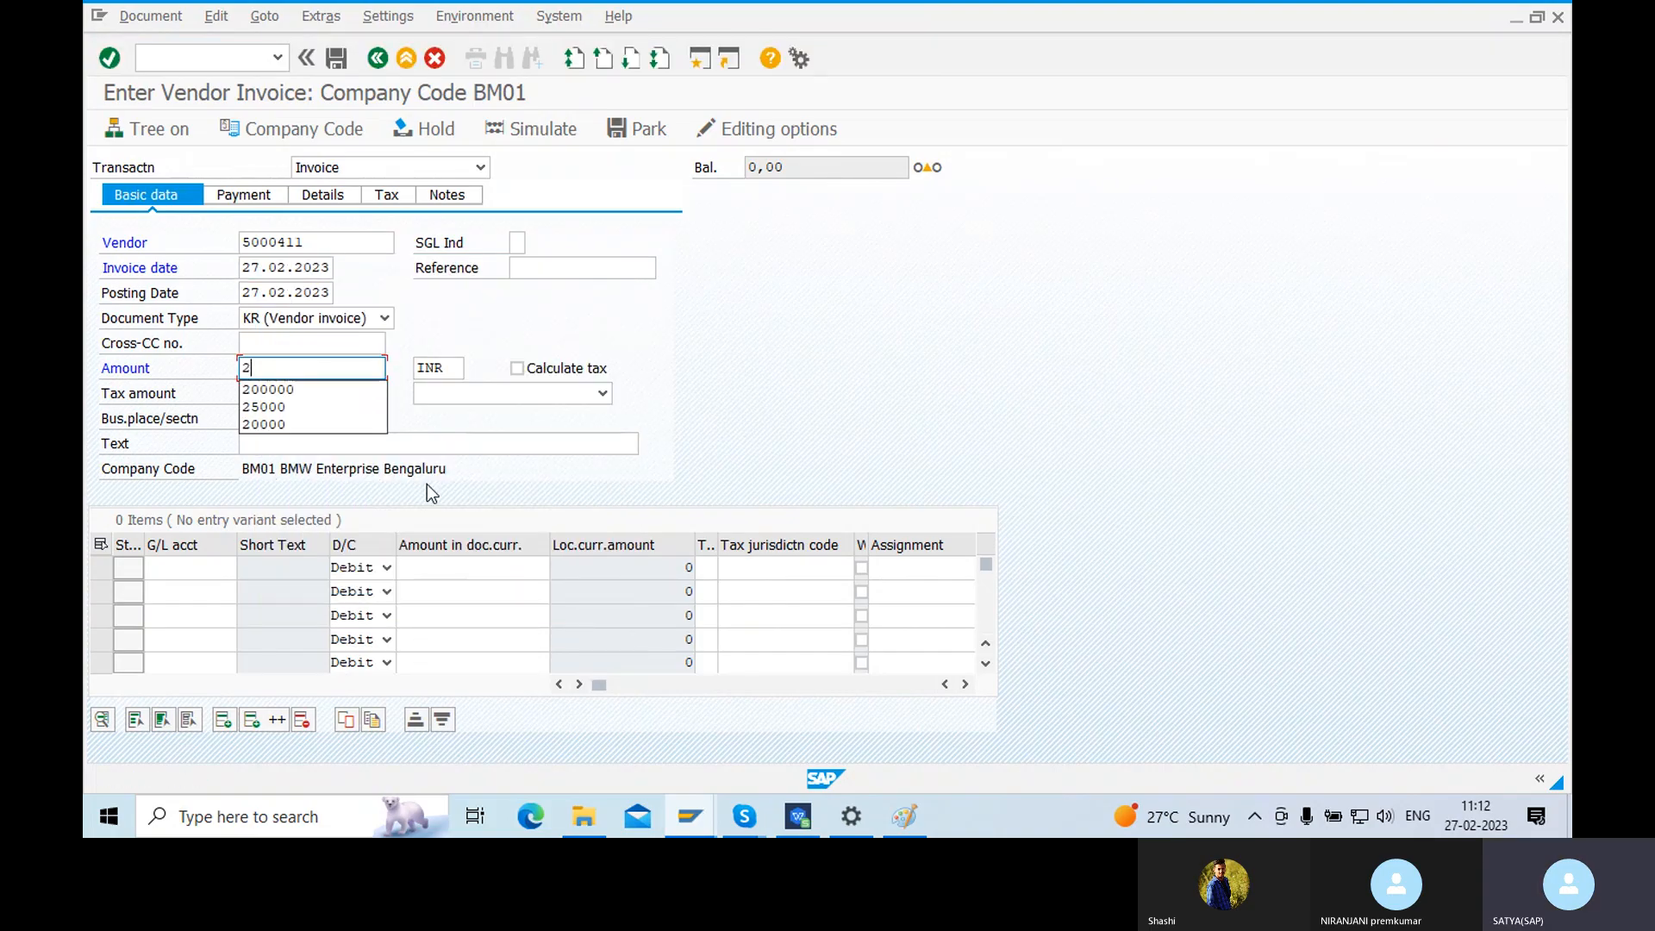
pyautogui.write('000')
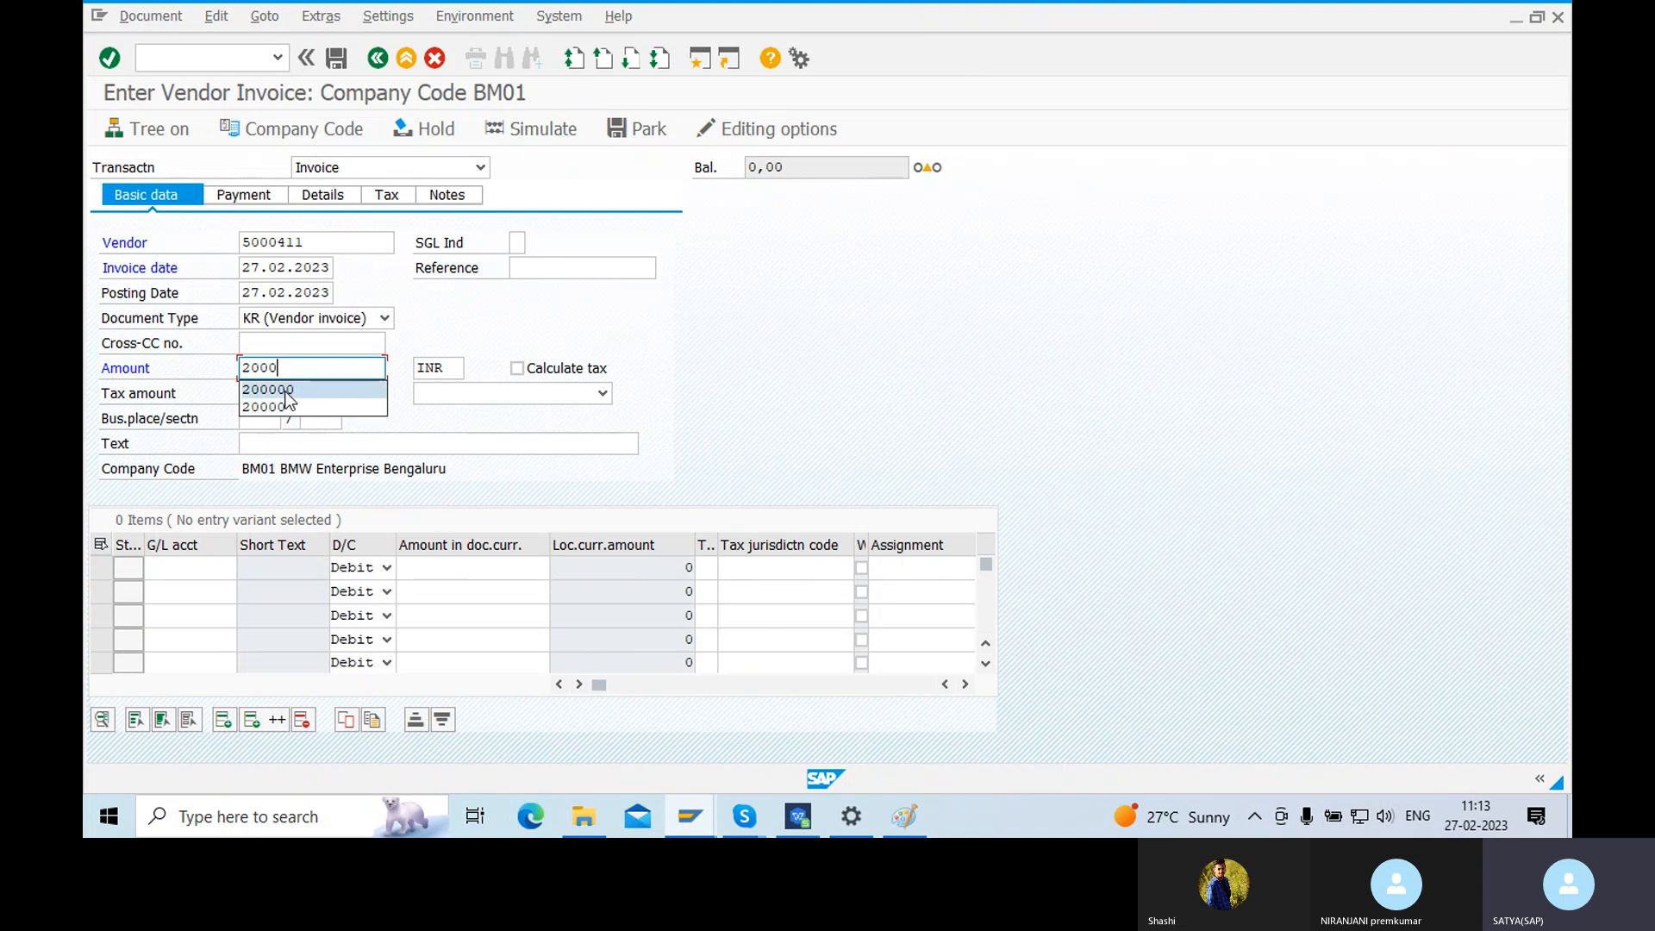
pyautogui.click(372, 390)
pyautogui.click(287, 444)
pyautogui.write('v')
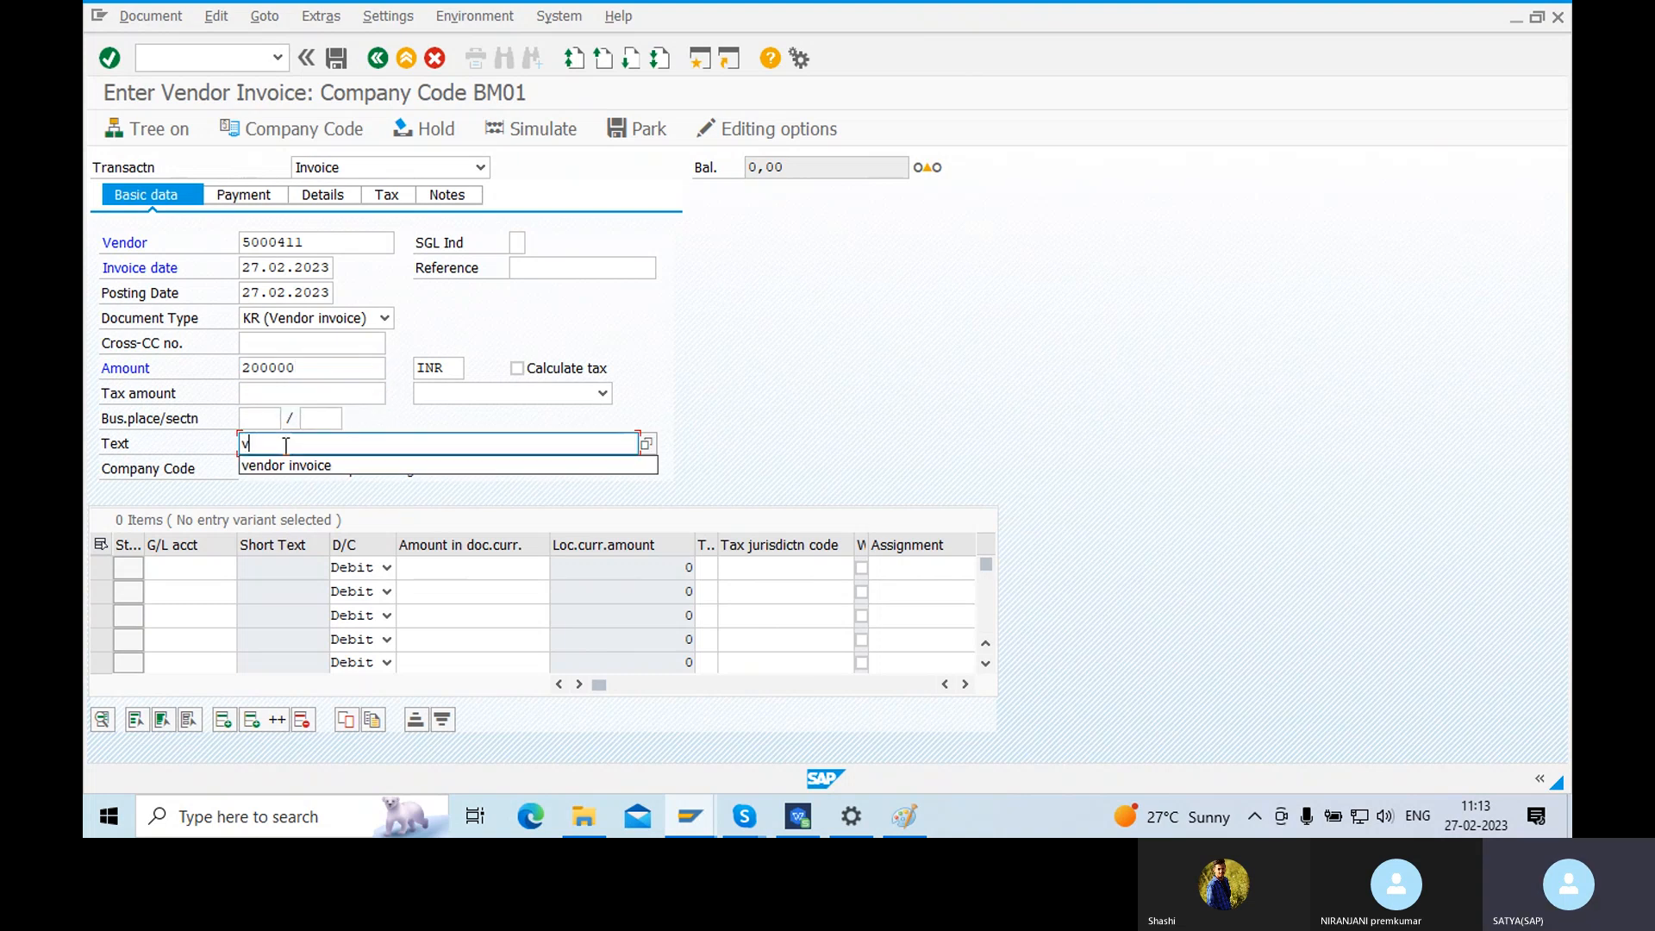
pyautogui.click(292, 466)
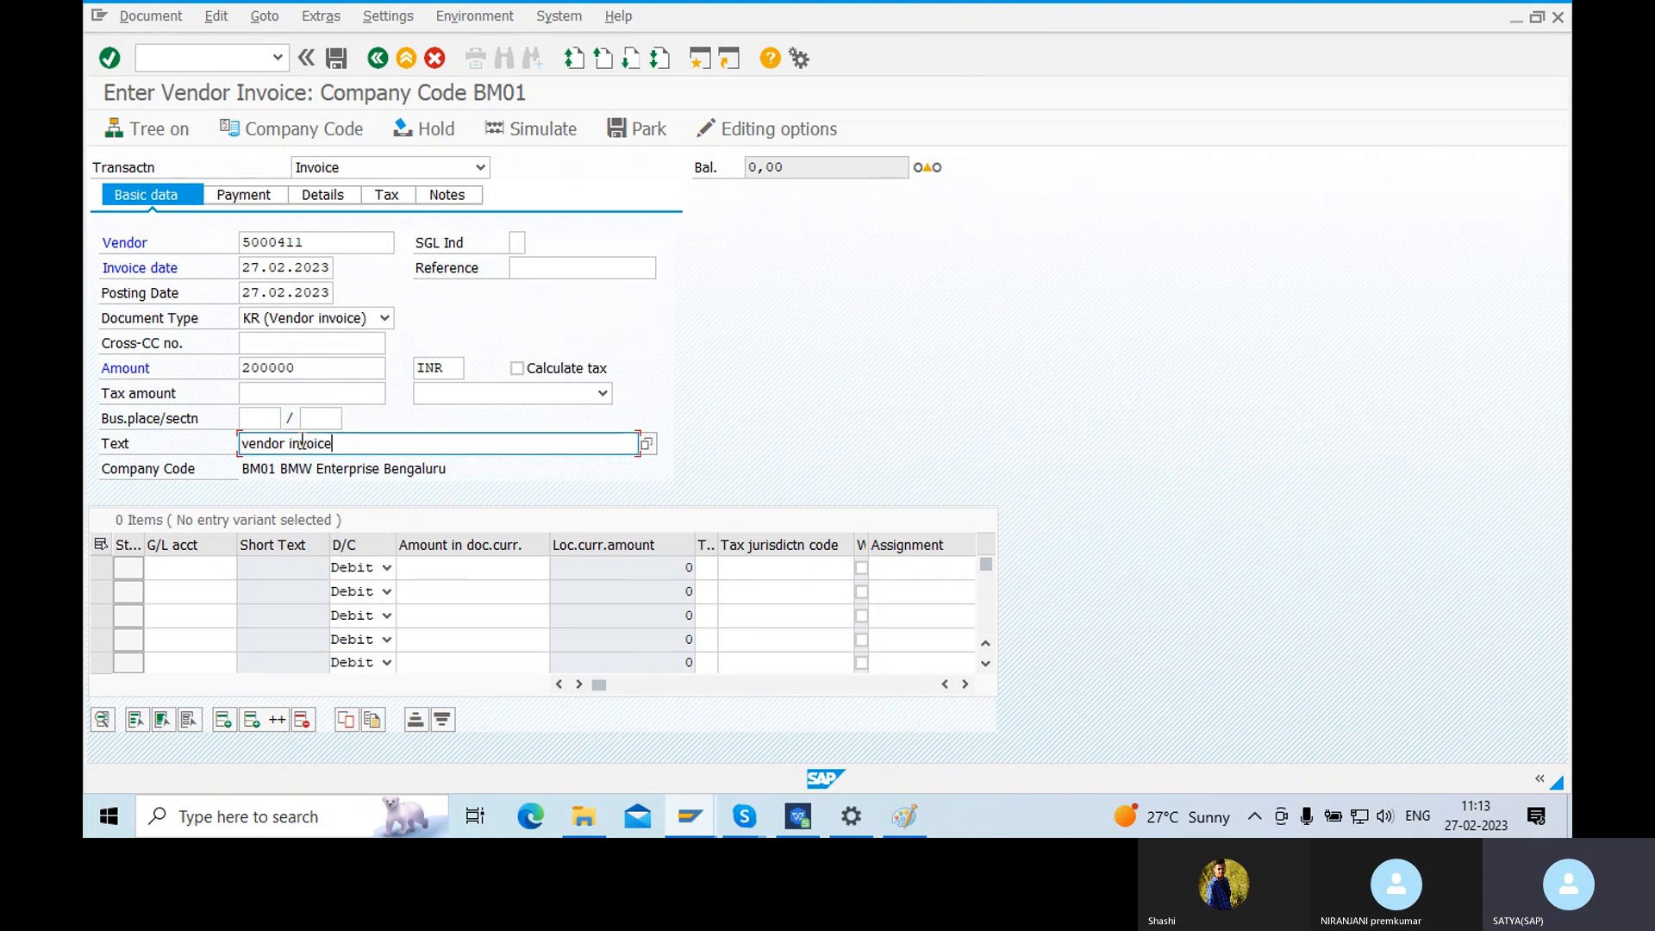
# - Add a debit line for G/L account 402, the purchase account in BM01, using * to take over the invoice amount
pyautogui.click(246, 569)
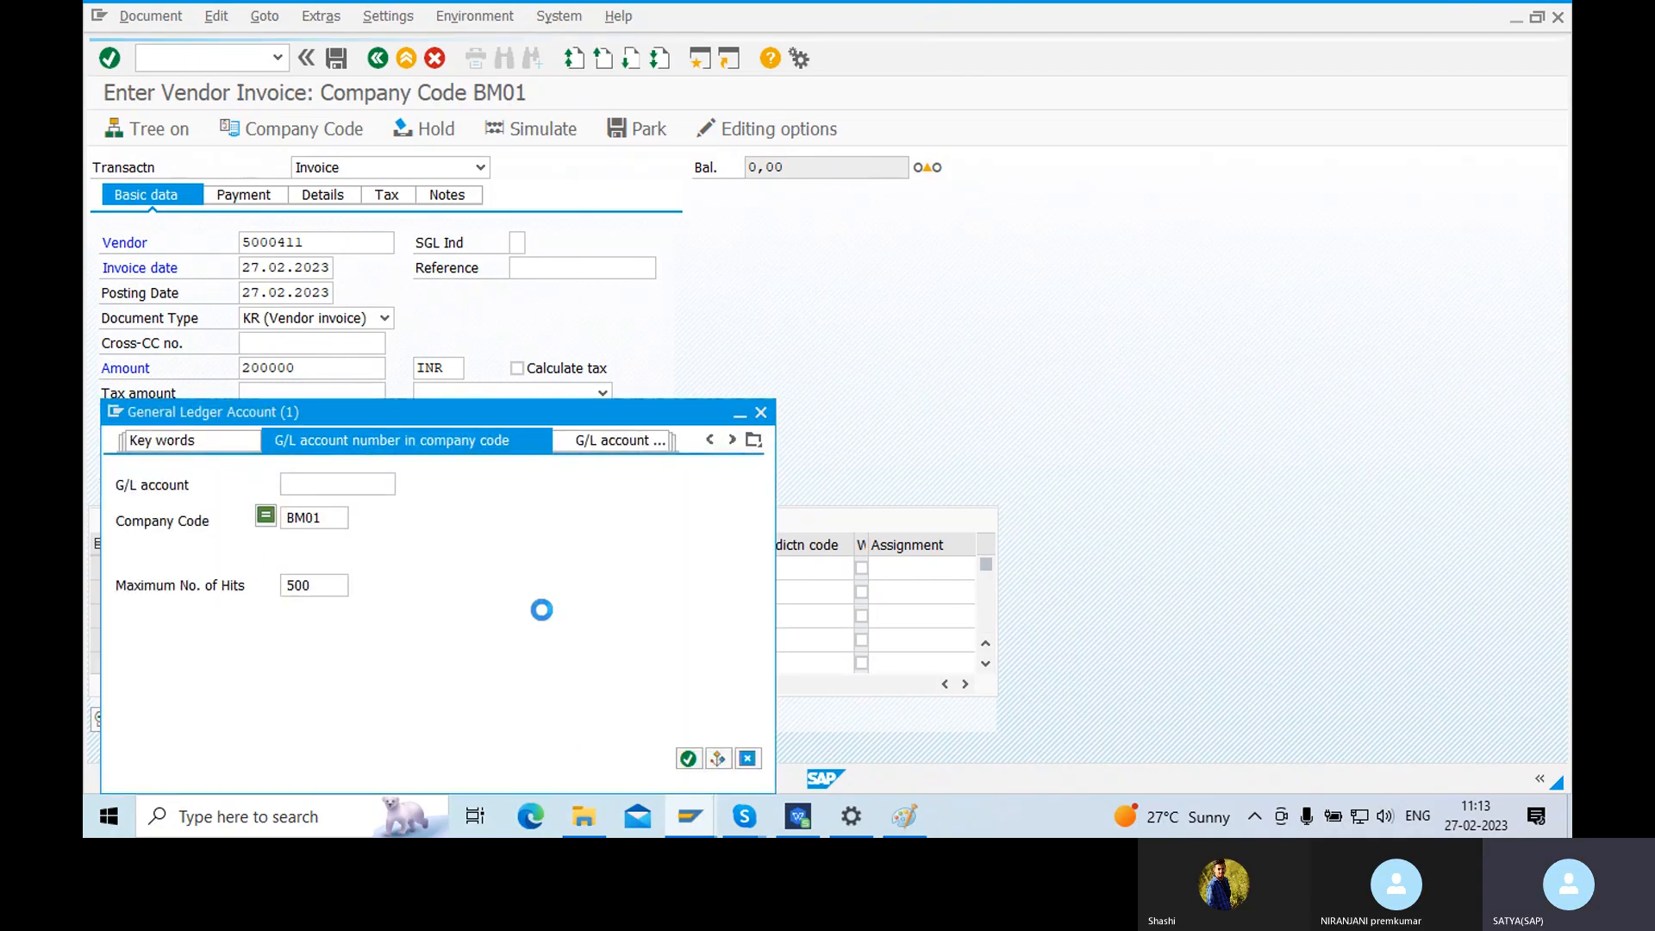
pyautogui.press('Return')
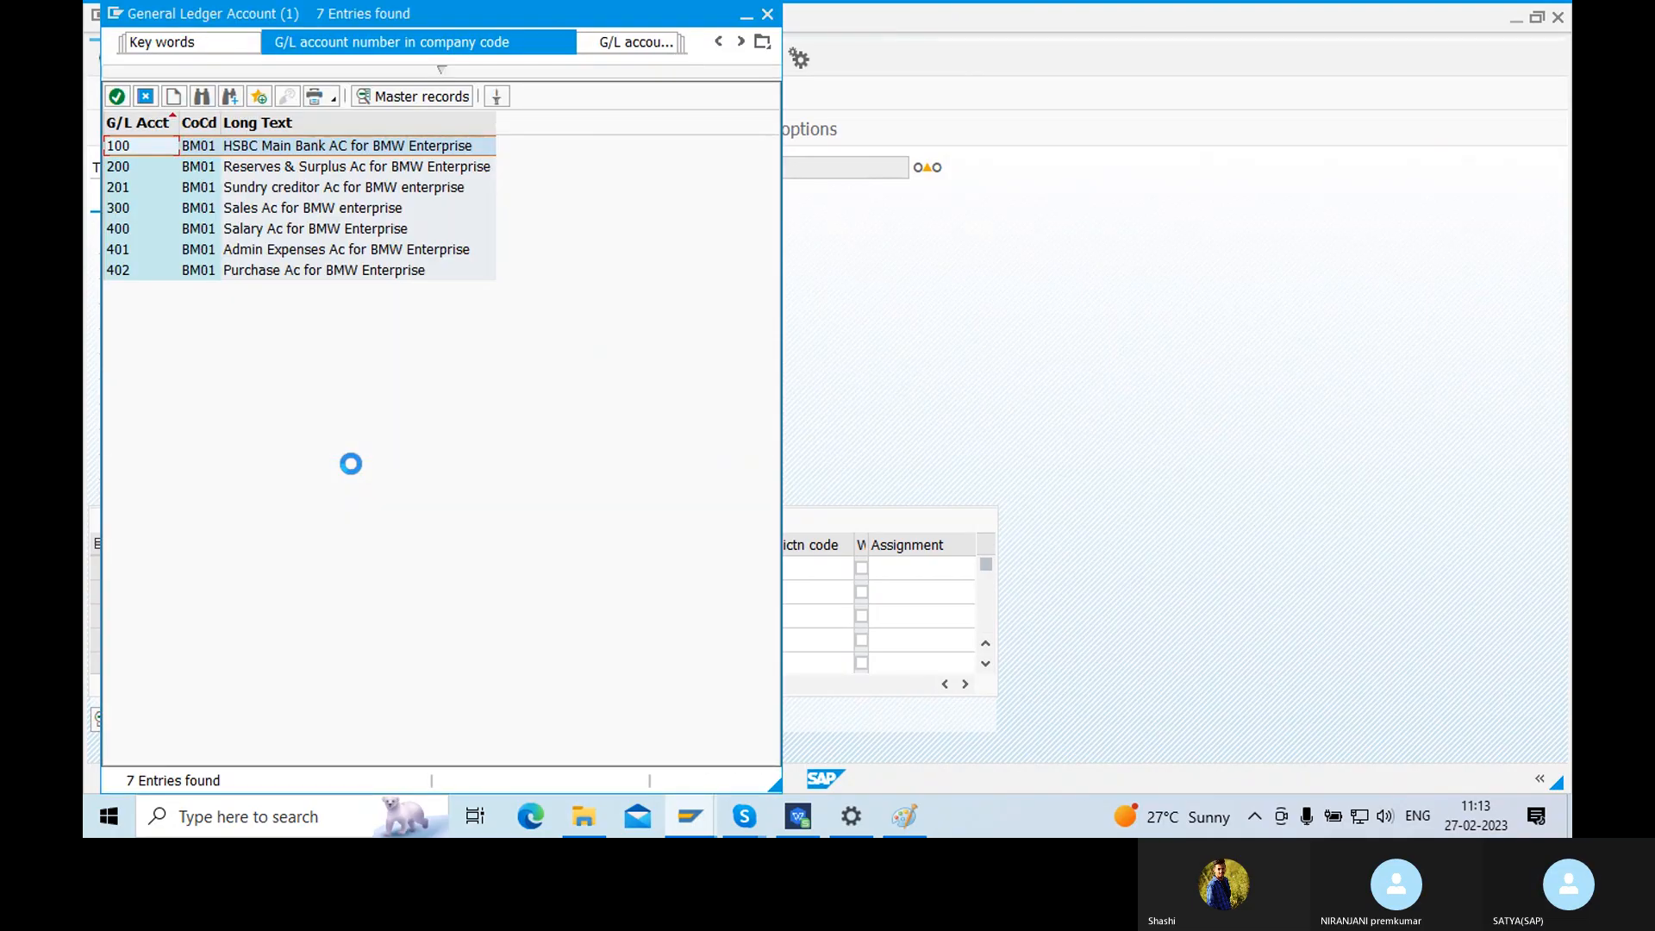
pyautogui.doubleClick(255, 273)
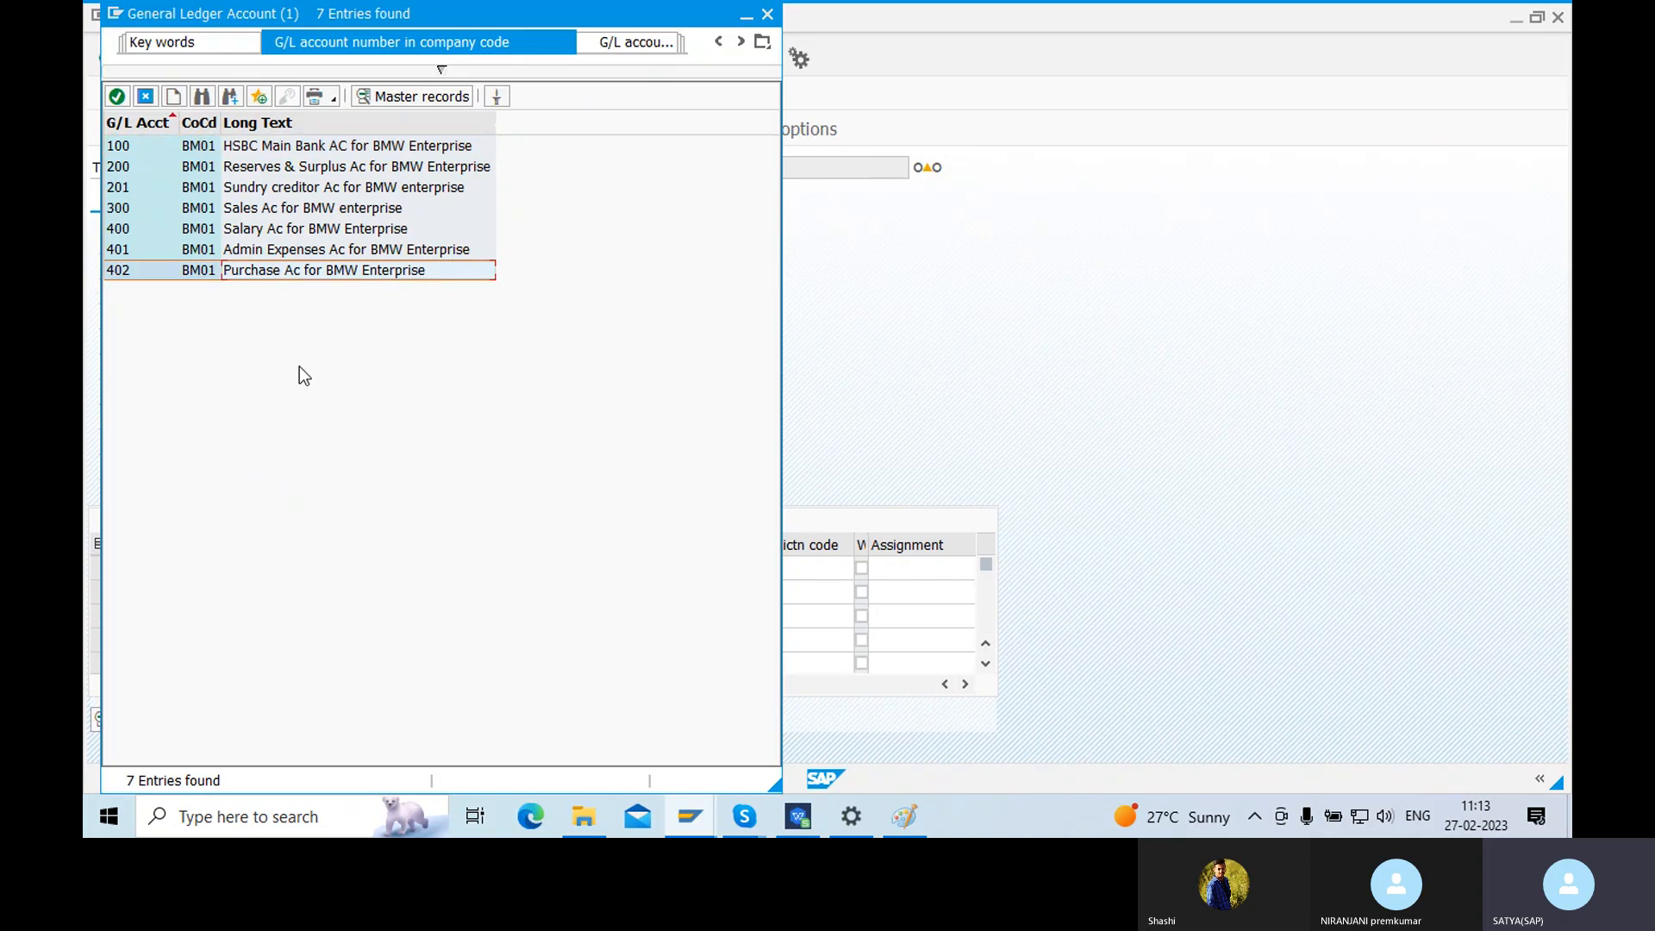
pyautogui.click(491, 574)
pyautogui.write('*')
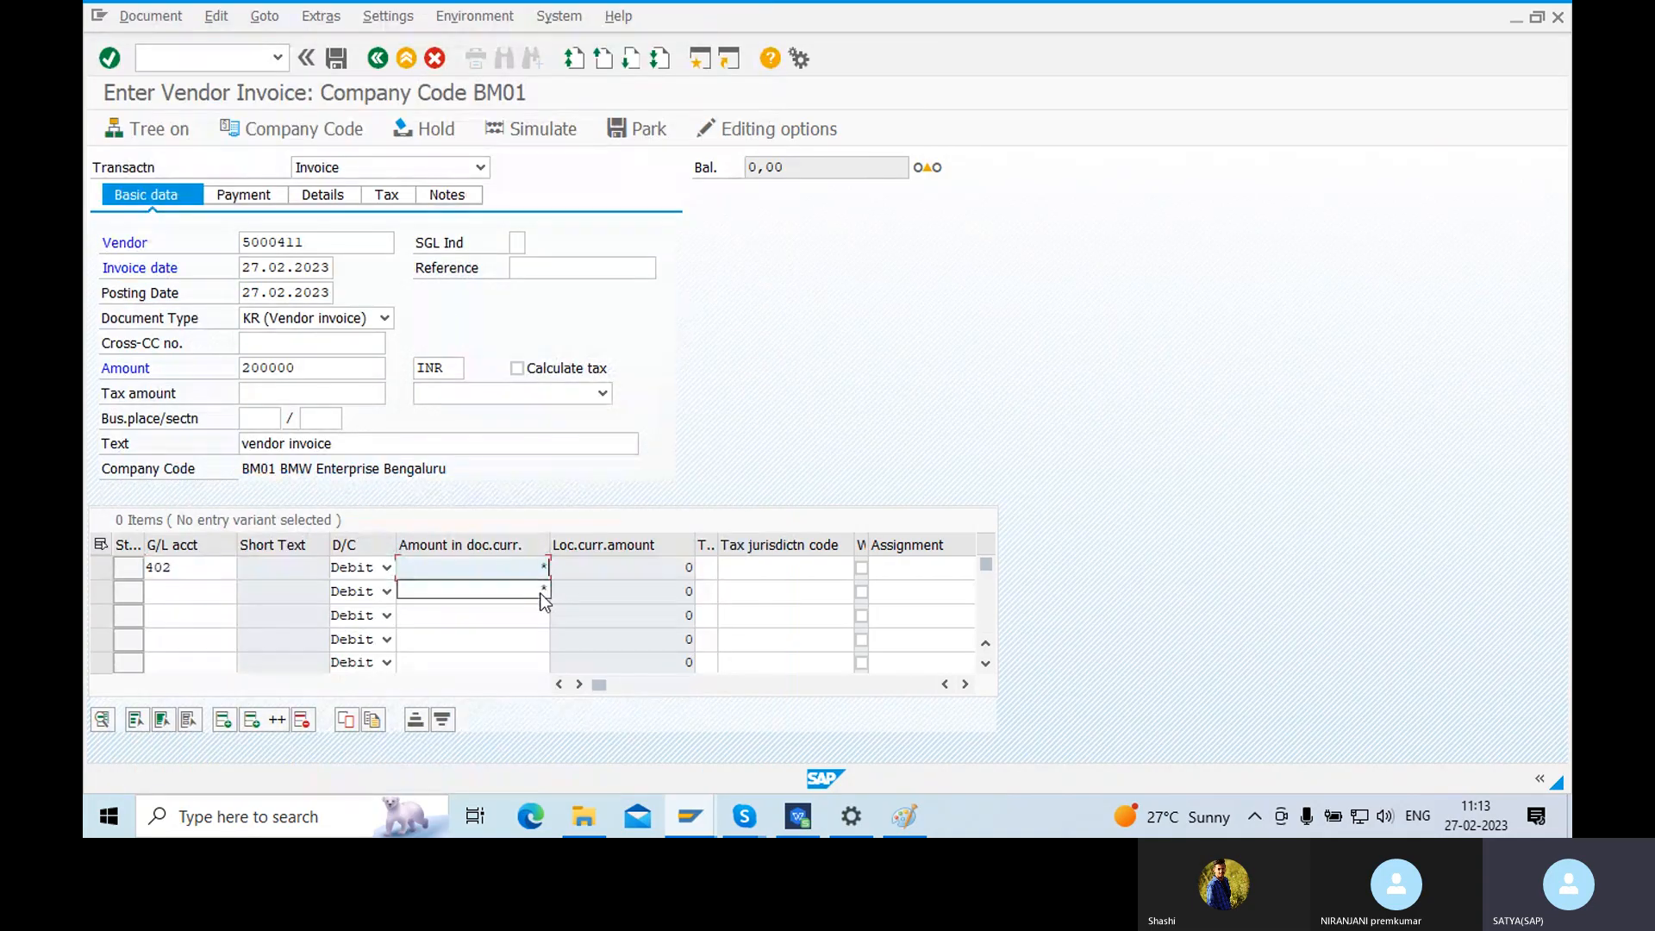
pyautogui.press('Return')
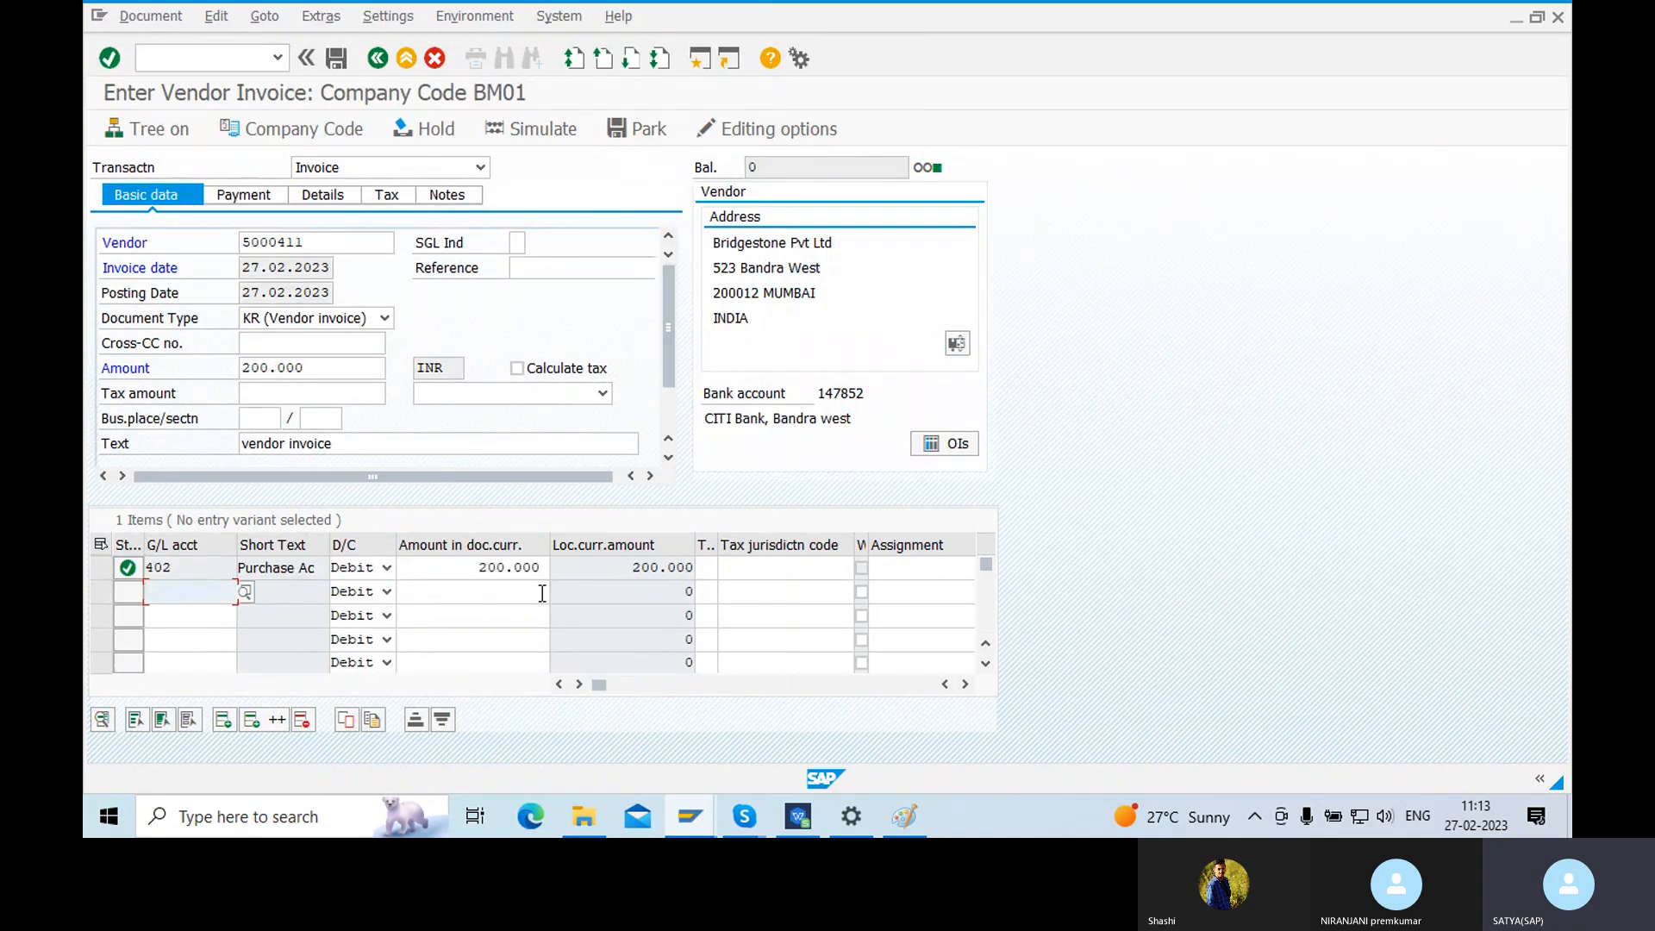
# - Simulate the vendor invoice and examine the posting keys, accounts and amounts of the vendor and purchase line items
pyautogui.click(1485, 196)
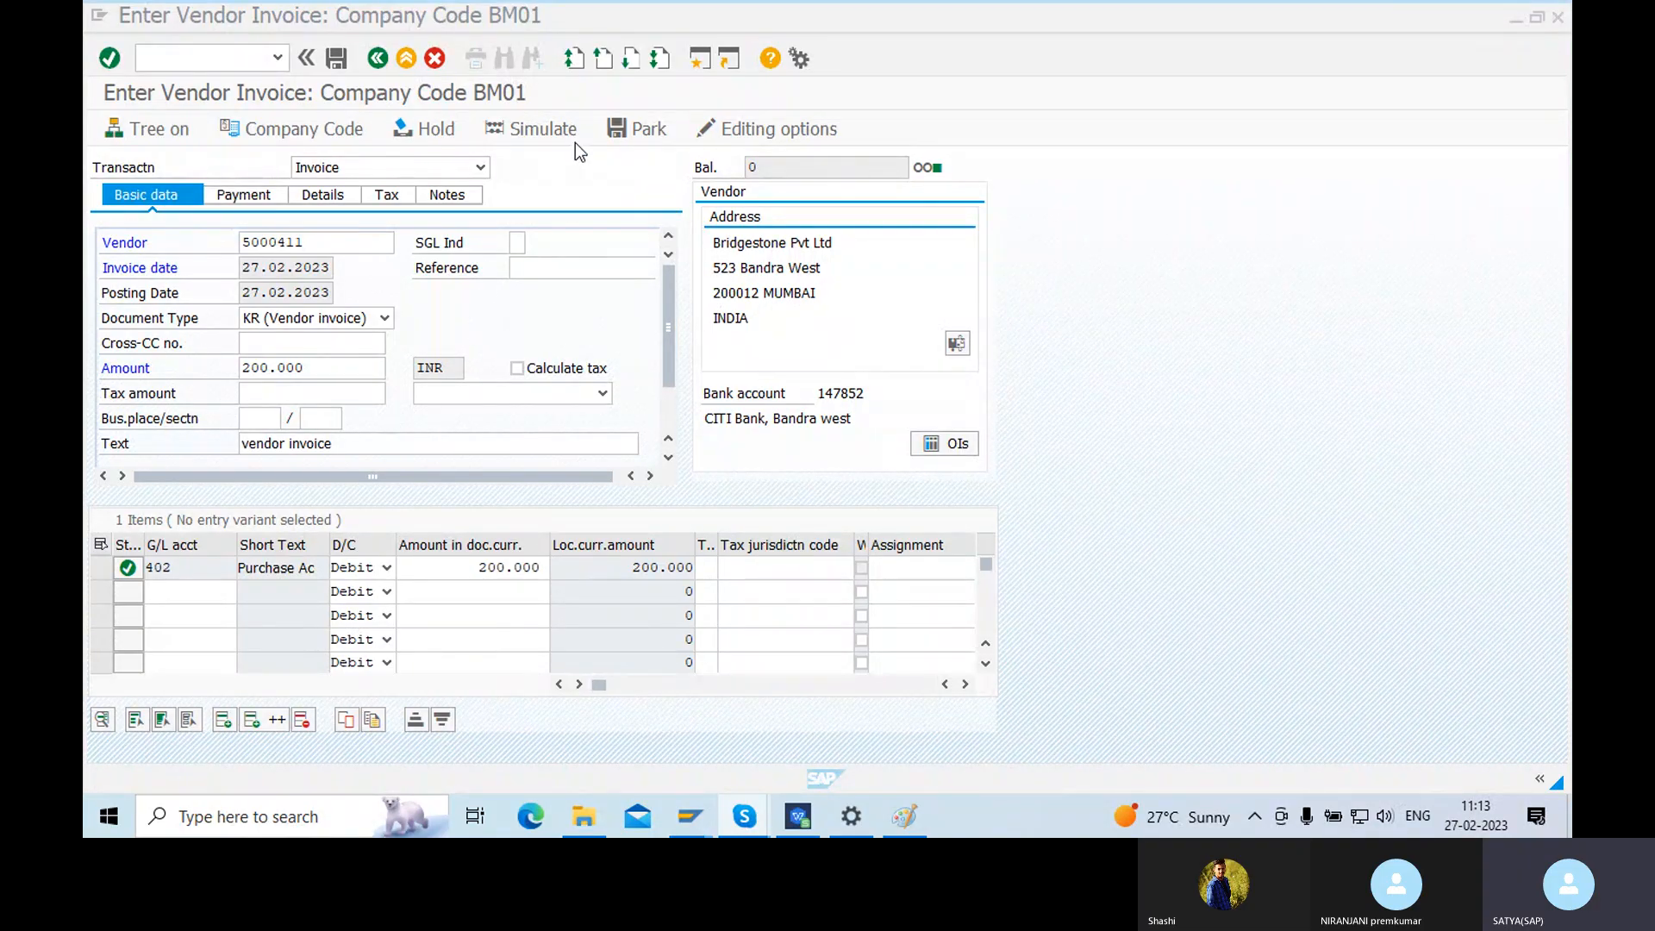
pyautogui.click(552, 132)
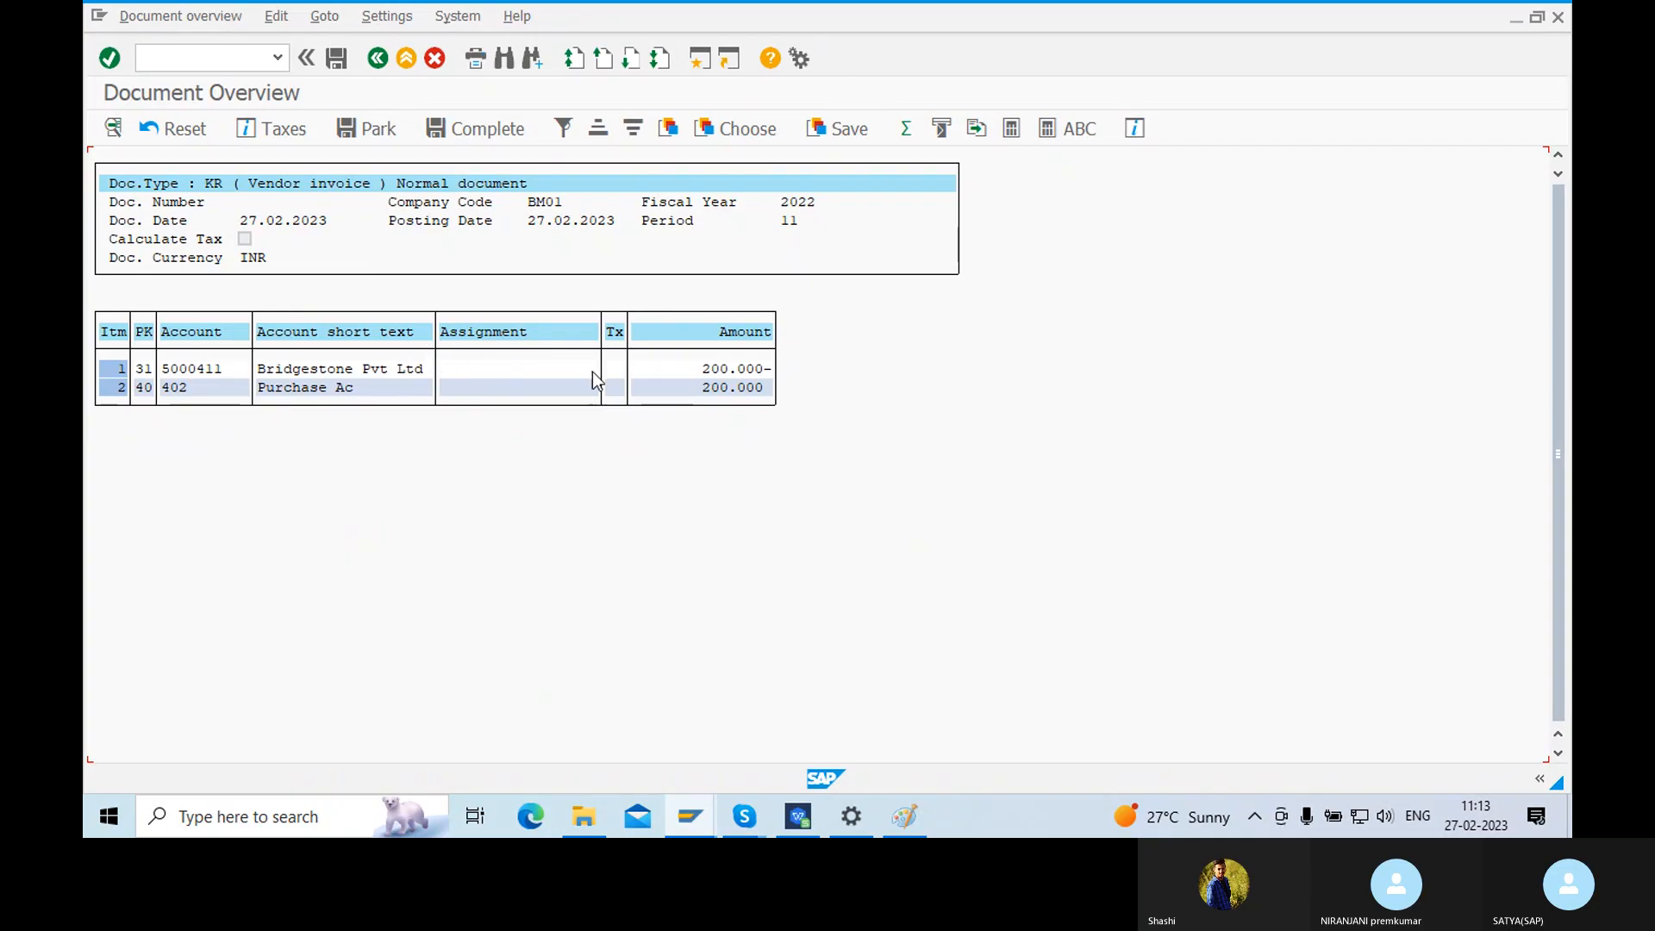
pyautogui.click(729, 395)
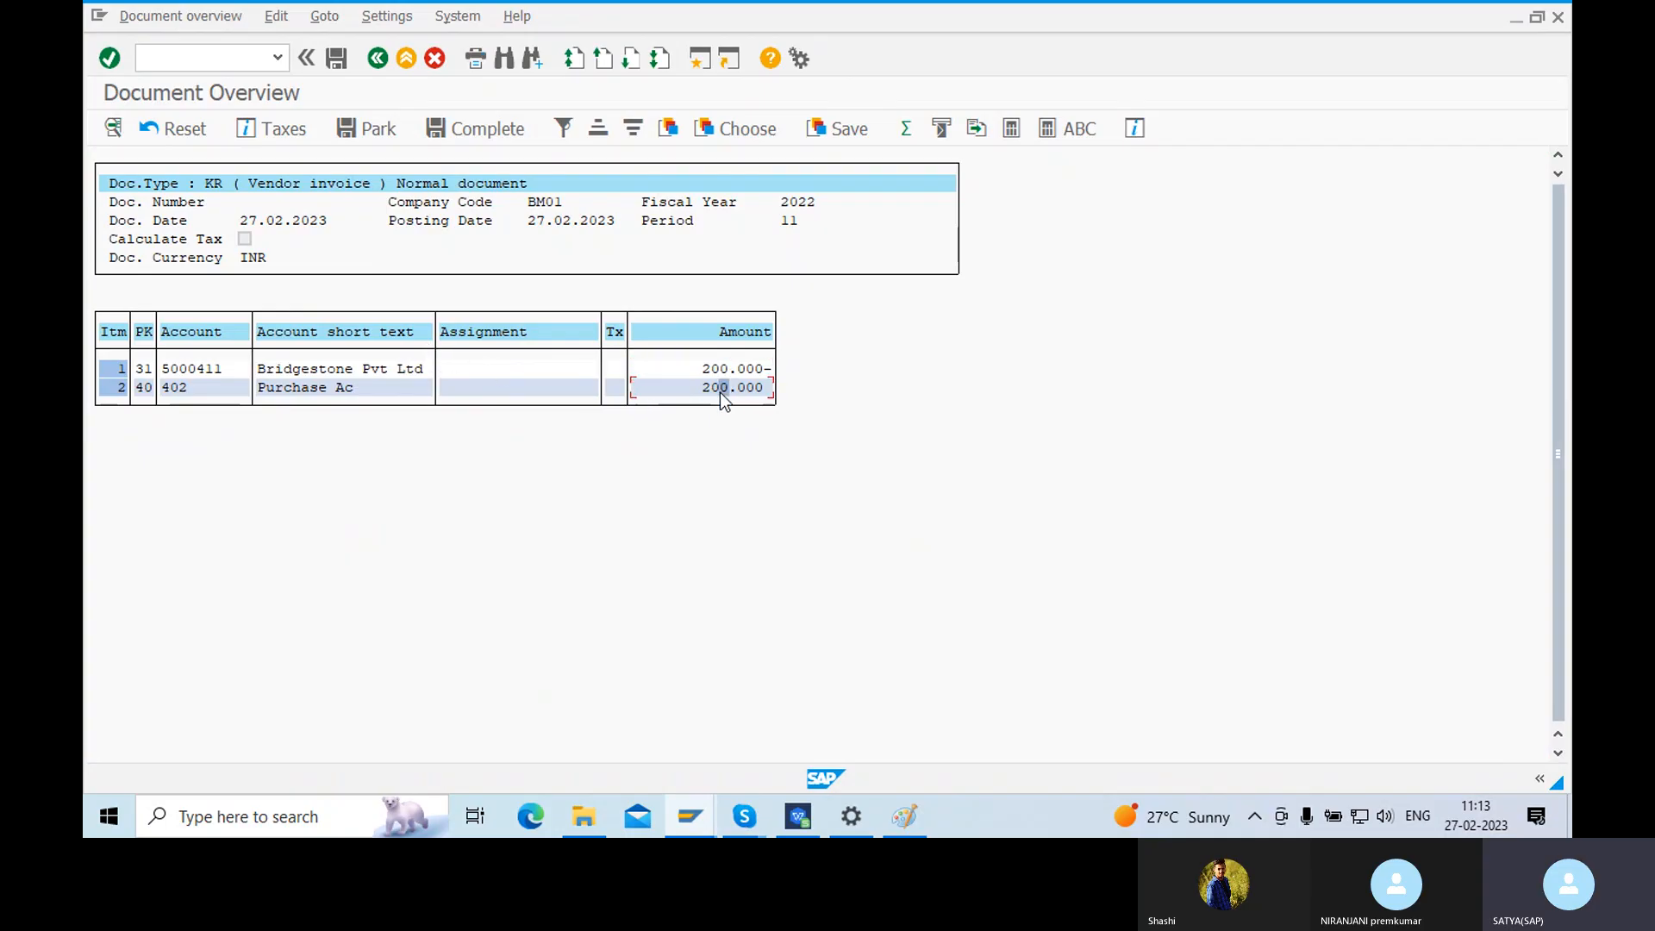
pyautogui.click(717, 368)
pyautogui.click(288, 388)
pyautogui.click(724, 389)
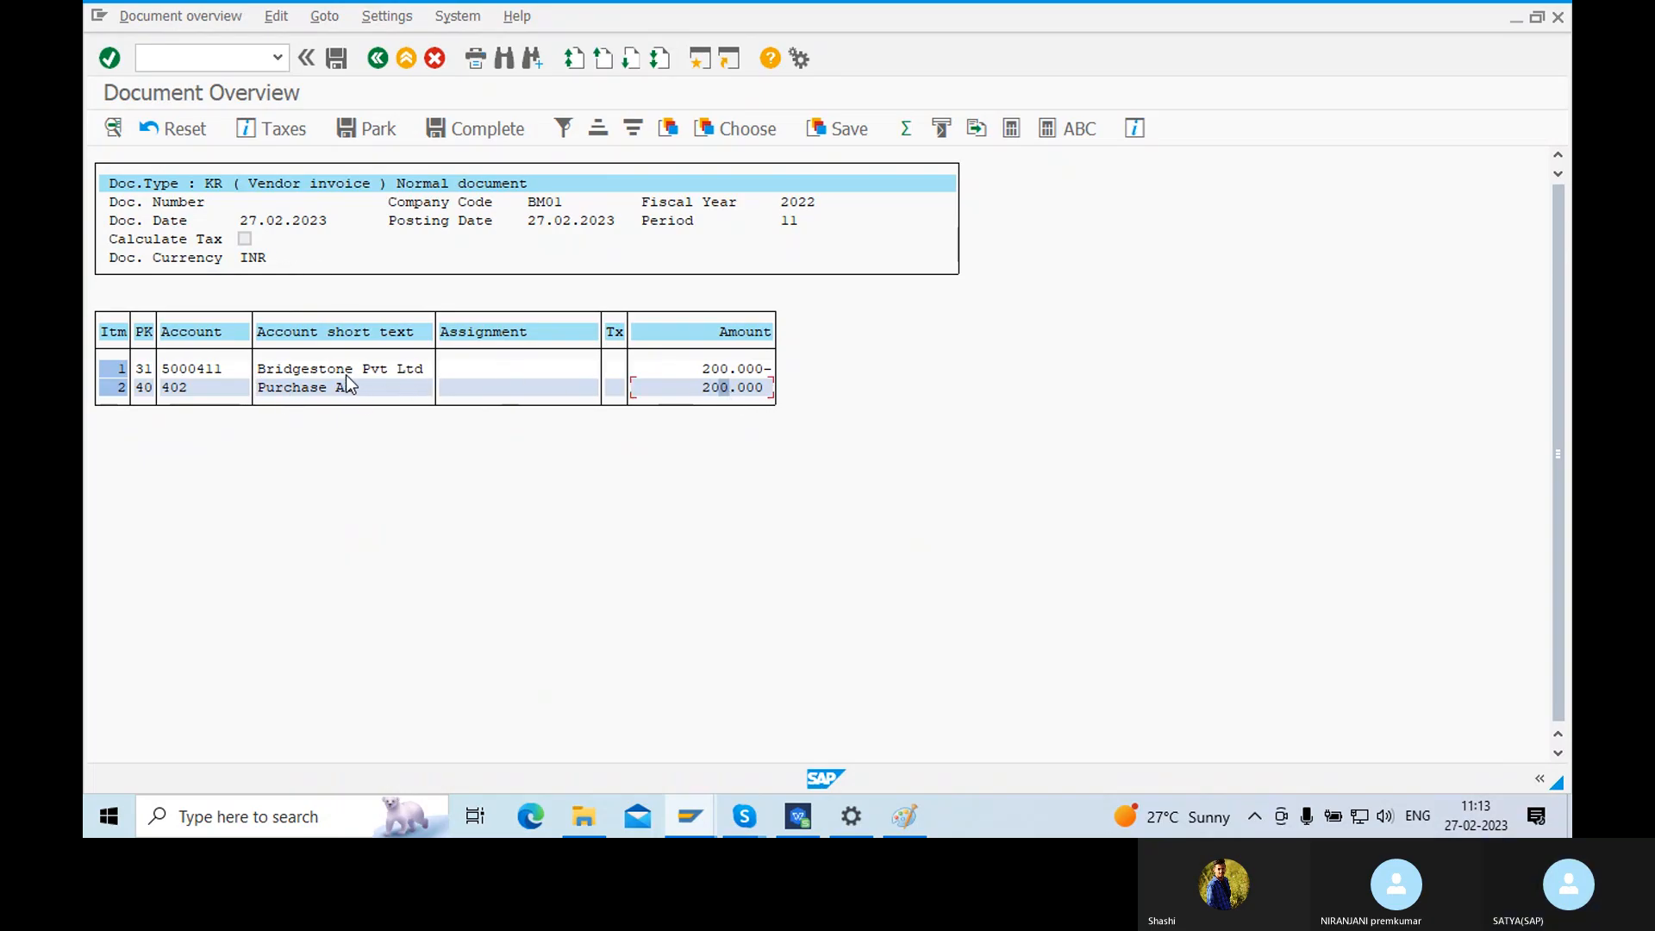
pyautogui.click(347, 370)
pyautogui.click(723, 369)
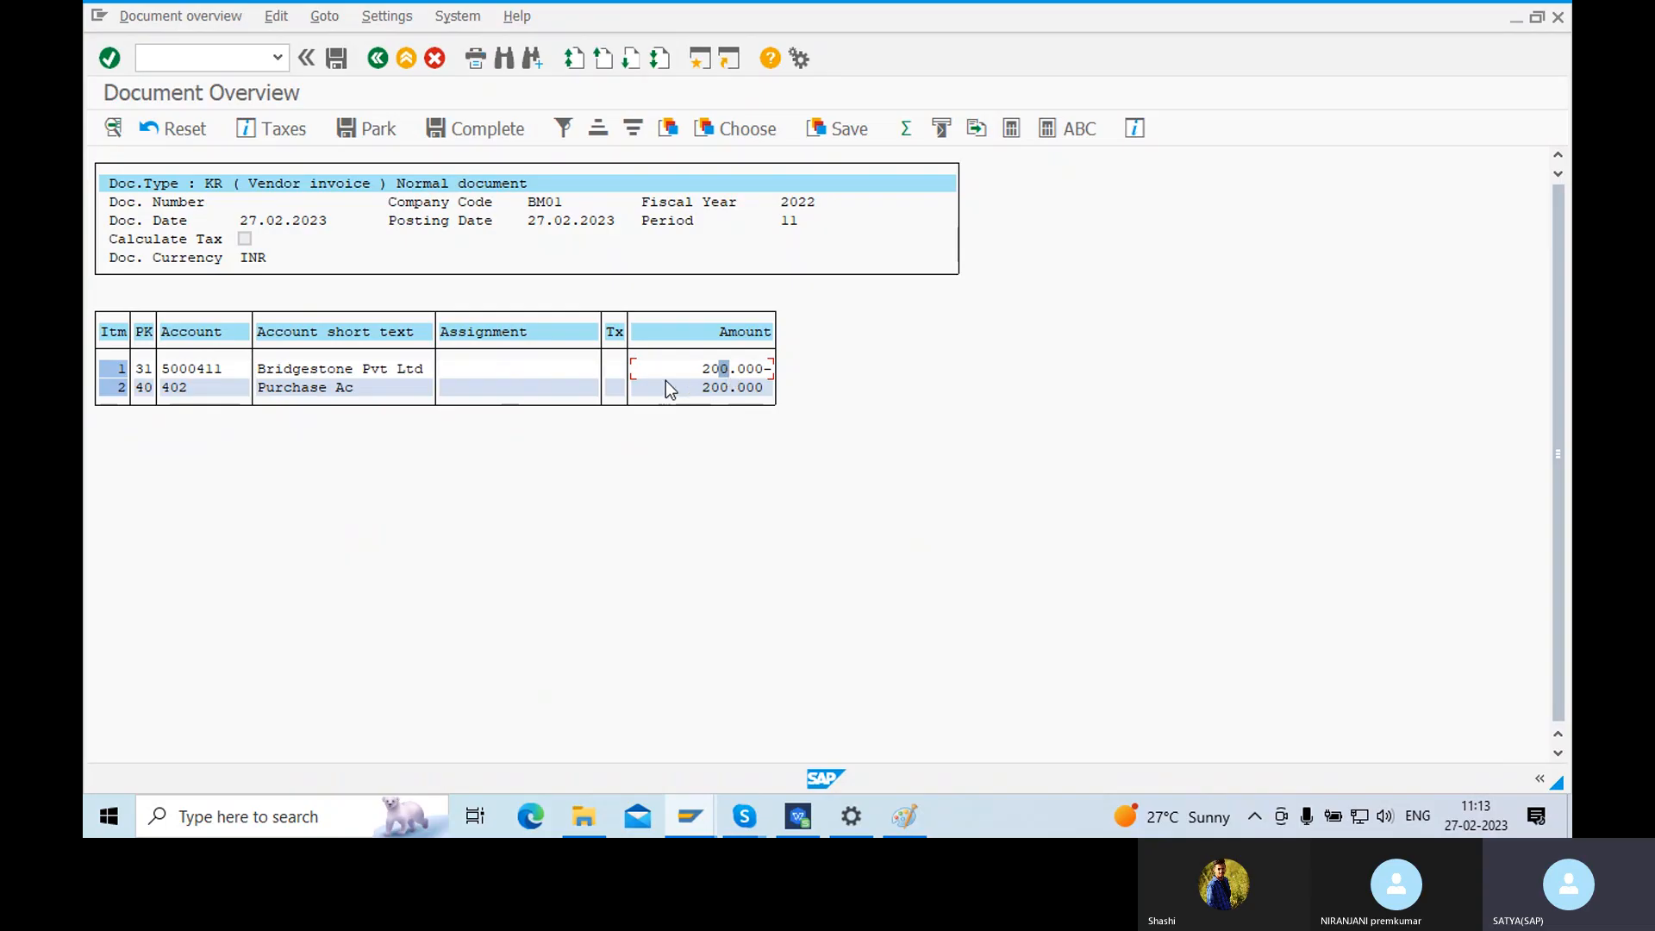
pyautogui.click(188, 371)
pyautogui.click(143, 390)
pyautogui.click(143, 370)
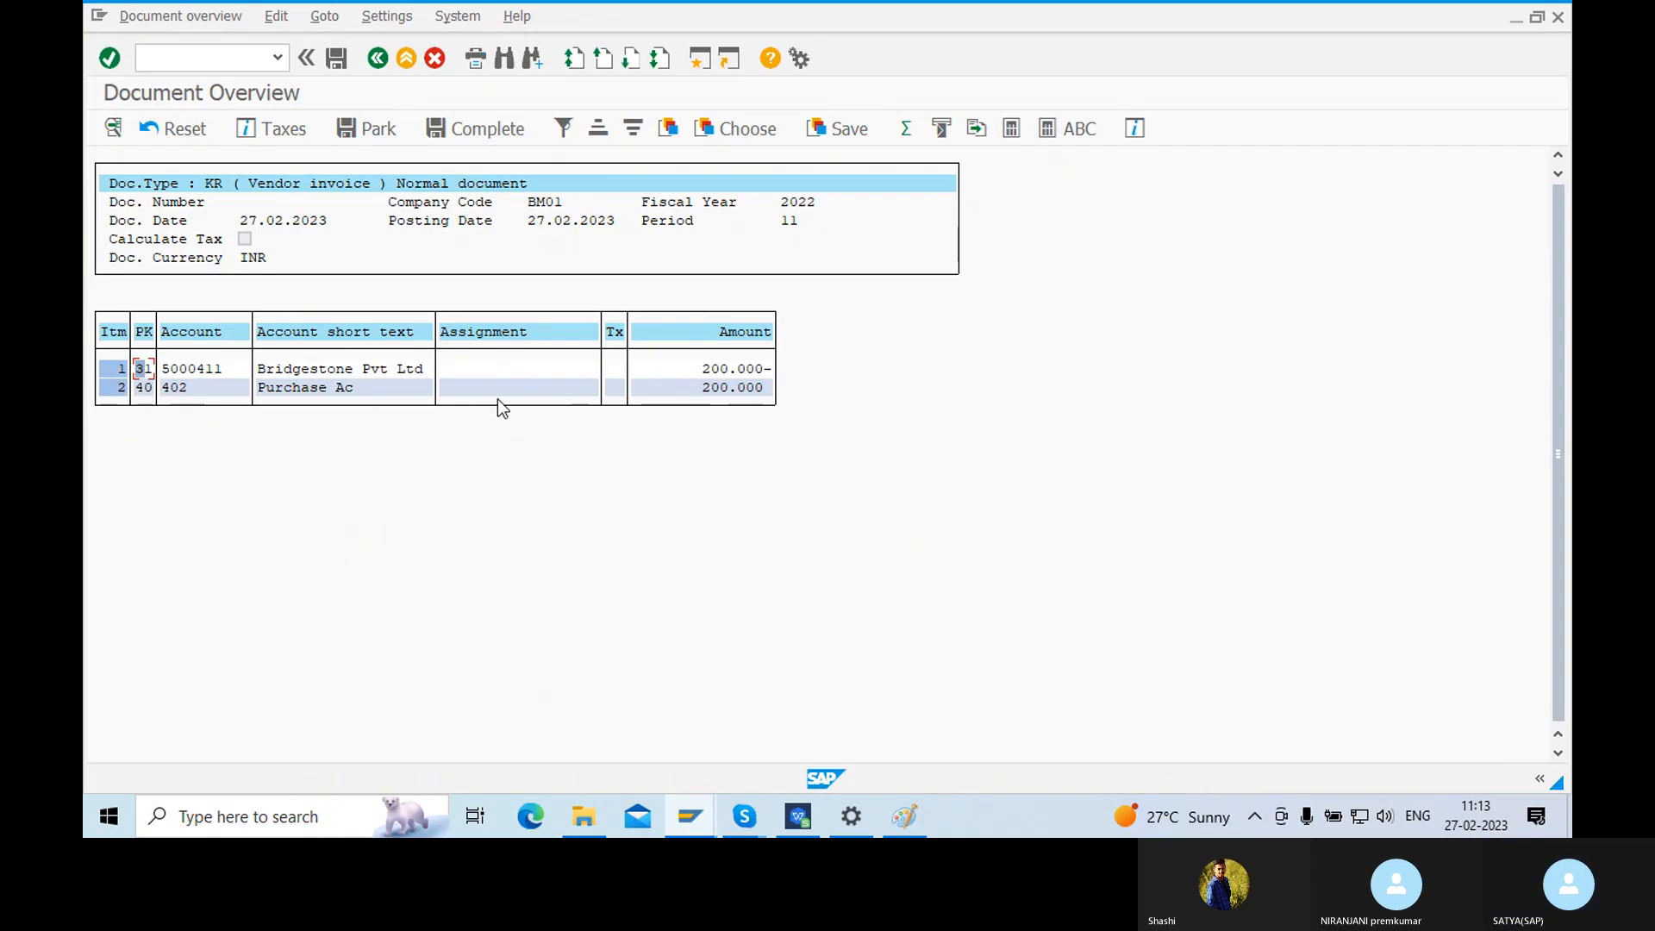
# - Post the simulated invoice and copy the word "Document" with its number from the posting message's details
pyautogui.click(335, 59)
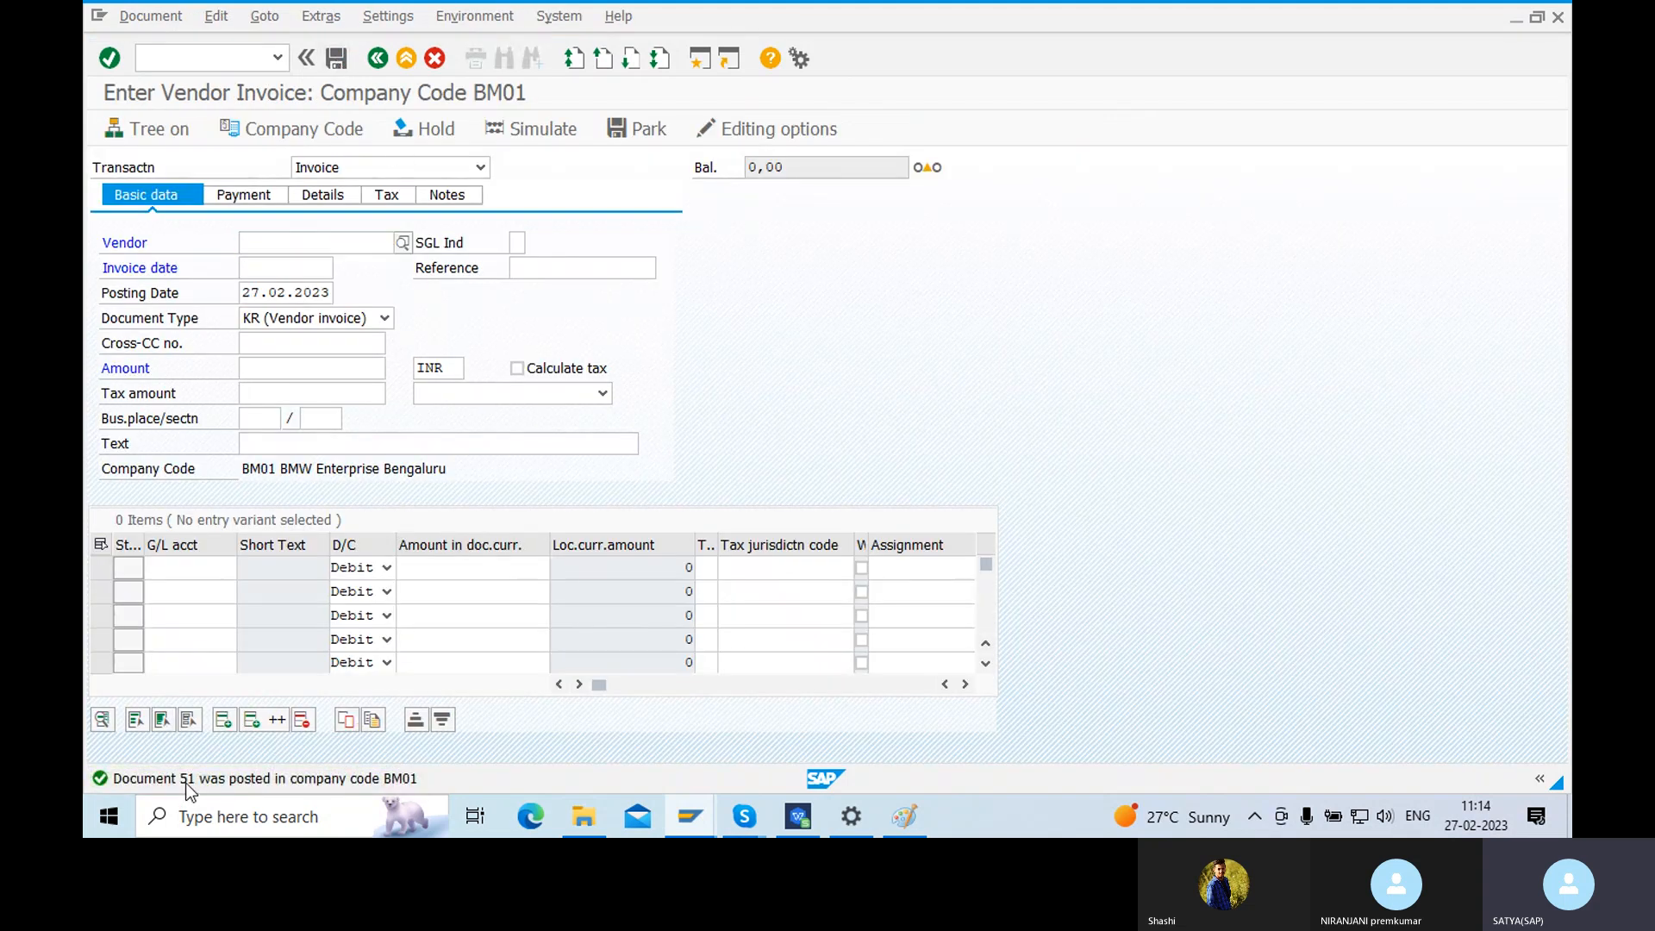
pyautogui.doubleClick(184, 780)
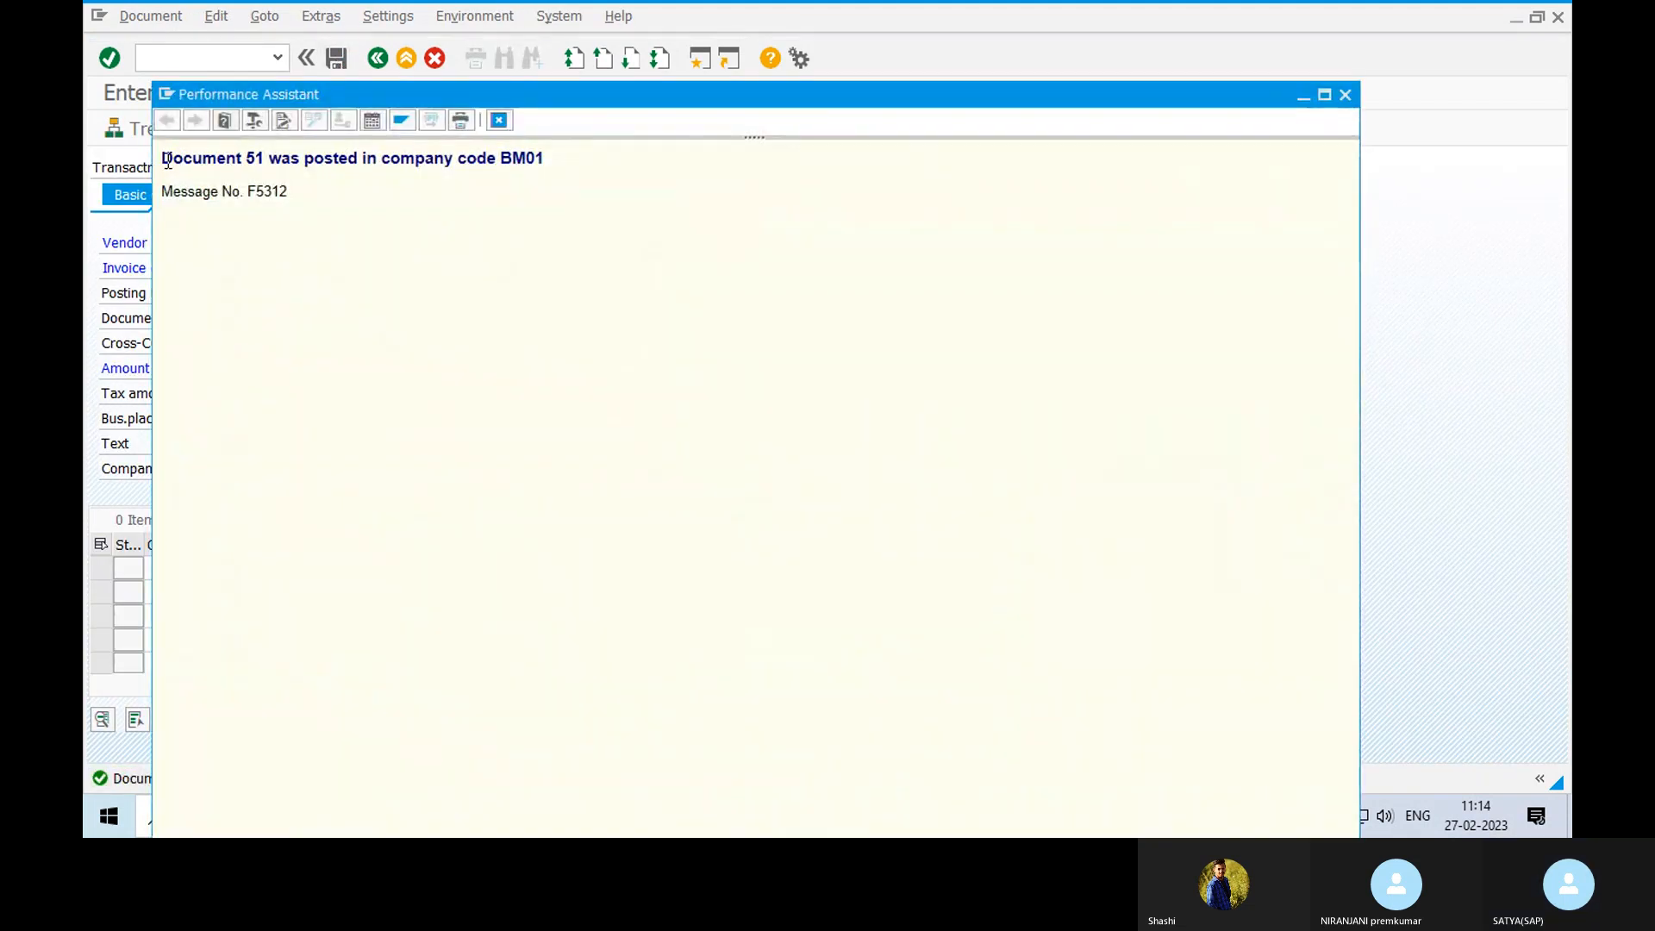
pyautogui.moveTo(162, 157); pyautogui.dragTo(266, 159)
pyautogui.rightClick(255, 164)
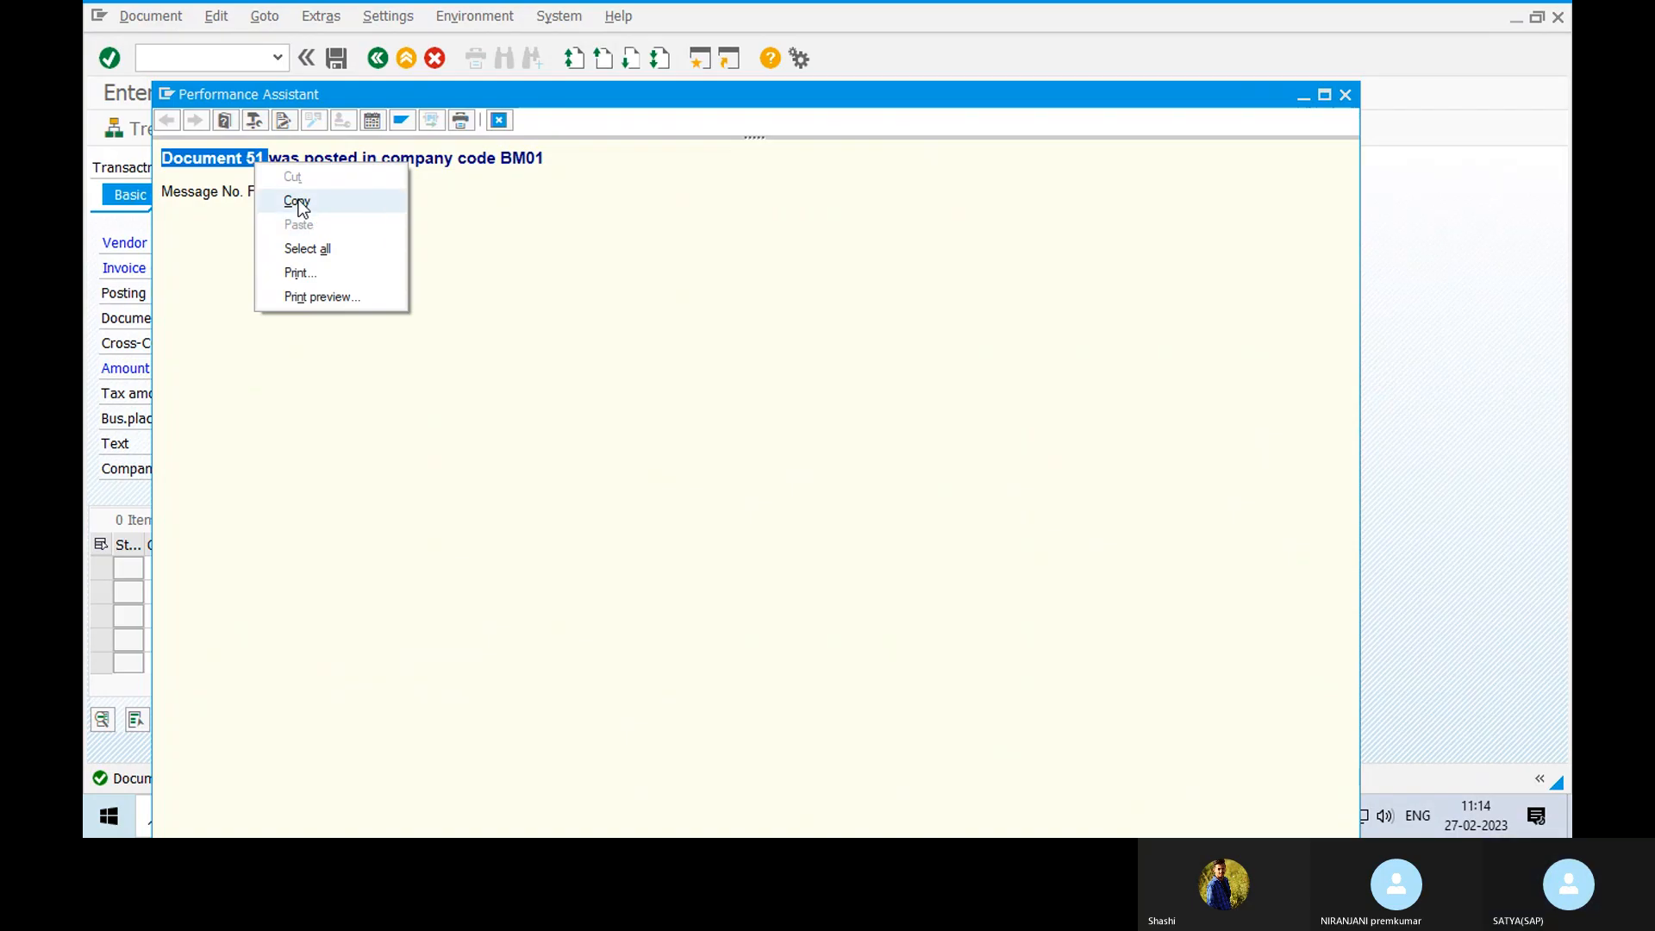
pyautogui.click(298, 199)
pyautogui.click(498, 120)
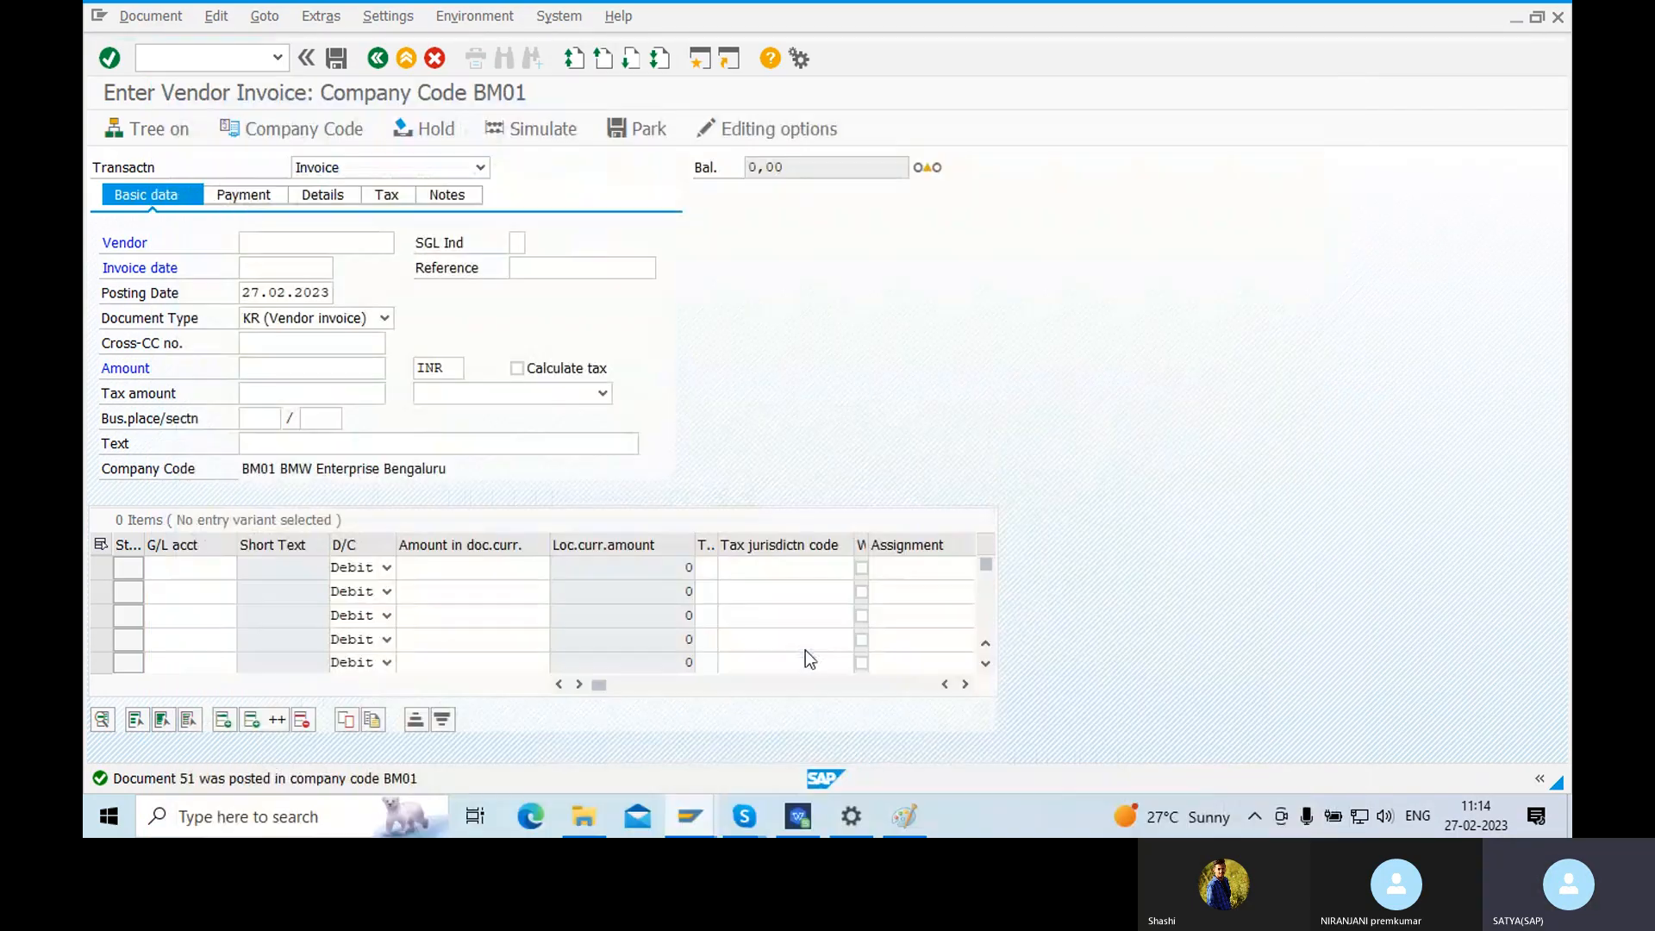
# - Switch to Paint and paste the copied document reference beside the Purchase Ac DR / Vendor Ac CR box
pyautogui.click(910, 829)
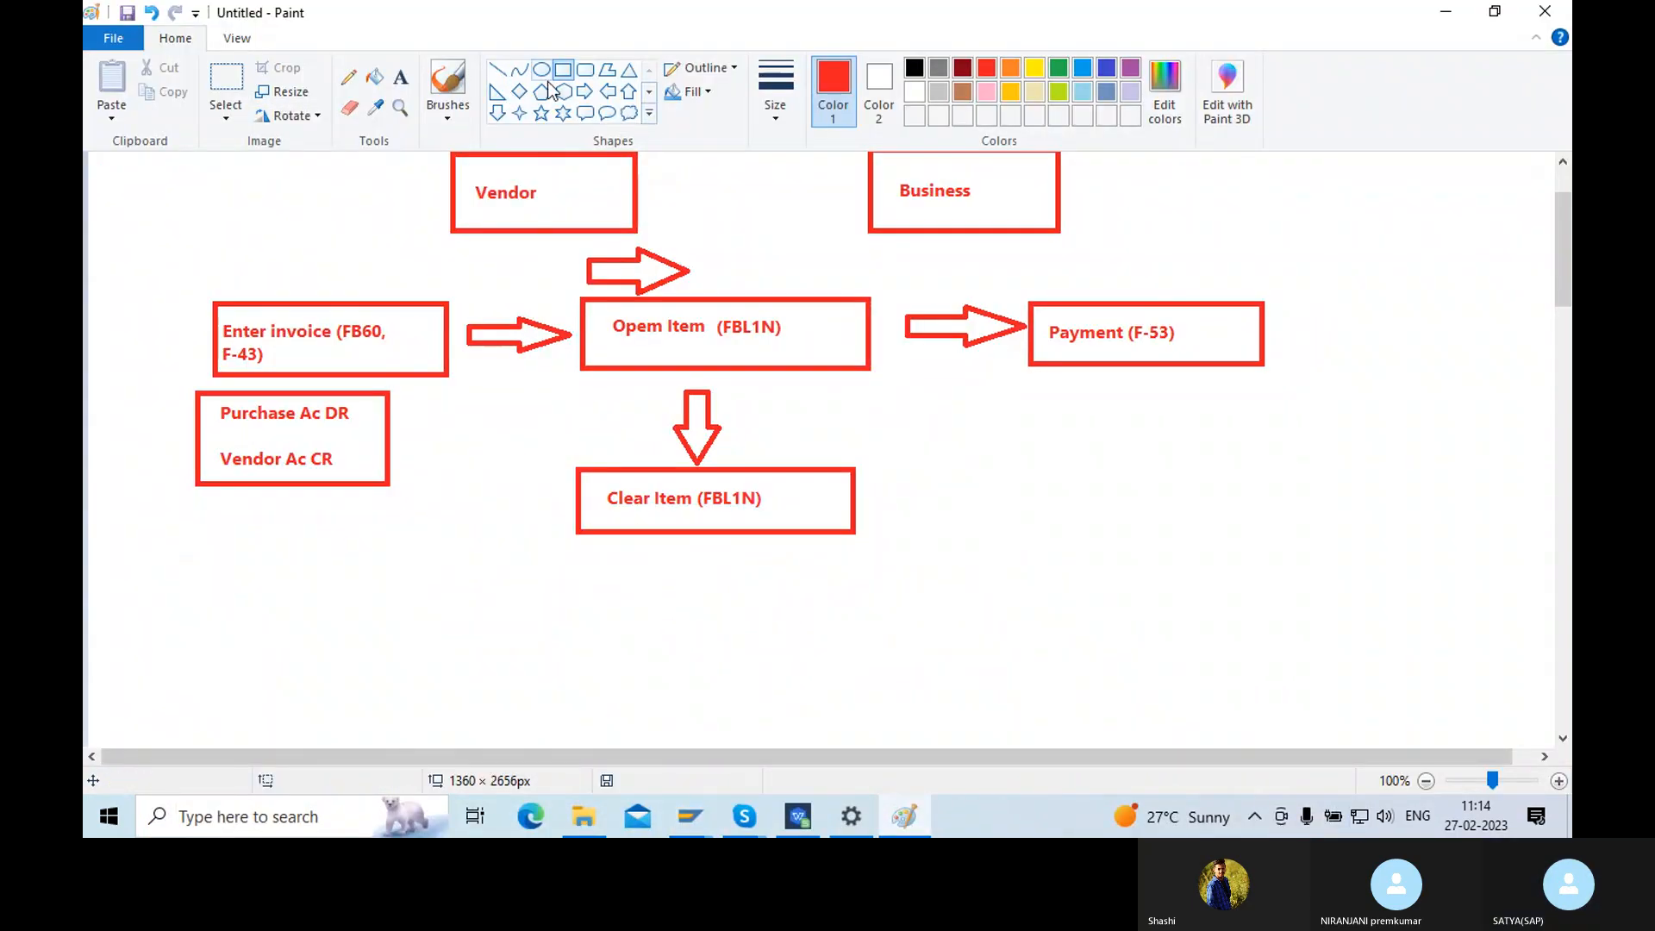
pyautogui.click(400, 75)
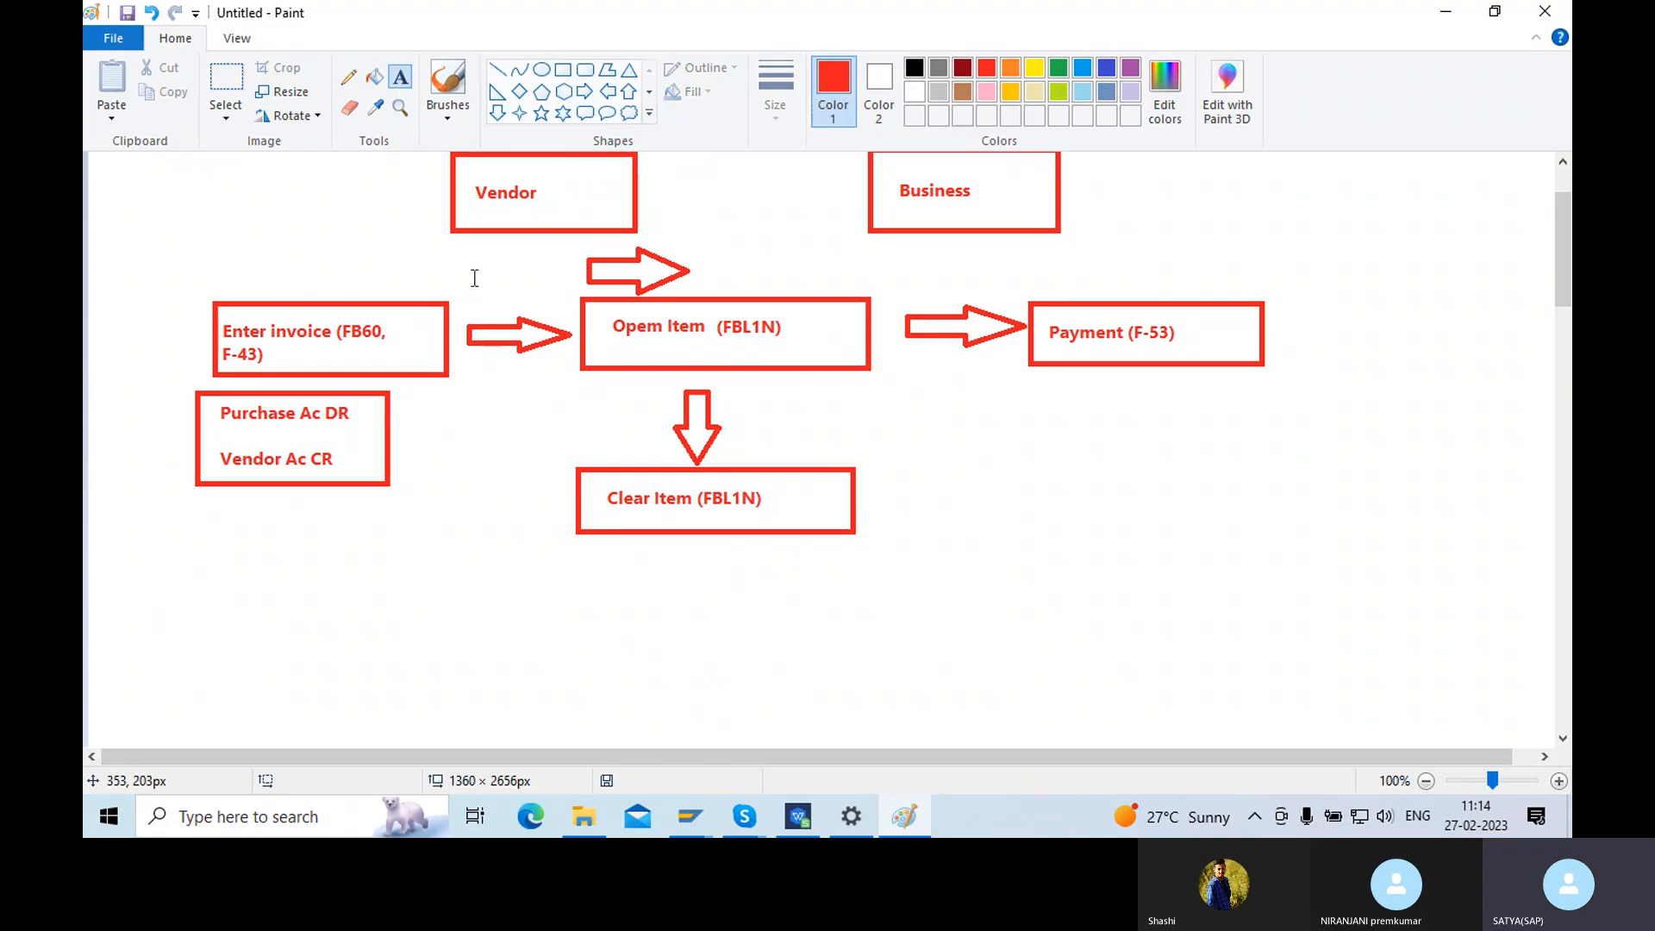
pyautogui.click(437, 410)
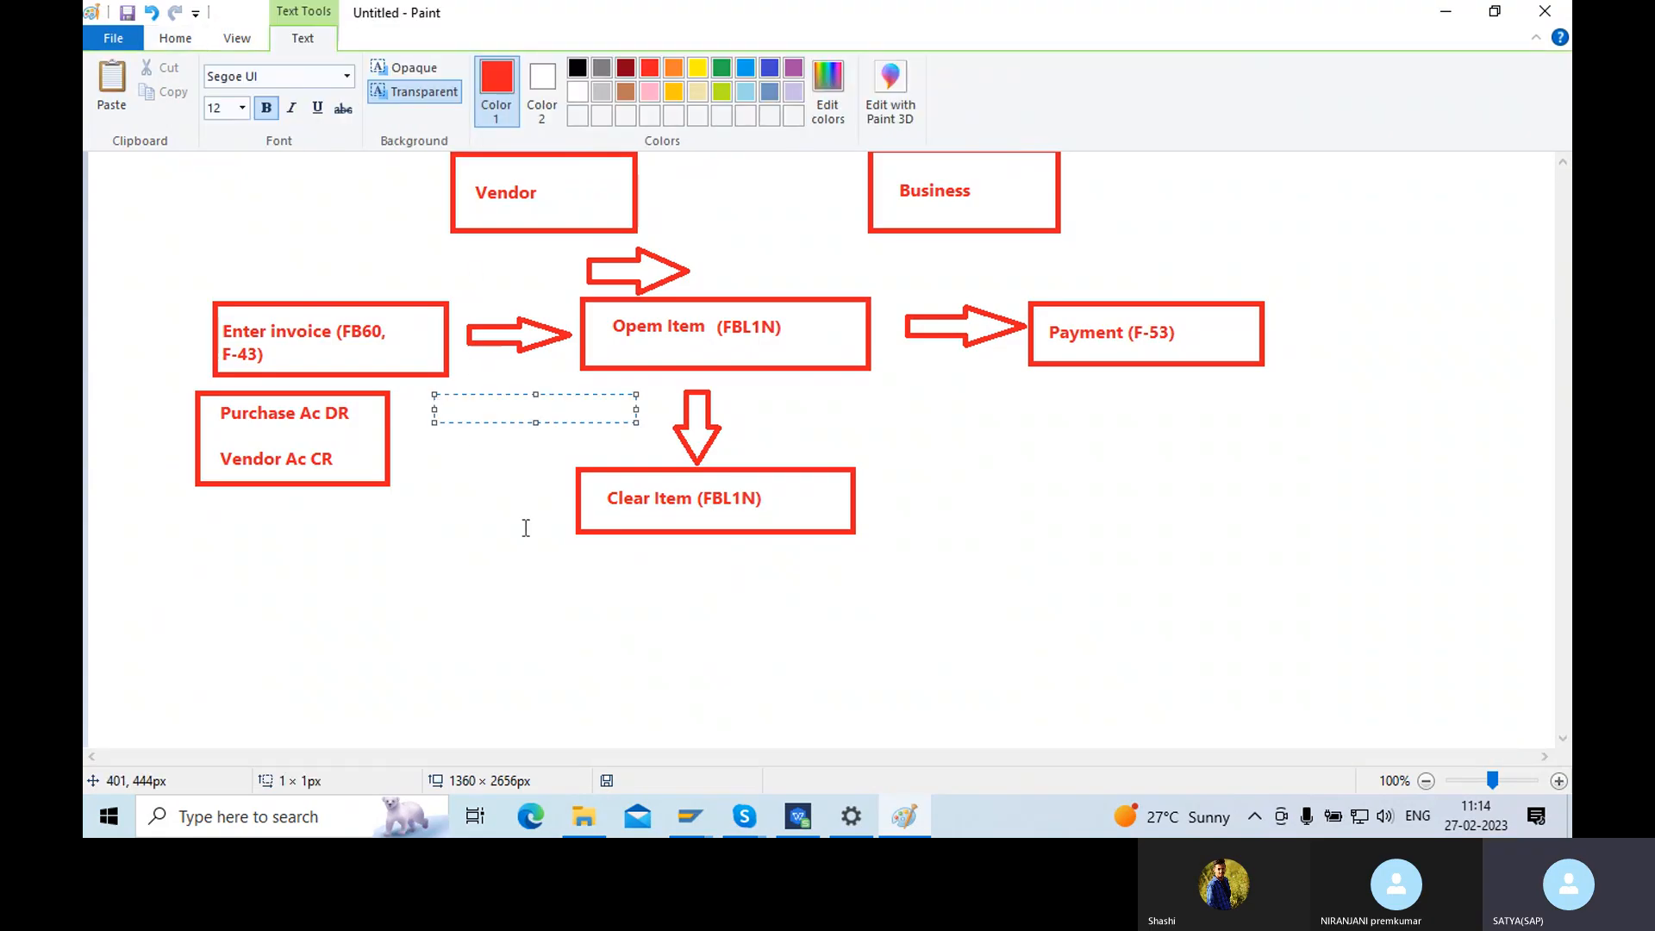
pyautogui.hotkey('ctrl', 'v')
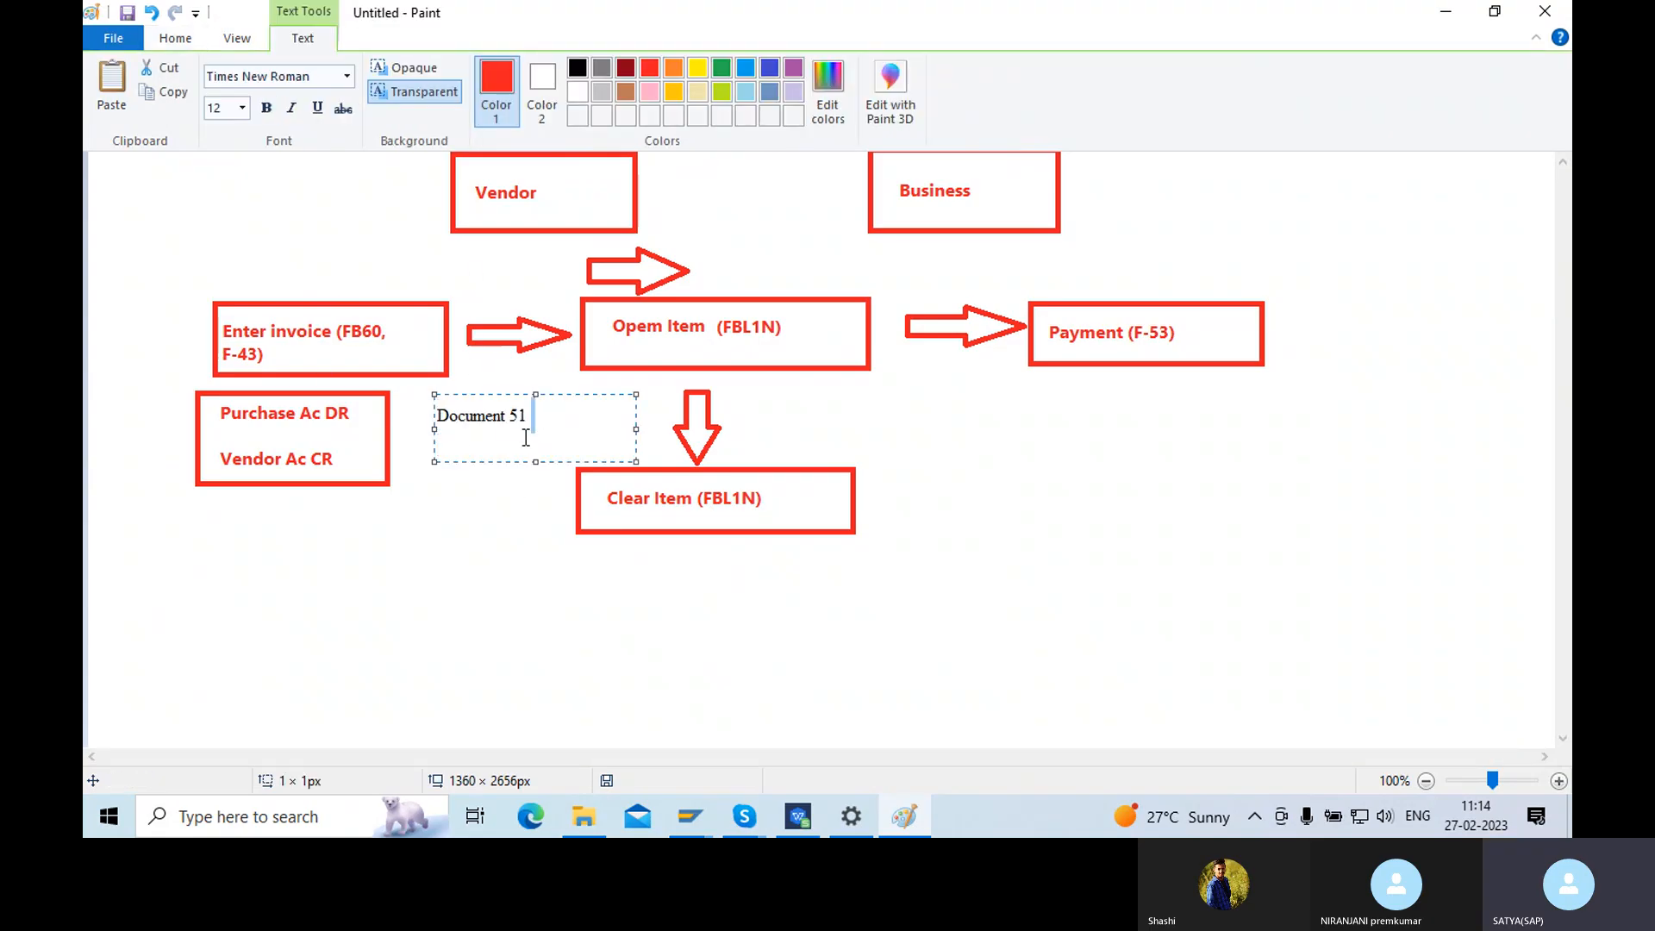
# - Format the pasted document reference in bold black Segoe UI and place it on the canvas
pyautogui.moveTo(553, 408); pyautogui.dragTo(433, 414)
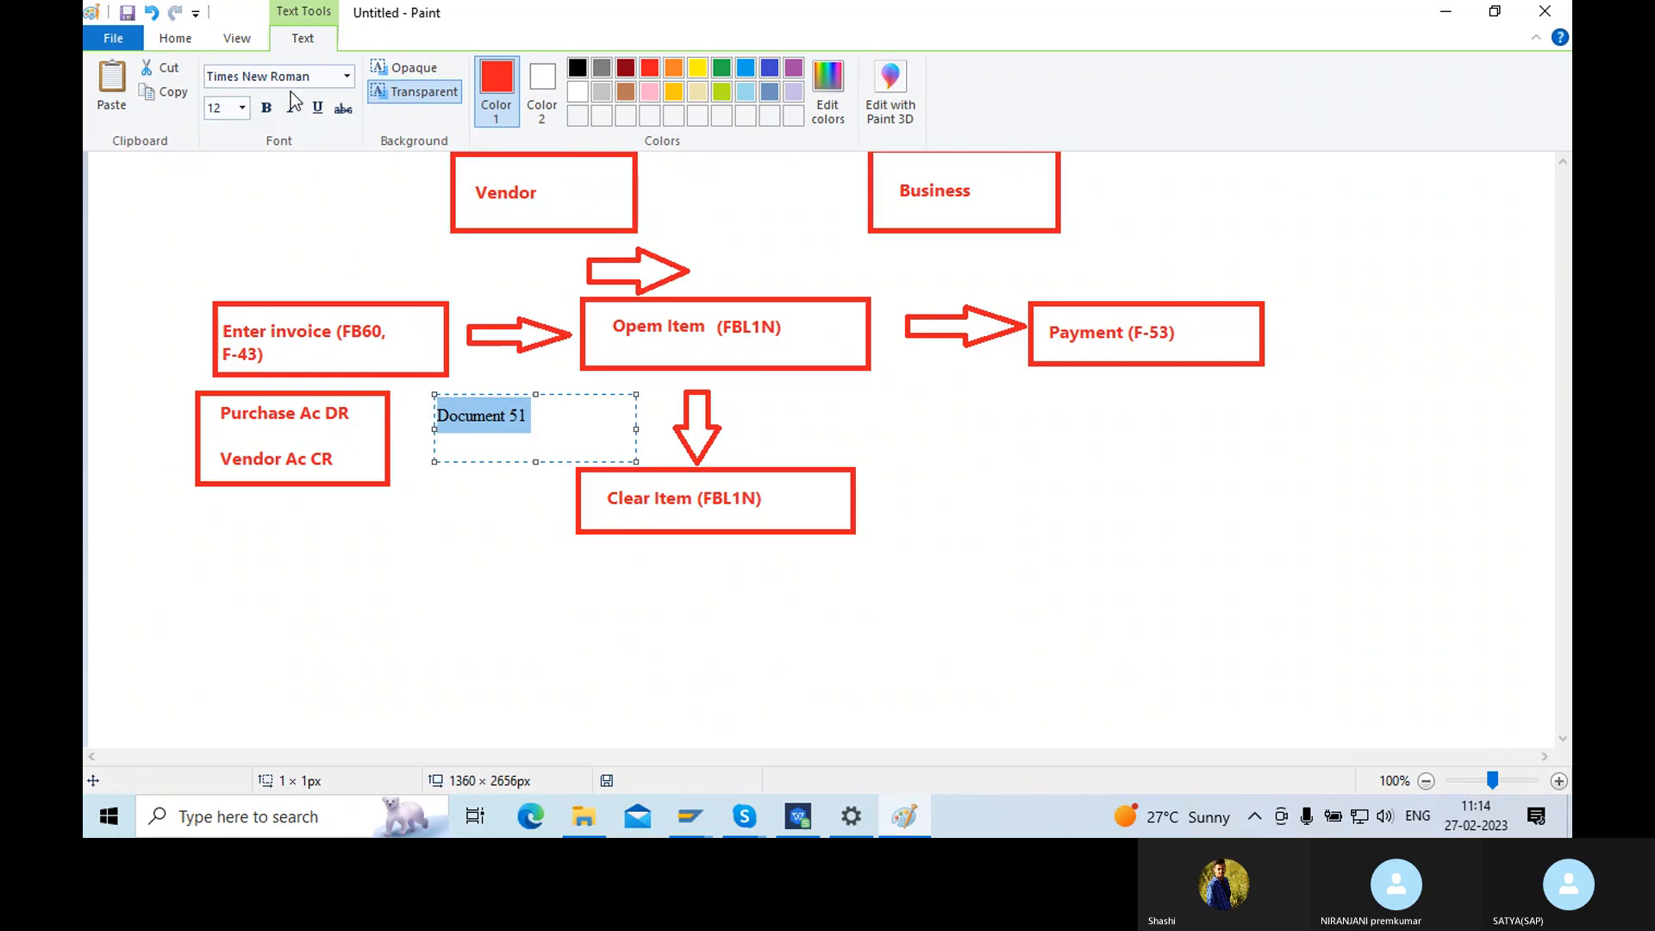
pyautogui.click(346, 75)
pyautogui.click(271, 102)
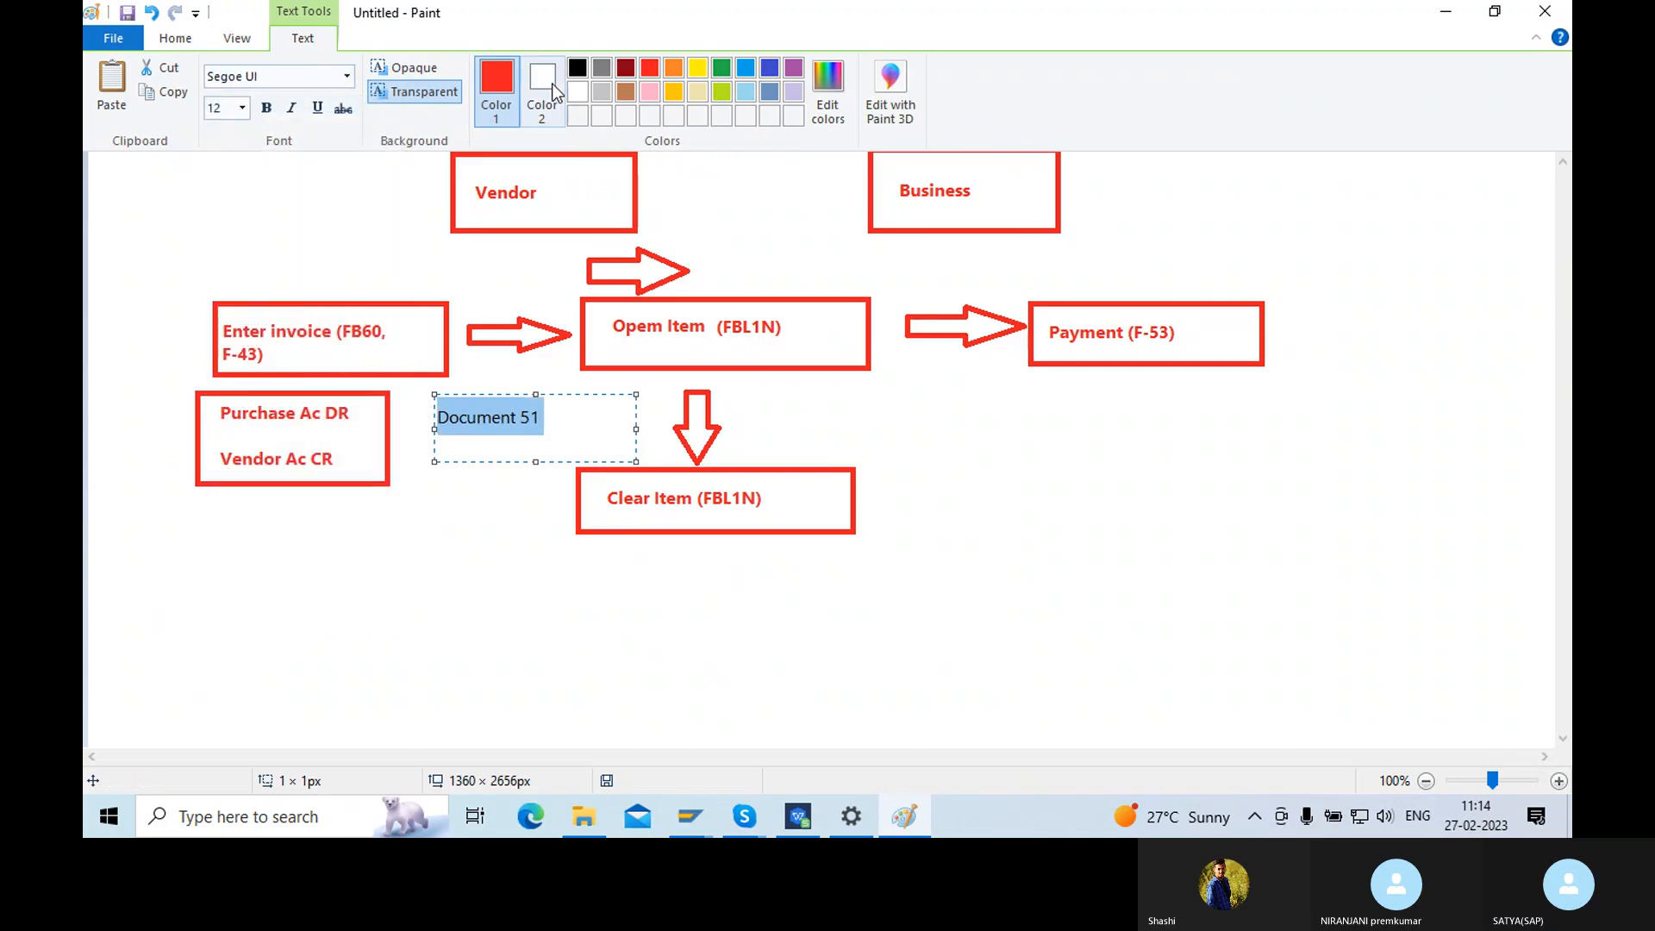
pyautogui.click(578, 69)
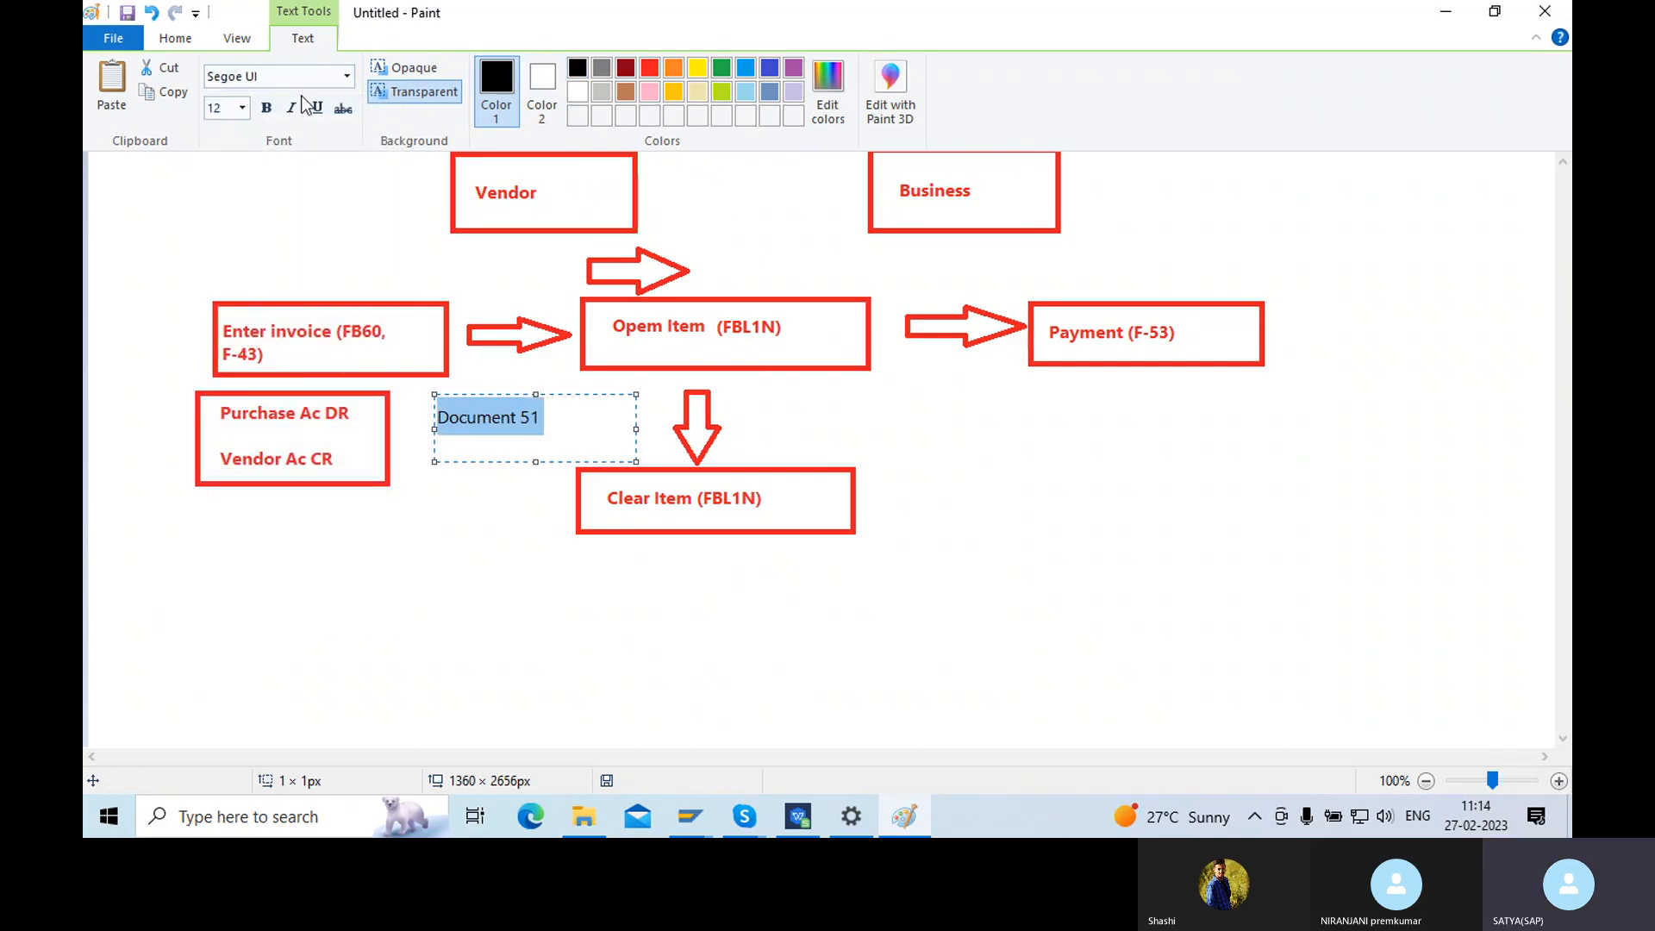
pyautogui.click(266, 108)
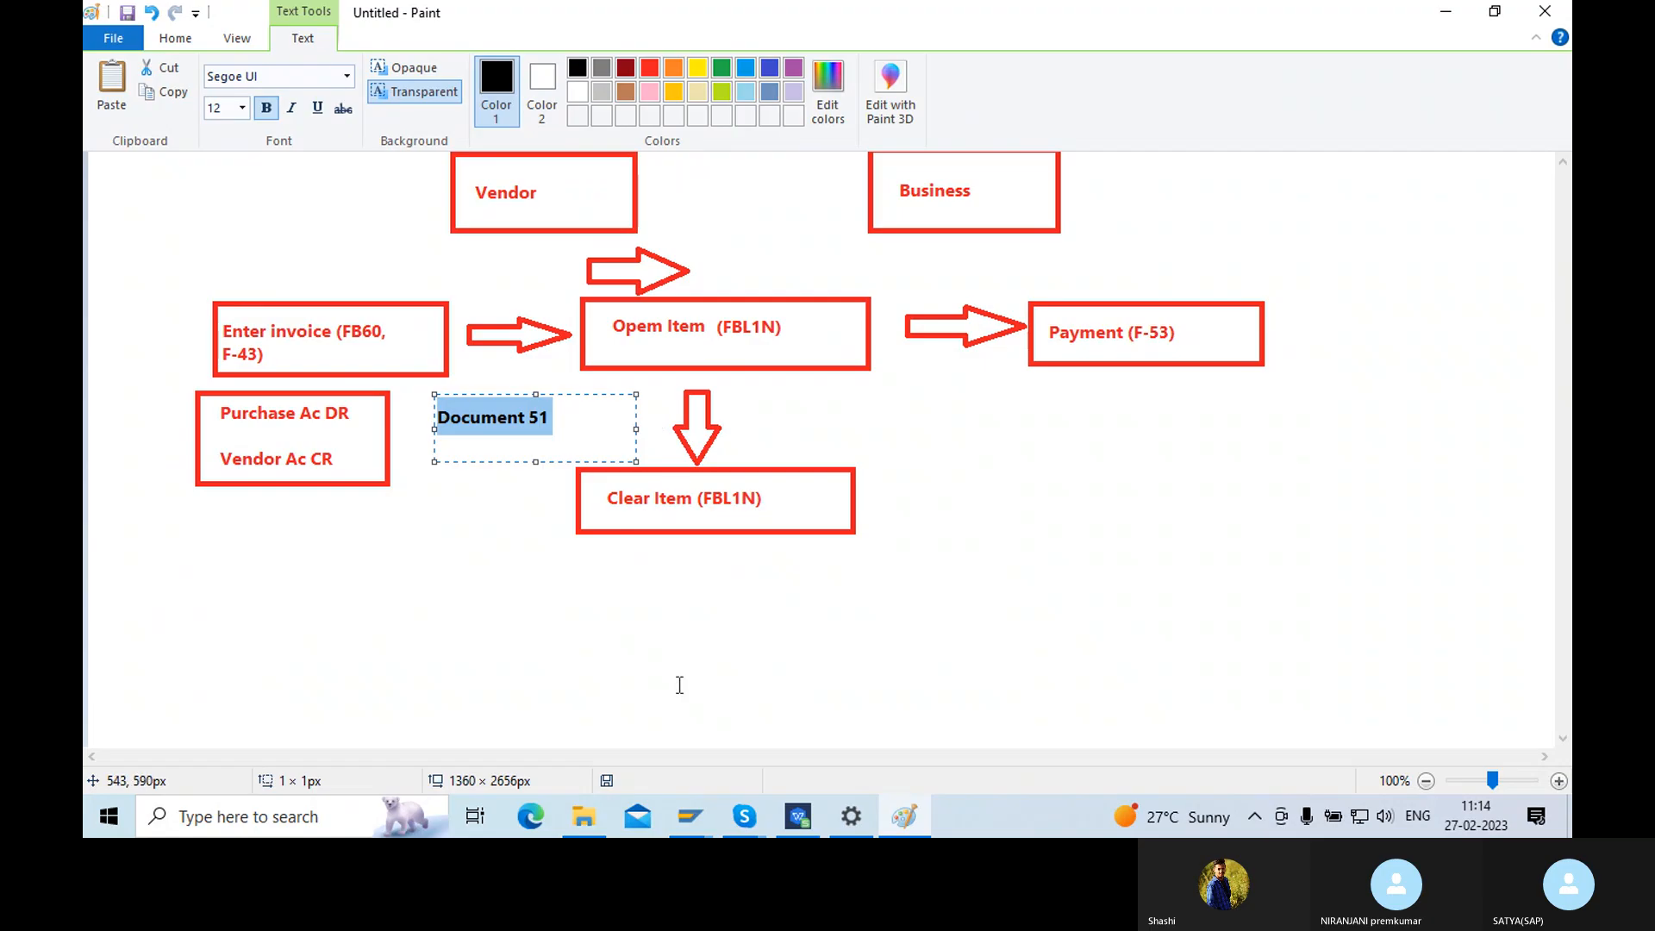
pyautogui.click(648, 641)
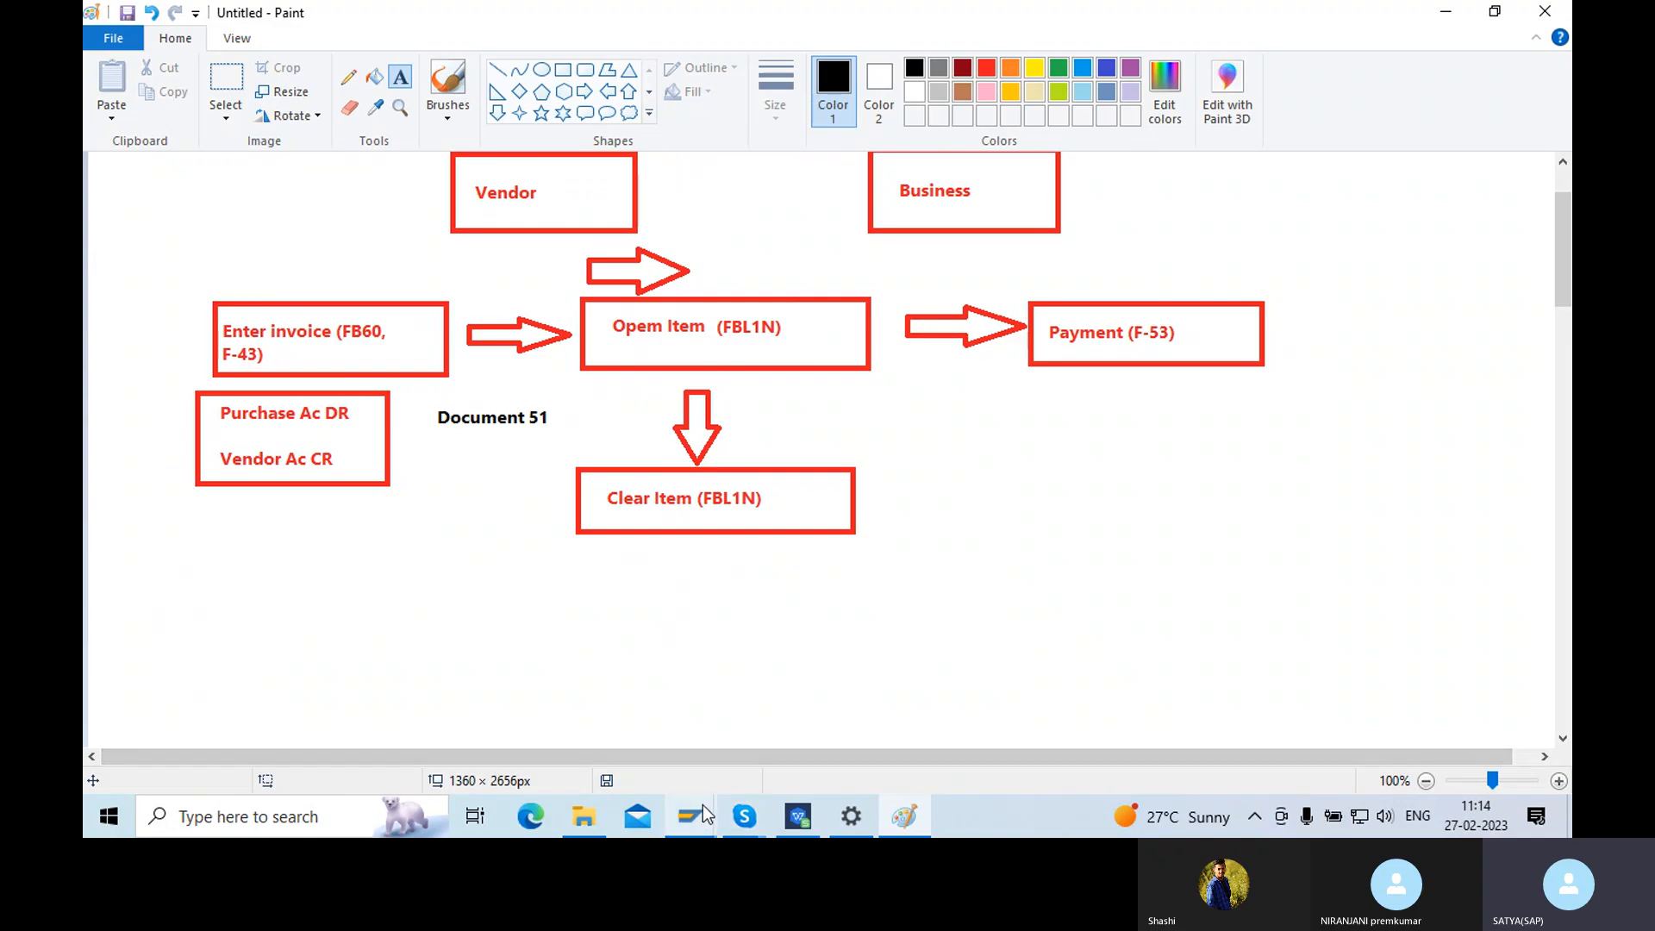
# - Return to the vendor invoice session in SAP and display the posted document's data entry view
pyautogui.moveTo(695, 810)
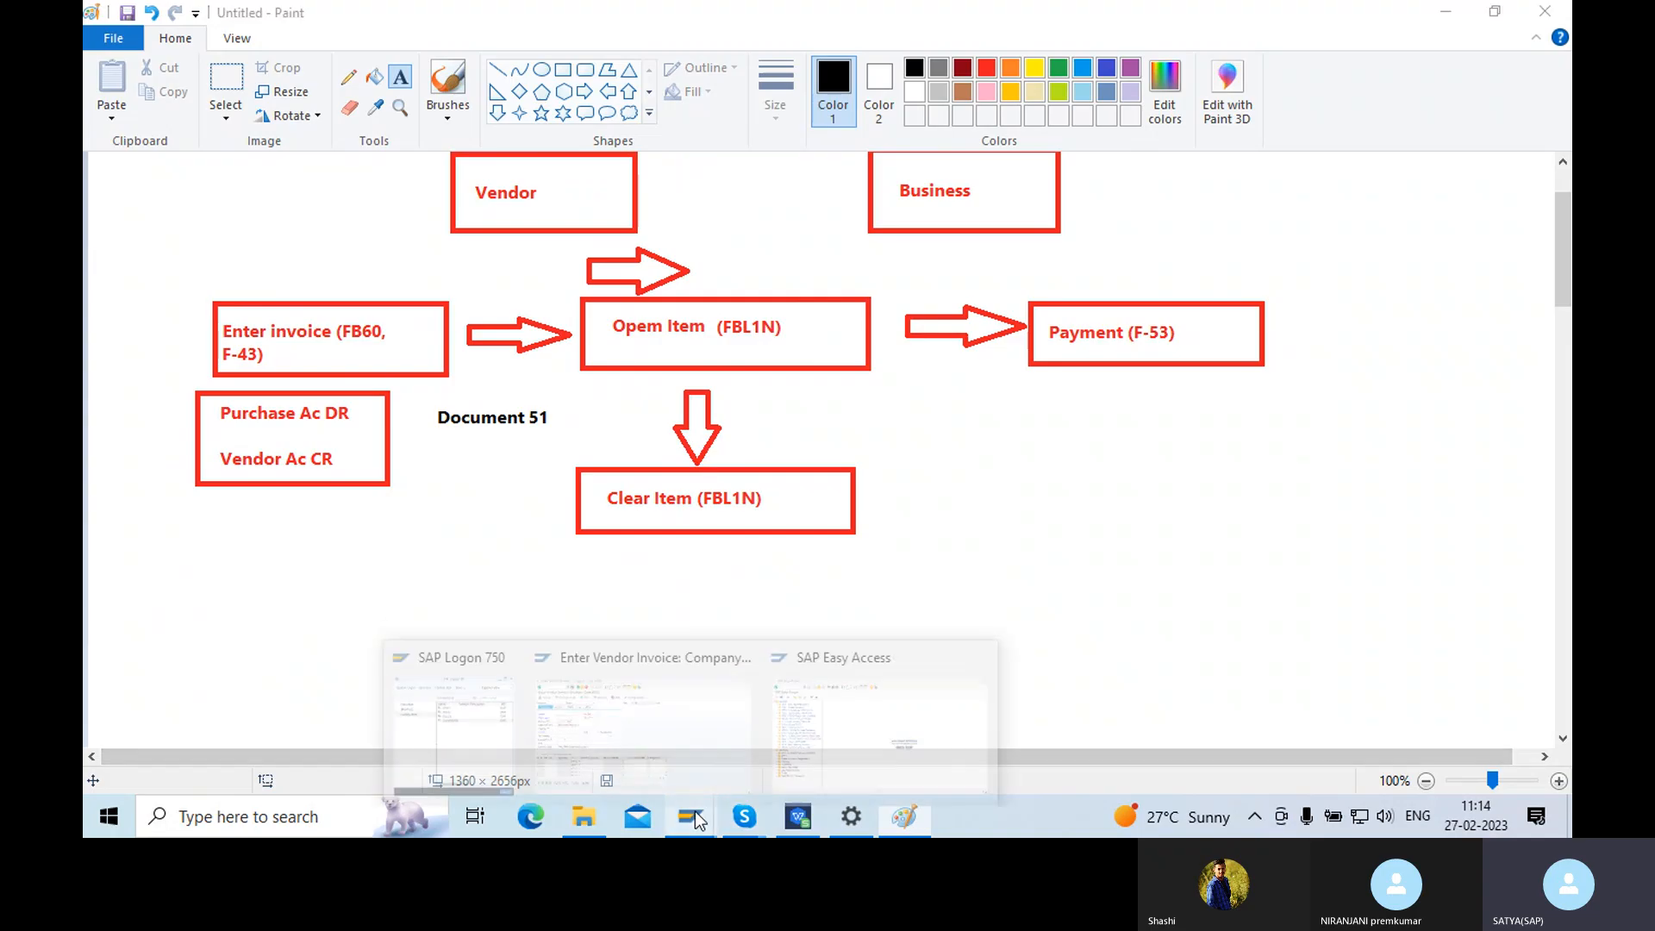
pyautogui.click(603, 707)
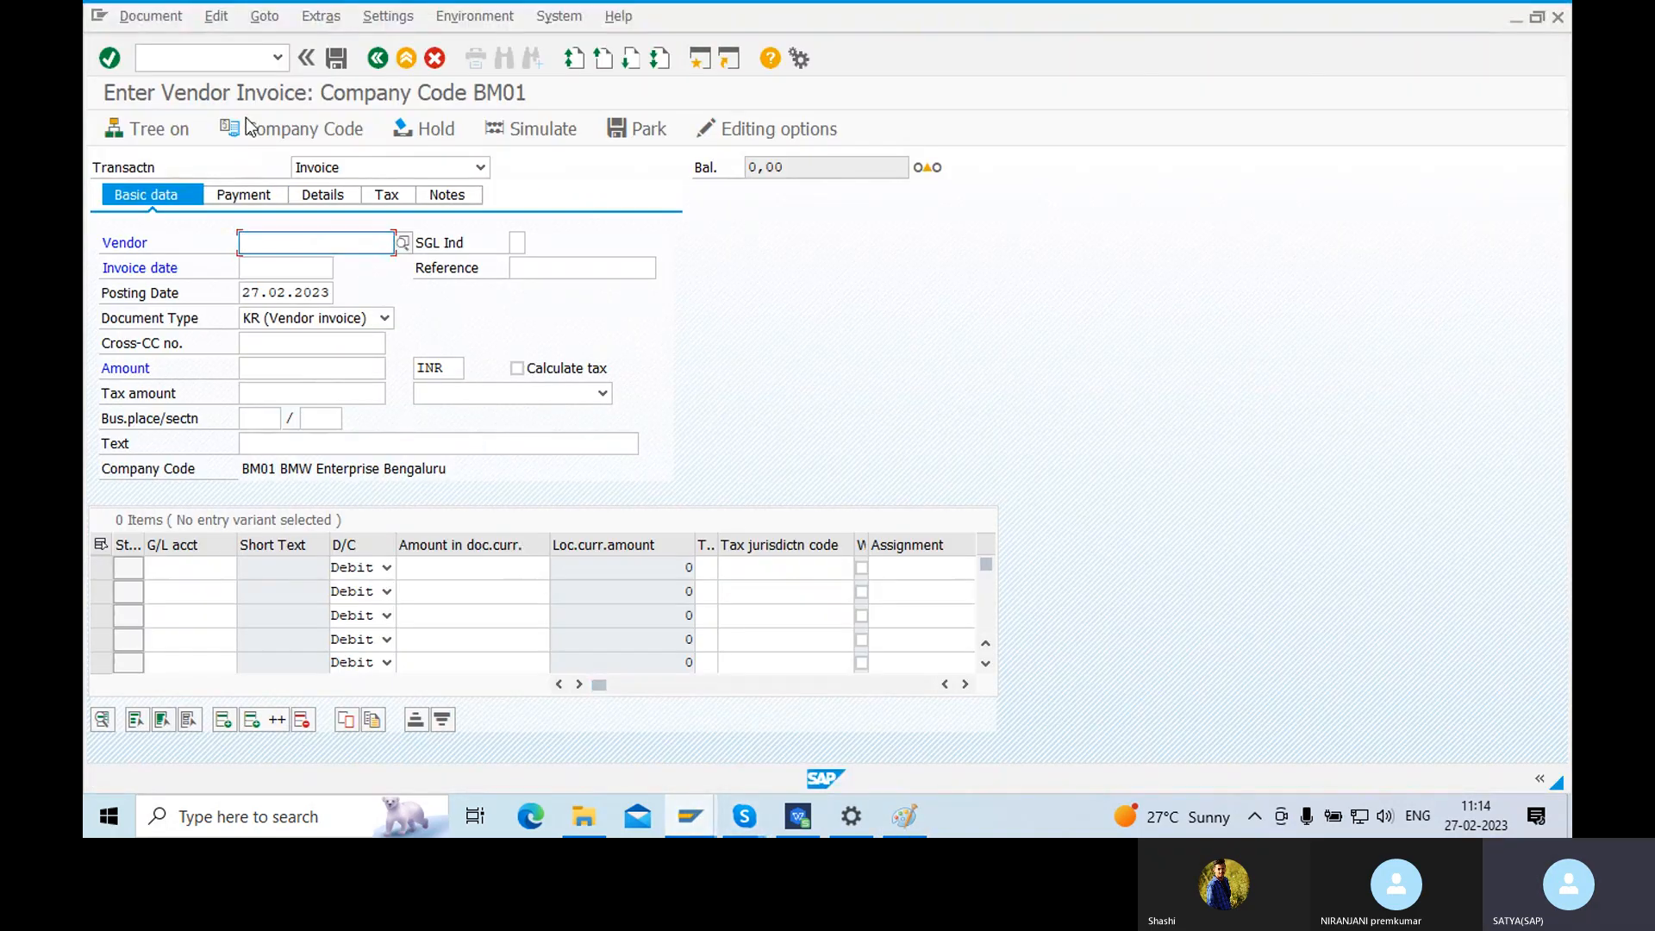
pyautogui.click(151, 15)
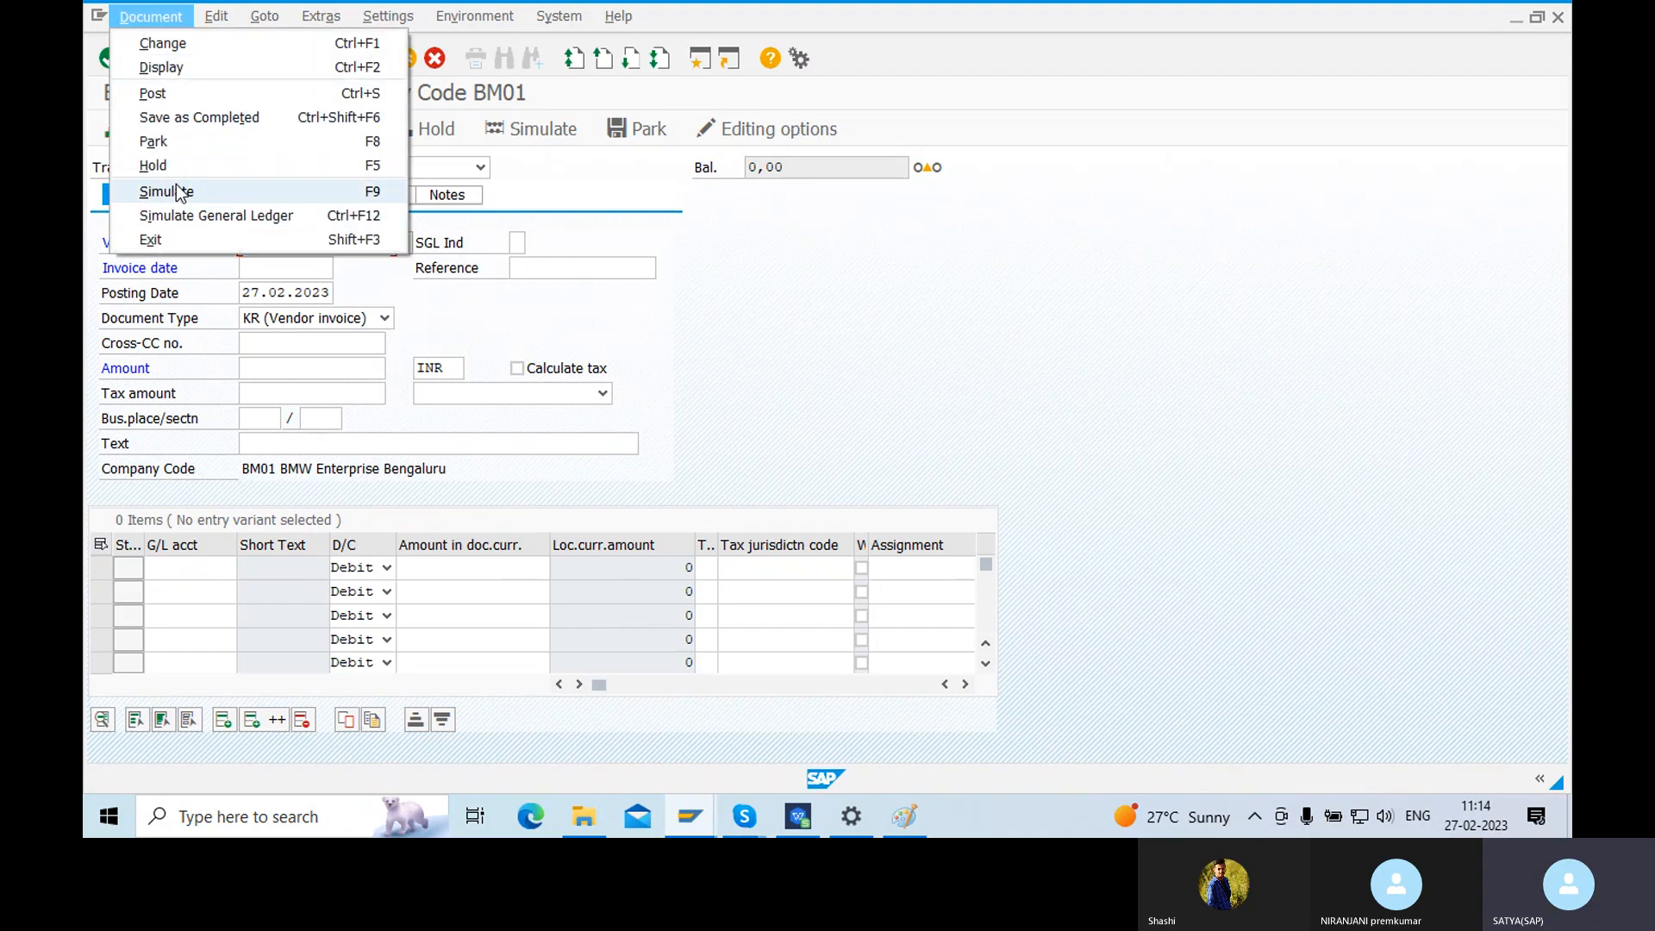
pyautogui.click(163, 67)
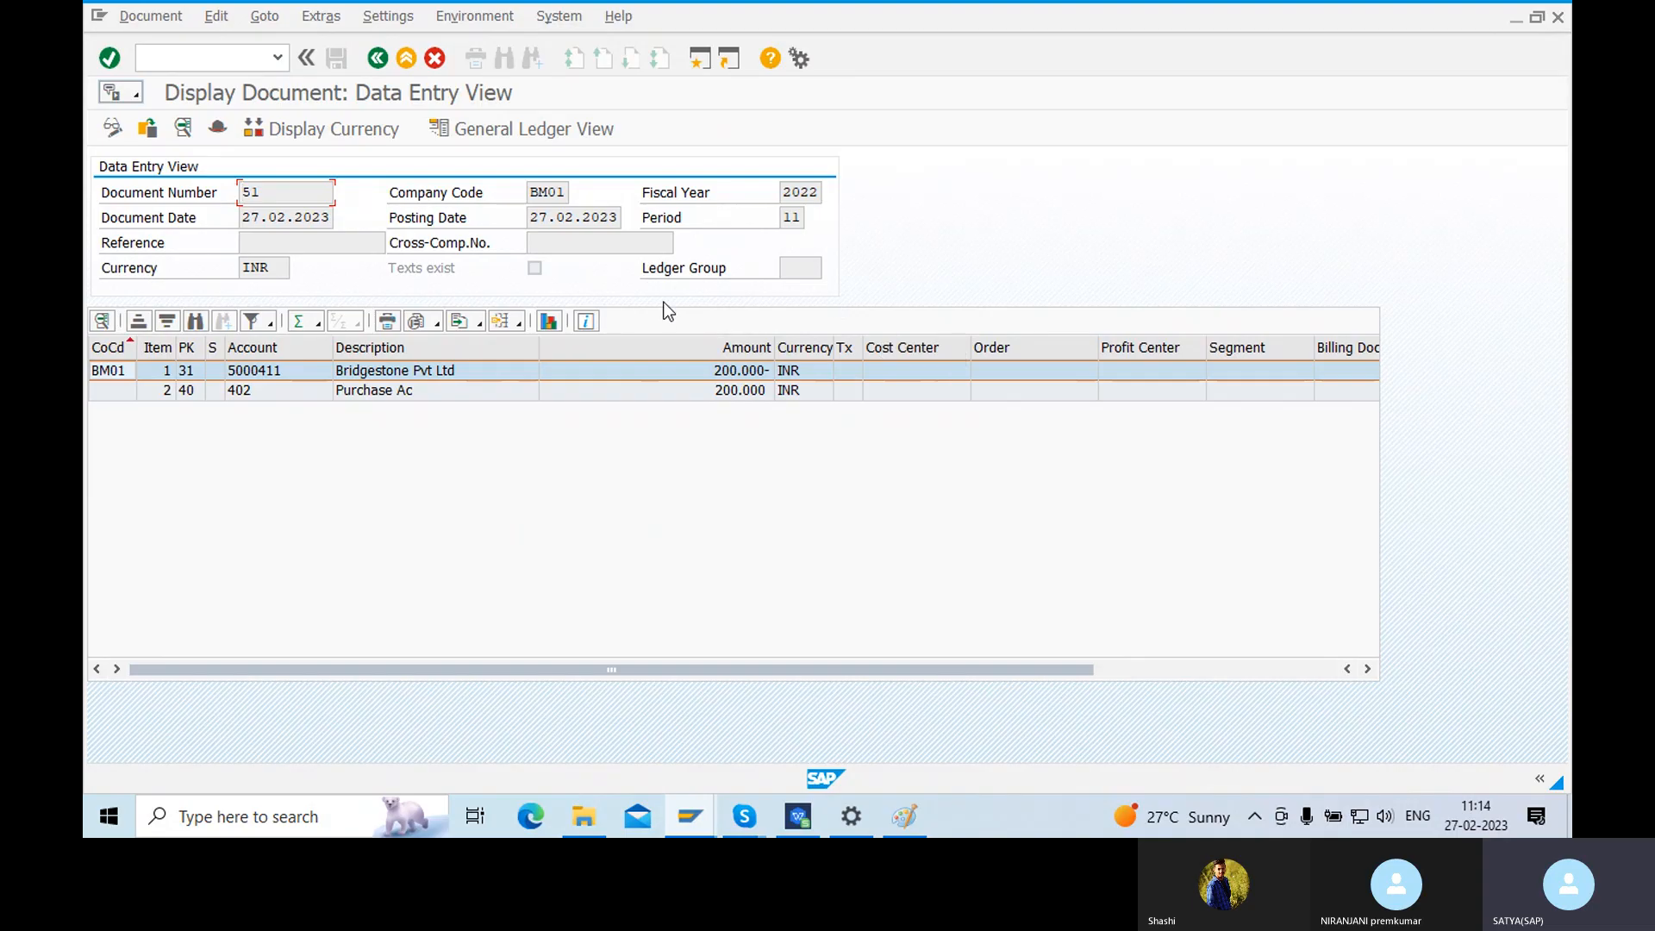
# - Switch to Paint and add the text "Sundry creditor CR" just below the Purchase Ac DR / Vendor Ac CR box
pyautogui.click(904, 816)
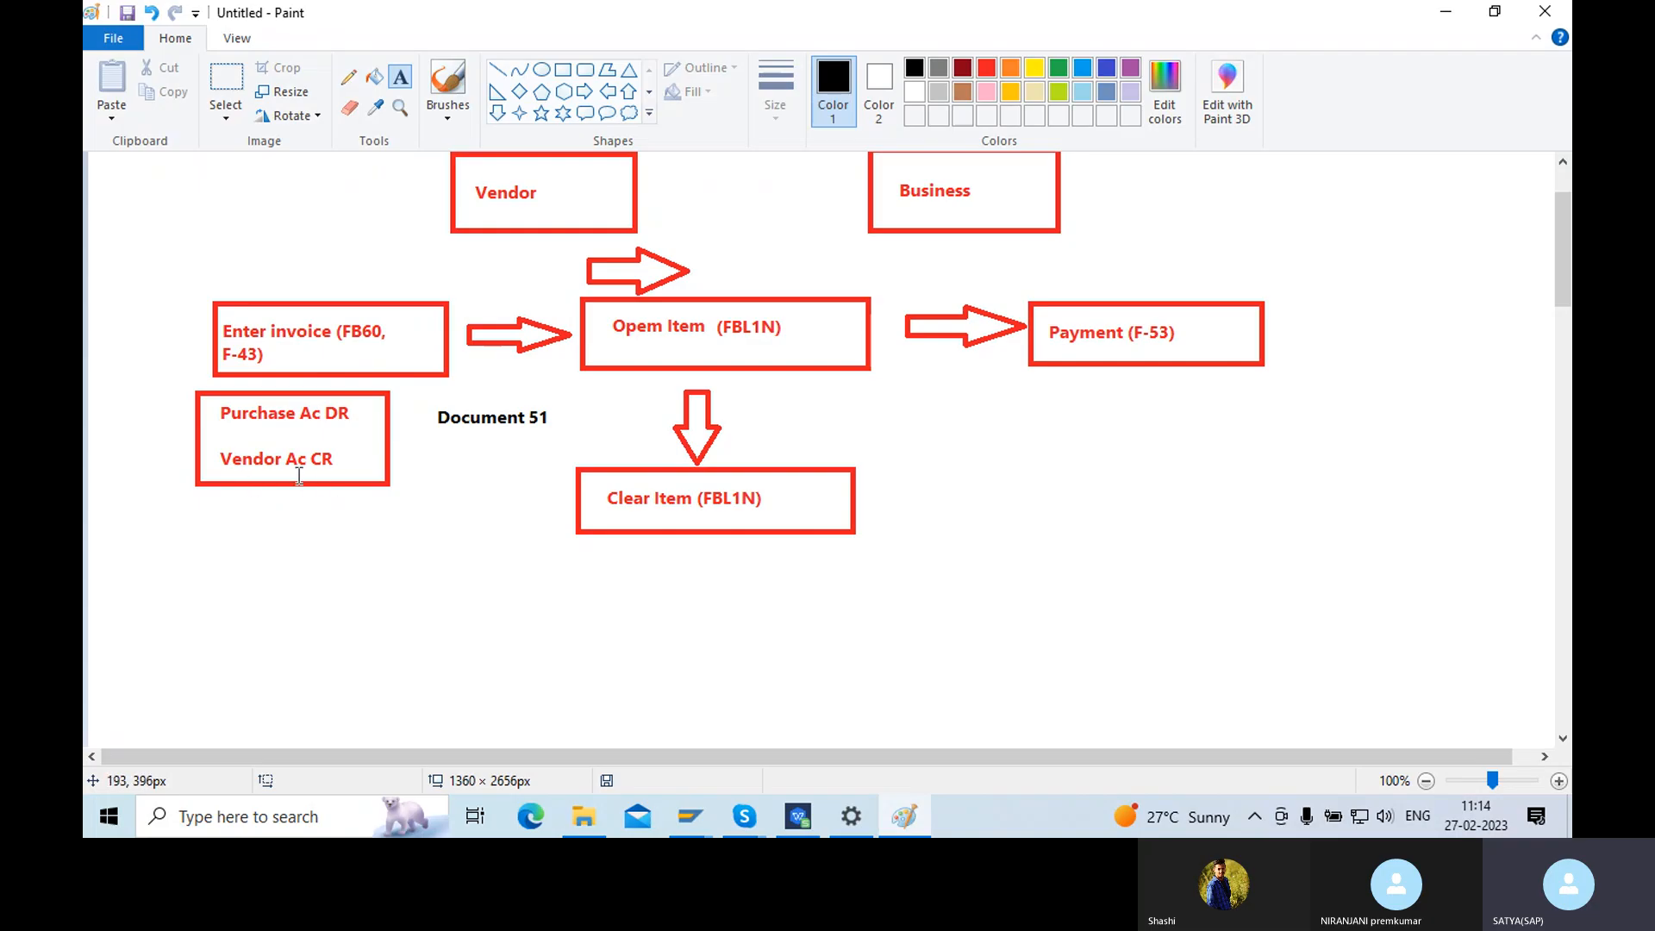
pyautogui.click(223, 506)
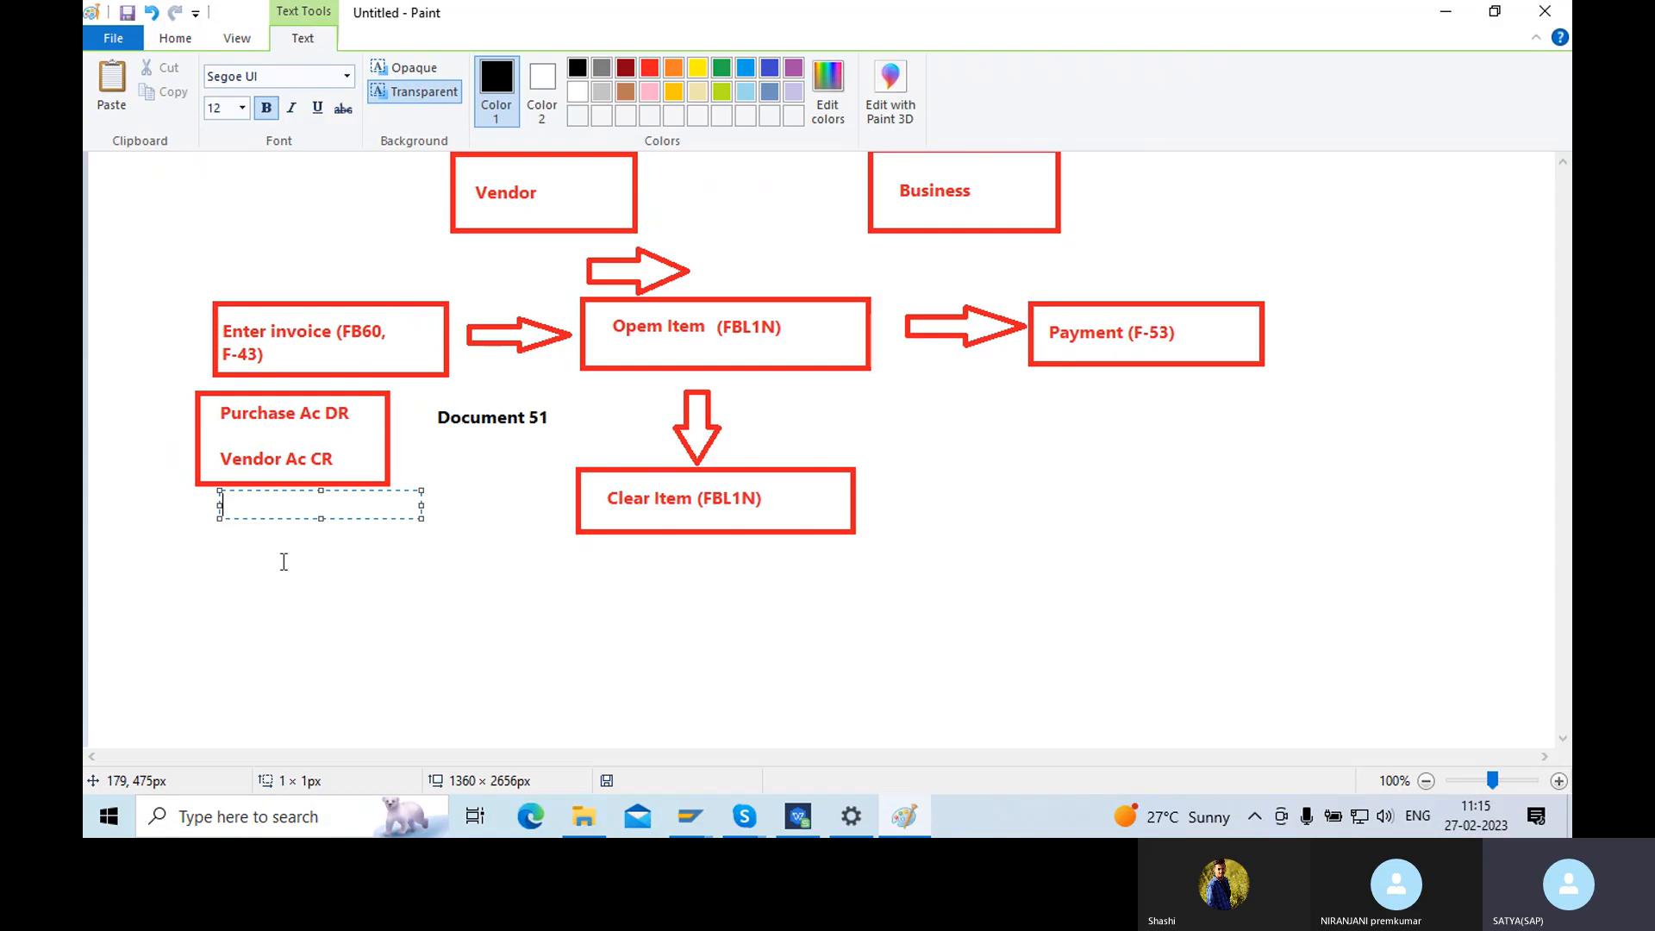
pyautogui.write('Sundry cre')
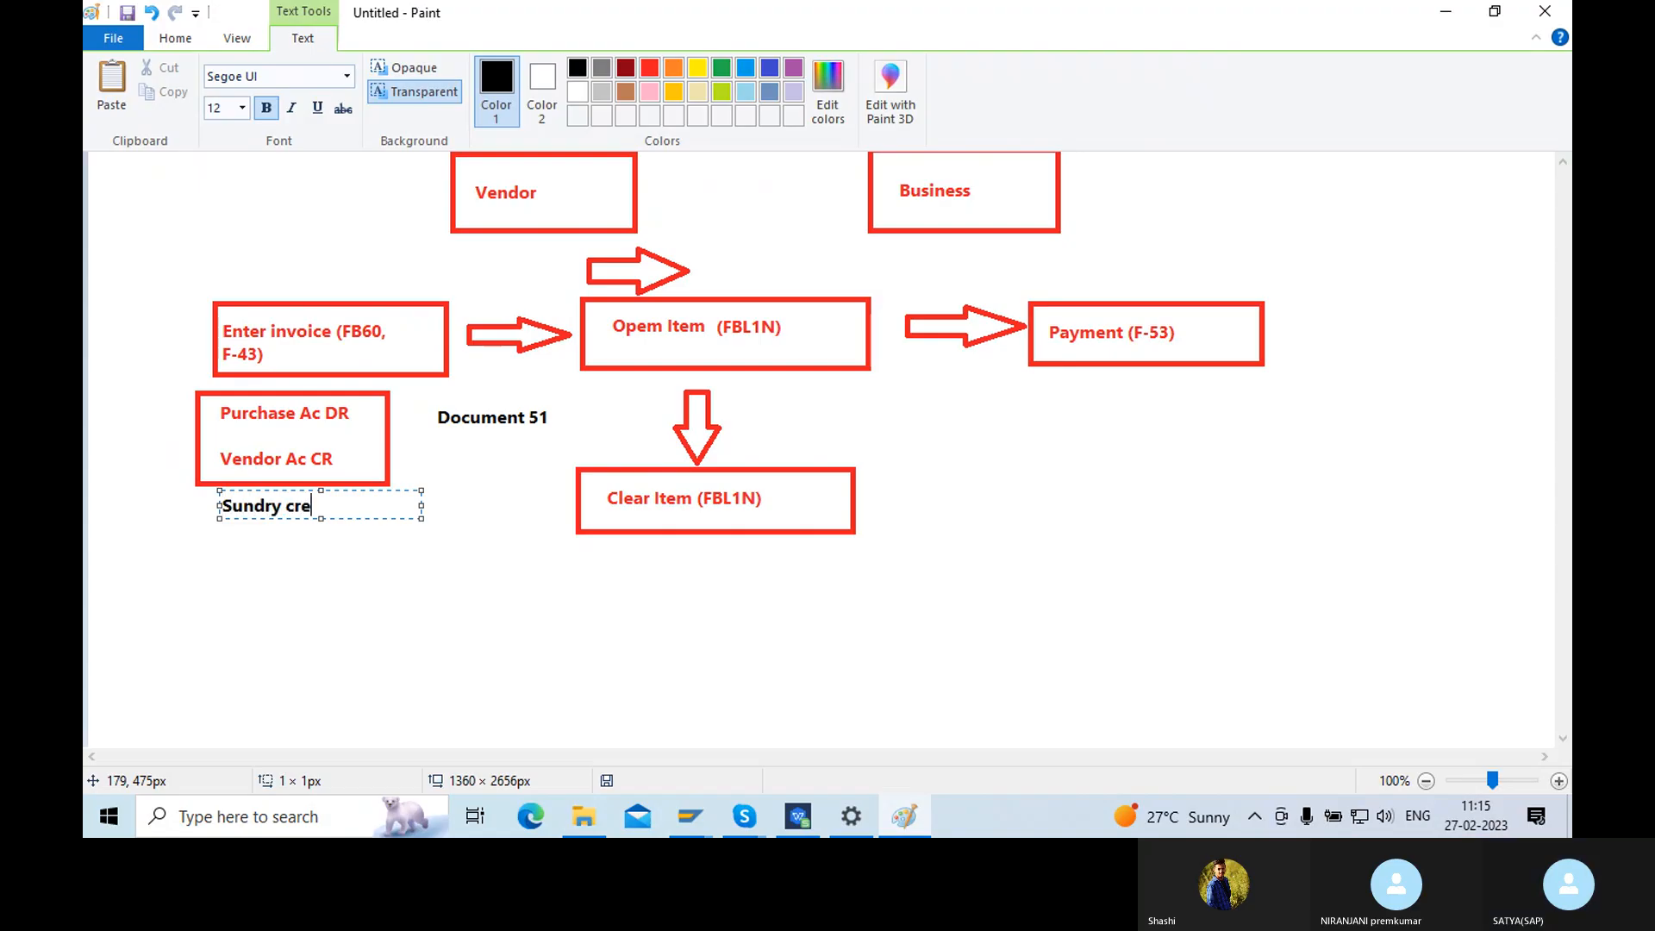
pyautogui.write('ditor CR')
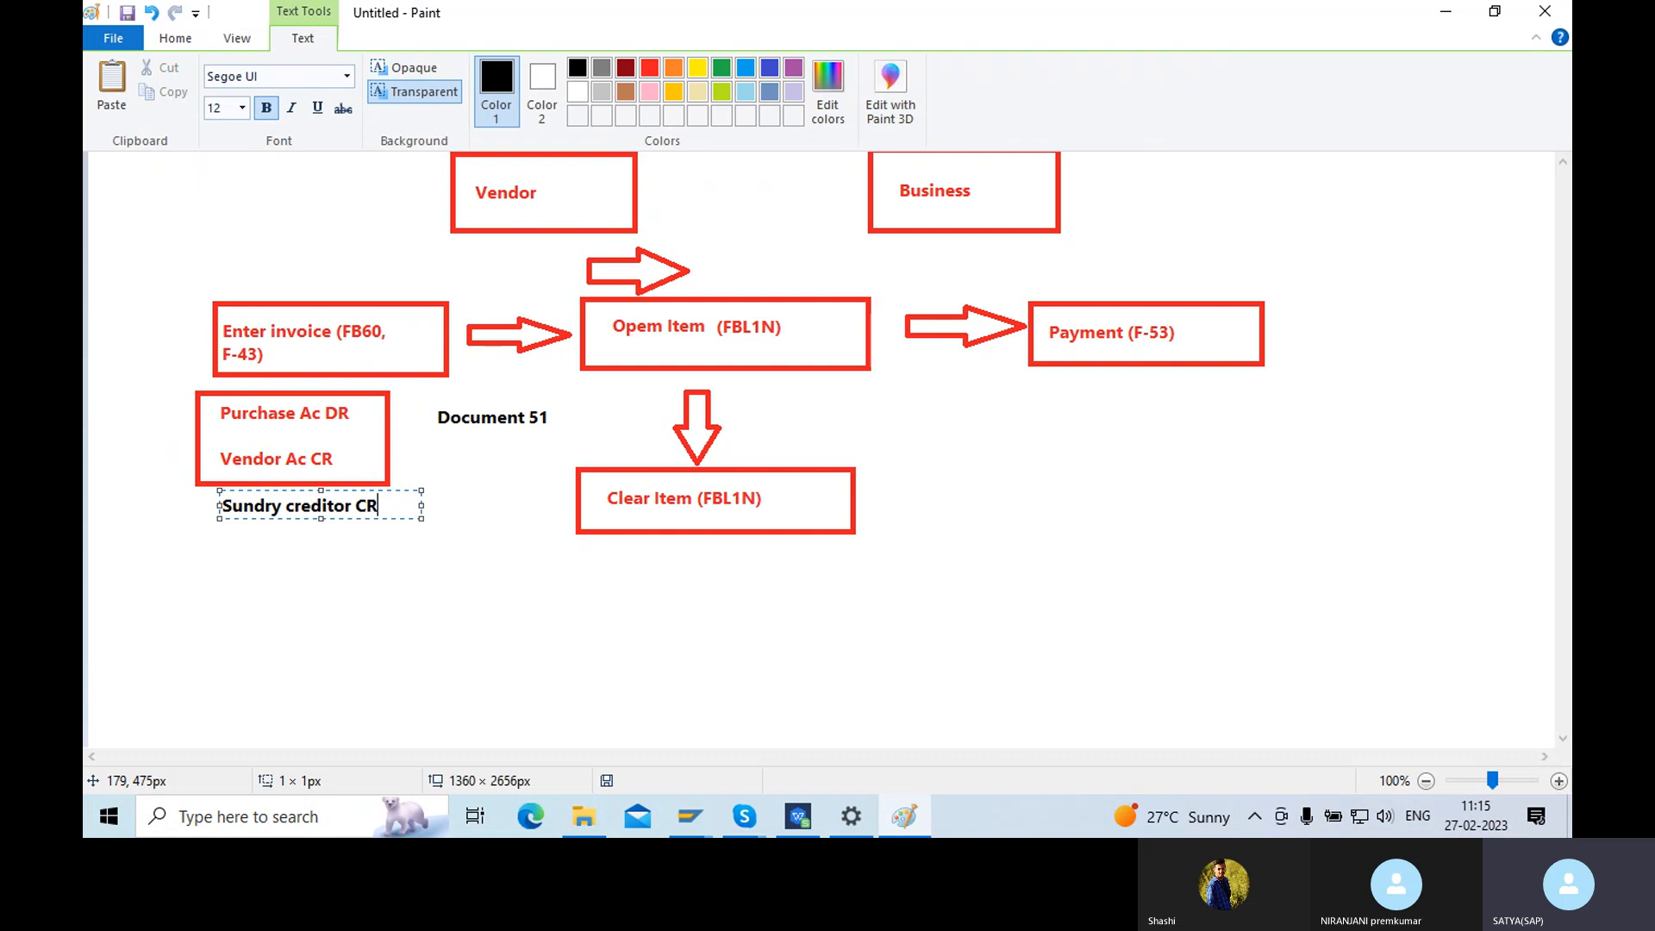
# - Return to the posted invoice in SAP and examine its first line's account and amount in the general ledger view
pyautogui.click(690, 816)
pyautogui.click(658, 712)
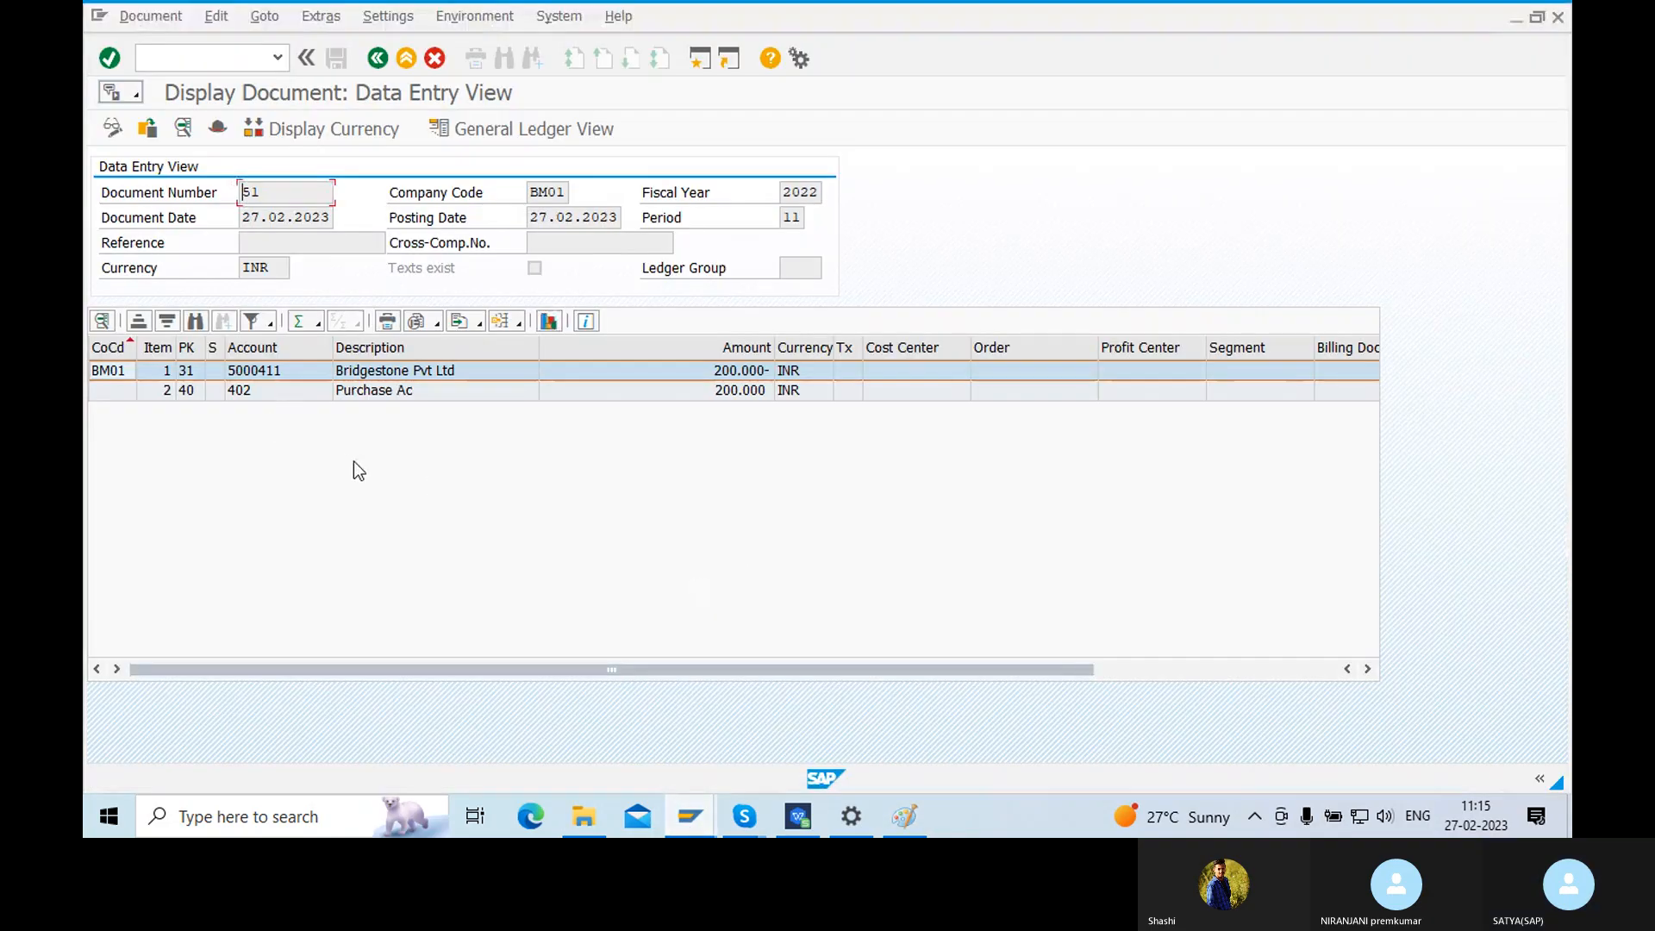
pyautogui.click(403, 371)
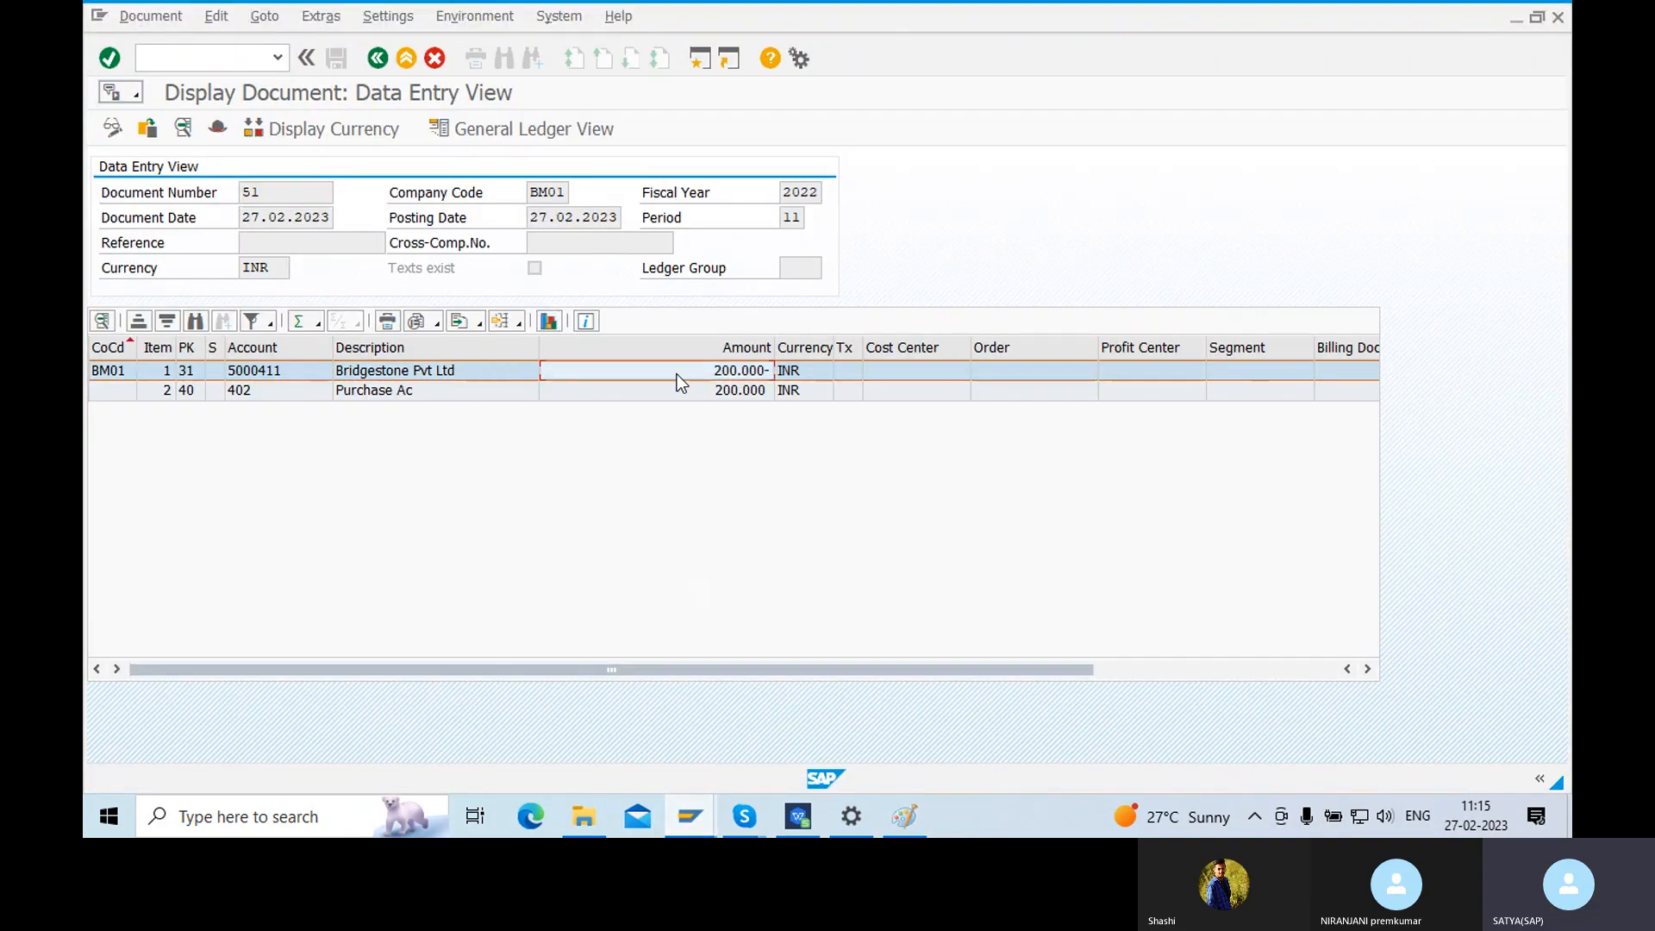
pyautogui.click(544, 135)
pyautogui.click(484, 447)
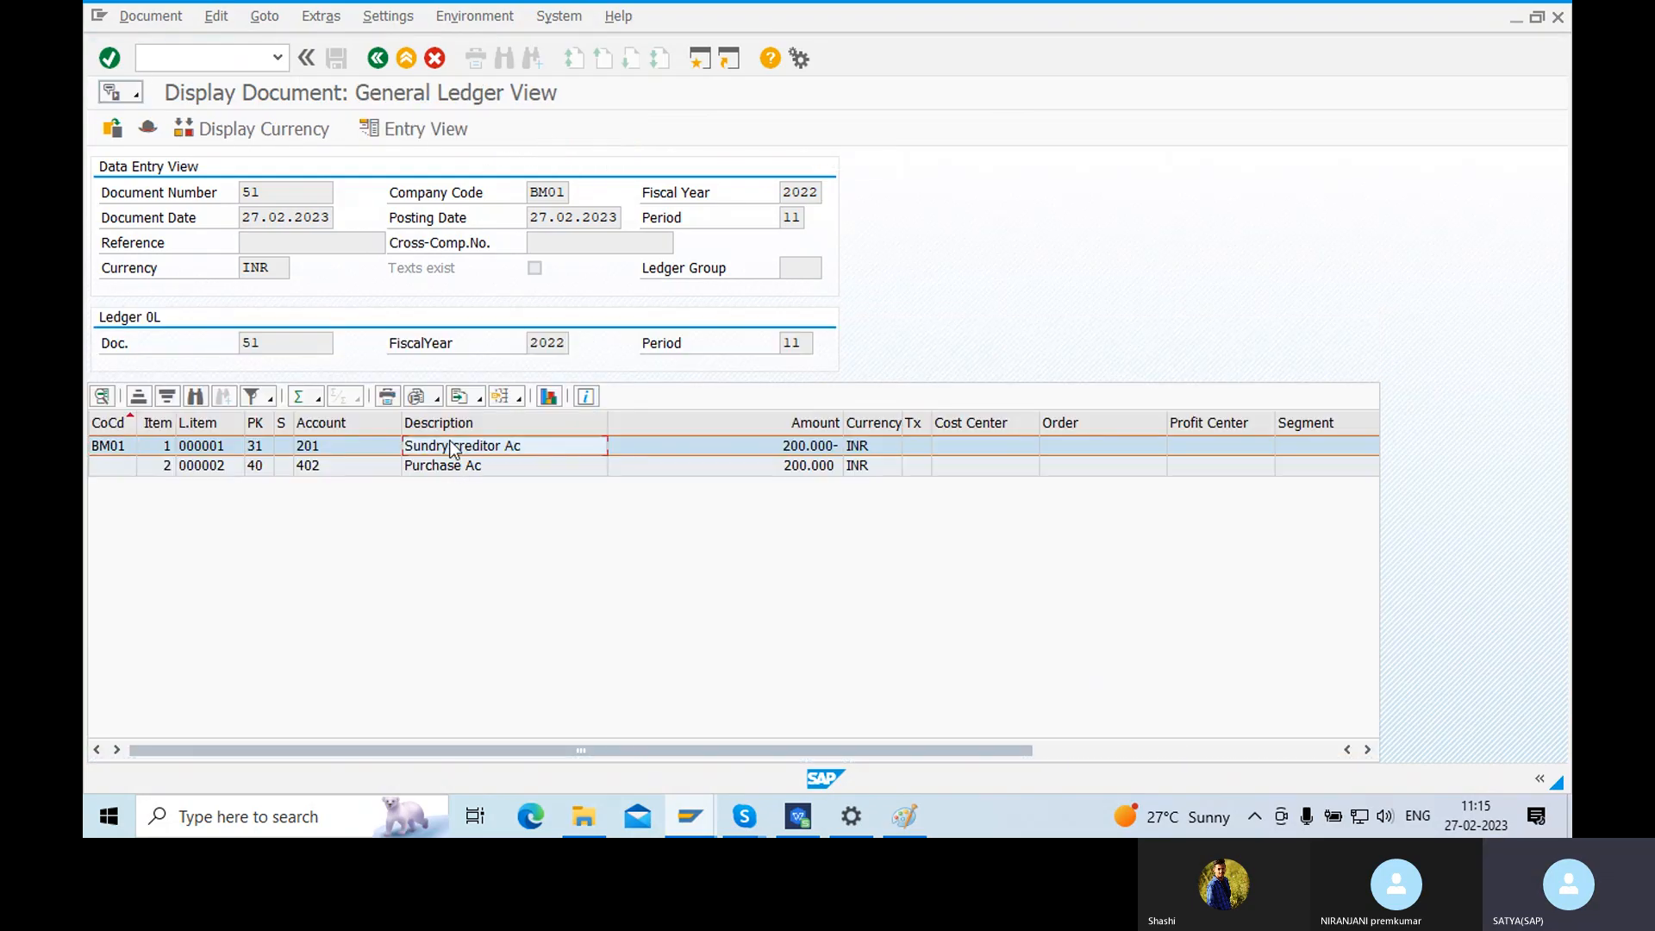
pyautogui.click(832, 444)
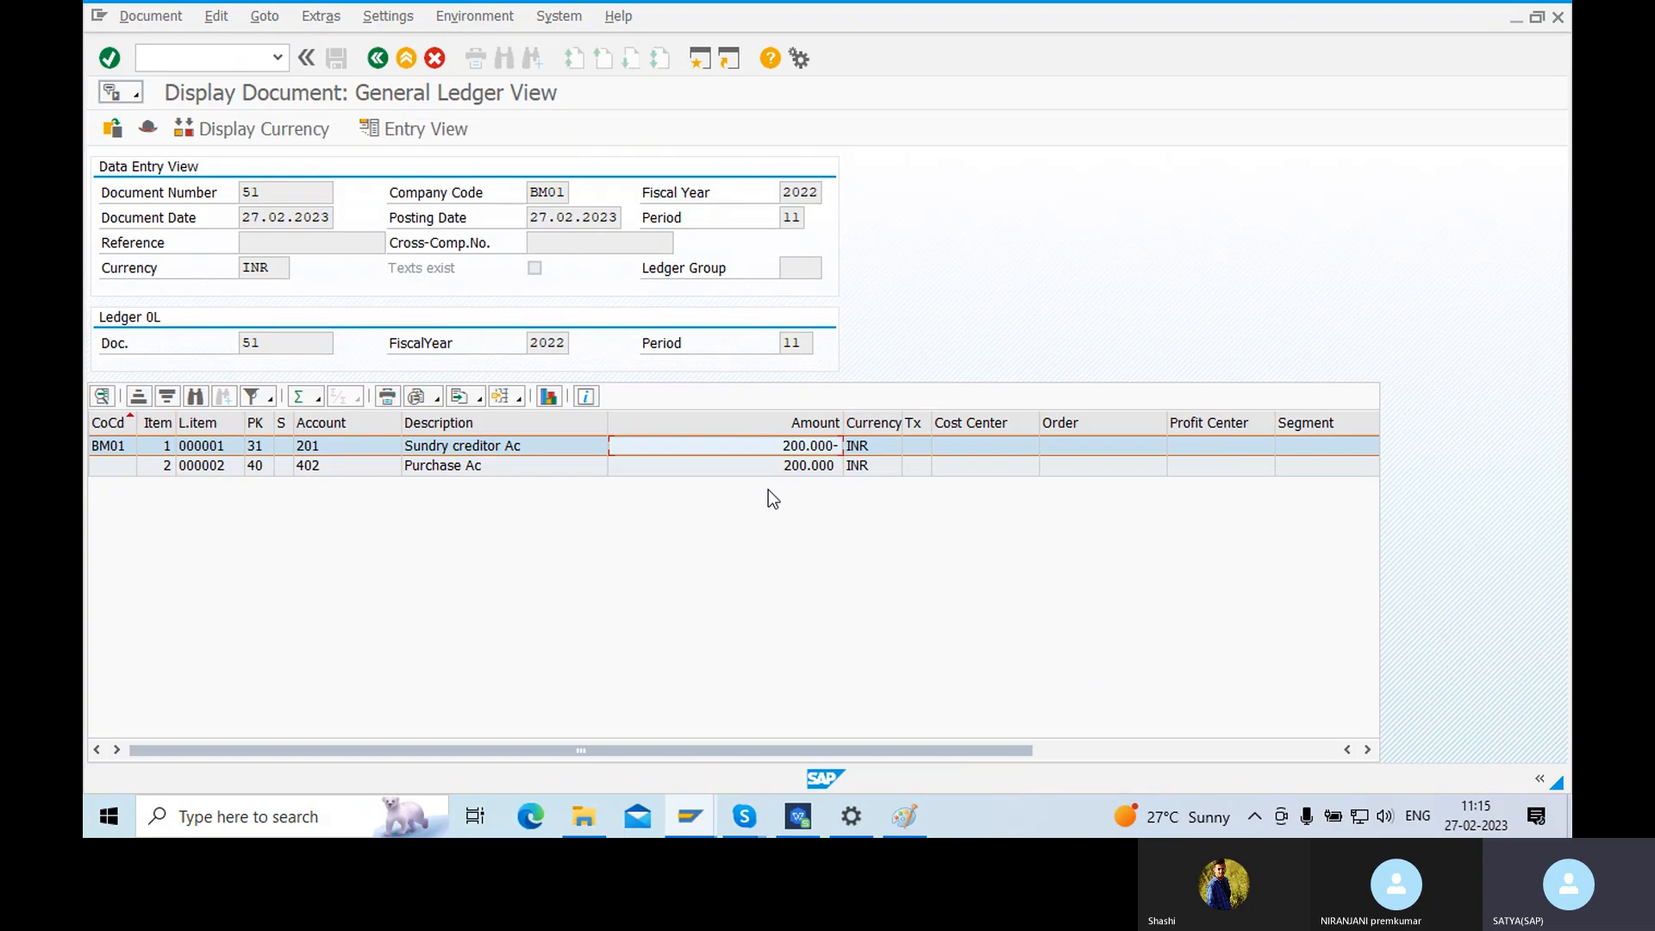
pyautogui.click(1479, 180)
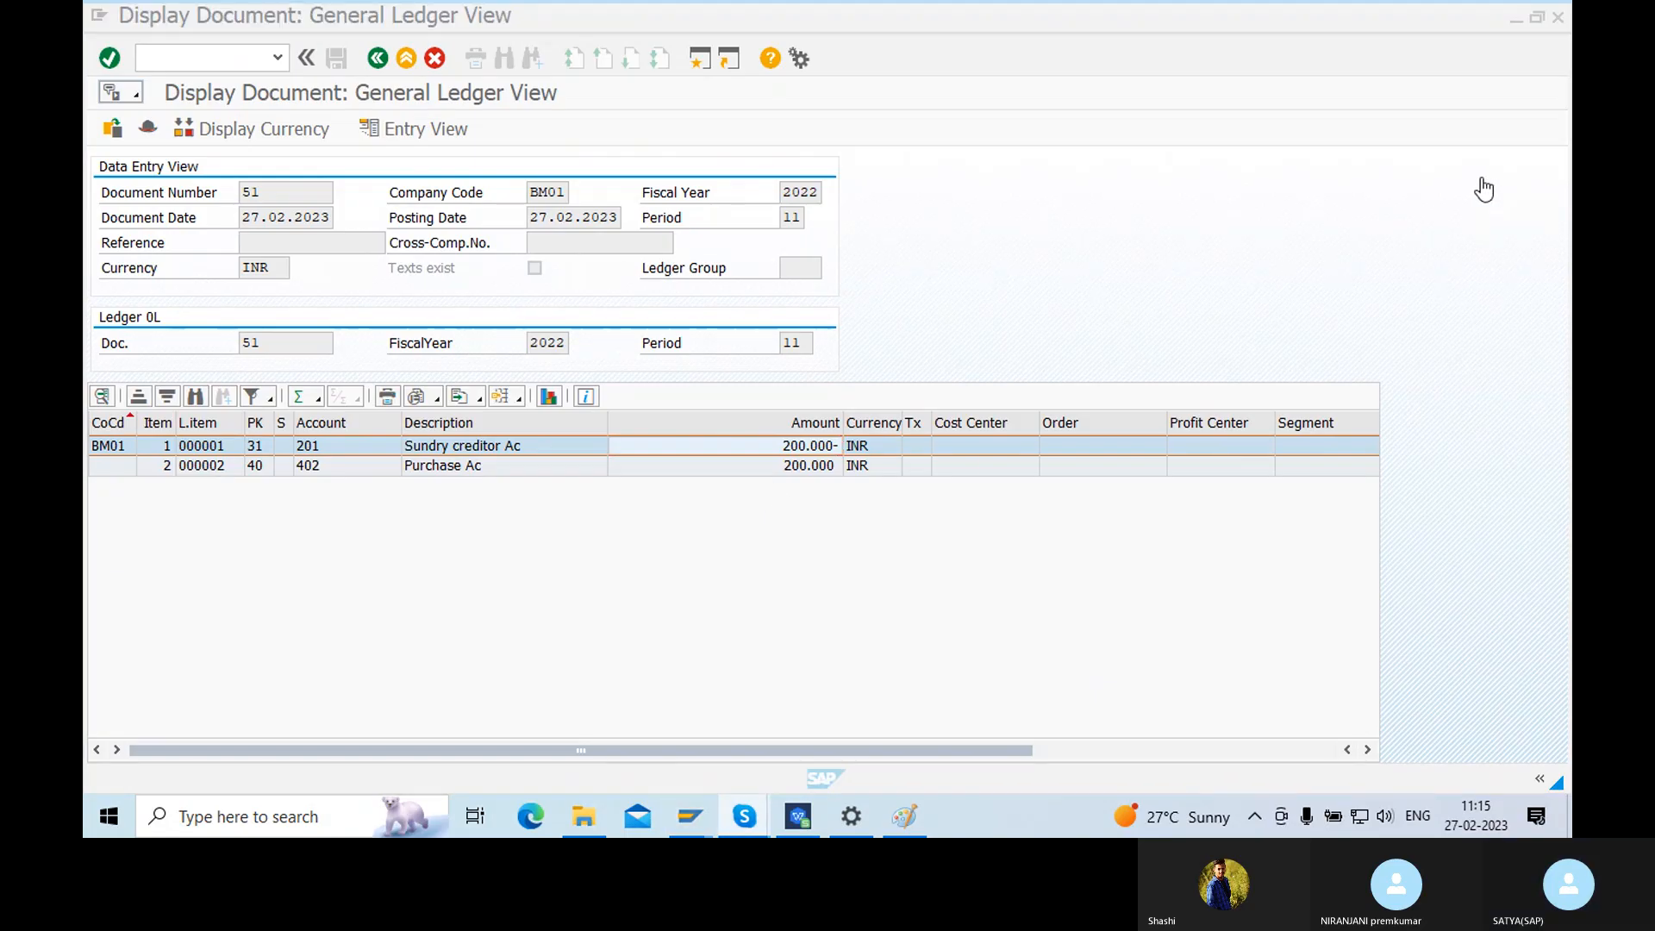
# - Compare the vendor line in the data entry view with the corresponding line in the general ledger view
pyautogui.click(431, 131)
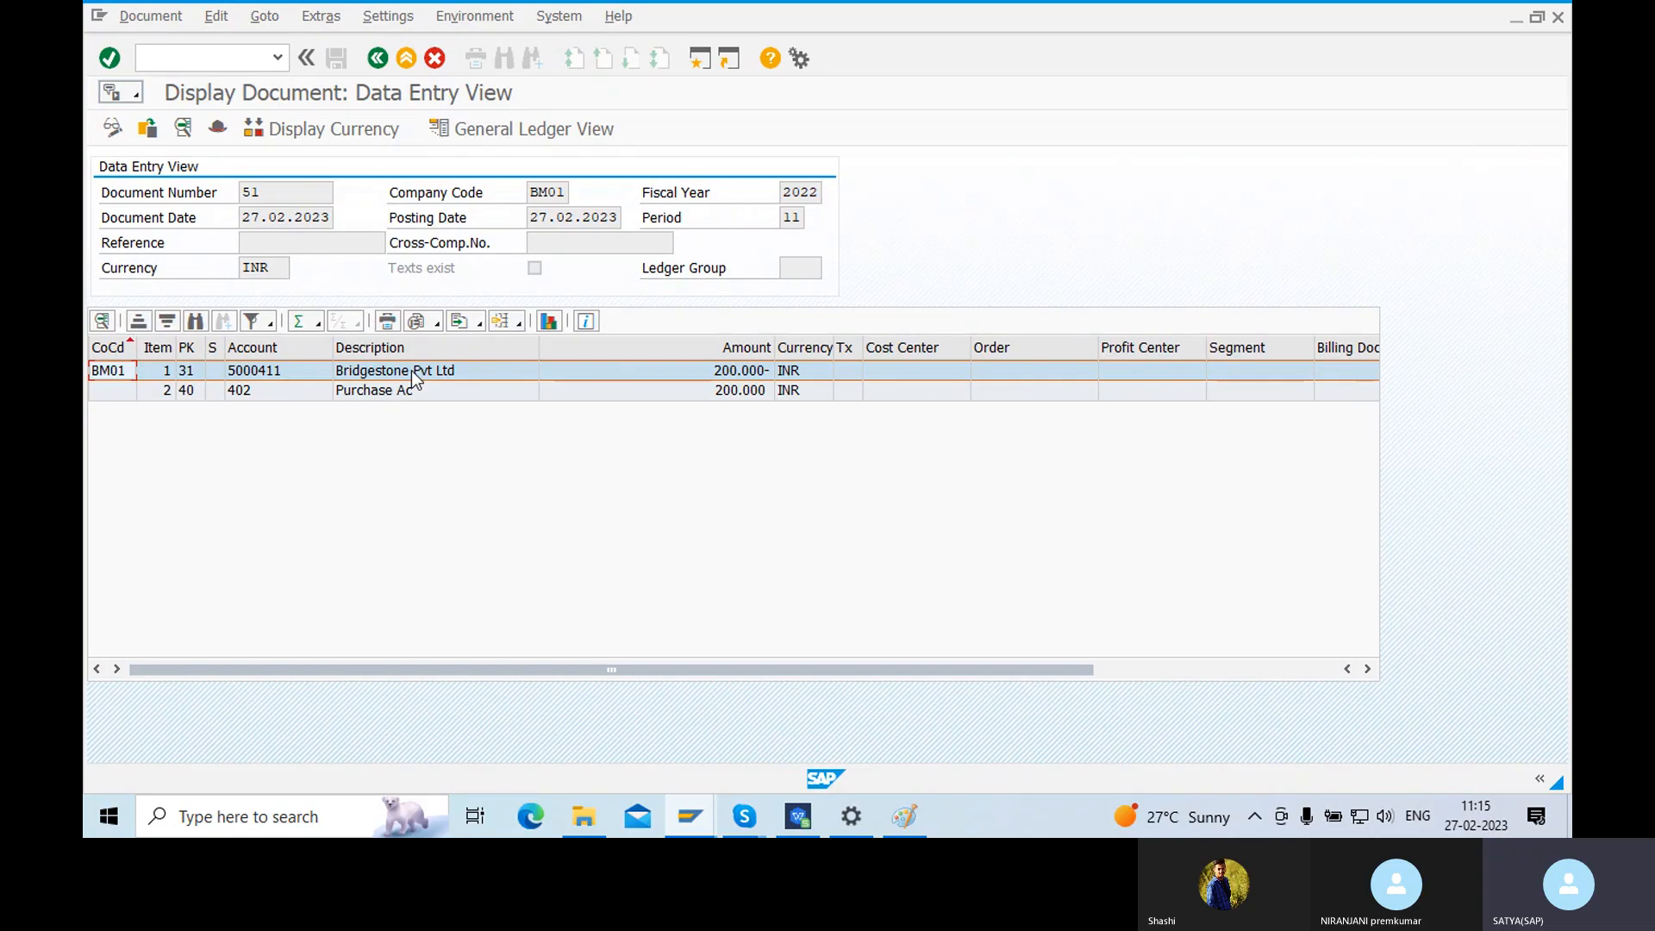
pyautogui.click(520, 128)
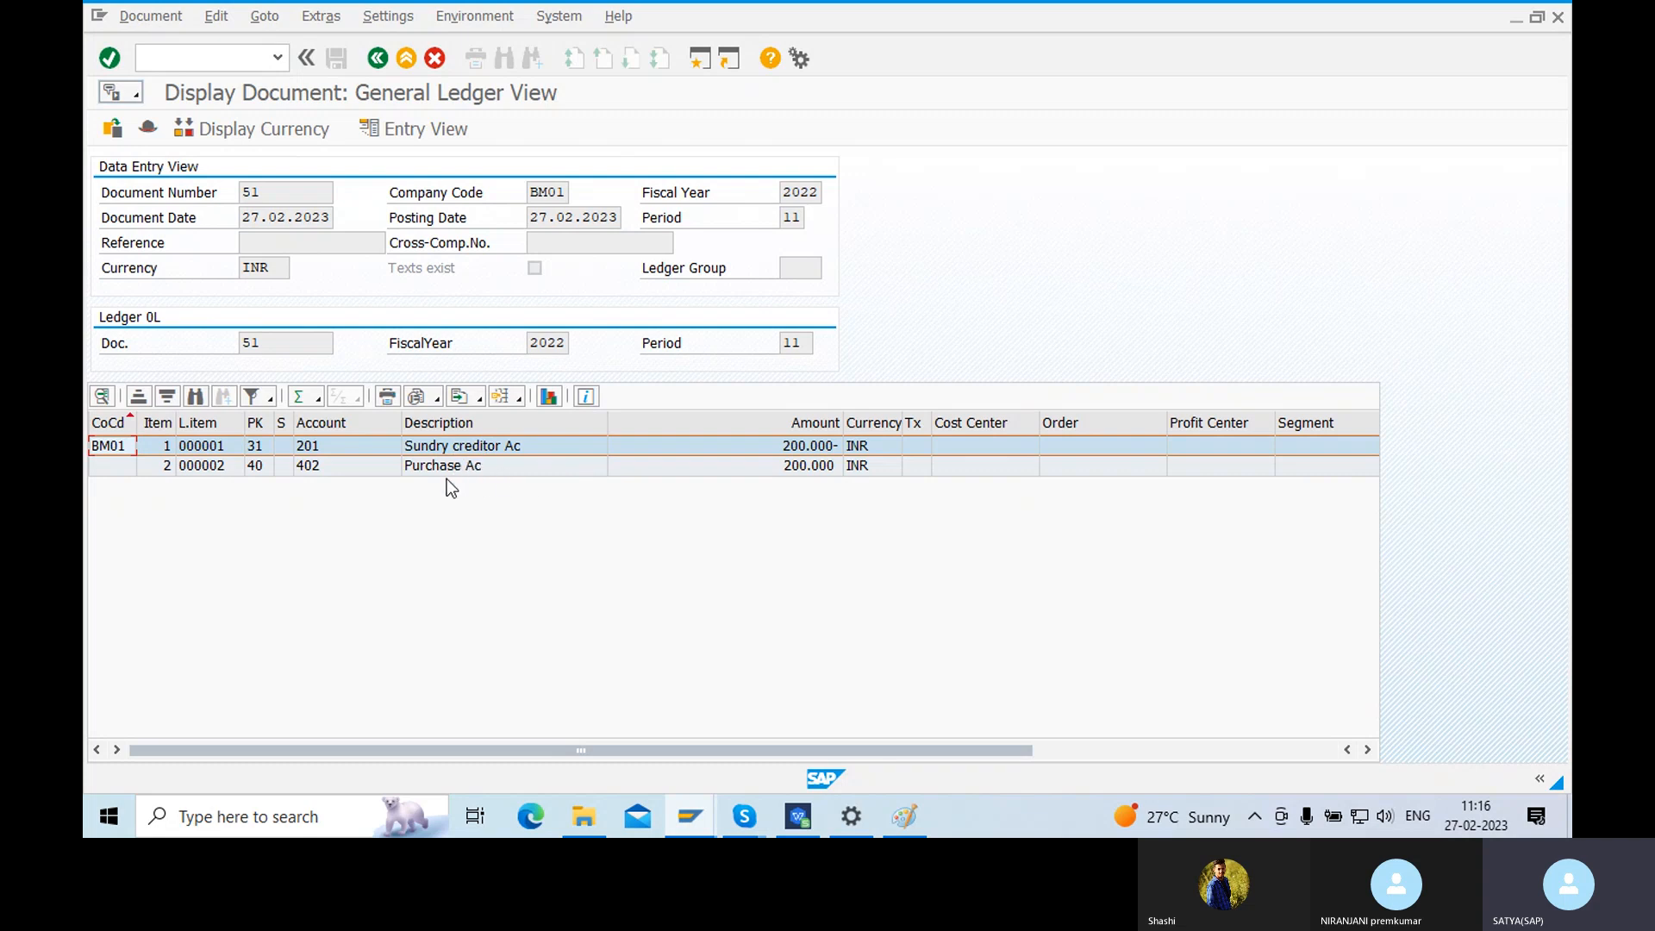
pyautogui.click(455, 441)
# - Leave the document display and the vendor invoice entry with /n to get back to SAP Easy Access
pyautogui.click(378, 58)
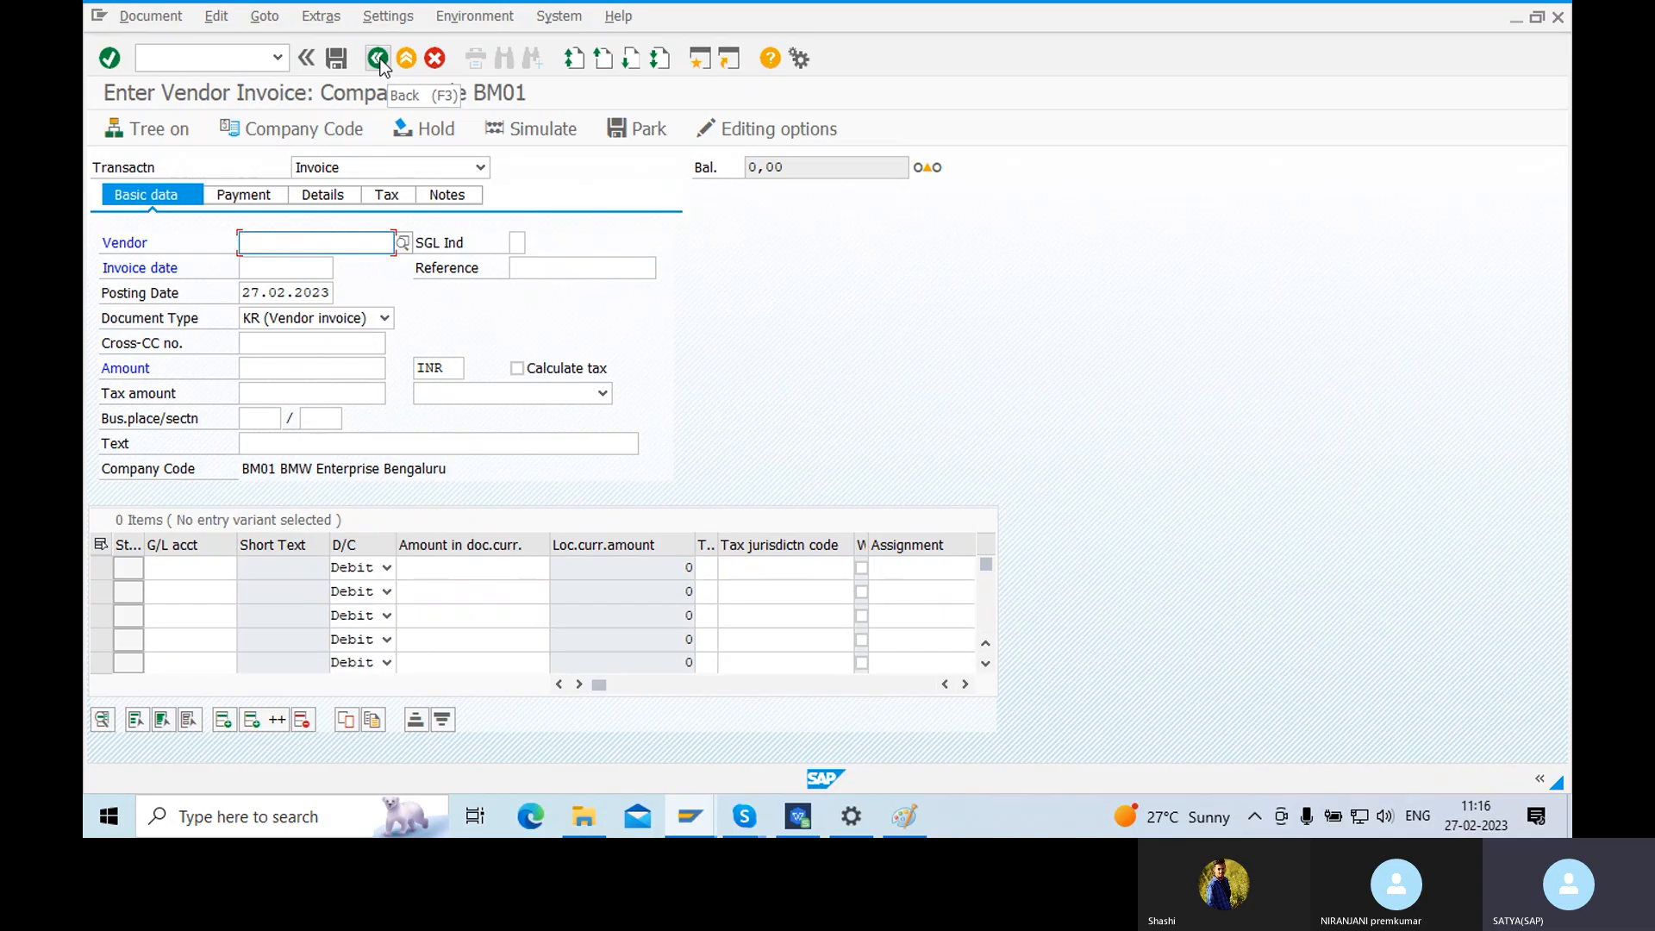
pyautogui.click(380, 66)
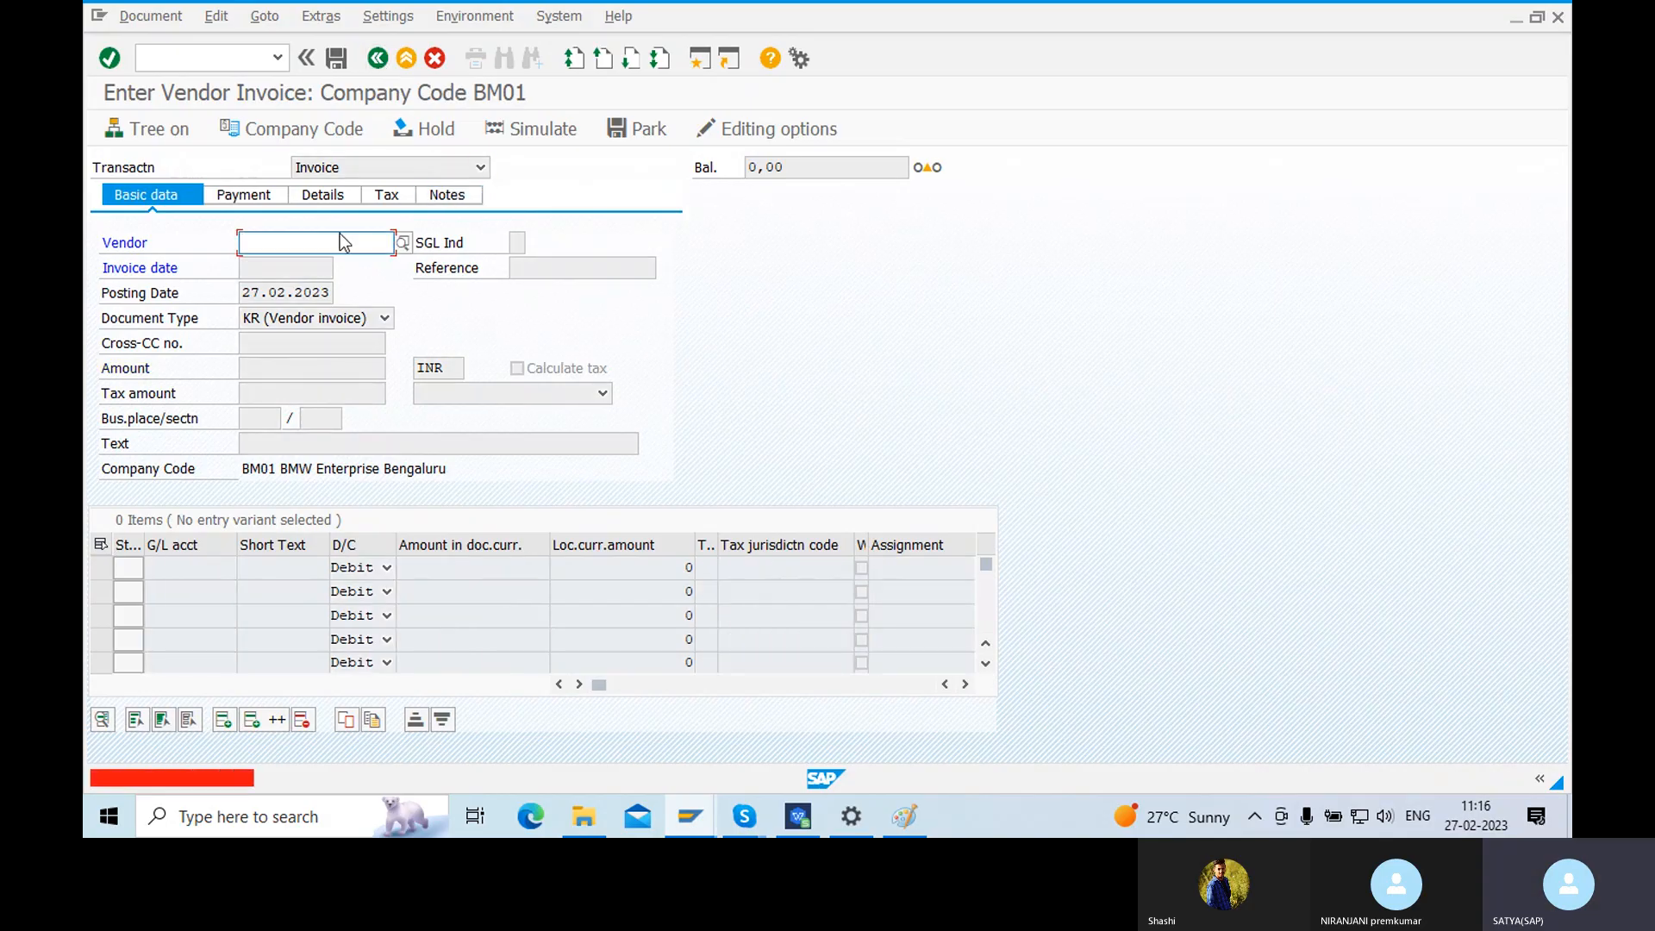
pyautogui.click(173, 59)
pyautogui.write('/n')
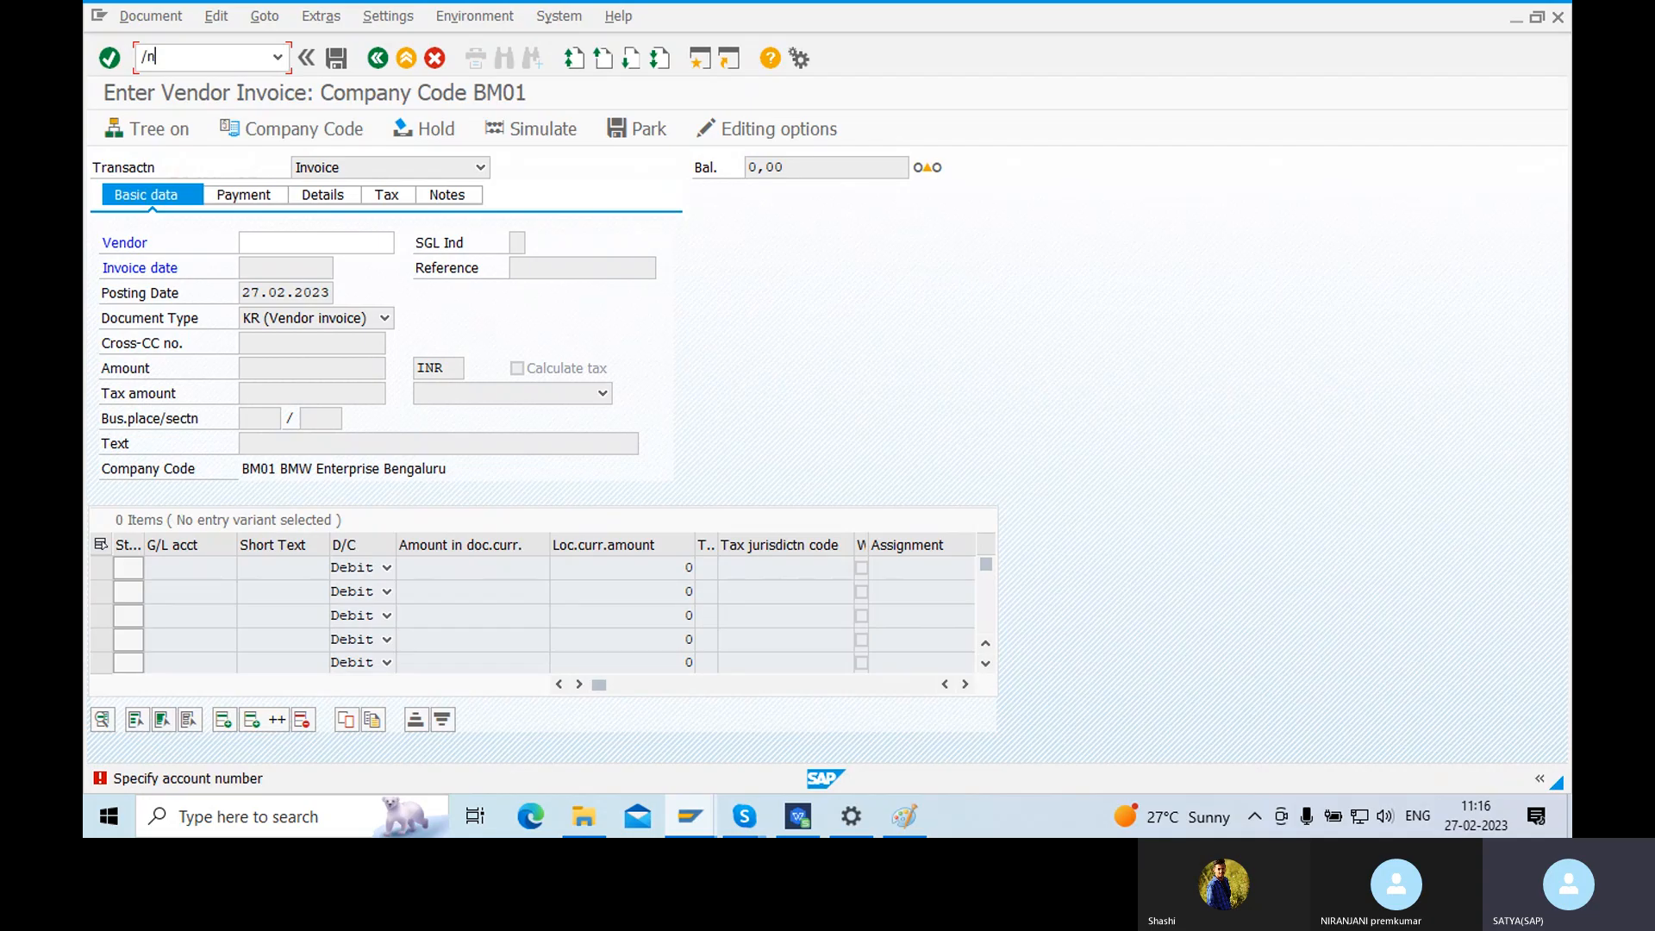
pyautogui.press('Return')
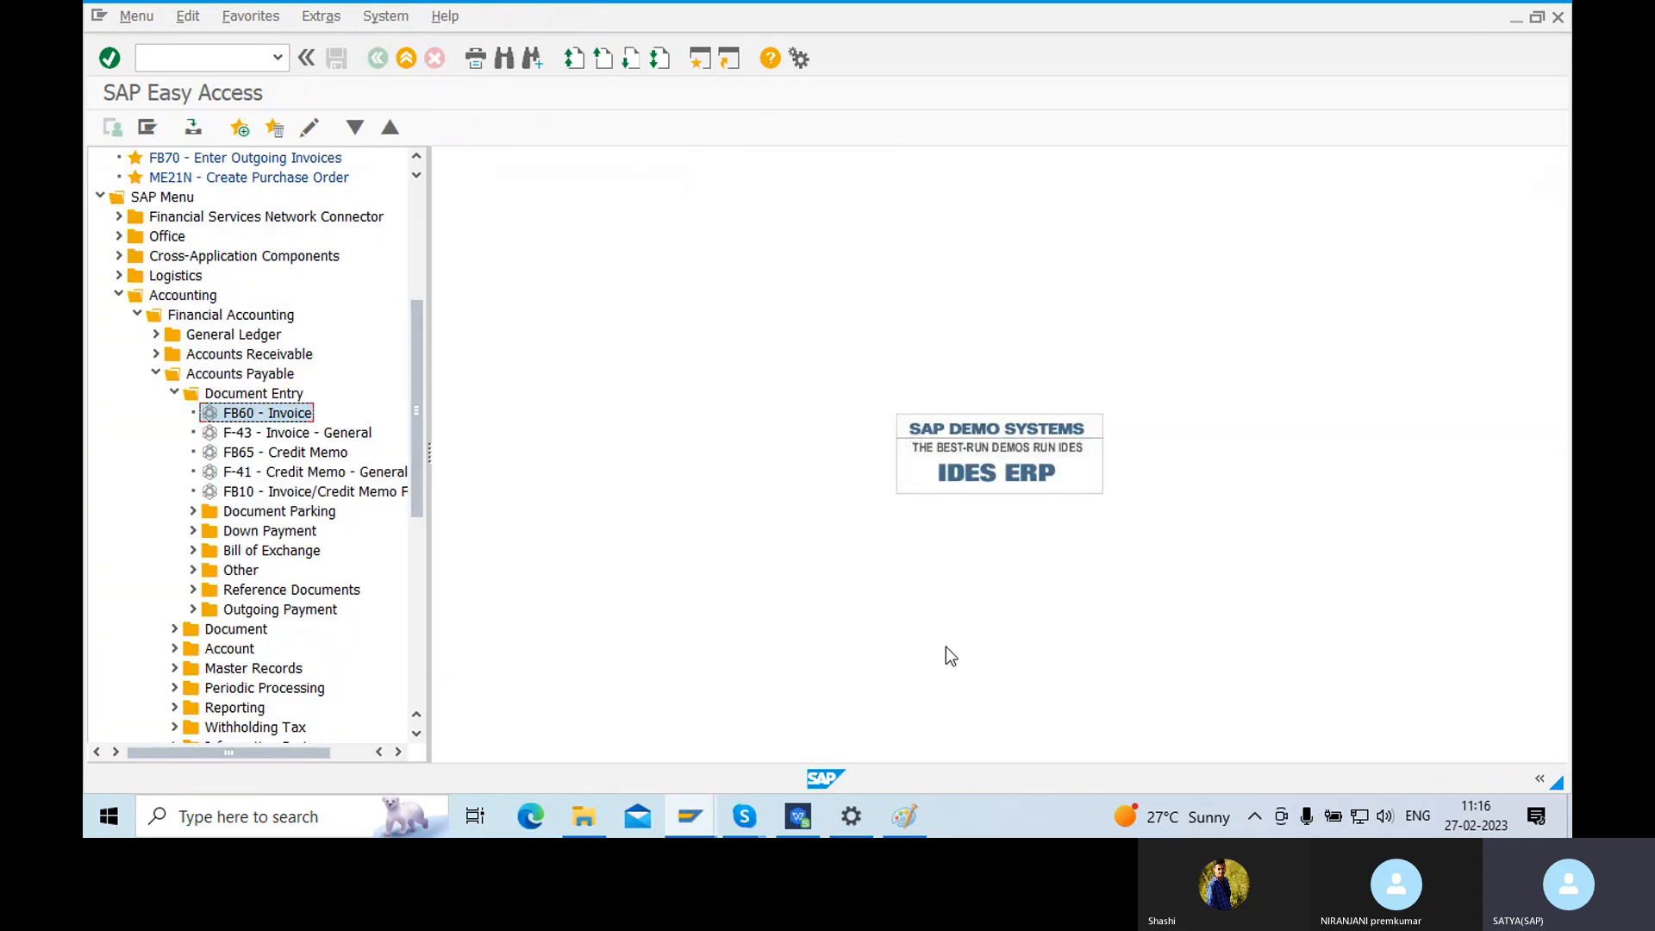
# - Switch to Paint and place the "Sundry creditor CR" text on the canvas
pyautogui.click(906, 816)
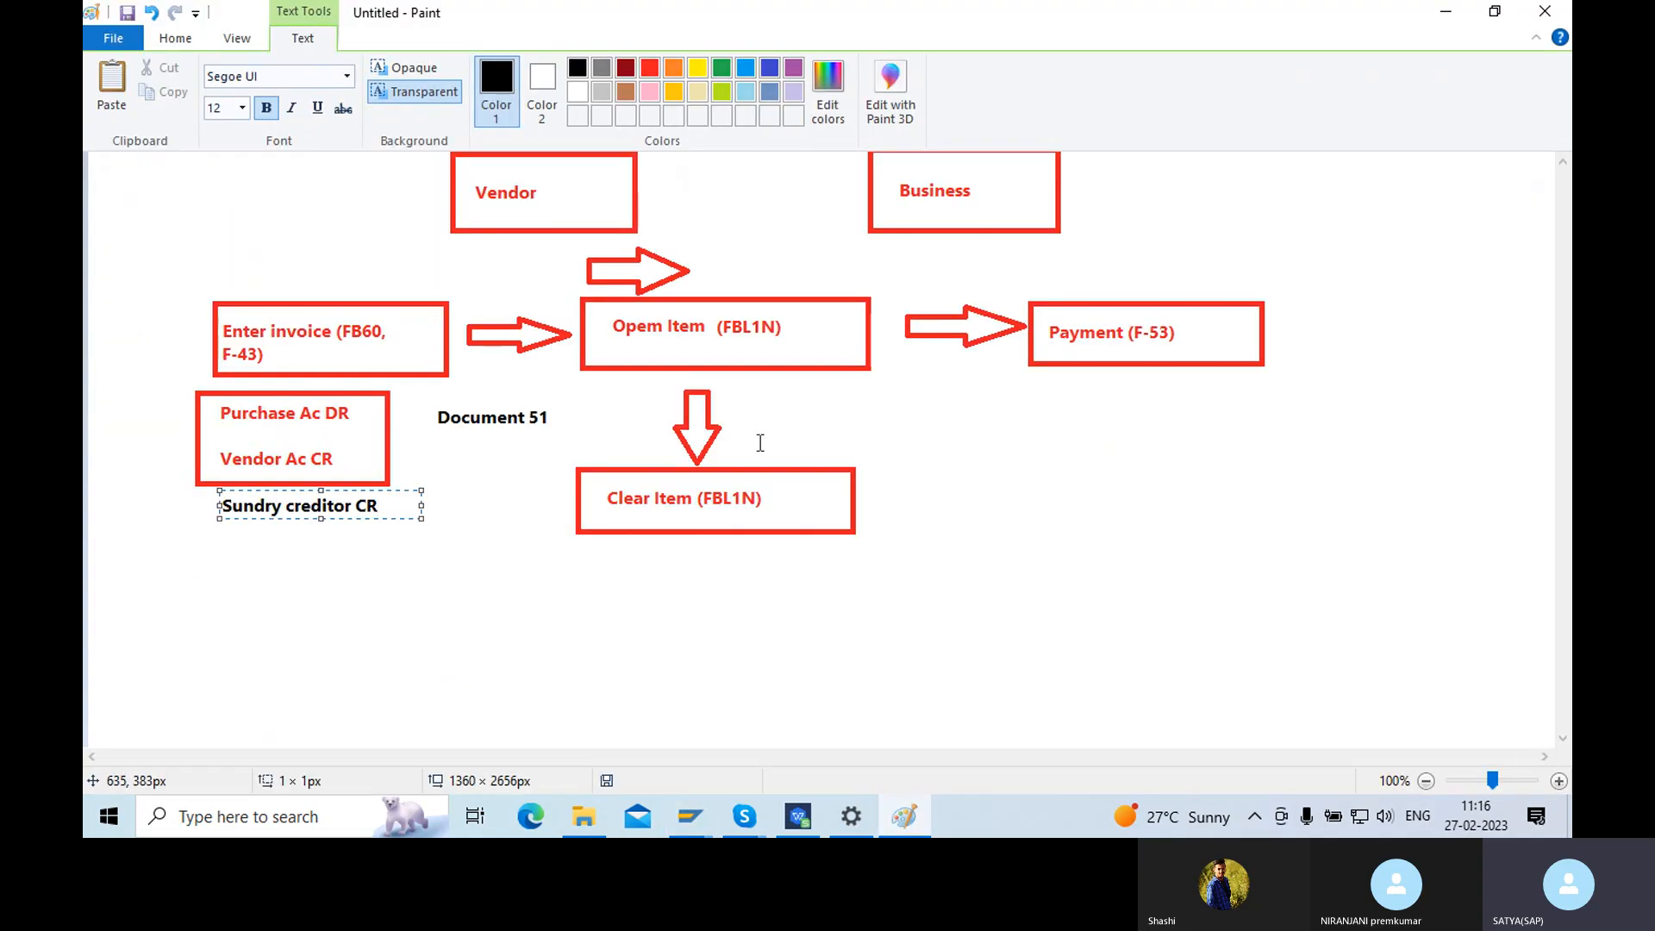
pyautogui.click(645, 385)
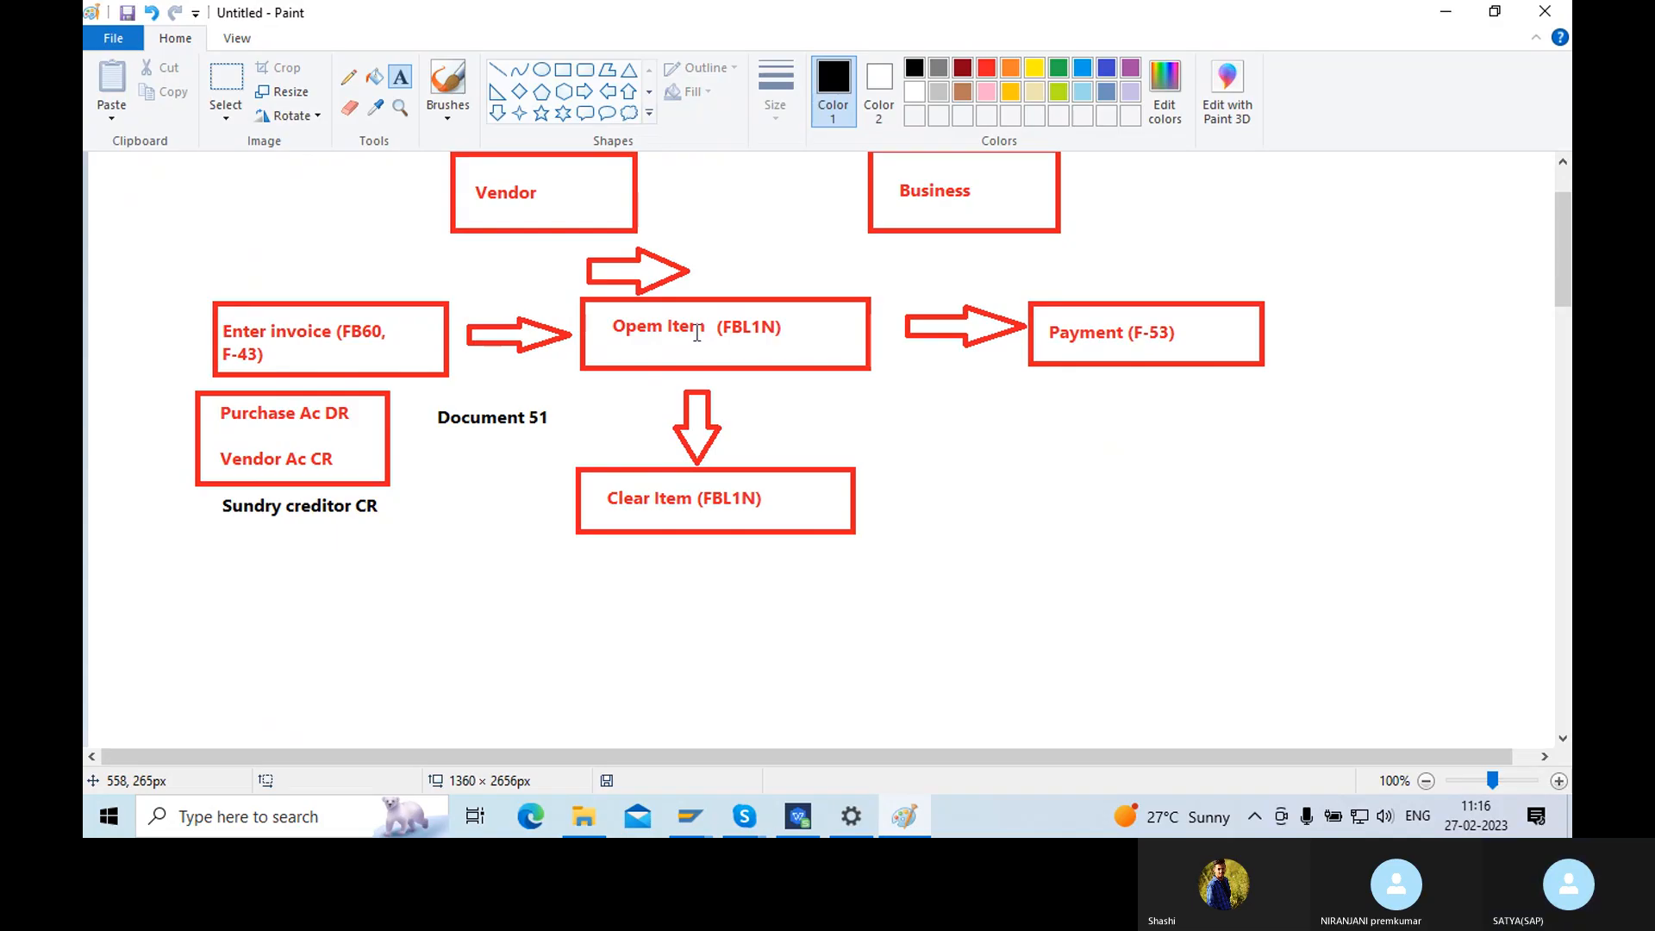
# - Switch to SAP Easy Access and open FBL1N, the vendor line item display, under Accounts Payable's Account folder
pyautogui.click(694, 815)
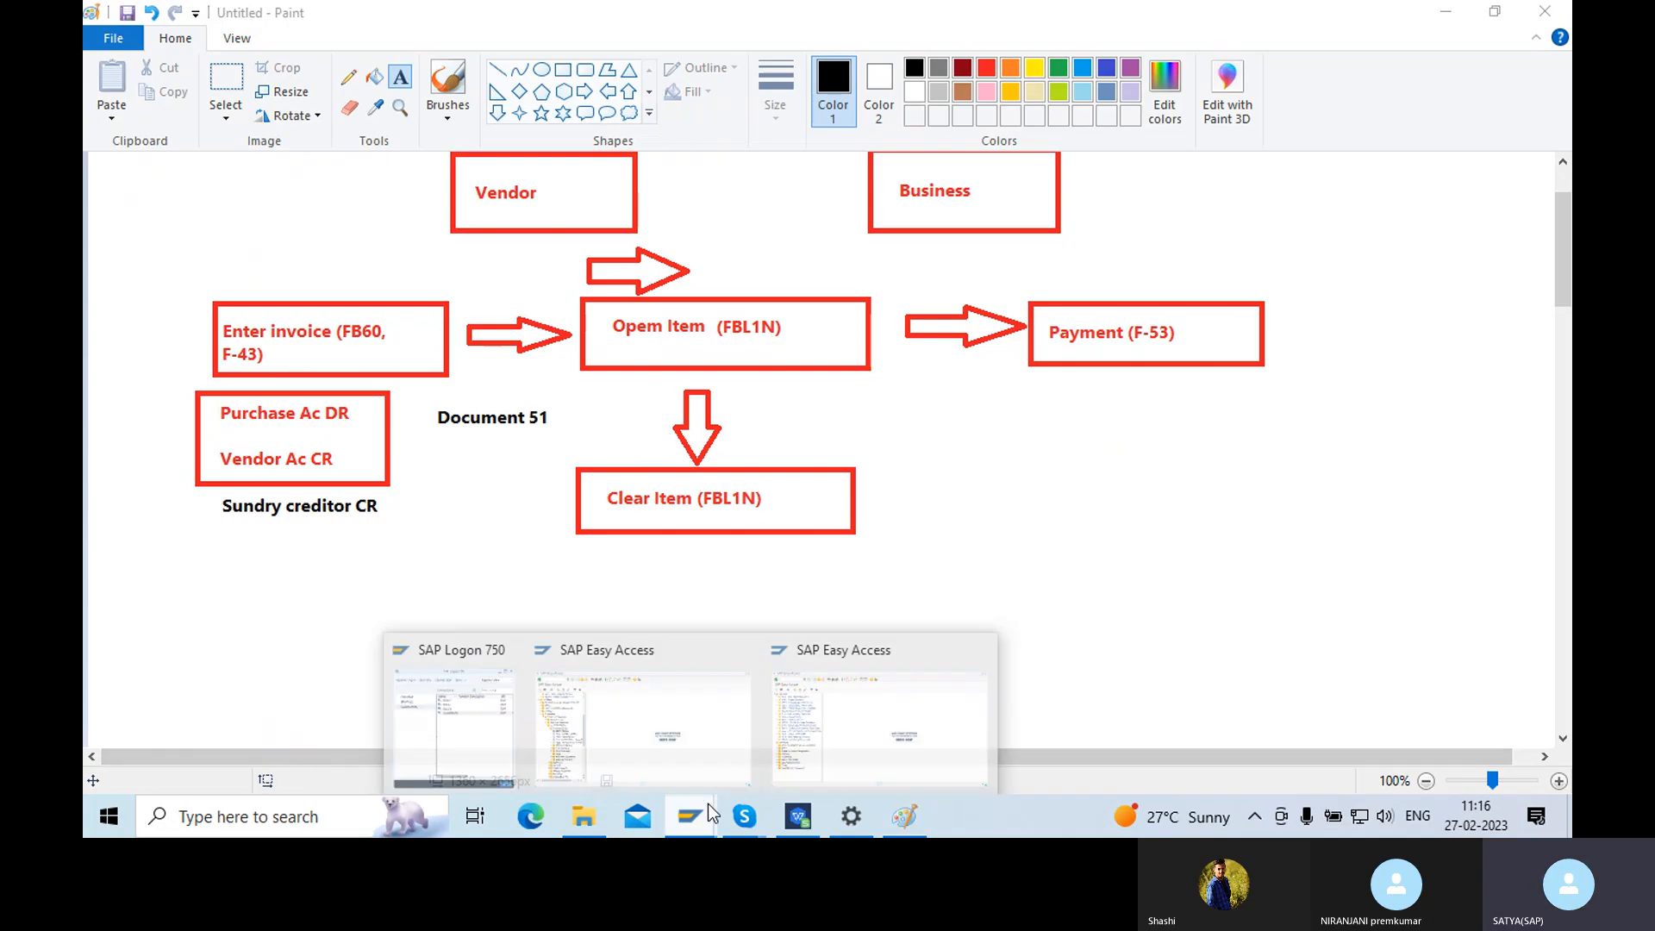
pyautogui.click(686, 703)
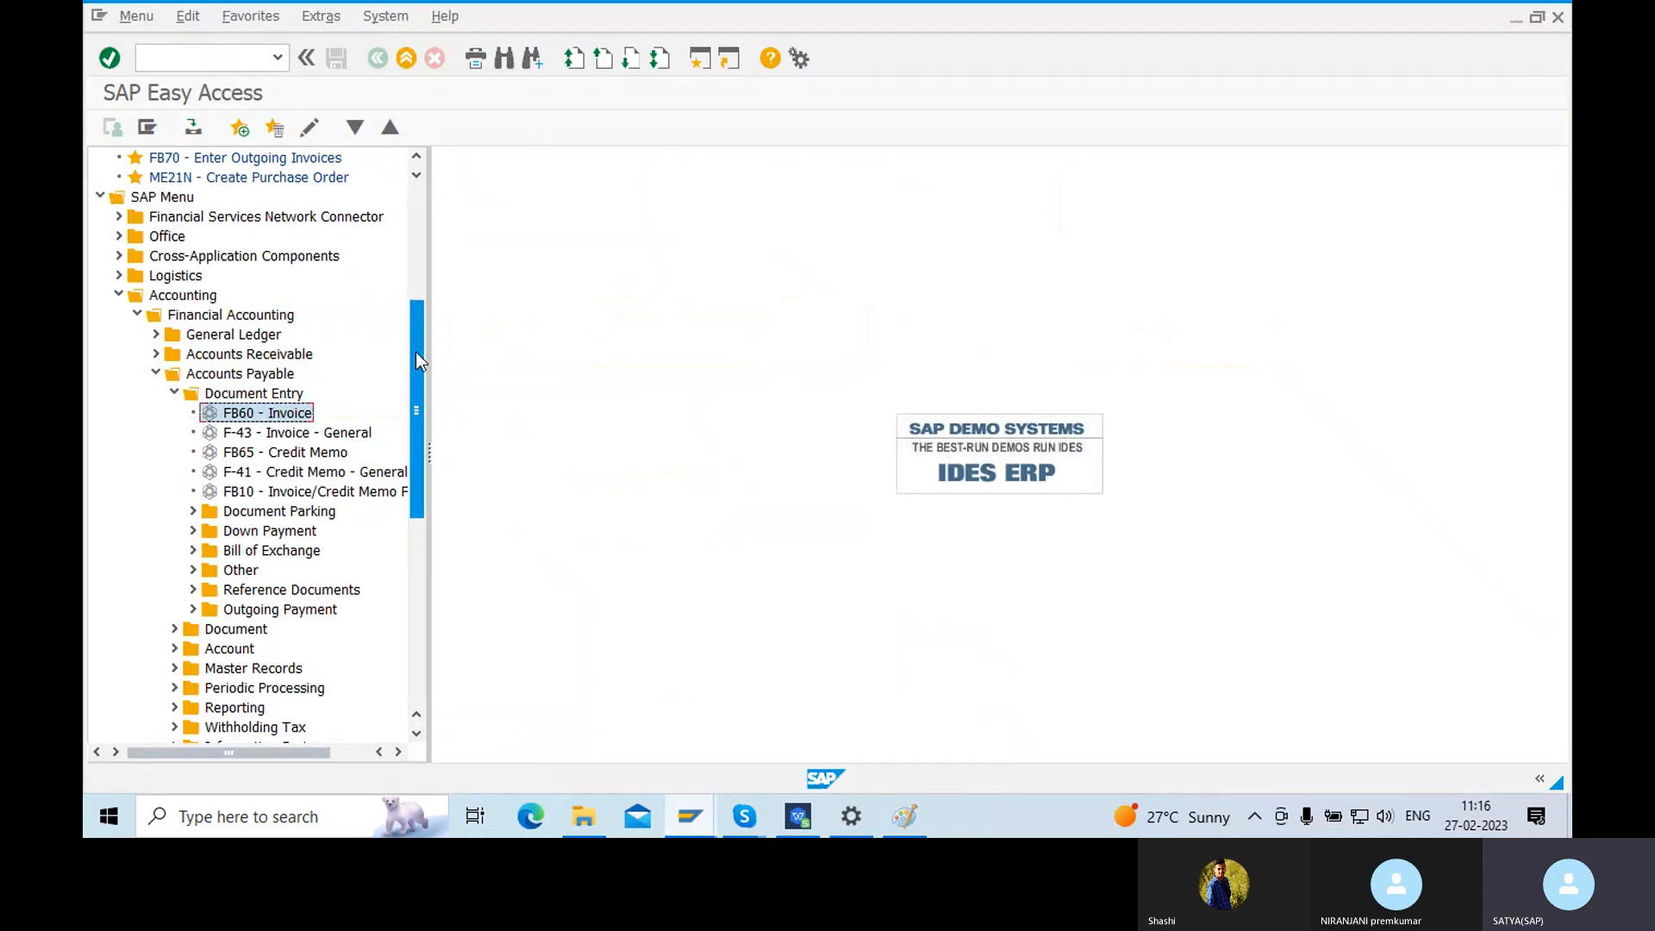
pyautogui.scroll(-2, 417, 344)
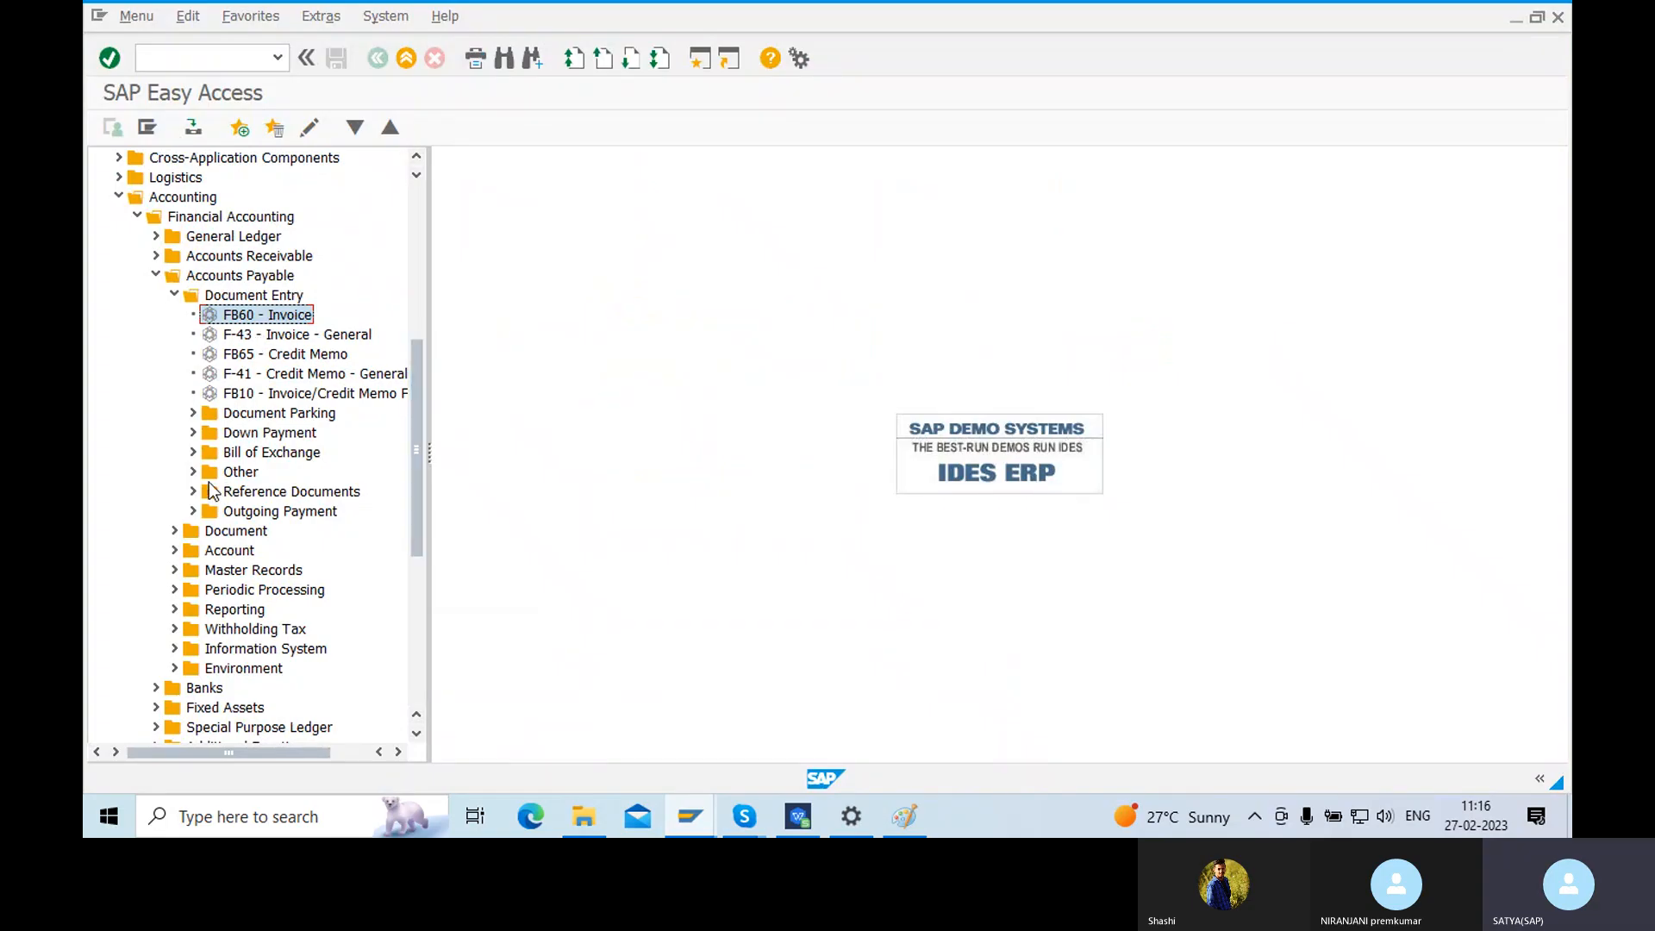
pyautogui.scroll(-2, 191, 395)
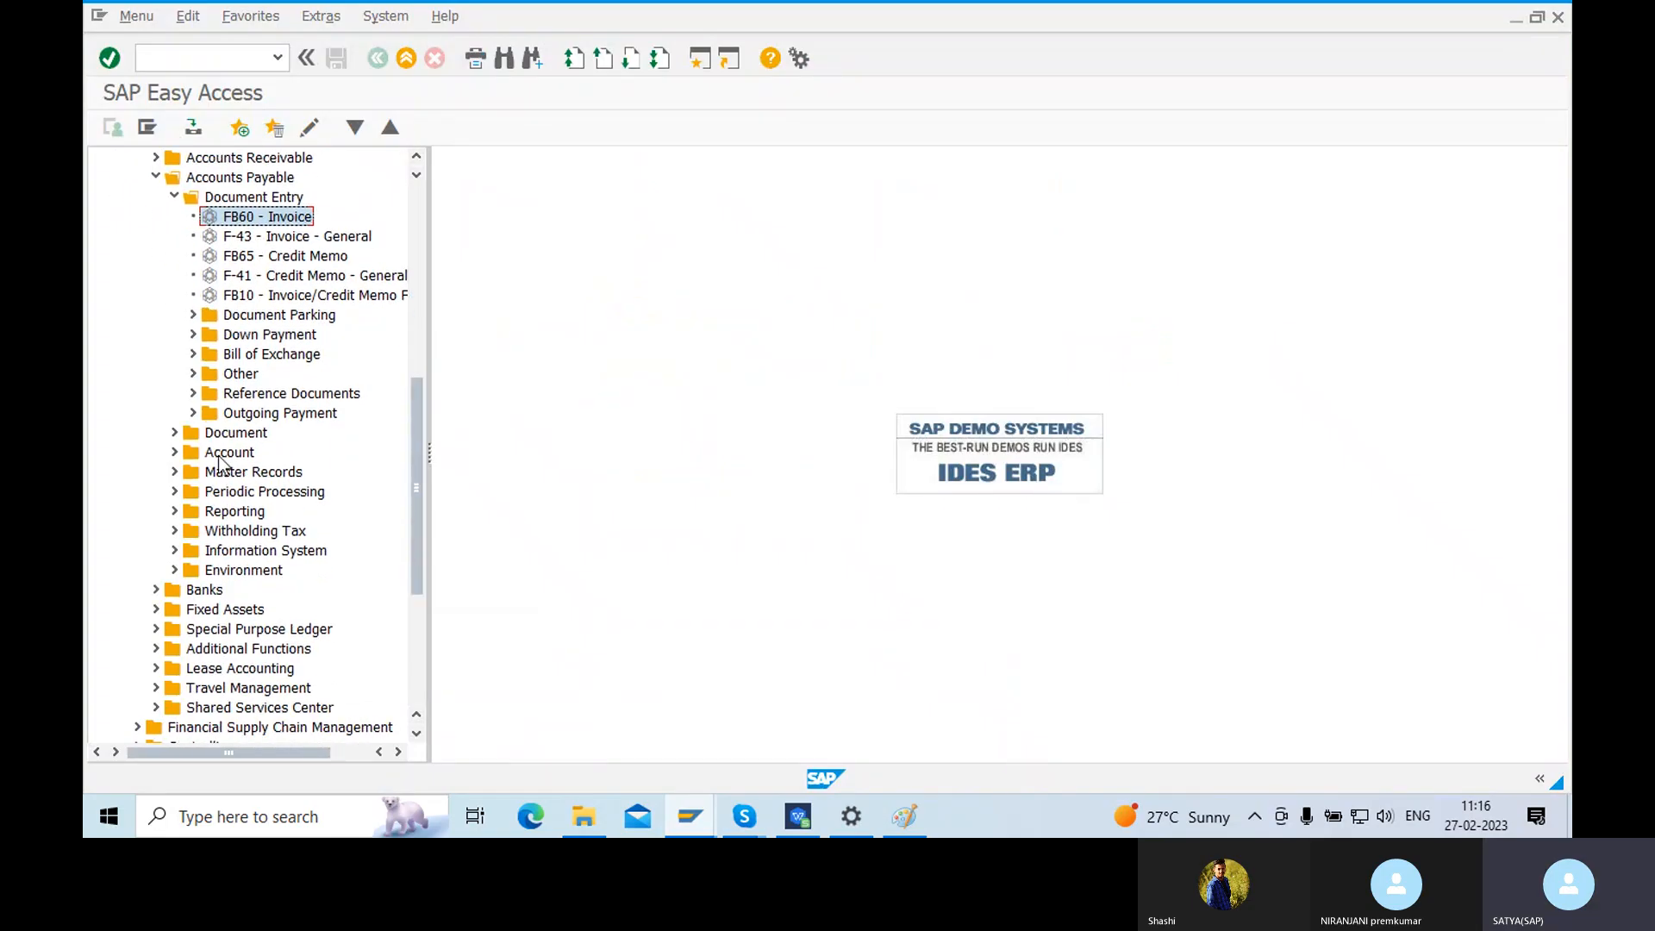
pyautogui.click(219, 456)
pyautogui.click(175, 455)
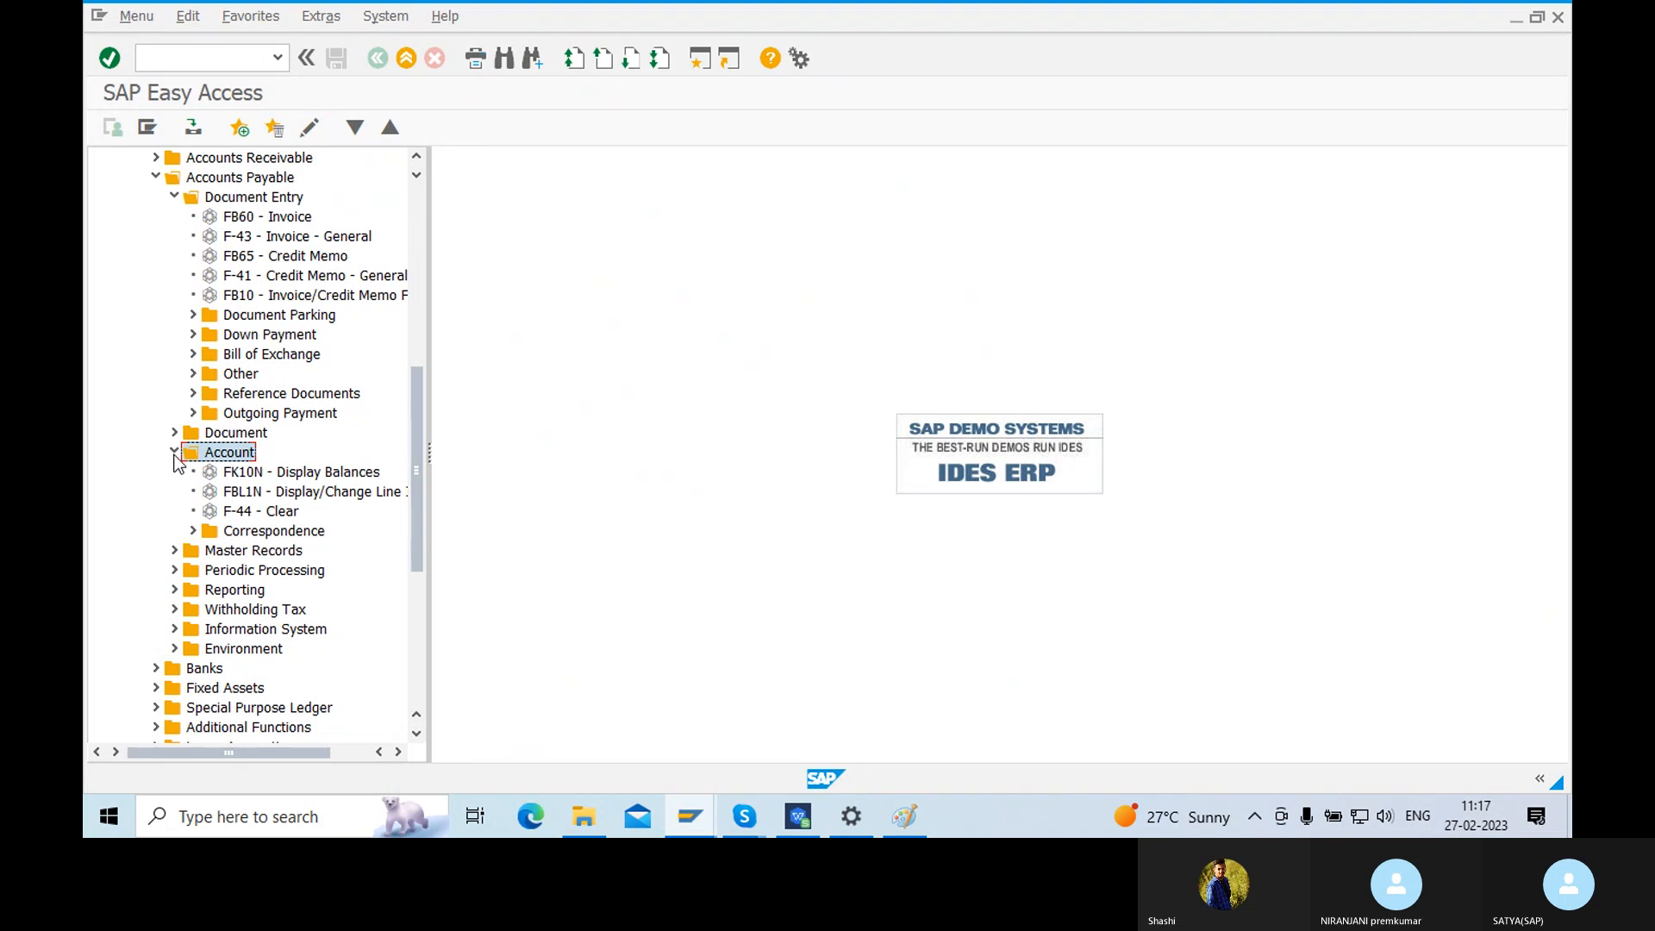
pyautogui.click(367, 490)
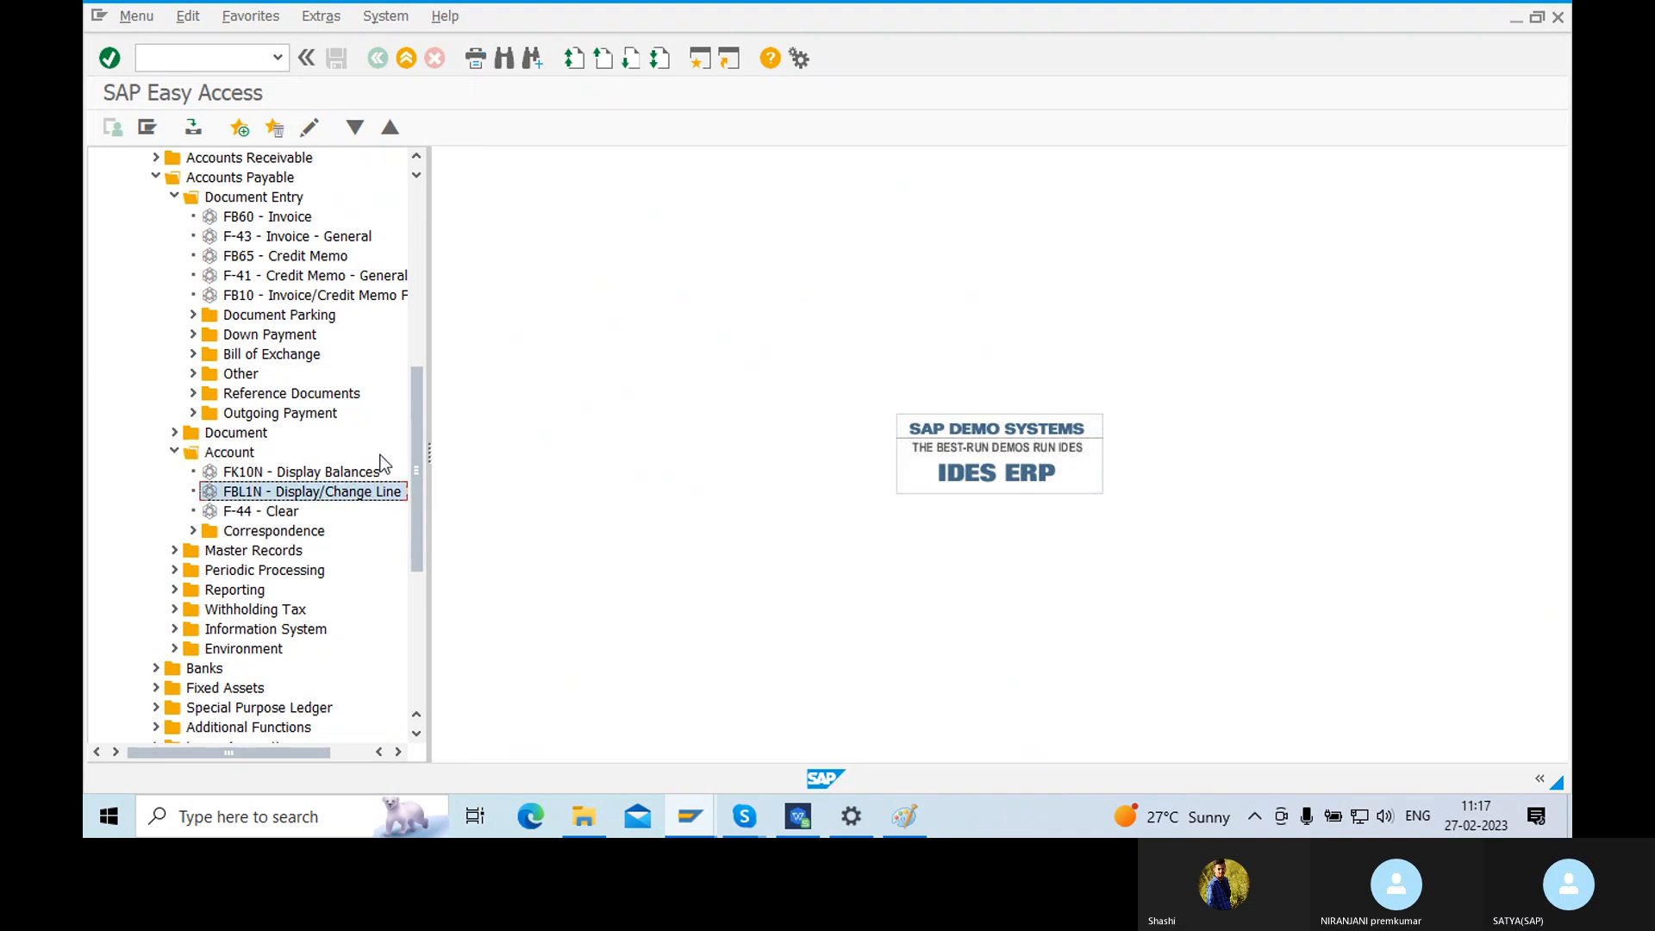
pyautogui.doubleClick(352, 494)
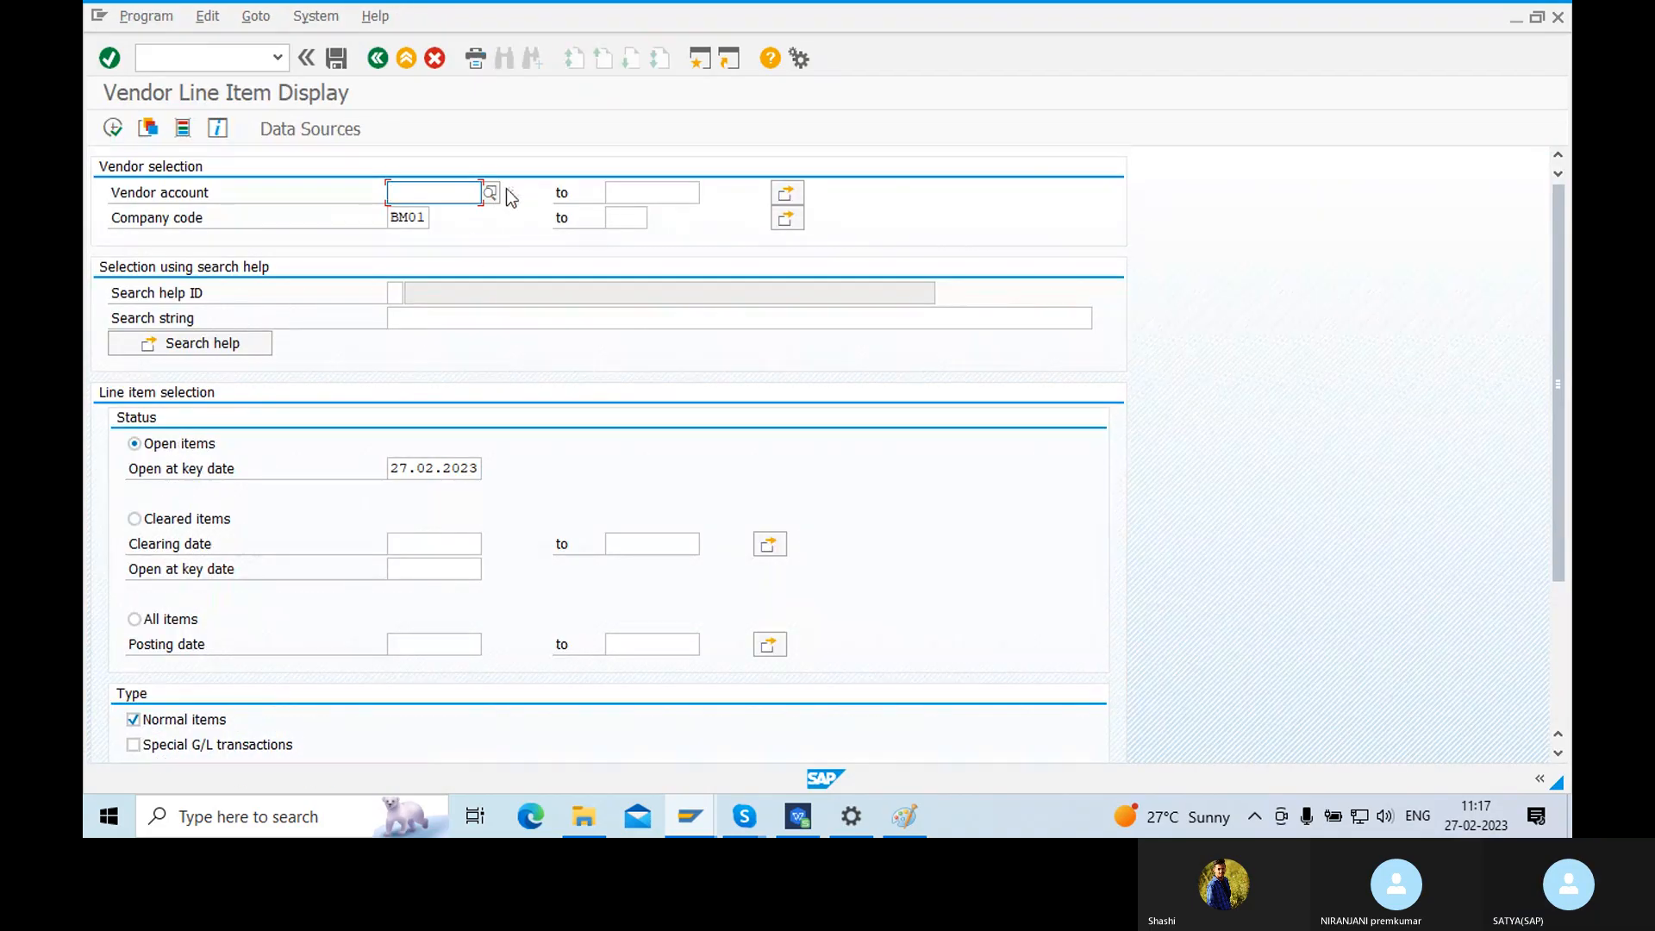
# - Look up Bridgestone Pvt Ltd as the vendor account for company code BM01 and run the open items report
pyautogui.click(490, 193)
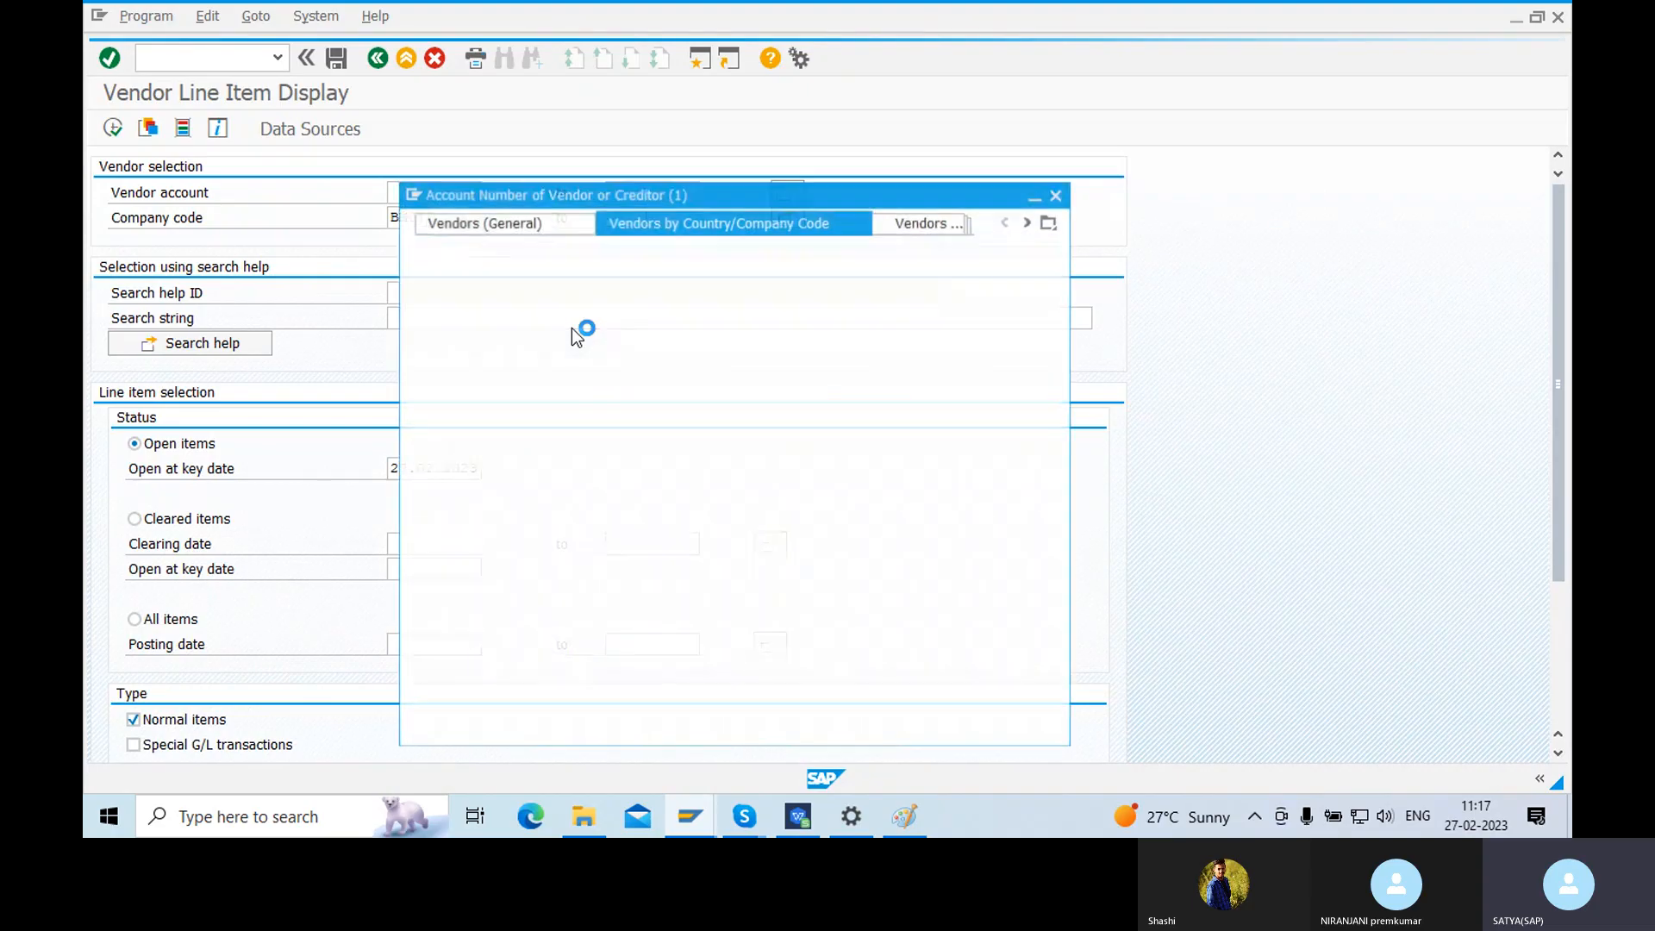
pyautogui.click(984, 712)
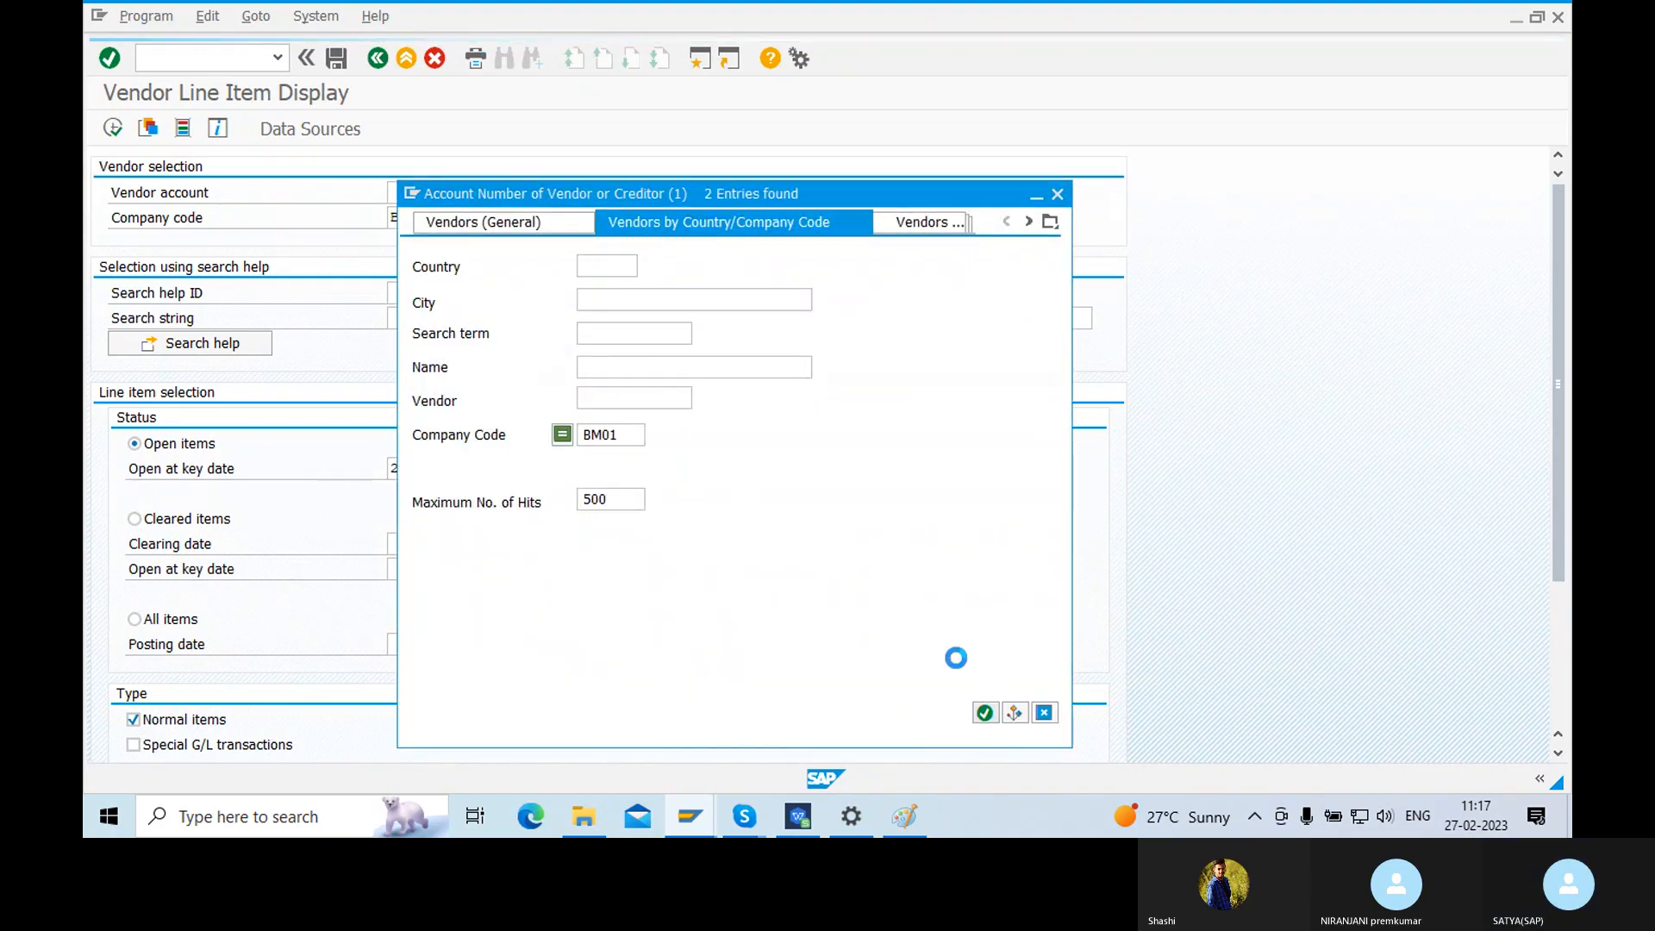
pyautogui.doubleClick(627, 166)
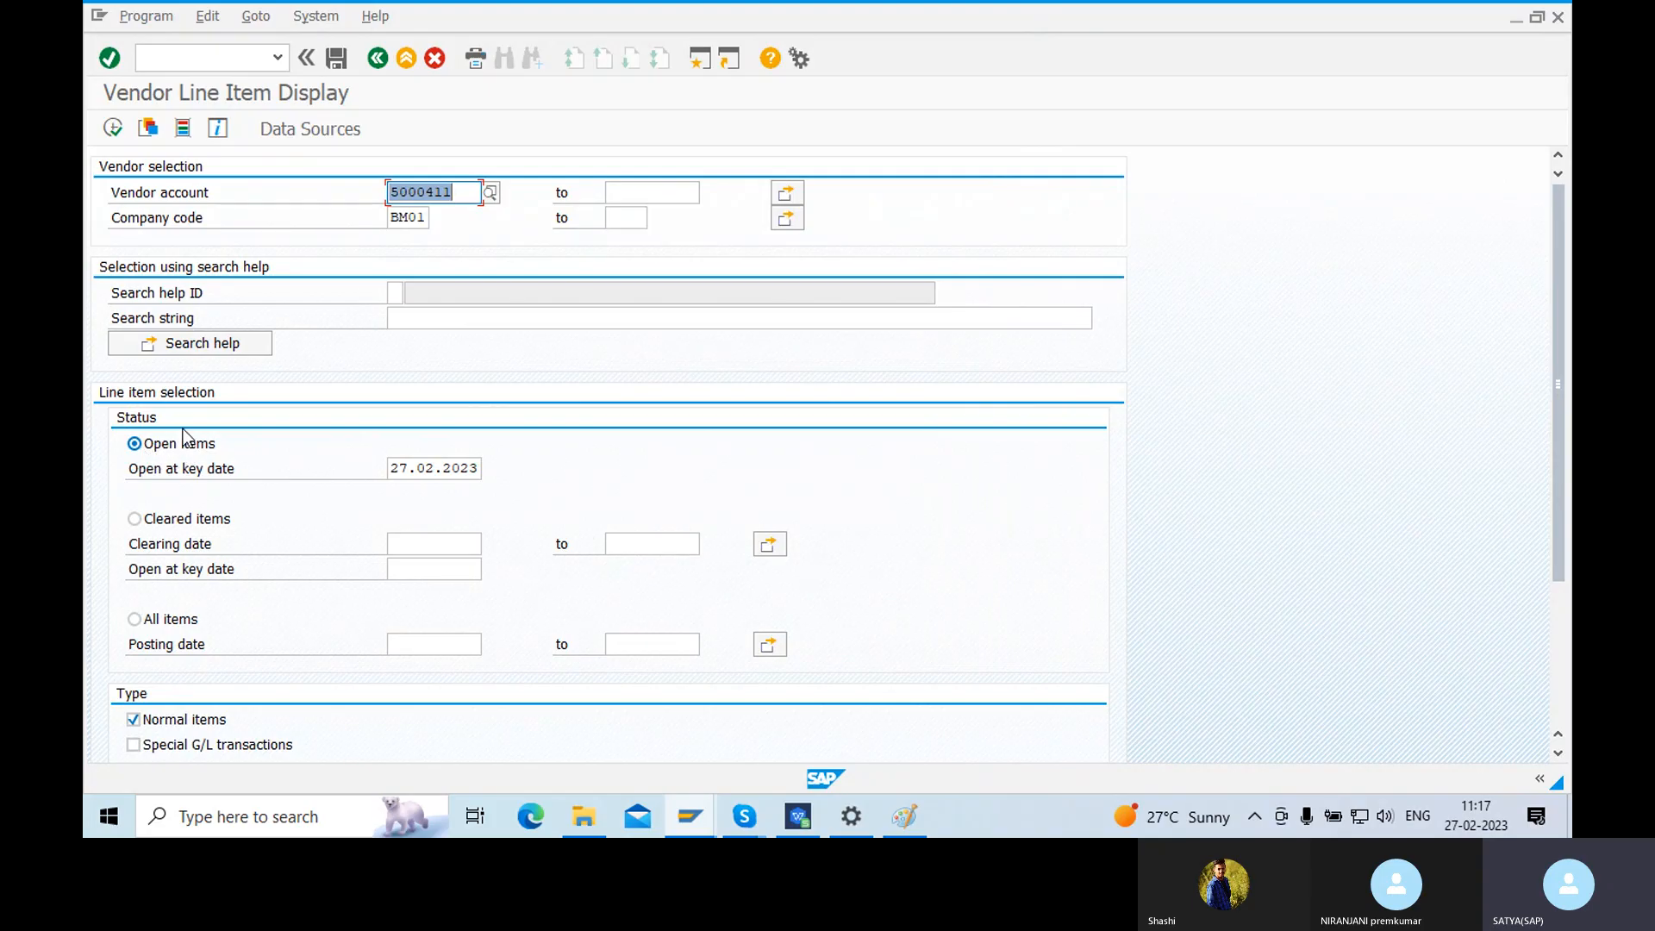
pyautogui.click(113, 128)
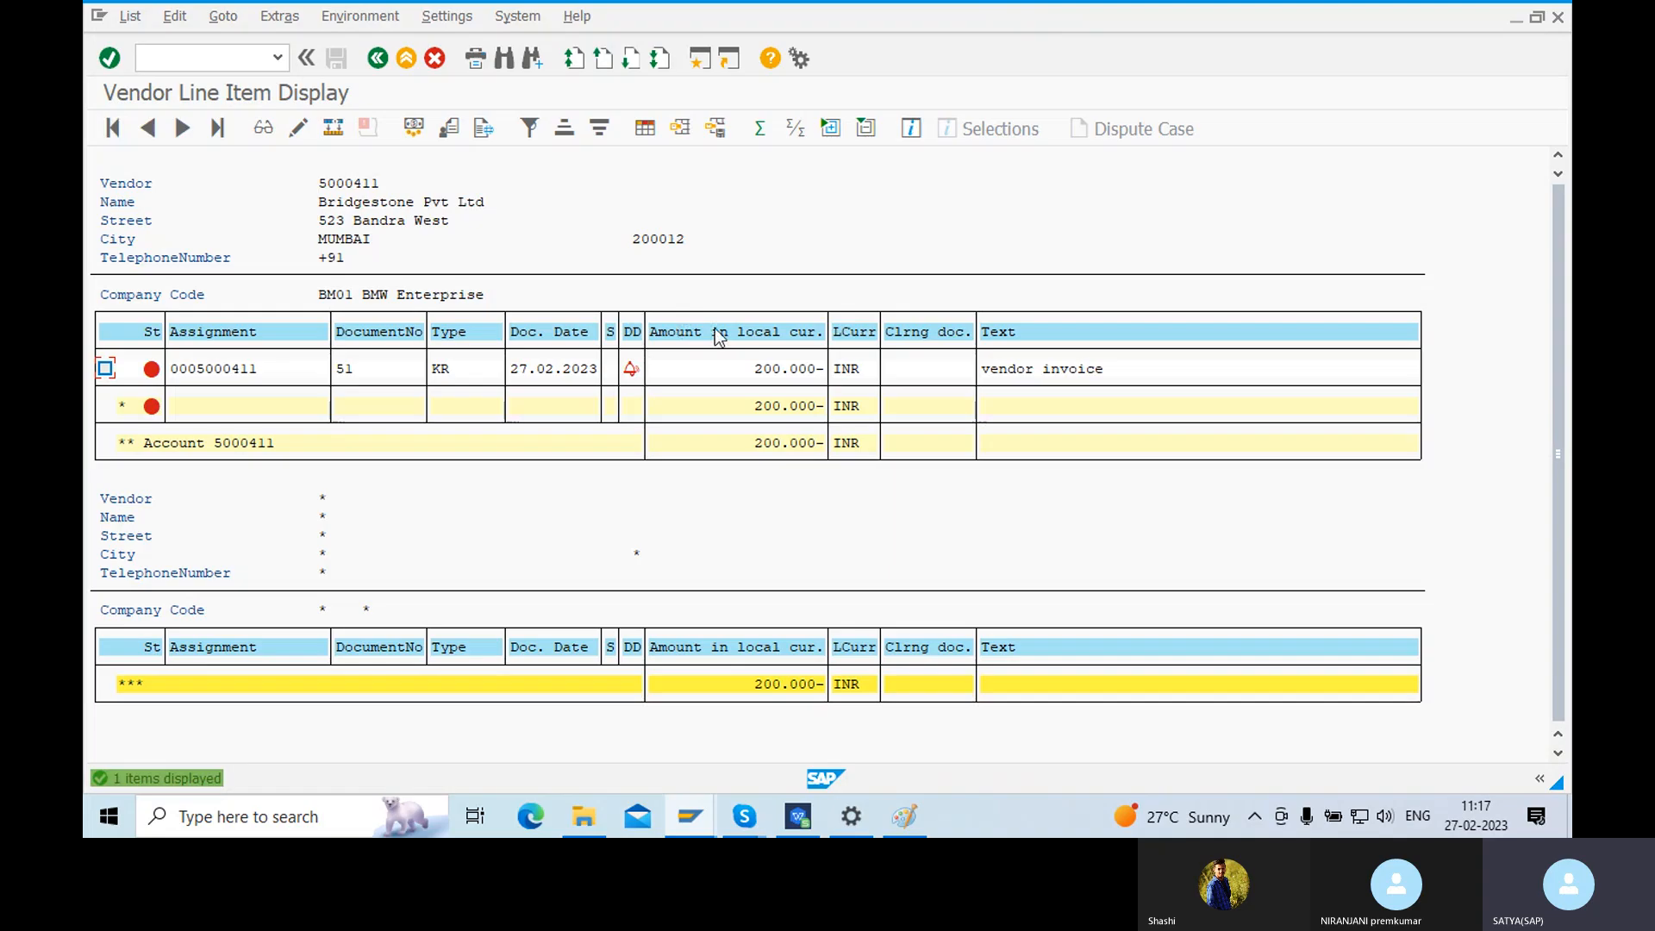
# - Examine the vendor invoice line's clearing status and its amount in local currency
pyautogui.click(782, 369)
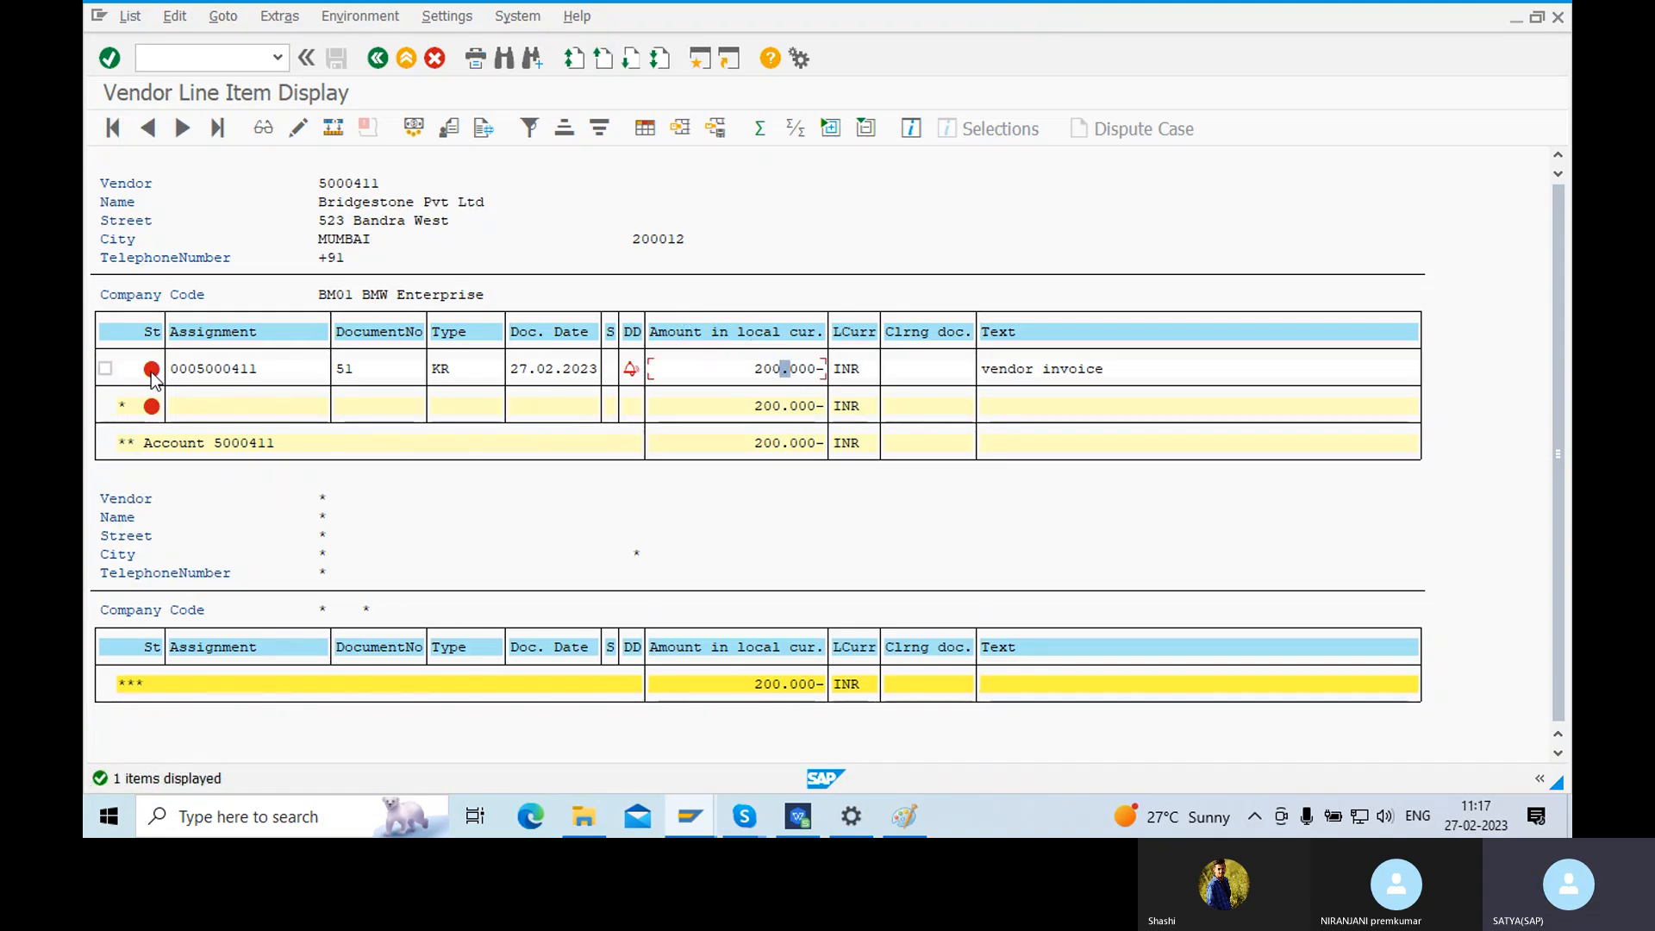
pyautogui.moveTo(152, 377)
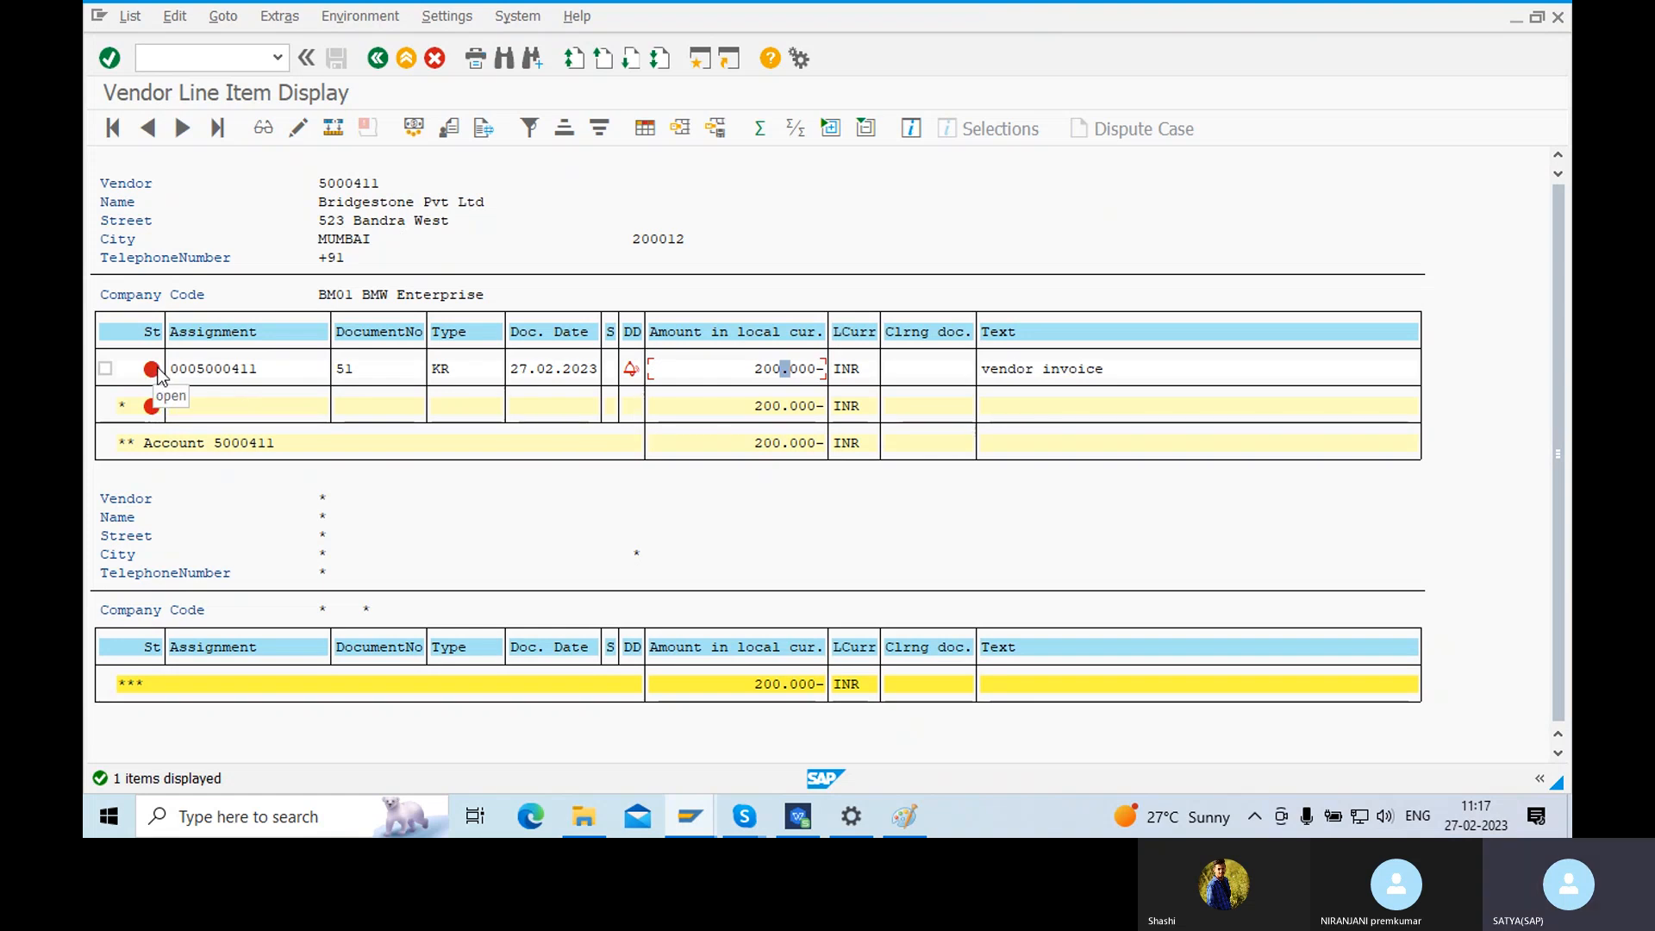
pyautogui.click(823, 372)
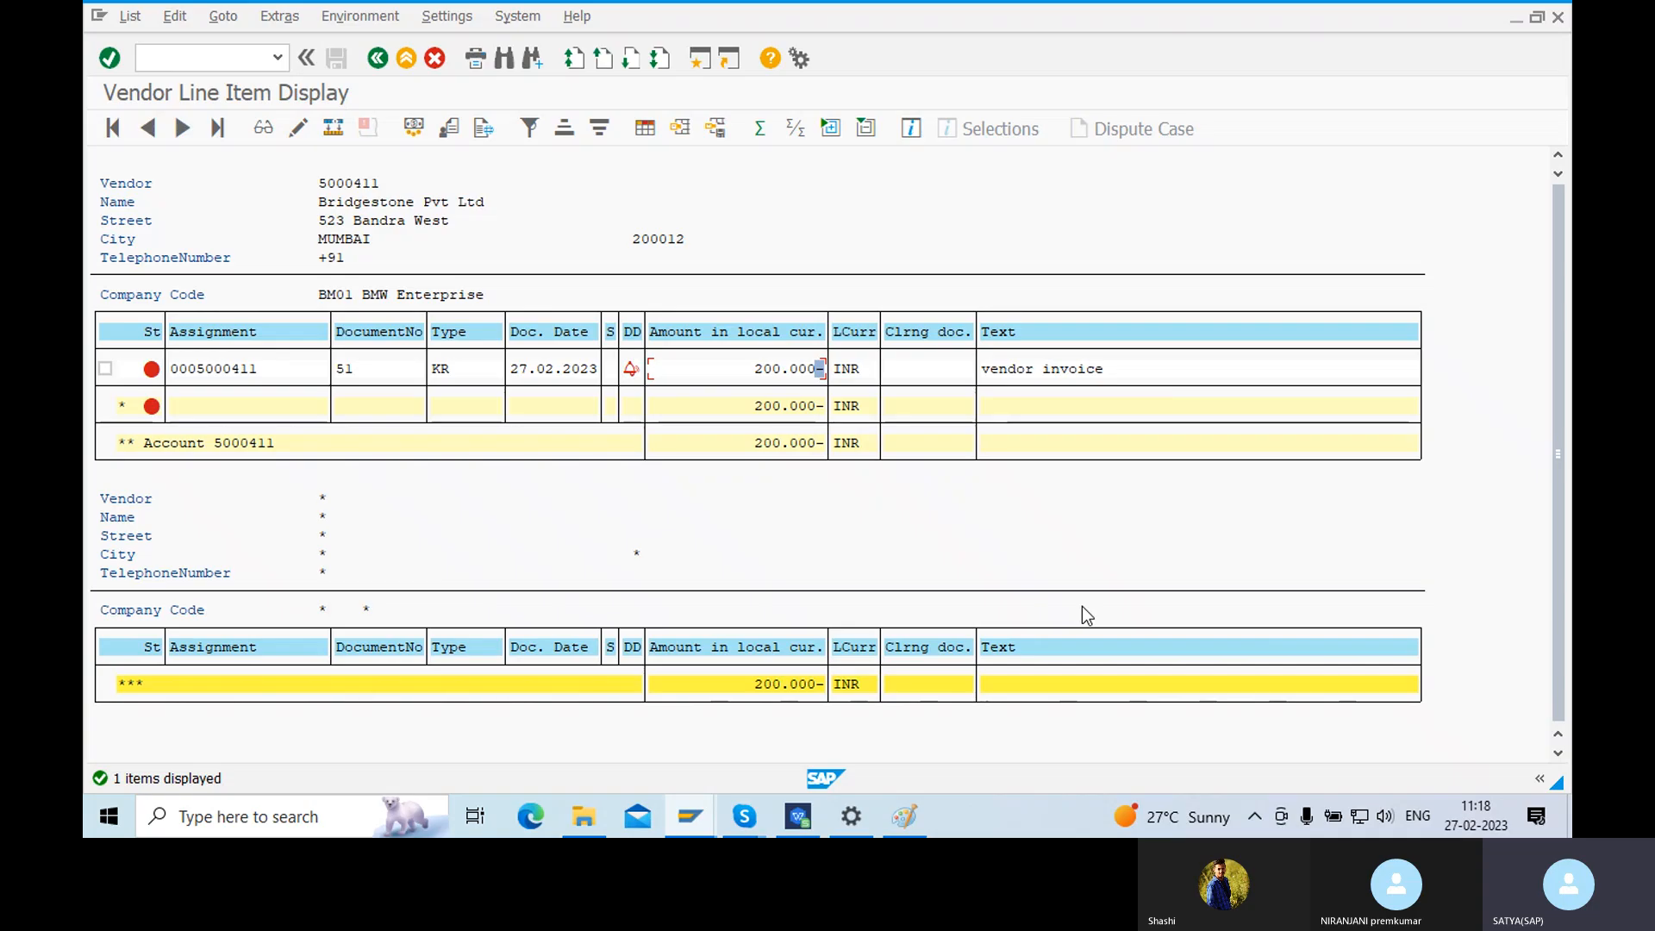
pyautogui.click(770, 375)
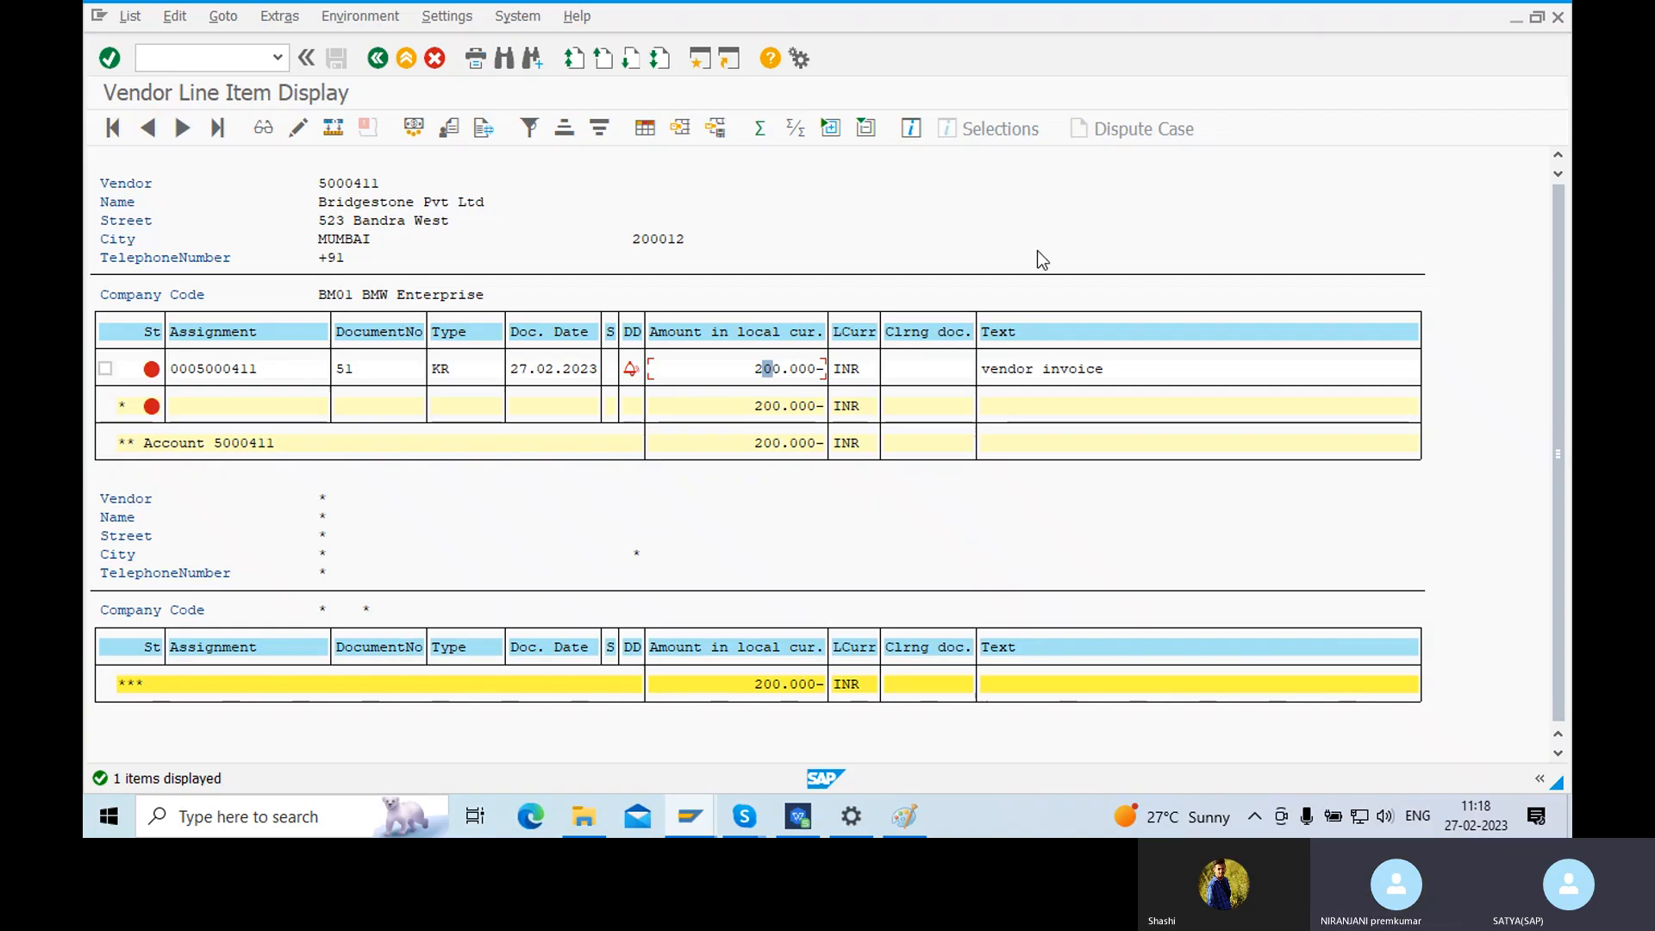
pyautogui.click(794, 375)
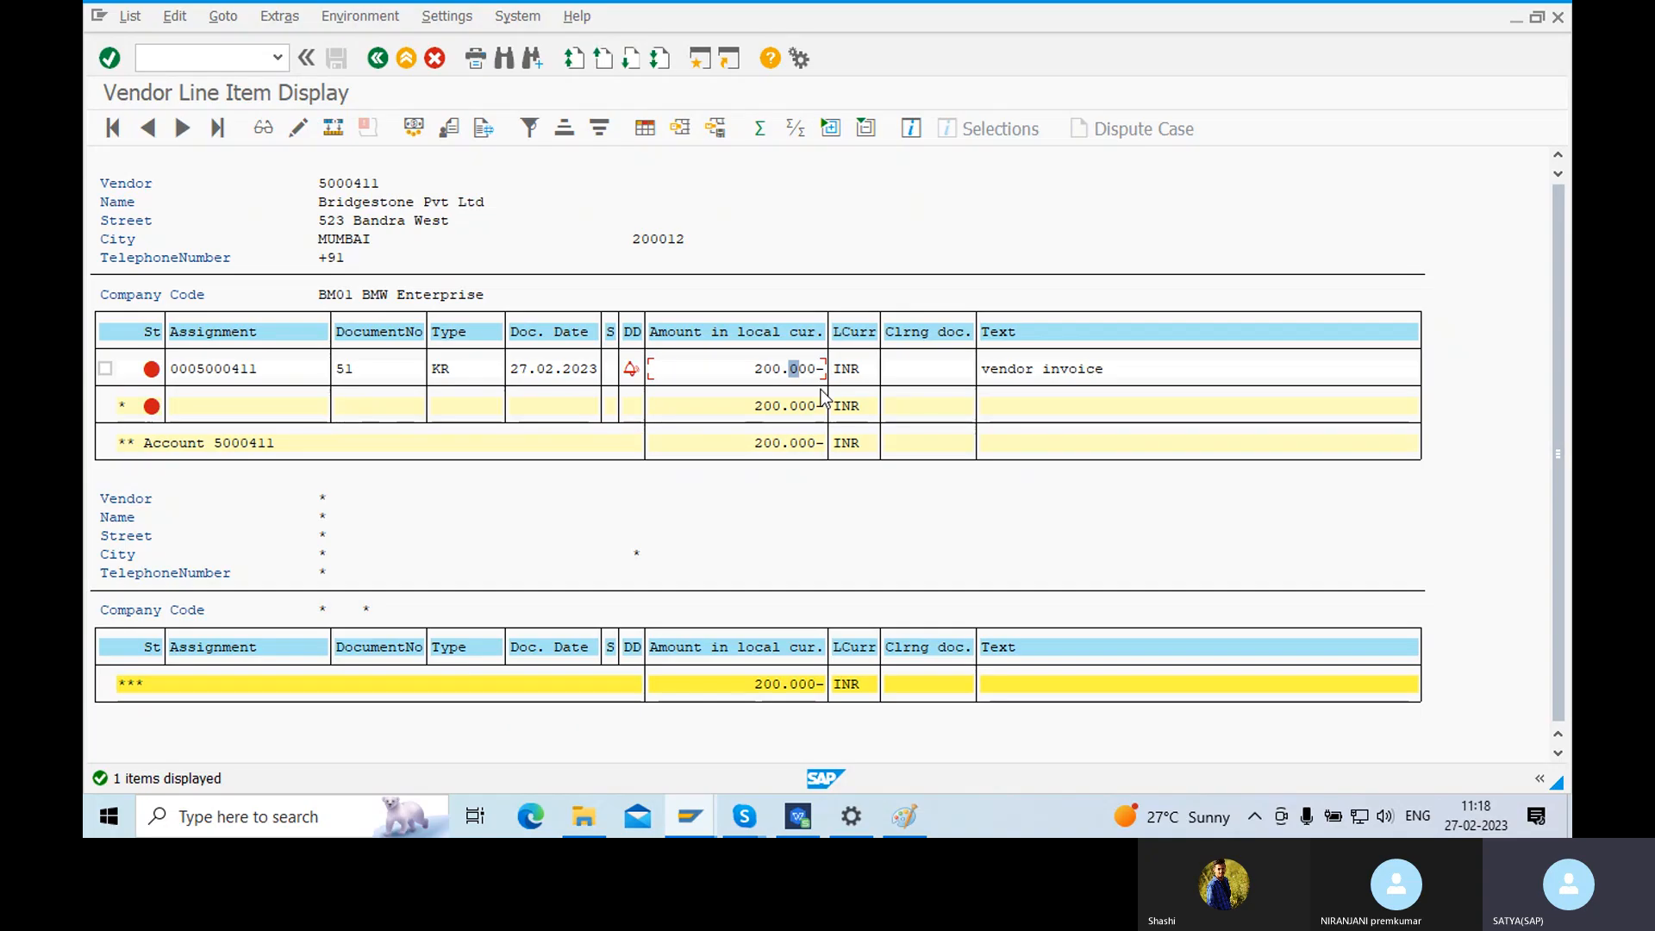
pyautogui.click(778, 372)
pyautogui.click(767, 373)
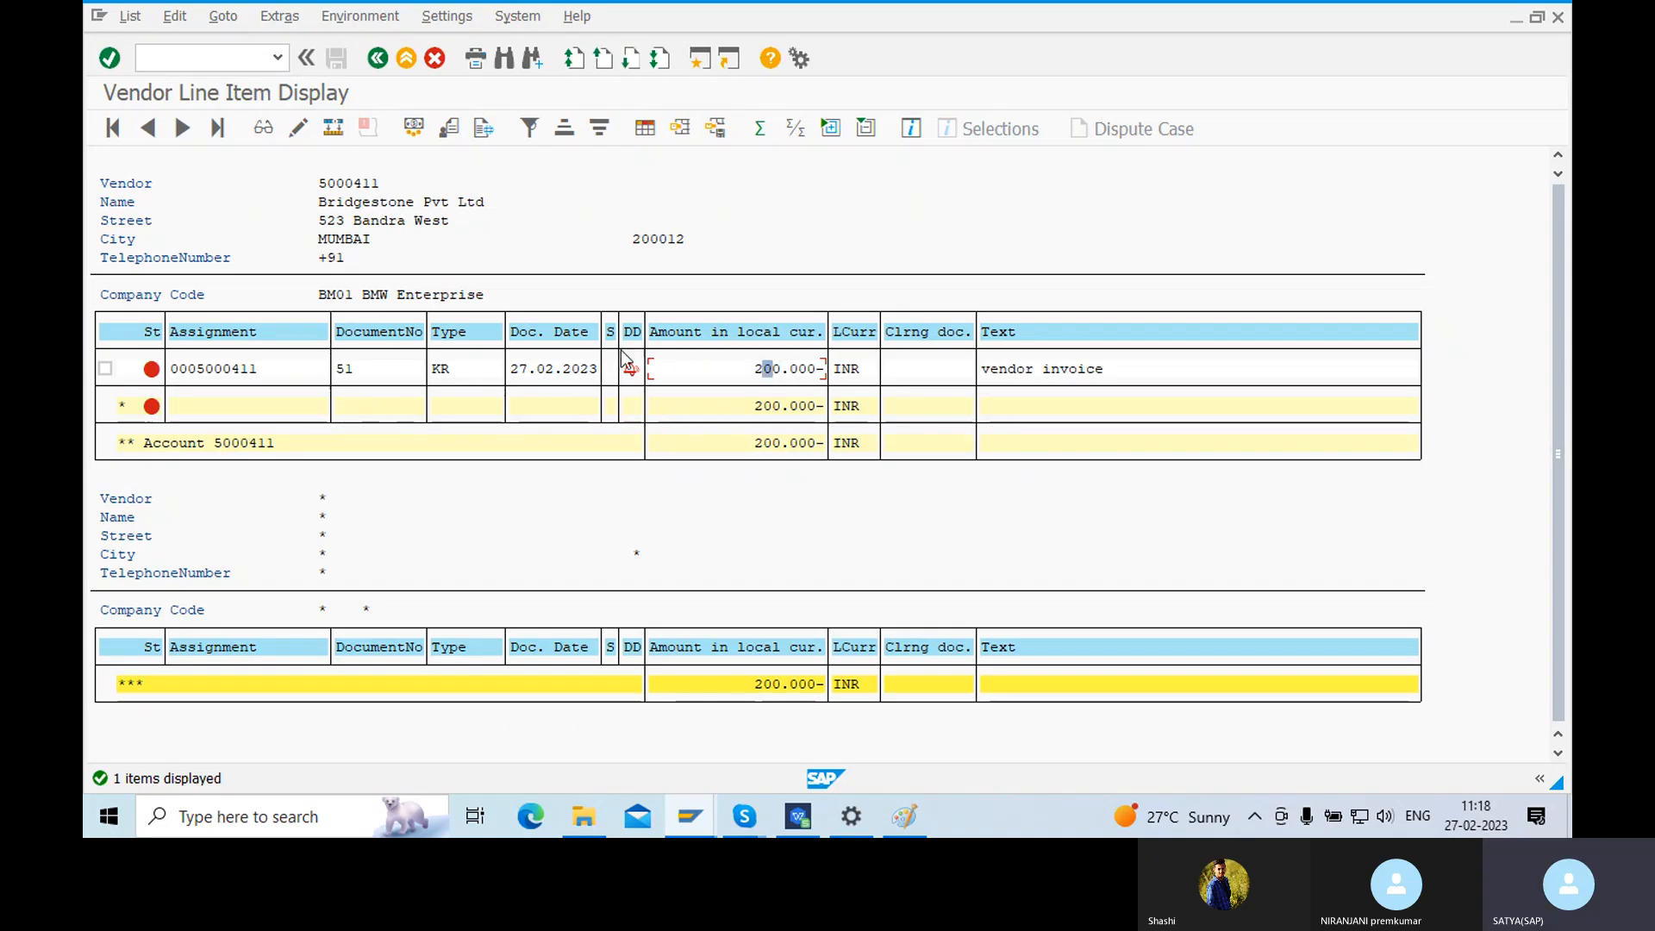
pyautogui.click(783, 373)
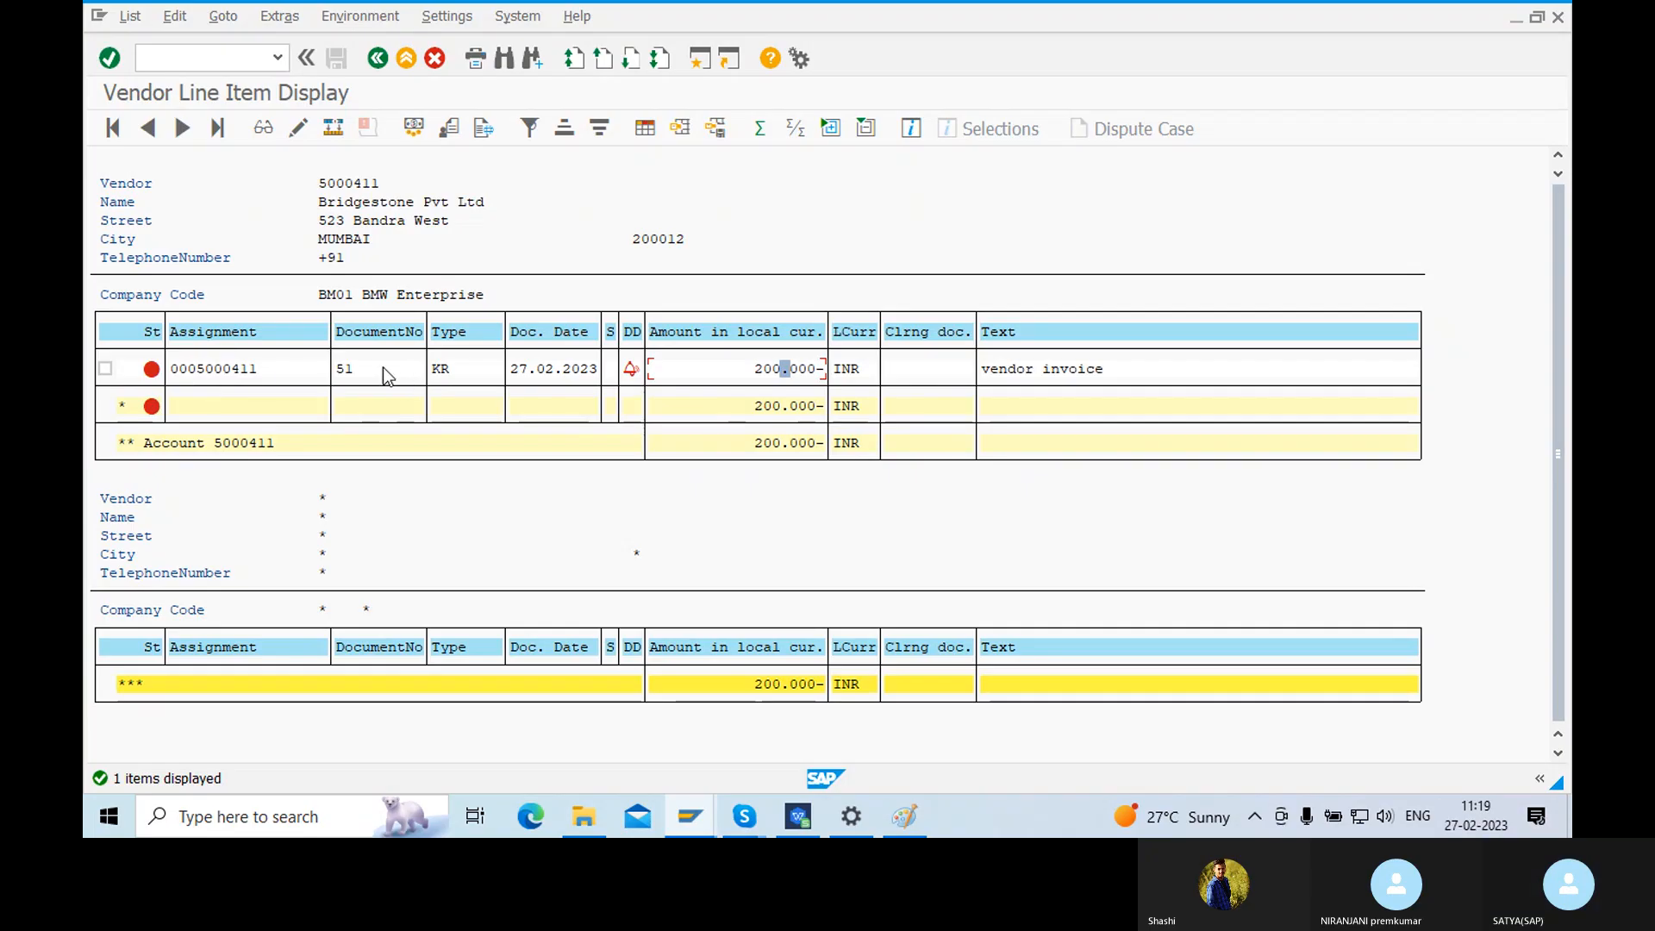
# - Examine the vendor invoice line's document number, document type and document date
pyautogui.click(349, 371)
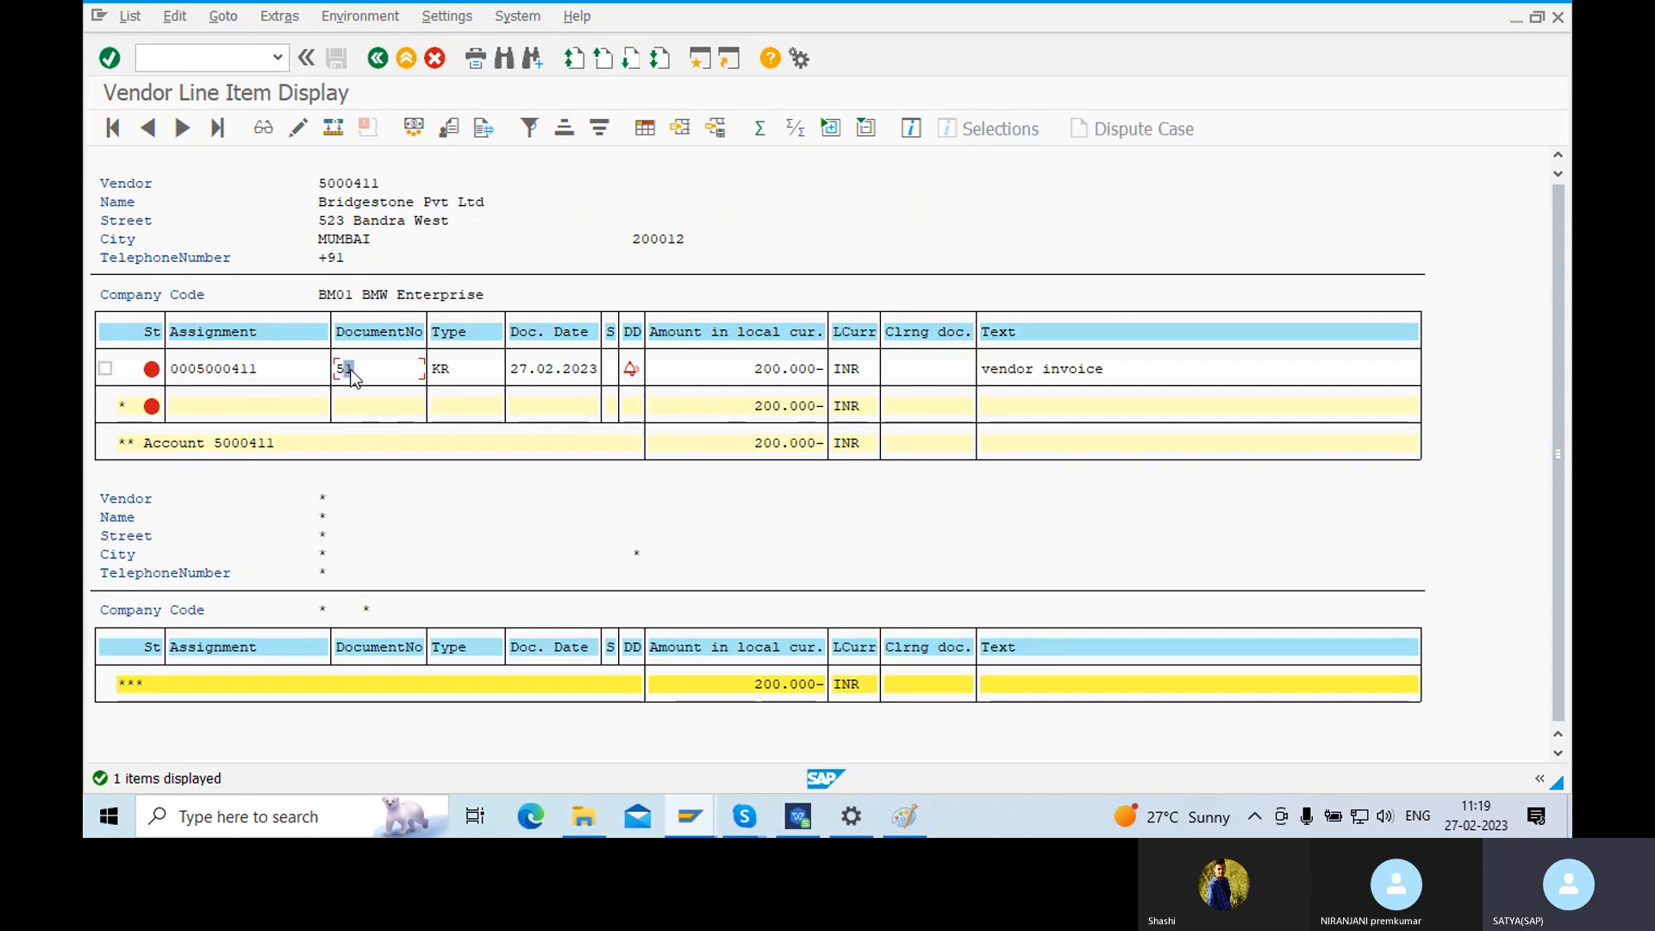
pyautogui.click(443, 372)
pyautogui.click(530, 382)
pyautogui.click(558, 379)
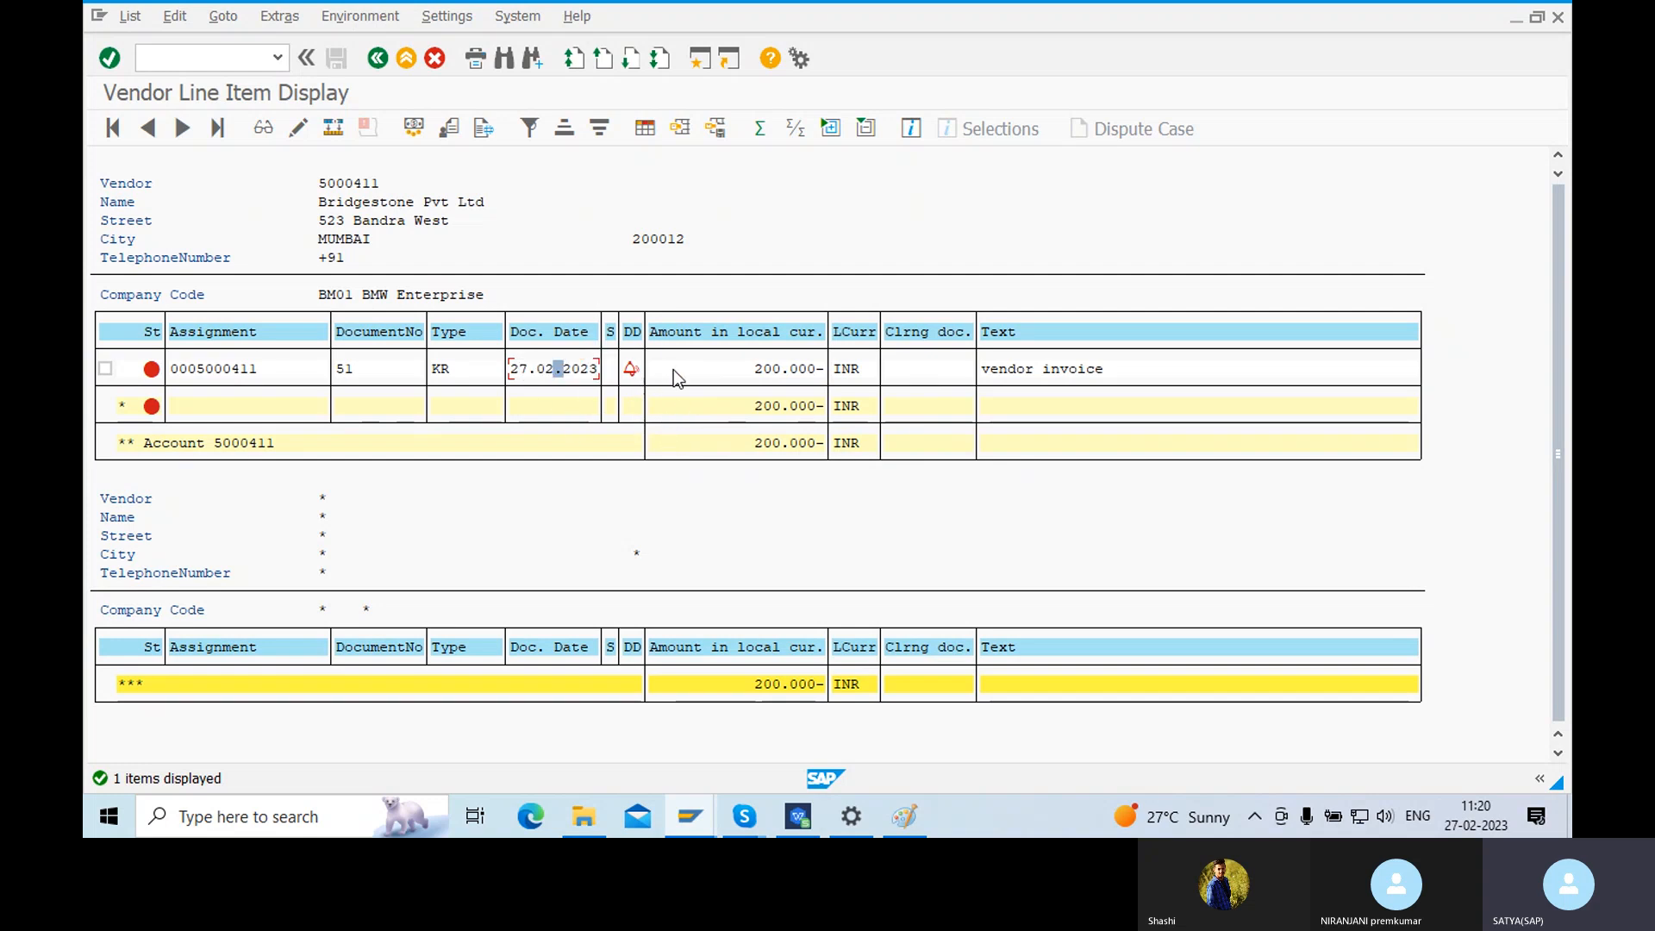
# - Switch to Paint and add a "2L" label above both the Opem Item (FBL1N) box and the Enter invoice box
pyautogui.click(916, 816)
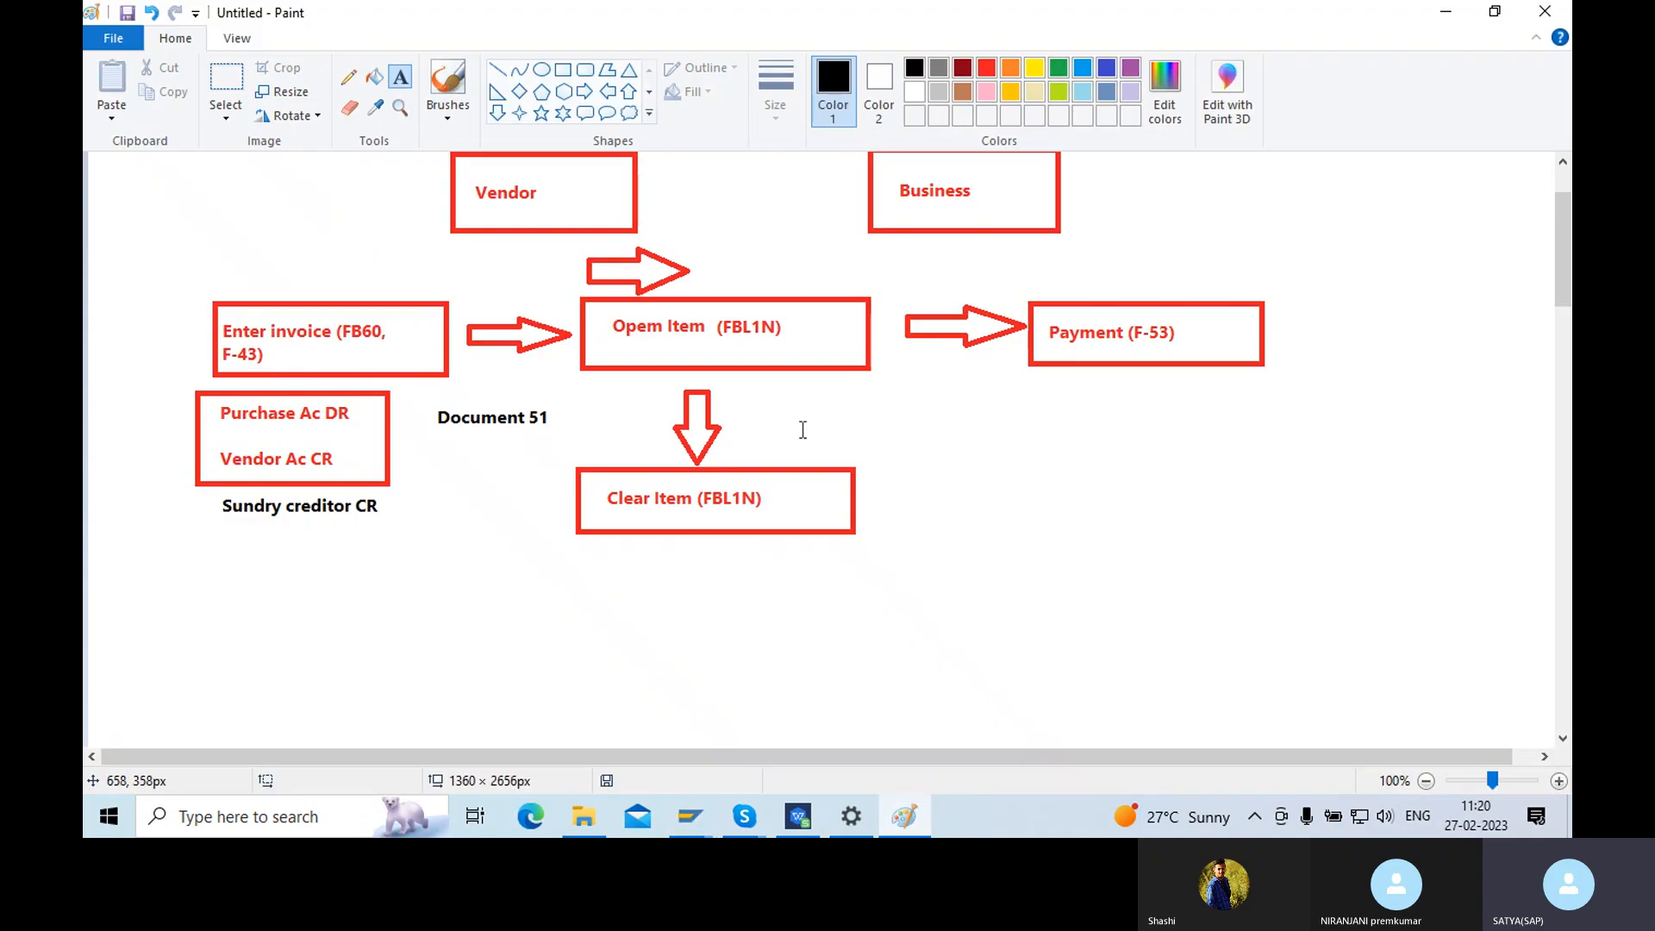
pyautogui.click(708, 262)
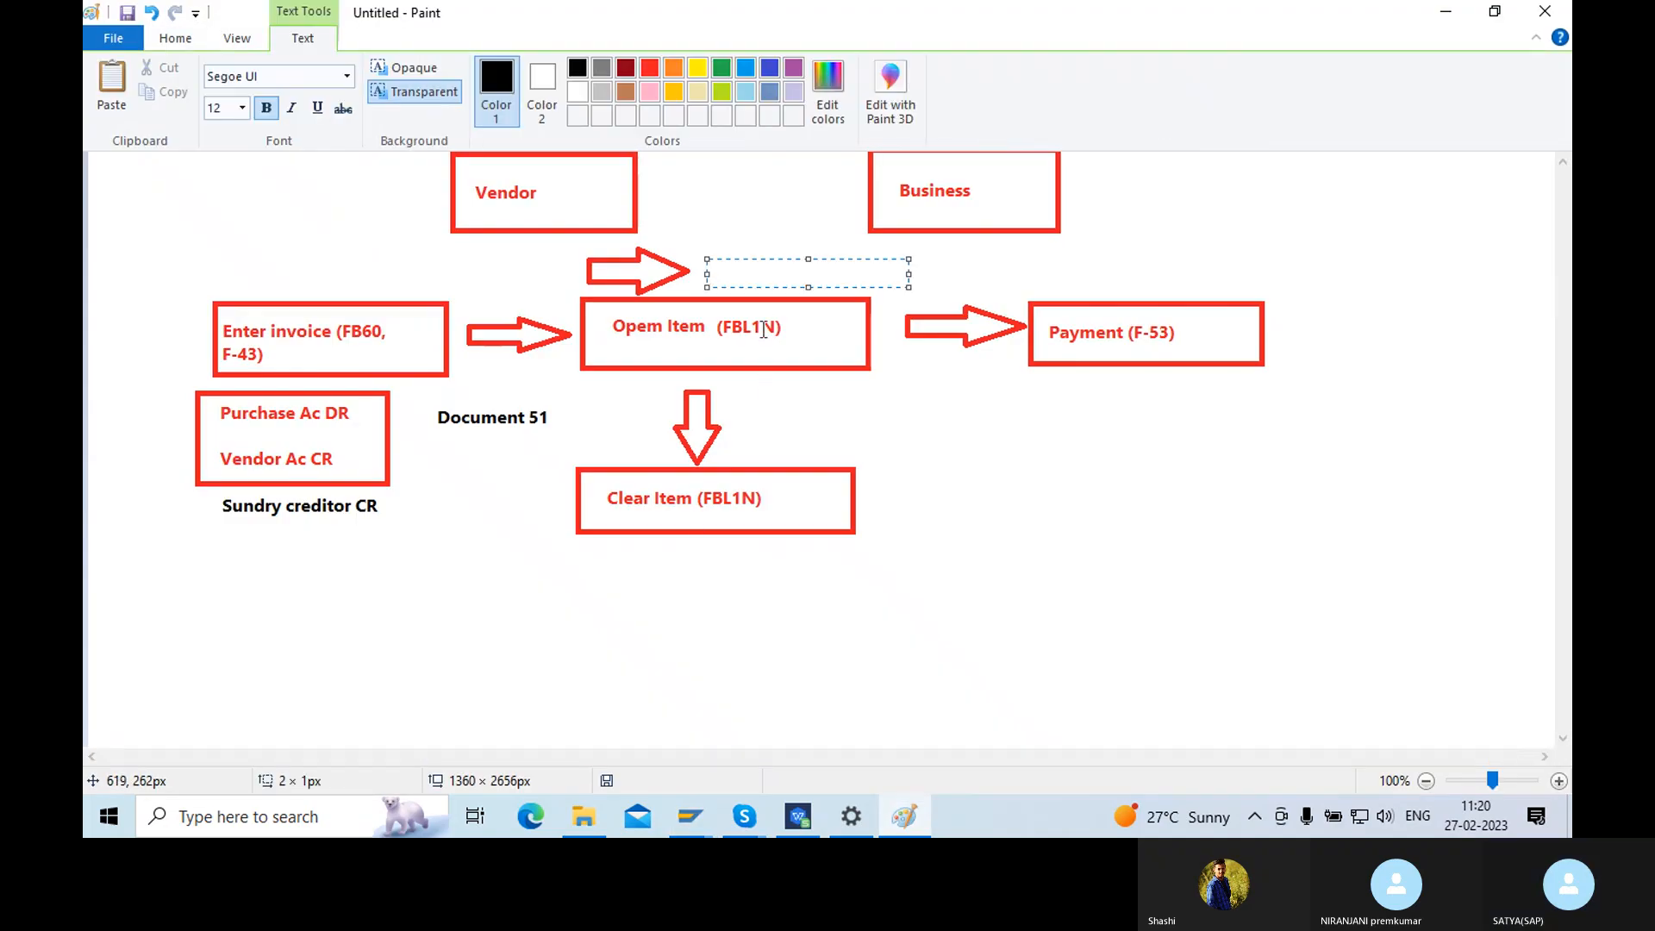
pyautogui.write('2L')
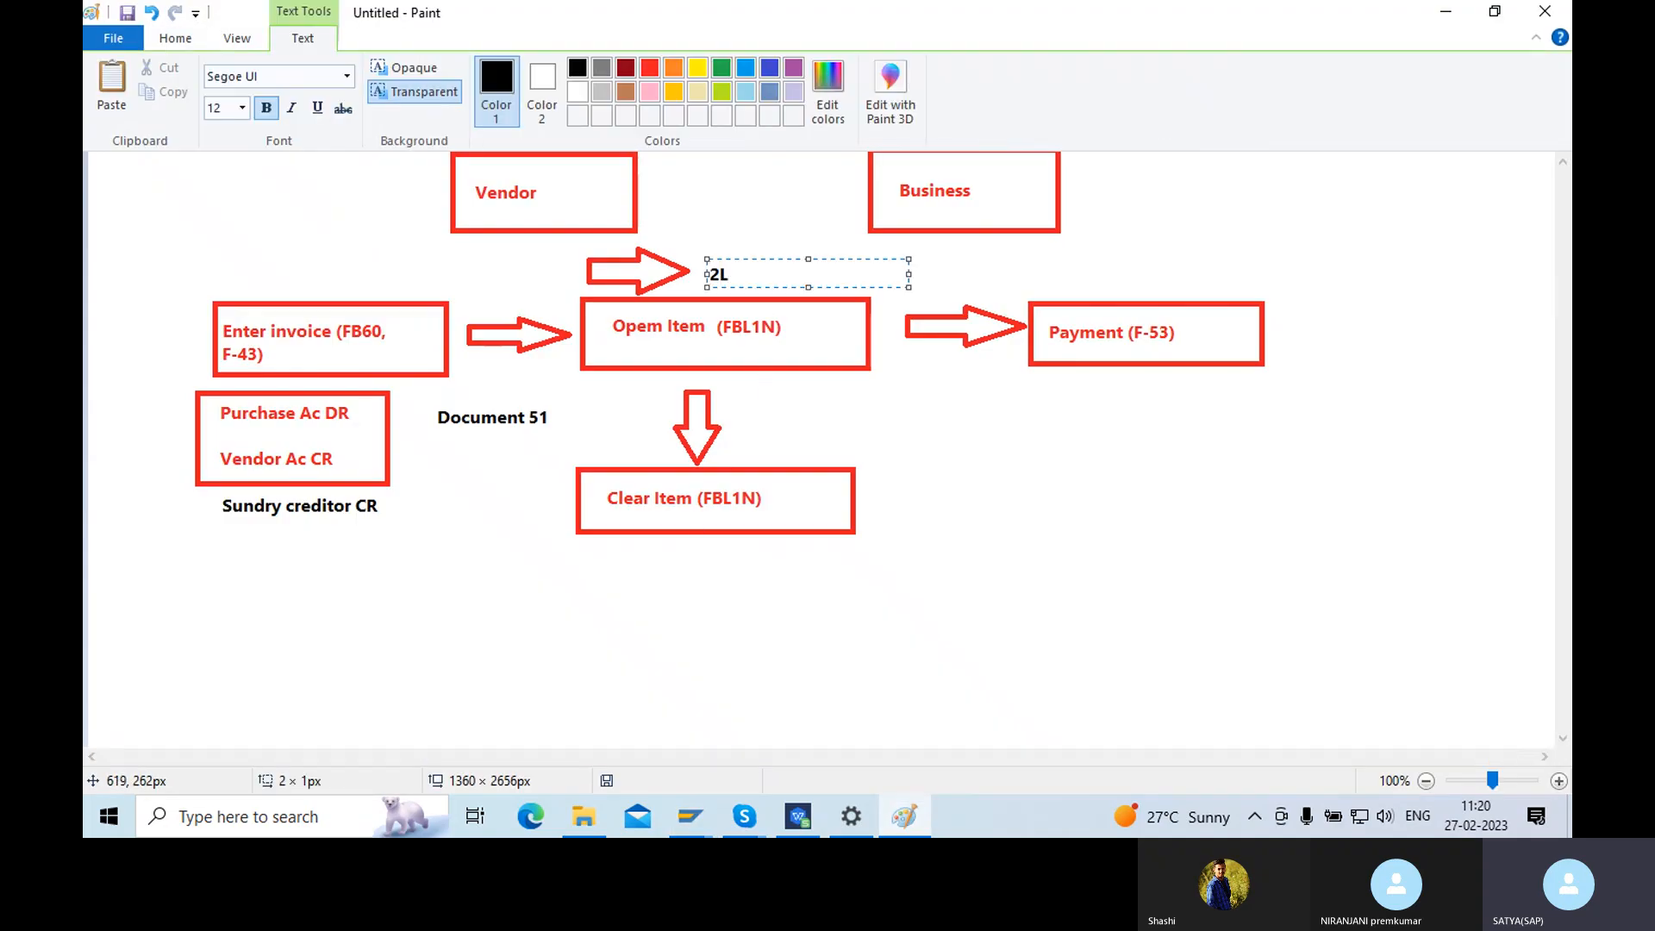
pyautogui.click(338, 274)
pyautogui.click(335, 268)
pyautogui.write('2L')
pyautogui.click(1159, 304)
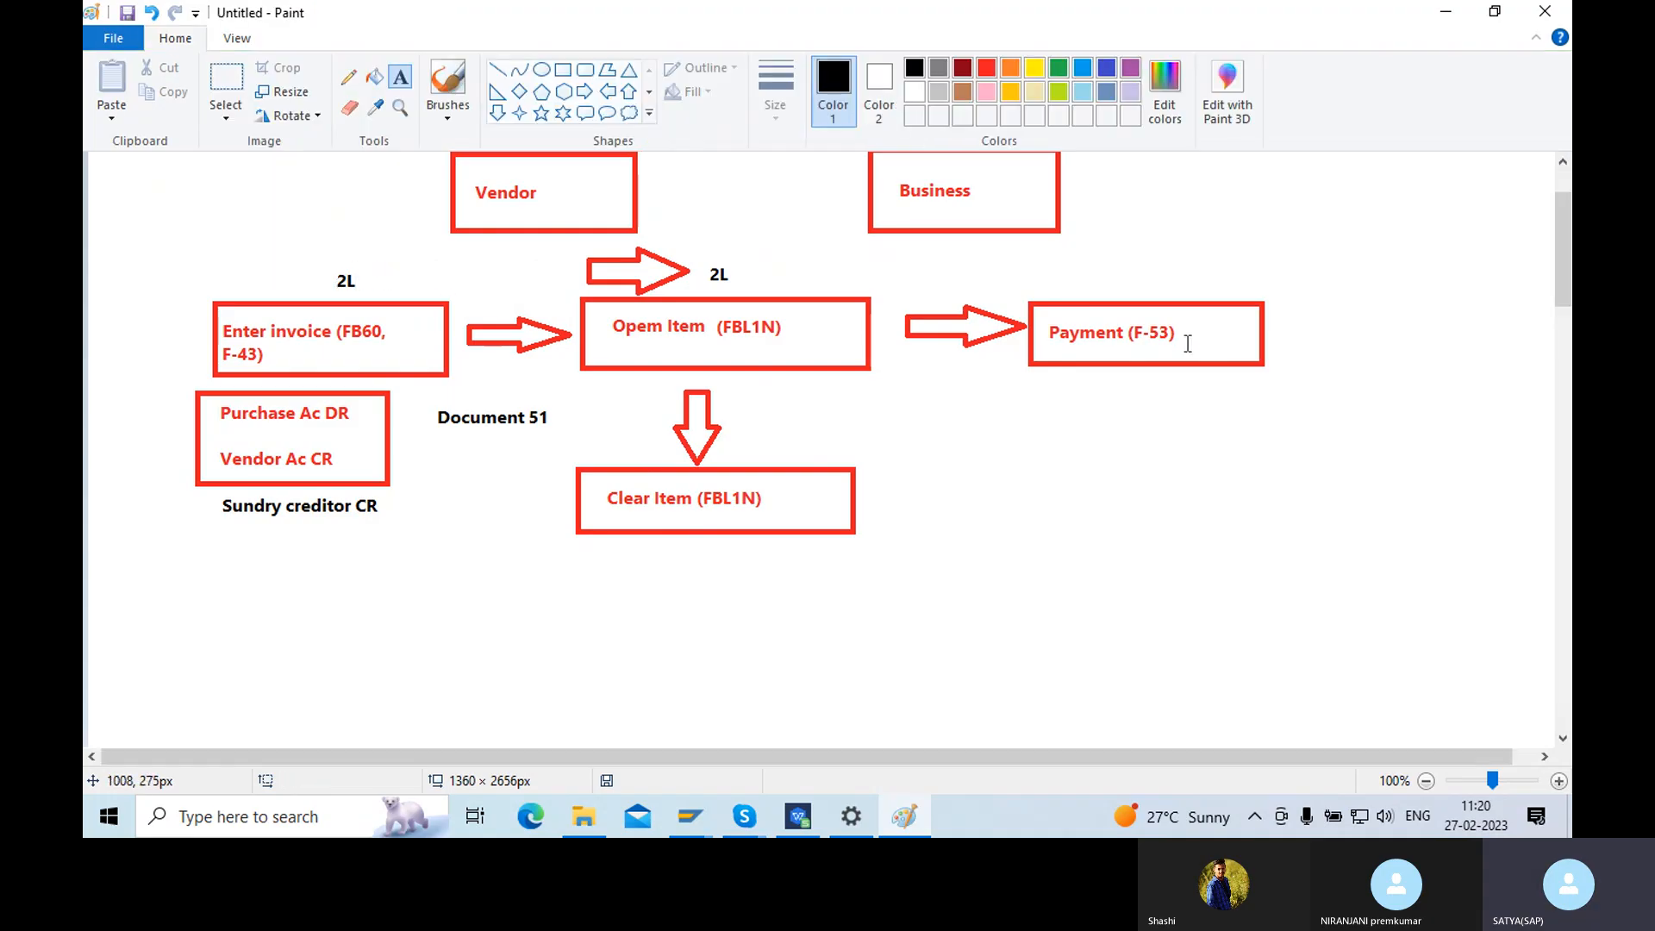
pyautogui.click(1098, 271)
pyautogui.click(1068, 355)
pyautogui.click(1484, 179)
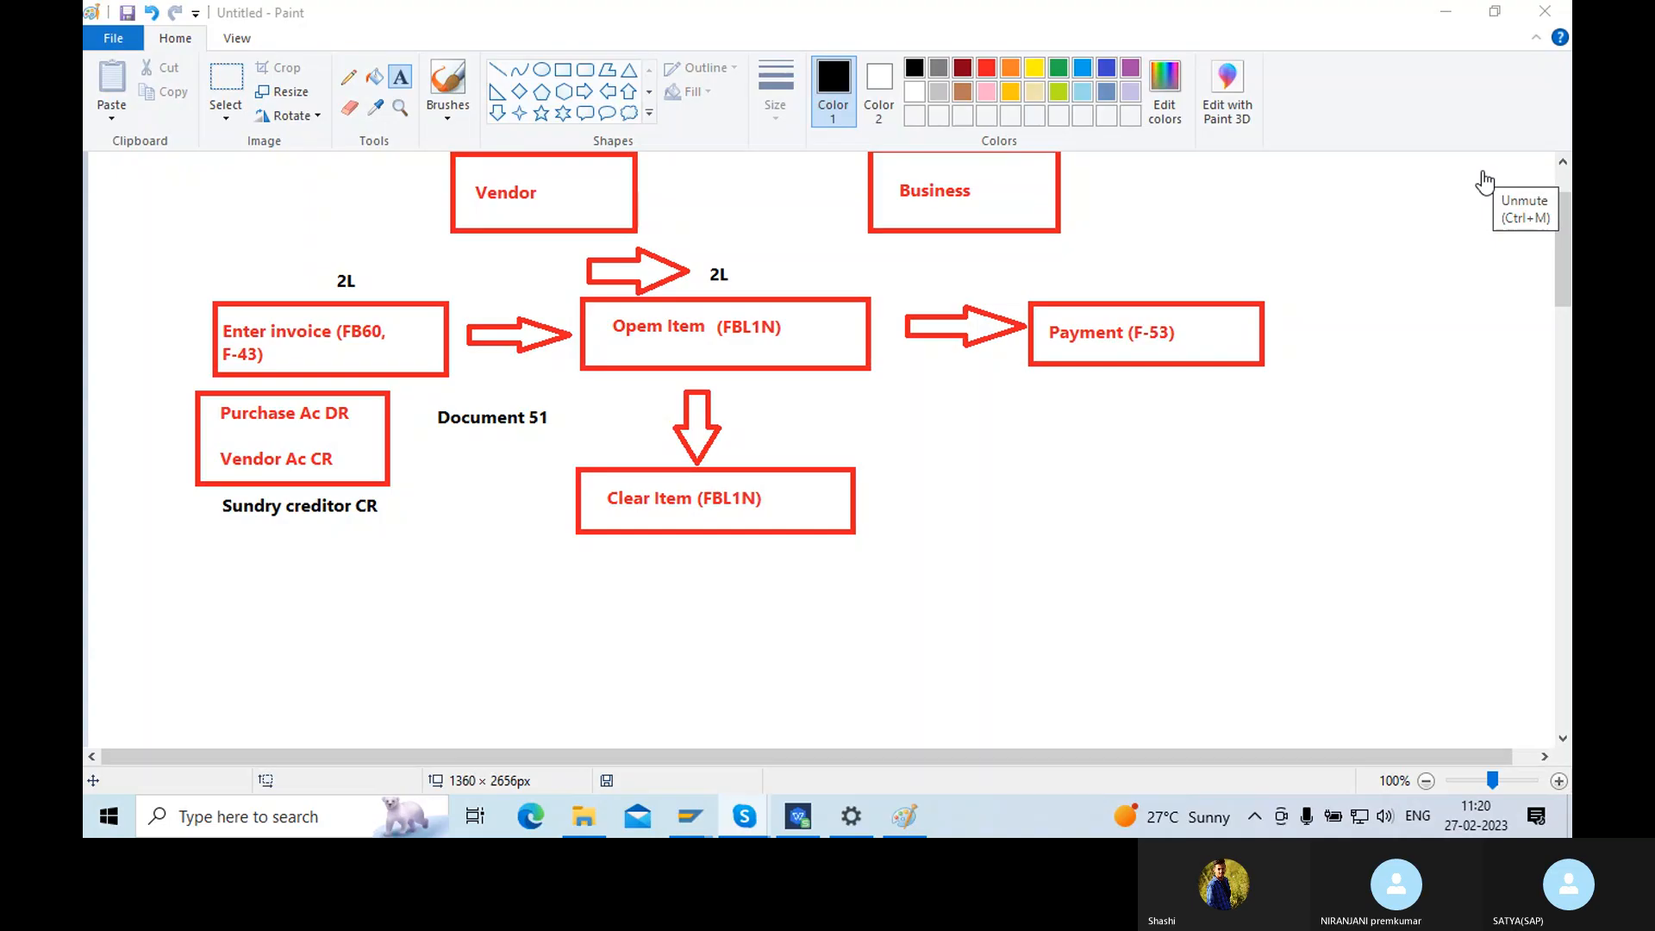
pyautogui.click(1481, 175)
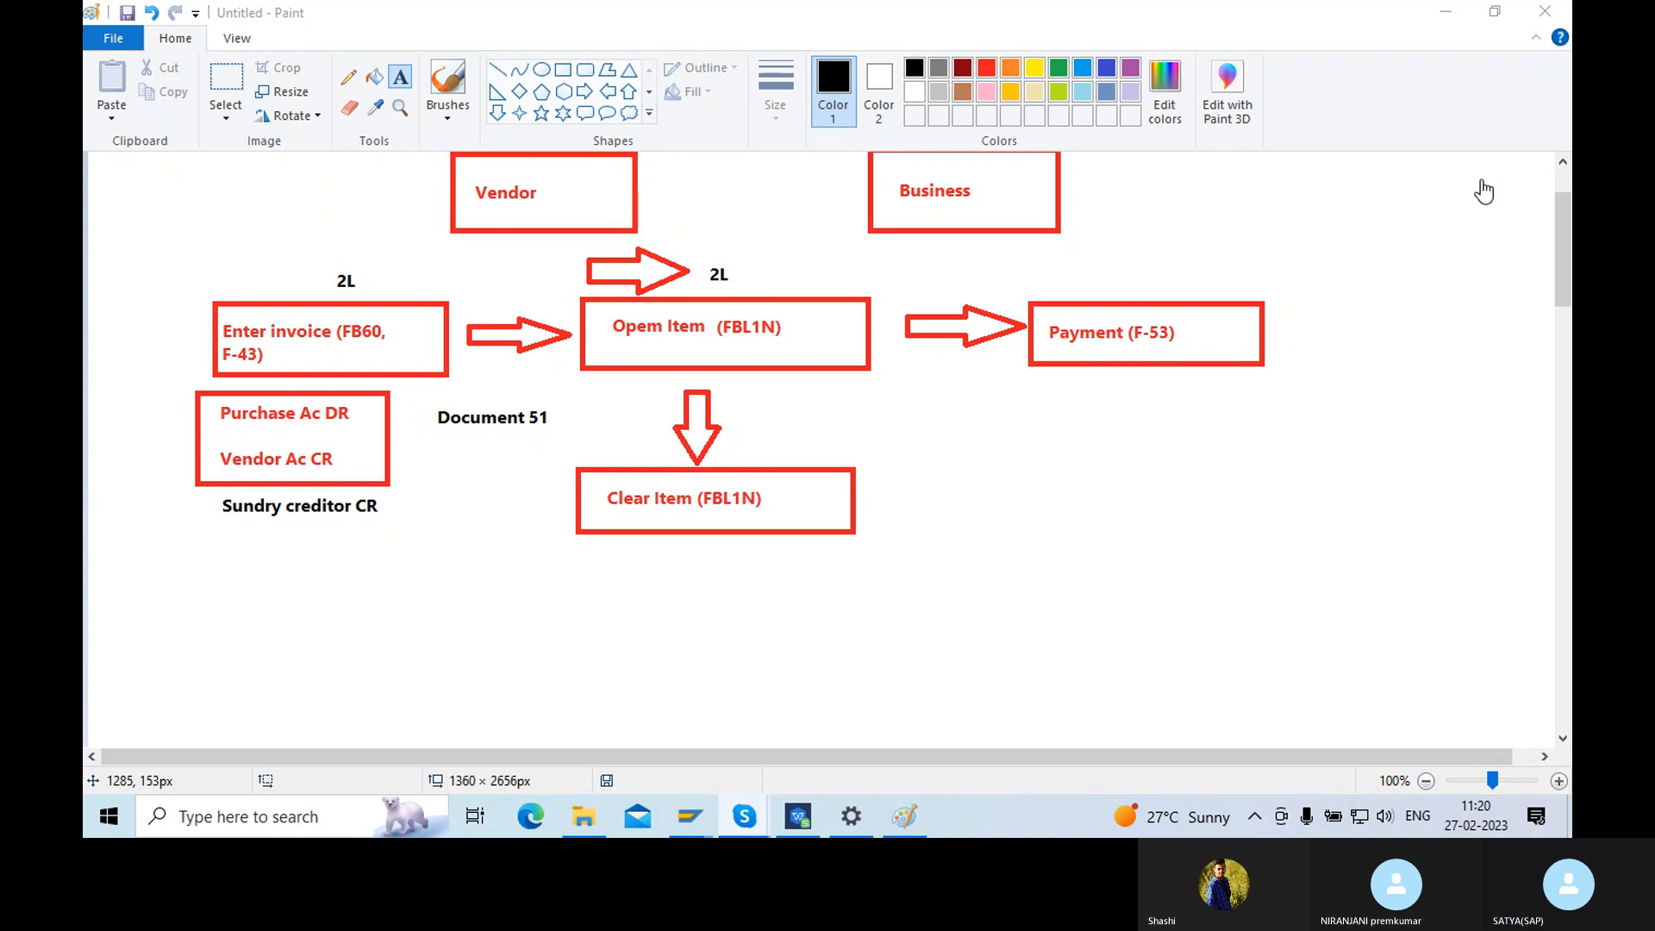
pyautogui.click(1484, 189)
pyautogui.click(1066, 259)
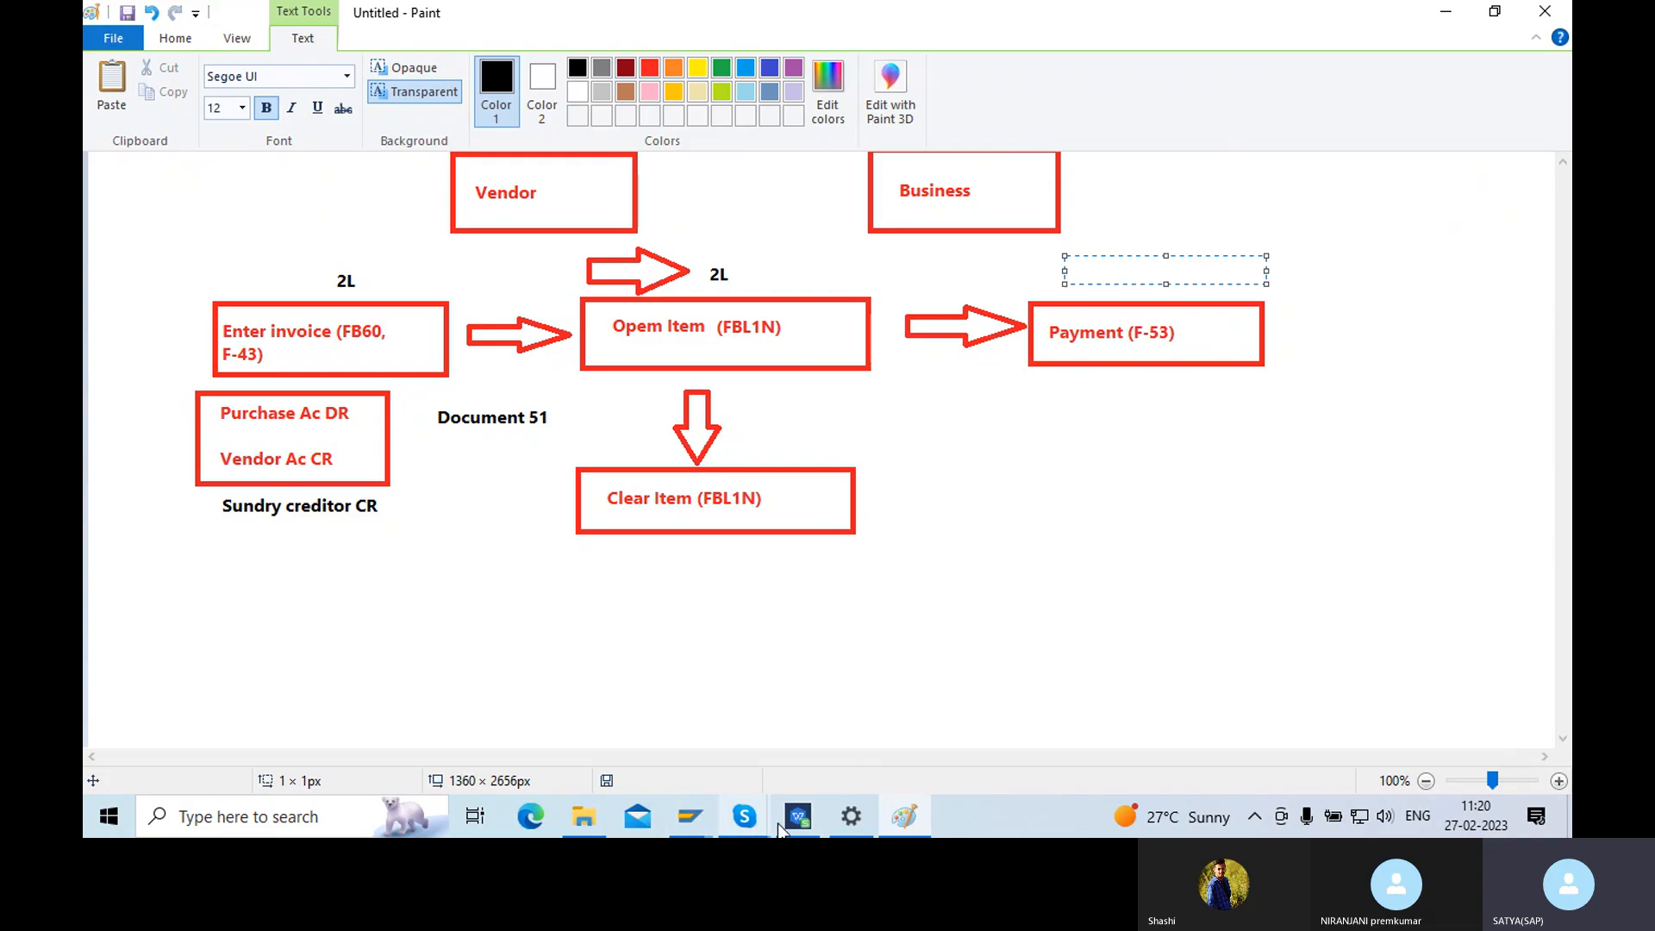
pyautogui.moveTo(743, 817)
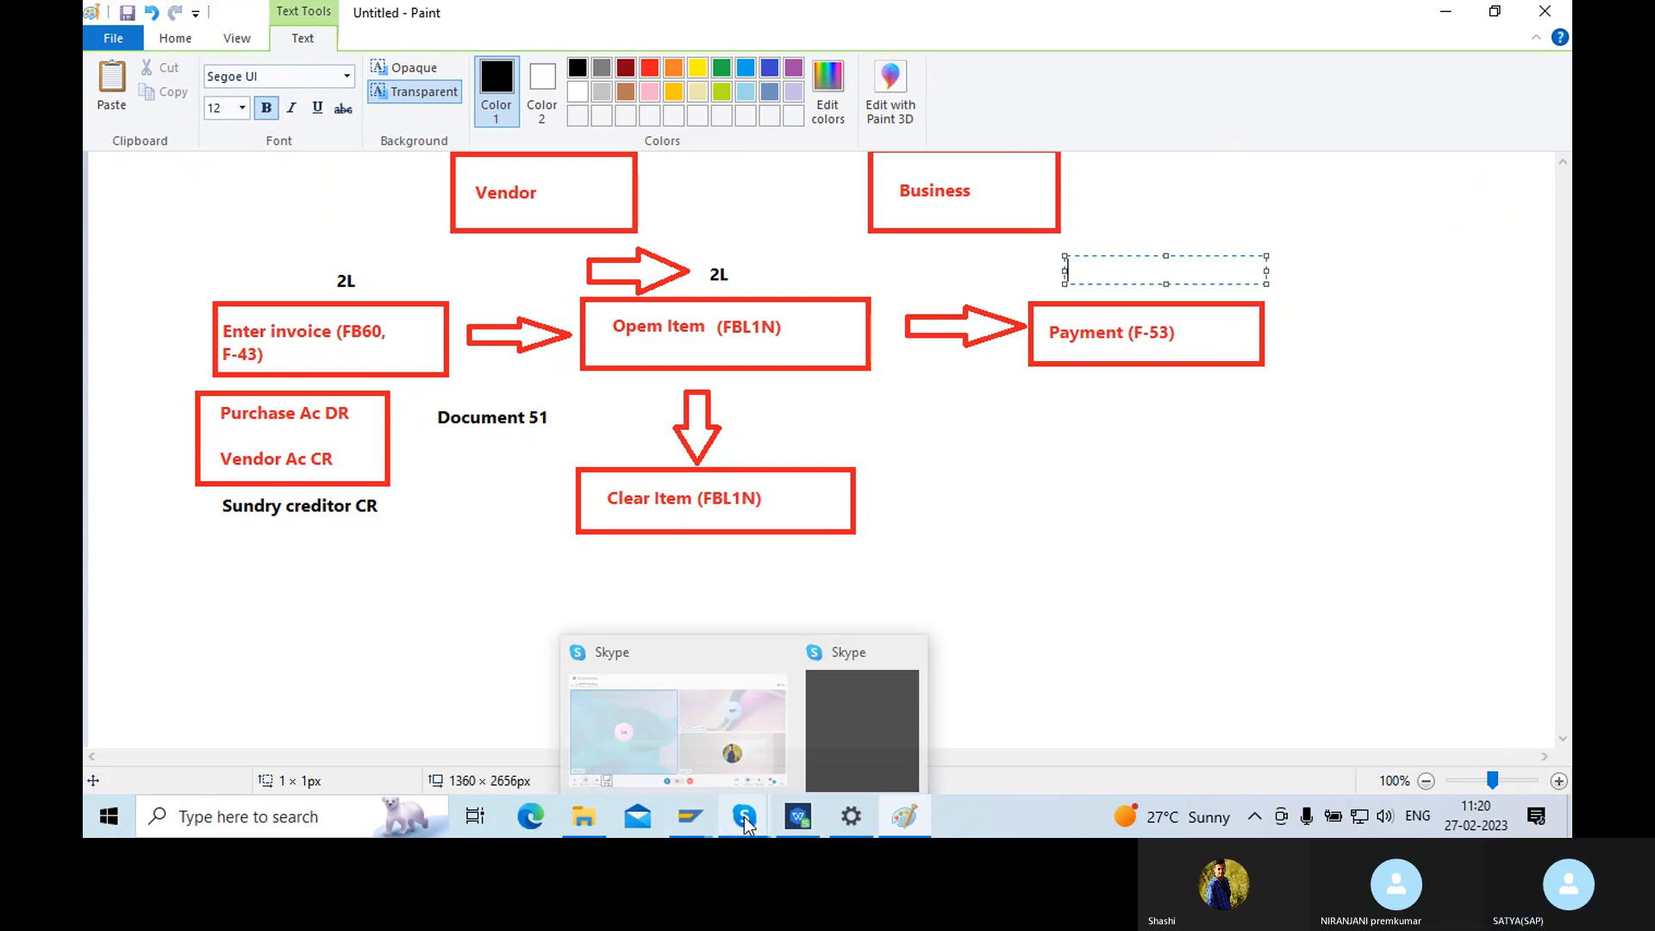
pyautogui.click(1158, 642)
# - Switch to the SAP Easy Access window and expand Accounting, Financial Accounting and Accounts Payable in the SAP Menu
pyautogui.click(682, 819)
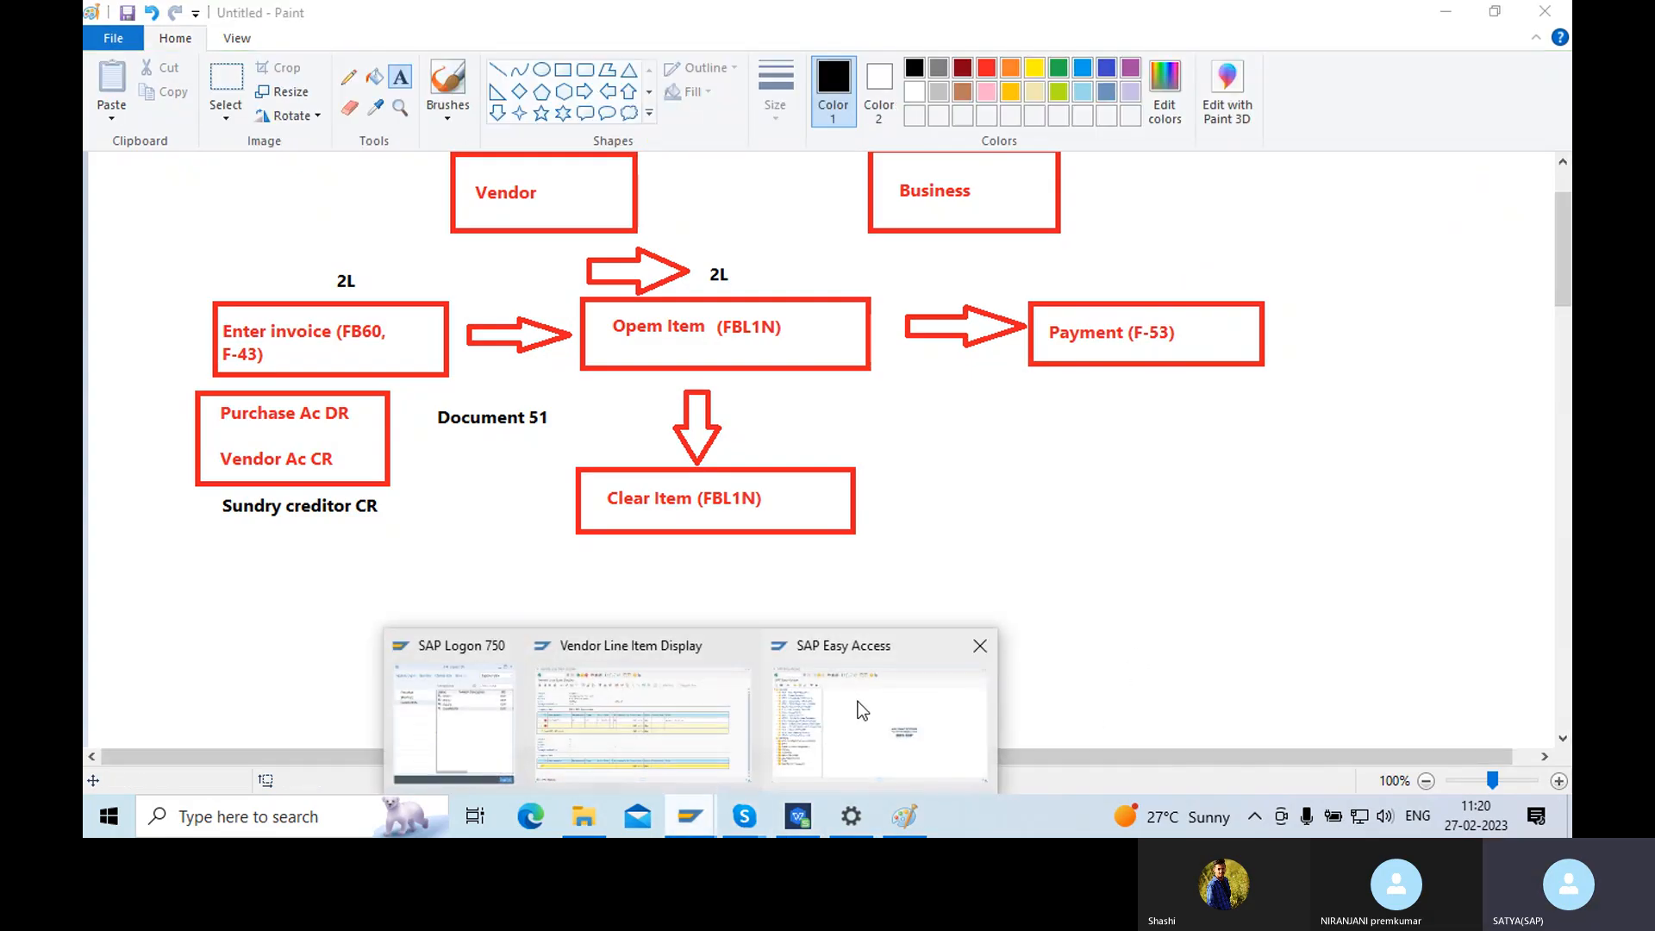
pyautogui.click(855, 696)
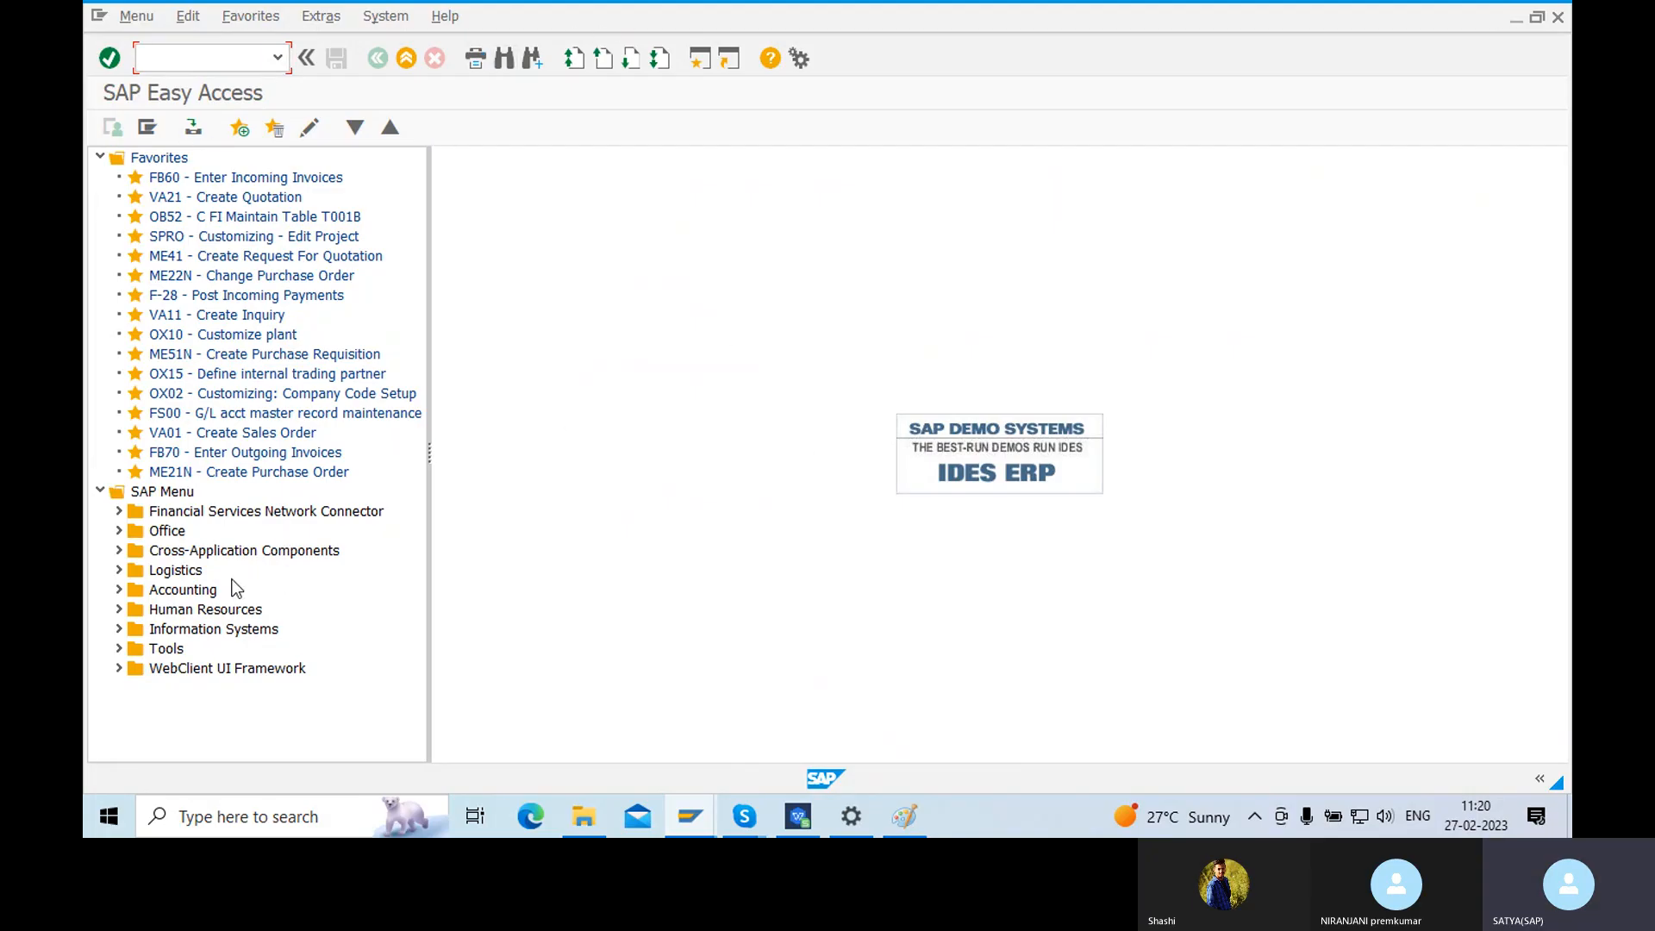
pyautogui.click(178, 591)
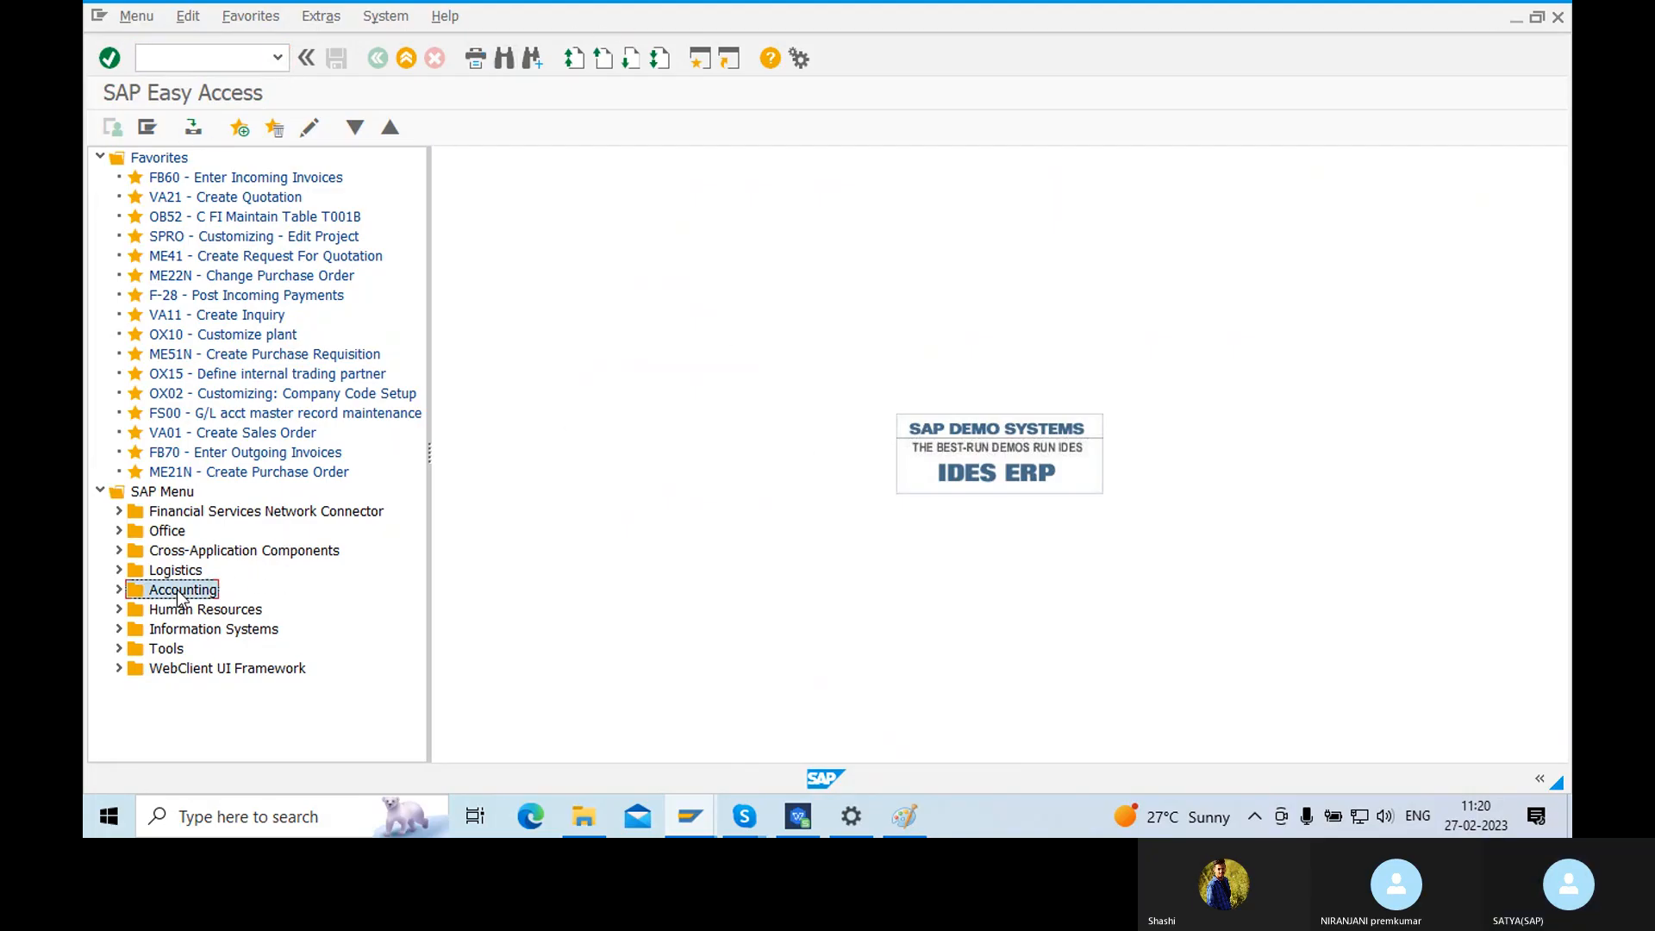
pyautogui.click(120, 590)
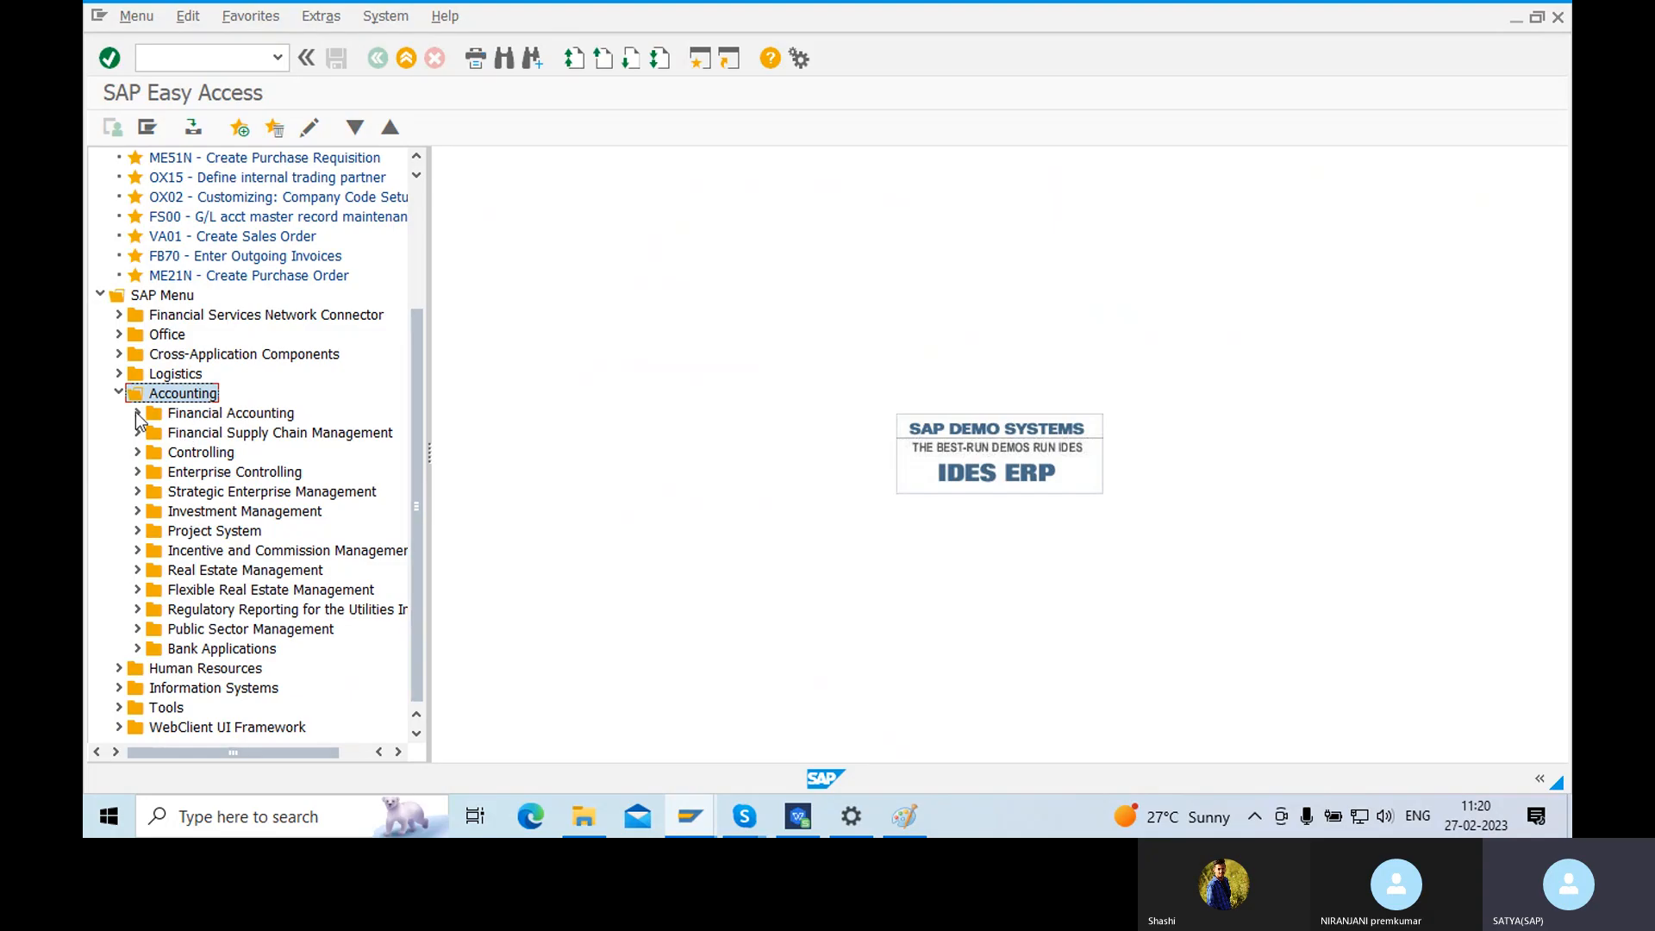
pyautogui.click(137, 413)
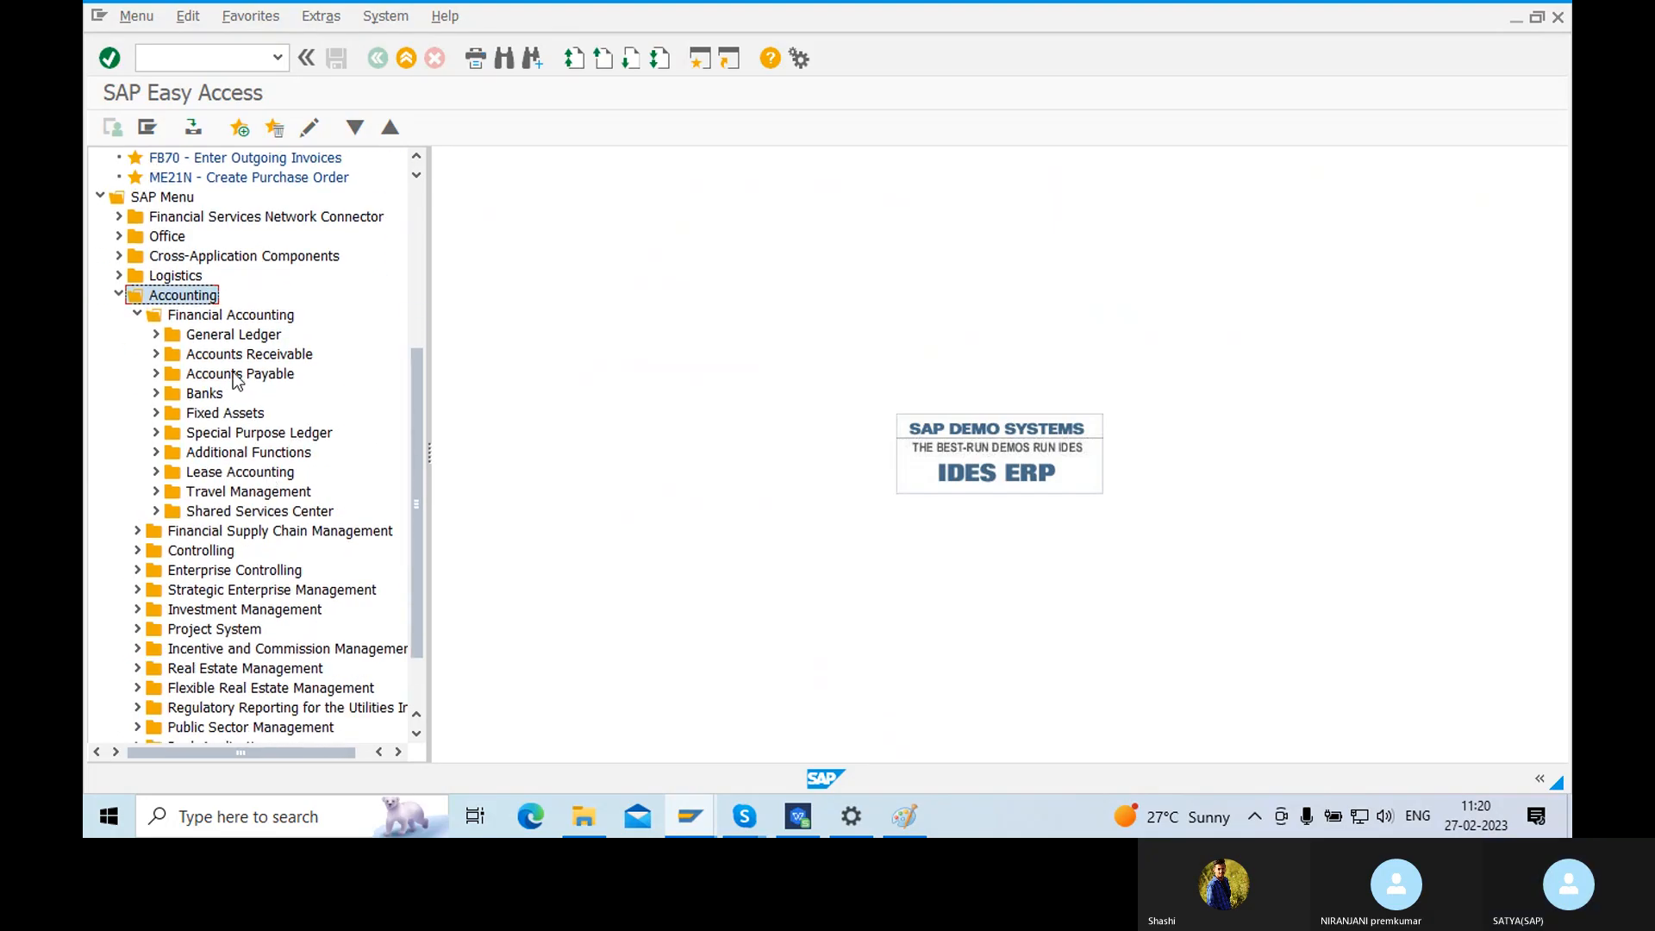
pyautogui.click(156, 374)
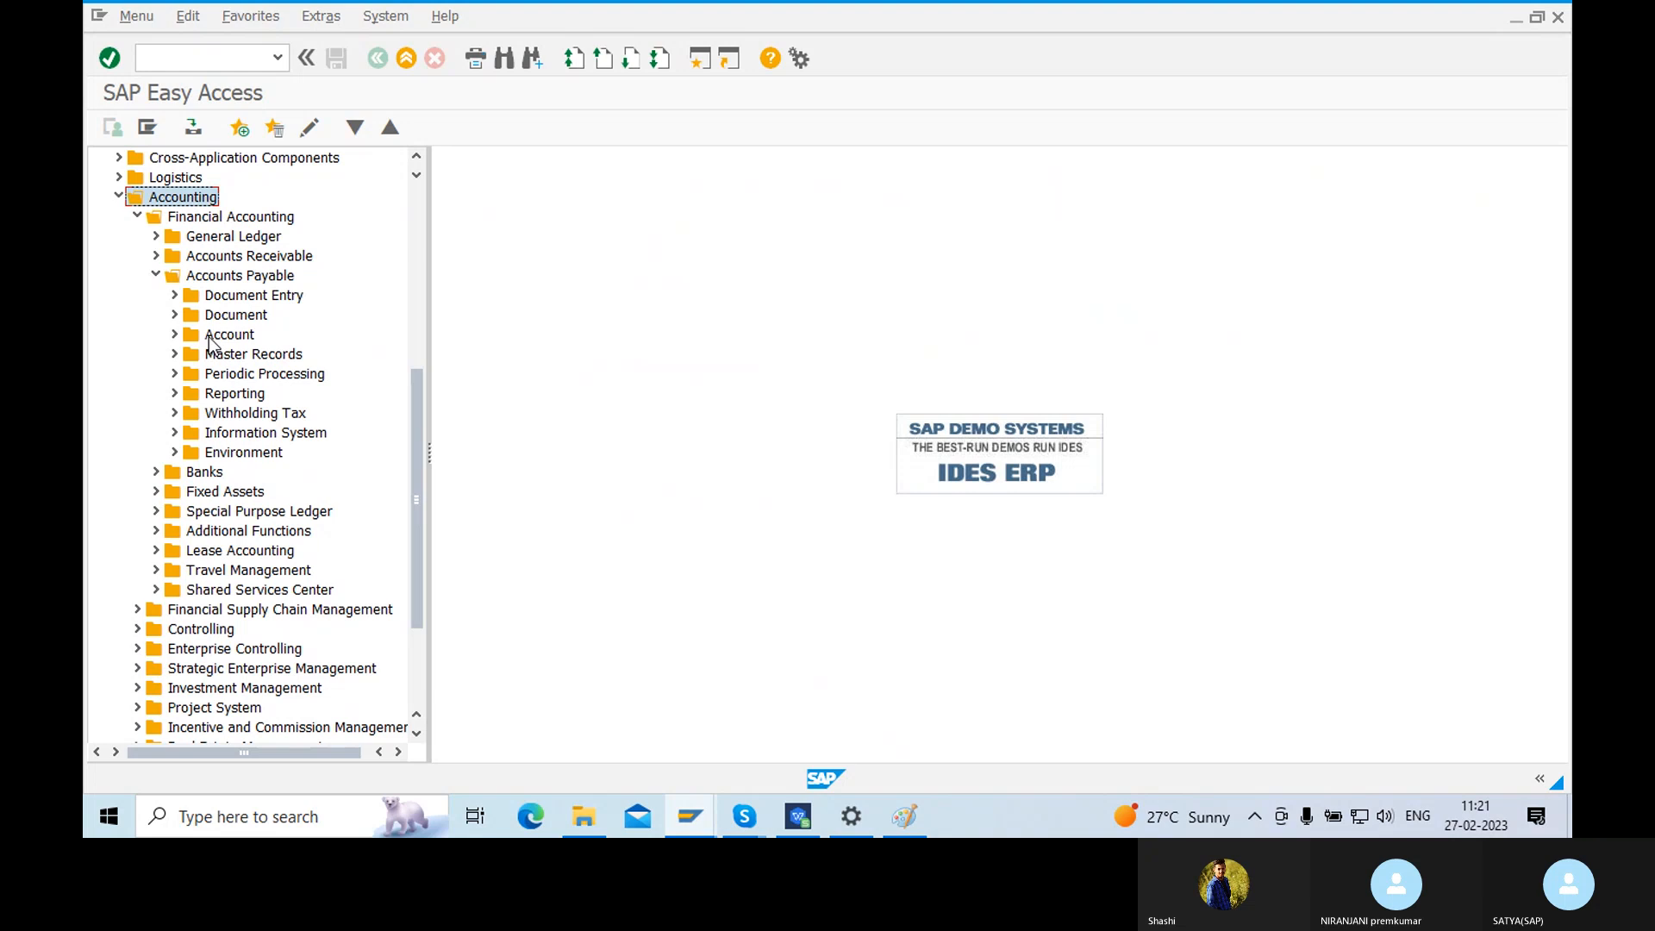
# - Open F-53 - Post from the Outgoing Payment folder under Accounts Payable's Document Entry
pyautogui.click(226, 297)
pyautogui.click(173, 297)
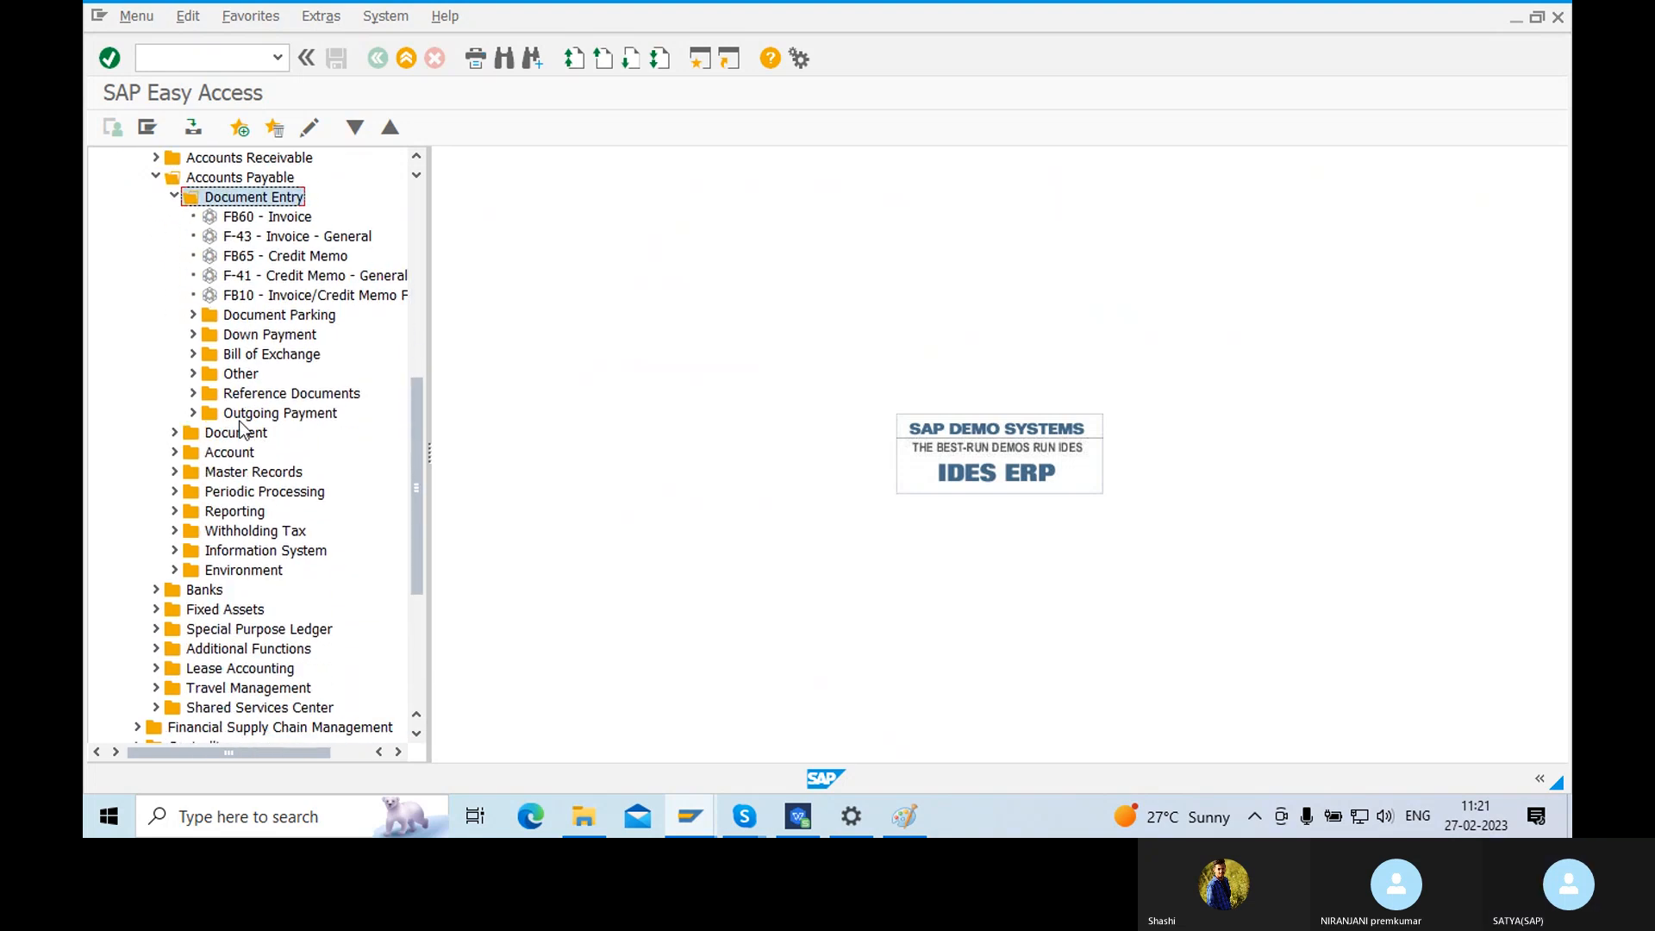
pyautogui.click(310, 417)
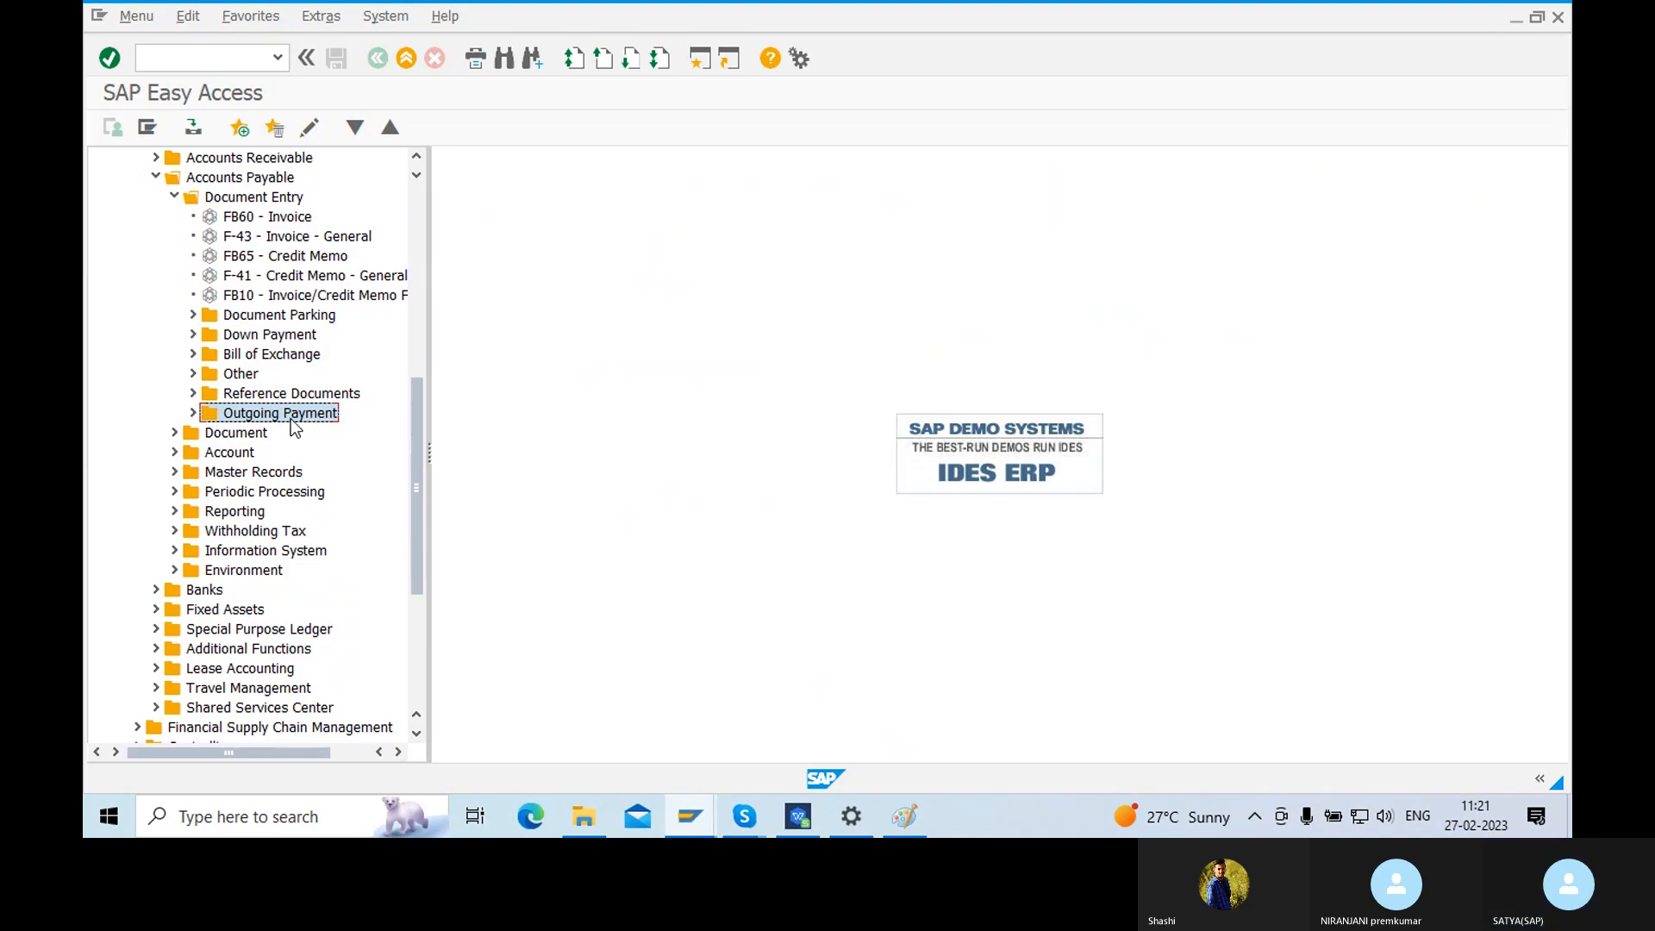
pyautogui.click(192, 415)
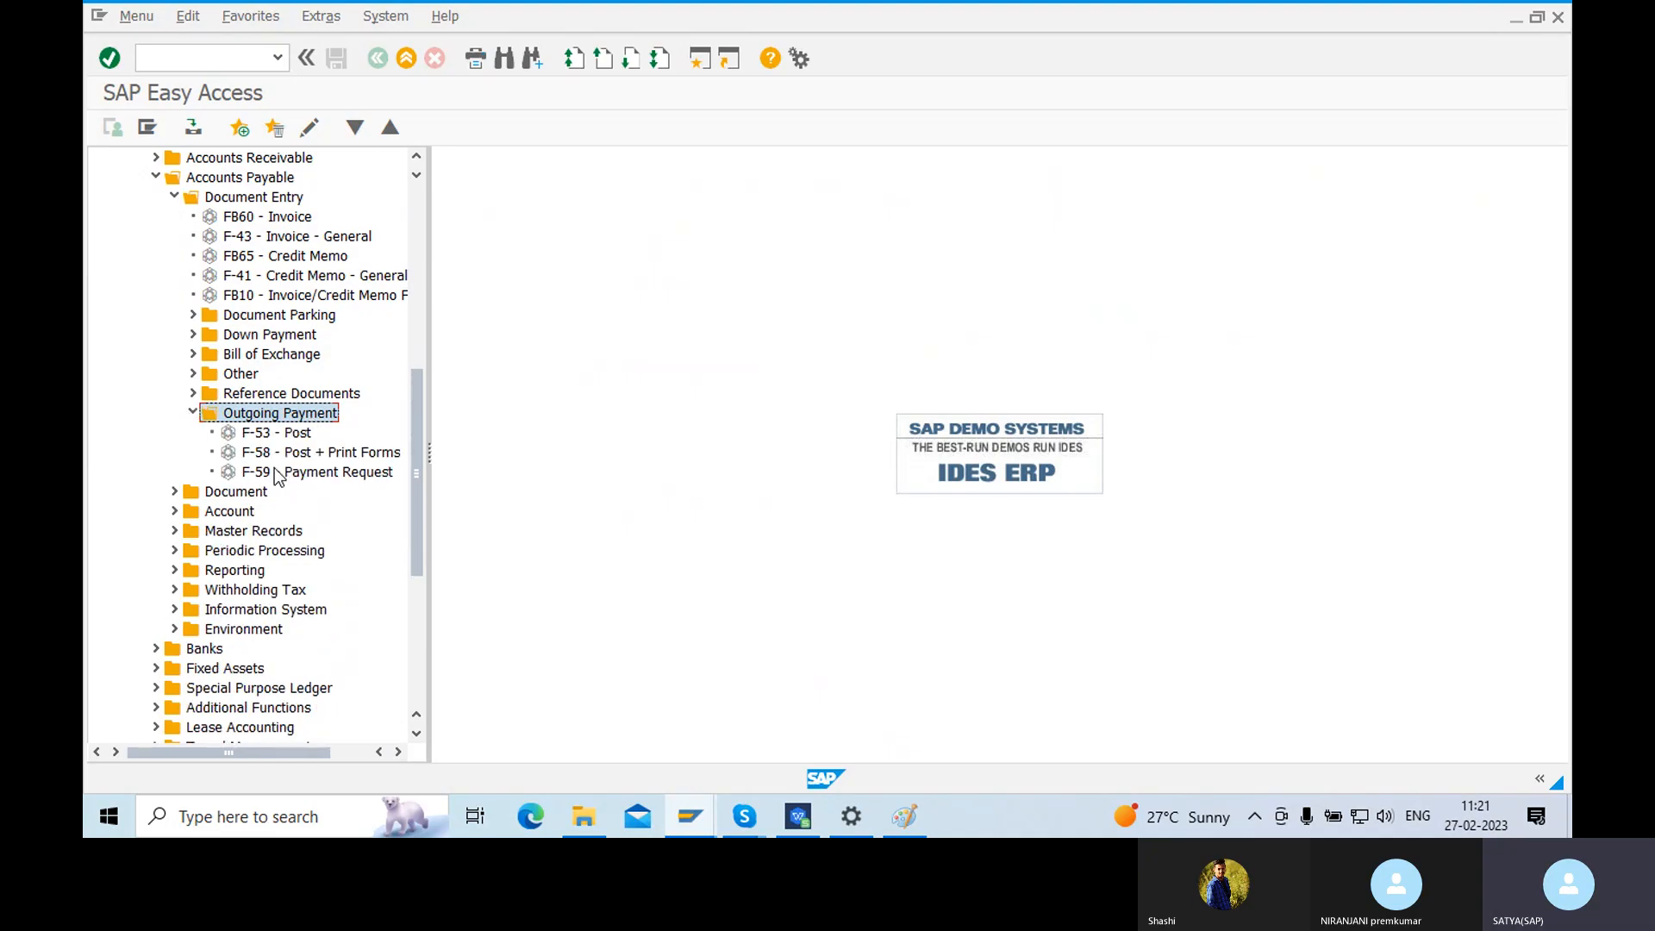
pyautogui.scroll(-1, 250, 413)
pyautogui.click(255, 377)
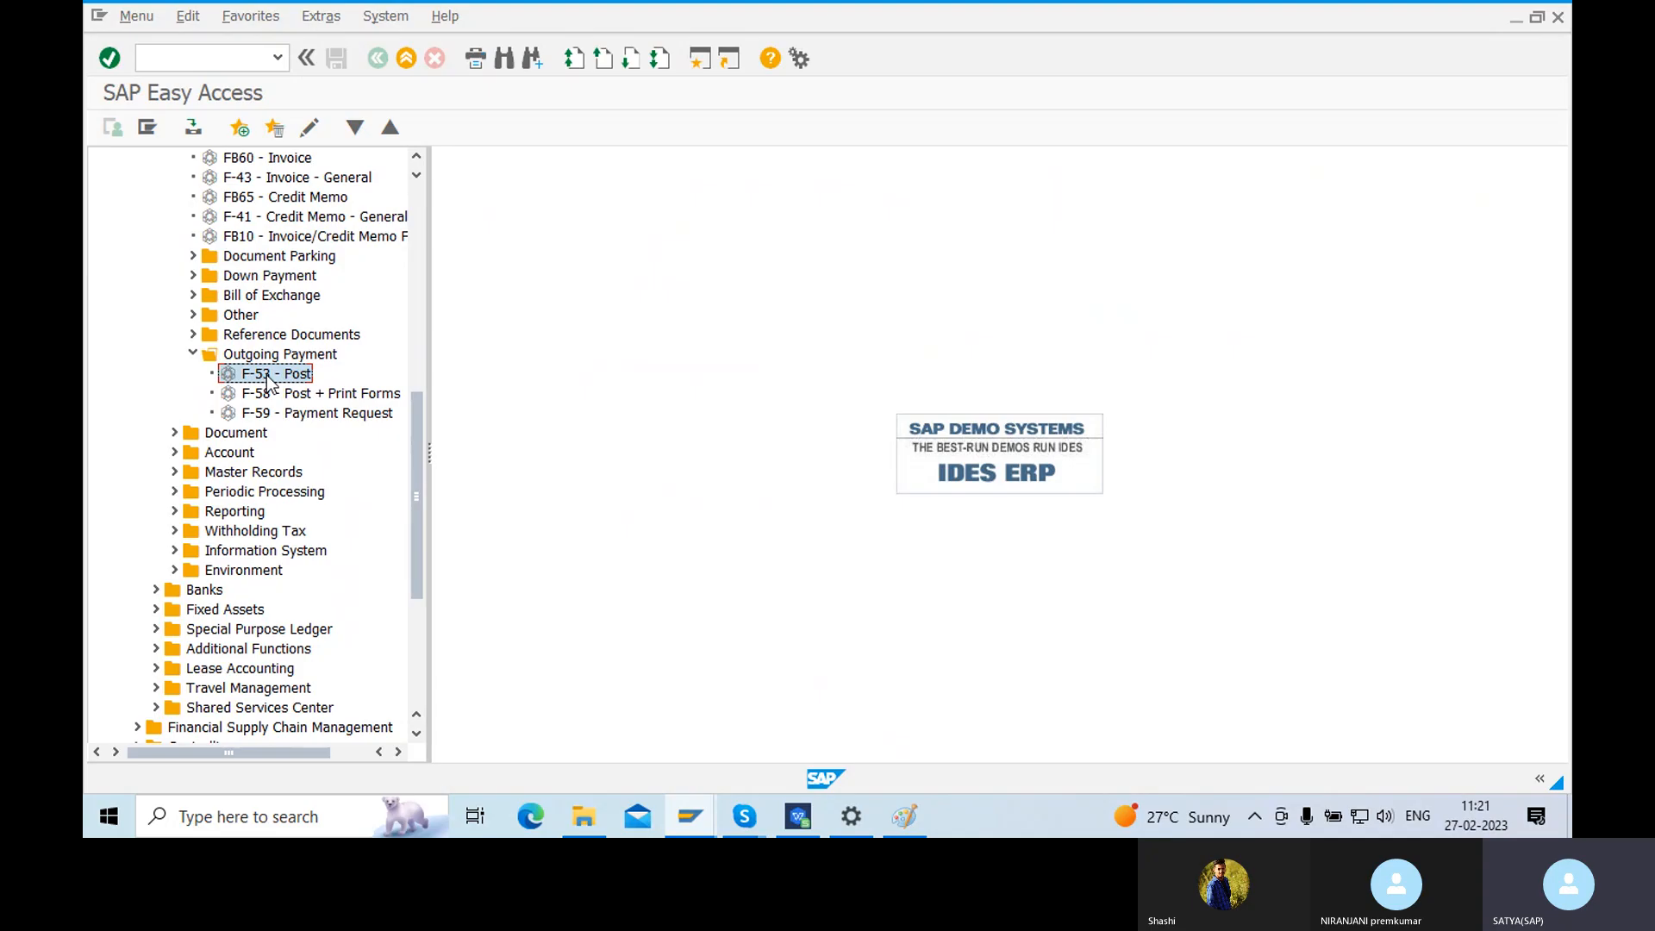
pyautogui.doubleClick(259, 376)
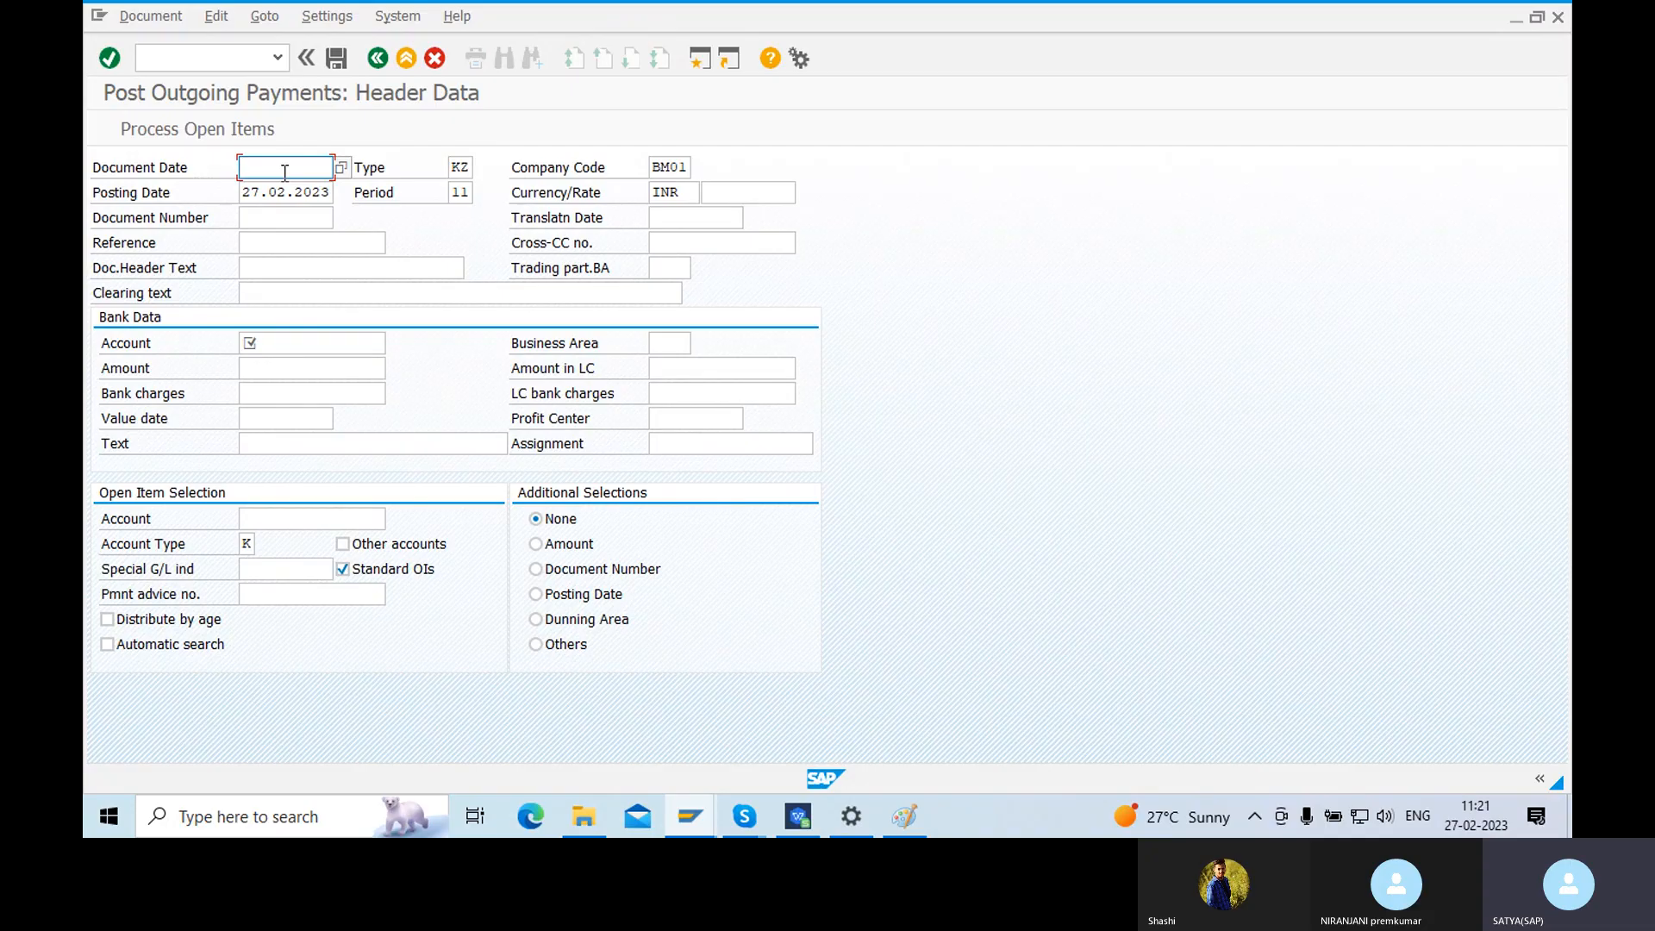
# - Set the payment's document date to 27.02.2023 and check the document type, company code and currency
pyautogui.click(341, 167)
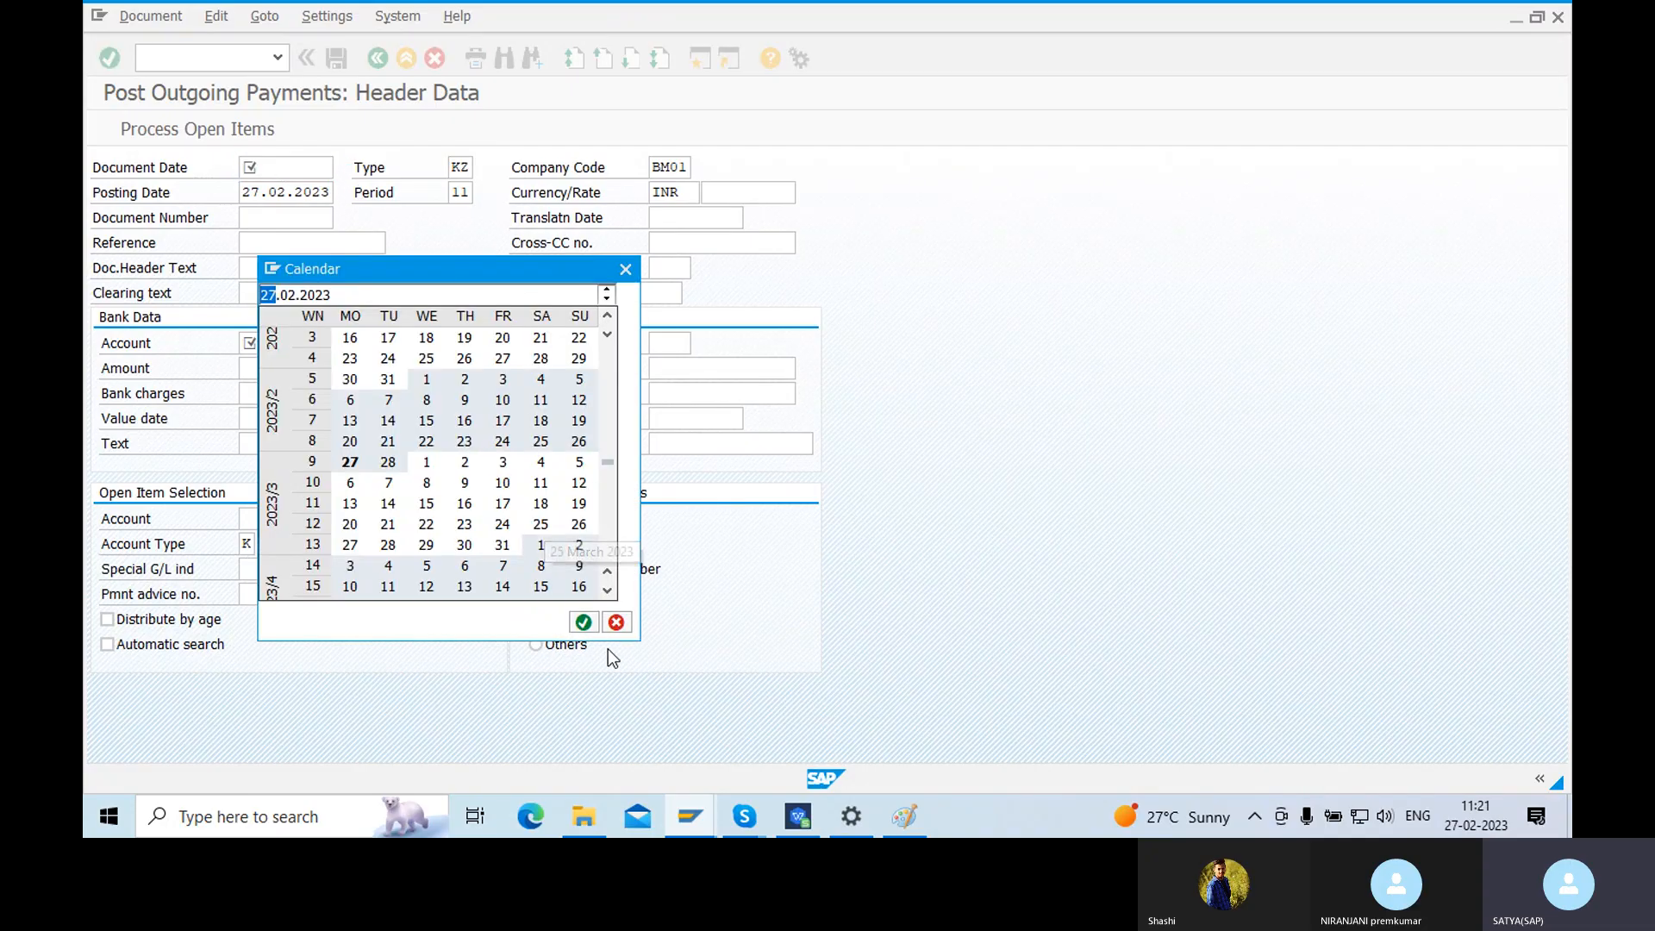
pyautogui.click(582, 621)
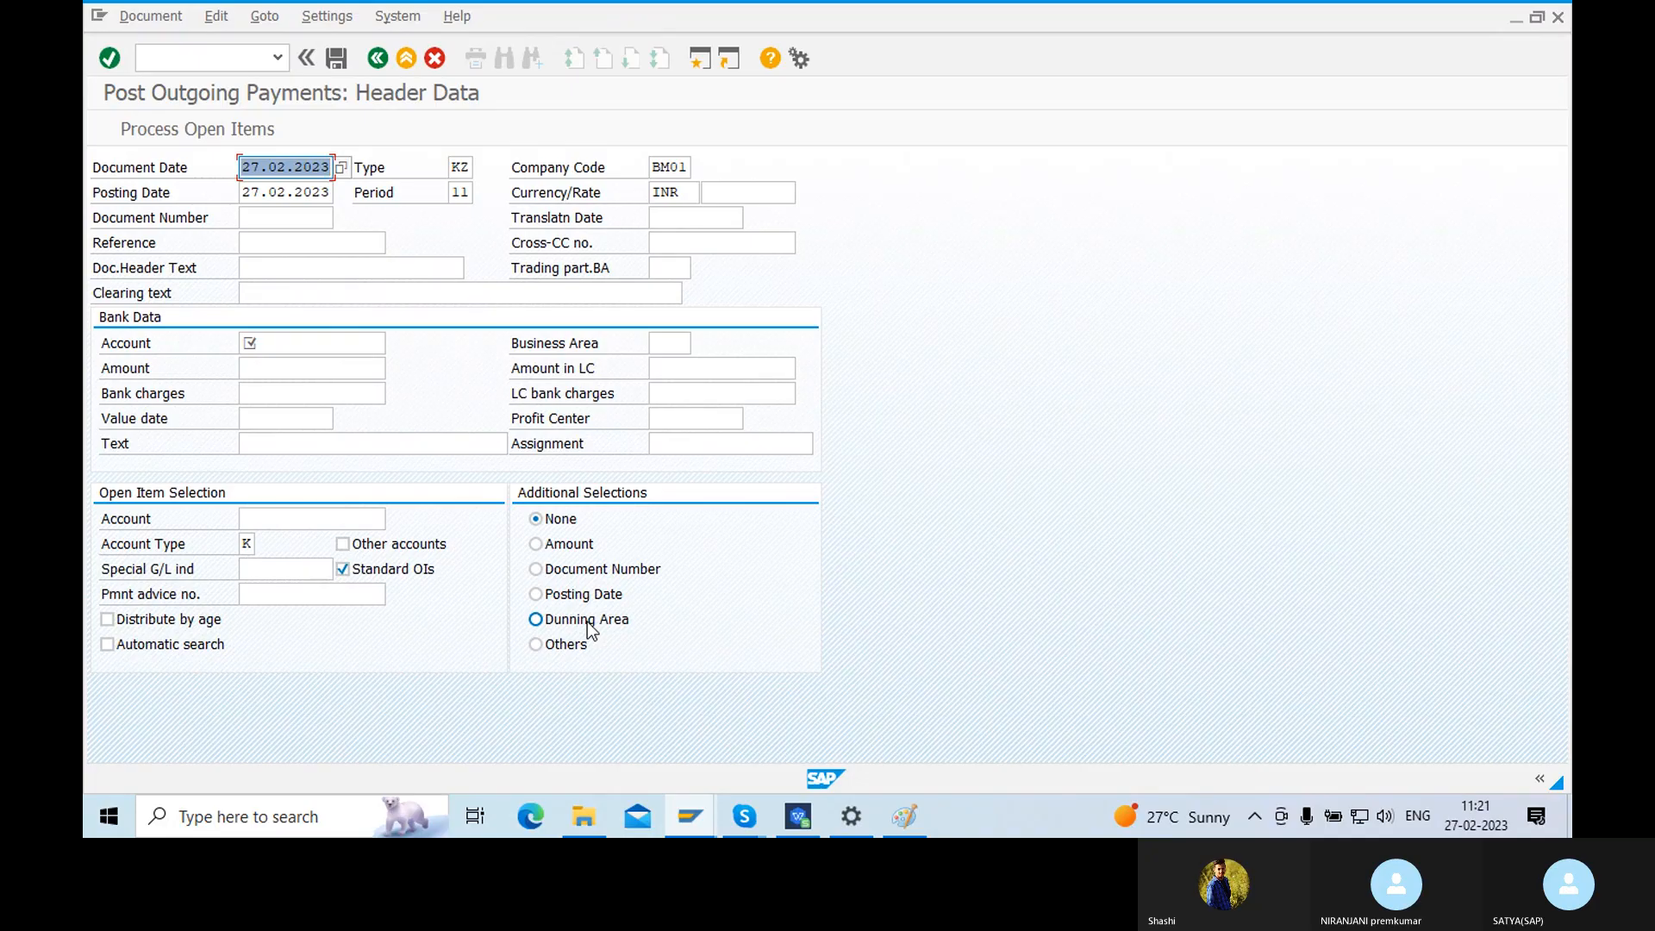
pyautogui.click(277, 167)
pyautogui.doubleClick(457, 168)
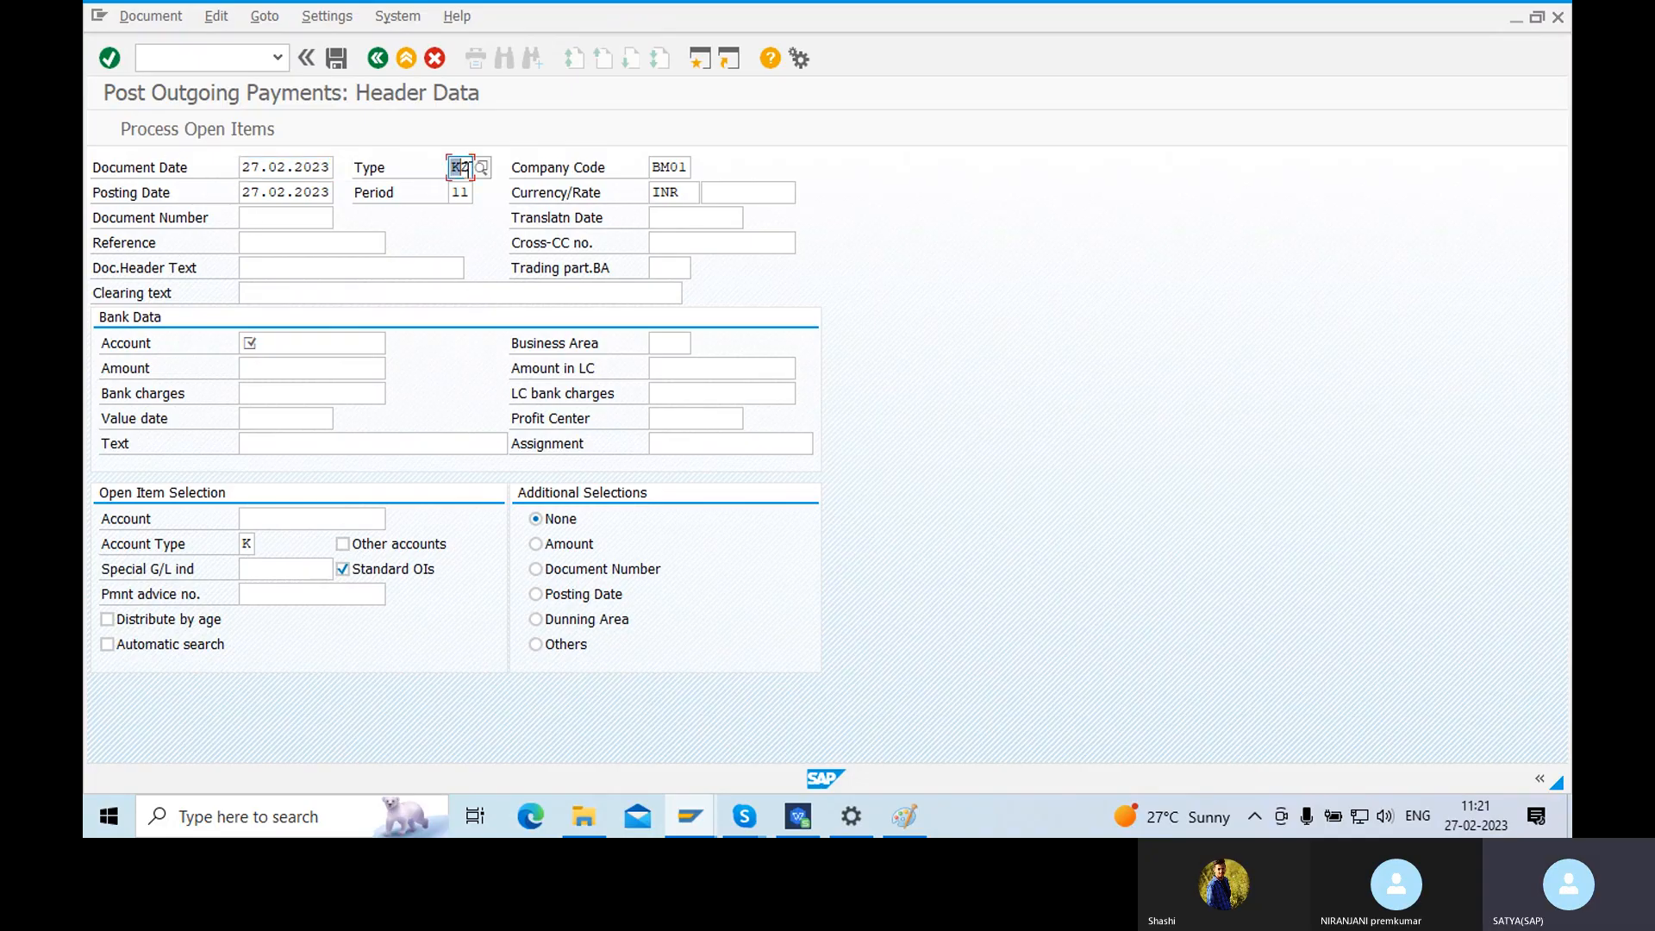
pyautogui.doubleClick(663, 169)
pyautogui.doubleClick(689, 194)
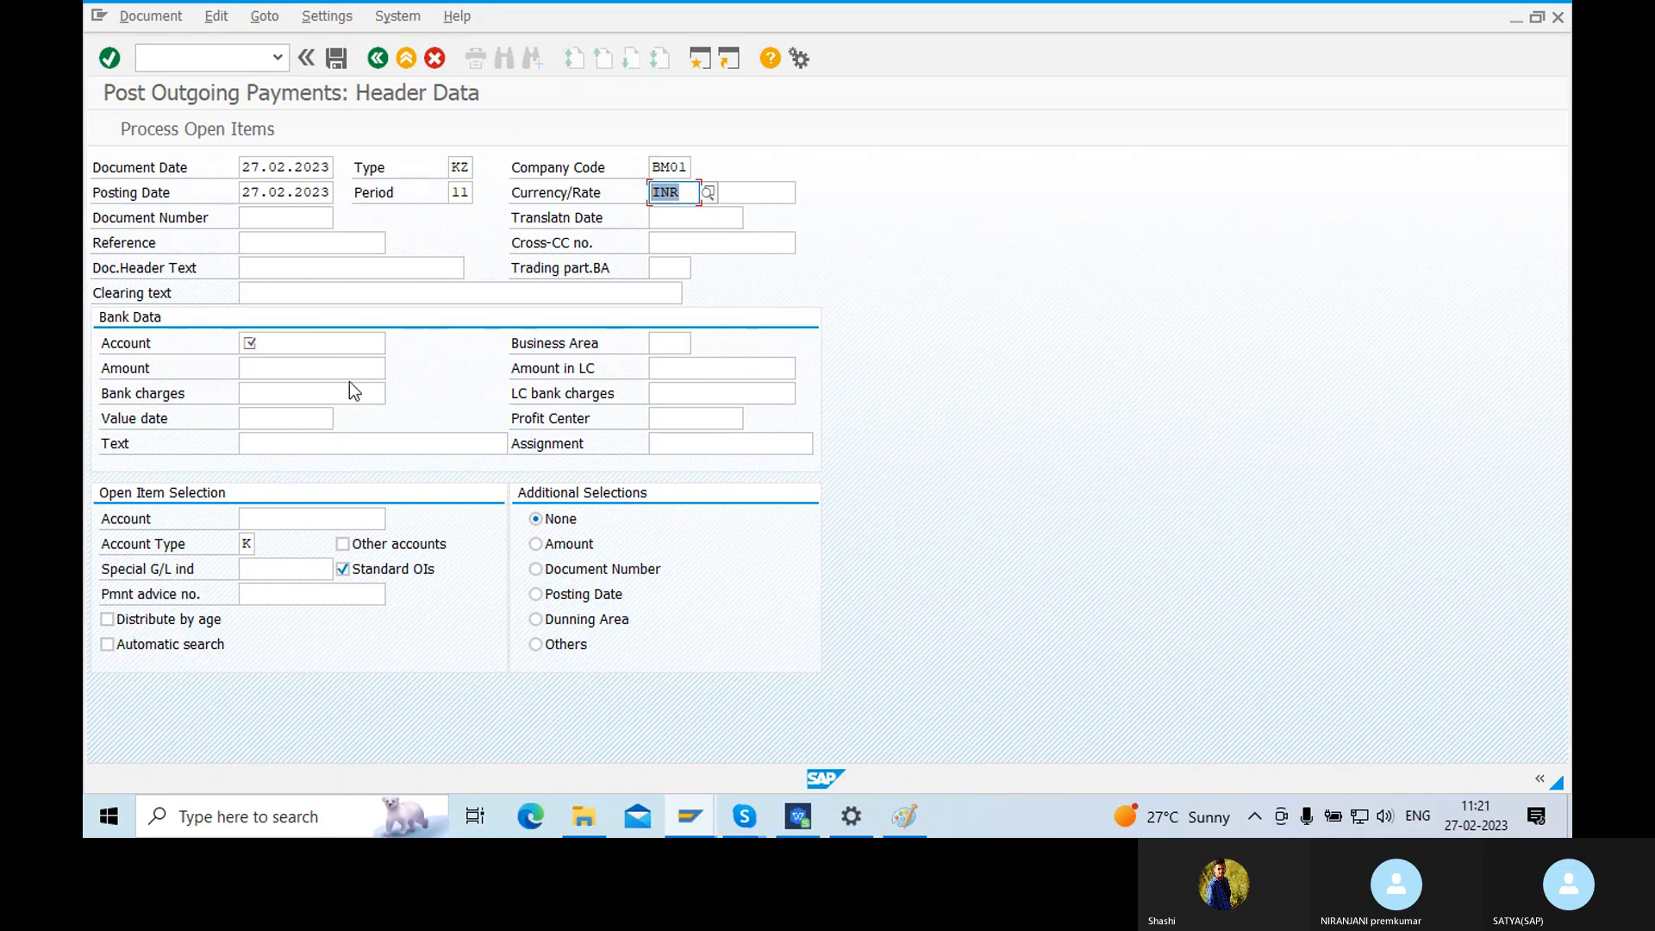
pyautogui.click(291, 344)
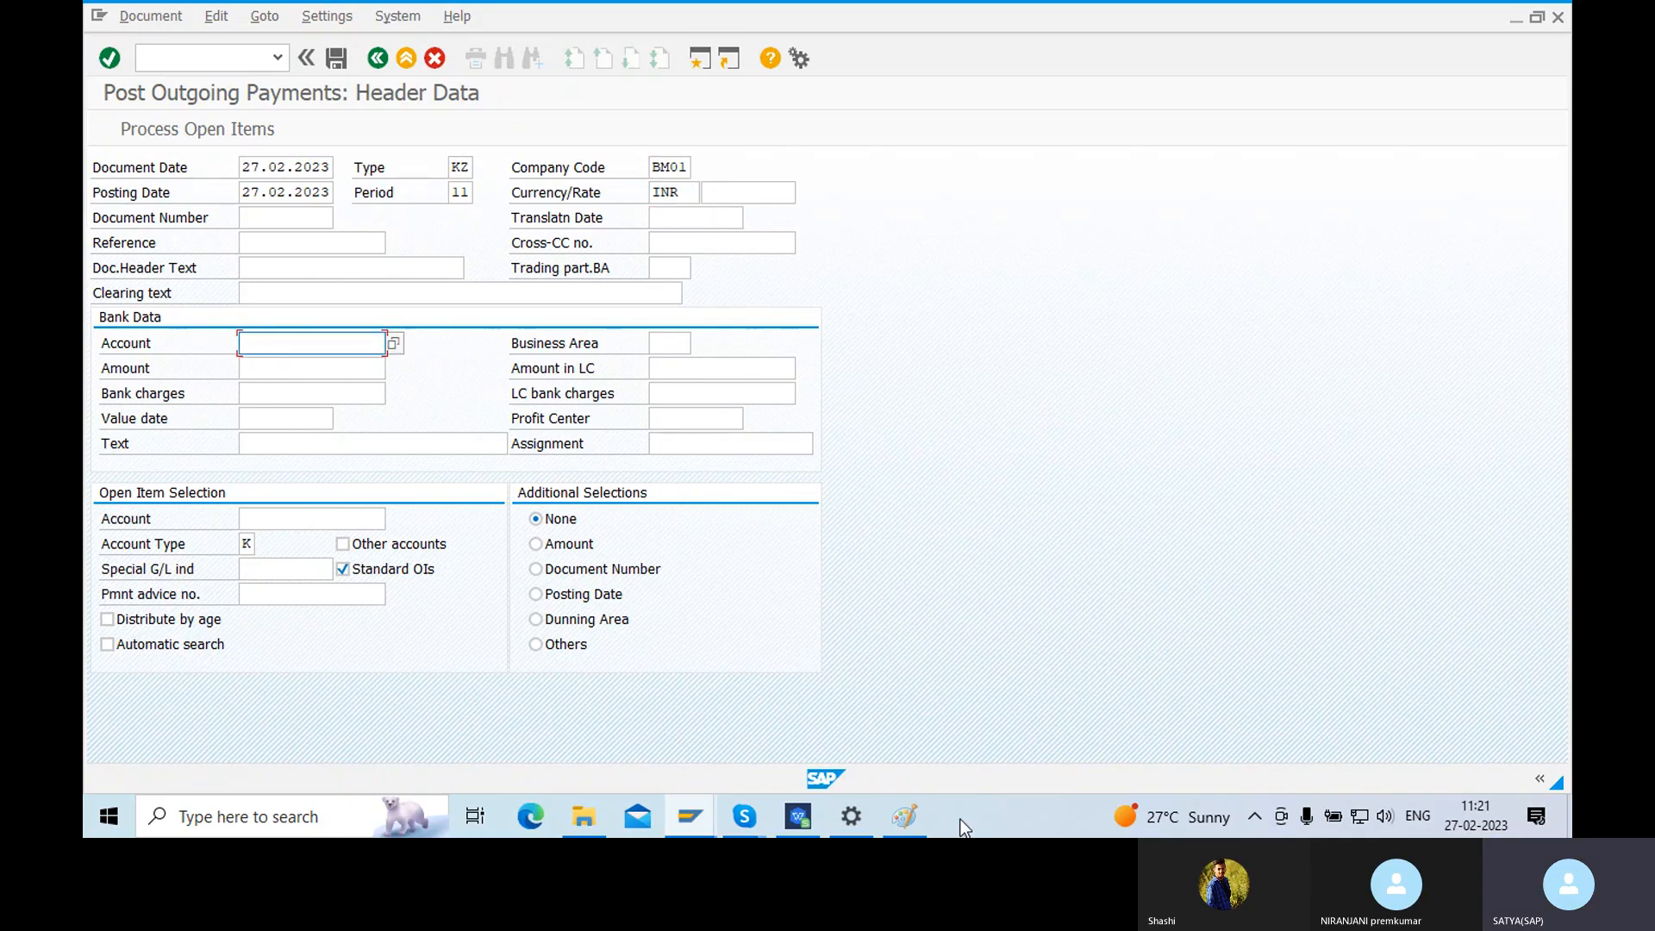
# - Switch to Paint and write the entries "Vendor Ac Dr" and "Bank Ac CR" on separate lines below the Payment (F-53) box
pyautogui.click(904, 816)
pyautogui.click(1045, 390)
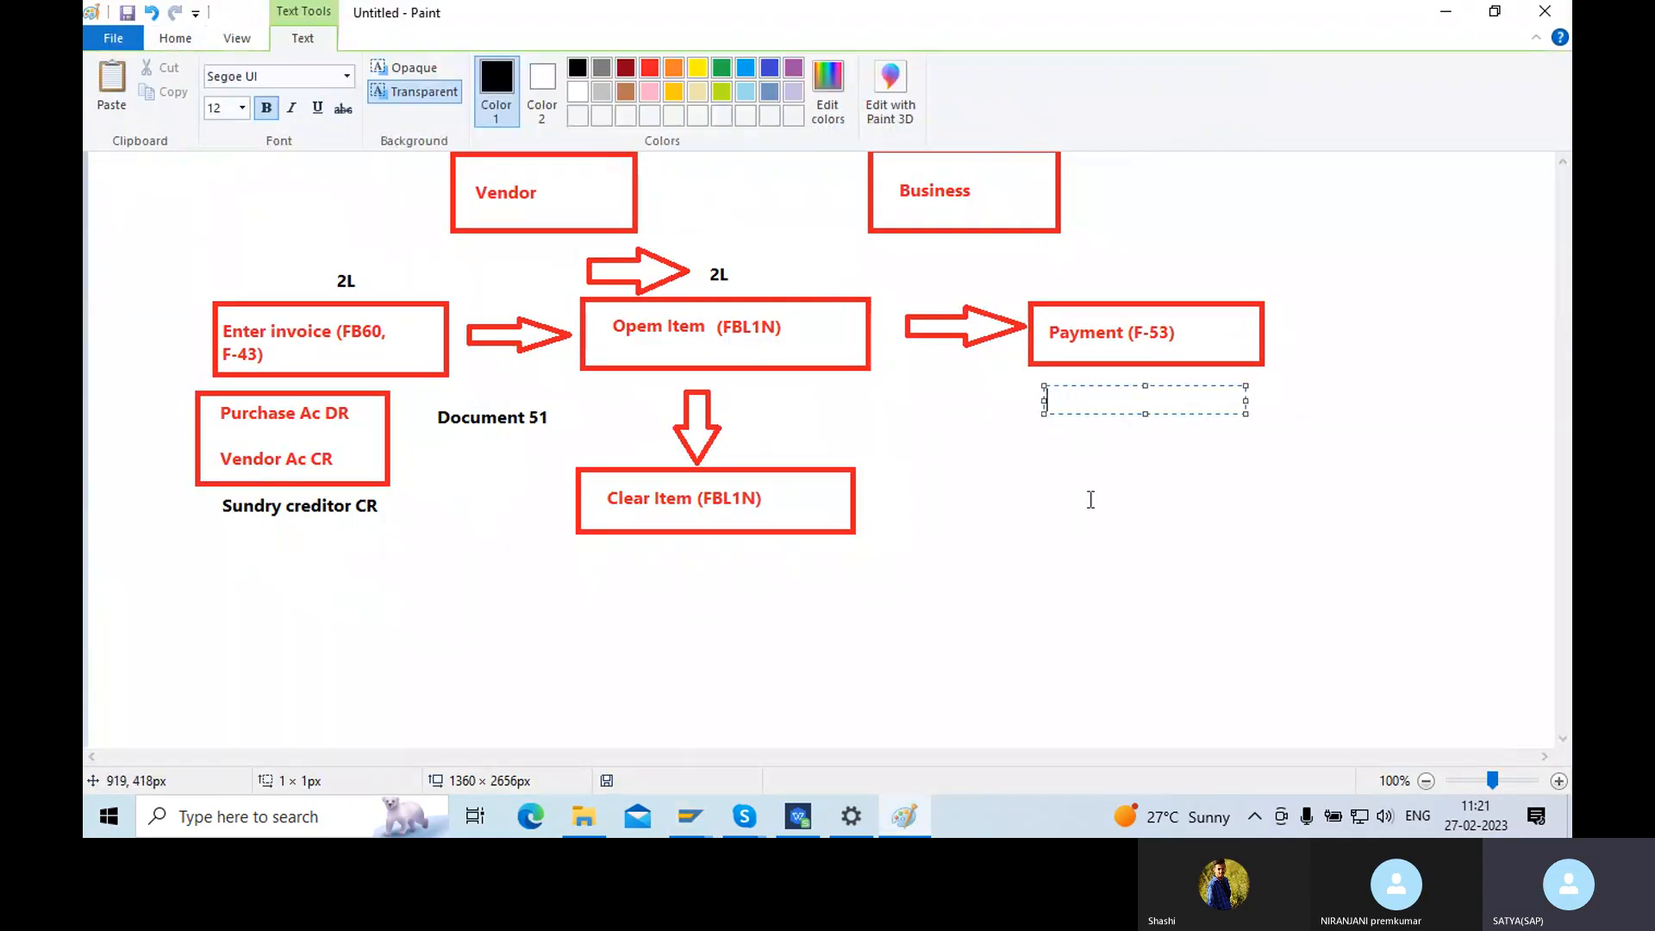
pyautogui.write('Vendor A c Dr')
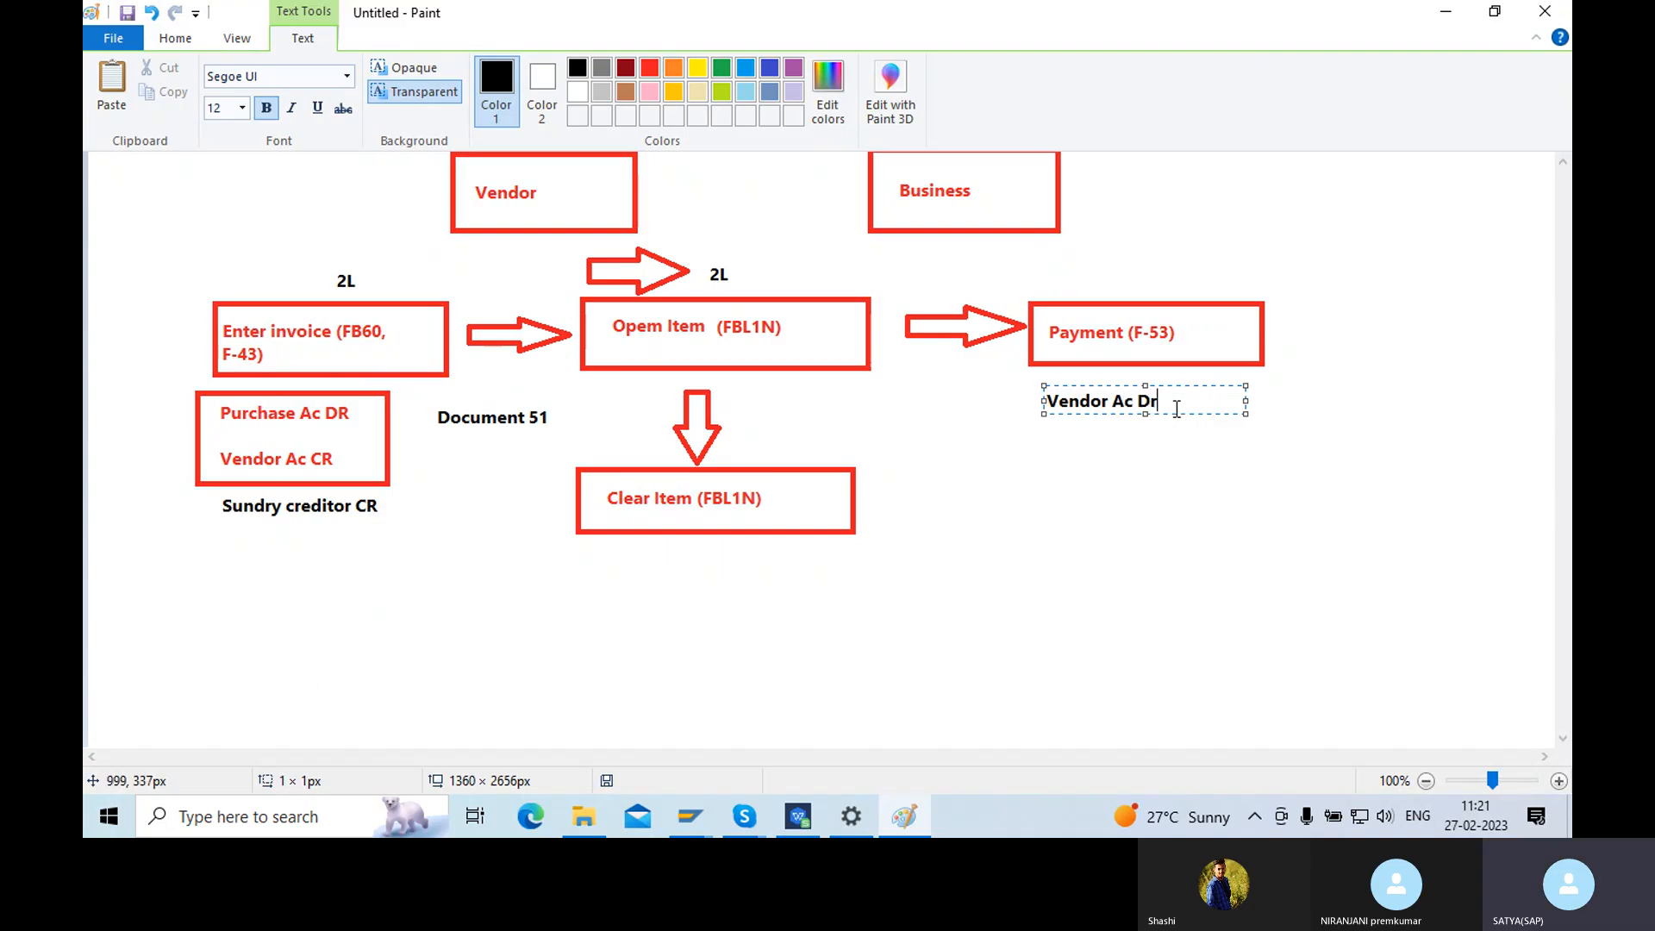
pyautogui.press('Return')
pyautogui.press('Return')
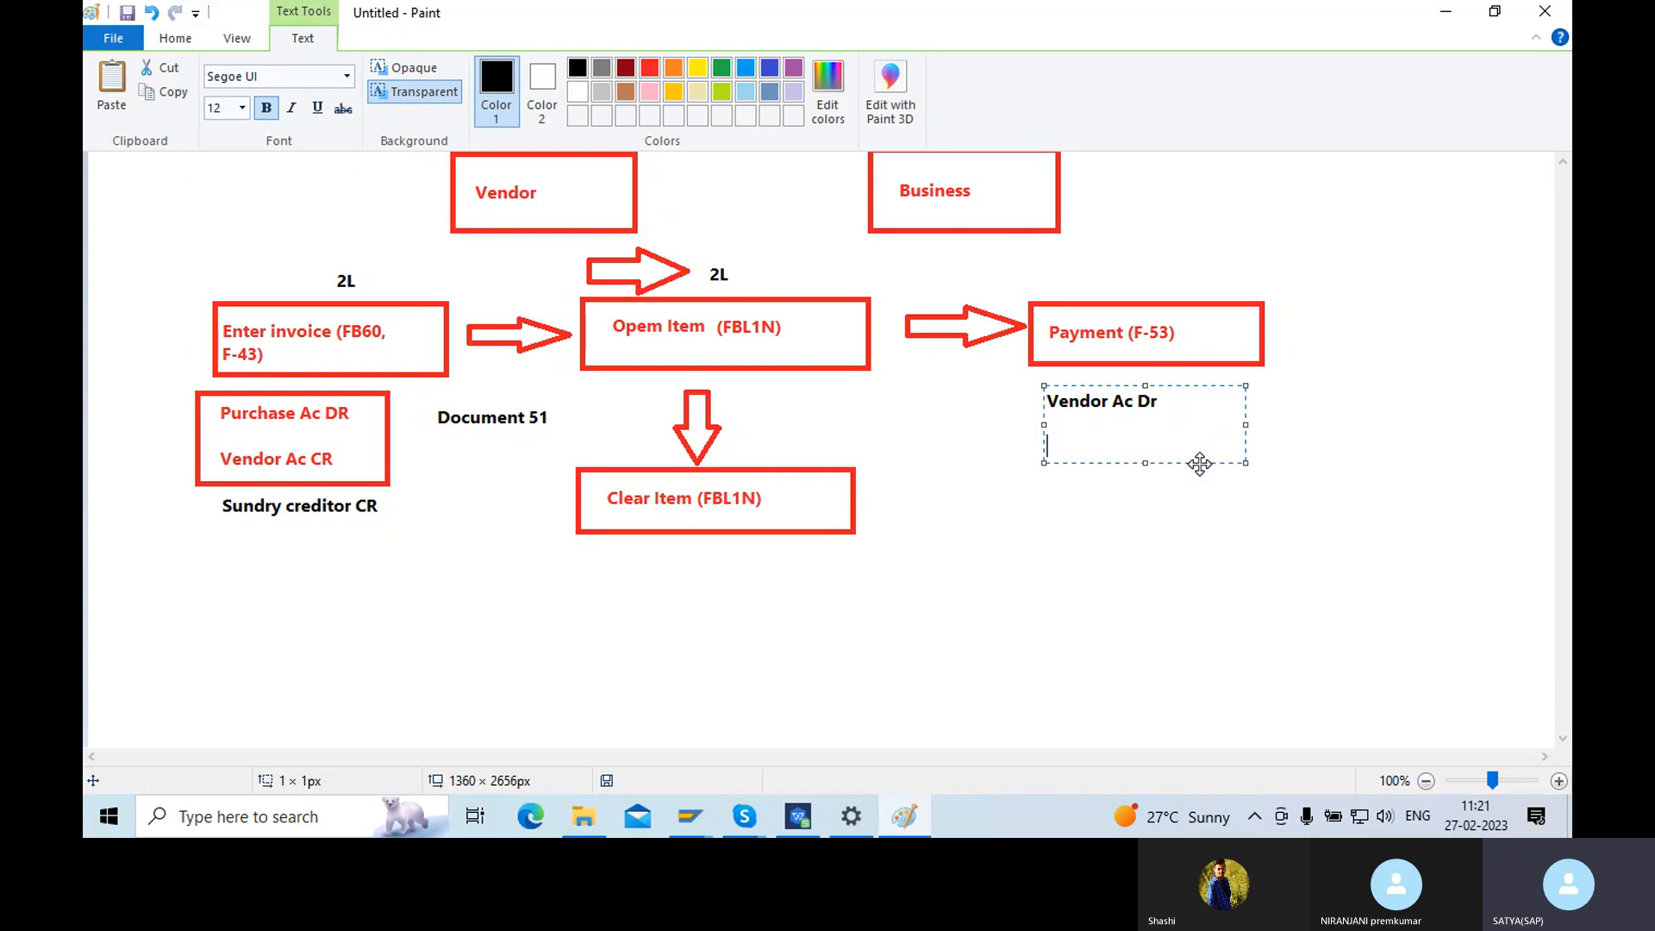
pyautogui.write('Bank Ac  CR')
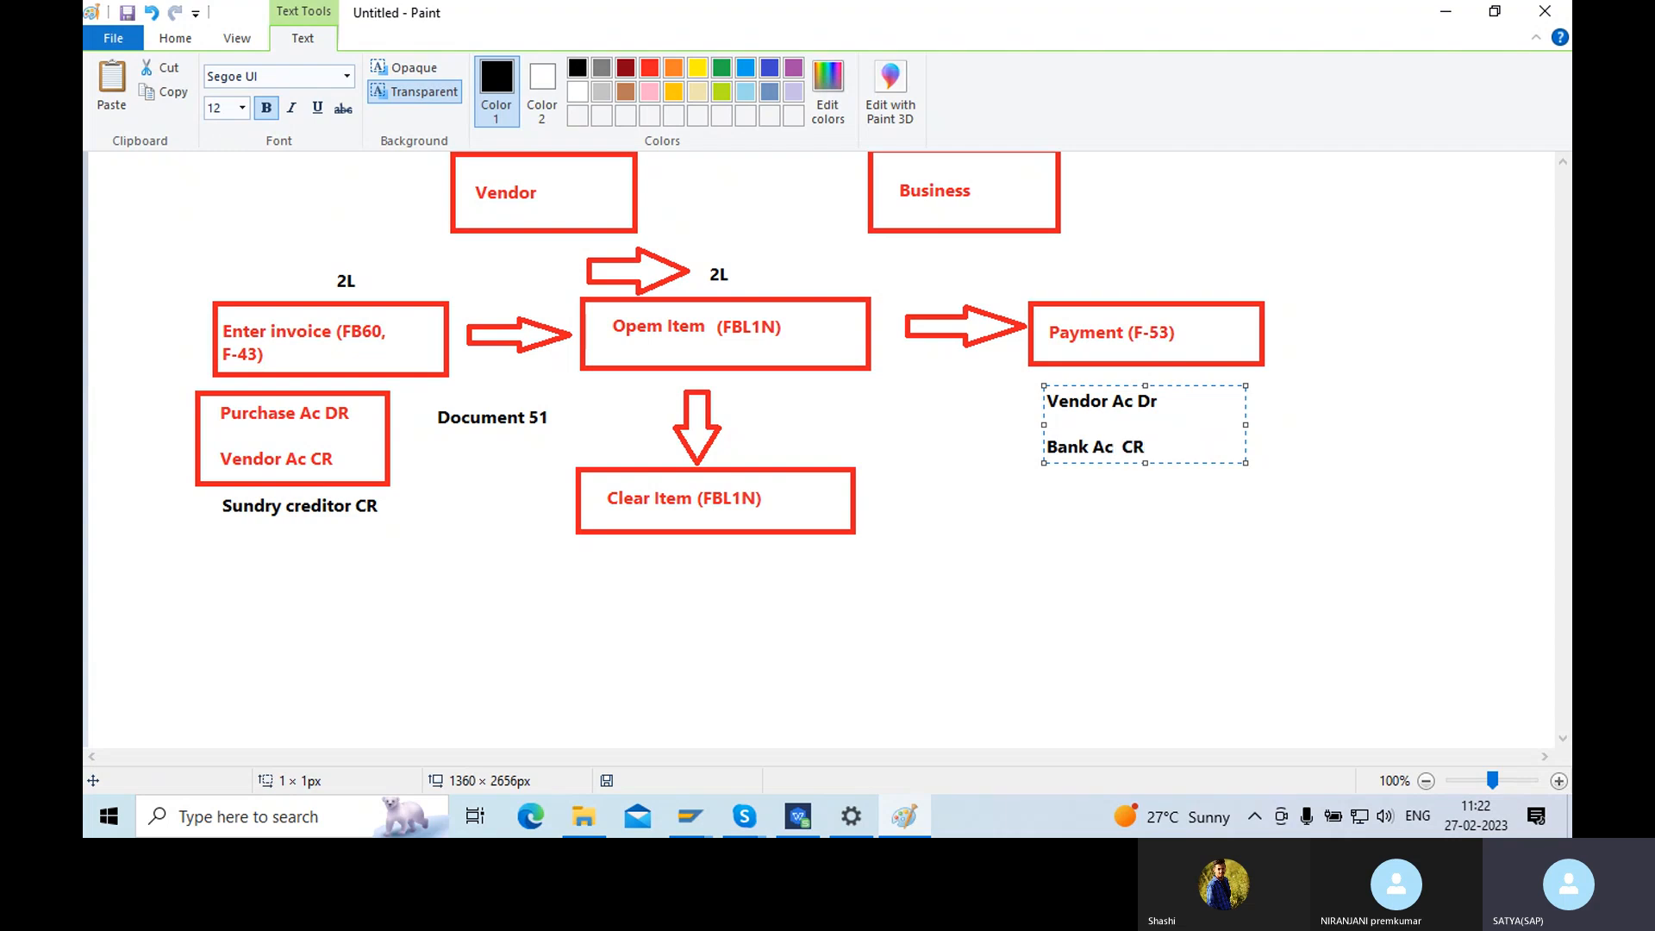
pyautogui.click(1185, 504)
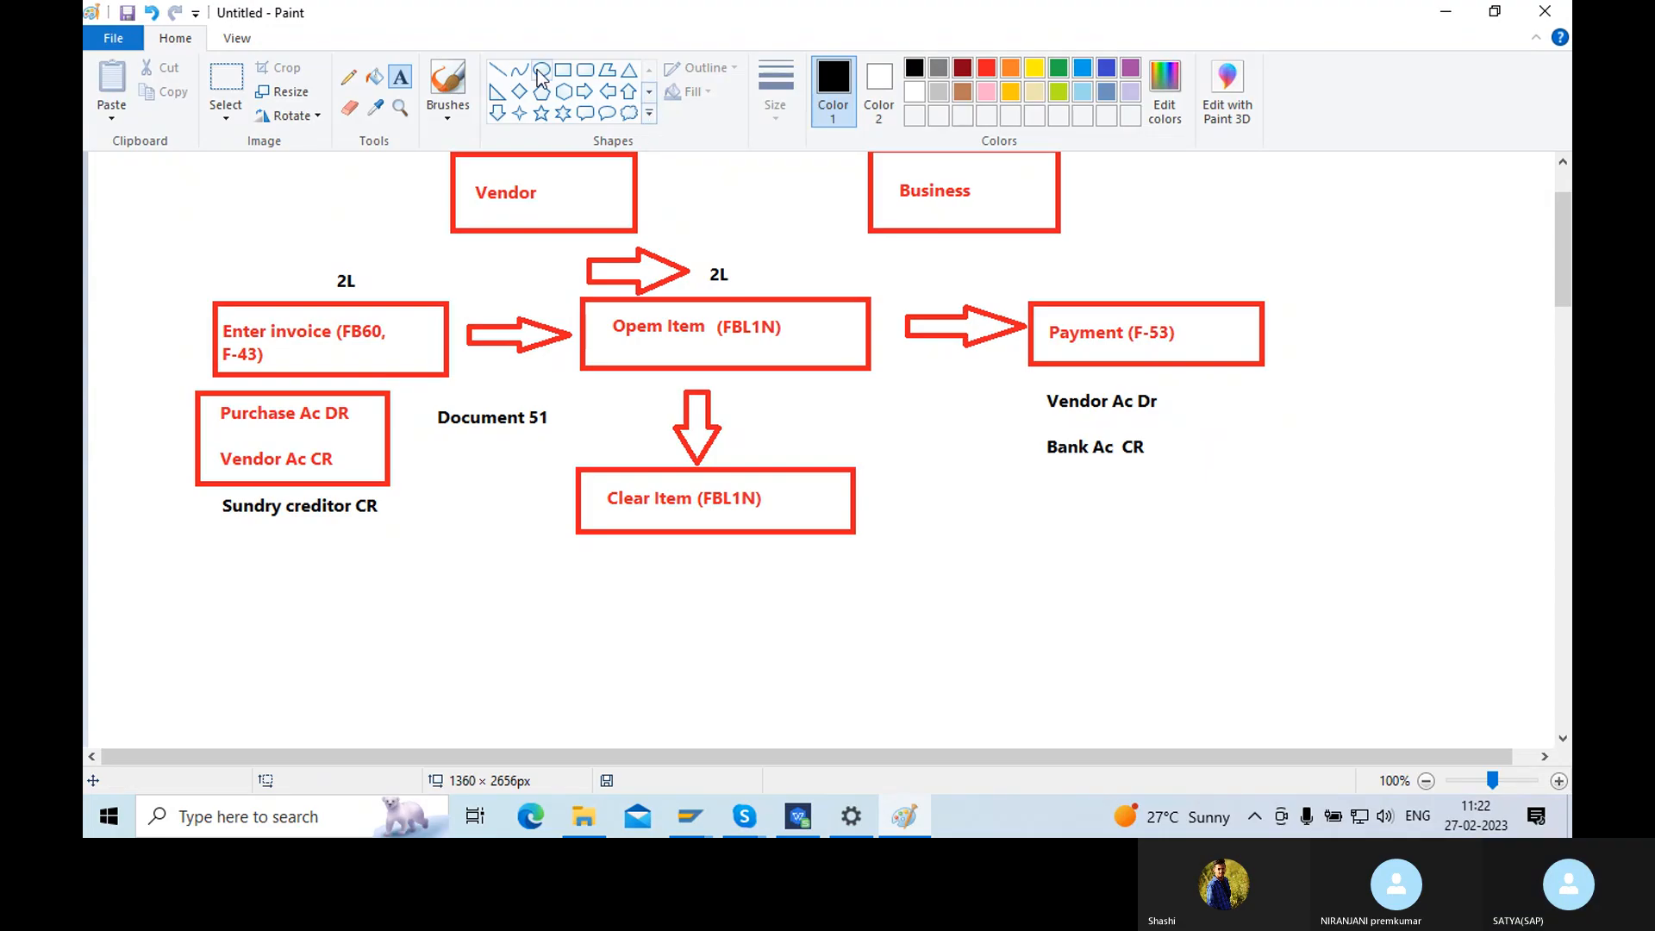
# - Draw a black rectangle around the "Vendor Ac Dr" and "Bank Ac CR" entries
pyautogui.click(563, 70)
pyautogui.moveTo(1021, 375)
pyautogui.mouseDown()
pyautogui.moveTo(1036, 404)
pyautogui.moveTo(1182, 467)
pyautogui.mouseUp()
pyautogui.click(1261, 449)
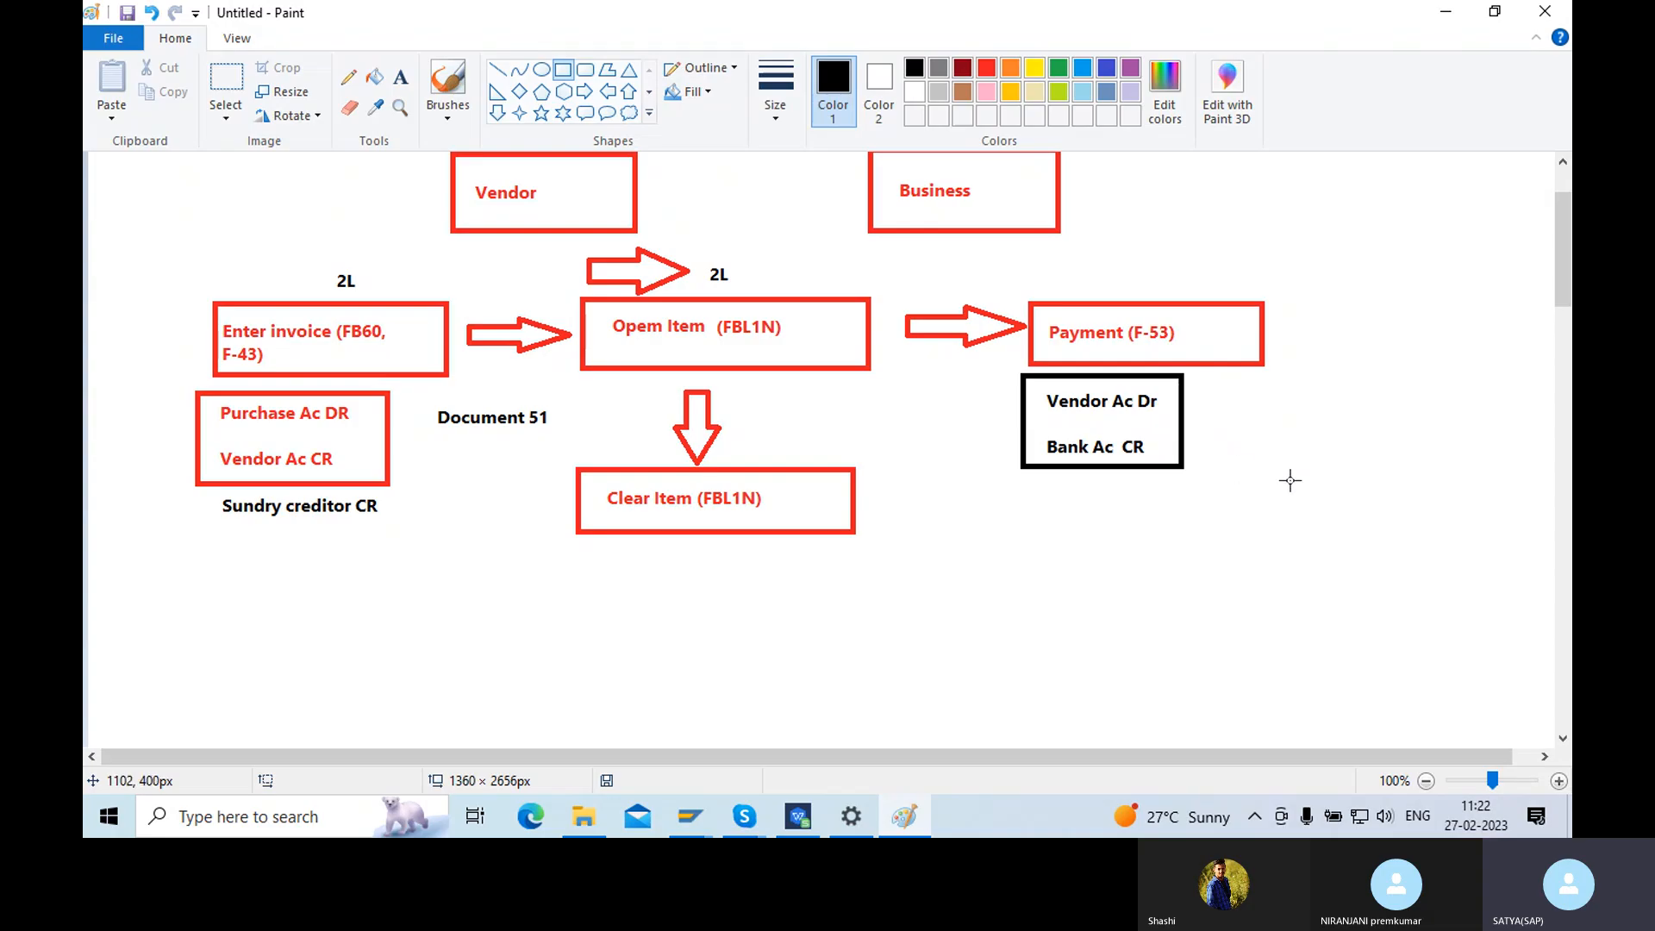
pyautogui.click(1490, 190)
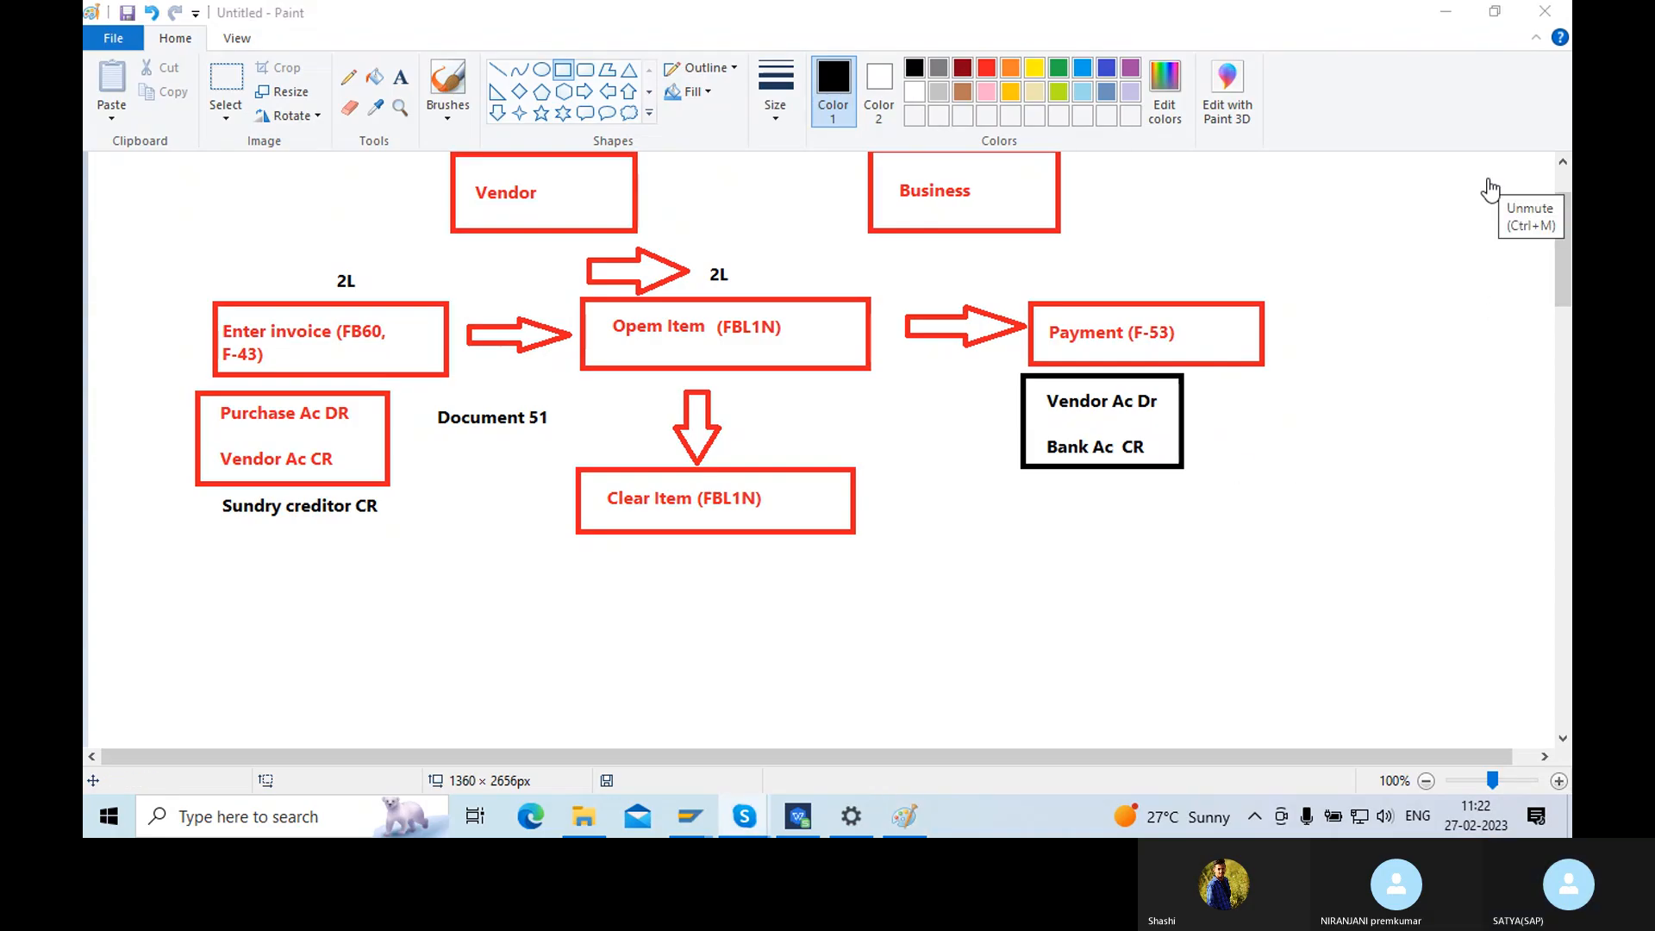
pyautogui.click(1202, 550)
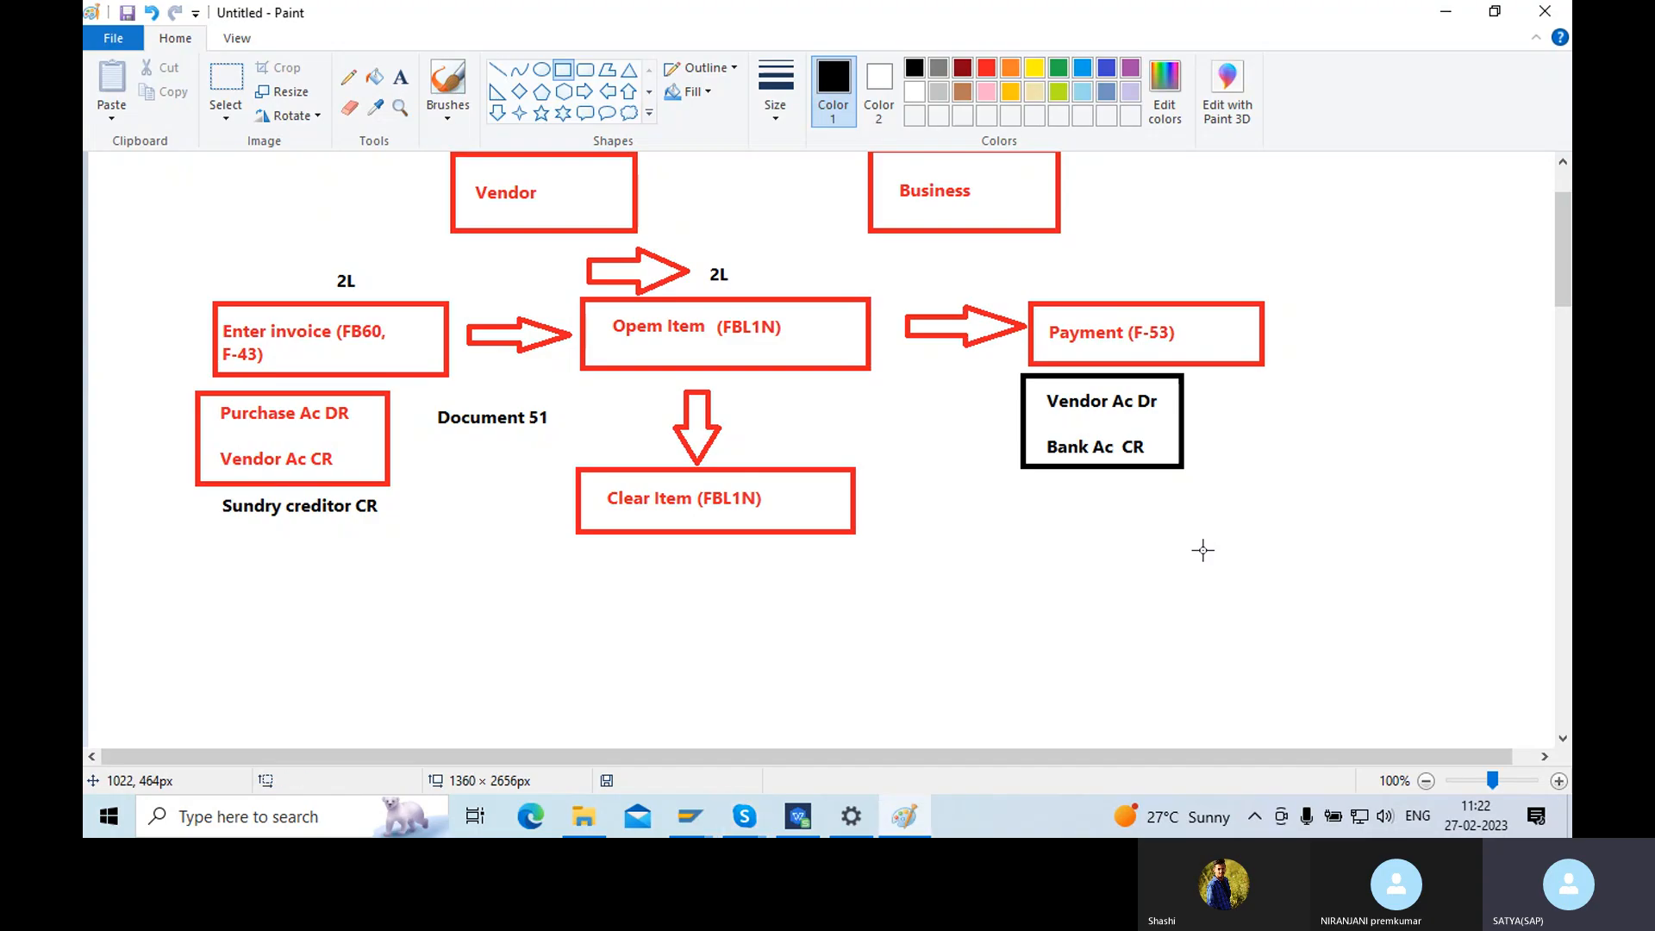
# - Switch back to SAP's Post Outgoing Payments header data window
pyautogui.click(683, 825)
pyautogui.click(846, 704)
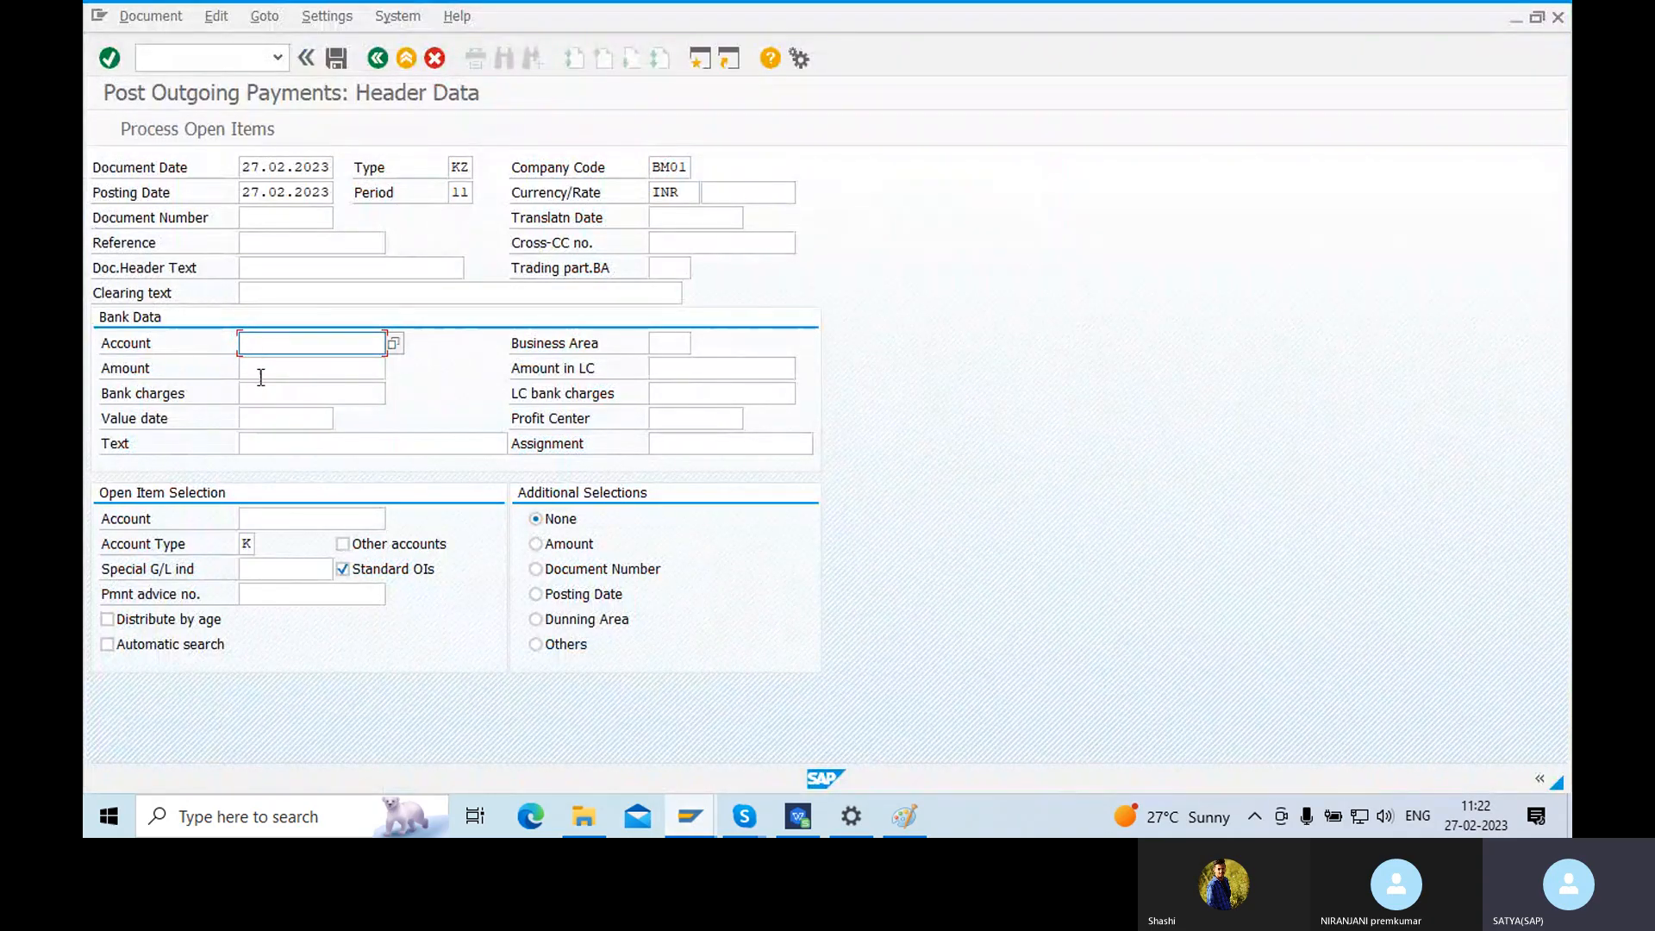
# - Fill in the bank data with ledger account 100, amount 200000 and value date 27.02.2023
pyautogui.write('100')
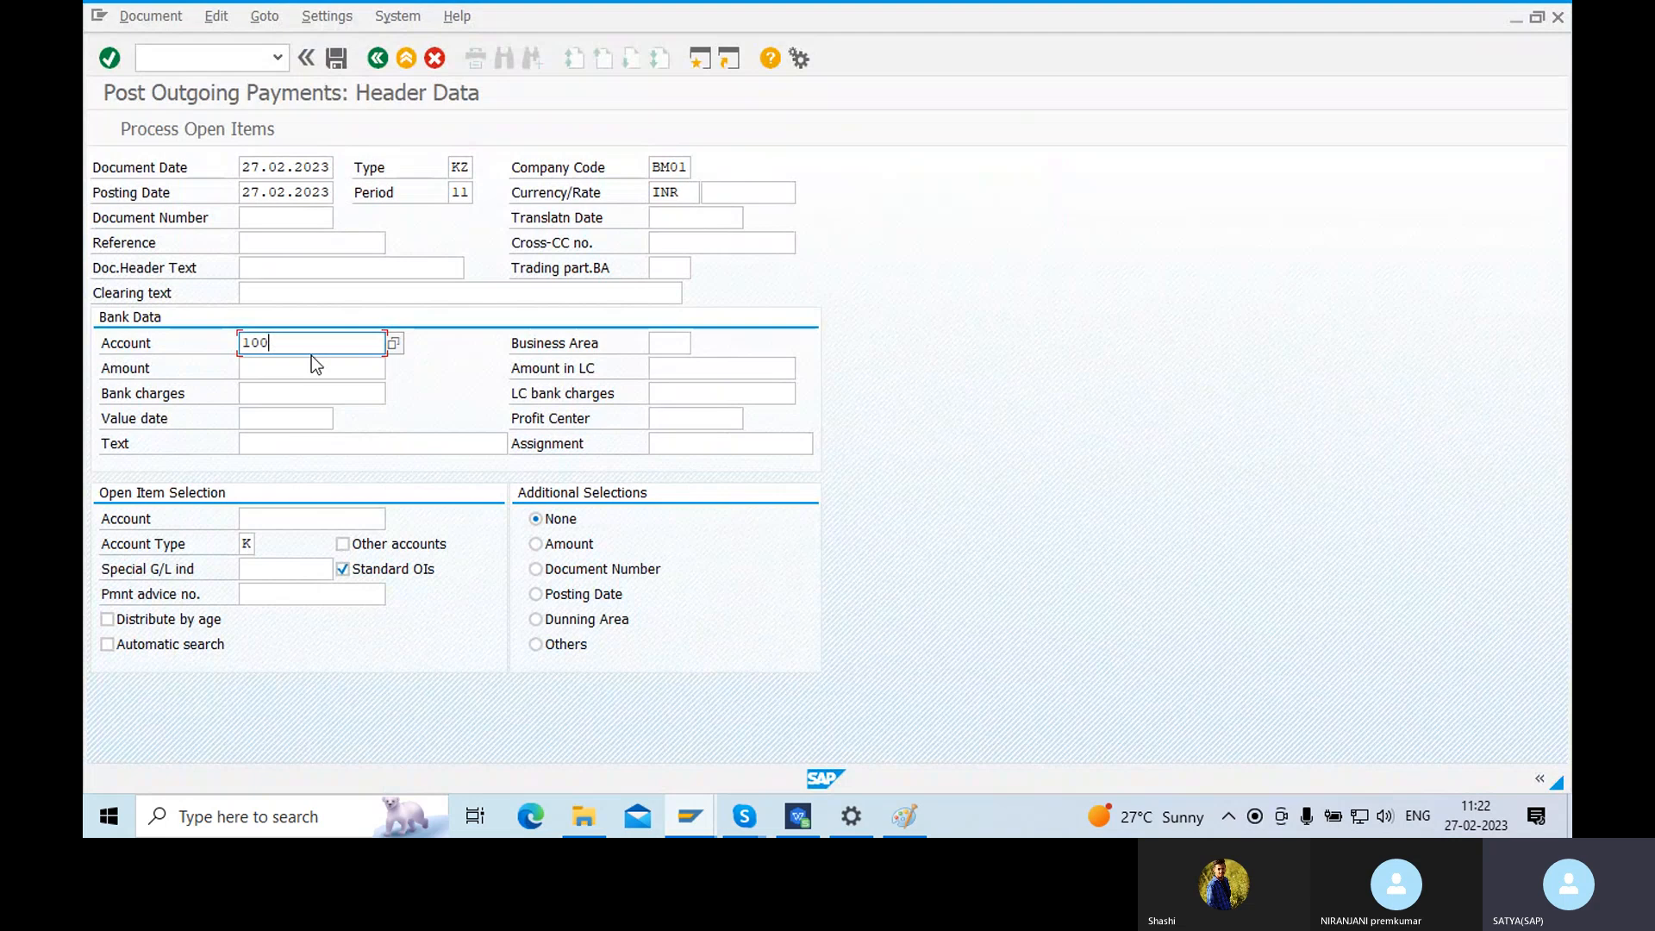
pyautogui.press('Tab')
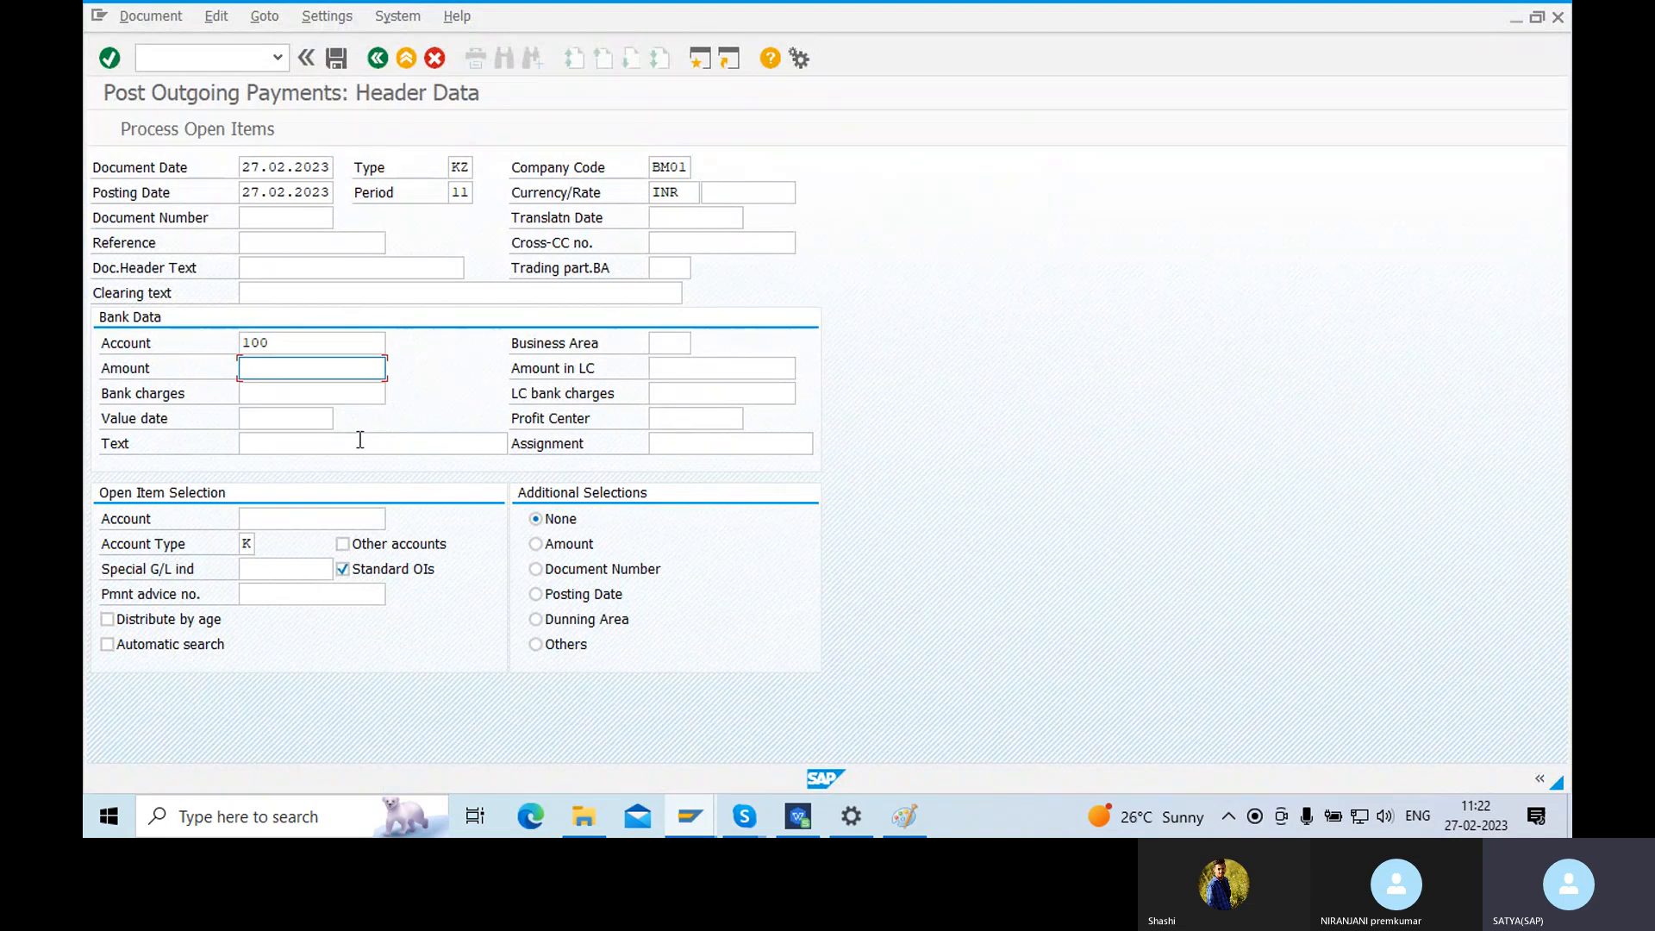
pyautogui.write('200000')
pyautogui.moveTo(310, 370); pyautogui.dragTo(205, 373)
pyautogui.click(261, 418)
pyautogui.click(345, 417)
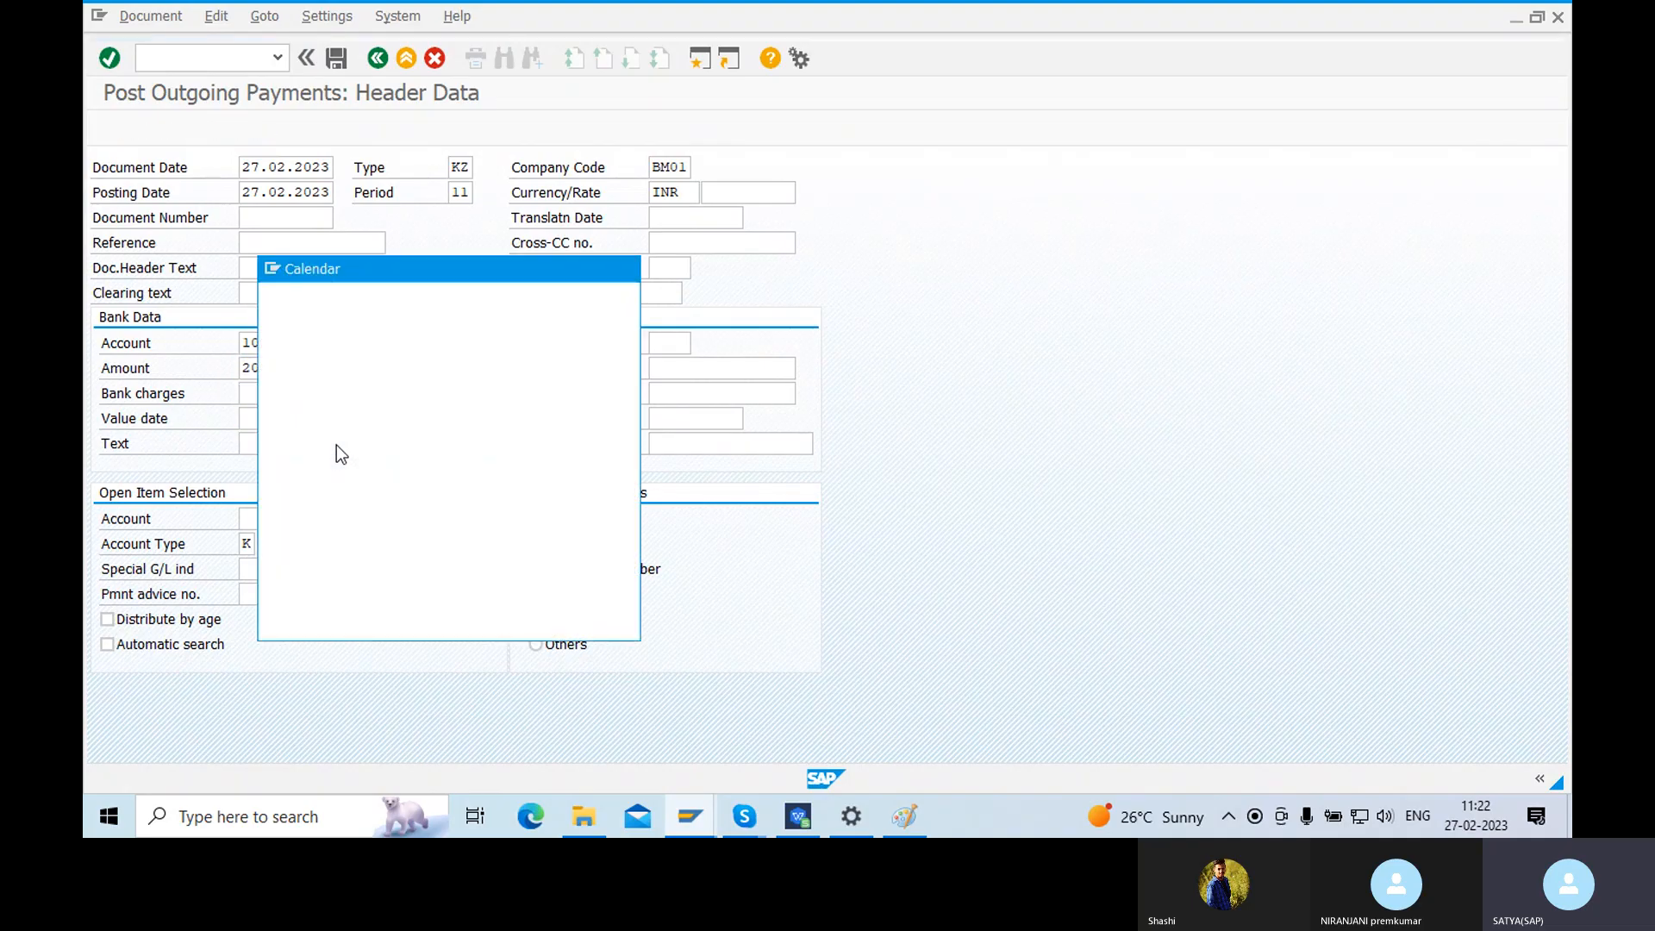
pyautogui.click(579, 617)
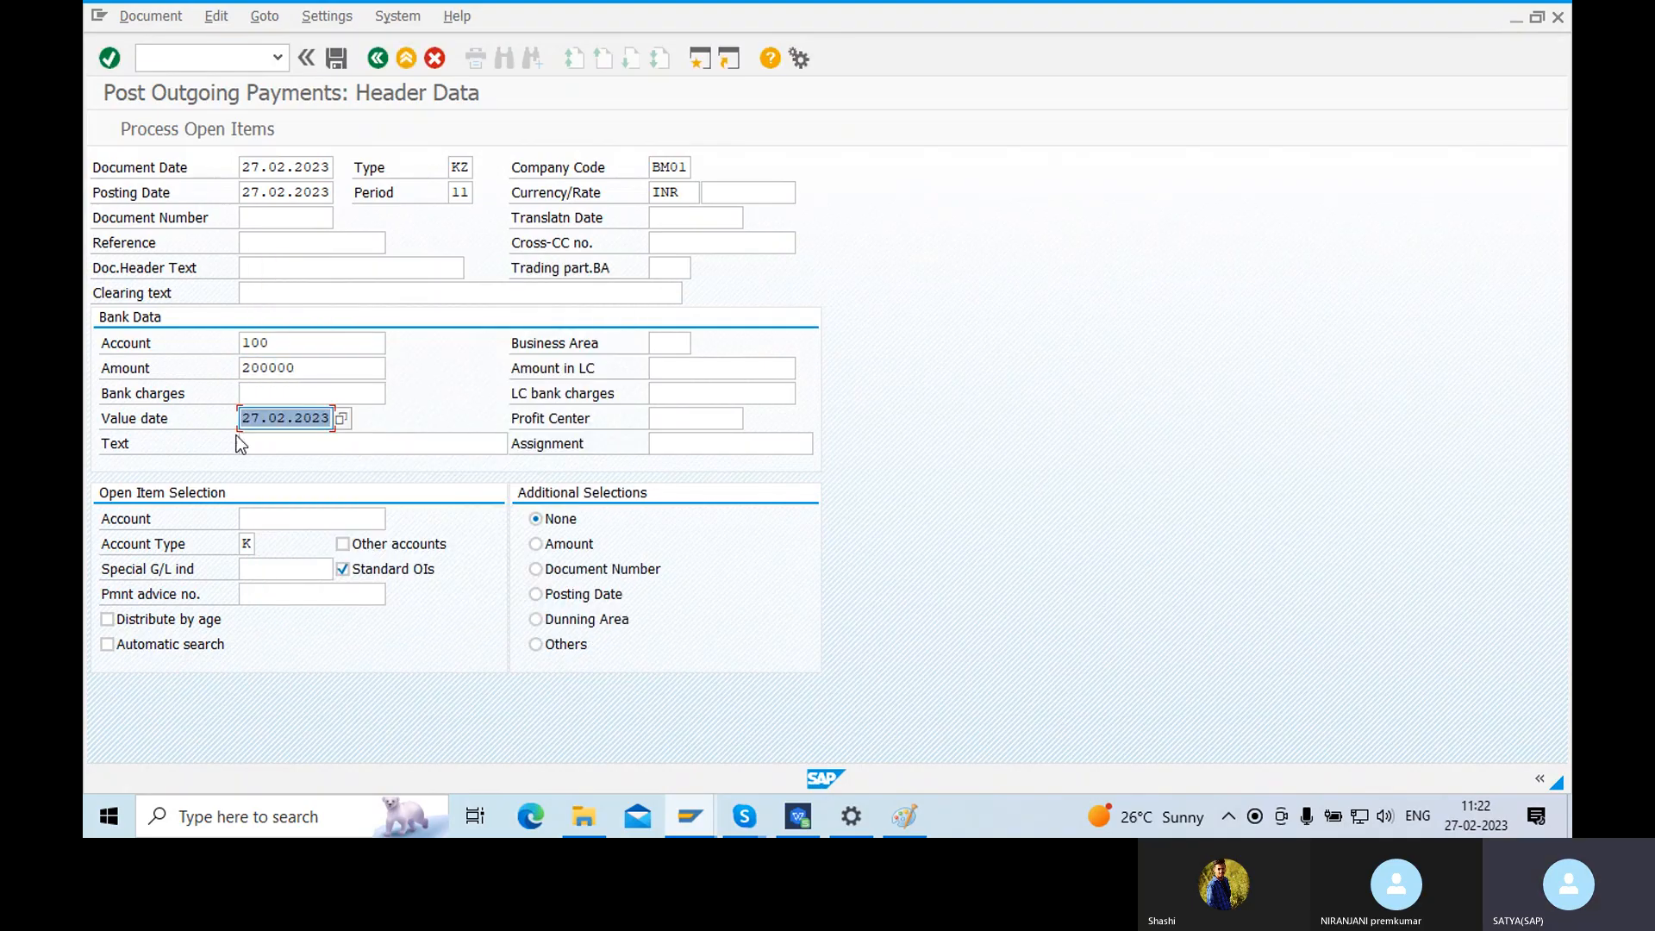
pyautogui.moveTo(296, 344); pyautogui.dragTo(205, 367)
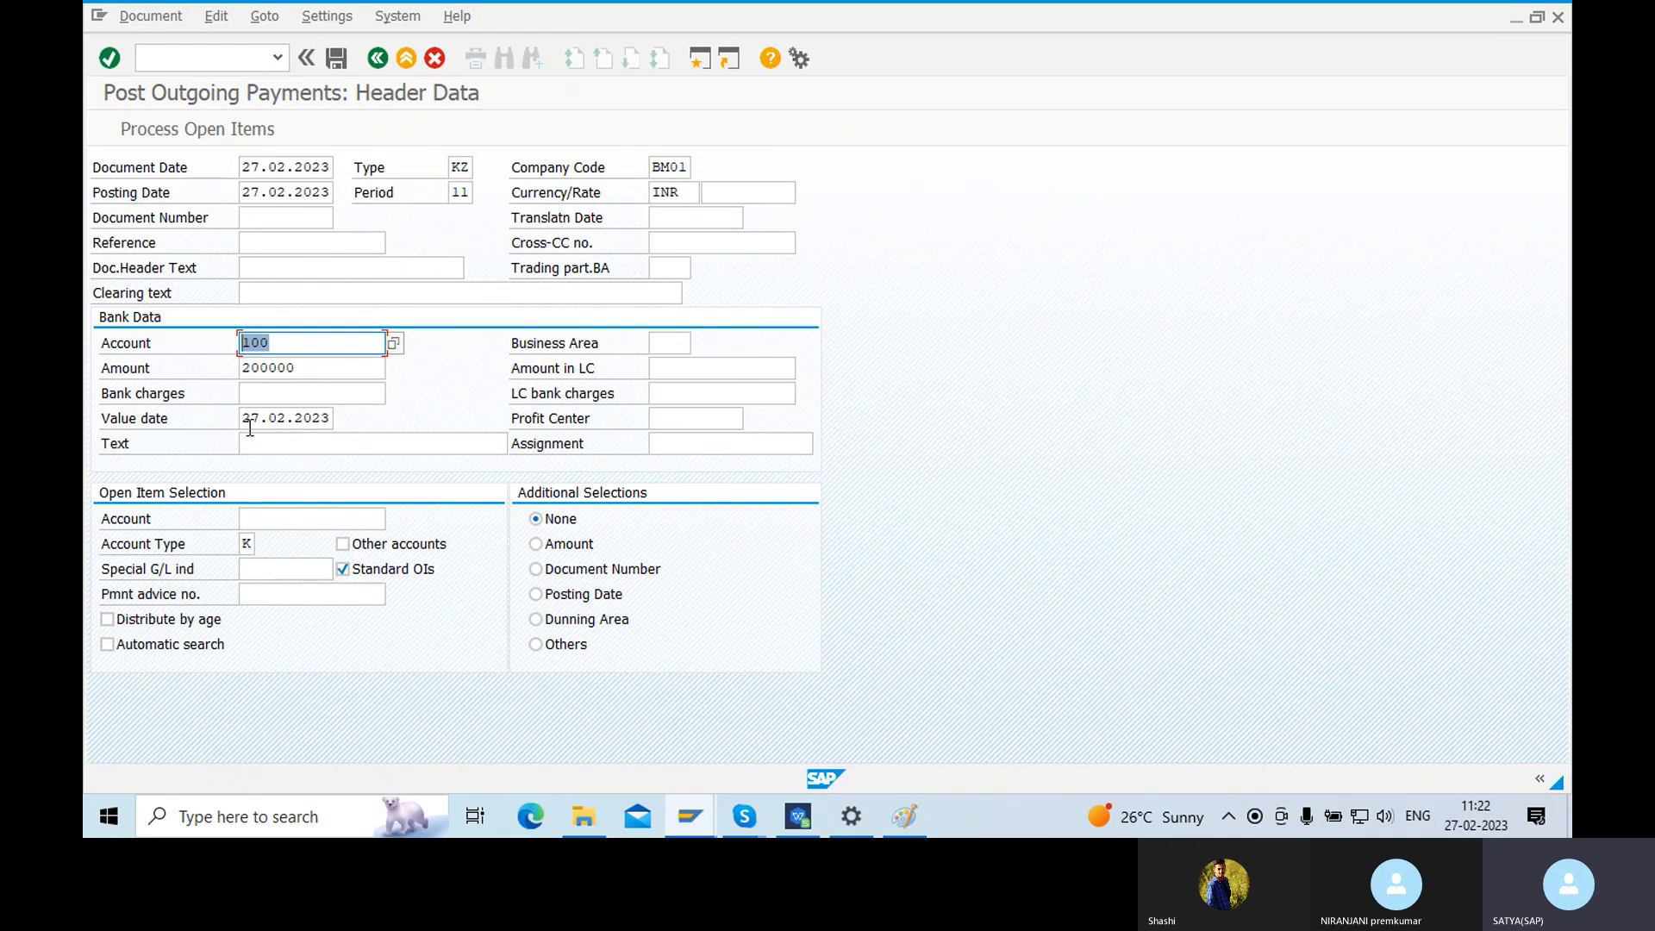
pyautogui.moveTo(250, 422); pyautogui.dragTo(342, 406)
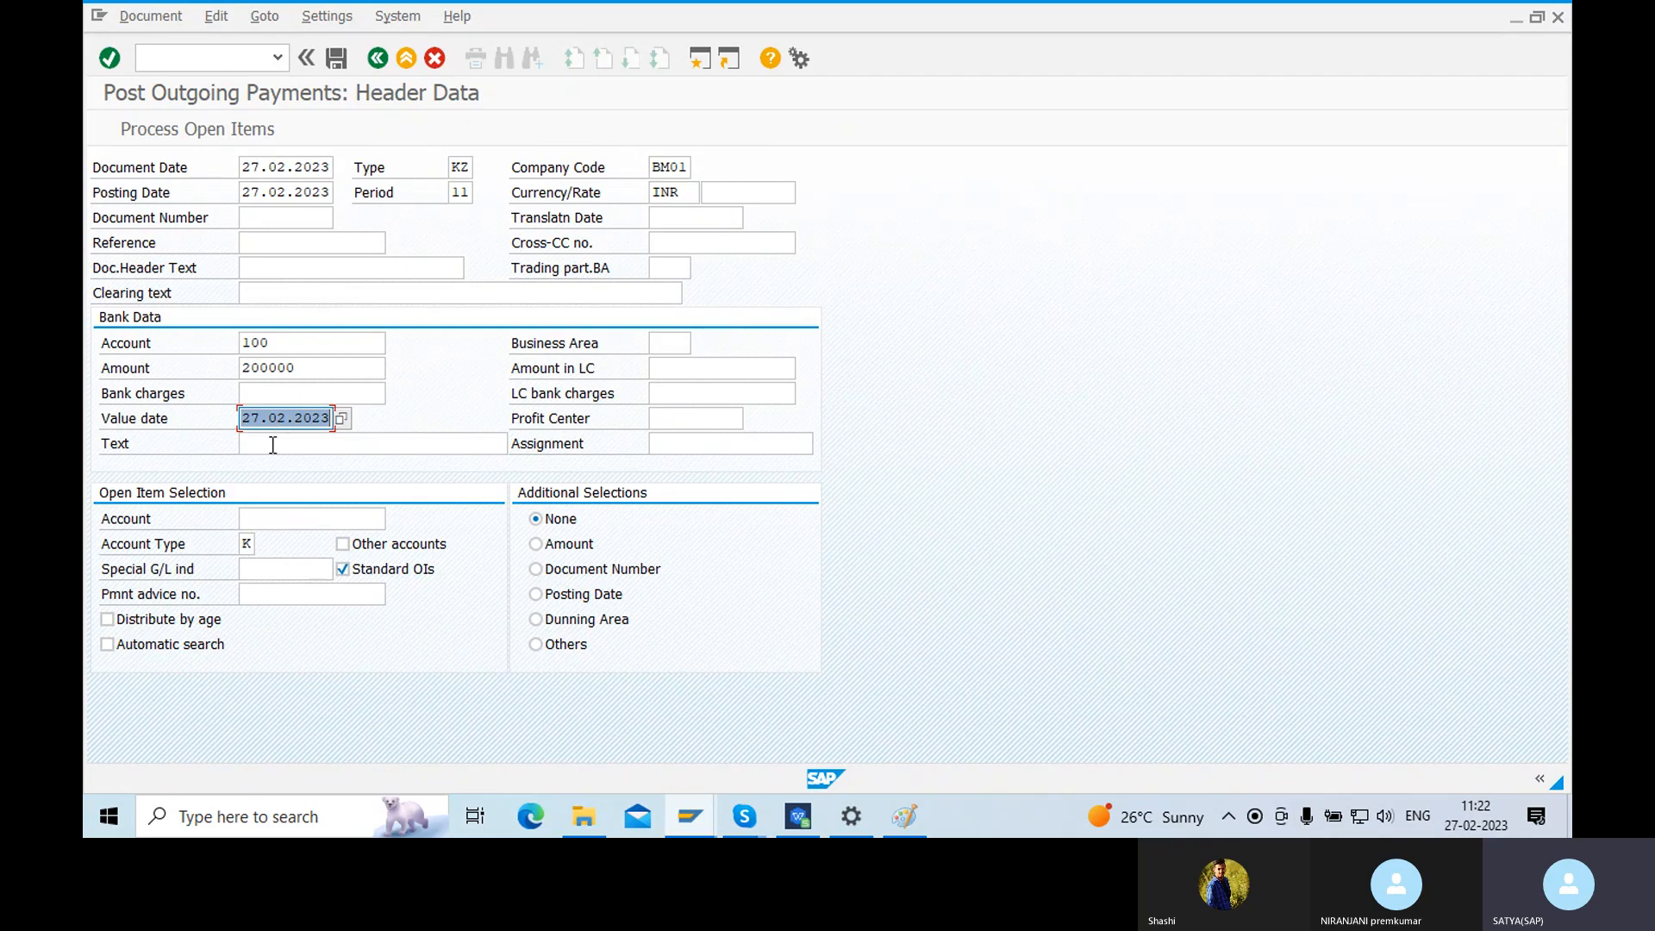
# - Set the bank data text to "Vendor Payment" and the business area to BM01
pyautogui.click(269, 443)
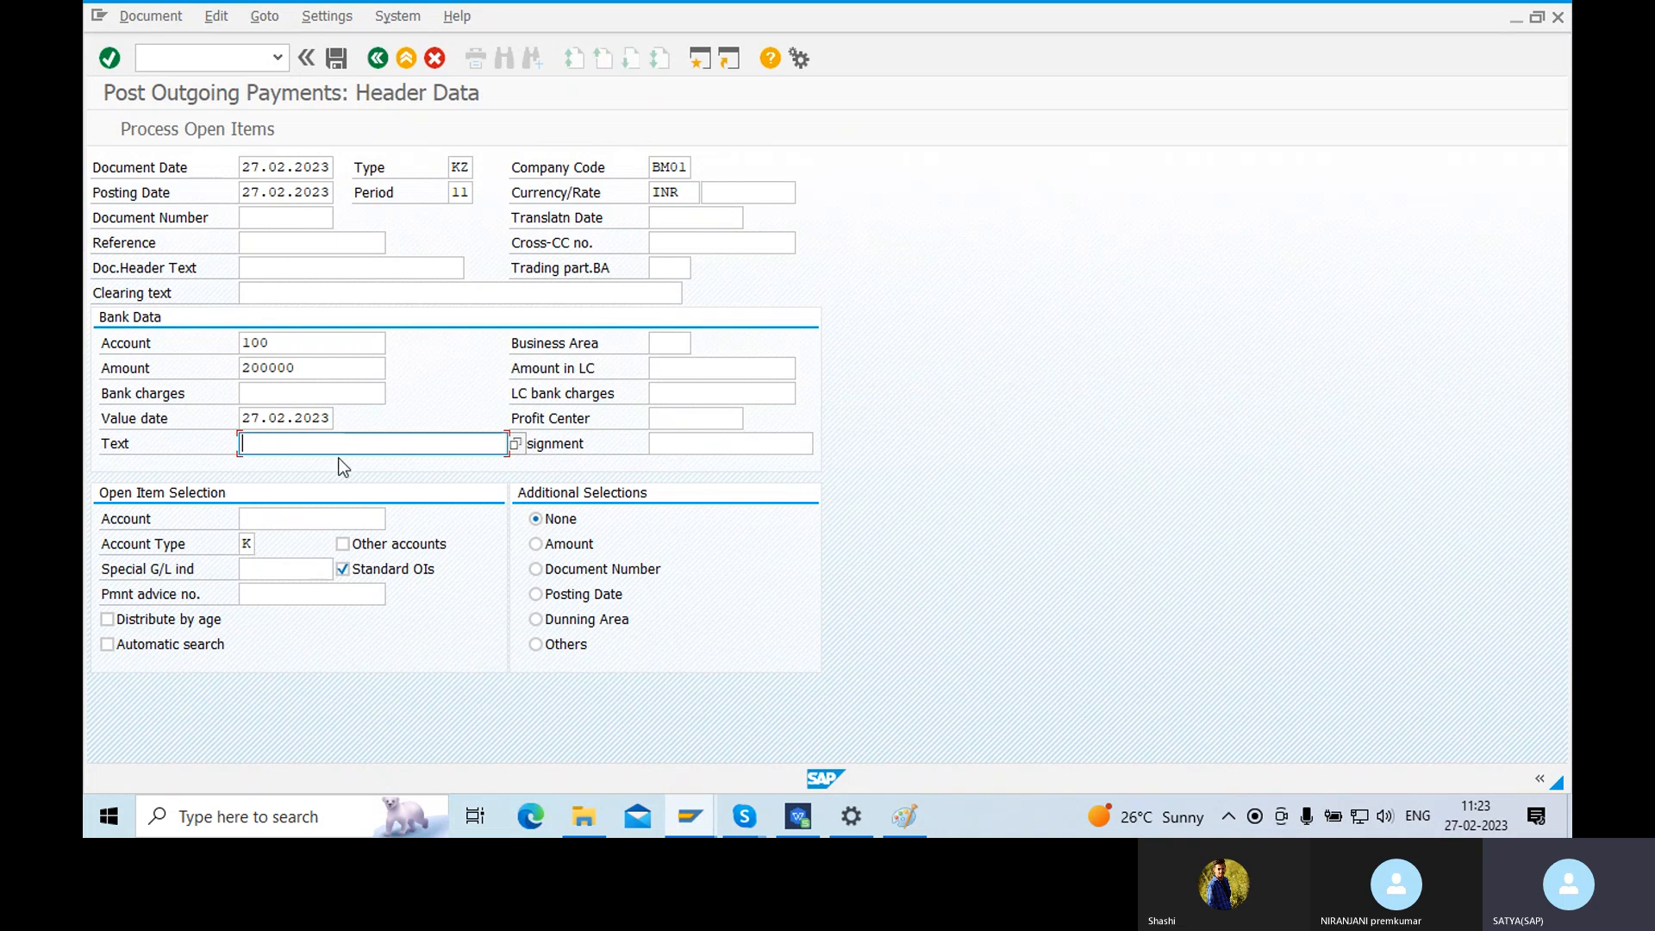
pyautogui.write('Ven')
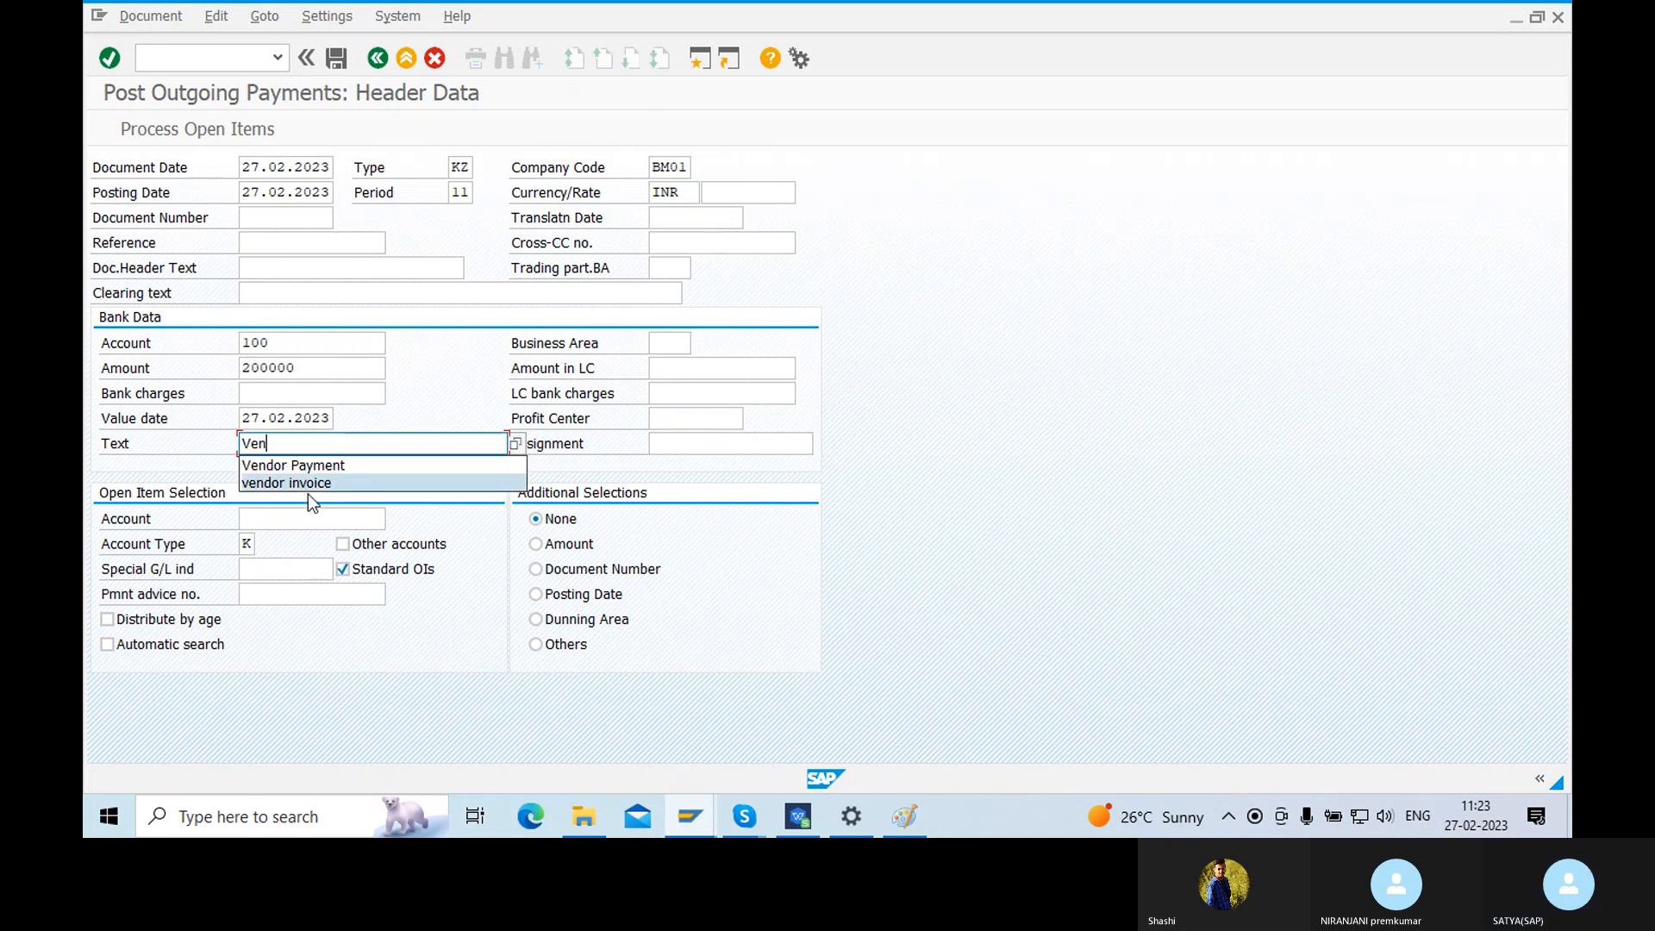
pyautogui.click(317, 465)
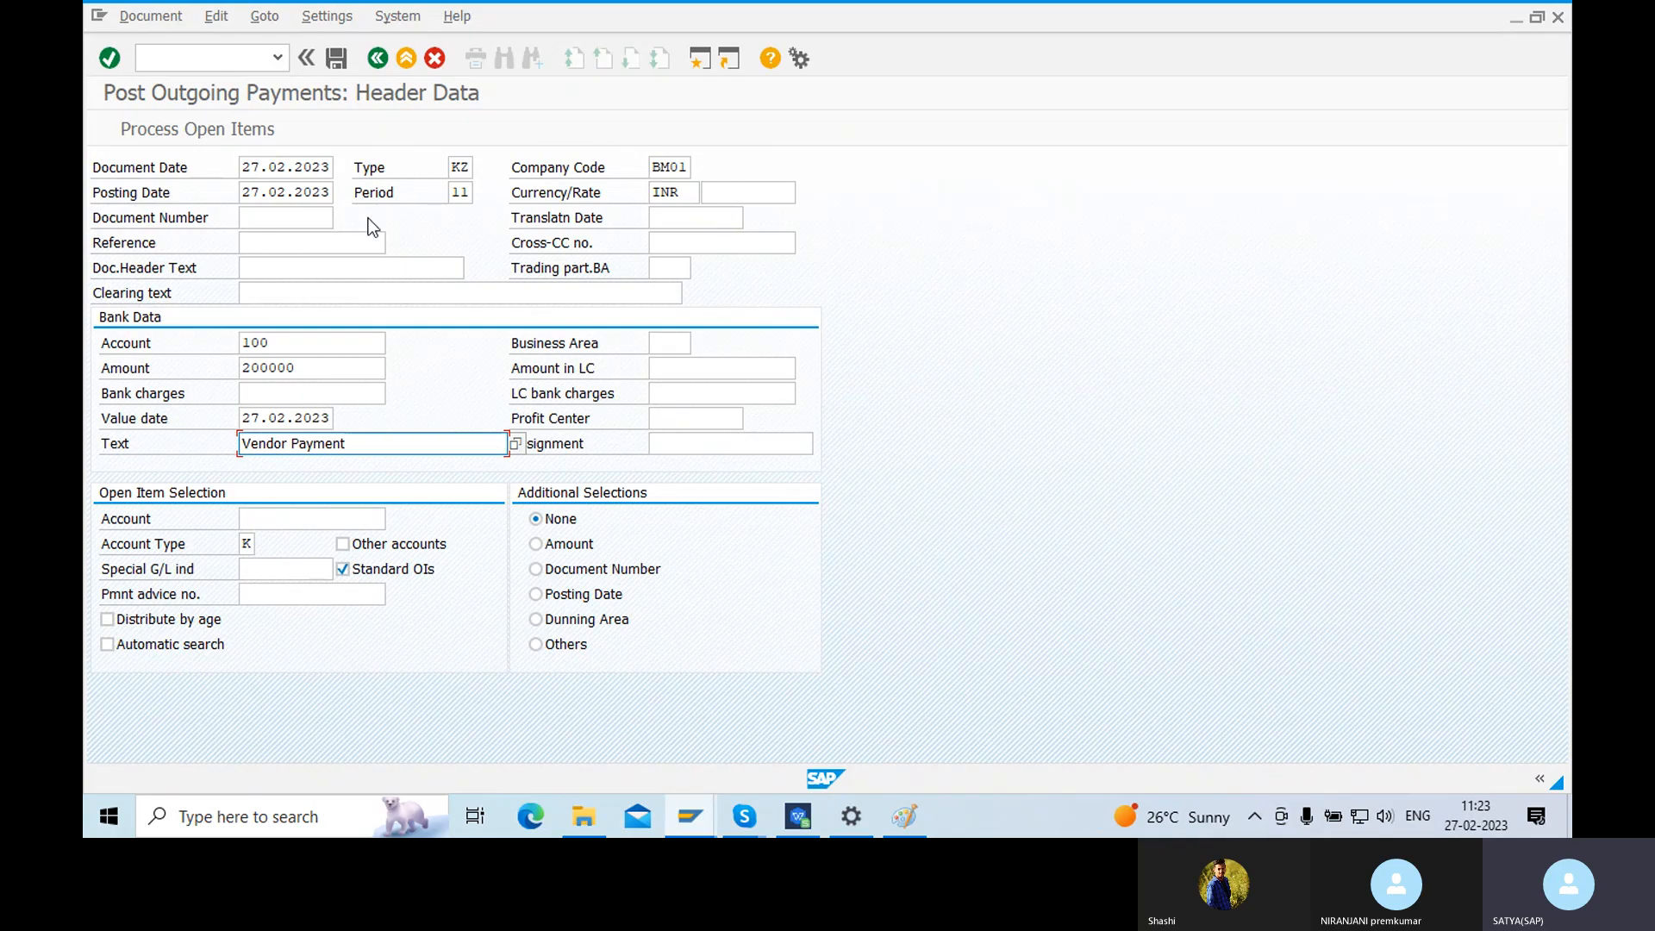
pyautogui.click(665, 344)
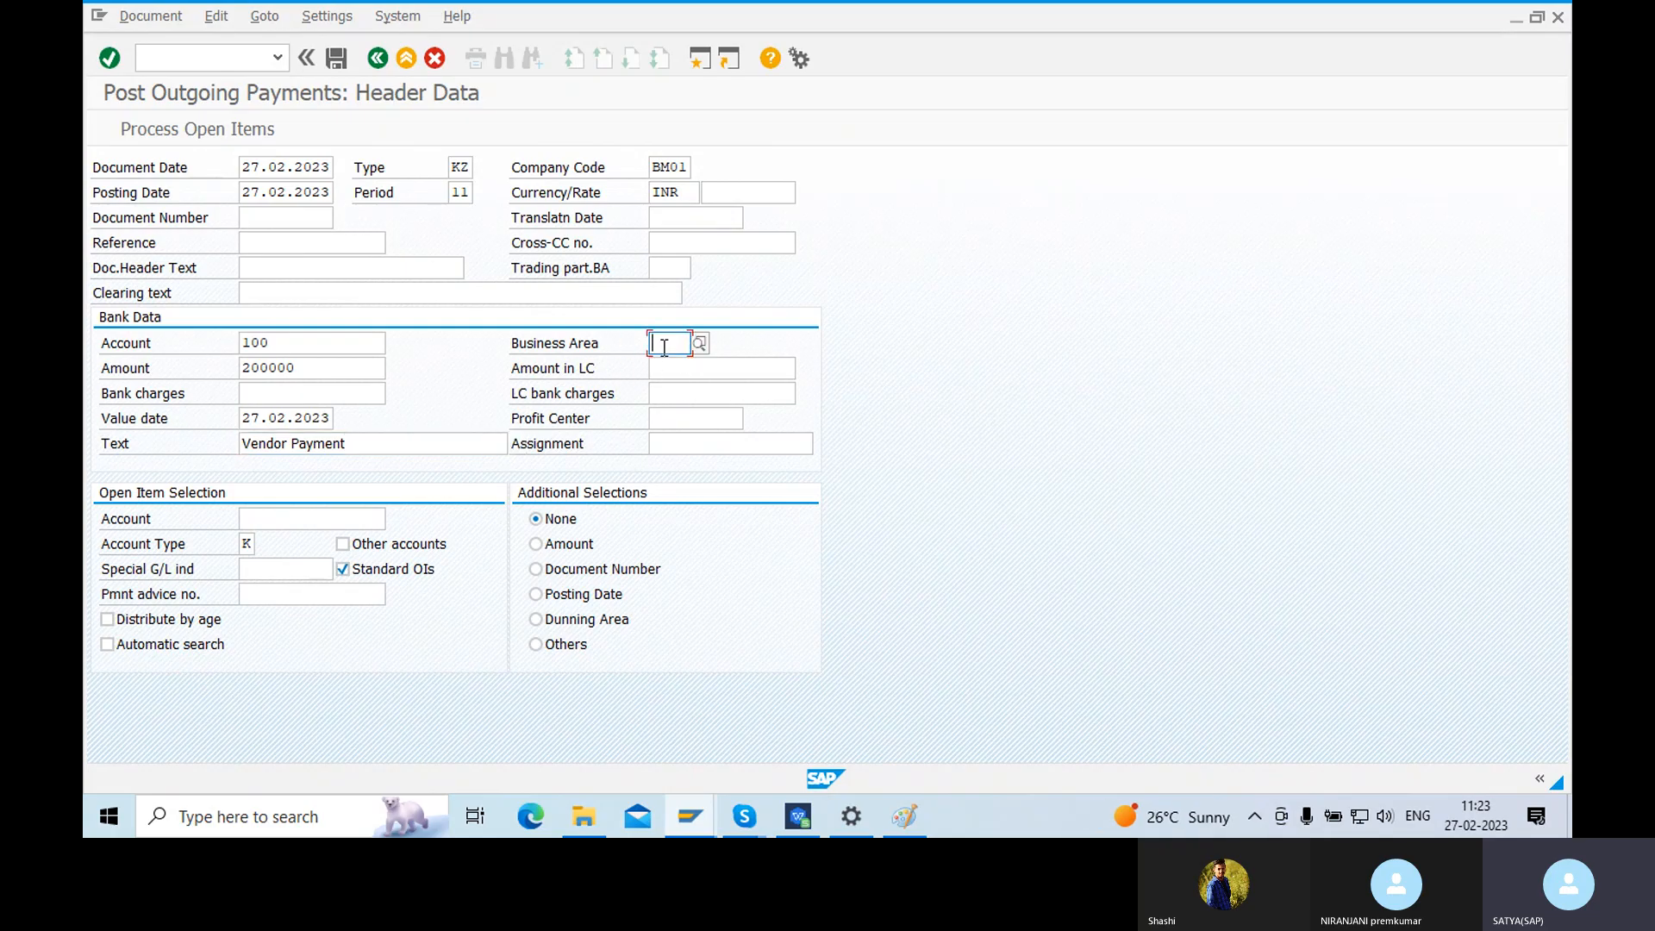
pyautogui.write('BM01')
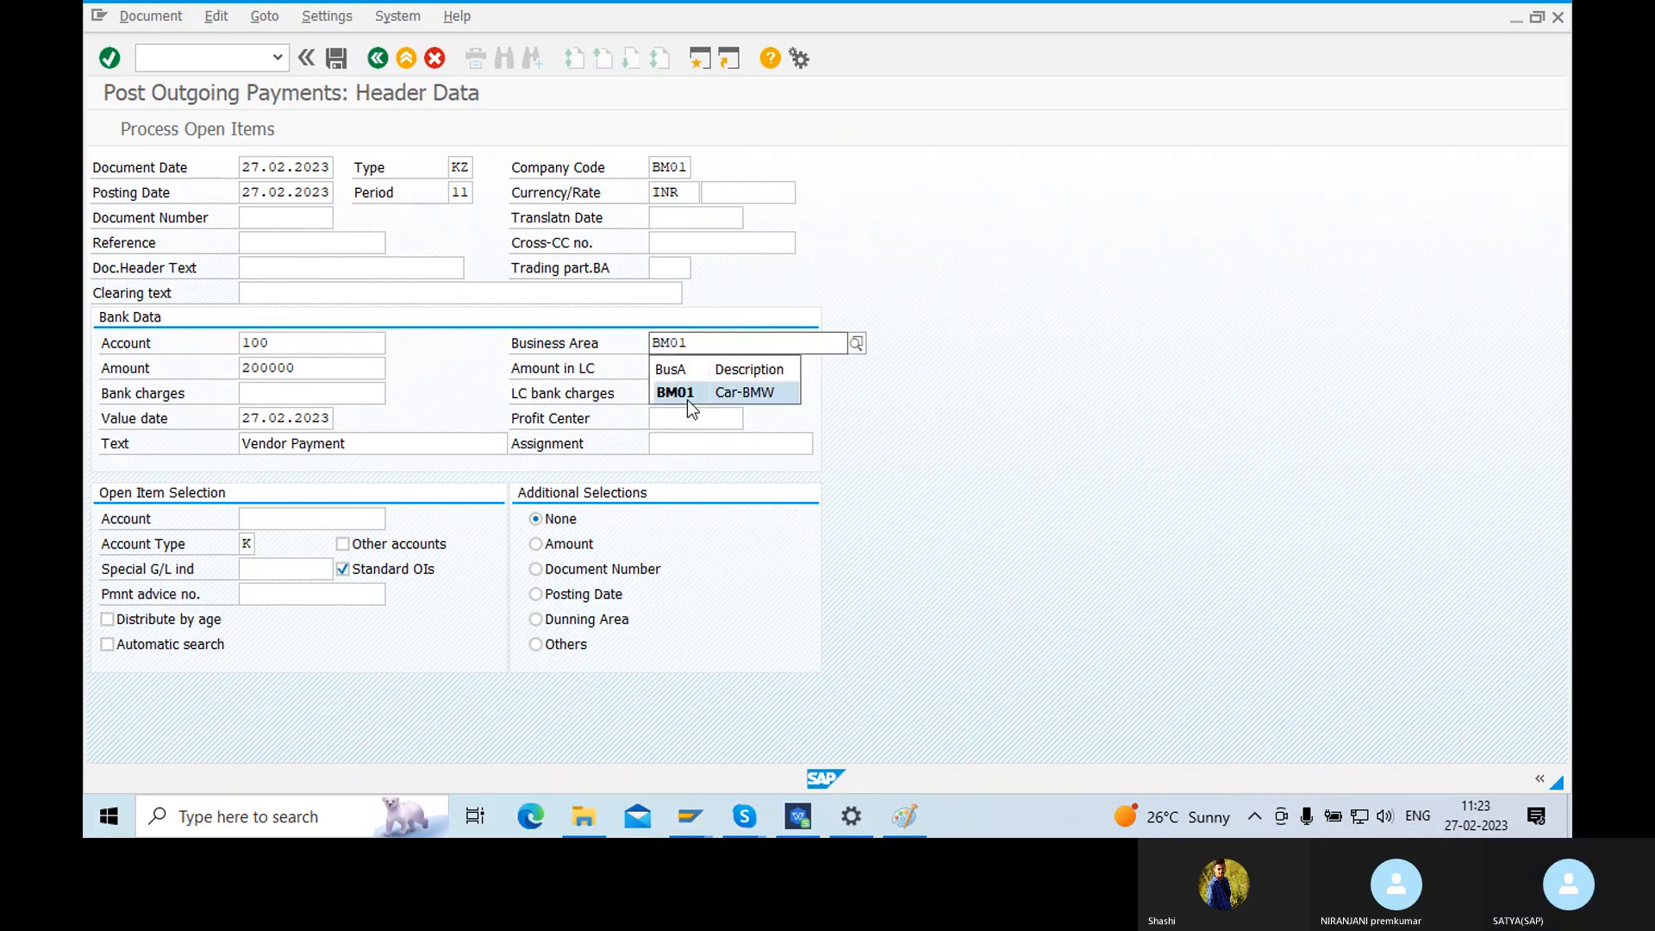
pyautogui.click(681, 396)
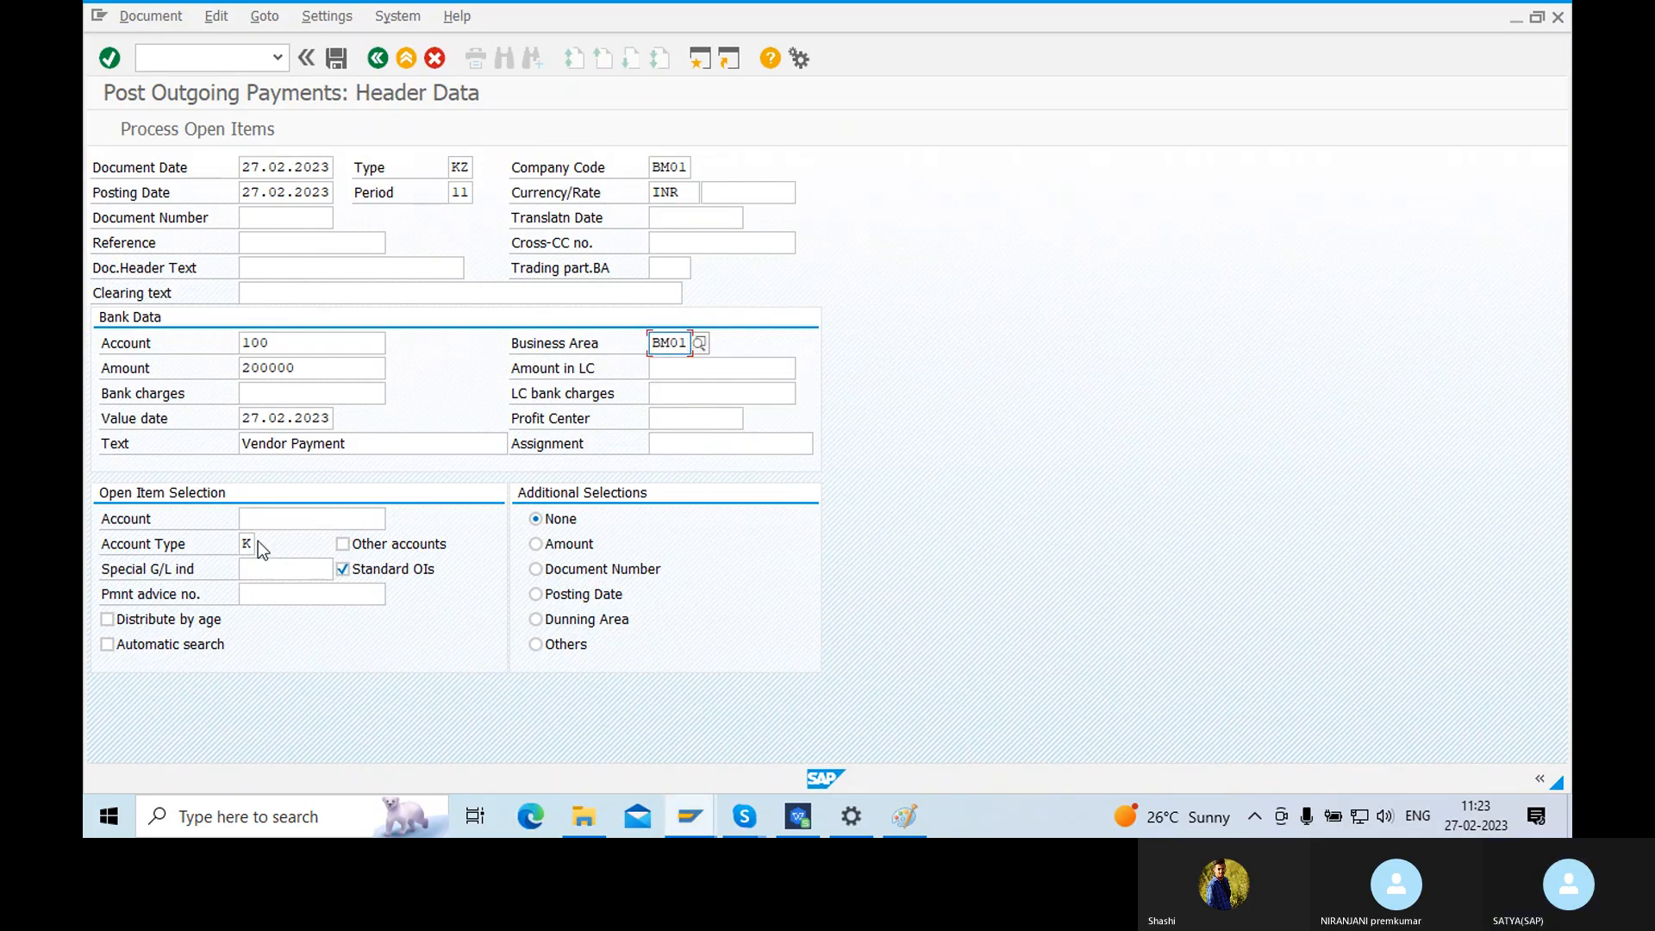
# - Choose vendor BRIDGESTONE PVT LTD for the open item selection and proceed to select its items by document number
pyautogui.click(310, 517)
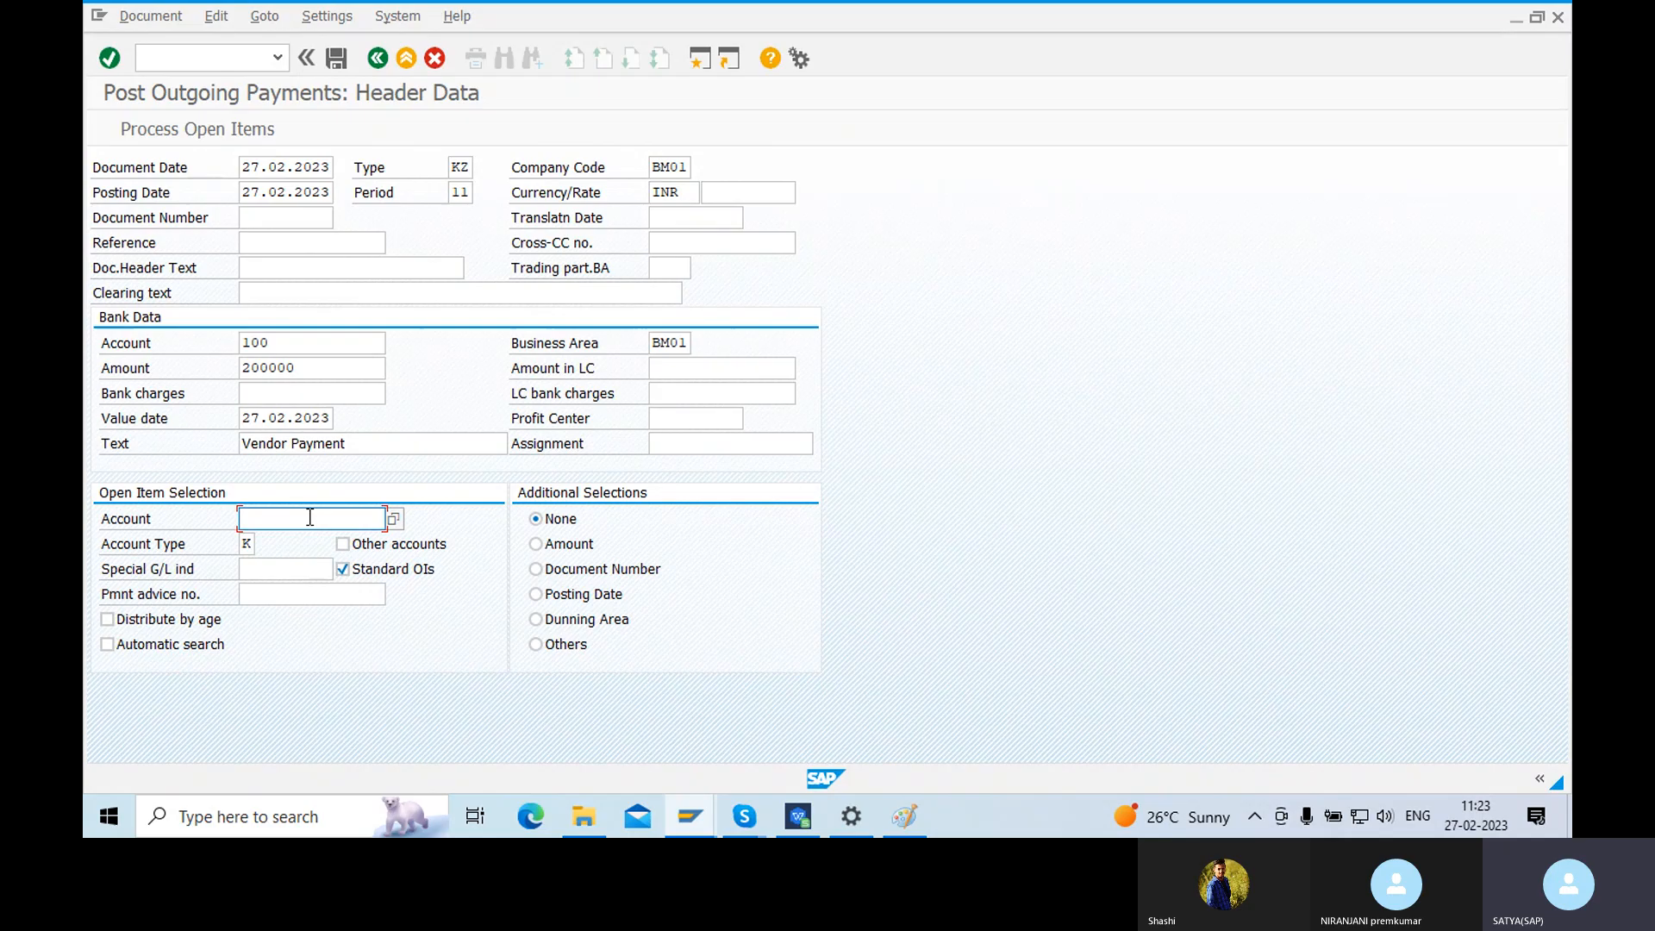
pyautogui.click(393, 518)
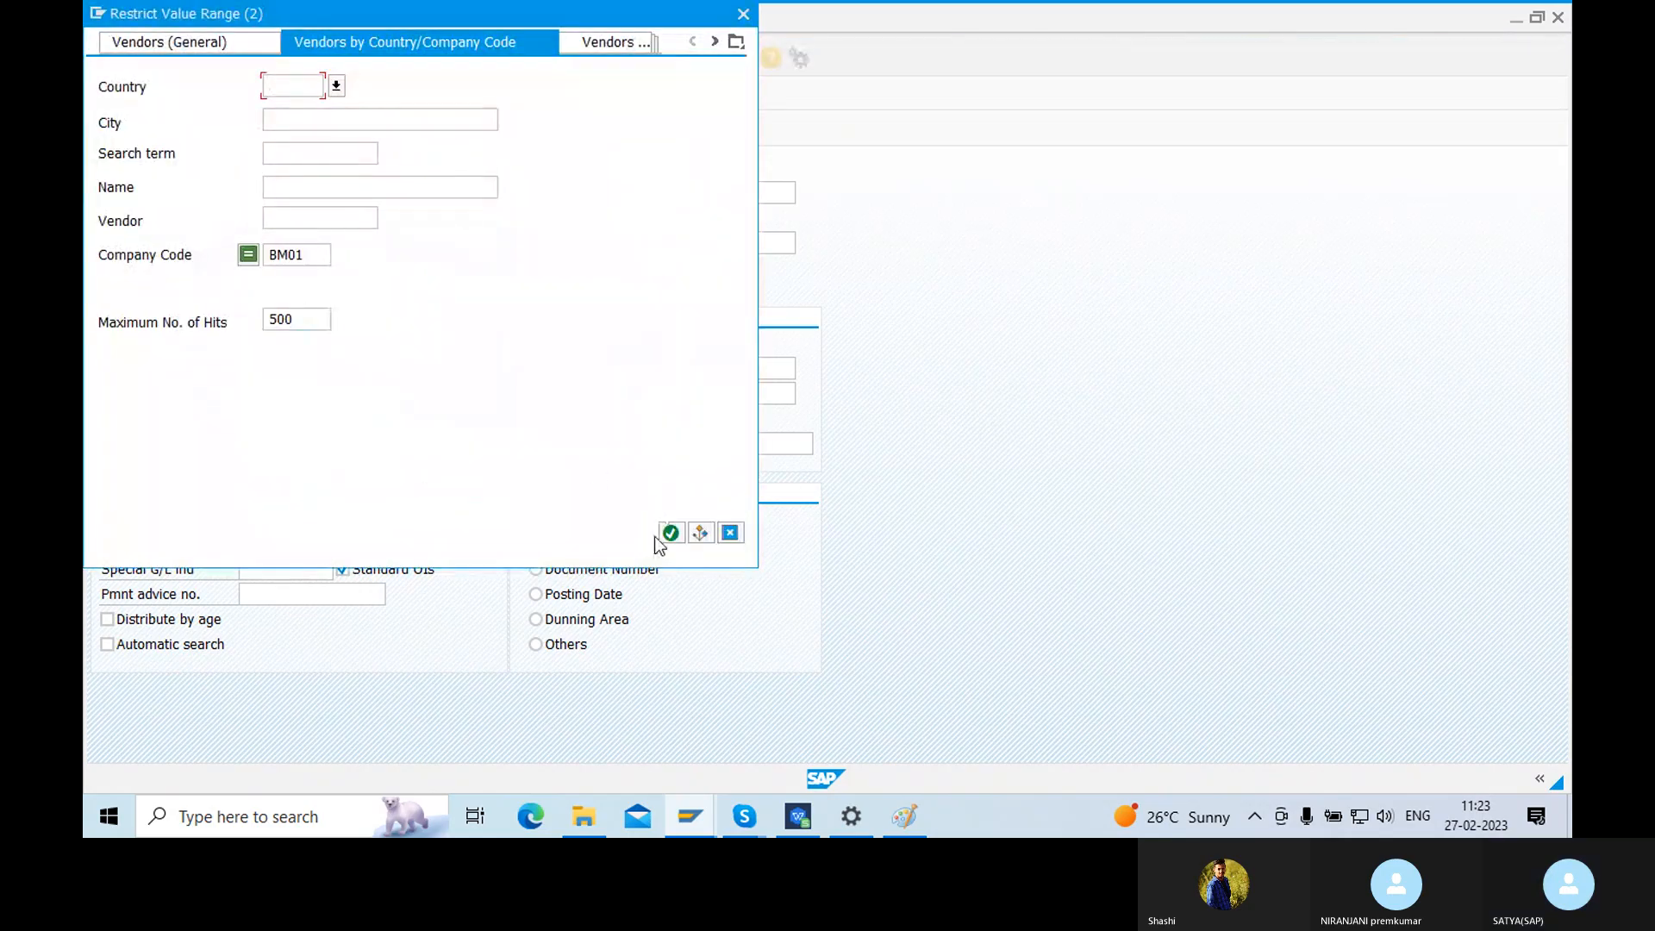
pyautogui.click(671, 533)
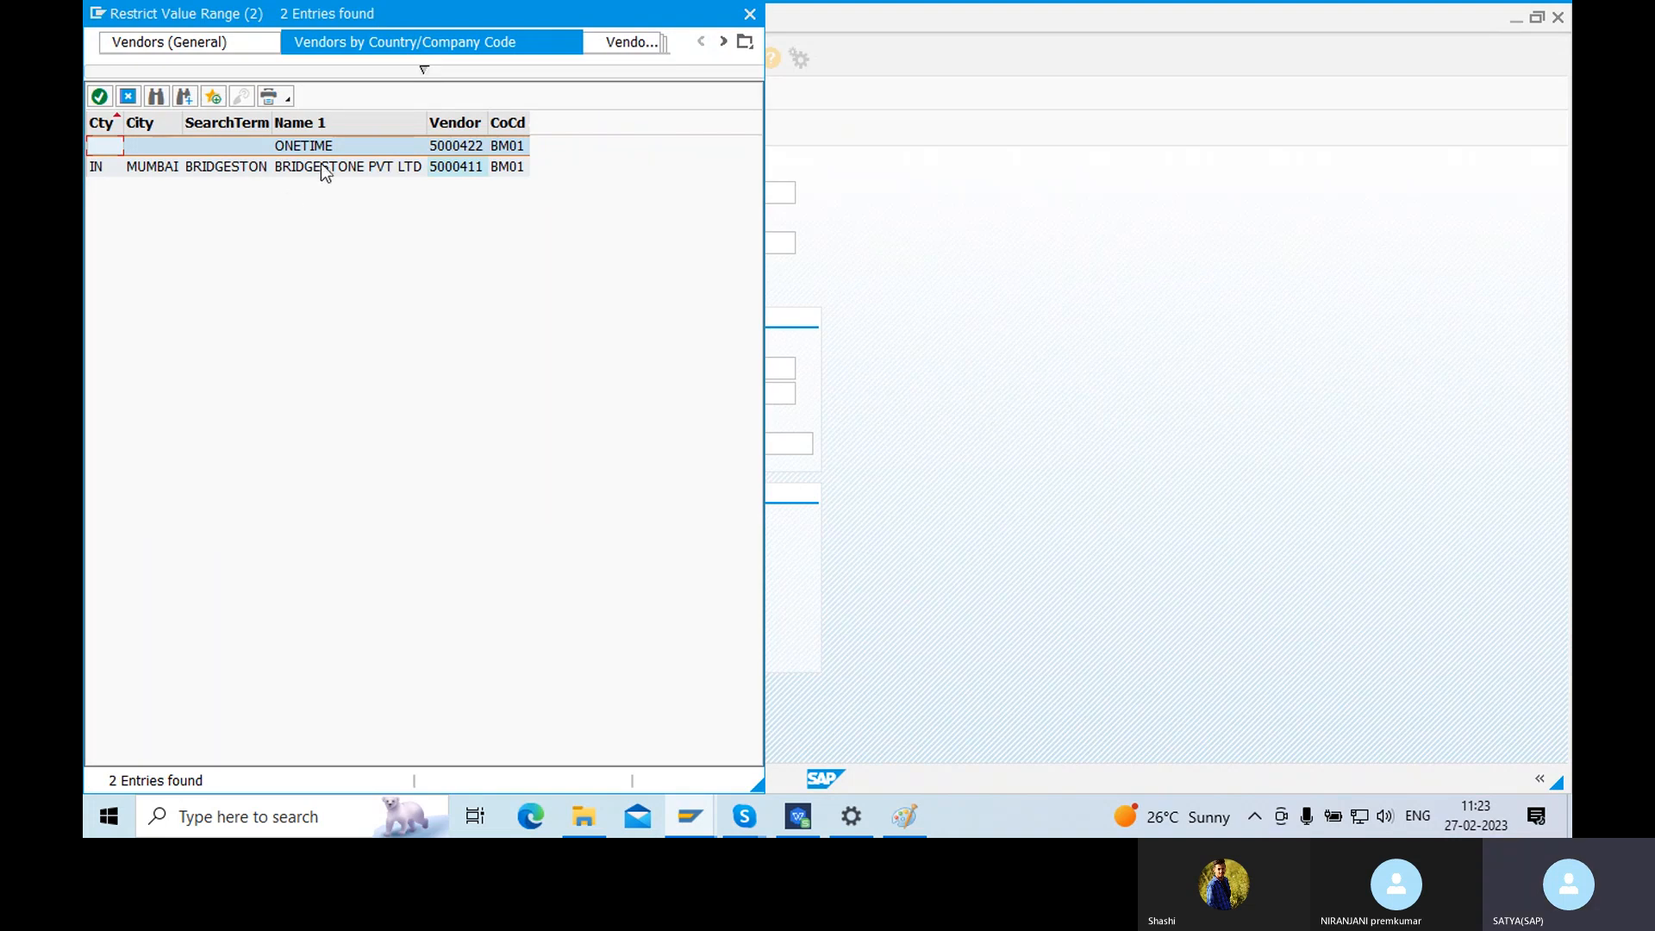
pyautogui.doubleClick(314, 166)
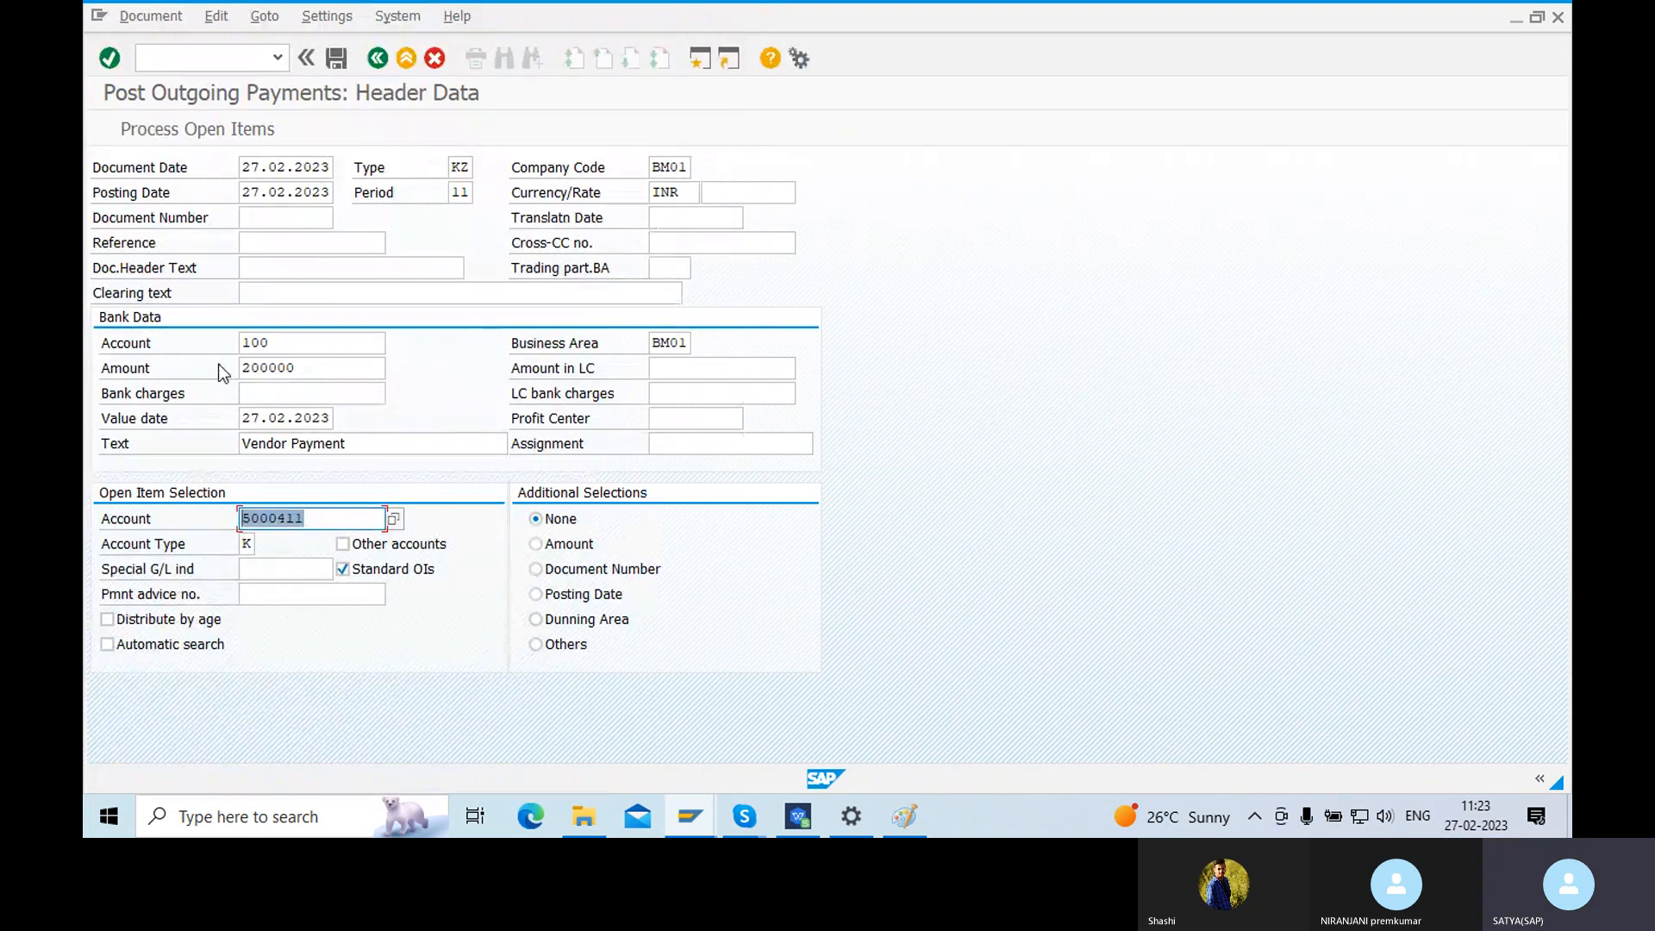
pyautogui.doubleClick(274, 343)
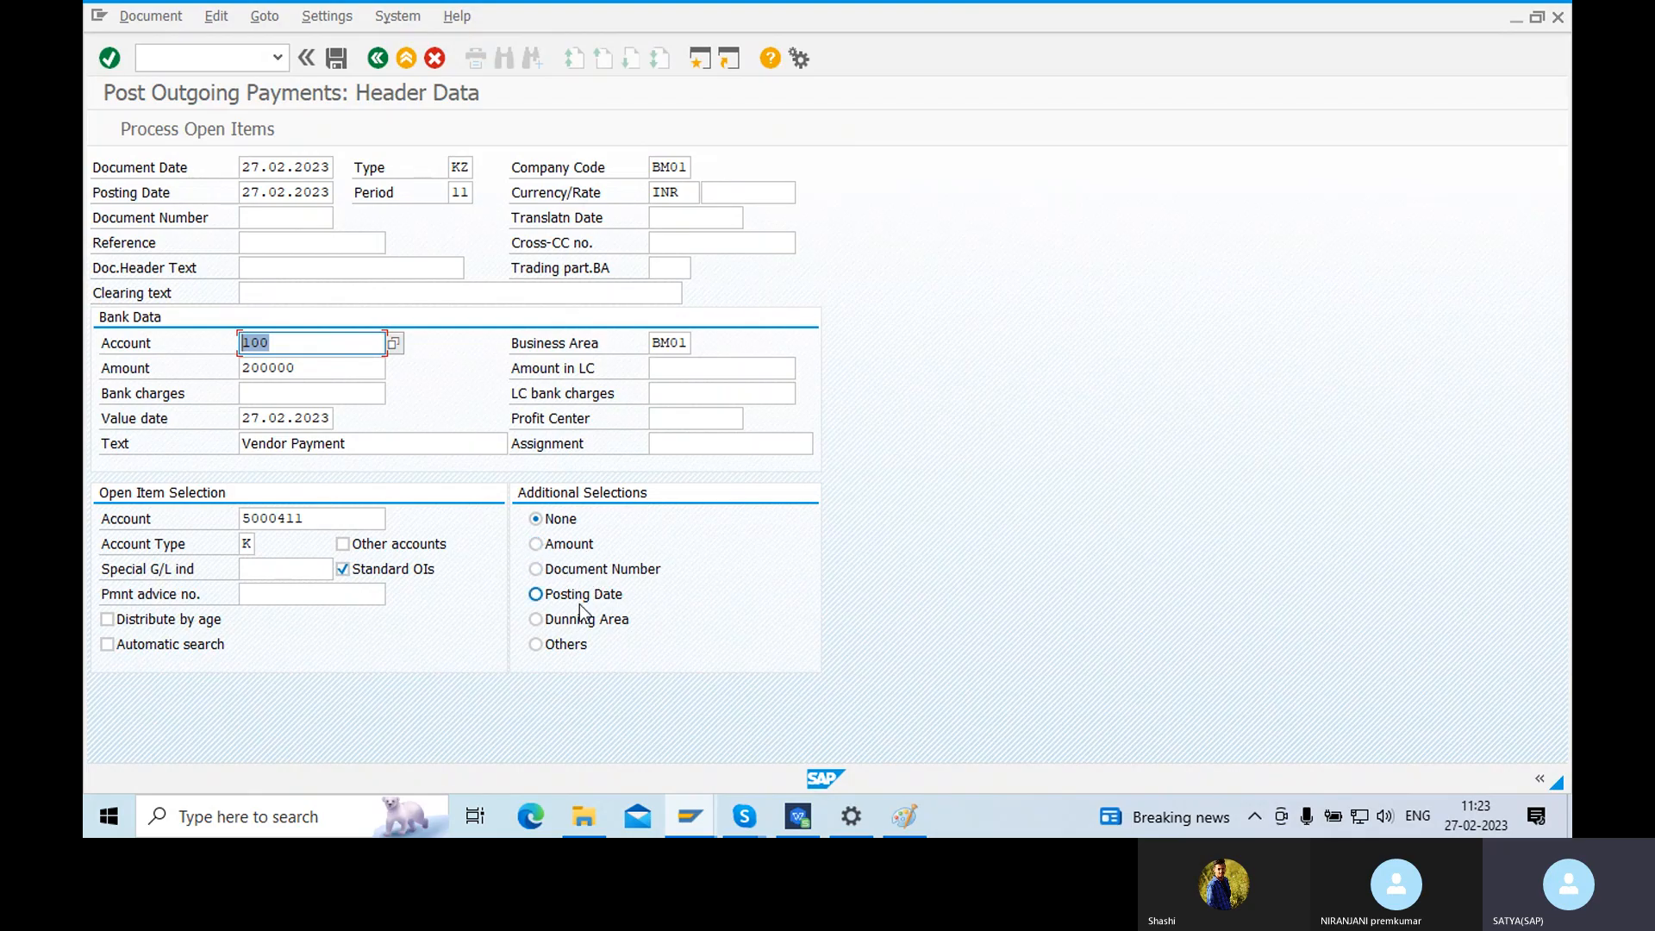
pyautogui.click(537, 572)
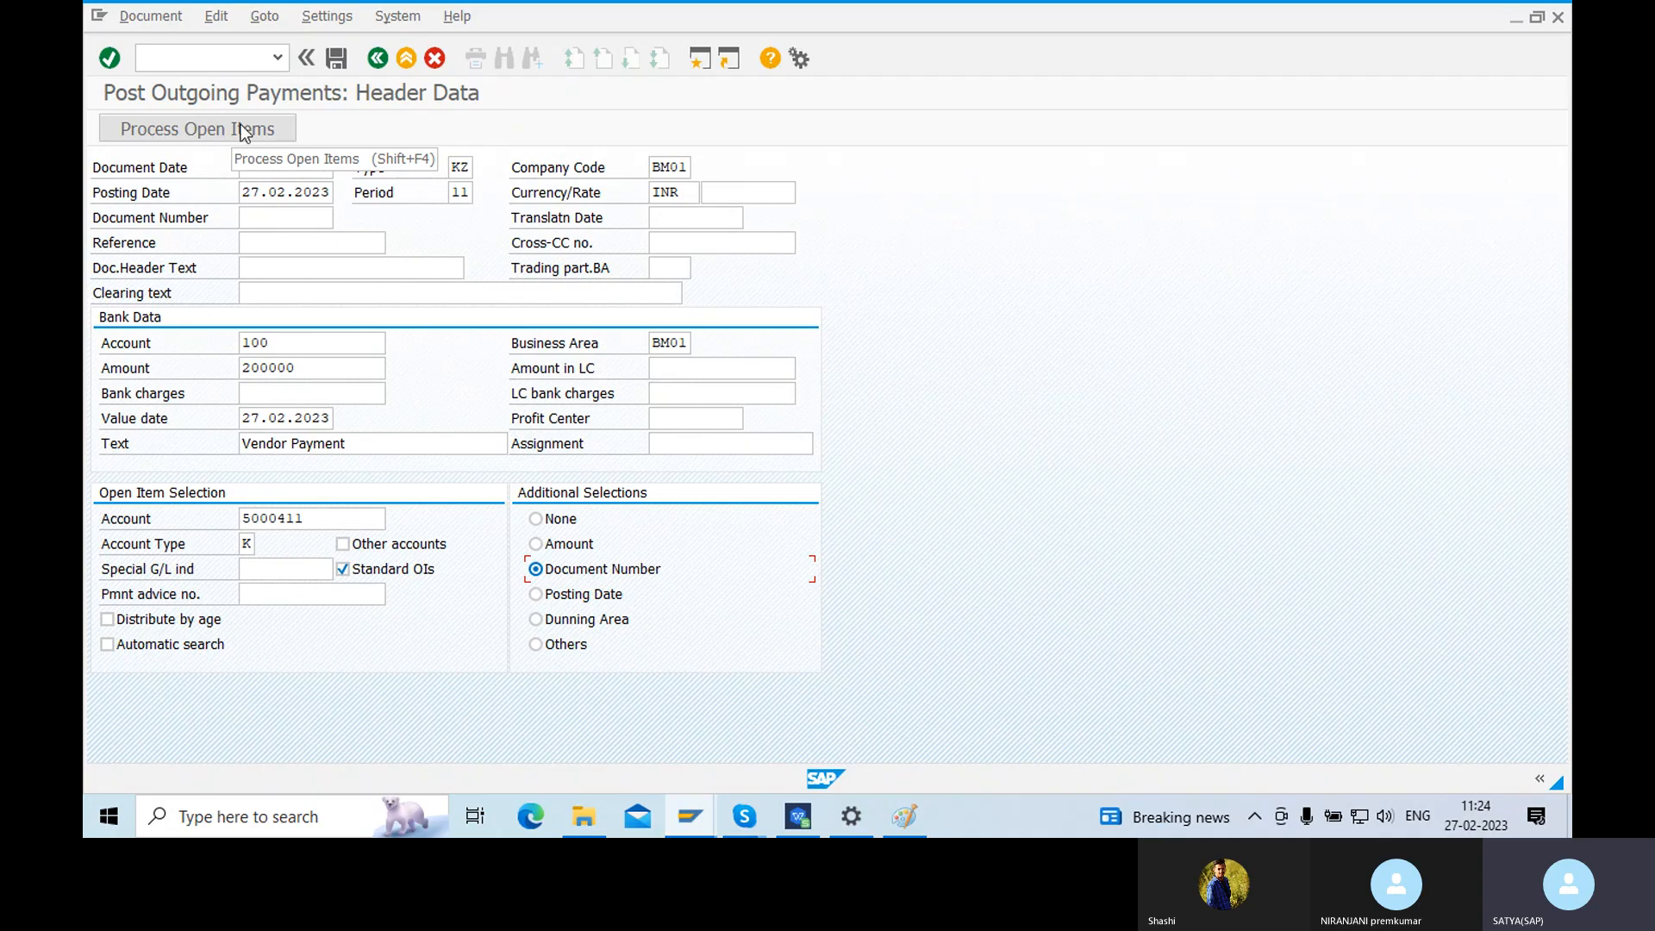
pyautogui.click(183, 129)
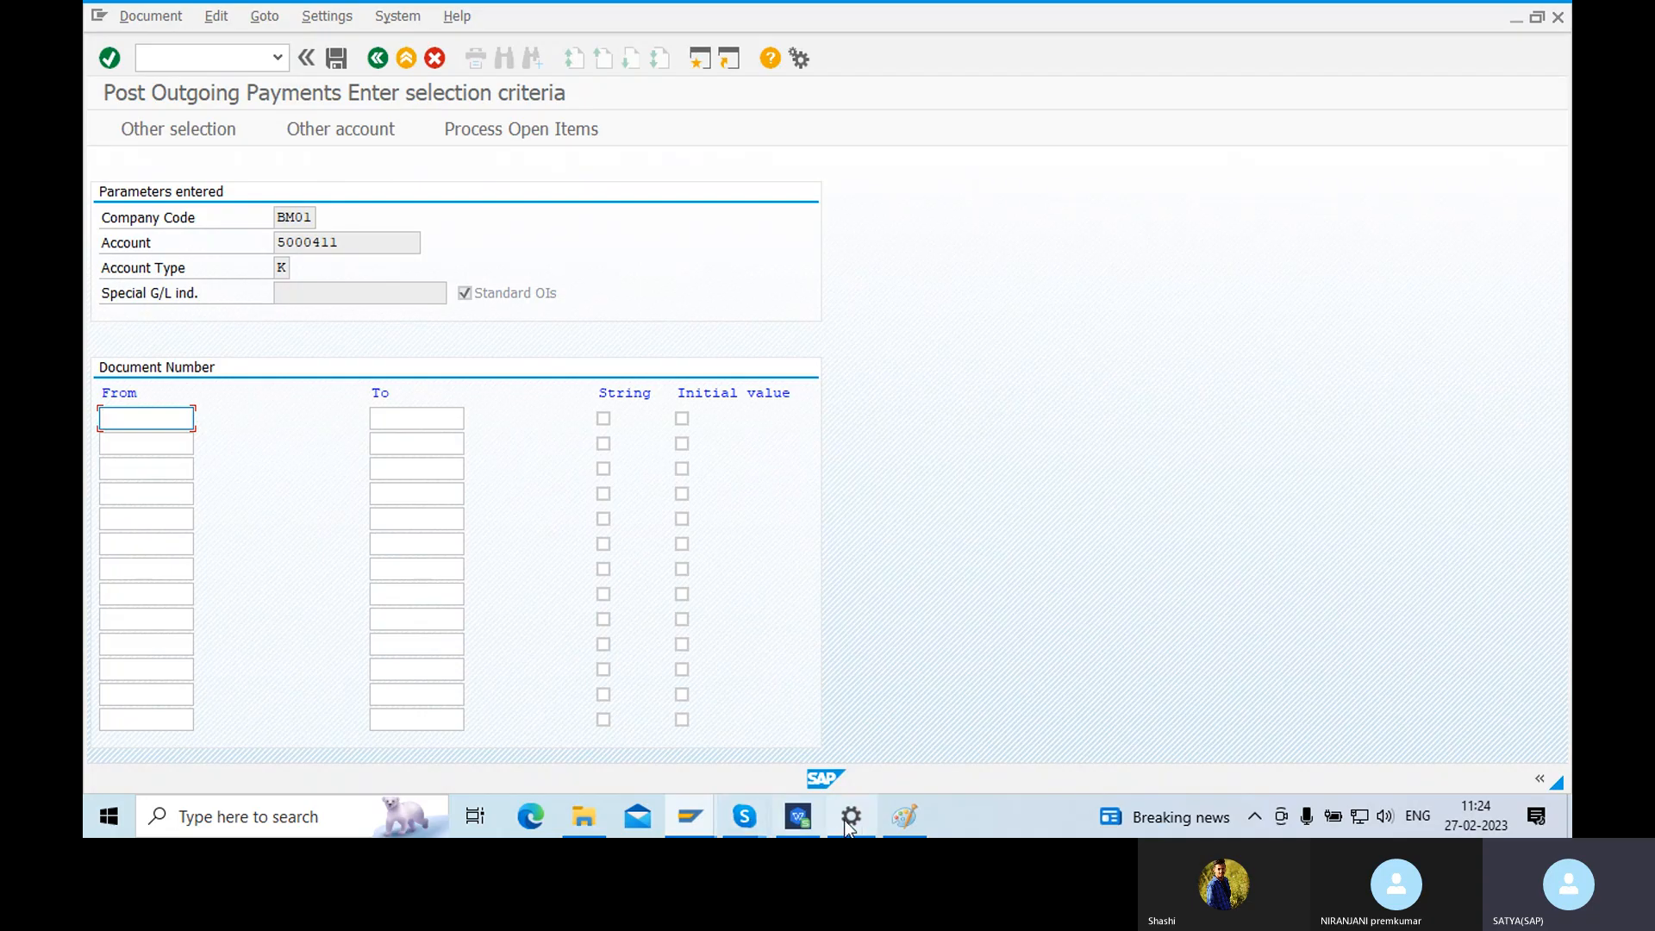
# - Look up the invoice's document number in Paint and SAP's Vendor Line Item Display, and return to the outgoing payment window
pyautogui.click(905, 817)
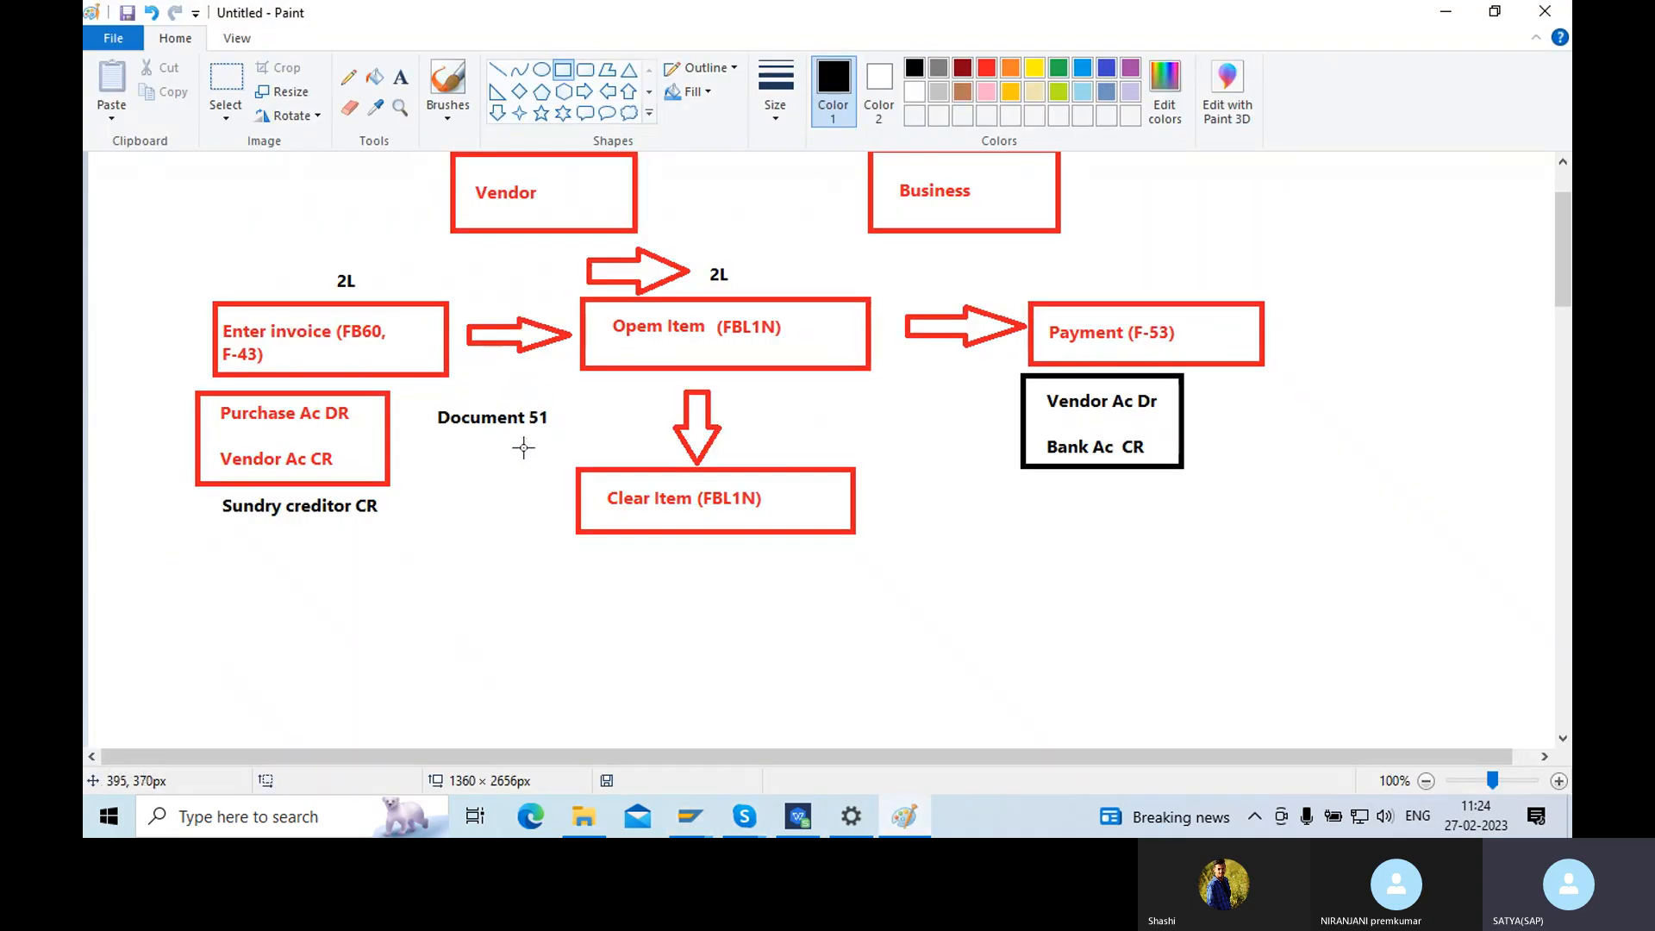
pyautogui.click(905, 817)
pyautogui.moveTo(690, 817)
pyautogui.click(595, 736)
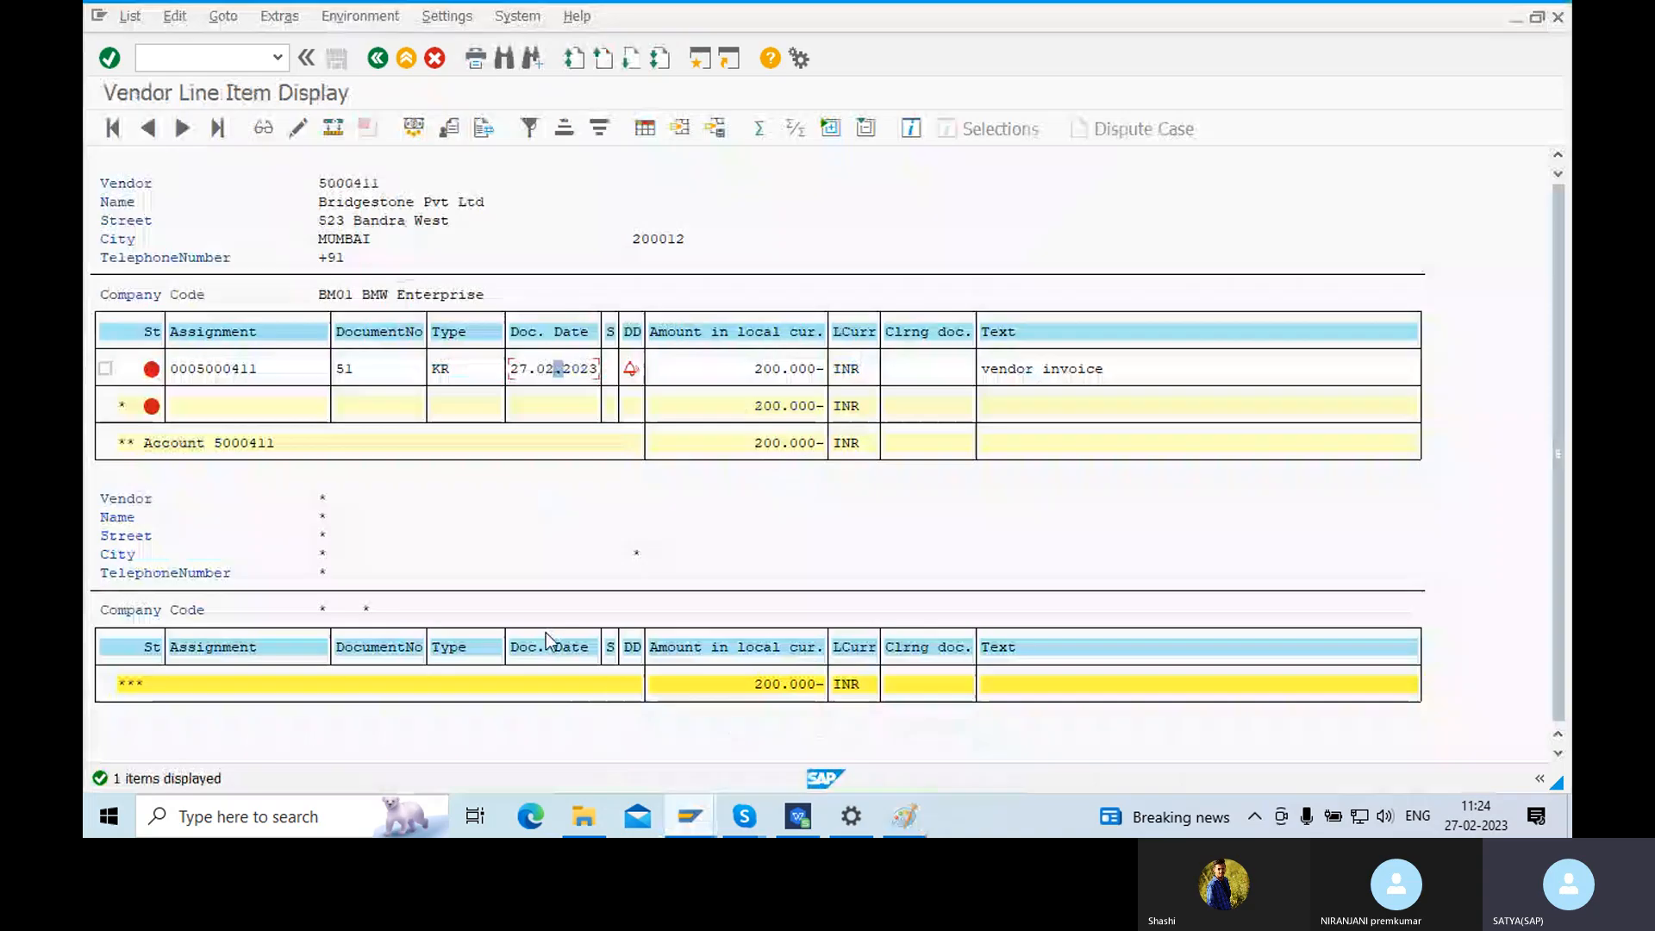
pyautogui.click(340, 371)
pyautogui.click(690, 817)
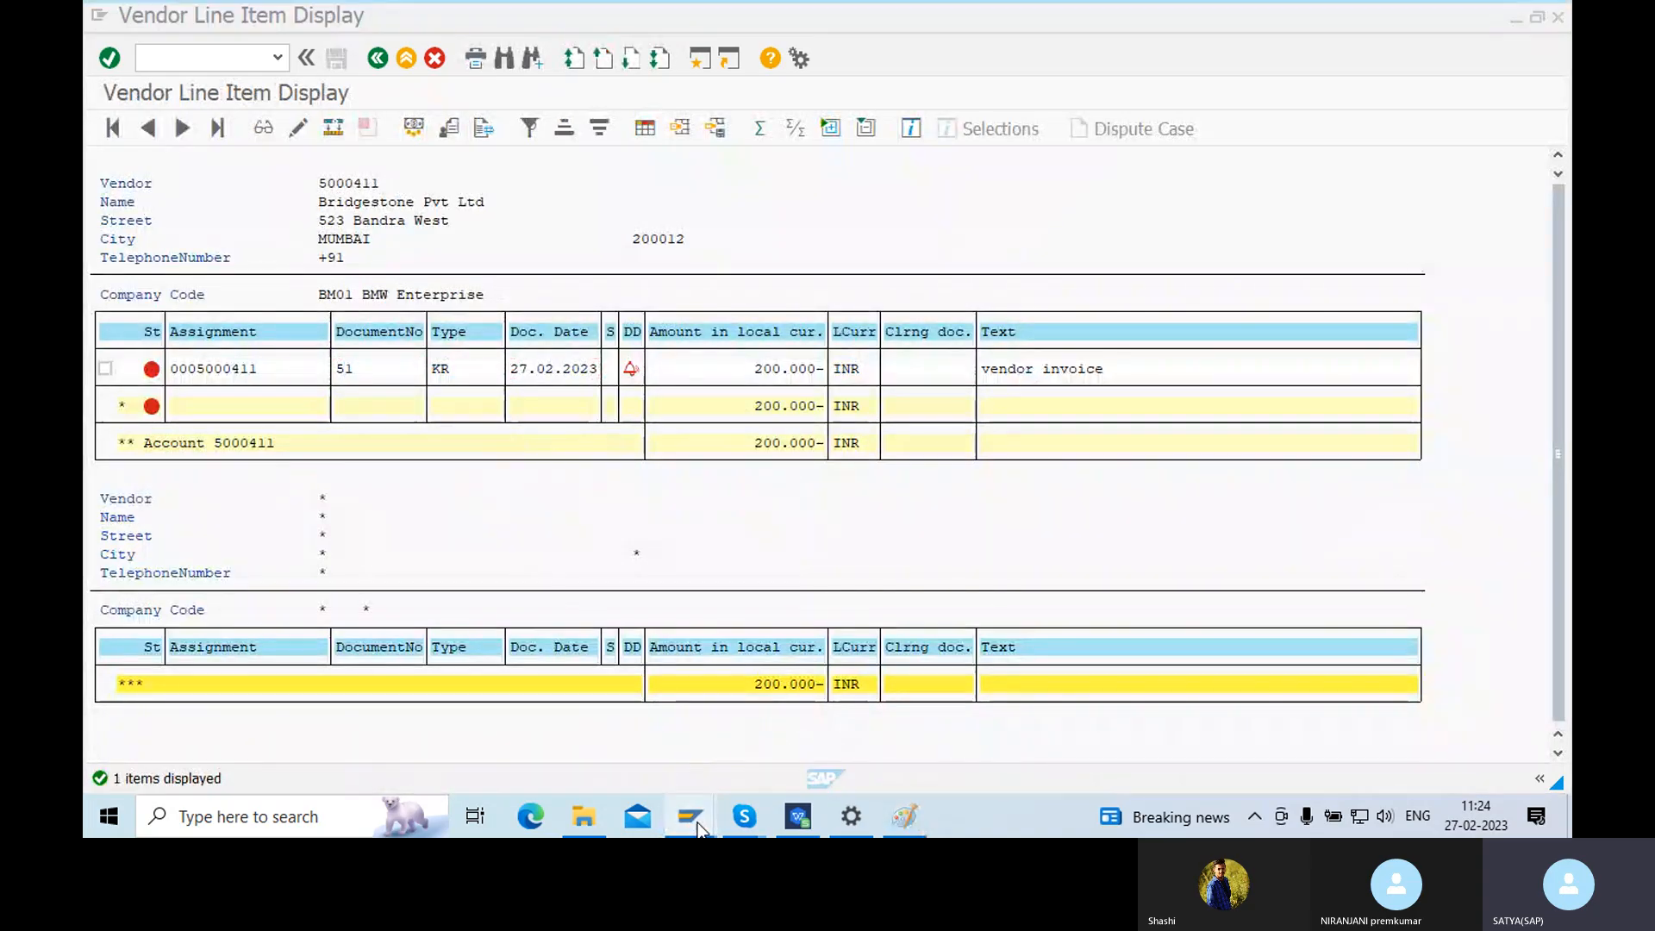
pyautogui.click(892, 732)
# - Enter document number 51 as the selection criterion and try to process the open items
pyautogui.click(152, 425)
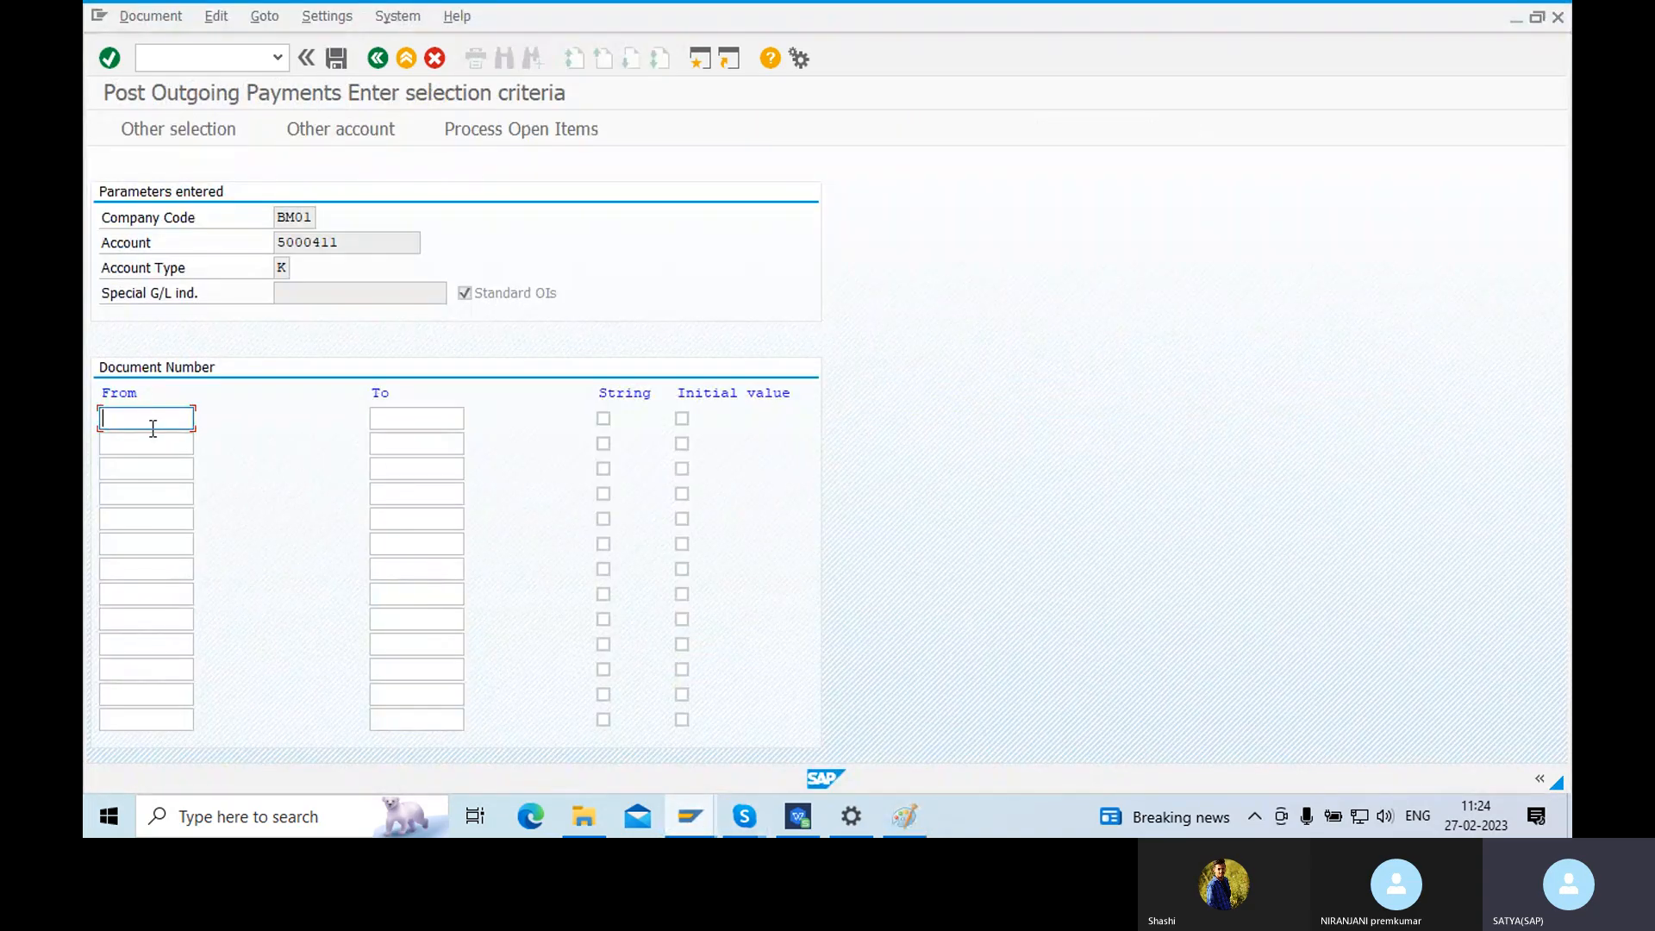
pyautogui.write('51')
pyautogui.click(415, 424)
pyautogui.click(142, 421)
pyautogui.click(403, 421)
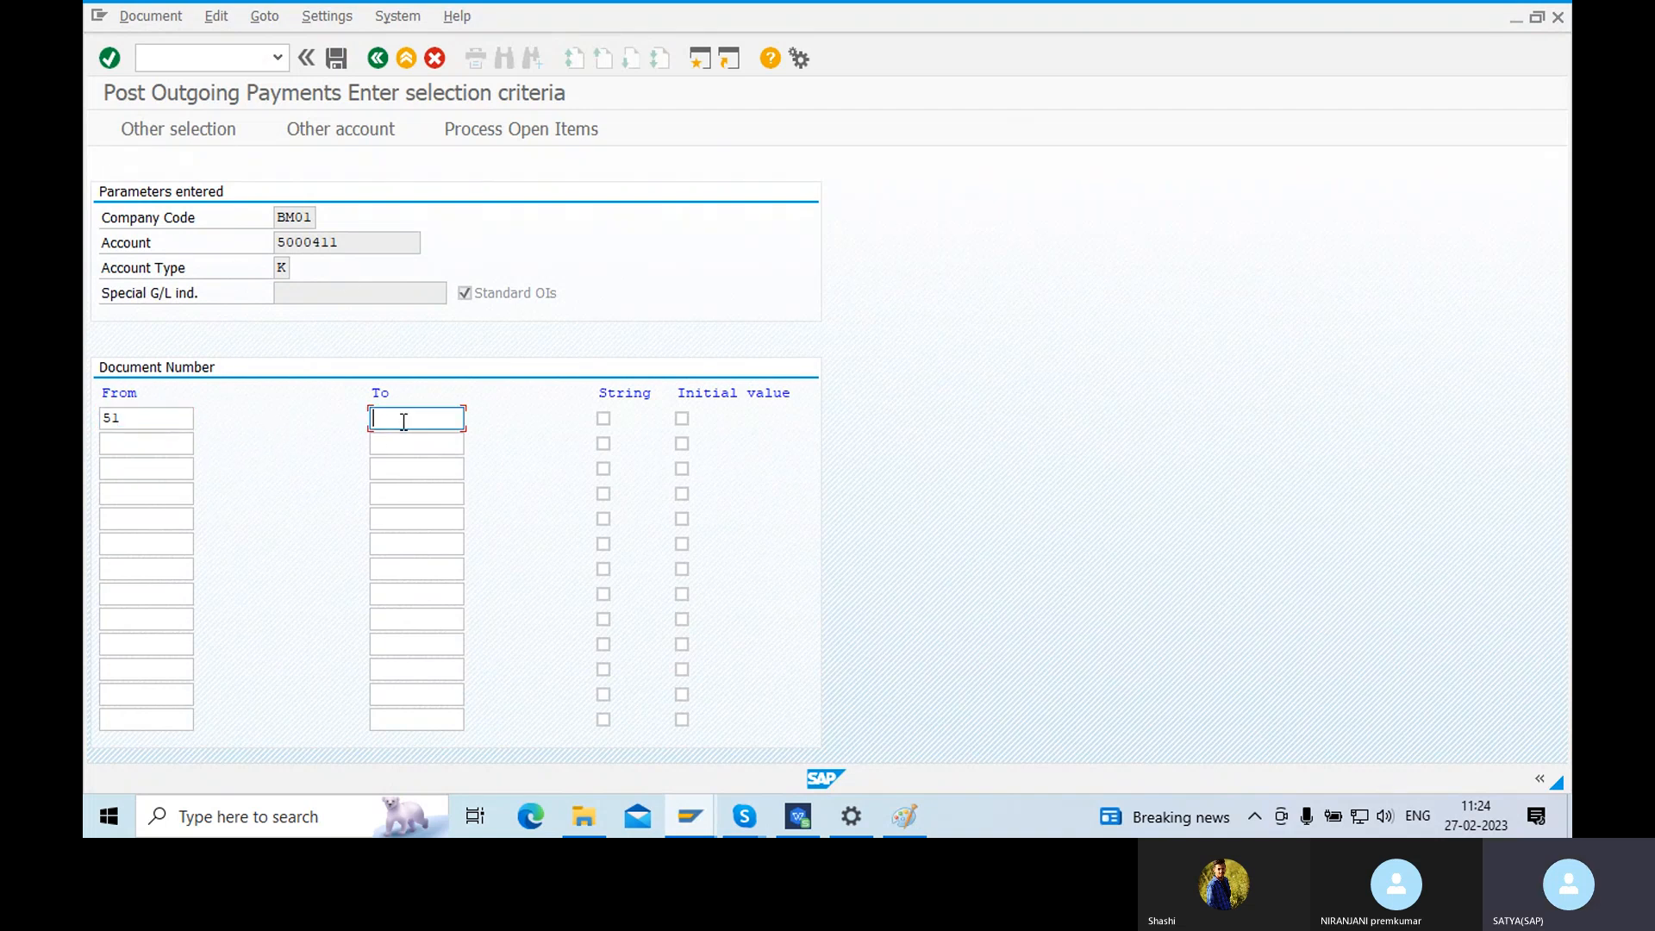
pyautogui.click(512, 132)
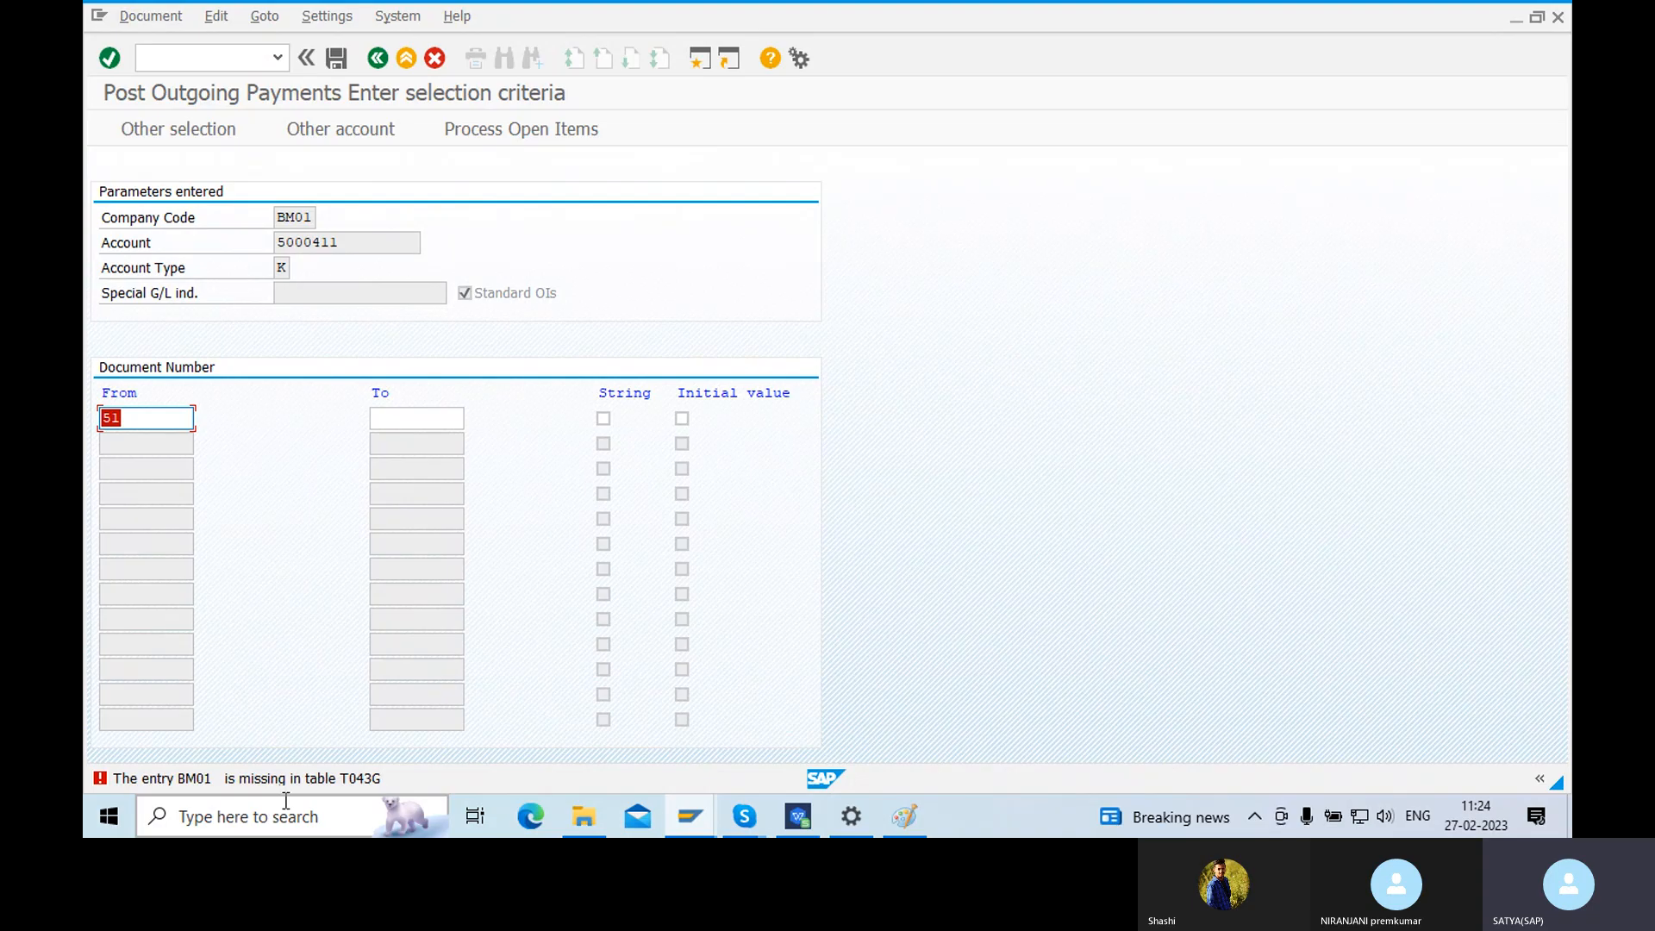
# - Read the error message's details, checking the company code and table it names, and close them
pyautogui.doubleClick(214, 779)
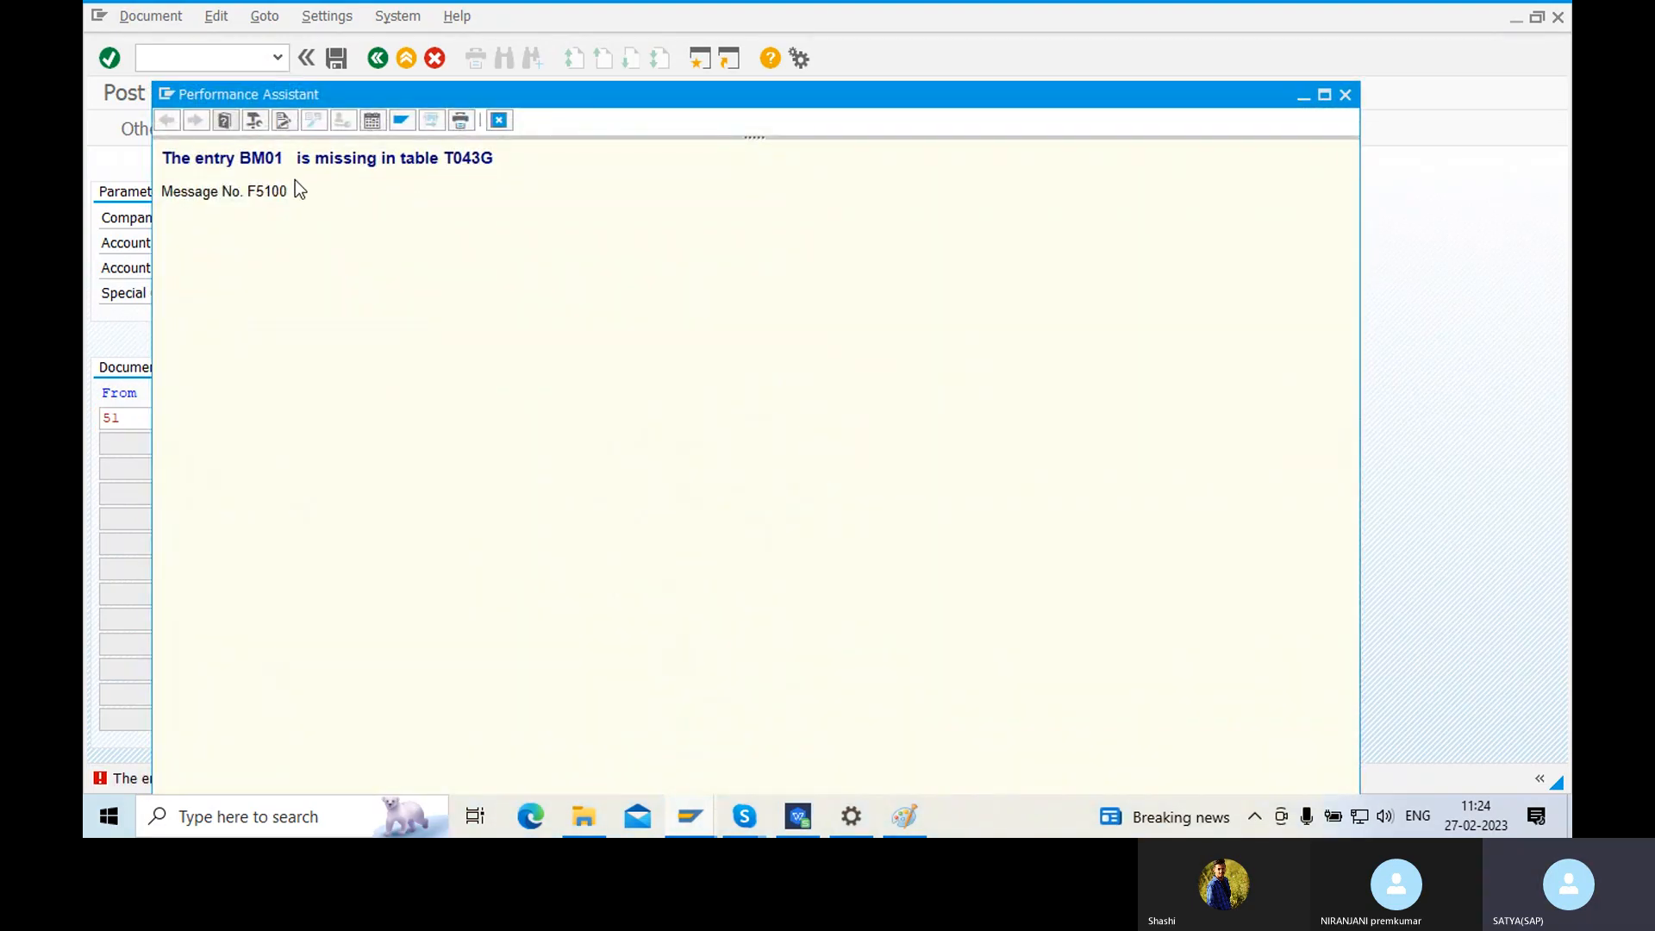
pyautogui.moveTo(282, 161); pyautogui.dragTo(240, 161)
pyautogui.click(448, 158)
pyautogui.moveTo(448, 157); pyautogui.dragTo(496, 158)
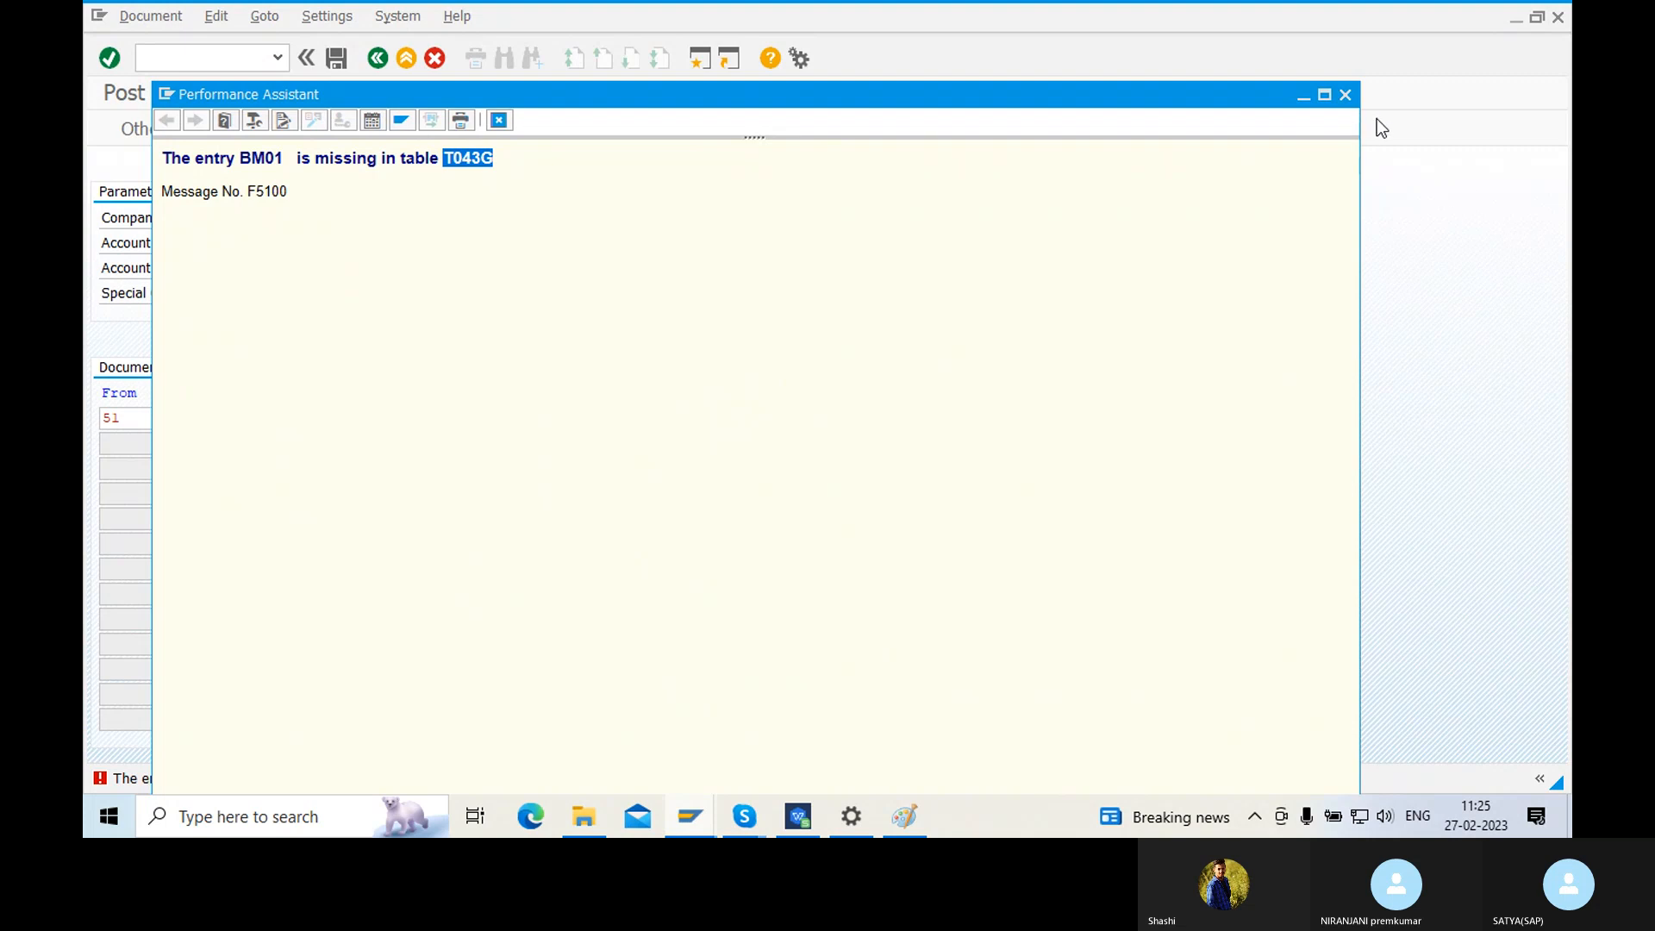
pyautogui.click(1346, 95)
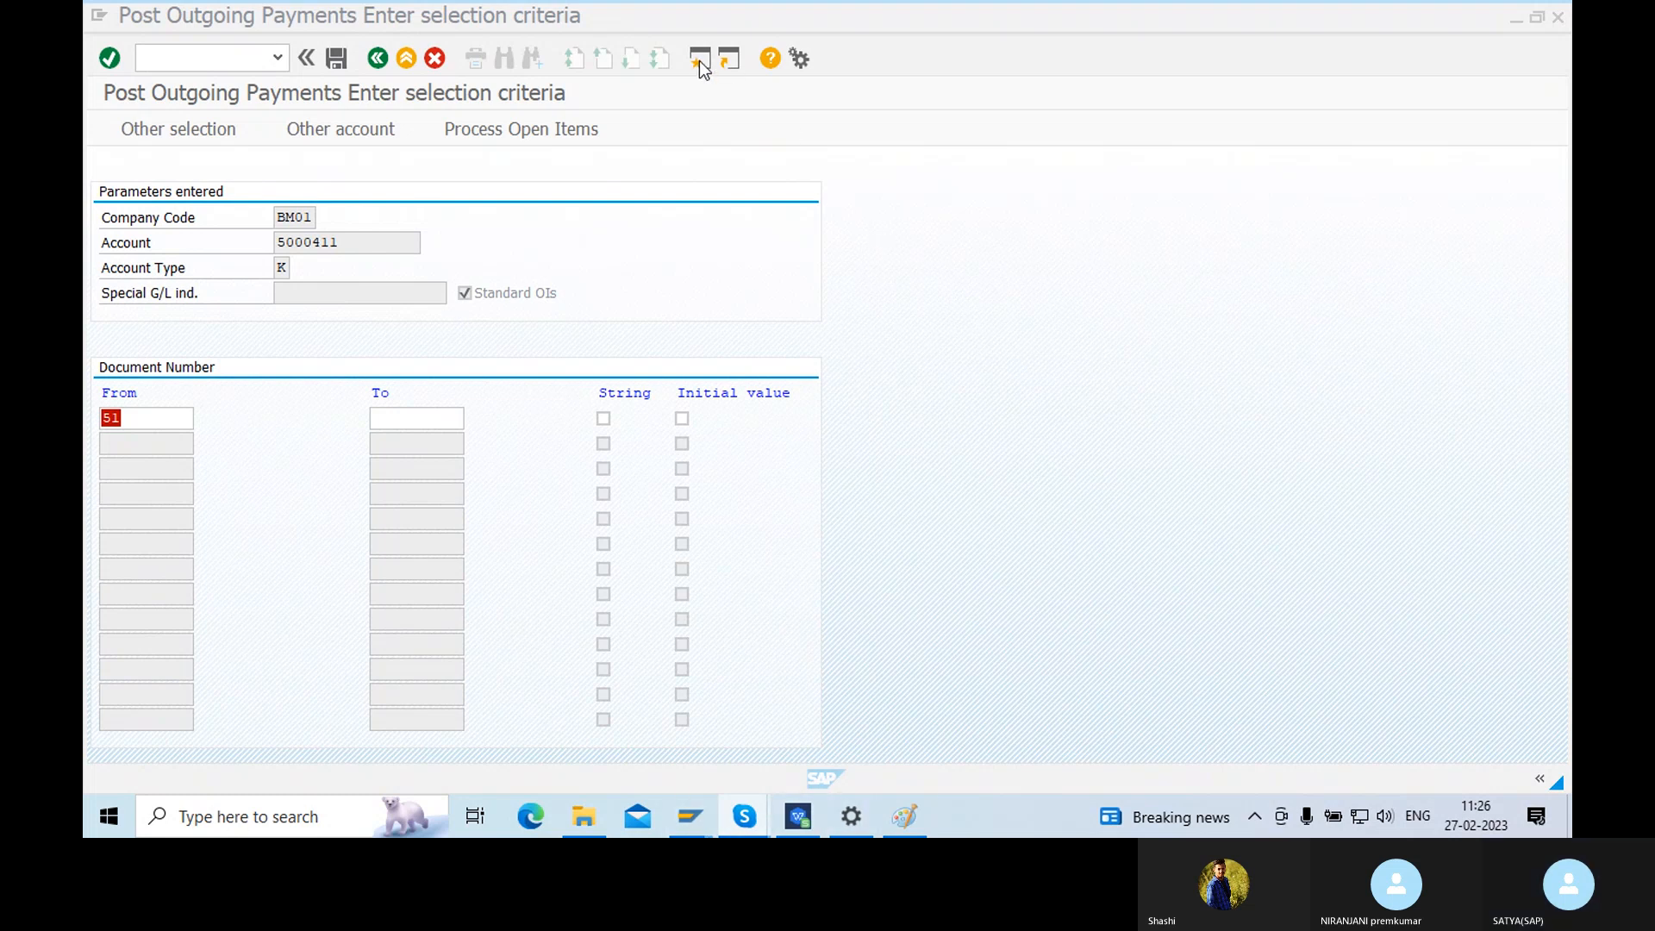
# - Open a new SAP session and start transaction OBA4 for customer/vendor tolerances
pyautogui.moveTo(686, 810)
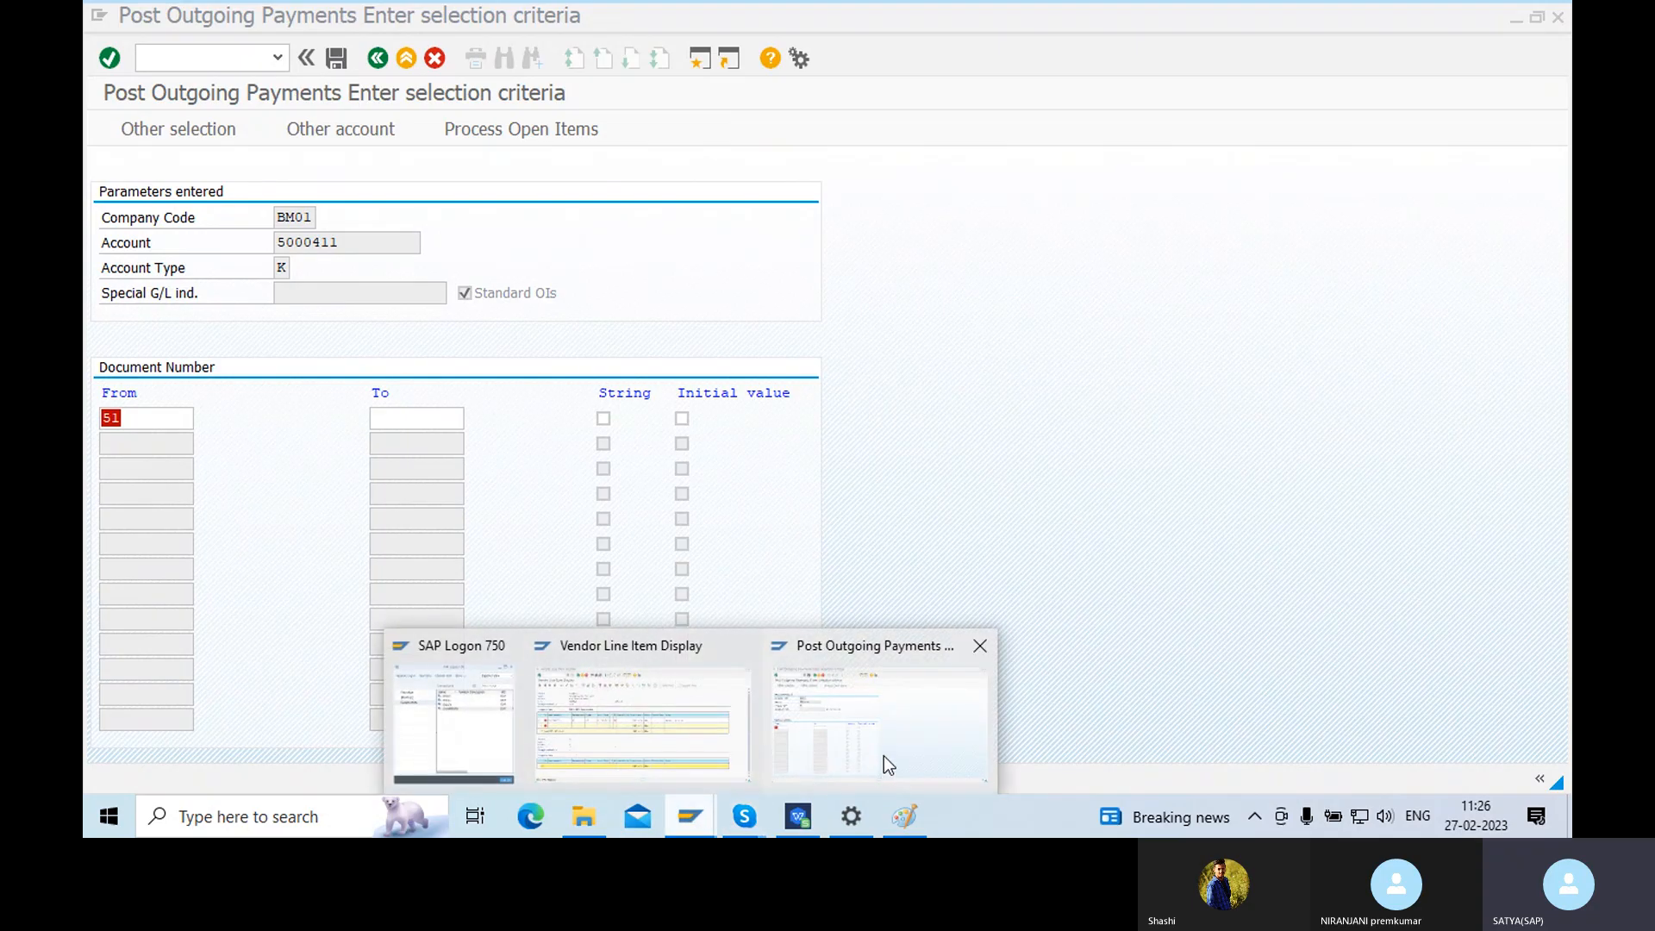
pyautogui.moveTo(706, 768)
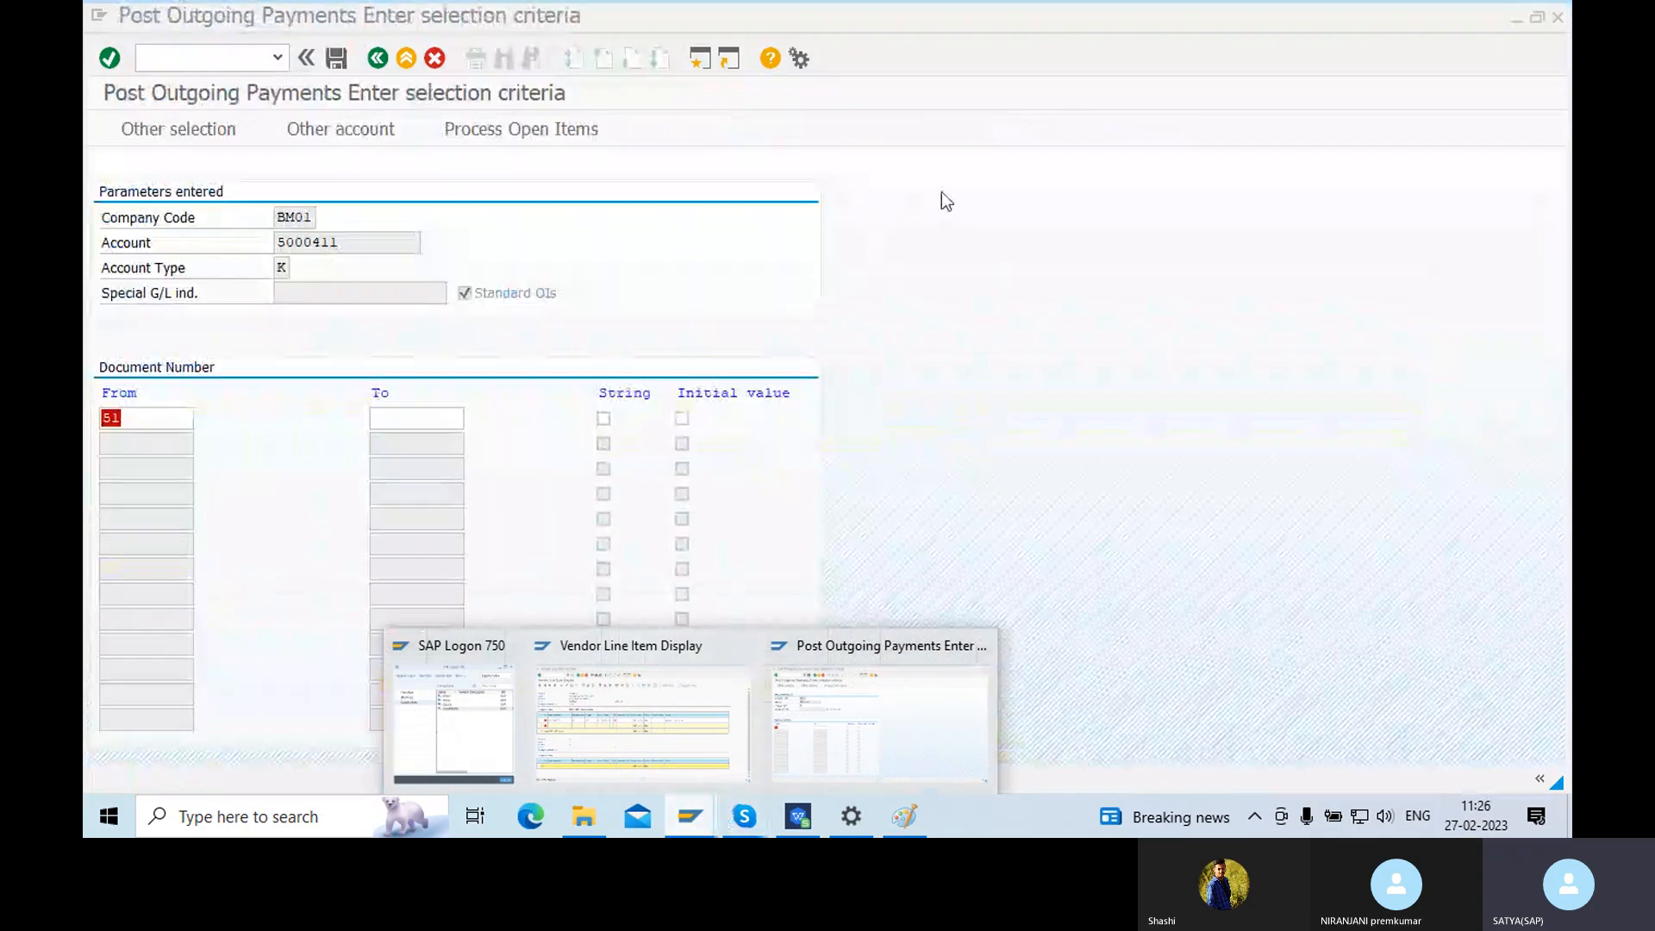
pyautogui.click(706, 55)
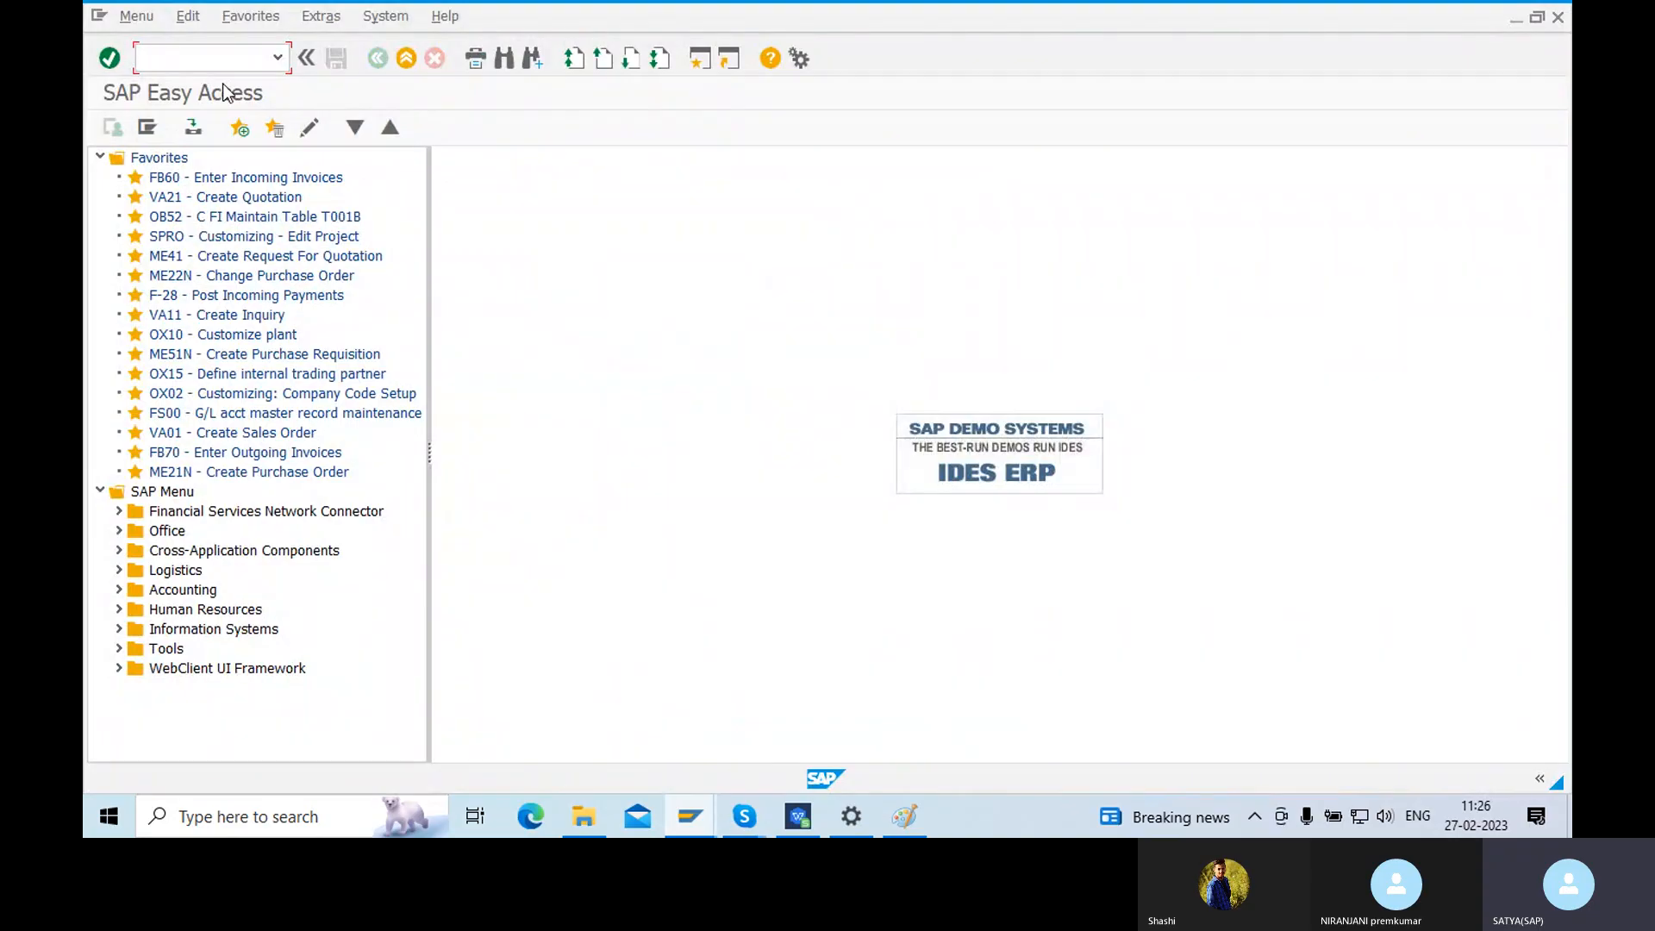
pyautogui.write('OBA')
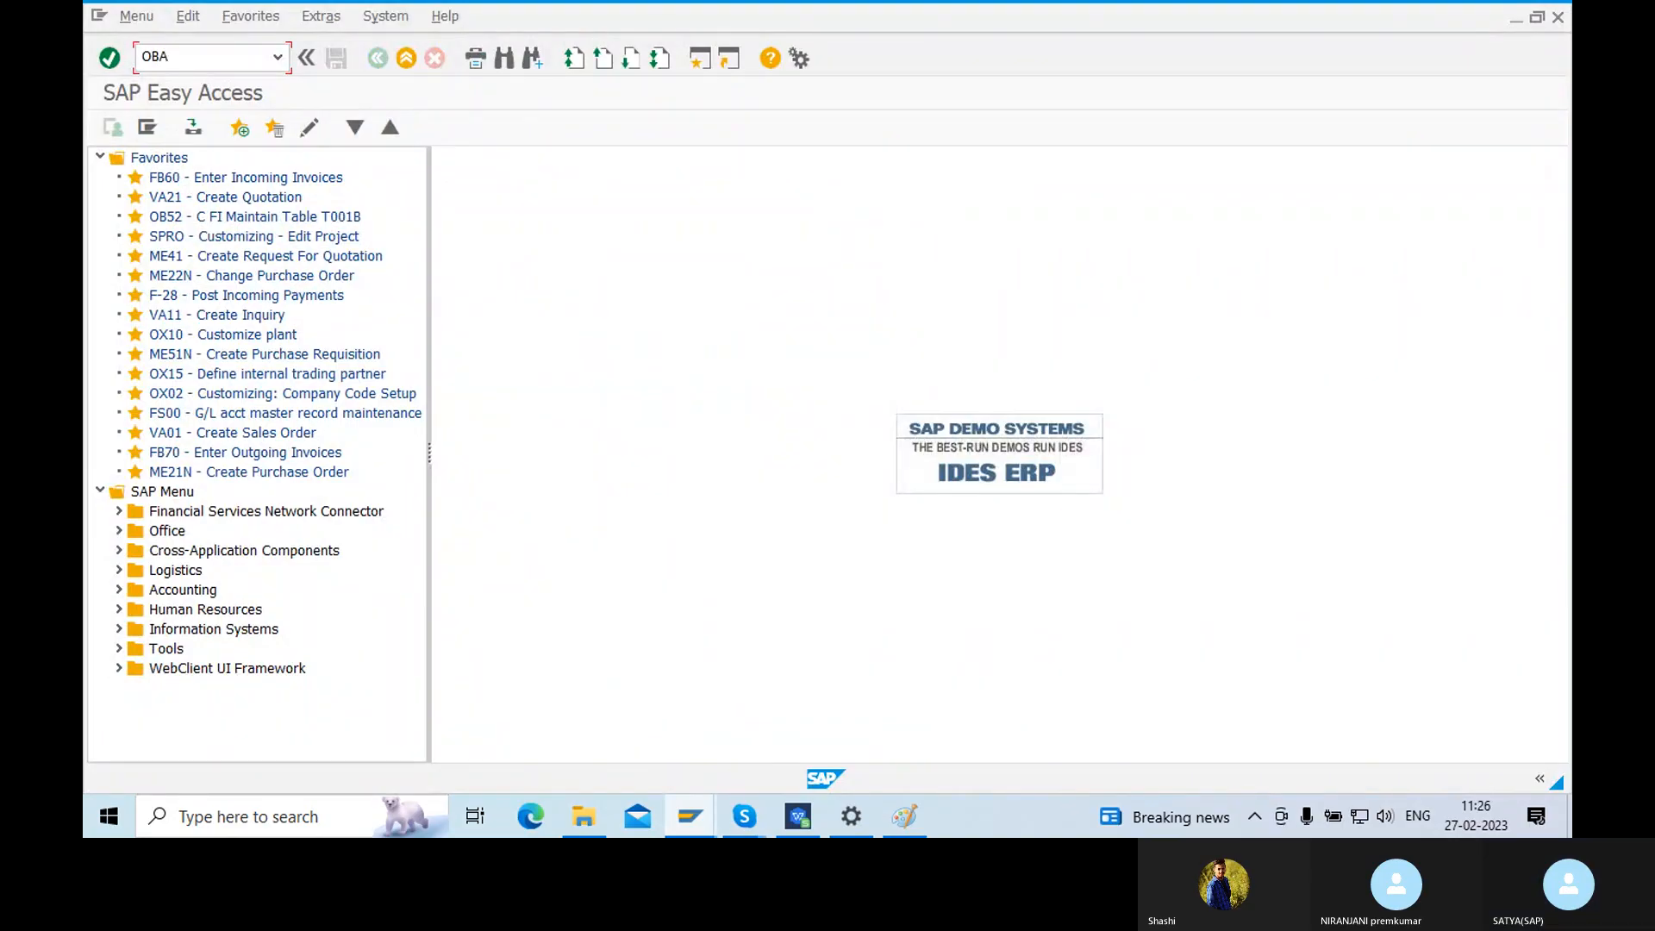
pyautogui.write('4')
pyautogui.press('Return')
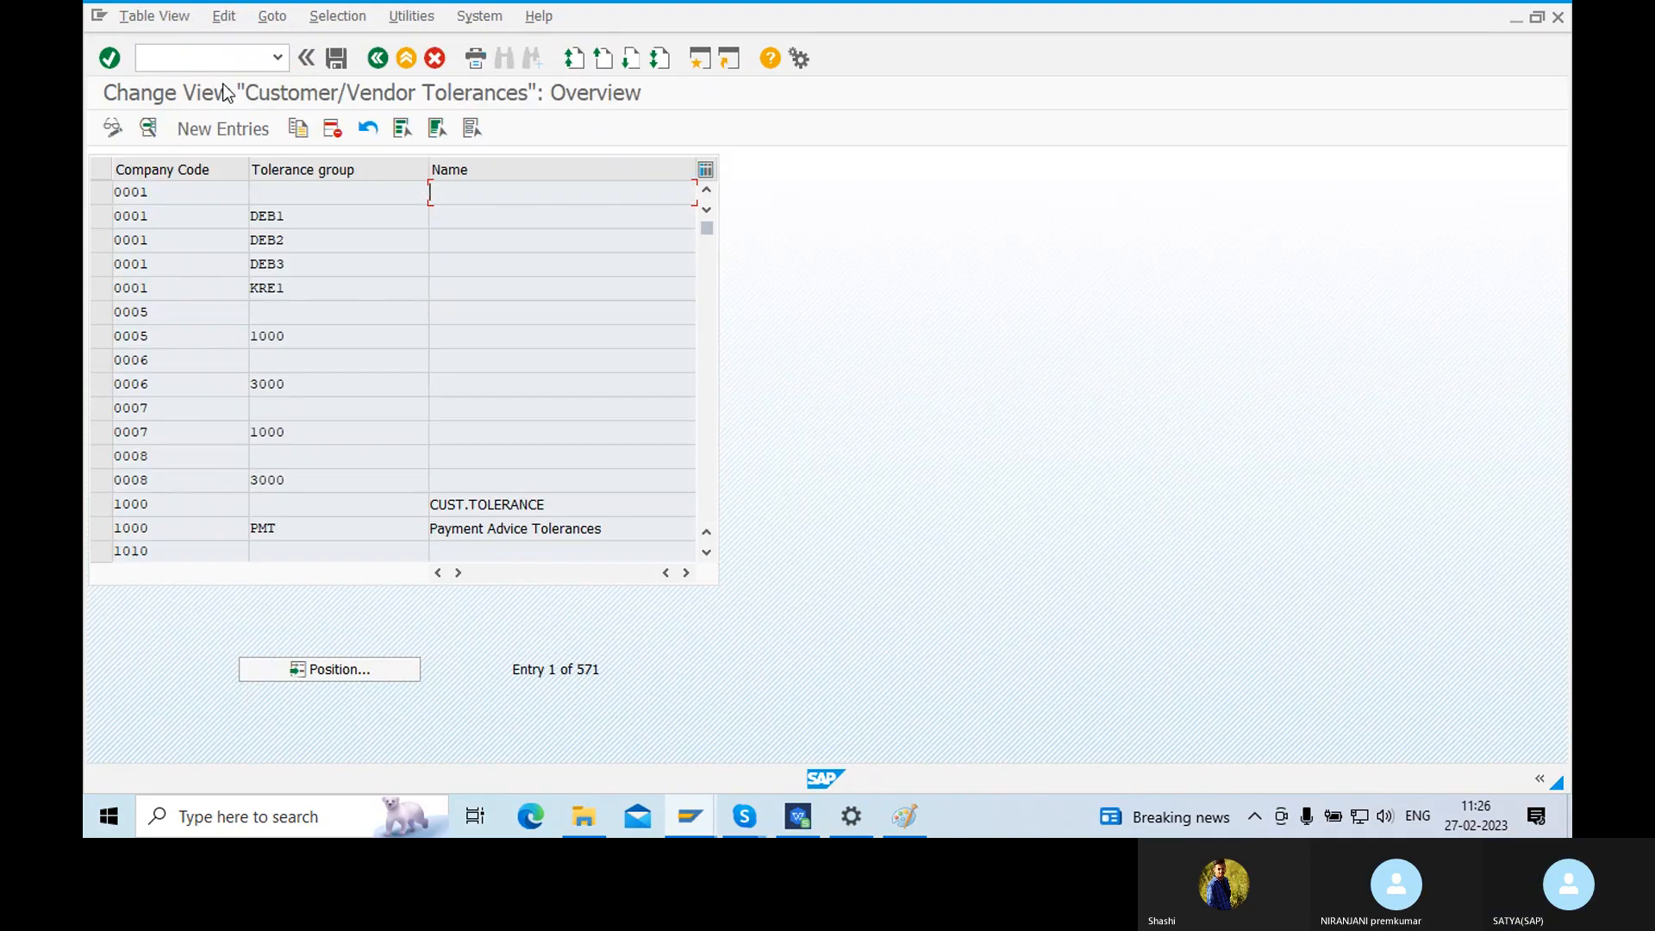
# - Create a new customer/vendor tolerance entry for company code BM01 with a blank tolerance group and start saving it
pyautogui.click(226, 129)
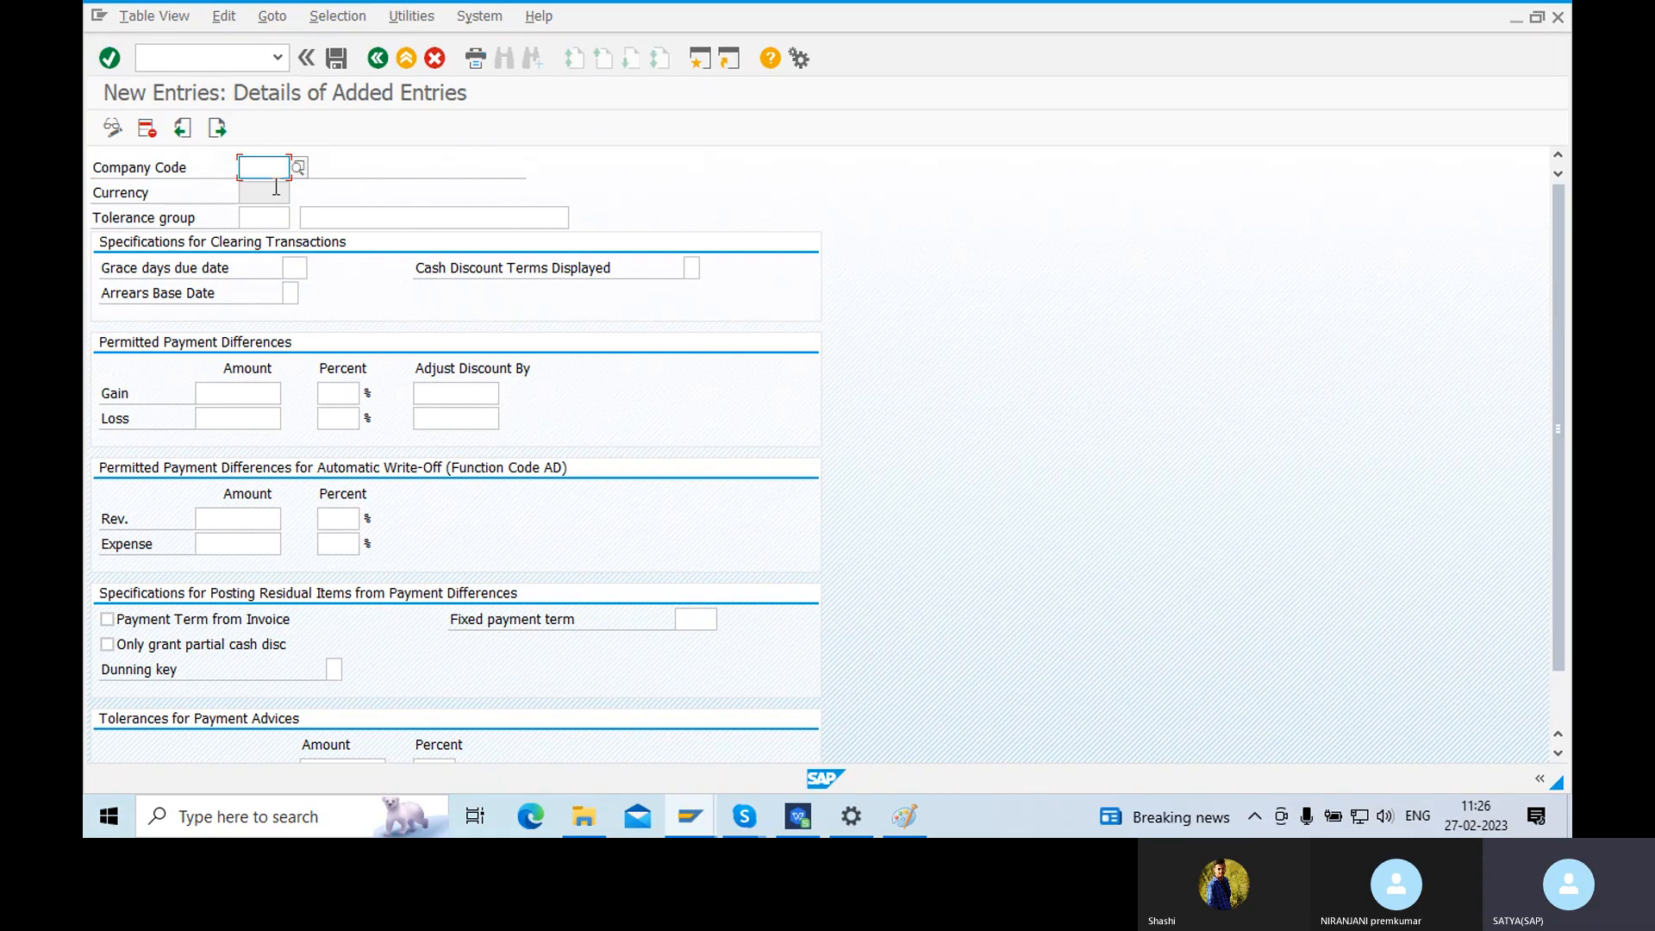
pyautogui.write('B')
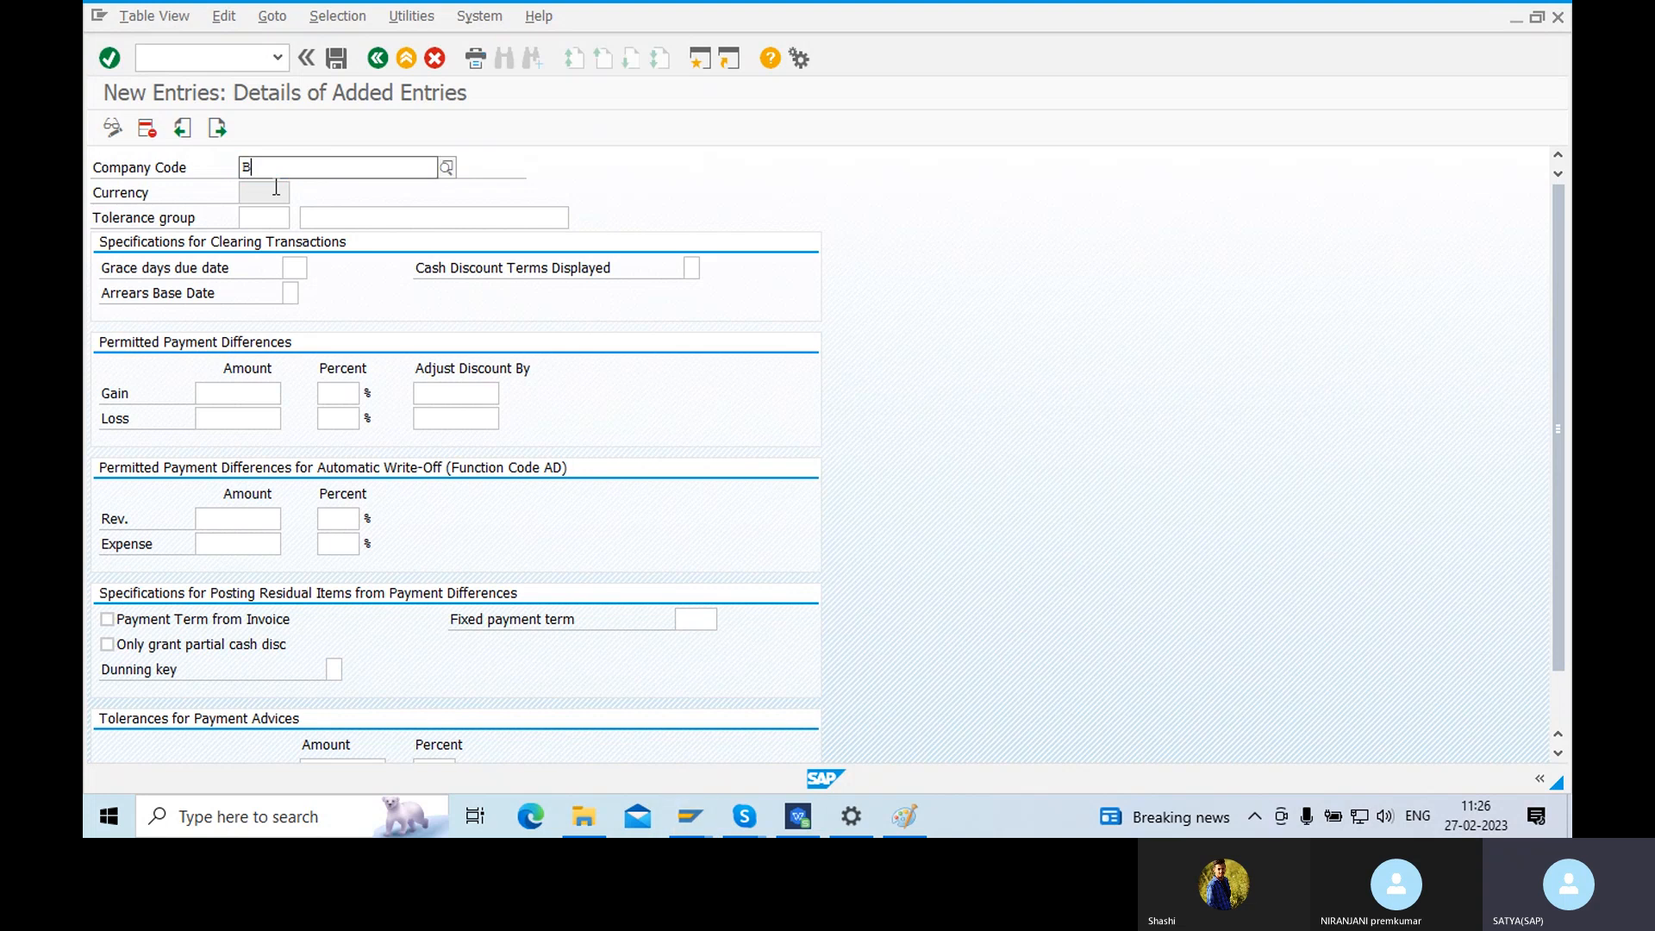
pyautogui.write('M01')
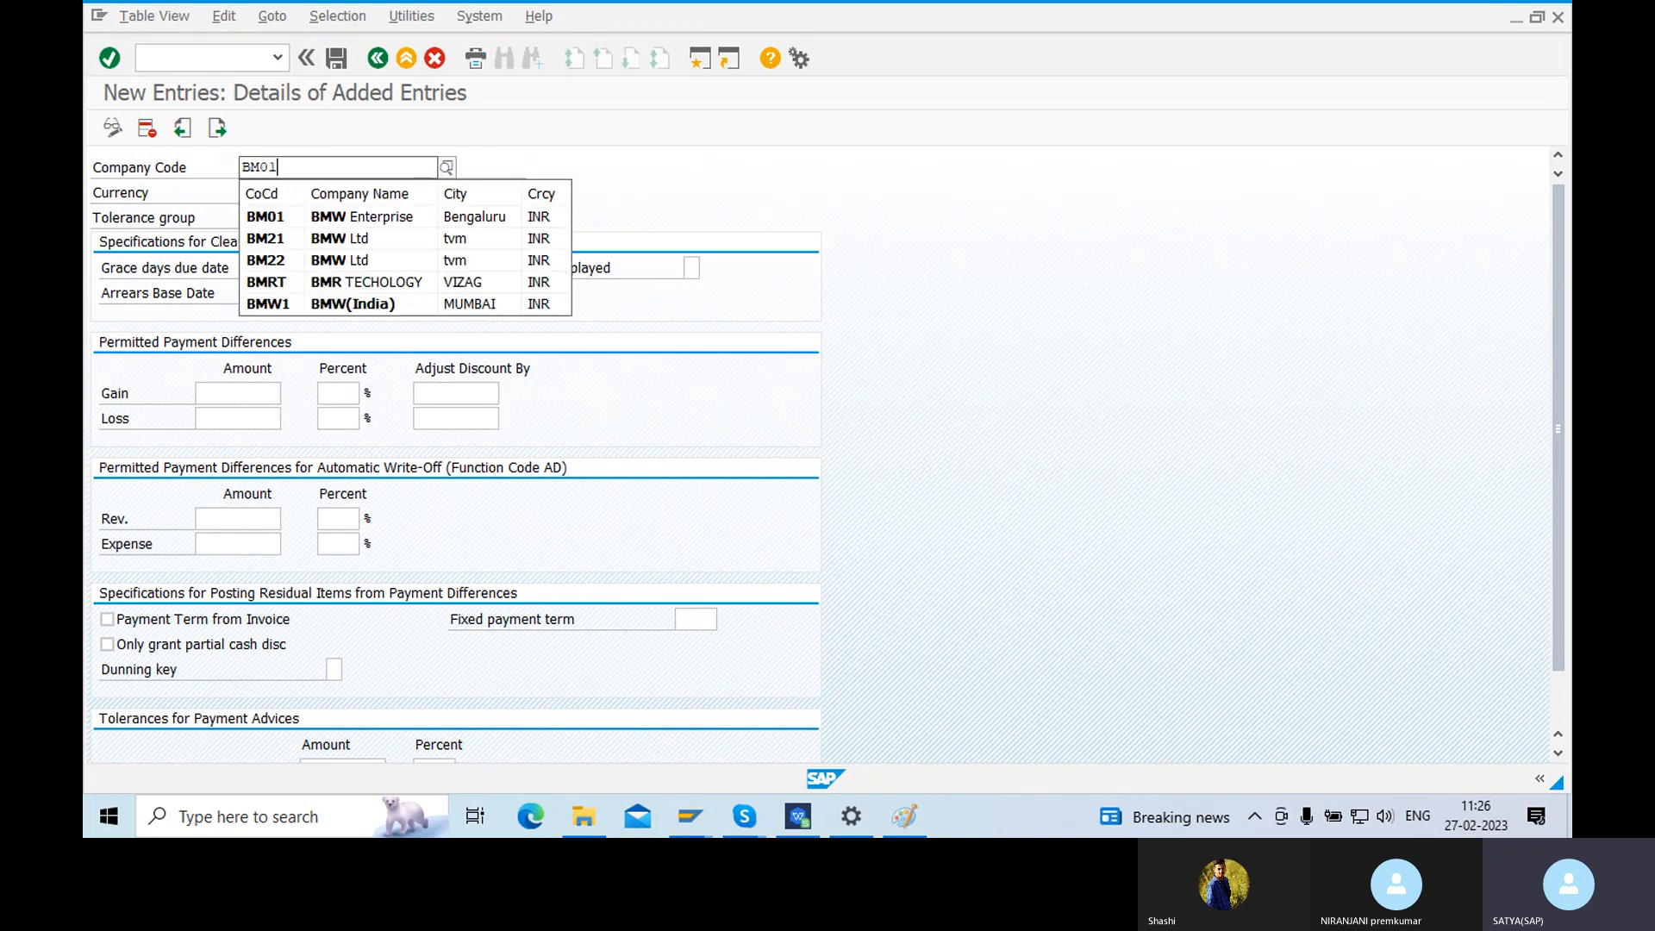
pyautogui.click(292, 220)
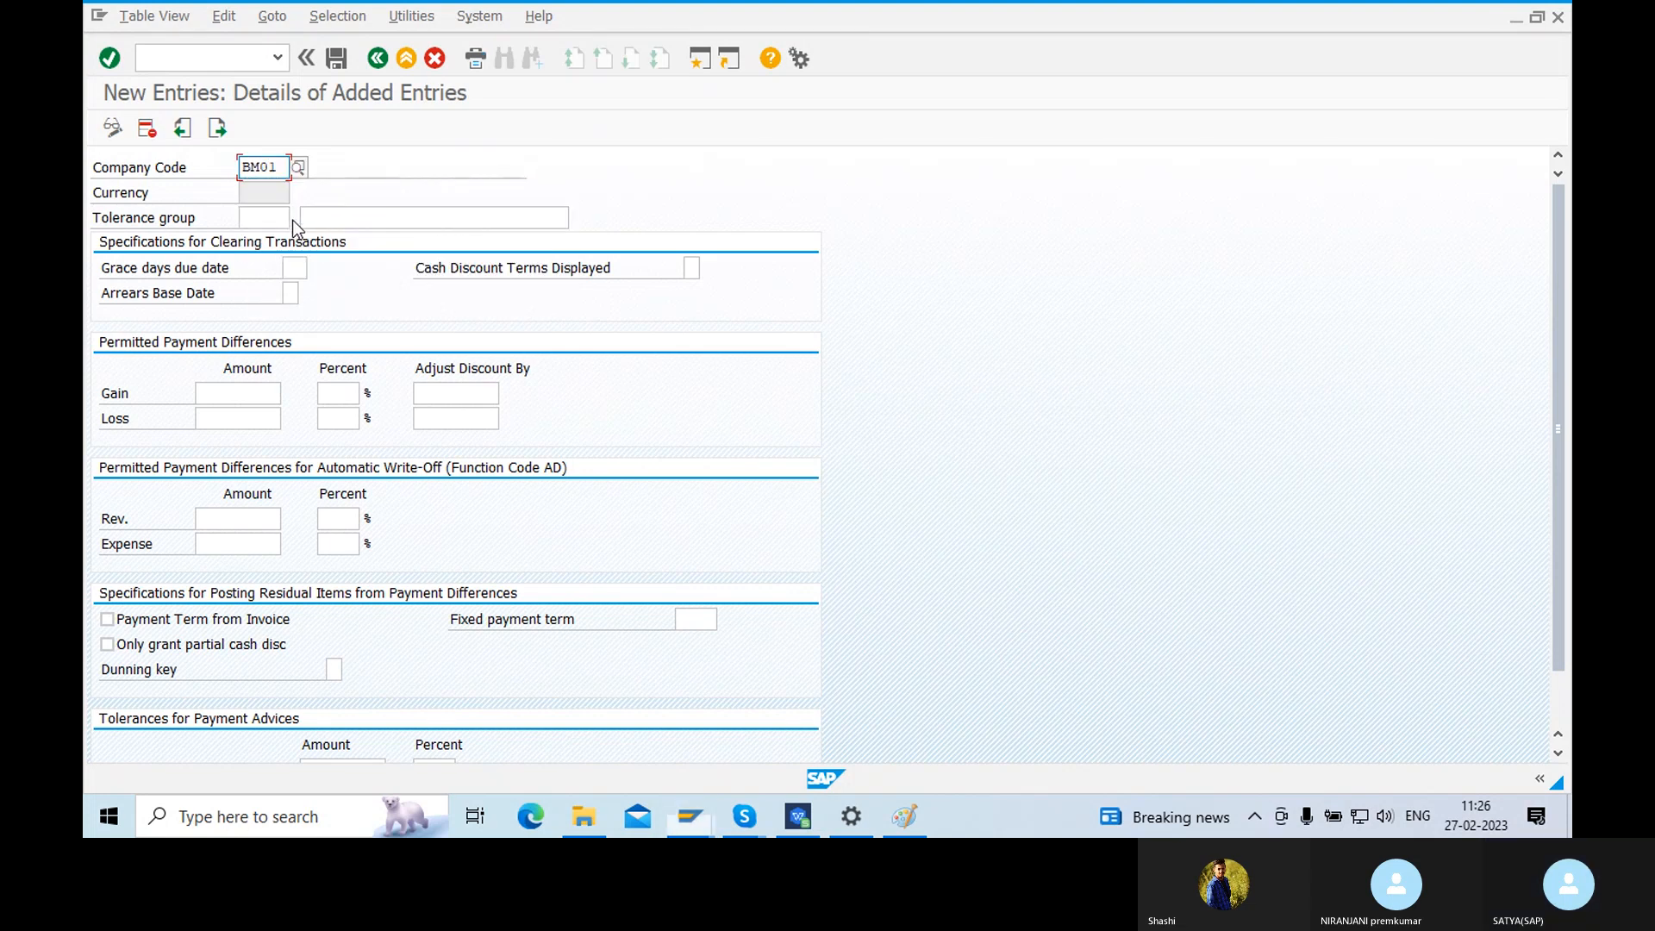
pyautogui.click(562, 163)
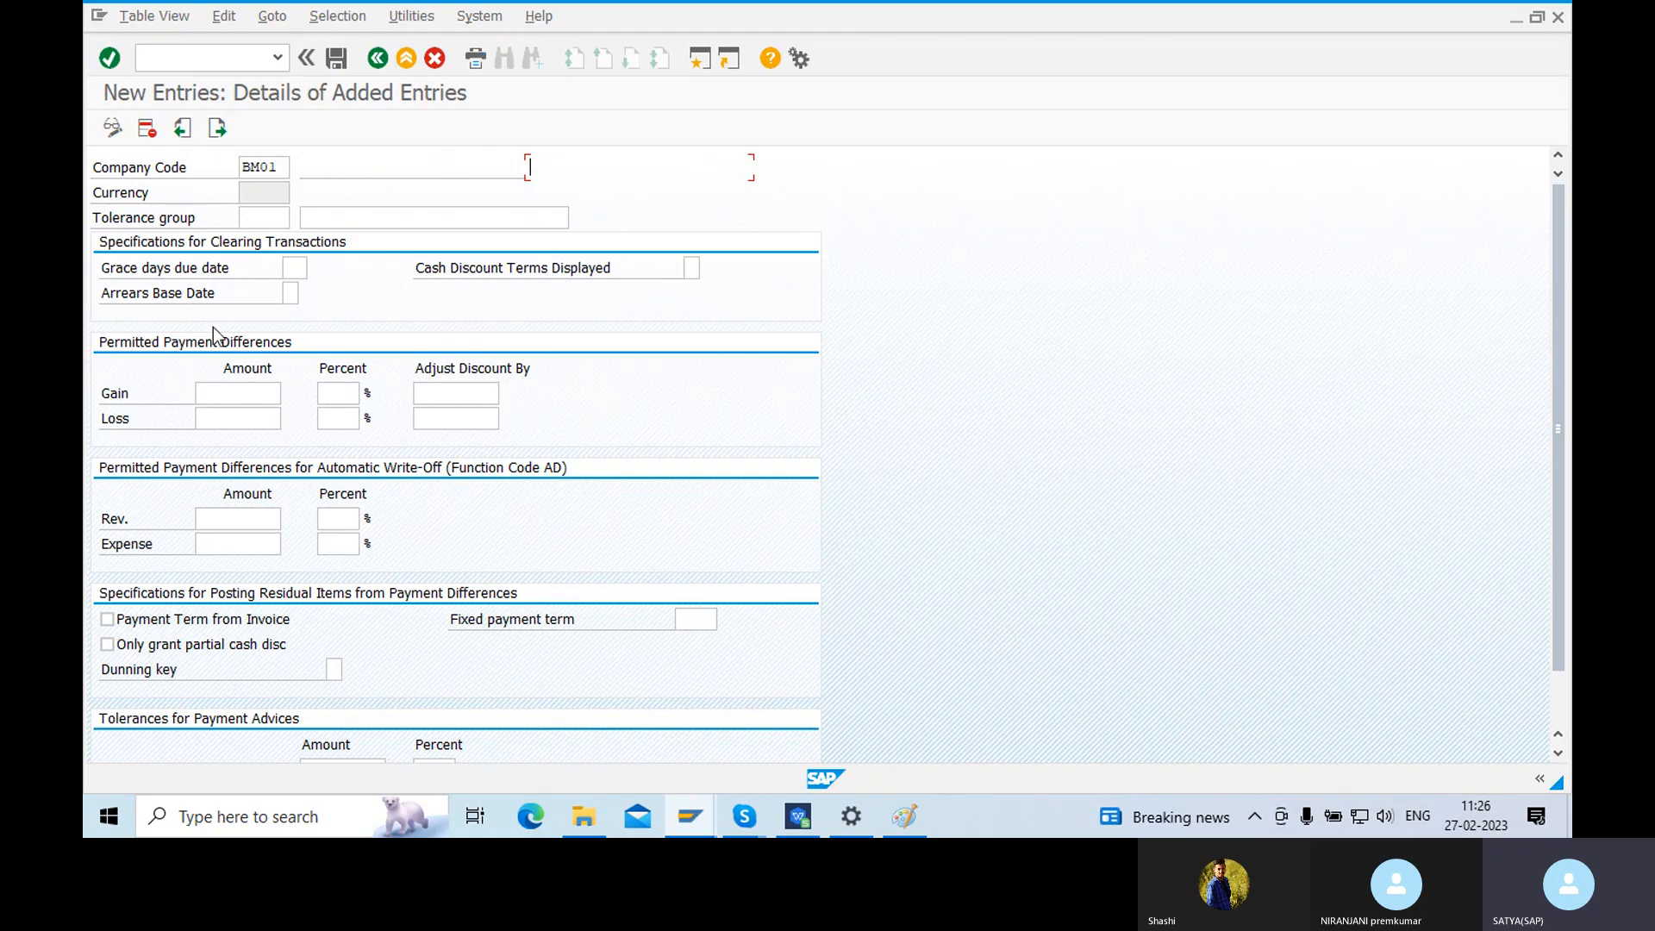
pyautogui.click(246, 418)
pyautogui.click(347, 59)
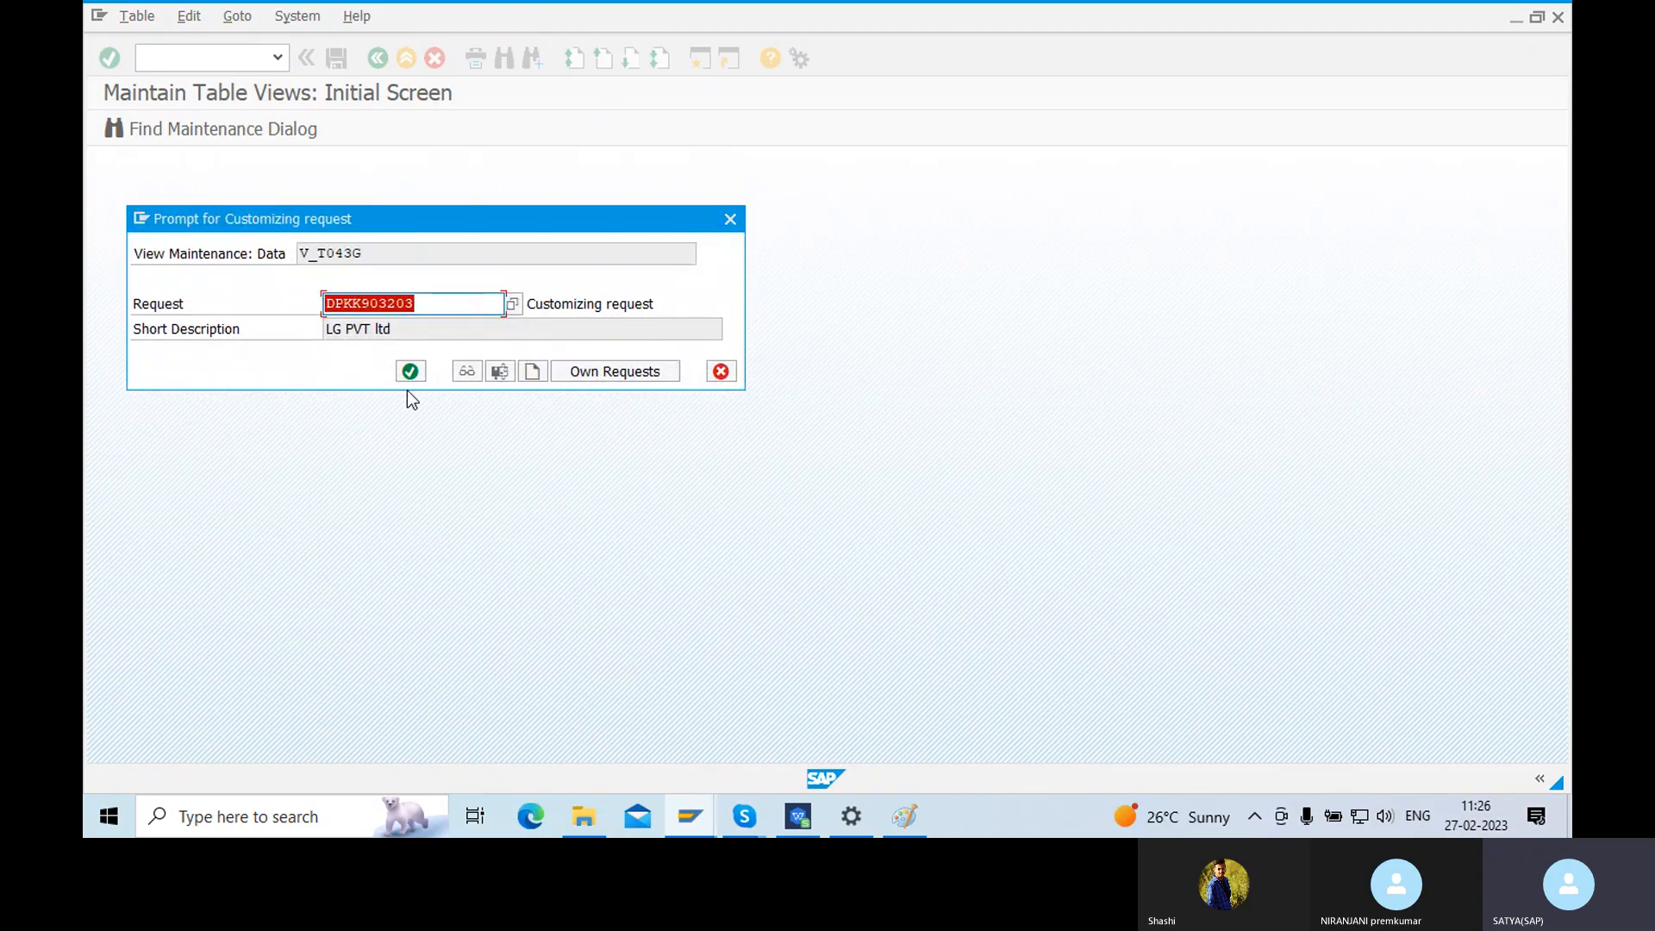
# - Assign the save to own customizing request DPKK903074 (BMW Enterprise) and return to the outgoing payment window
pyautogui.click(608, 376)
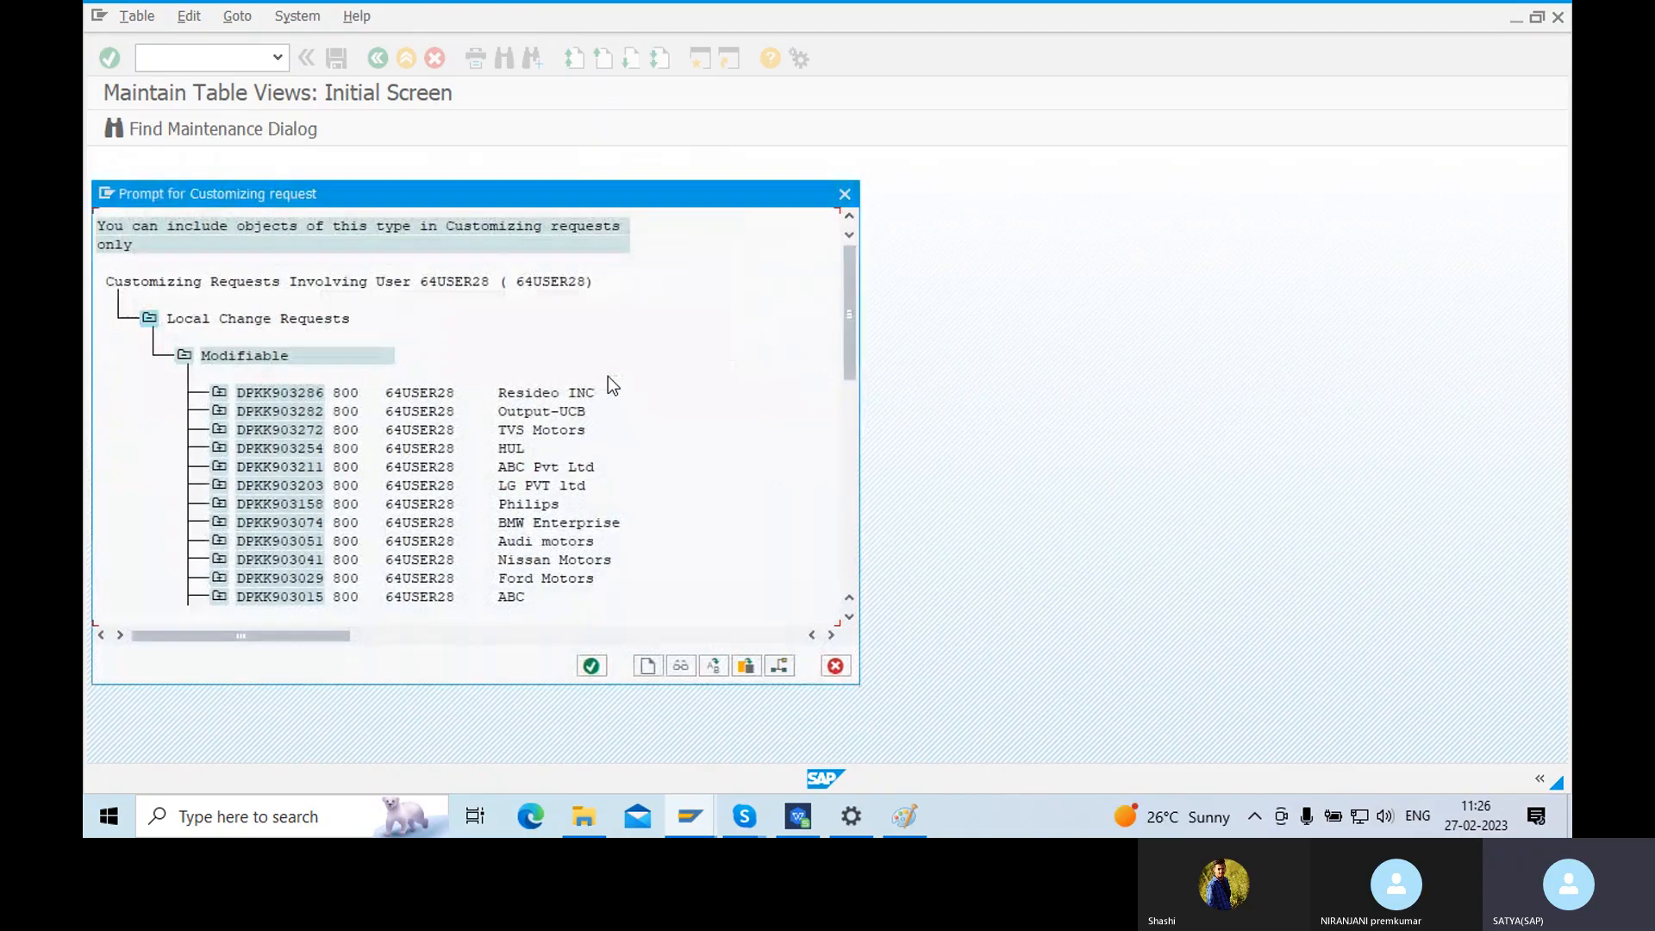
pyautogui.moveTo(855, 345); pyautogui.dragTo(859, 375)
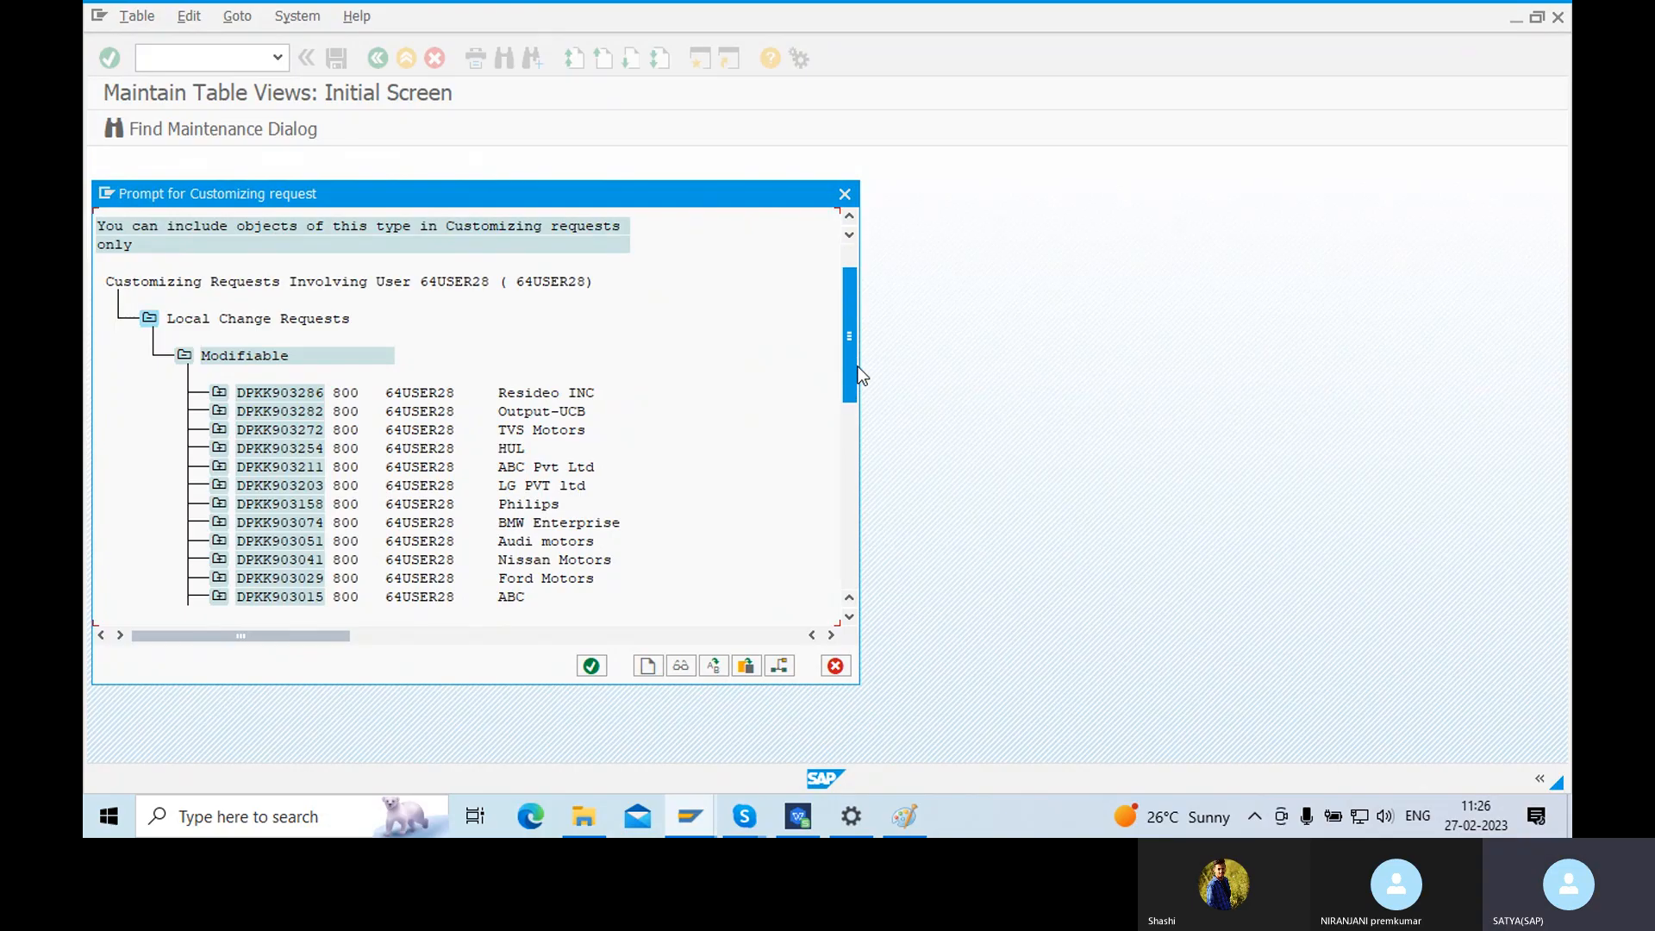
pyautogui.doubleClick(511, 466)
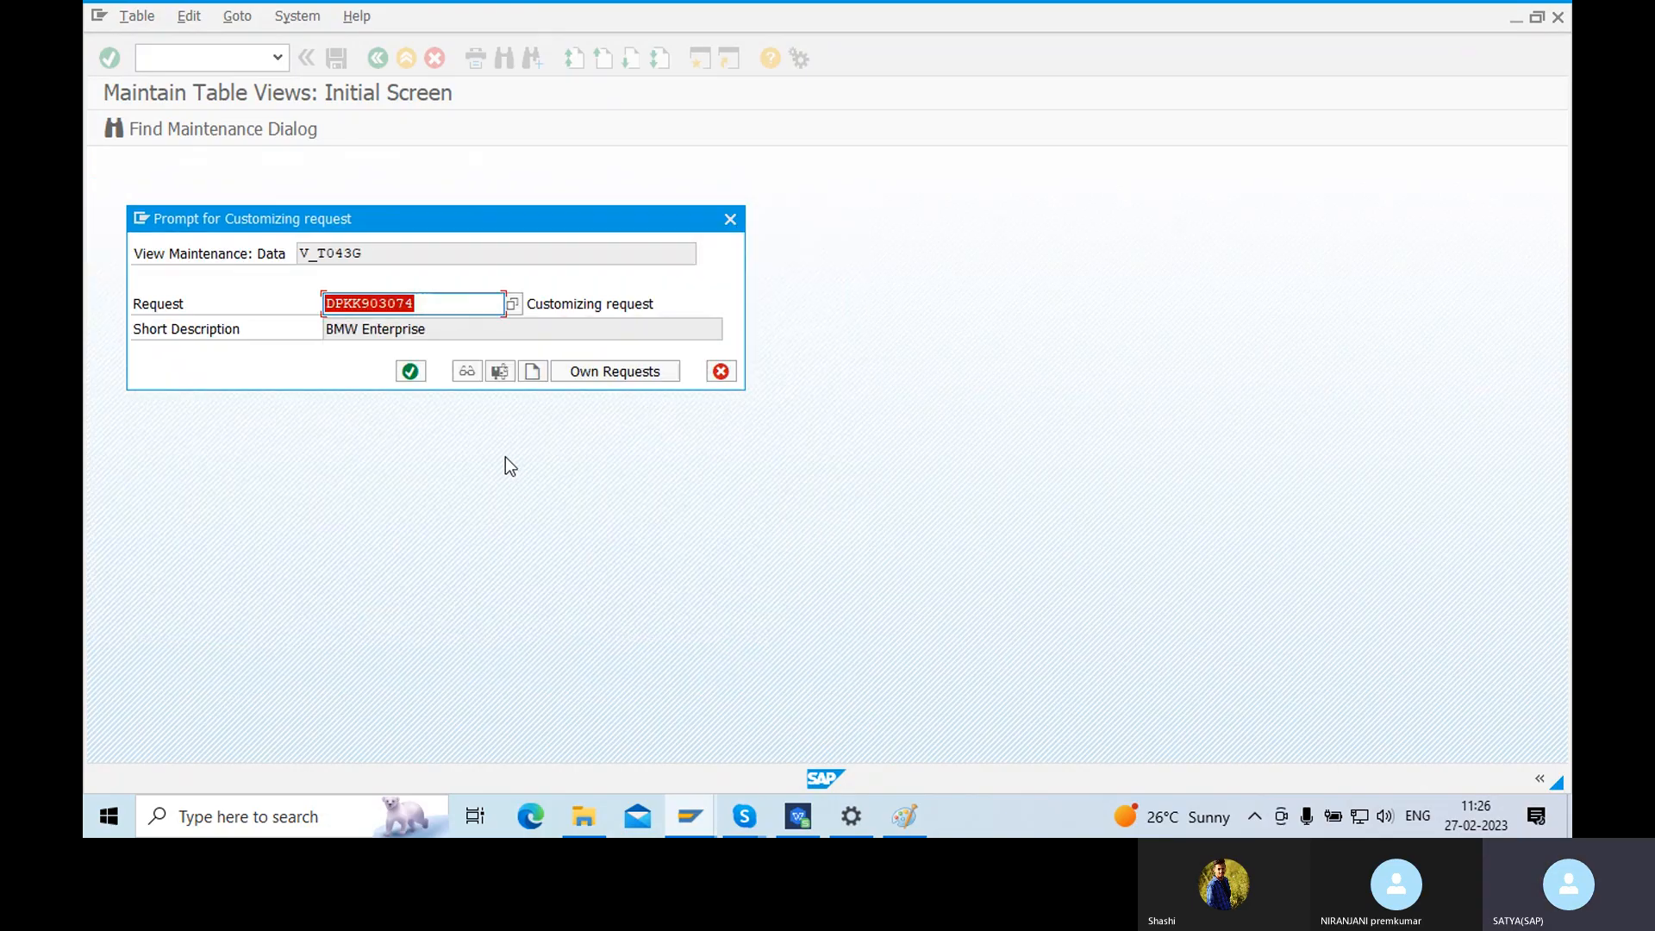
pyautogui.click(411, 375)
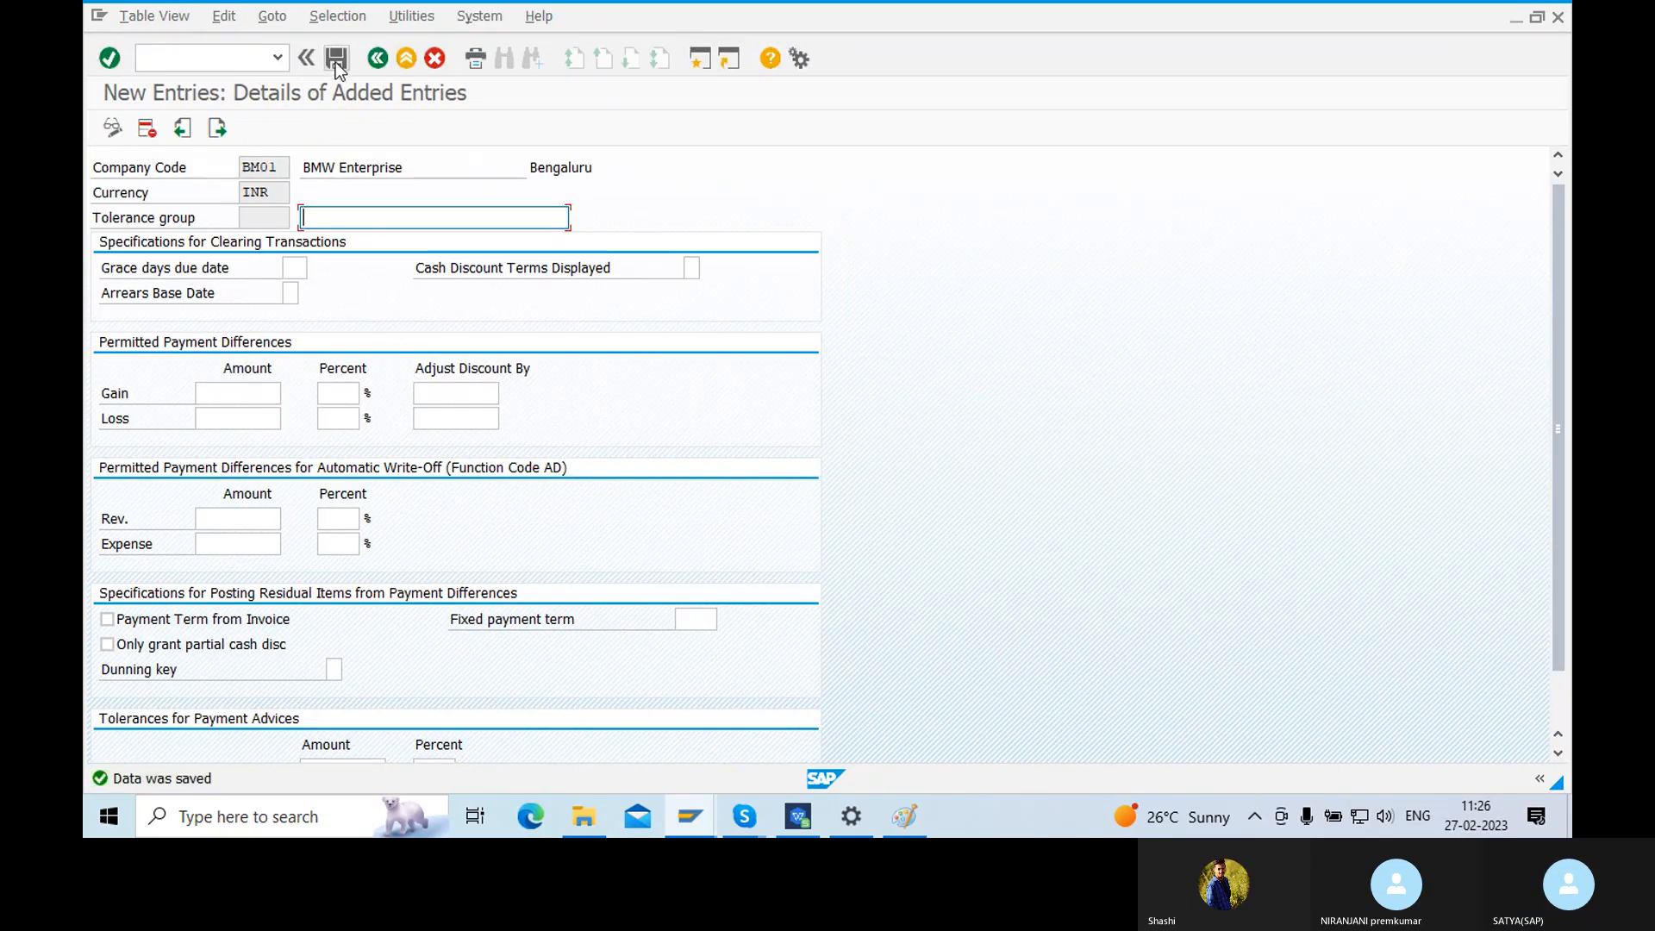
pyautogui.click(377, 59)
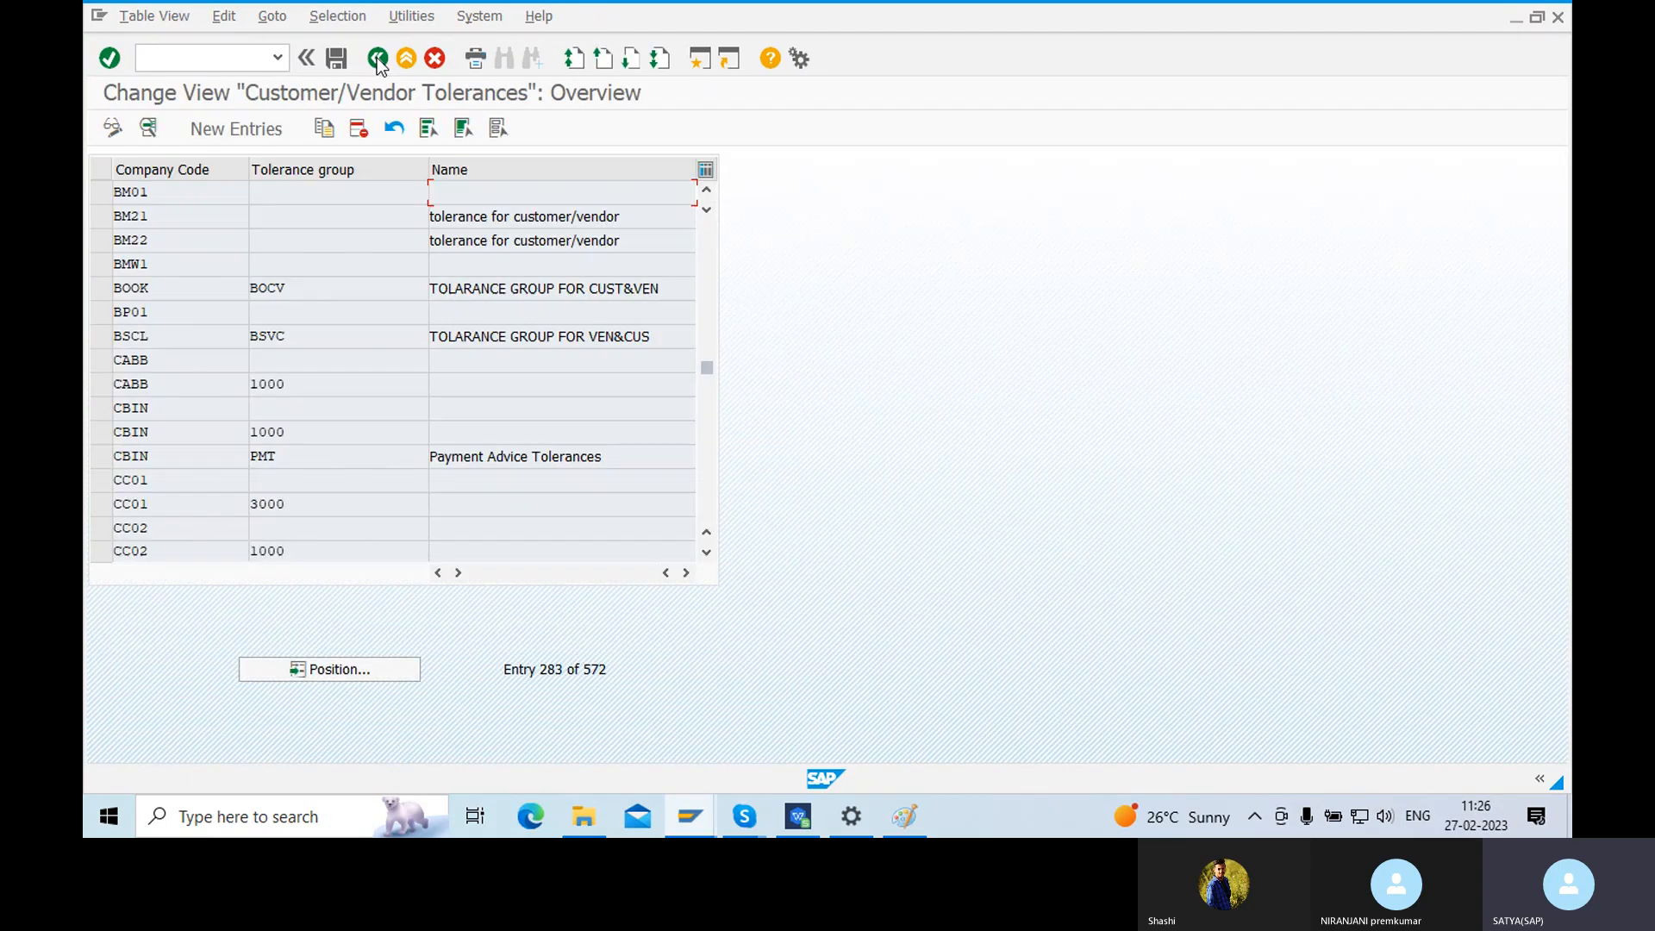
pyautogui.click(376, 59)
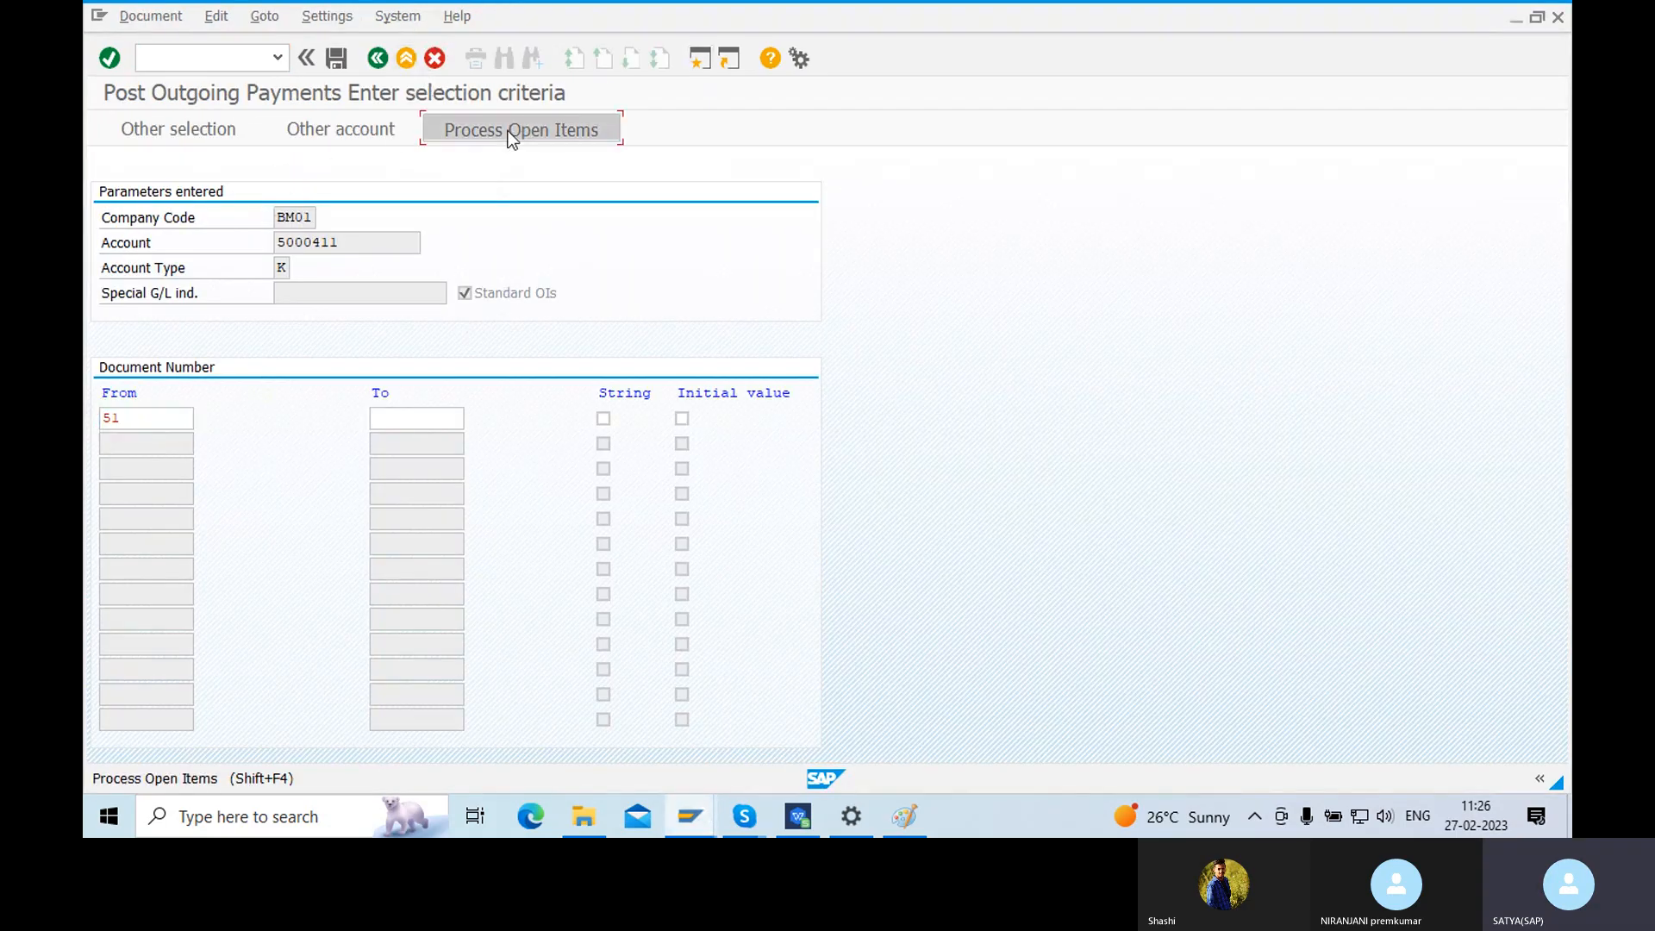
# - Process the open items for document 51 and check its gross amount against the entered and assigned amounts
pyautogui.click(513, 130)
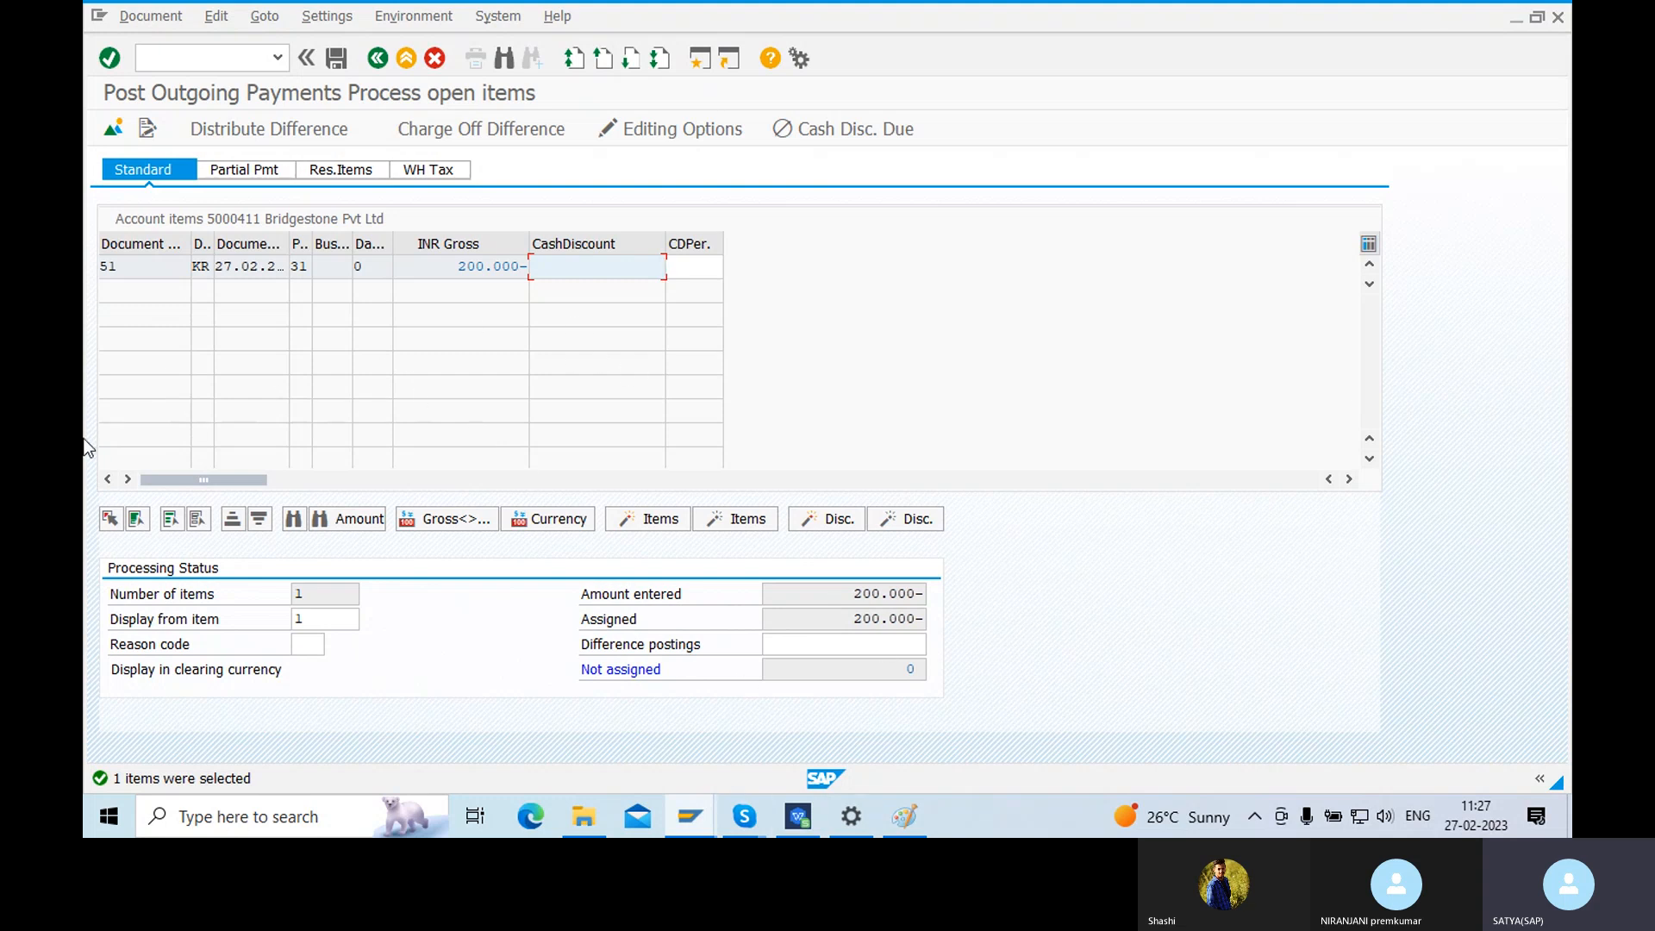
pyautogui.moveTo(136, 270); pyautogui.dragTo(90, 272)
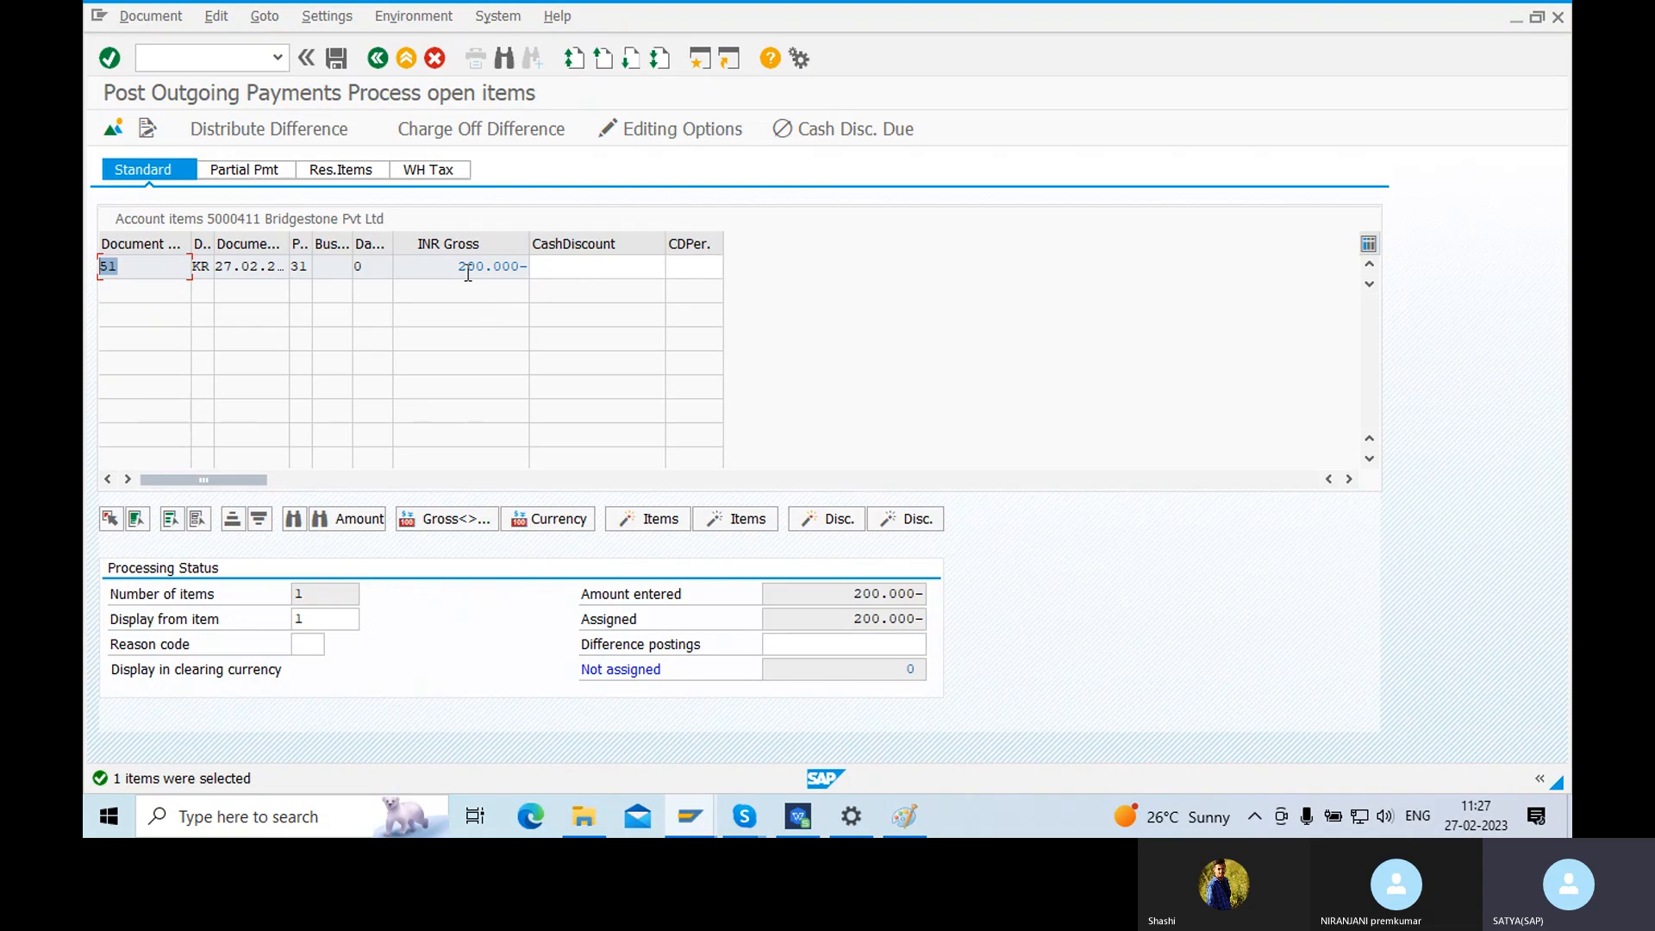
pyautogui.moveTo(457, 267); pyautogui.dragTo(538, 277)
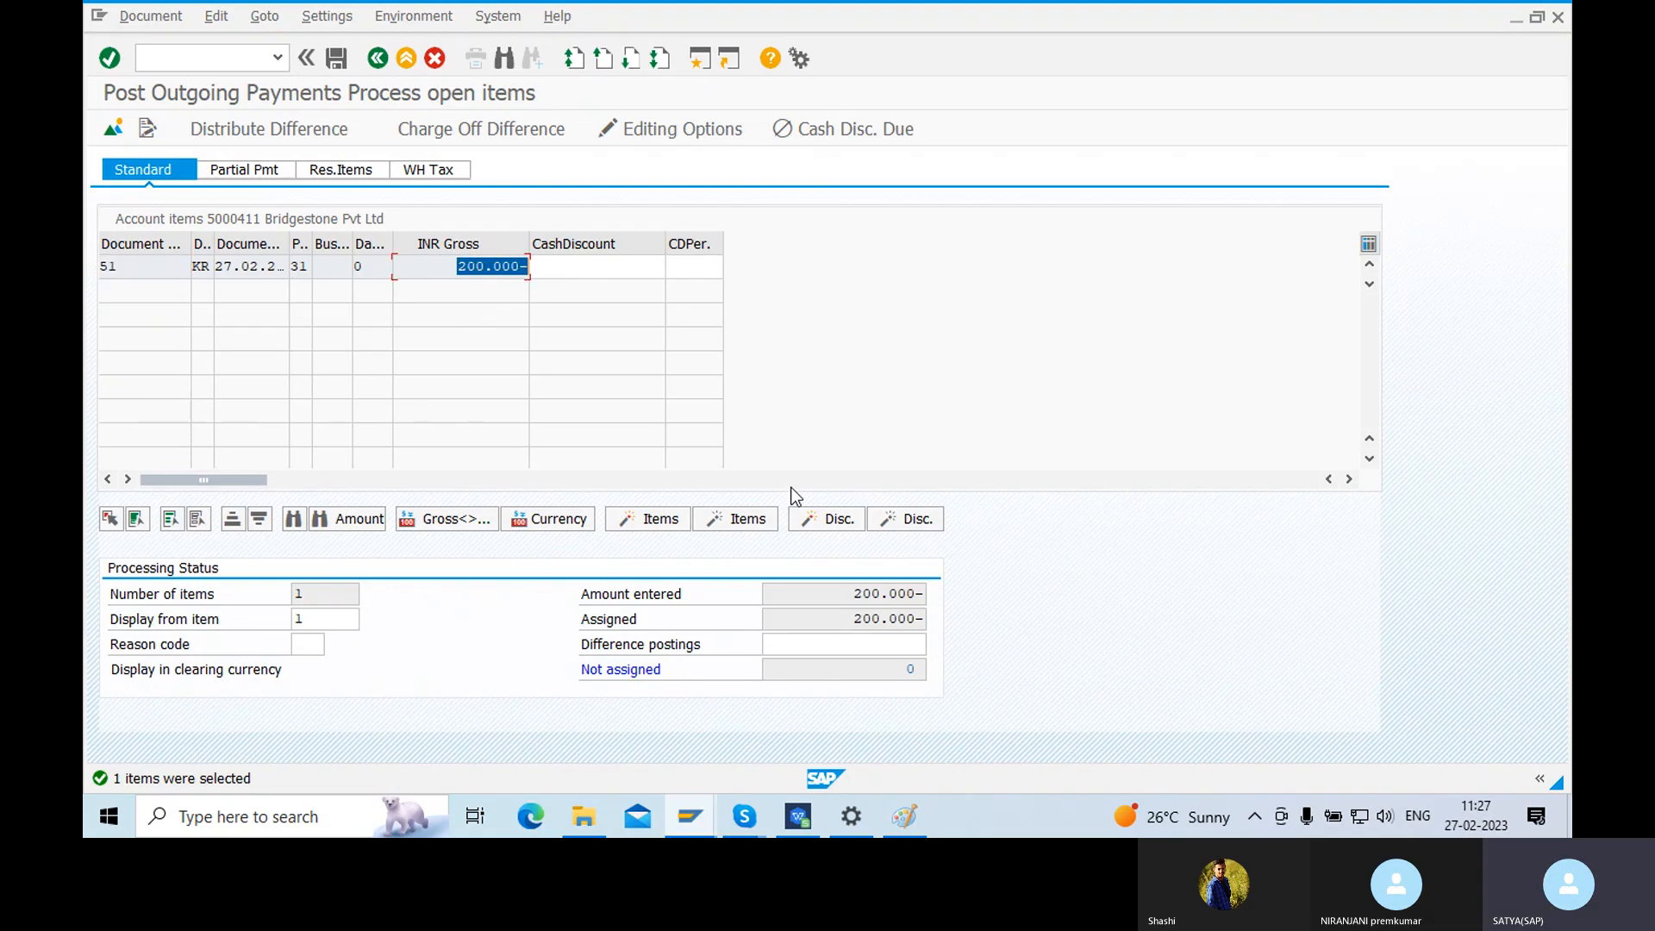
pyautogui.moveTo(846, 623); pyautogui.dragTo(923, 591)
pyautogui.click(855, 619)
pyautogui.doubleClick(856, 618)
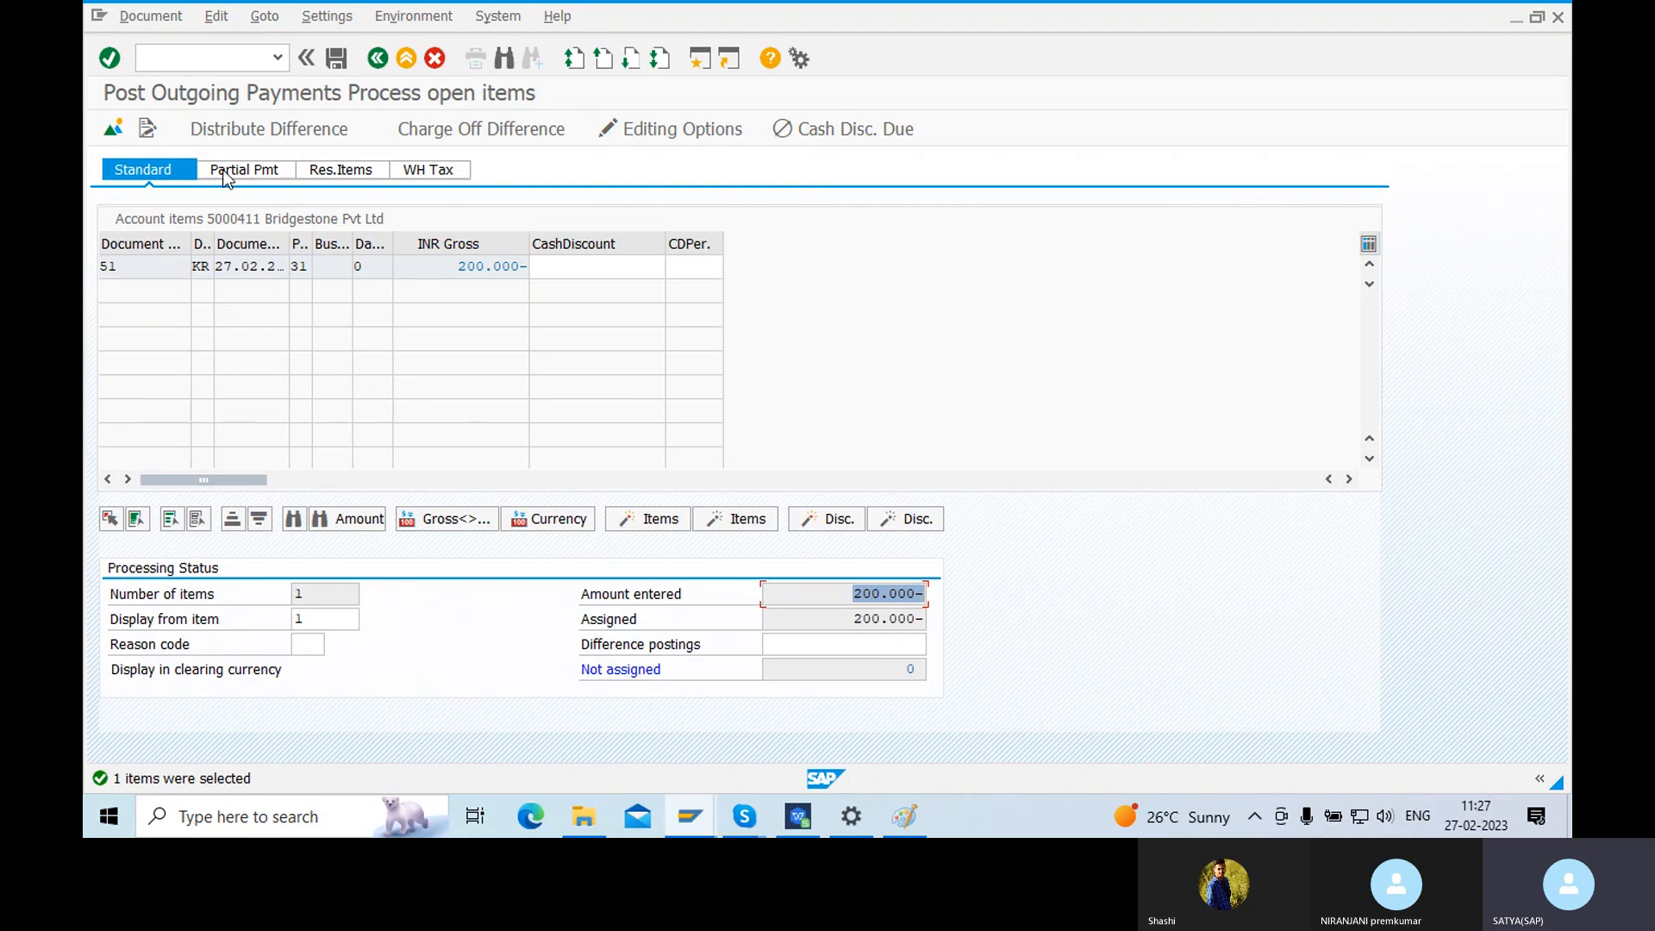
# - Simulate the outgoing payment and review the vendor and bank line items with their amounts
pyautogui.click(150, 19)
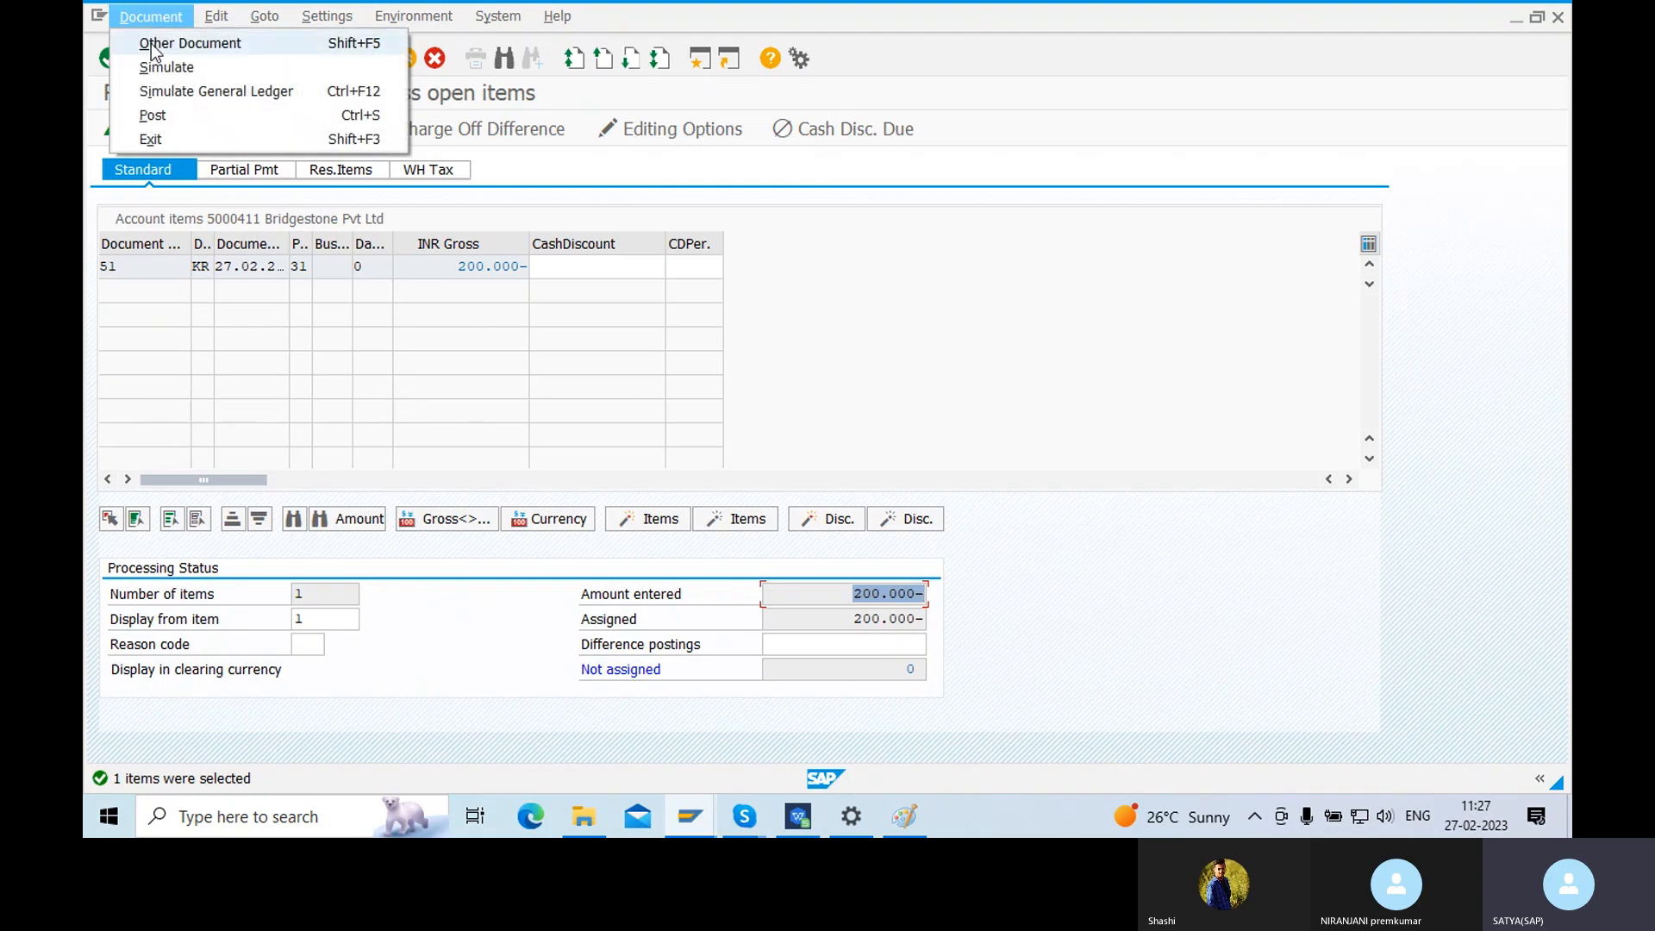
pyautogui.click(164, 68)
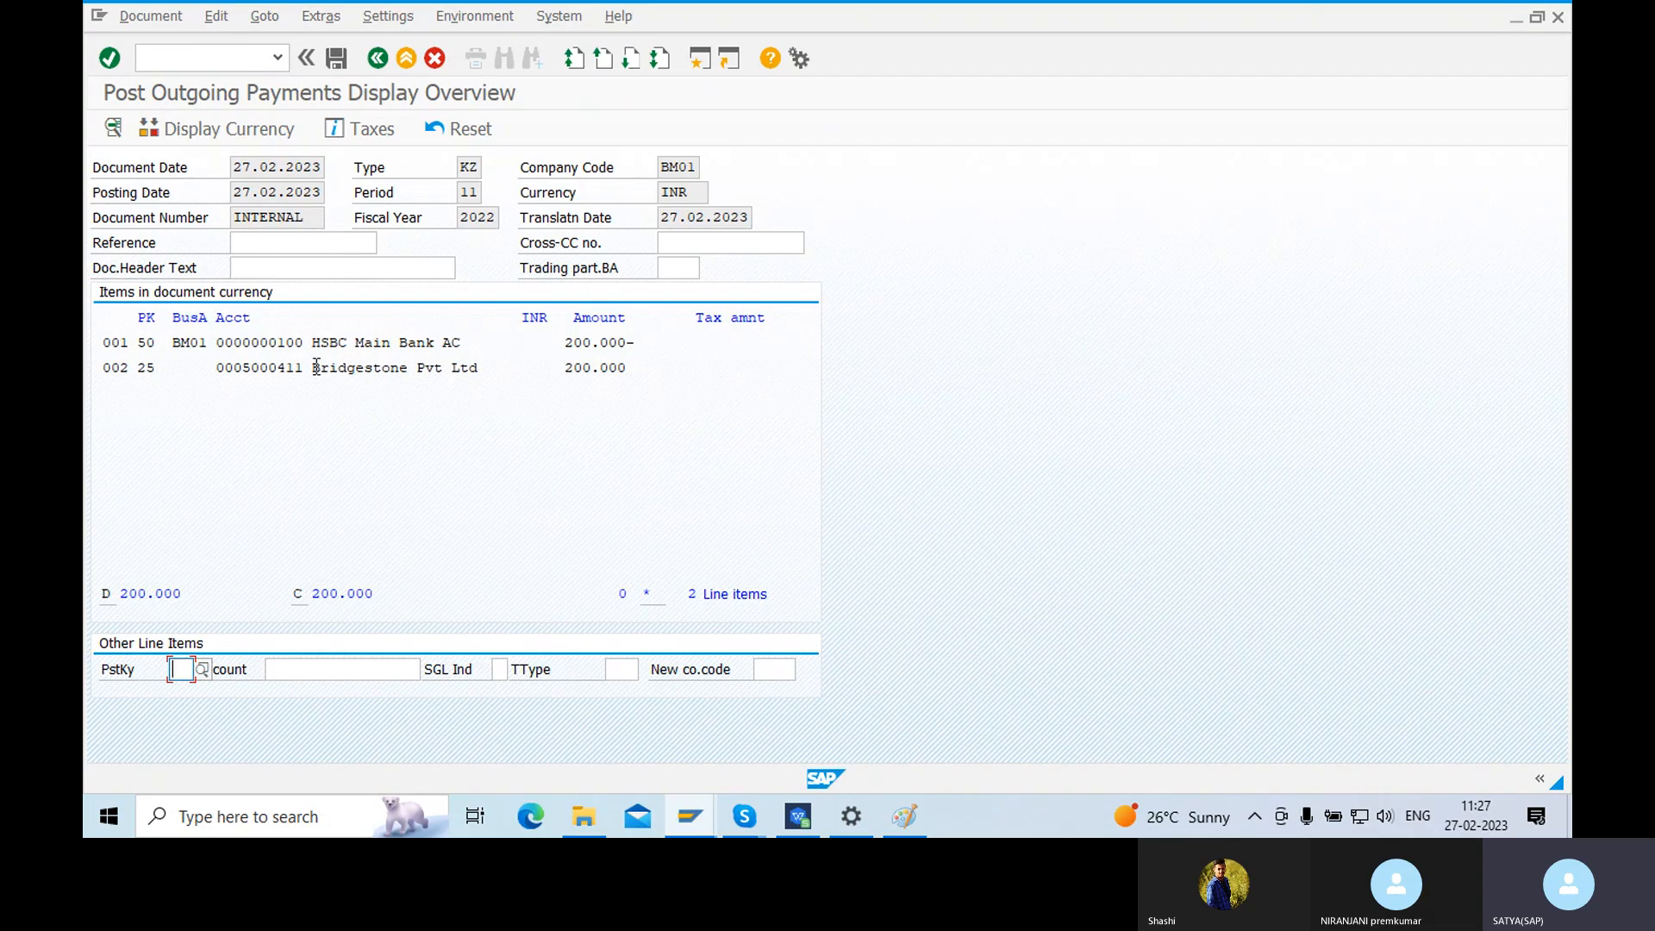
pyautogui.moveTo(316, 367); pyautogui.dragTo(525, 370)
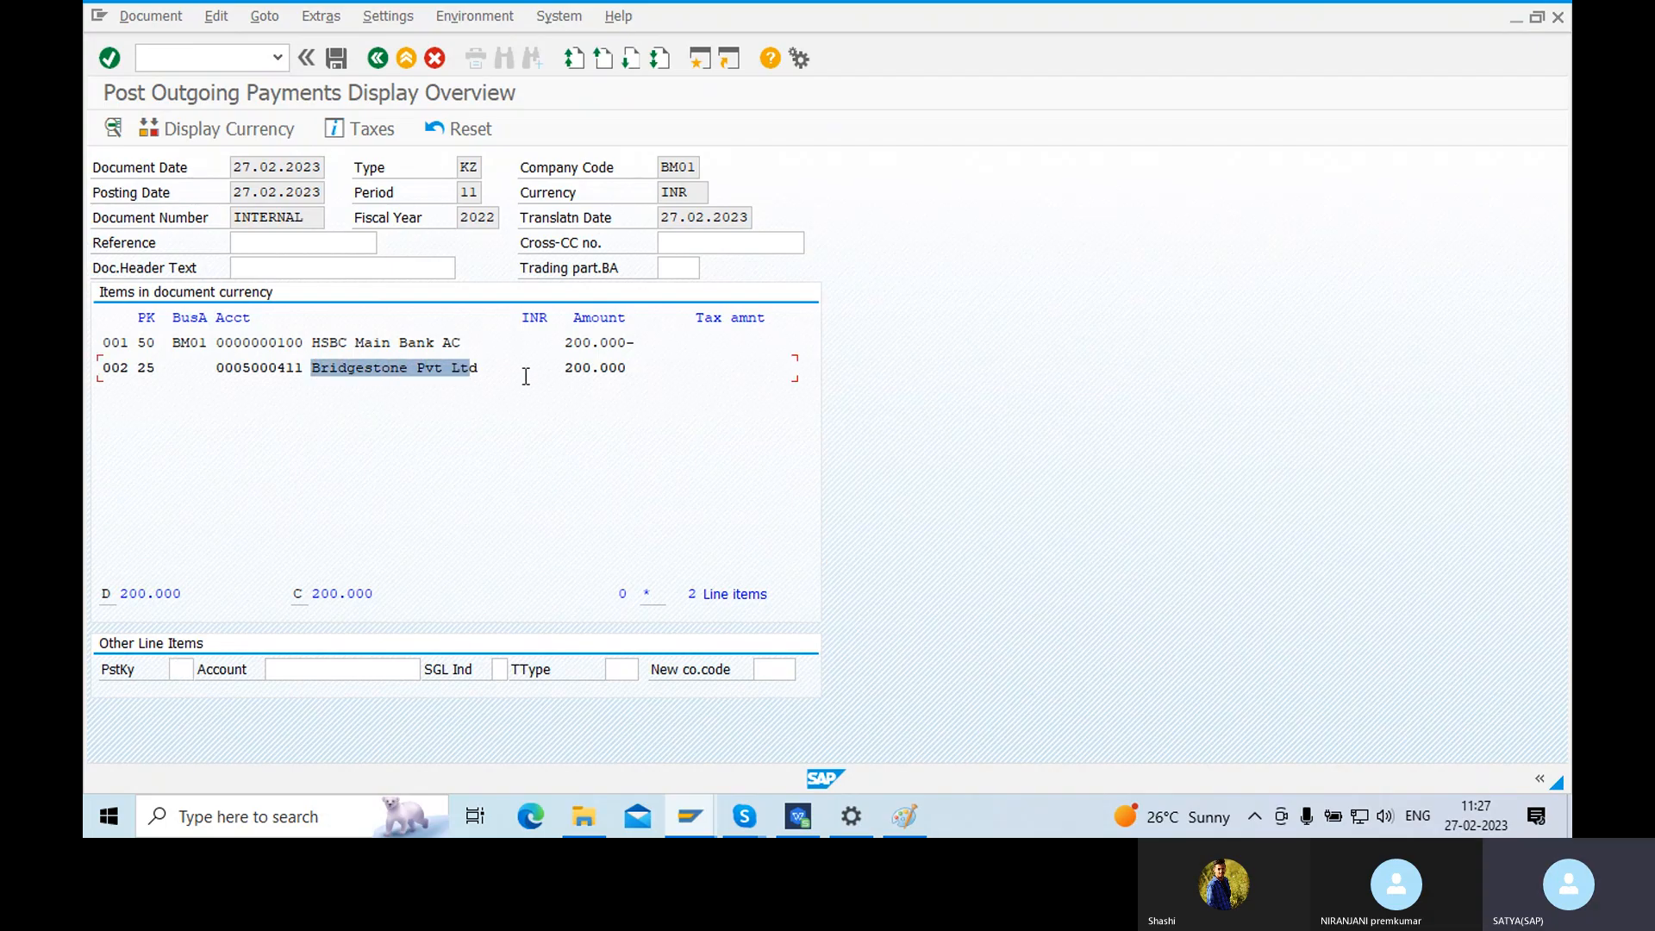
pyautogui.click(592, 374)
pyautogui.hotkey('shift', 'End')
pyautogui.moveTo(314, 336); pyautogui.dragTo(692, 338)
pyautogui.click(698, 384)
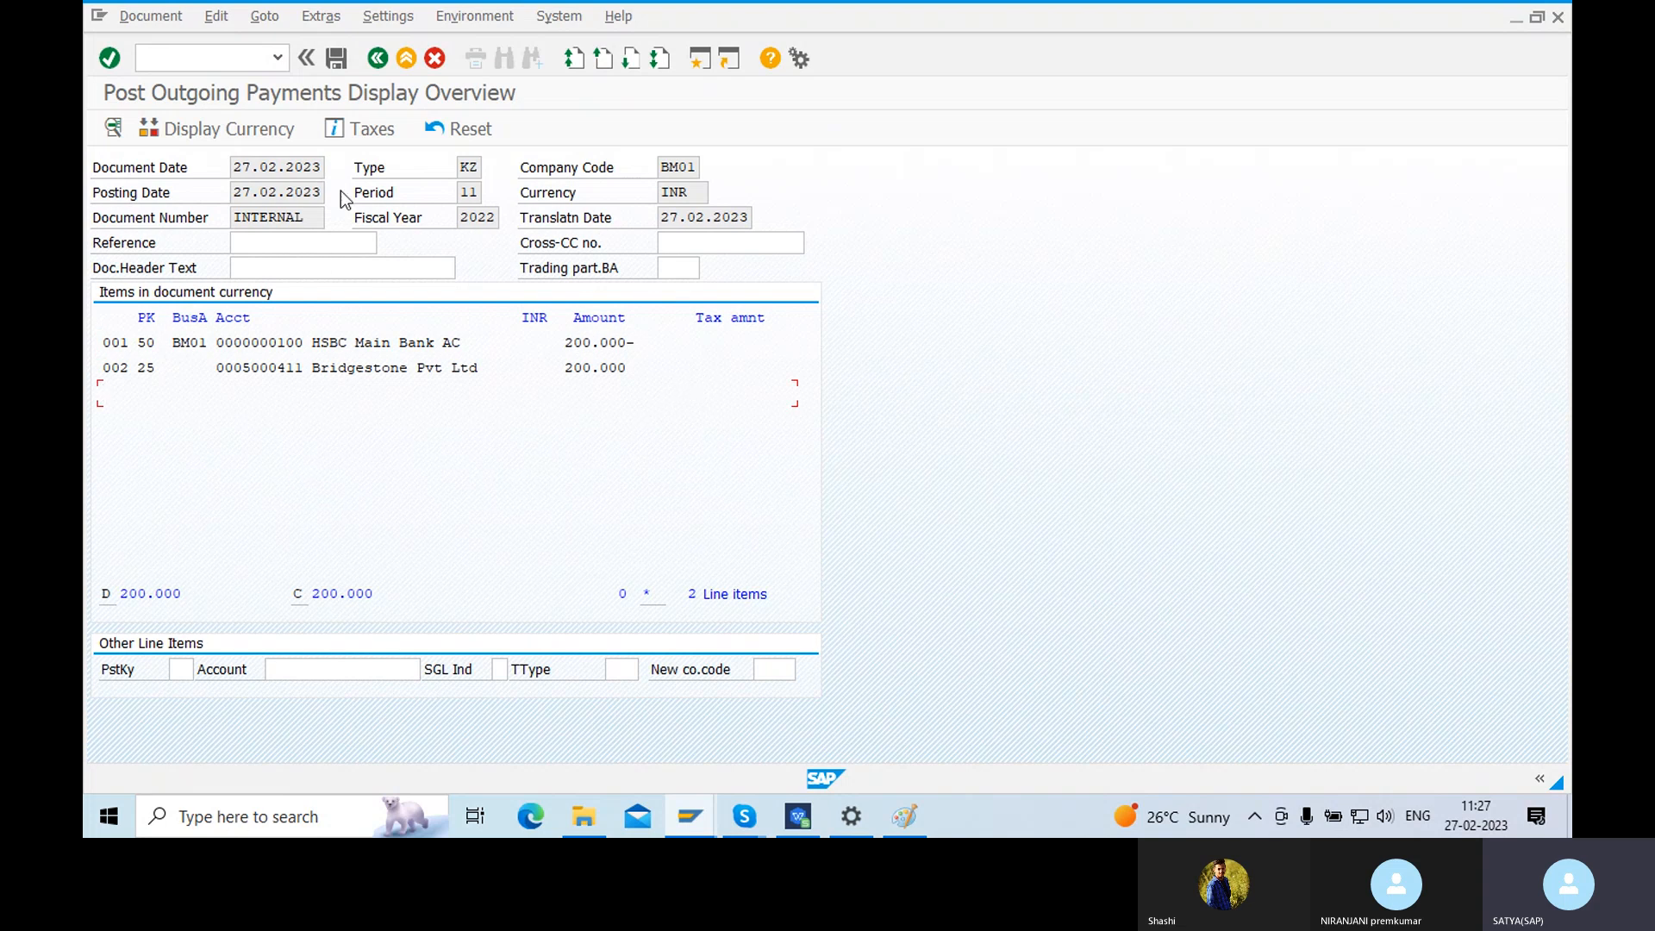
# - Post the outgoing payment, copy "Document 101" from the posting message's details, and close the details
pyautogui.click(336, 60)
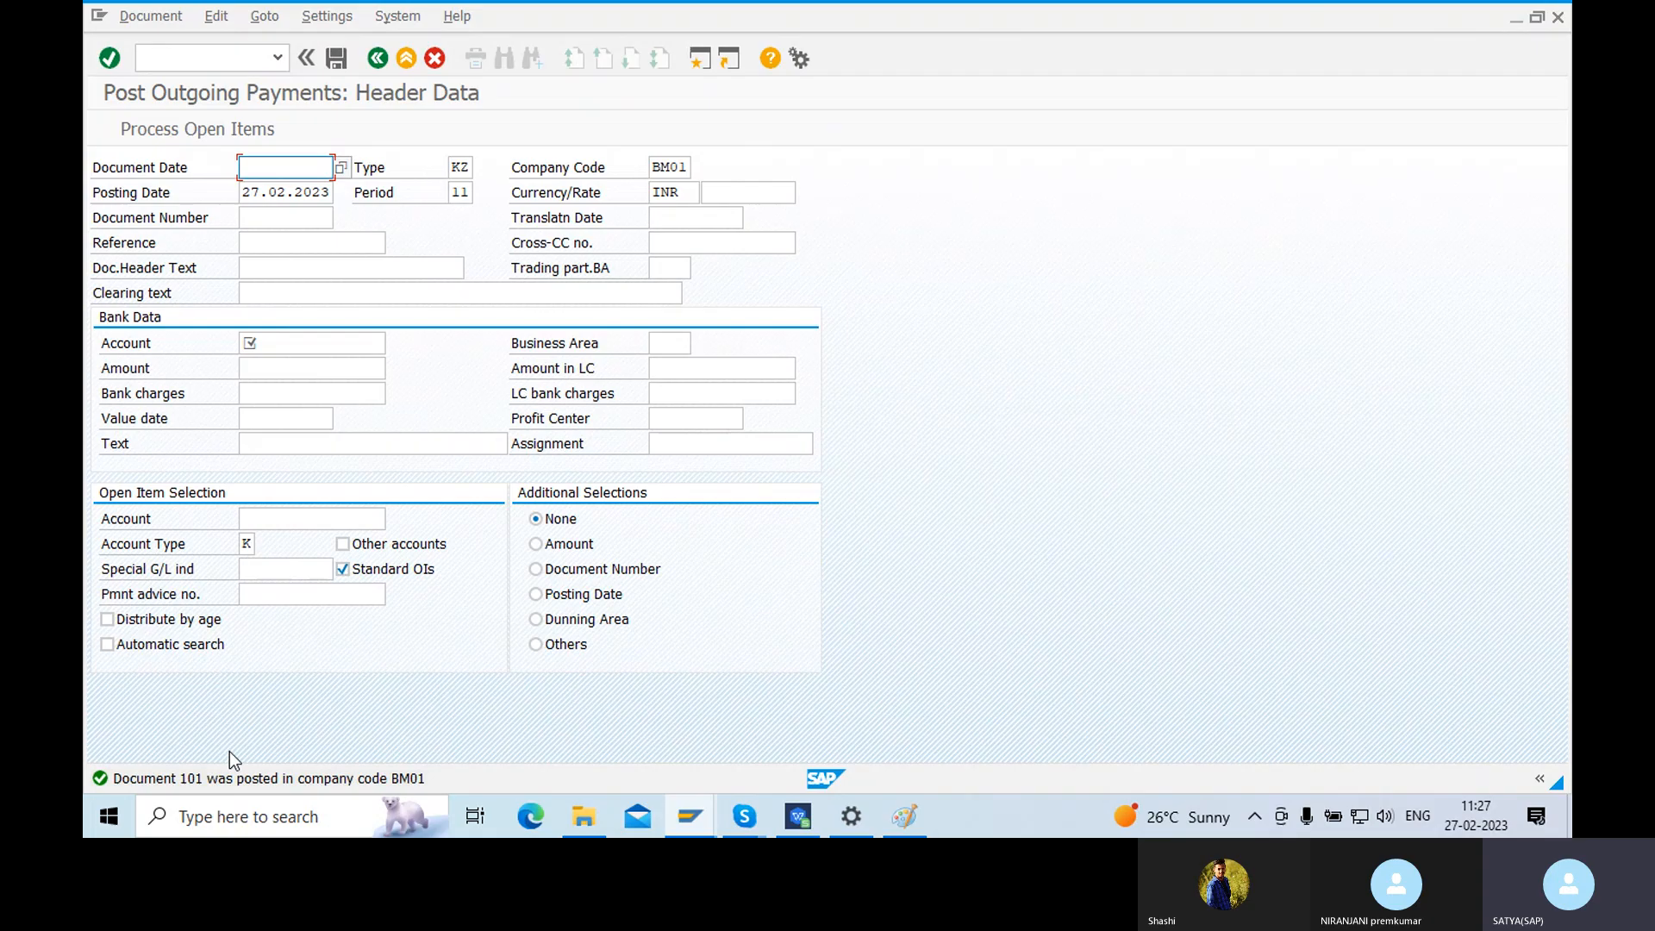
pyautogui.doubleClick(168, 780)
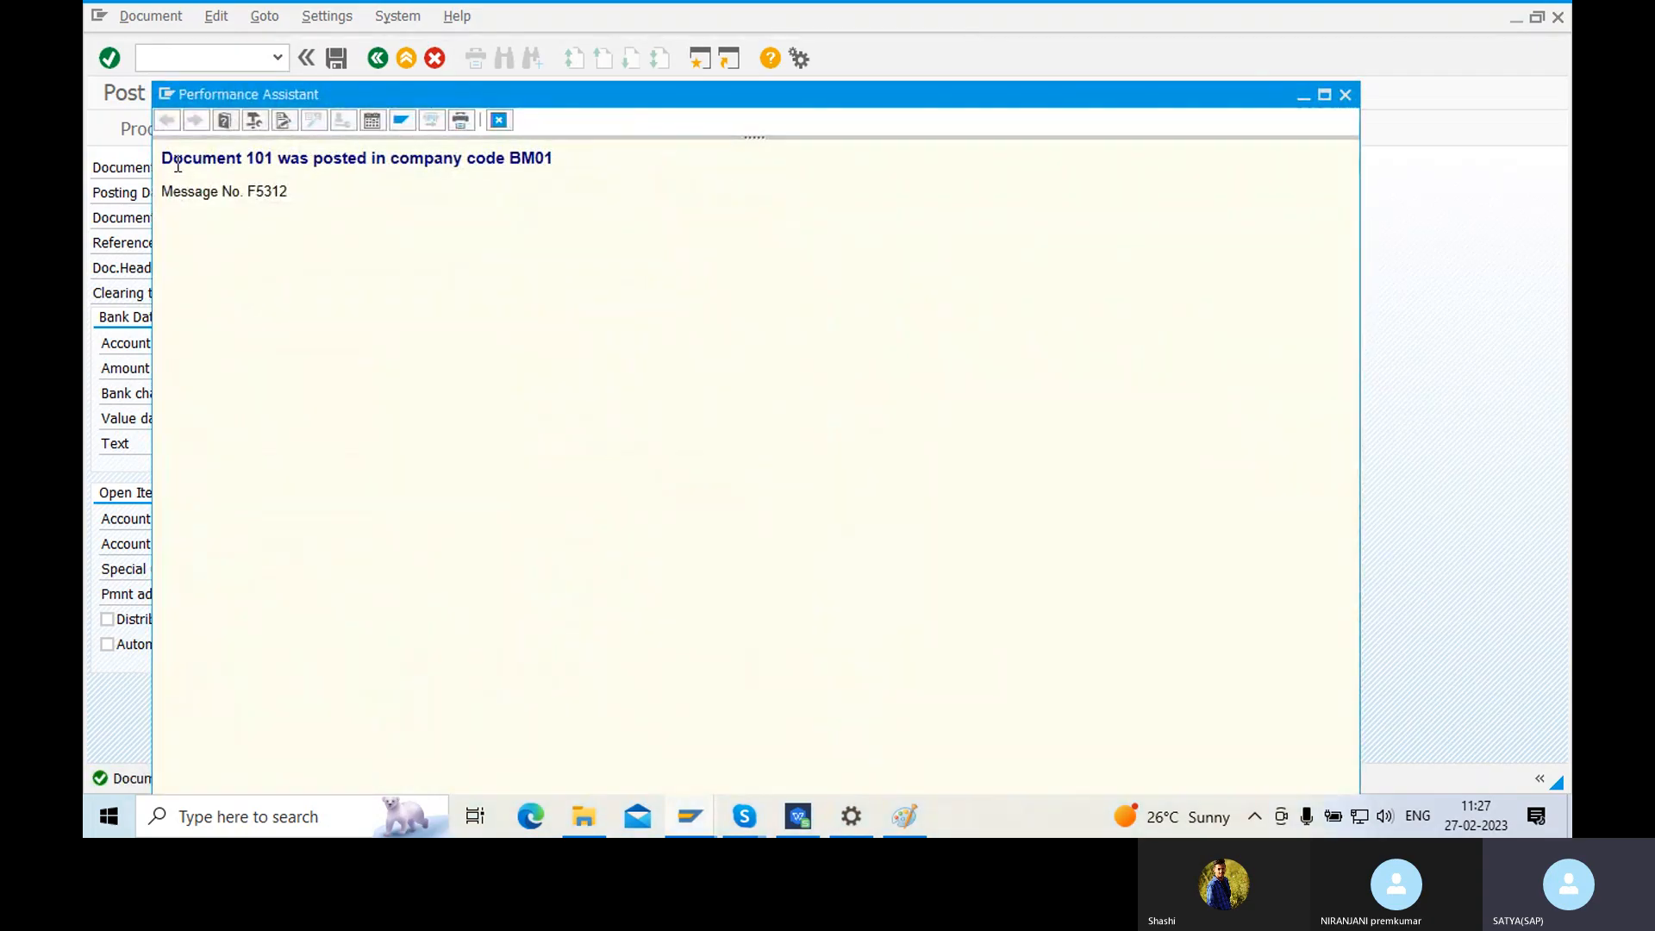
pyautogui.moveTo(162, 159); pyautogui.dragTo(274, 160)
pyautogui.rightClick(267, 158)
pyautogui.click(312, 197)
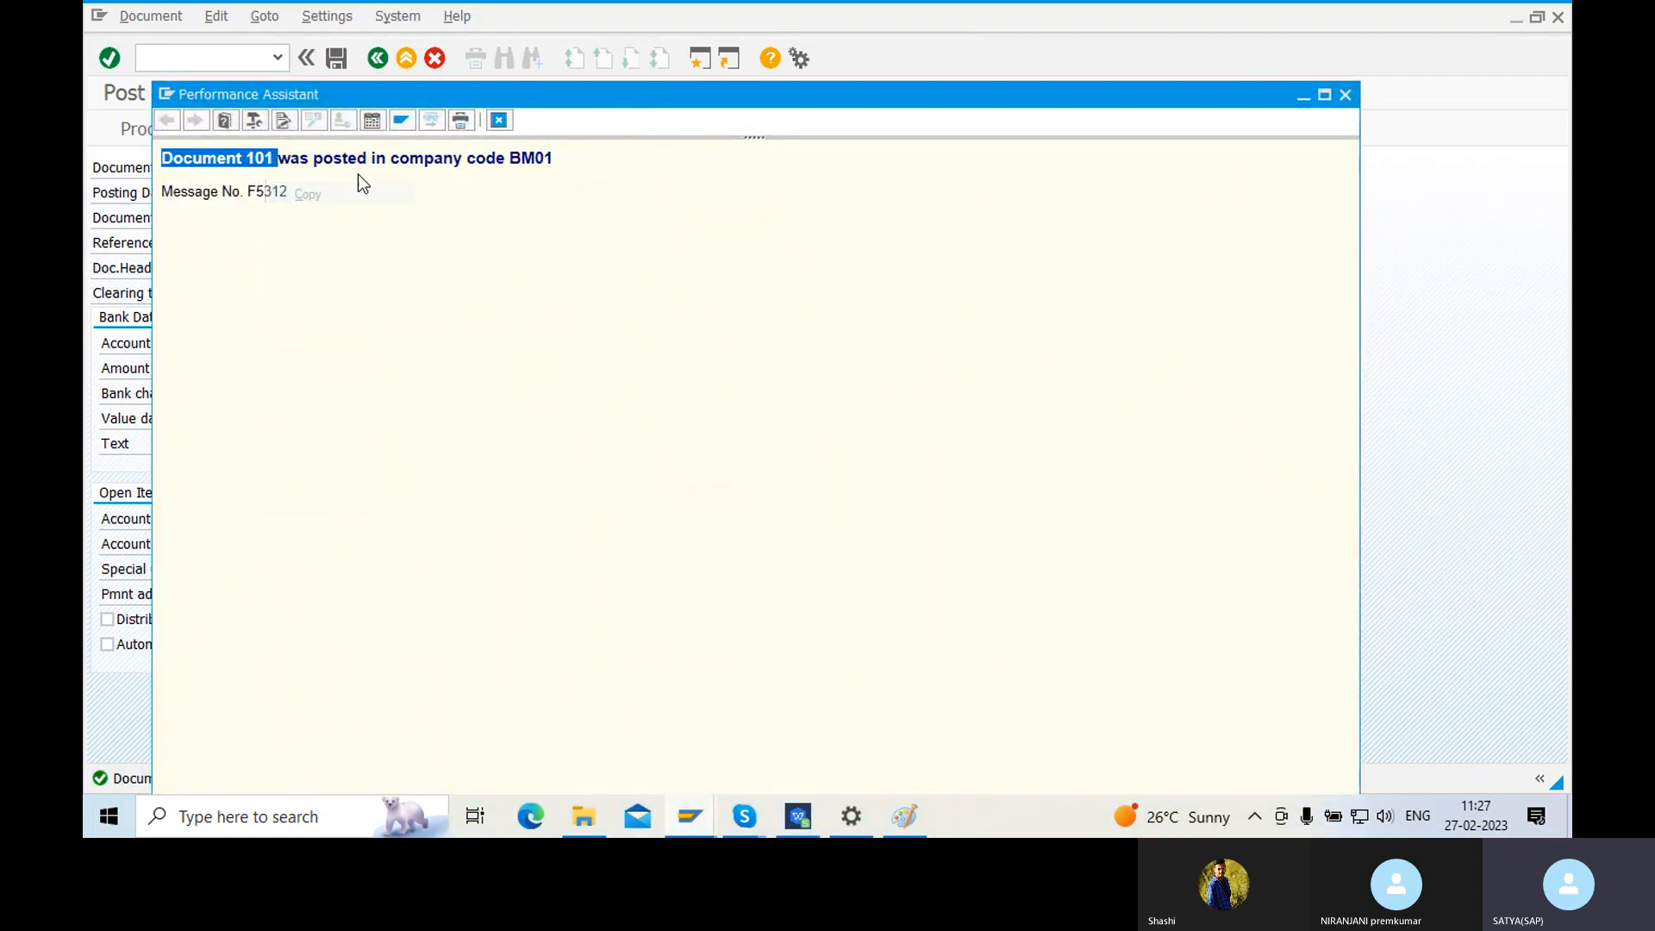
pyautogui.click(498, 120)
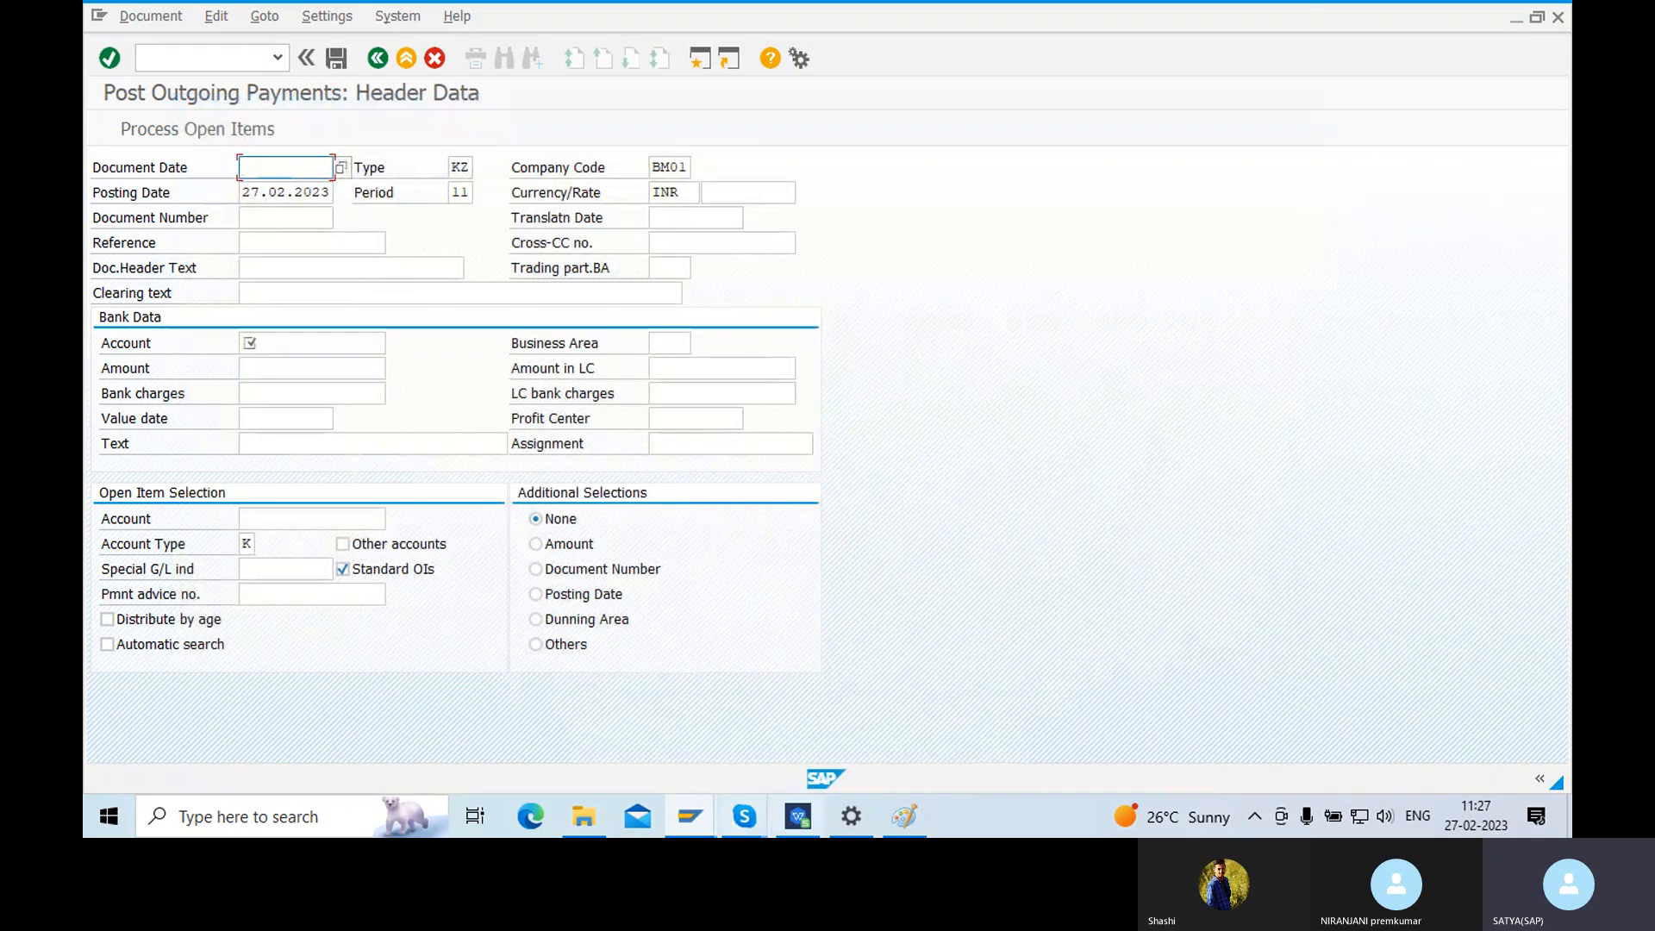
# - Switch to Paint and add the copied "Document 101" label in bold Segoe UI beside the Vendor Ac Dr / Bank Ac CR box
pyautogui.click(916, 815)
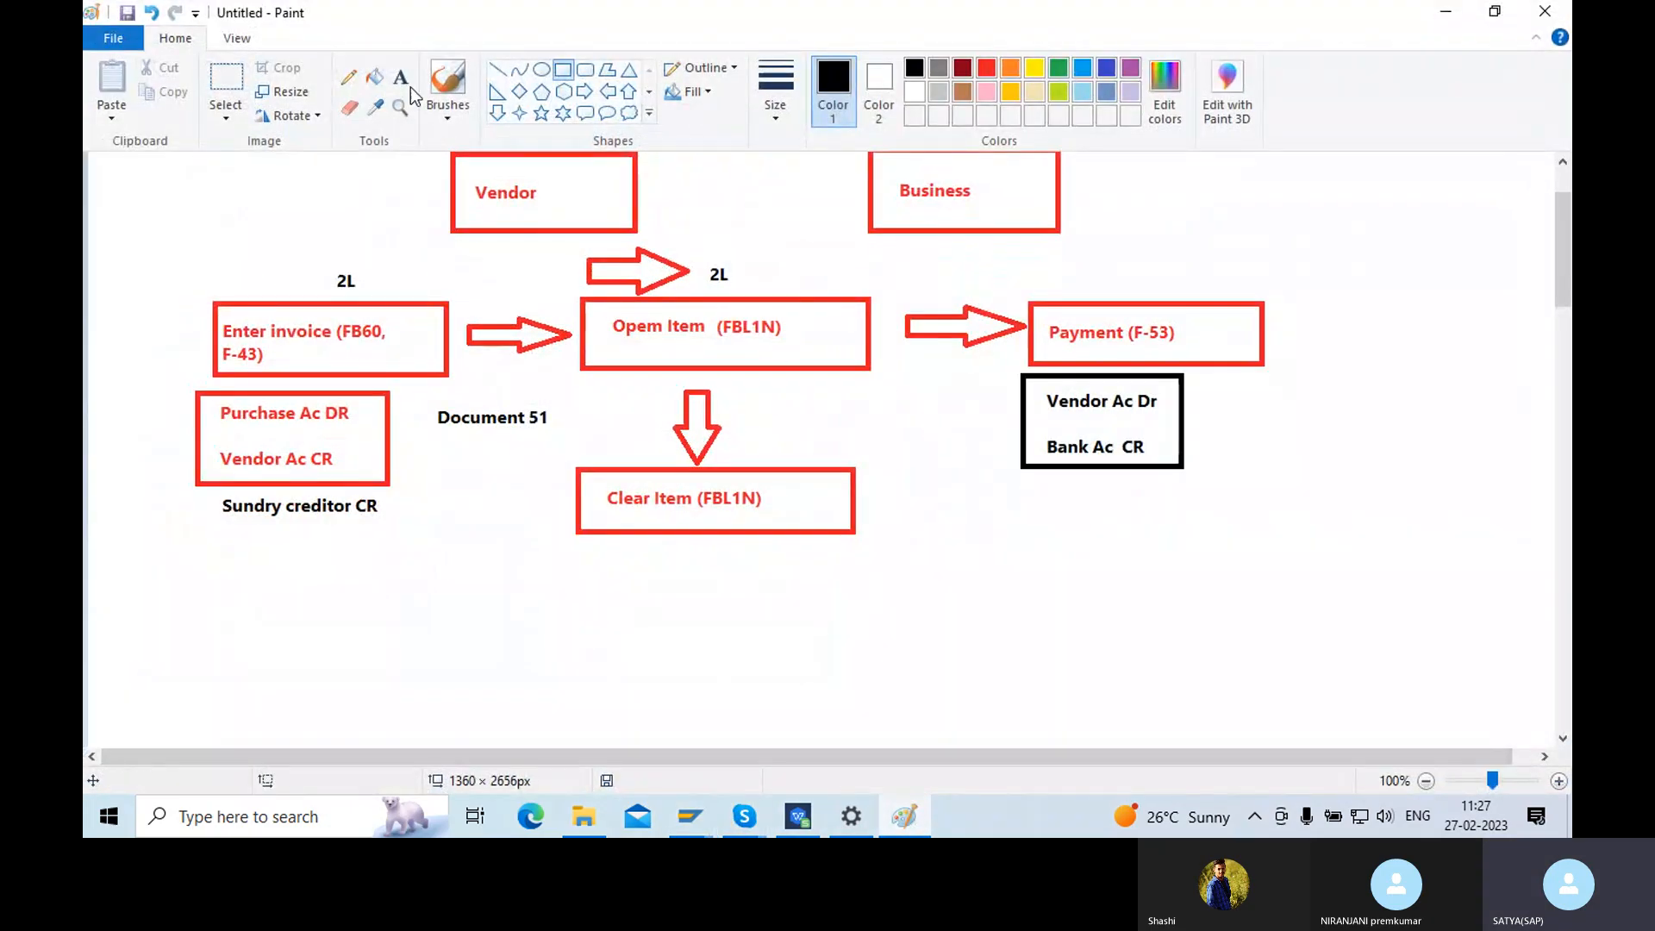
pyautogui.click(401, 77)
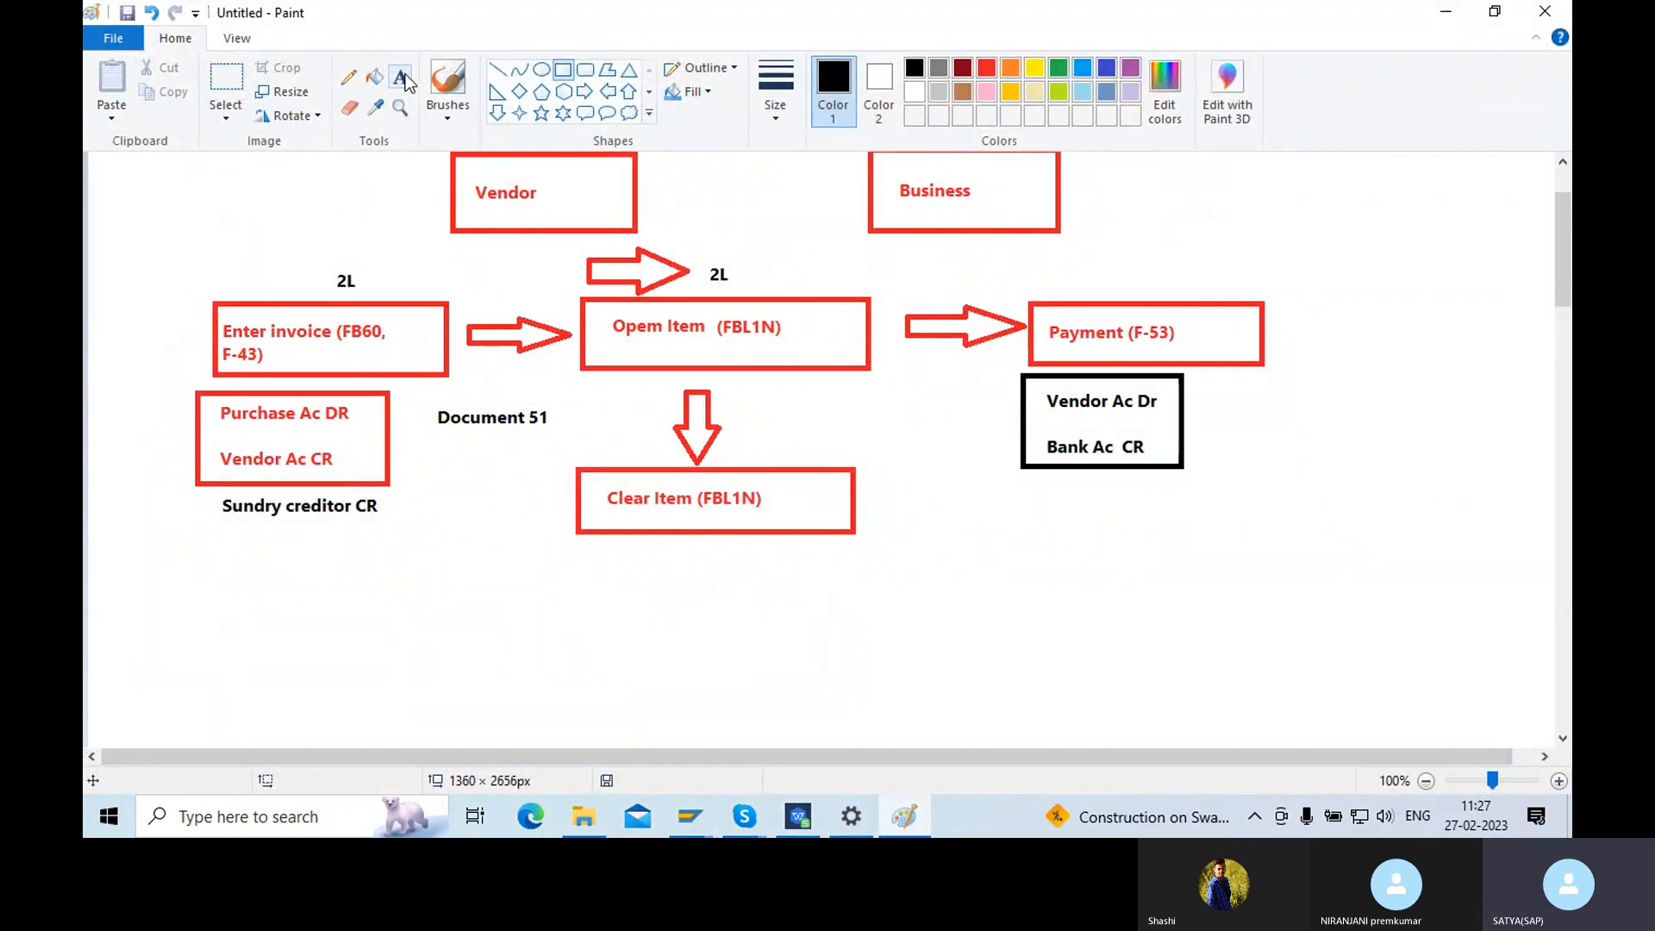
pyautogui.click(832, 401)
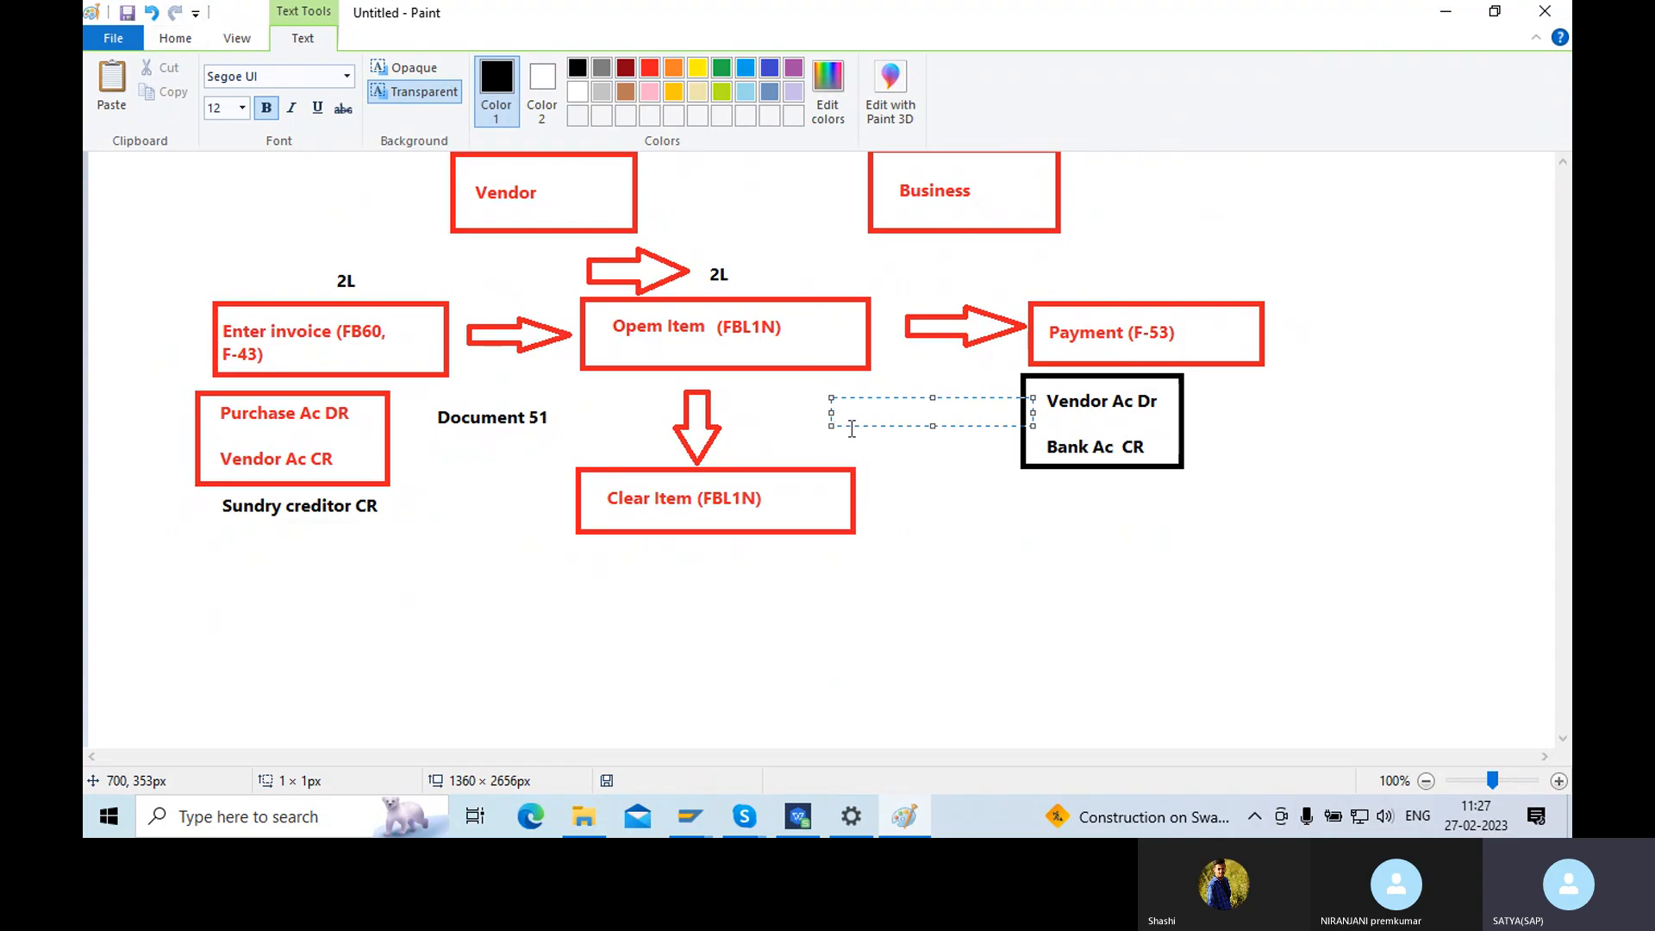
pyautogui.hotkey('ctrl', 'v')
pyautogui.hotkey('ctrl', 'a')
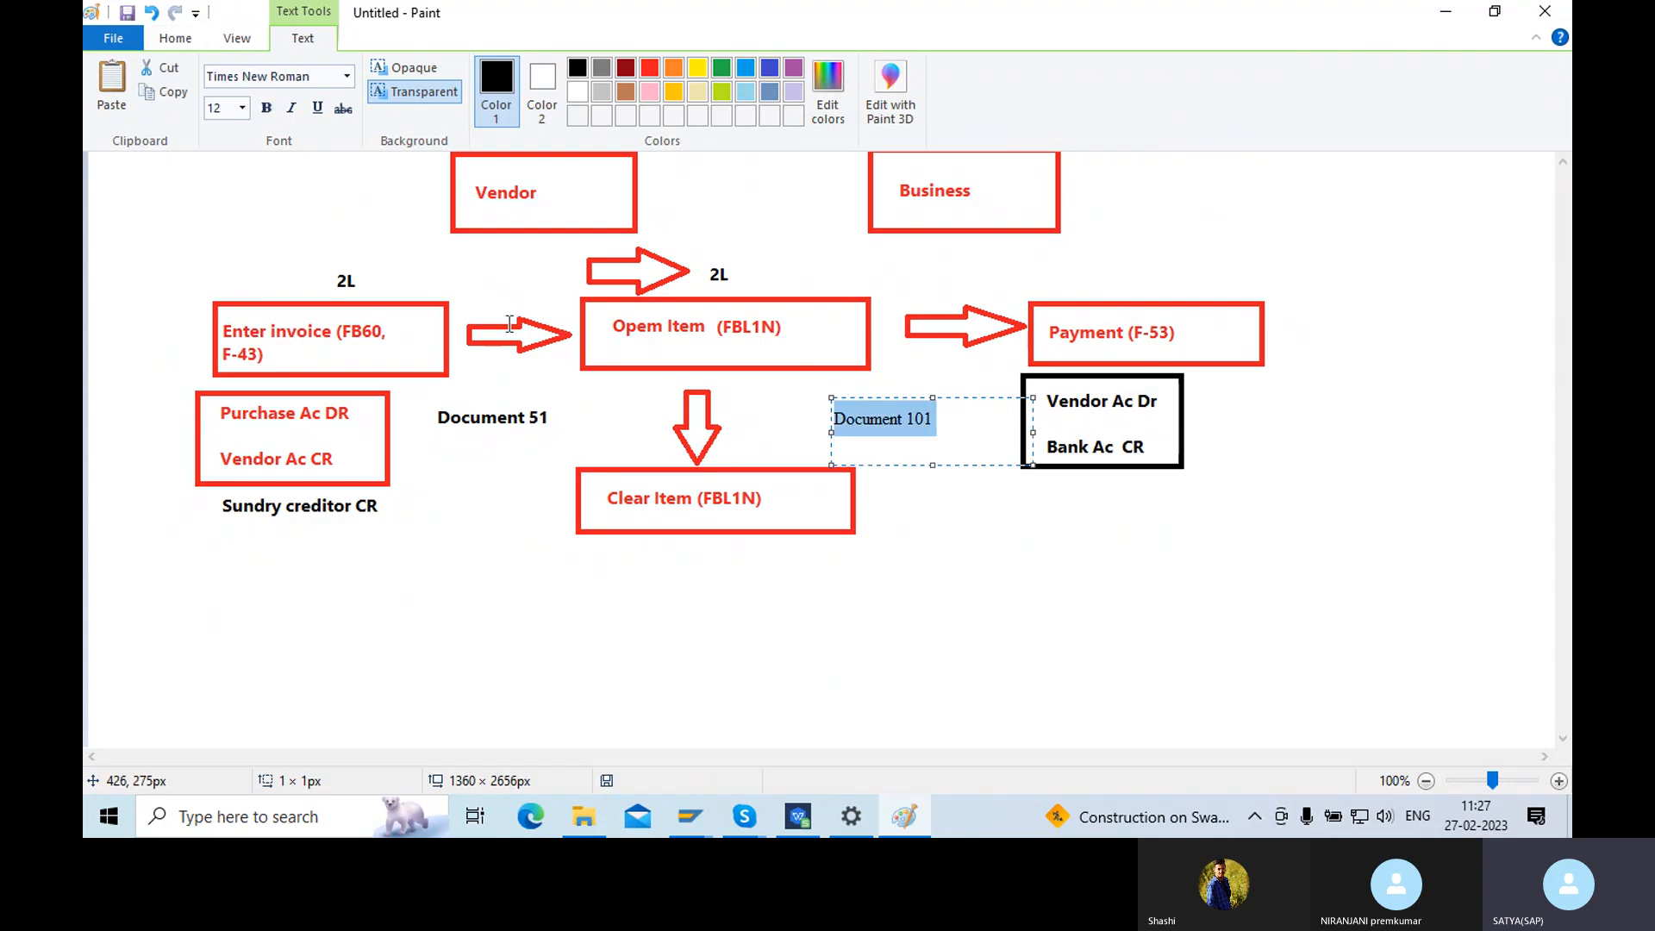
pyautogui.click(267, 108)
pyautogui.click(347, 76)
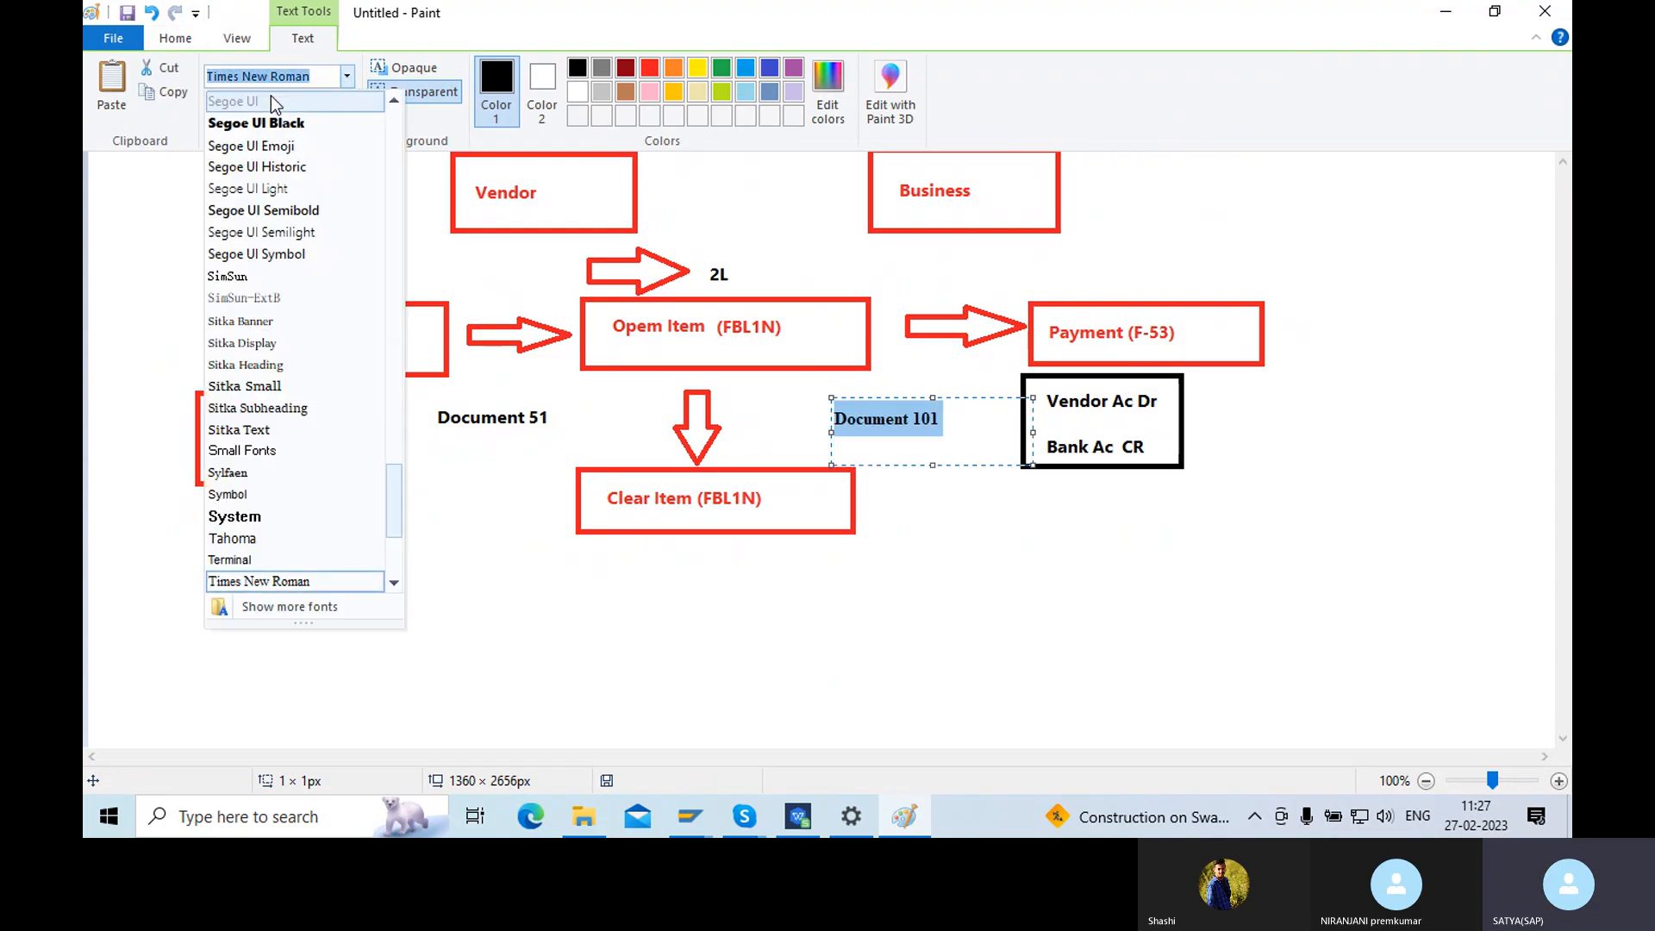
pyautogui.click(271, 98)
pyautogui.click(960, 572)
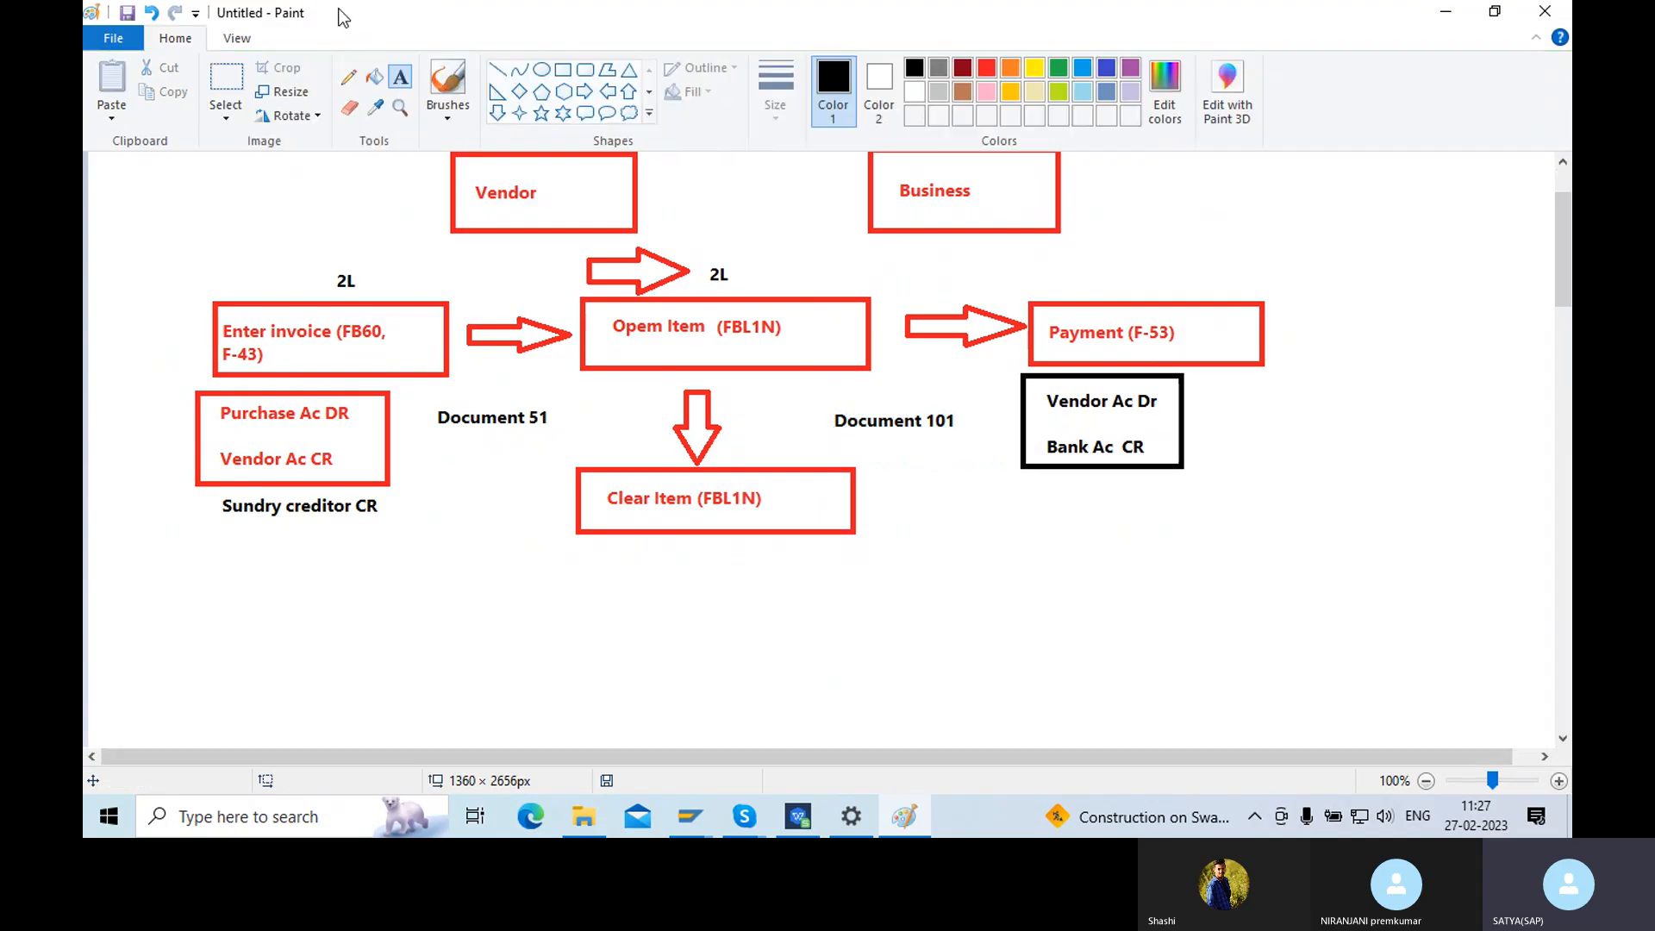
# - Draw black rectangles around the "Document 51" and "Document 101" labels in the vendor process diagram
pyautogui.click(563, 70)
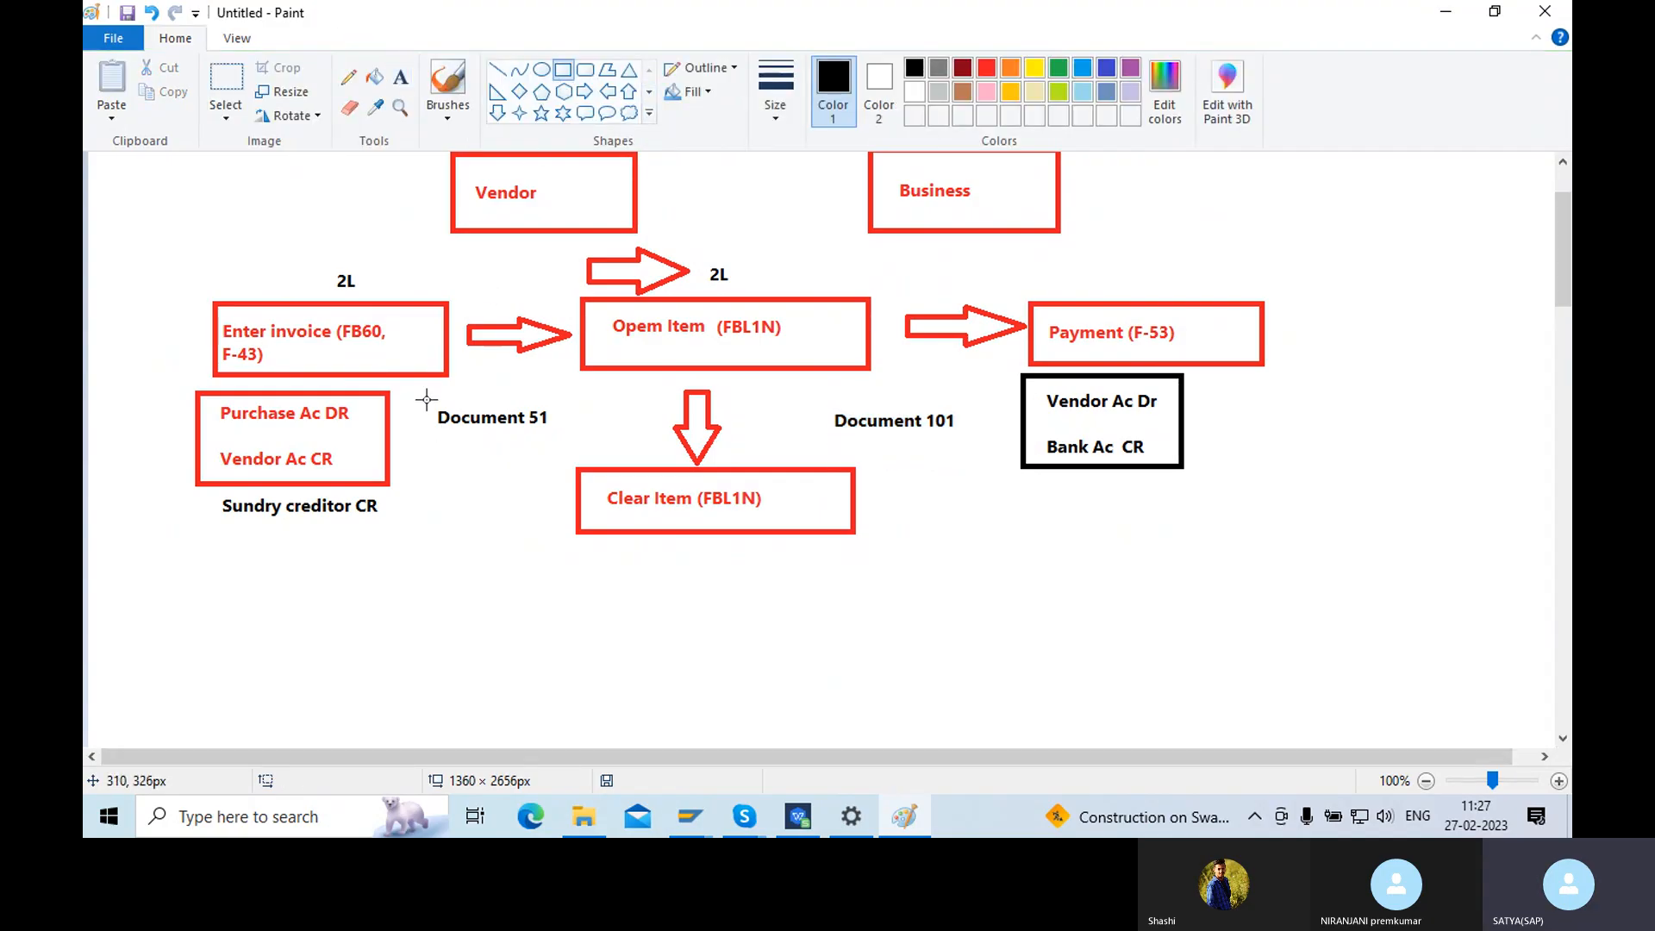
pyautogui.moveTo(424, 398); pyautogui.dragTo(561, 431)
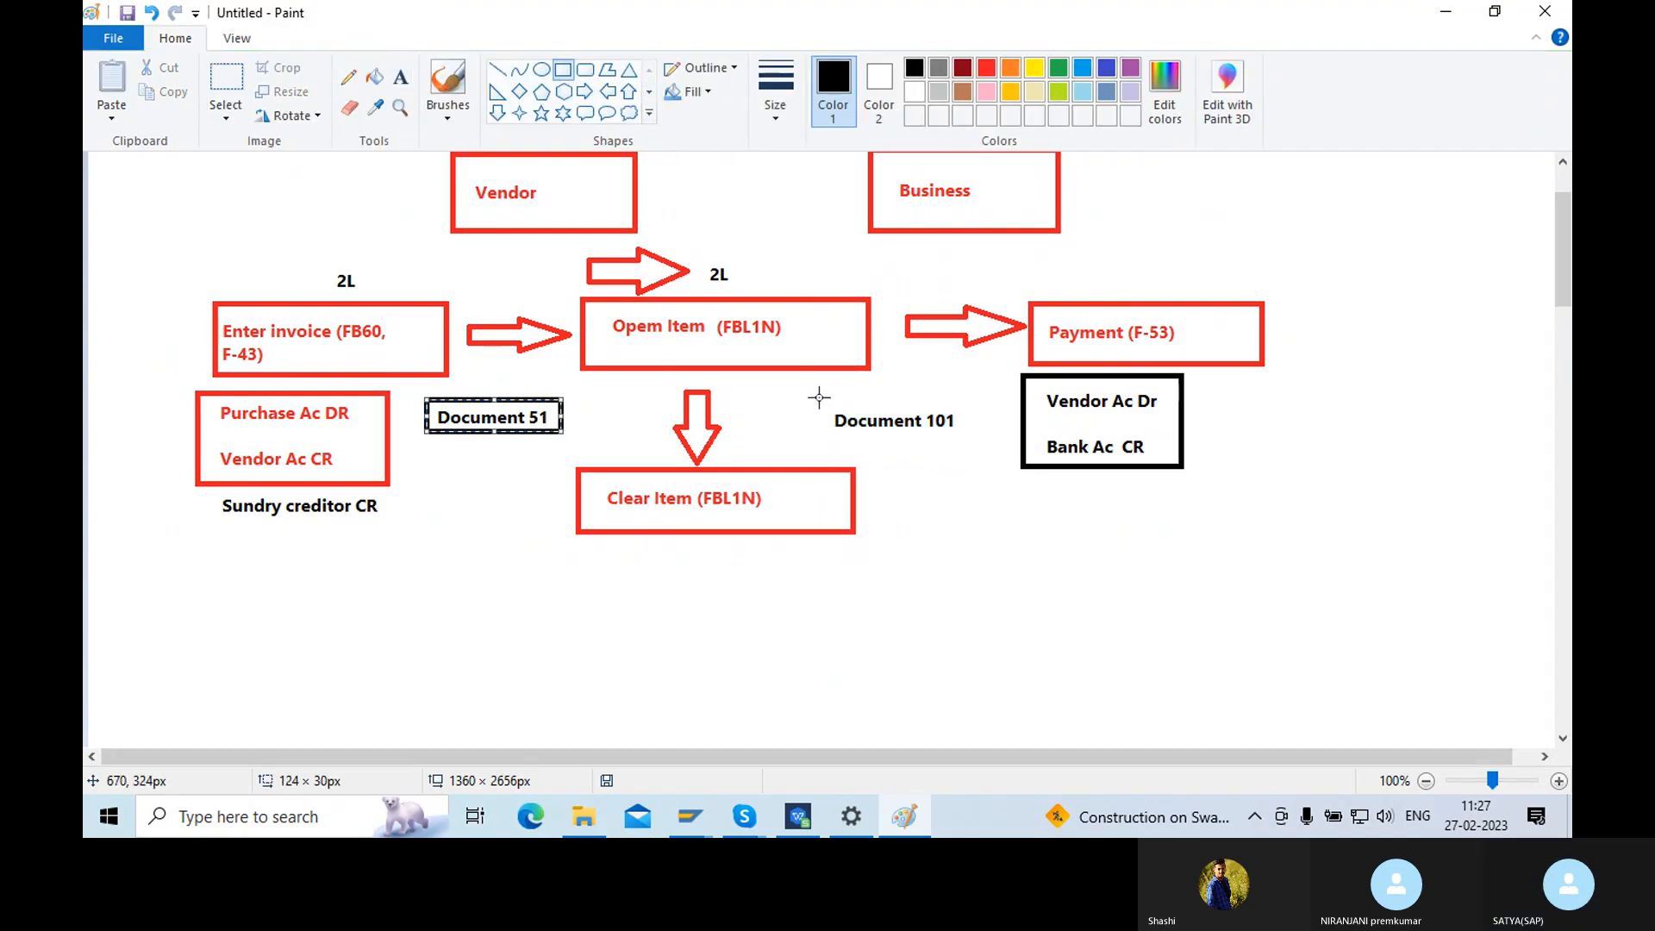
pyautogui.moveTo(815, 396); pyautogui.dragTo(980, 443)
pyautogui.click(975, 464)
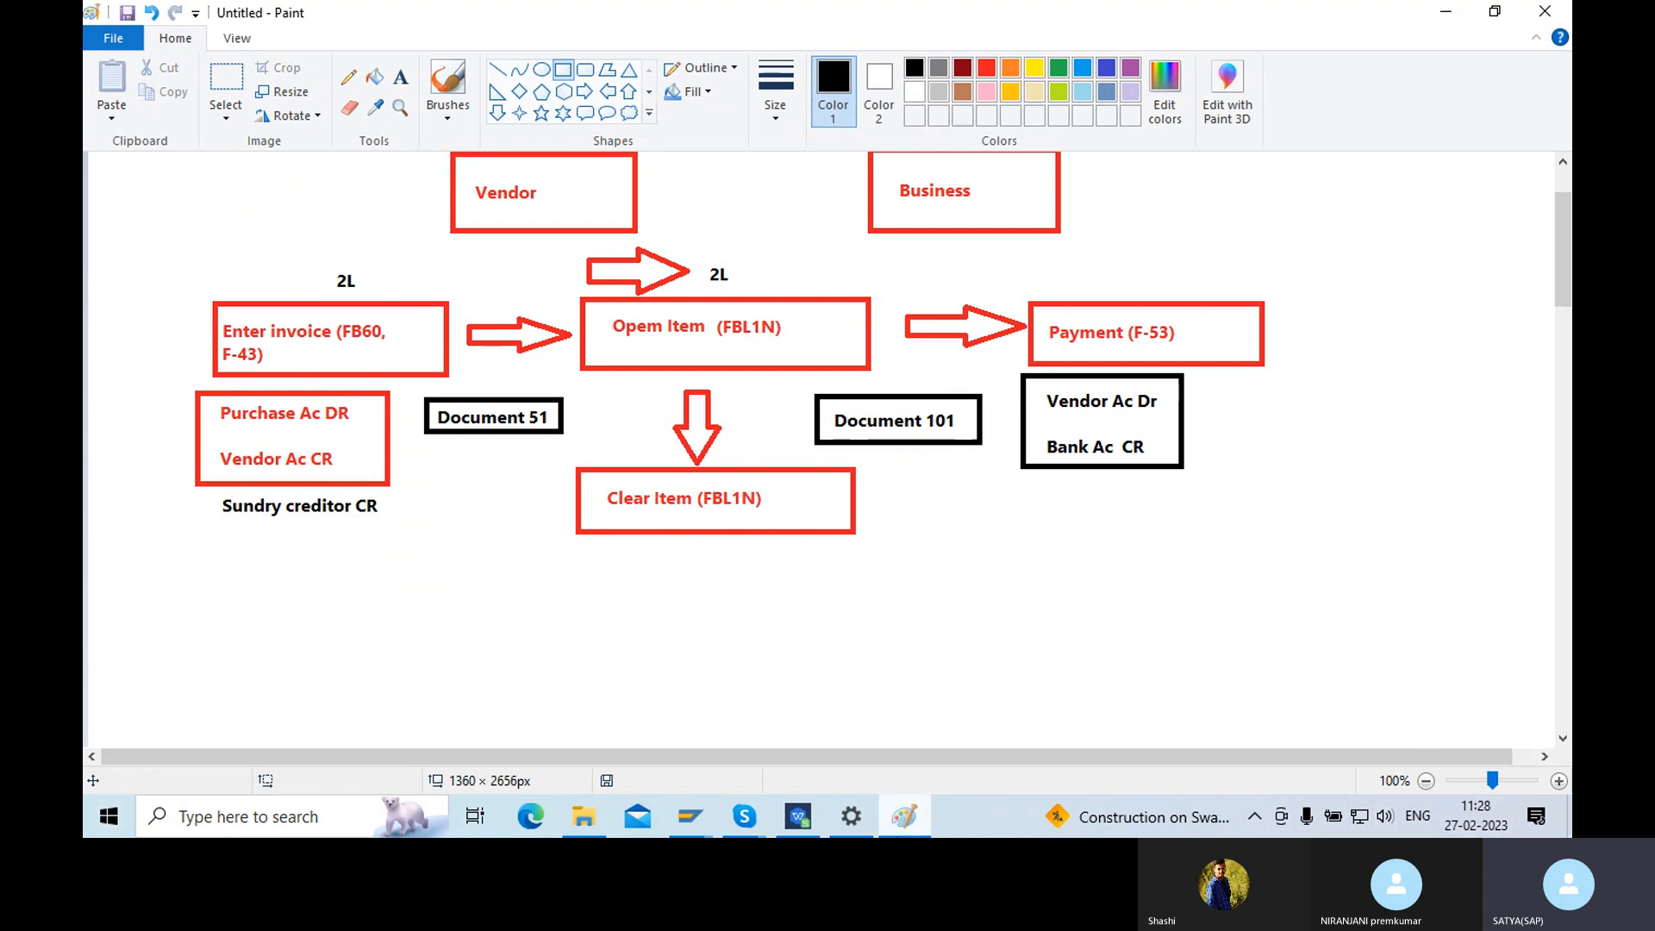
# - Switch to the SAP Vendor Line Item Display window, refresh the open item list and close the information message
pyautogui.click(691, 816)
pyautogui.click(619, 736)
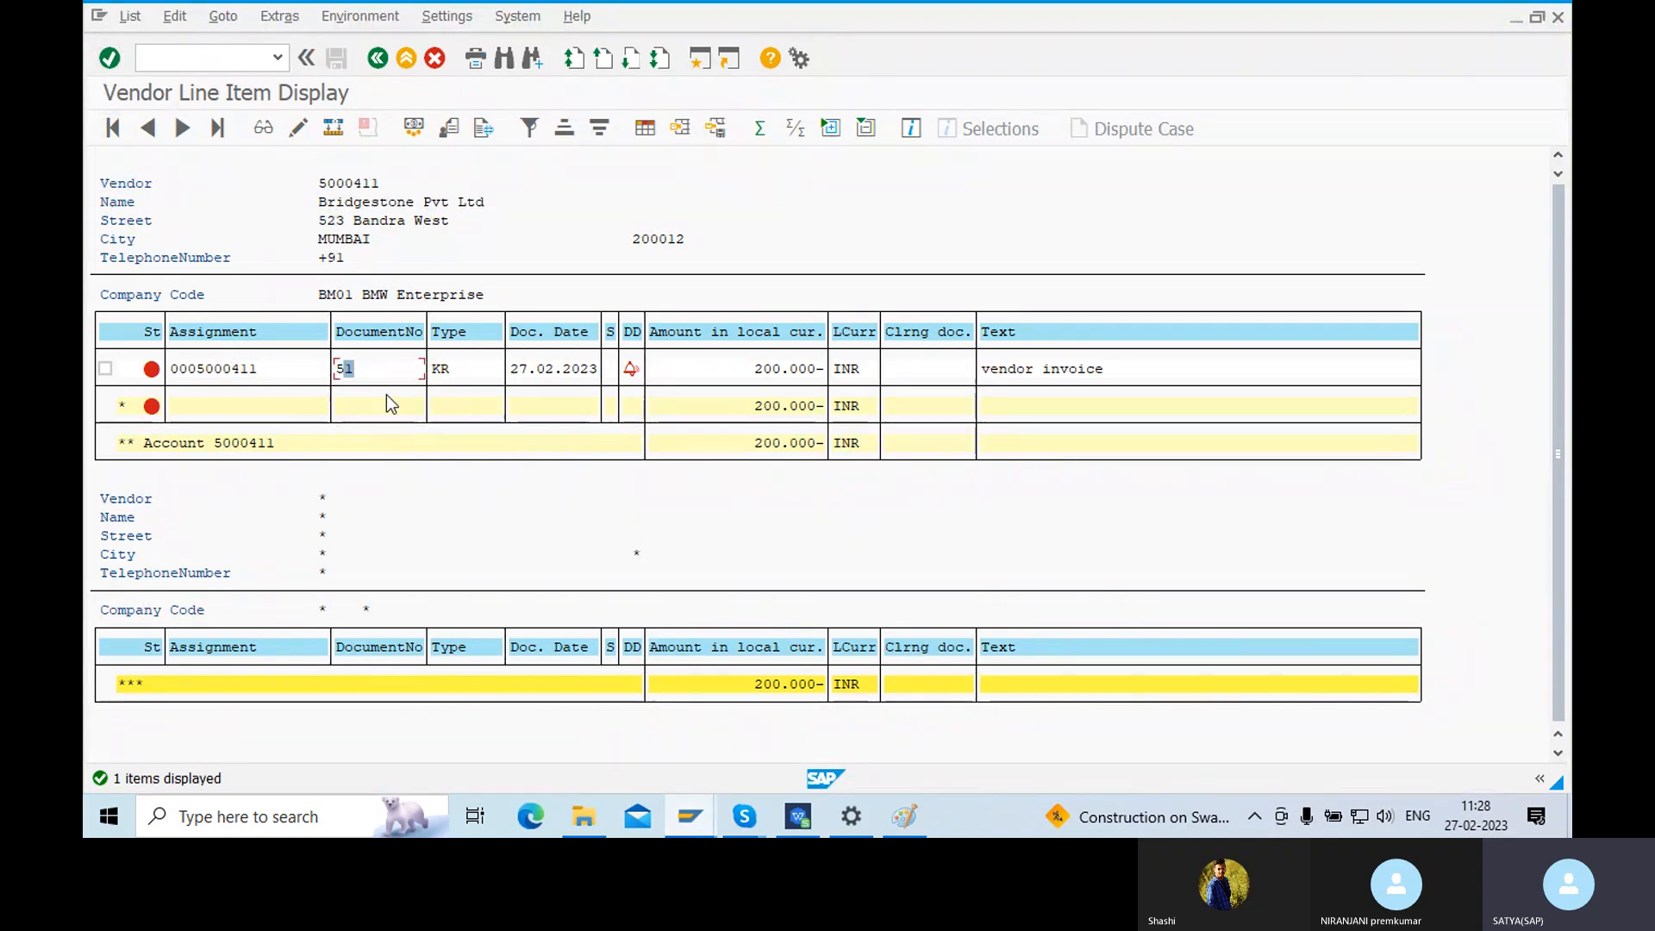
pyautogui.click(130, 16)
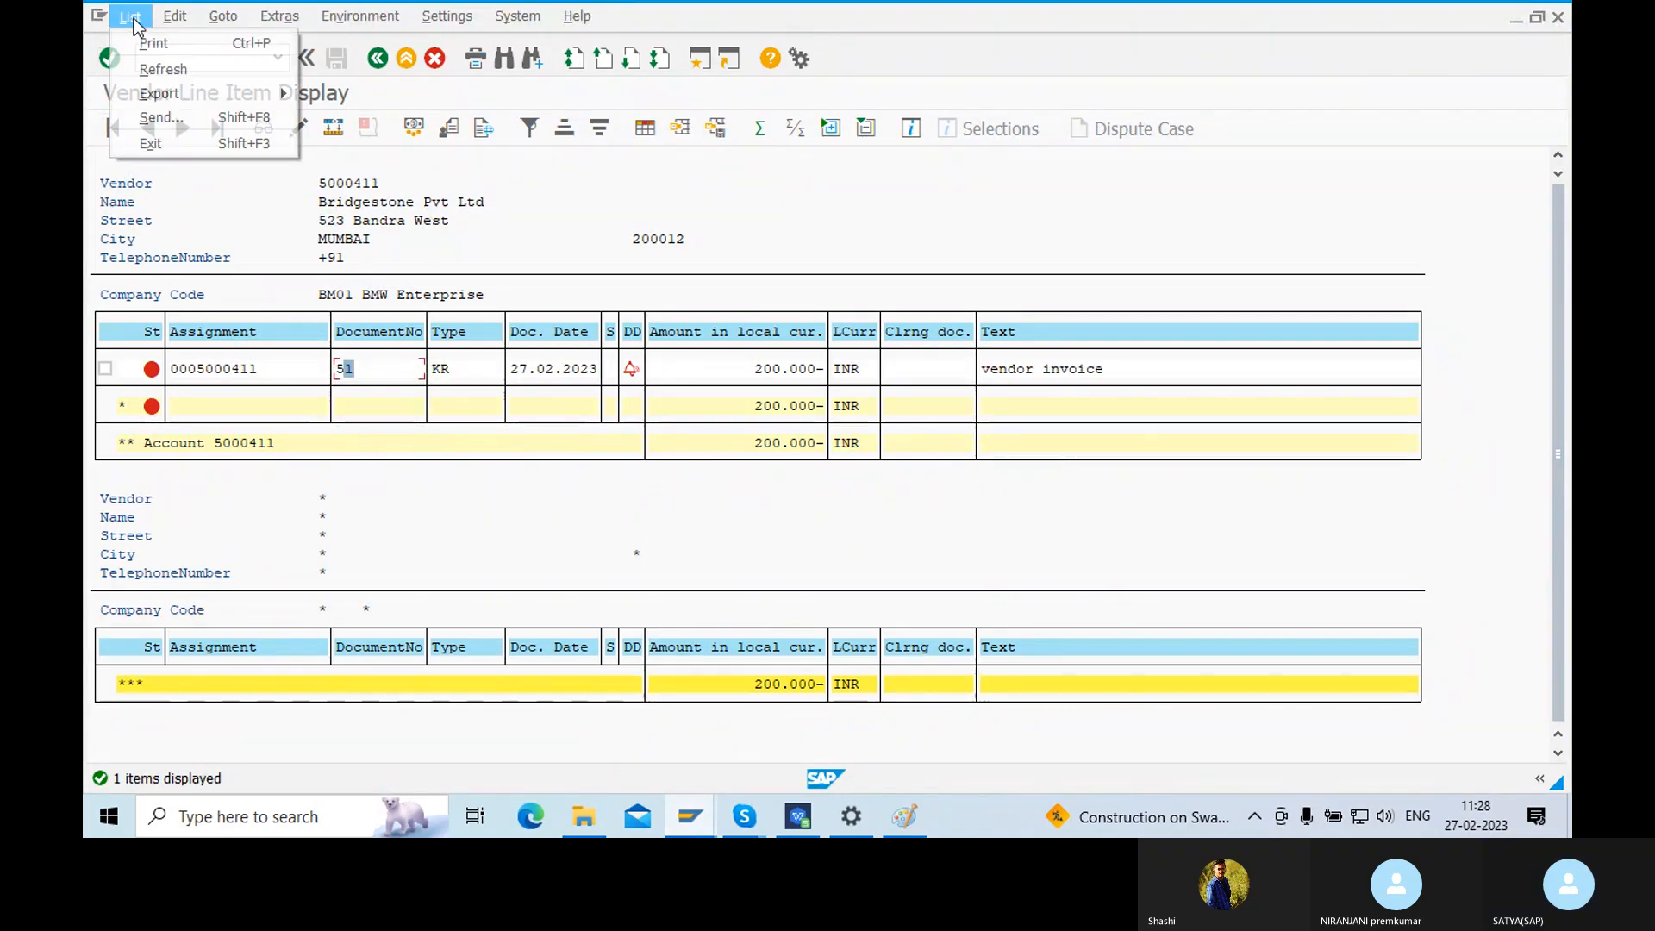
pyautogui.click(169, 72)
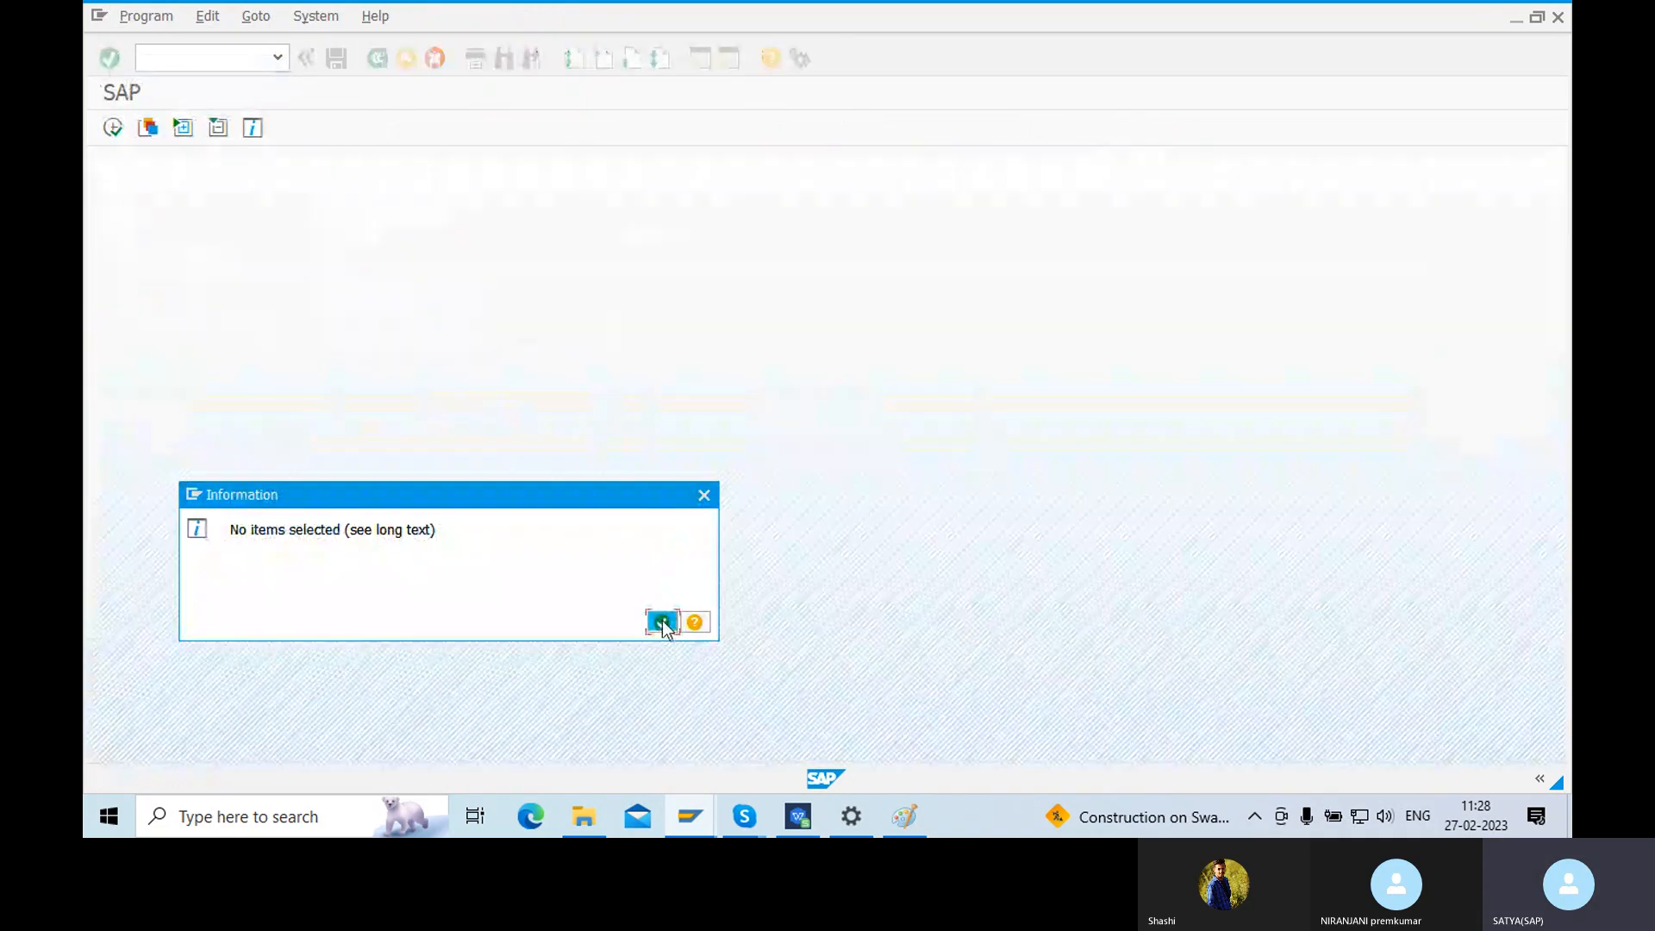
pyautogui.click(662, 622)
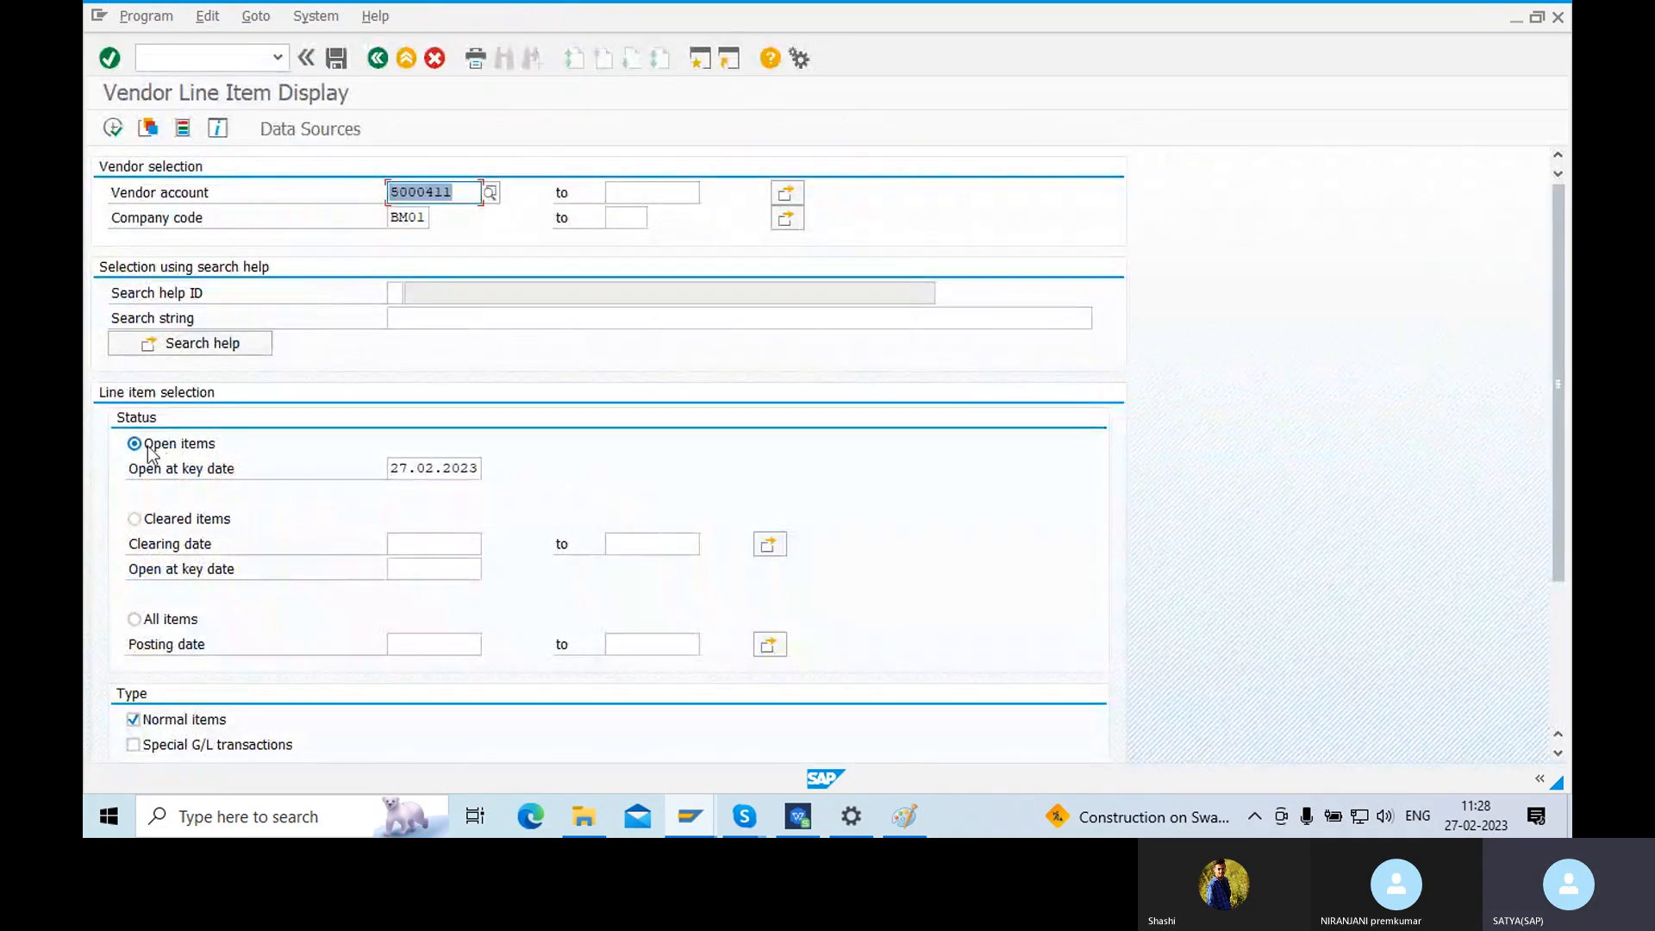
# - Run the line item report for the vendor's open items, and again with the status set to Cleared items
pyautogui.click(112, 128)
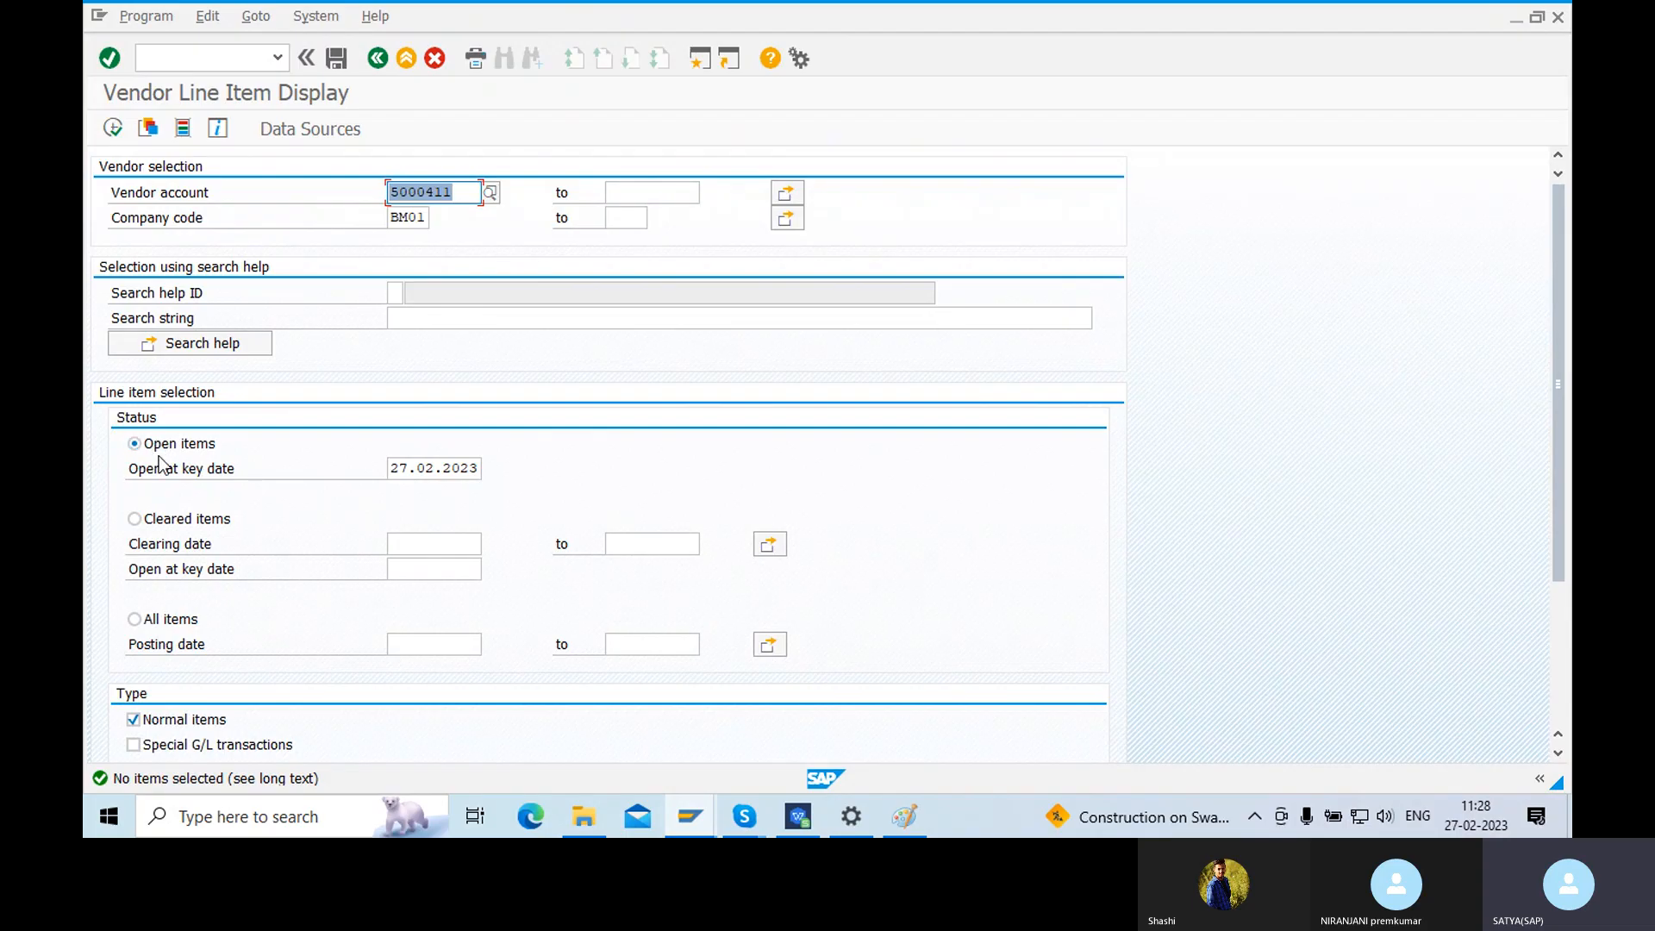
pyautogui.click(134, 519)
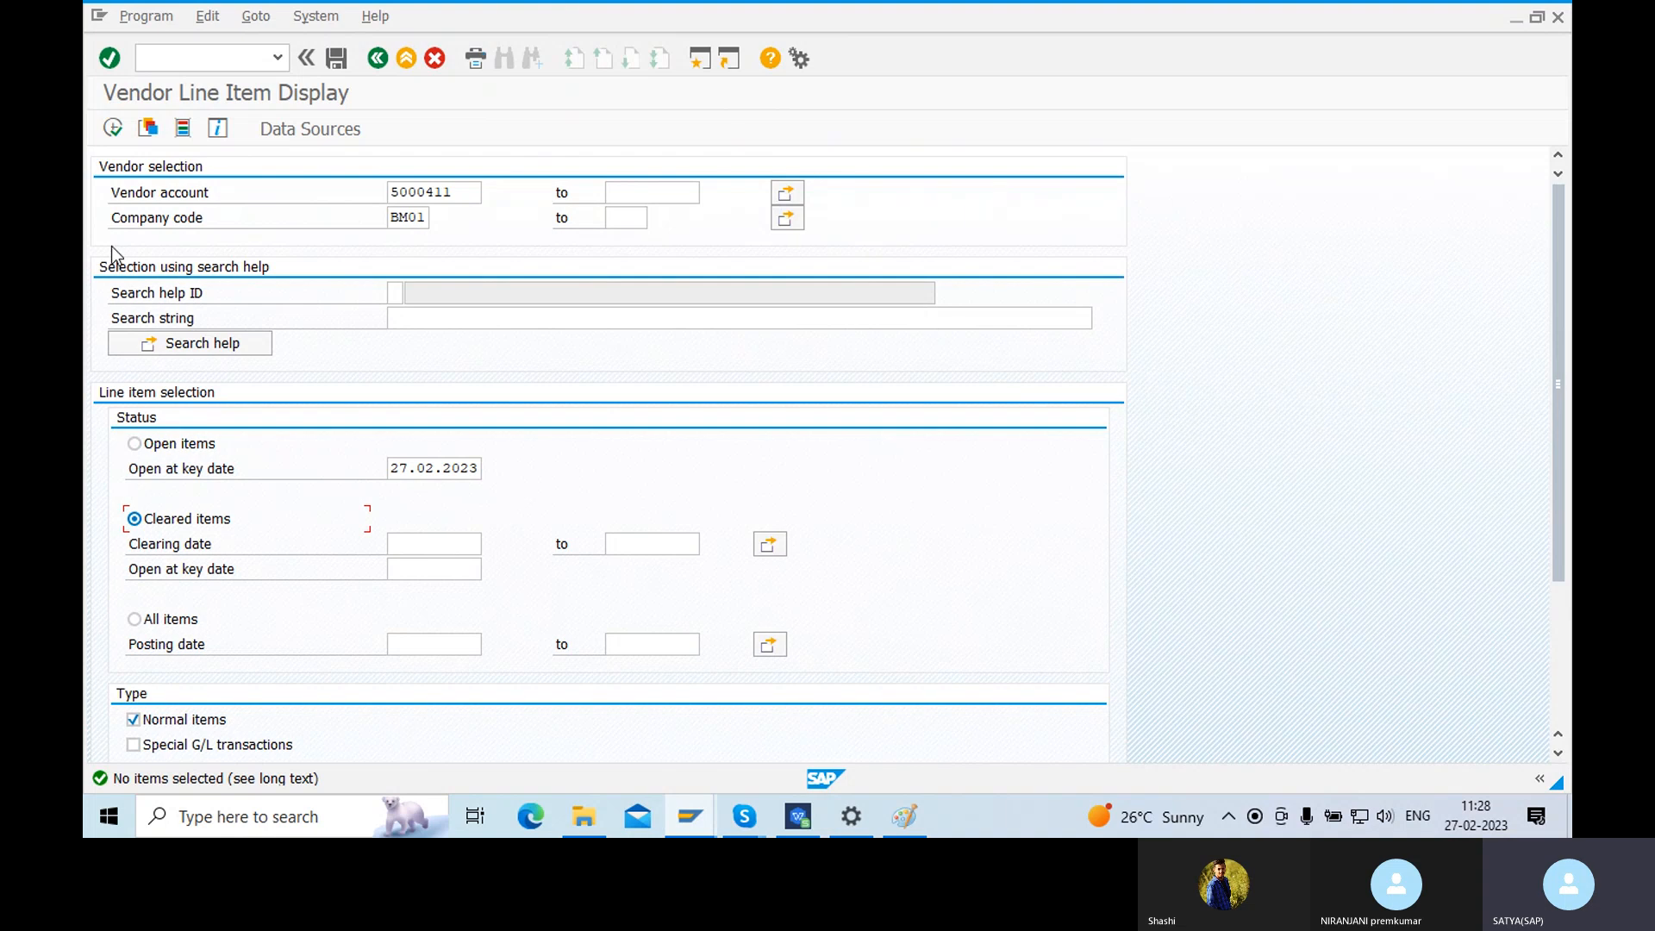
pyautogui.click(112, 129)
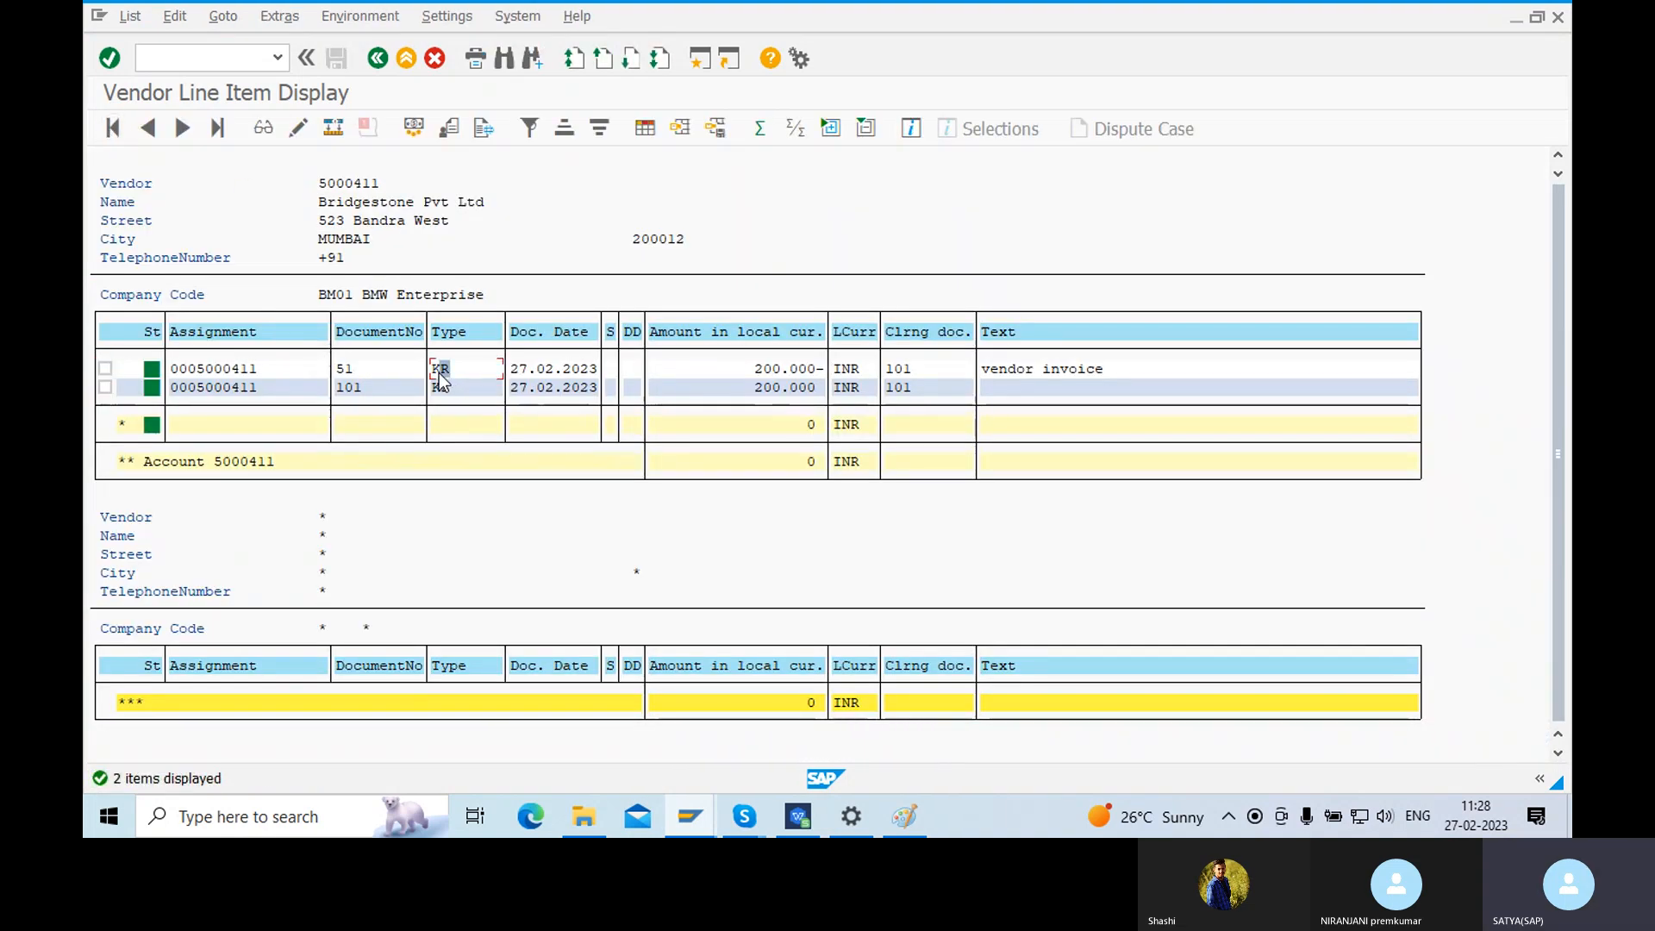
# - Examine the document numbers, types, amounts and clearing documents of the vendor's cleared invoice and payment lines
pyautogui.click(348, 371)
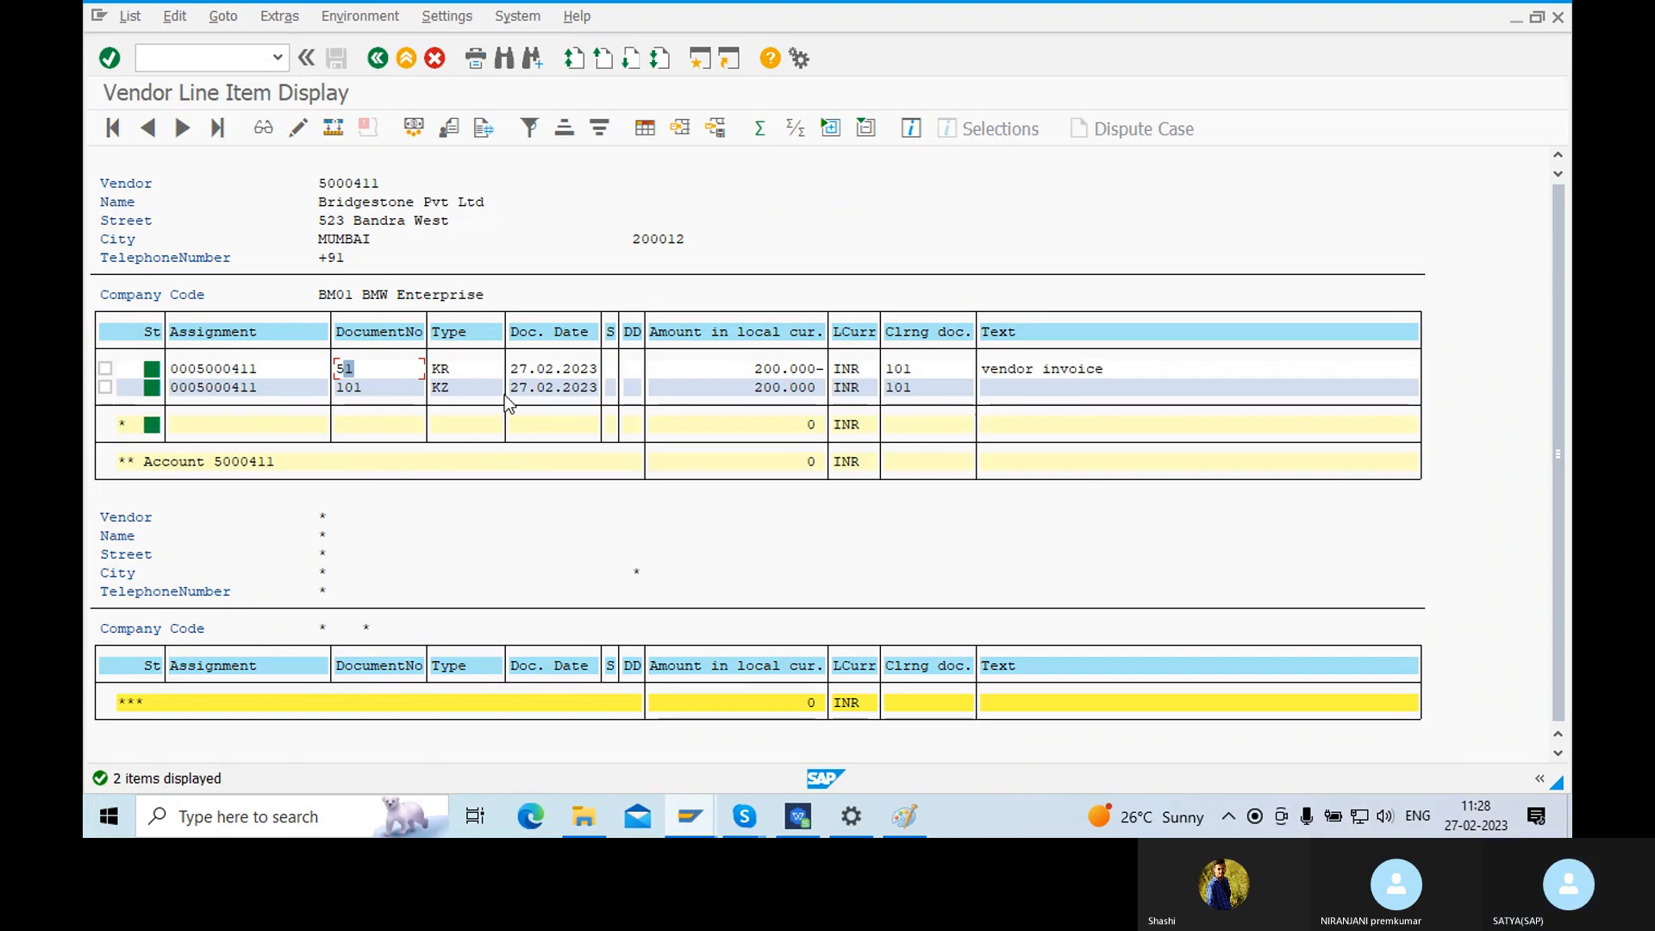
pyautogui.click(438, 392)
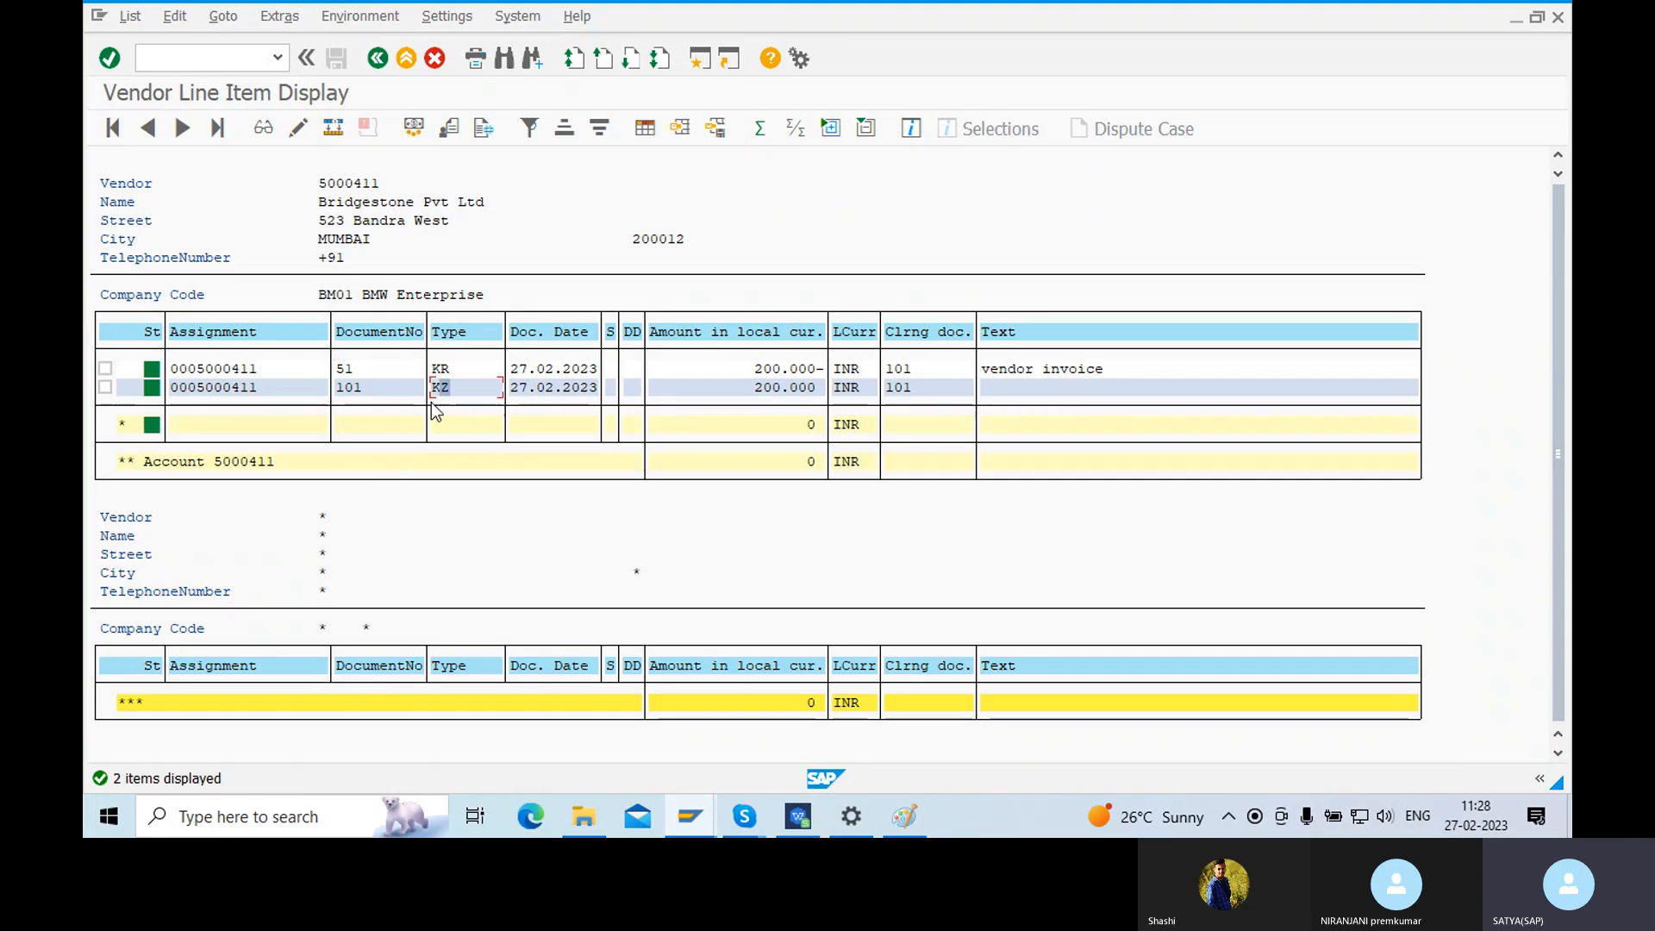
pyautogui.click(349, 392)
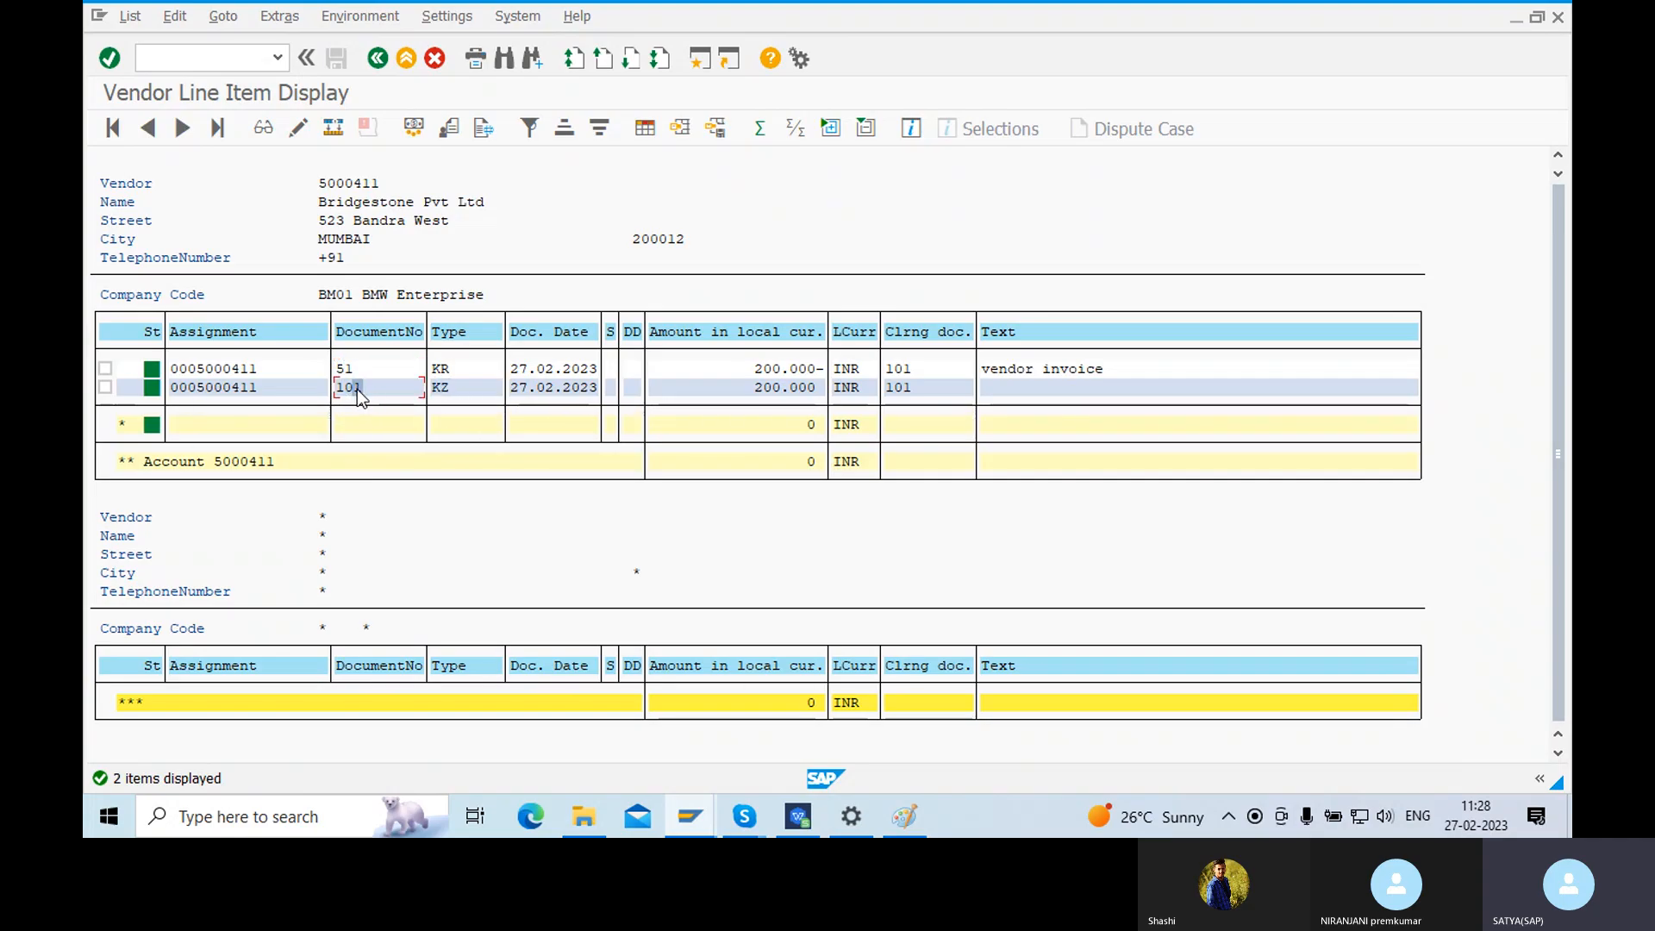
pyautogui.click(778, 371)
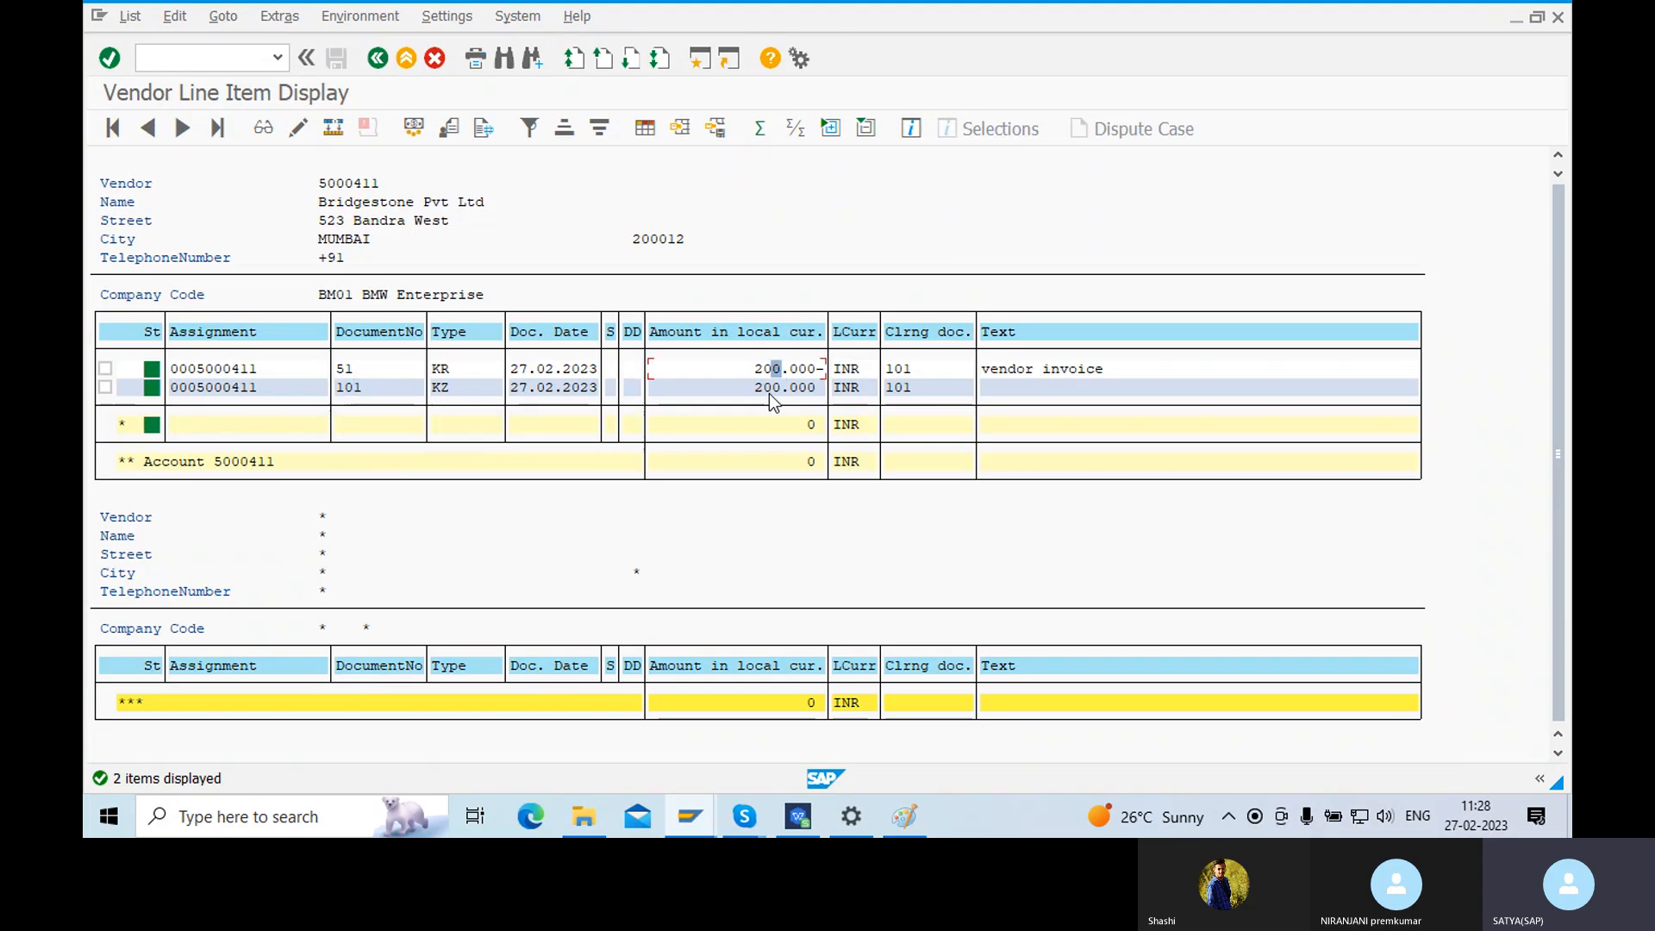
pyautogui.click(900, 371)
pyautogui.click(898, 389)
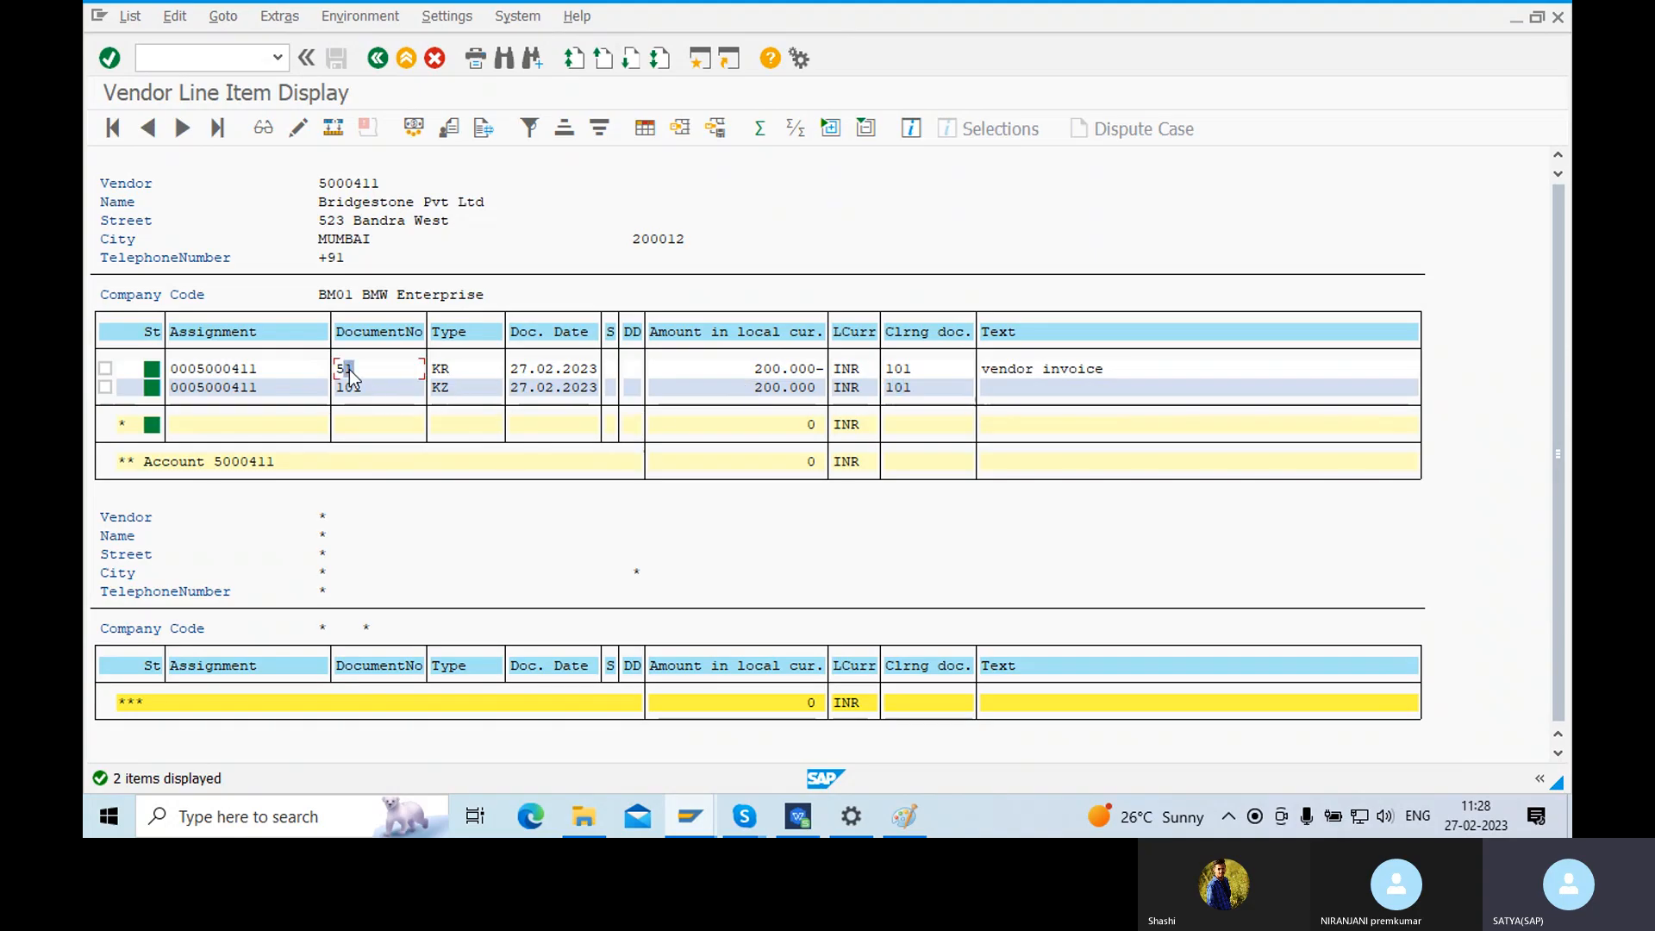
pyautogui.click(889, 371)
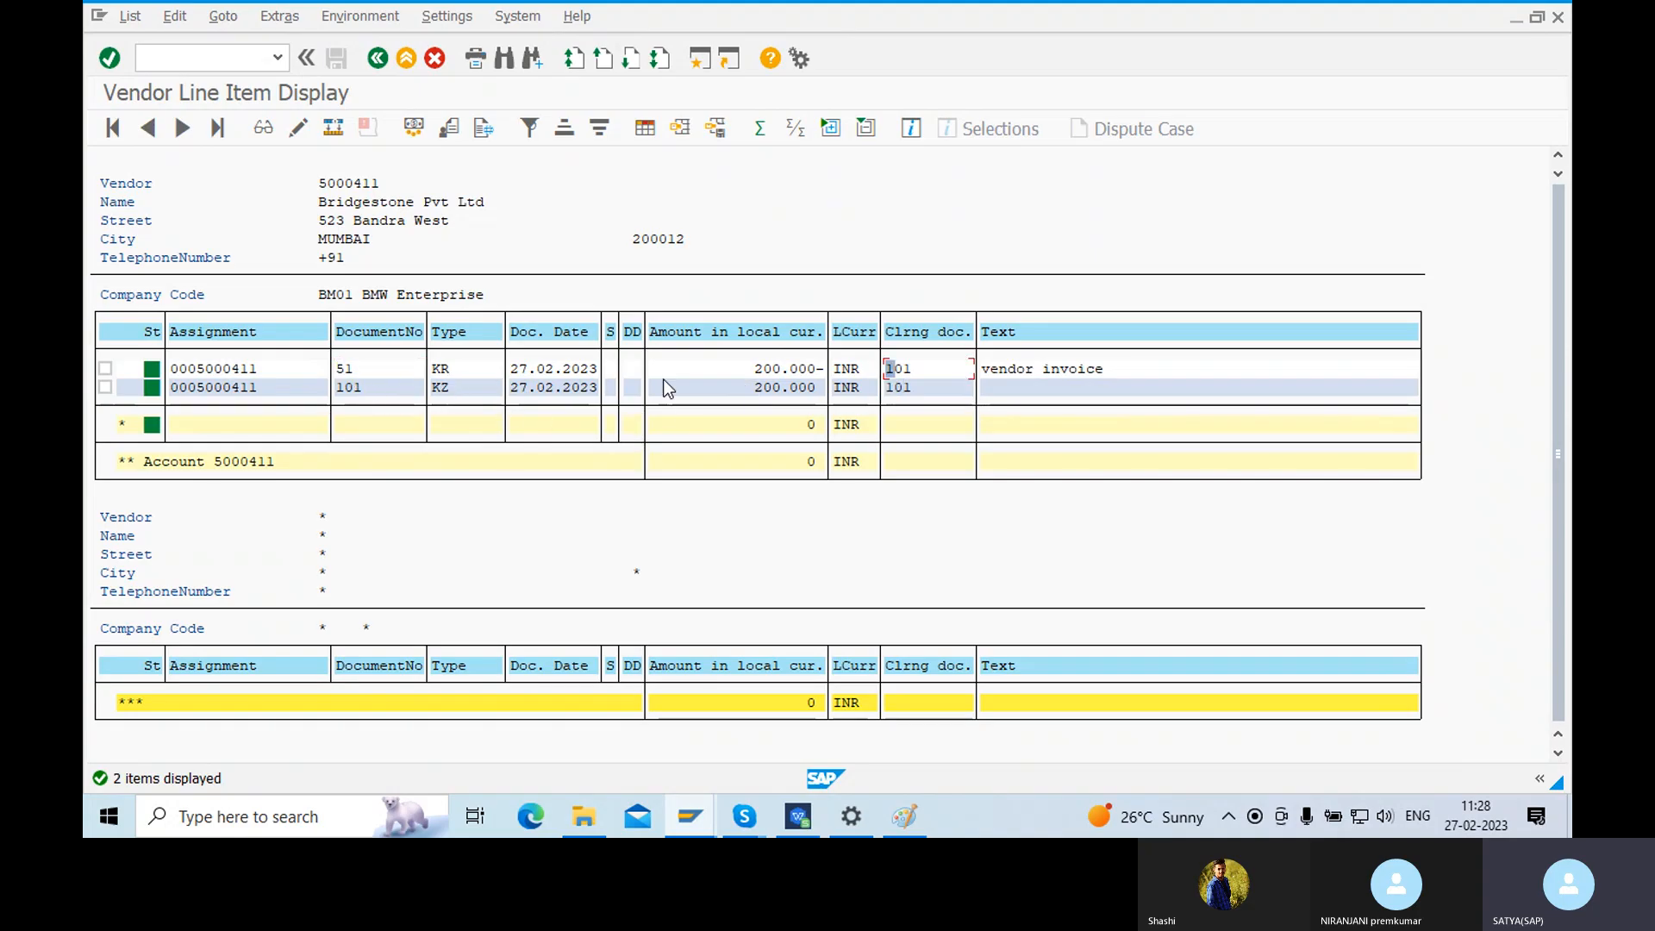
pyautogui.click(343, 389)
pyautogui.click(897, 371)
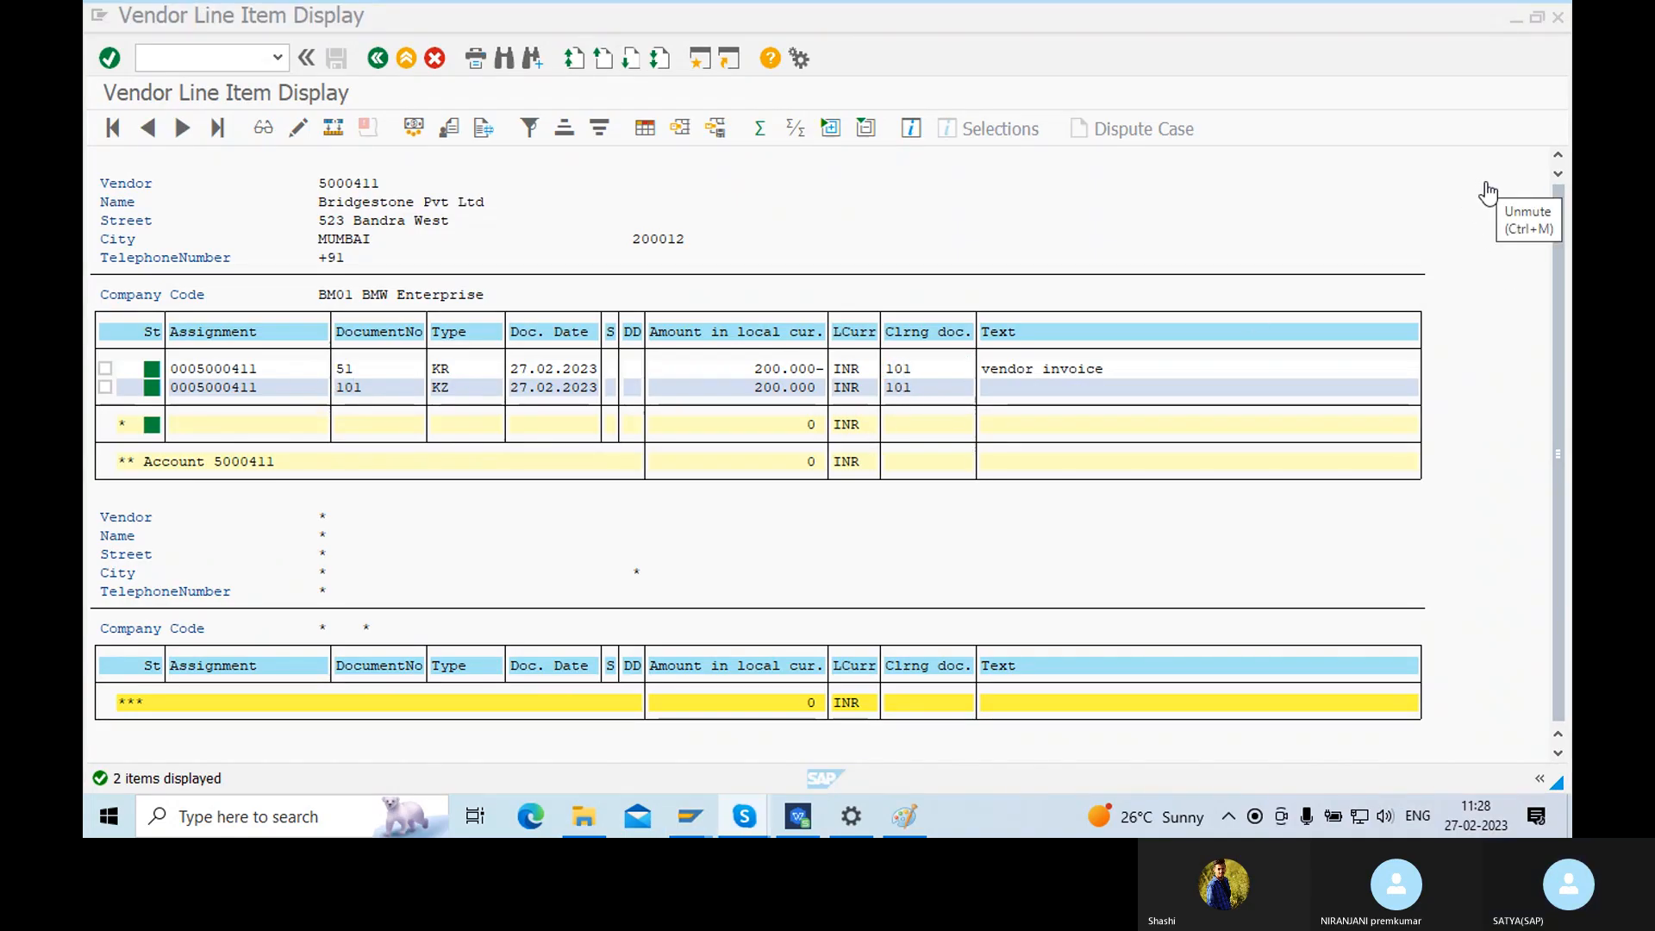
# - Export the cleared line item list as a spreadsheet in Excel (in MHTML Format)
pyautogui.click(689, 166)
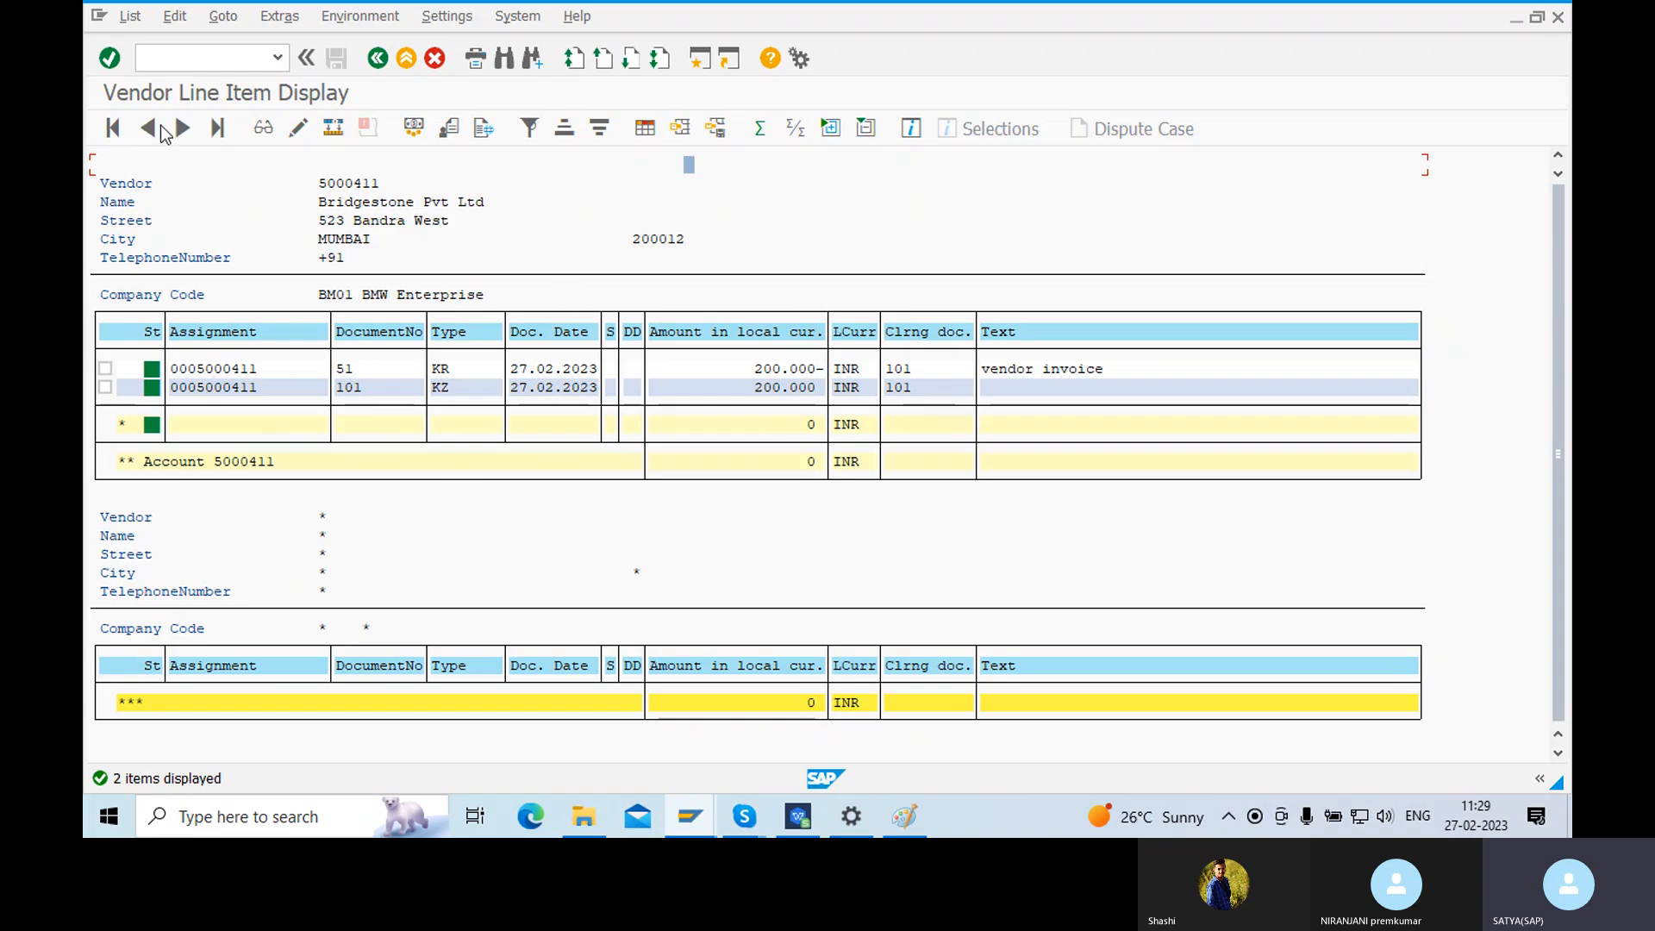
pyautogui.click(127, 17)
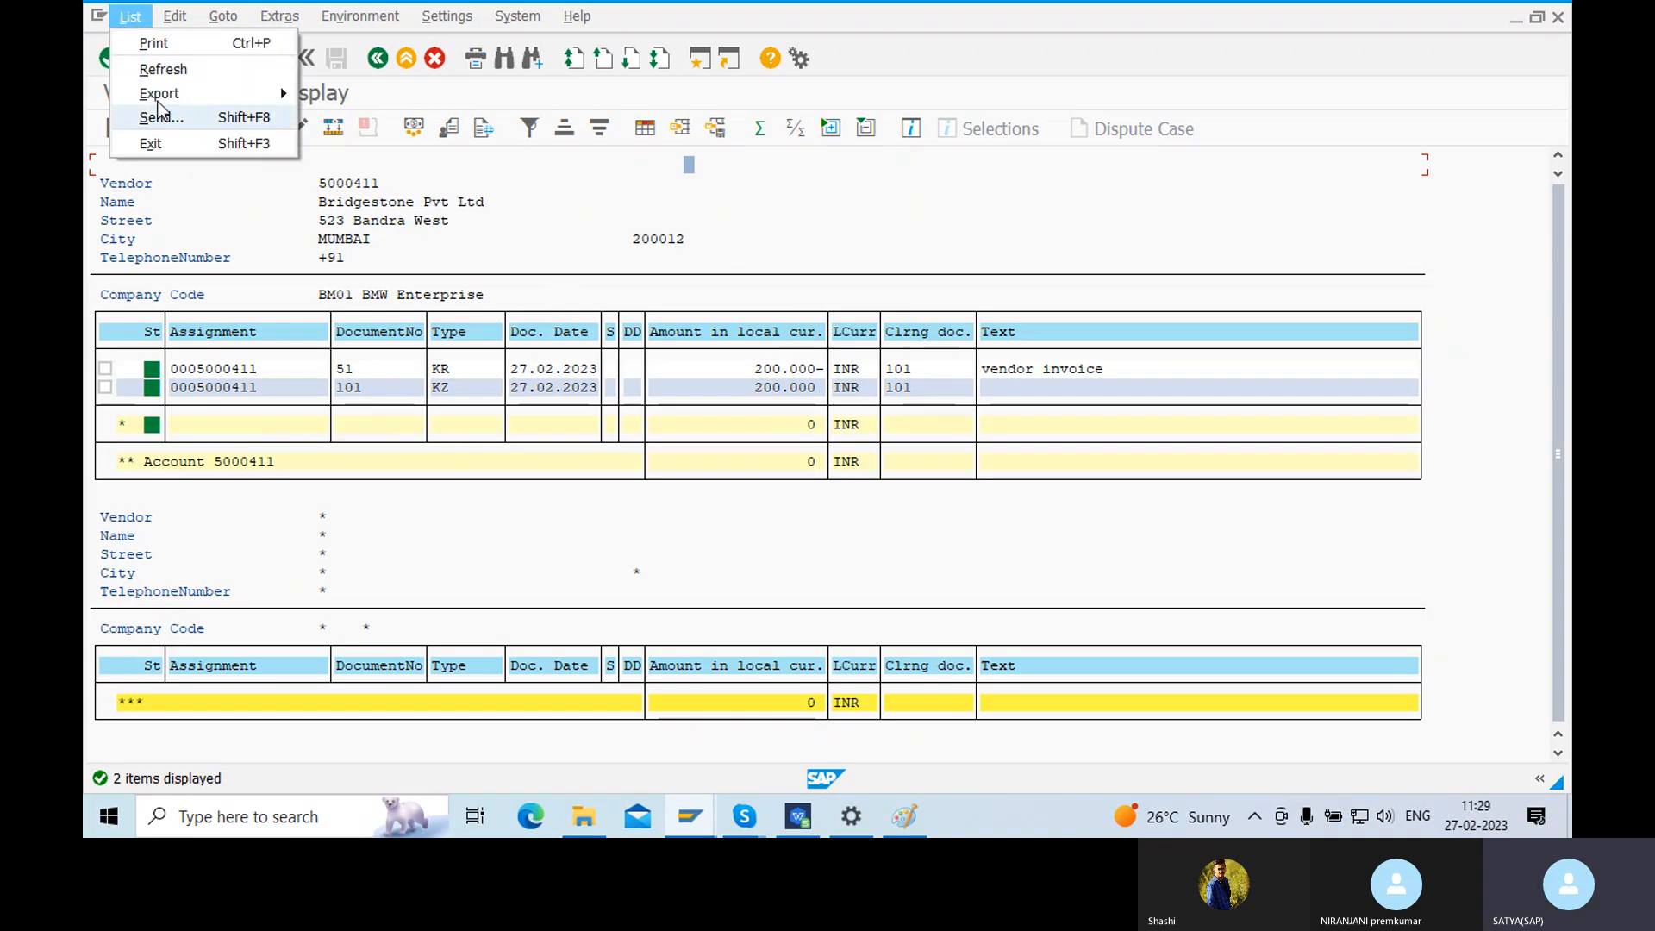
pyautogui.moveTo(157, 97)
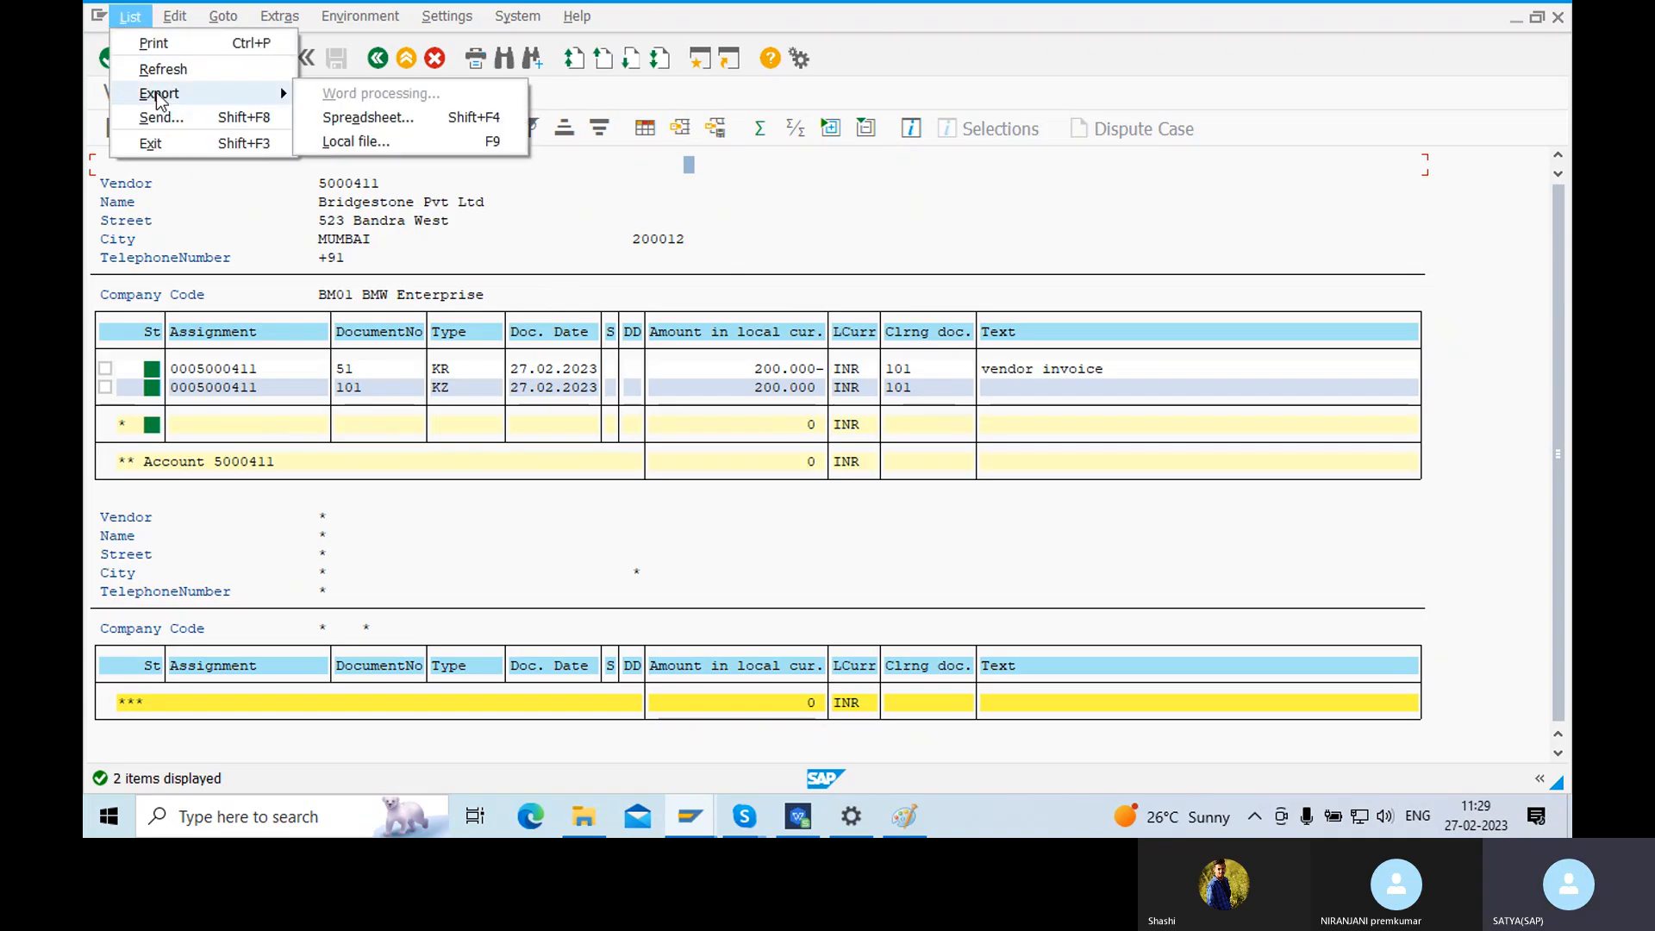
pyautogui.click(366, 117)
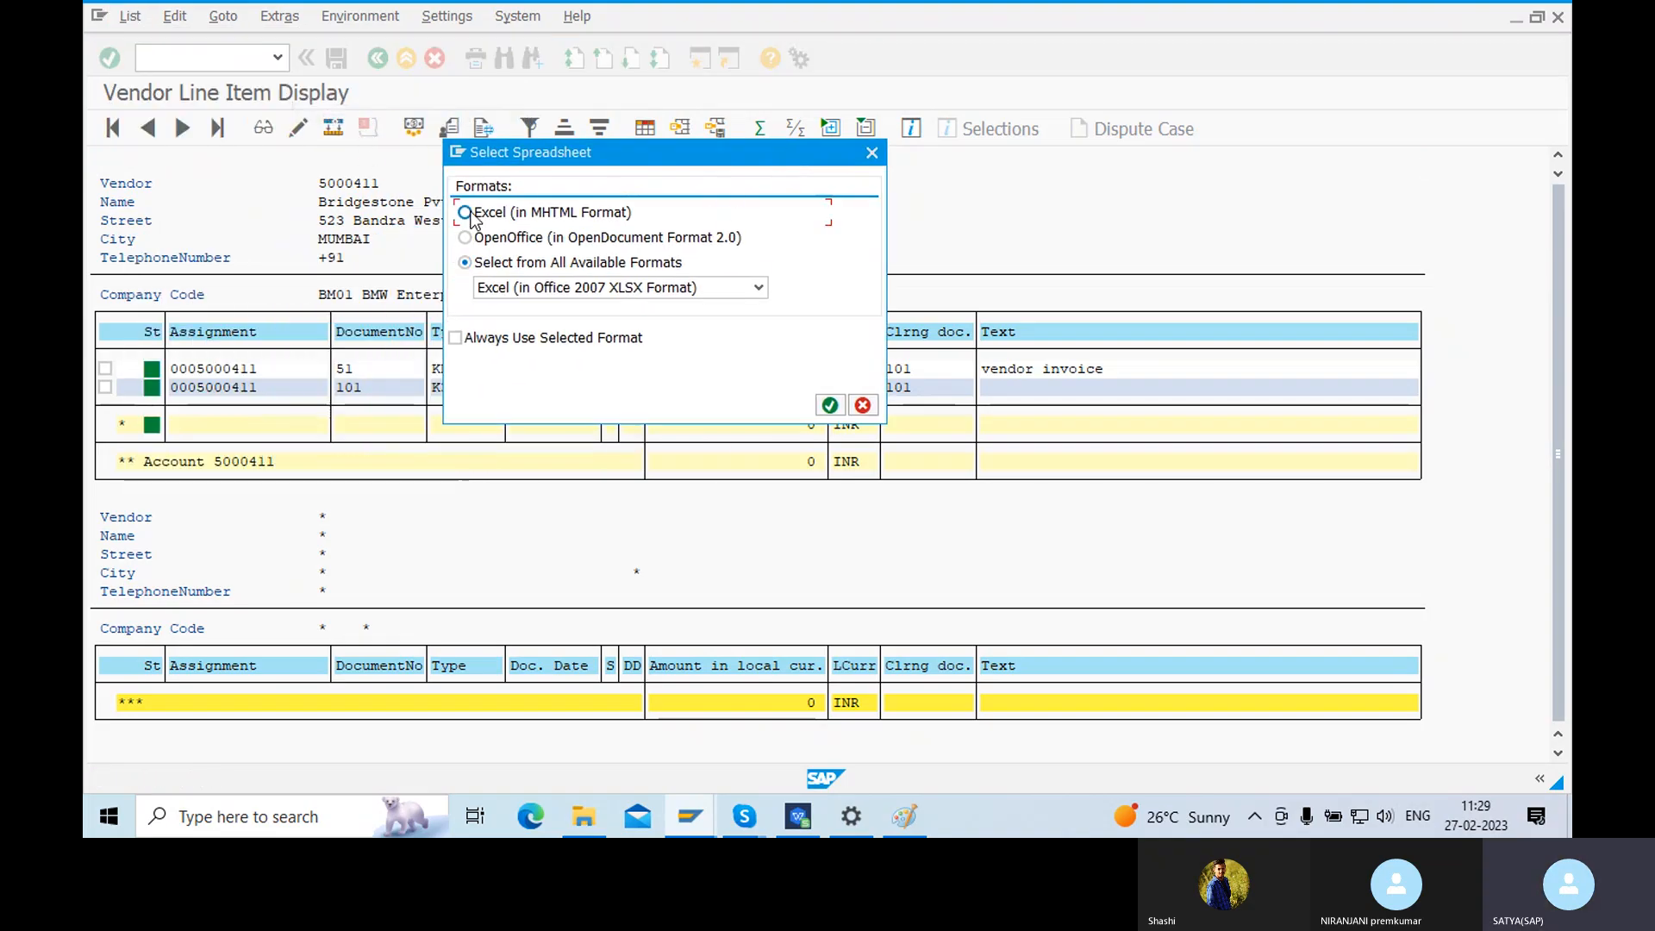
pyautogui.click(829, 405)
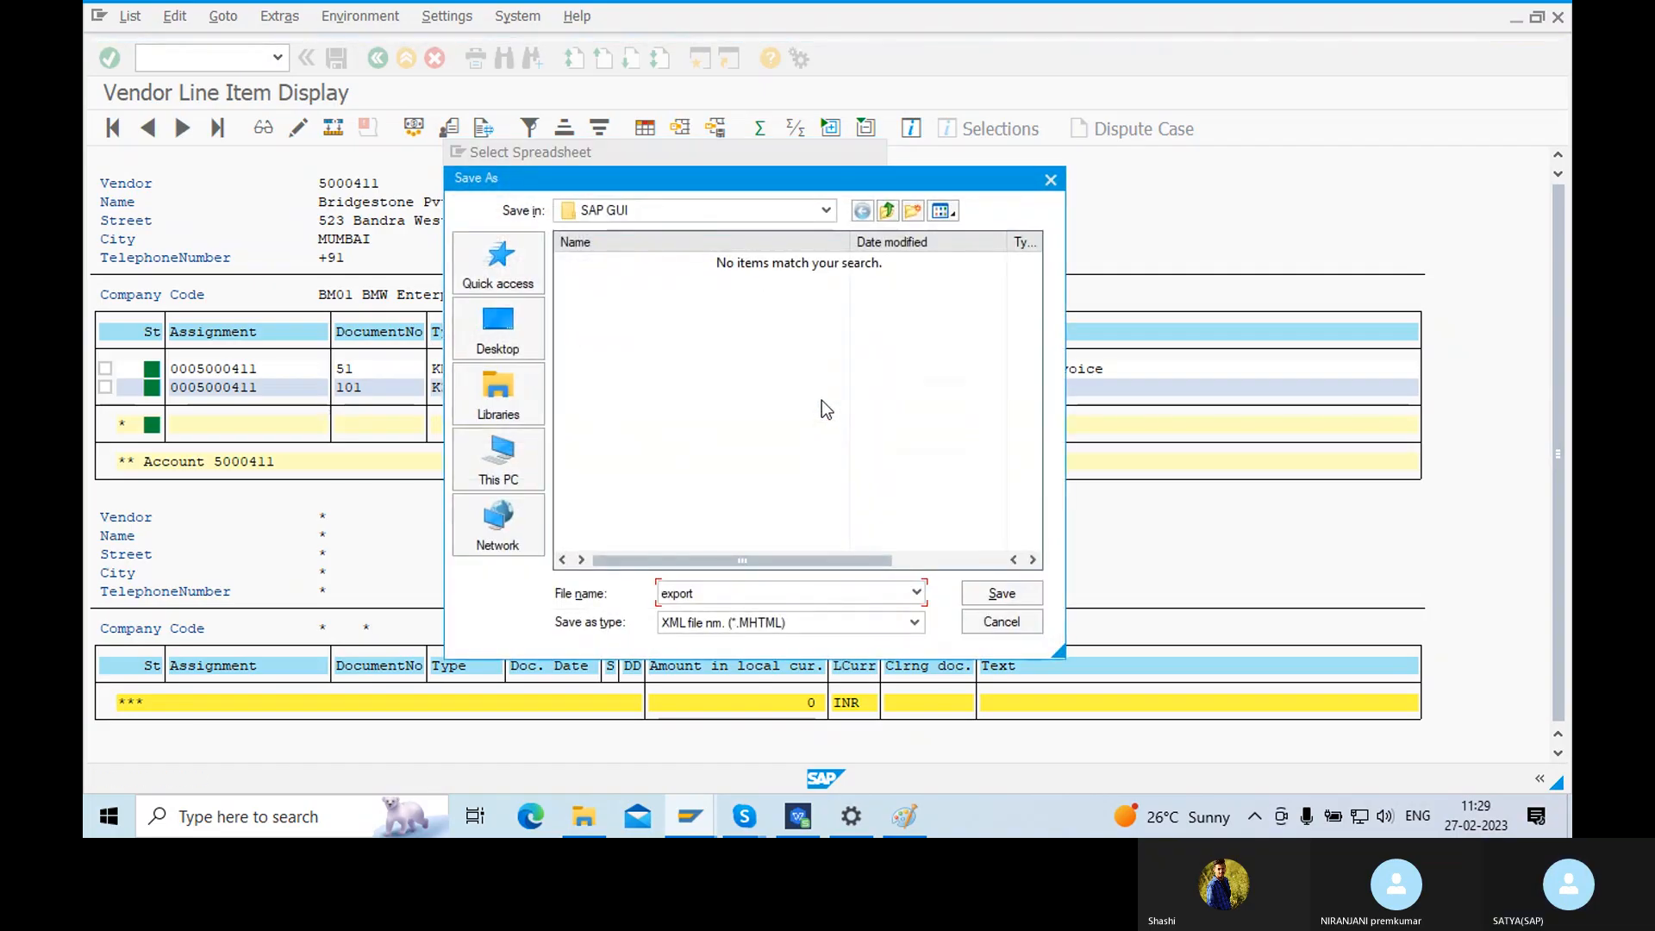
# - Save the exported list on the Desktop under the file name EOD-Report and allow SAP to create the file
pyautogui.click(530, 345)
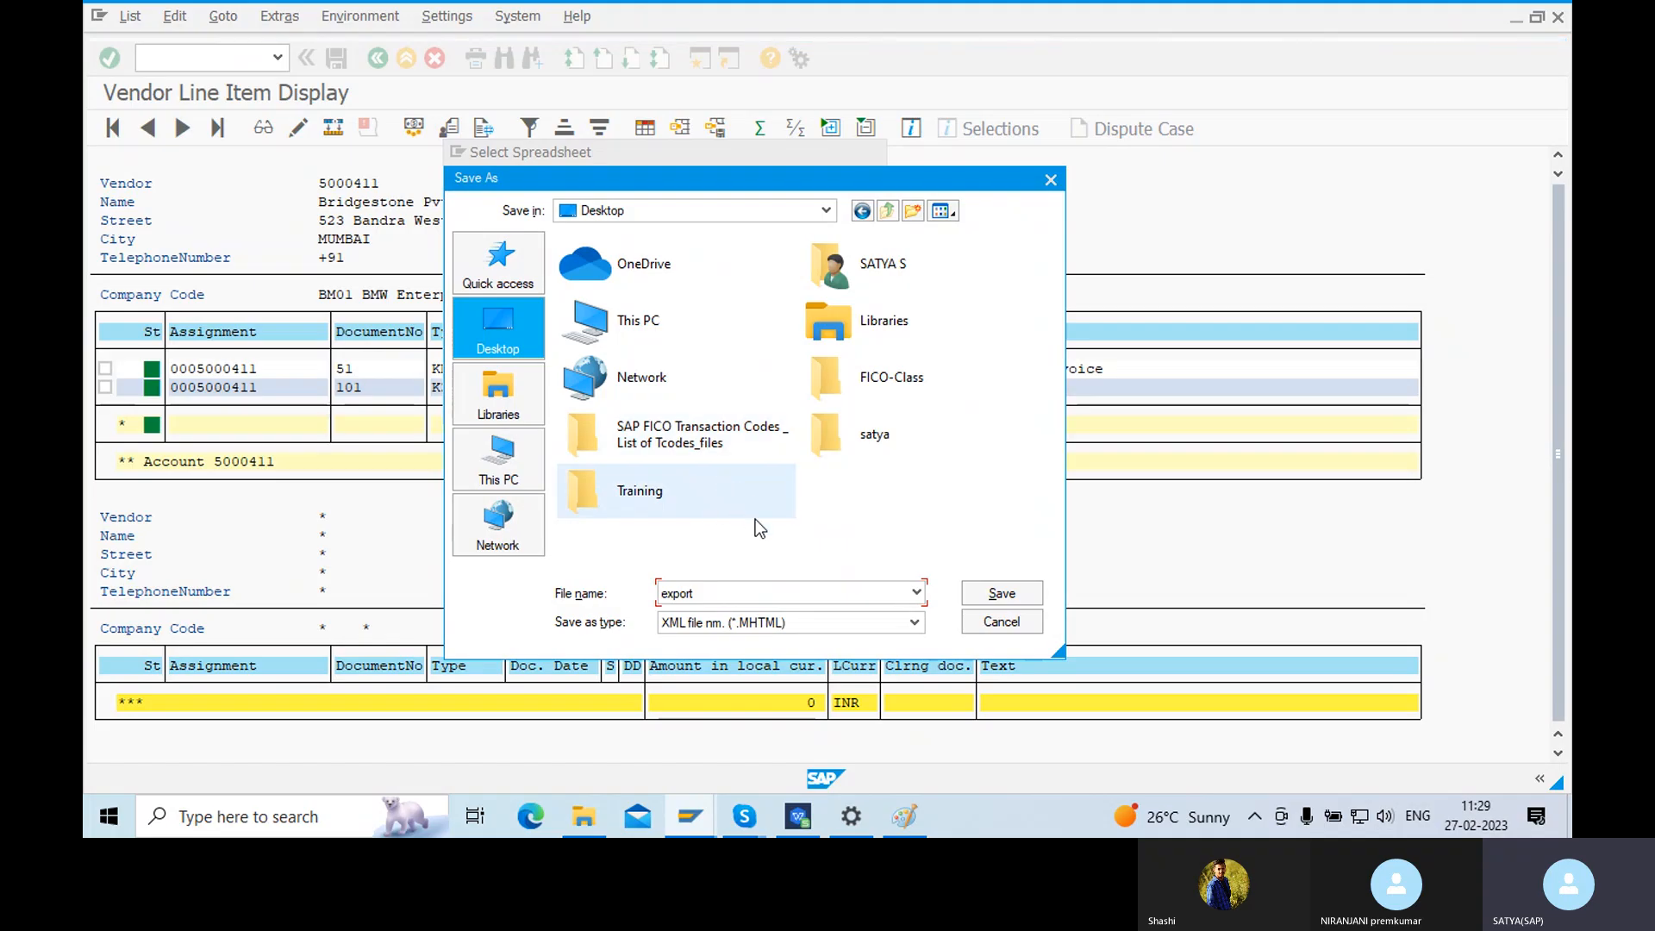
pyautogui.click(811, 509)
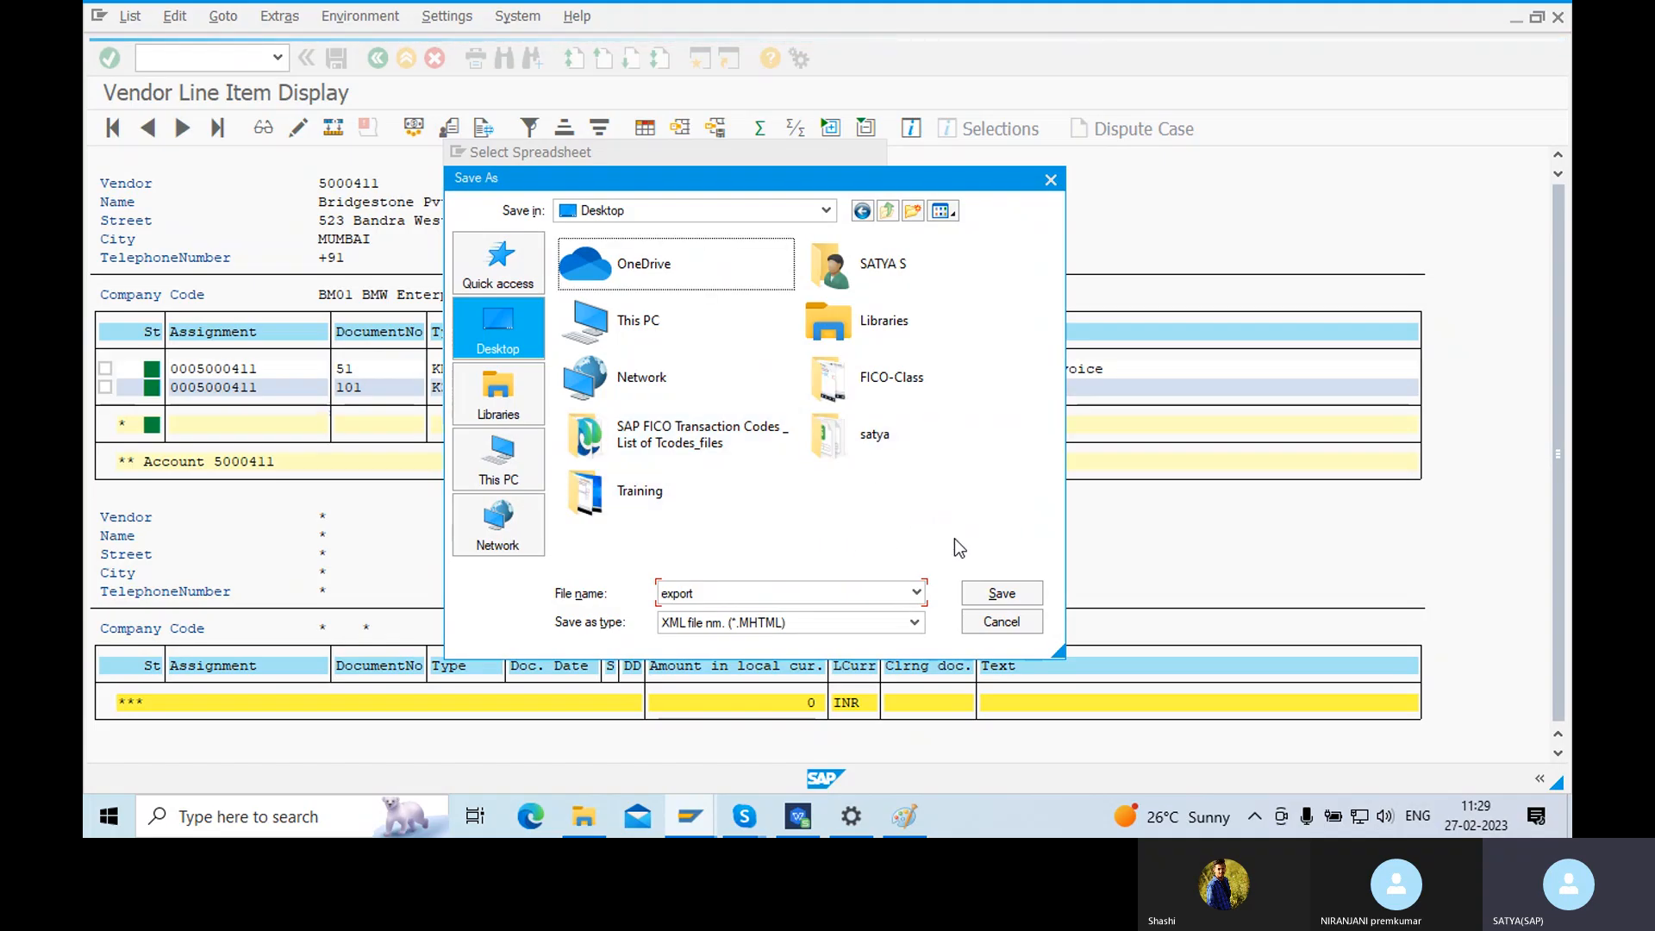
pyautogui.click(716, 593)
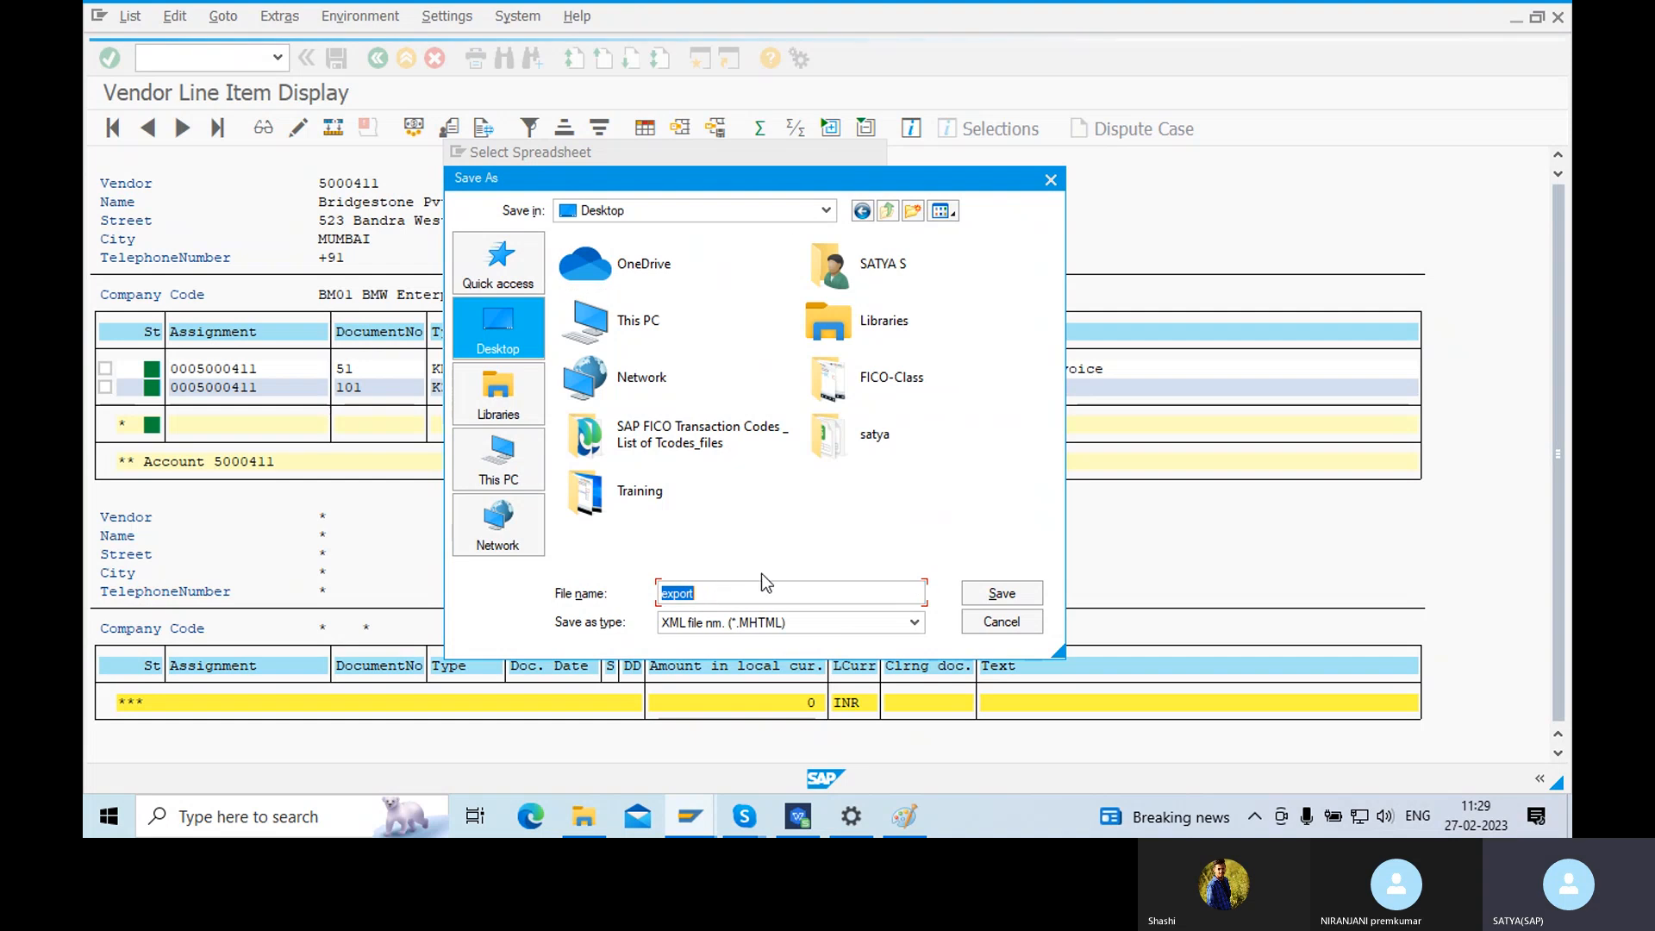
pyautogui.press('BackSpace')
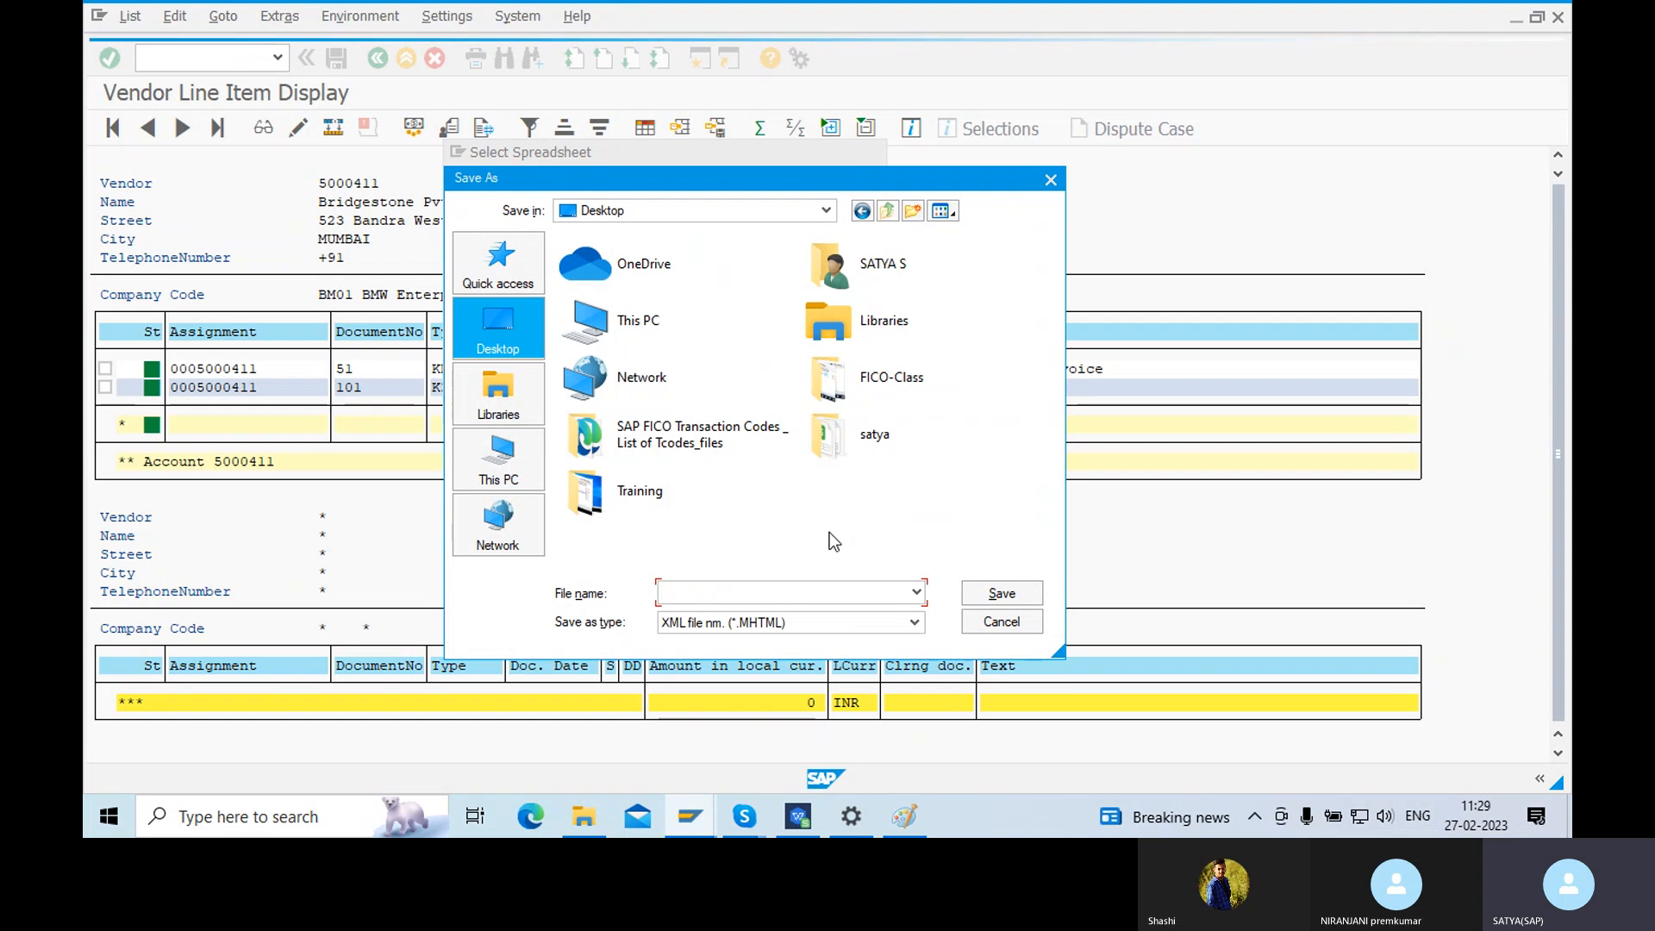
pyautogui.write('E')
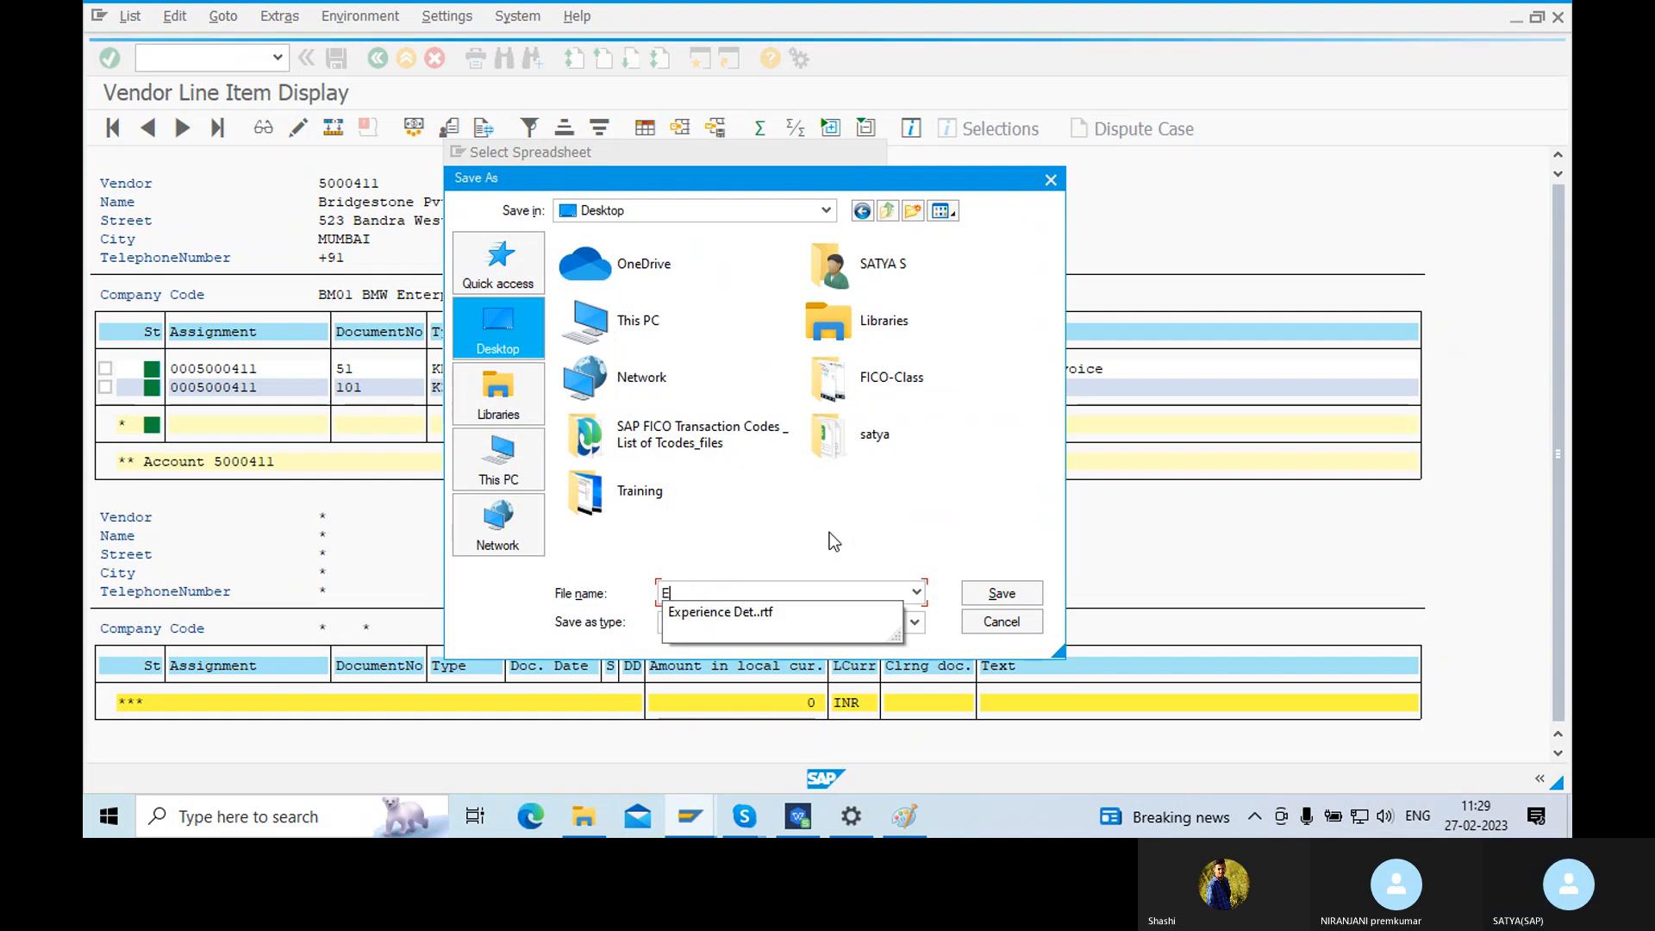
pyautogui.write('OD-')
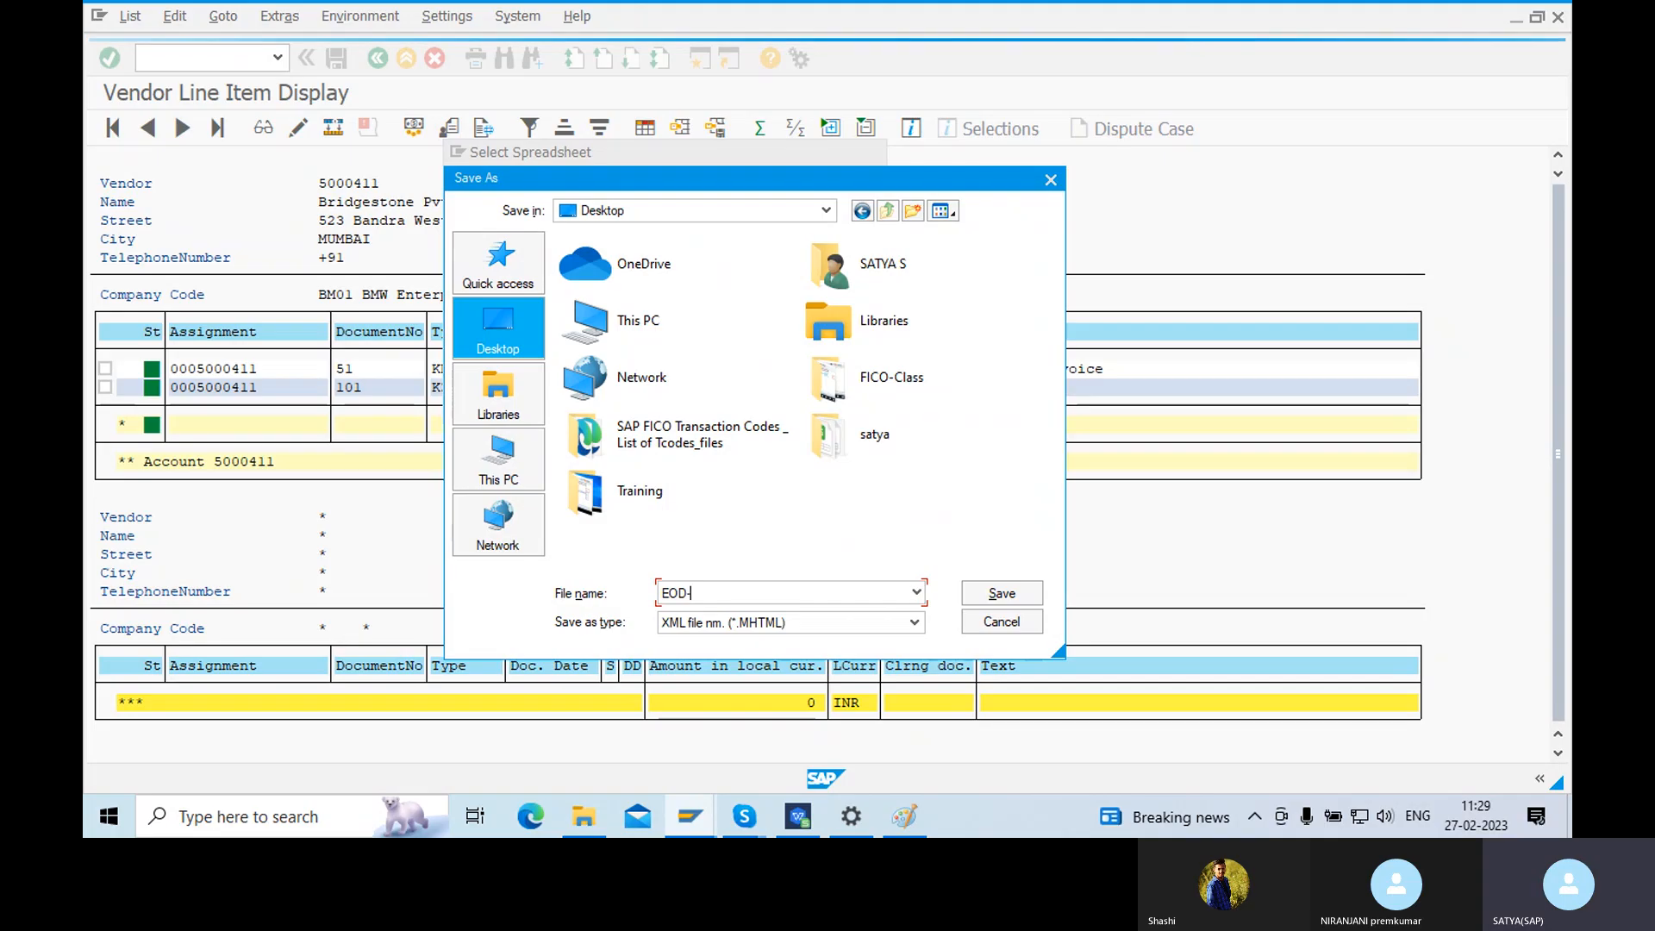
pyautogui.write('Report')
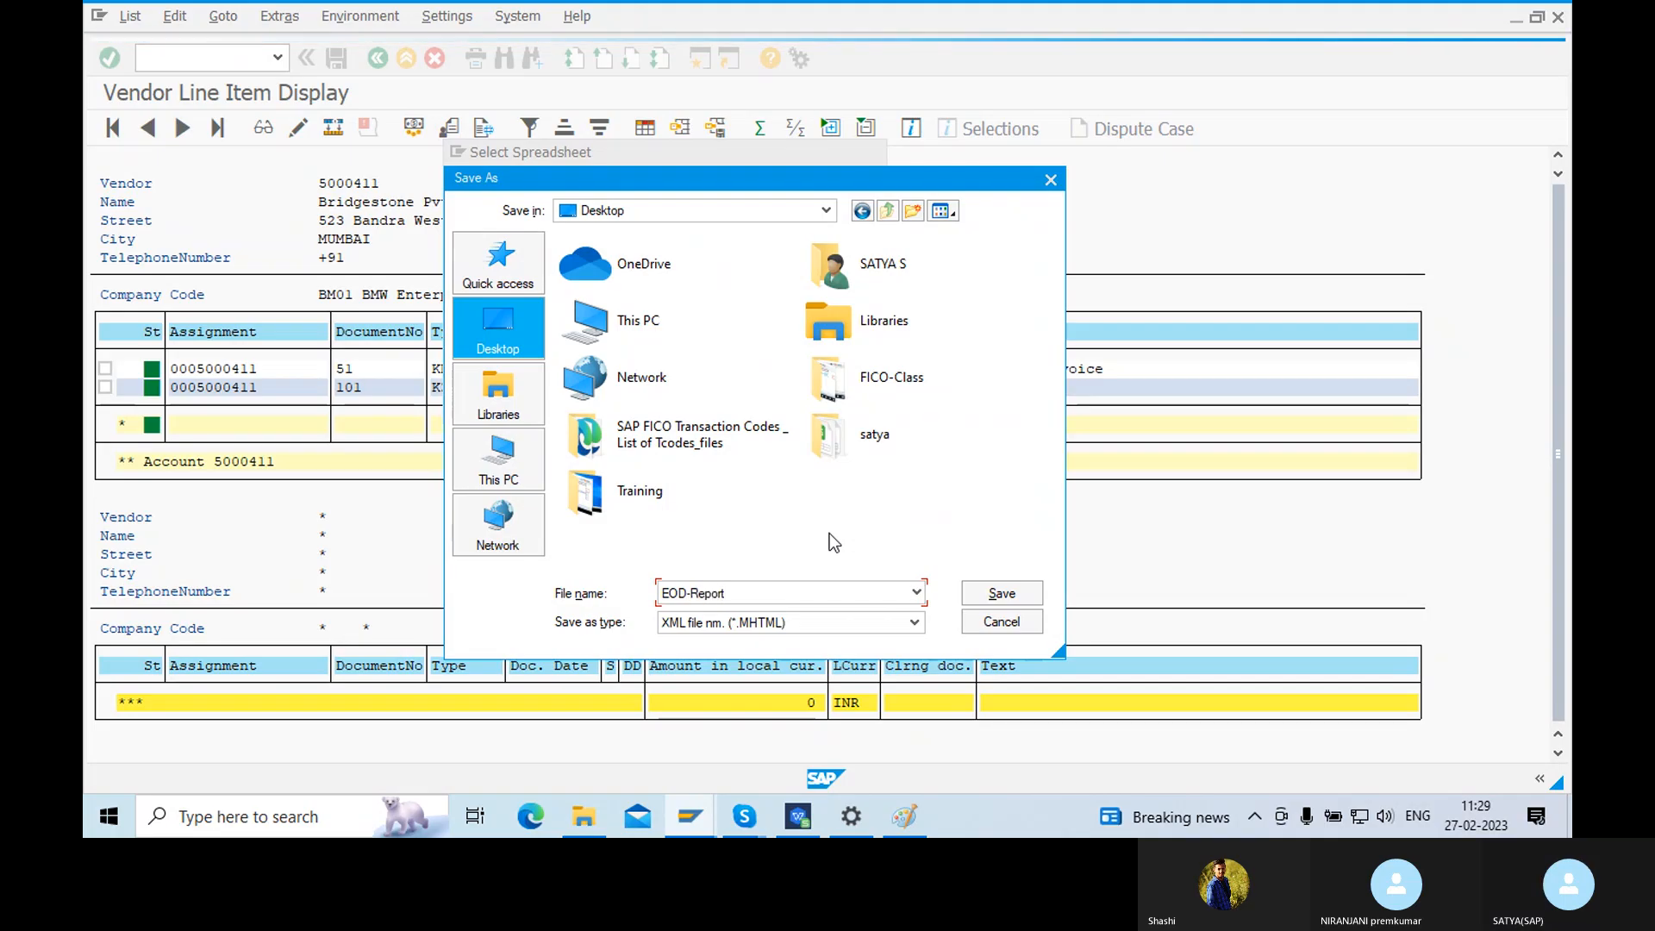
pyautogui.click(966, 521)
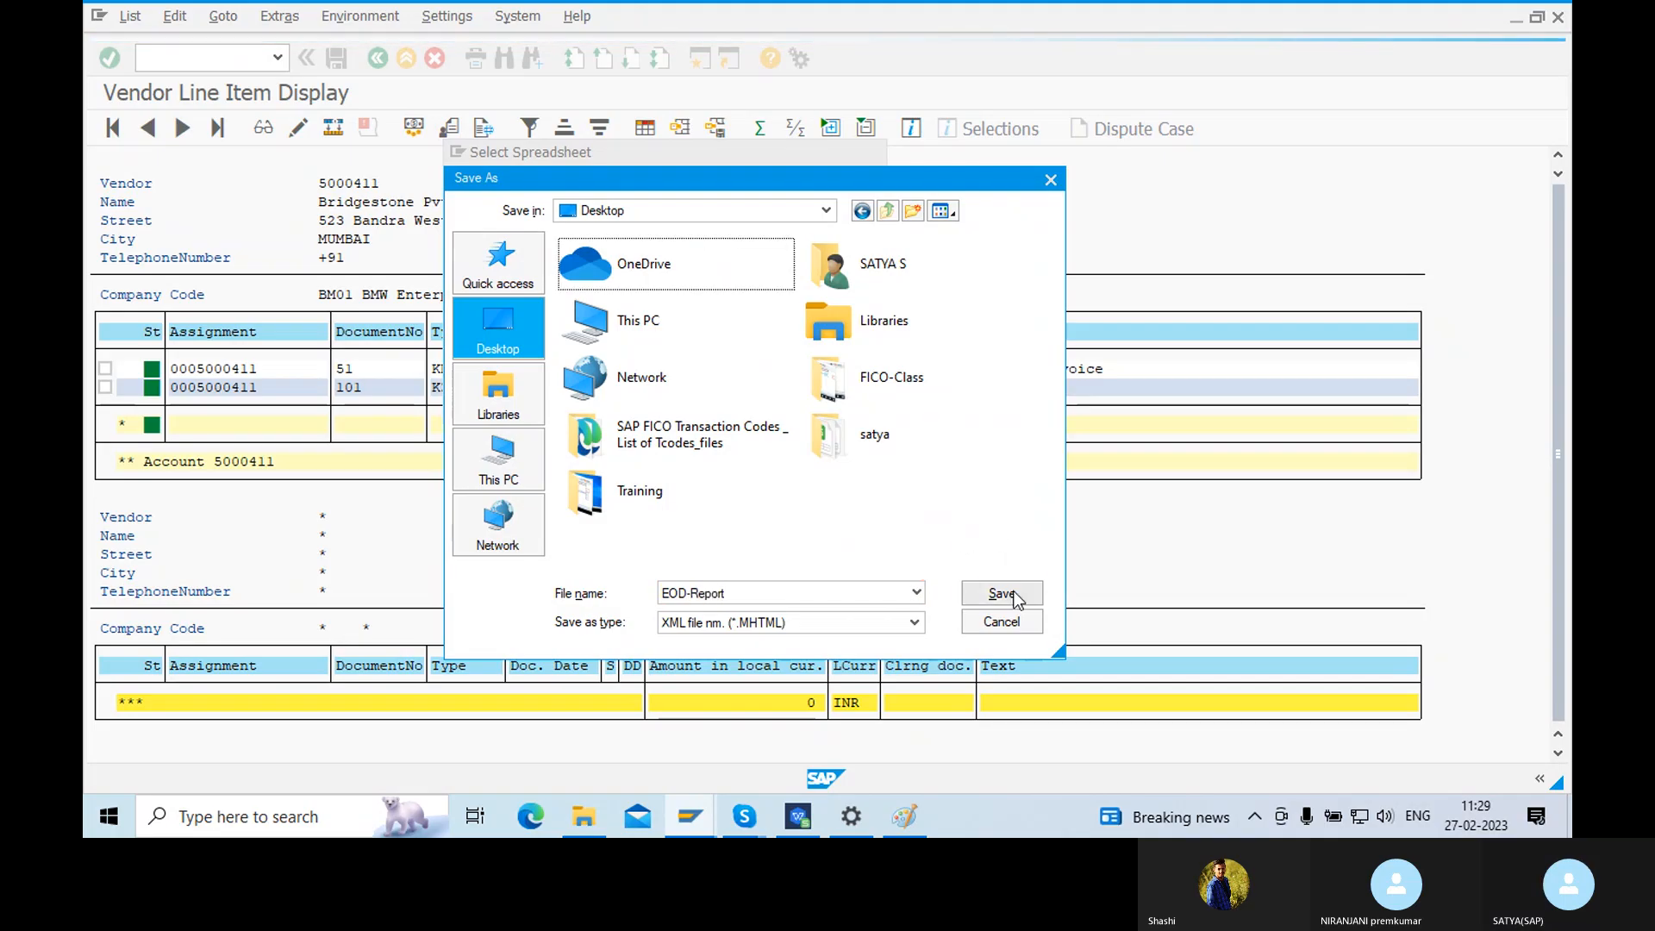
pyautogui.click(1015, 594)
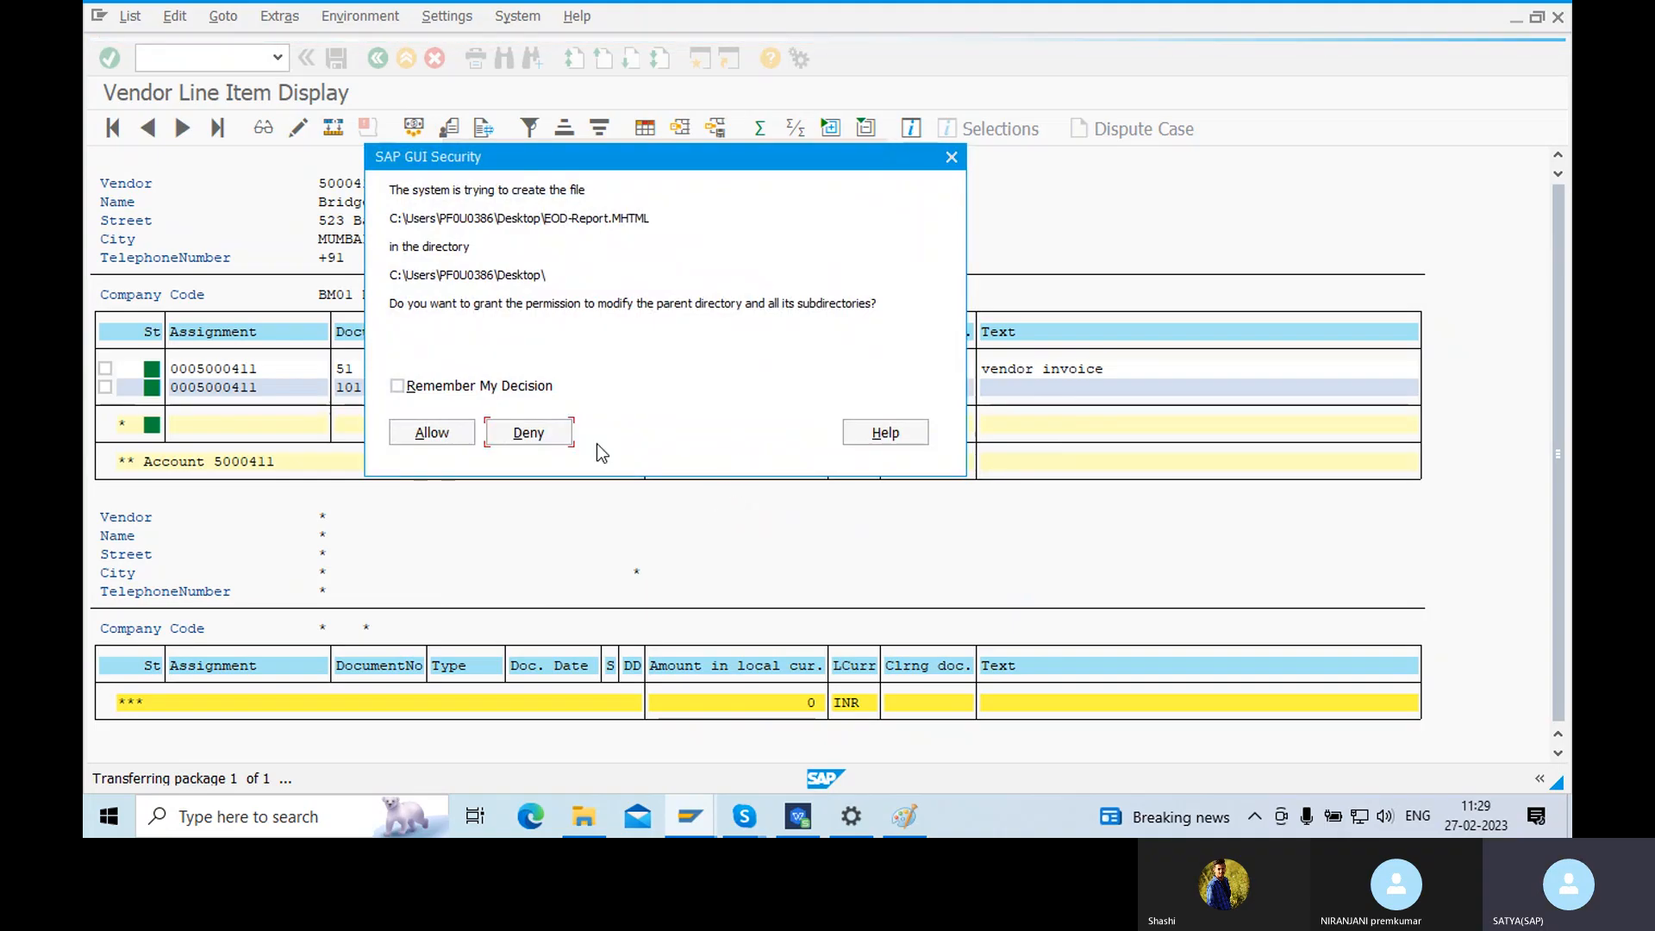
pyautogui.click(448, 433)
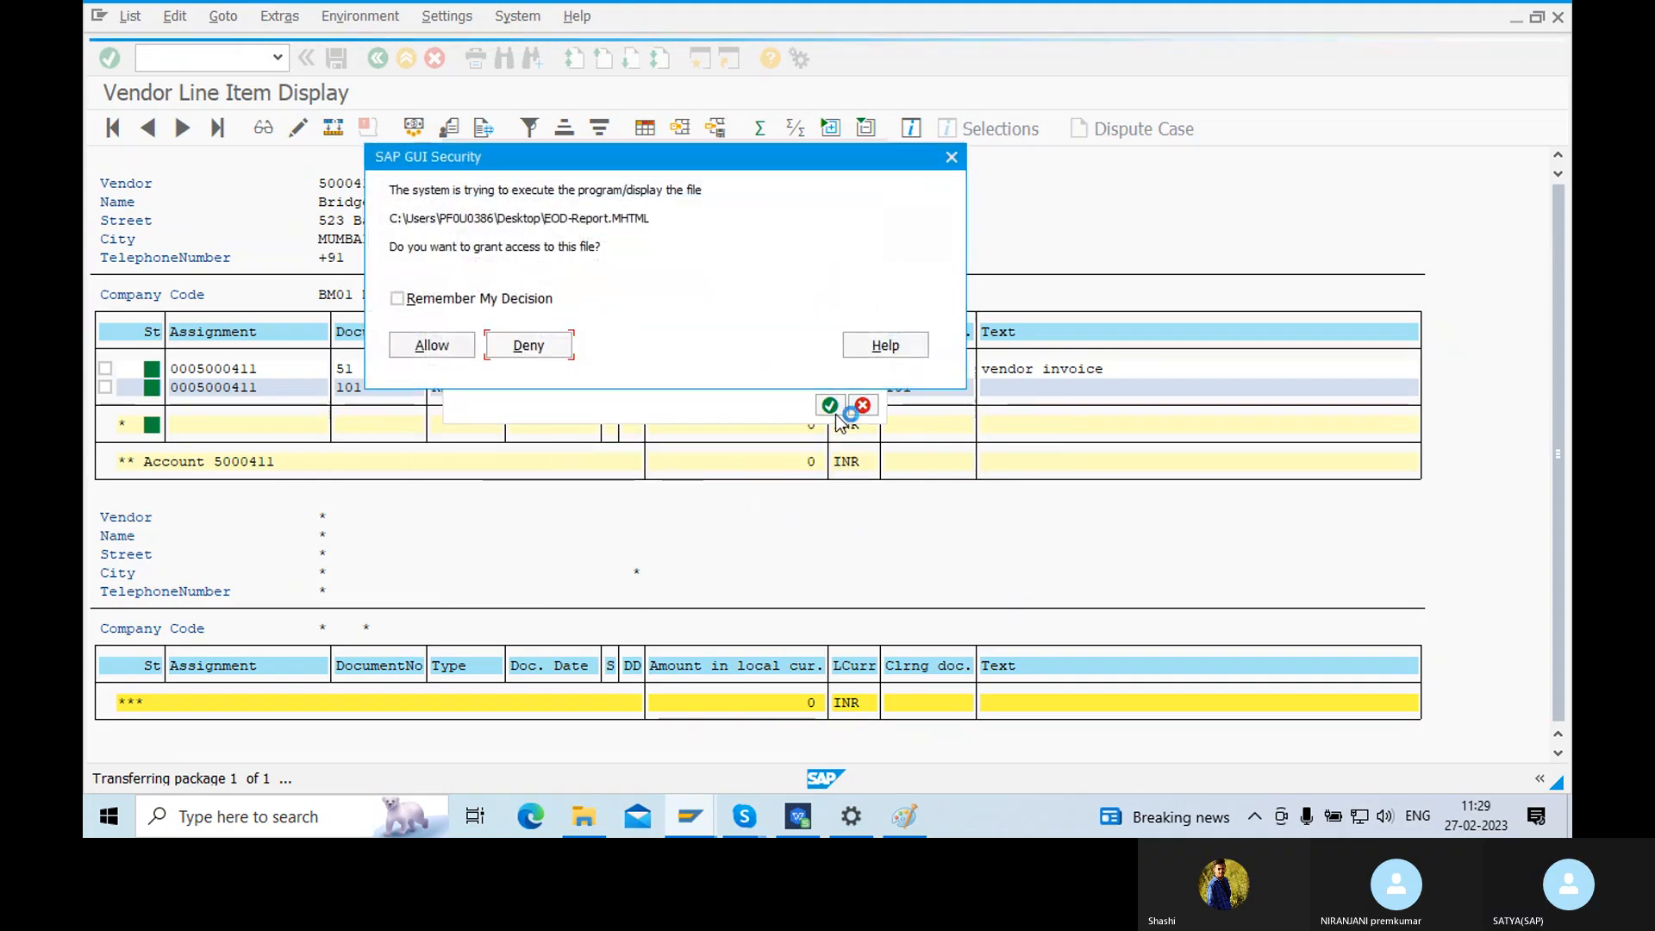
# - Dismiss the request to open the exported file and its message, and minimize the line item display window
pyautogui.click(951, 157)
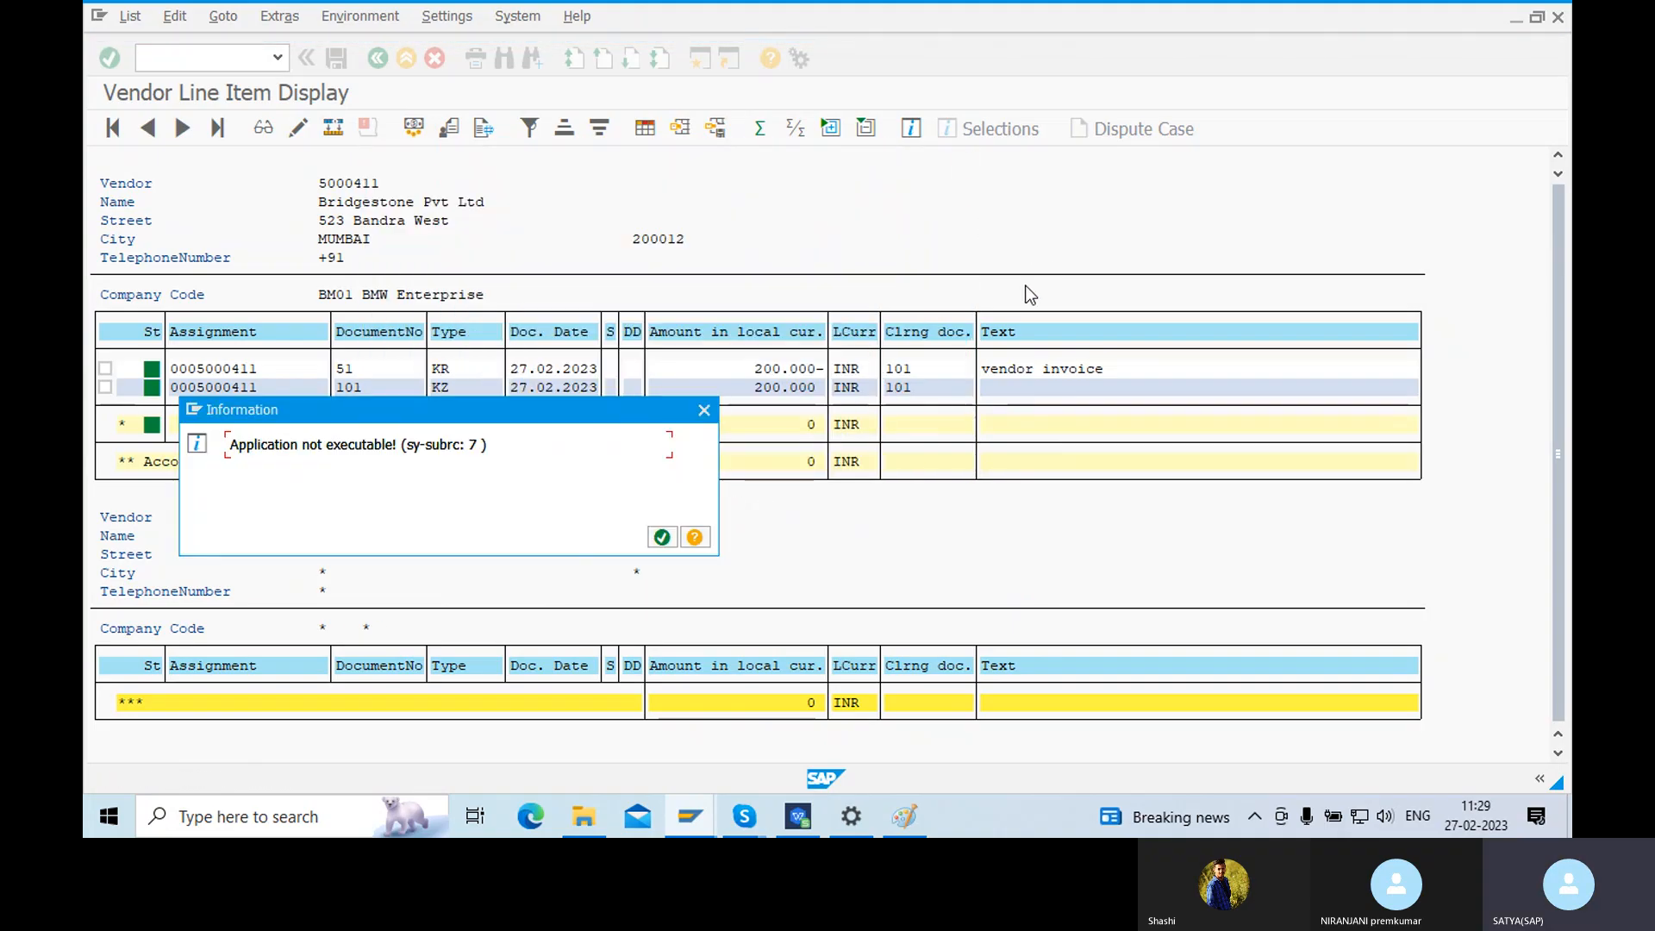
pyautogui.click(662, 538)
pyautogui.click(1513, 22)
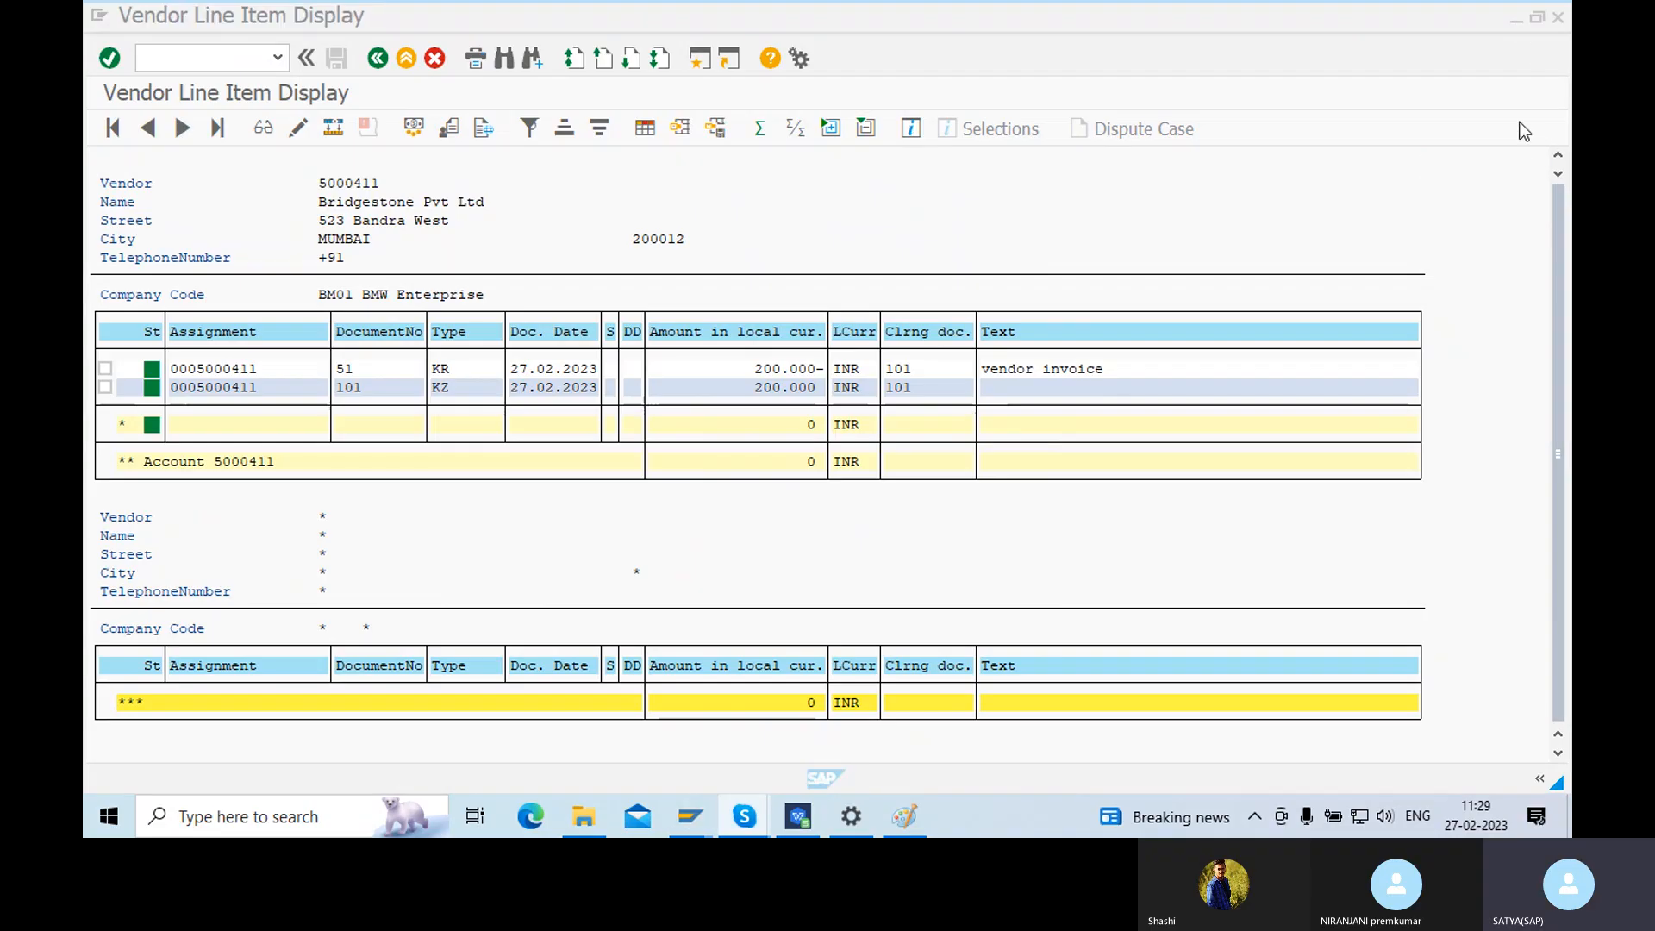
pyautogui.click(1441, 8)
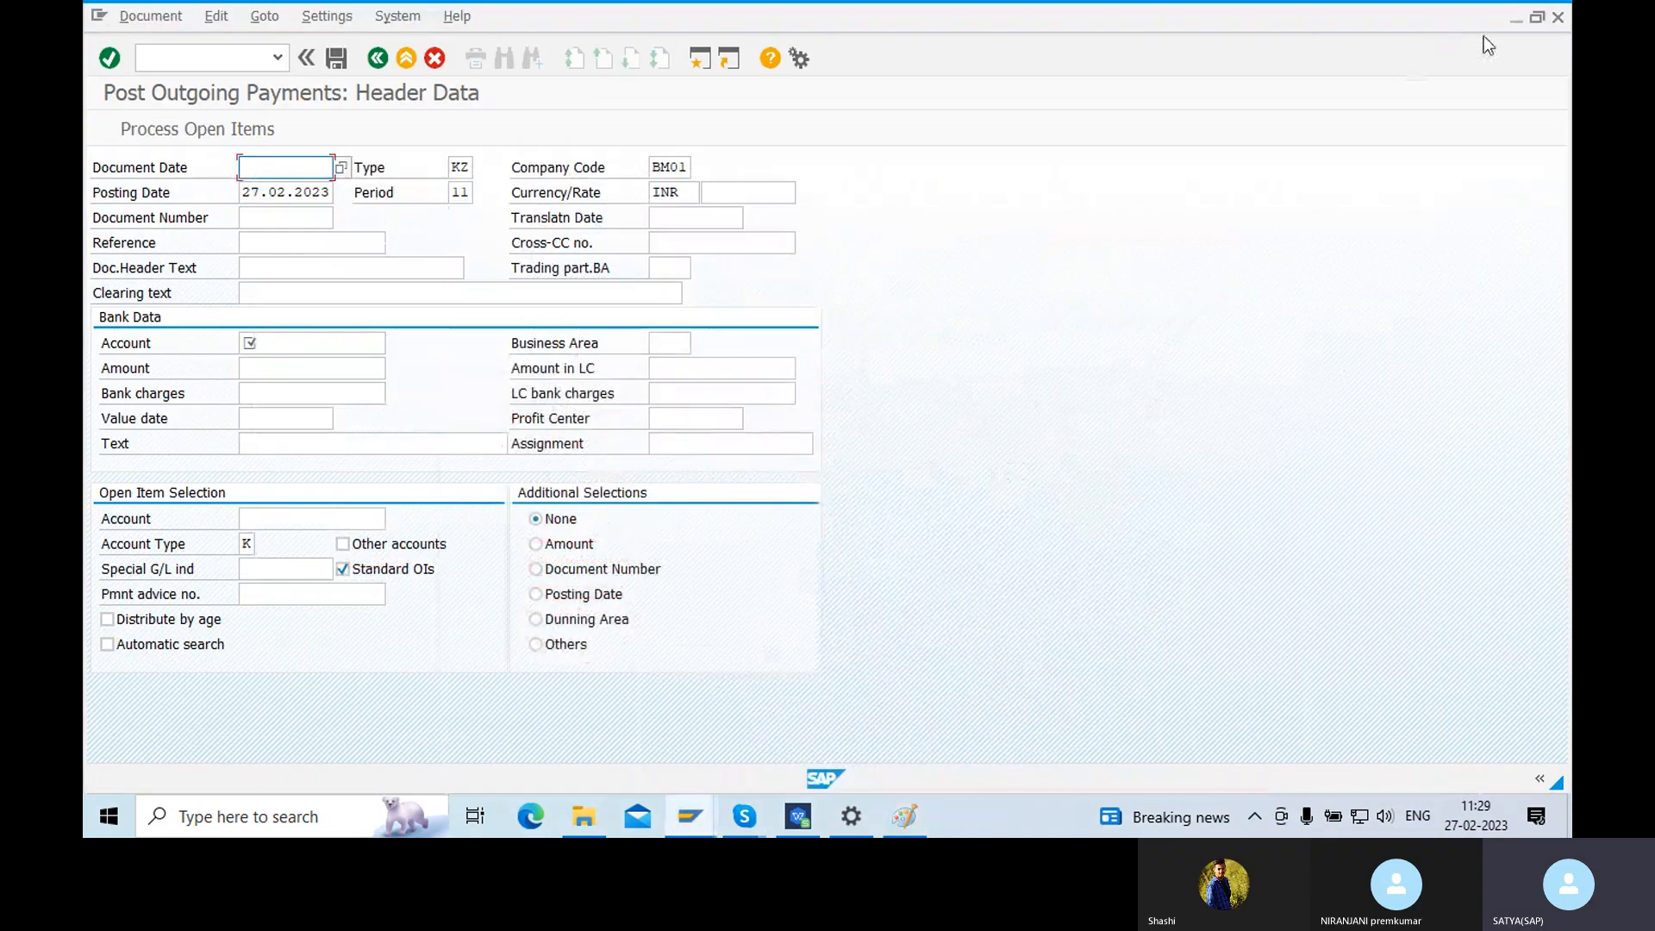
# - Open the EOD-Report file from the desktop, examine the exported vendor line items, and close it
pyautogui.click(1513, 21)
pyautogui.click(960, 43)
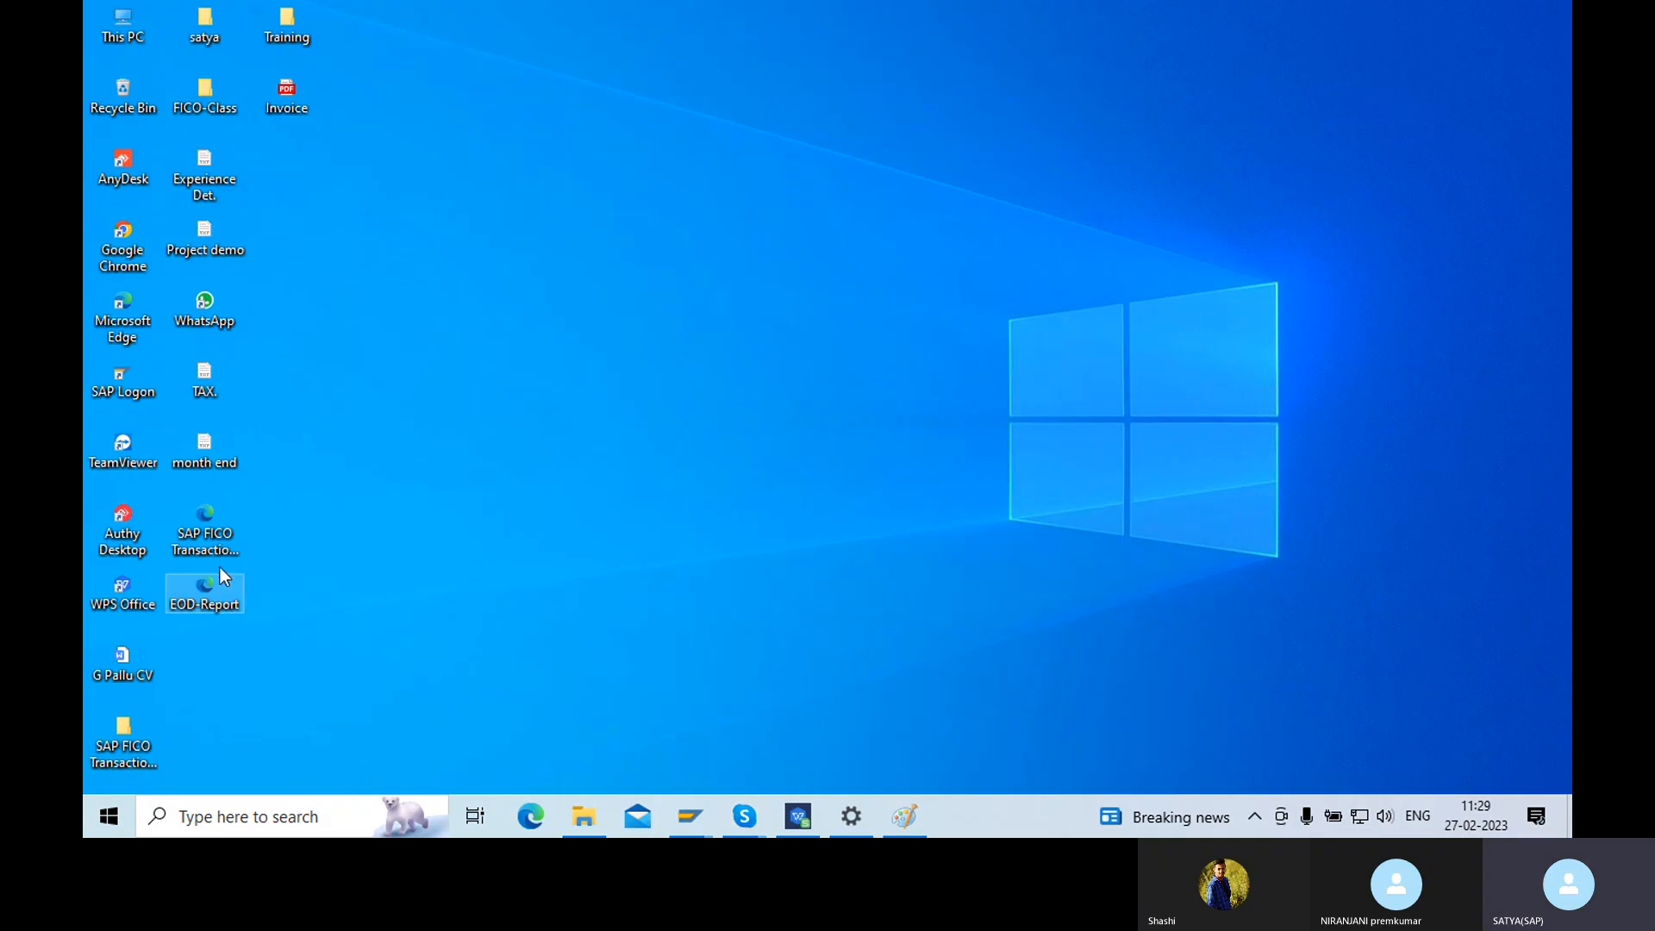
pyautogui.doubleClick(204, 597)
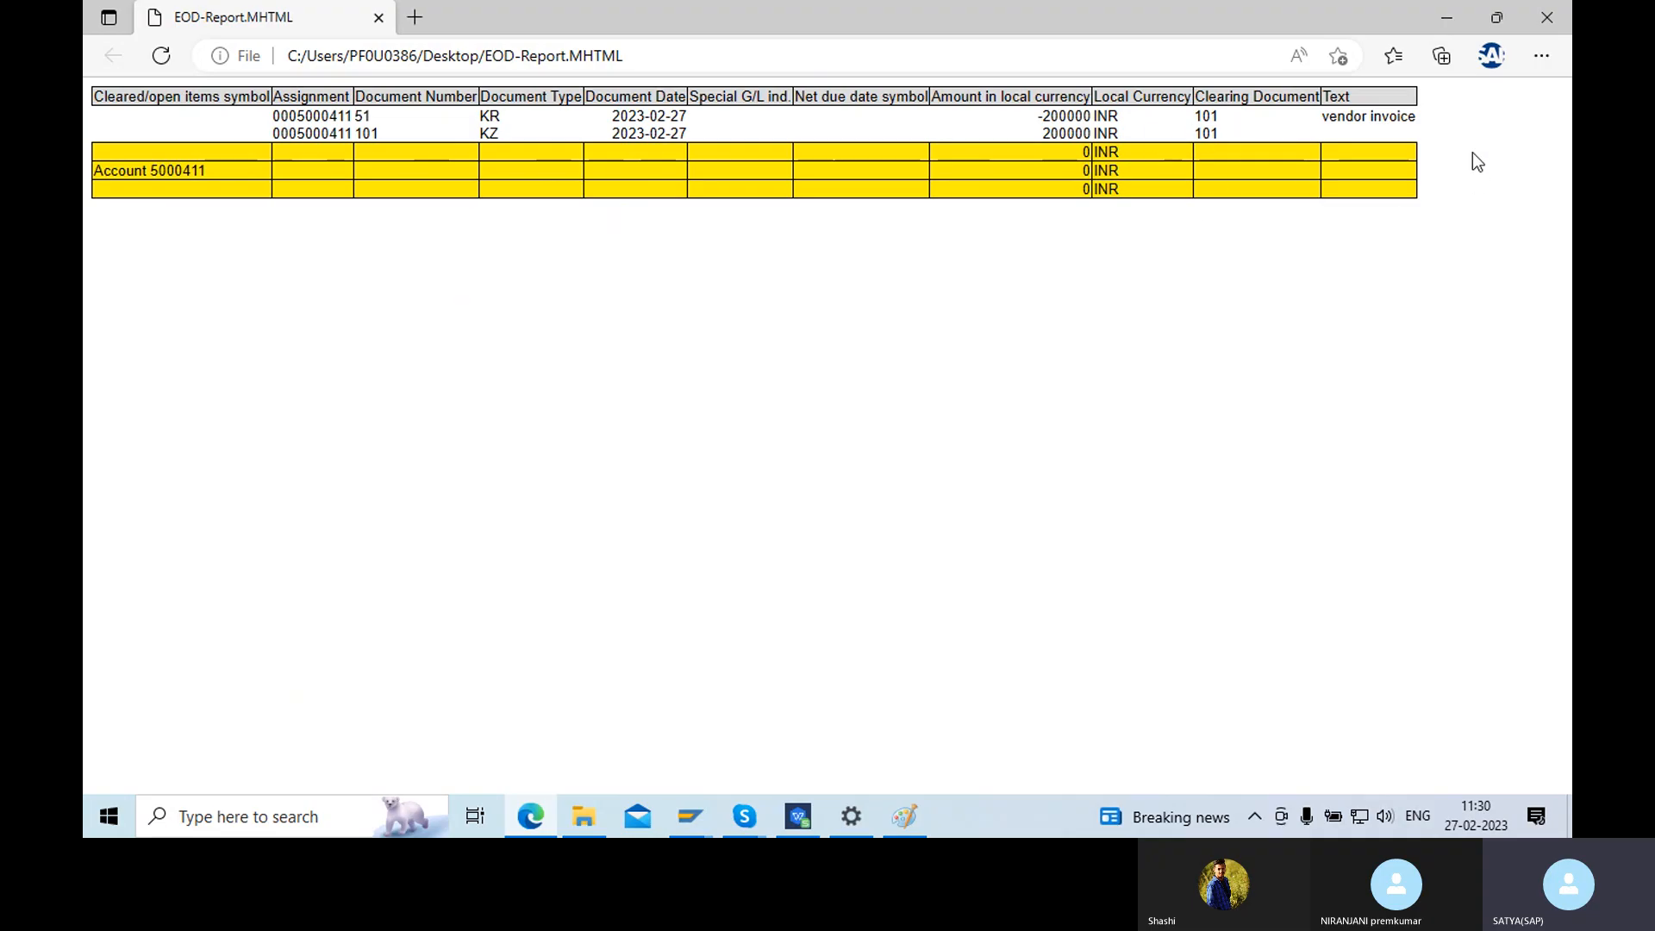
pyautogui.click(1542, 14)
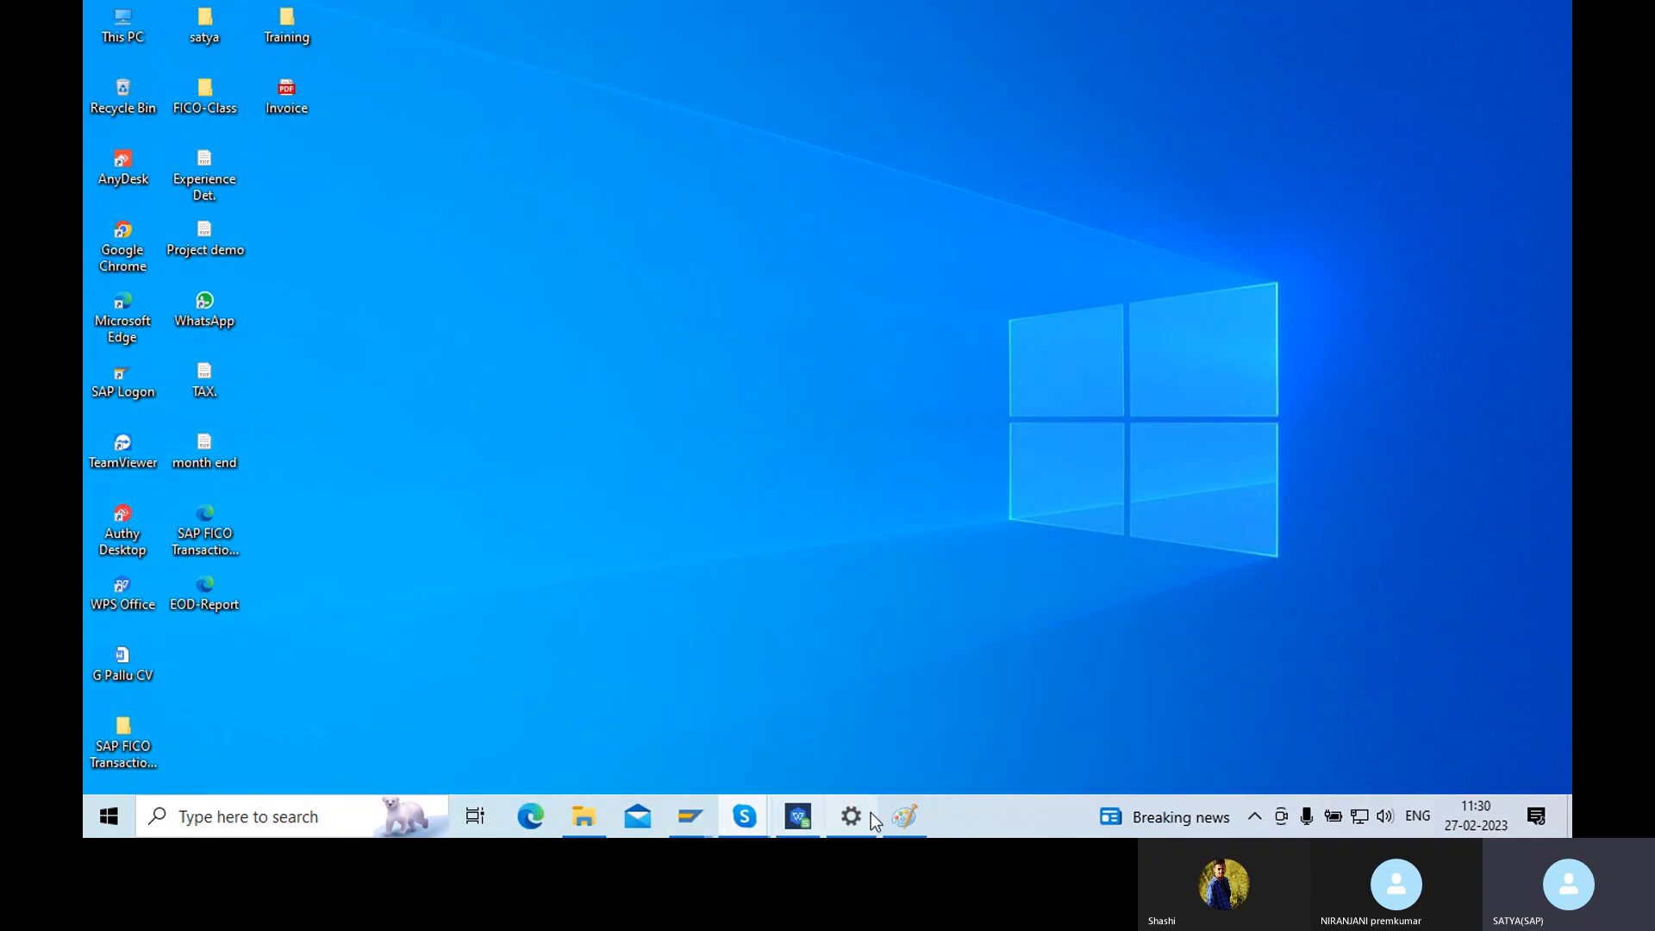
# - Switch back to the Post Outgoing Payments session in SAP and exit the transaction to SAP Easy Access
pyautogui.click(694, 810)
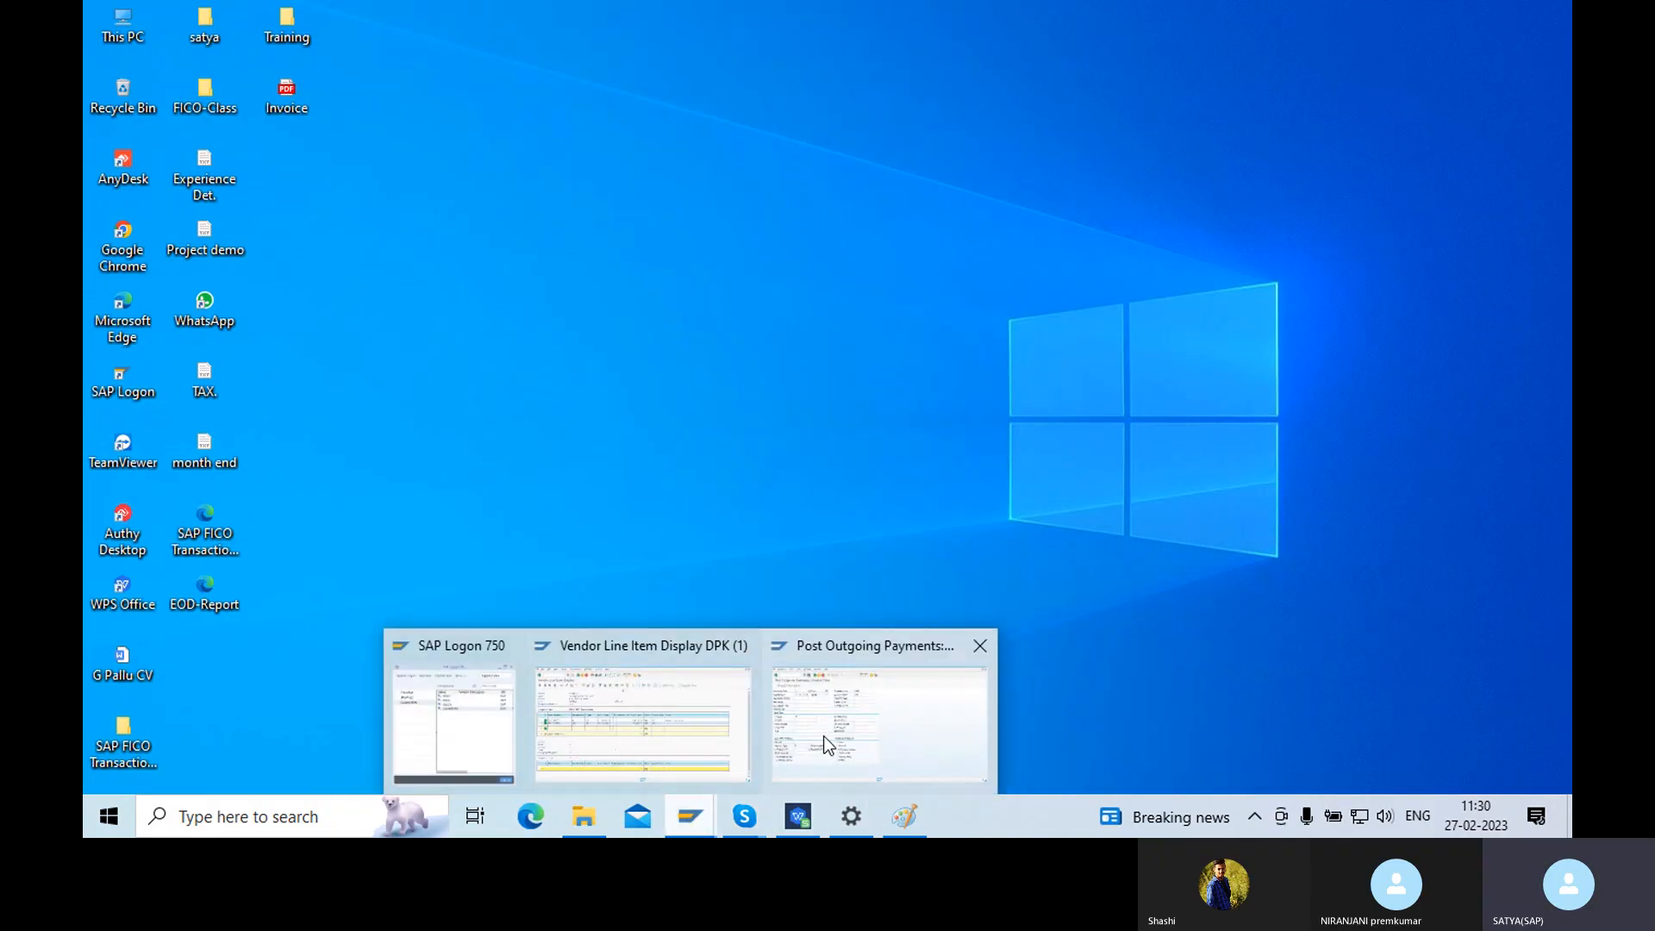
pyautogui.click(814, 715)
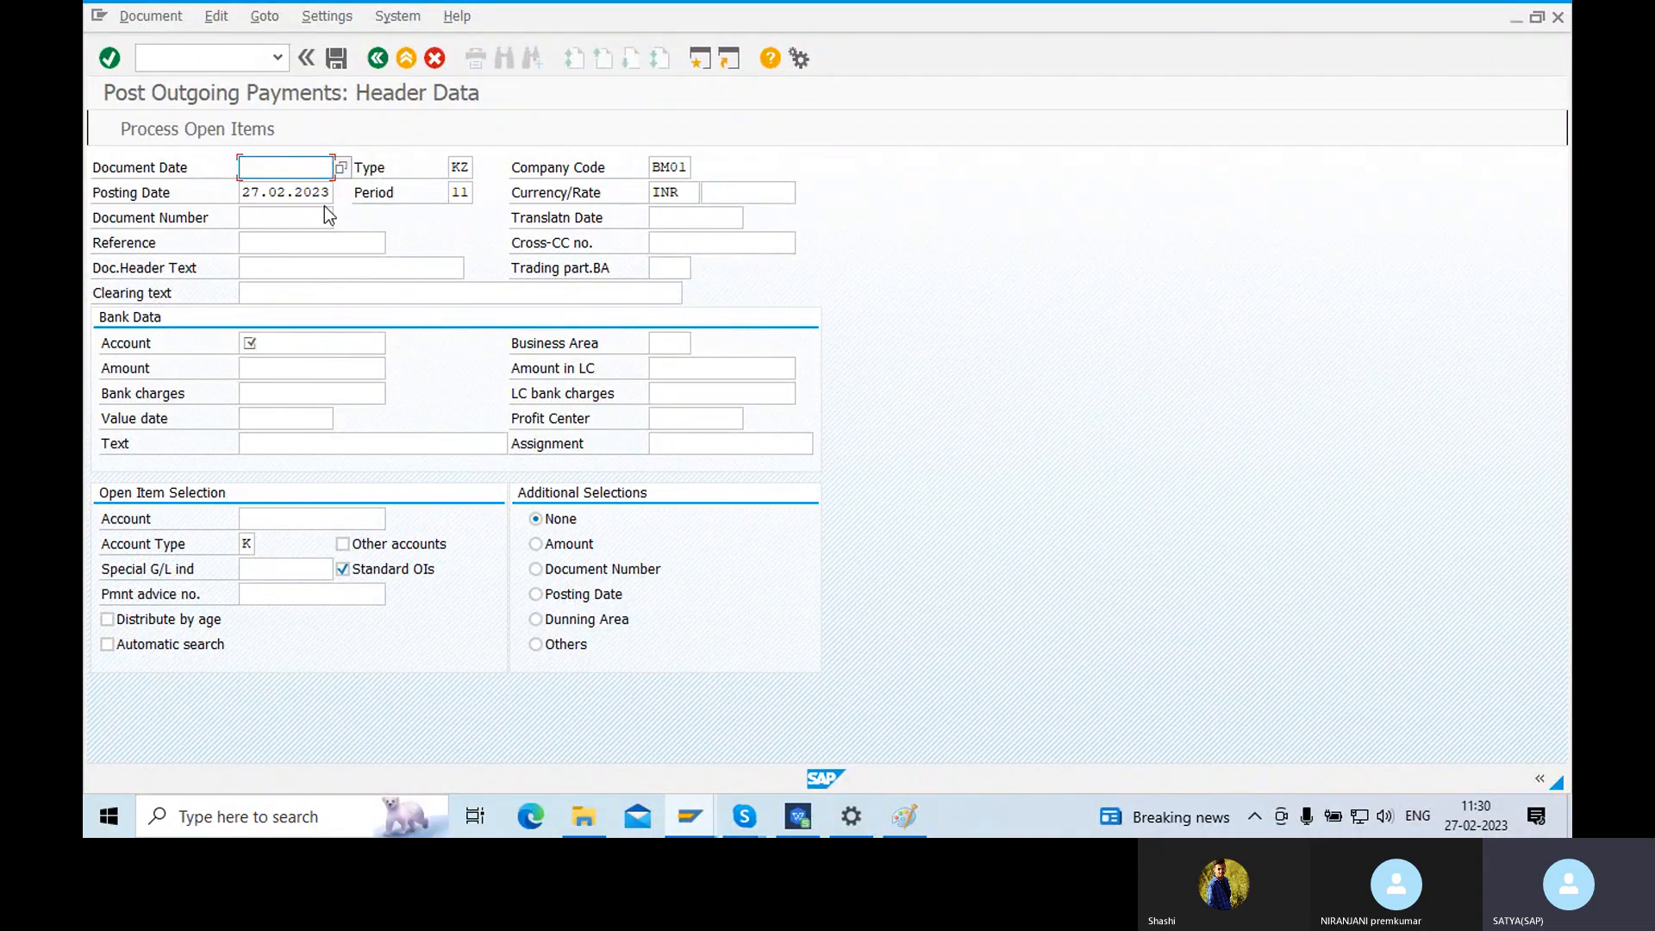
pyautogui.click(1420, 207)
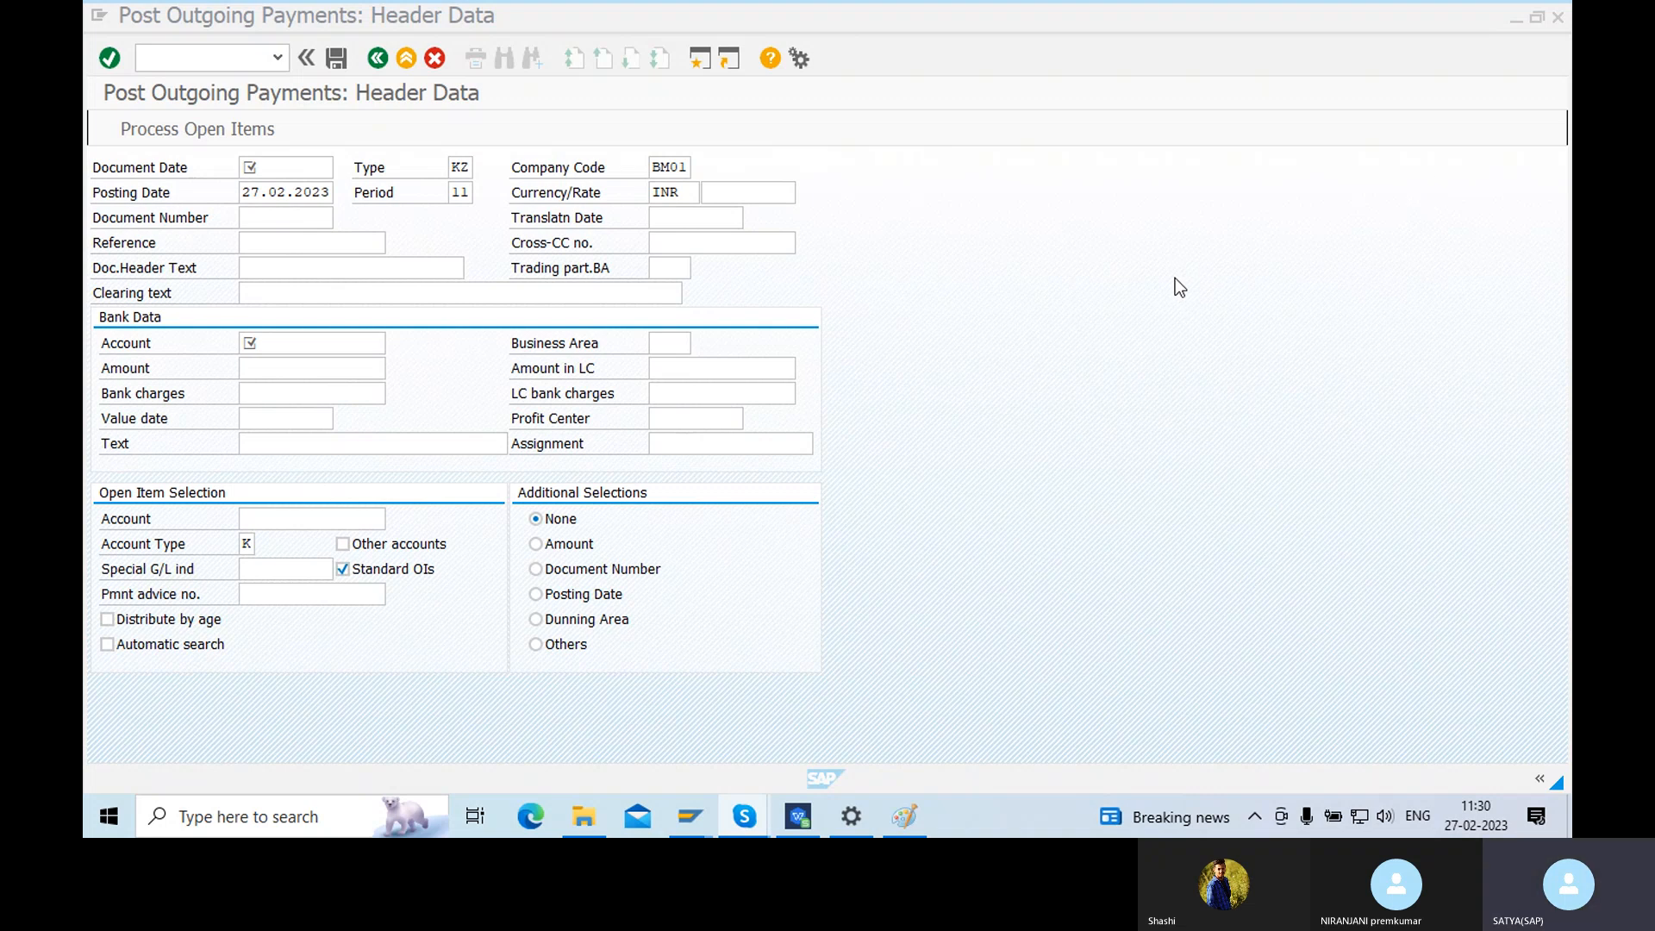
pyautogui.click(406, 59)
pyautogui.click(455, 455)
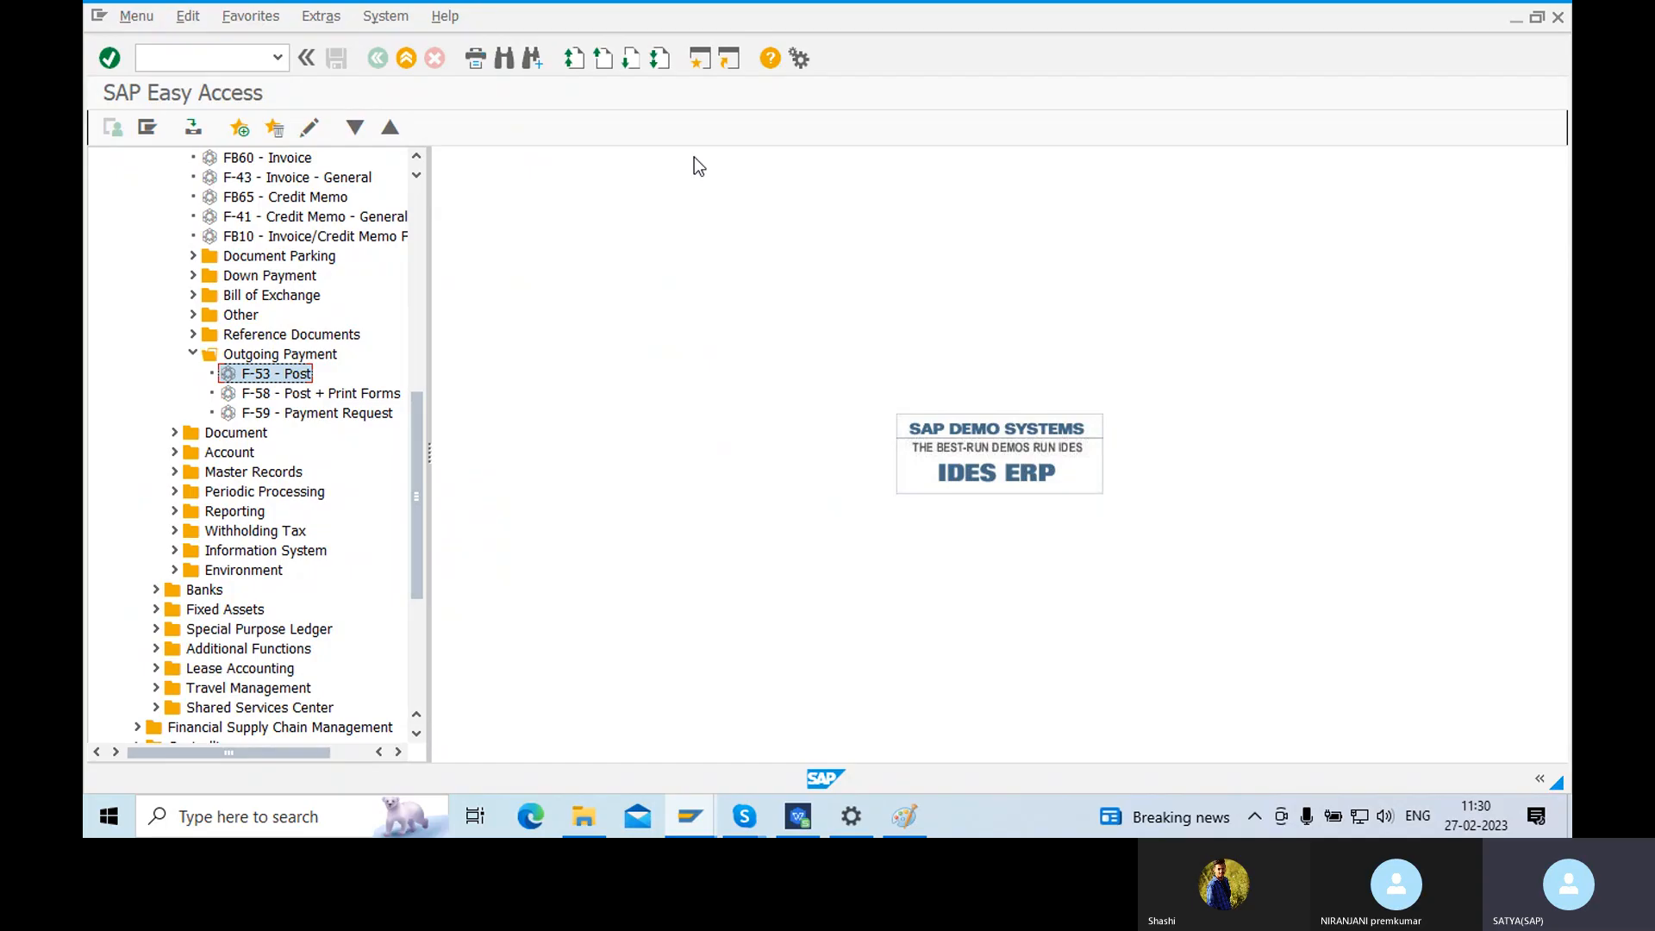
# - Collapse the Outgoing Payment folder and expand Information System, Reports for Accounts Payable, down to the Vendors: Items reports
pyautogui.click(193, 355)
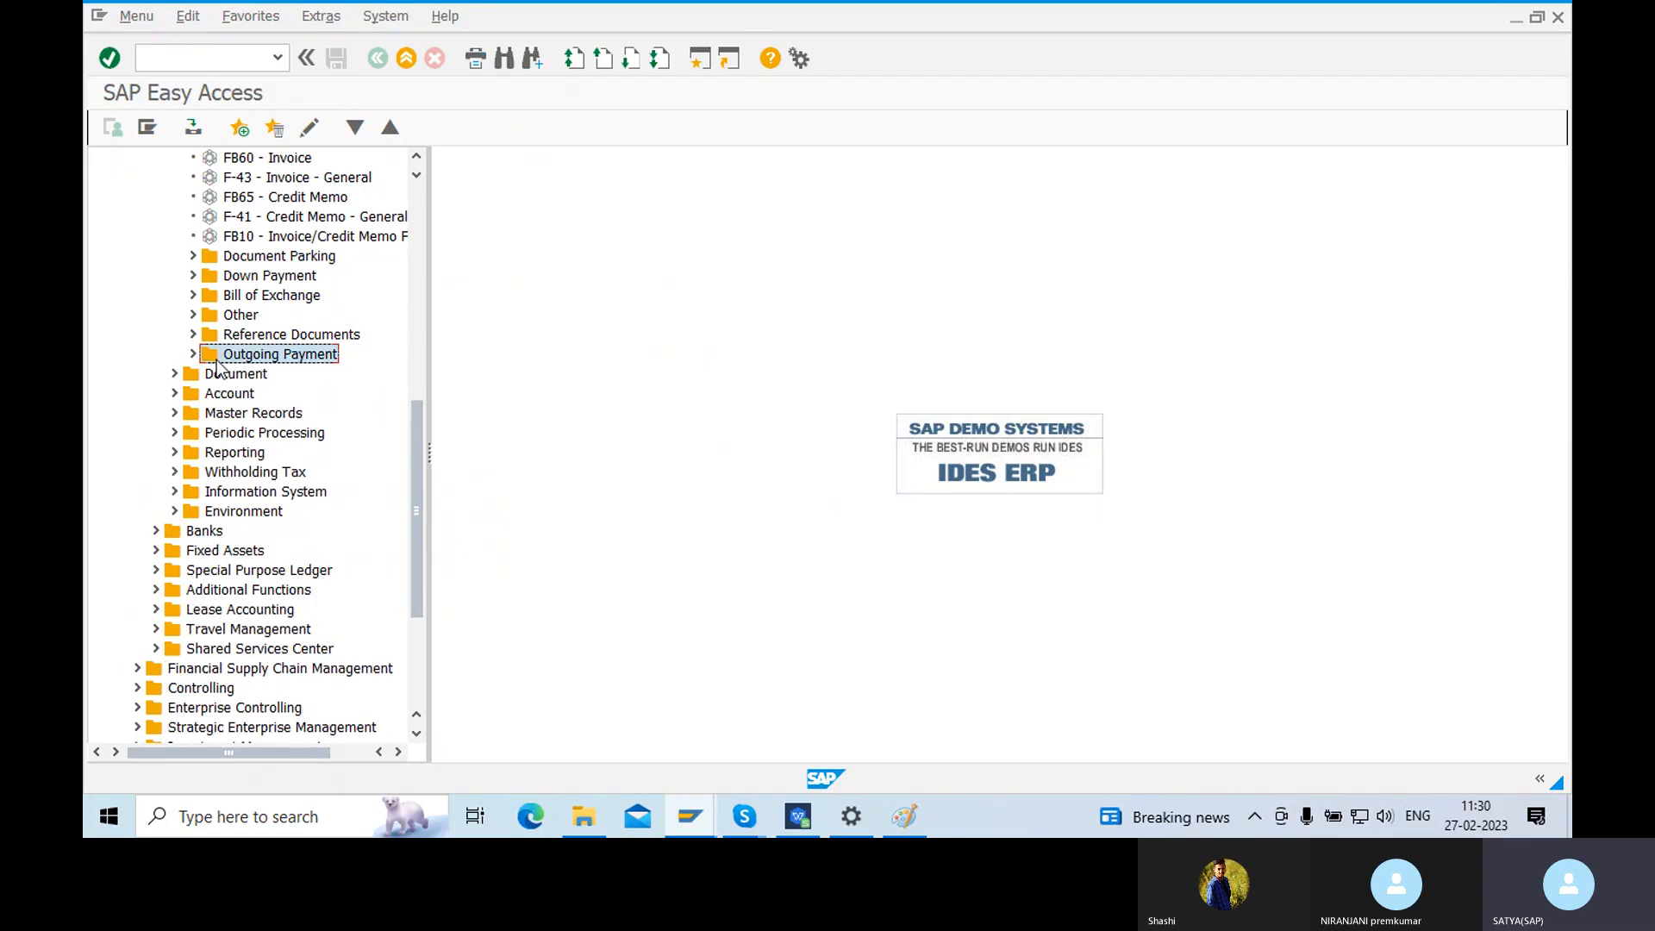
pyautogui.scroll(2, 220, 357)
pyautogui.scroll(-3, 226, 358)
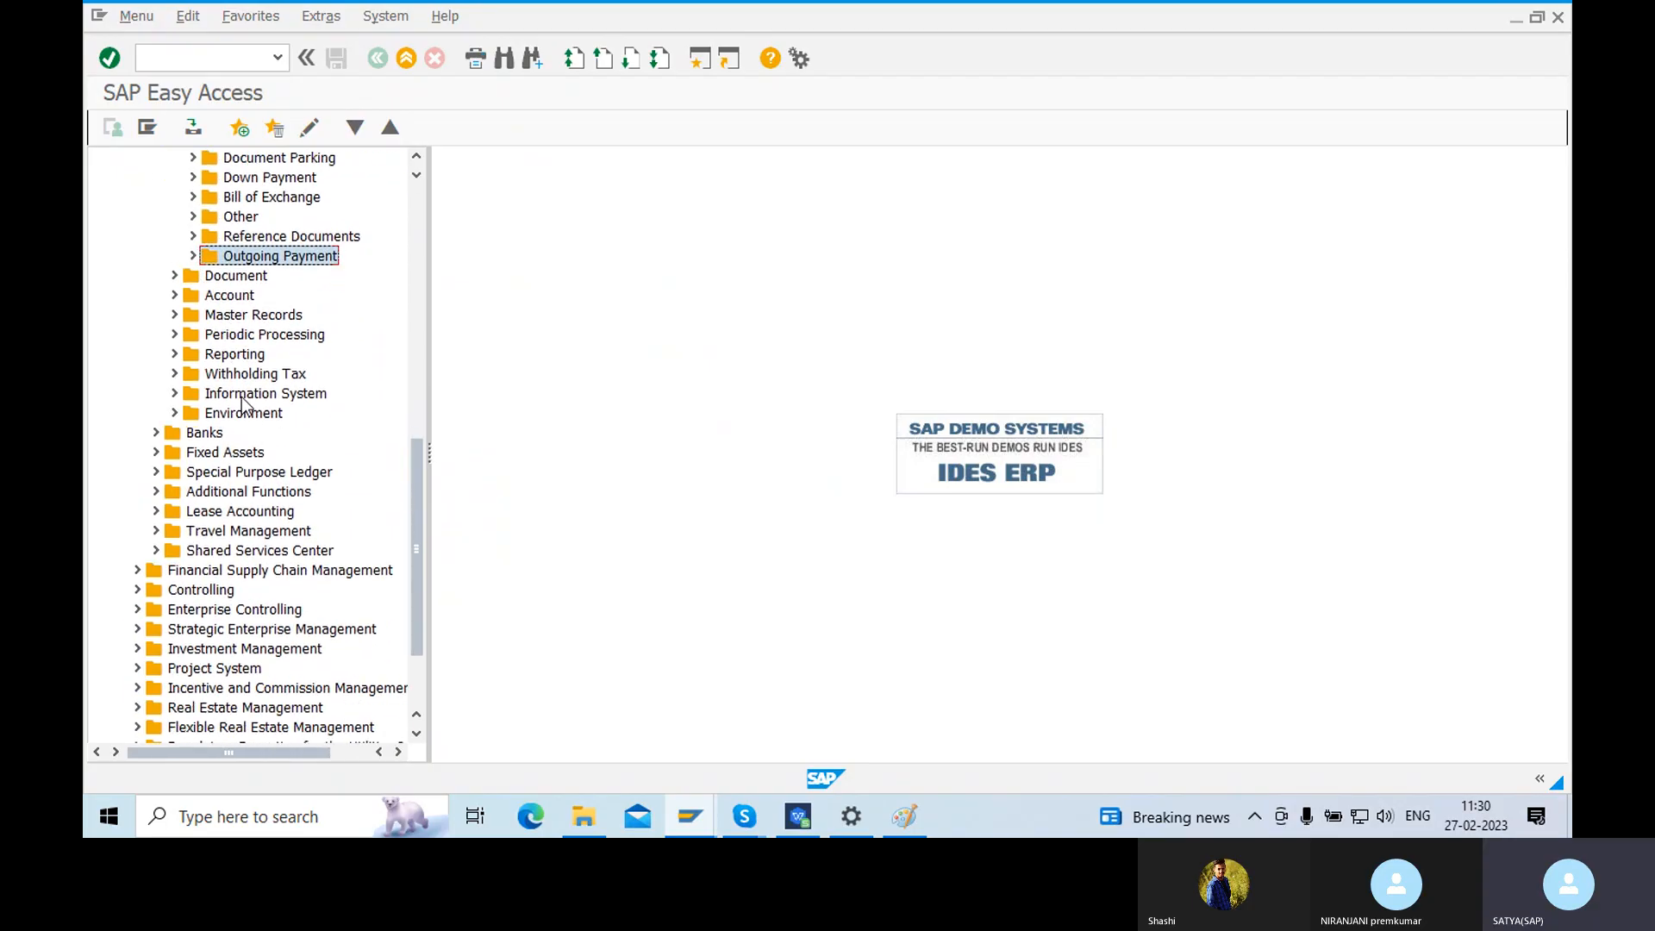
pyautogui.click(244, 395)
pyautogui.click(175, 393)
pyautogui.scroll(-2, 194, 417)
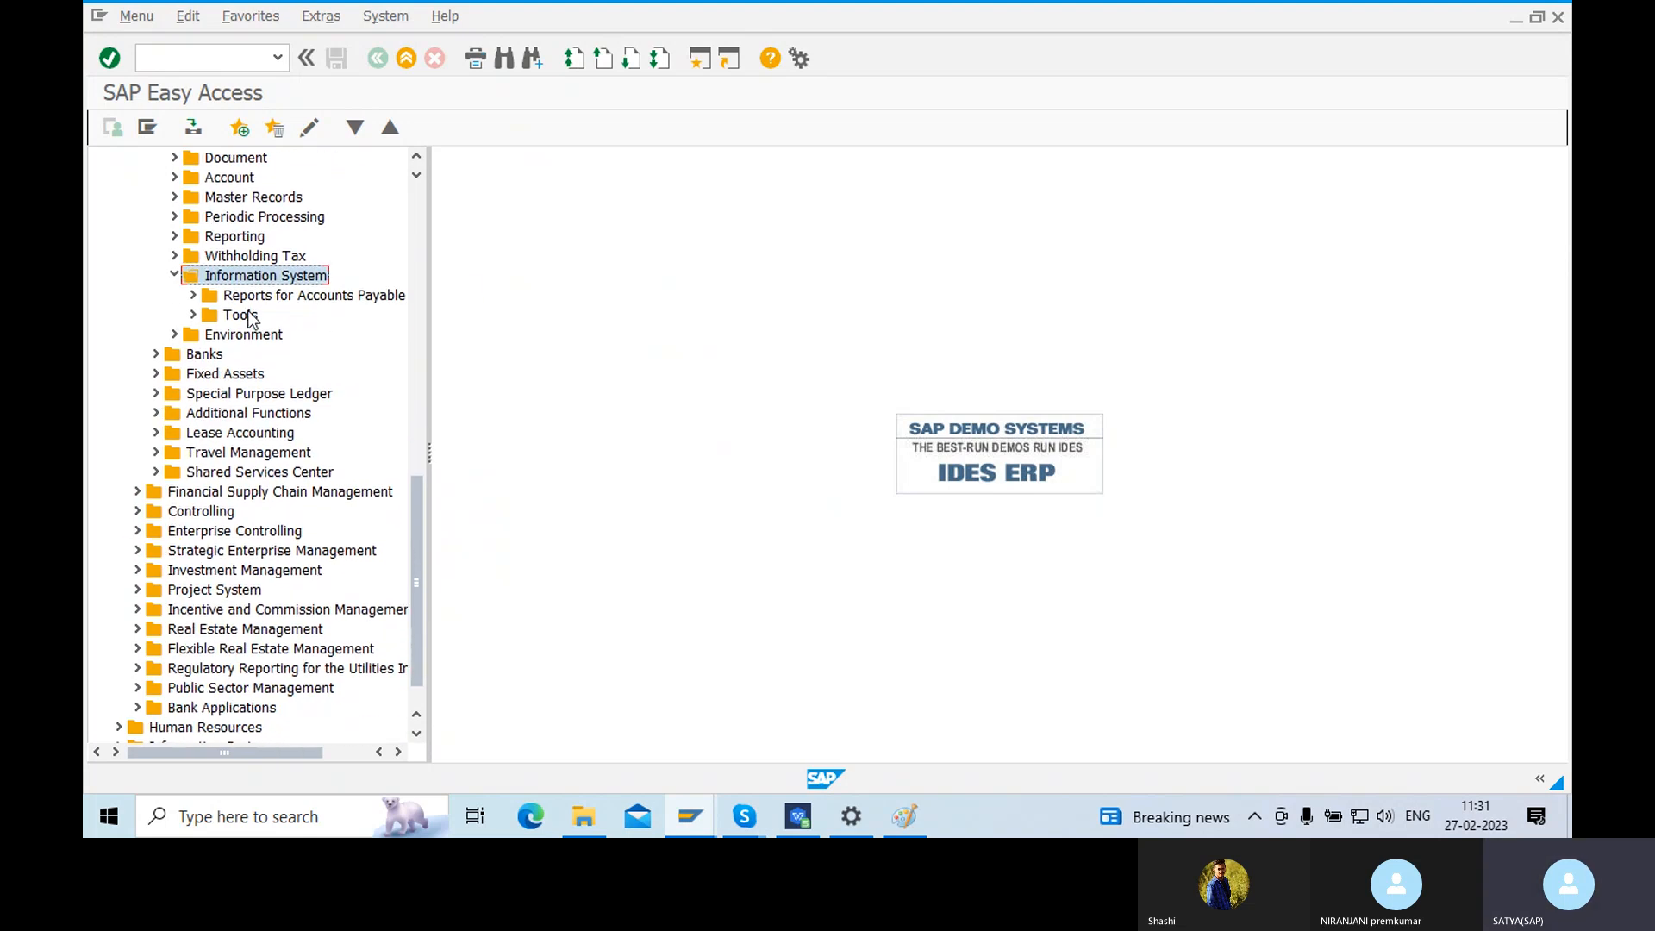
pyautogui.click(193, 296)
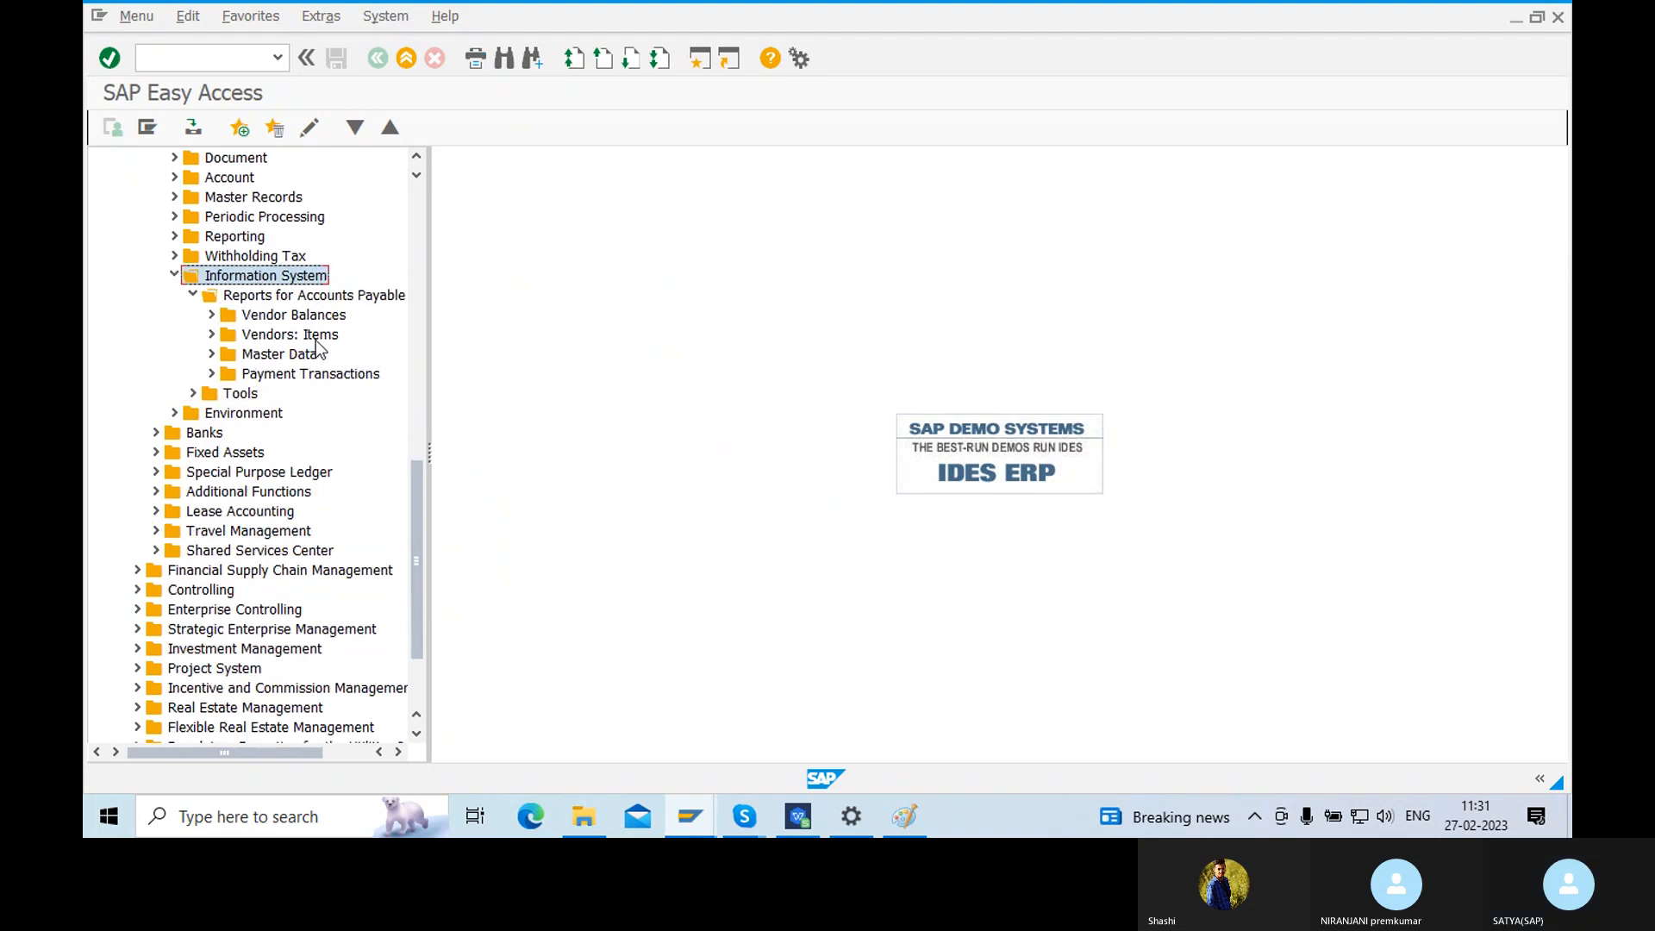
pyautogui.click(302, 336)
pyautogui.click(212, 336)
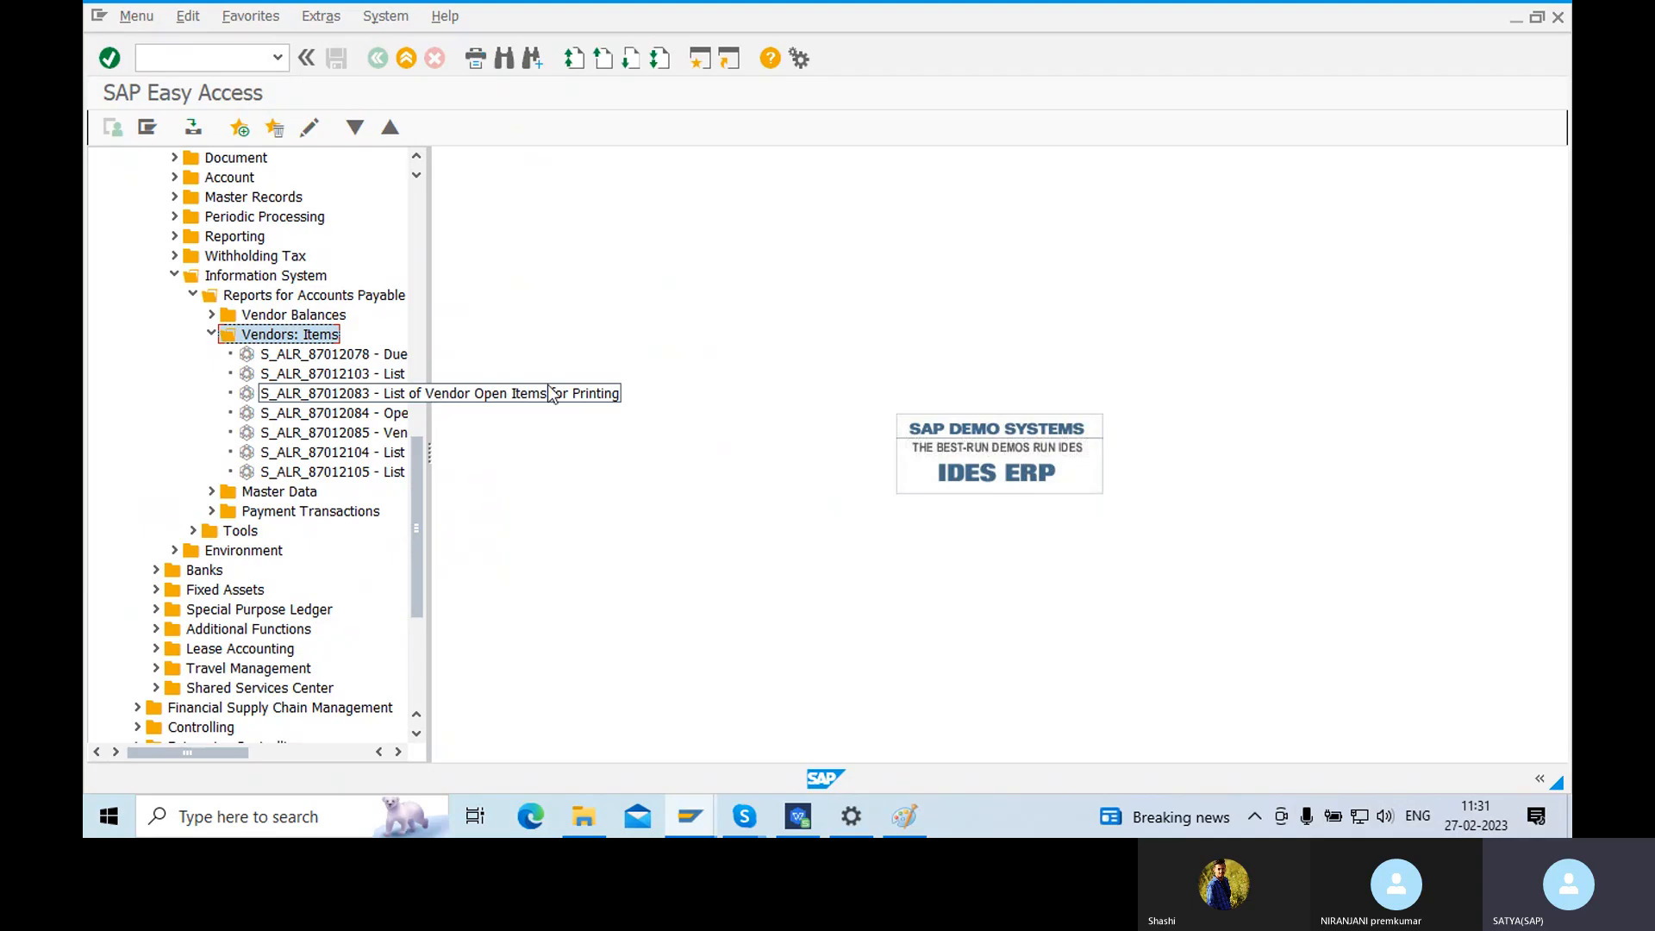
# - Open the report S_ALR_87012083 - List of Vendor Open Items for Printing
pyautogui.click(1426, 185)
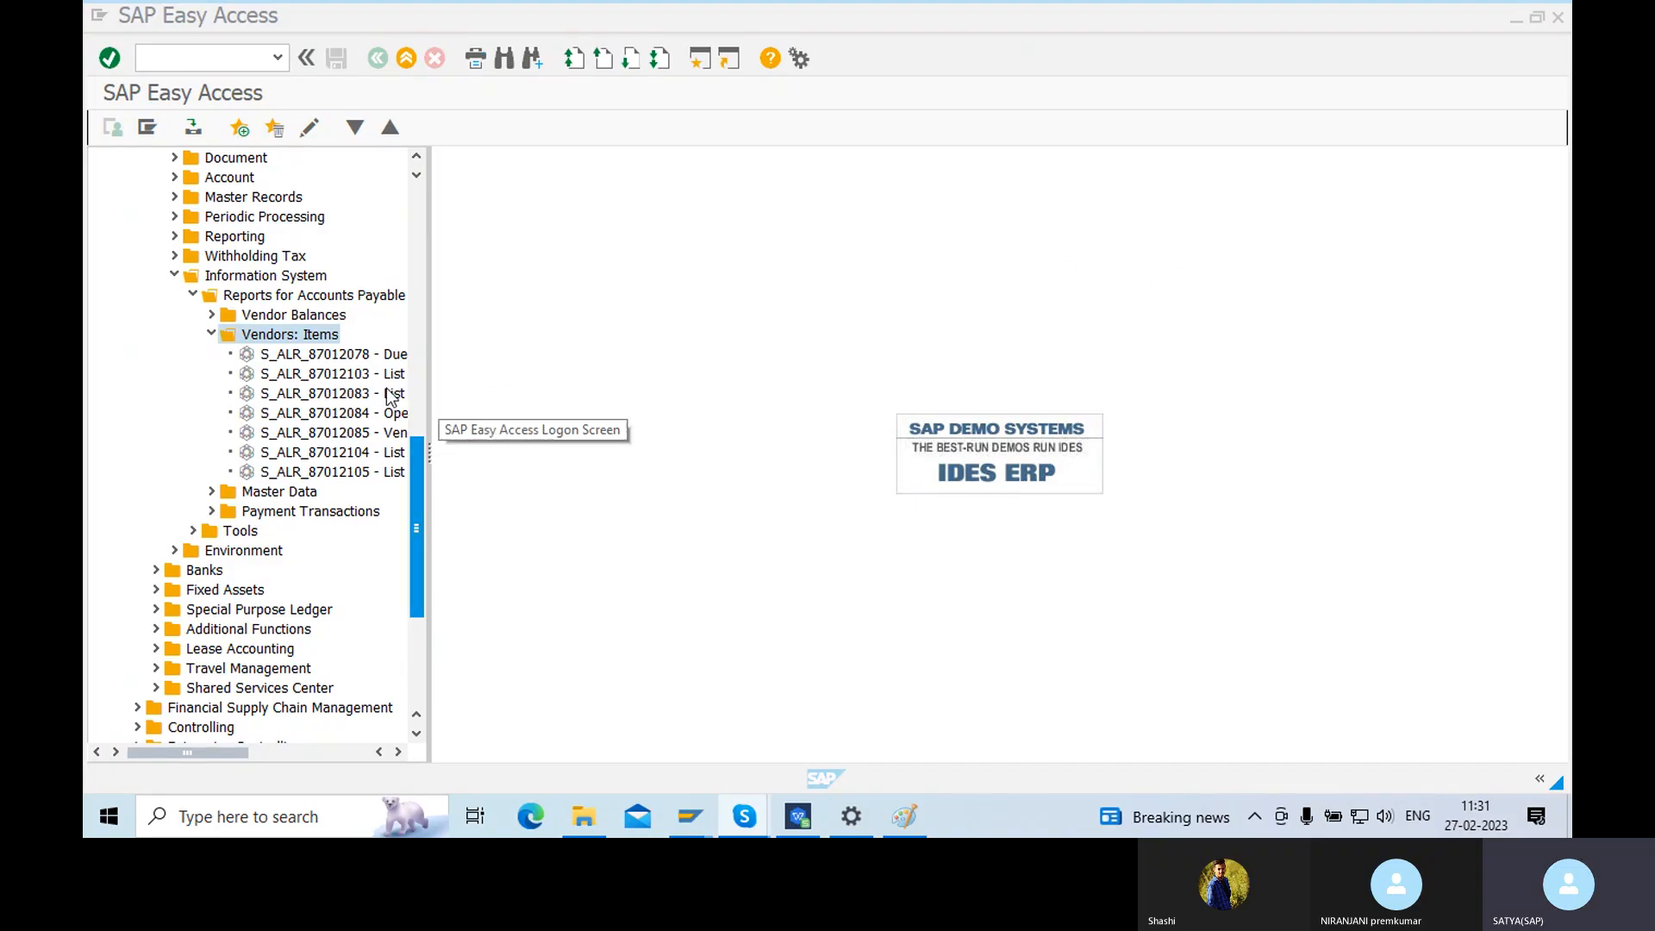
pyautogui.click(339, 395)
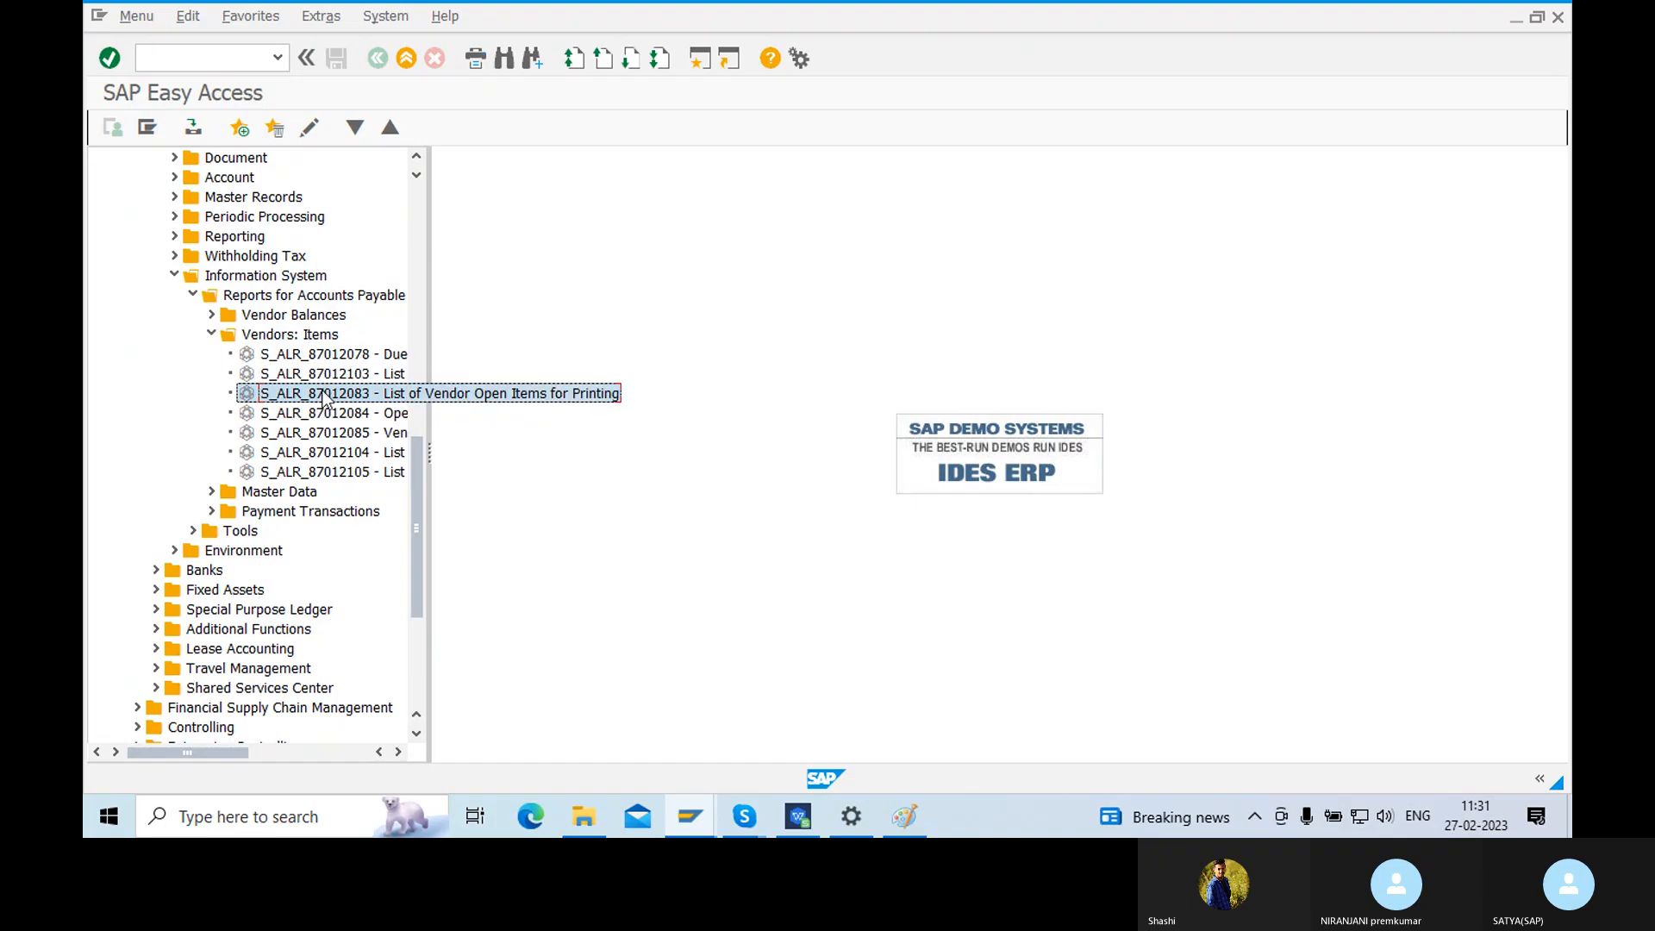
pyautogui.doubleClick(332, 399)
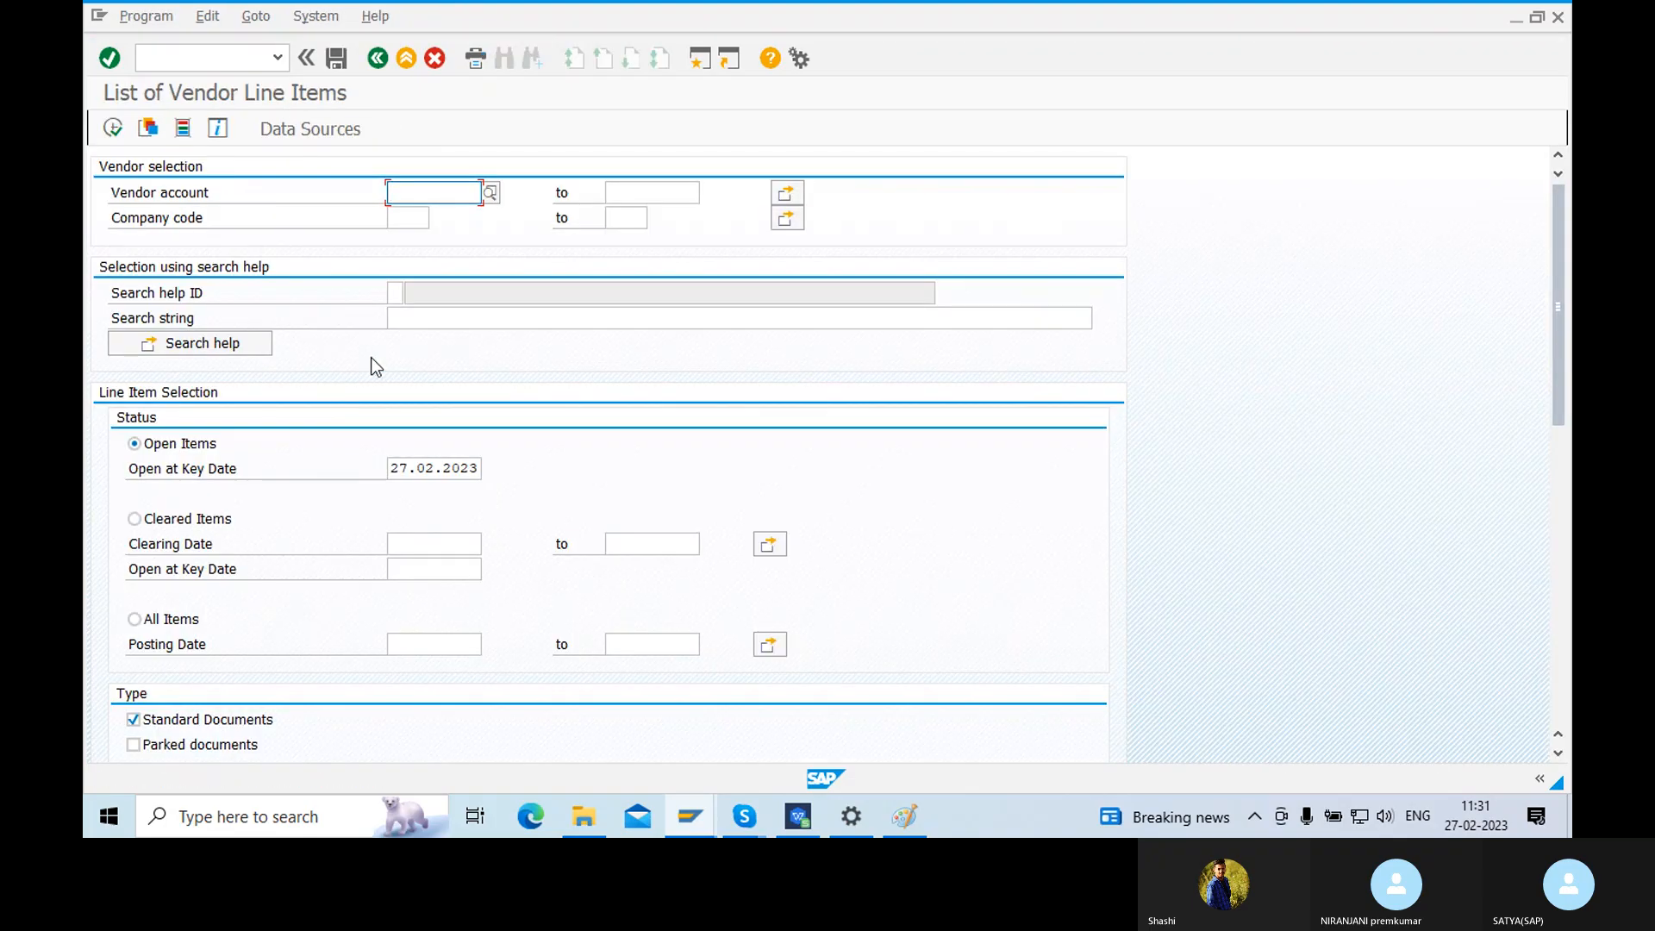
# - Run the vendor line item list for company code BM01 and the vendor's account with status Open Items
pyautogui.click(402, 222)
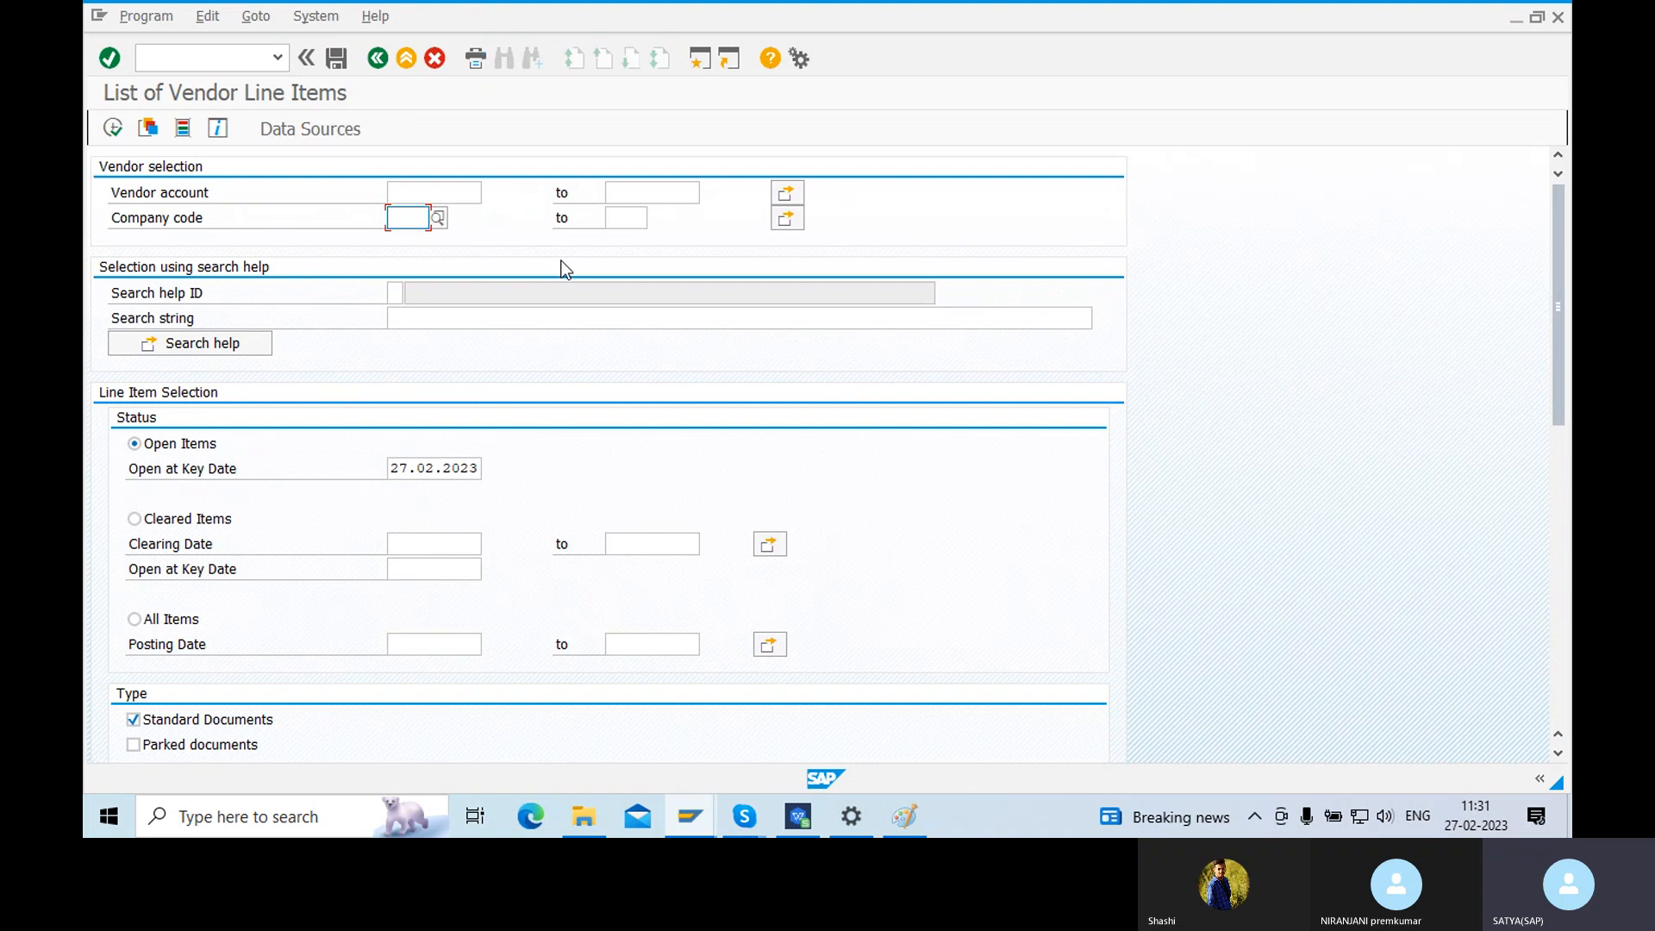
pyautogui.write('BM01')
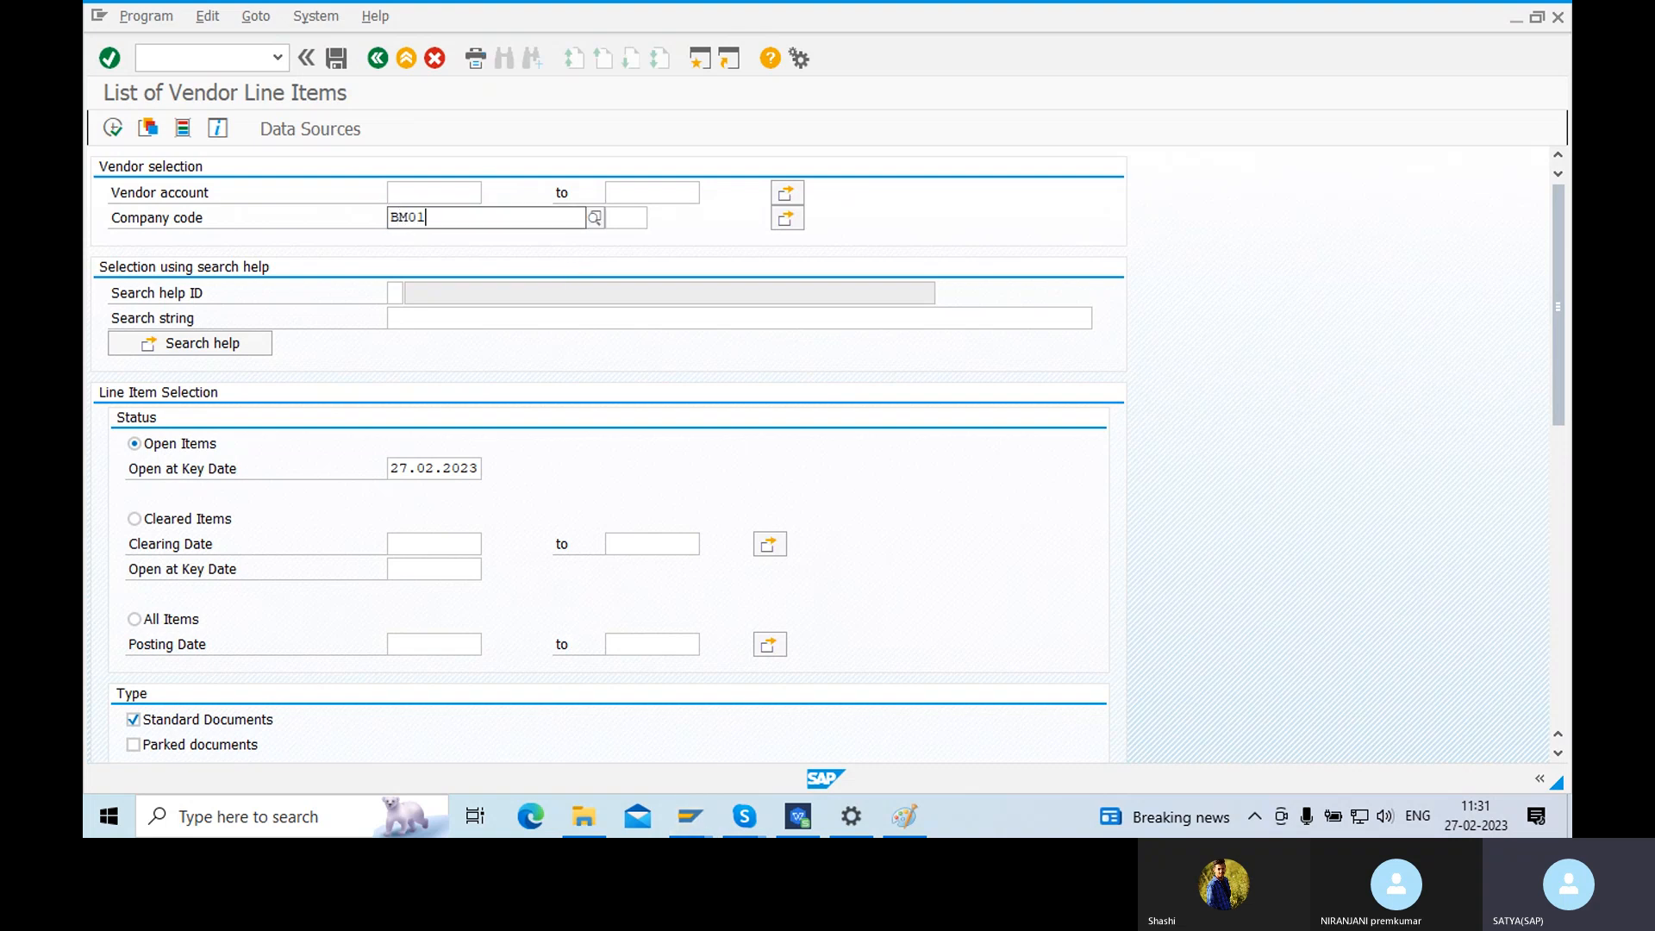
pyautogui.click(414, 269)
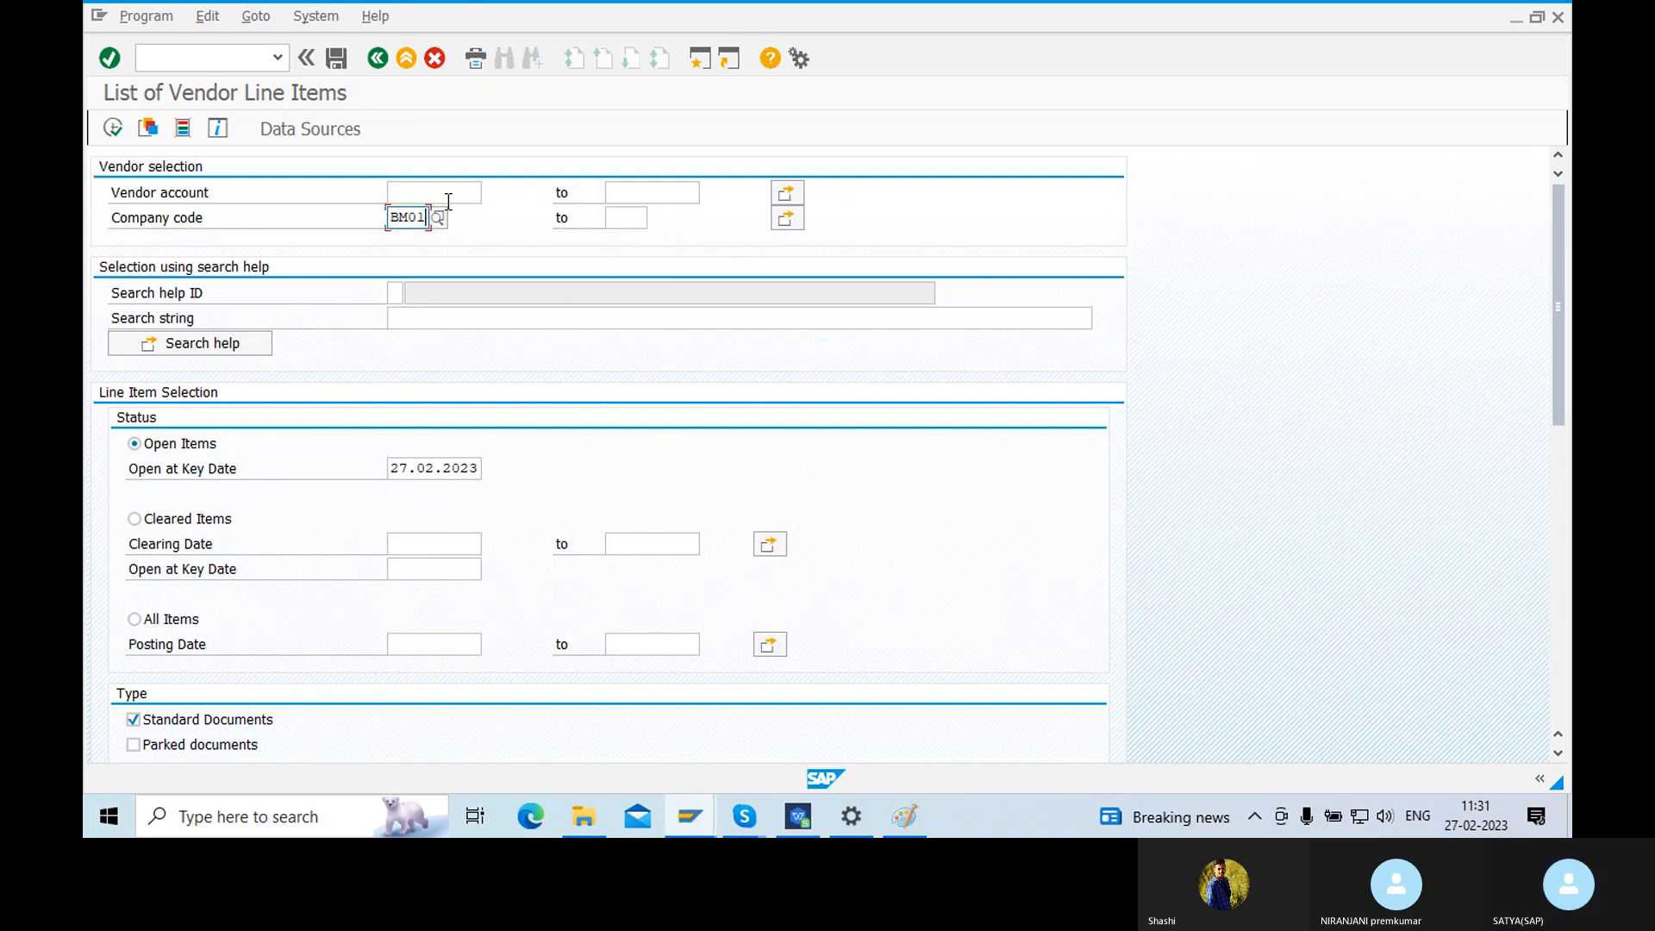
pyautogui.click(453, 193)
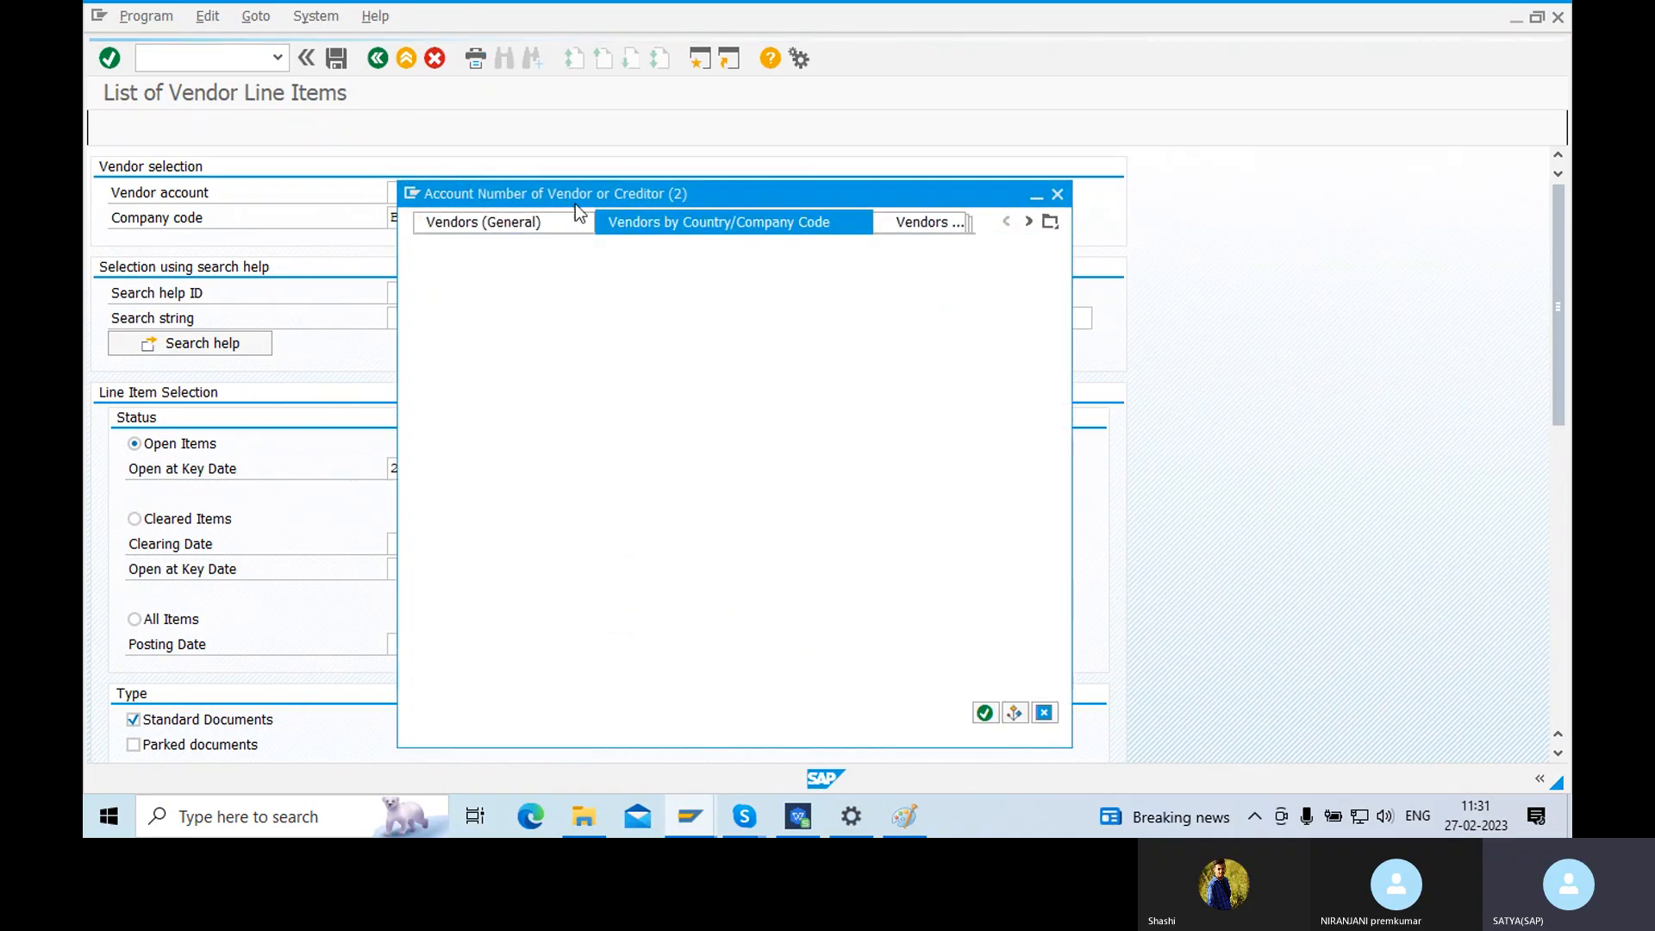
pyautogui.click(985, 713)
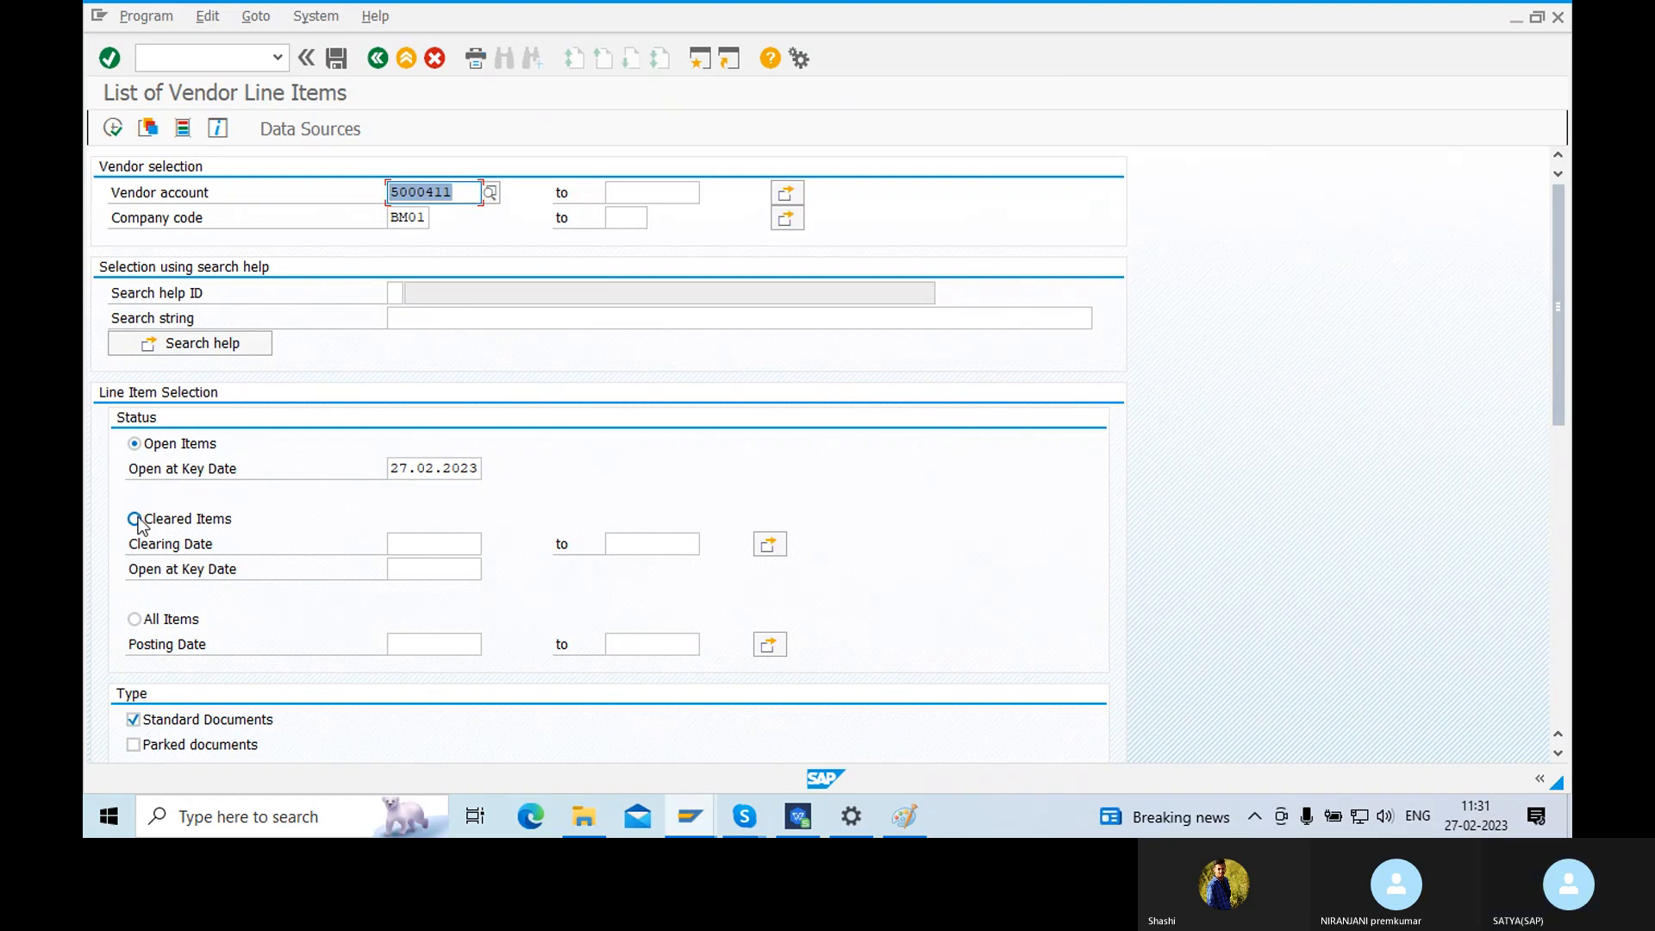
pyautogui.click(113, 128)
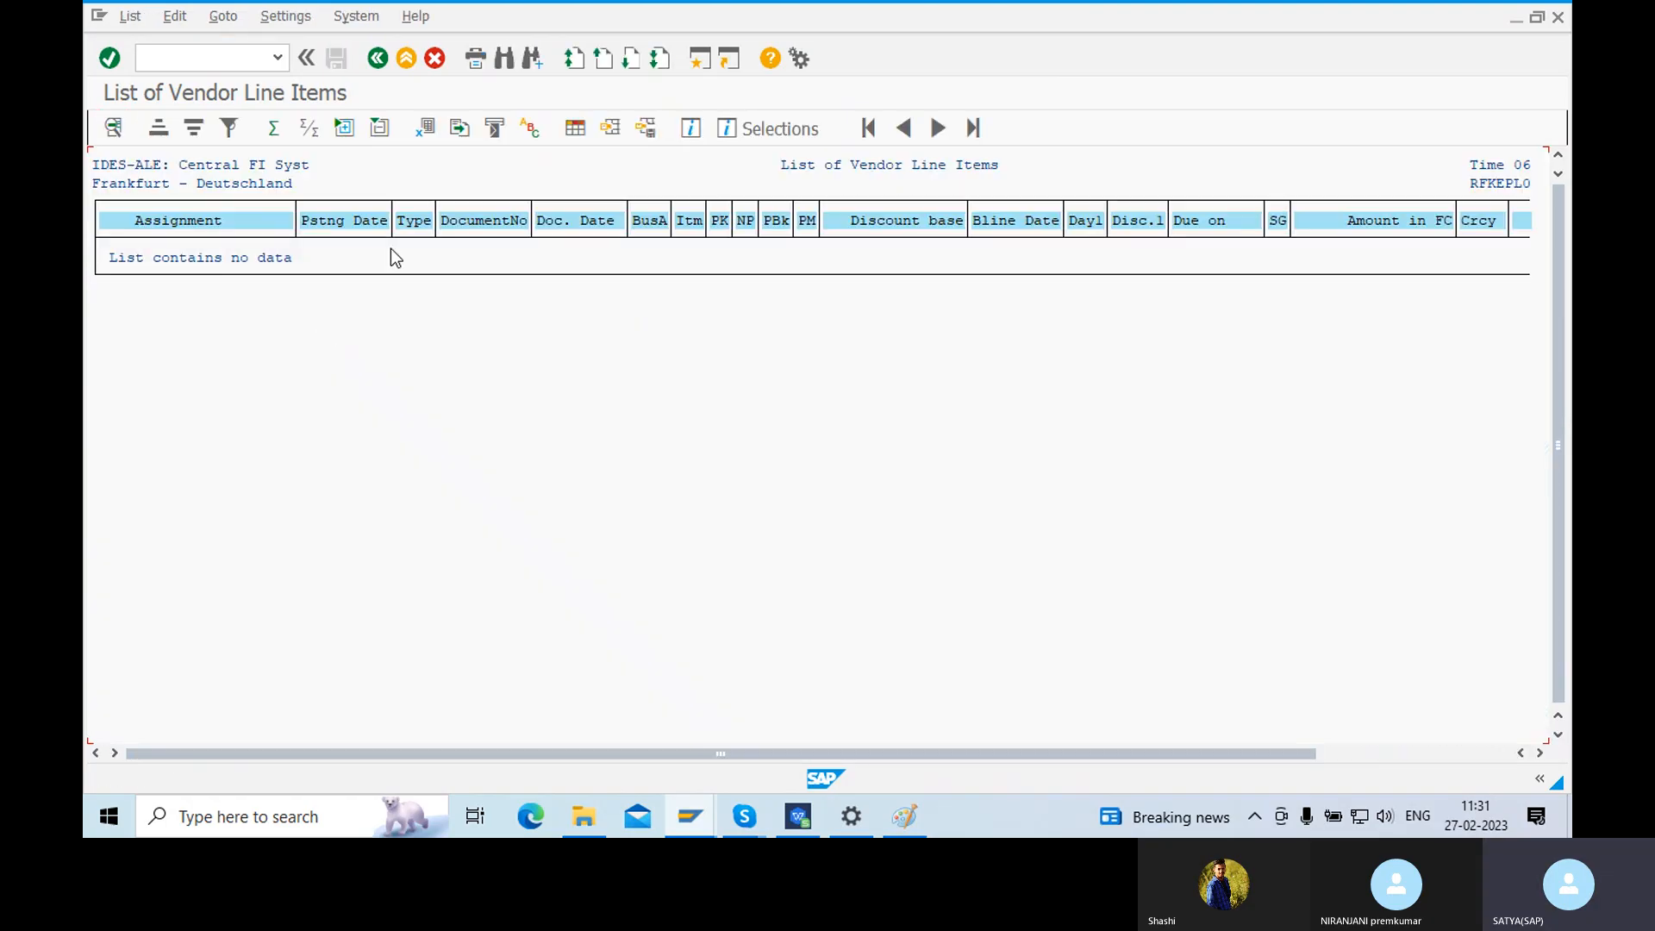
# - Return to the selection screen, change the line item status to All Items, and run the list again
pyautogui.click(376, 59)
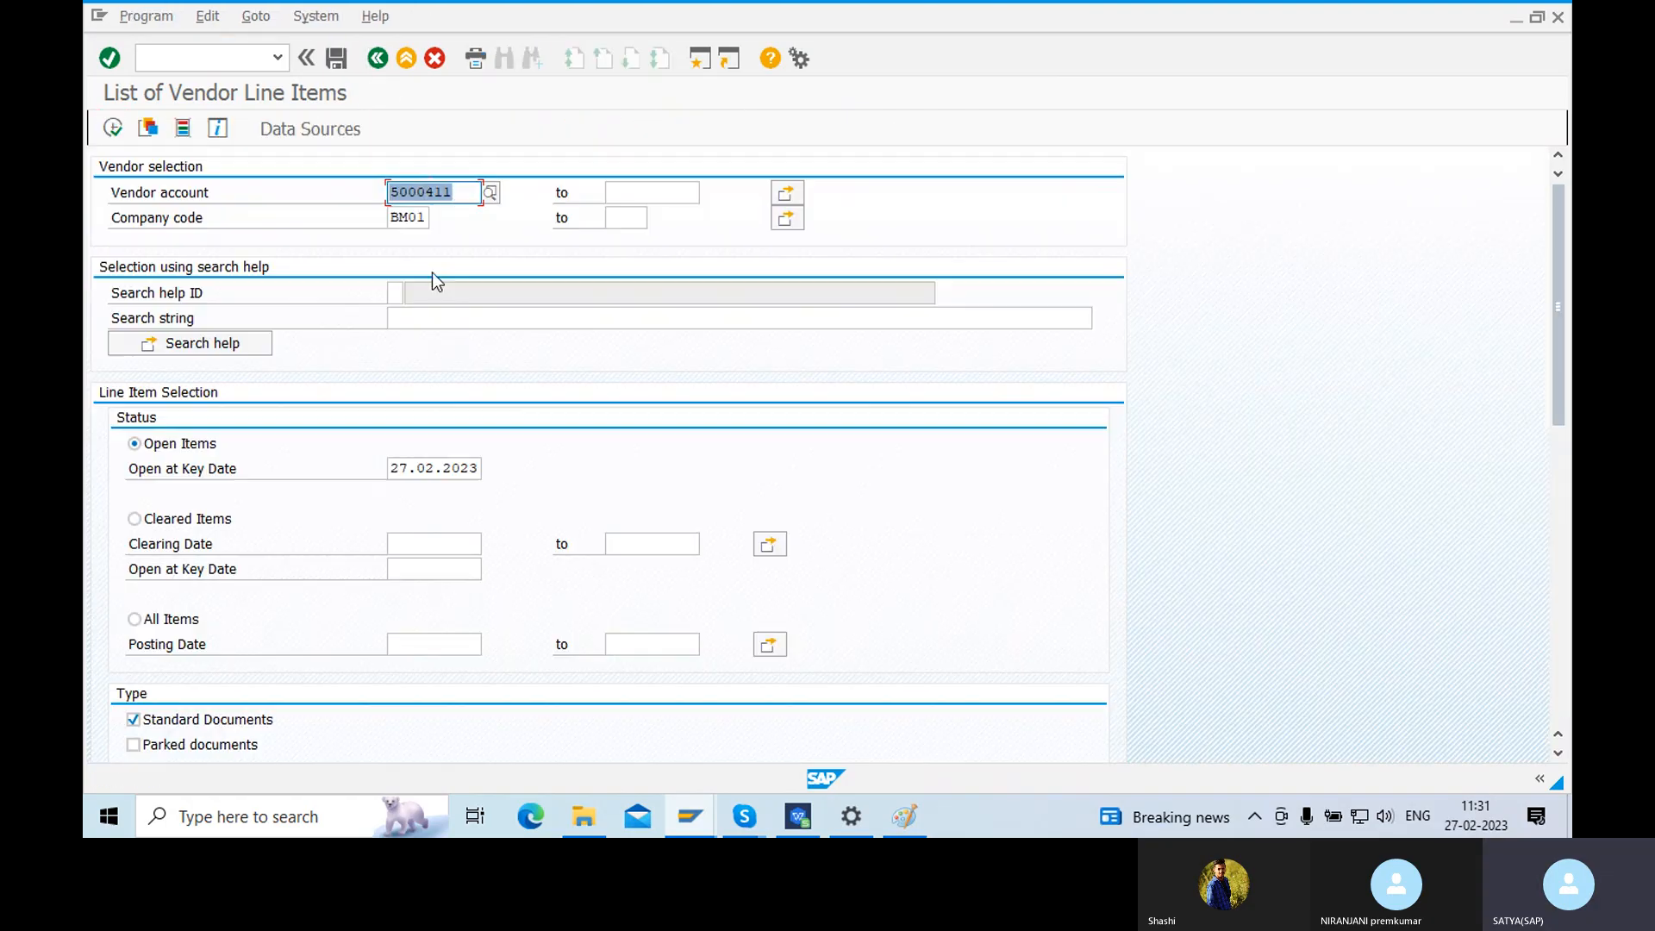
pyautogui.click(135, 619)
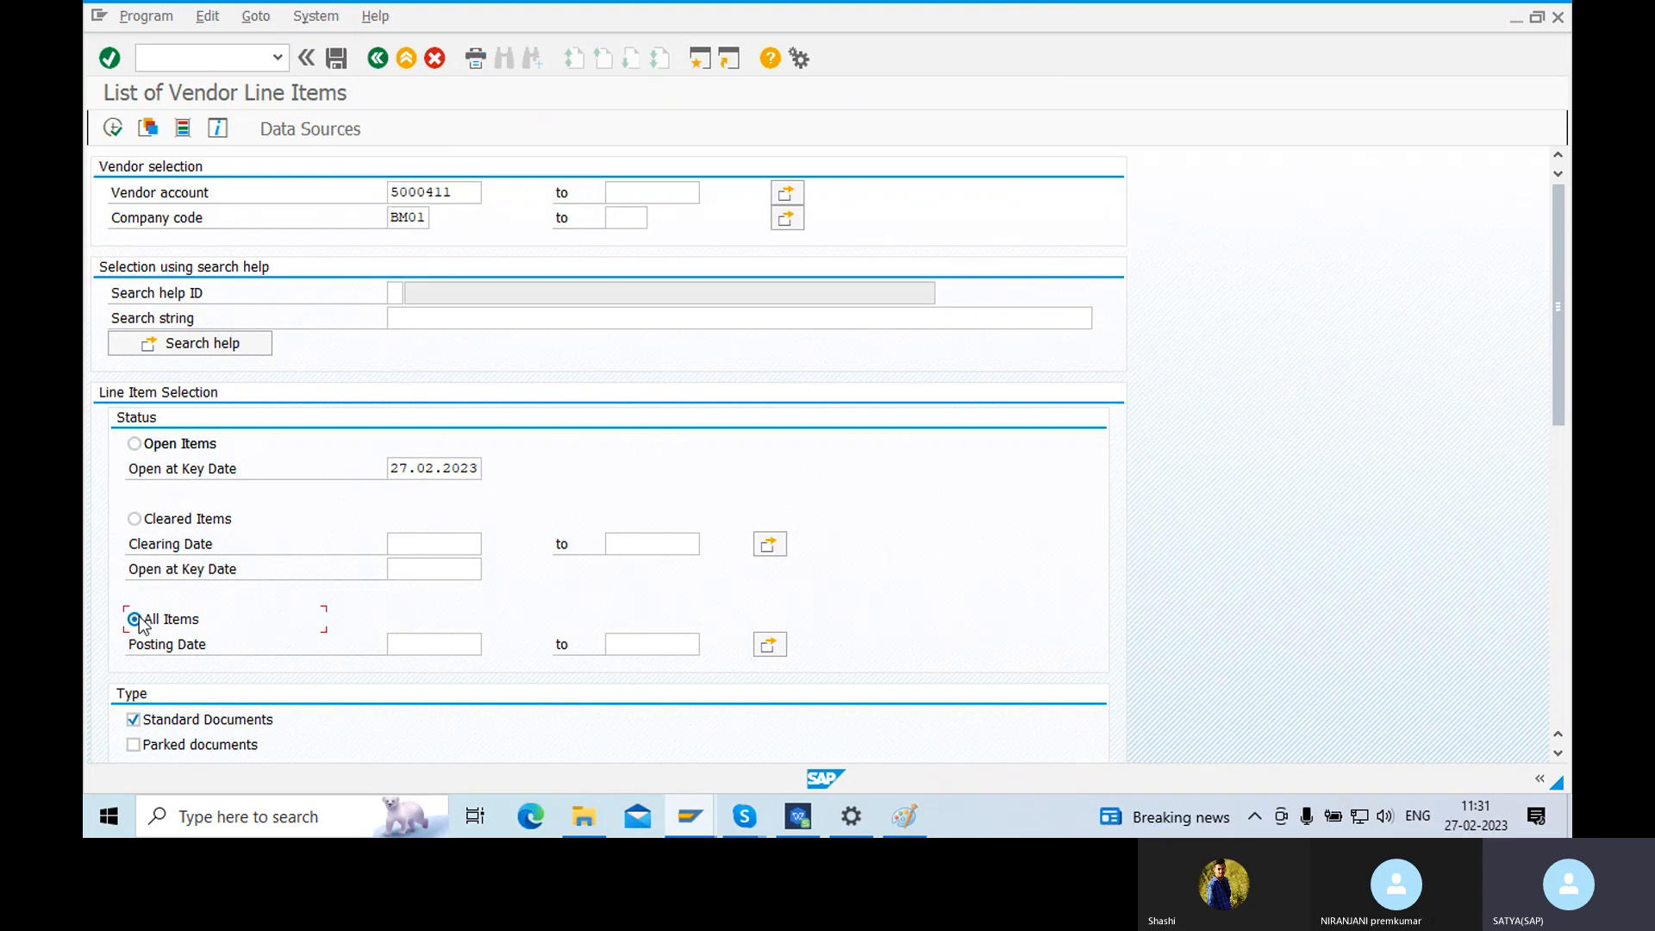
pyautogui.click(113, 129)
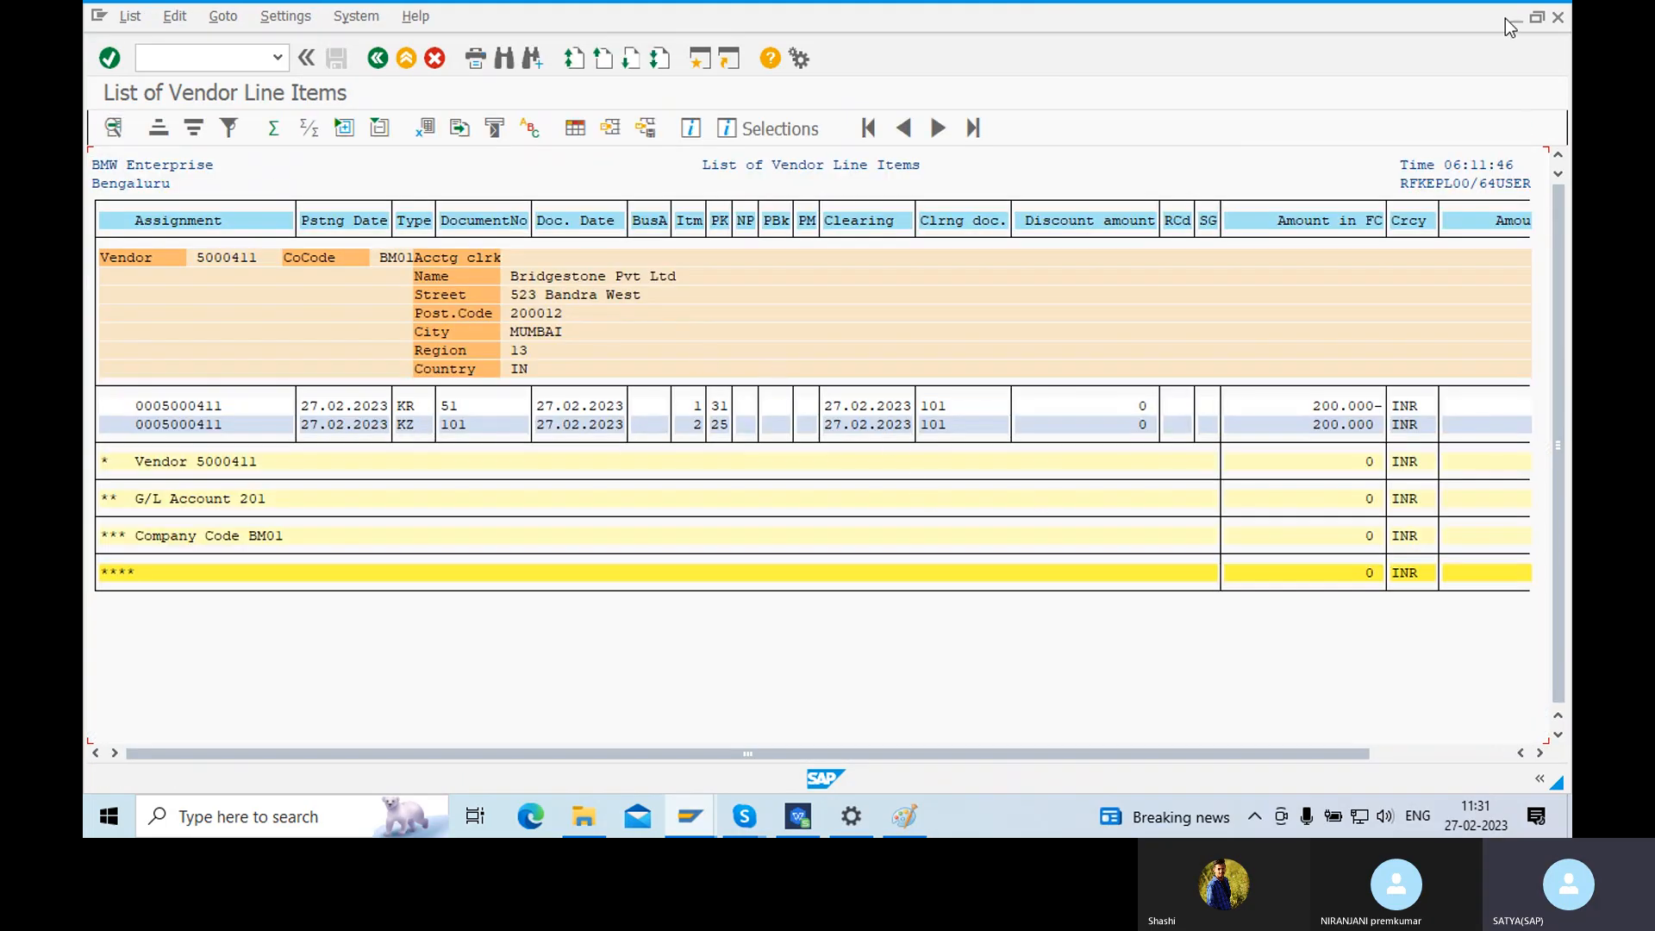
# - Examine the amounts, clearing document, posting keys, posting date and vendor address in the vendor line item list
pyautogui.click(1332, 423)
pyautogui.click(944, 425)
pyautogui.click(721, 405)
pyautogui.click(216, 424)
pyautogui.click(355, 427)
pyautogui.click(540, 296)
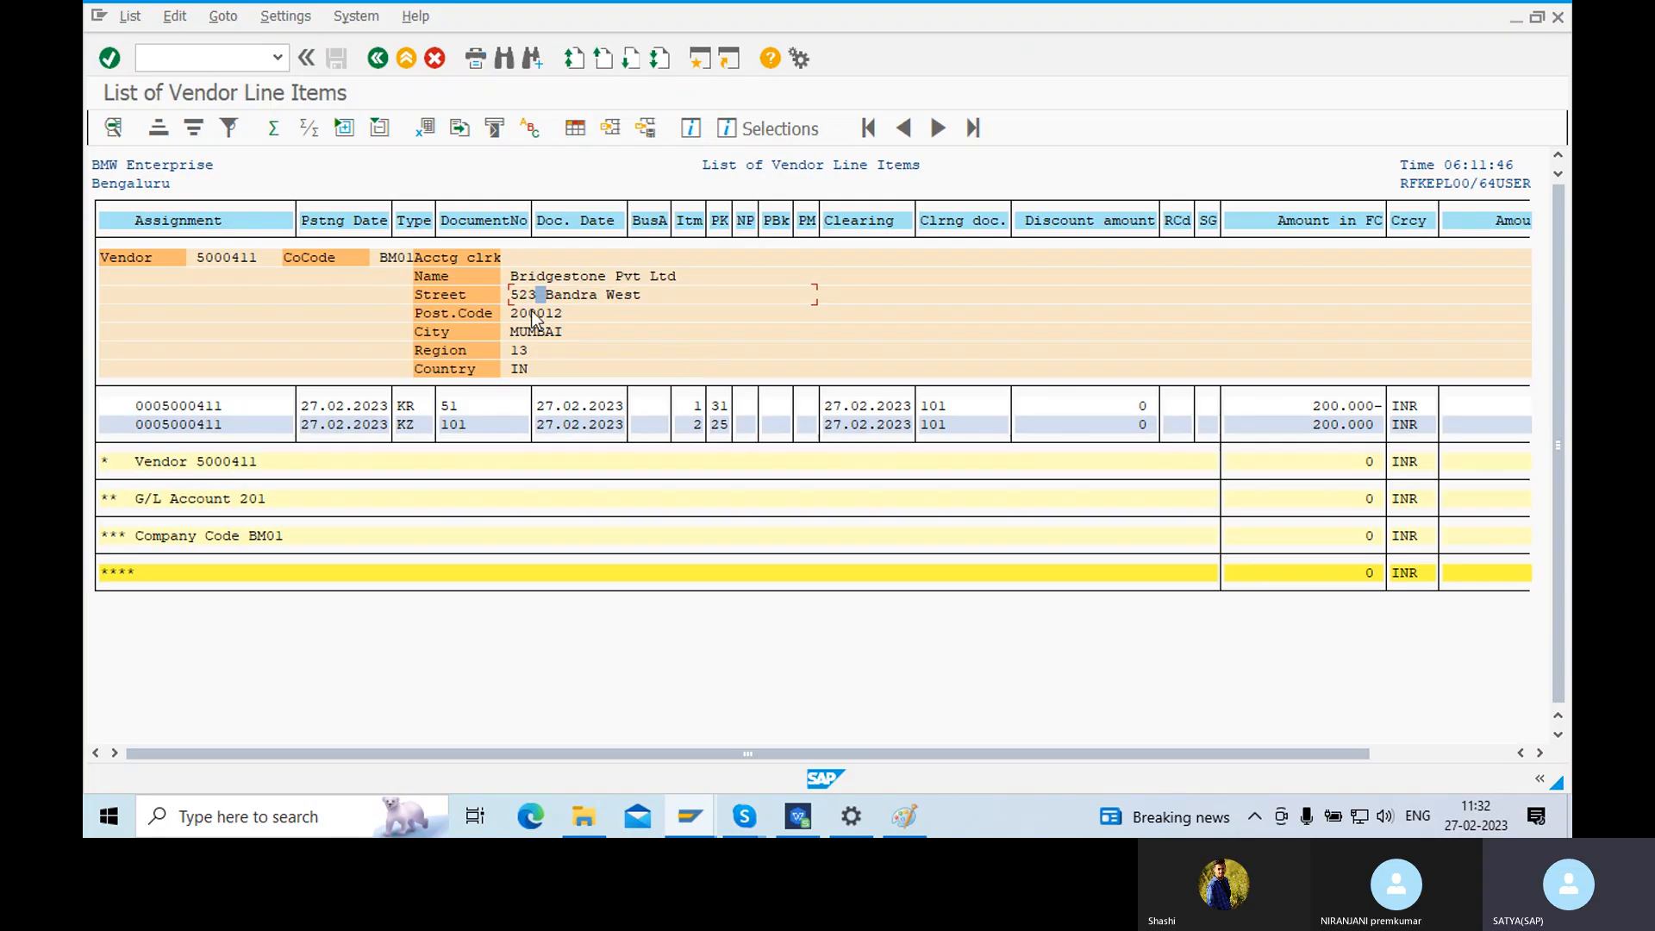
# - Examine the send screen for the vendor line item list, including its recipients and attachment, and exit it without sending
pyautogui.click(493, 131)
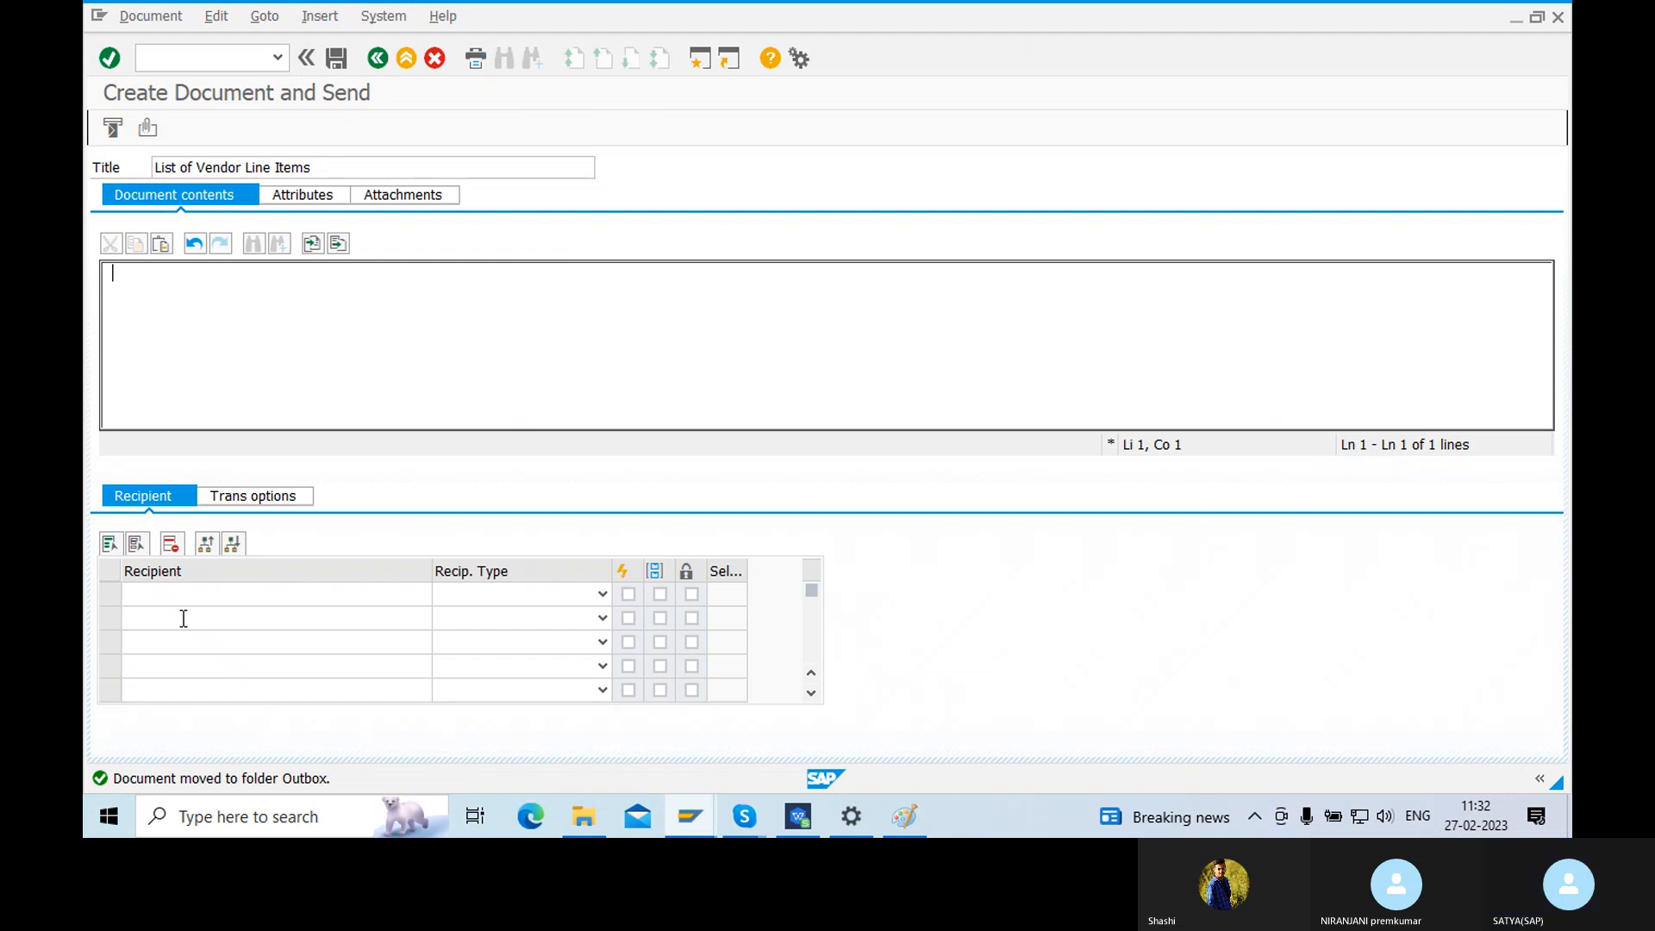
pyautogui.click(163, 593)
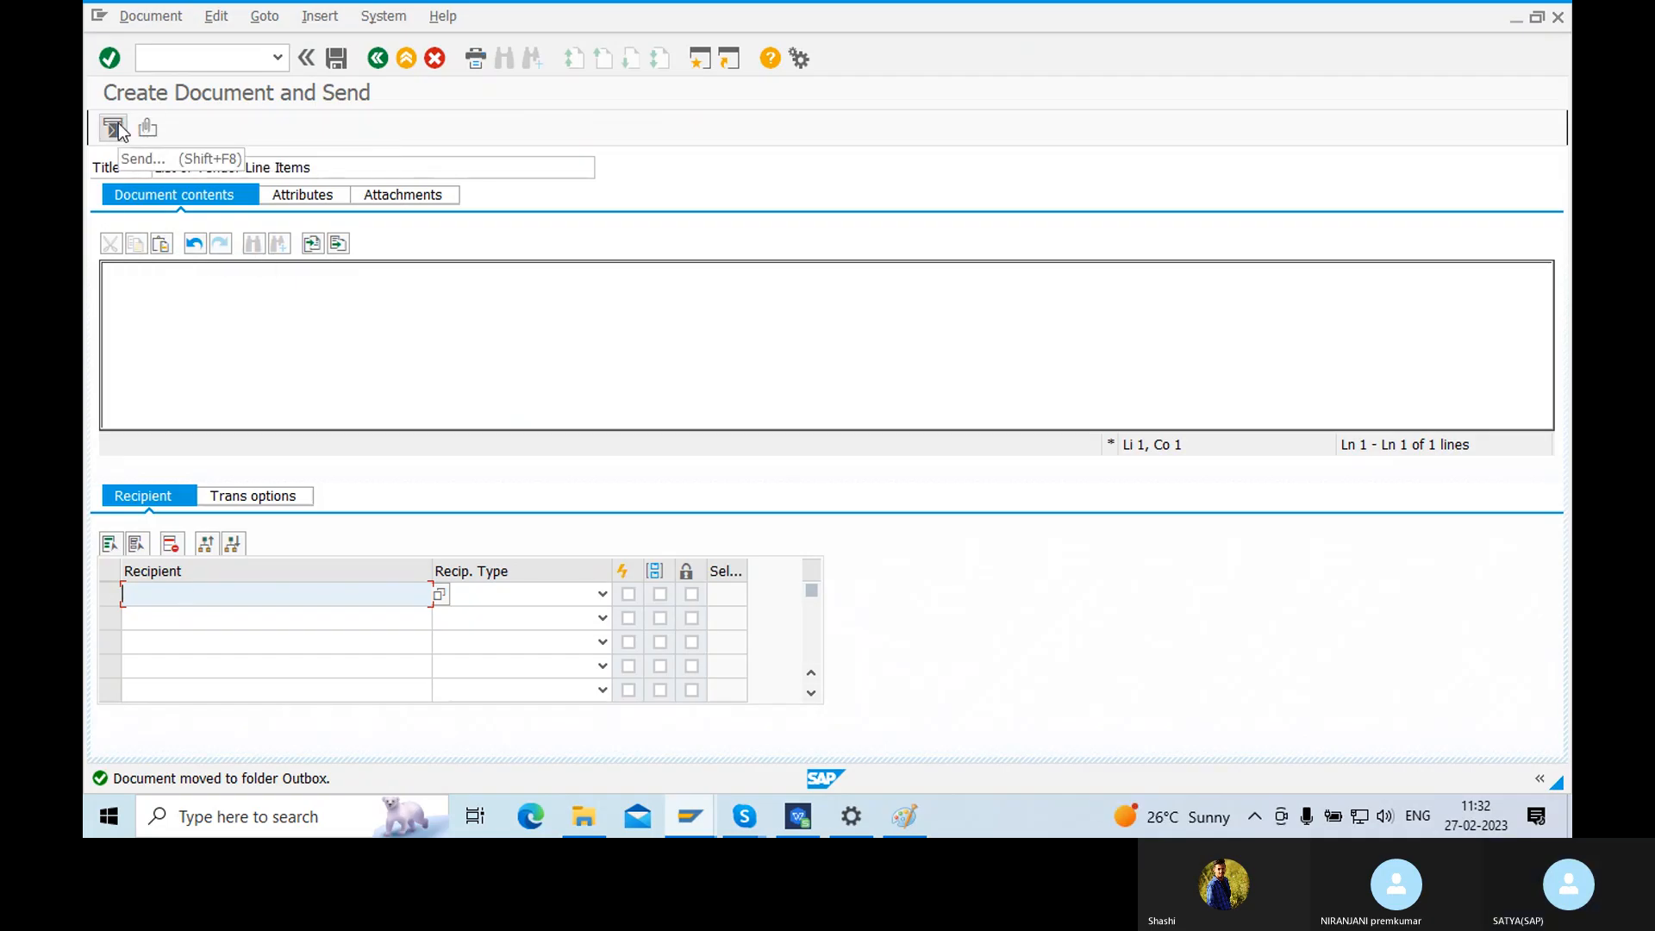
pyautogui.click(403, 194)
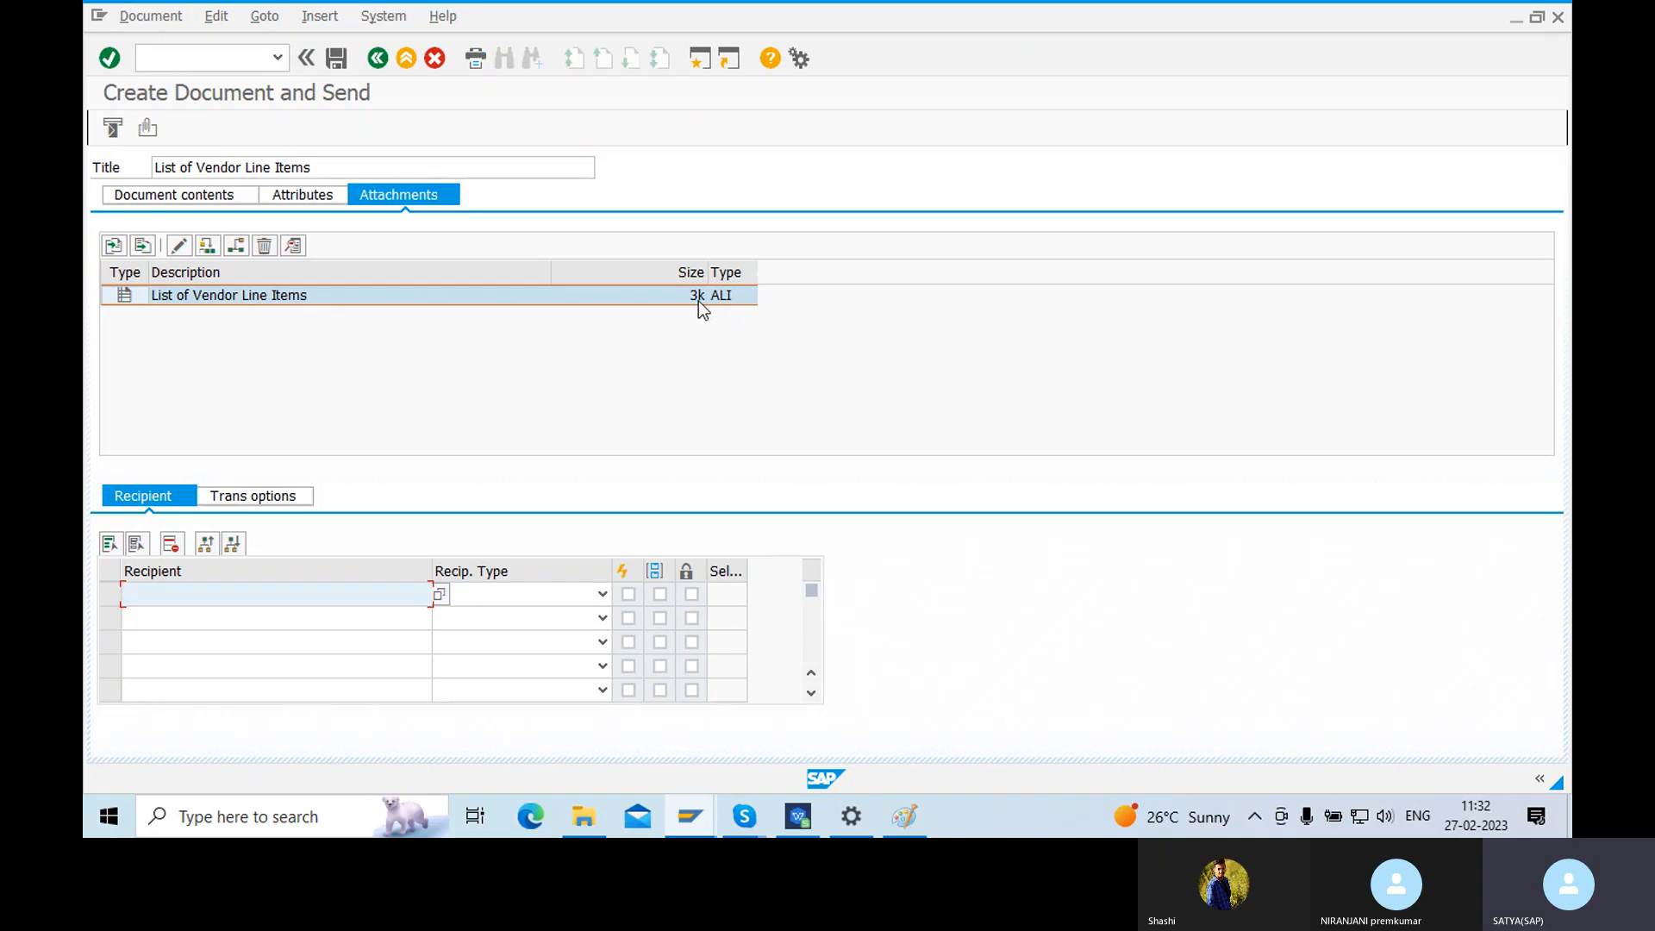
pyautogui.doubleClick(230, 298)
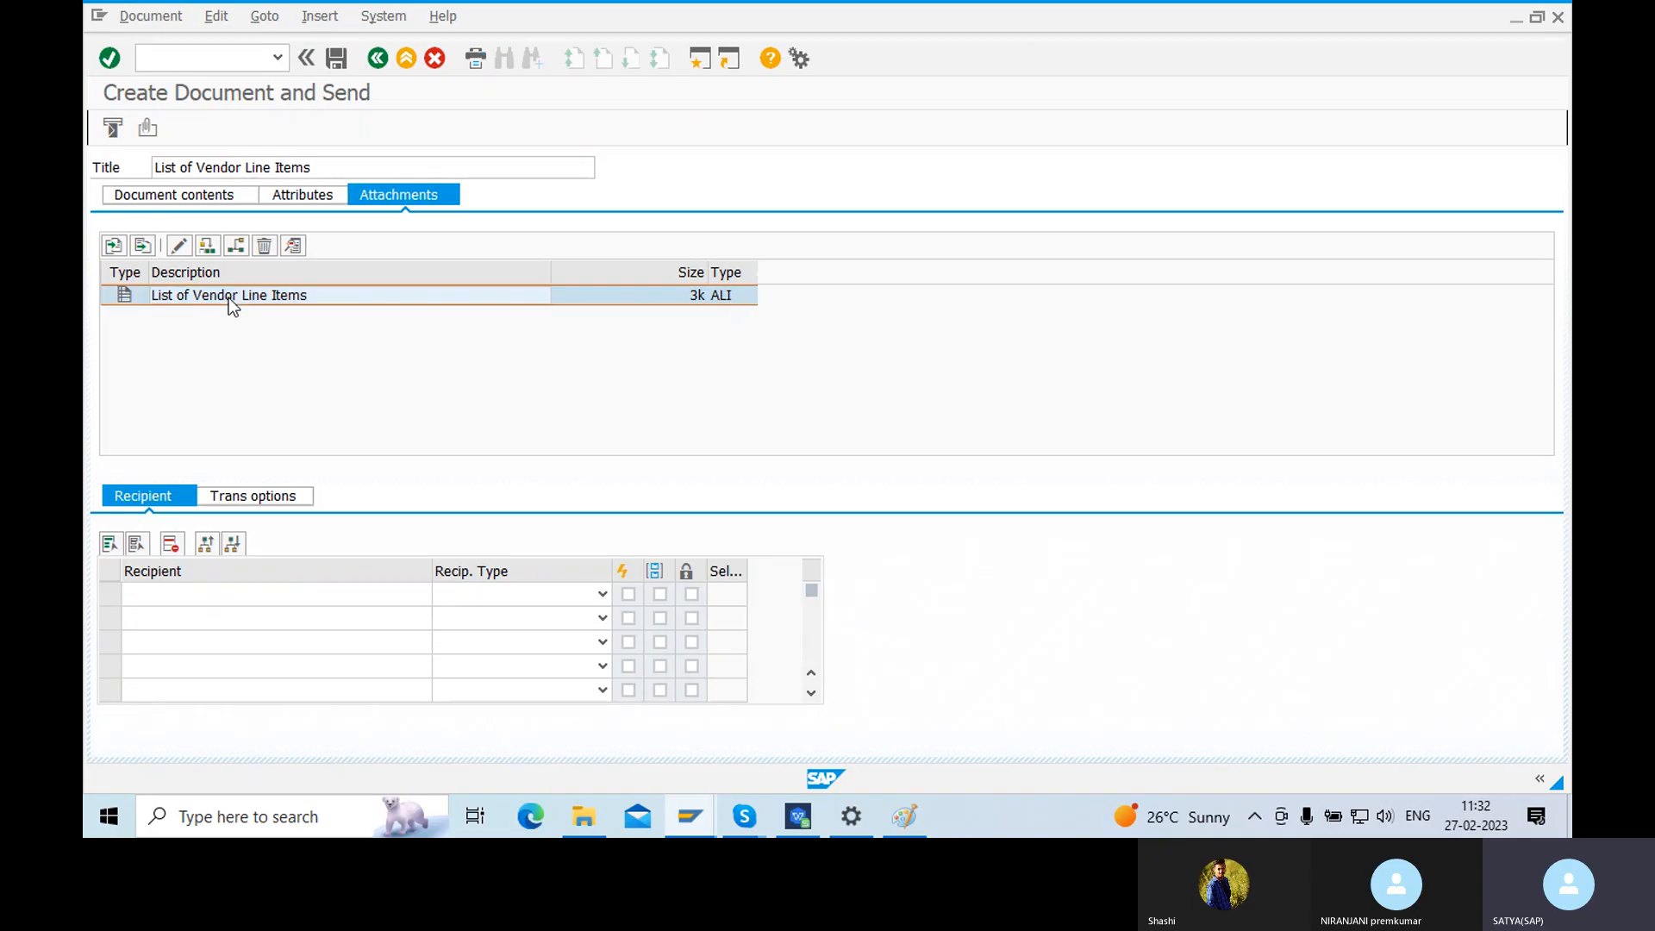
pyautogui.click(377, 57)
pyautogui.click(406, 57)
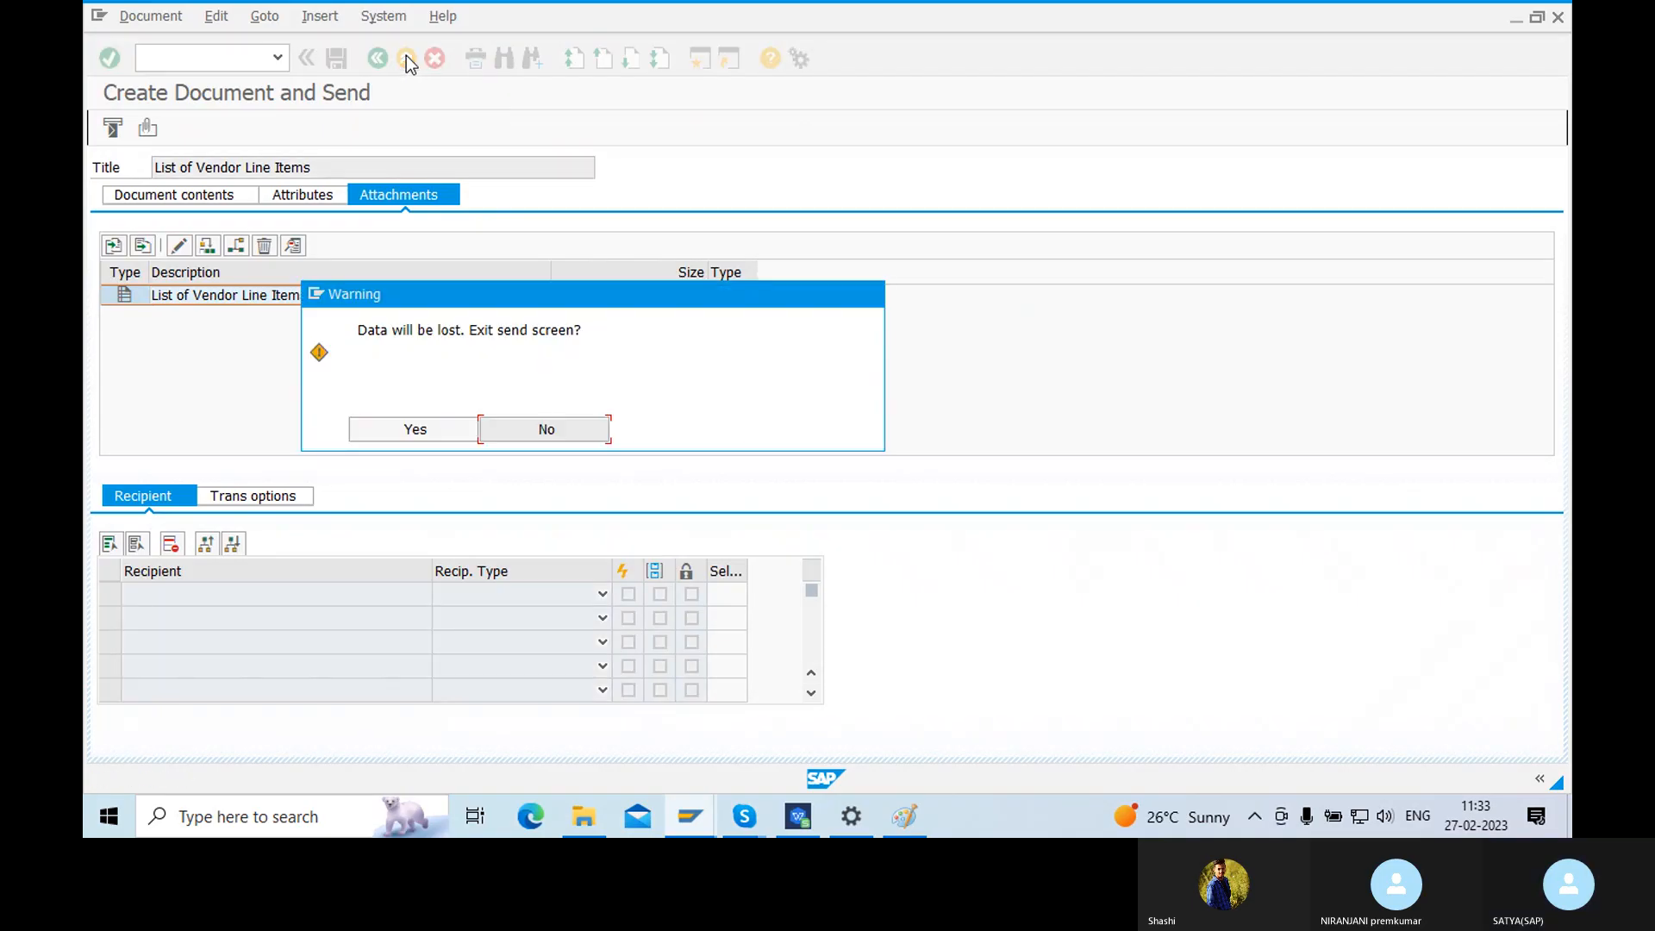
pyautogui.click(414, 428)
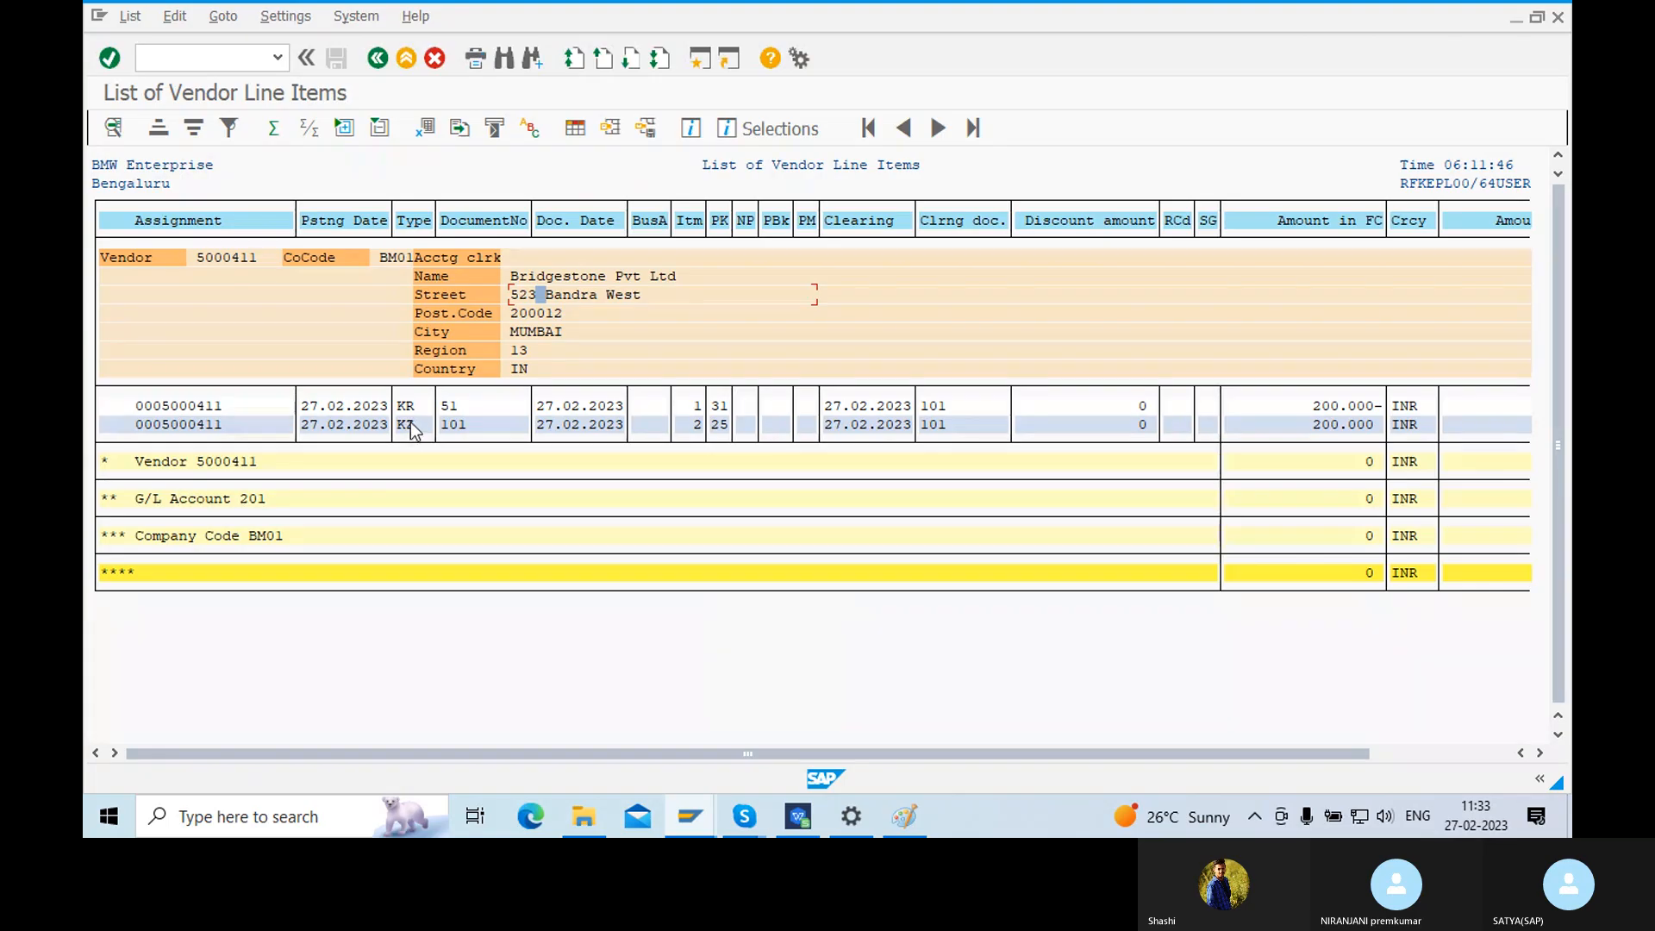
# - Leave the list for SAP Easy Access, view the selection screen of report S_ALR_87012103 - List of Vendor Line Items, and exit it
pyautogui.click(407, 64)
pyautogui.click(406, 64)
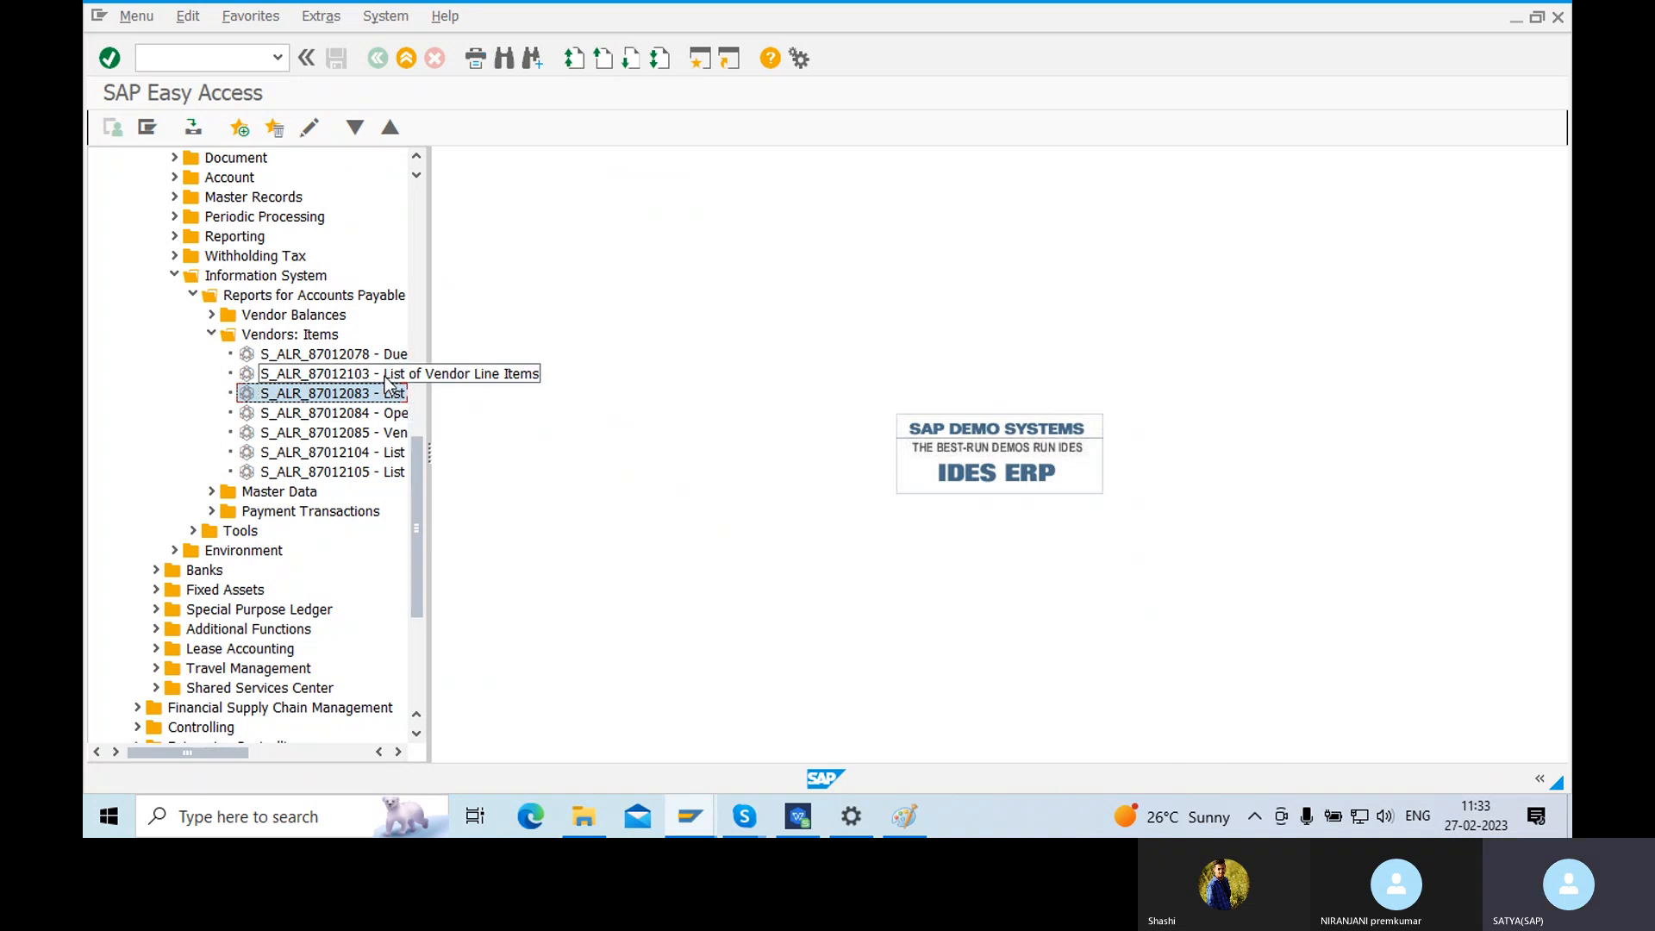
pyautogui.doubleClick(341, 372)
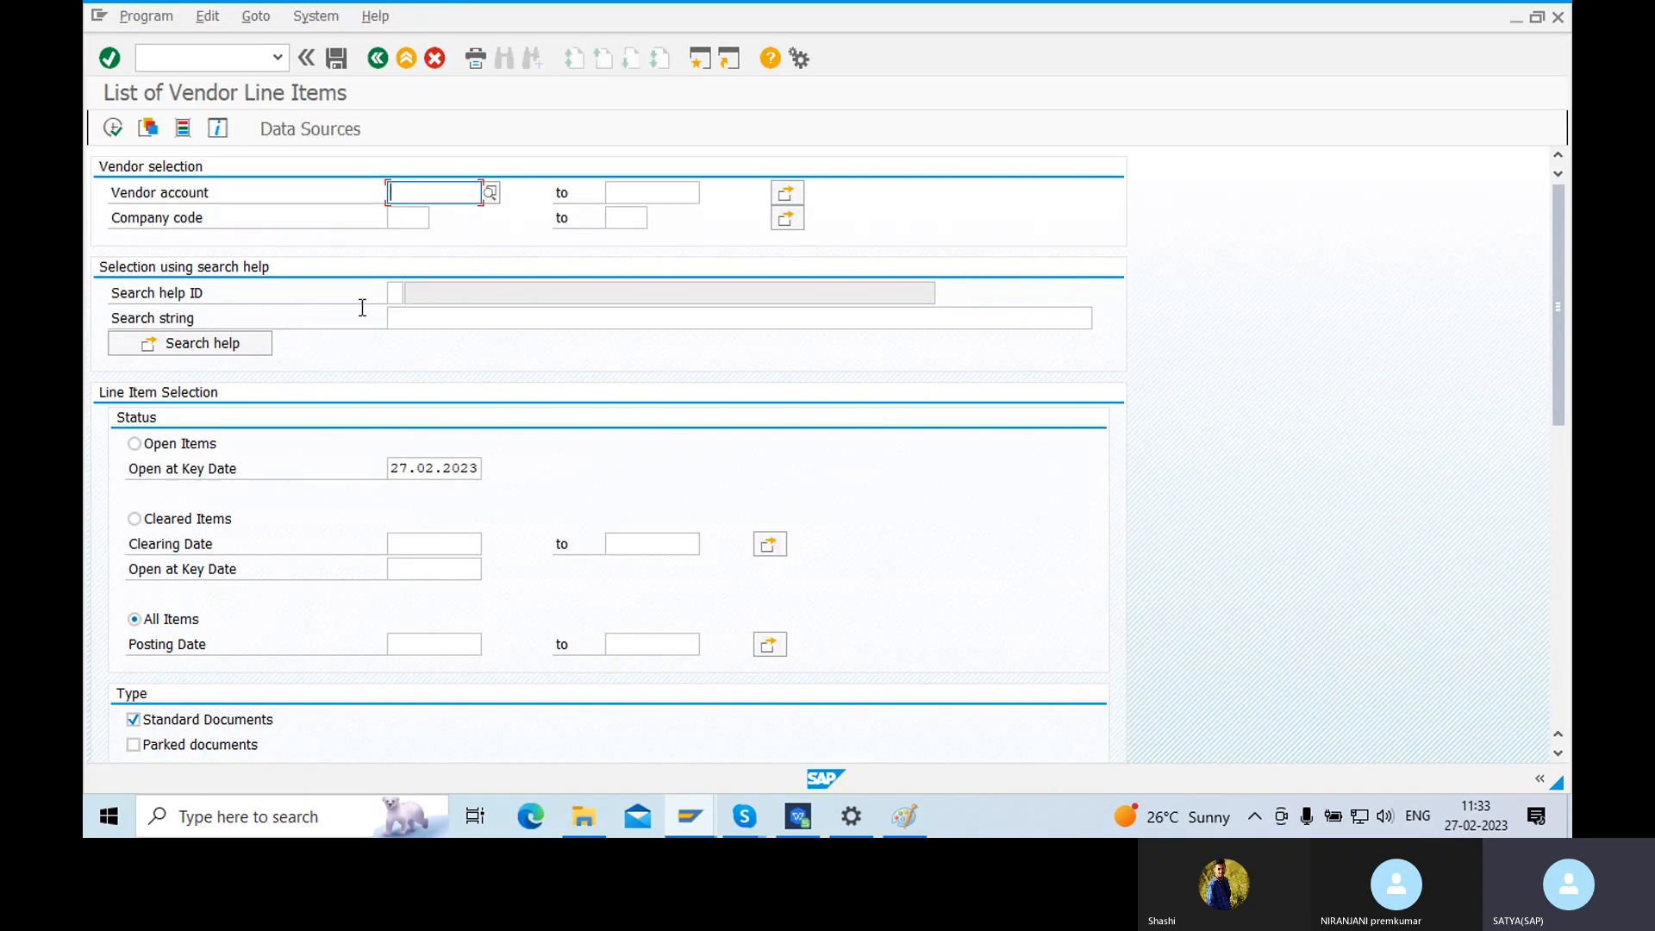
pyautogui.click(377, 58)
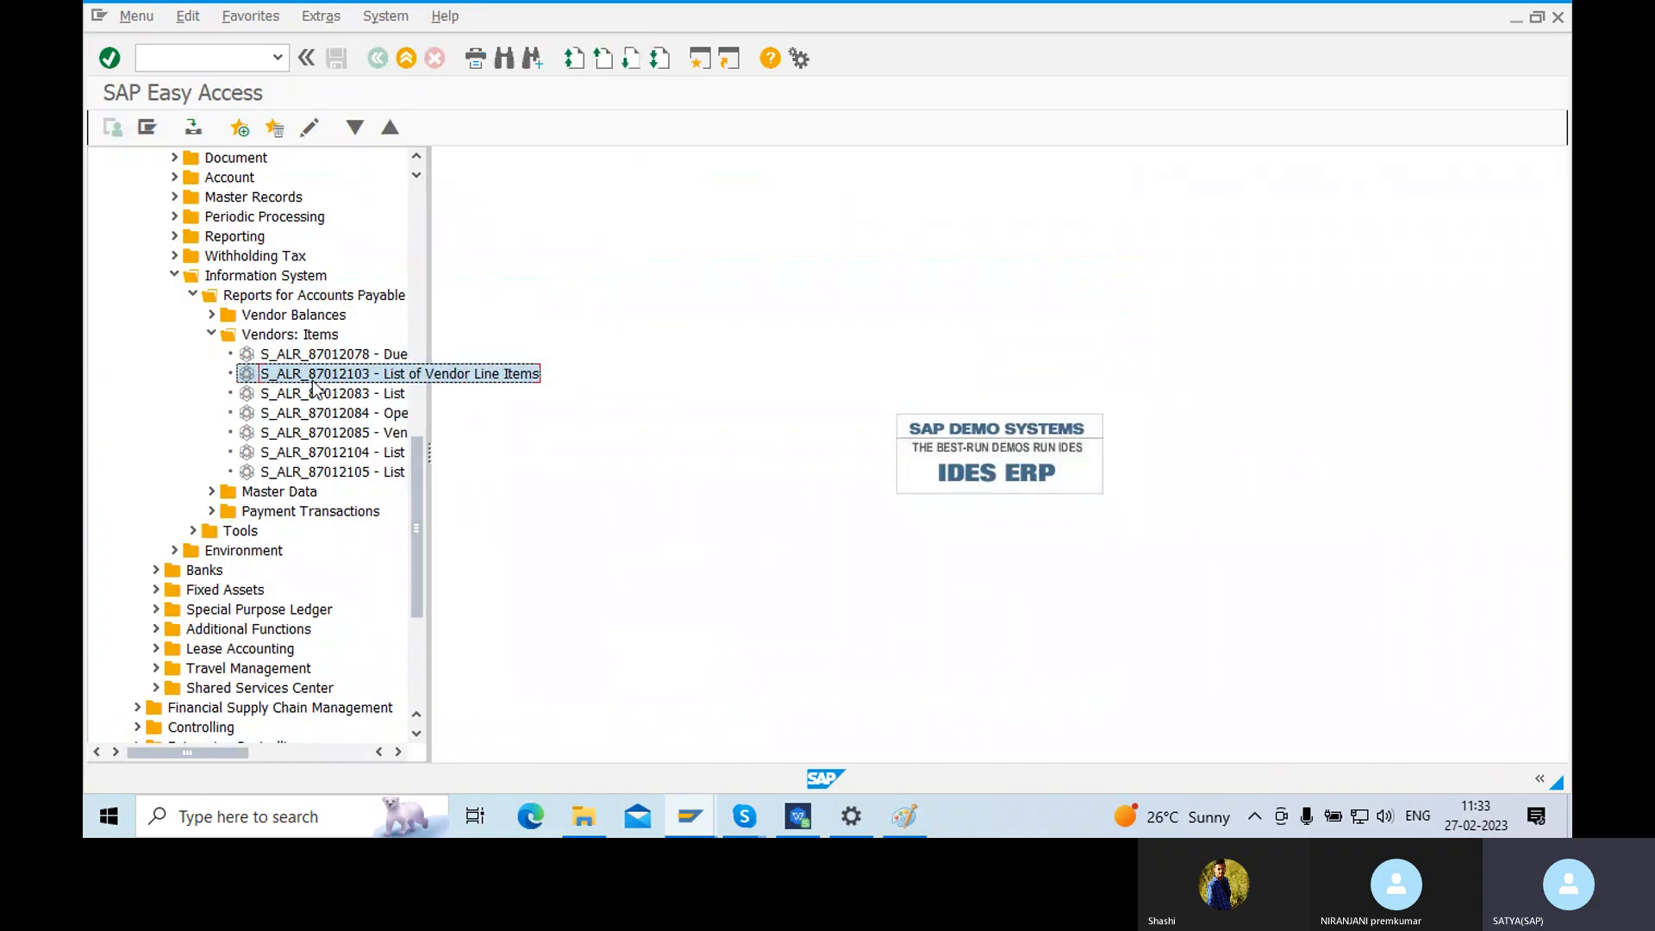
# - Switch from the Vendors: Items reports to the Vendor Balances reports and open S_ALR_87012082 - Vendor Balances in Local Currency
pyautogui.doubleClick(271, 336)
pyautogui.click(277, 315)
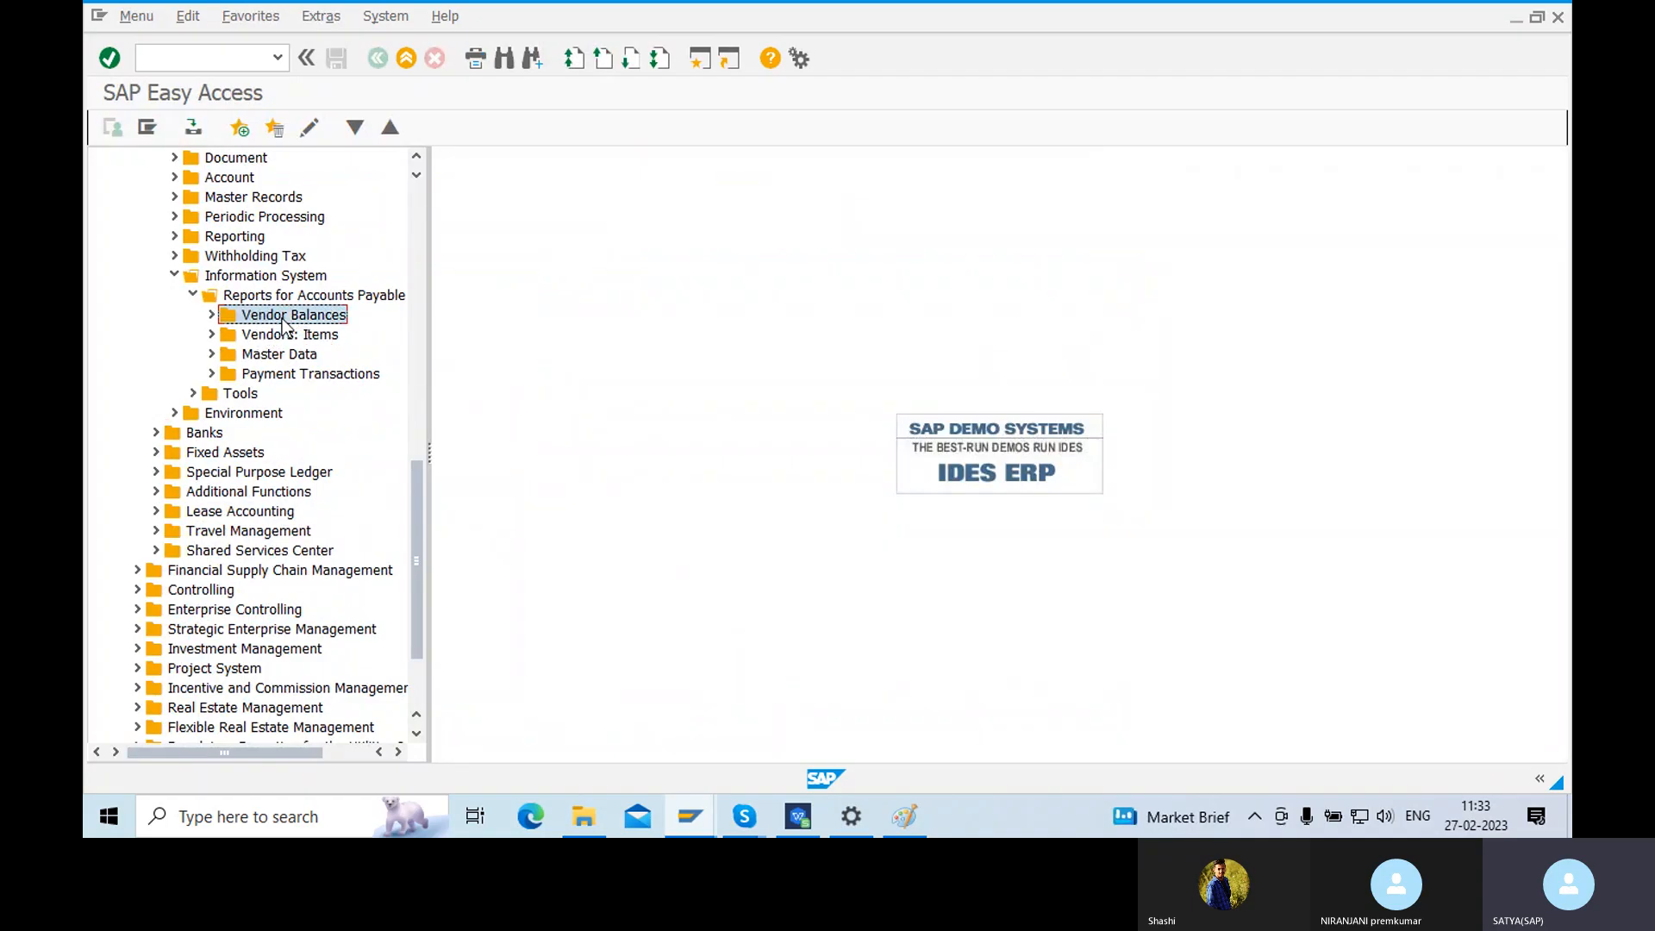
pyautogui.click(211, 315)
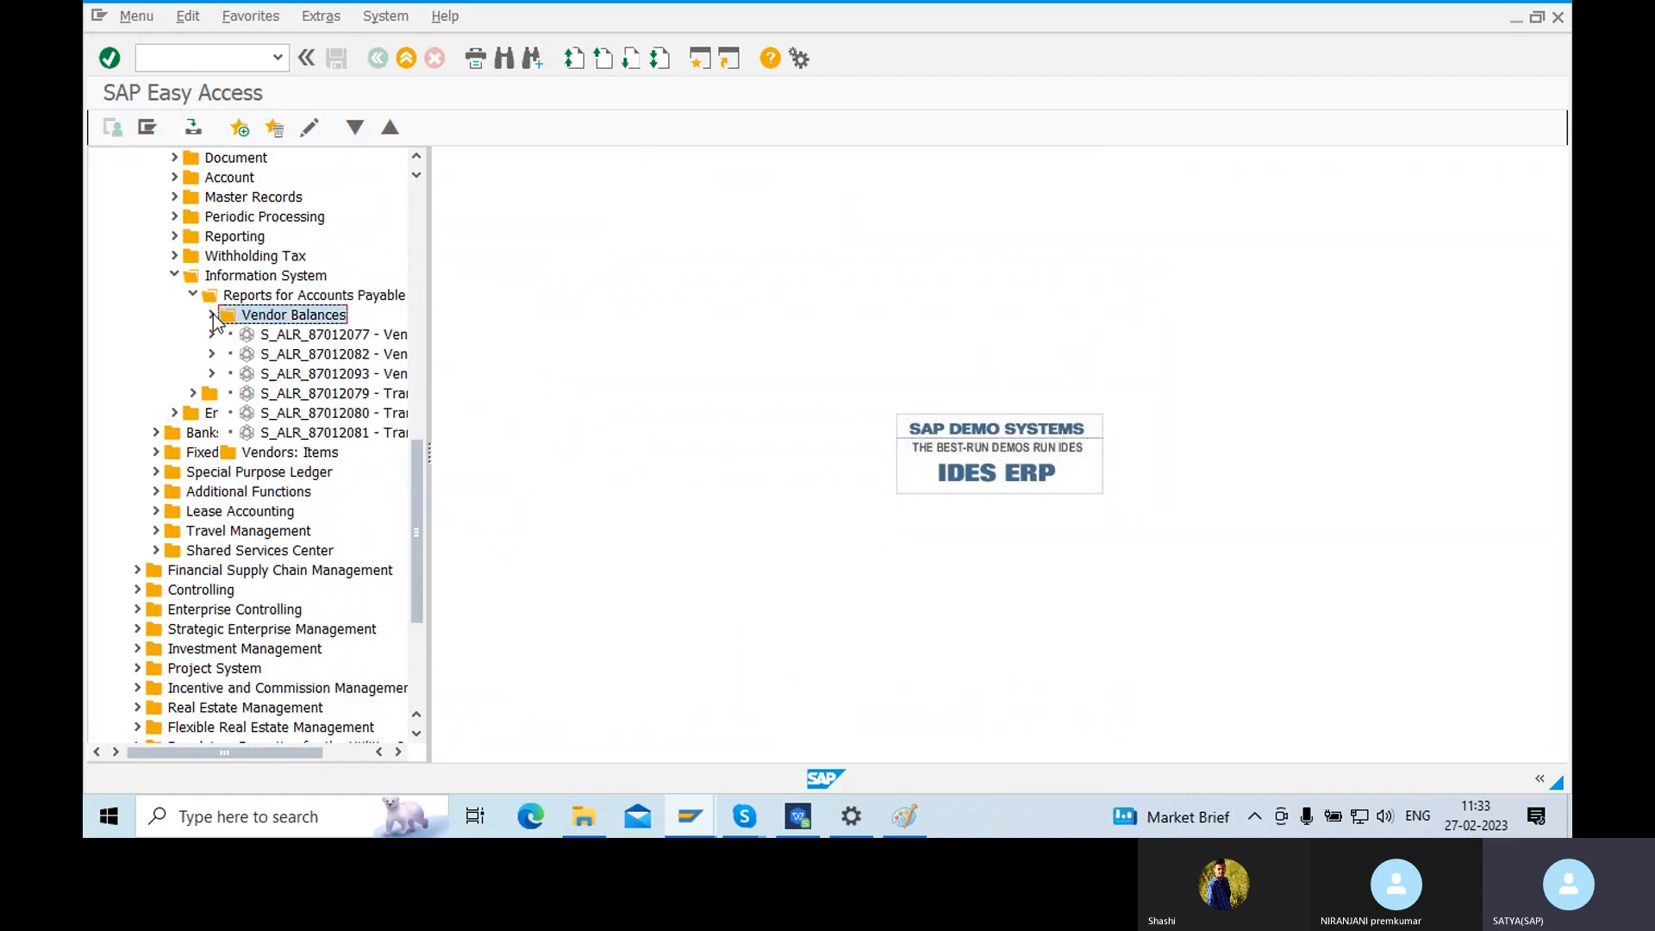
pyautogui.doubleClick(372, 354)
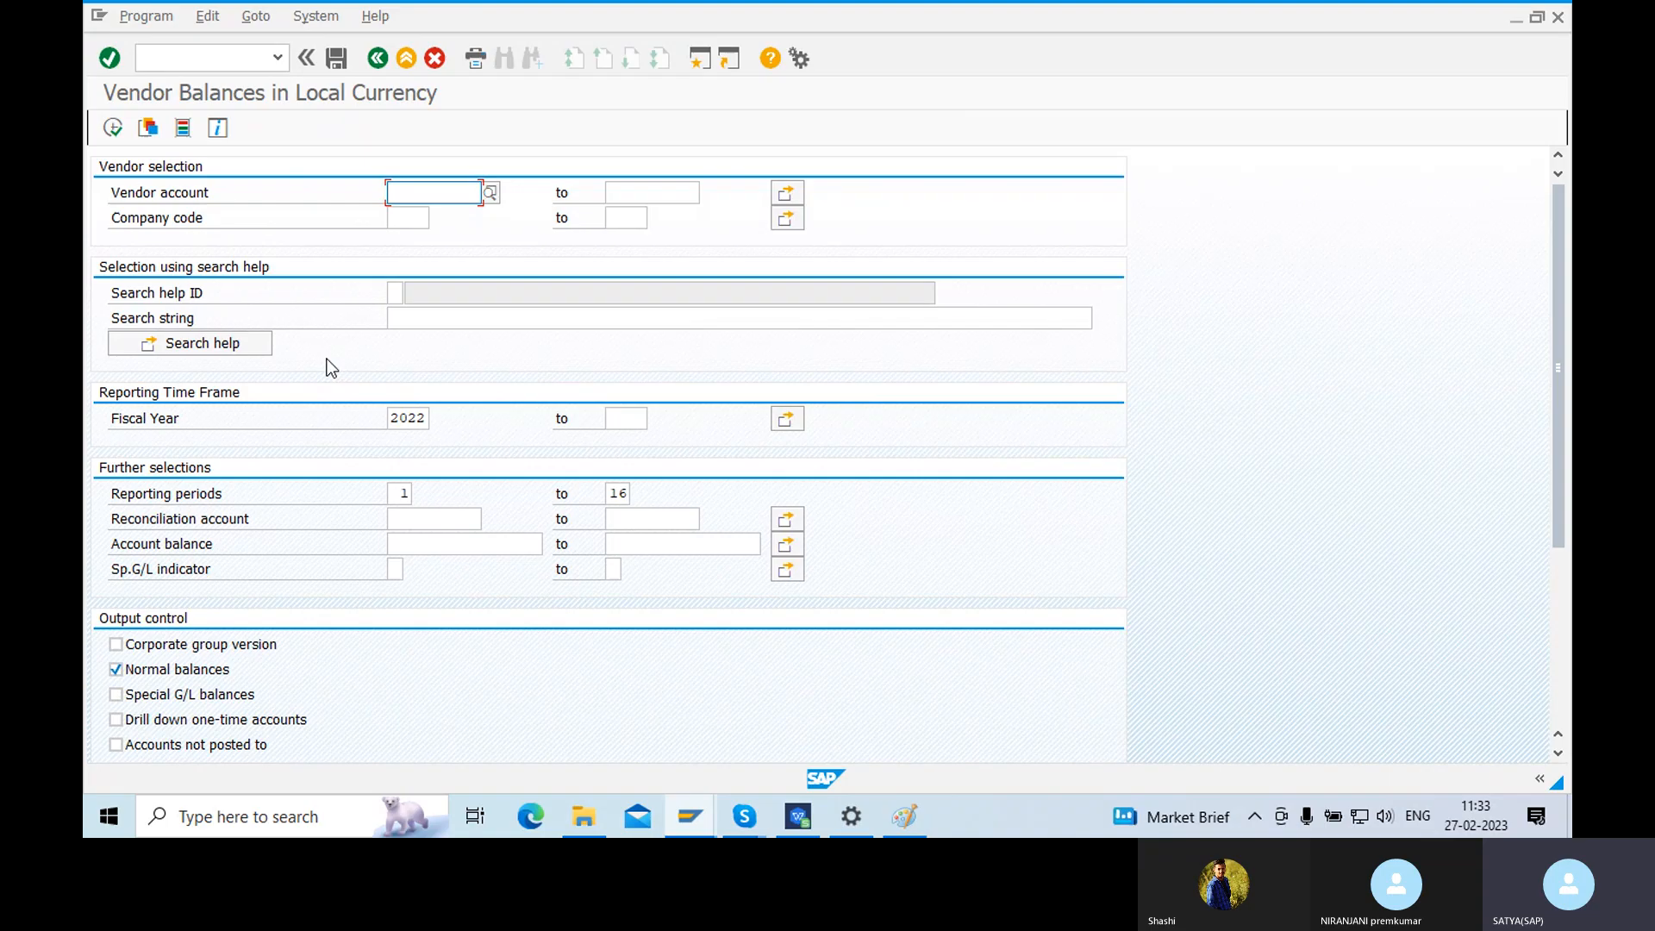
# - Set the company code to BM01 and use the vendor search to fill in the Bridgestone vendor account
pyautogui.click(404, 221)
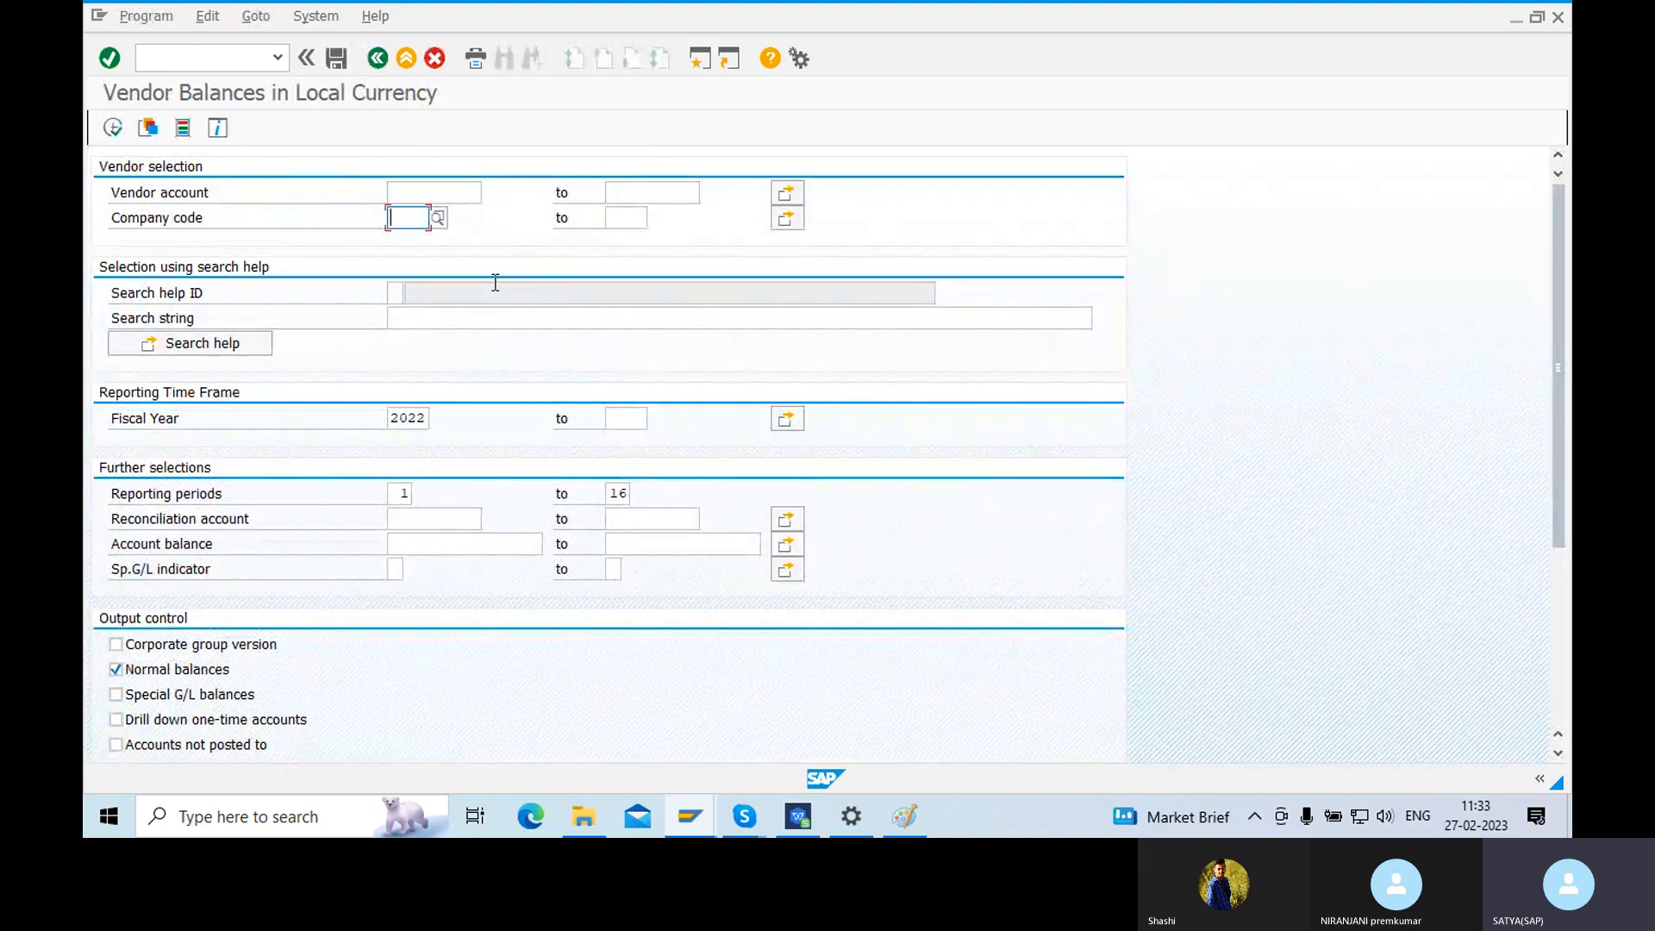
pyautogui.write('BM01')
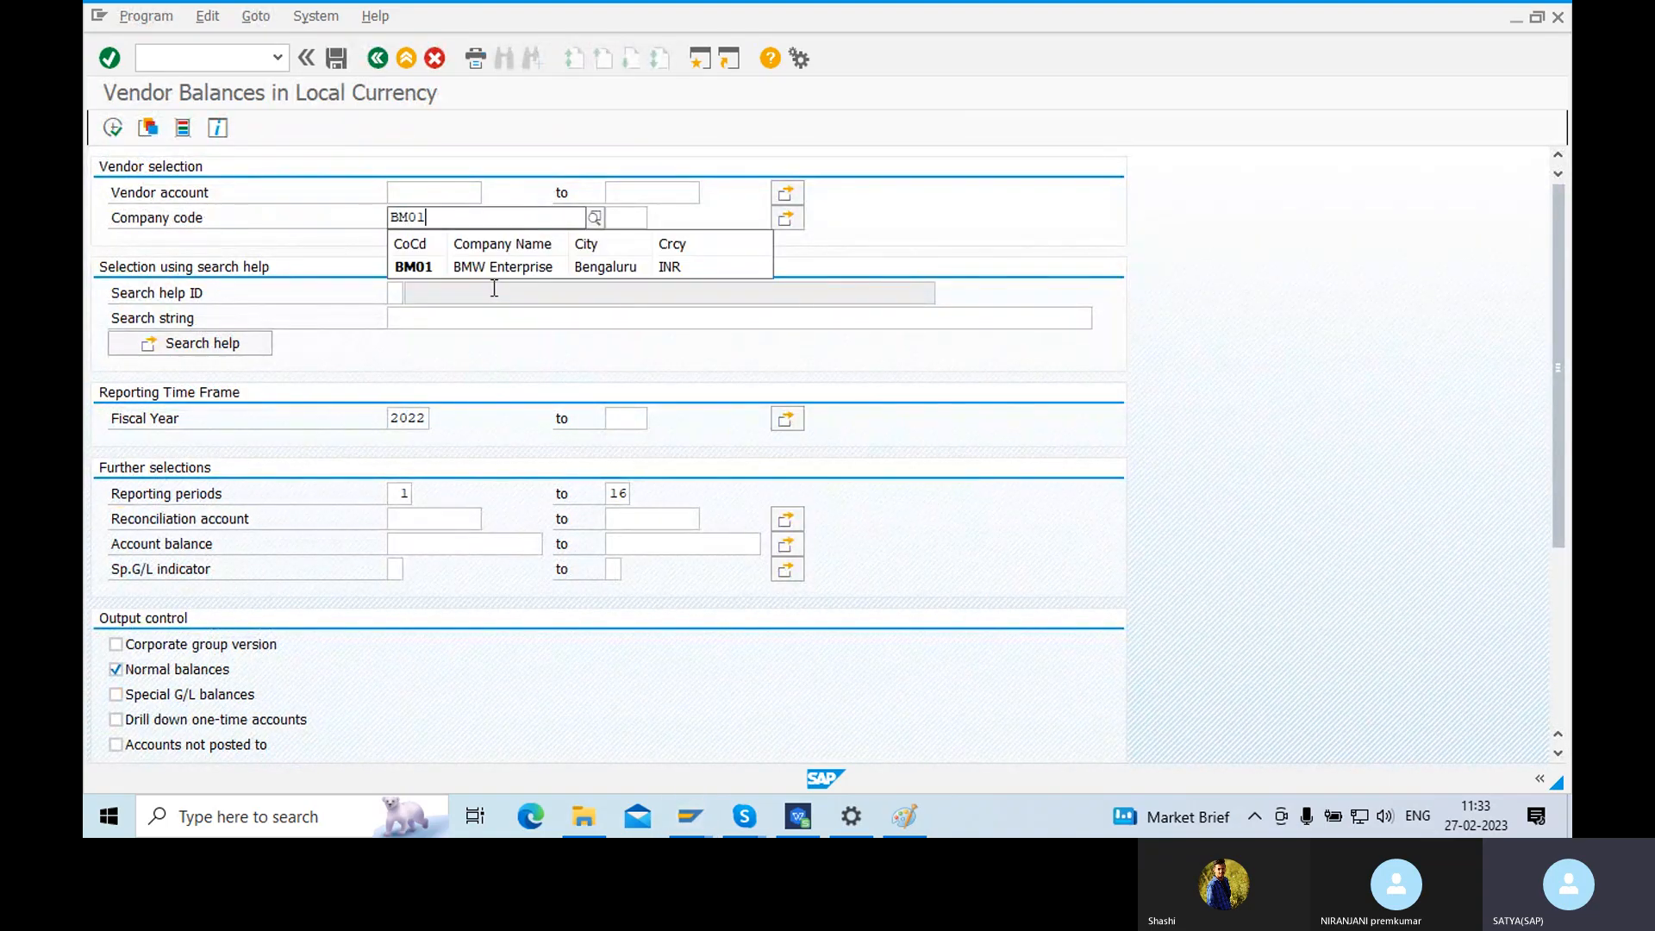
pyautogui.click(440, 193)
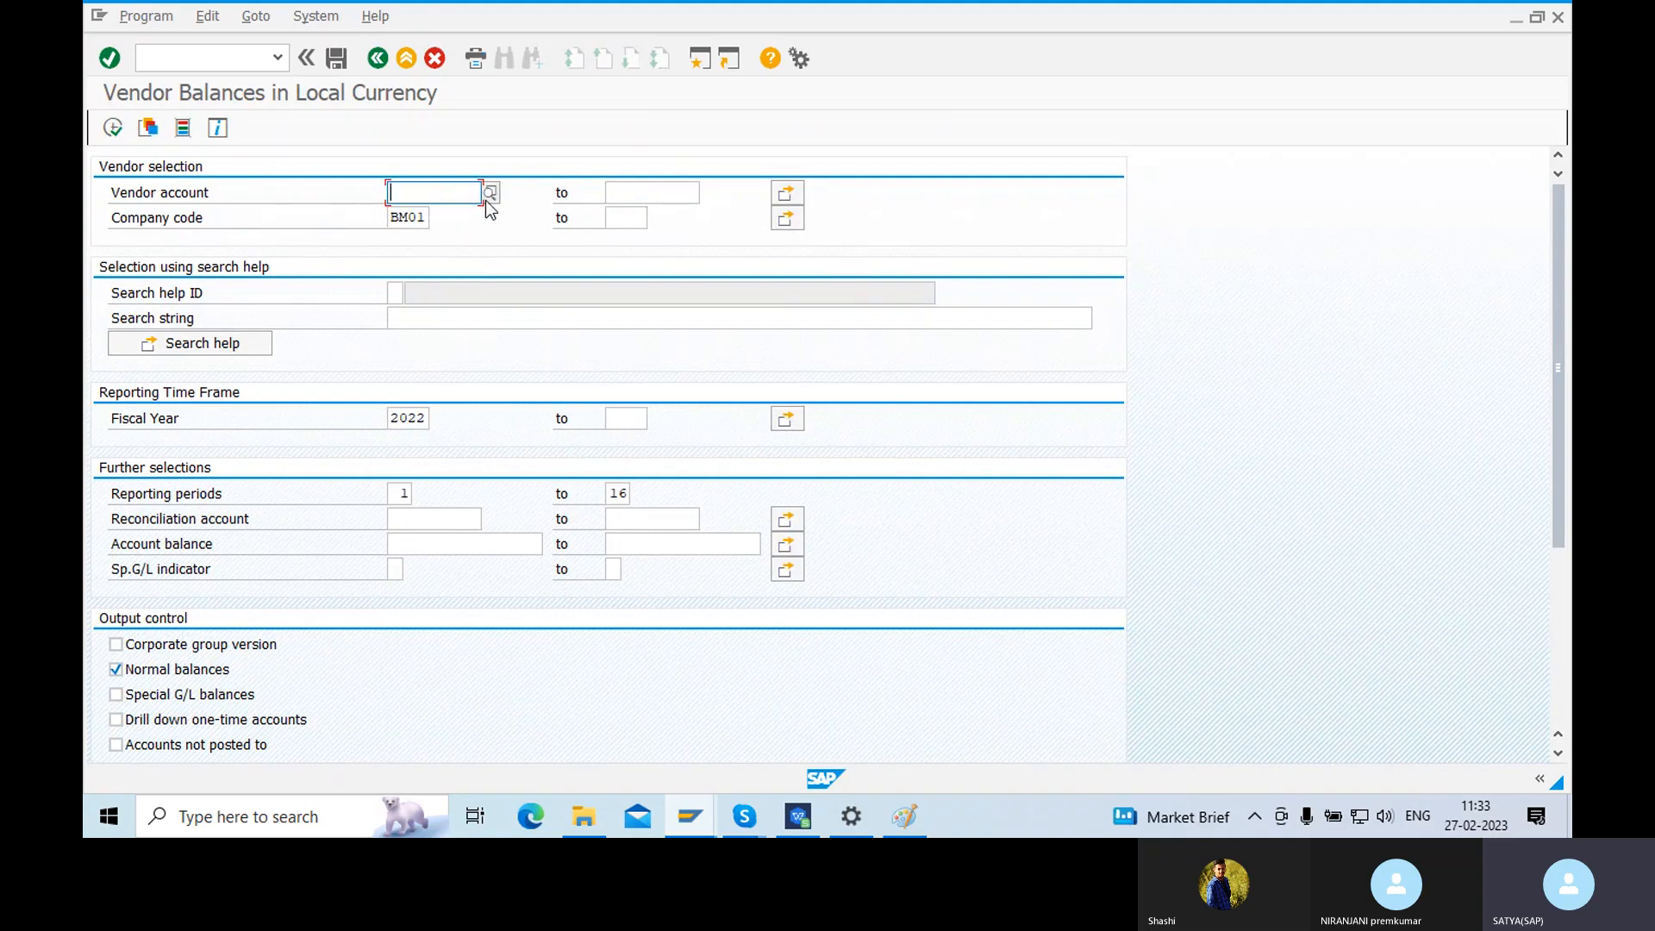
pyautogui.click(488, 200)
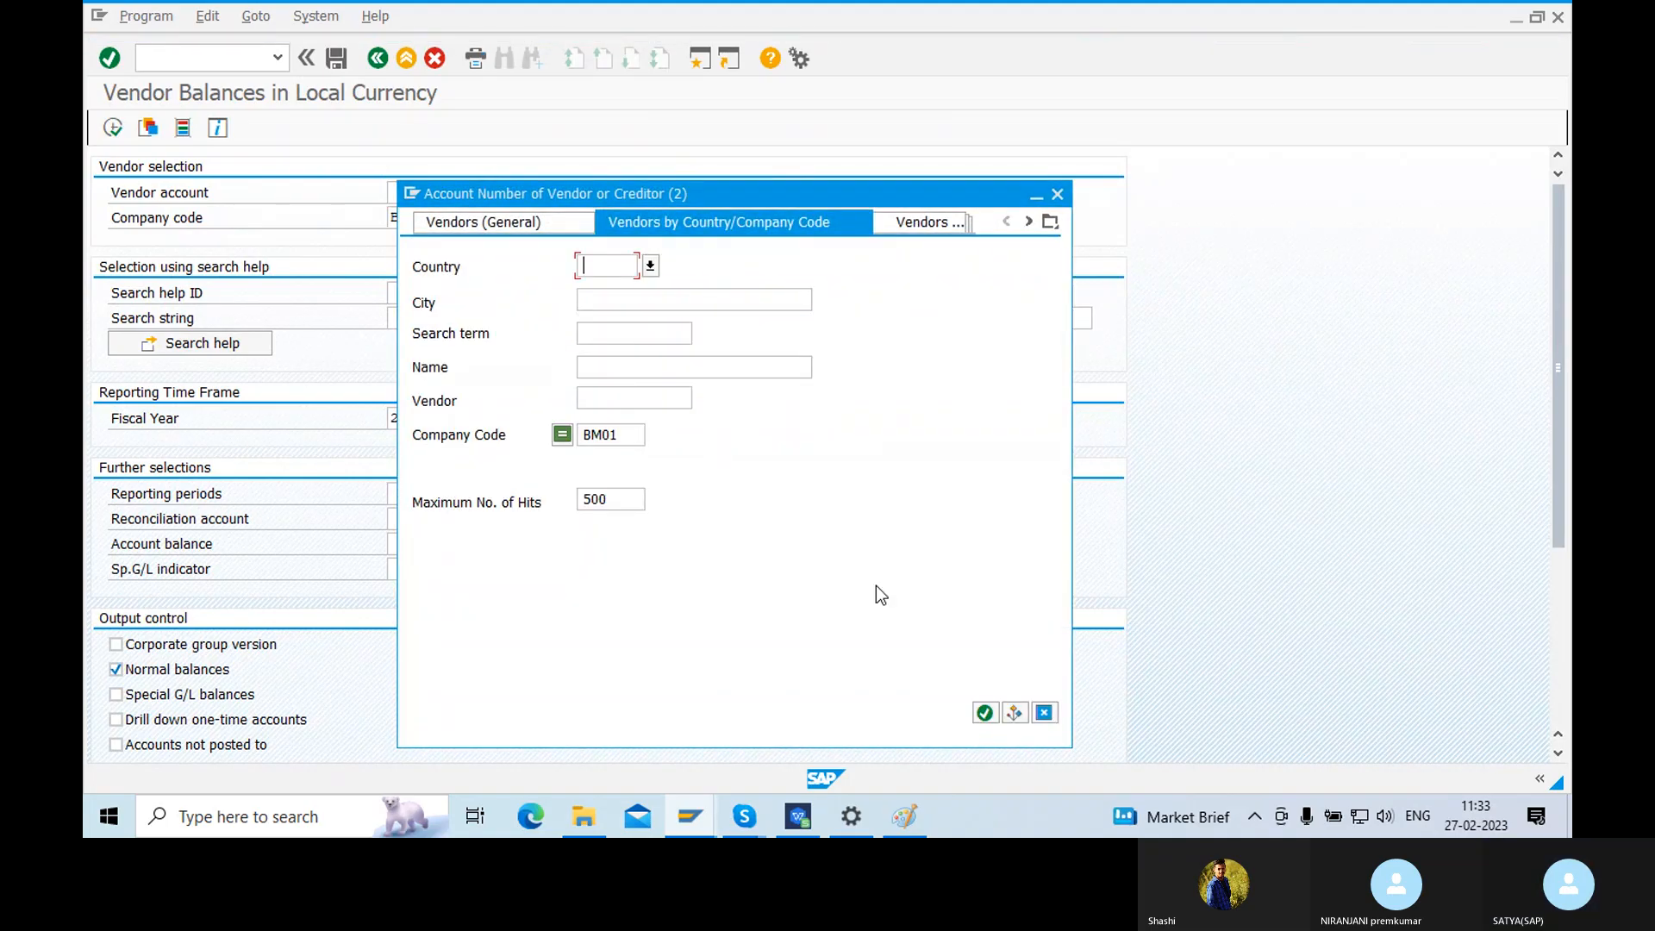
pyautogui.click(985, 713)
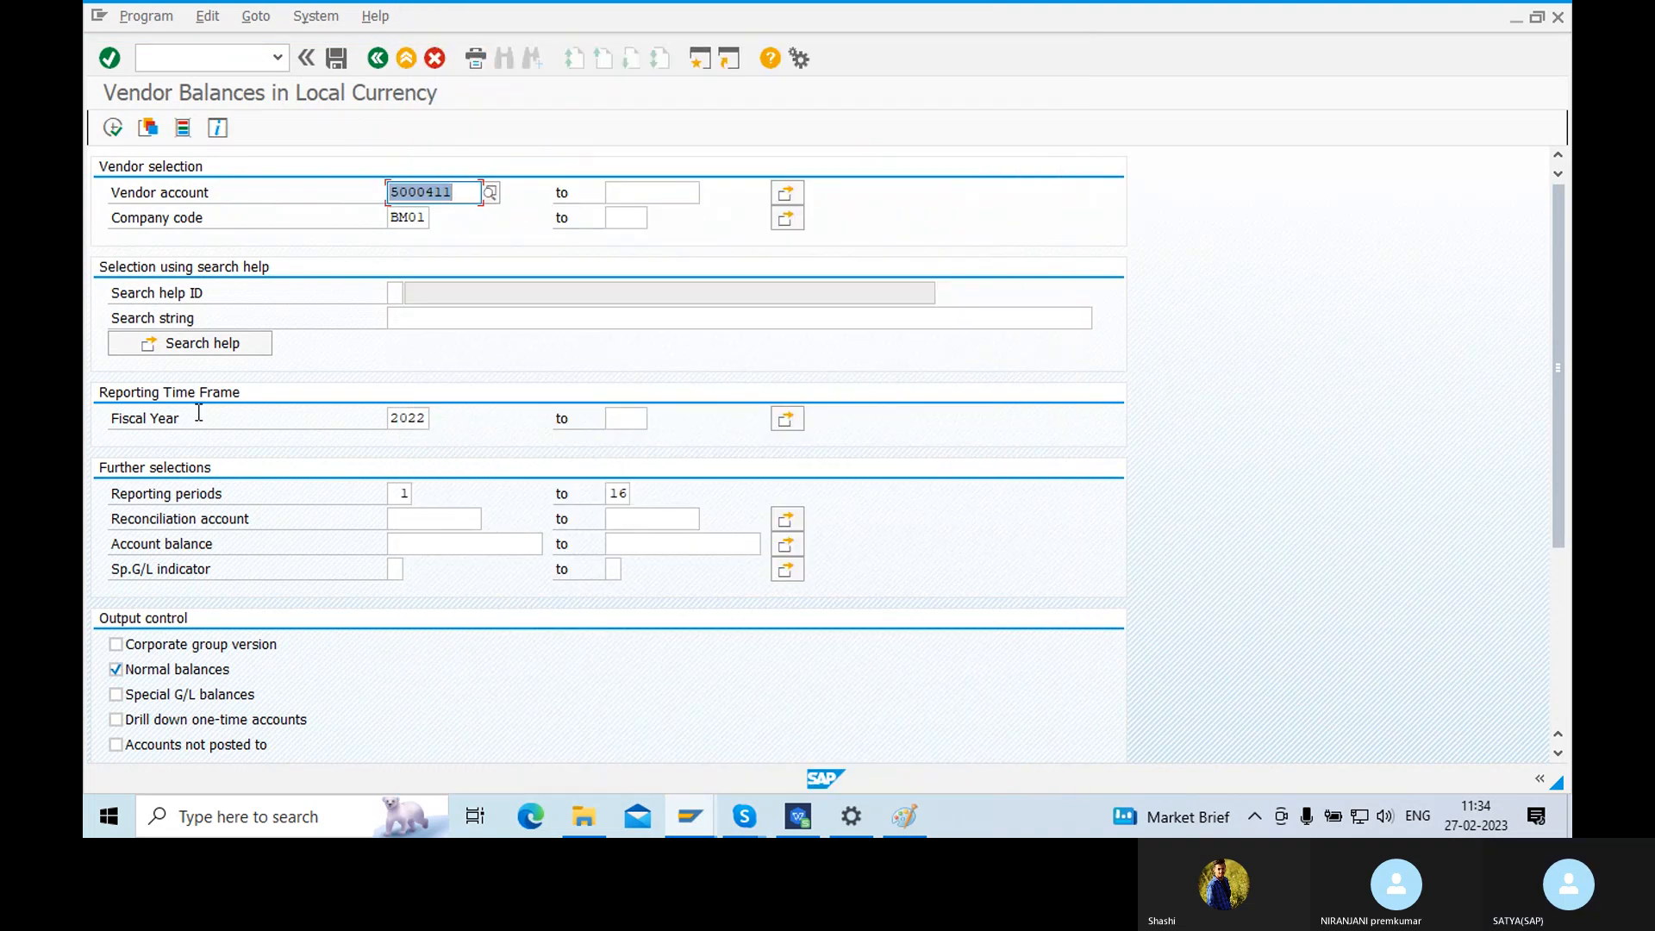
# - Check the fiscal year, reporting periods and remaining selection options, and execute the vendor balances report
pyautogui.click(407, 493)
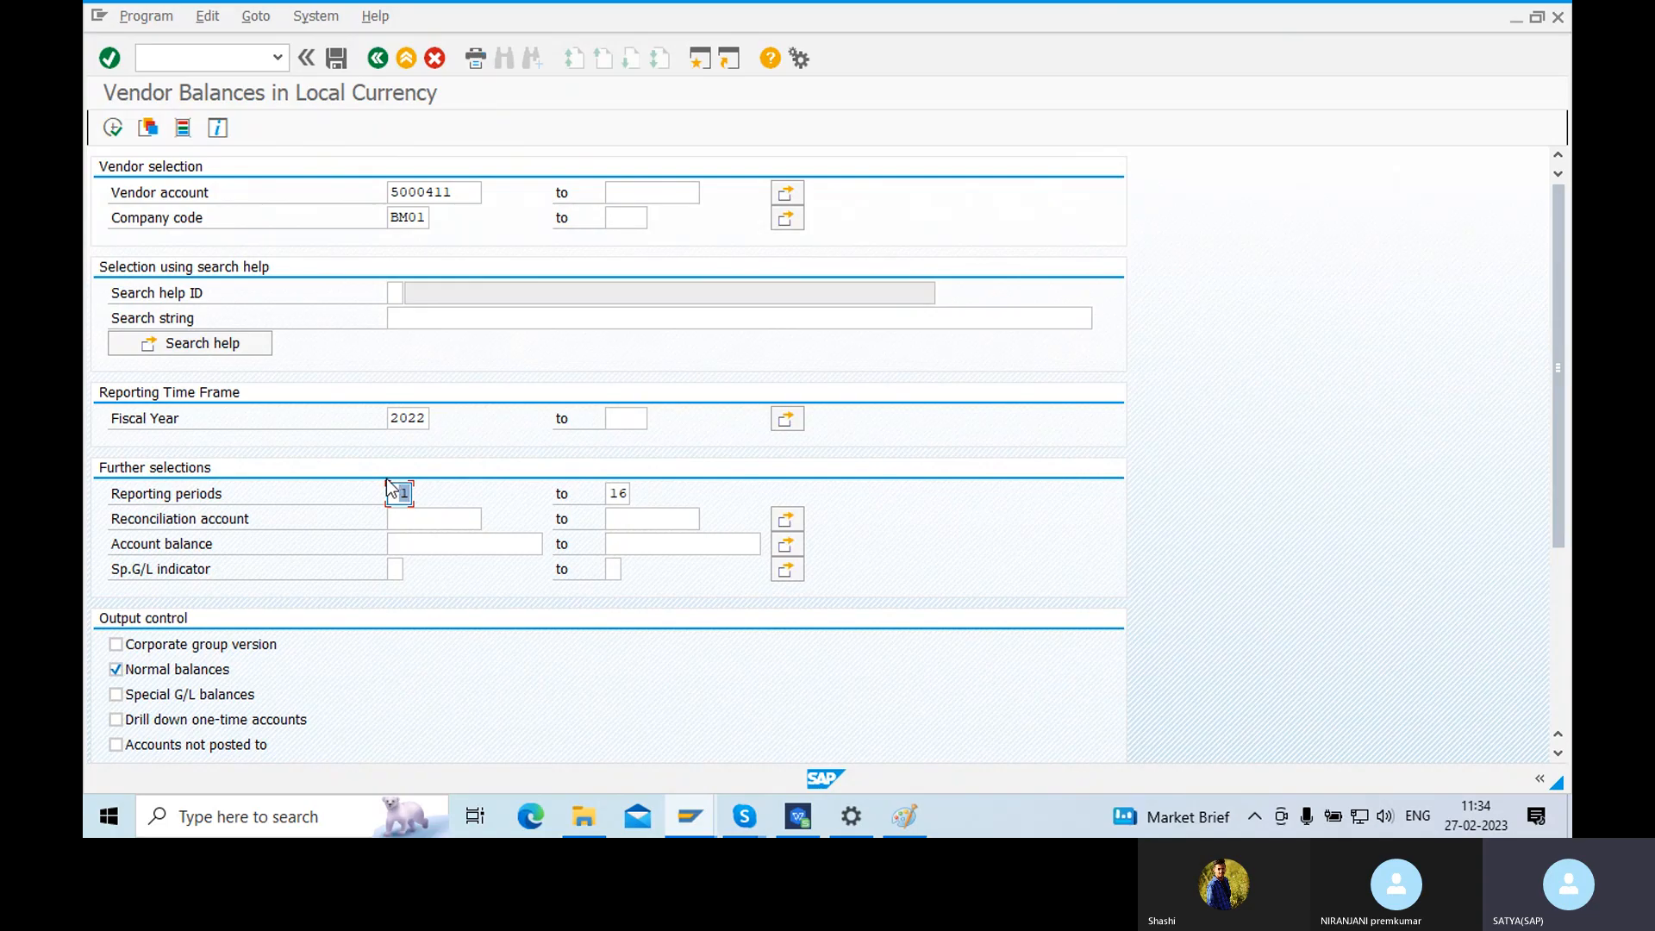
pyautogui.click(421, 424)
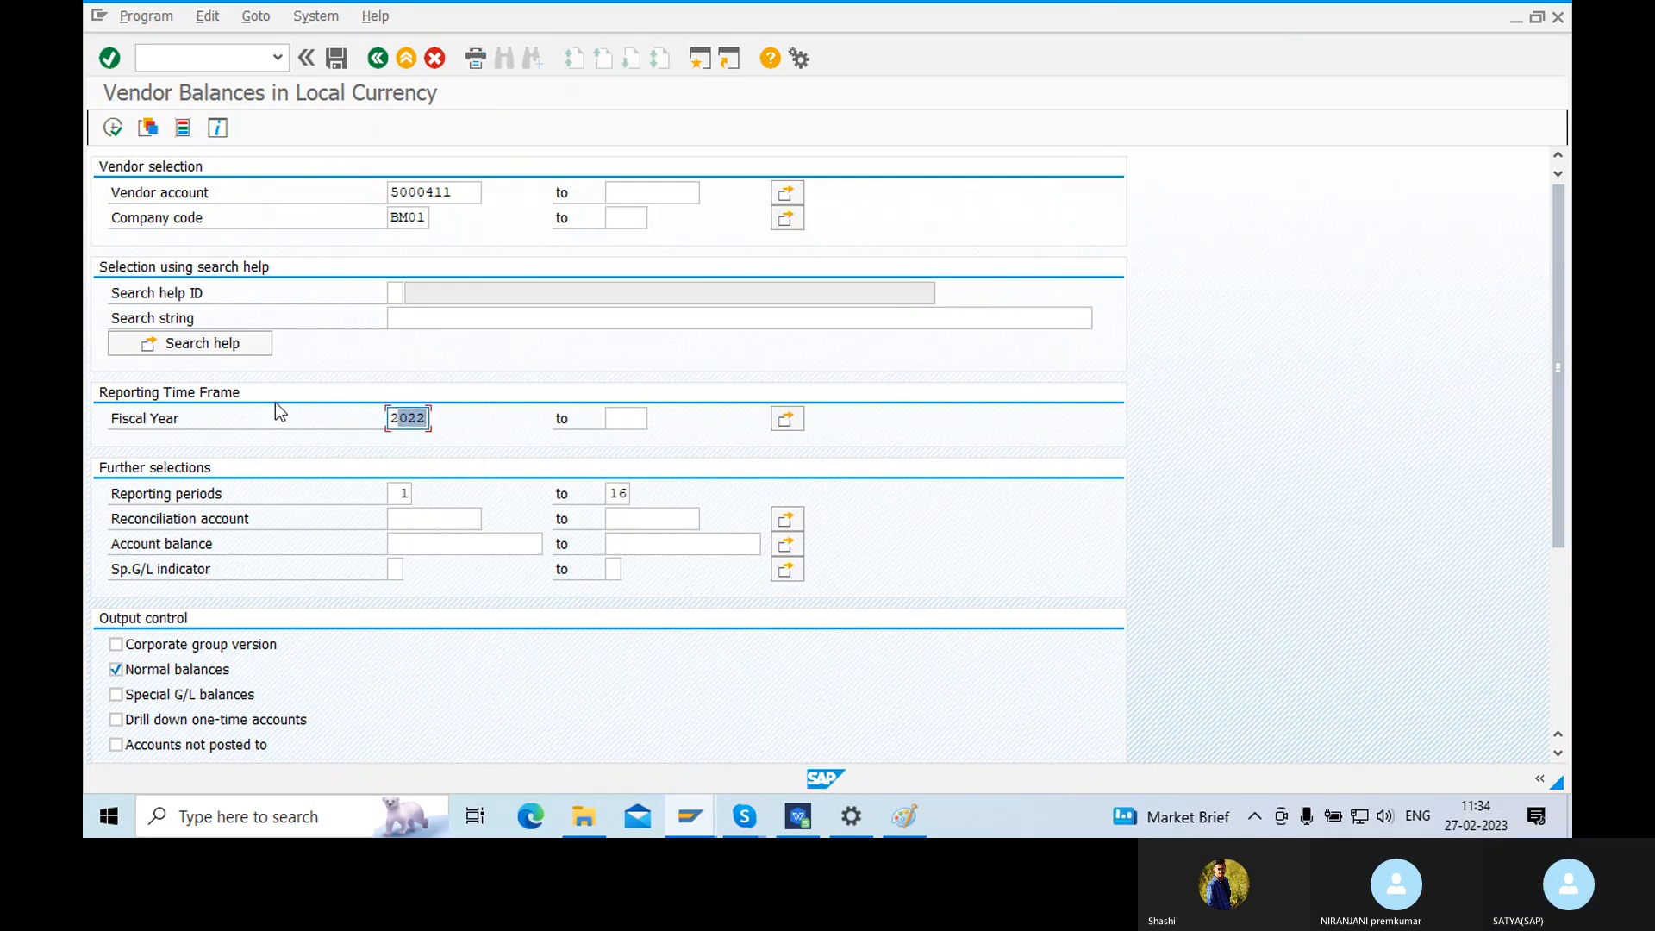
pyautogui.scroll(-4, 276, 405)
pyautogui.scroll(4, 299, 446)
pyautogui.click(112, 128)
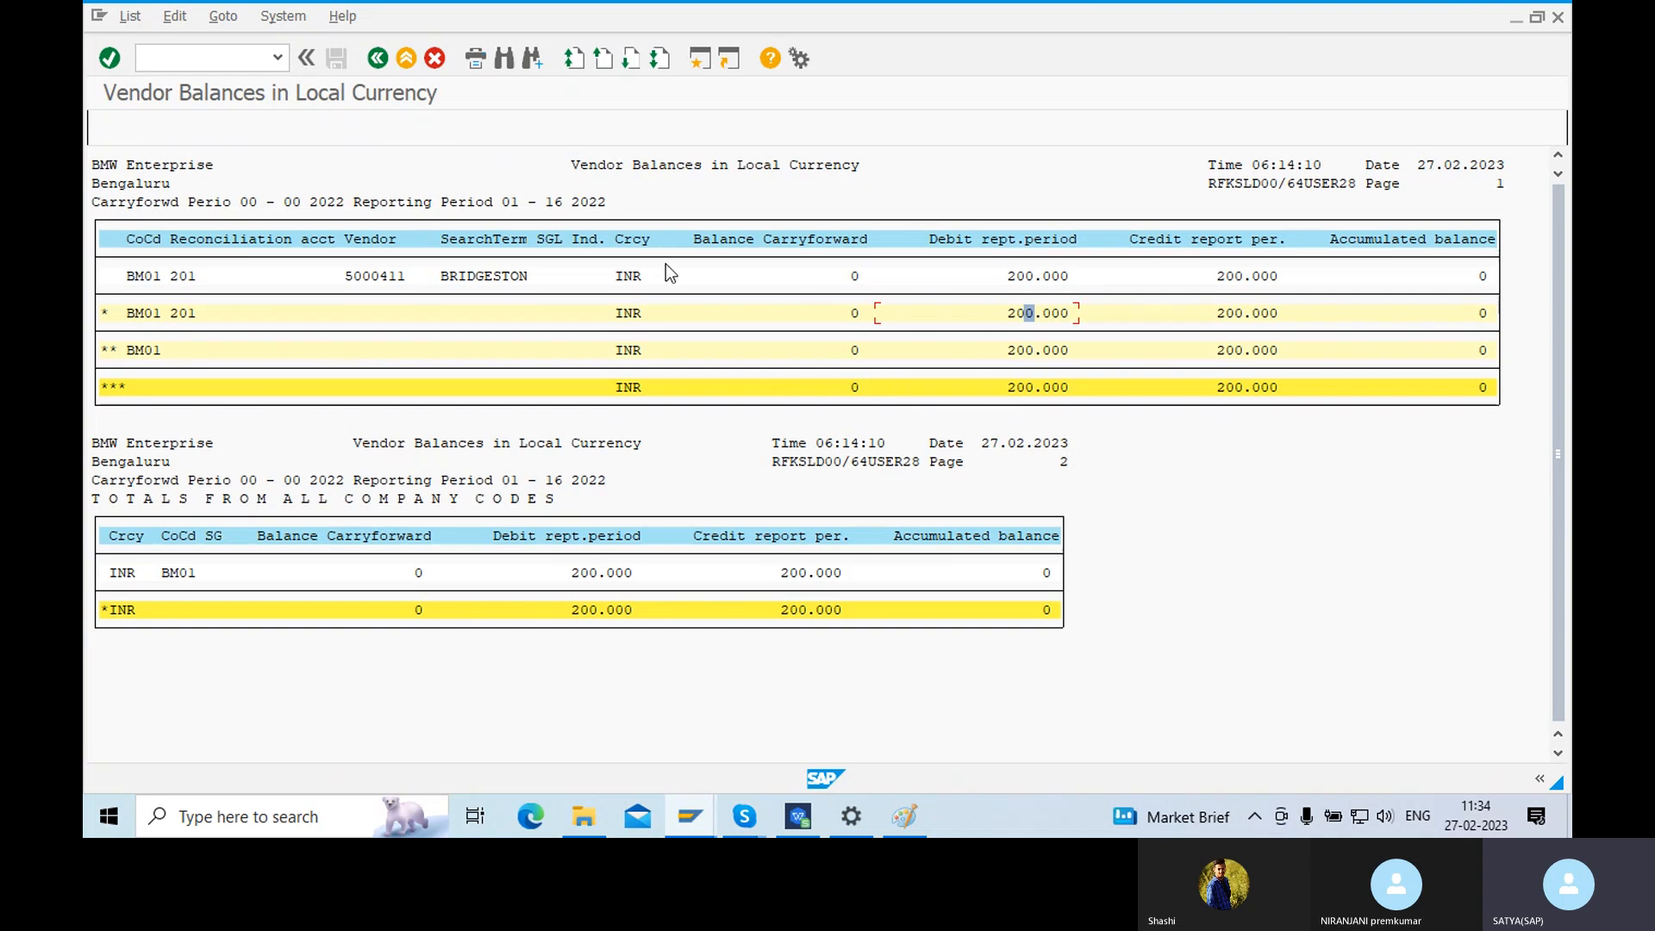
# - Look through the commands available for the vendor balances list, and return to SAP Easy Access
pyautogui.click(129, 16)
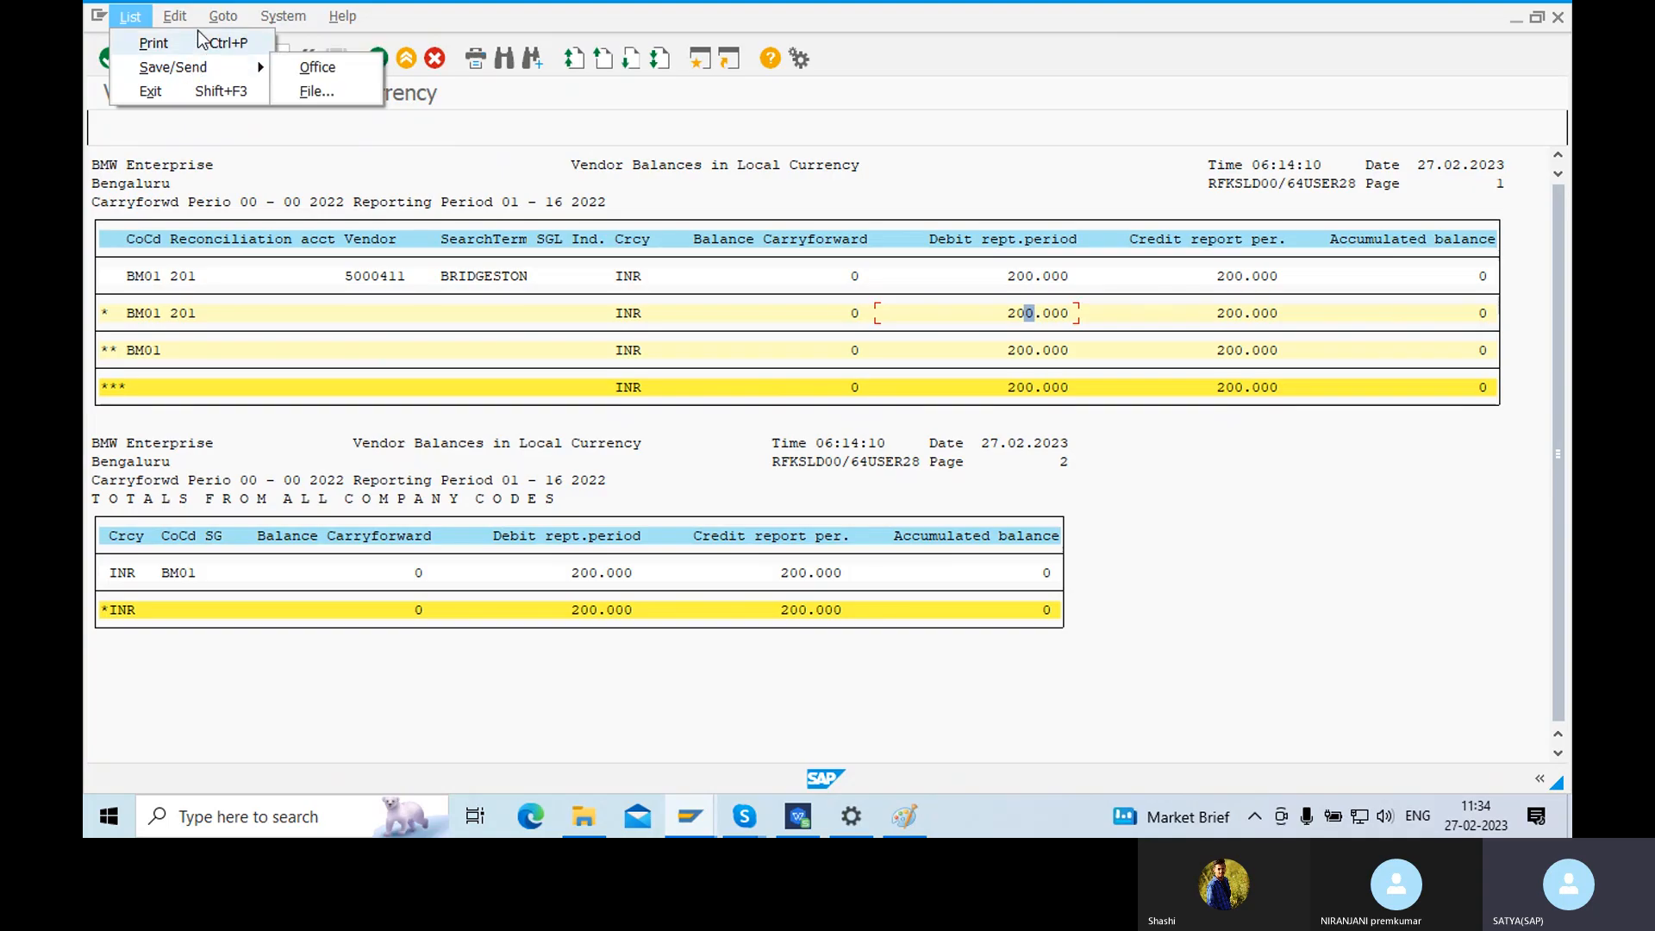
pyautogui.moveTo(290, 14)
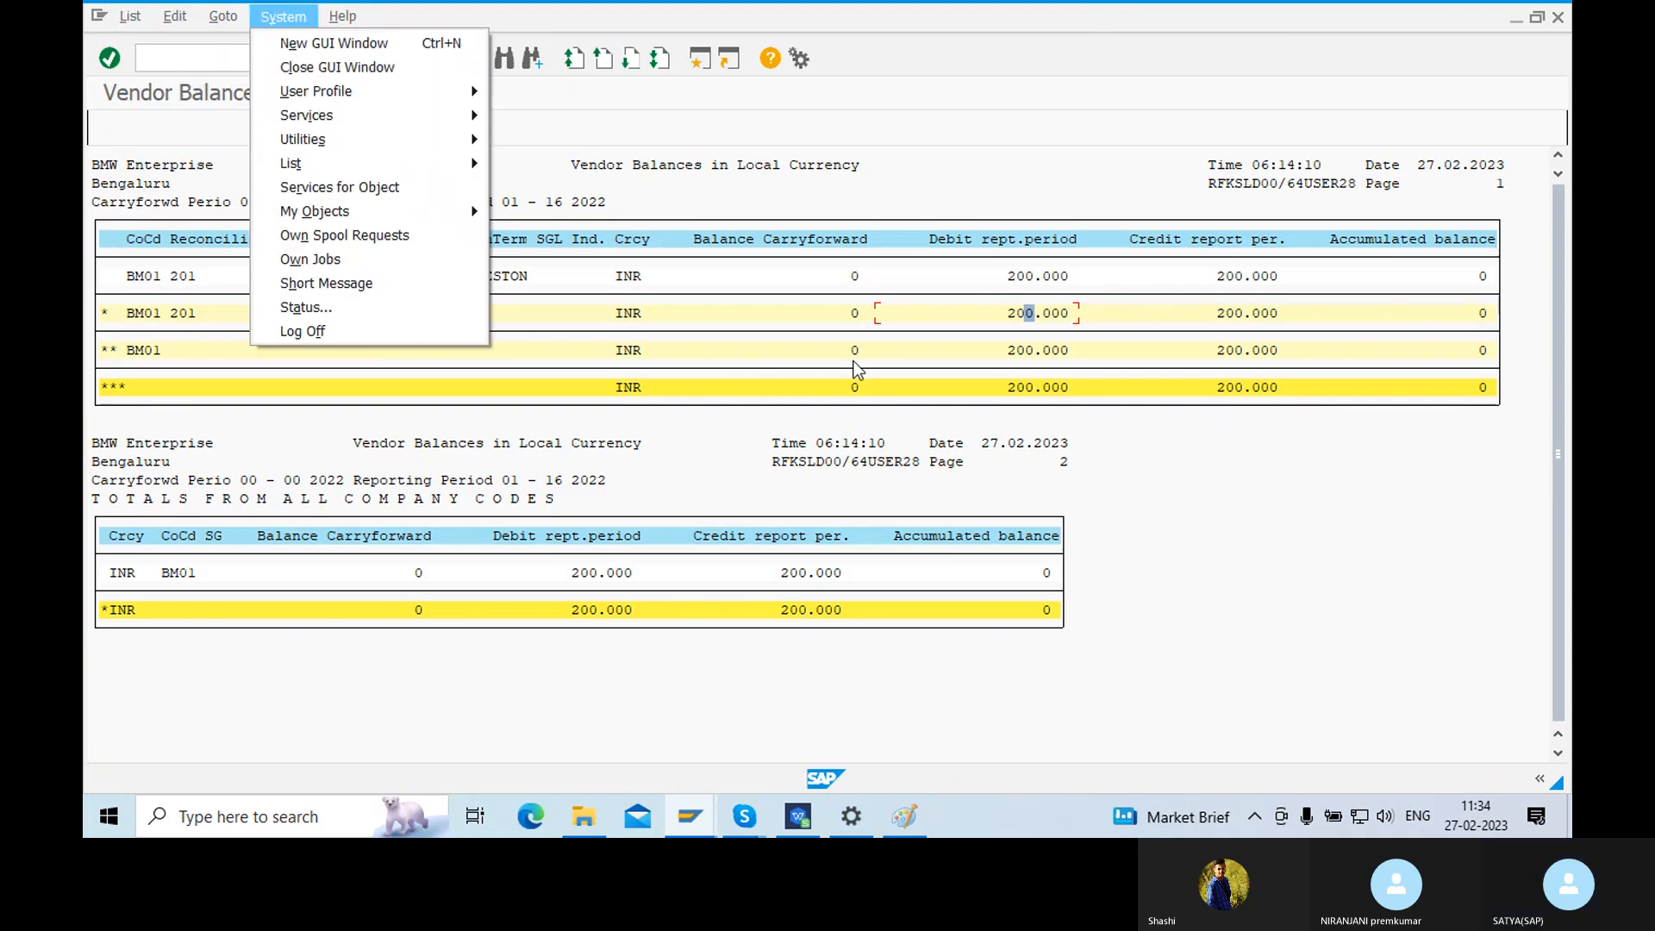
pyautogui.click(772, 297)
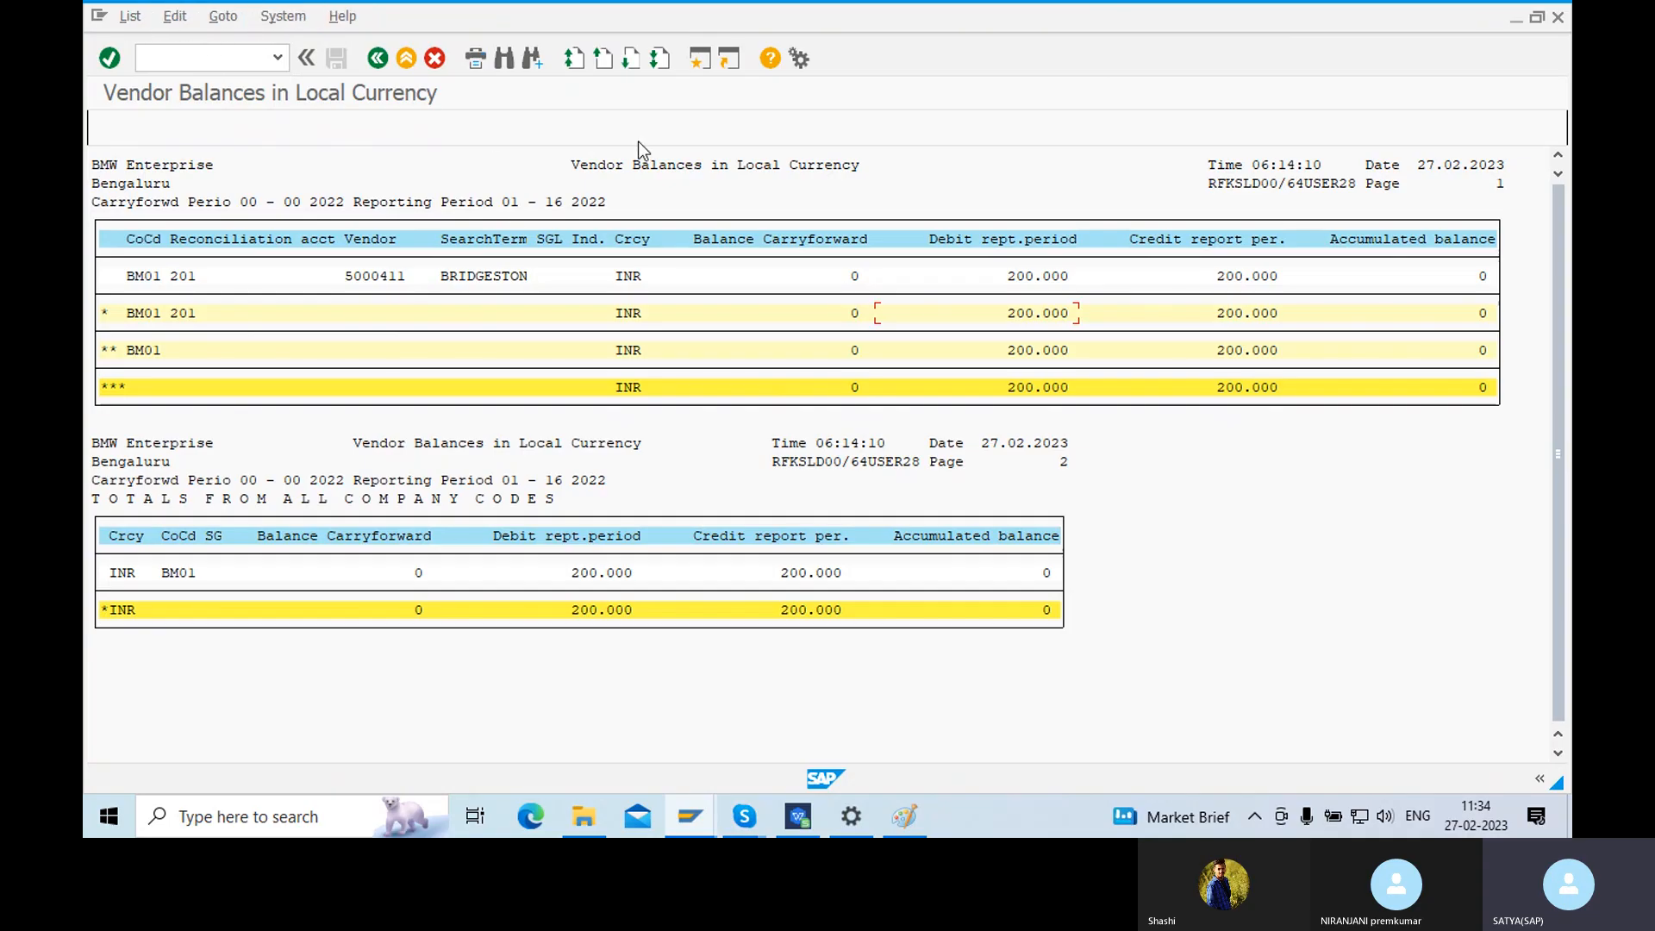
pyautogui.click(175, 16)
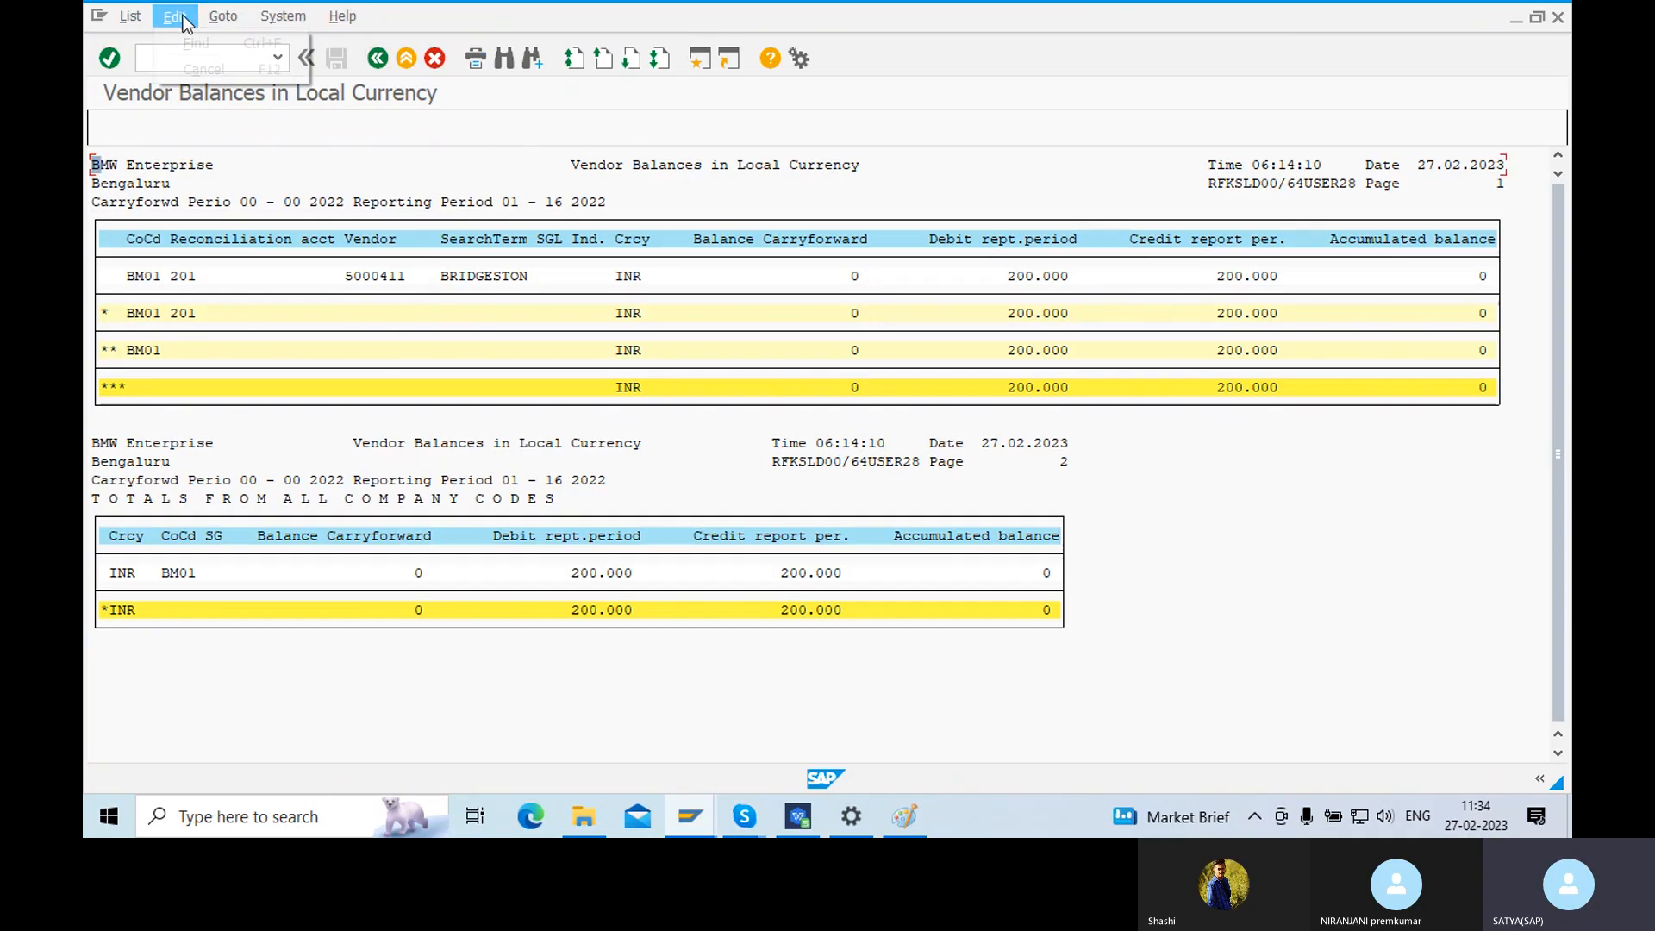
pyautogui.click(283, 16)
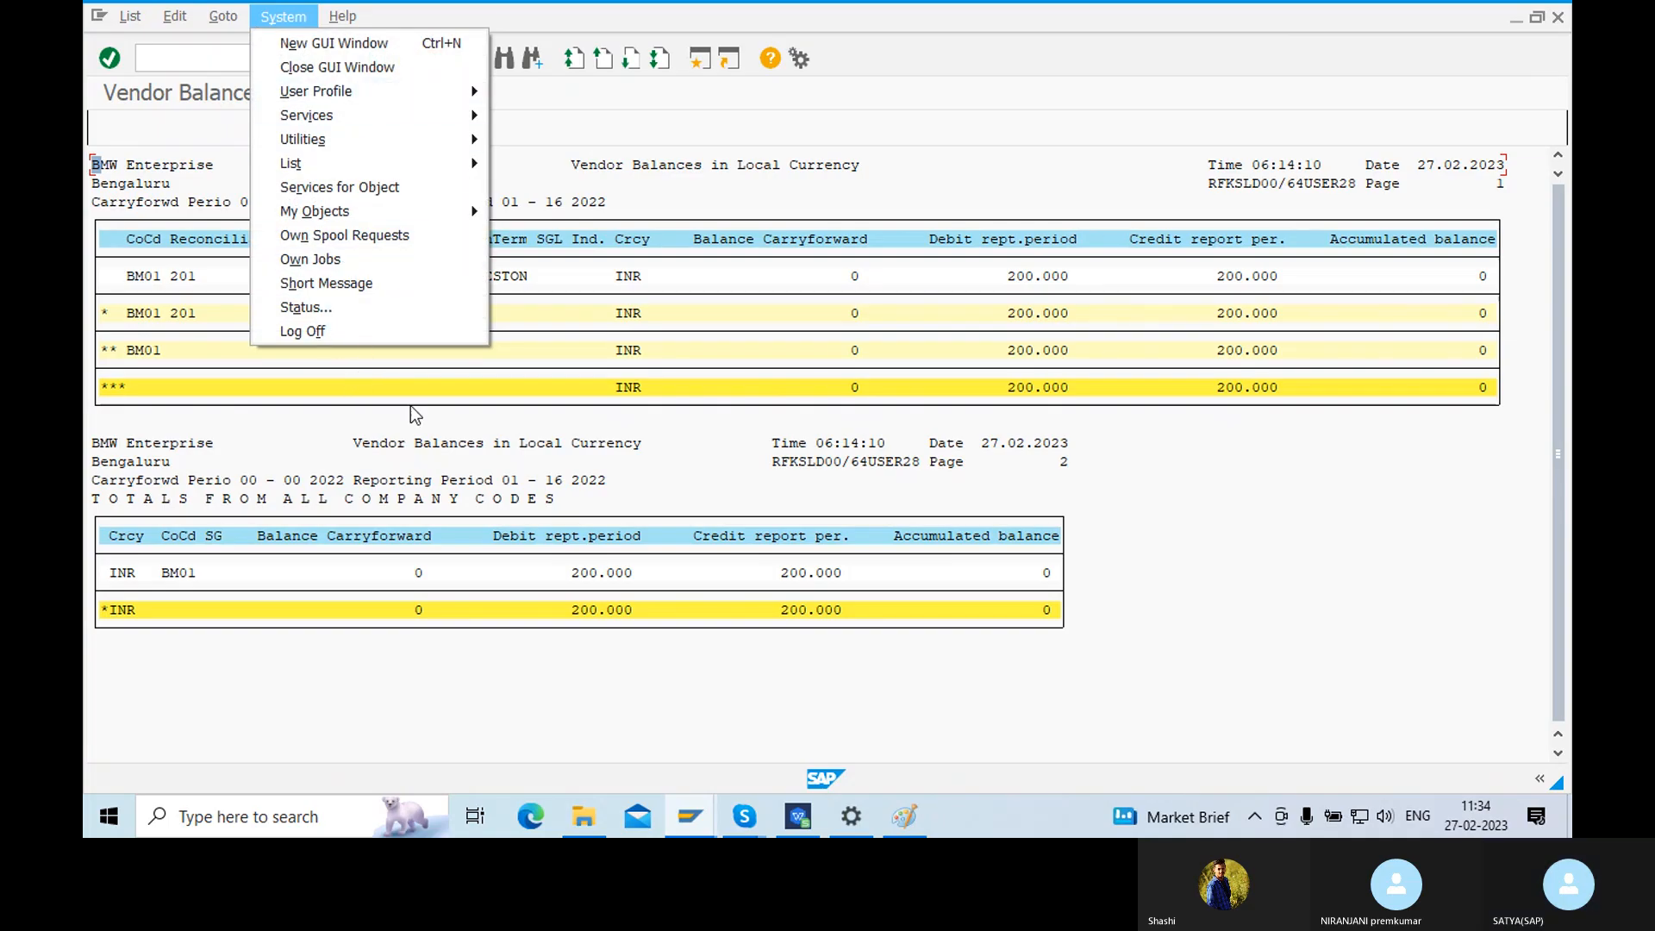
pyautogui.click(944, 180)
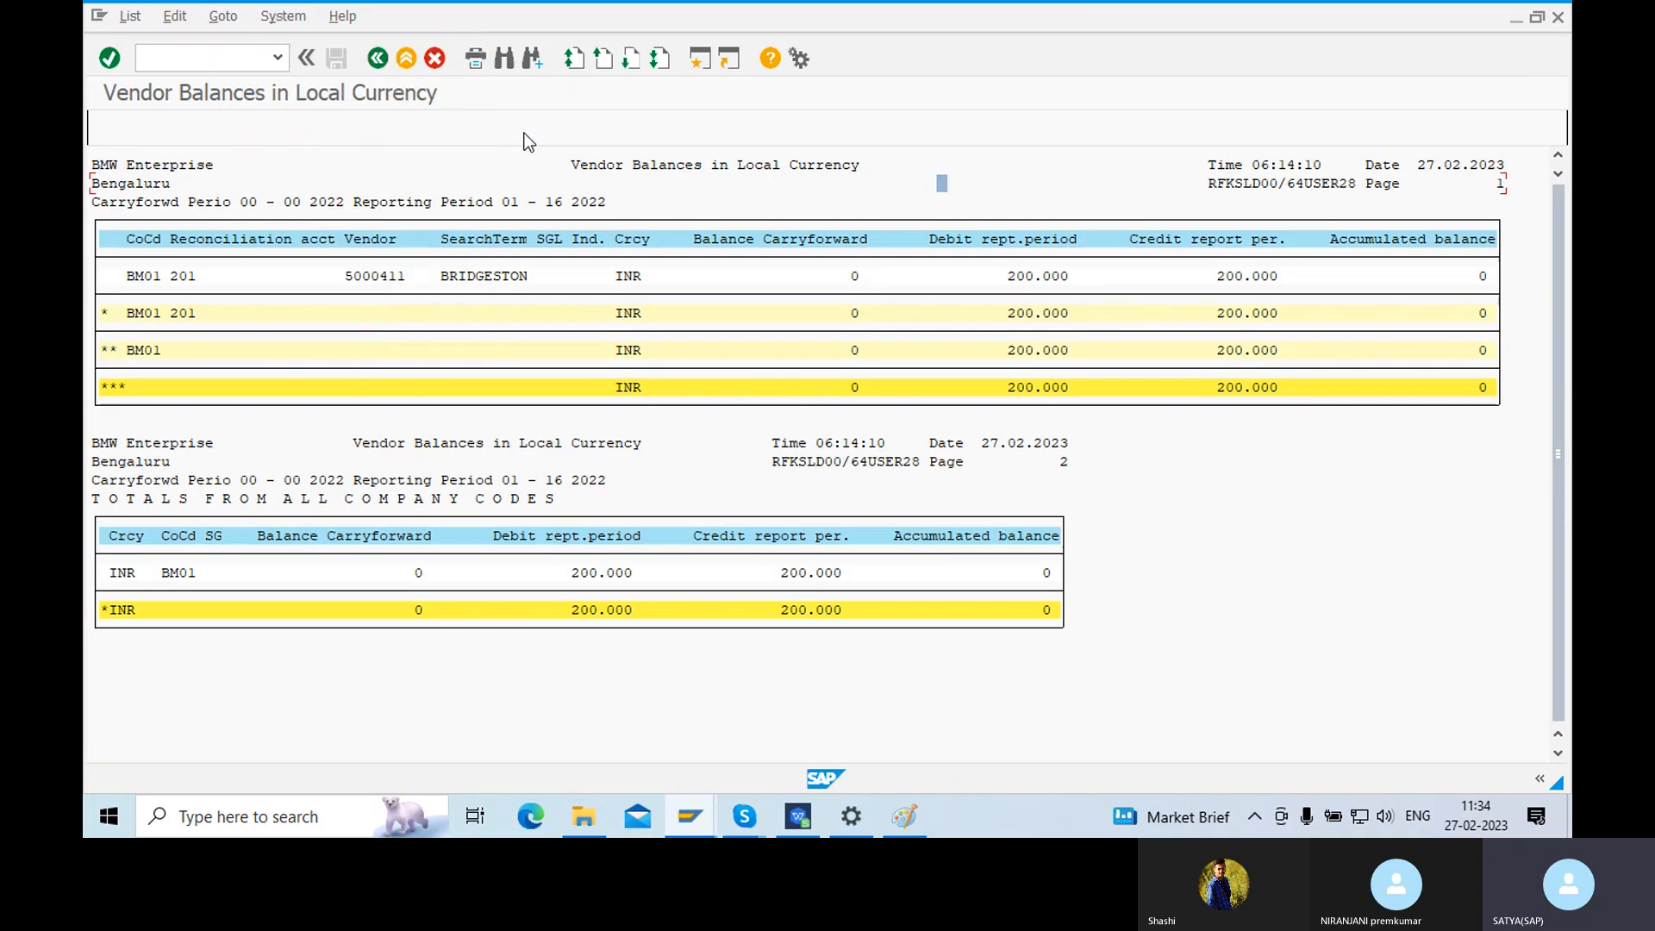
pyautogui.click(375, 64)
pyautogui.click(376, 64)
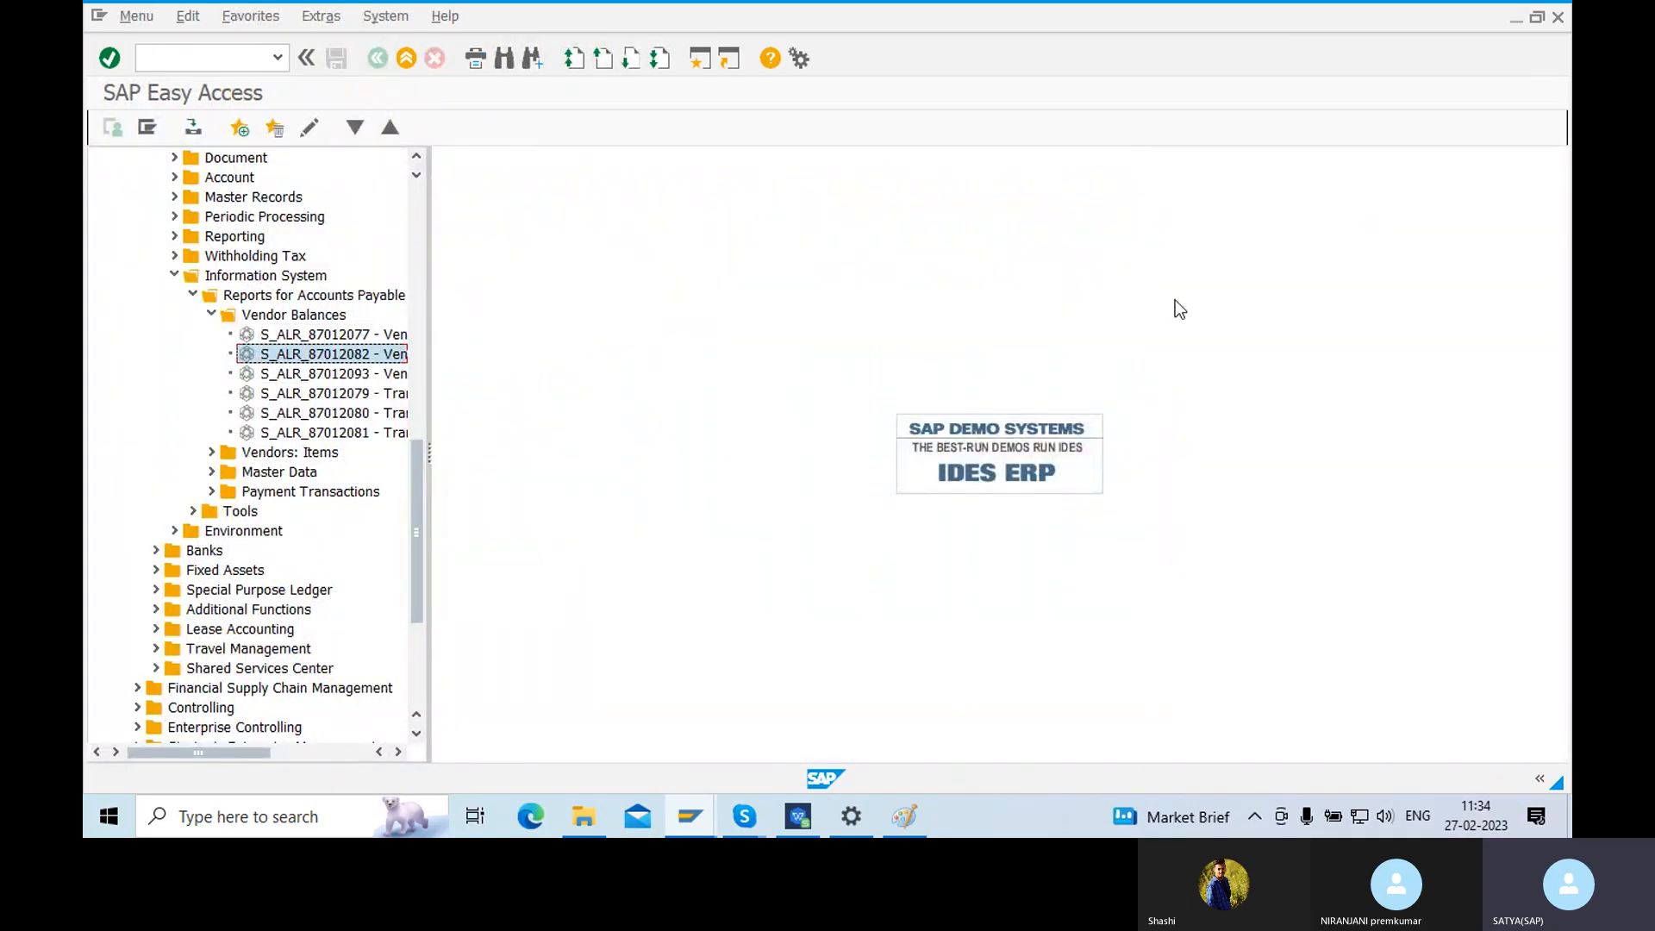
# - Collapse the Vendor Balances reports, expand Master Data, and open report S_ALR_87012086 - Vendor List
pyautogui.click(1490, 181)
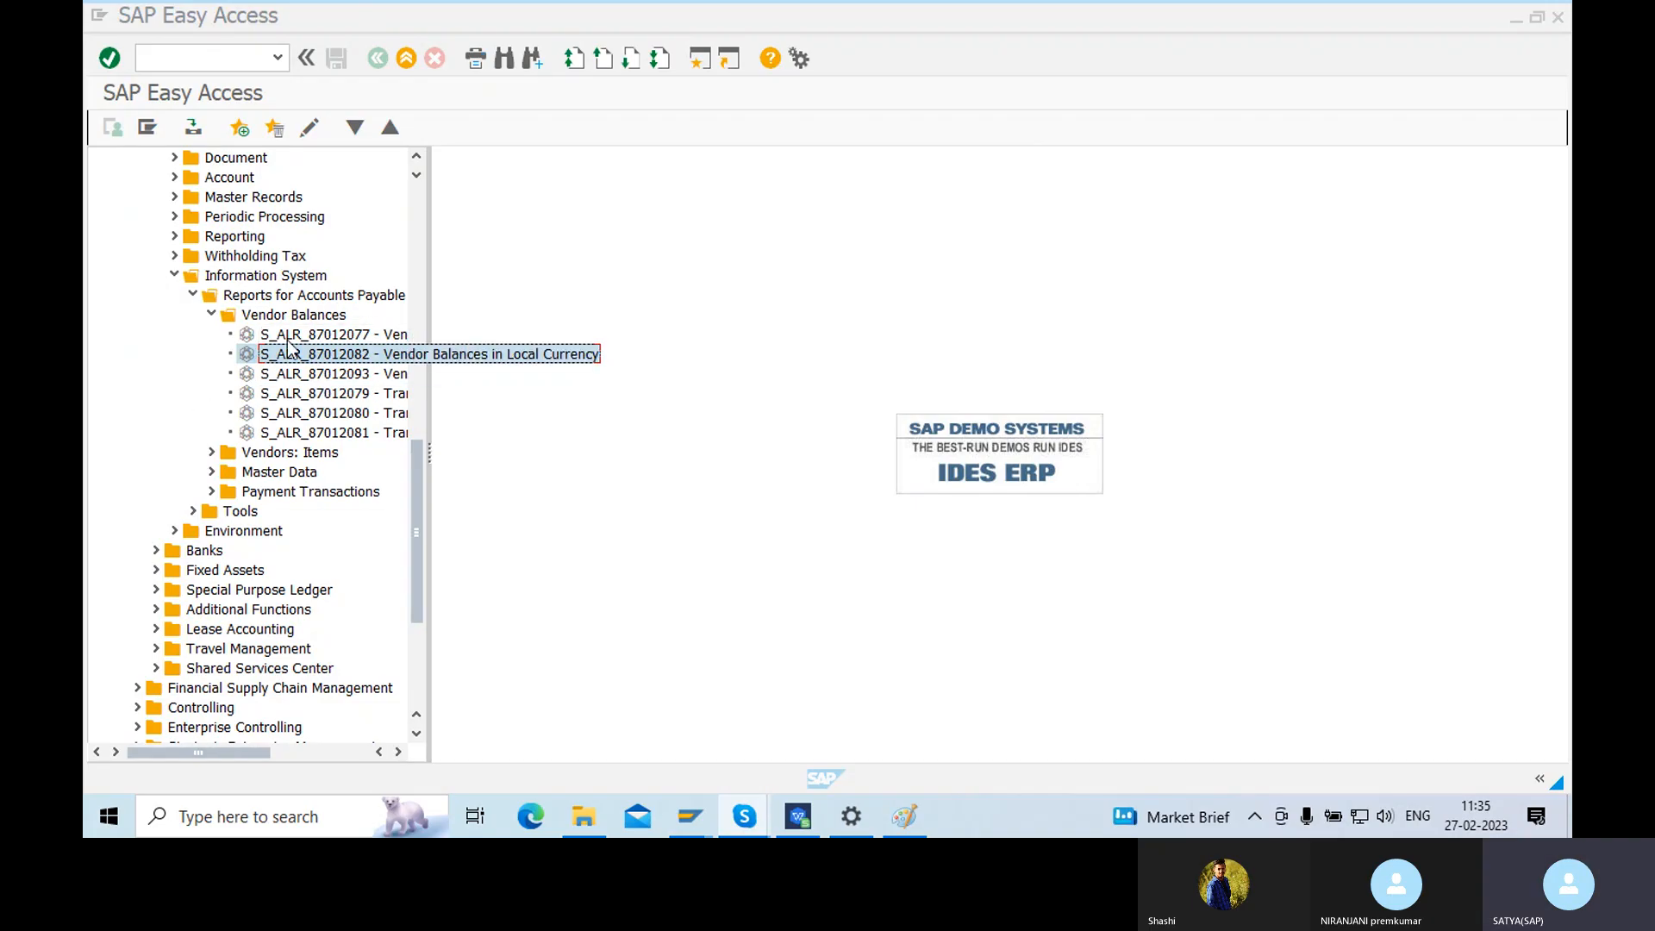
pyautogui.click(212, 318)
pyautogui.click(274, 360)
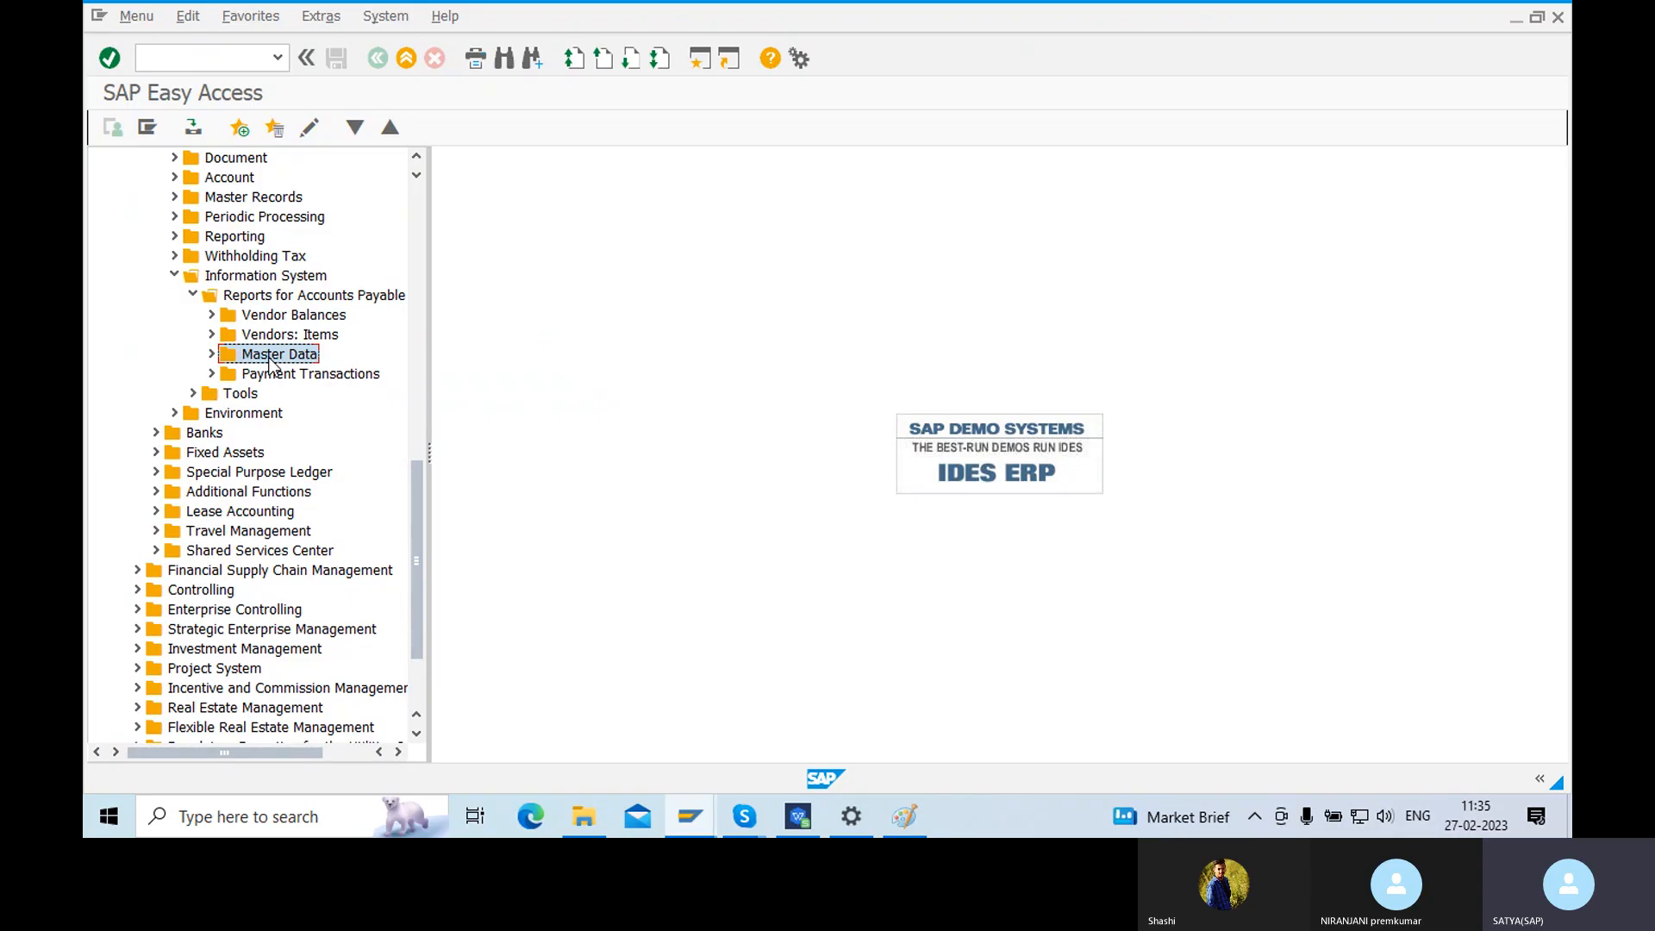
pyautogui.click(1500, 185)
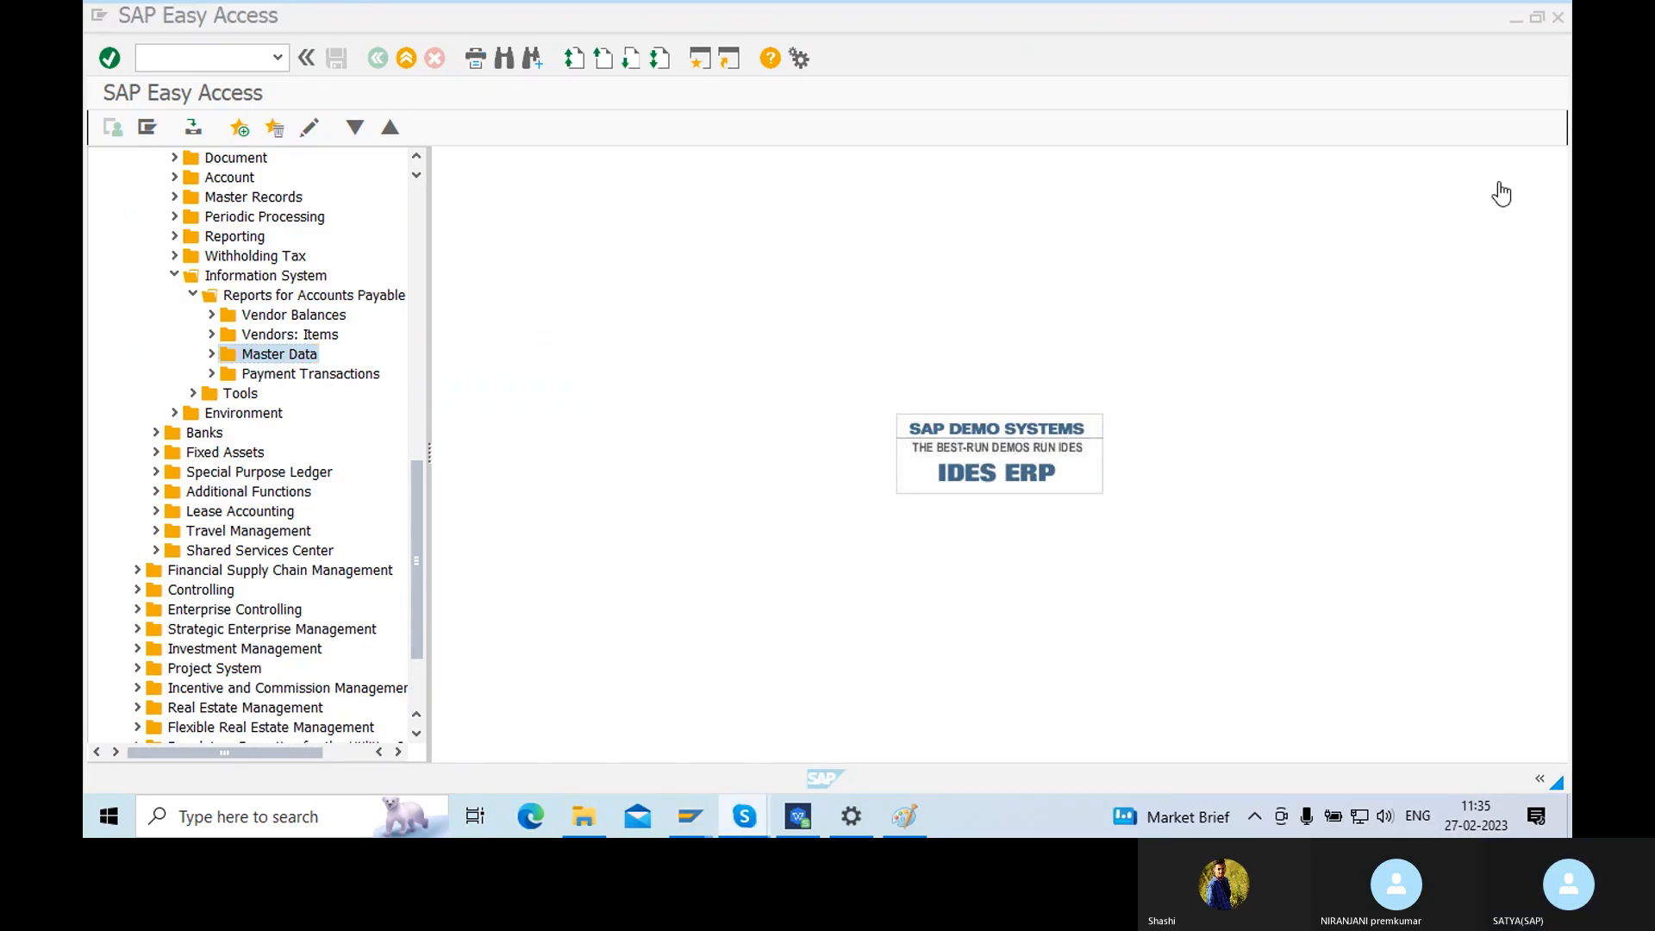
pyautogui.click(277, 361)
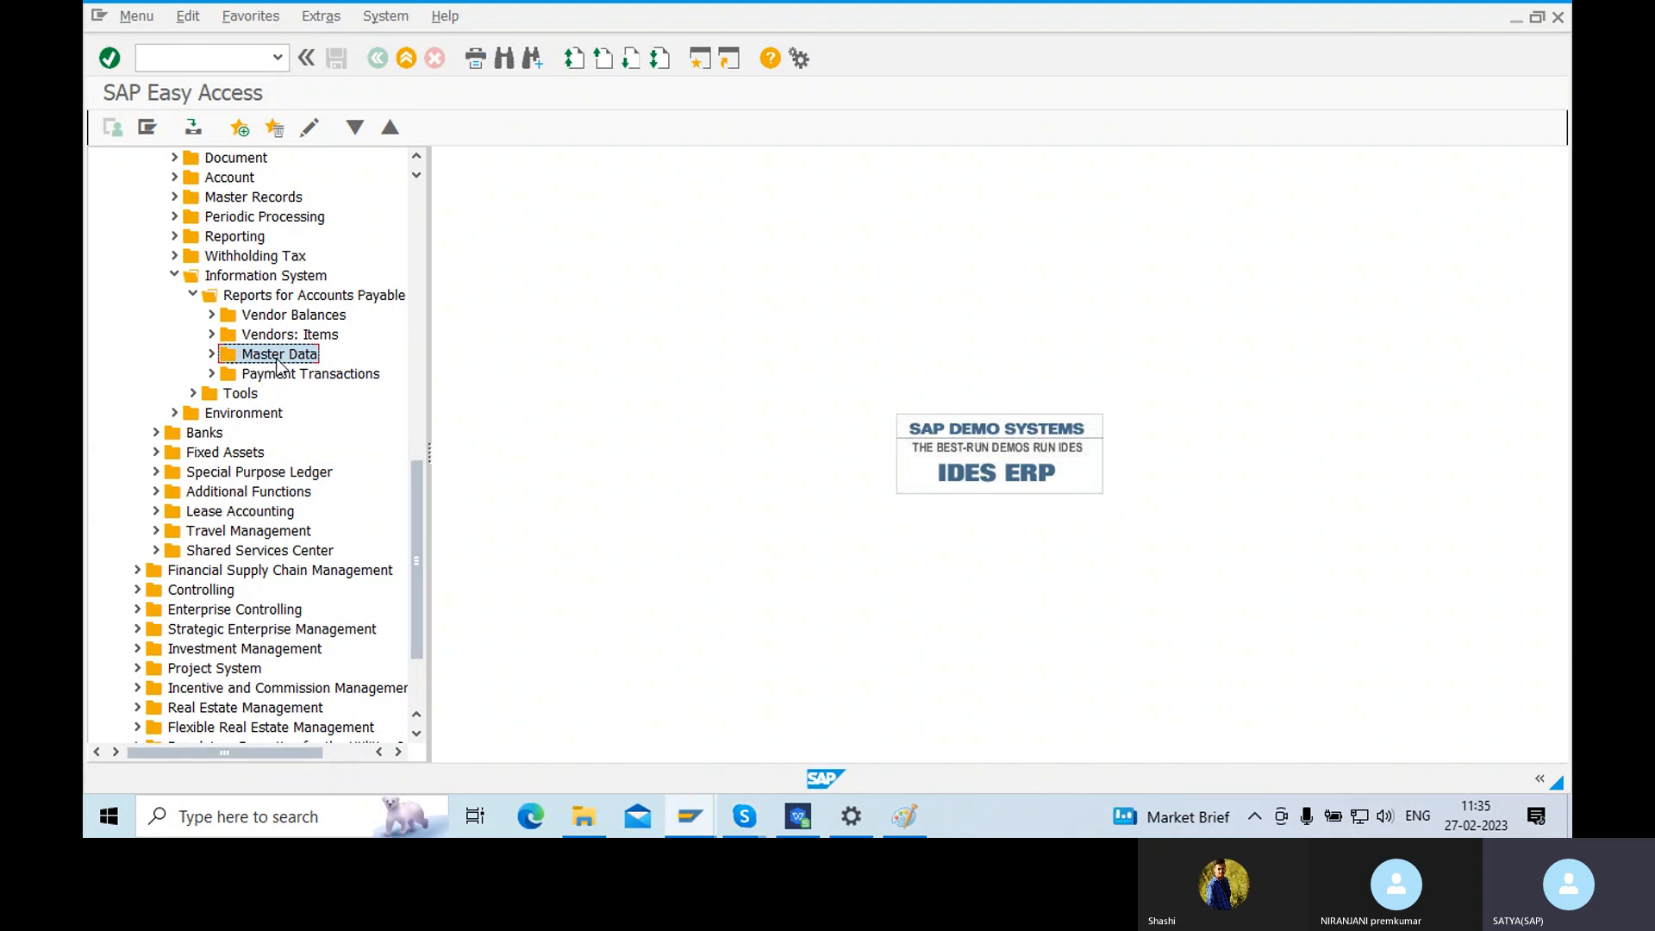
pyautogui.click(211, 353)
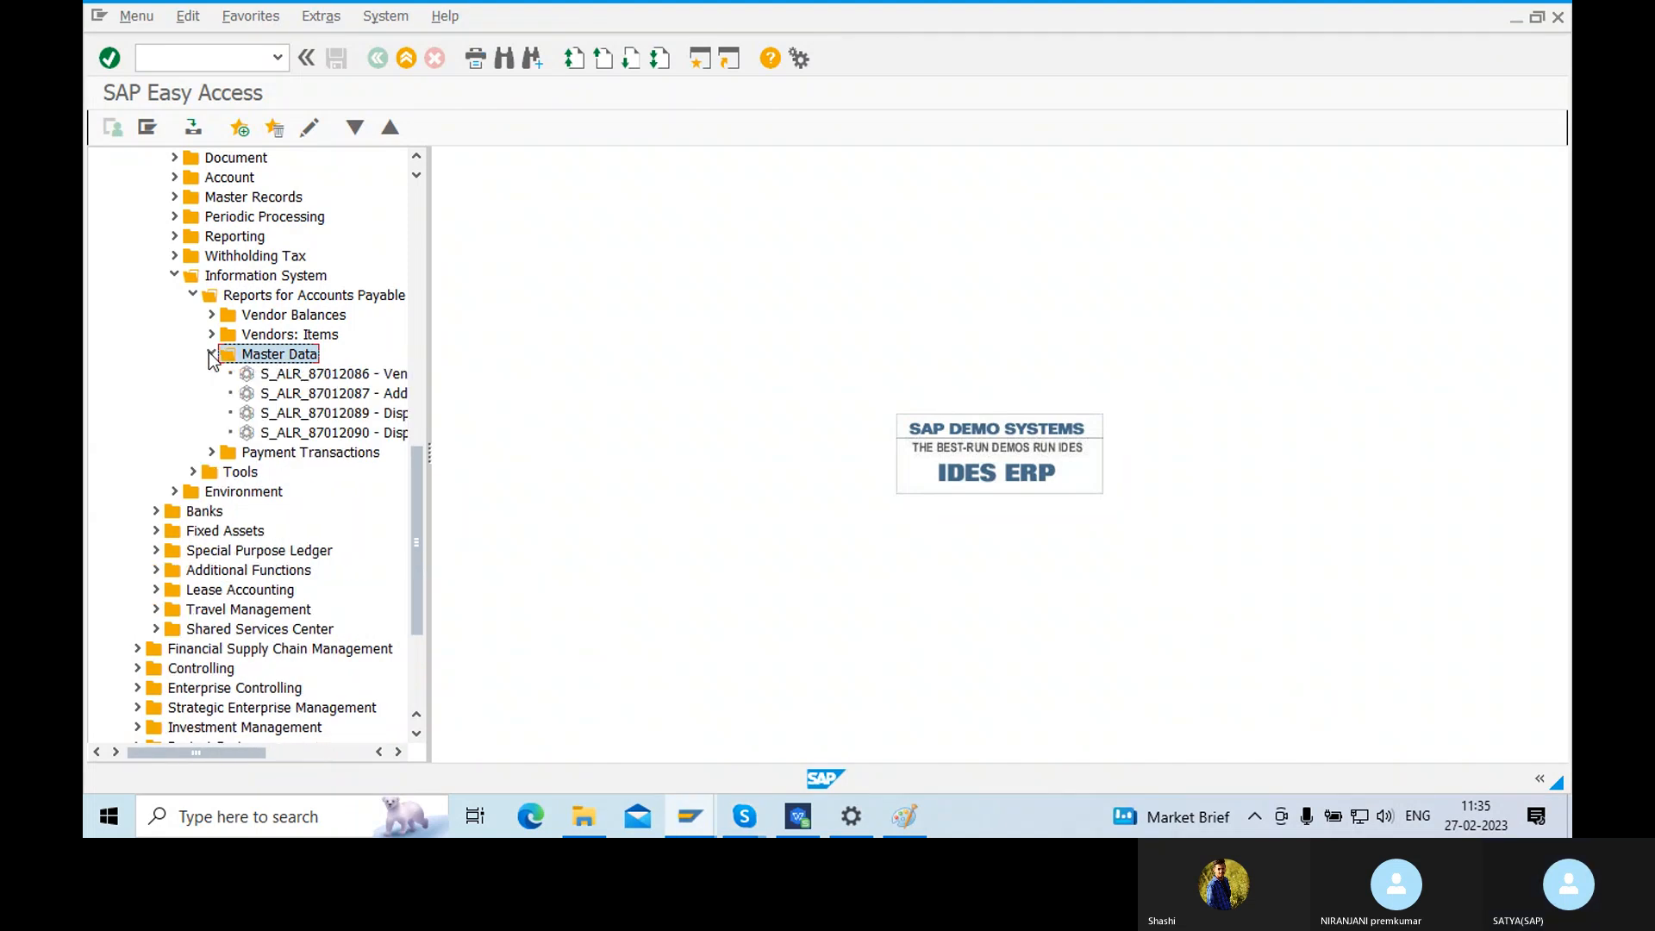
pyautogui.doubleClick(399, 379)
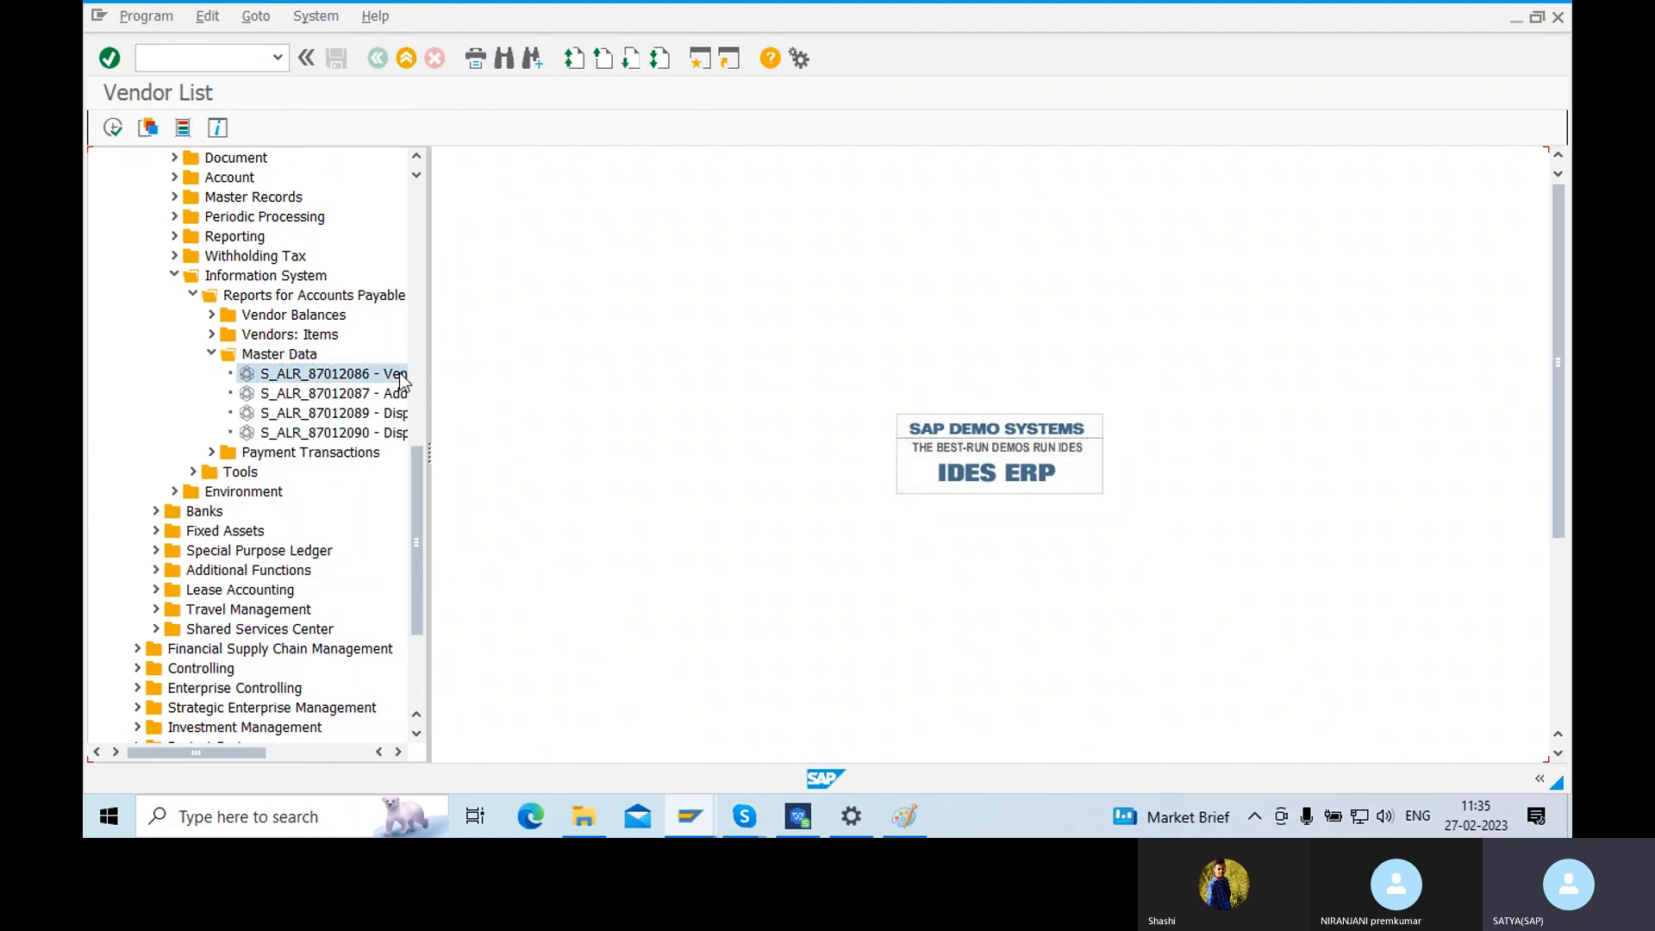
# - Run the vendor list for company code BM01 and the Bridgestone vendor account picked from the vendor search
pyautogui.click(406, 219)
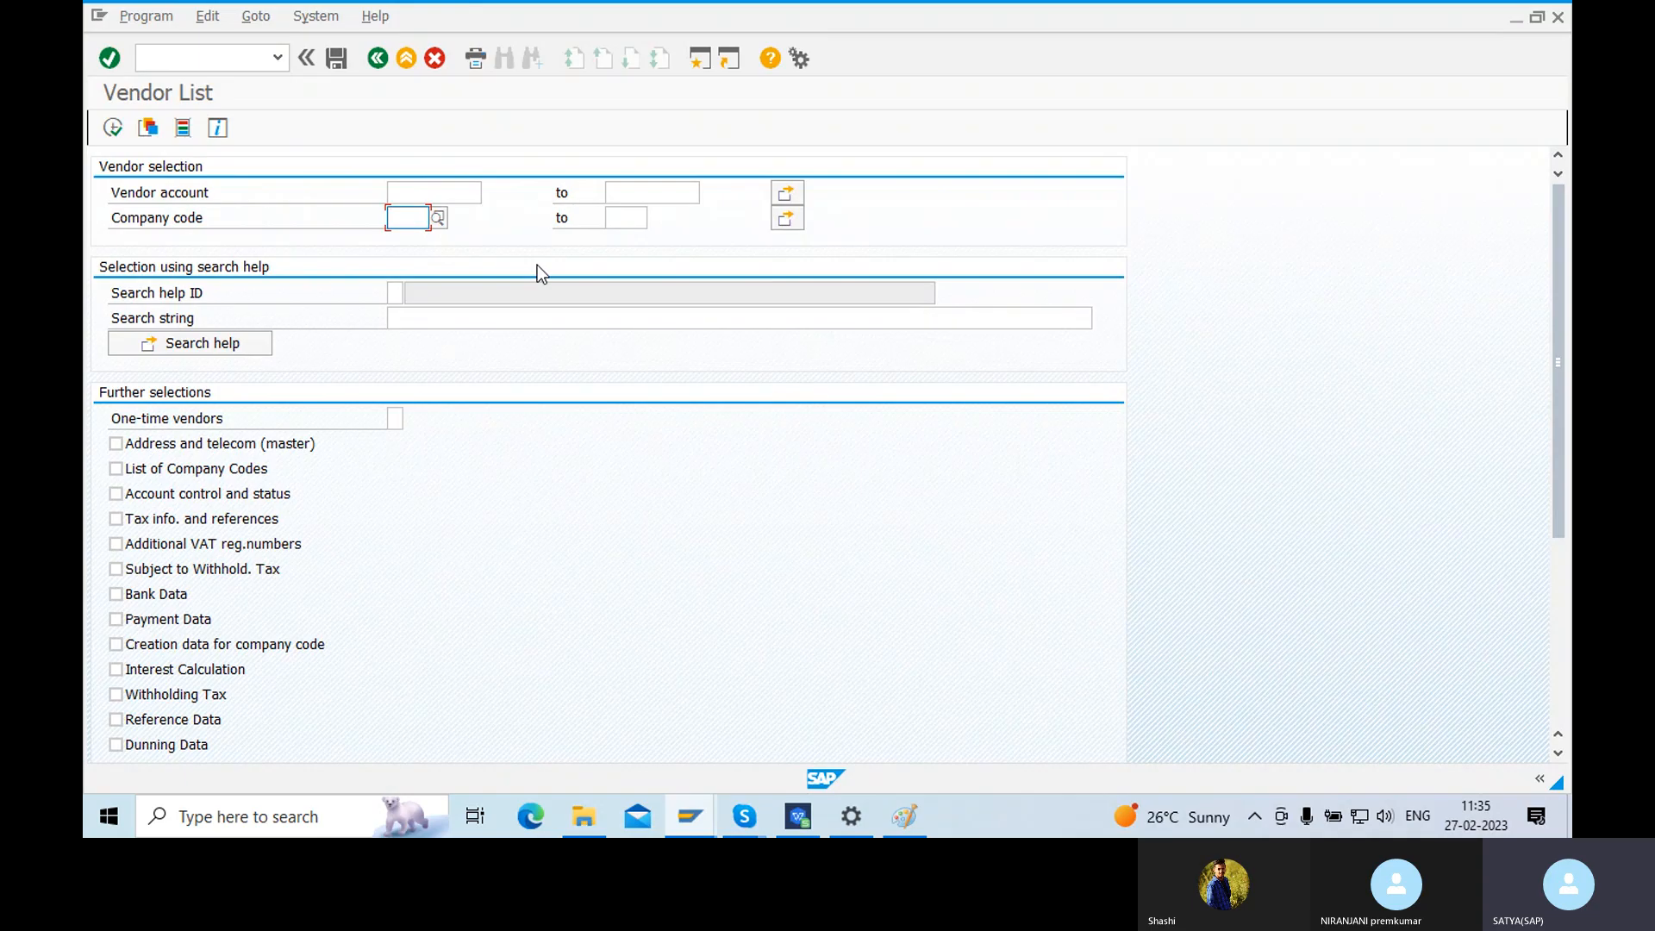
pyautogui.write('BM01')
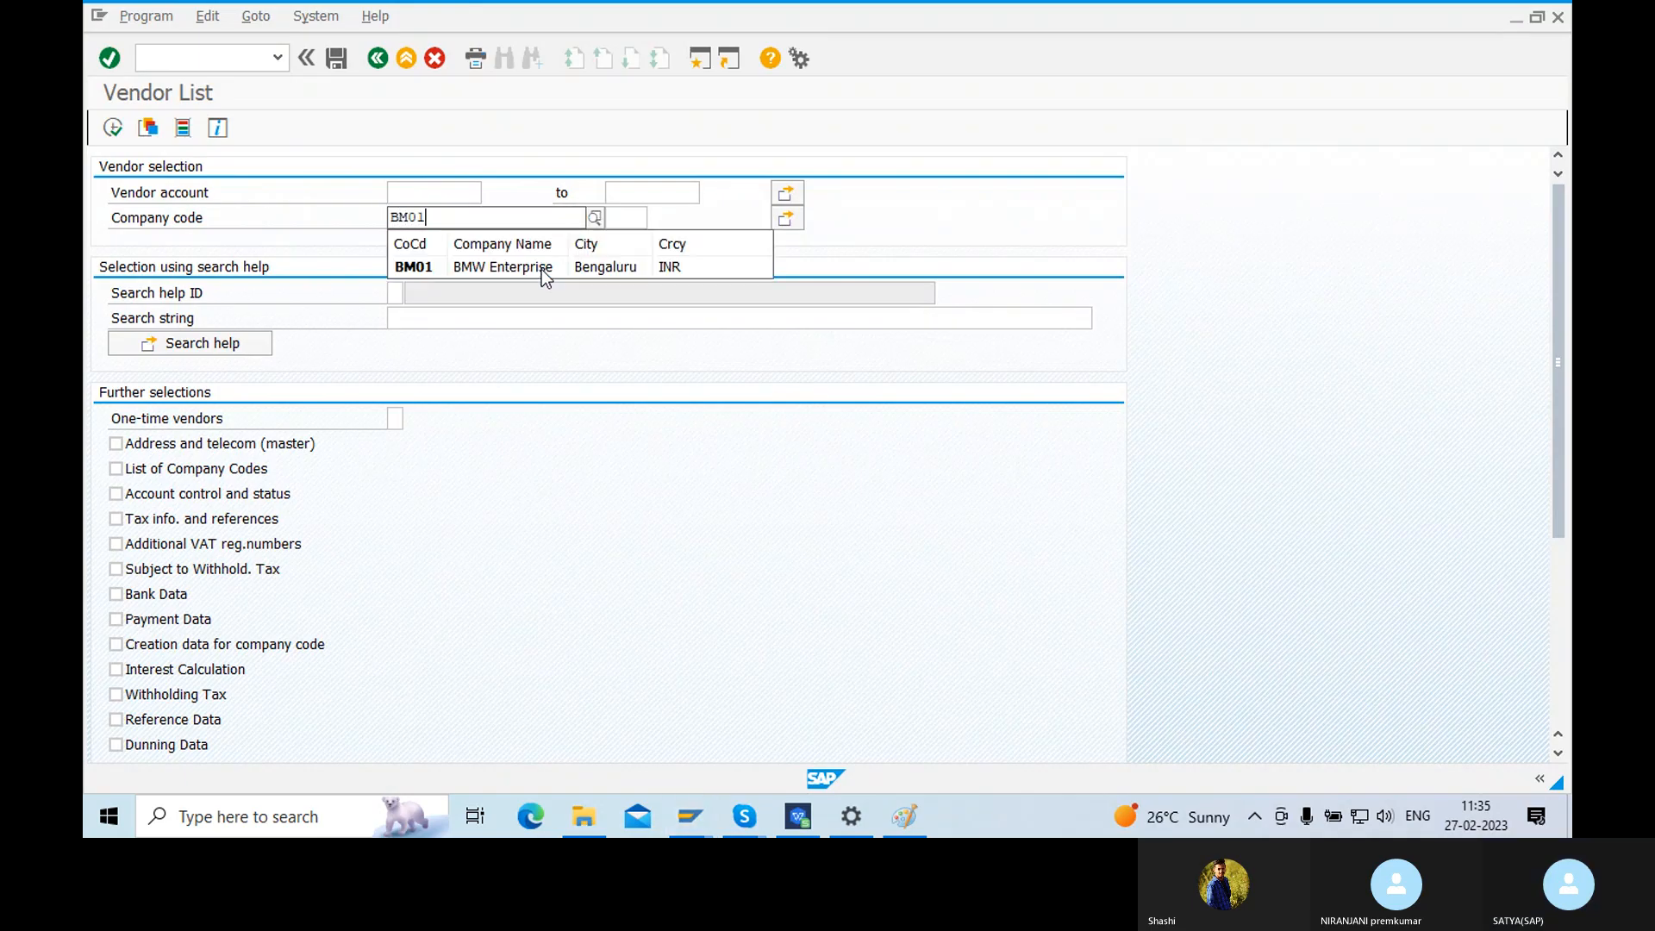
pyautogui.click(418, 268)
pyautogui.click(451, 195)
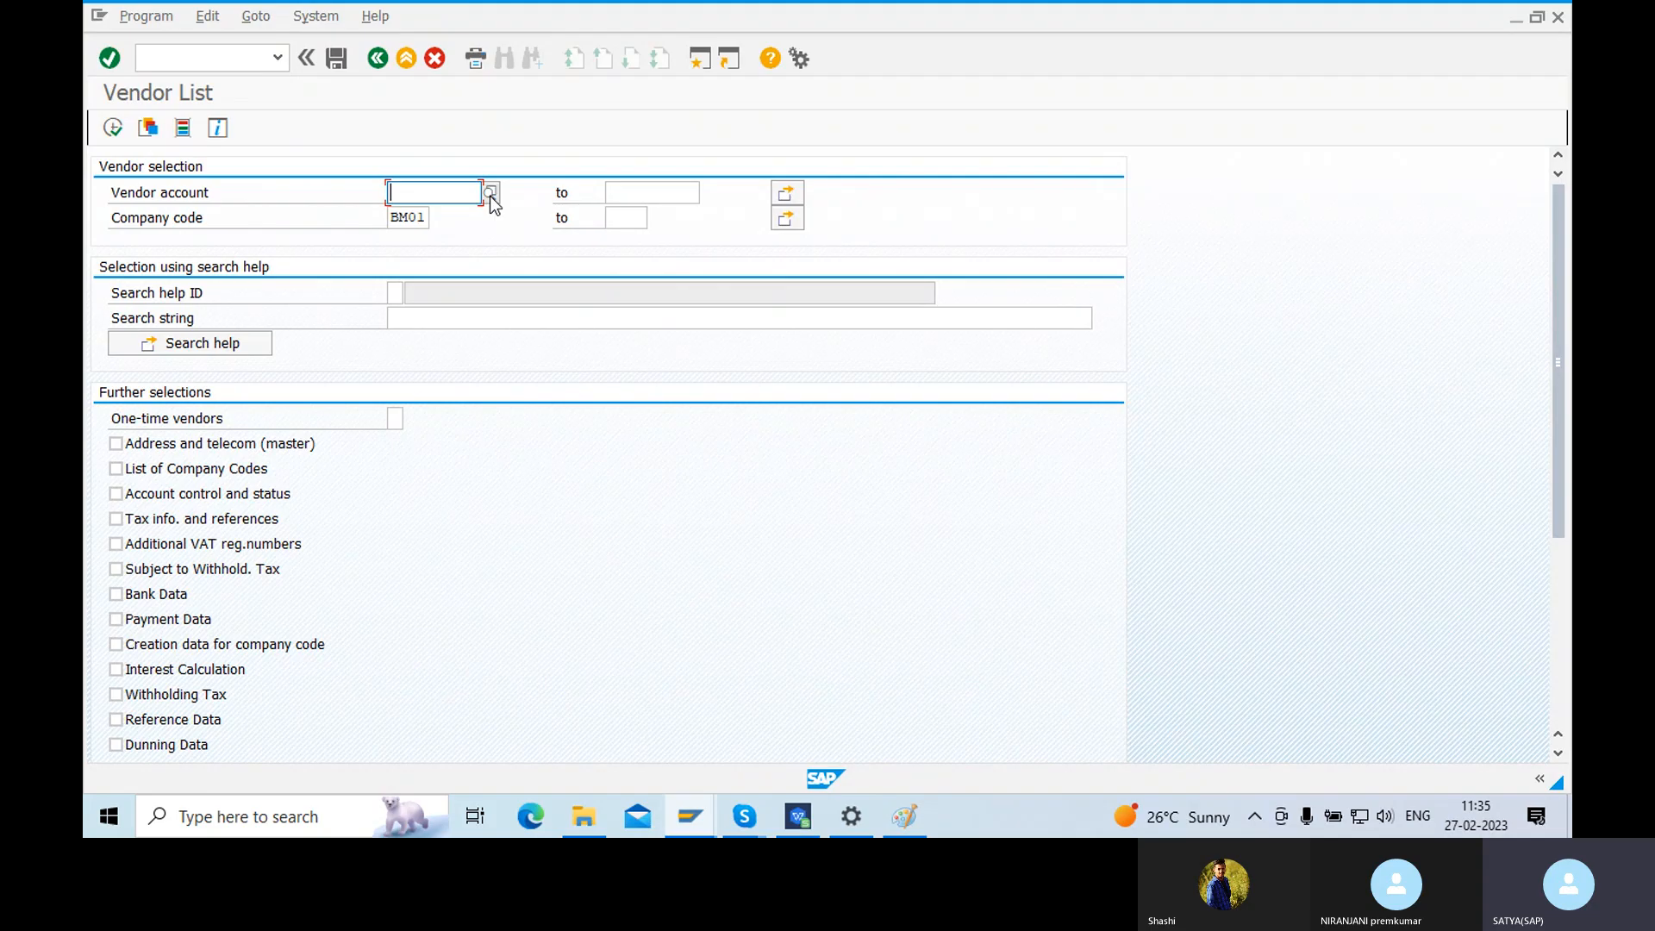
pyautogui.click(490, 195)
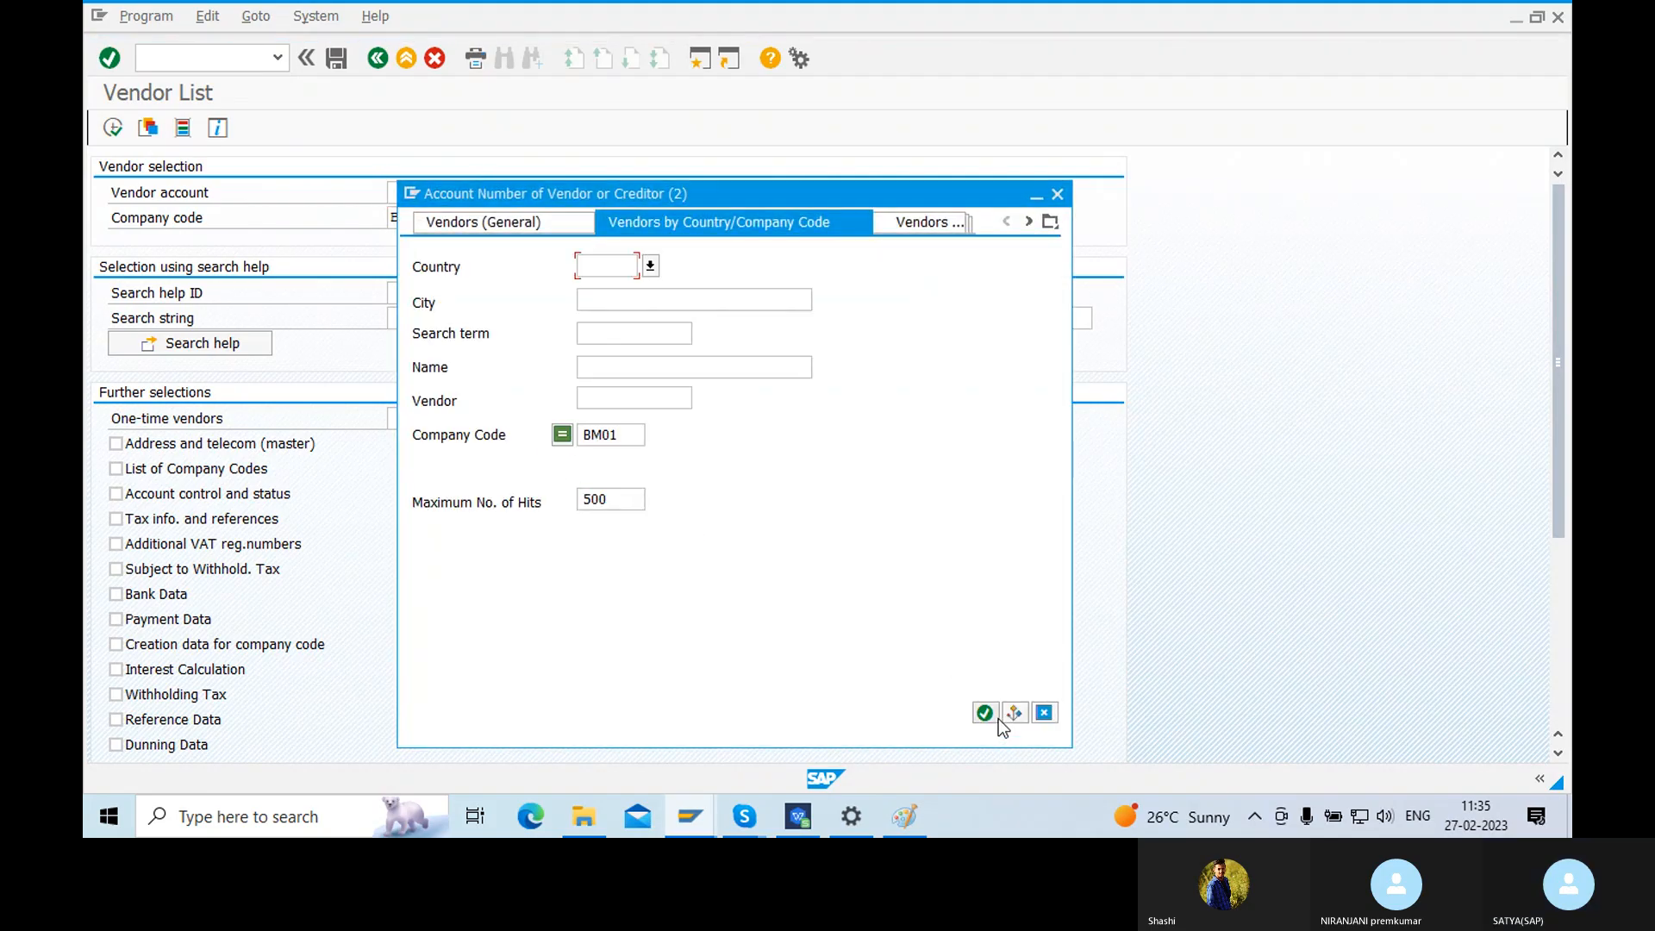
pyautogui.click(983, 711)
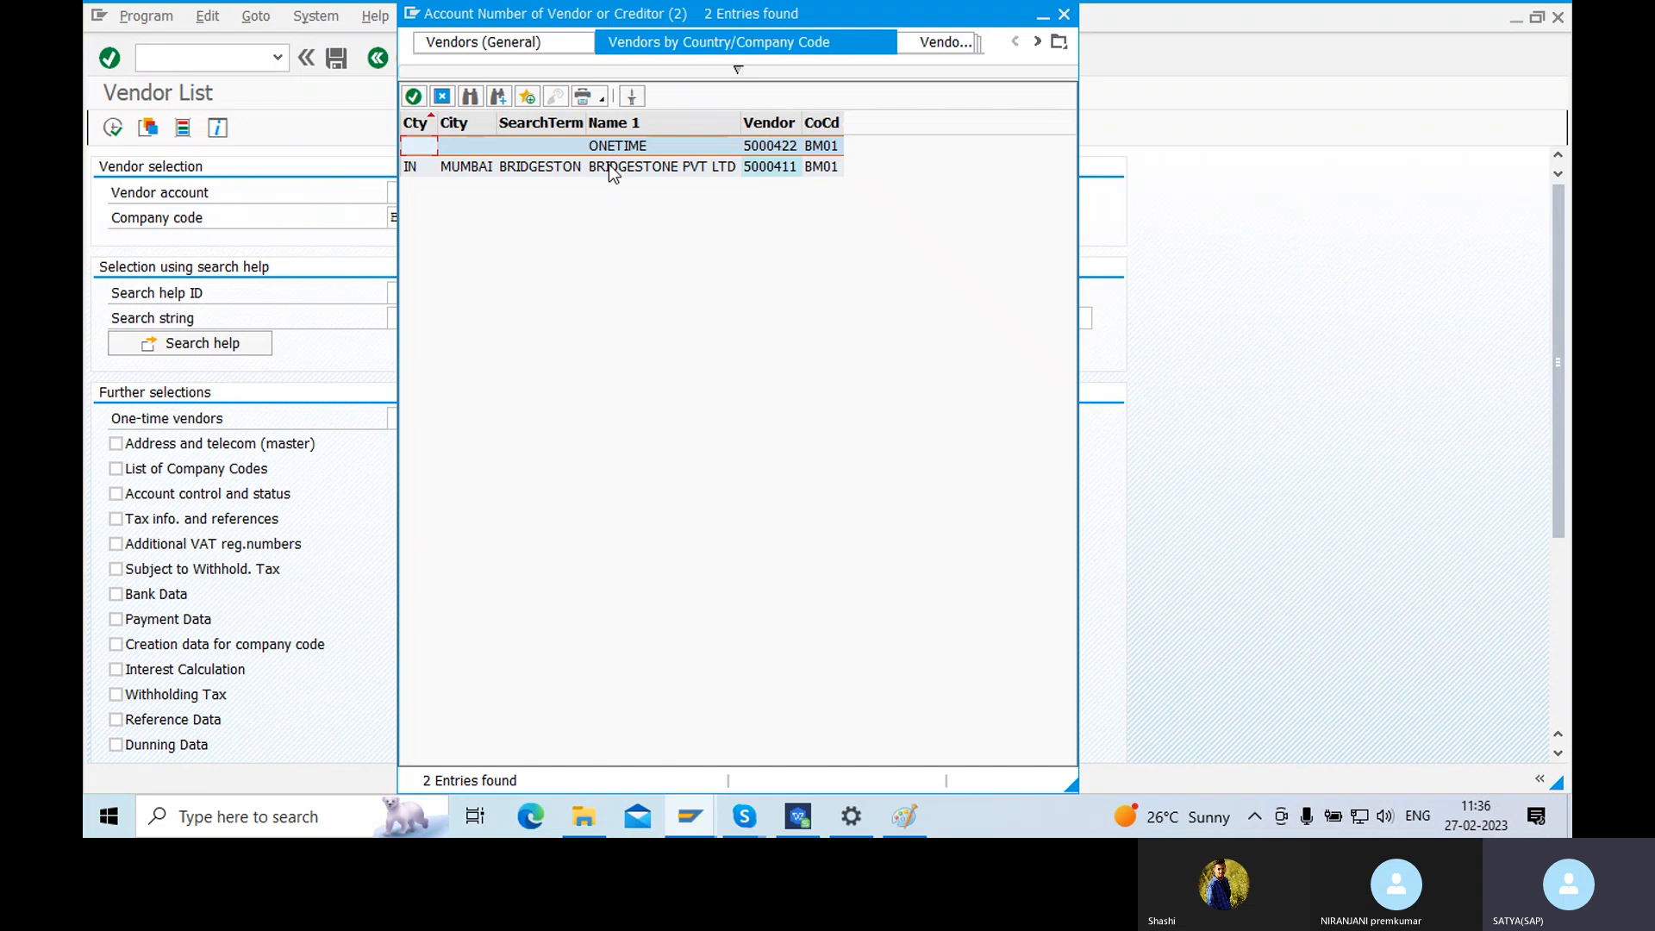
pyautogui.doubleClick(611, 168)
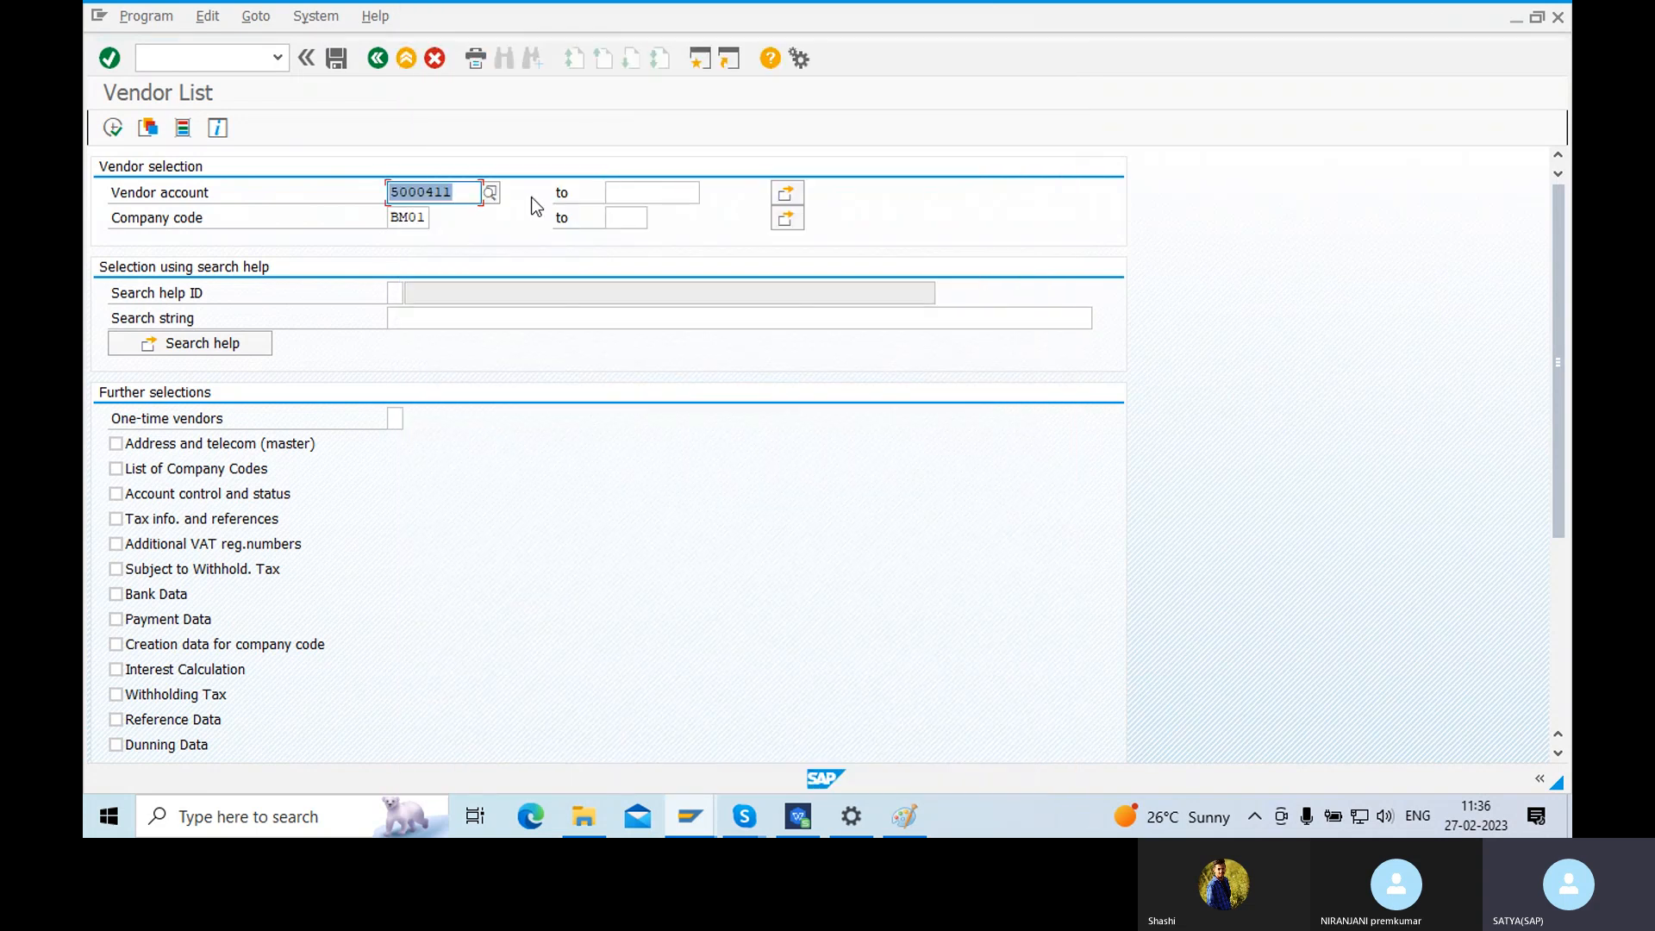
pyautogui.click(112, 127)
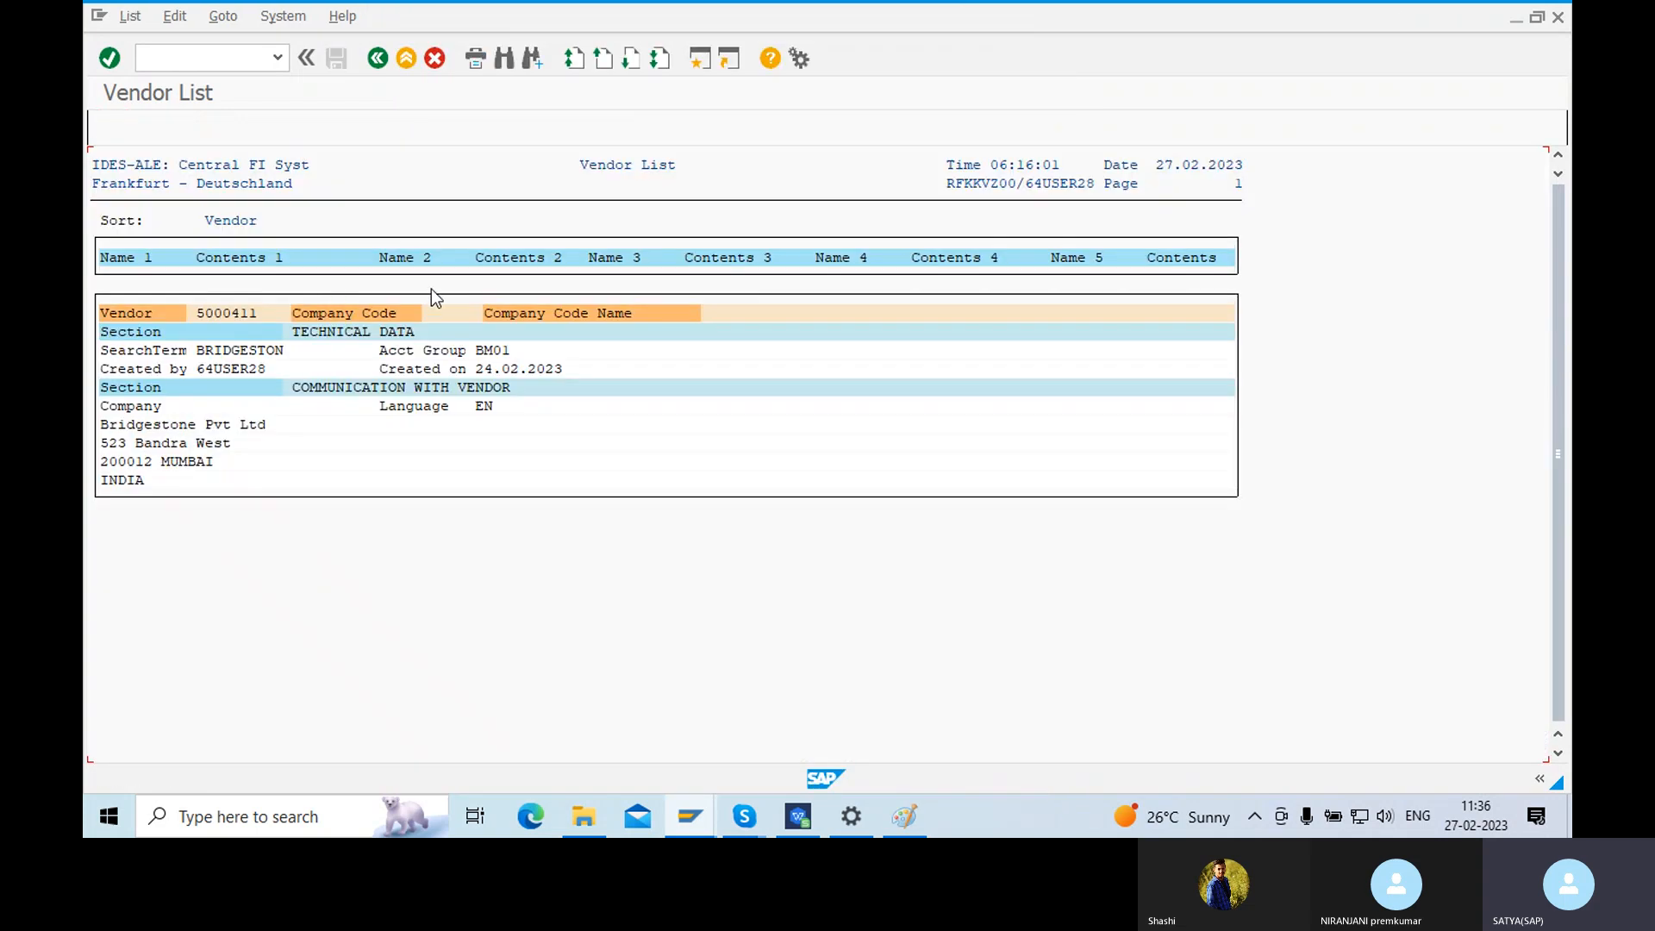
# - Leave the vendor list for SAP Easy Access and open report S_ALR_87012087 - Address List
pyautogui.click(428, 387)
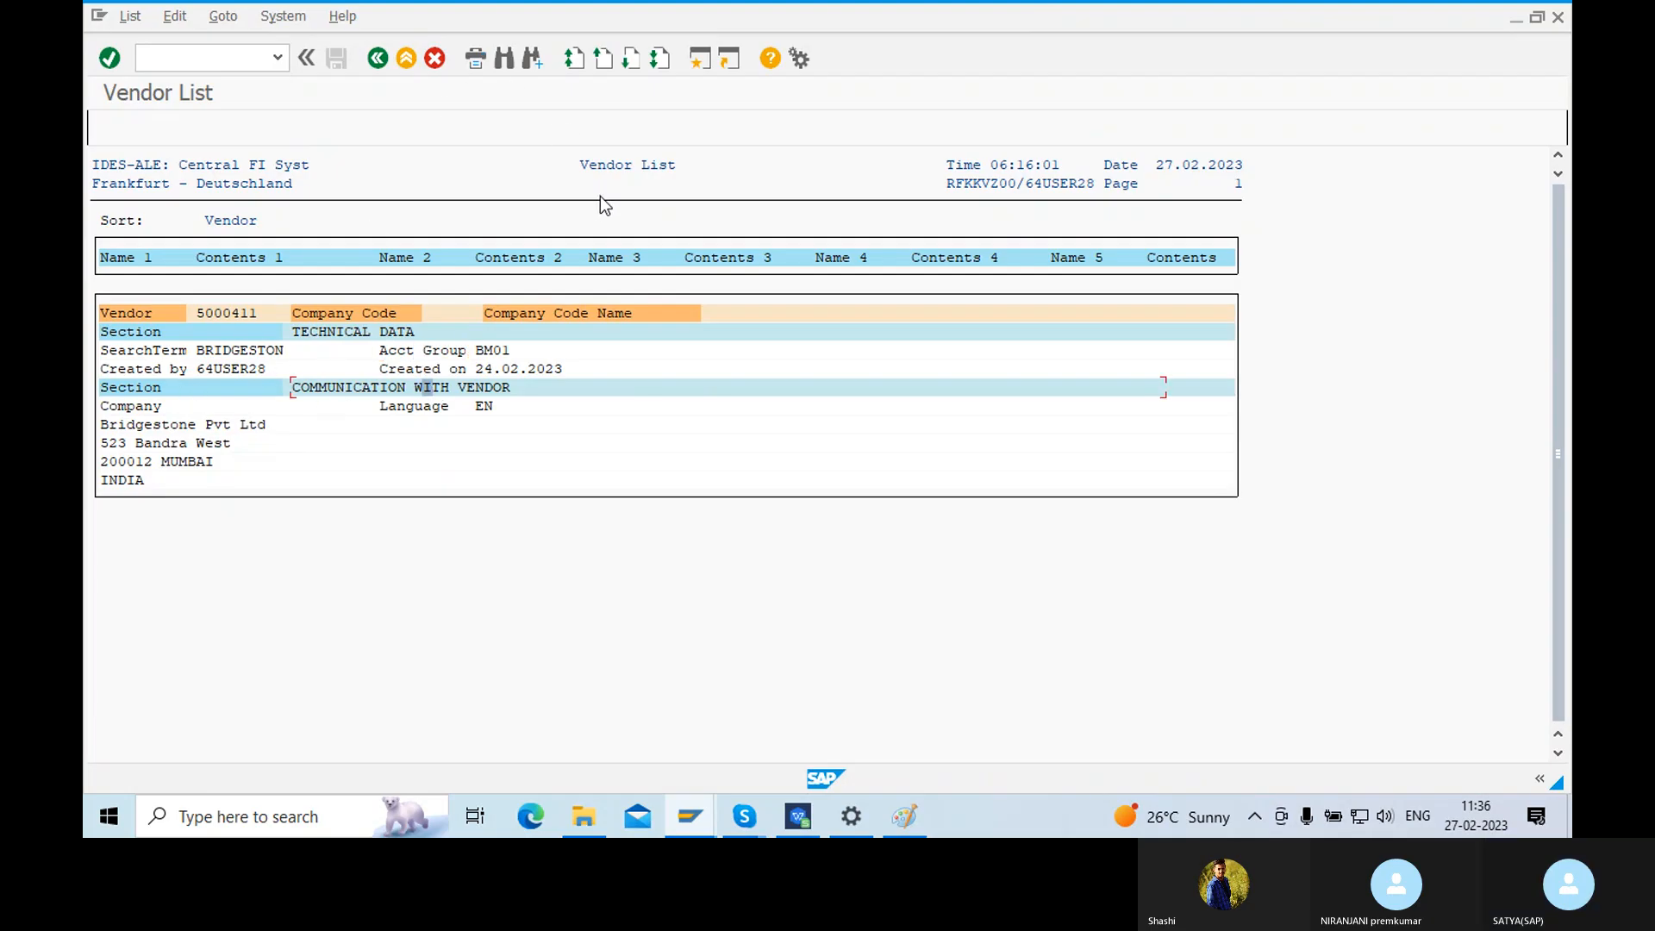
pyautogui.click(376, 58)
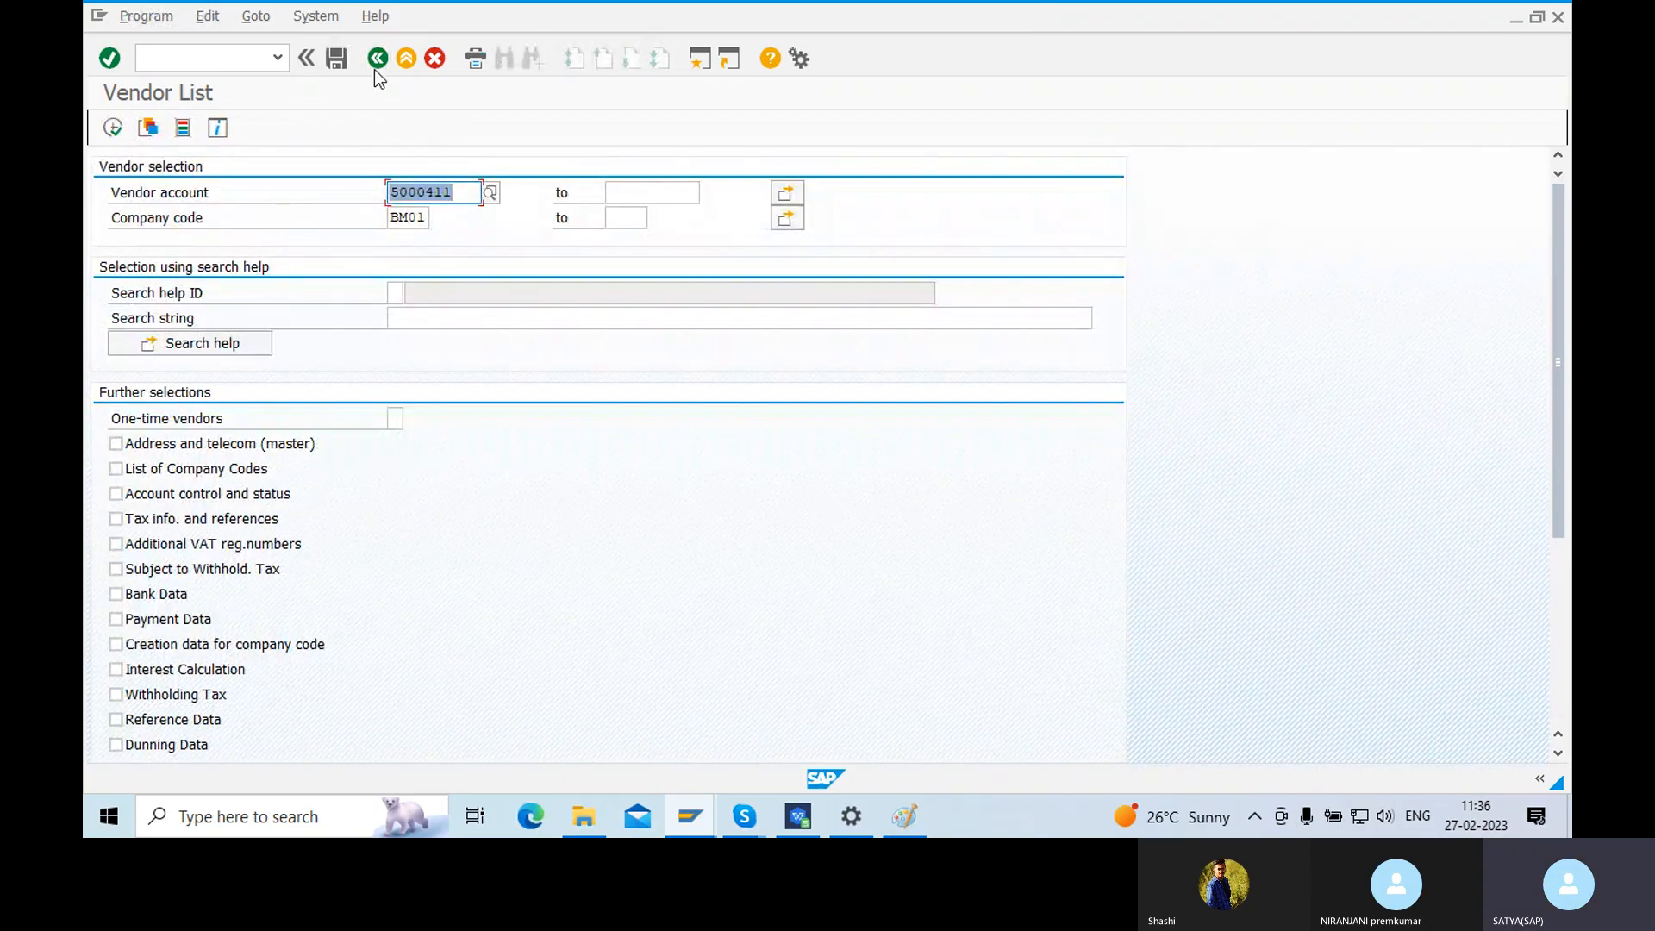
pyautogui.click(375, 64)
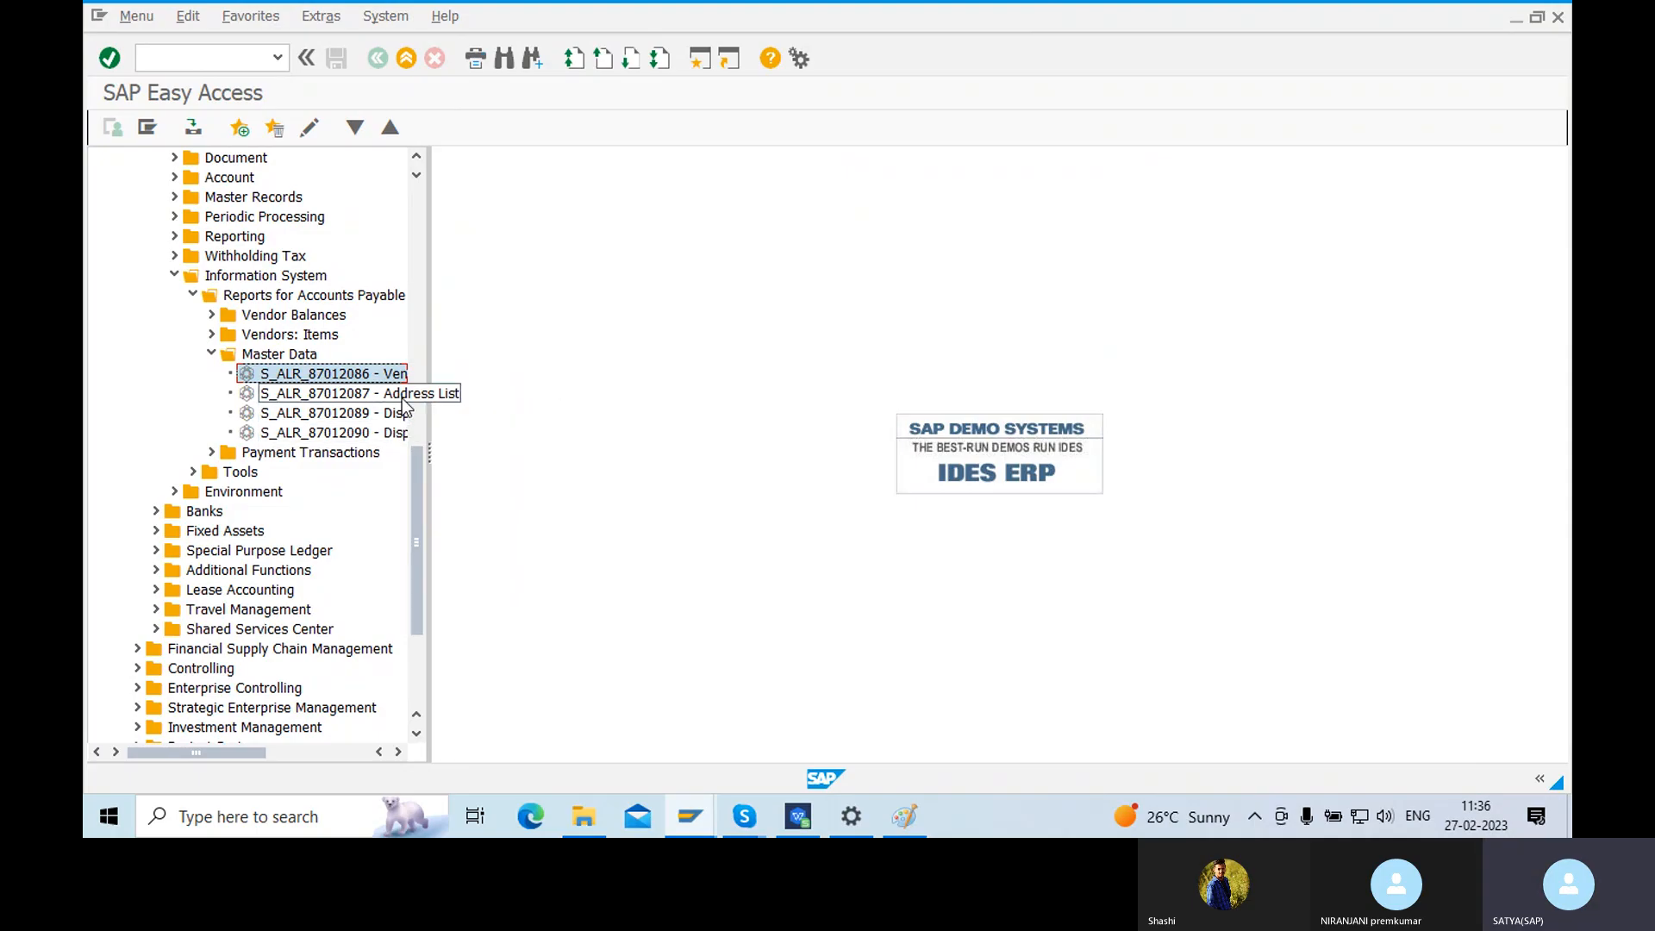
pyautogui.doubleClick(403, 395)
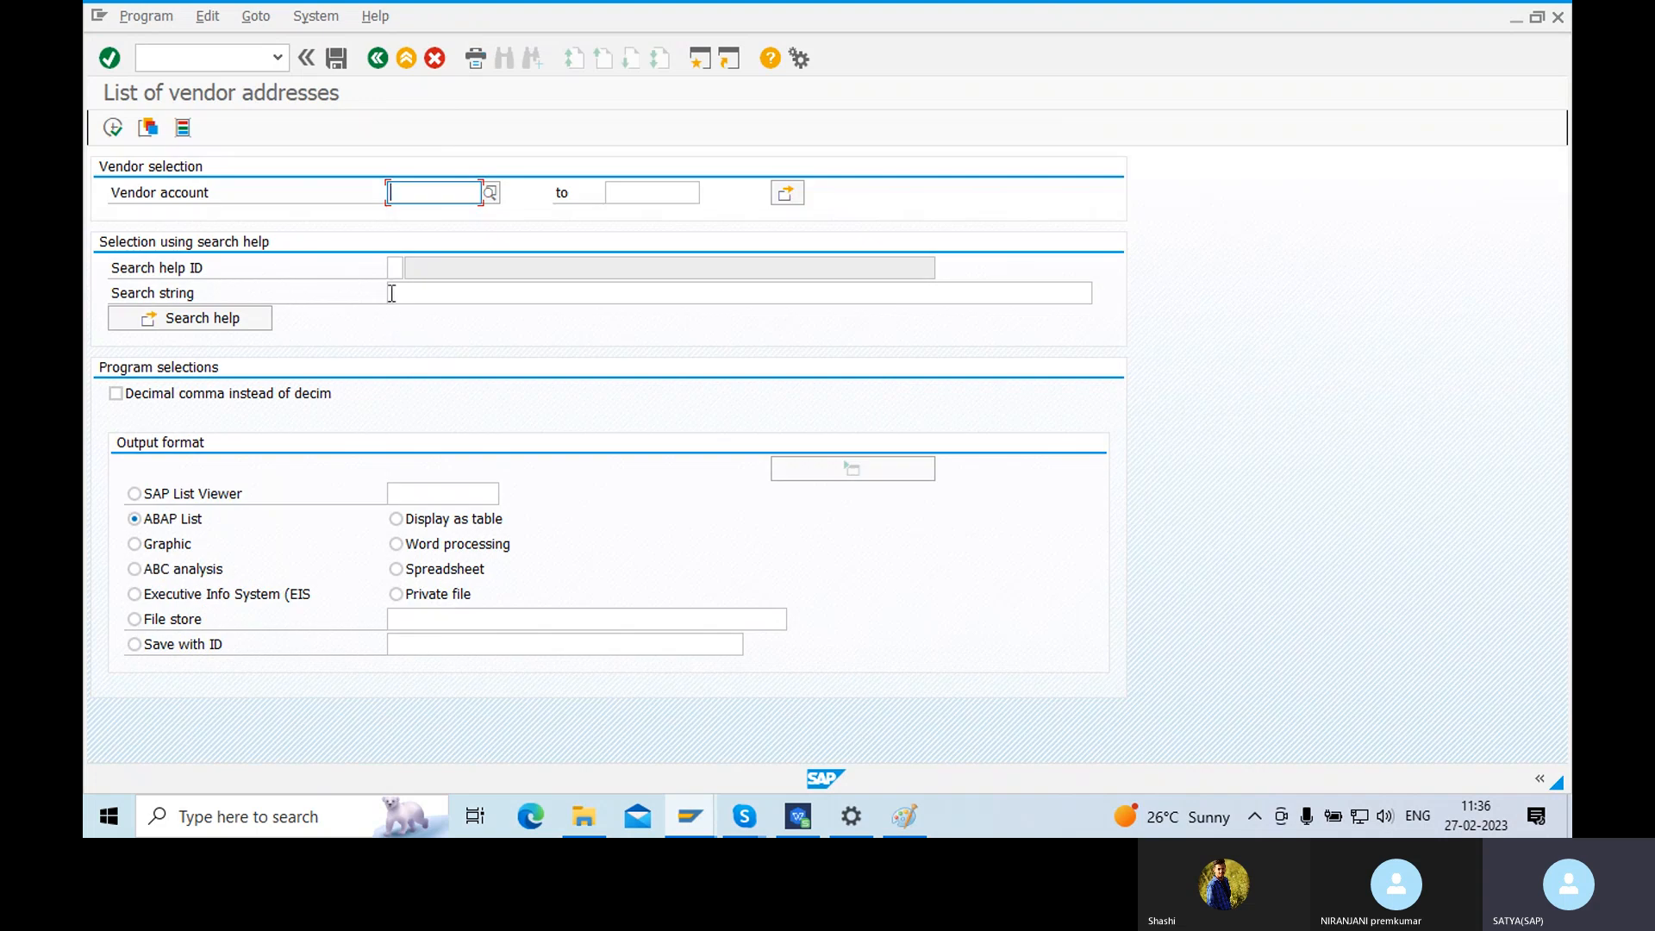
# - Run the list of vendor addresses for the Bridgestone account picked from the company code BM01 vendor search, and return to SAP Easy Access
pyautogui.click(489, 192)
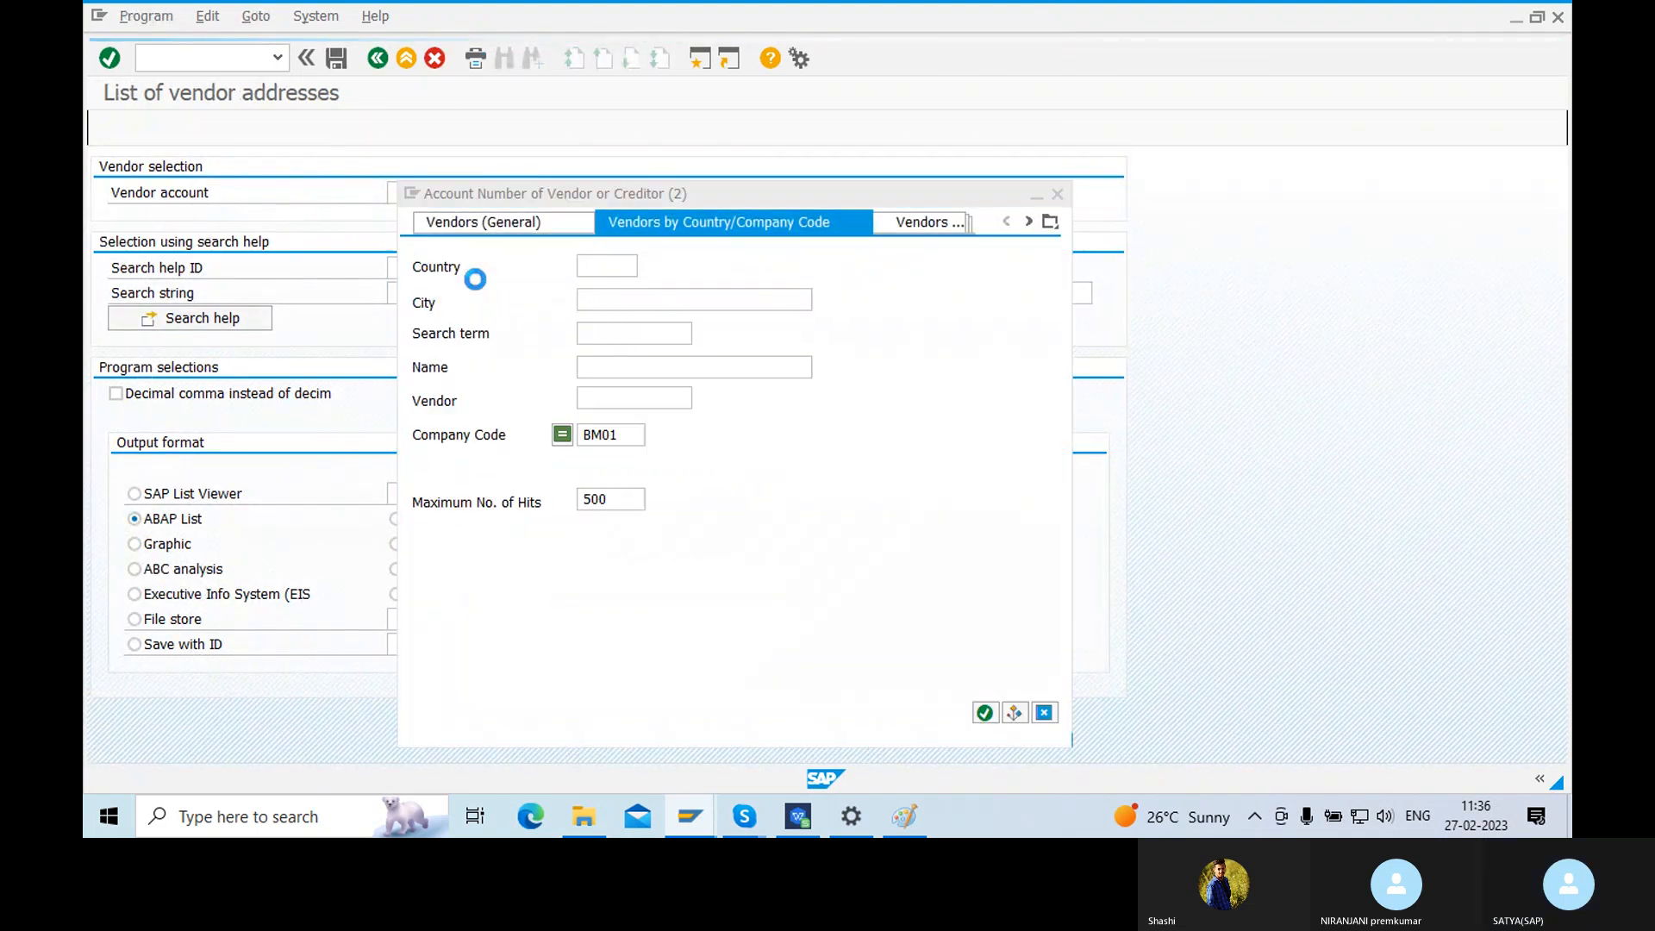
pyautogui.click(984, 712)
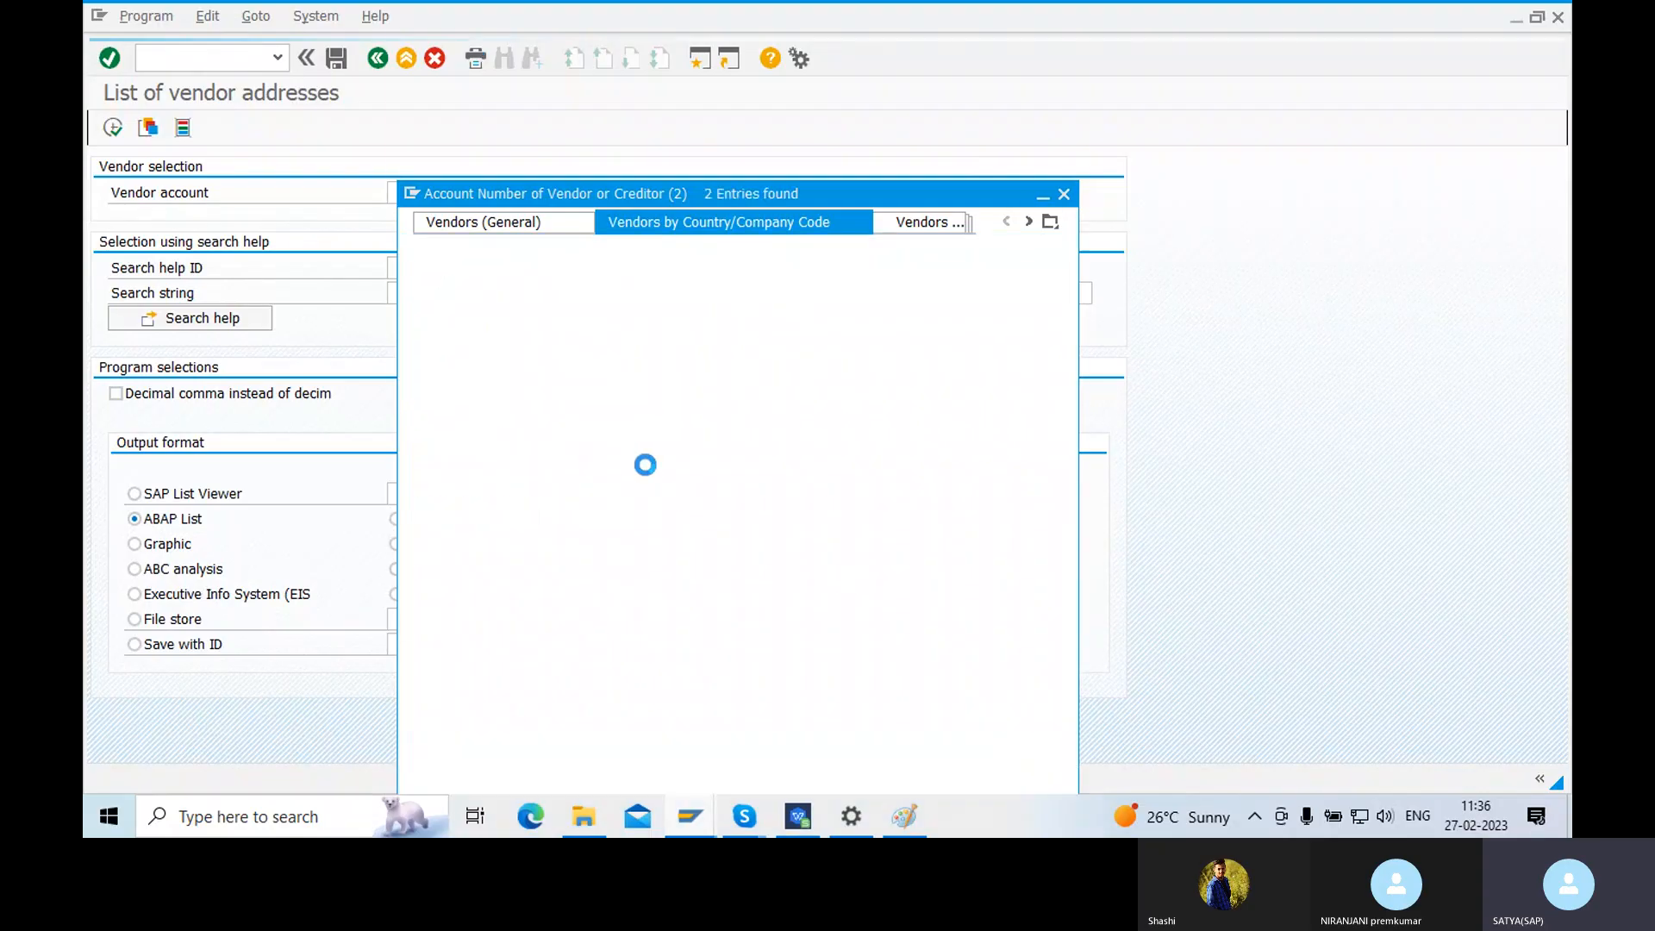
pyautogui.doubleClick(595, 168)
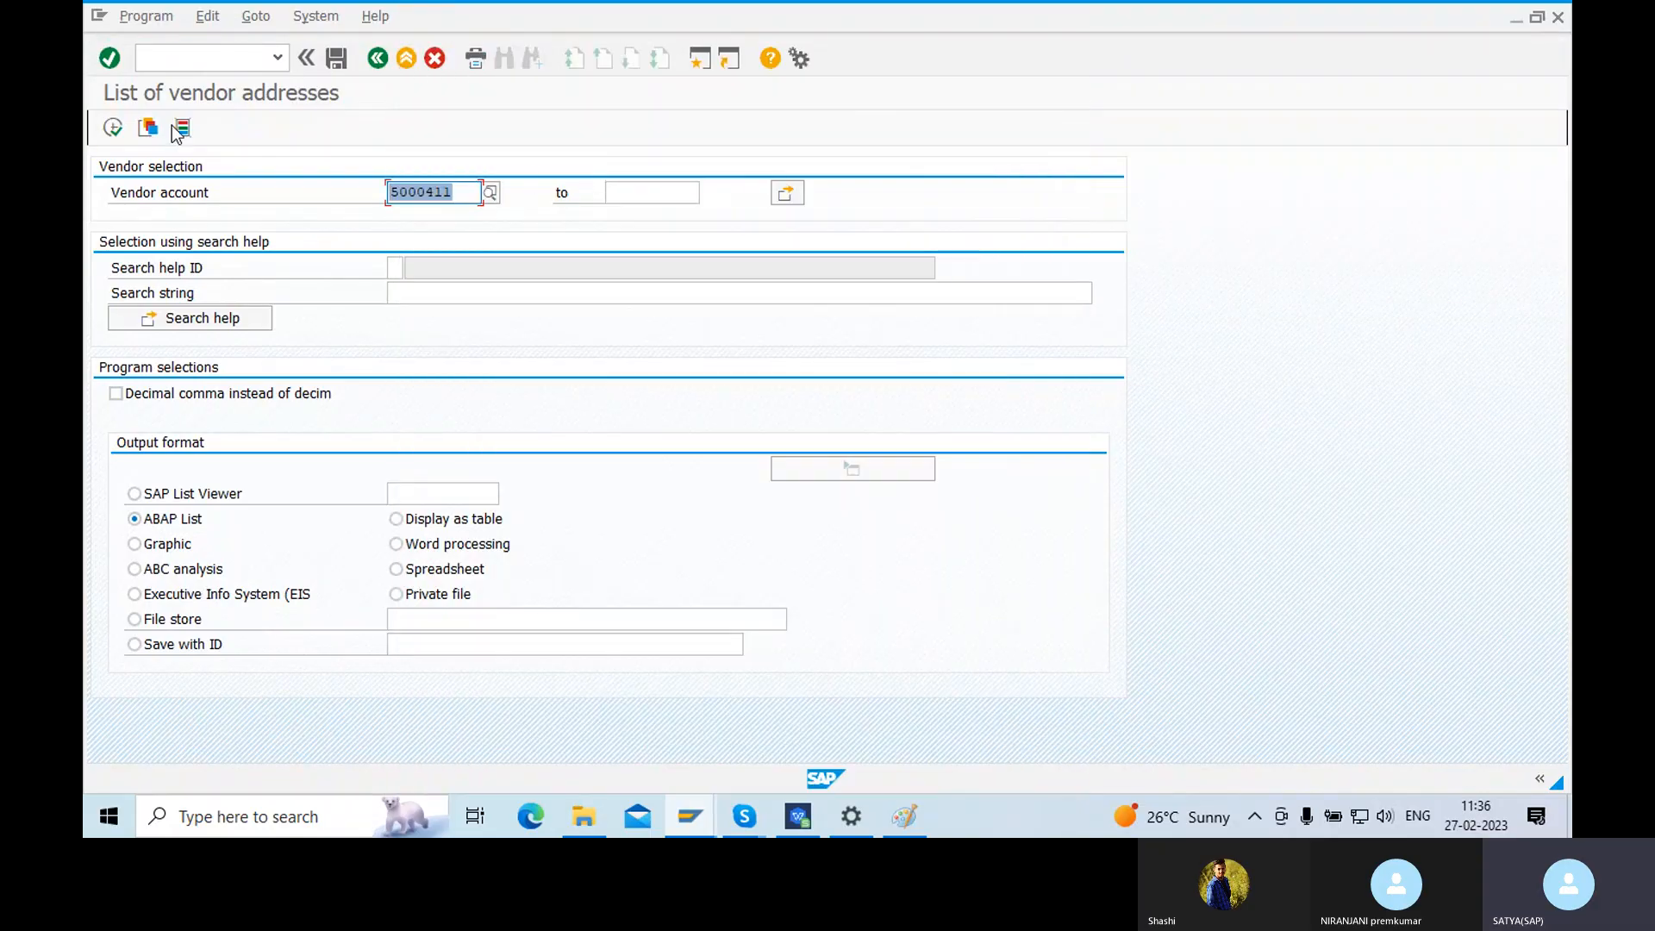
pyautogui.click(112, 128)
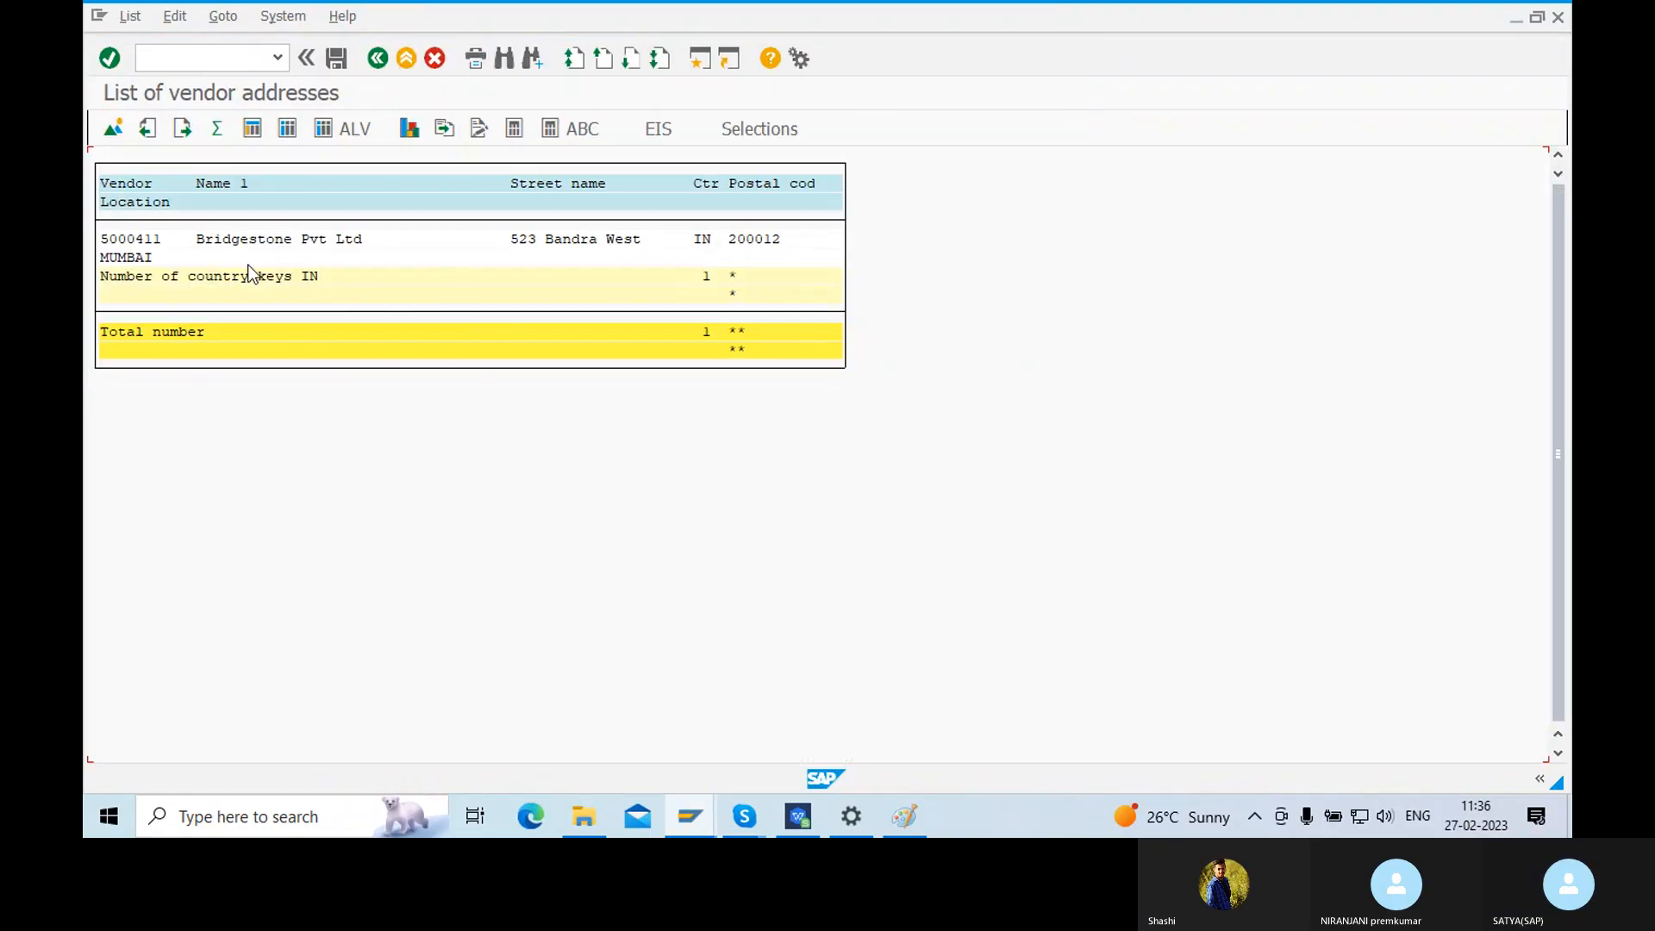
pyautogui.click(252, 240)
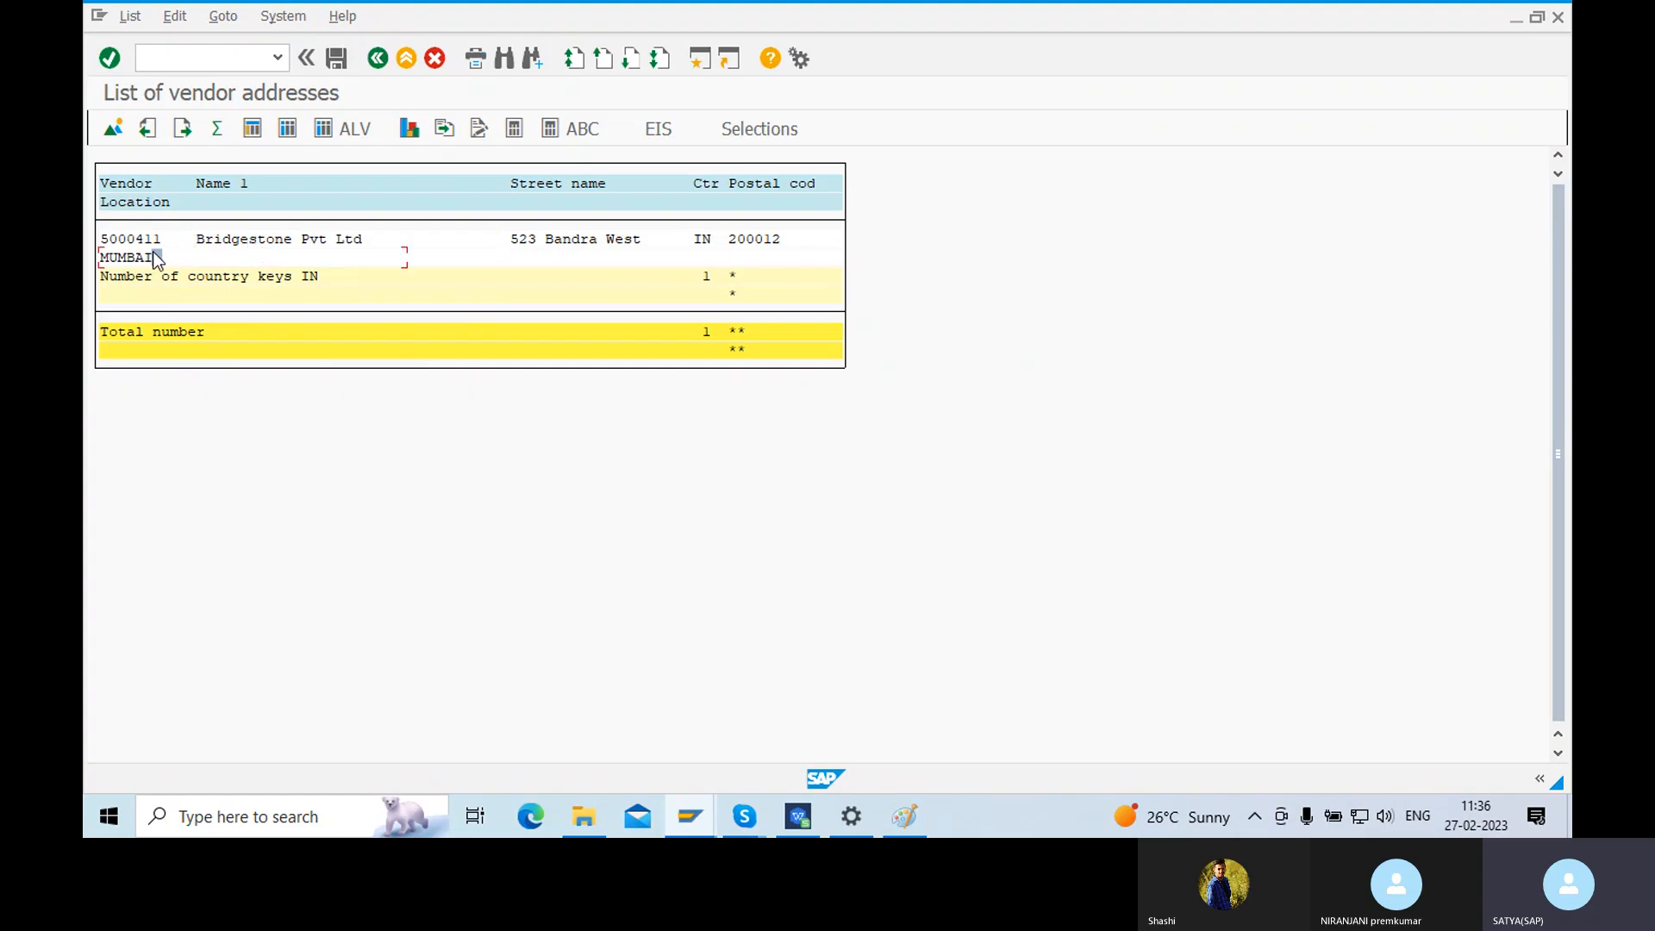
pyautogui.click(557, 242)
pyautogui.click(376, 59)
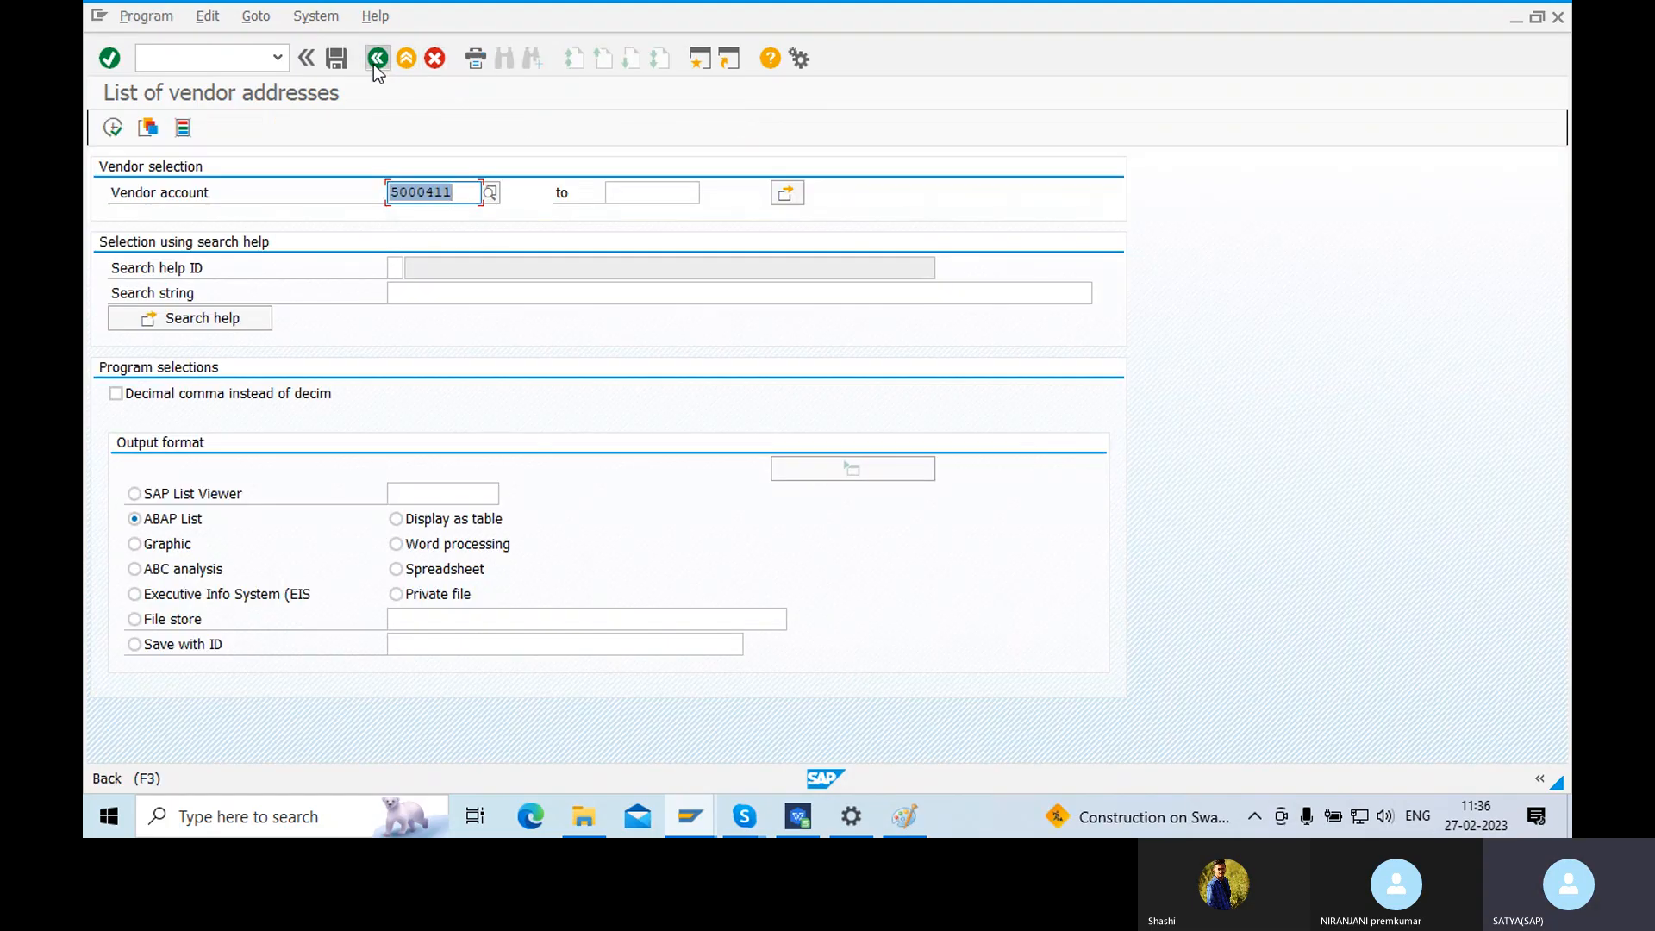
pyautogui.click(377, 60)
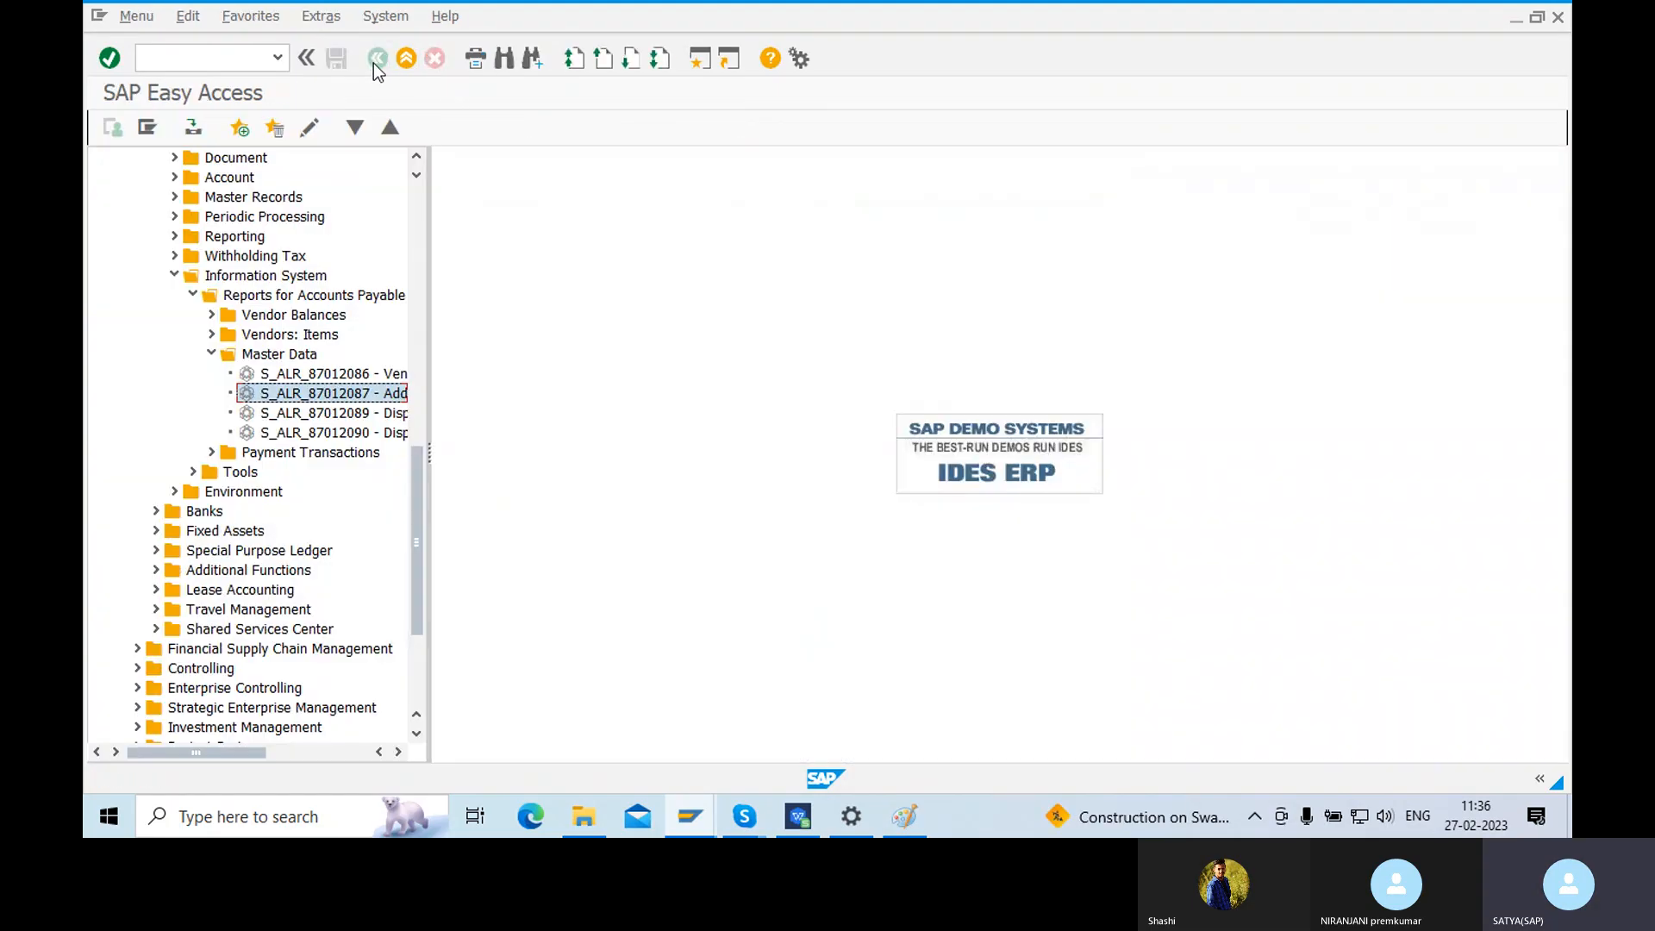
# - Look over the Payment Transactions reports in place of Master Data, and collapse the accounts payable Information System folder
pyautogui.click(212, 354)
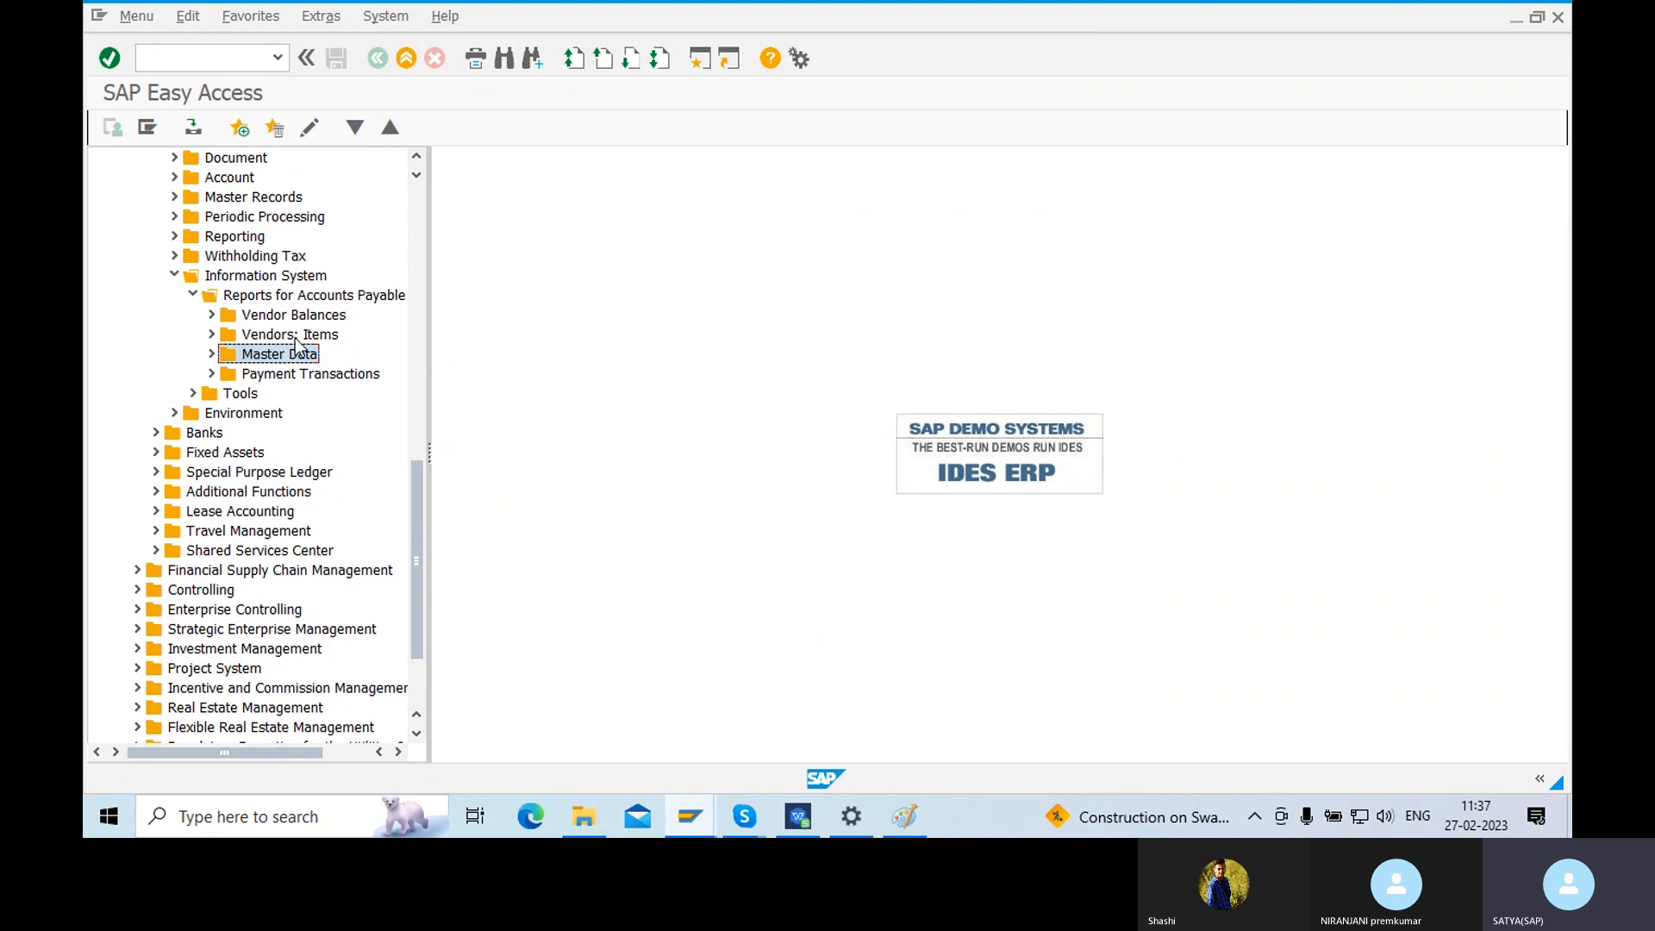
pyautogui.click(212, 373)
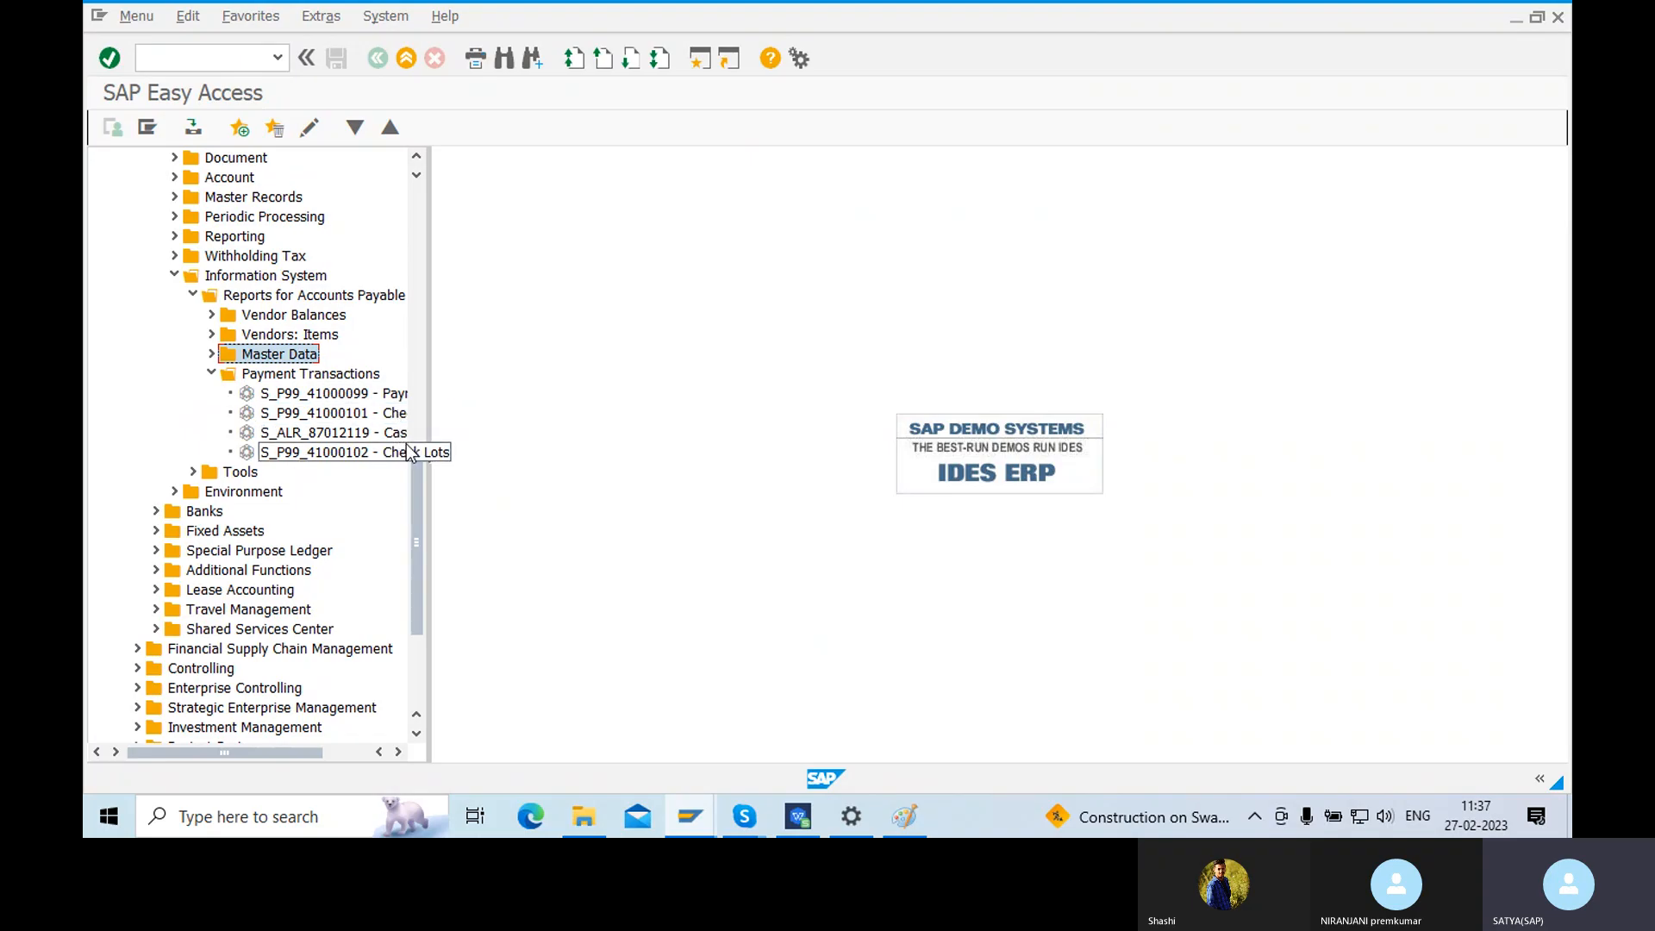
pyautogui.click(212, 374)
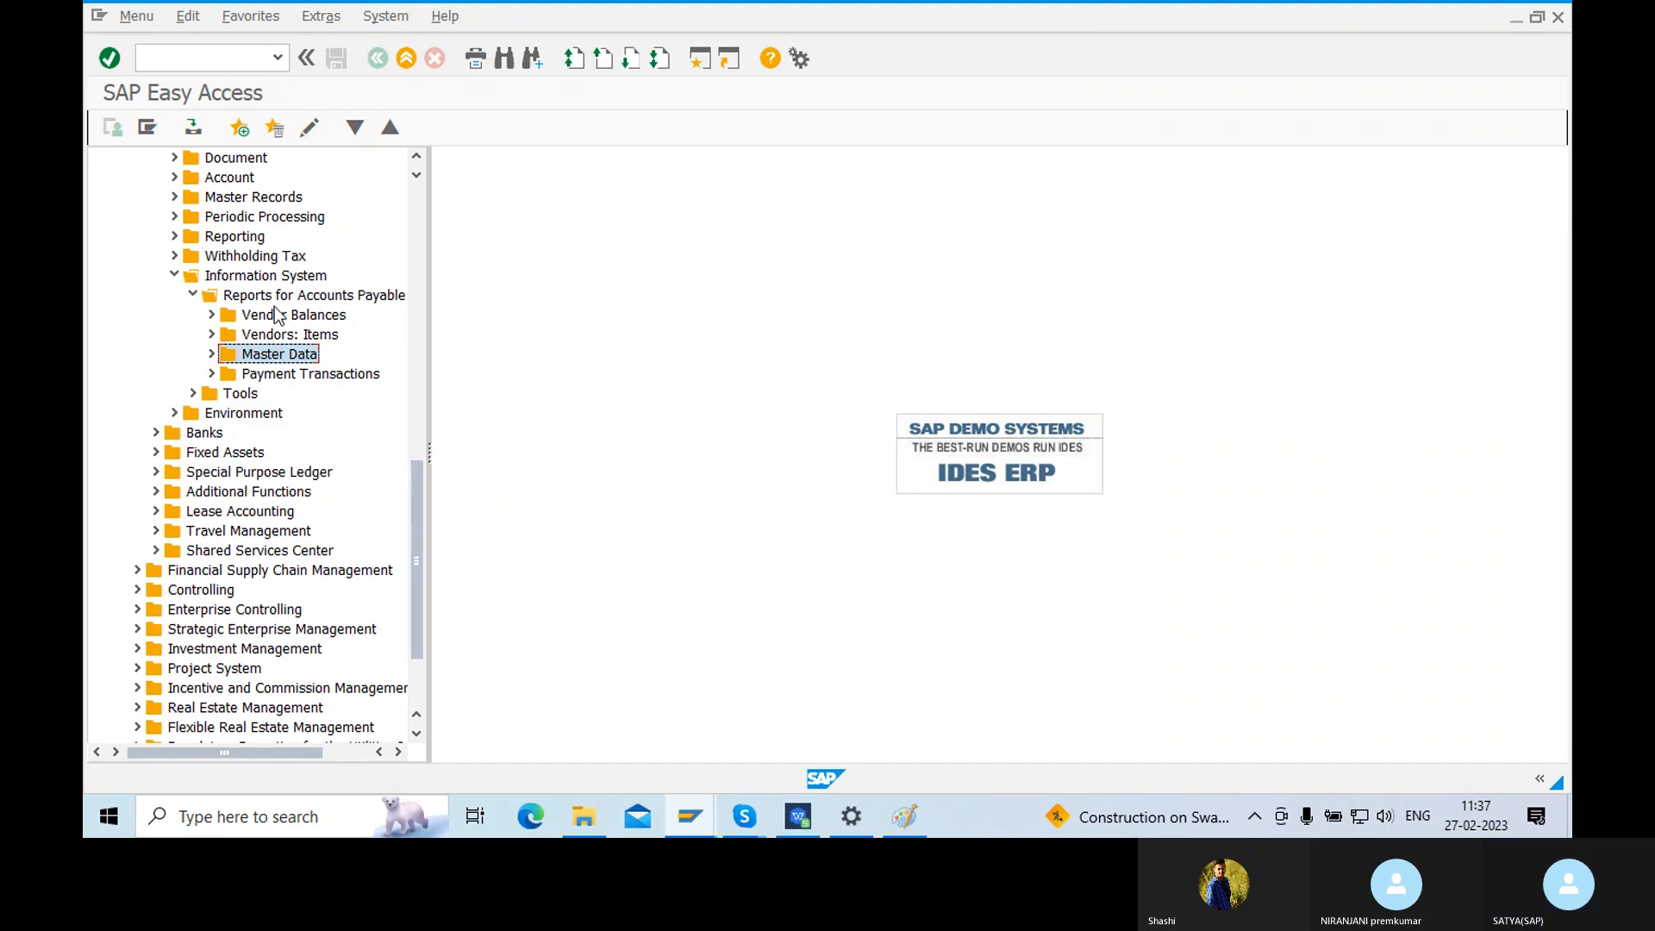
pyautogui.click(212, 315)
pyautogui.click(212, 315)
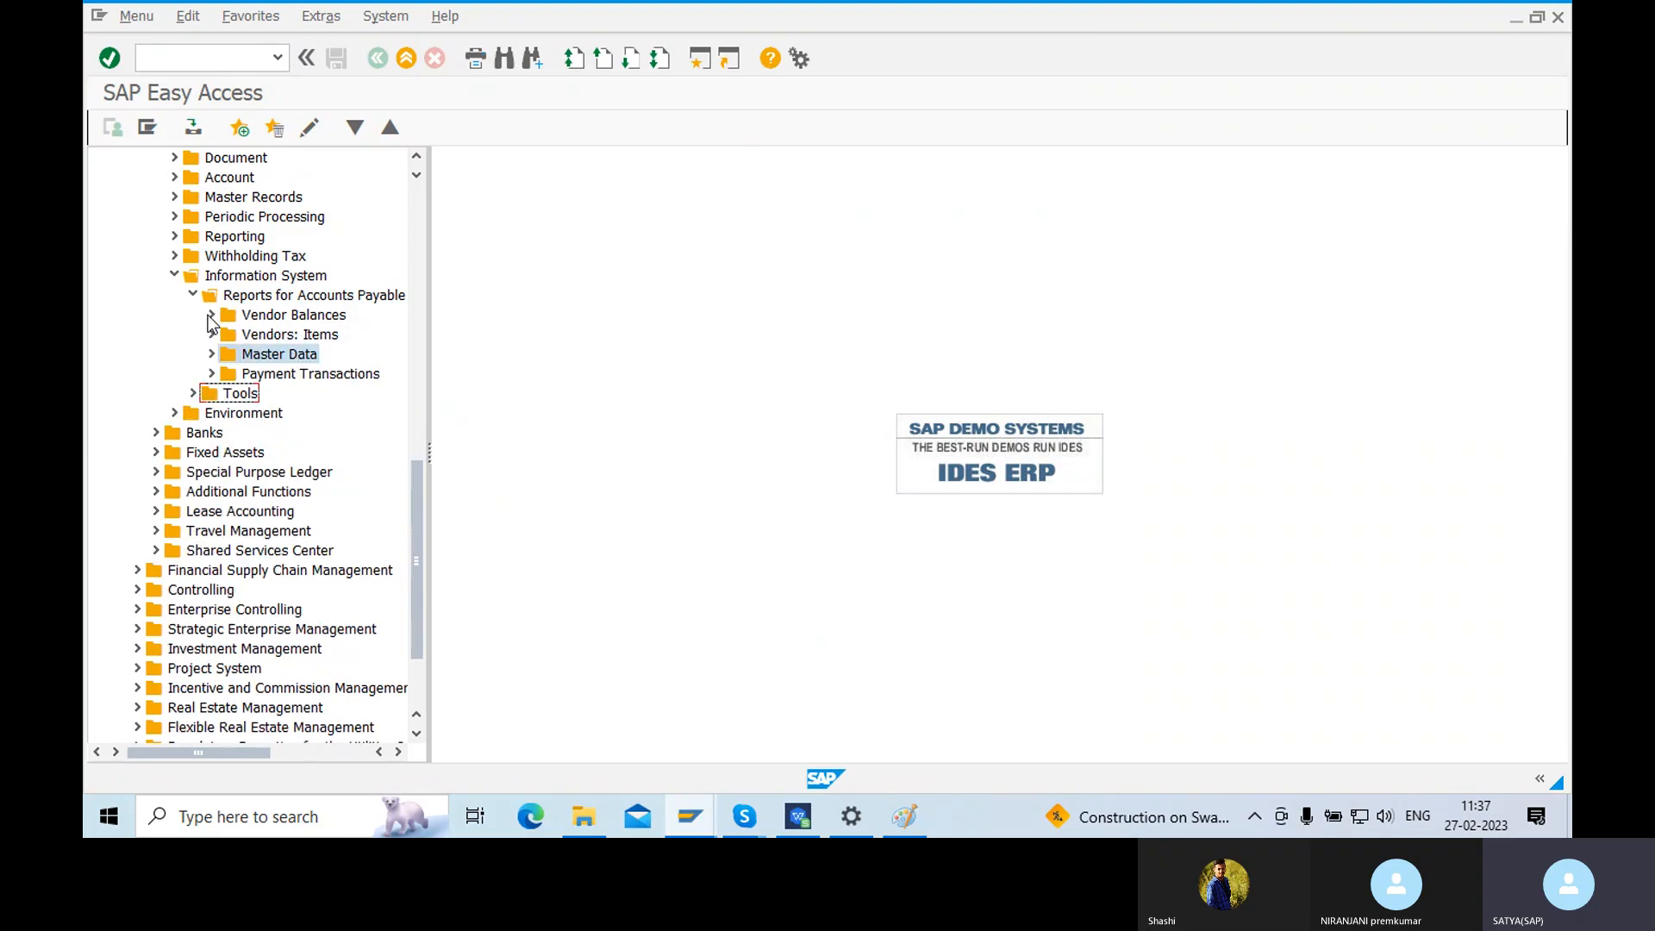
pyautogui.click(192, 294)
pyautogui.click(174, 274)
pyautogui.scroll(7, 212, 315)
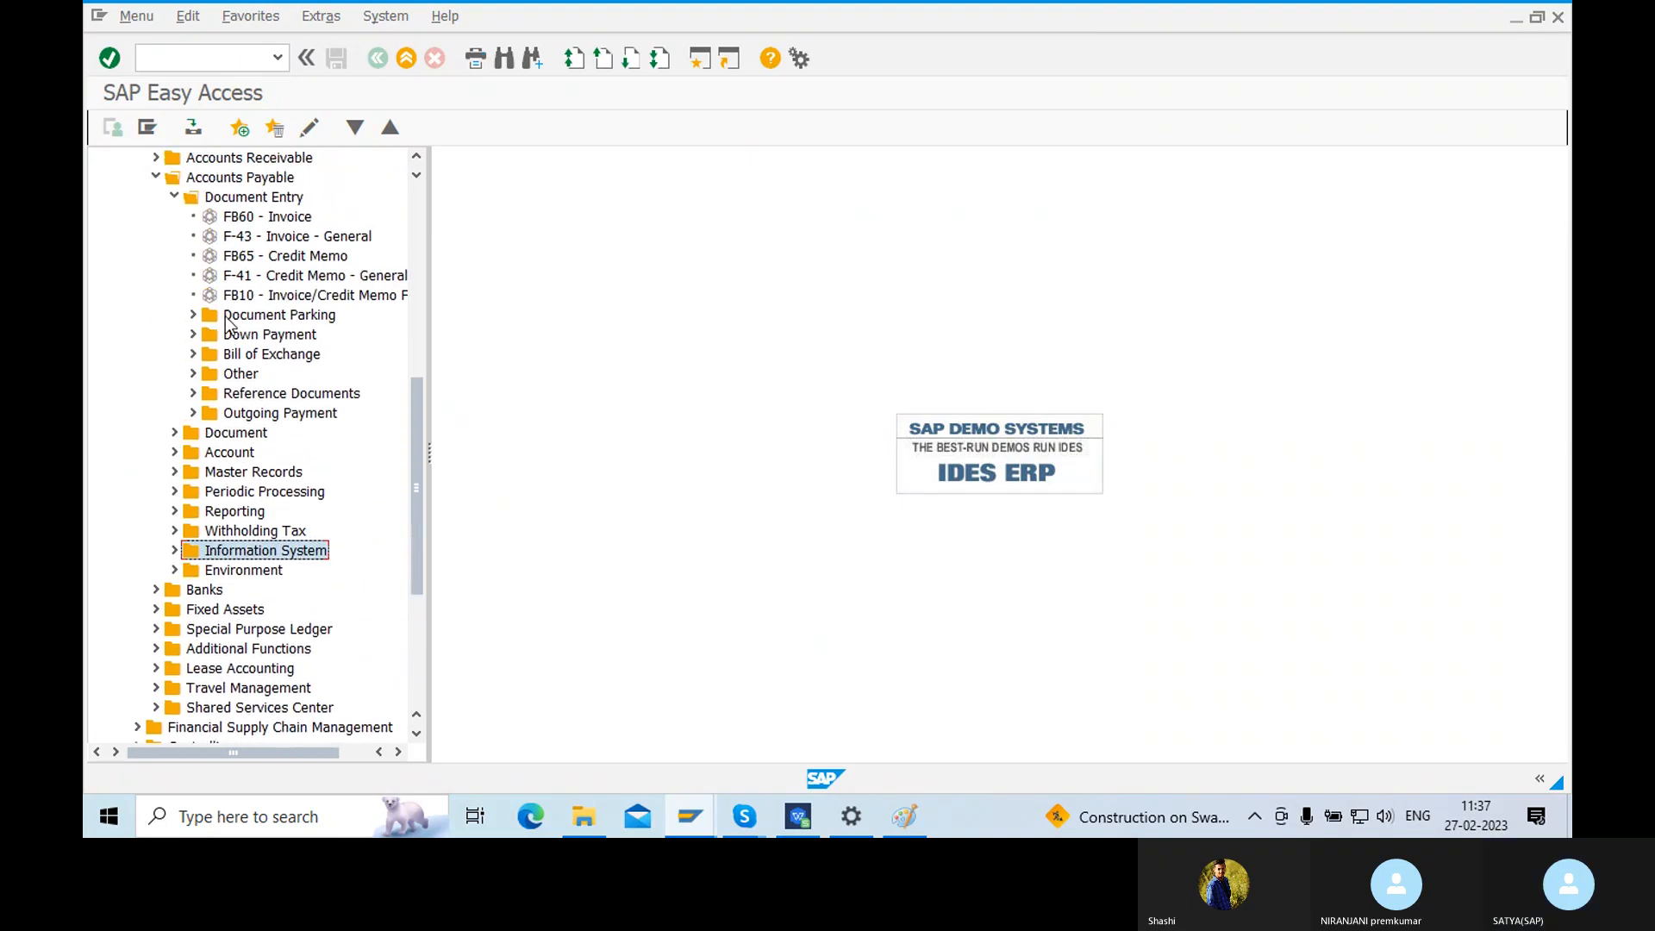
# - Review the cleared status of vendor invoice document 51 in SAP's Vendor Line Item Display window, and exit to SAP Easy Access
pyautogui.click(904, 817)
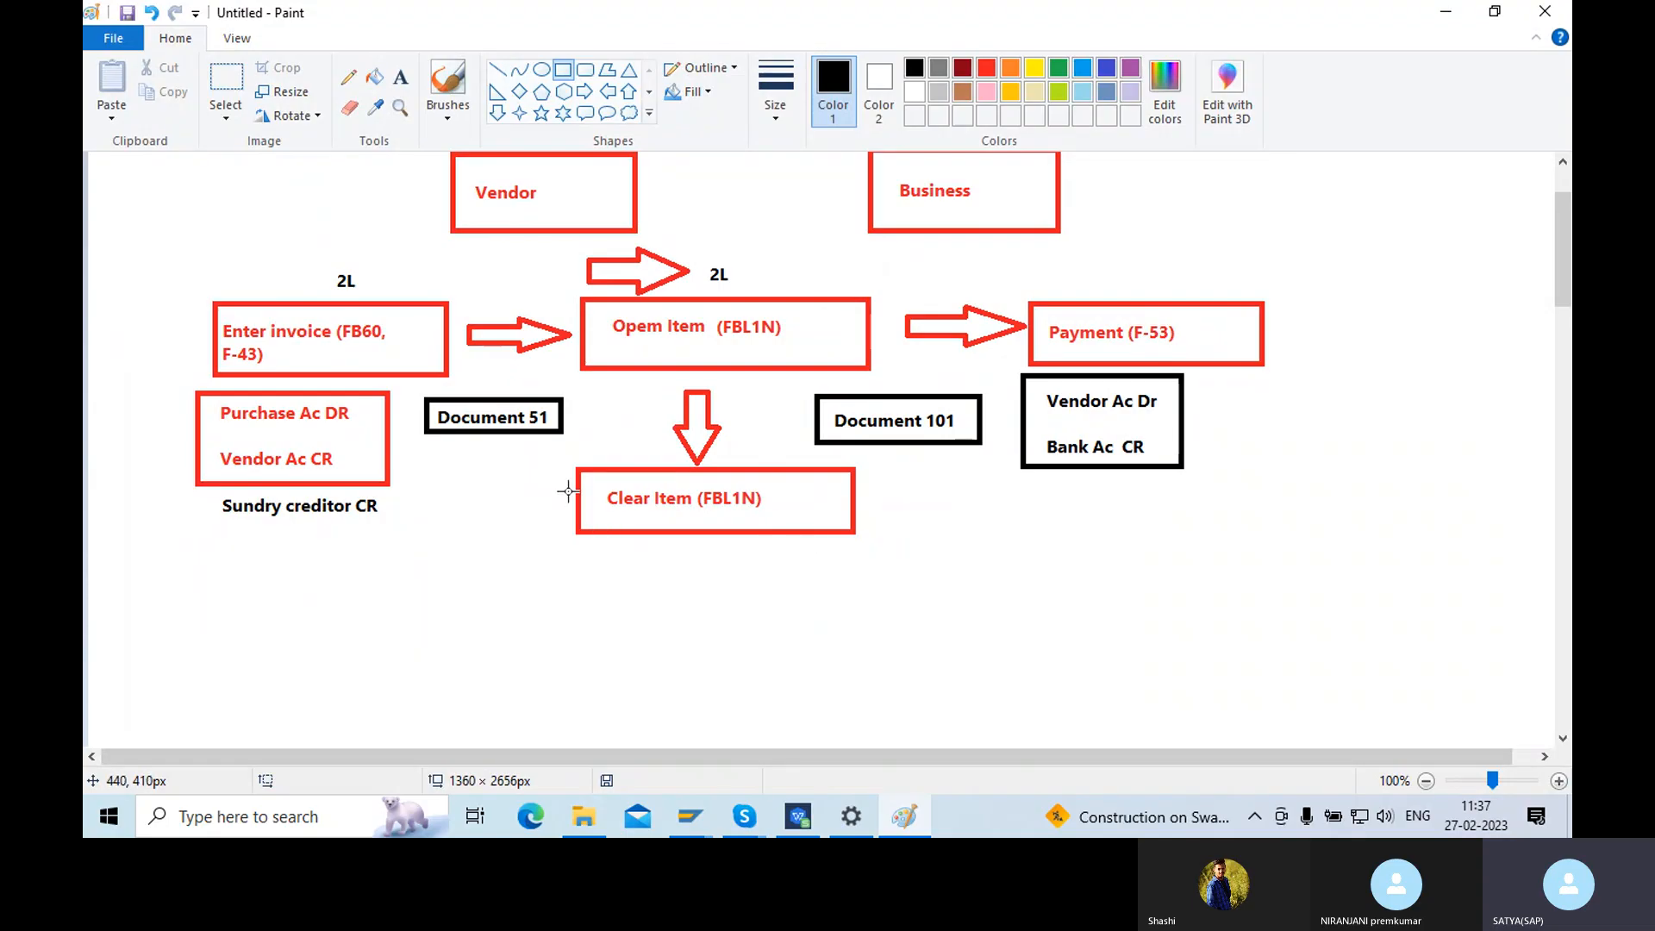
pyautogui.click(695, 817)
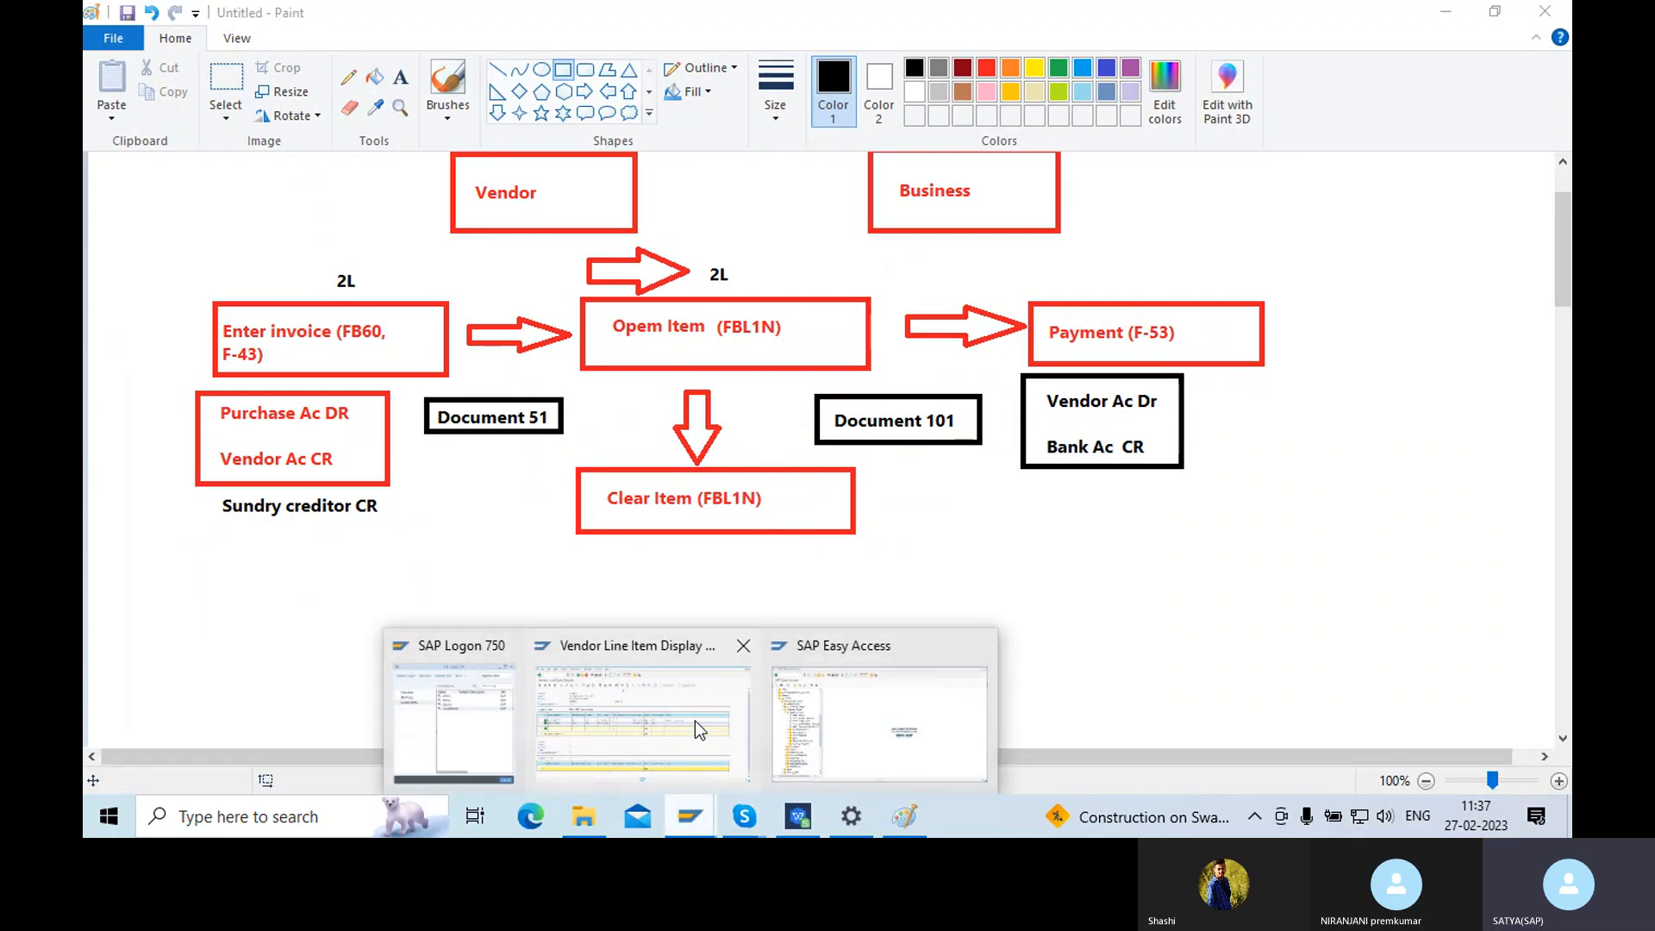
pyautogui.click(694, 729)
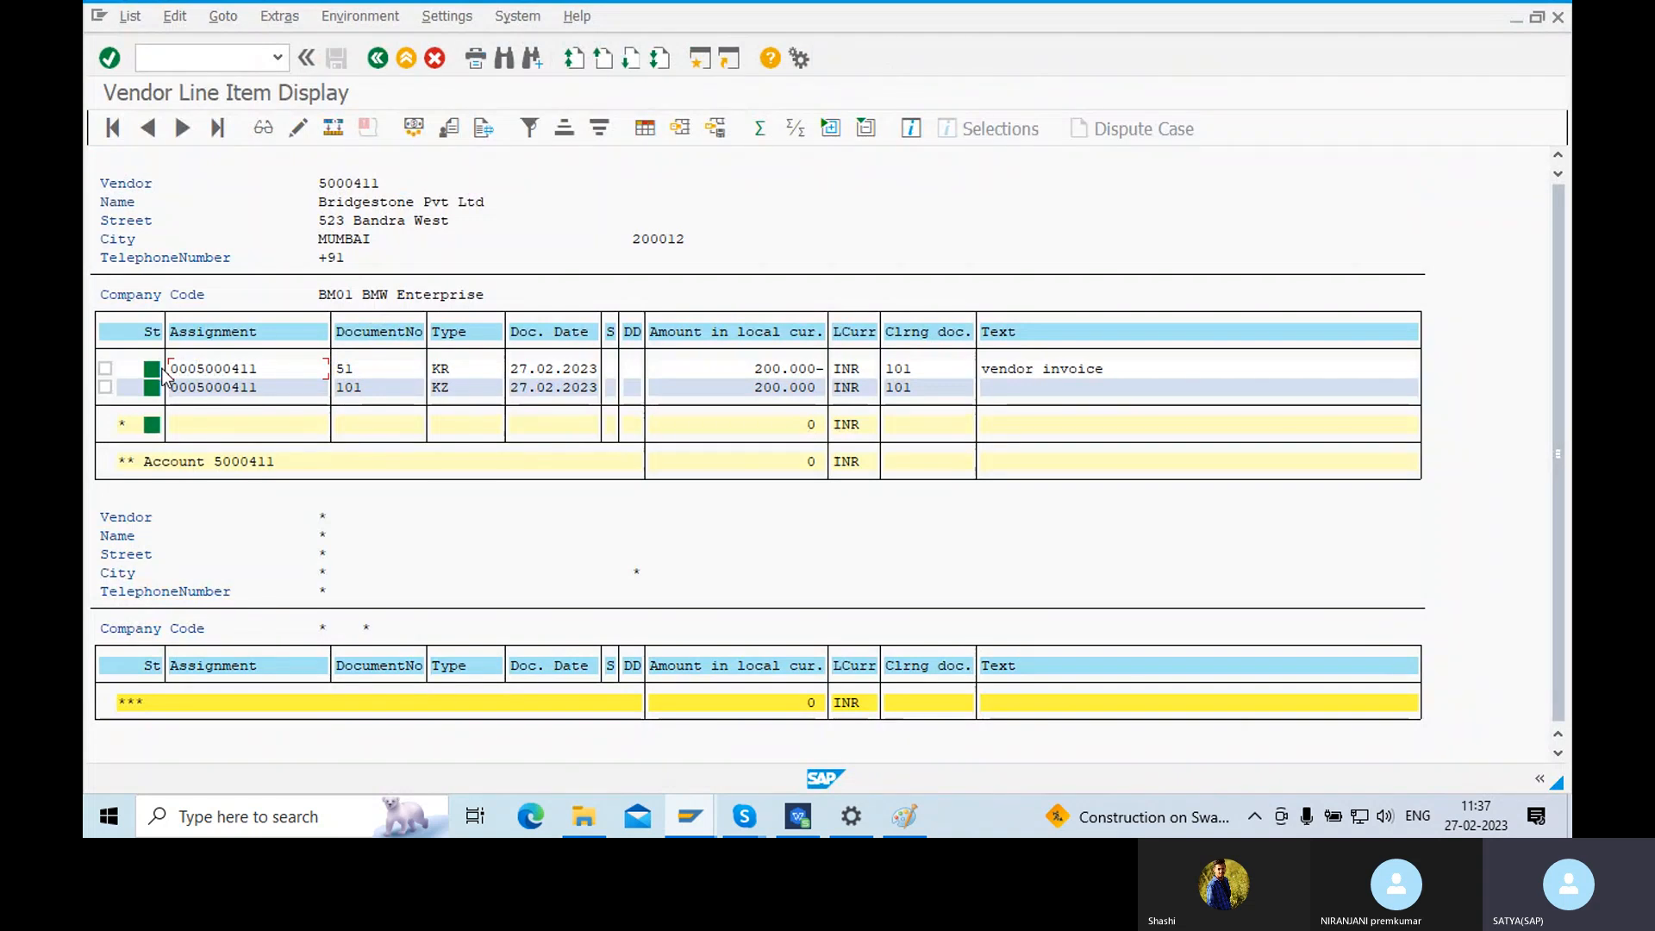
pyautogui.click(155, 372)
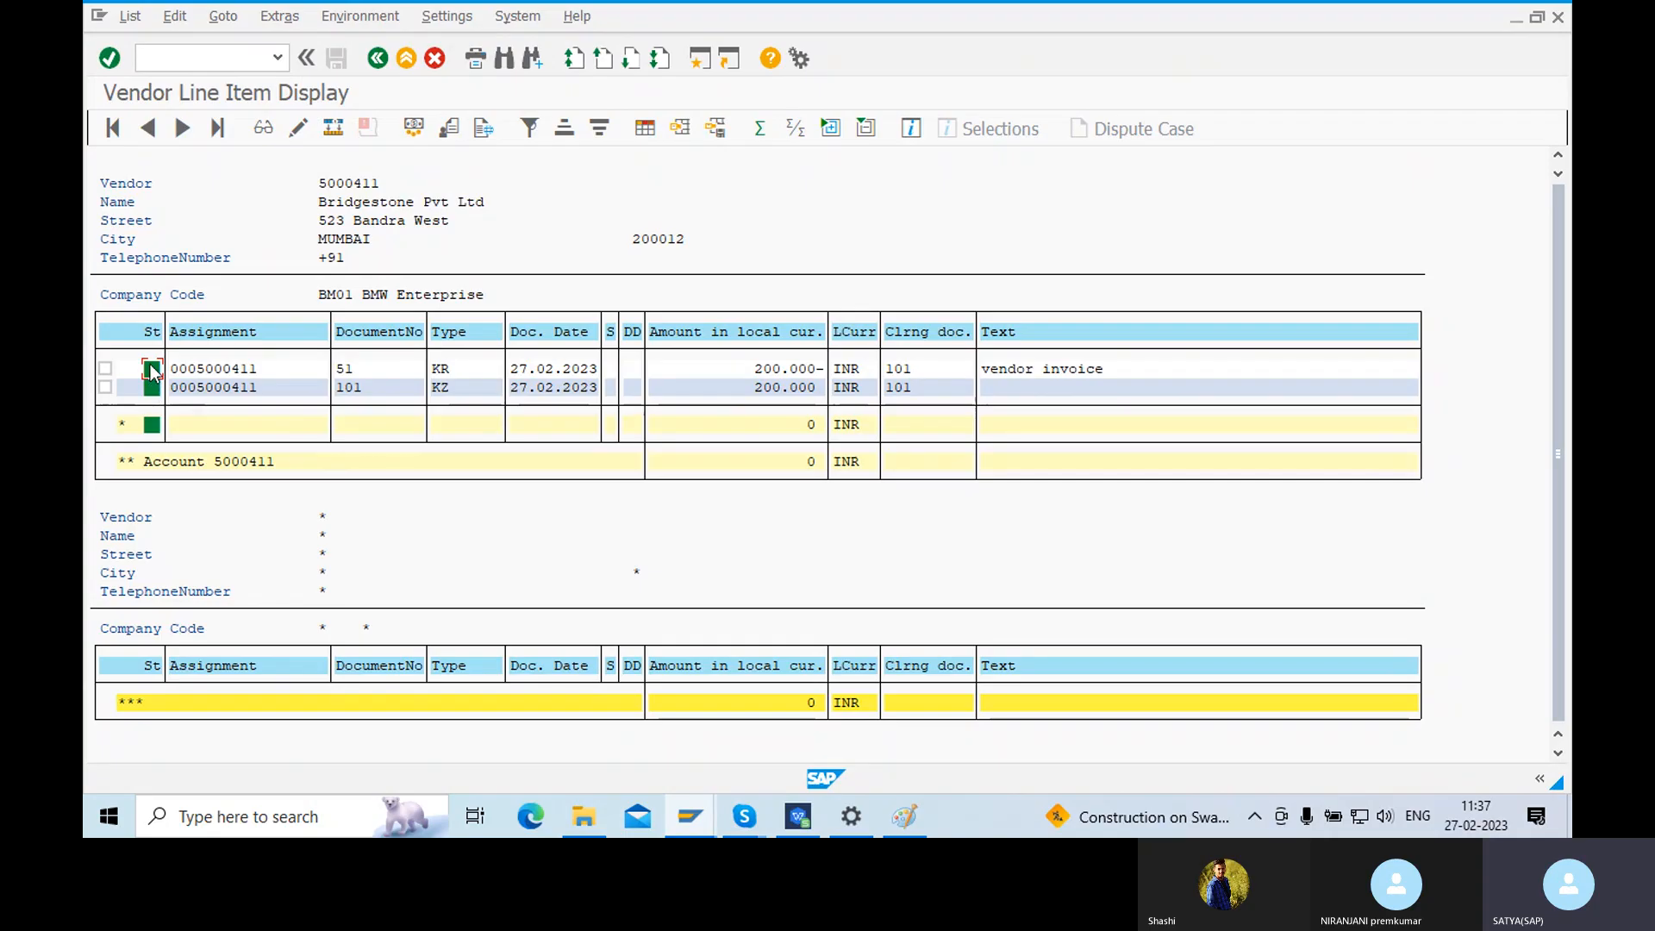
pyautogui.moveTo(152, 371)
pyautogui.click(406, 59)
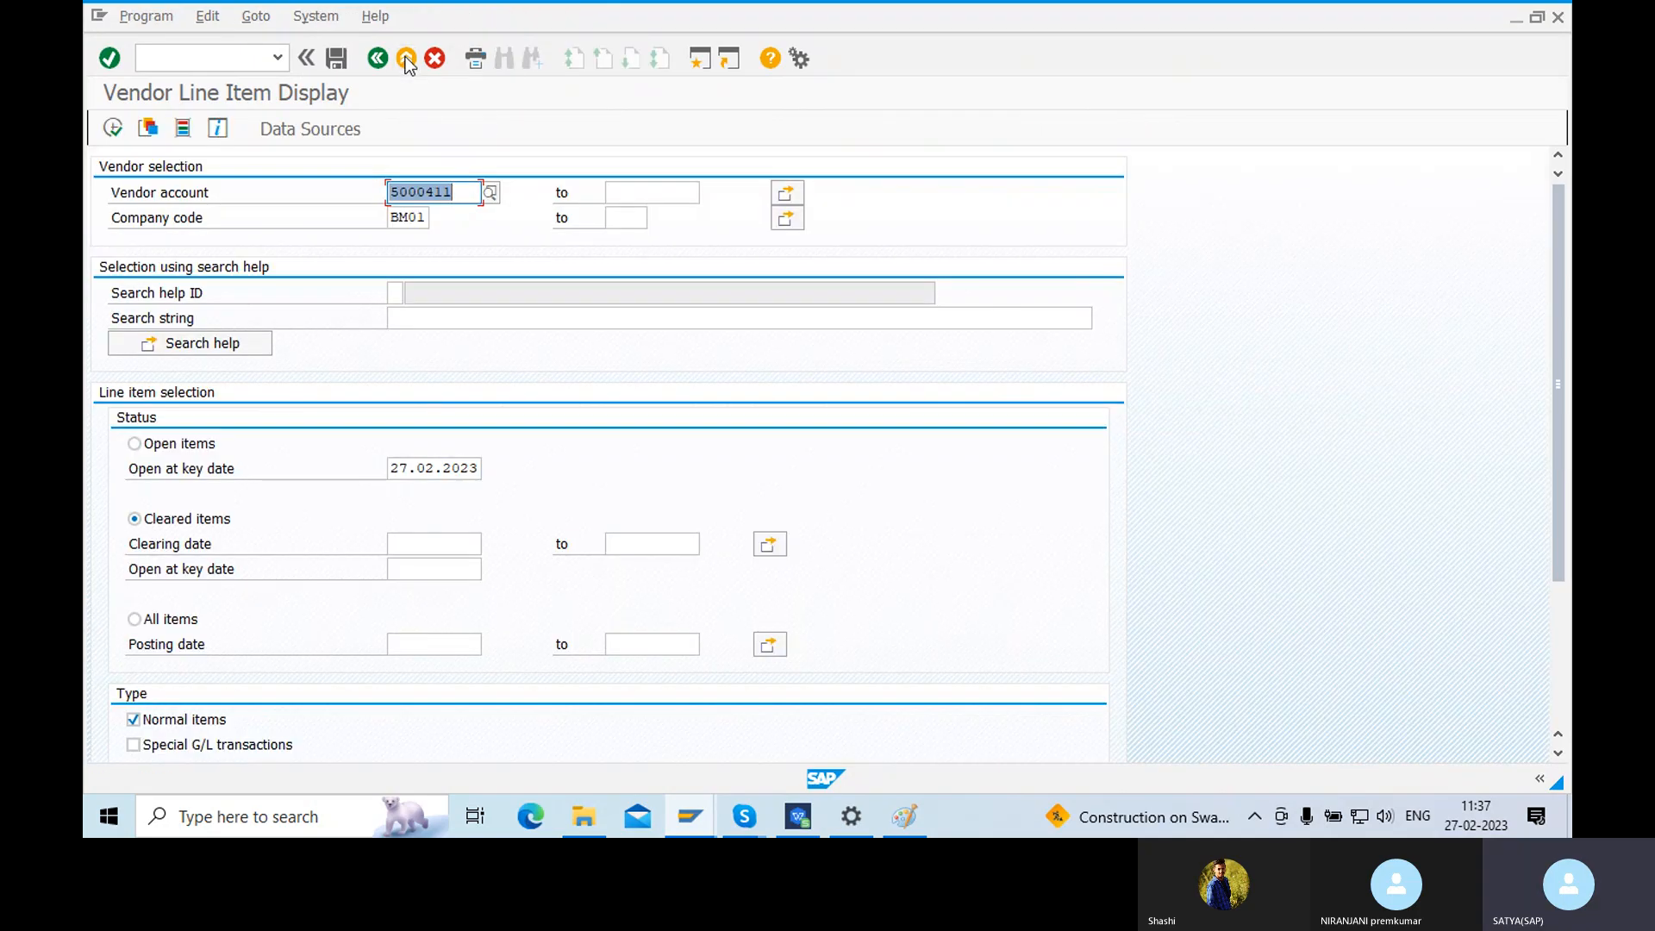
pyautogui.click(406, 58)
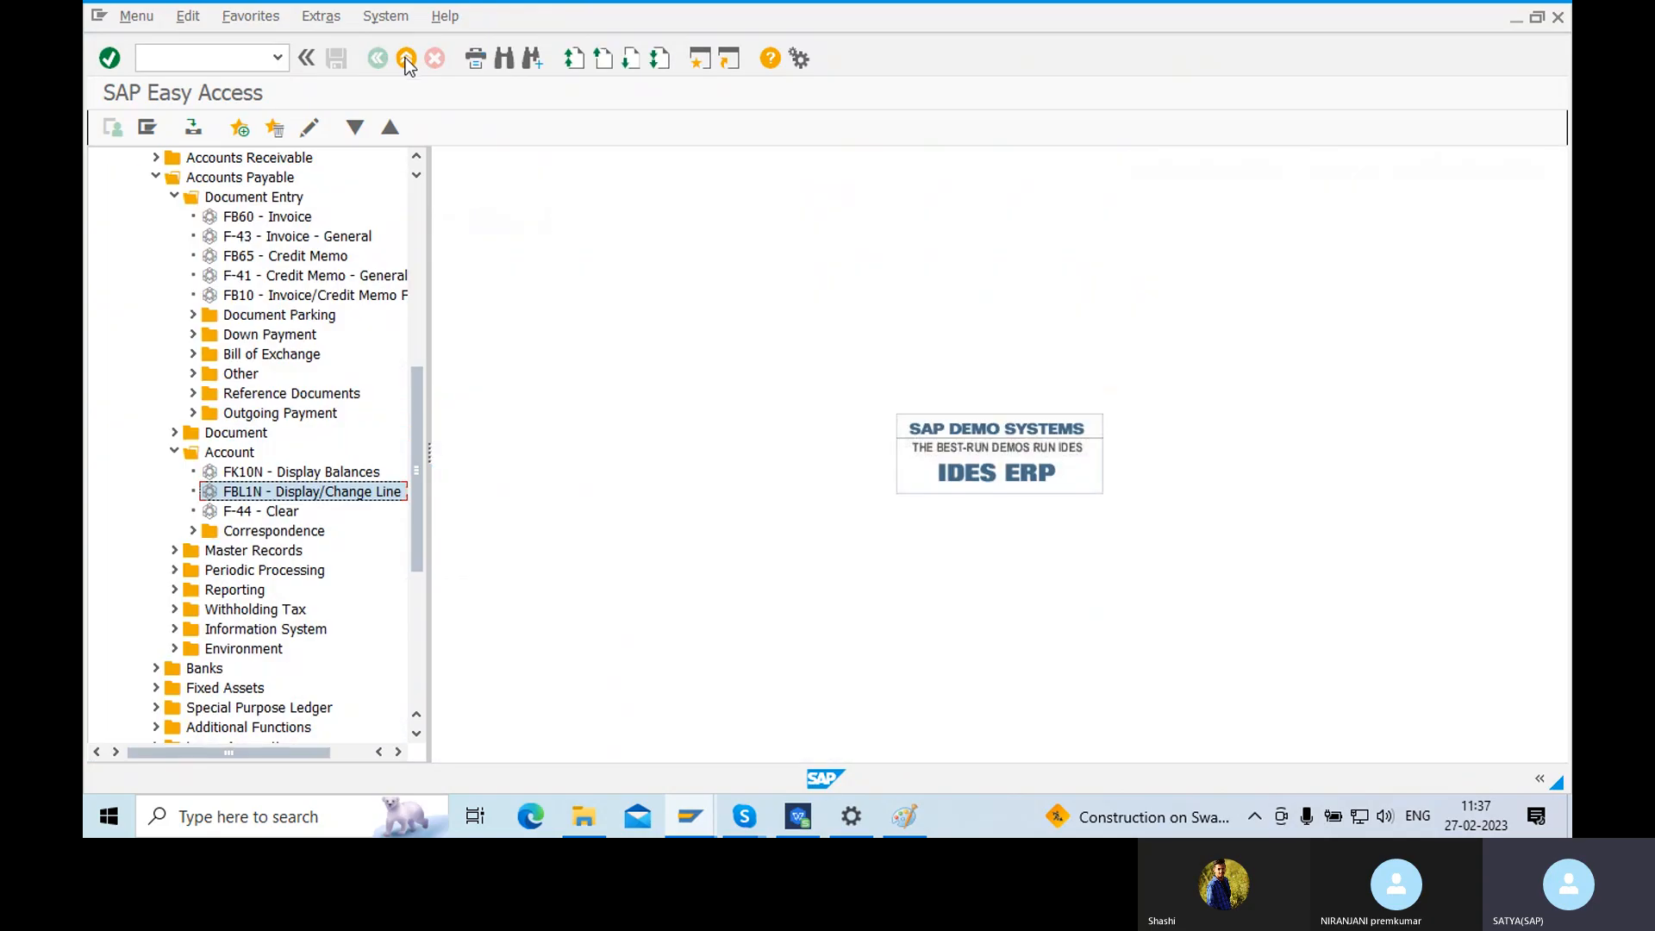
# - Switch to Paint and add the light blue text 50K beside the 2L above the Enter invoice box
pyautogui.click(903, 818)
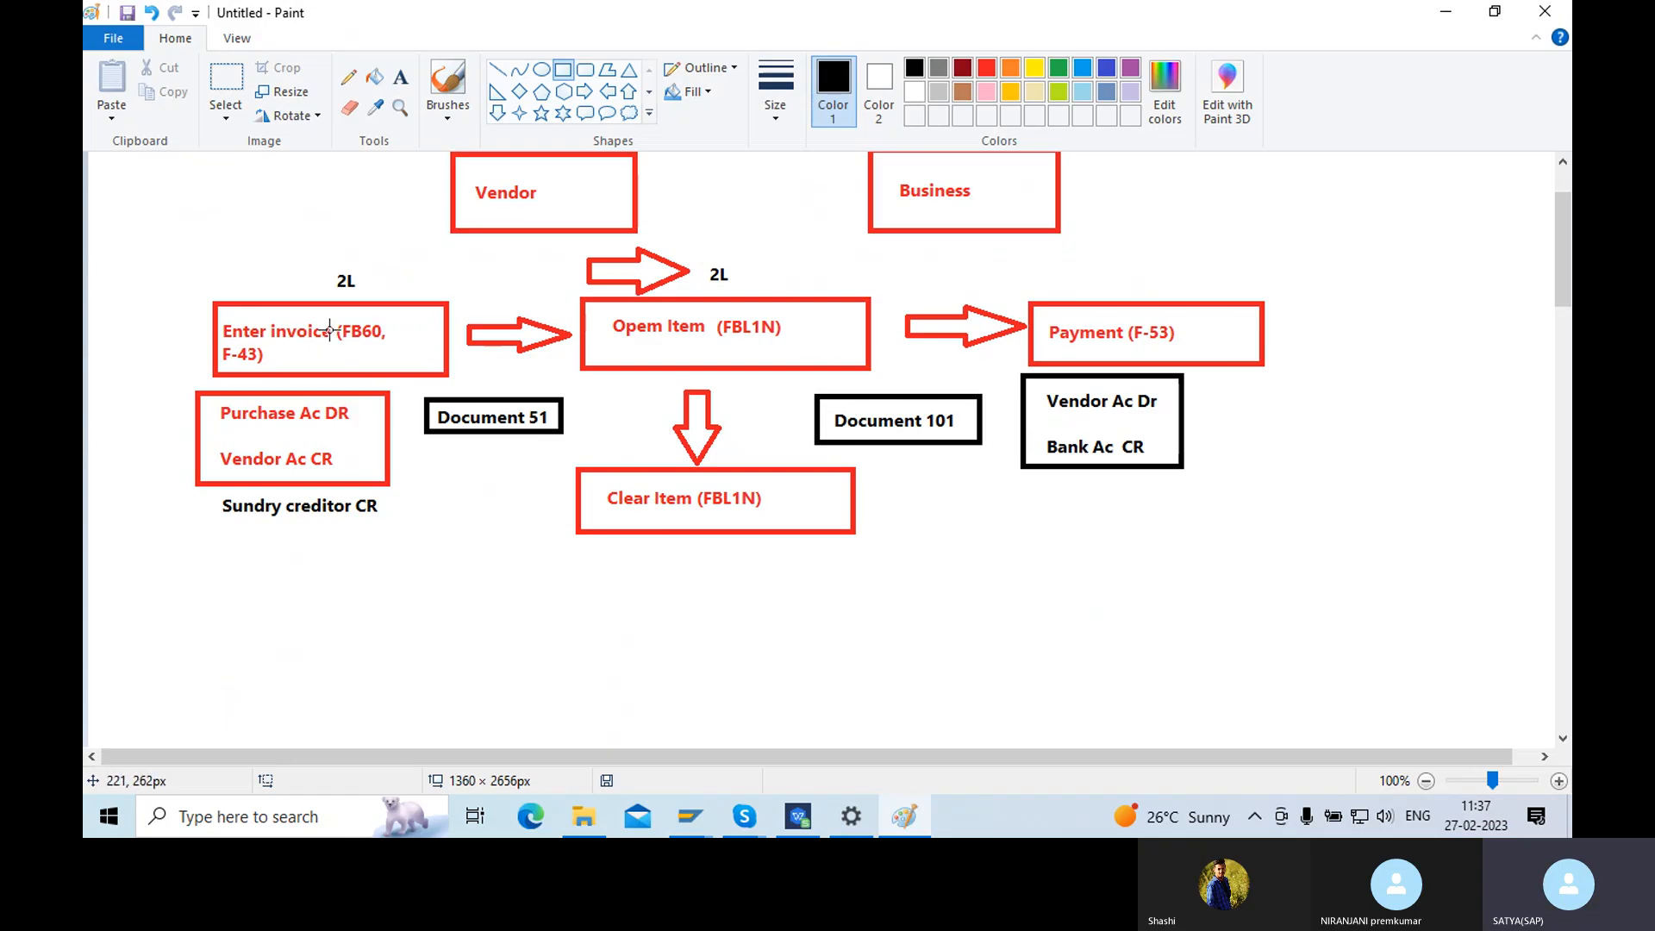
pyautogui.scroll(-3, 332, 345)
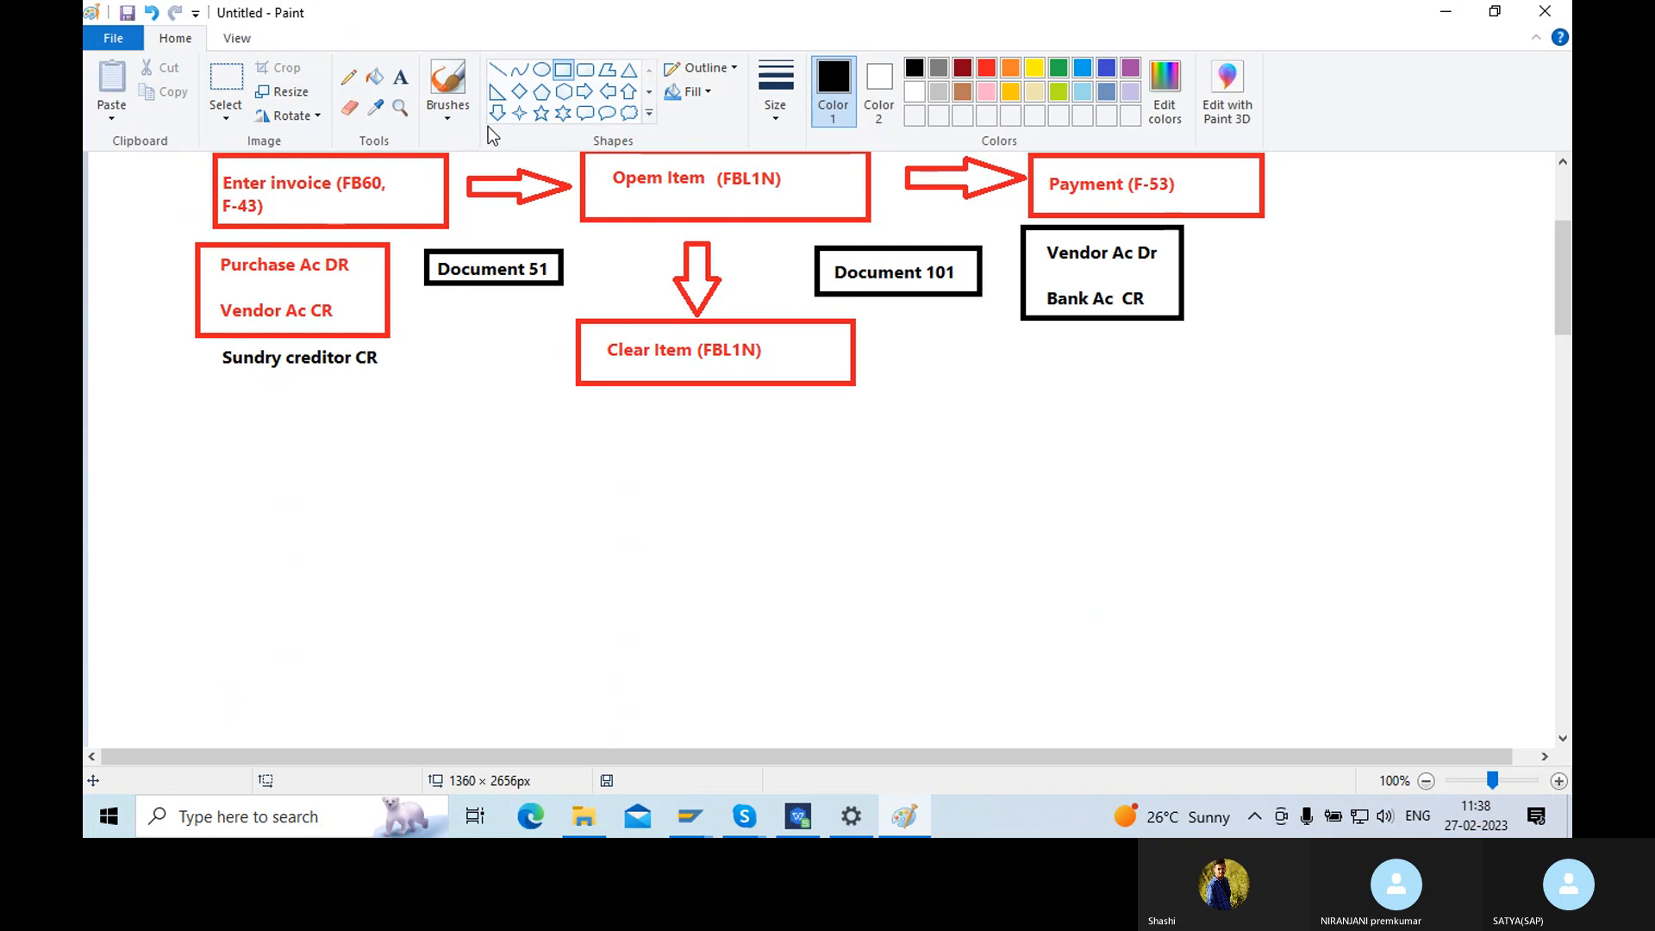
pyautogui.scroll(3, 488, 226)
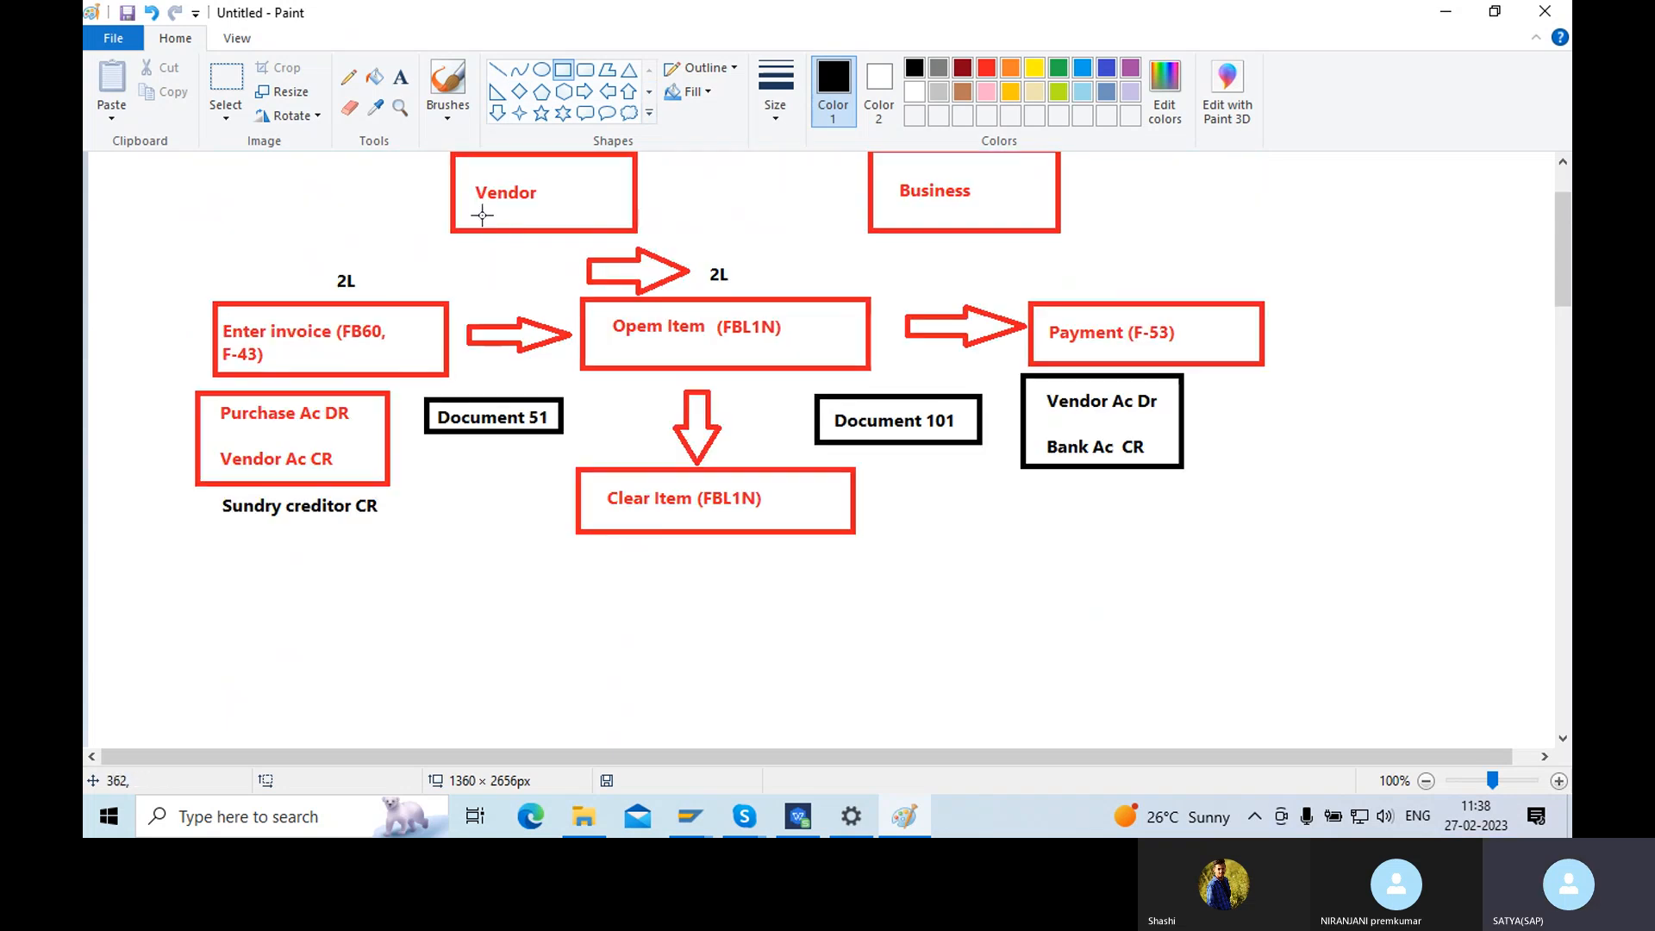
pyautogui.click(1088, 70)
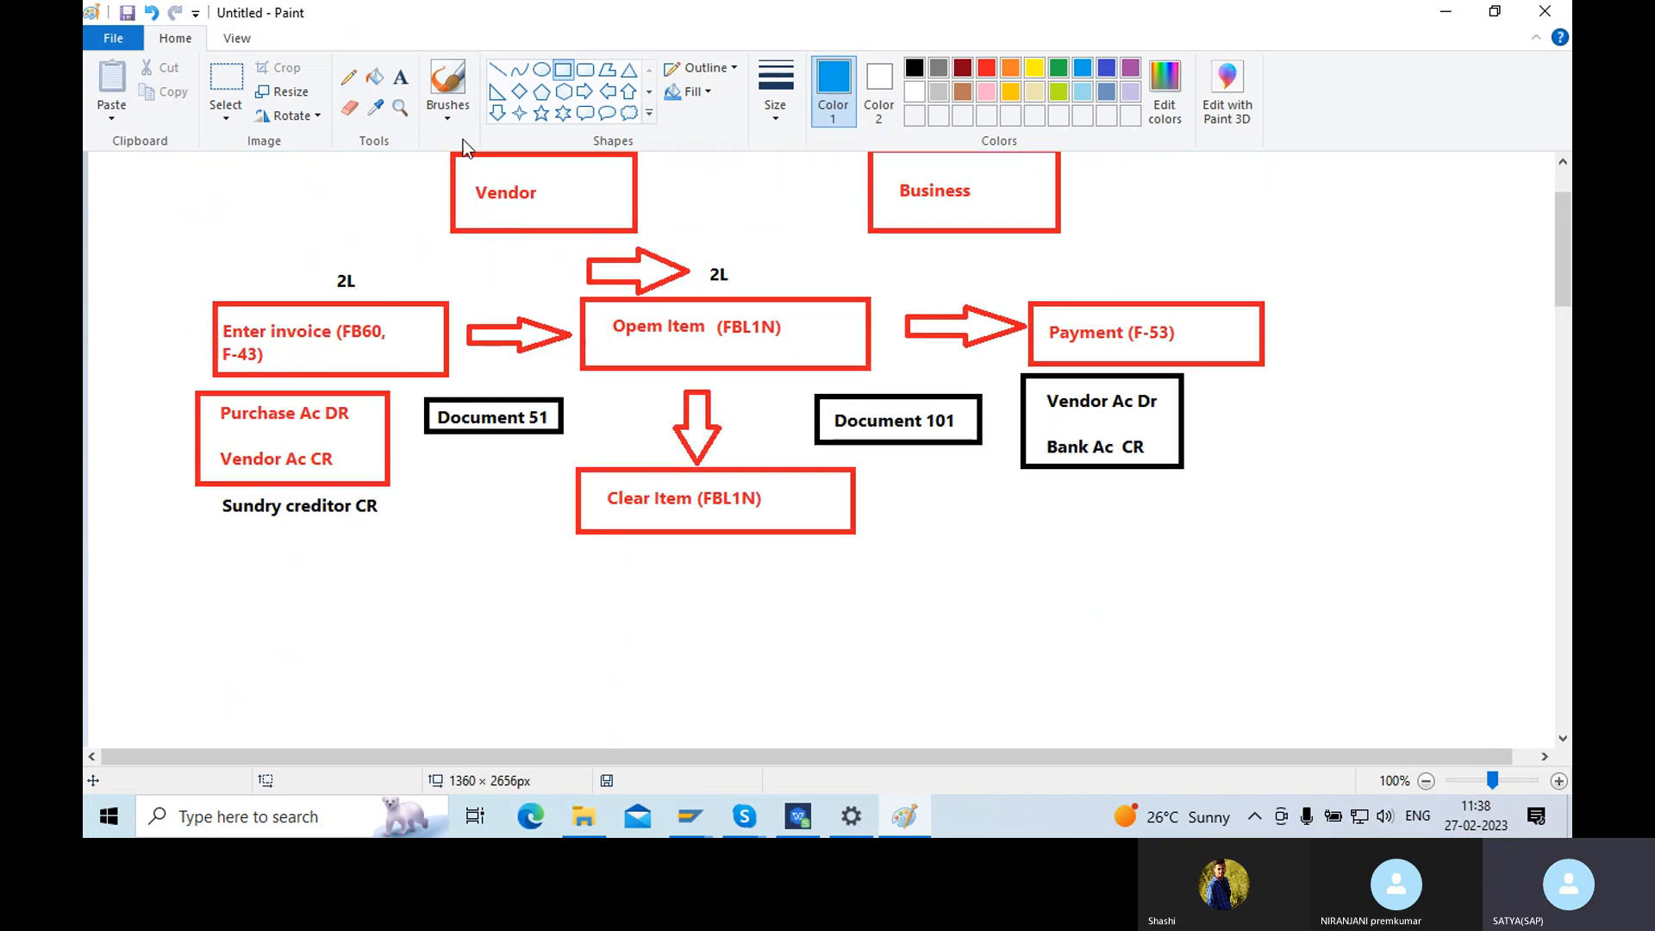
pyautogui.click(400, 77)
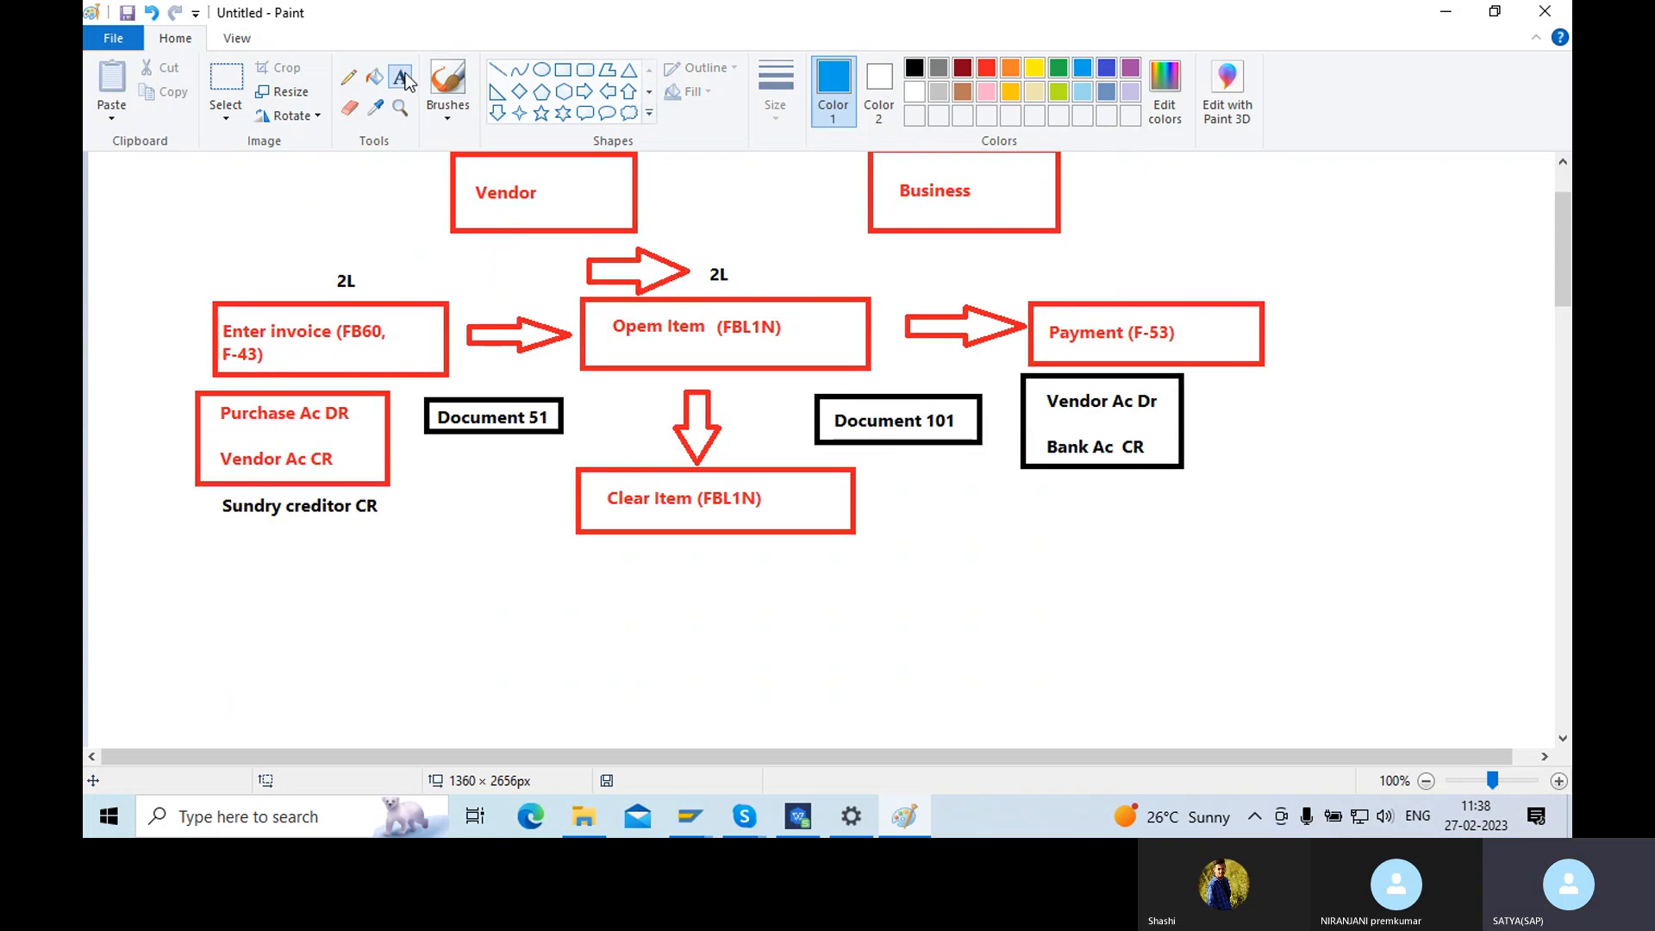
pyautogui.click(275, 355)
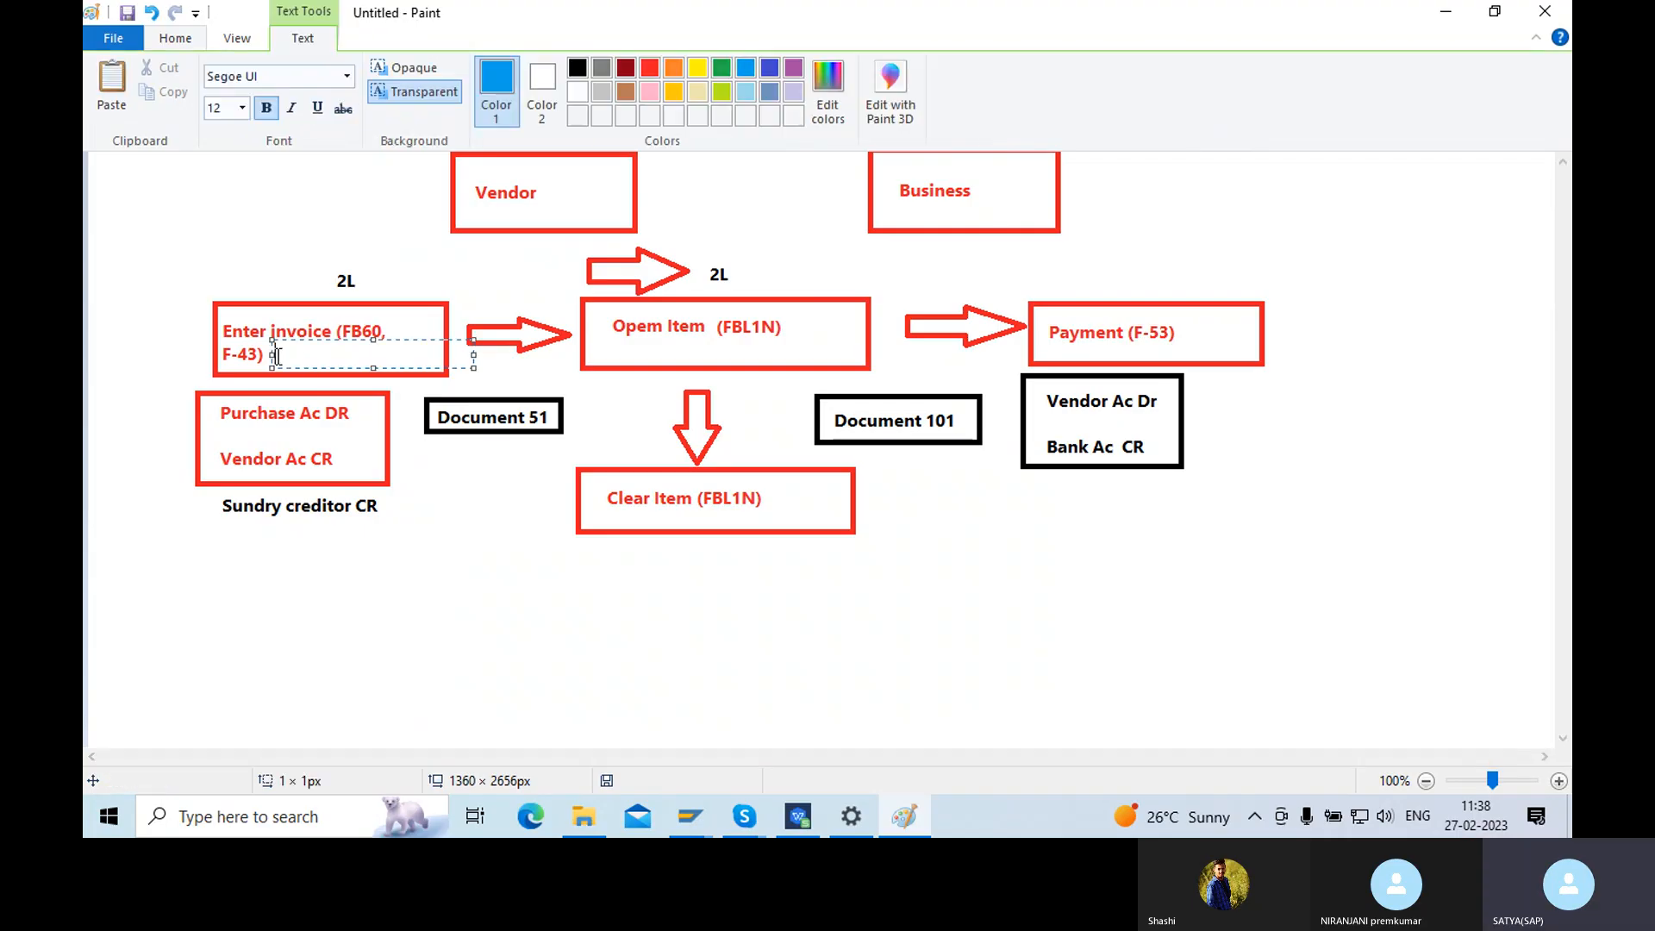
pyautogui.click(369, 390)
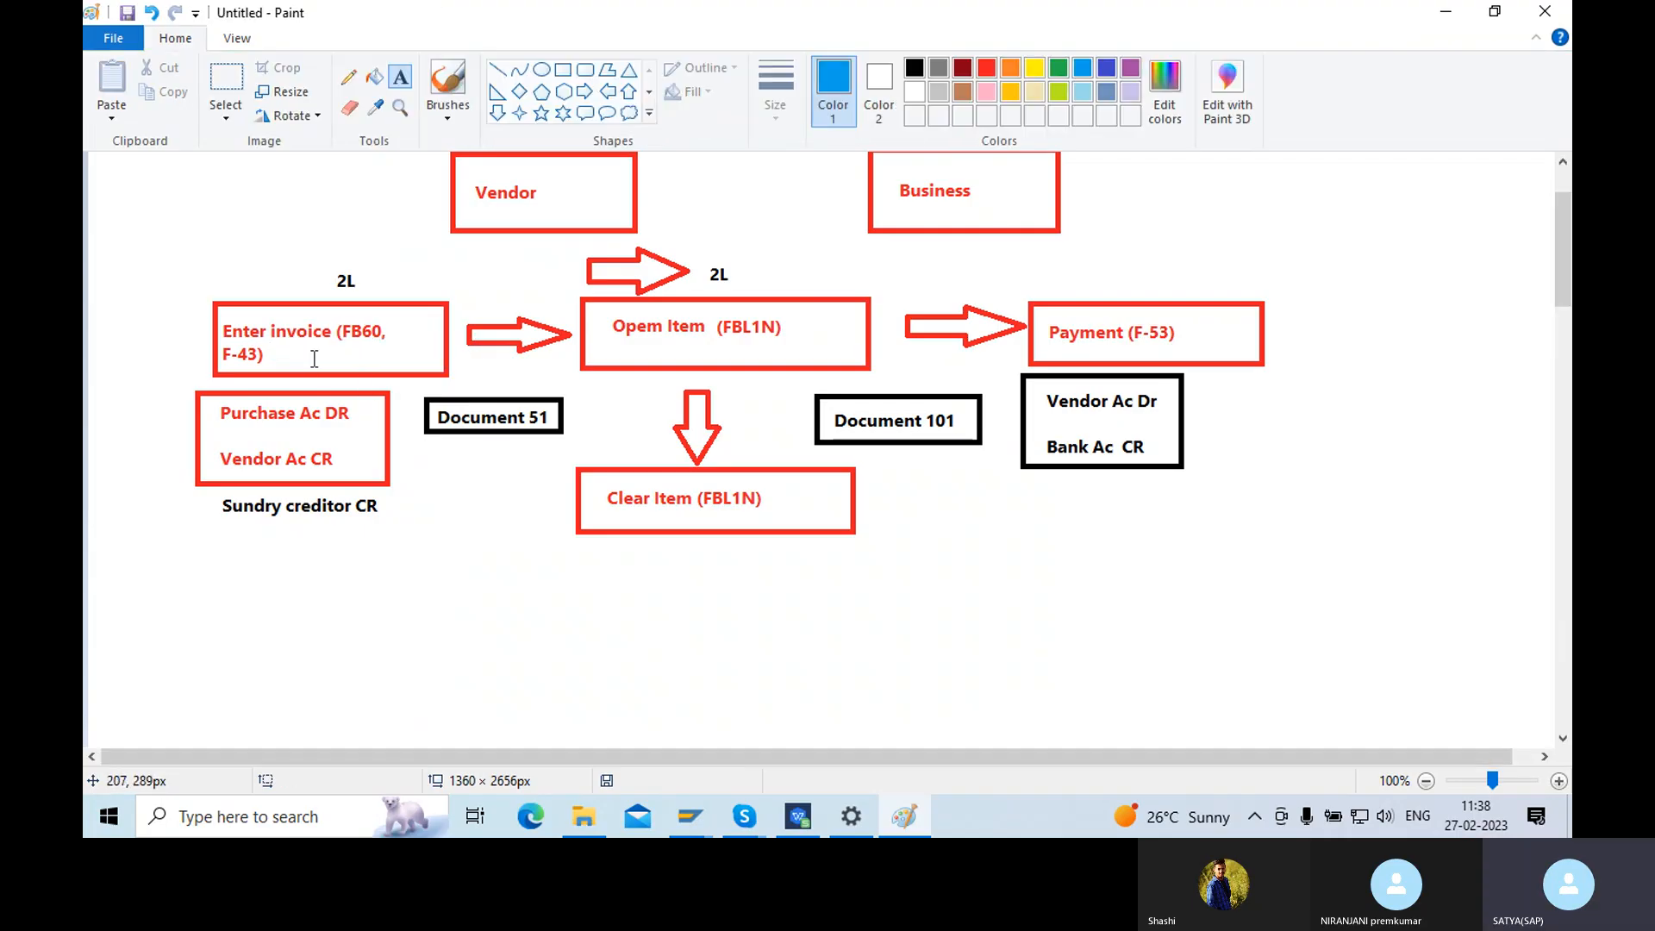
pyautogui.click(373, 282)
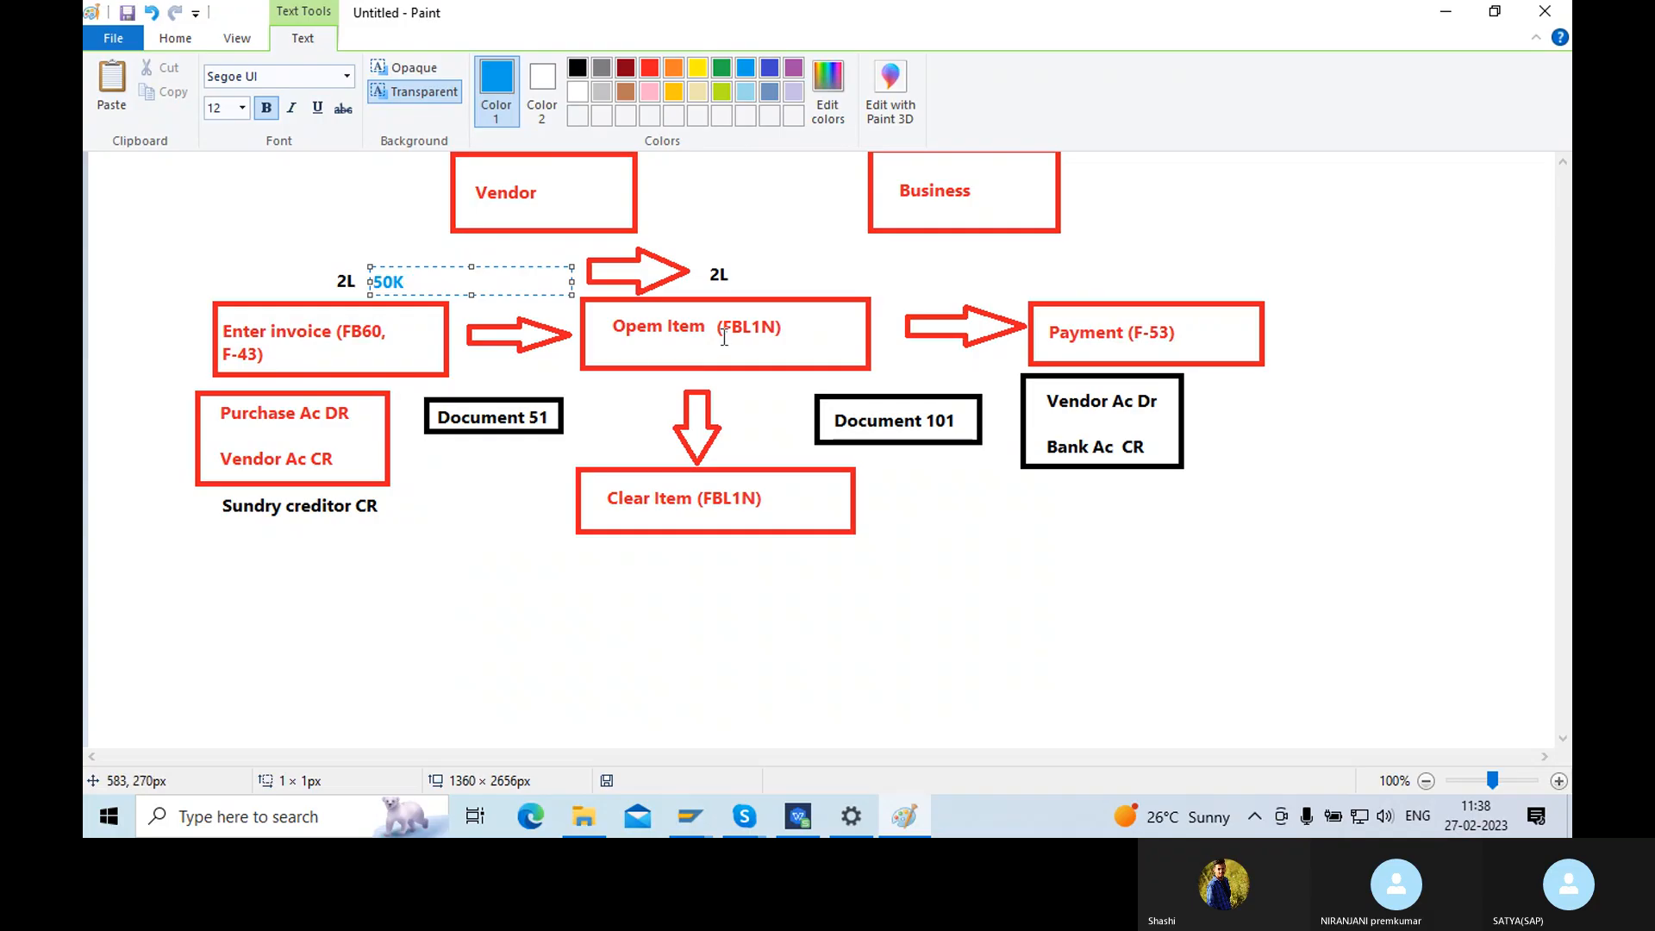
pyautogui.click(767, 289)
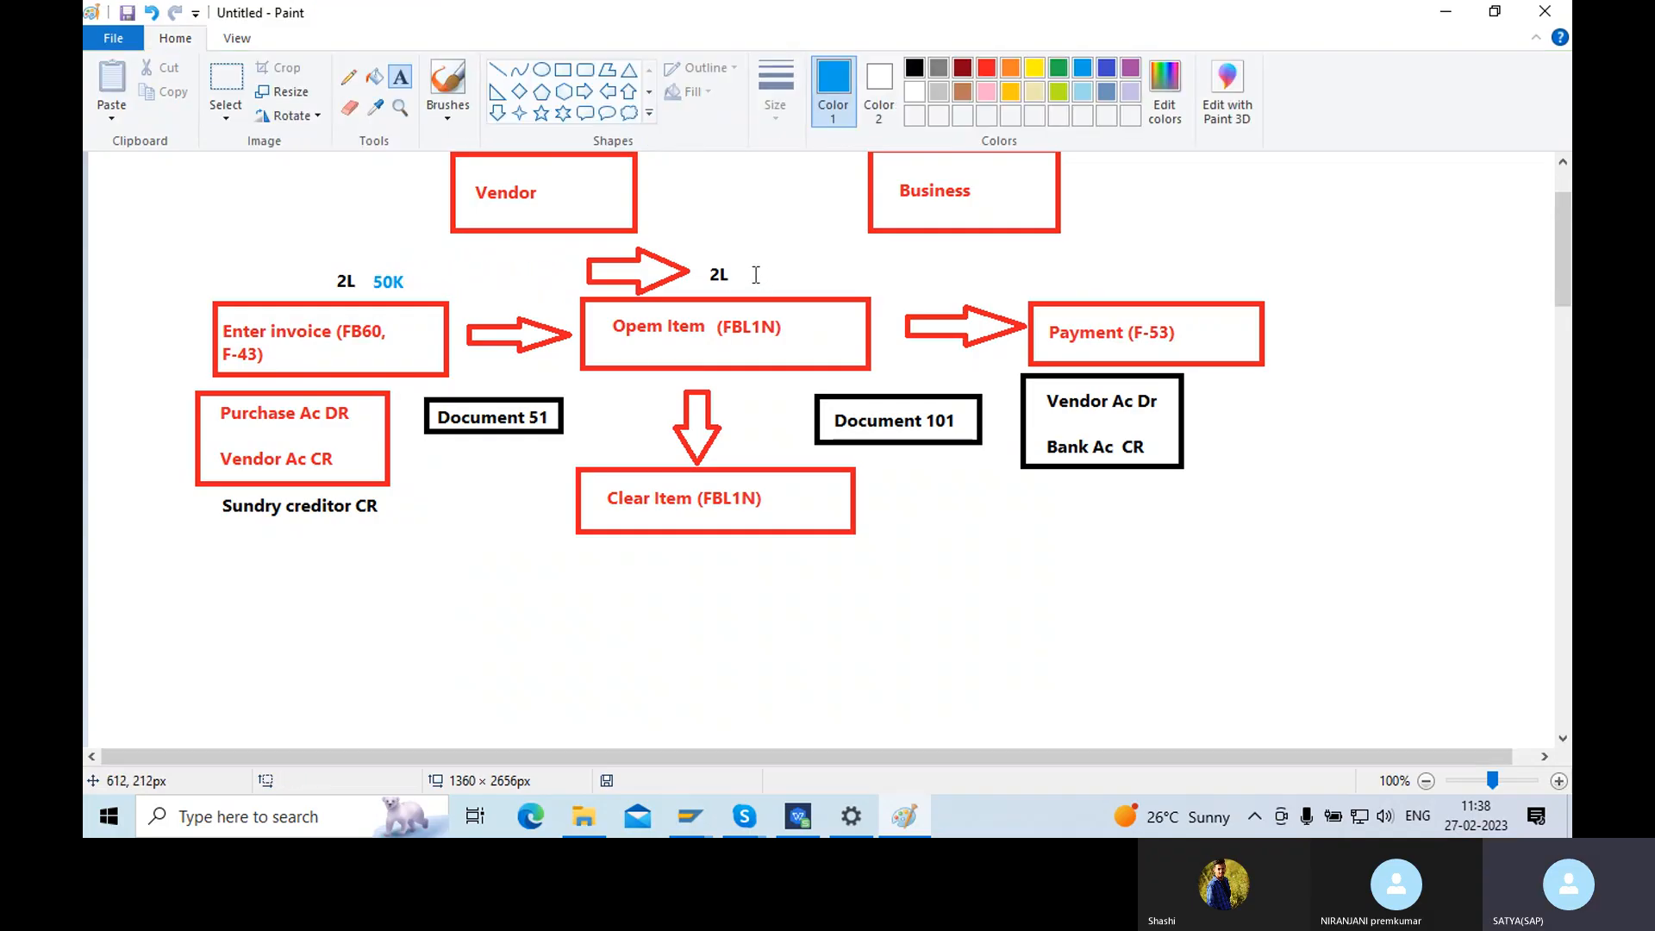
# - Add the light blue text 50K beside the 2L above the Opem Item box, and 25K above the Payment (F-53) box
pyautogui.click(755, 275)
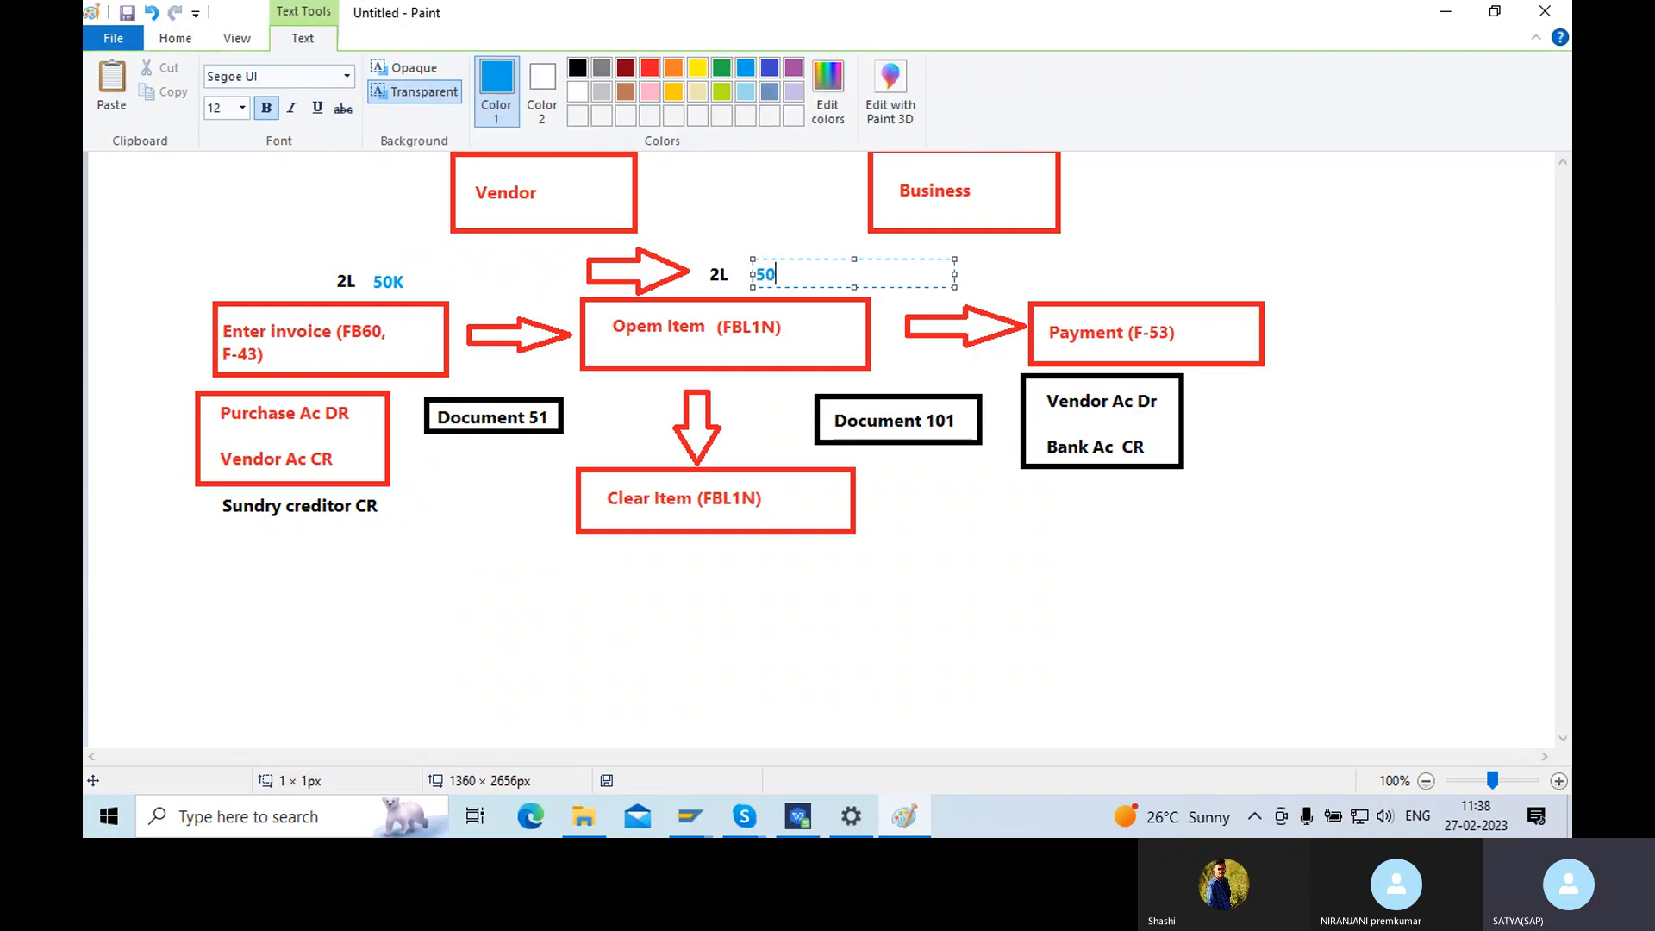
pyautogui.write('K')
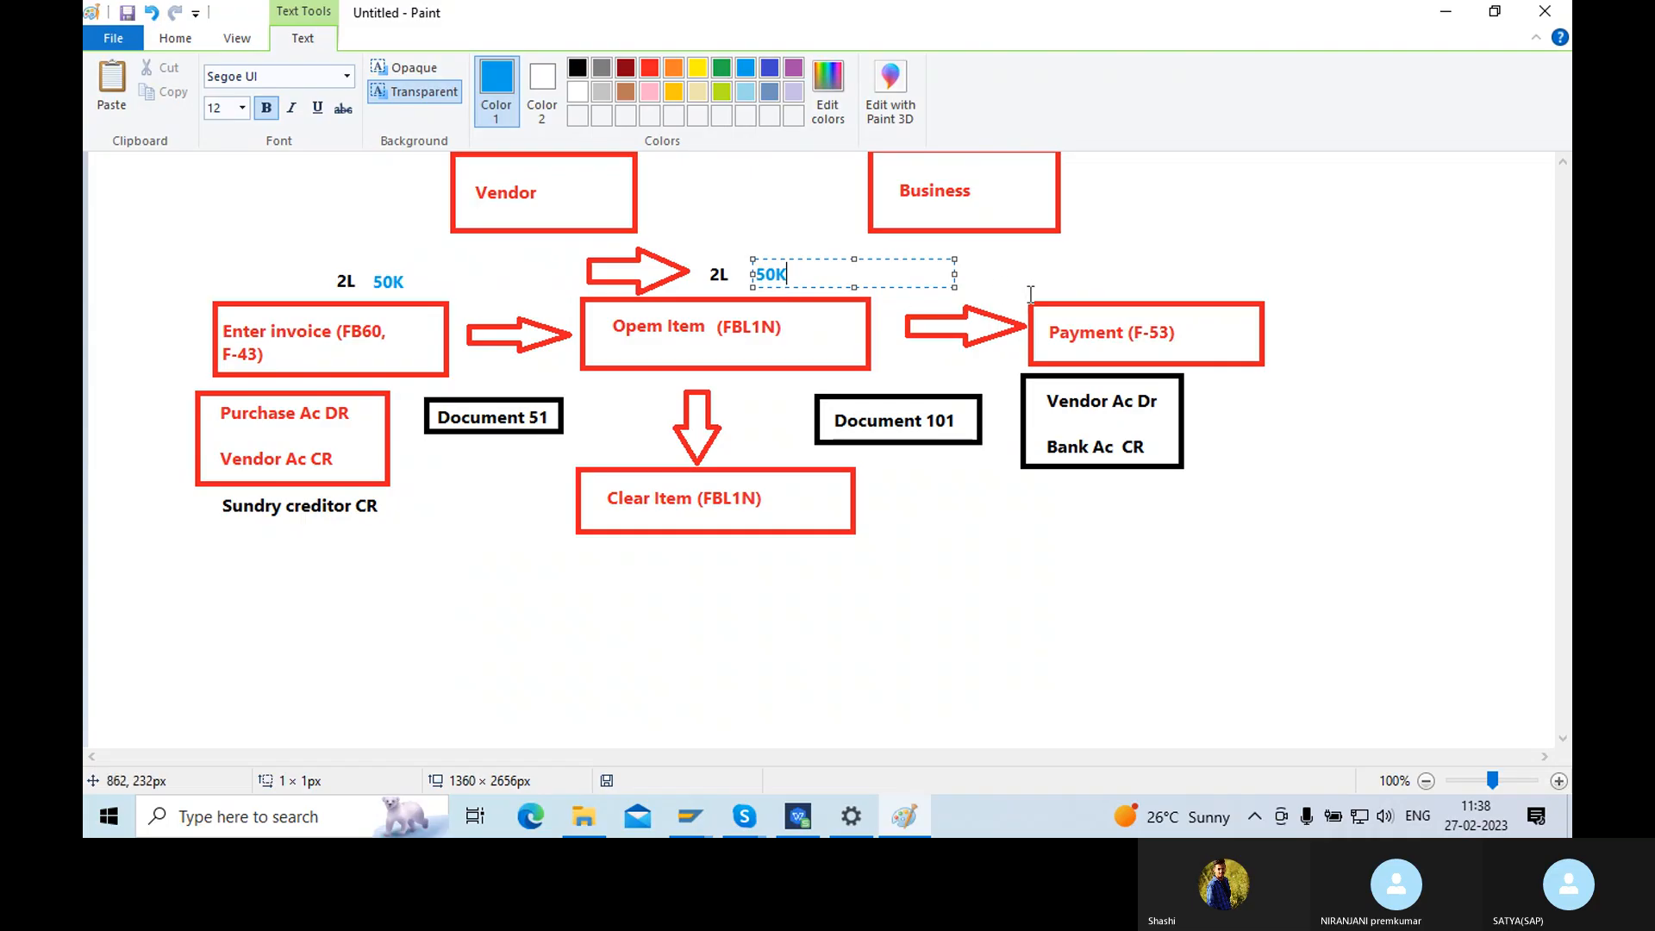
pyautogui.click(1066, 290)
pyautogui.click(1069, 284)
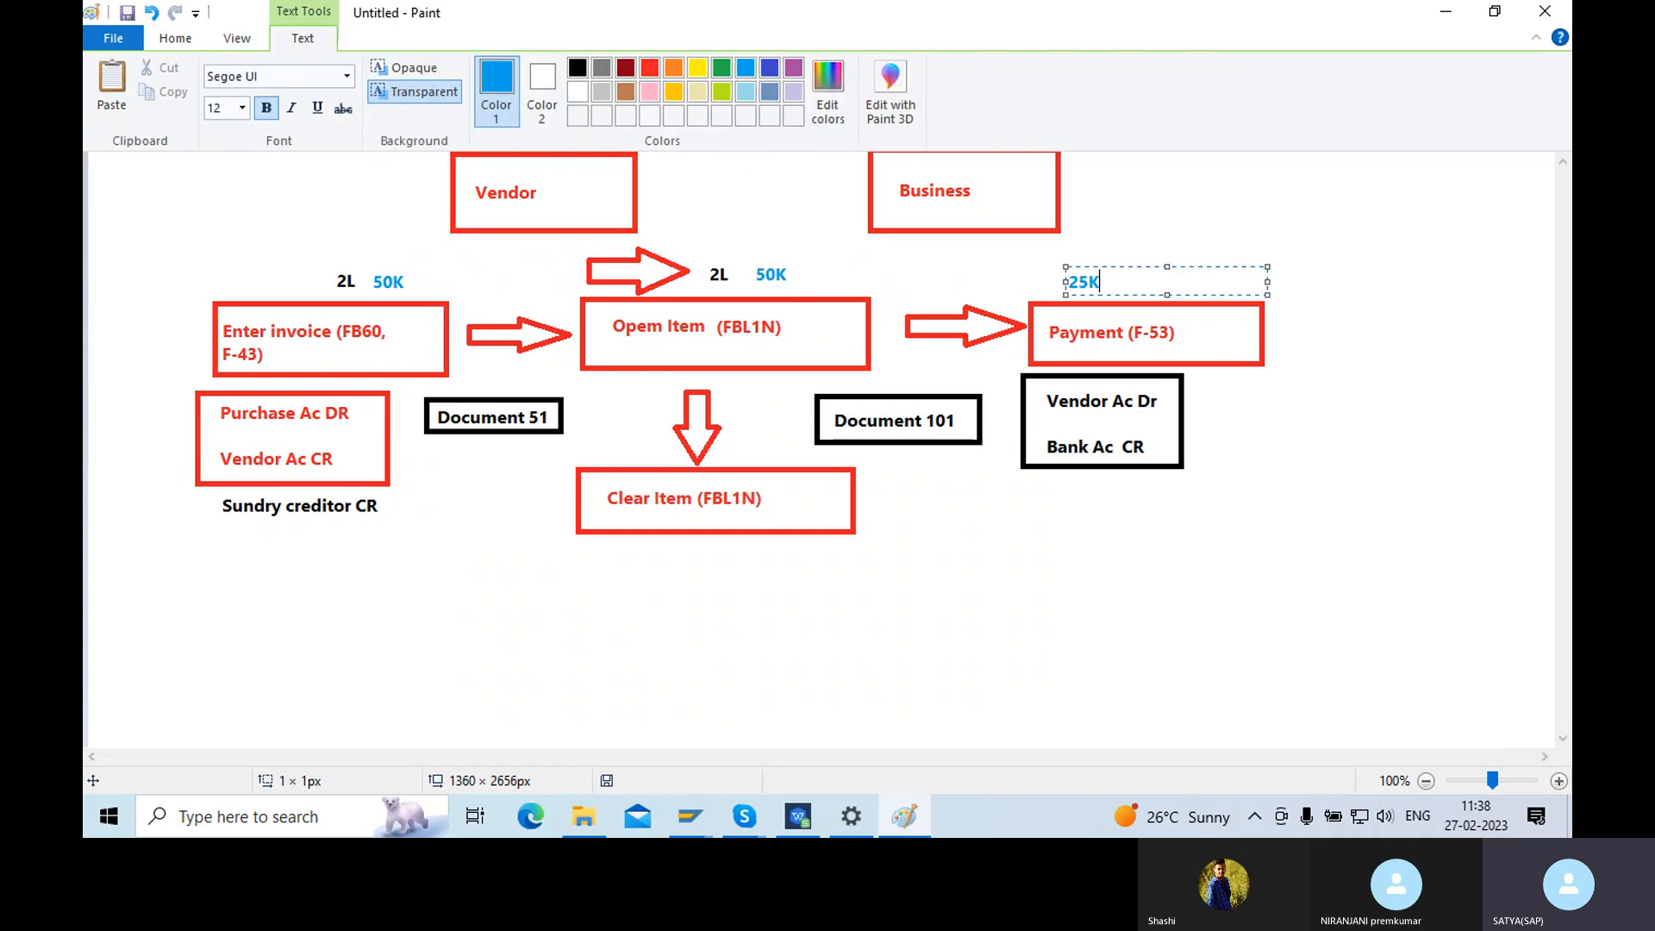
pyautogui.click(843, 420)
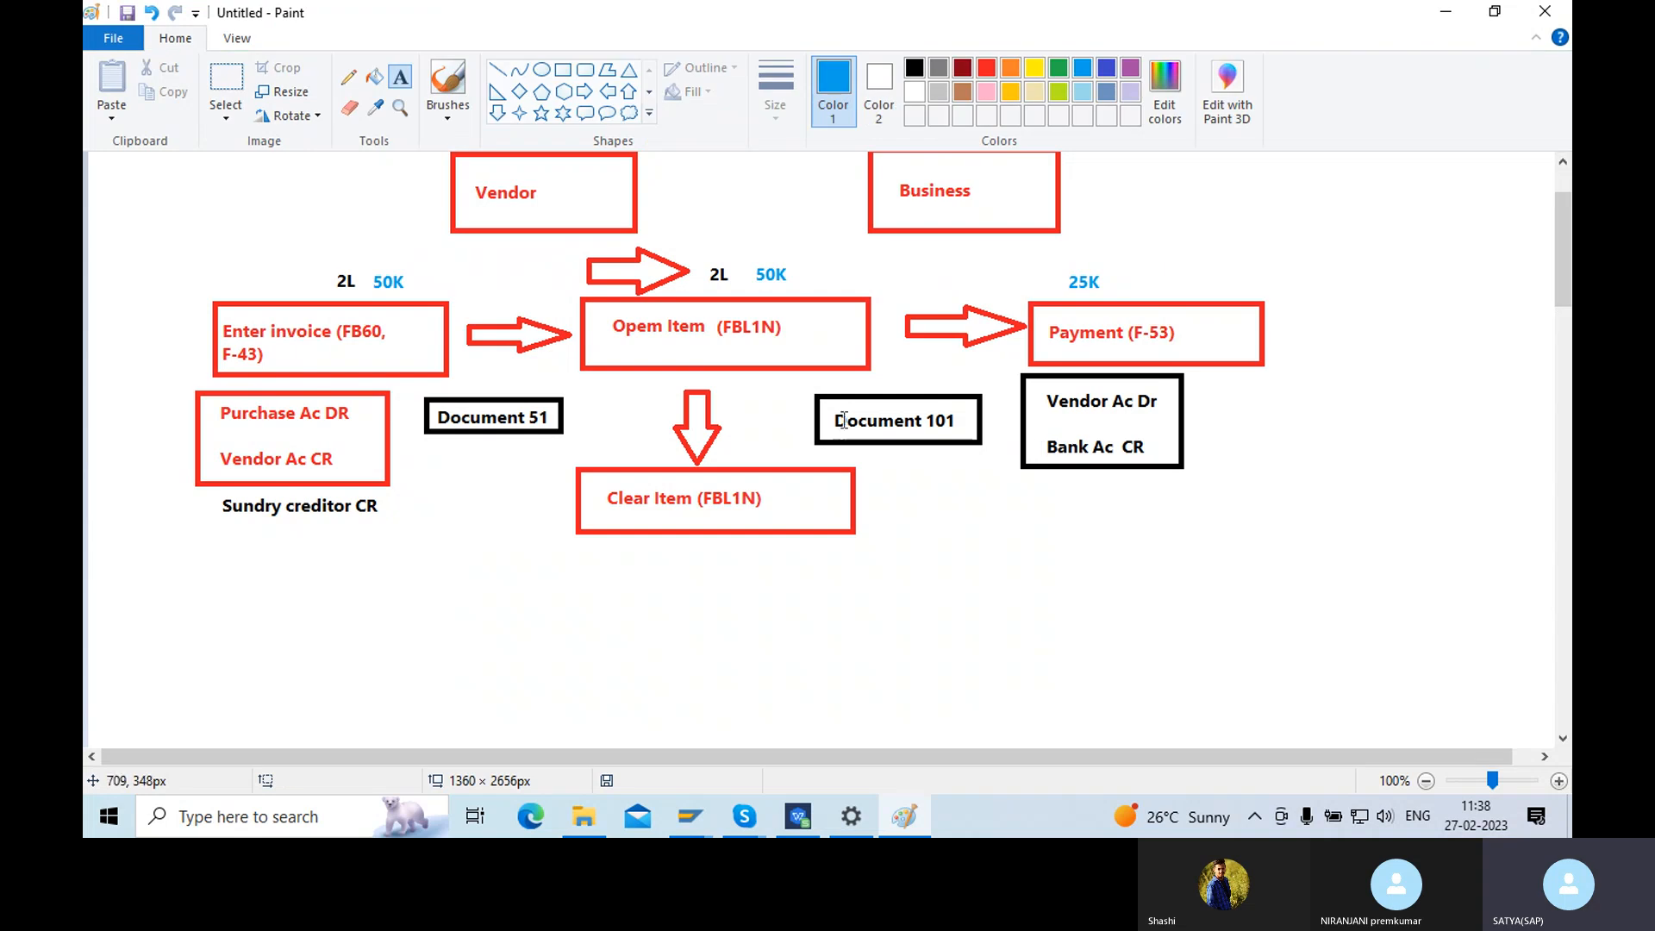
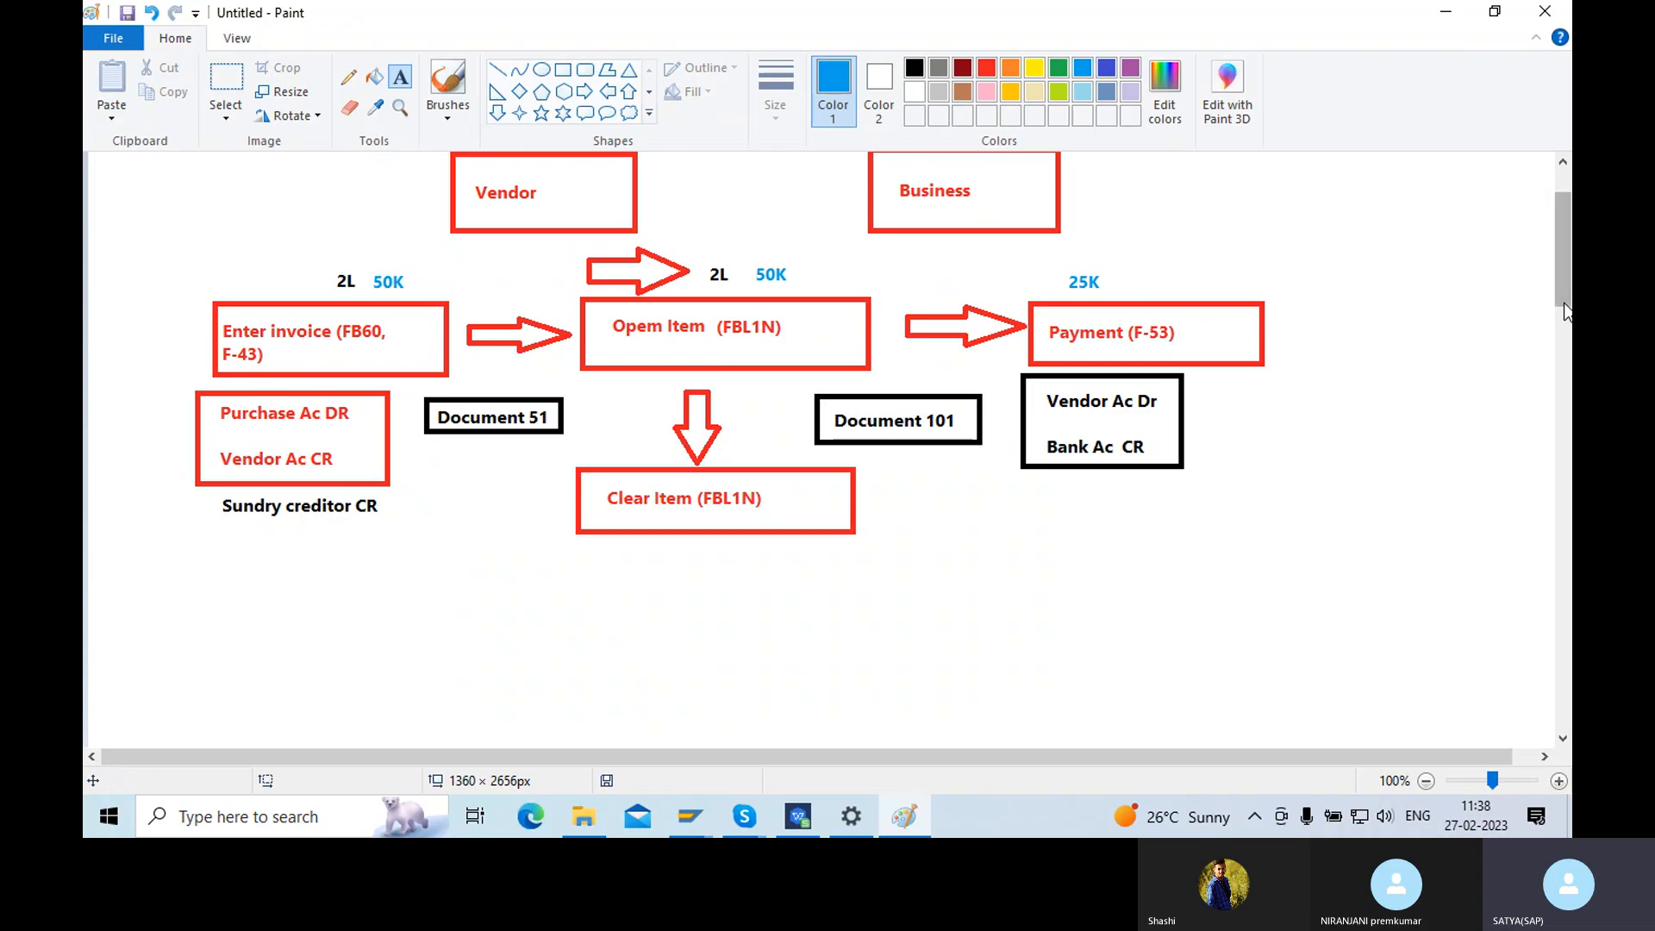
# - Switch from Paint to SAP Easy Access and open FB60 - Invoice under accounts payable Document Entry
pyautogui.scroll(-1, 1563, 298)
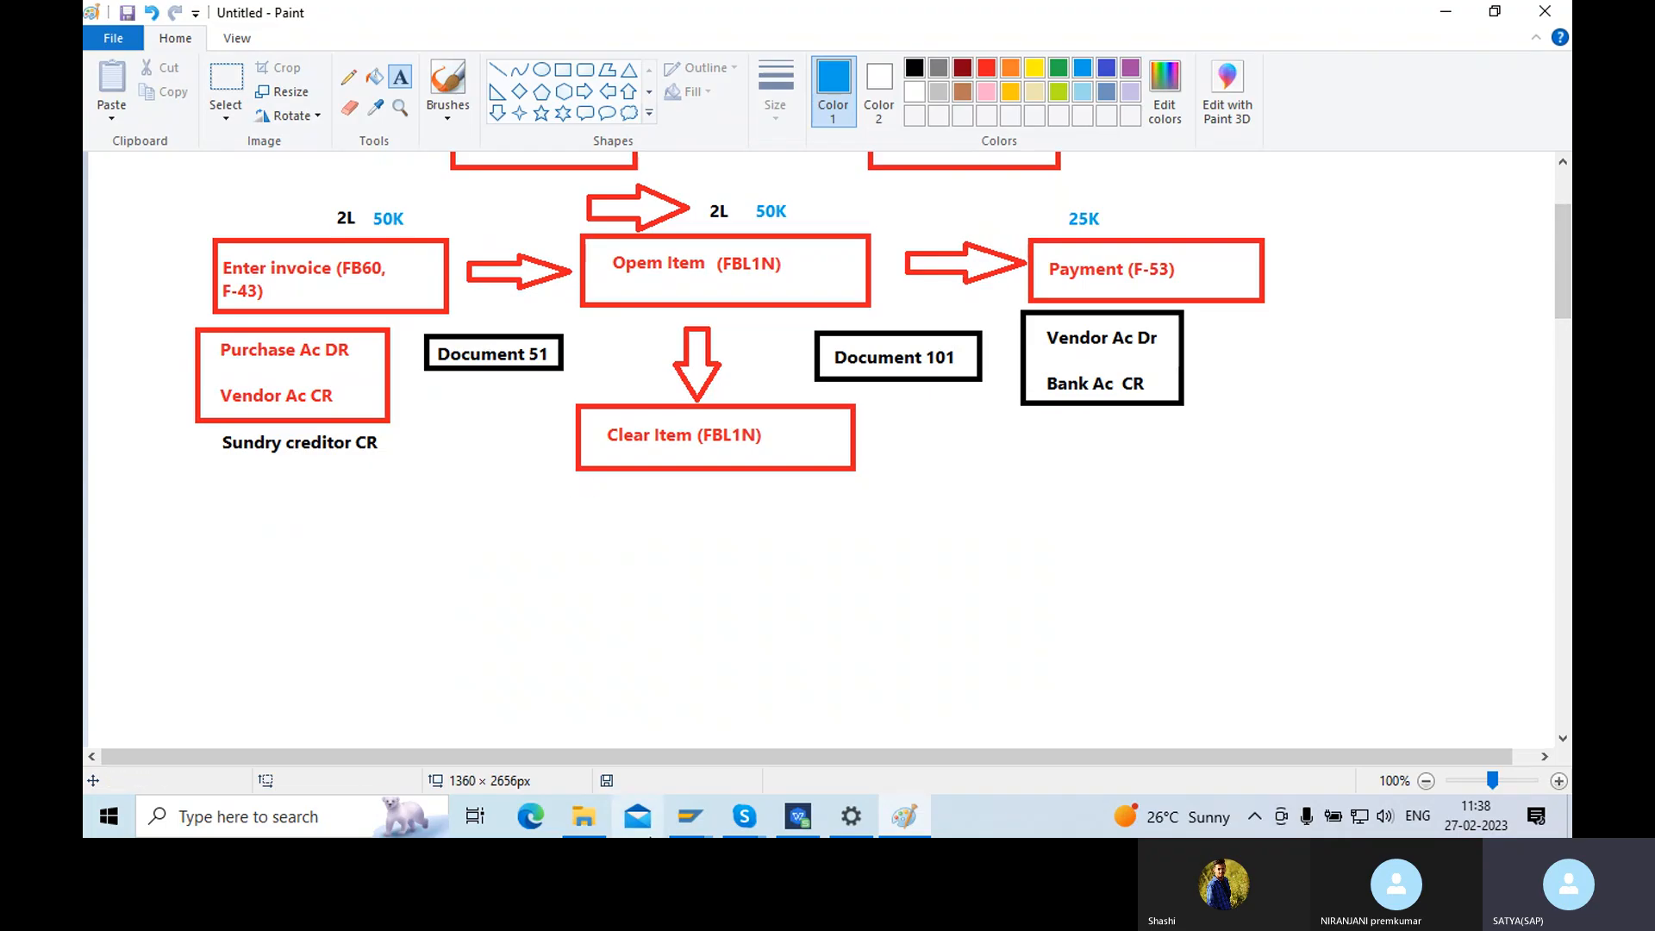
pyautogui.moveTo(726, 827)
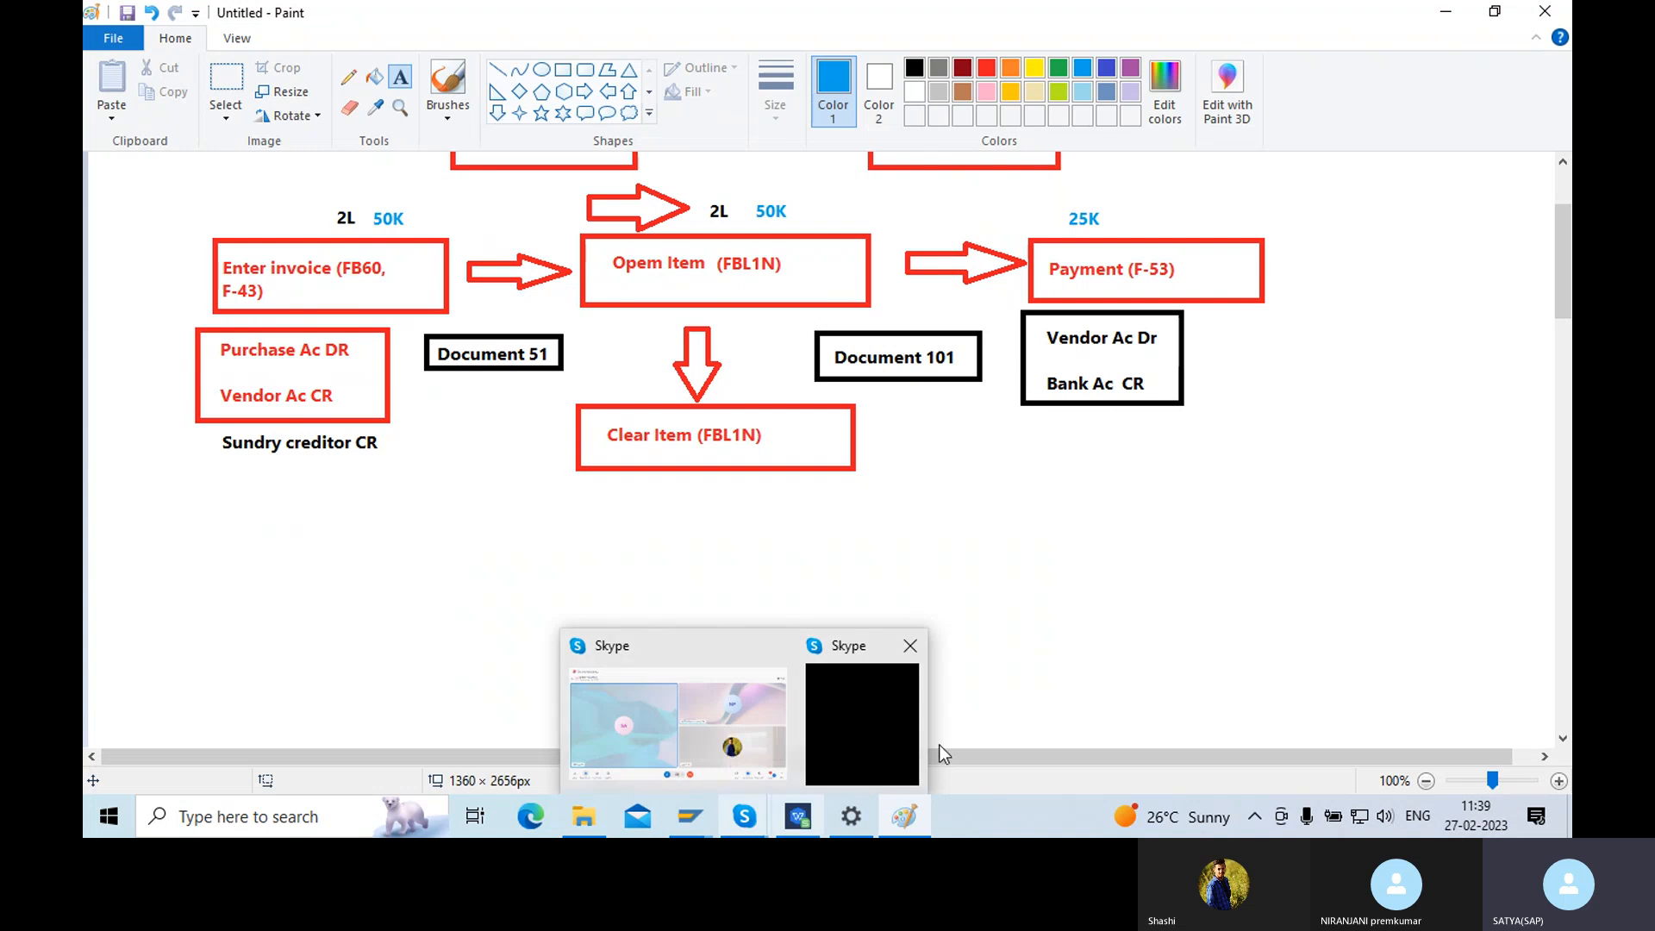
pyautogui.click(1327, 459)
pyautogui.click(699, 814)
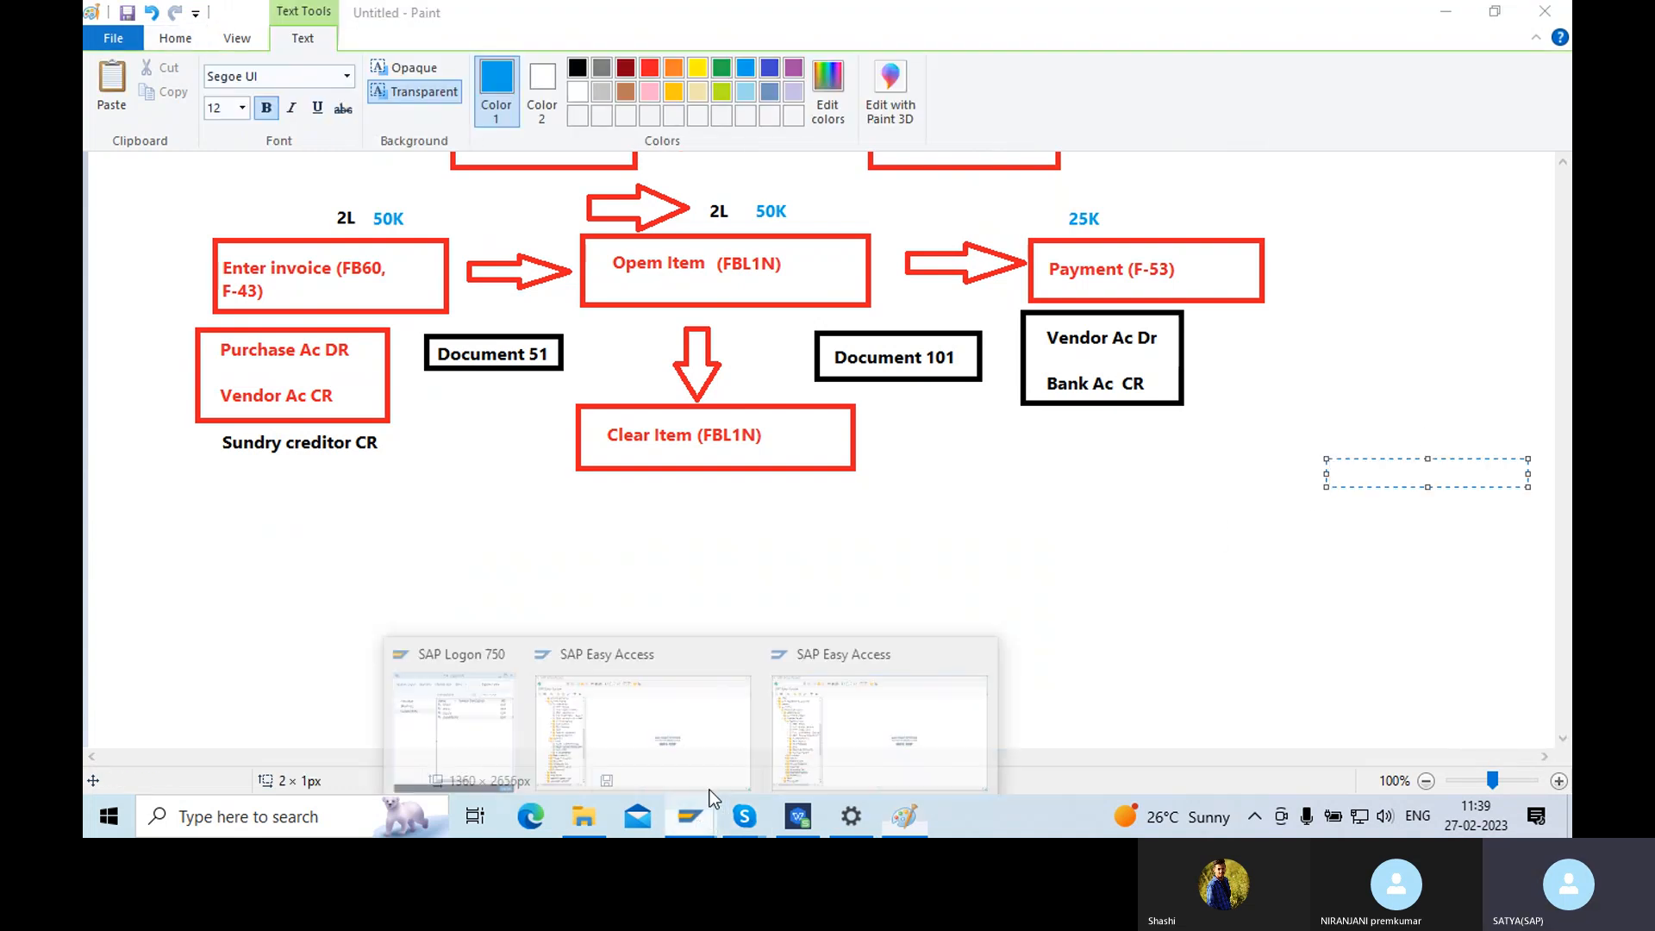
pyautogui.click(687, 731)
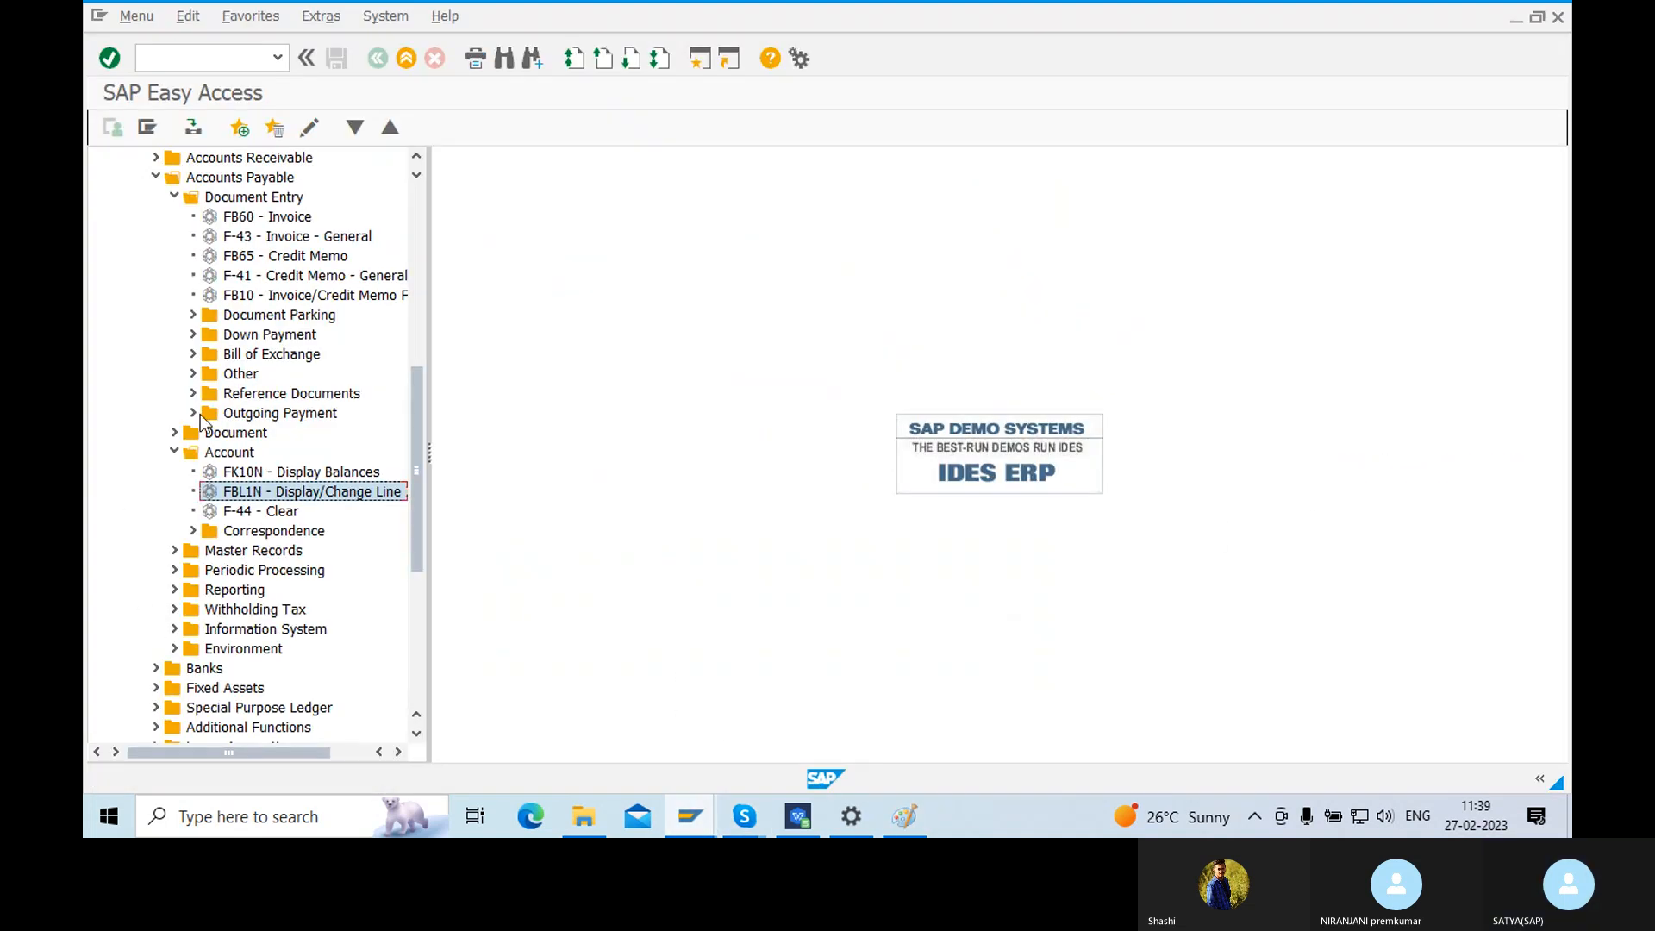
pyautogui.scroll(2, 272, 418)
pyautogui.doubleClick(252, 295)
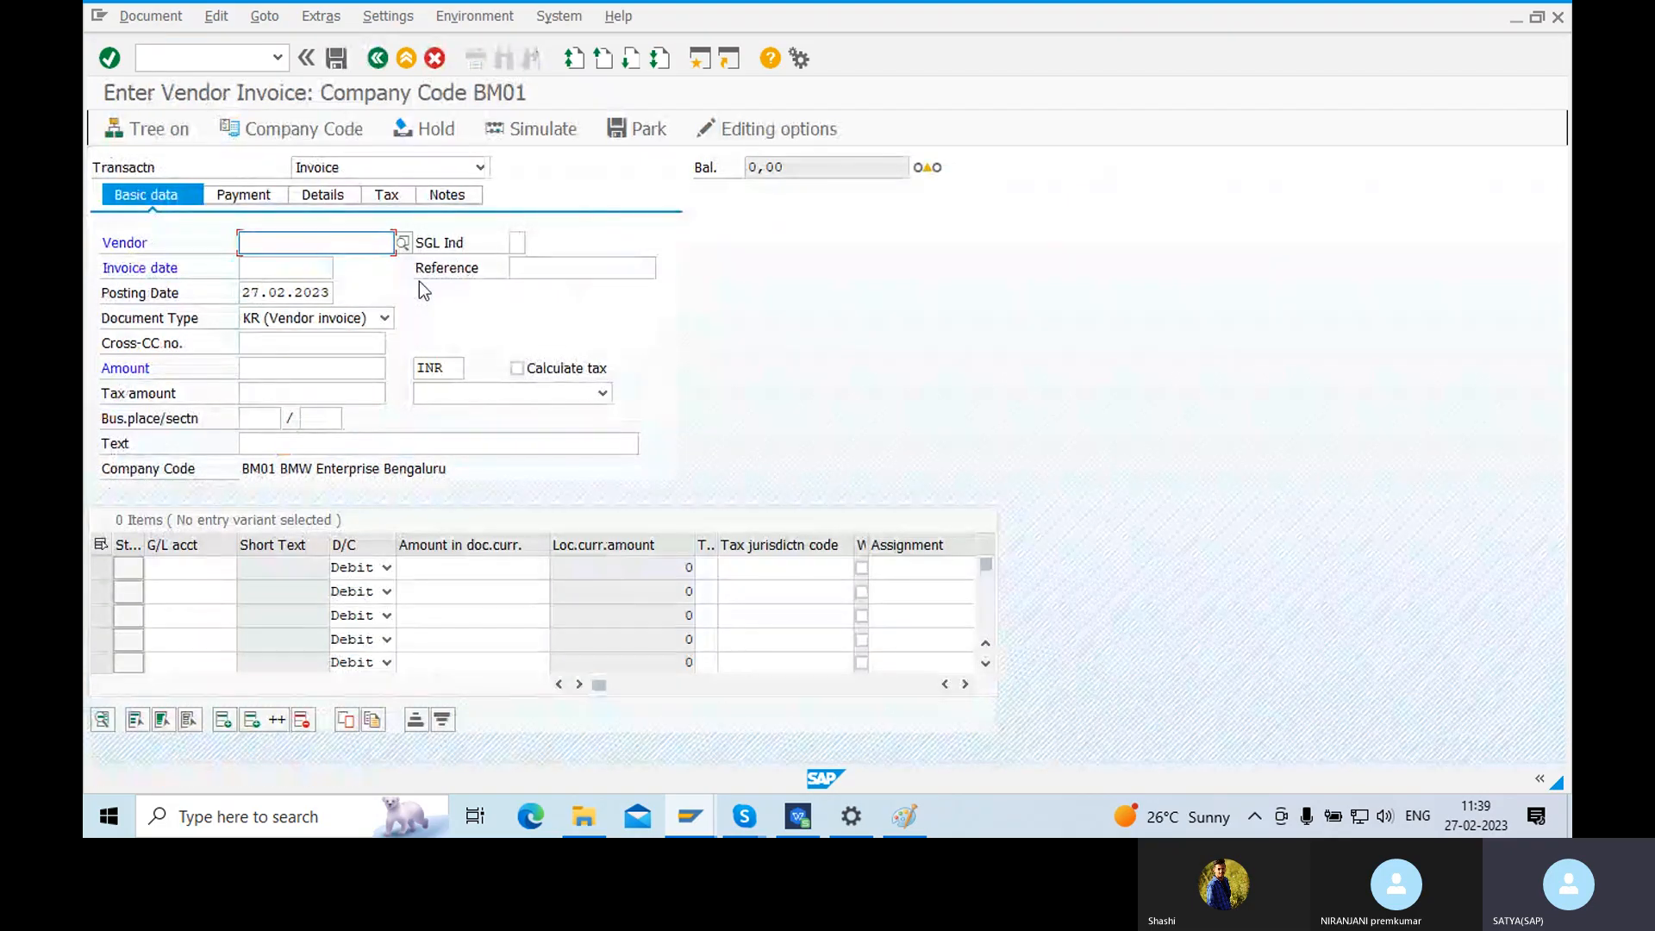
# - Choose Bridgestone Pvt Ltd as the vendor from company code BM01's vendors, and set the invoice date to 27.02.2023
pyautogui.click(402, 243)
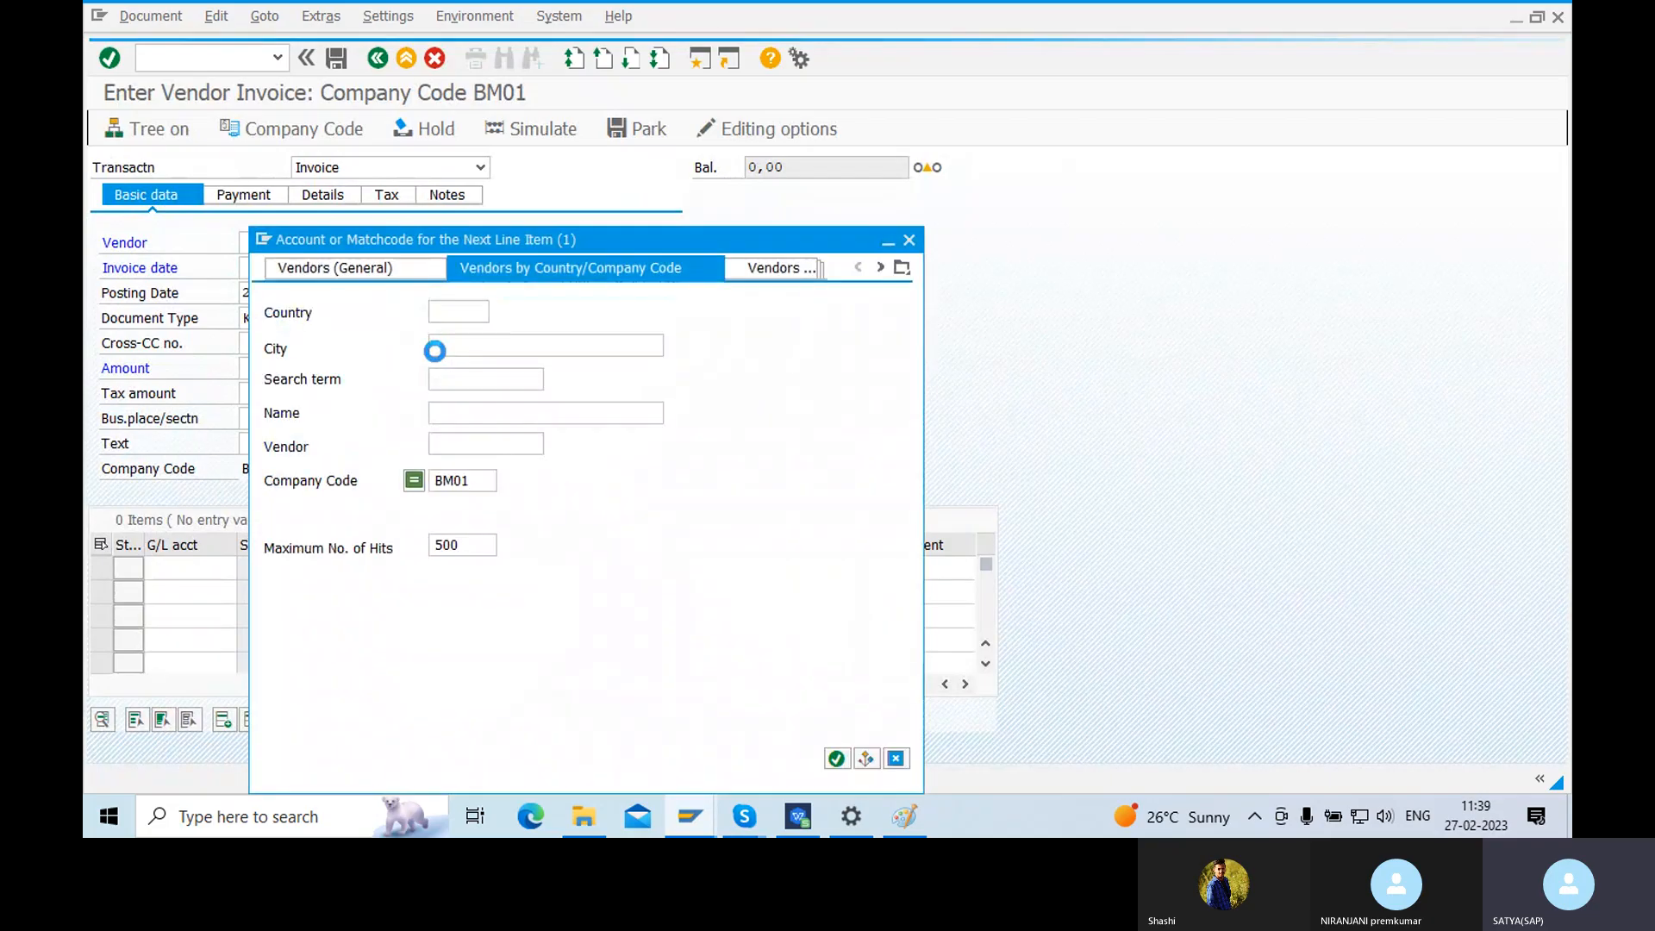
pyautogui.moveTo(721, 238); pyautogui.dragTo(783, 79)
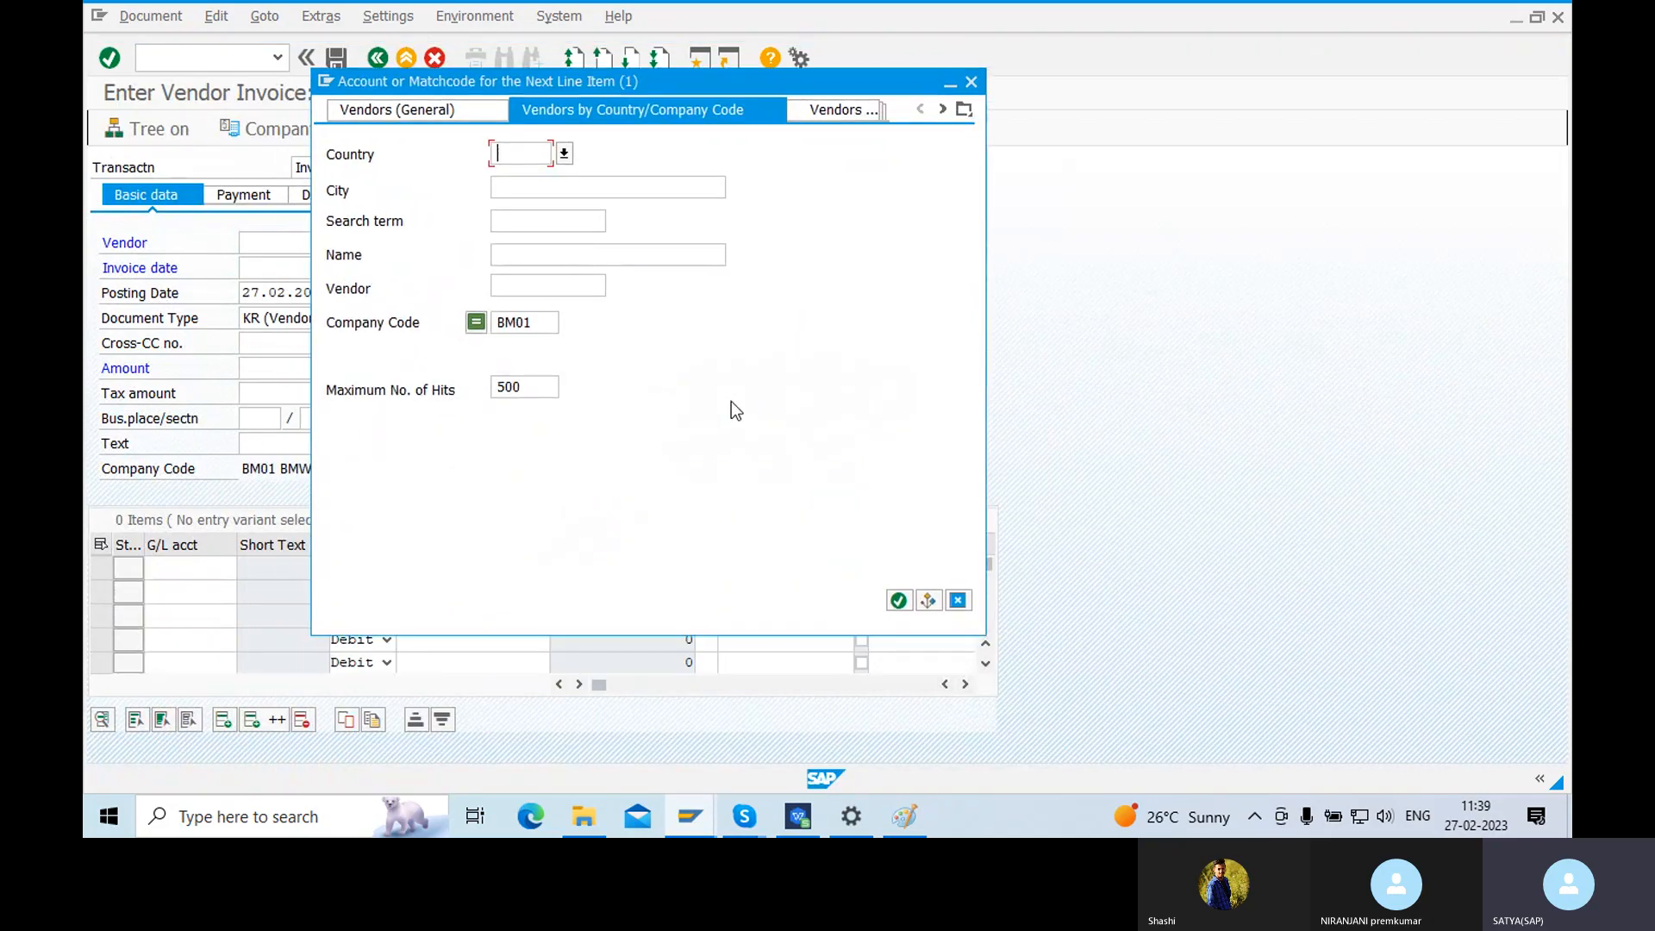
pyautogui.click(898, 600)
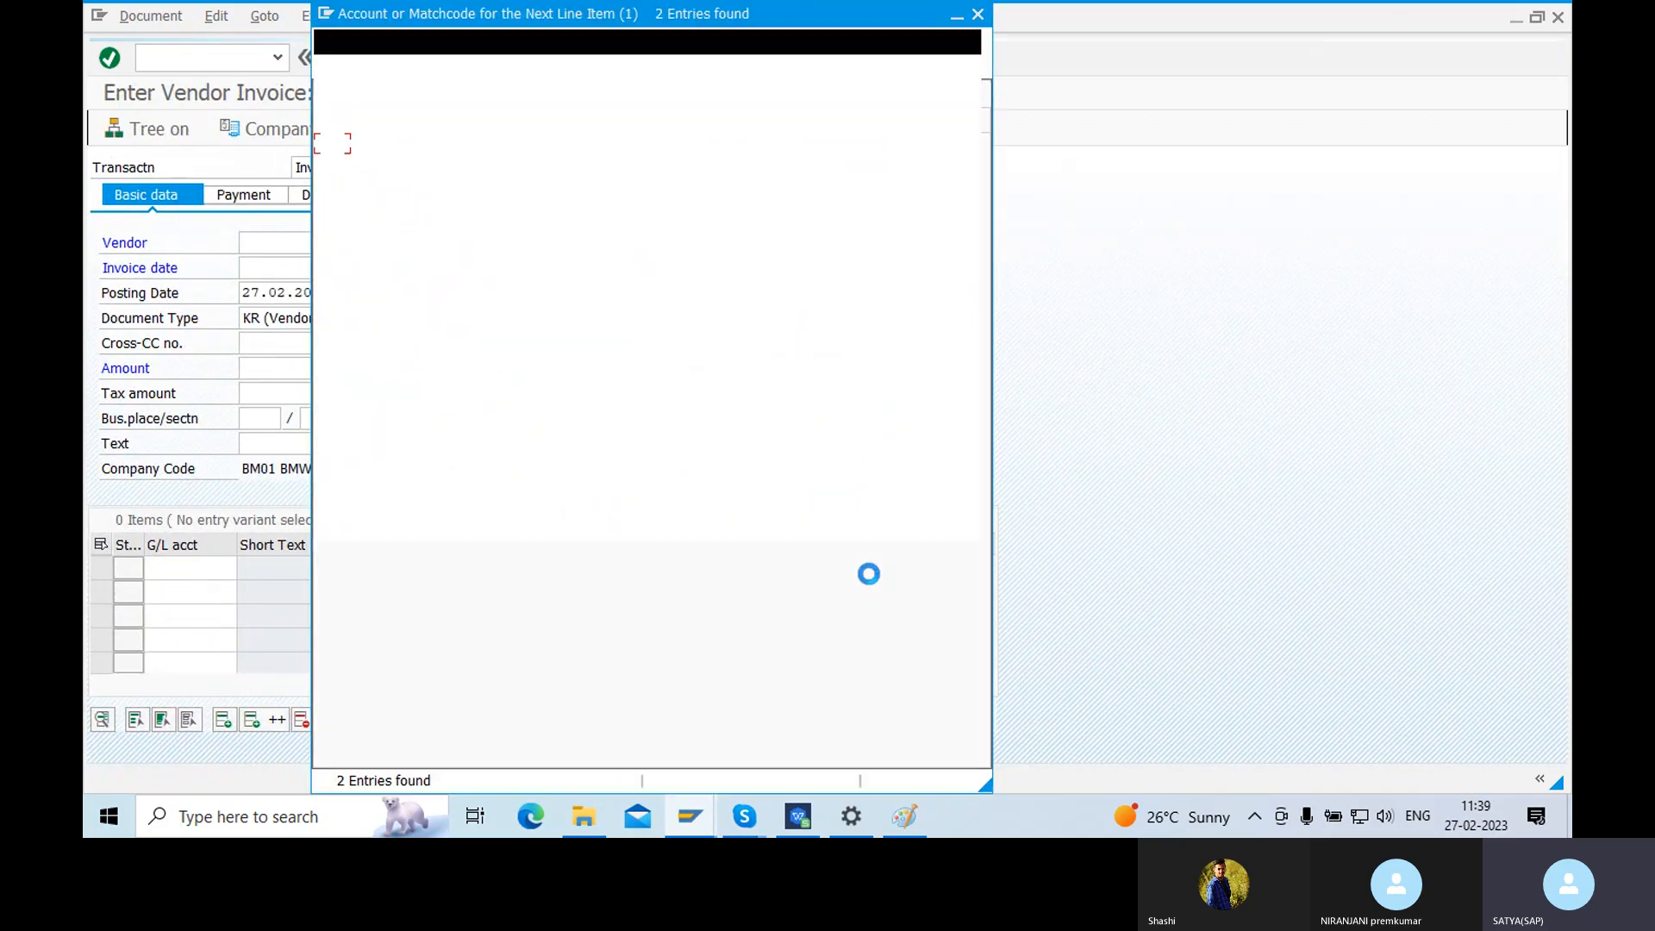
pyautogui.doubleClick(577, 167)
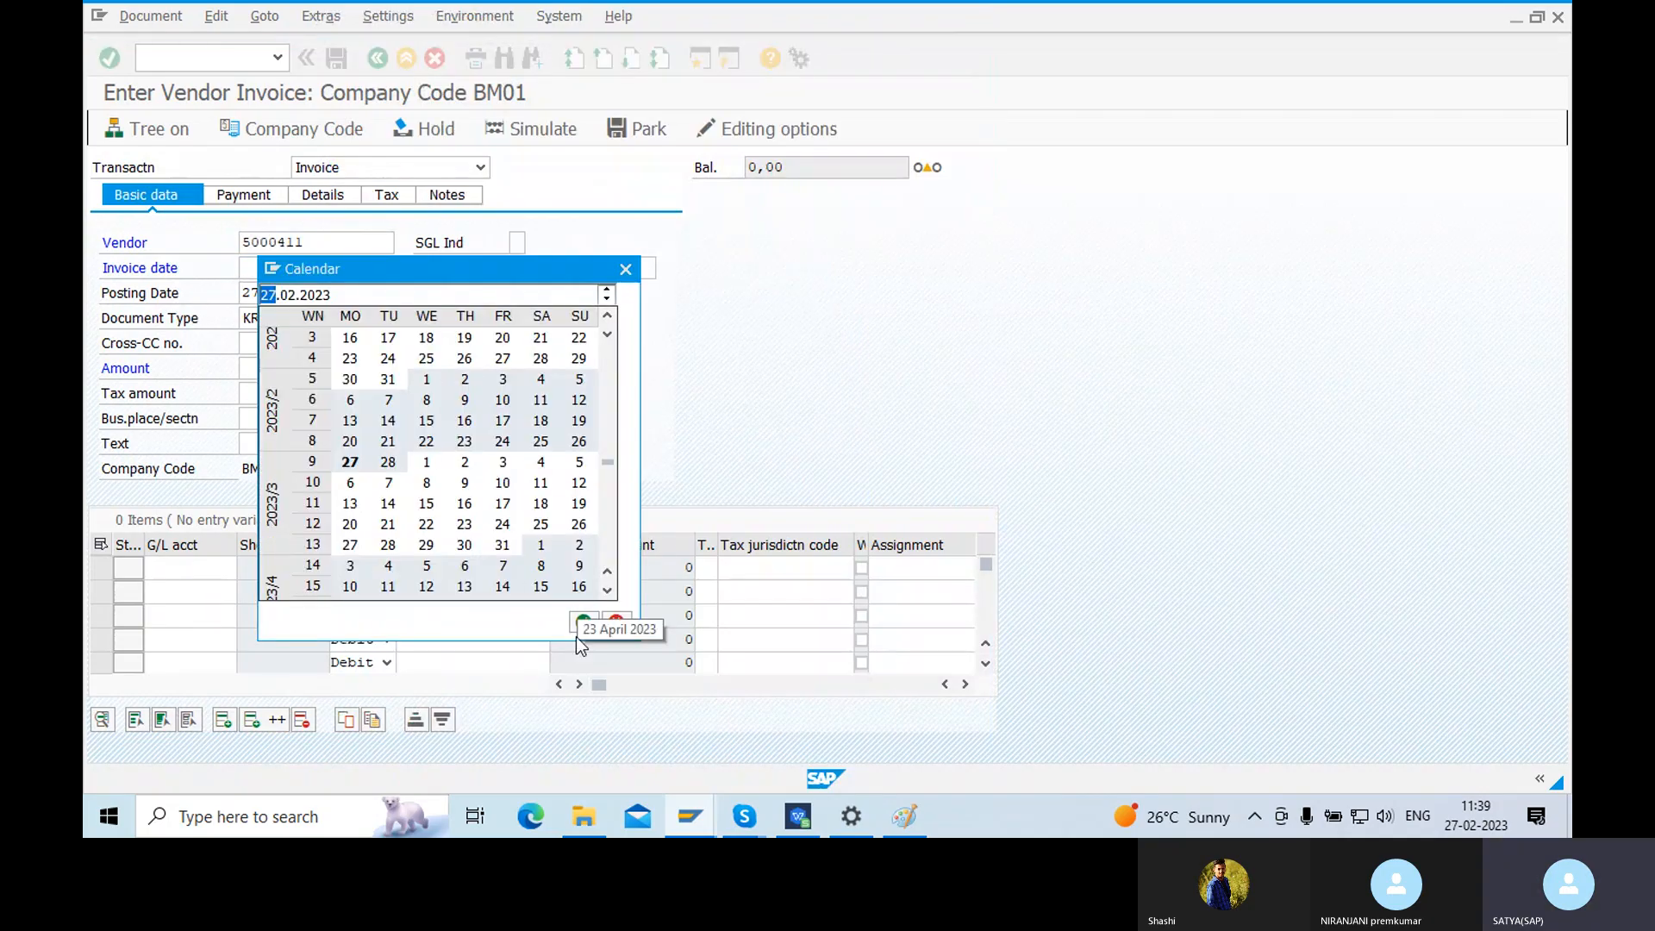
pyautogui.click(582, 621)
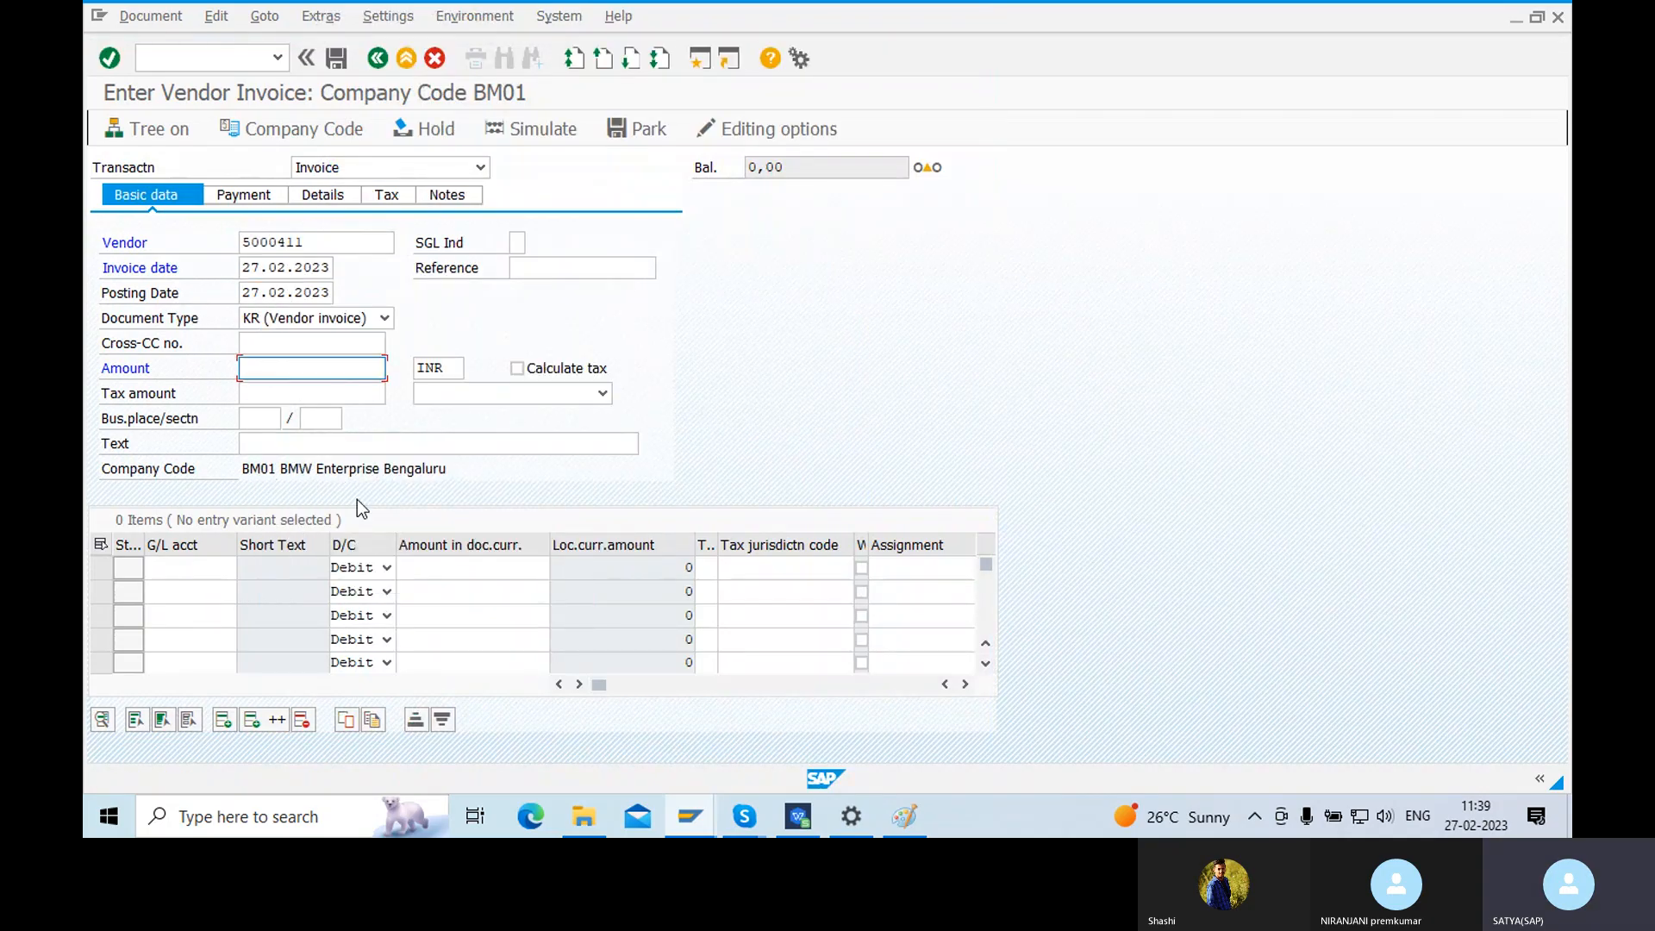
# - Set the invoice amount to 50000 INR and the header text to "vendor invoice"
pyautogui.write('50000')
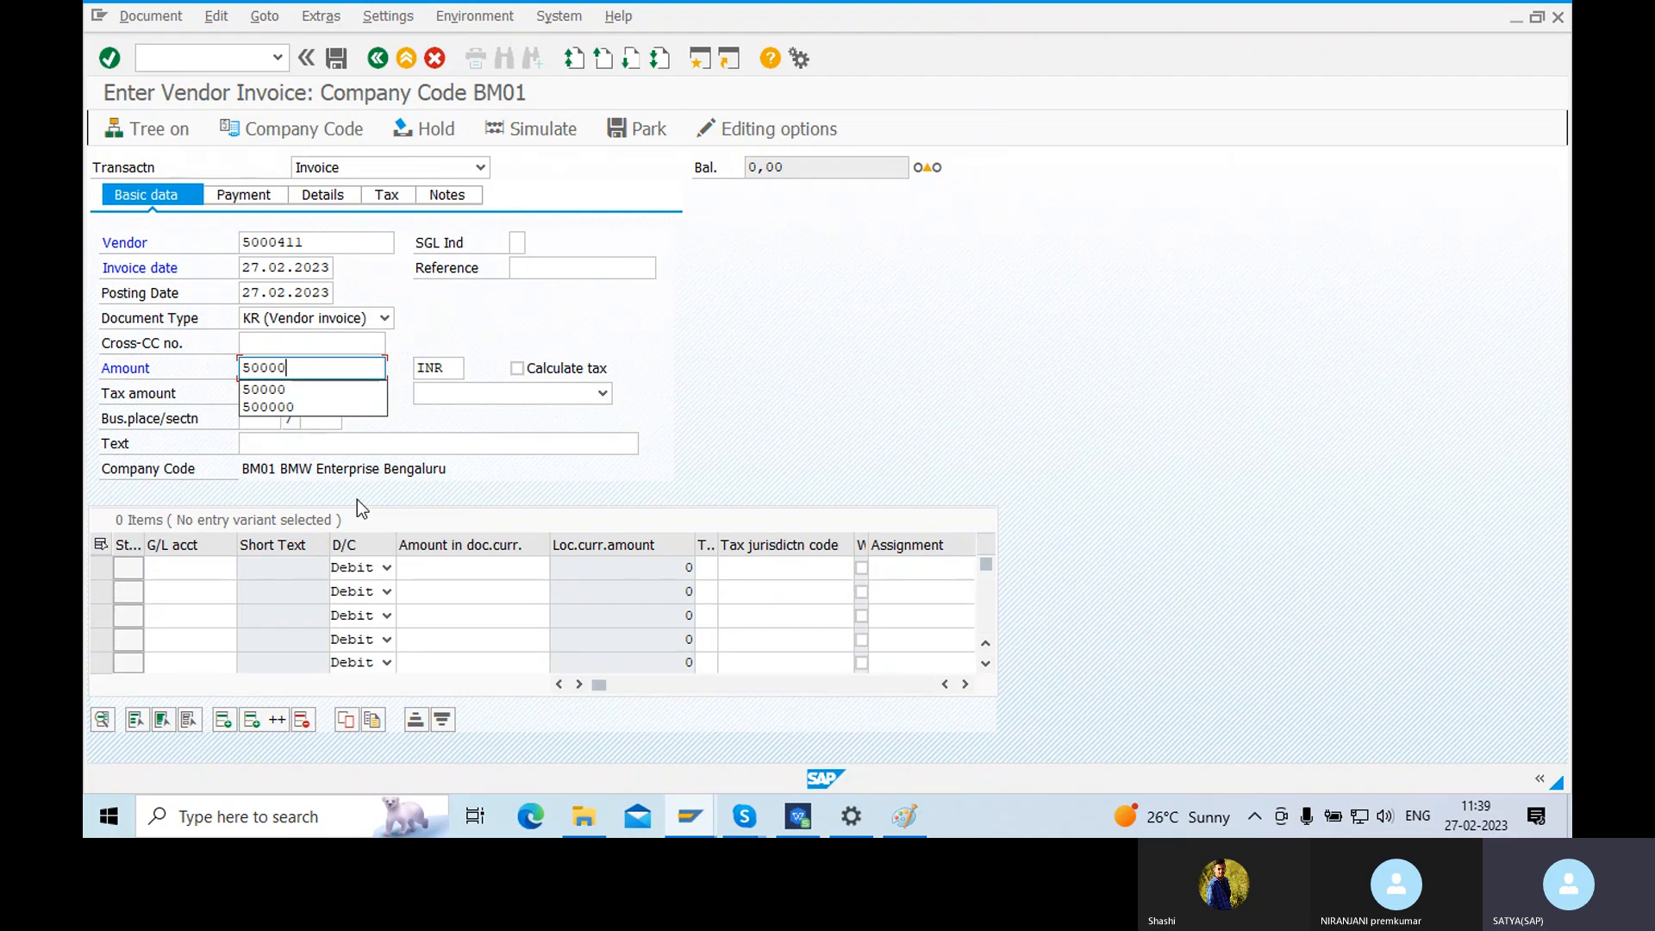
pyautogui.click(321, 443)
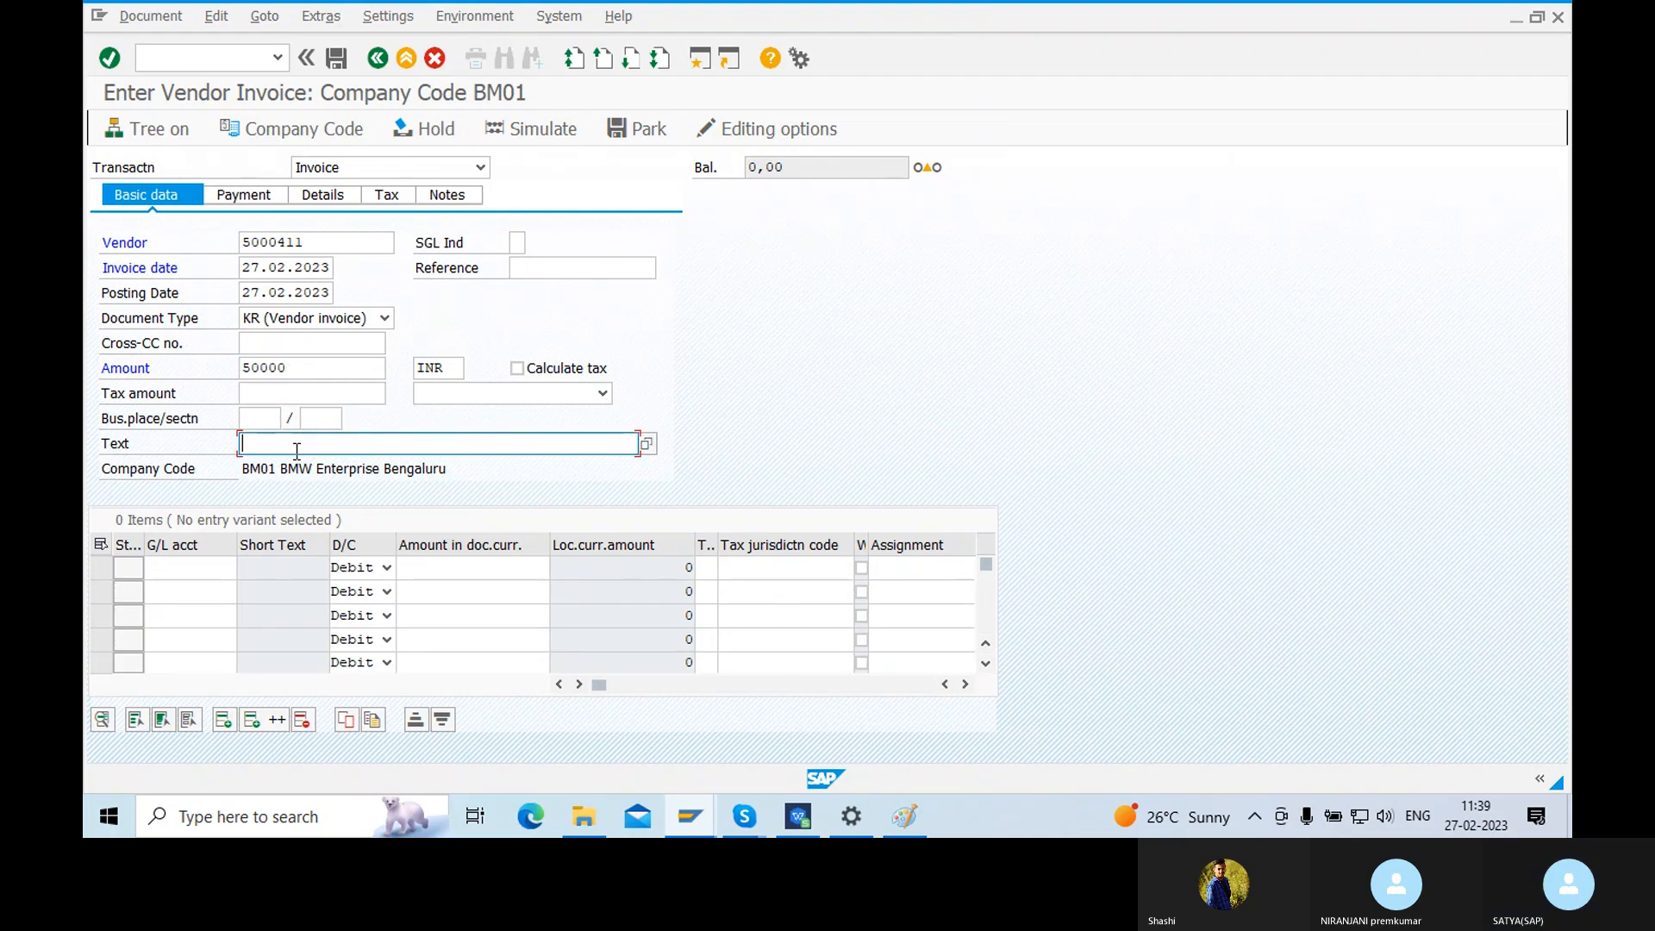
pyautogui.click(297, 450)
pyautogui.click(294, 465)
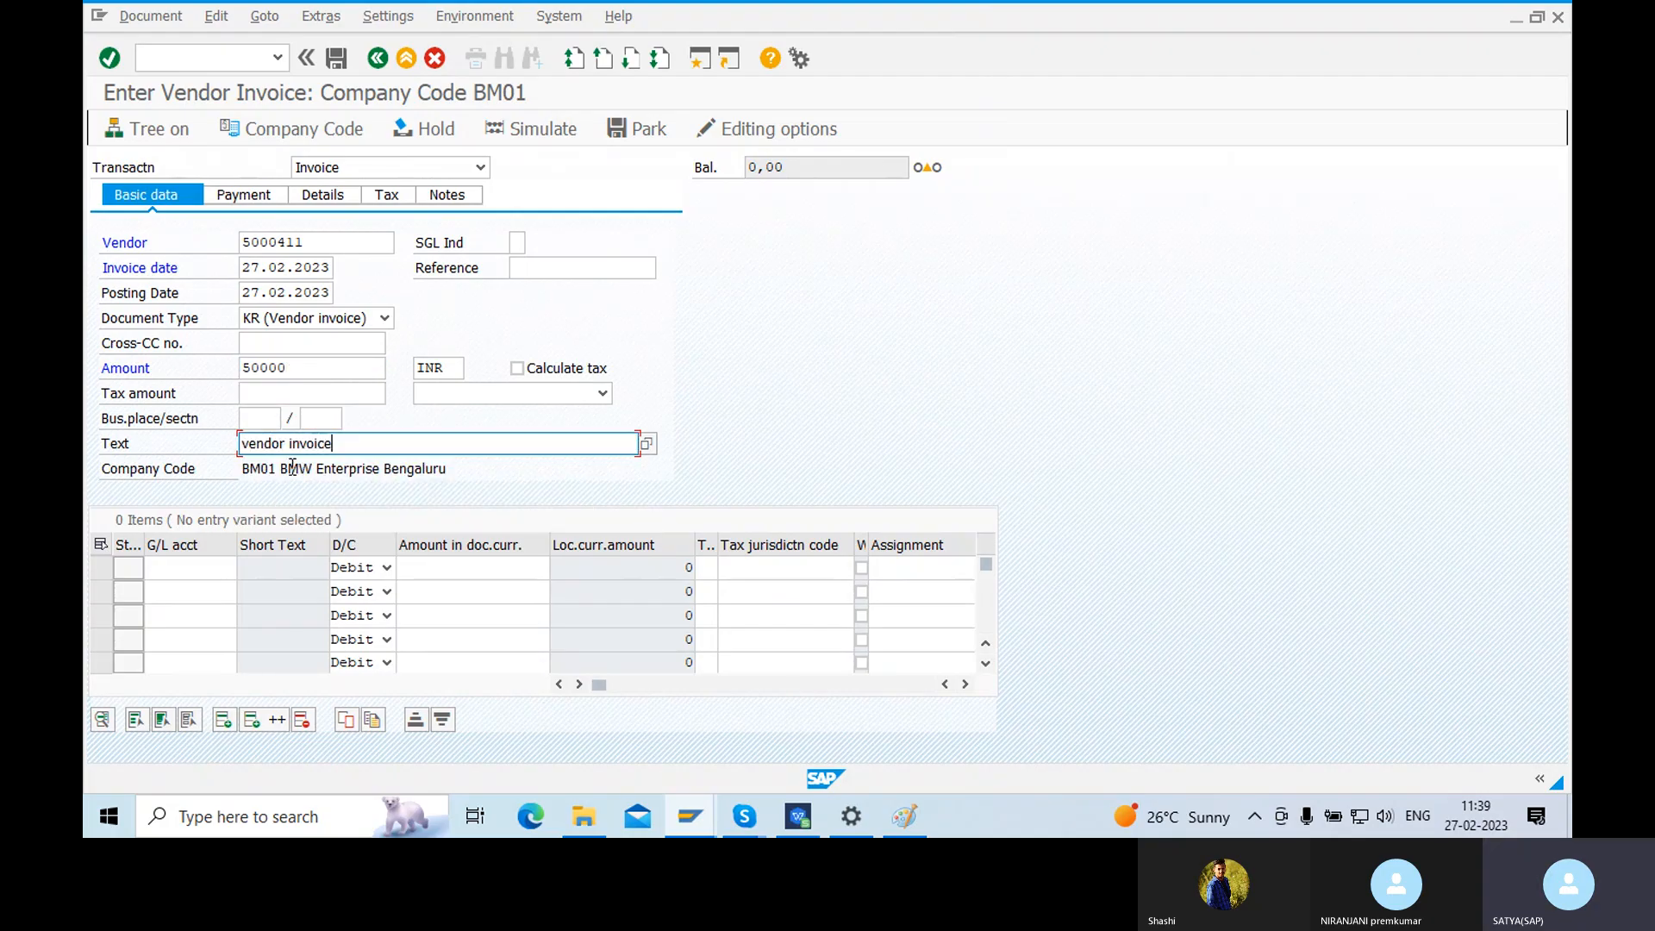
# - Add a debit line for the Purchase Ac for BMW Enterprise G/L account, using * to take over the full invoice amount
pyautogui.click(214, 567)
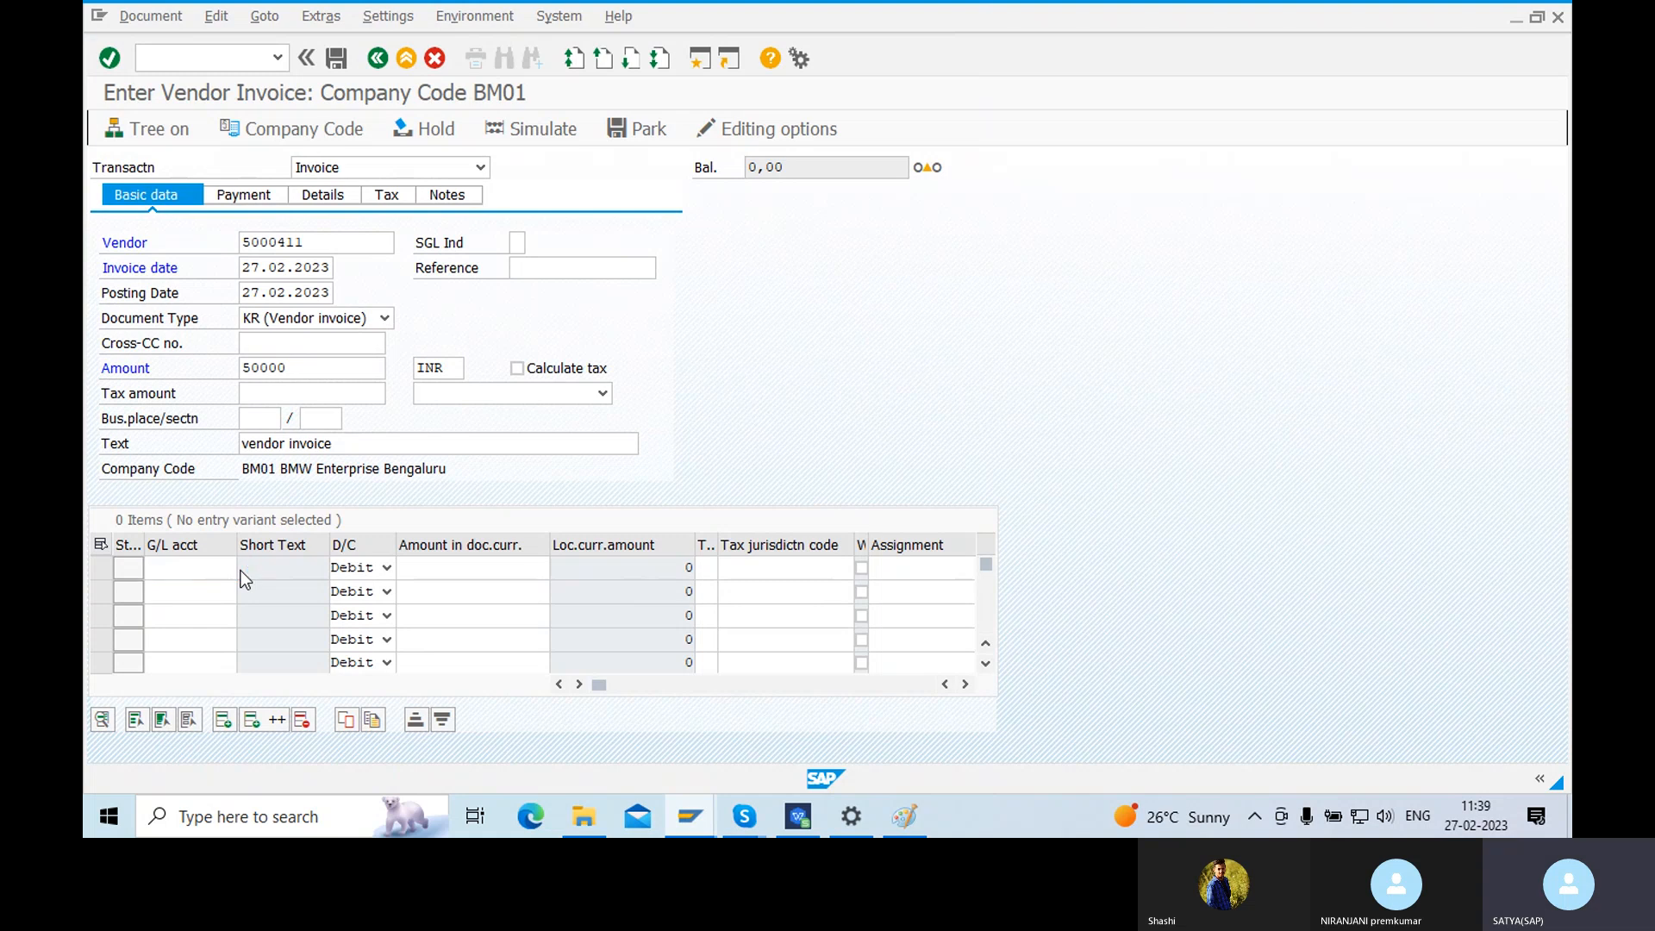
pyautogui.click(246, 568)
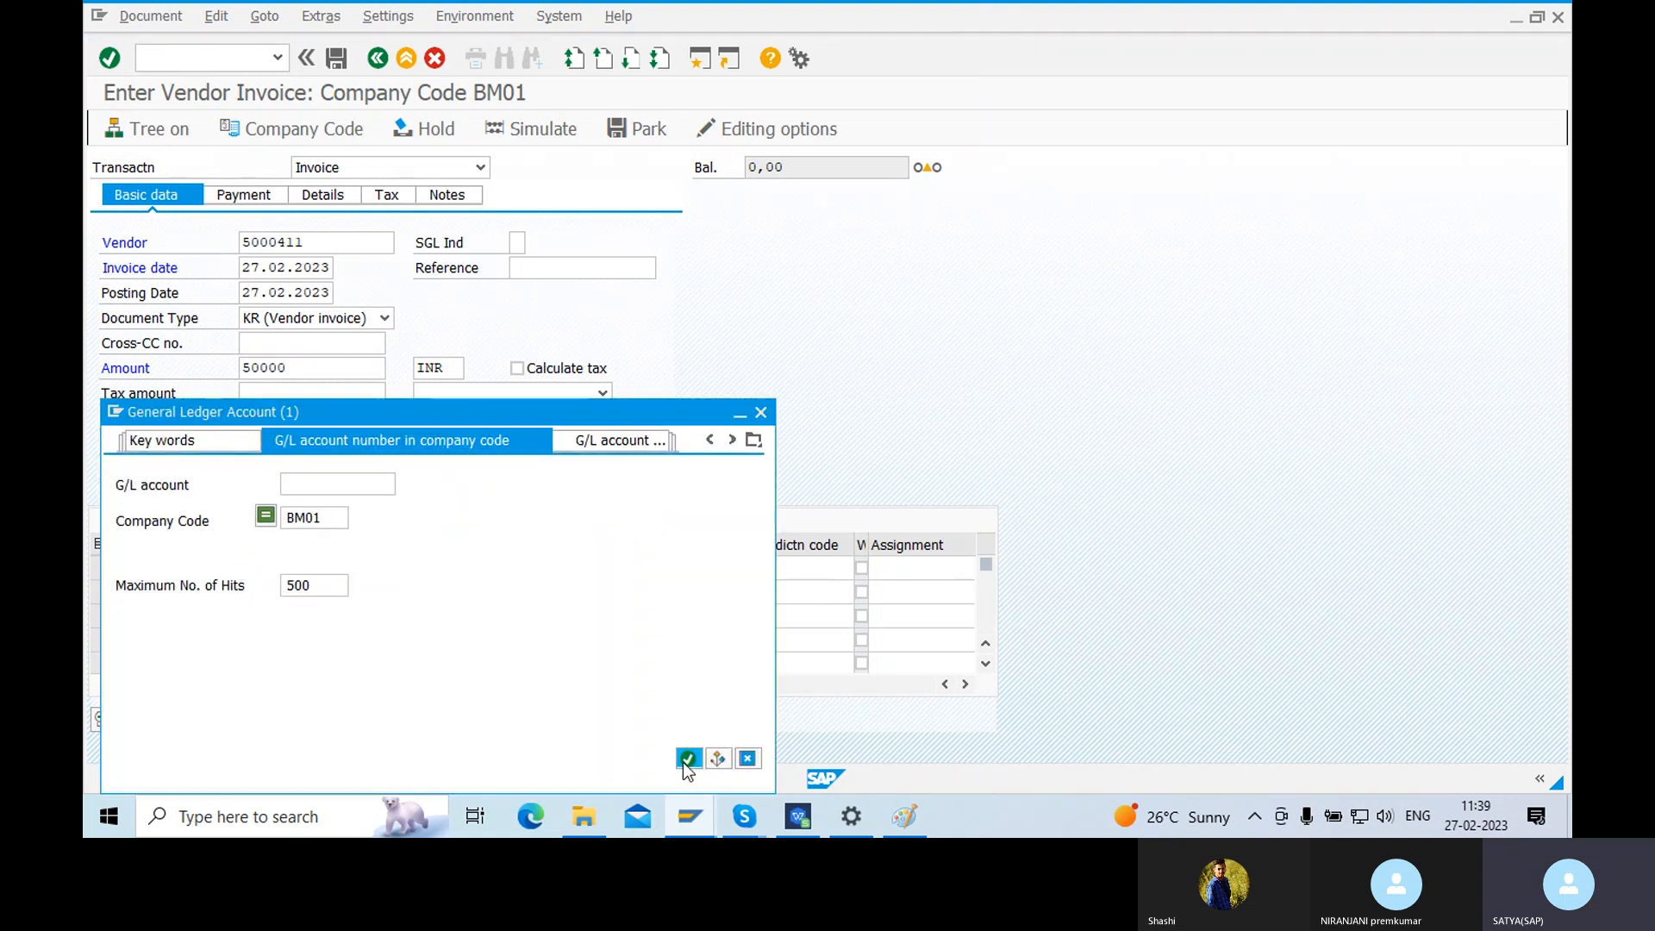
pyautogui.click(687, 760)
pyautogui.doubleClick(275, 270)
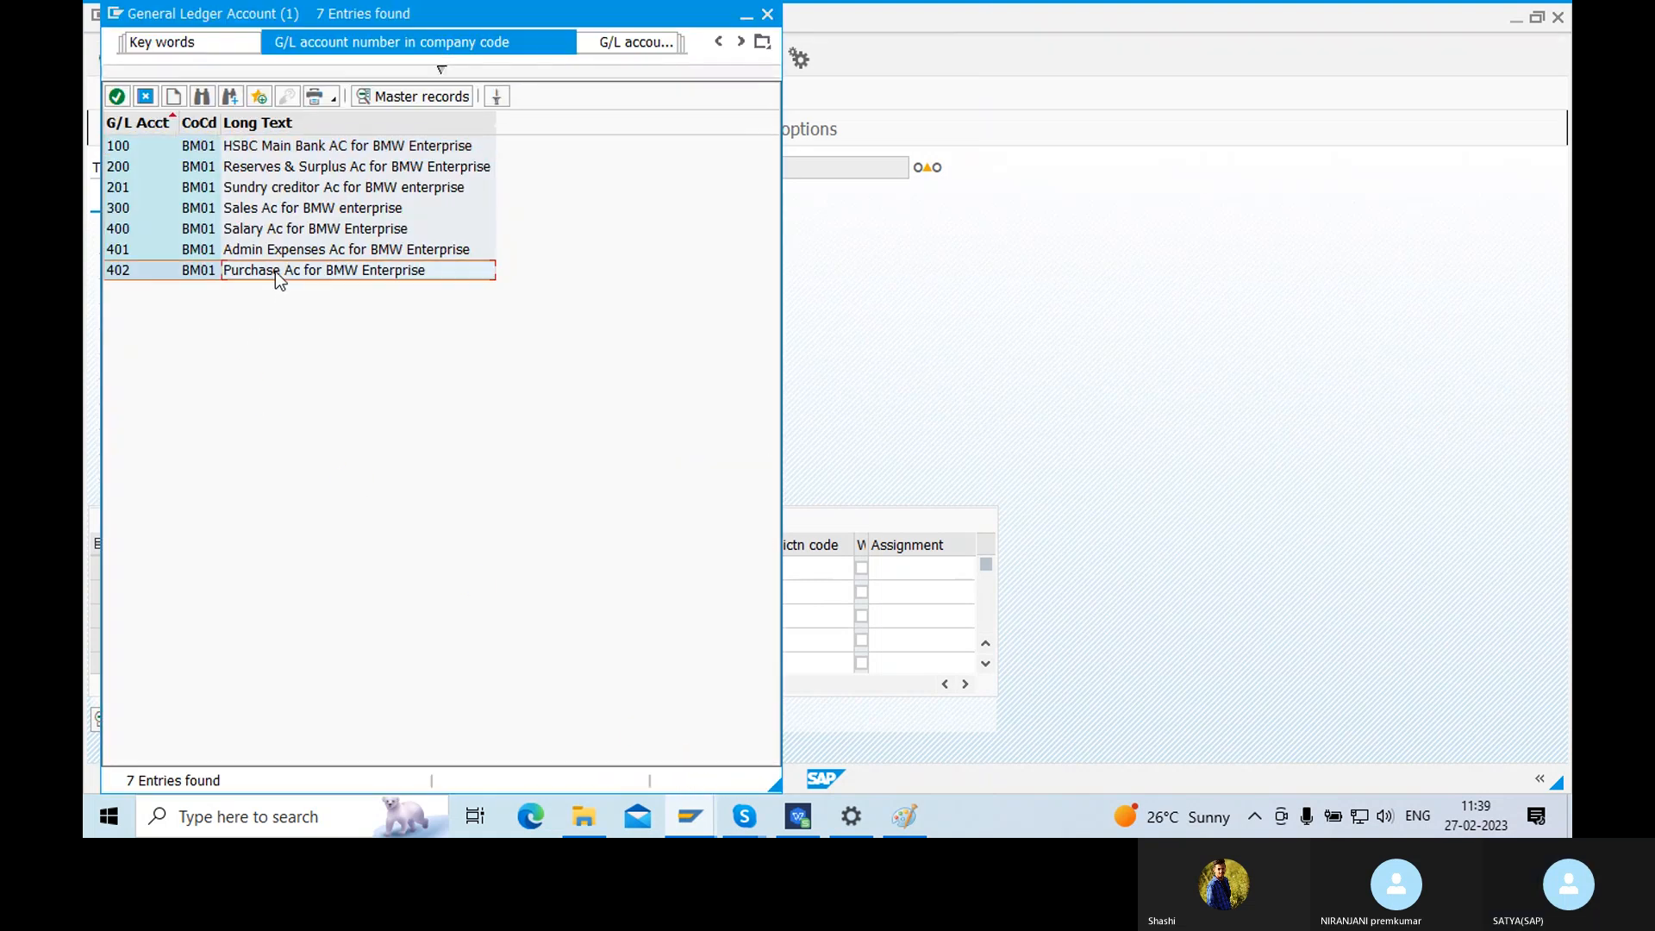
pyautogui.click(481, 569)
pyautogui.write('*')
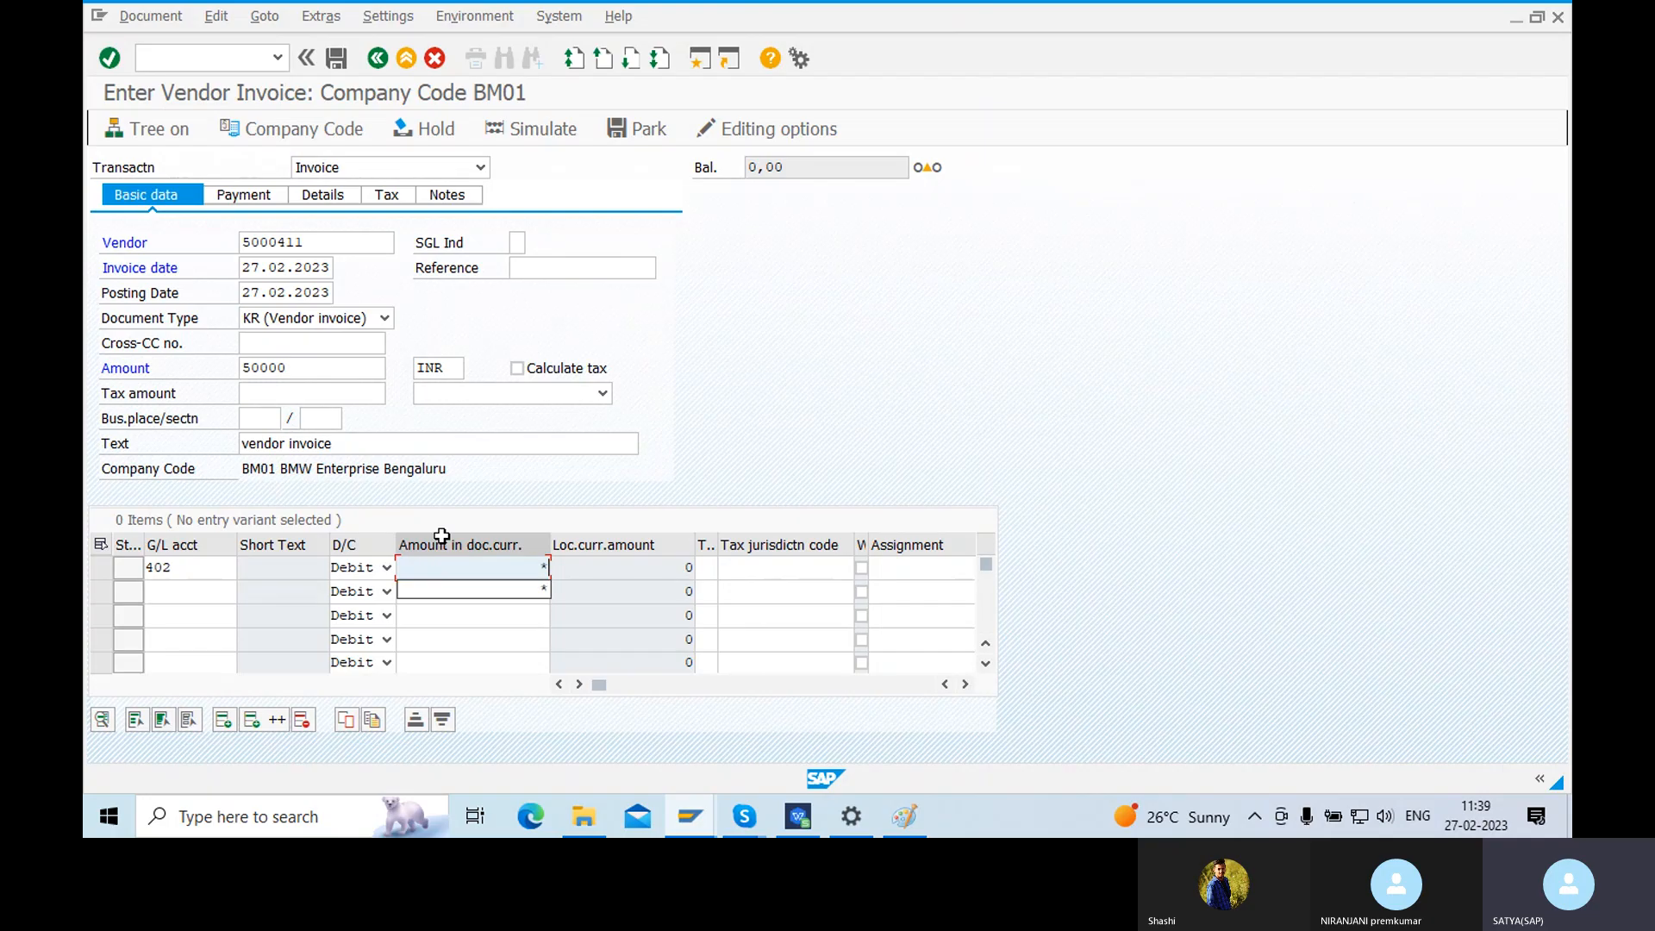
pyautogui.press('Return')
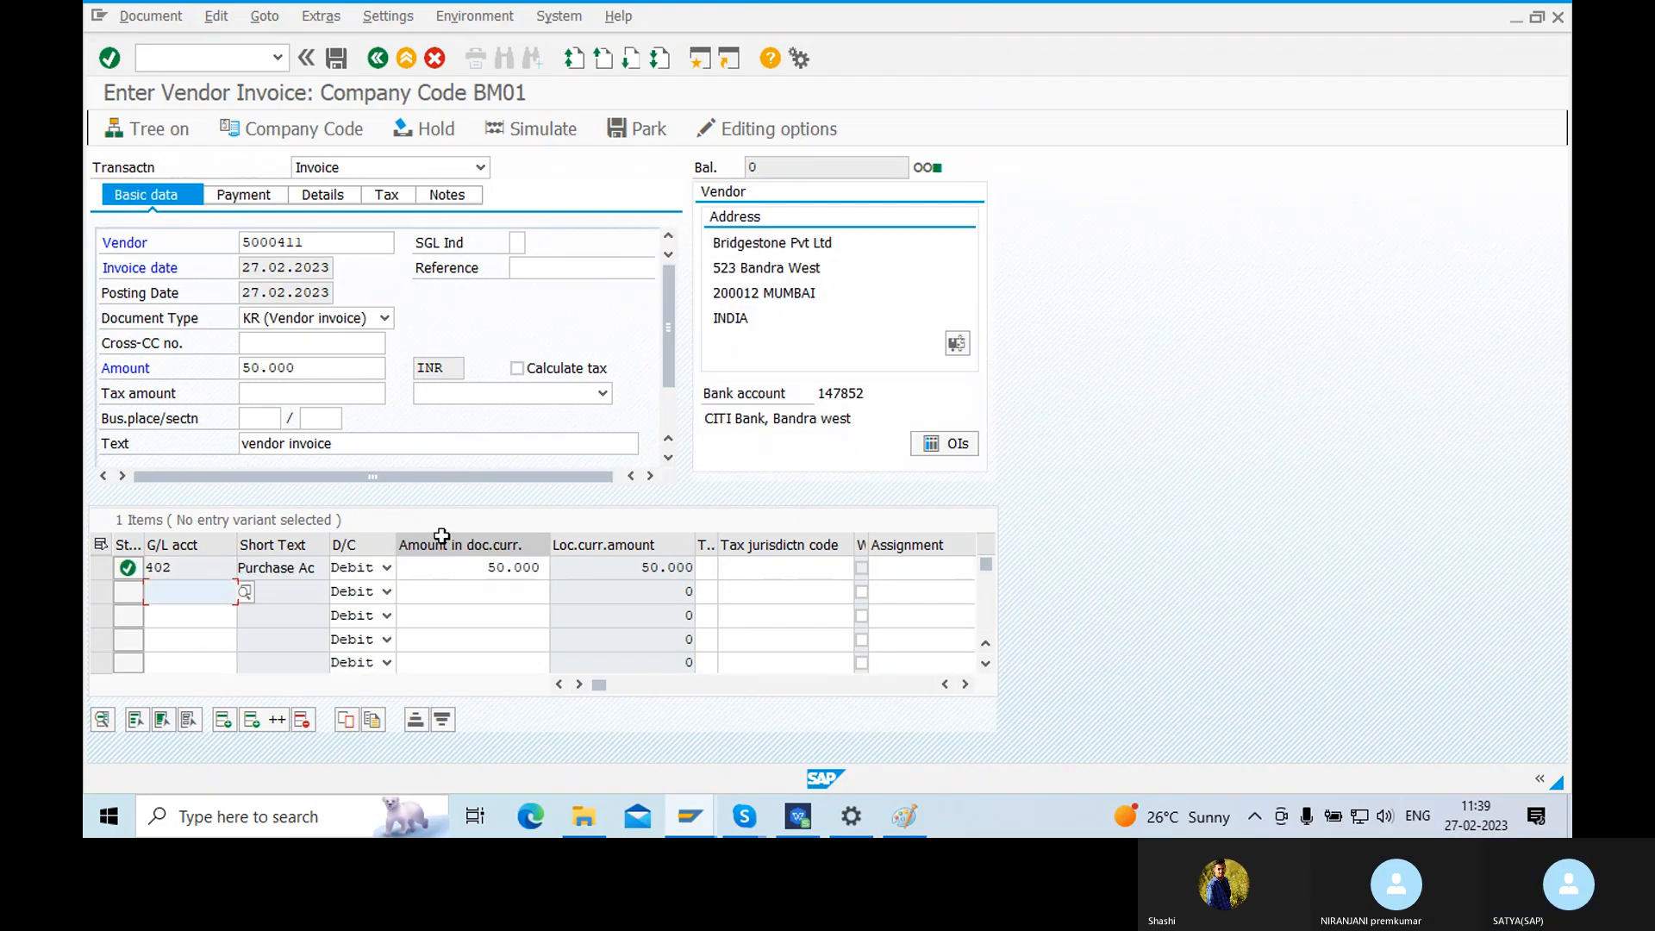
# - Simulate and post the vendor invoice, and copy the text "Document 52" from the posting message's details
pyautogui.click(540, 131)
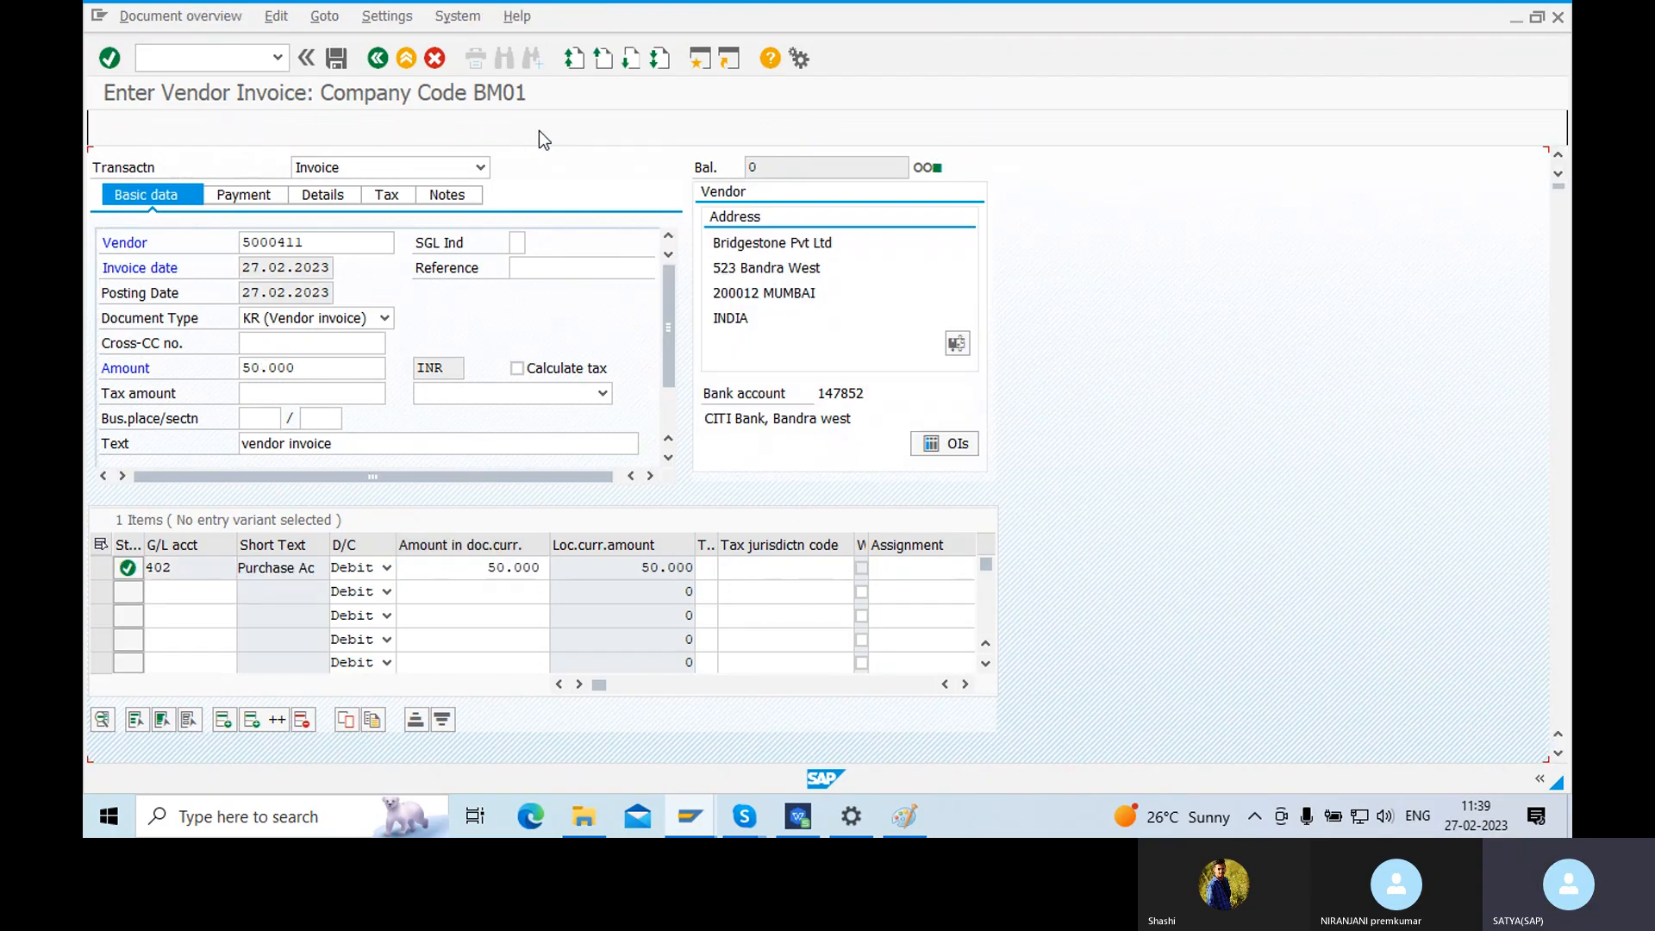
pyautogui.click(338, 58)
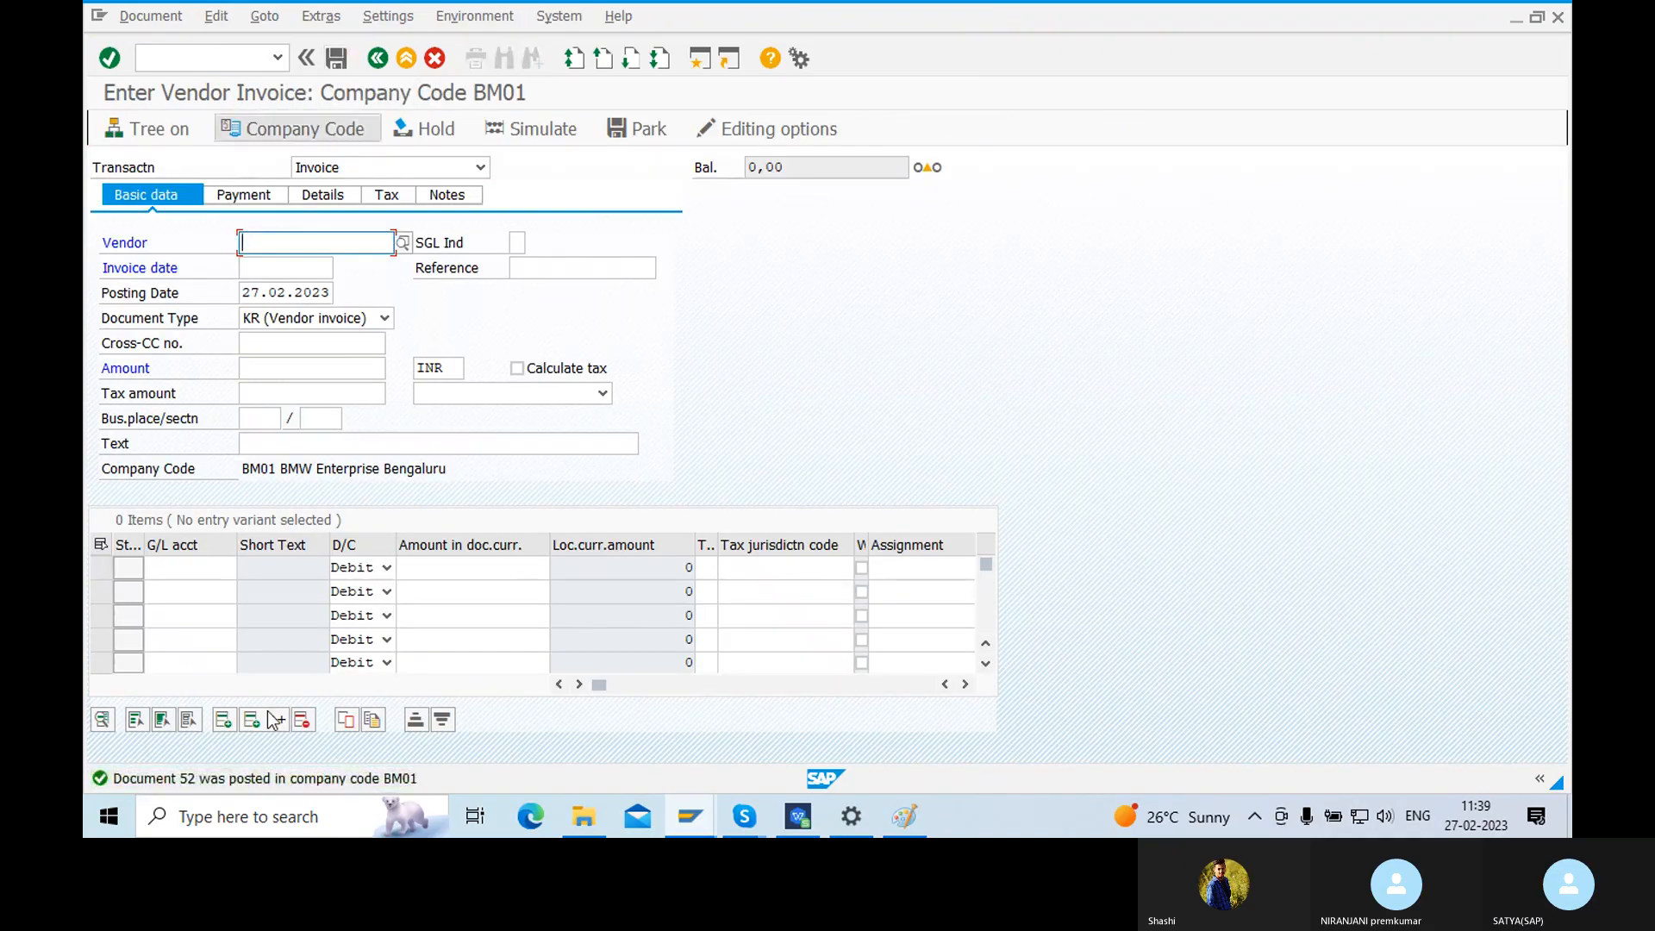
pyautogui.doubleClick(191, 778)
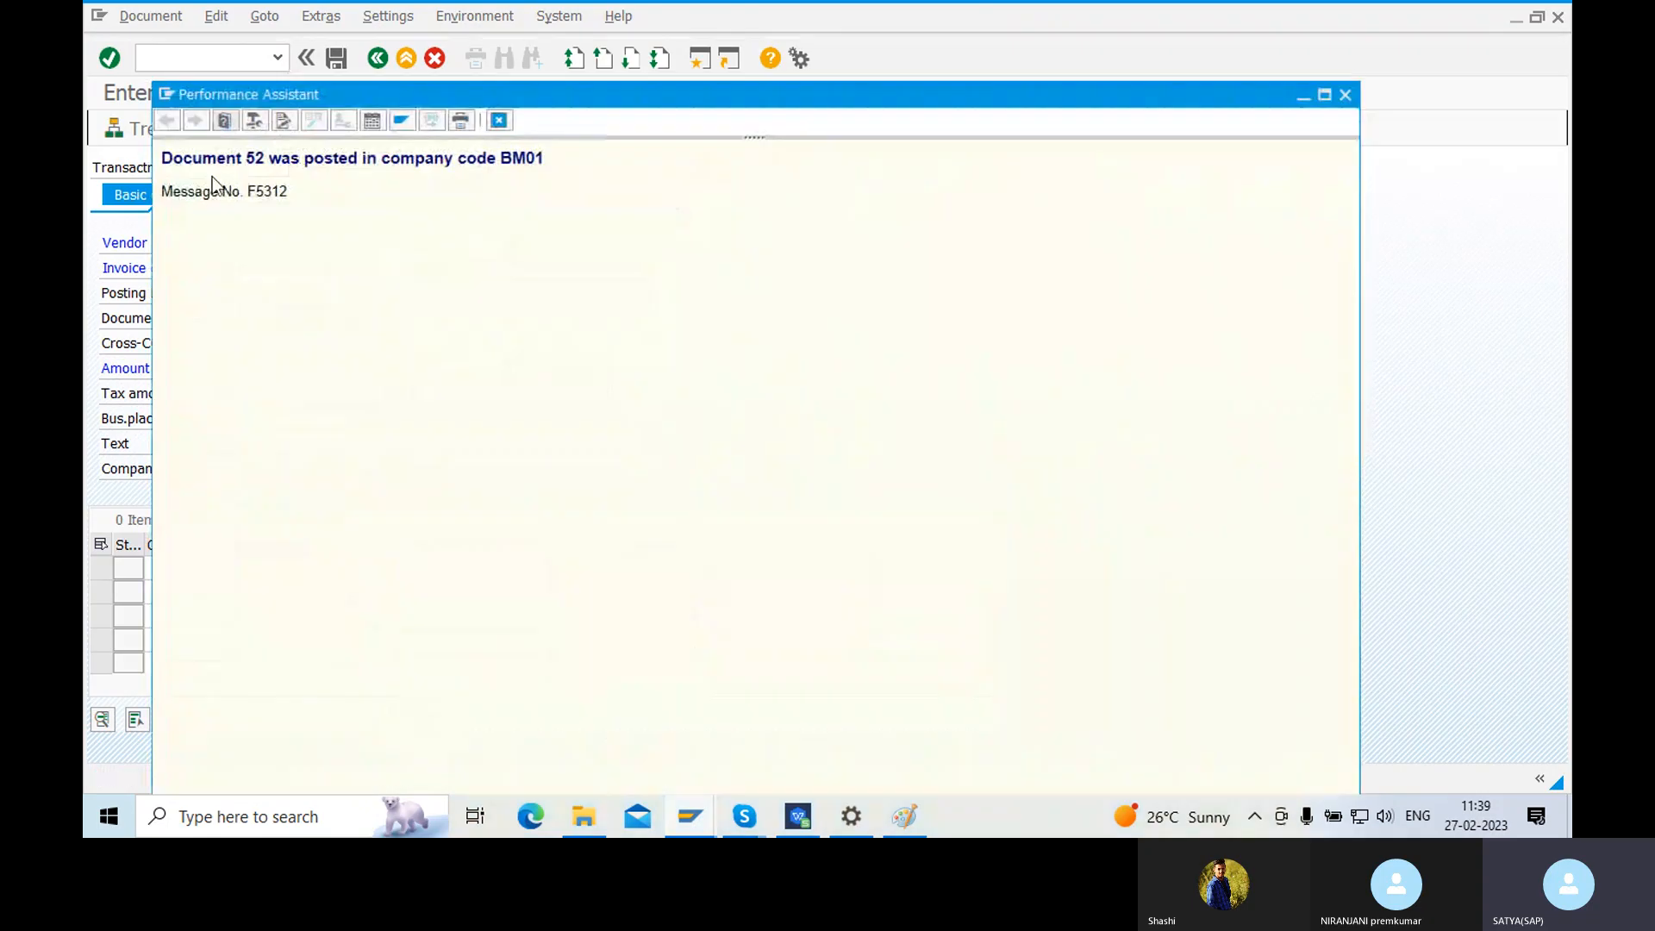
pyautogui.moveTo(162, 157); pyautogui.dragTo(271, 163)
pyautogui.hotkey('ctrl', 'c')
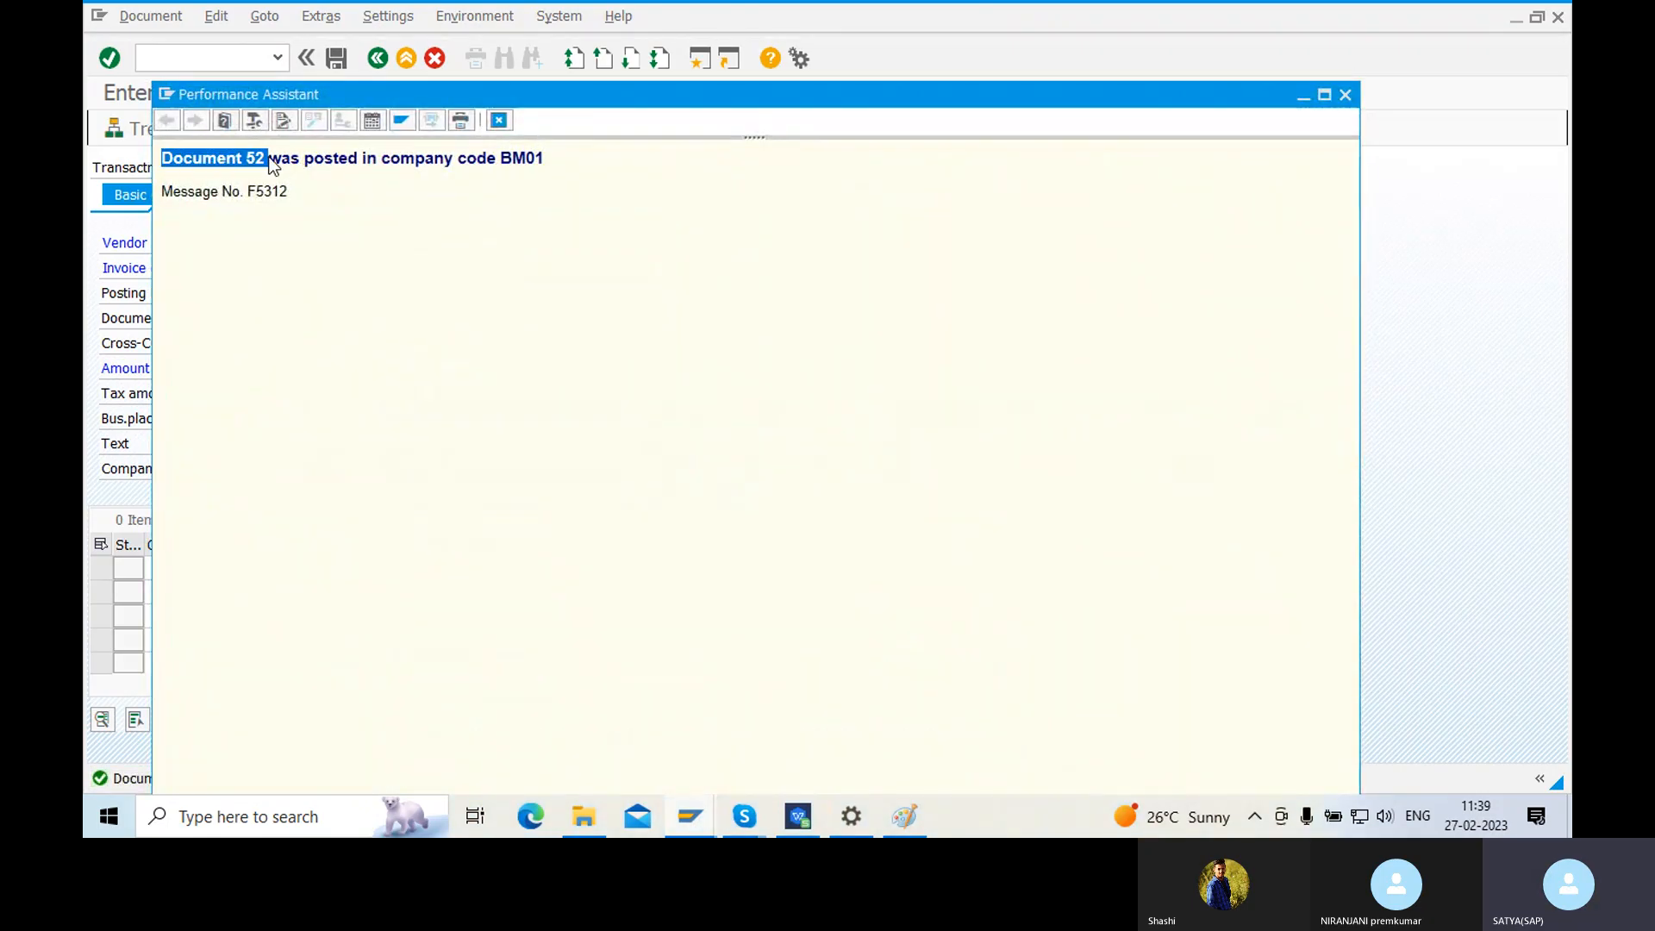
pyautogui.click(498, 120)
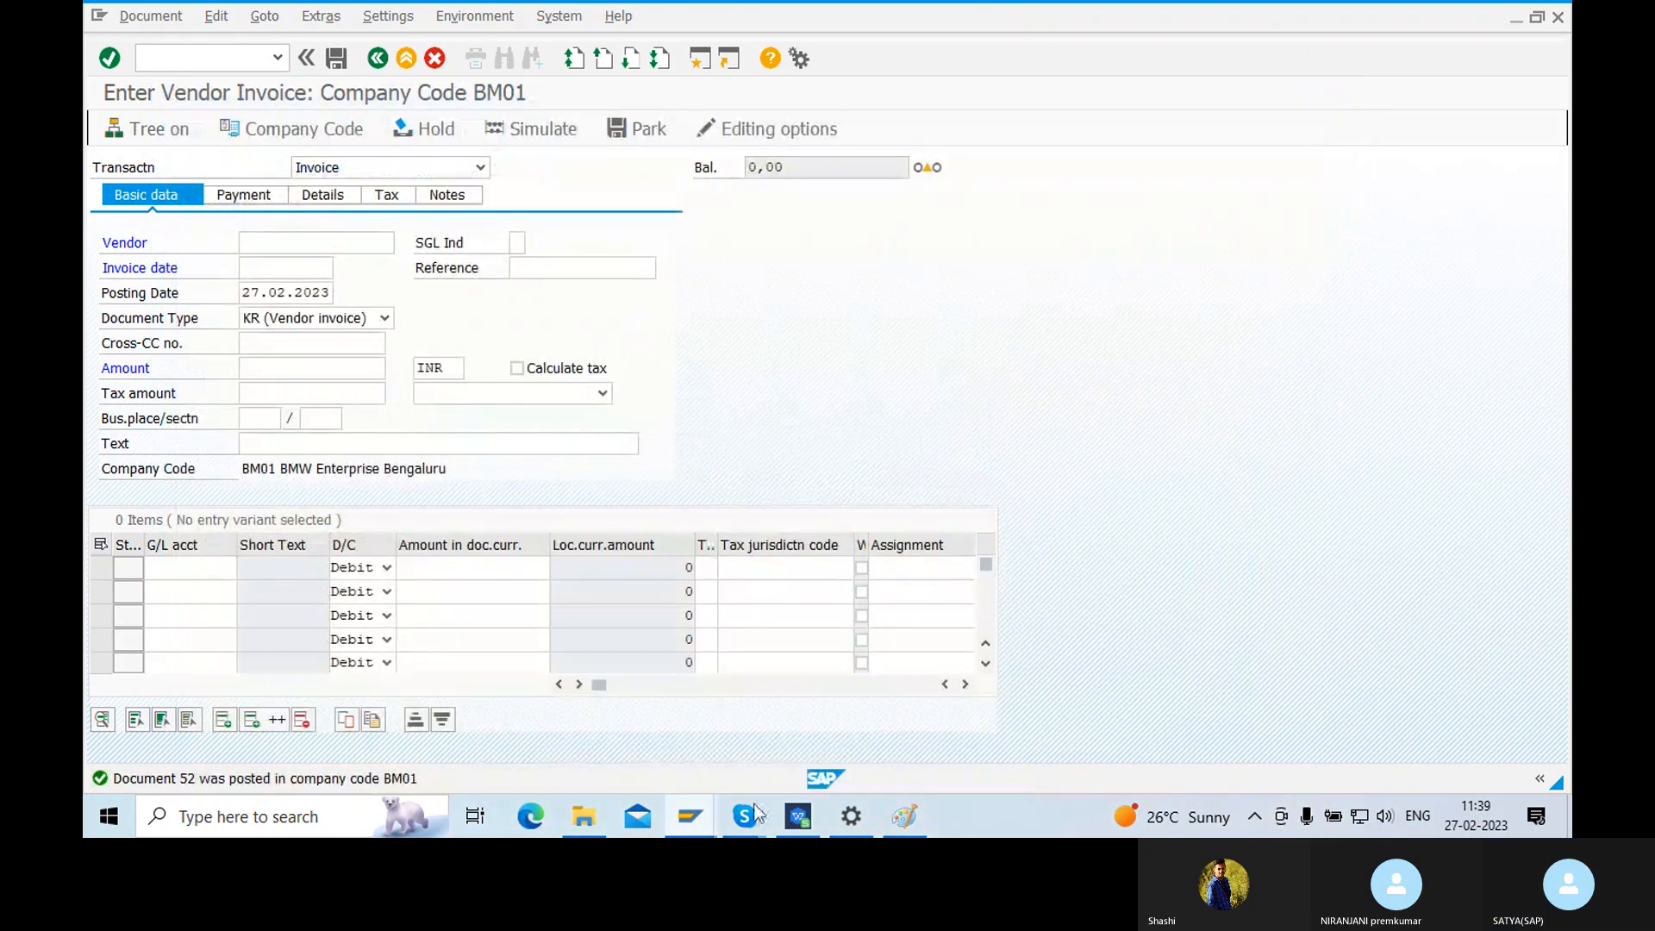
# - Switch to Paint and paste the text Document 52 below the Document 51 box
pyautogui.click(919, 826)
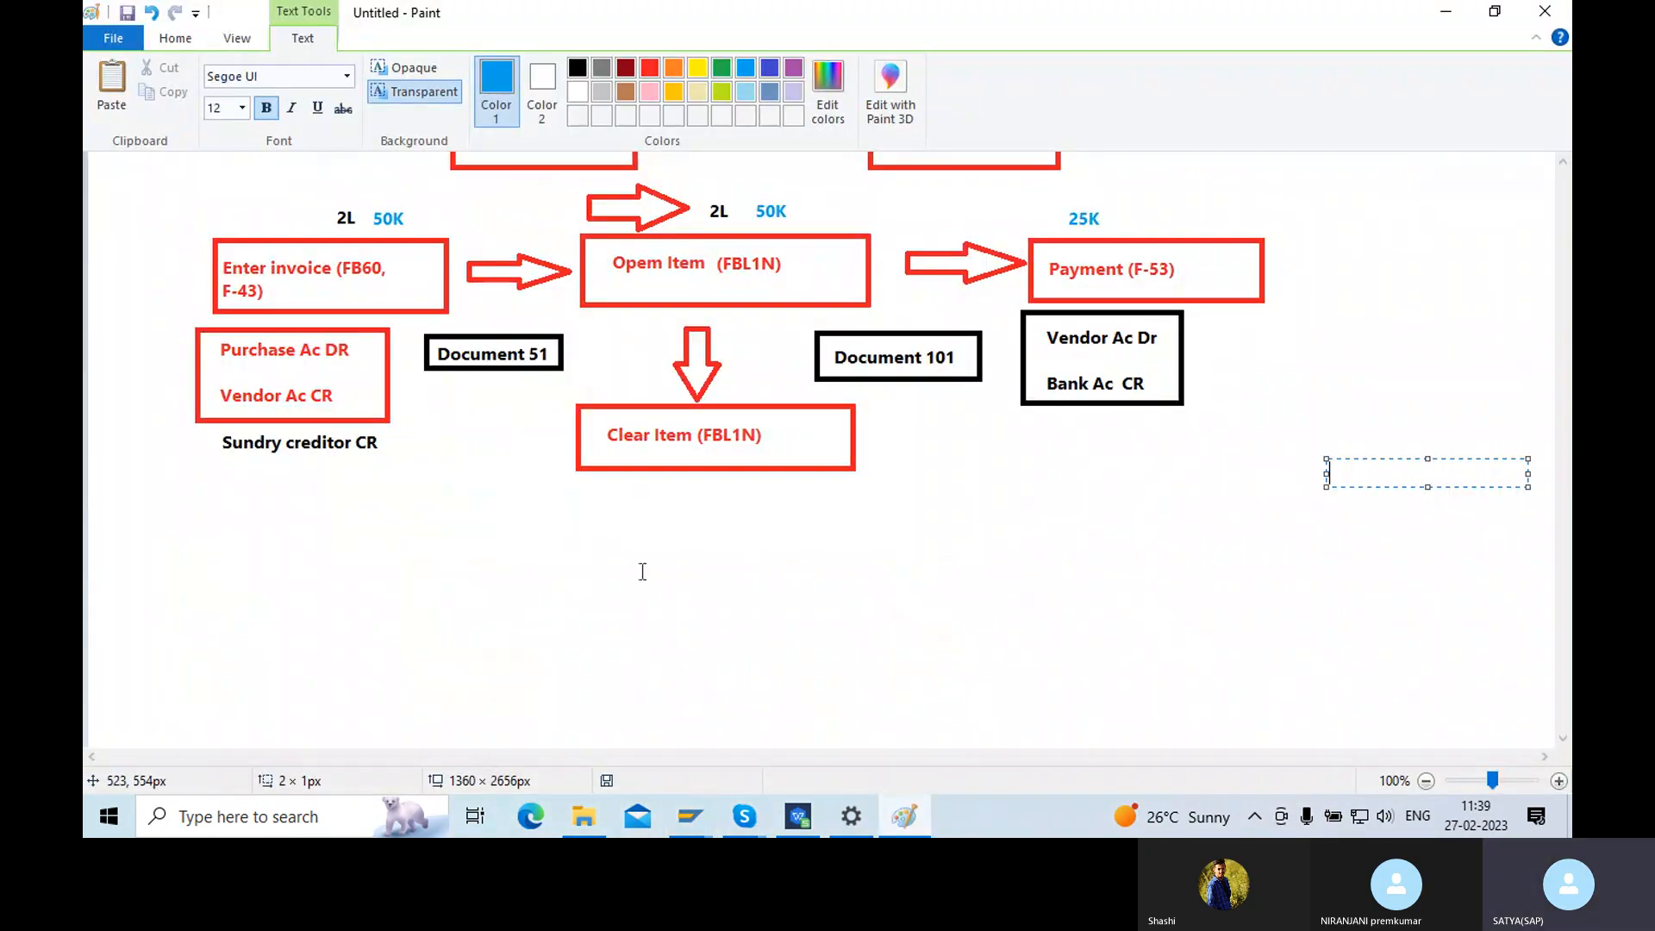
pyautogui.click(427, 408)
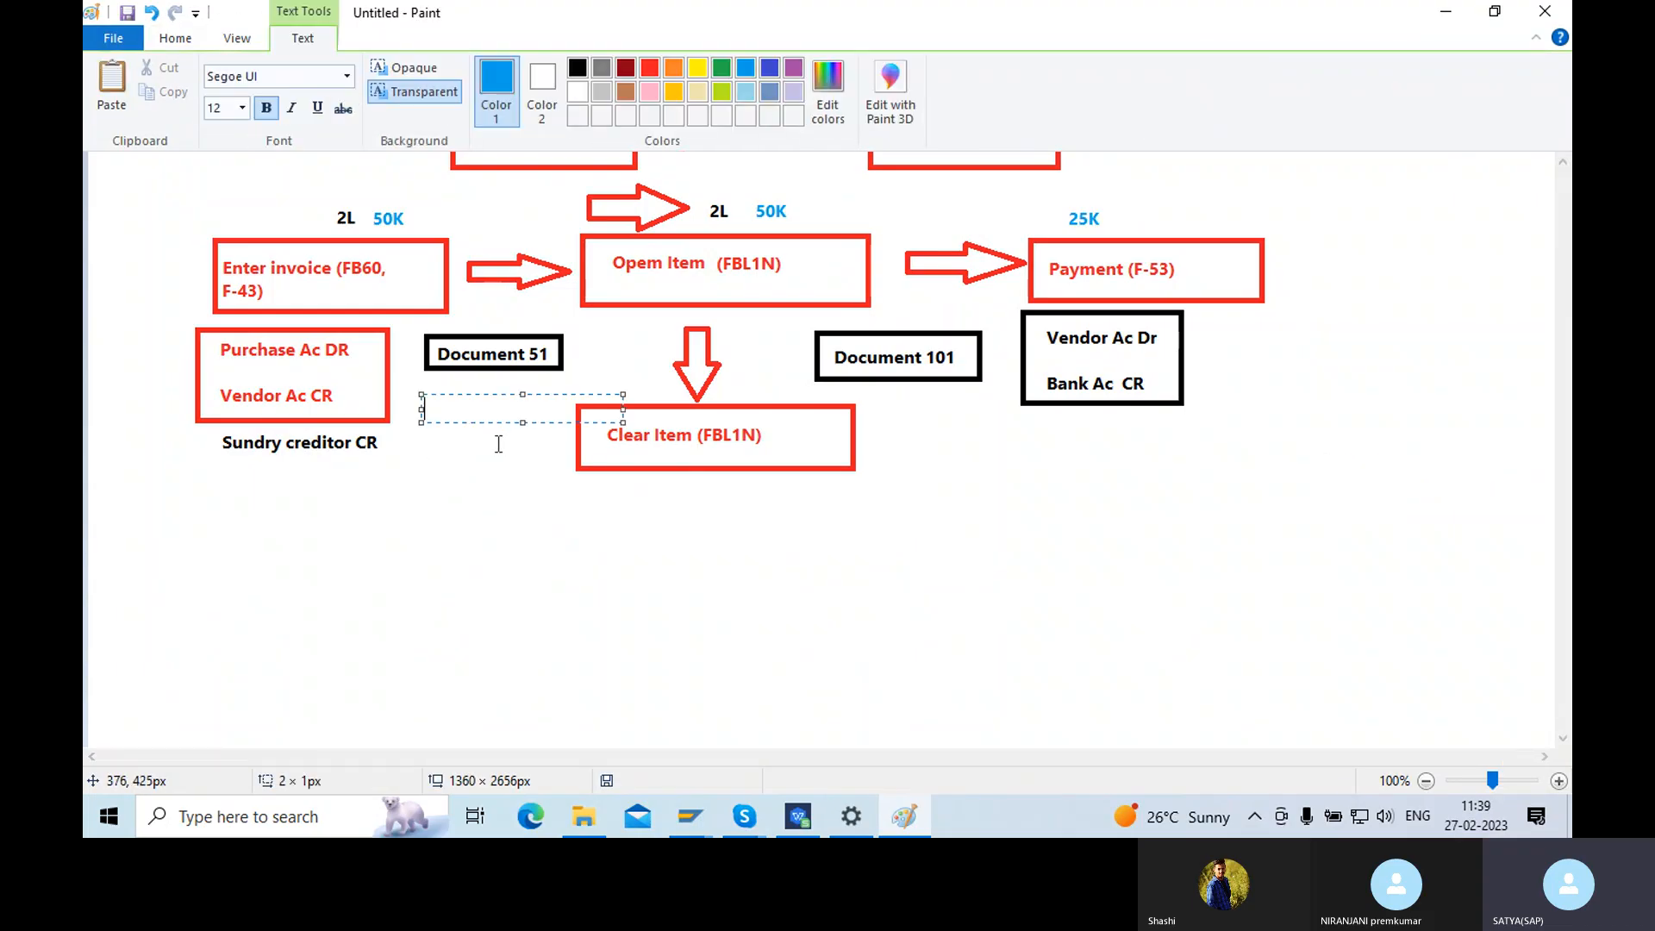
pyautogui.hotkey('ctrl', 'v')
# - Format the Document 52 text as bold Segoe UI in indigo, and frame it with an indigo rectangle
pyautogui.moveTo(527, 415); pyautogui.dragTo(422, 416)
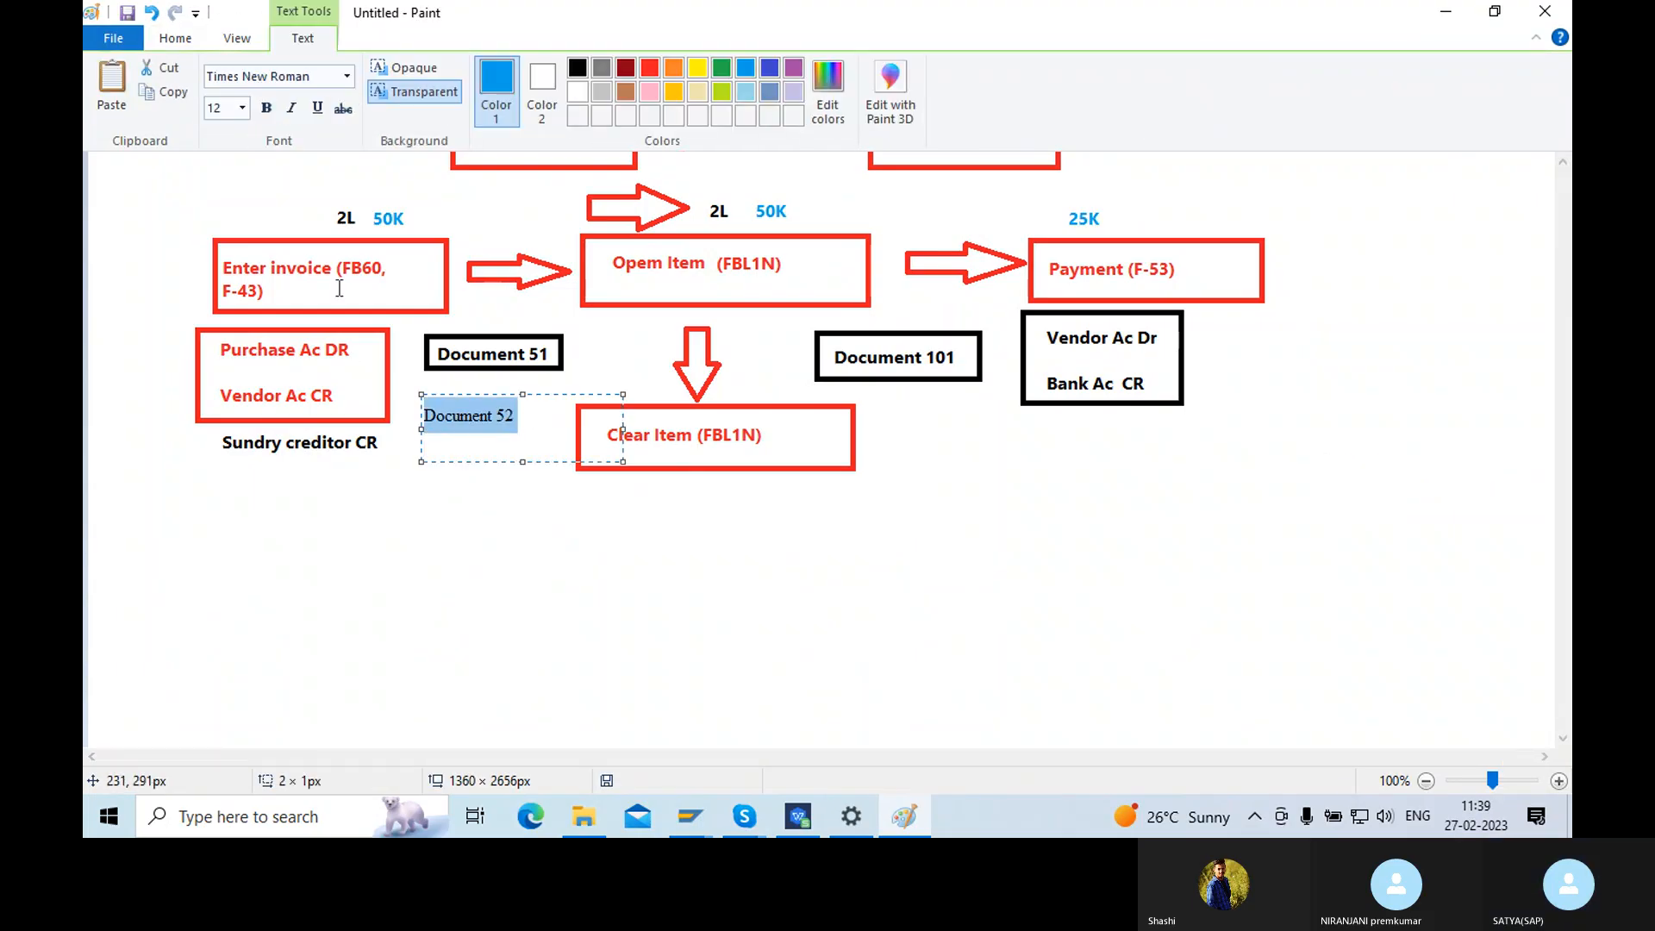
pyautogui.click(274, 109)
pyautogui.click(347, 76)
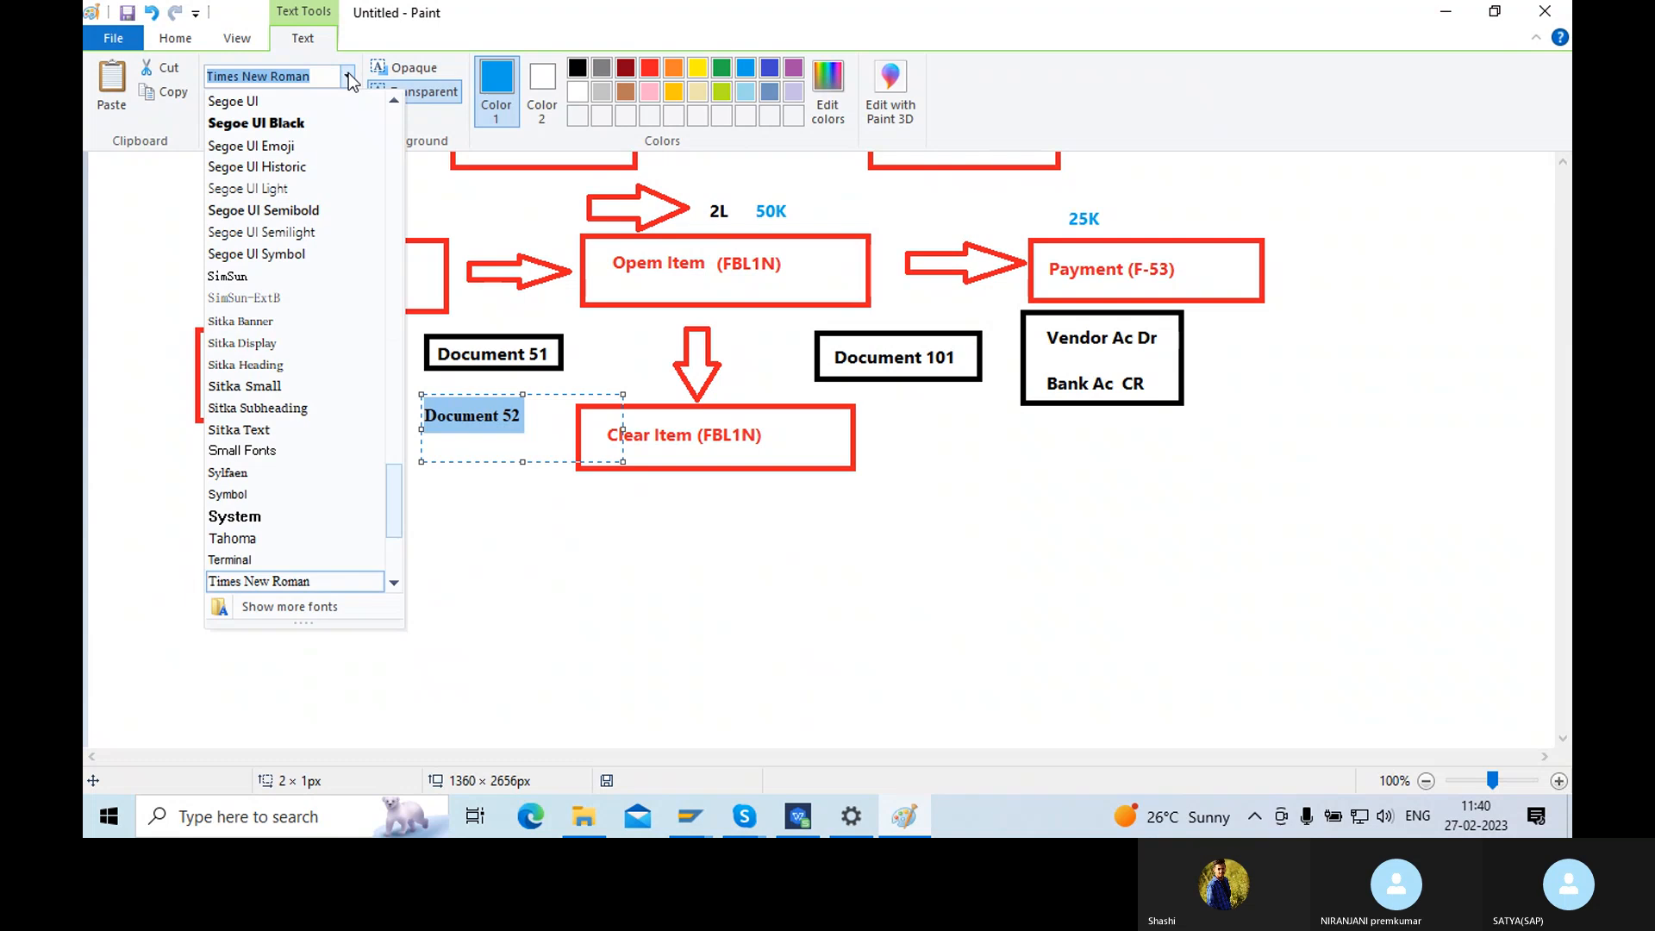
pyautogui.click(258, 101)
pyautogui.click(770, 68)
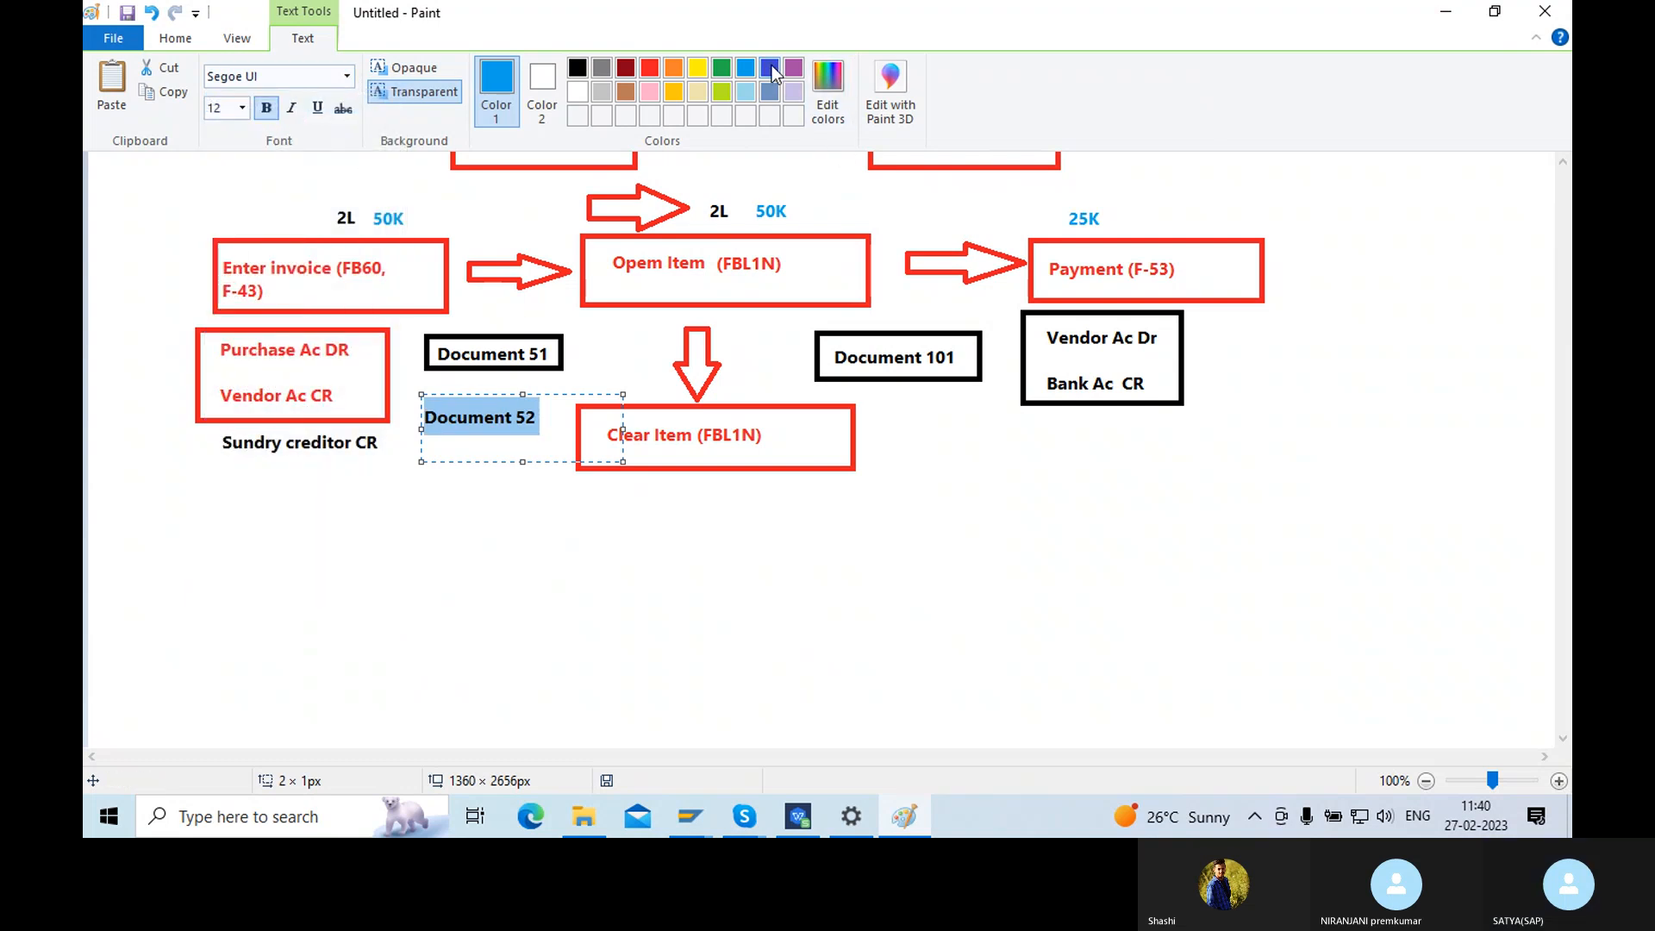
pyautogui.click(443, 565)
pyautogui.click(563, 69)
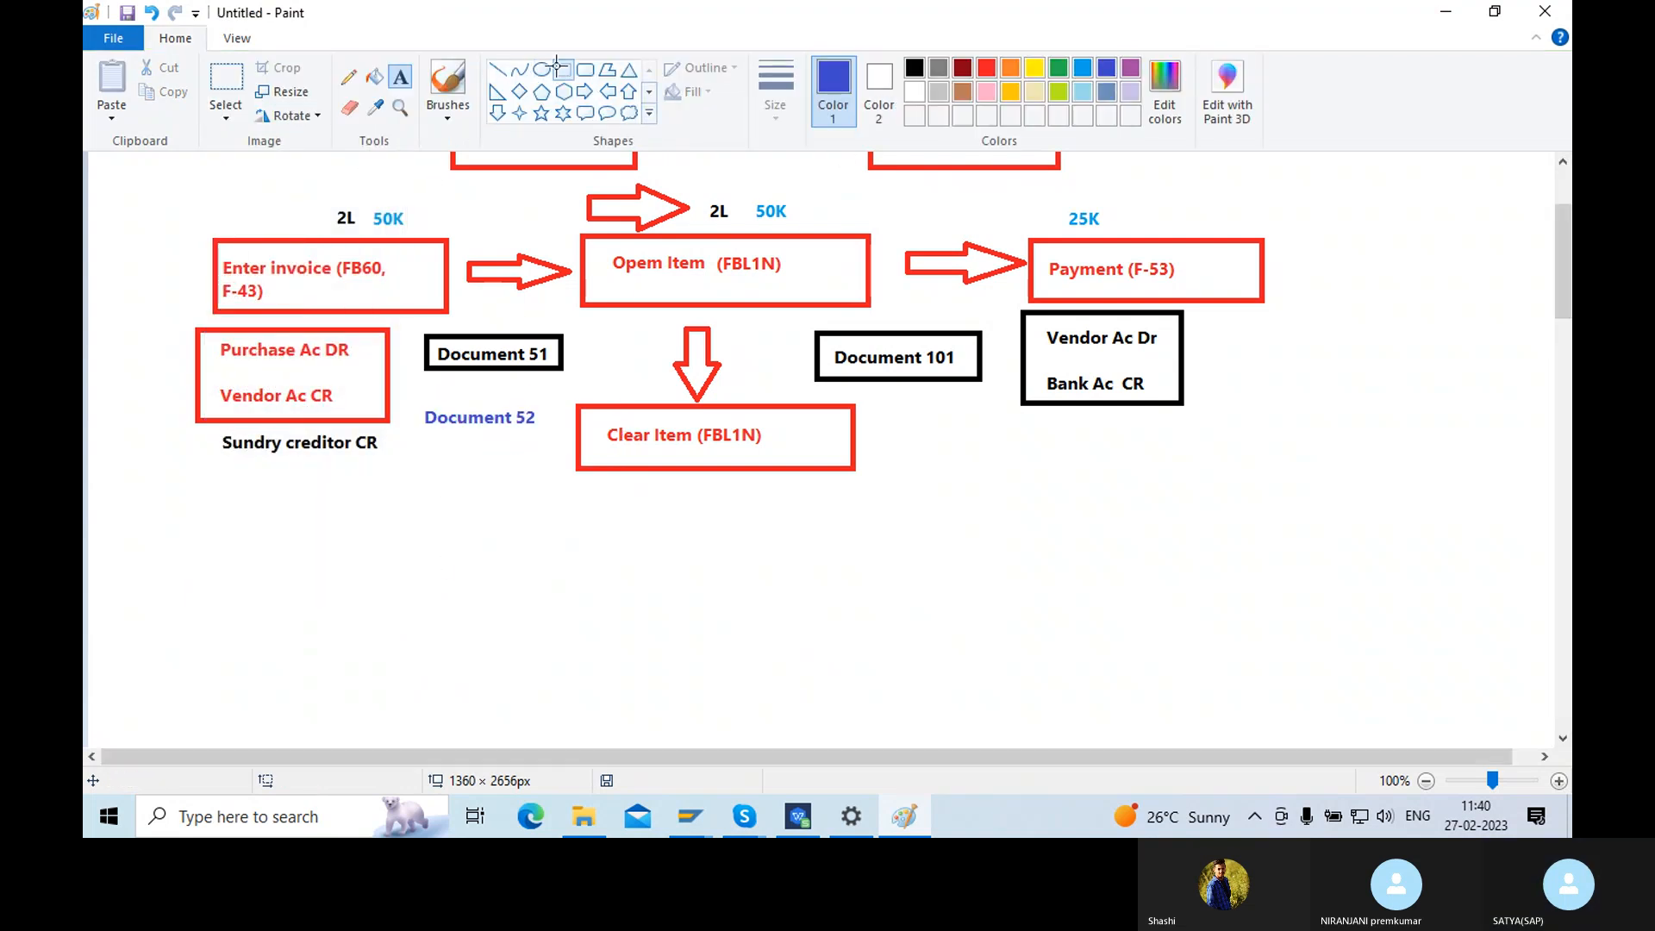
pyautogui.moveTo(419, 395); pyautogui.dragTo(545, 440)
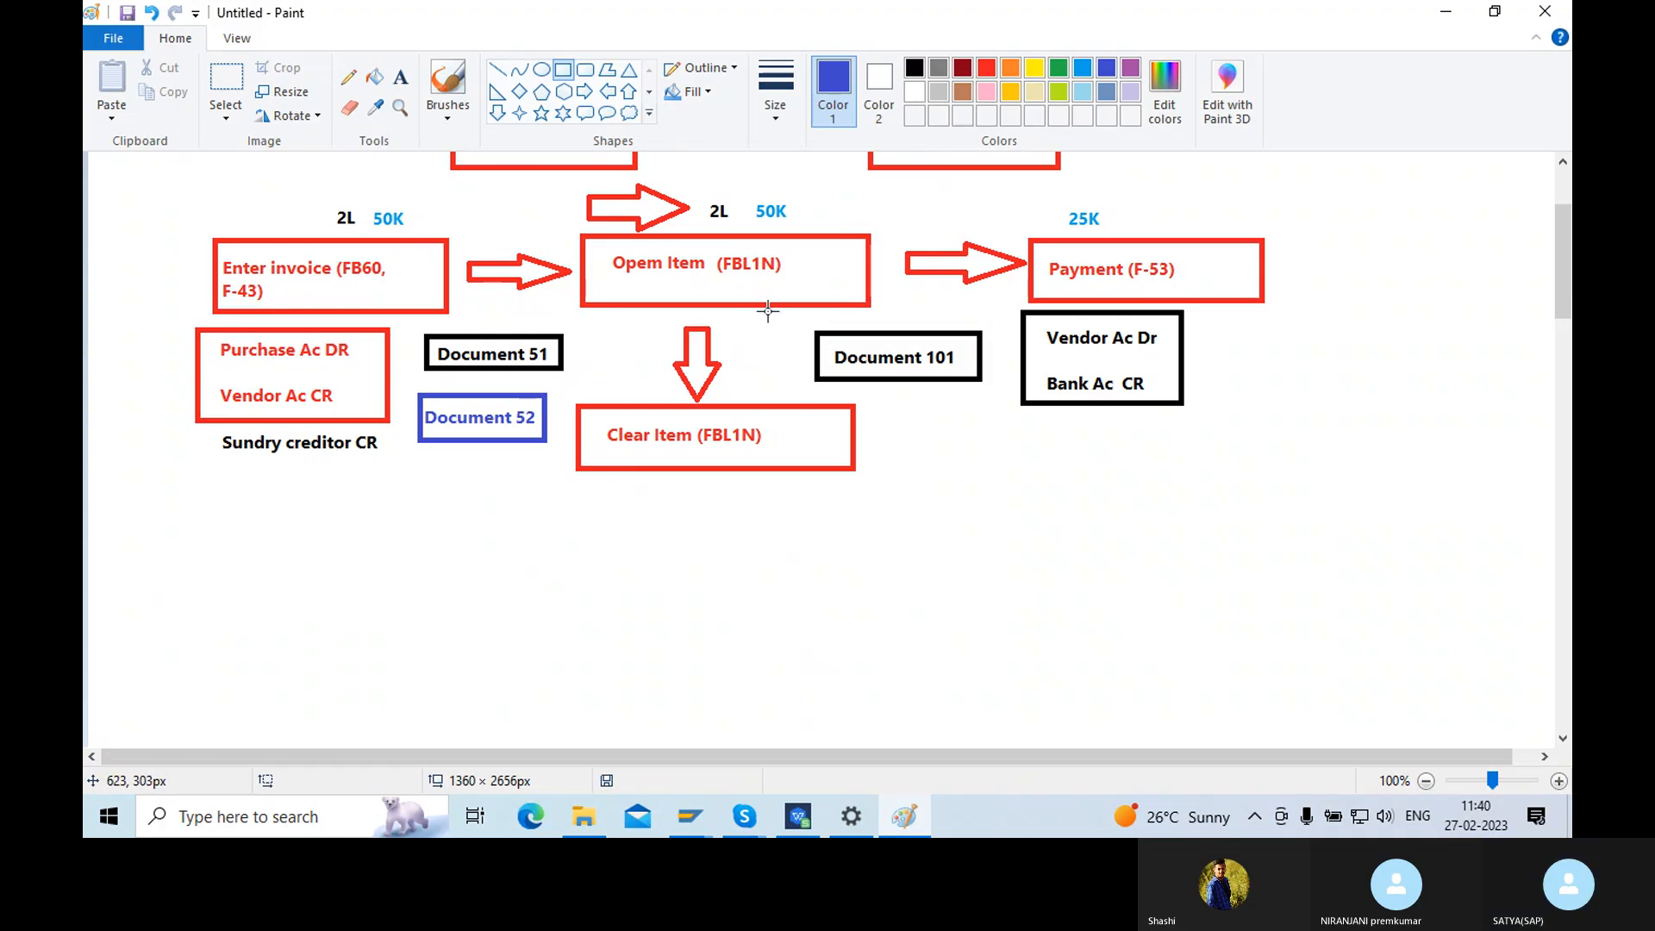
# - Switch to SAP, leave invoice entry, and display the Bridgestone vendor's open items at 27.02.2023 in company code BM01 with FBL1N
pyautogui.click(690, 816)
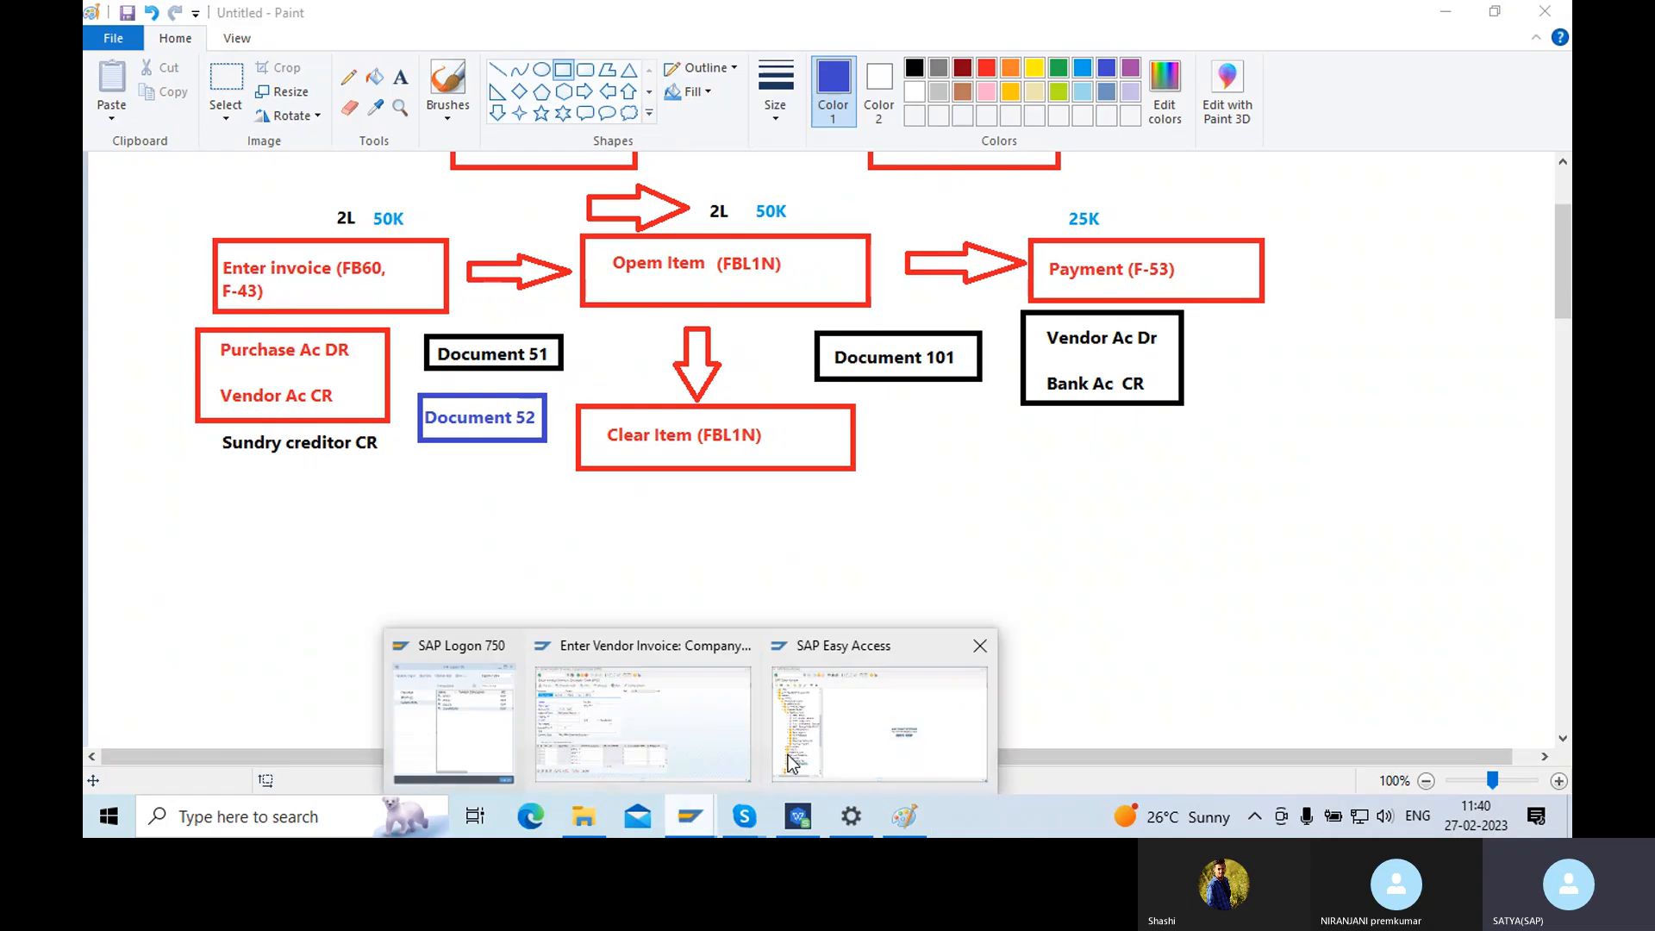
pyautogui.click(700, 717)
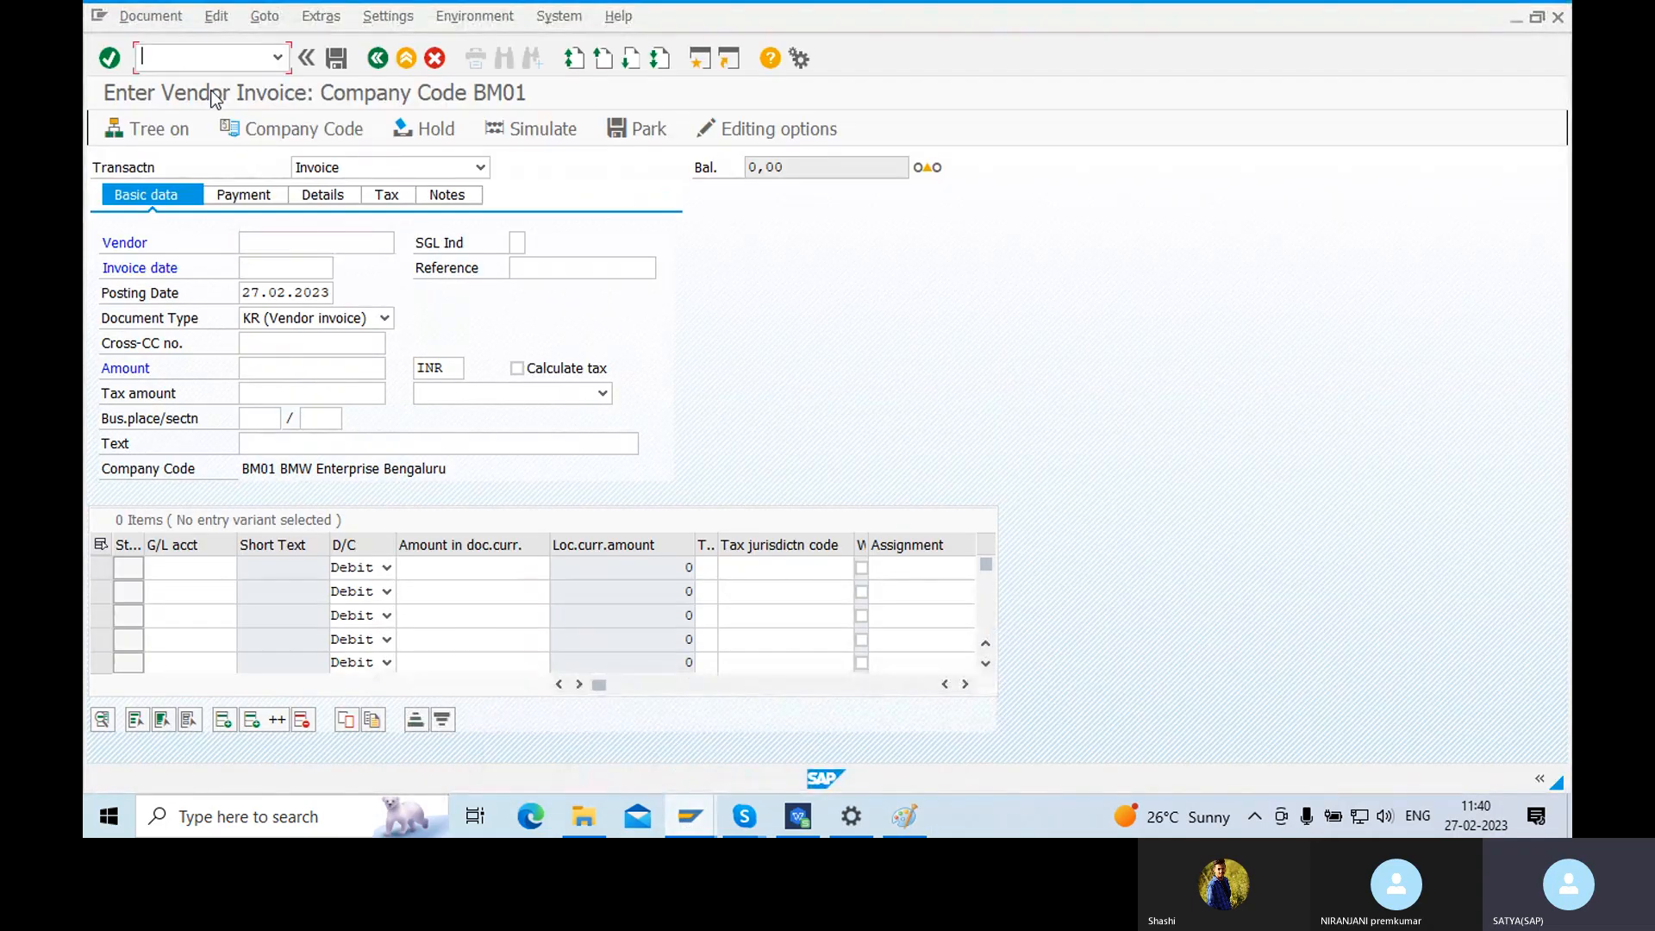
pyautogui.press('Return')
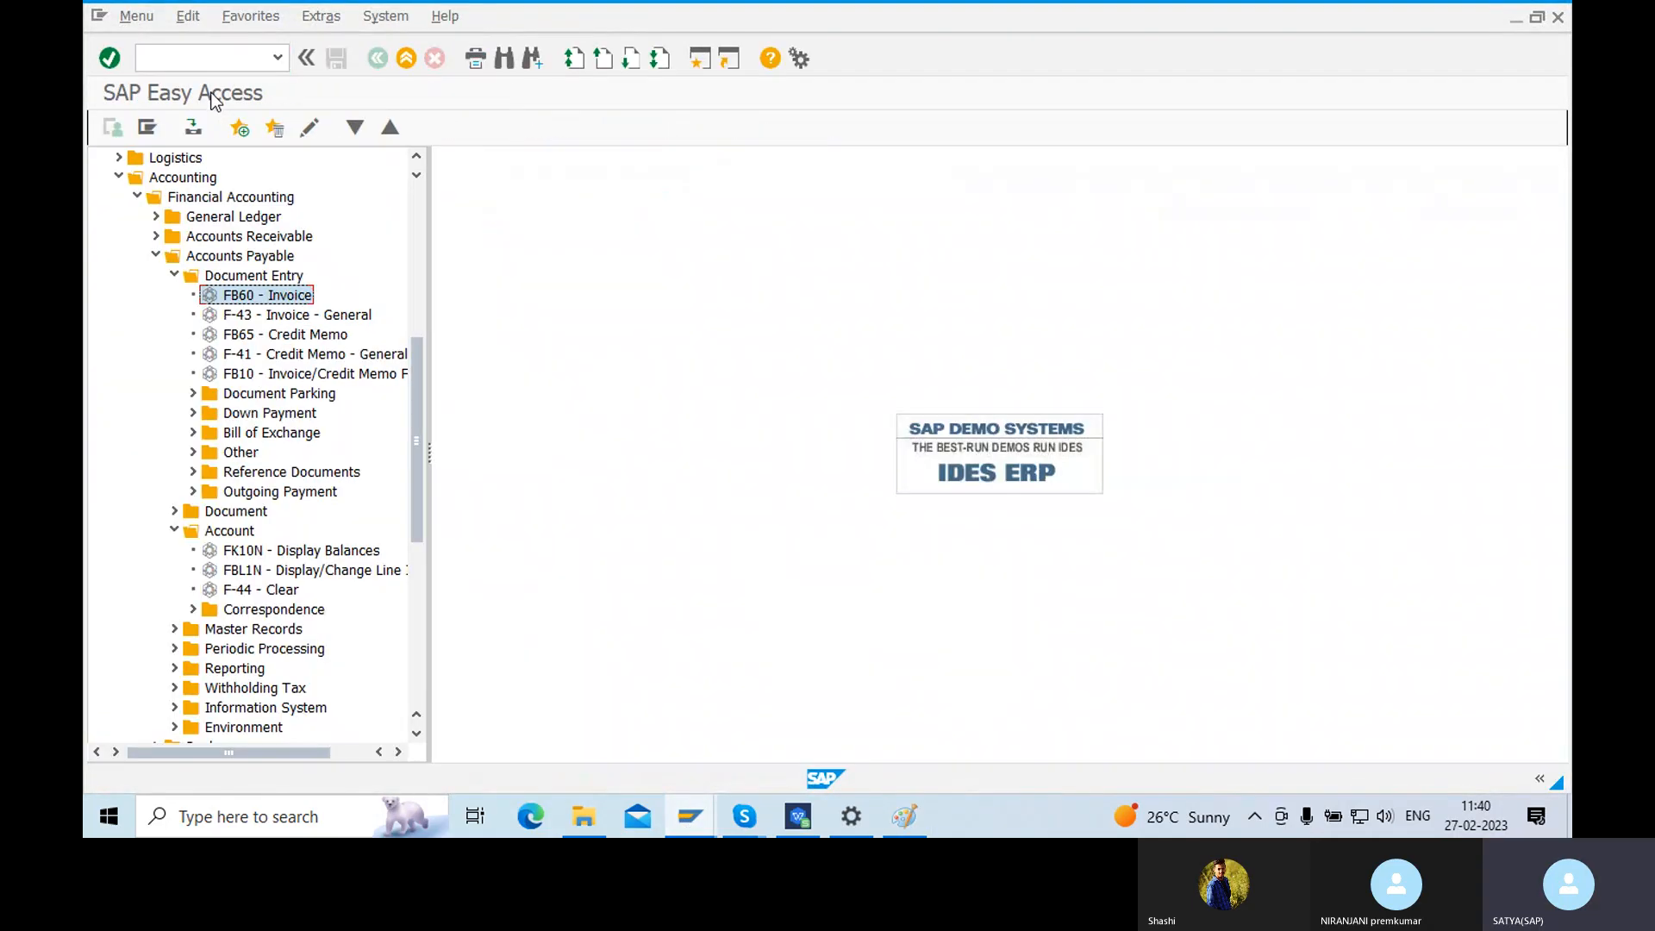
pyautogui.doubleClick(257, 571)
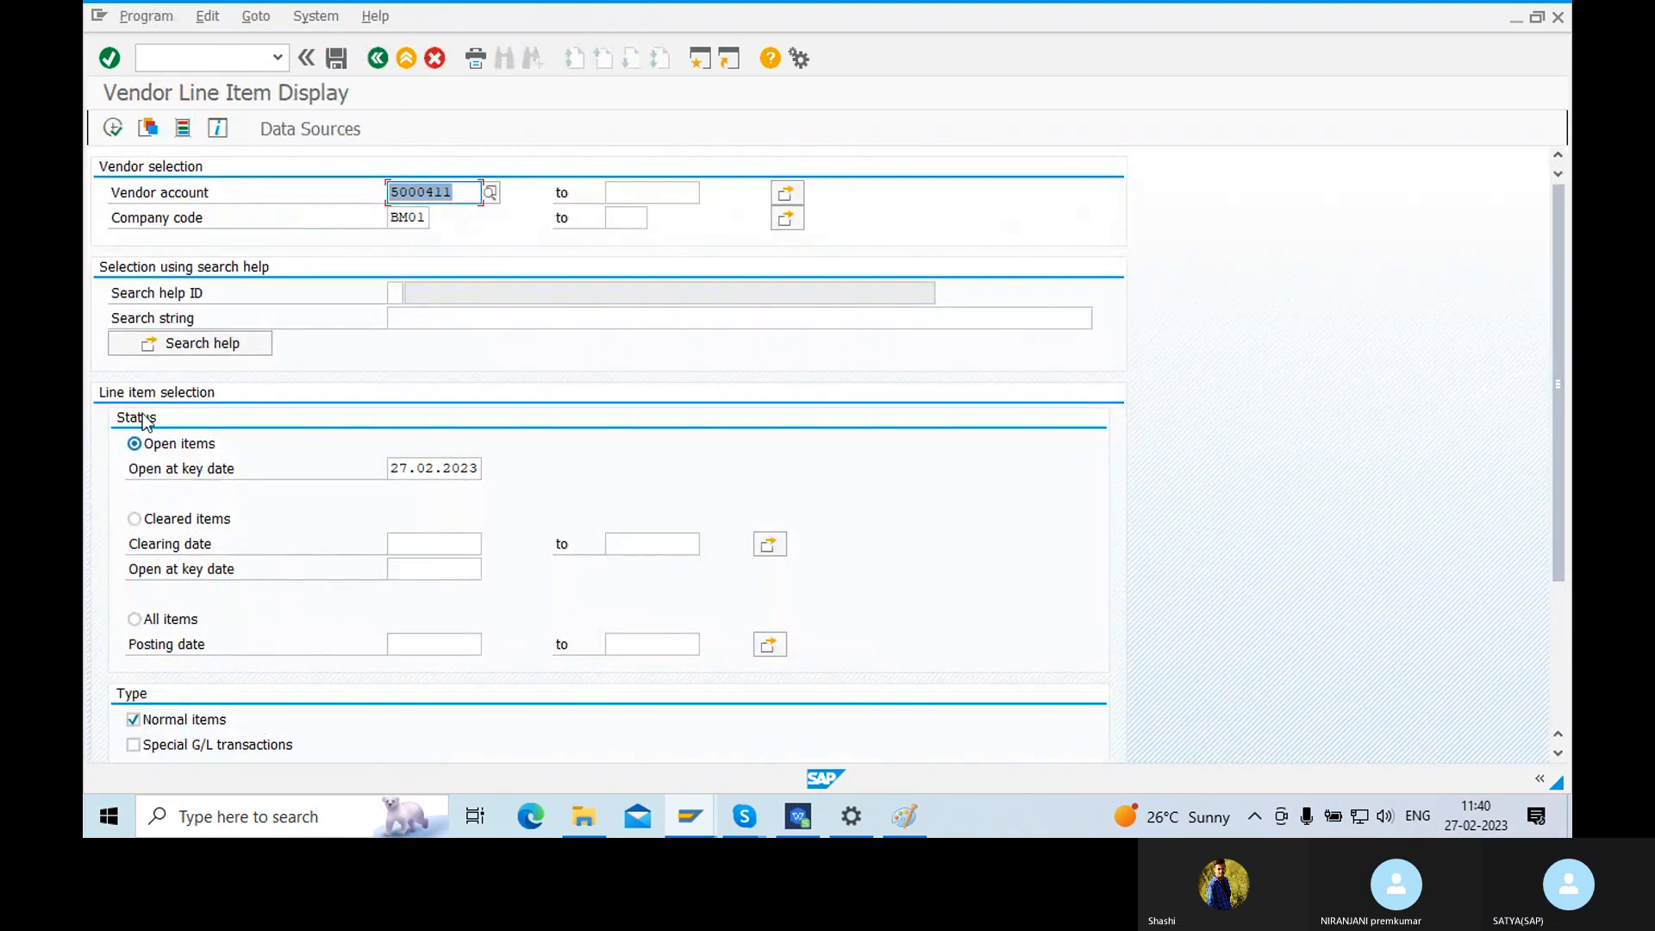
pyautogui.click(112, 128)
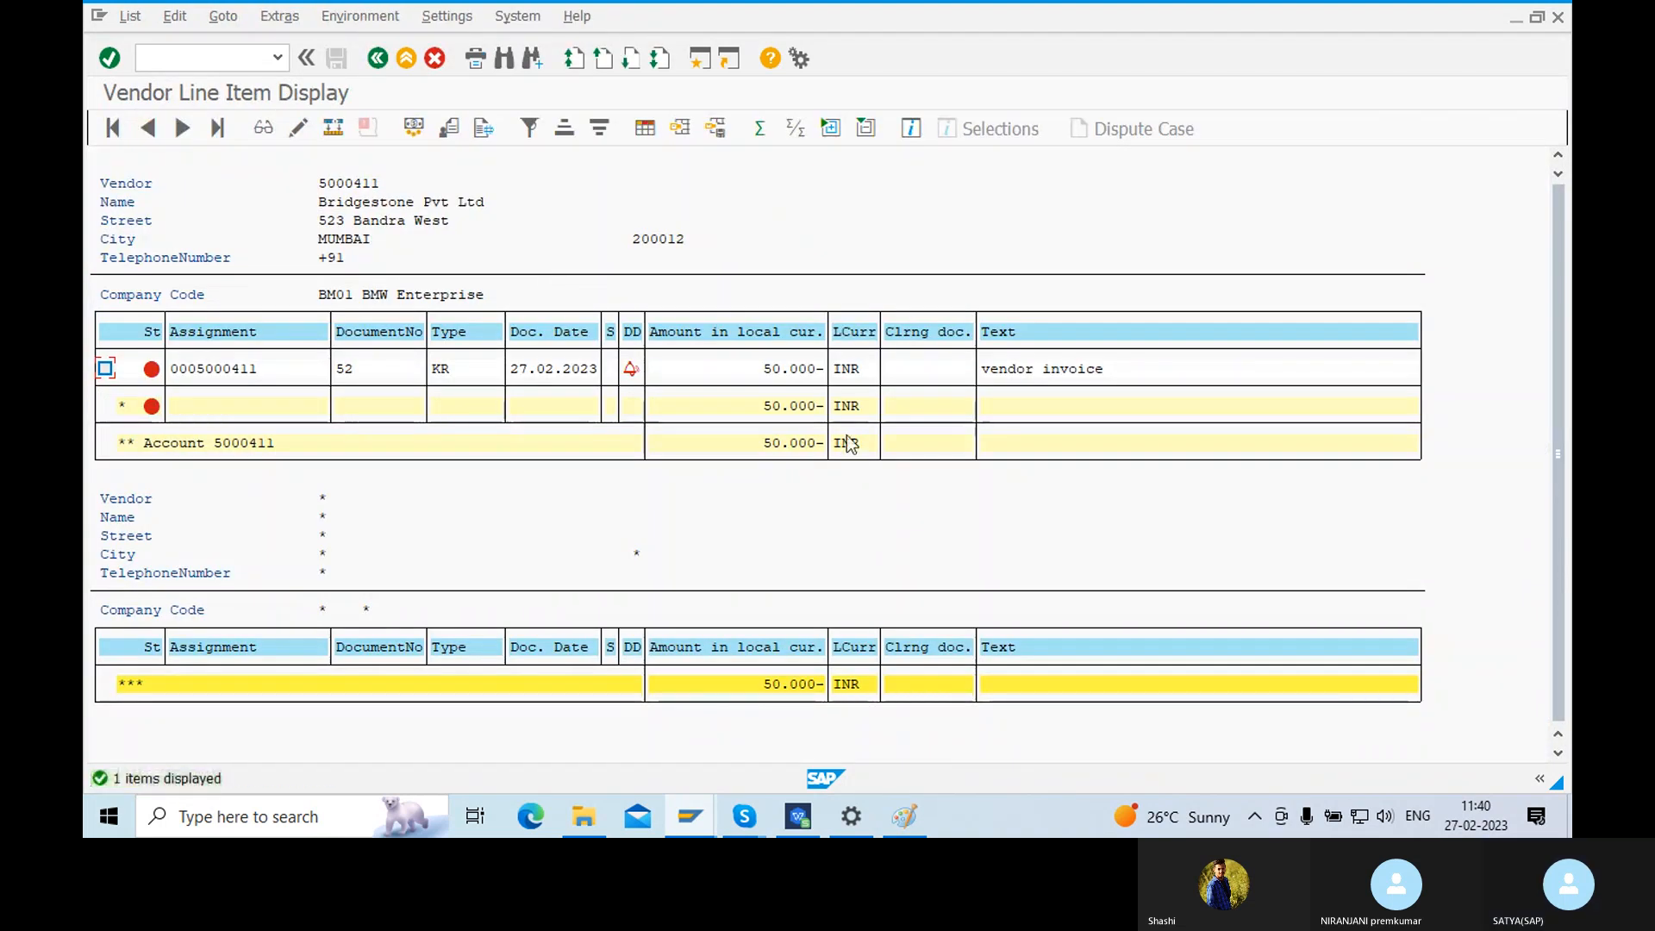
# - Switch to Paint and add the text BSIK below the Opem Item (FBL1N) label inside its box
pyautogui.click(773, 368)
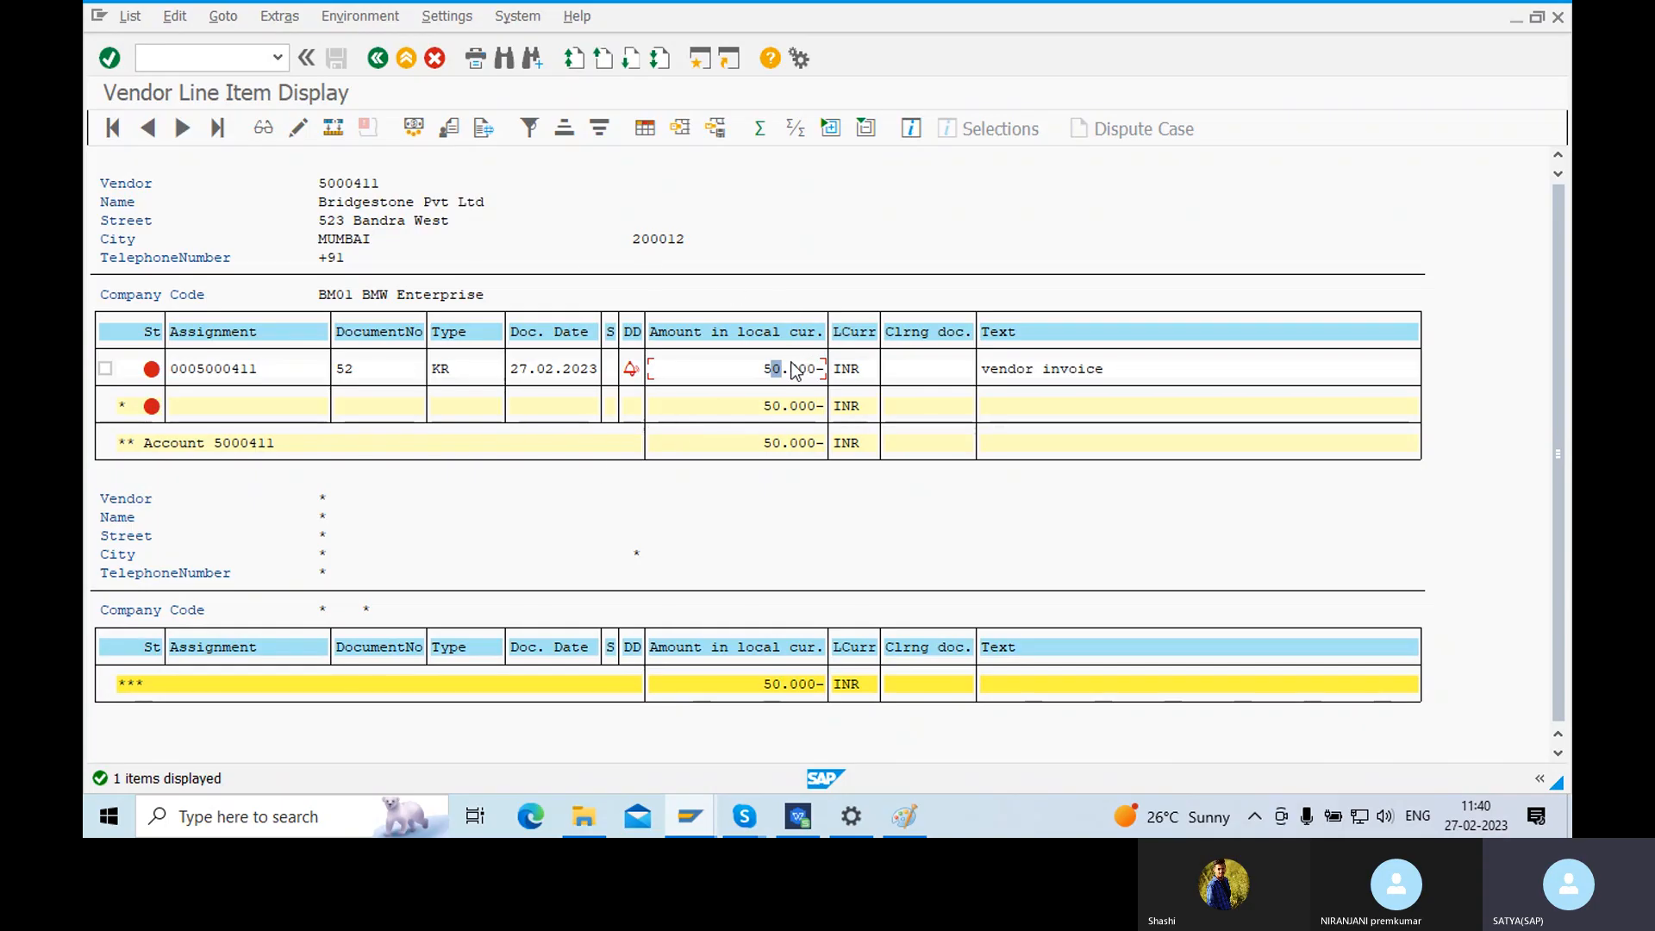
pyautogui.click(904, 816)
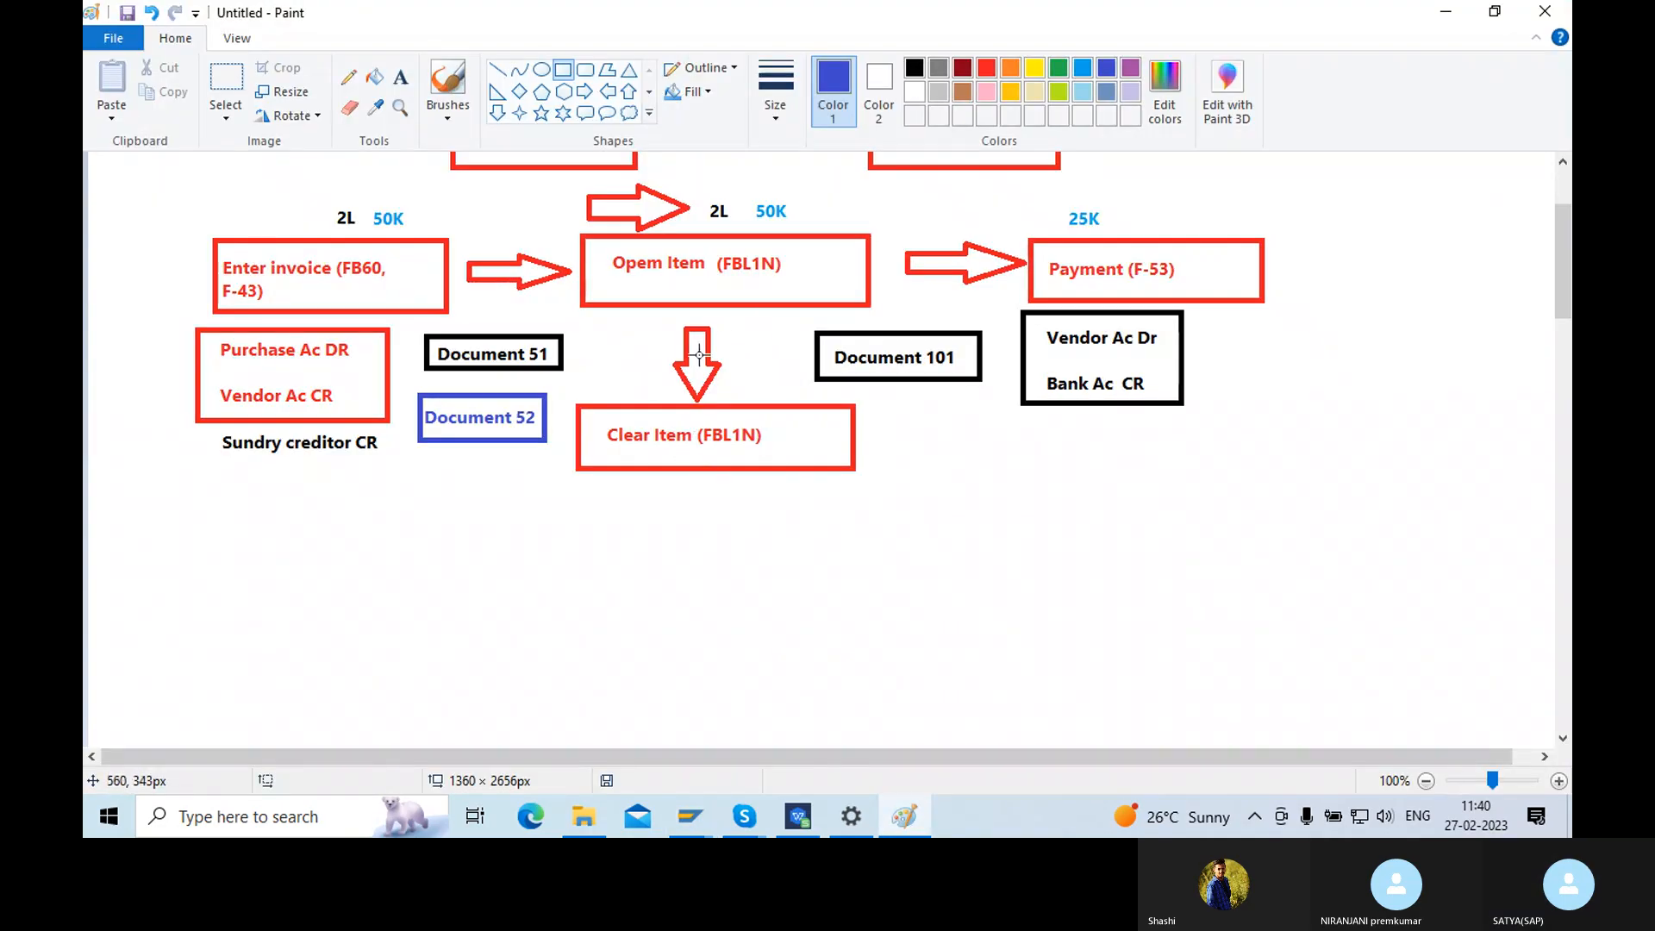
pyautogui.click(401, 77)
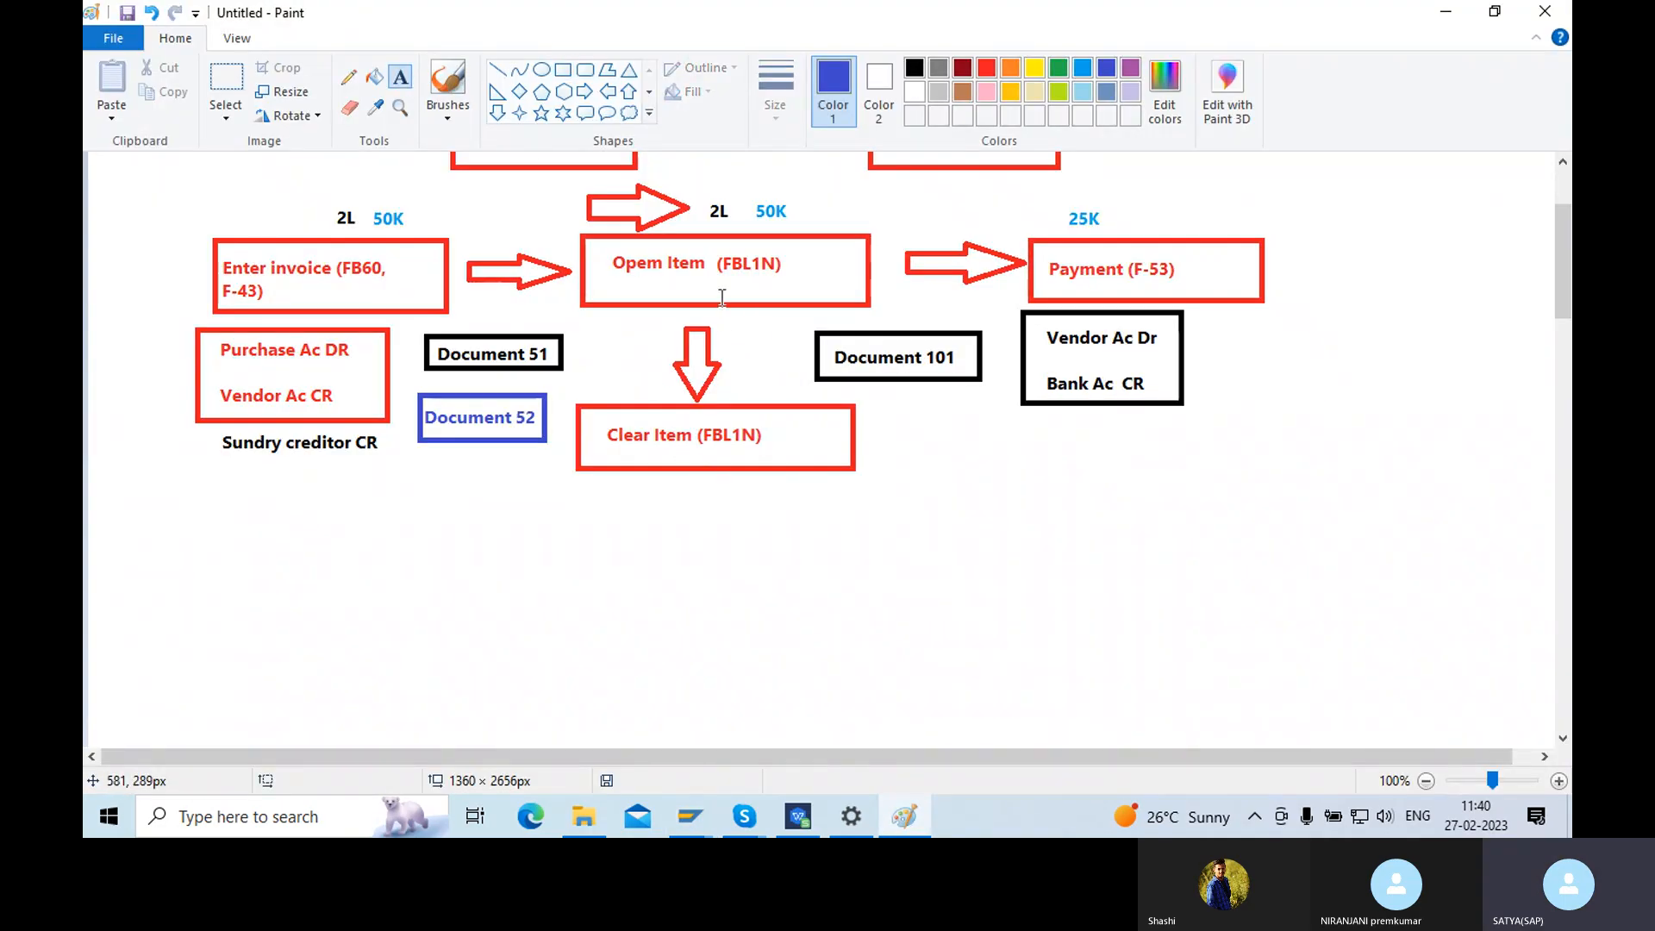
pyautogui.click(717, 290)
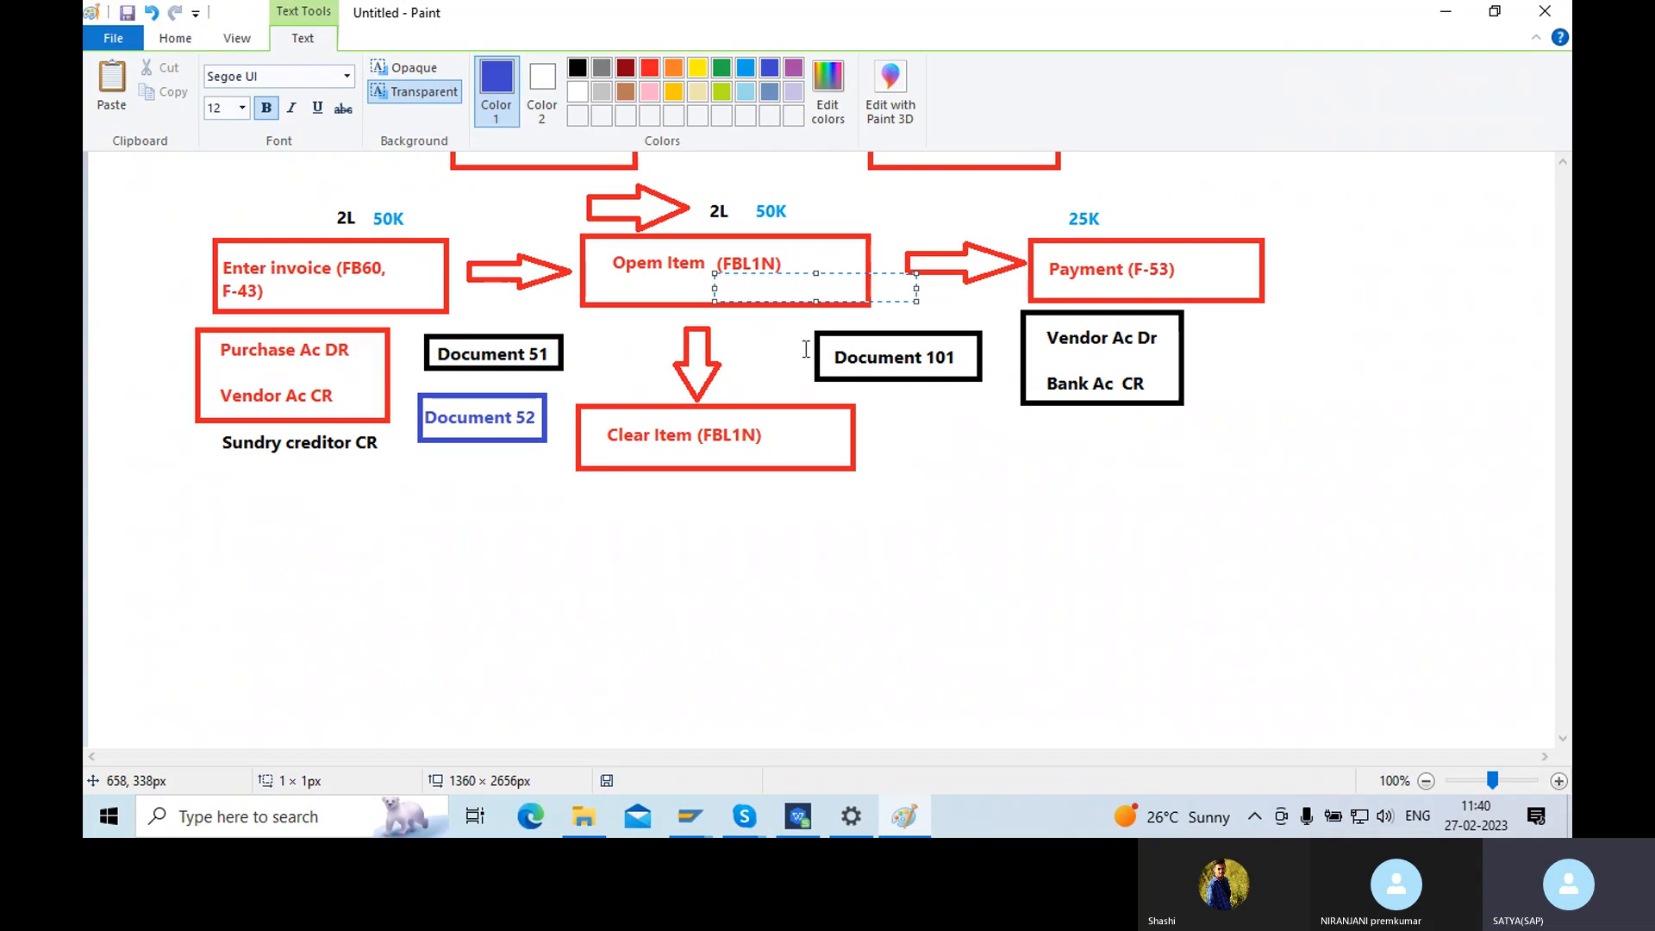
pyautogui.write('BSIK')
pyautogui.click(777, 348)
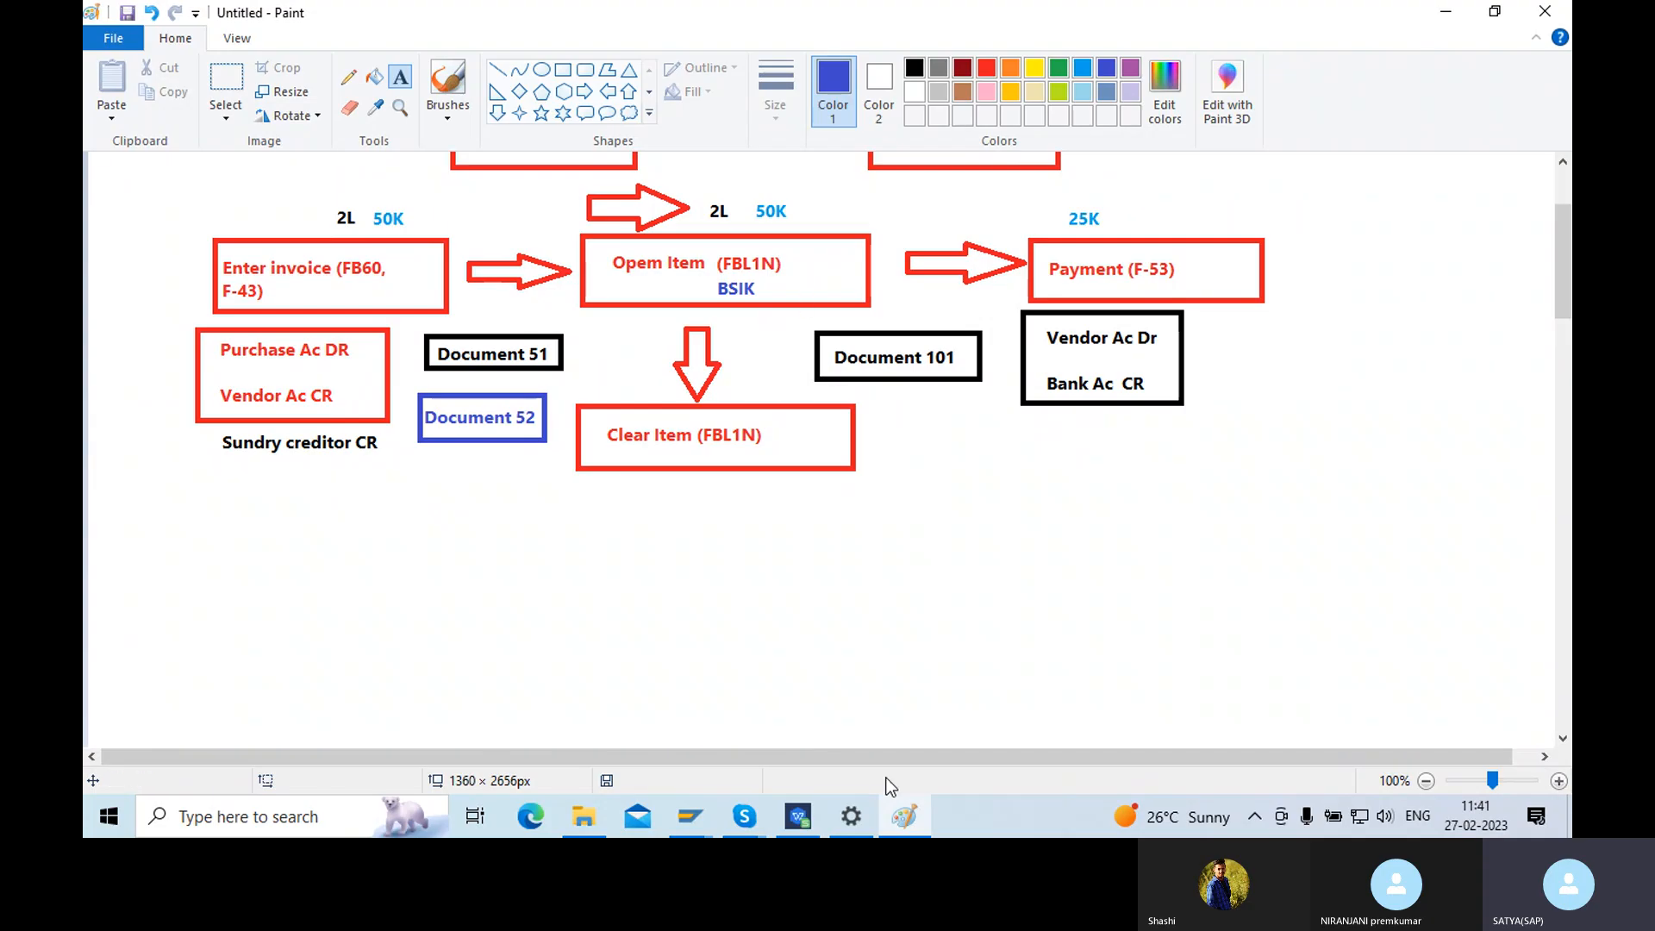
# - Switch to the SAP Easy Access session and open table BSIK in the data browser with SE16
pyautogui.click(689, 819)
pyautogui.click(874, 742)
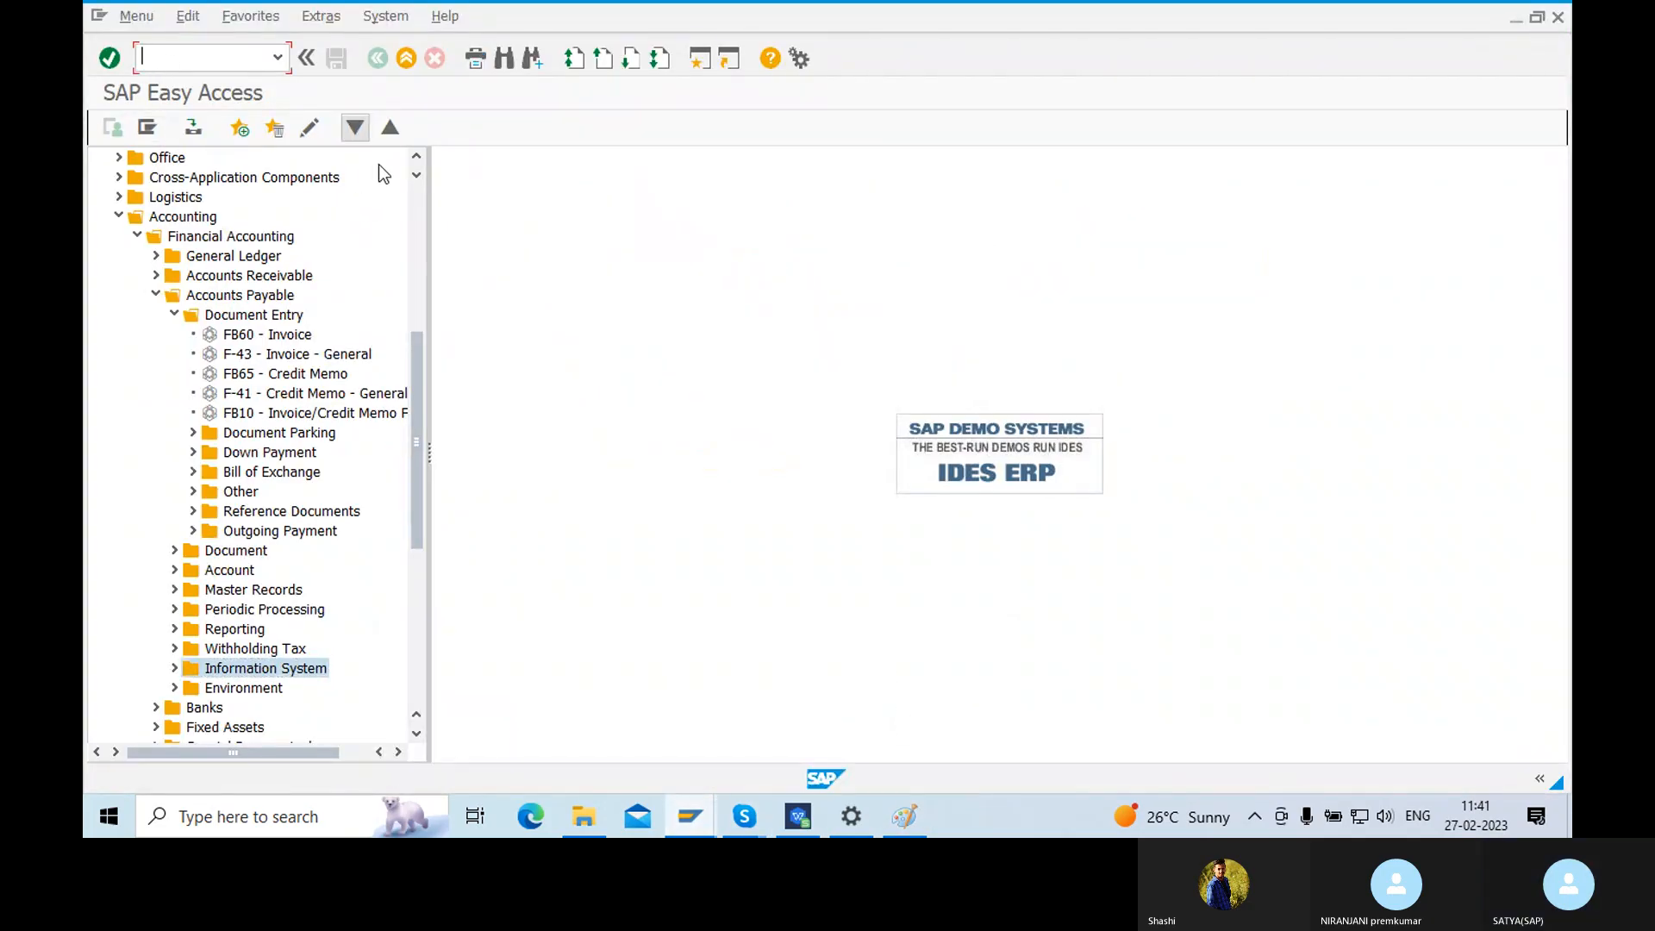
pyautogui.write('se16')
pyautogui.press('Return')
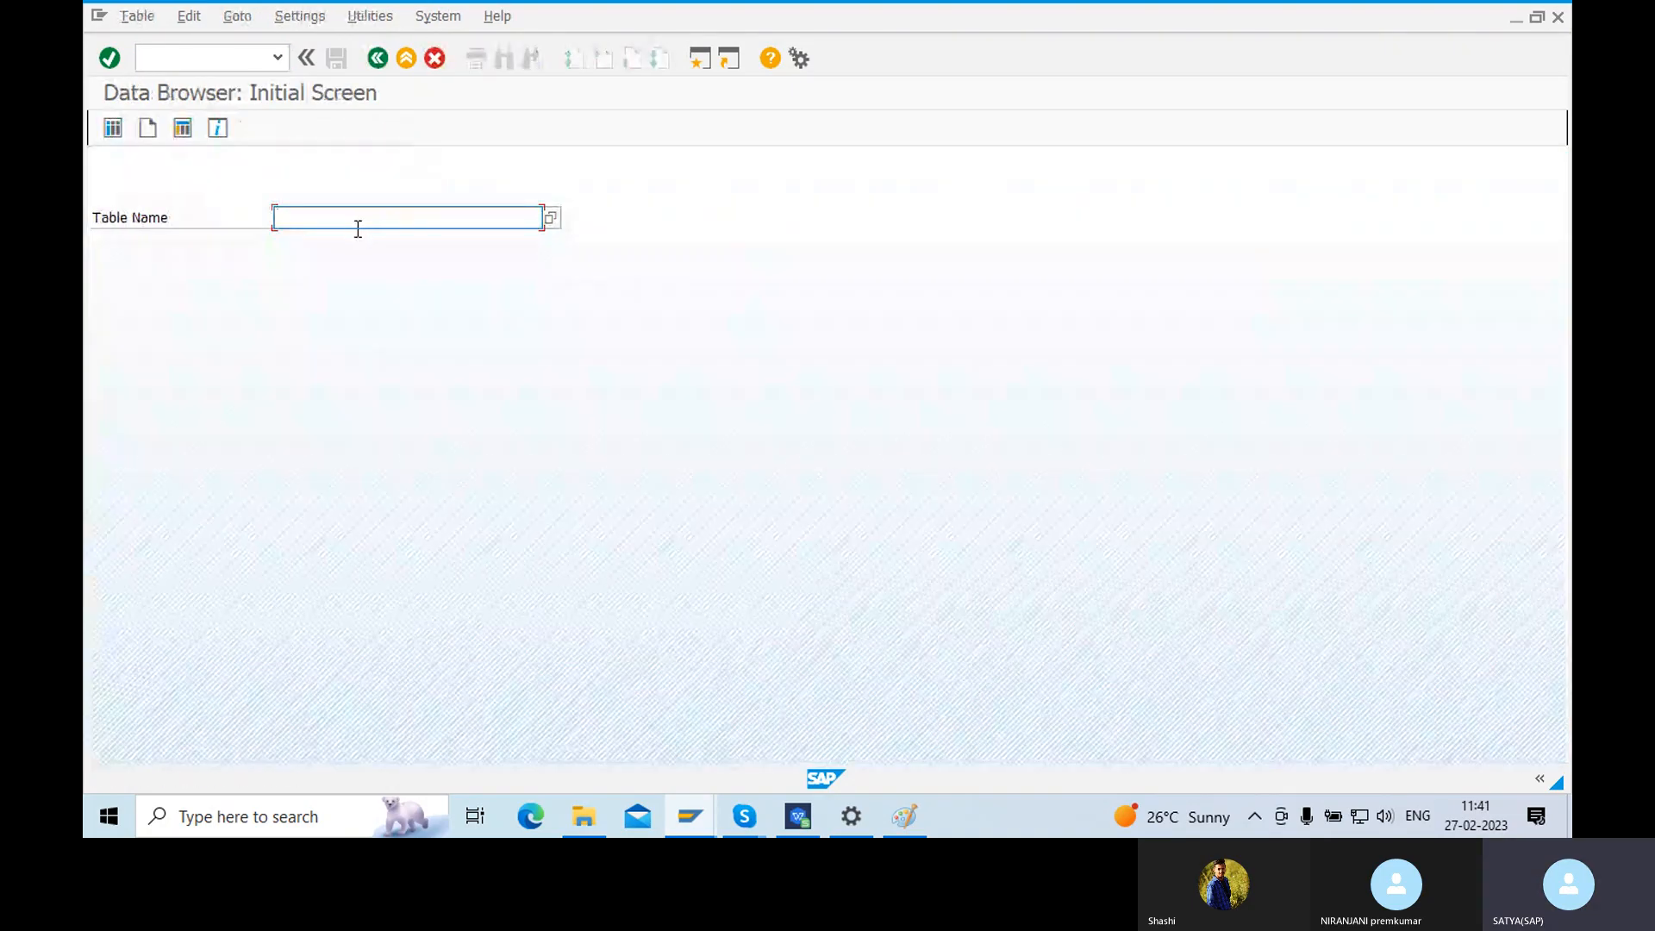
pyautogui.write('BSIK')
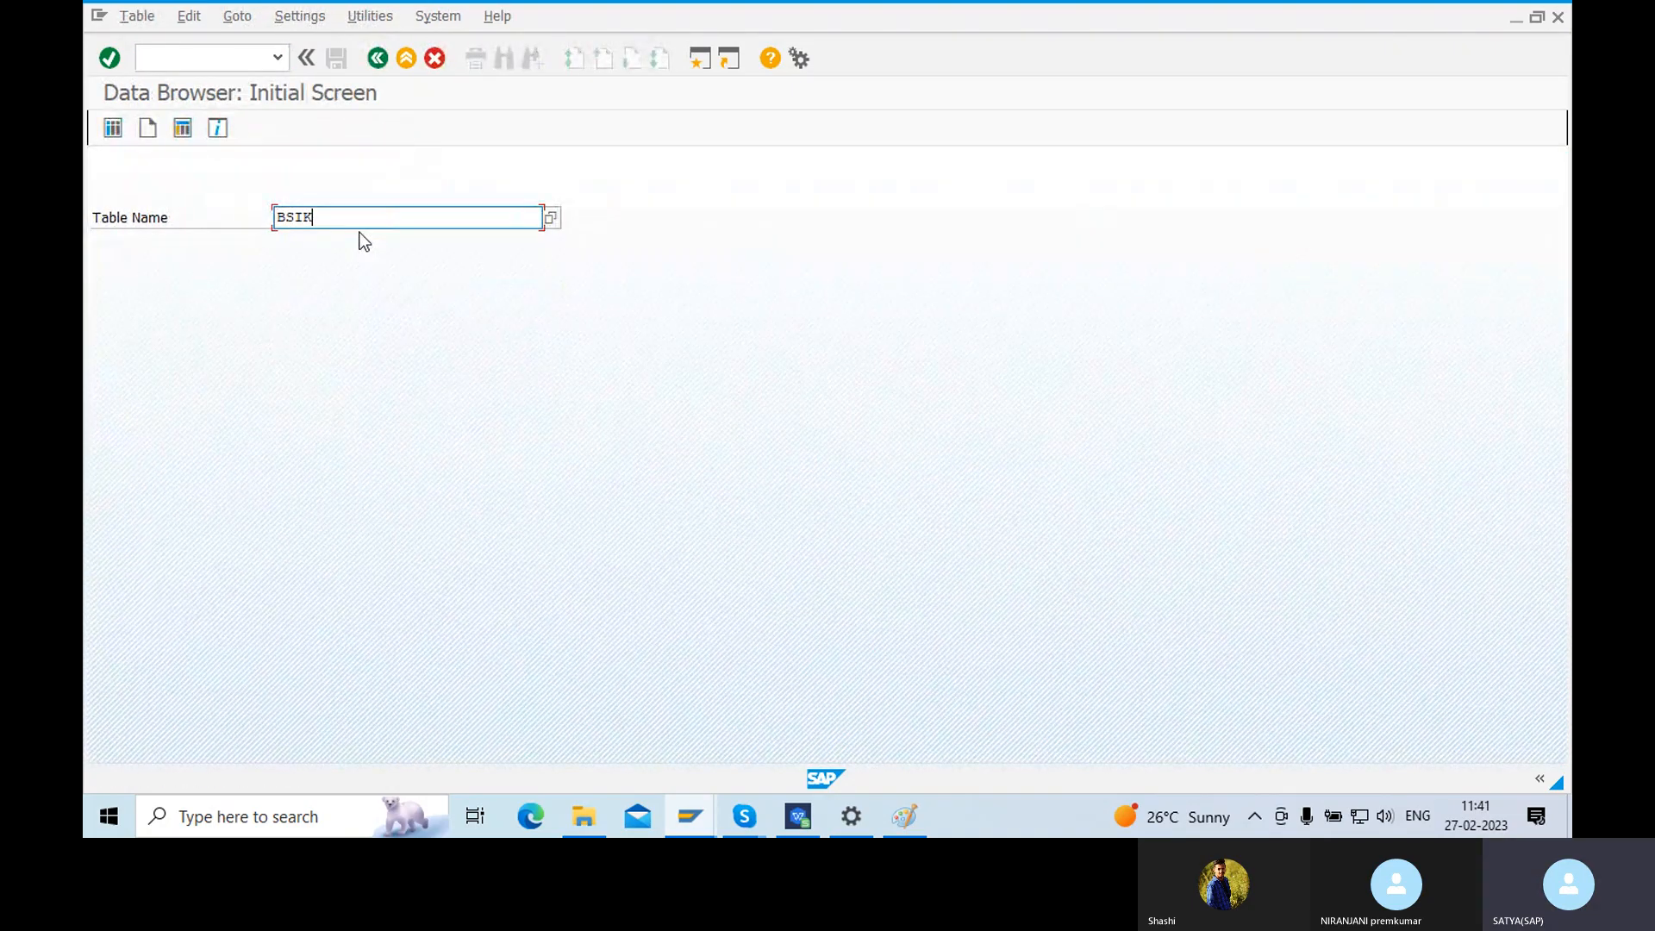
pyautogui.click(110, 58)
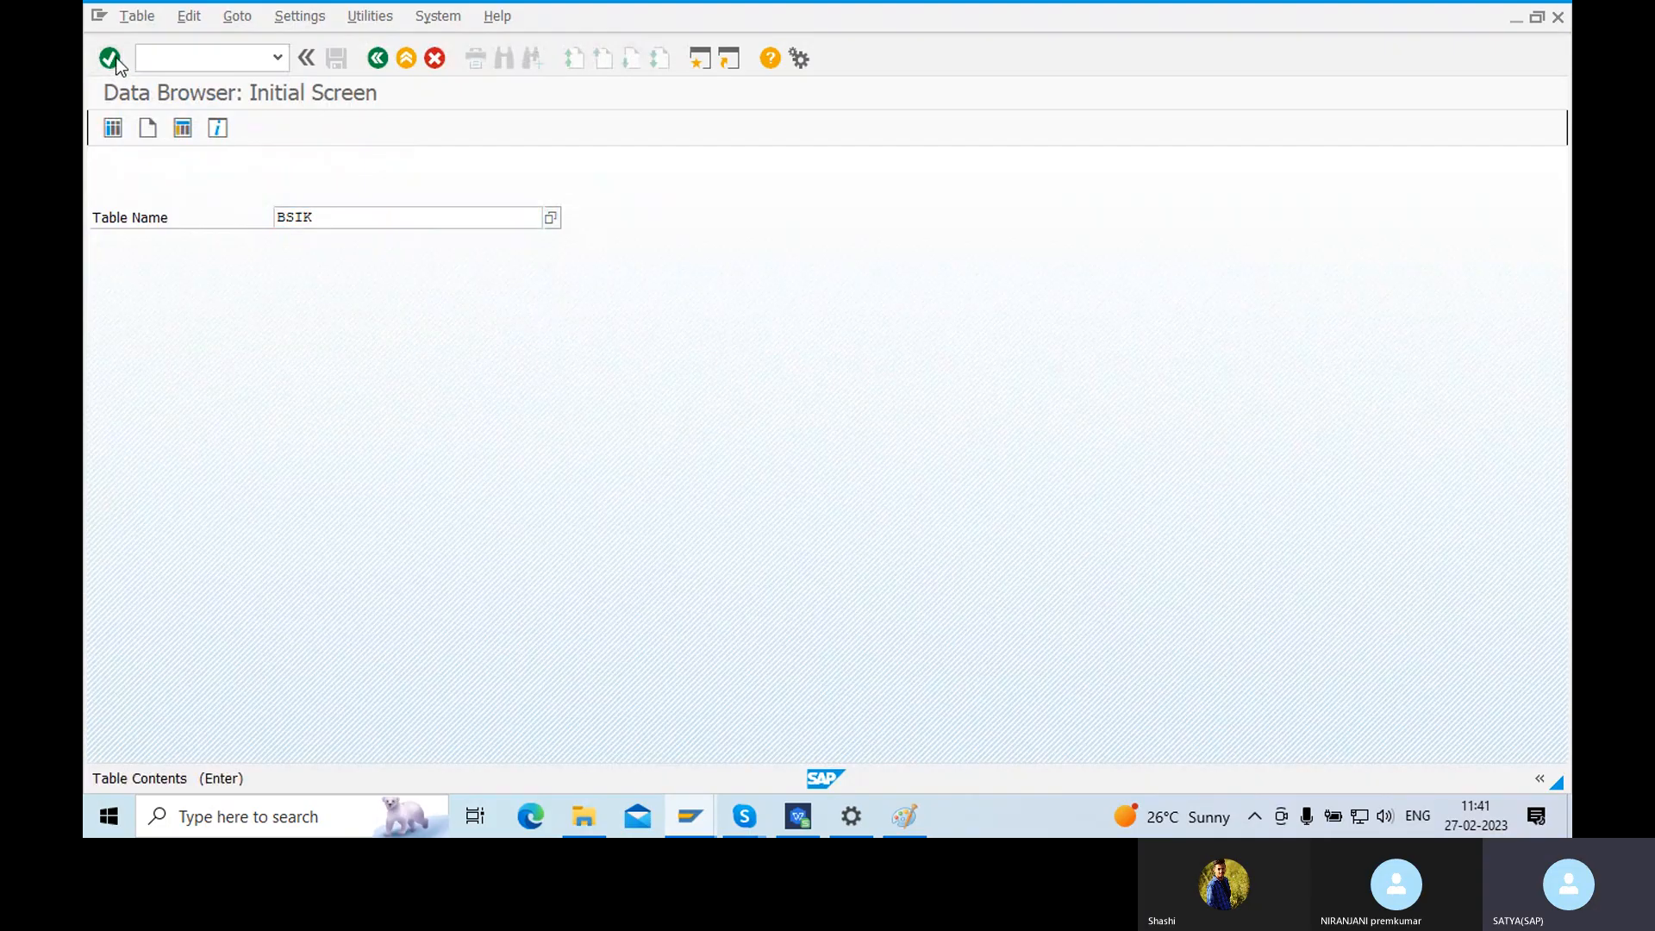
# - Enter company code BM01 as the BUKRS value in the BSIK selection, leaving the AUGBL value empty
pyautogui.moveTo(157, 192); pyautogui.dragTo(109, 192)
pyautogui.click(419, 195)
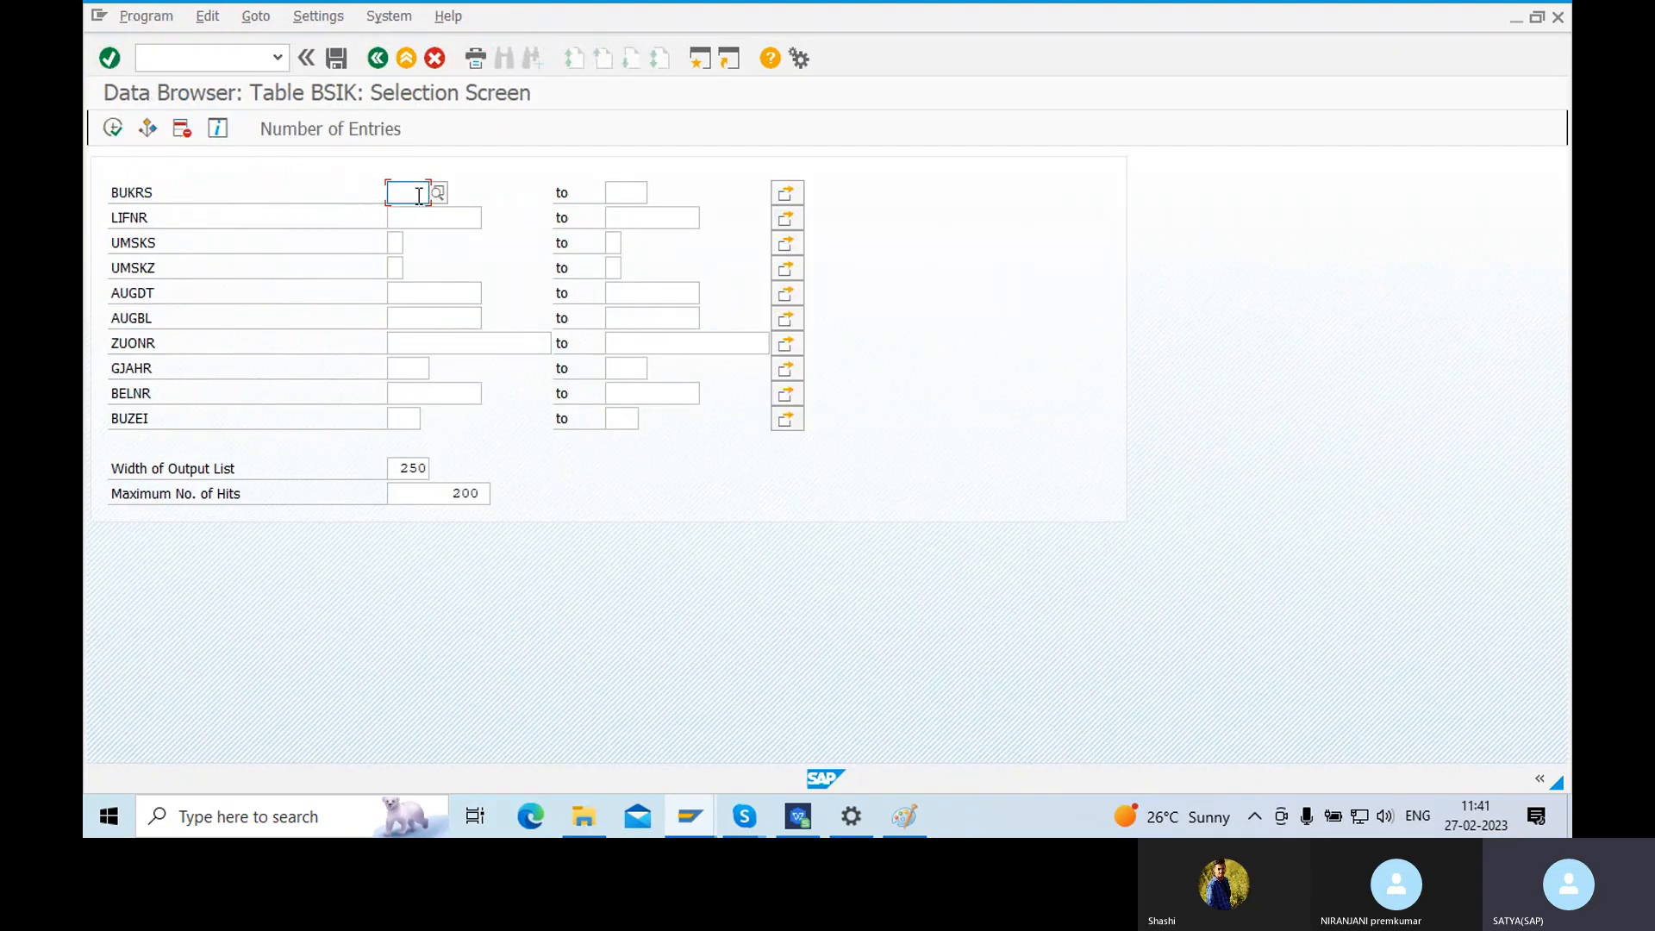
pyautogui.click(477, 320)
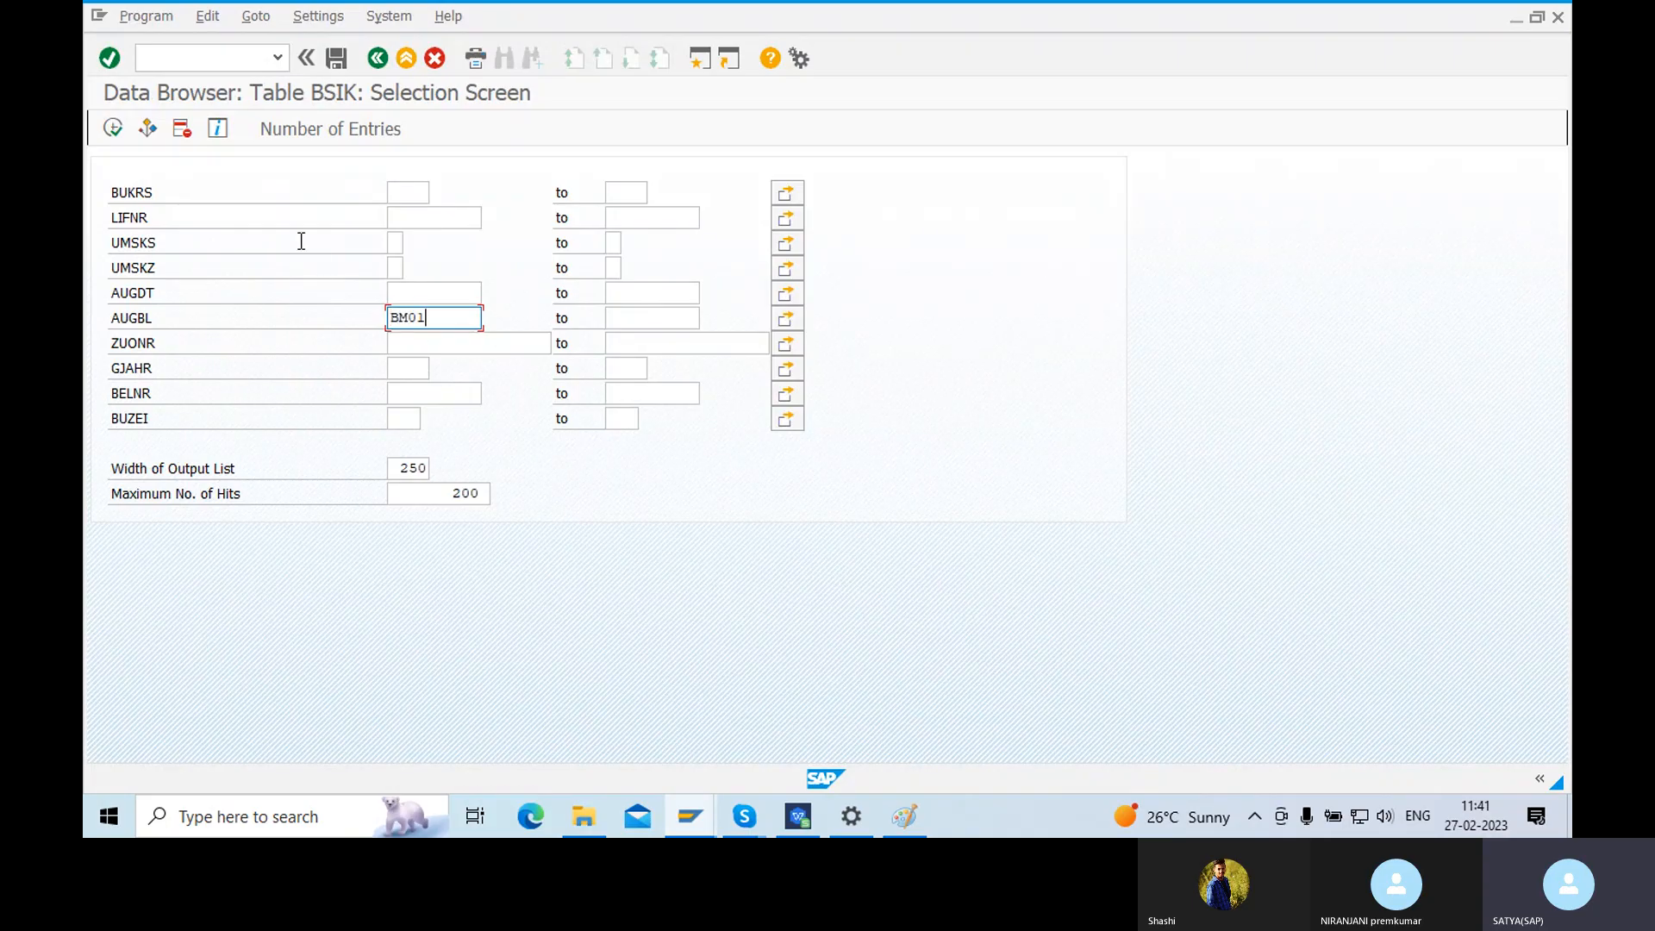
pyautogui.moveTo(435, 318); pyautogui.dragTo(329, 332)
pyautogui.hotkey('ctrl', 'c')
pyautogui.press('BackSpace')
pyautogui.click(418, 193)
pyautogui.hotkey('ctrl', 'v')
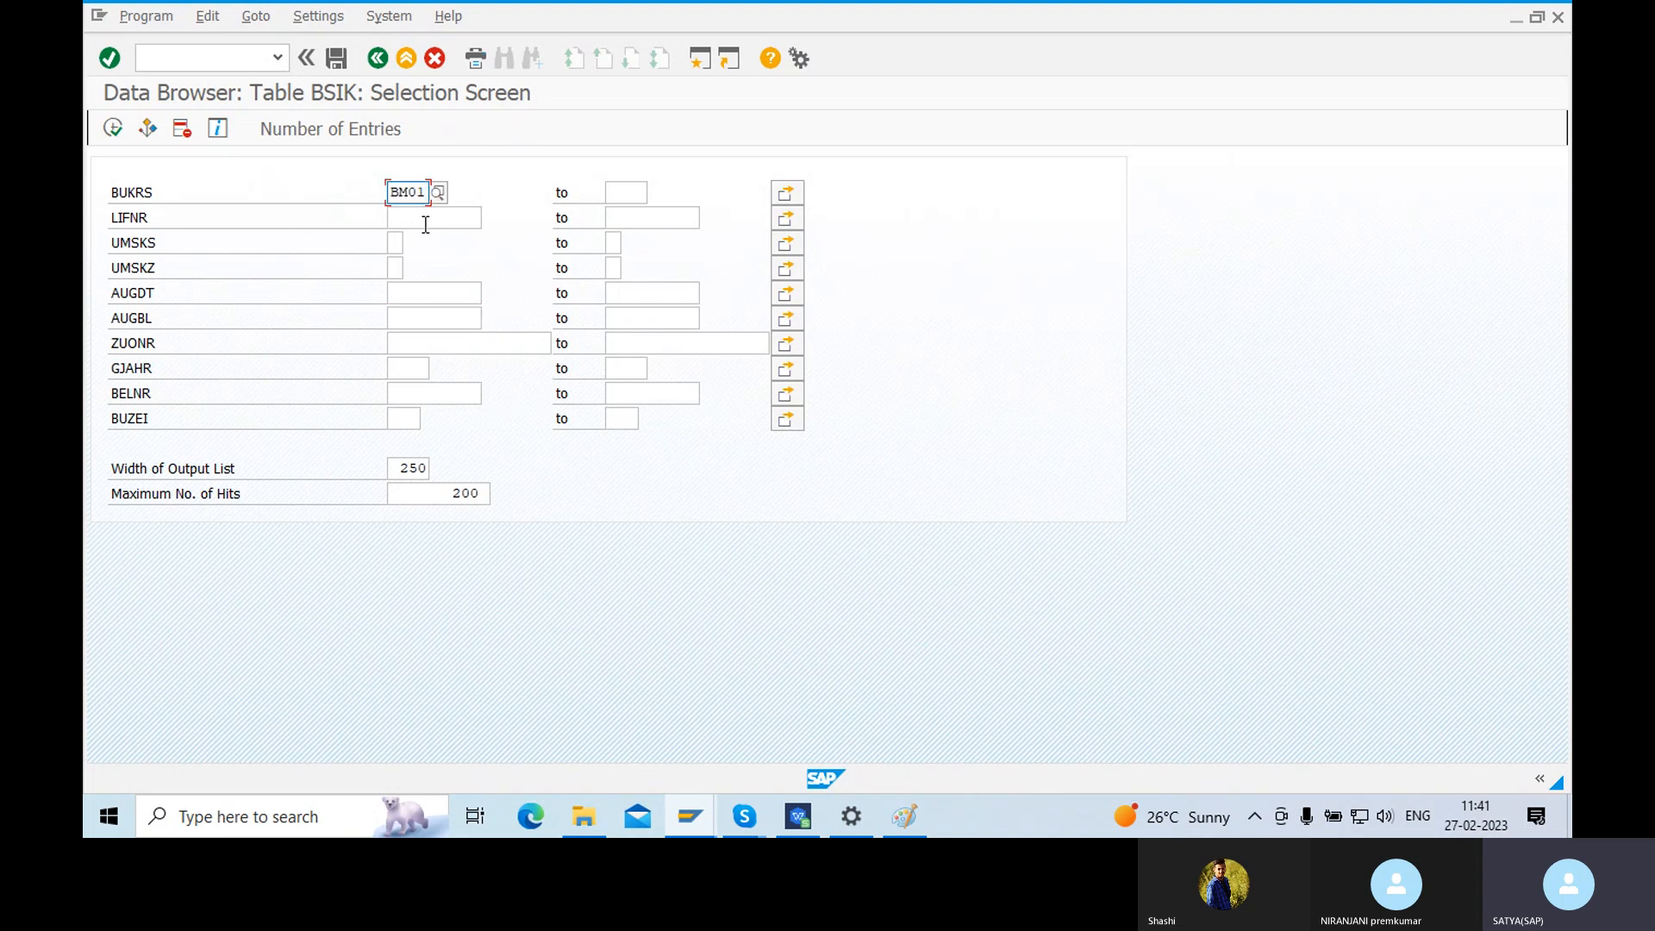
# - Enter document number 52 as the BELNR value in the BSIK selection, leaving LIFNR empty
pyautogui.doubleClick(151, 216)
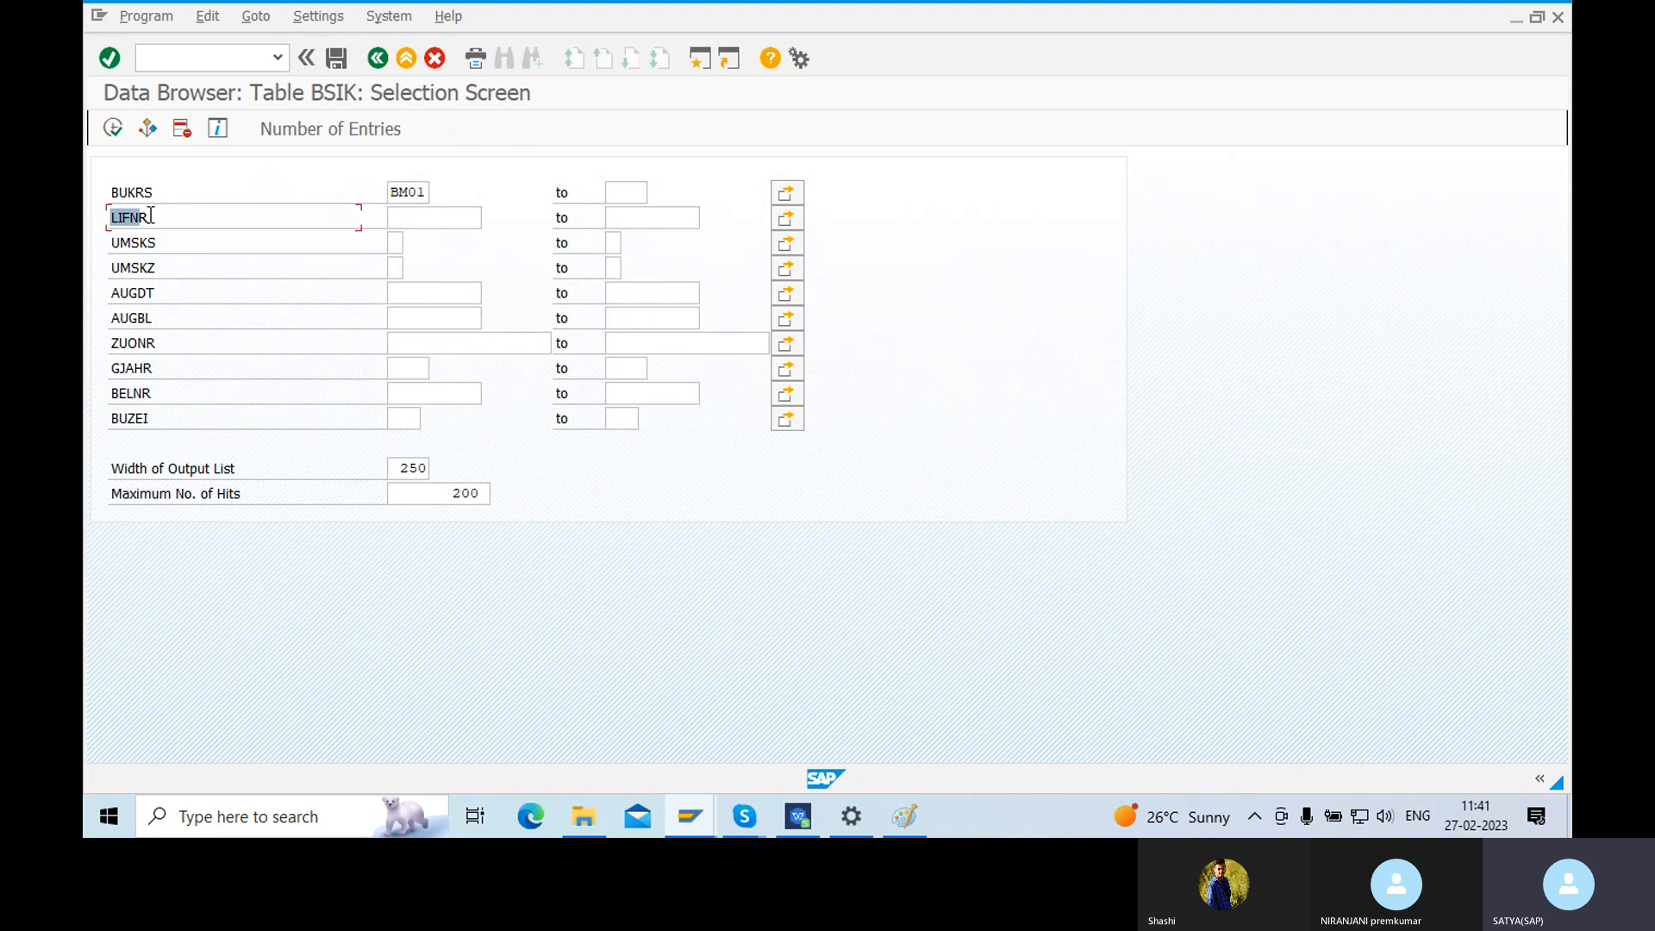
pyautogui.click(417, 223)
pyautogui.click(407, 394)
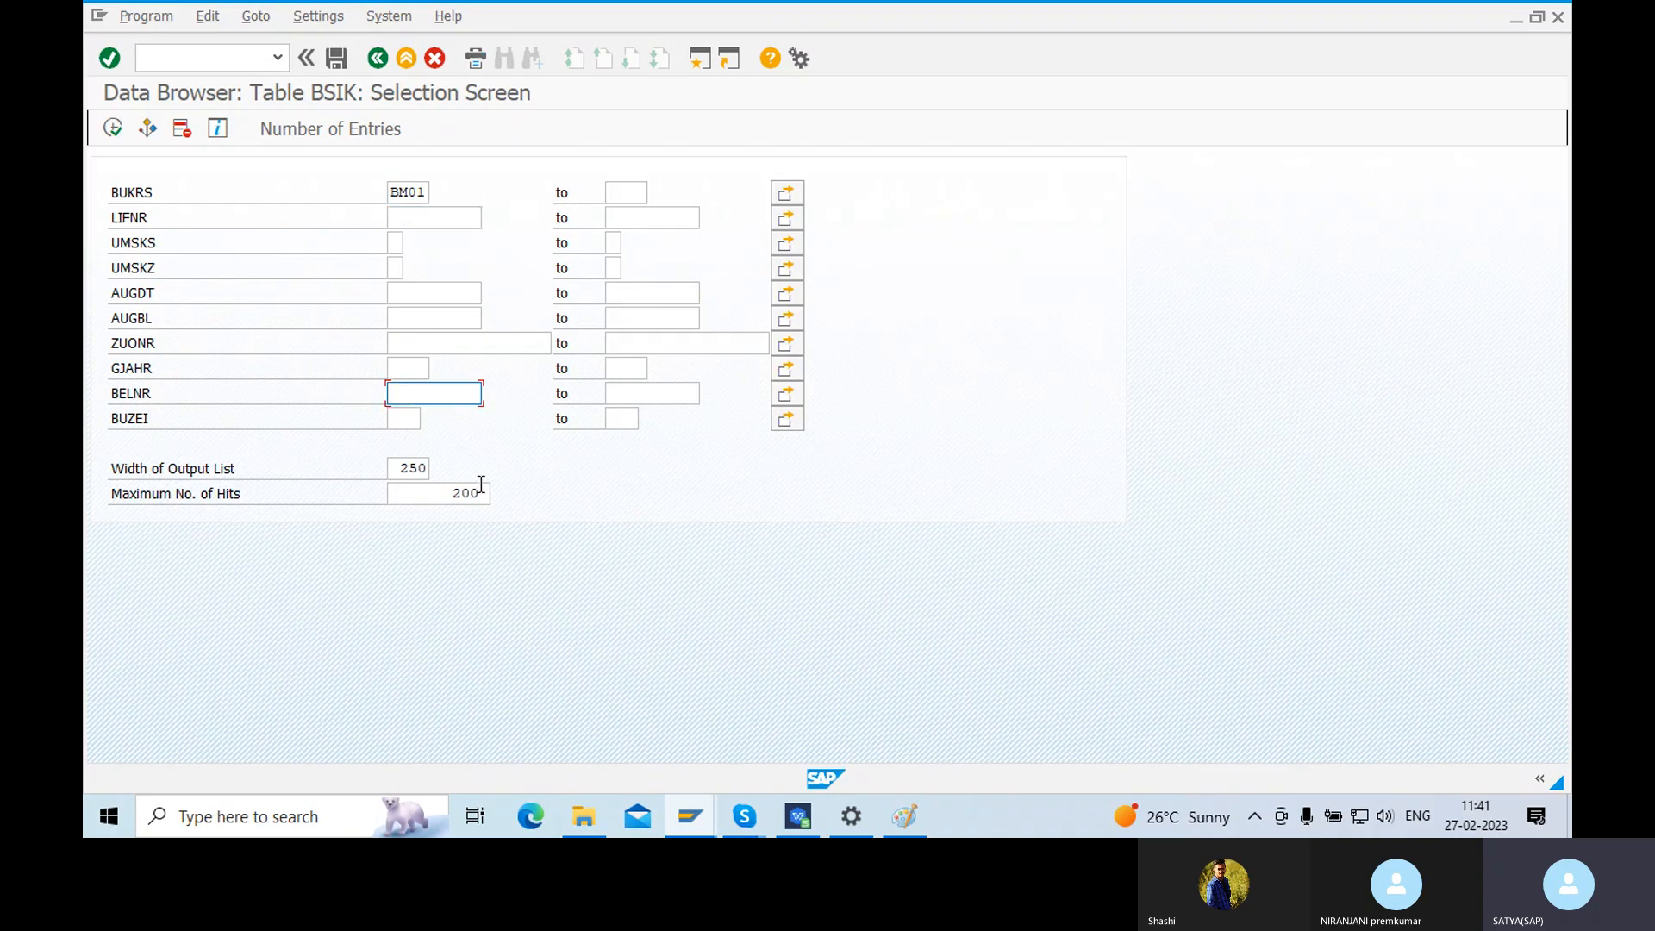
pyautogui.doubleClick(177, 387)
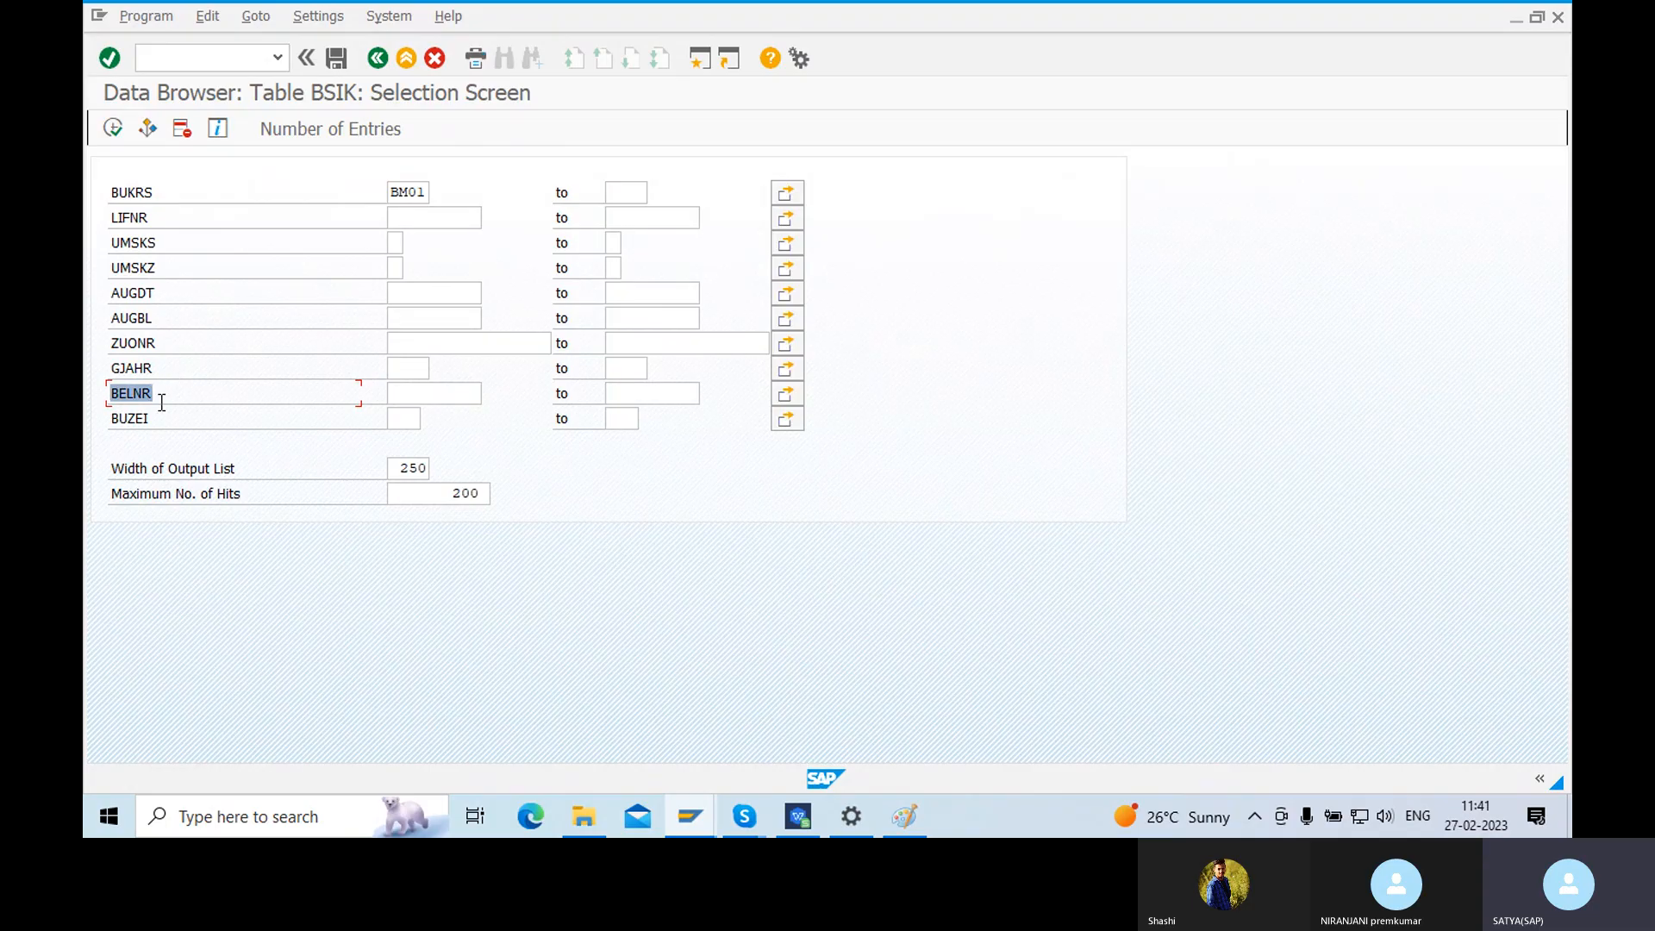
pyautogui.click(422, 395)
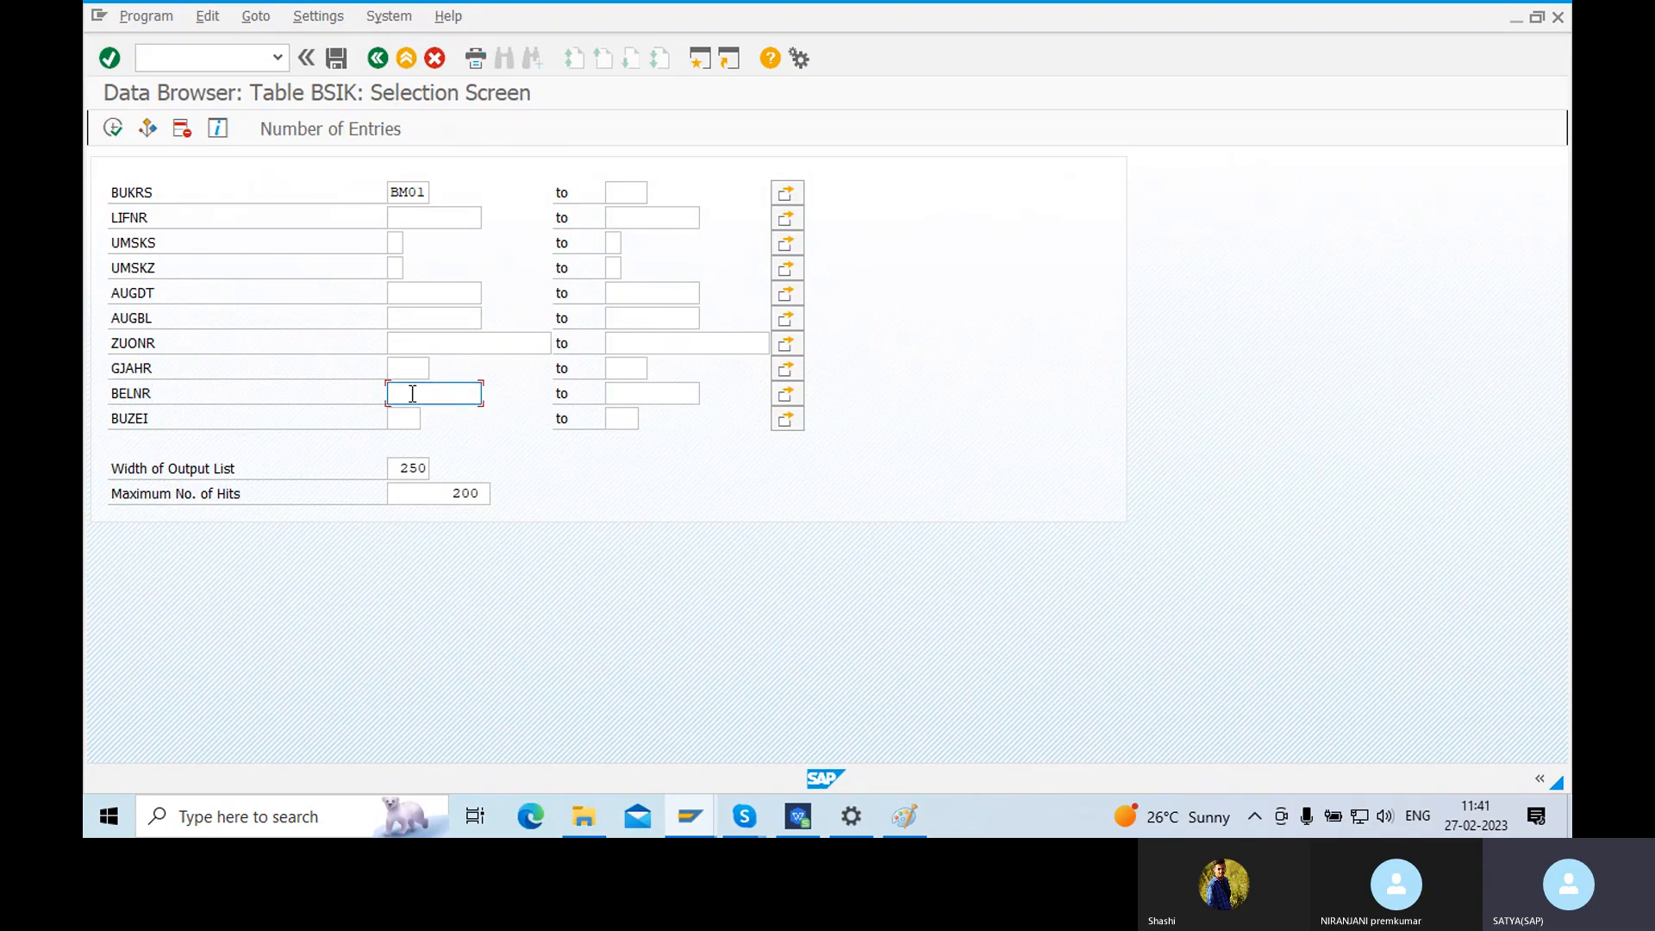
pyautogui.click(905, 818)
pyautogui.click(905, 819)
pyautogui.write('52')
pyautogui.click(462, 295)
pyautogui.click(415, 218)
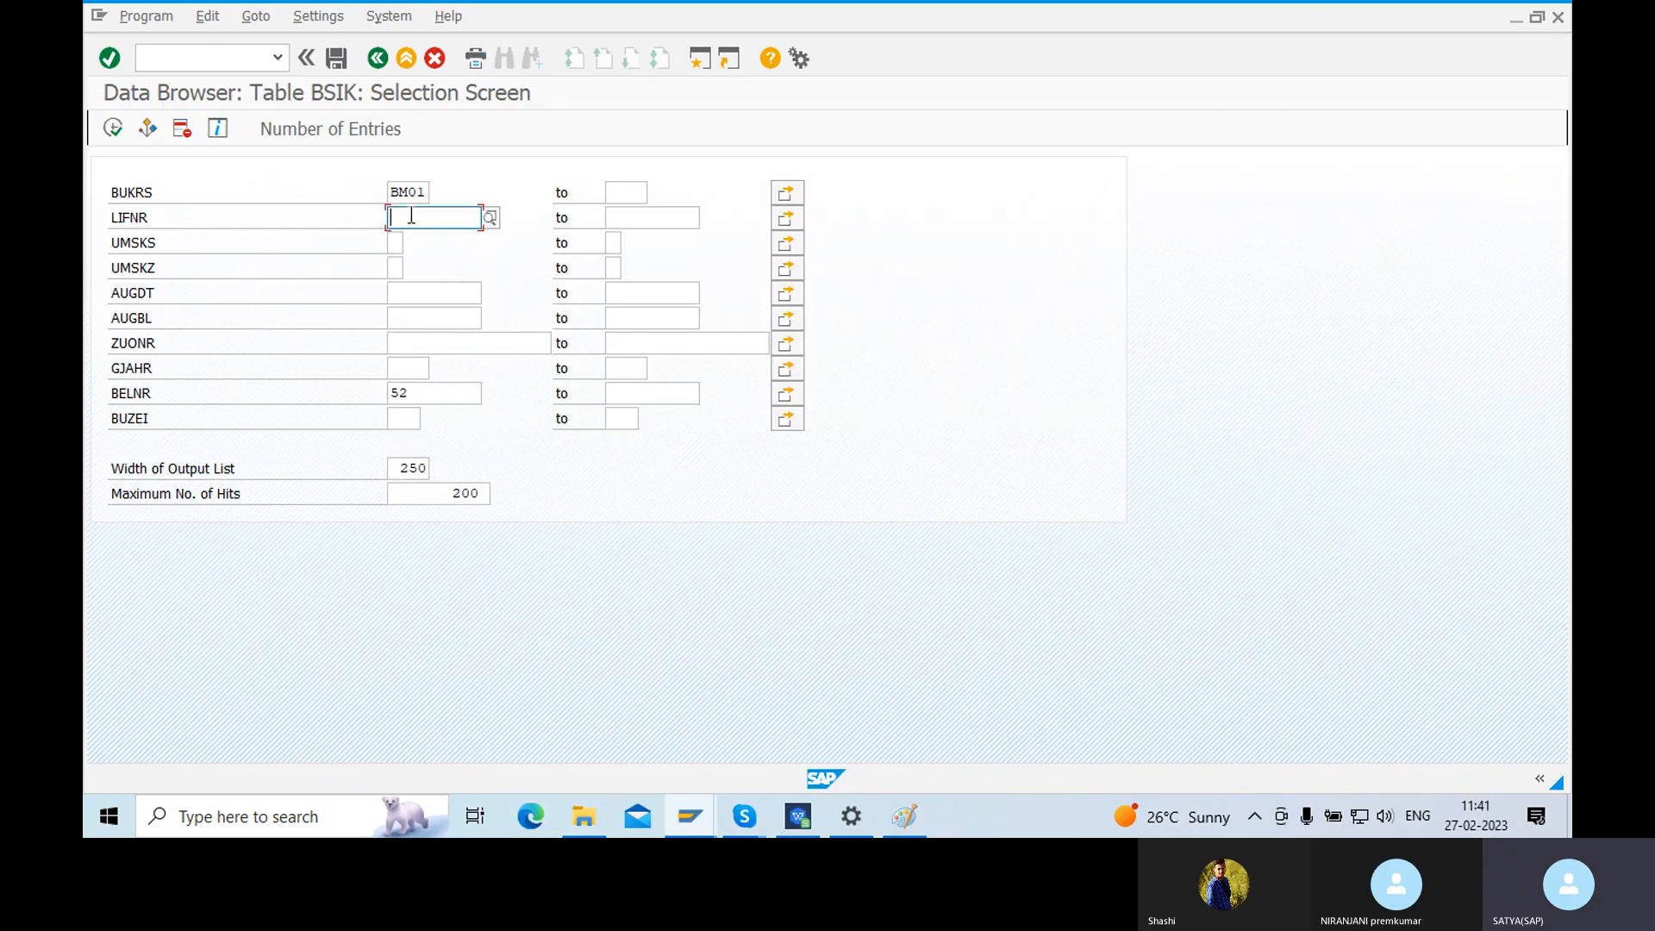
# - Run the BSIK selection, examine the document's entry including its DMBTR amount, and return to the selection screen
pyautogui.doubleClick(416, 402)
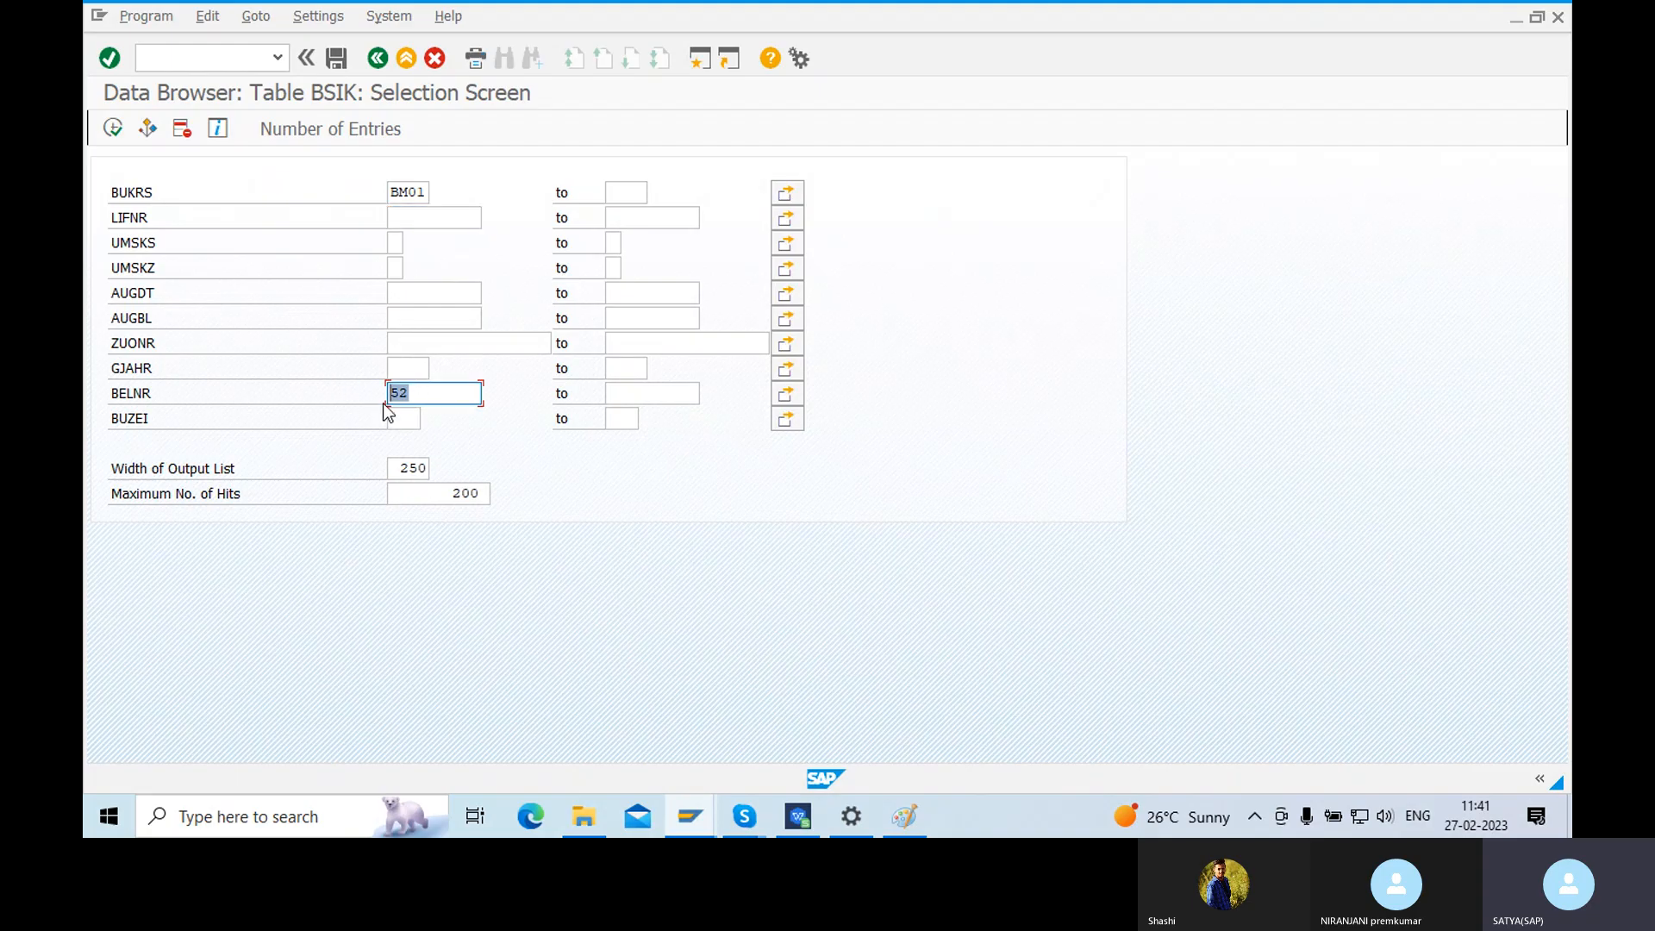
pyautogui.click(113, 129)
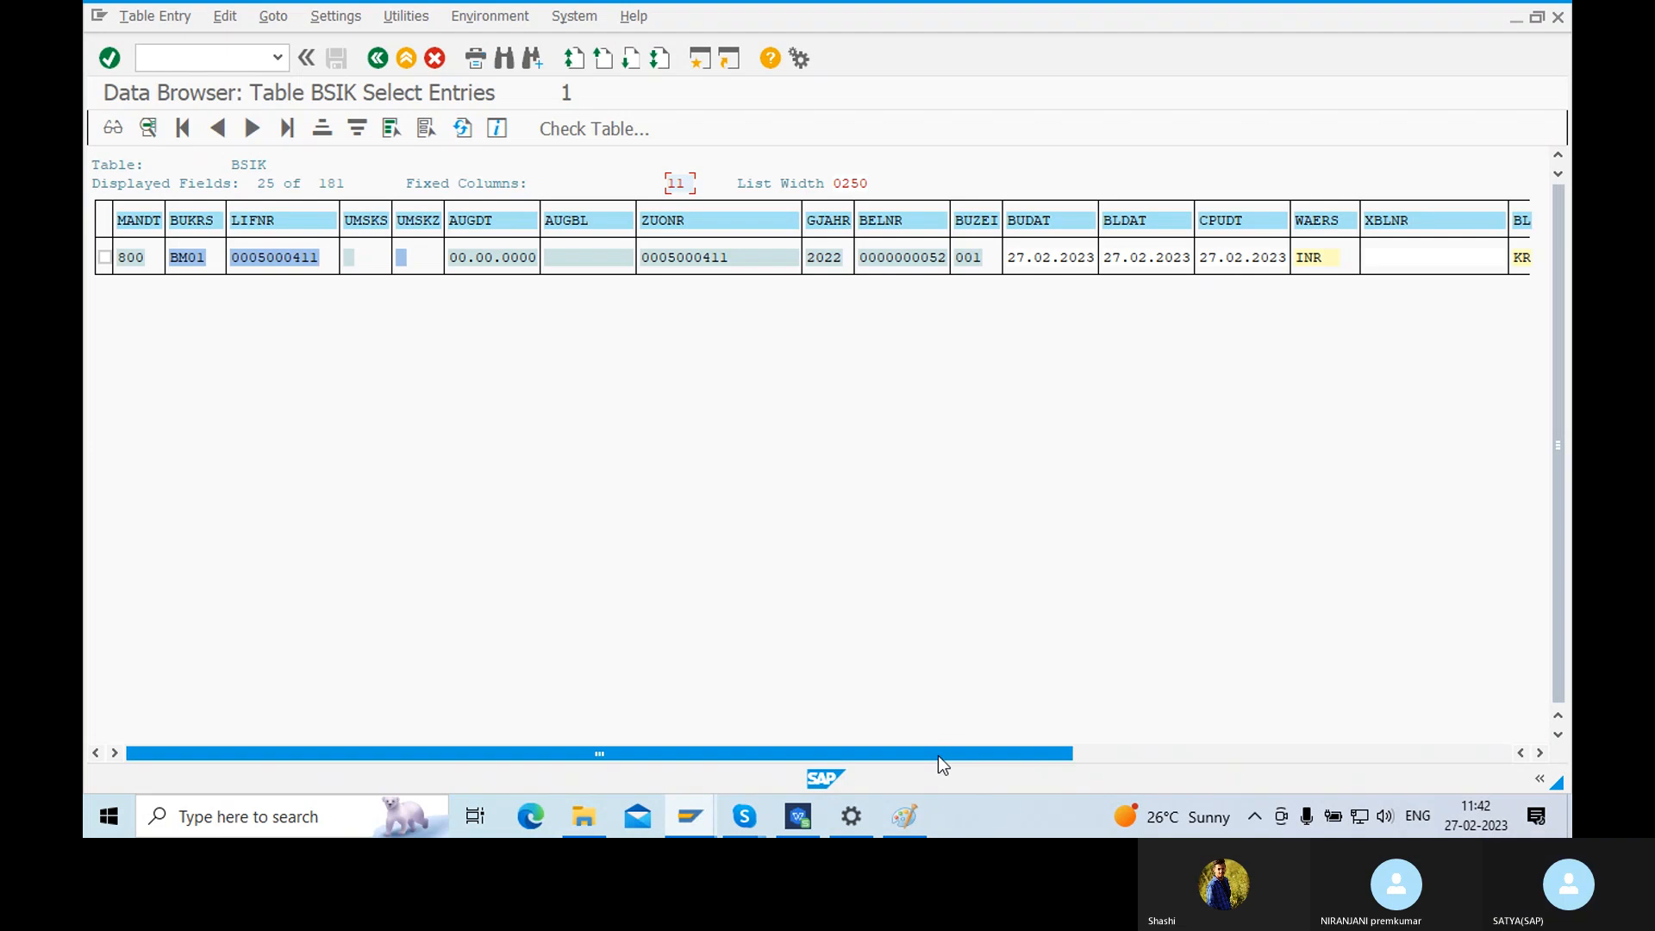
pyautogui.moveTo(937, 753); pyautogui.dragTo(1429, 742)
pyautogui.click(1315, 264)
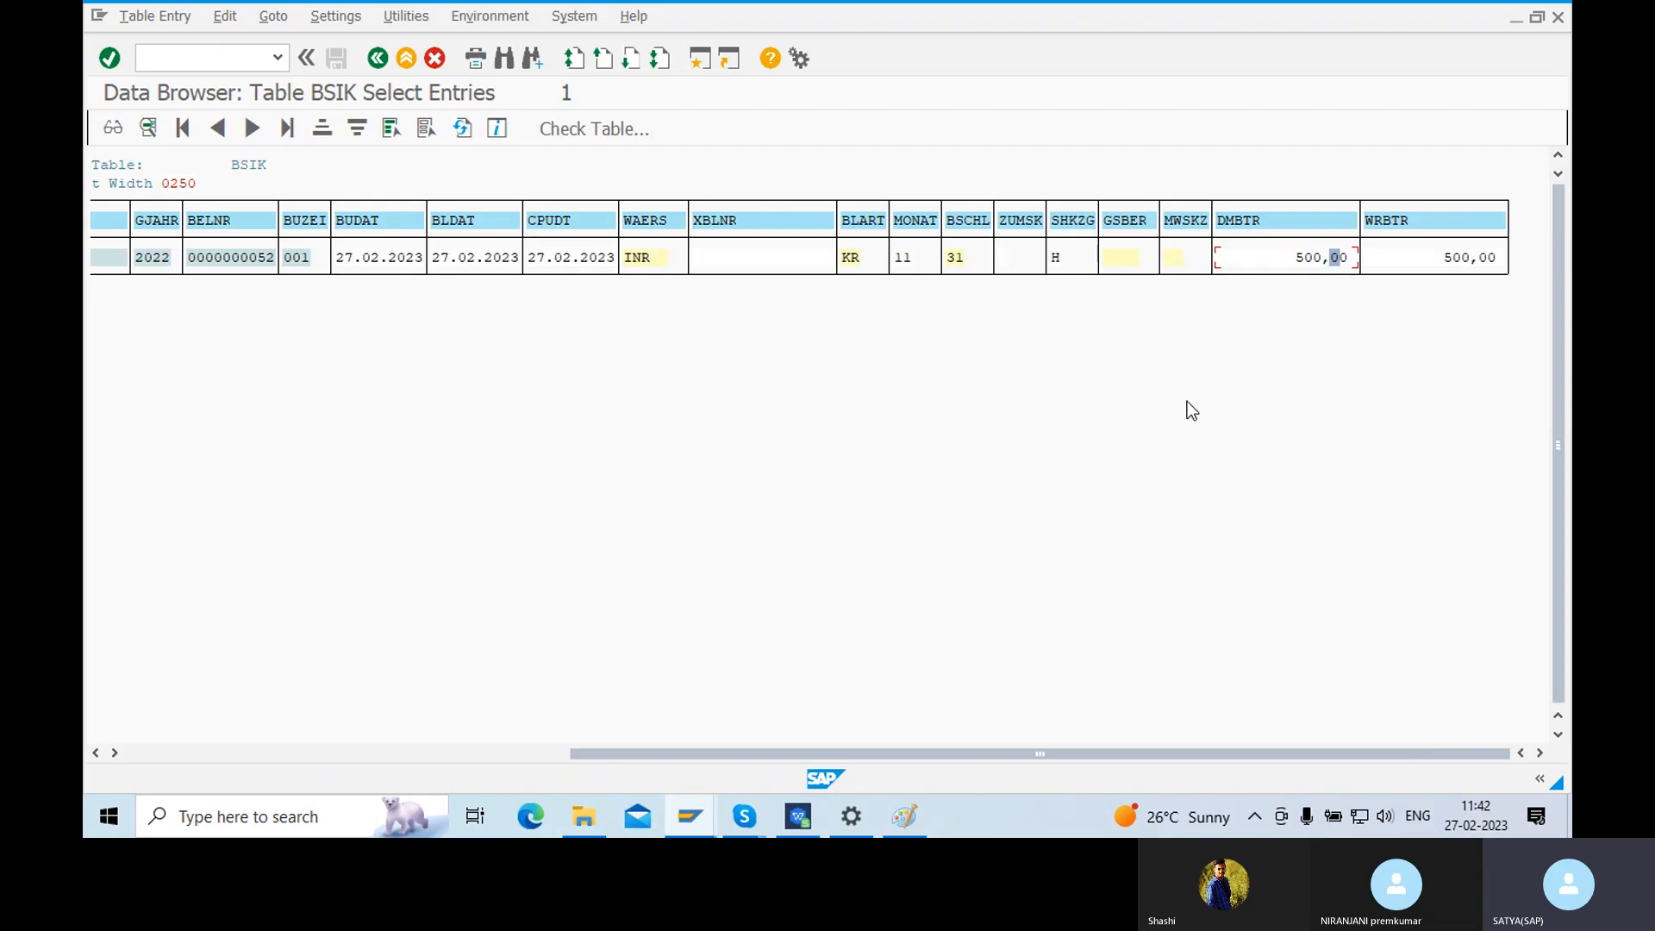
pyautogui.moveTo(935, 755); pyautogui.dragTo(482, 751)
pyautogui.click(379, 60)
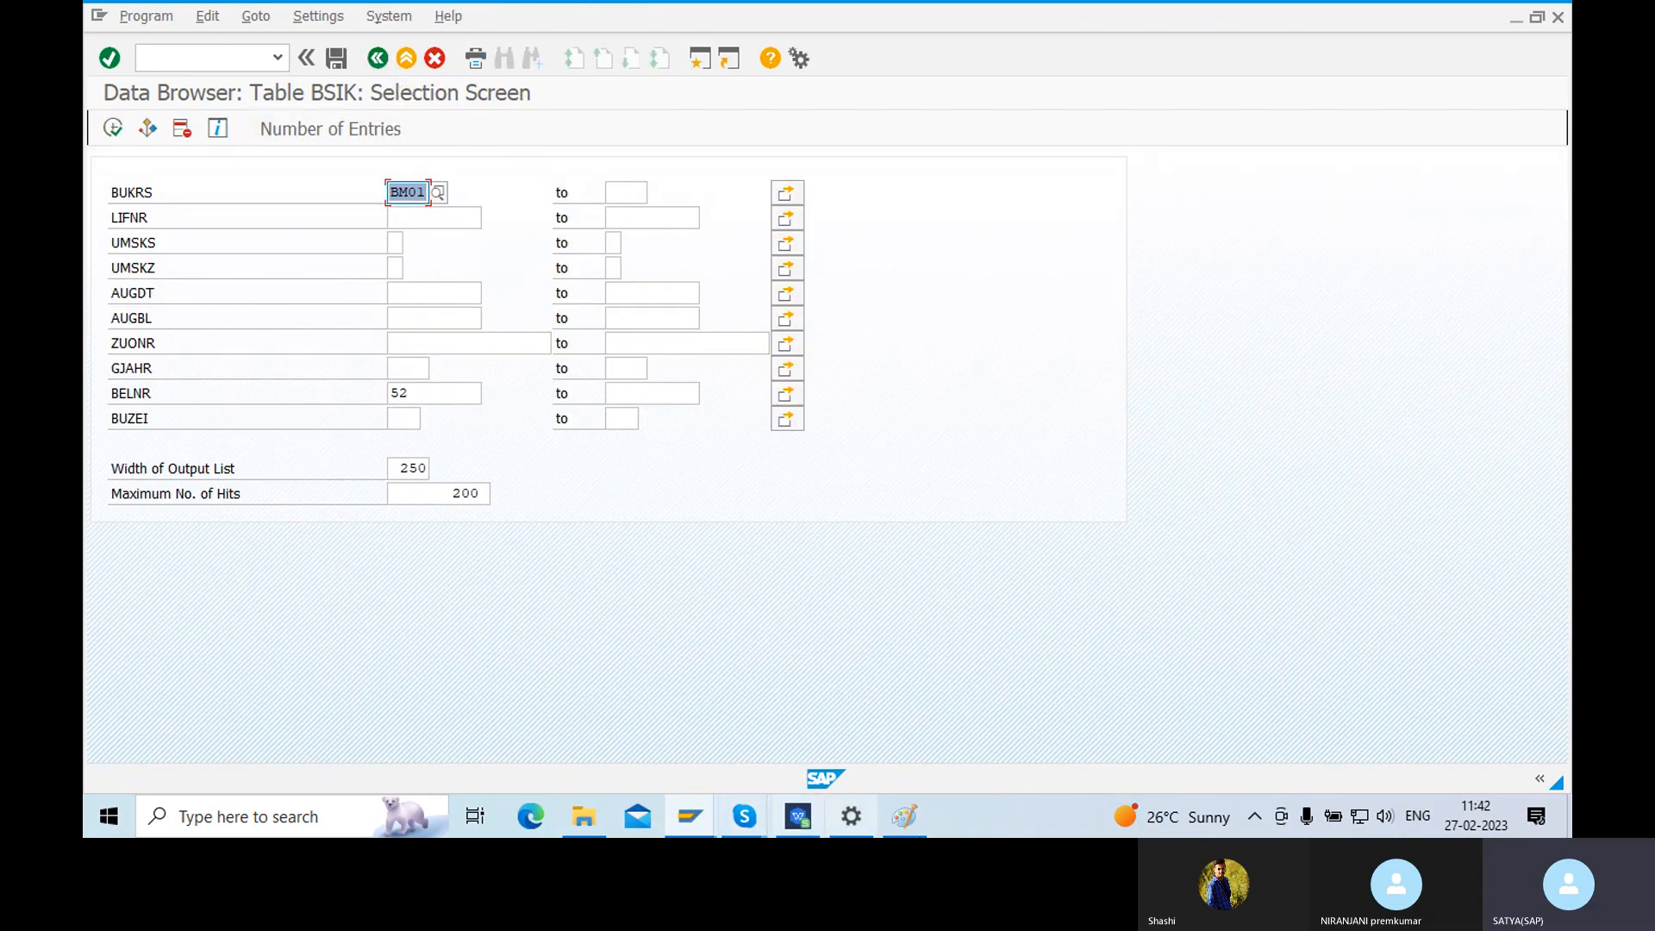
# - Switch to Paint and add the text BSAK beside the Clear Item (FBL1N) label inside its box
pyautogui.click(904, 816)
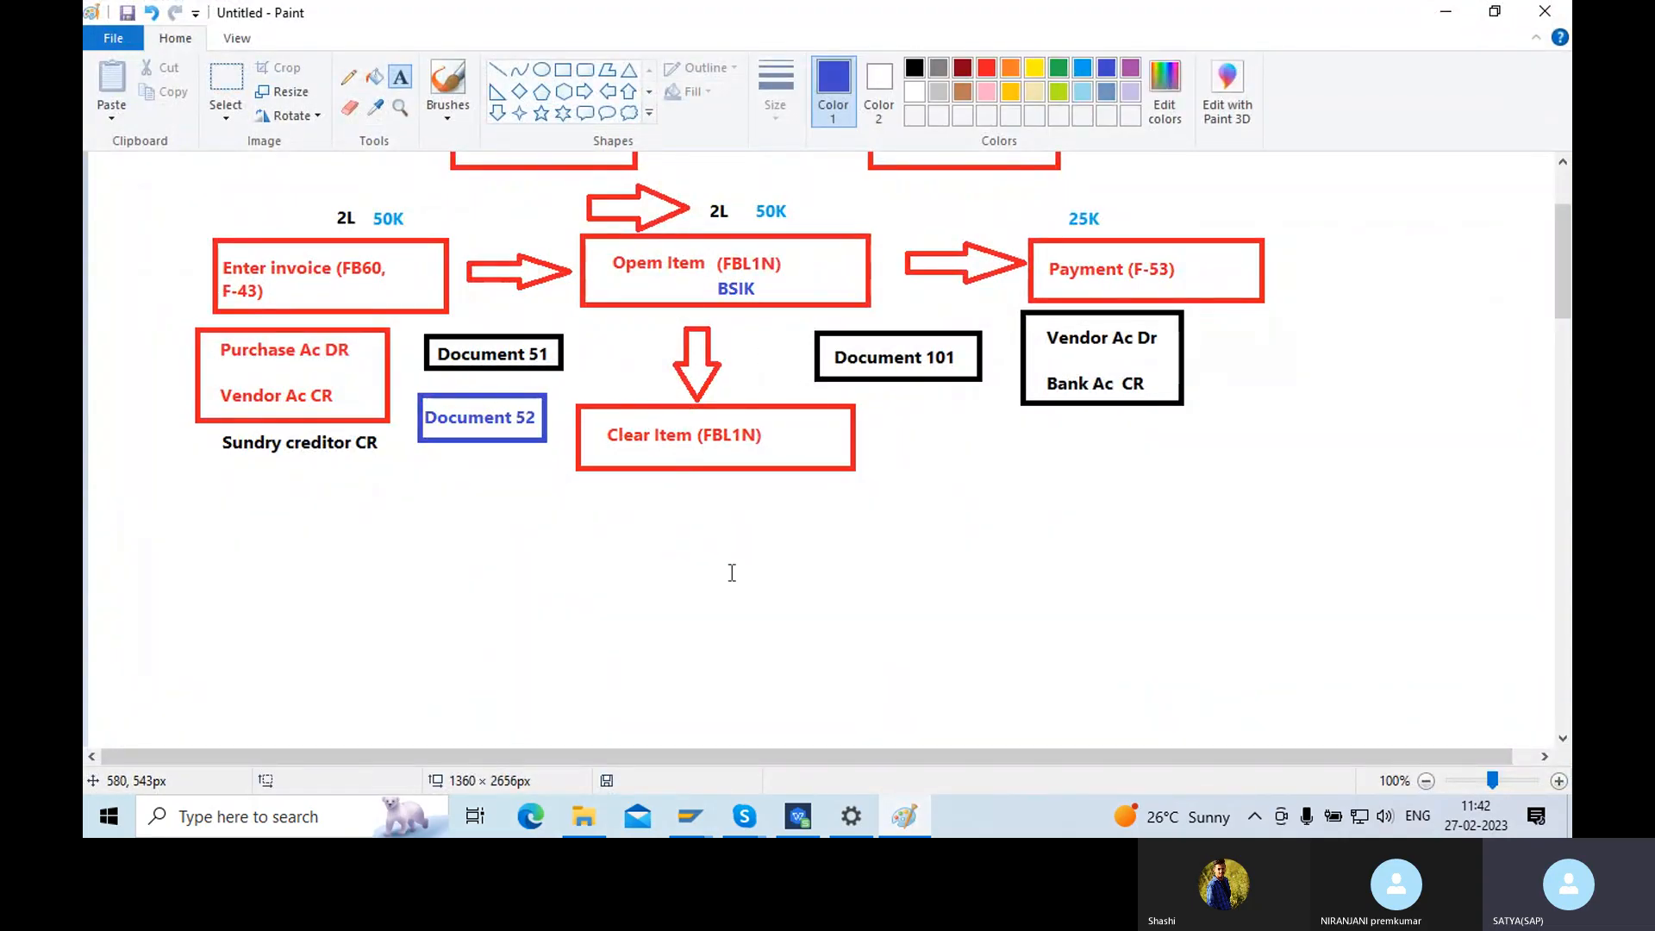
pyautogui.click(770, 436)
pyautogui.click(772, 467)
pyautogui.click(770, 434)
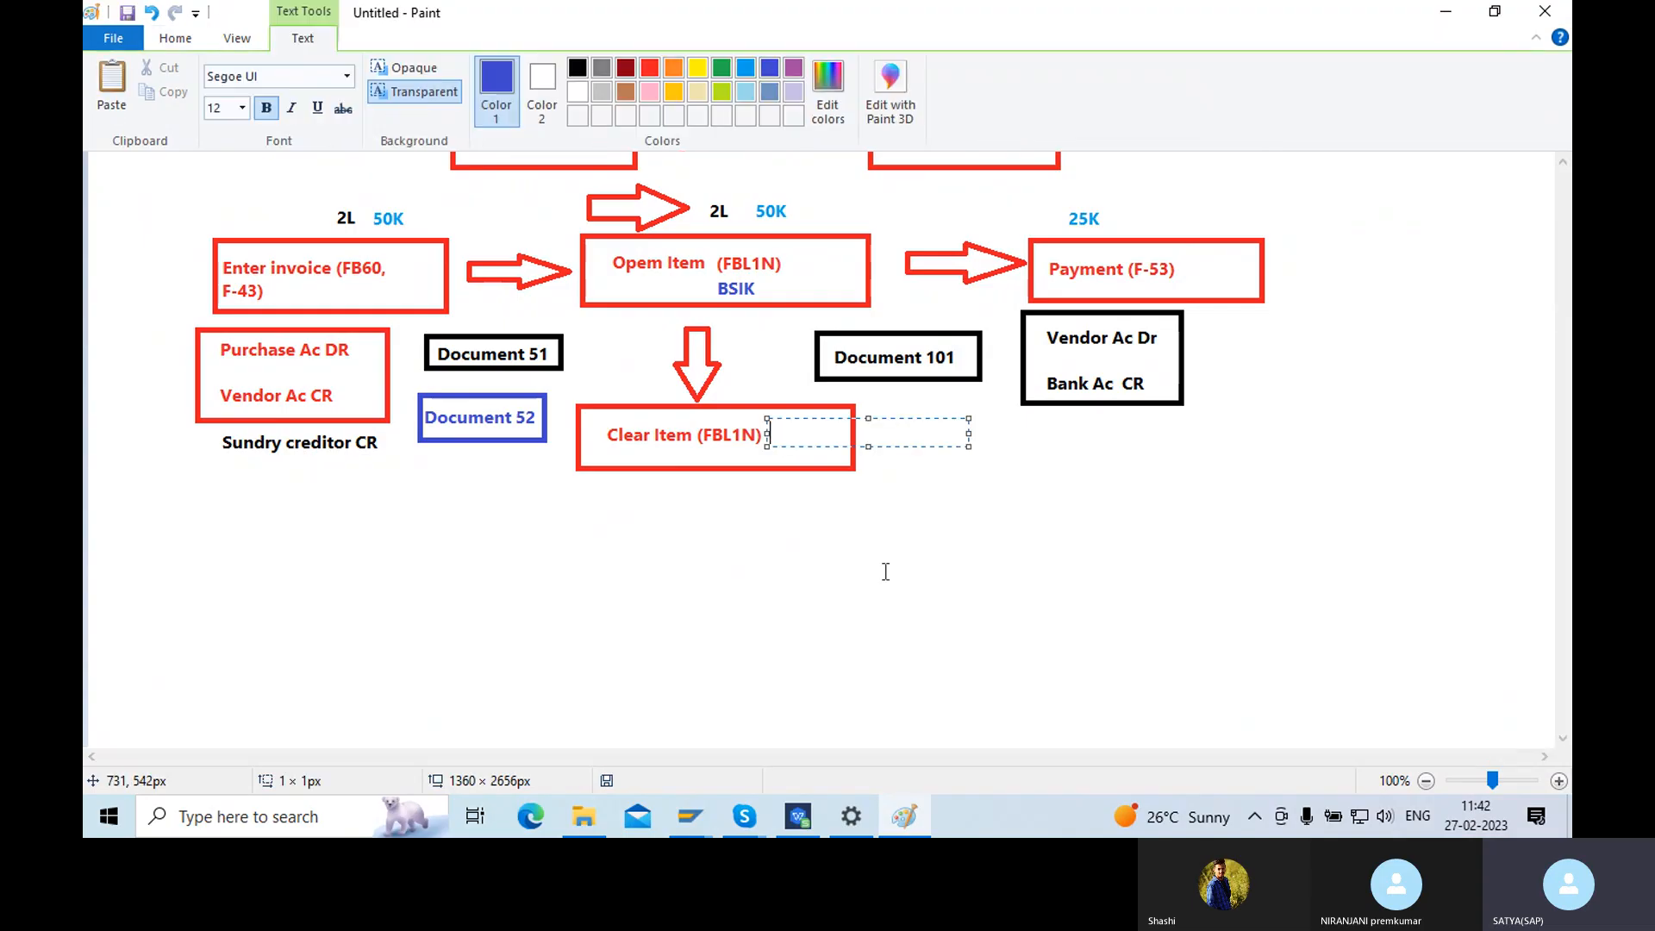
pyautogui.write('BS')
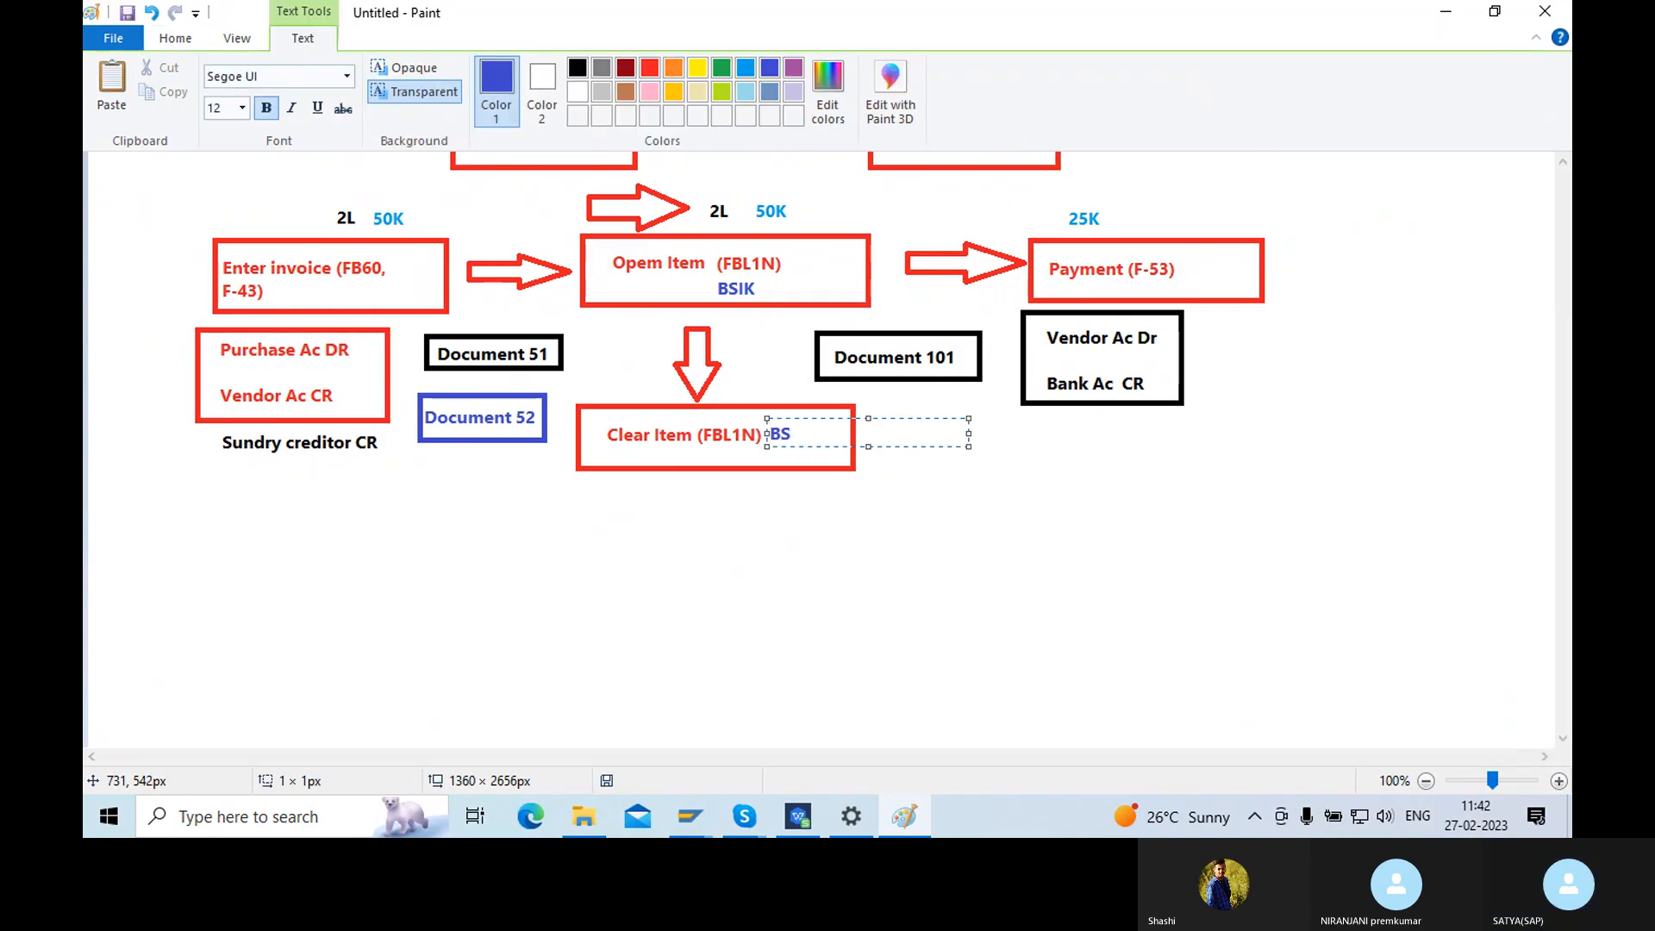
pyautogui.write('AK')
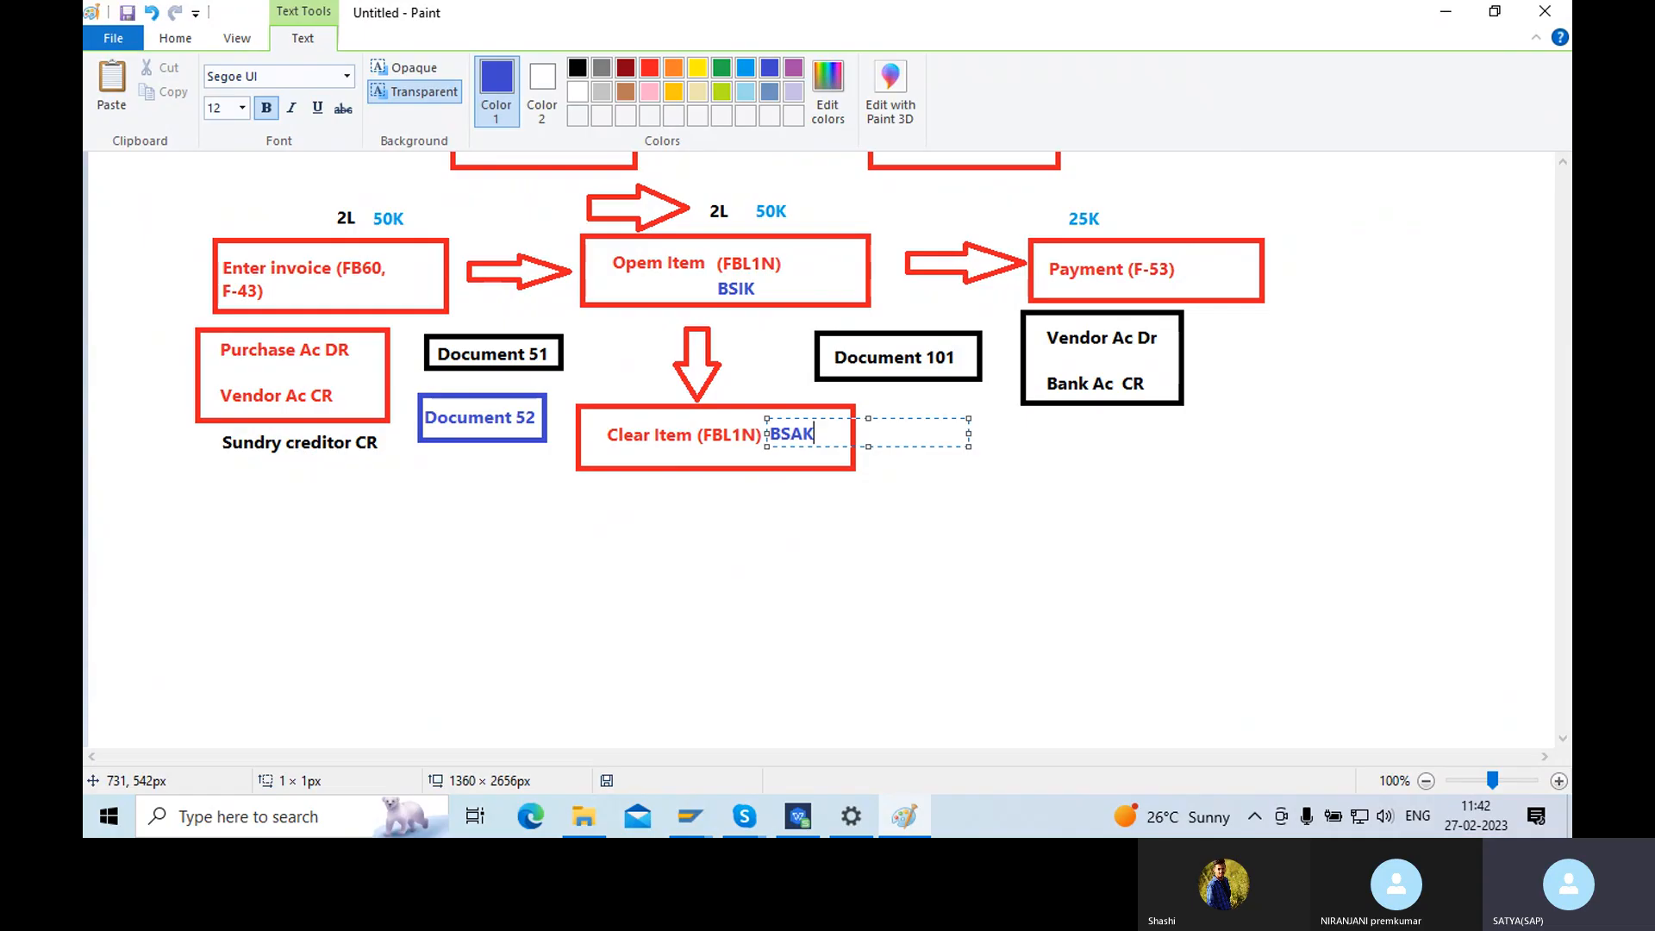
pyautogui.click(860, 598)
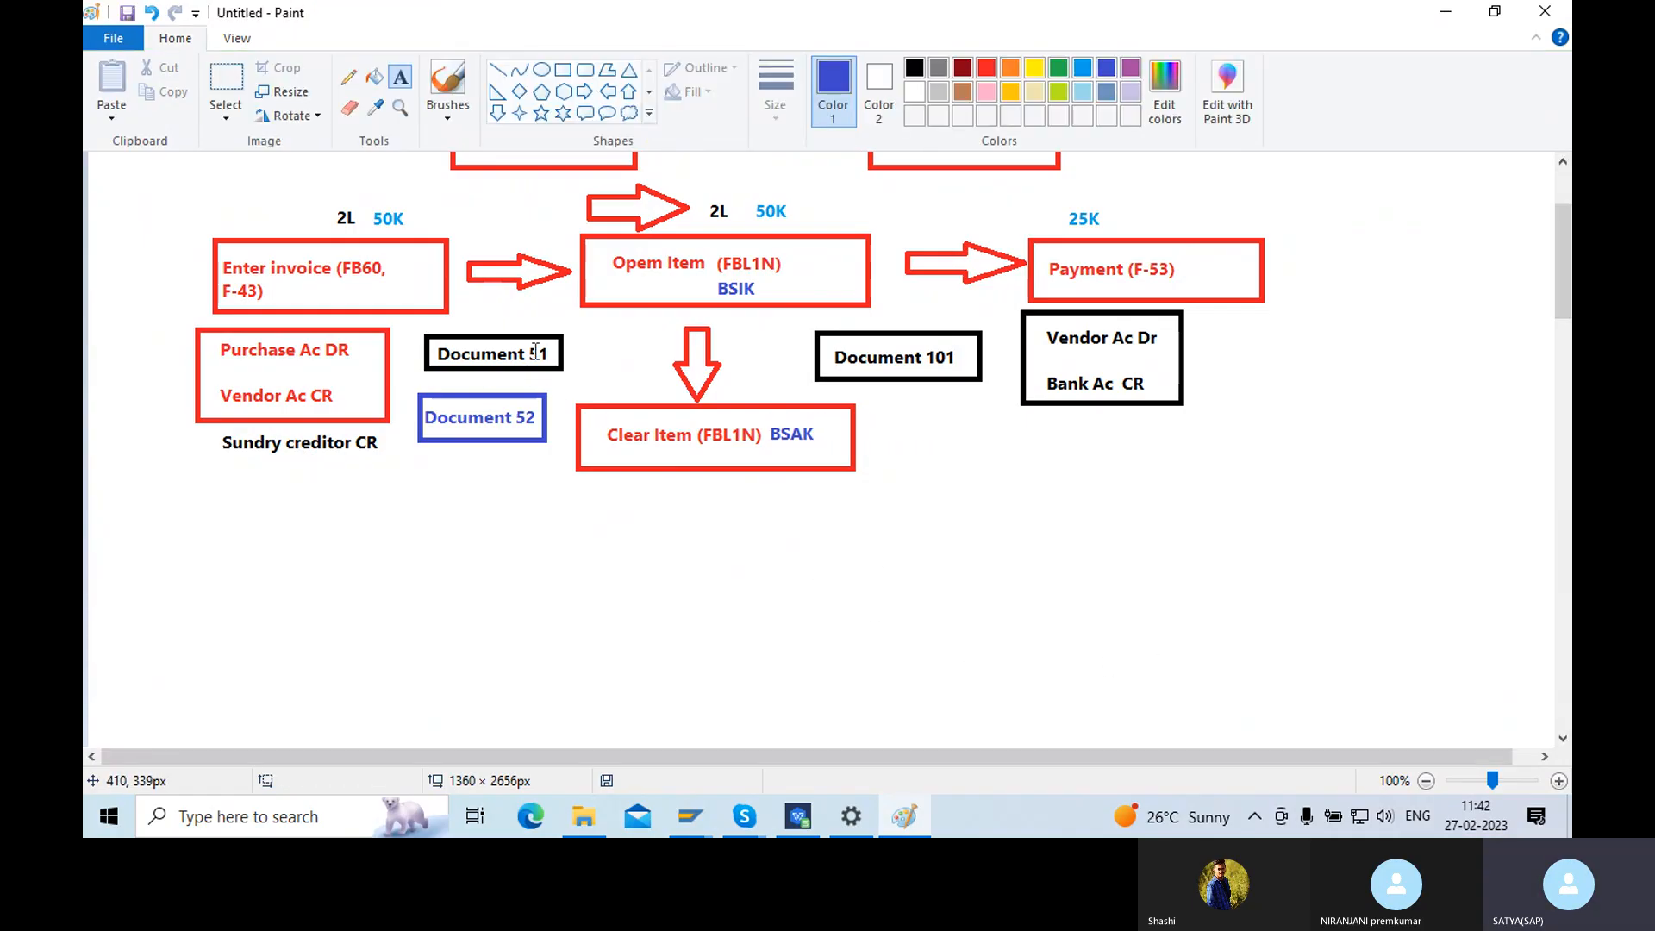
# - Switch to the SAP data browser session and leave the BSIK selection screen
pyautogui.click(474, 411)
pyautogui.click(462, 417)
pyautogui.click(697, 814)
pyautogui.click(819, 716)
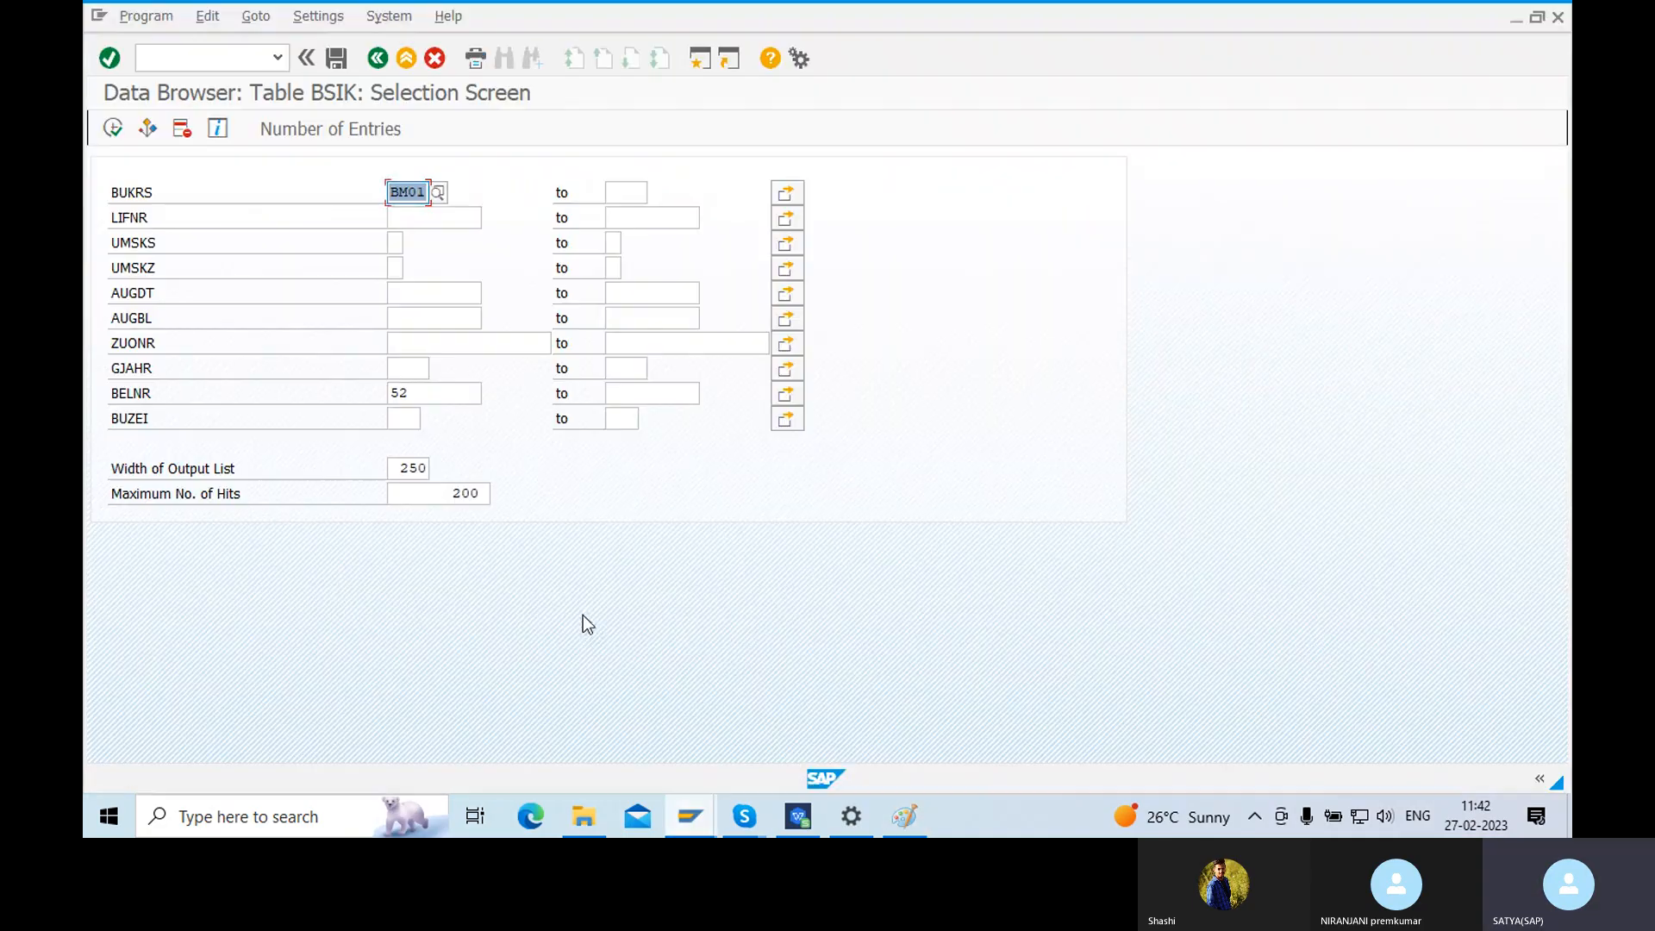
pyautogui.click(424, 394)
pyautogui.write('52')
pyautogui.press('BackSpace')
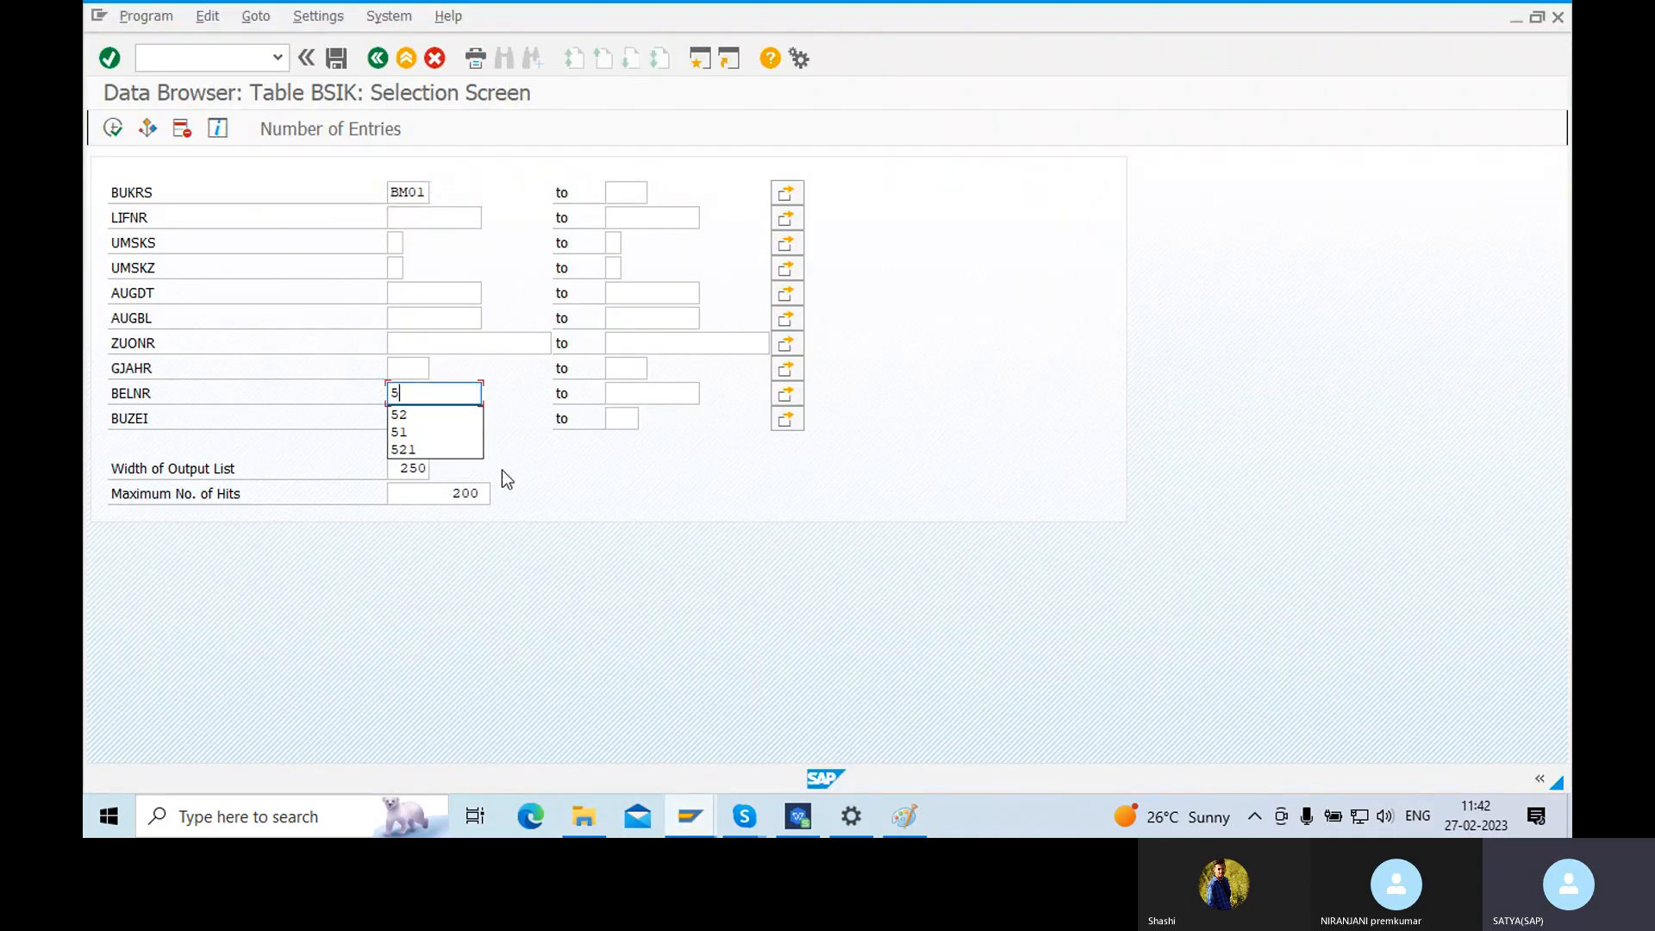
pyautogui.click(406, 59)
# - Change the data browser's table name to BSAK and open its selection screen
pyautogui.click(361, 226)
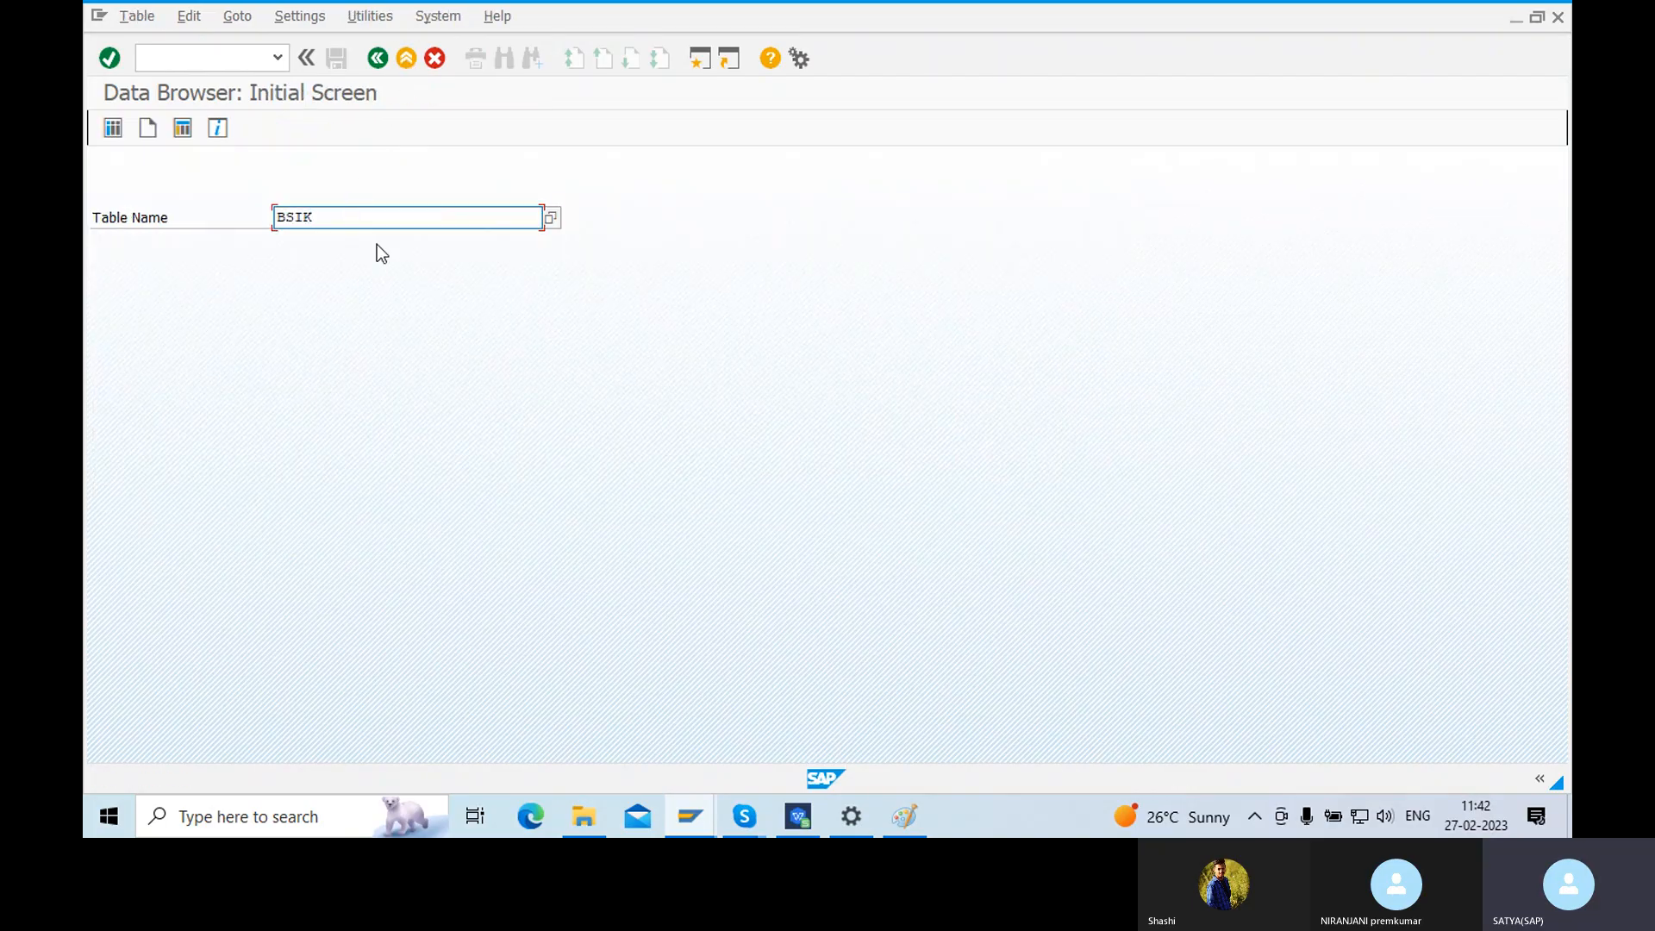
pyautogui.press('BackSpace')
pyautogui.press('BackSpace')
pyautogui.press('BackSpace')
pyautogui.write('S')
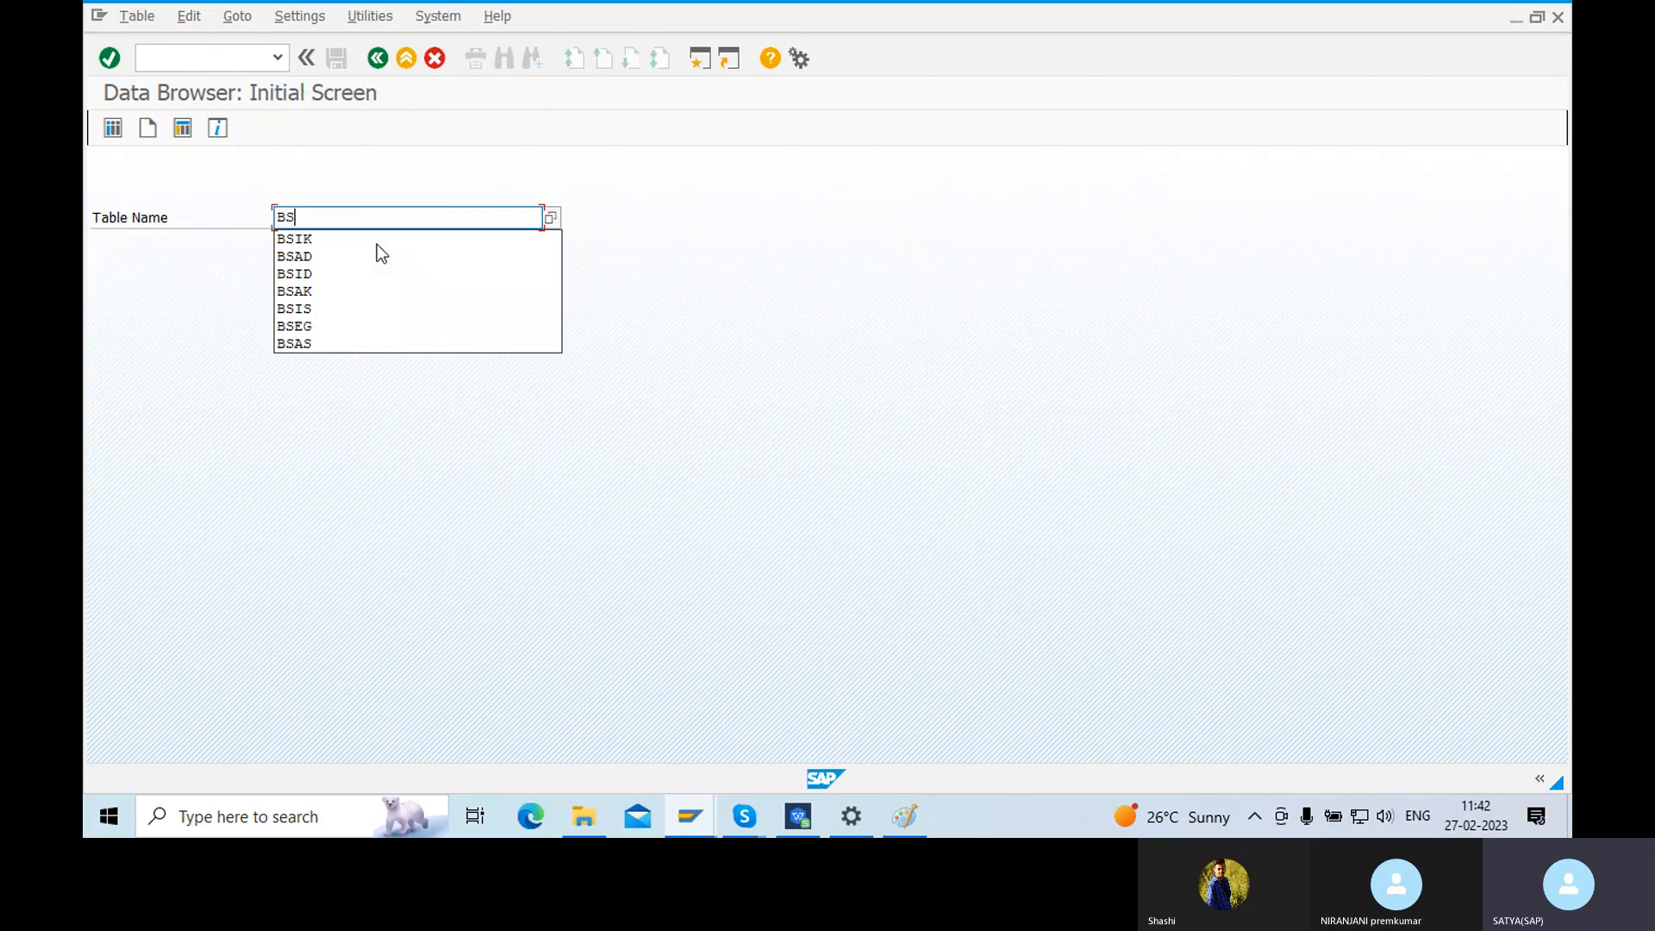
pyautogui.write('AK')
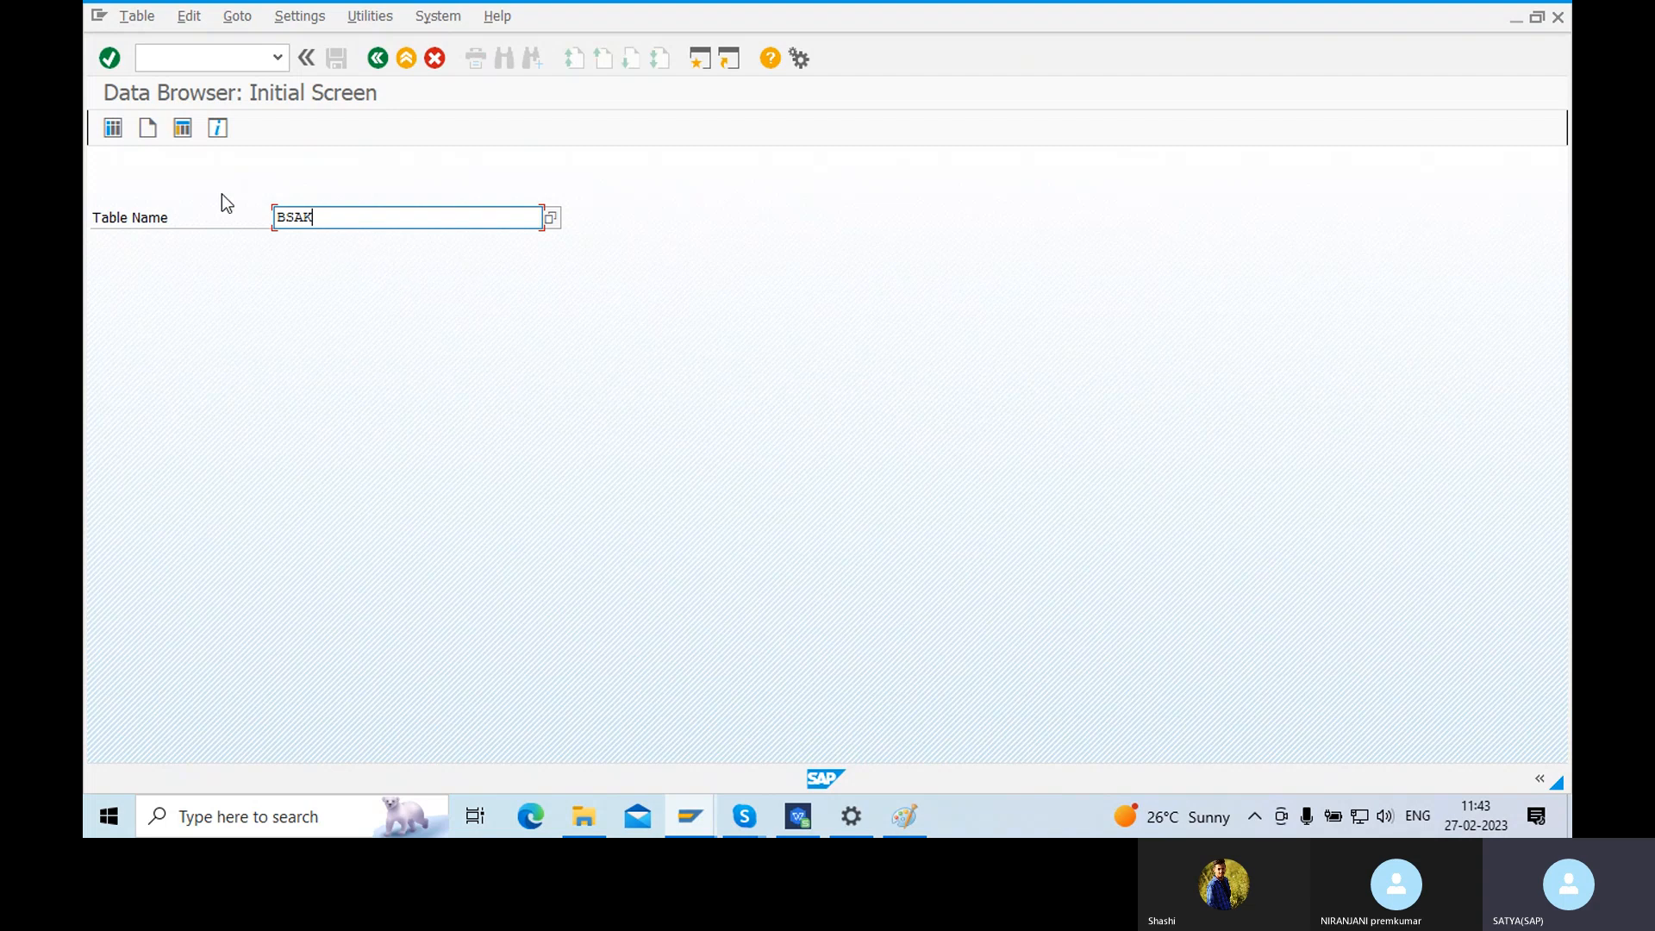
pyautogui.click(110, 58)
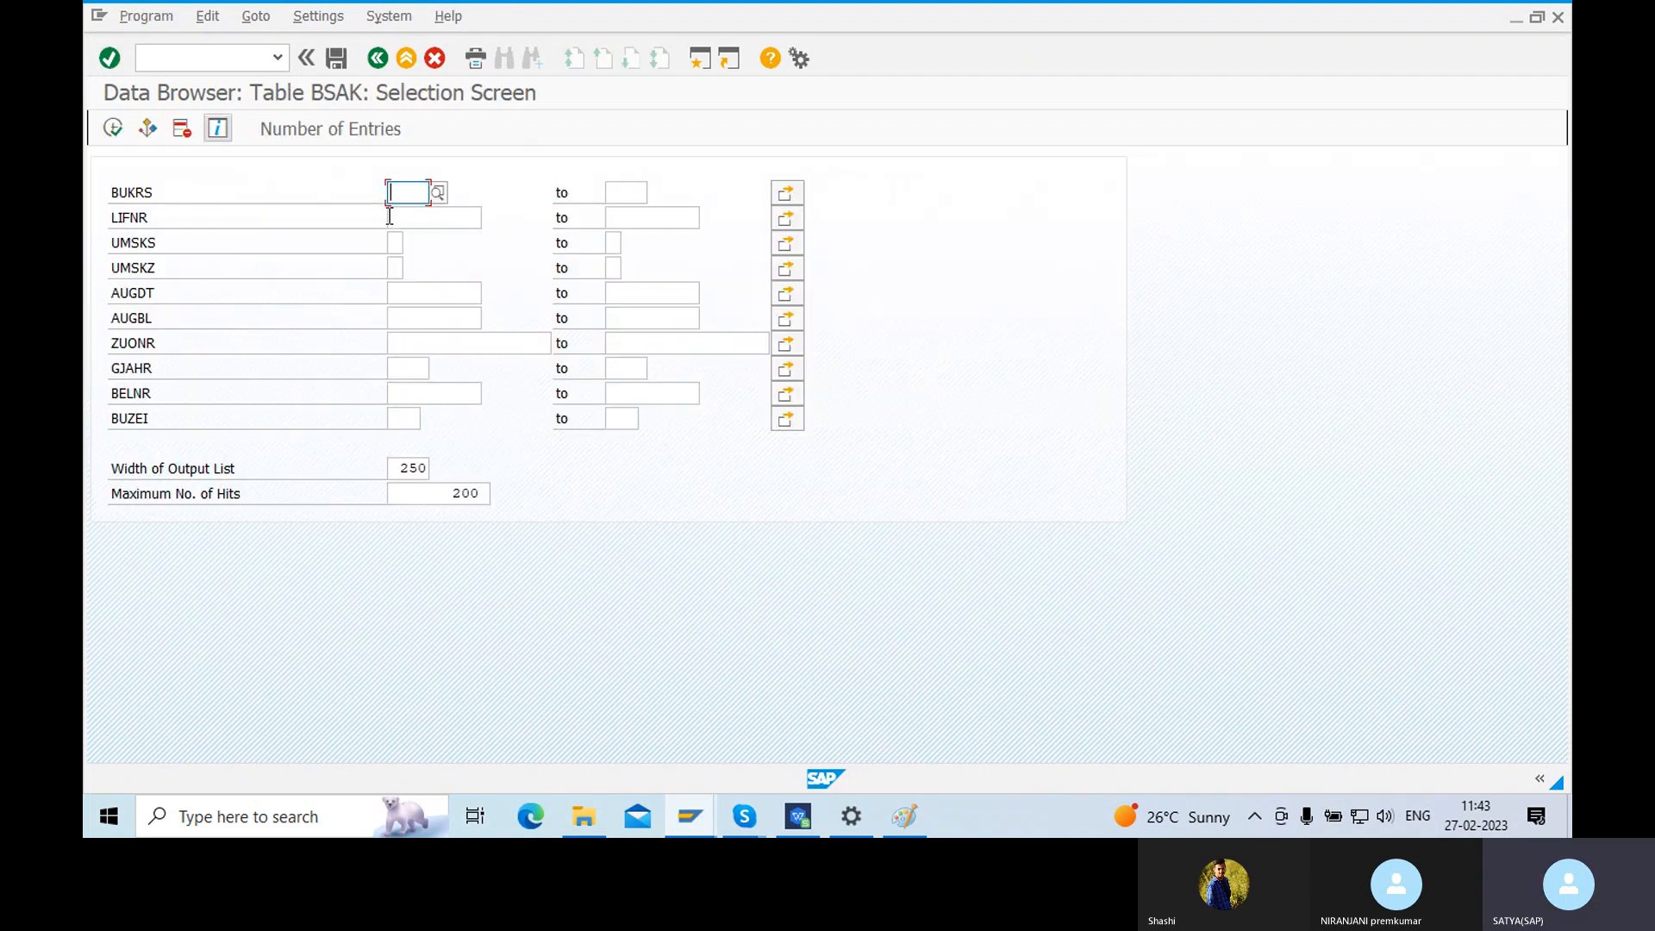
# - Run the BSAK selection for company code BM01 and document number 51
pyautogui.write('BM')
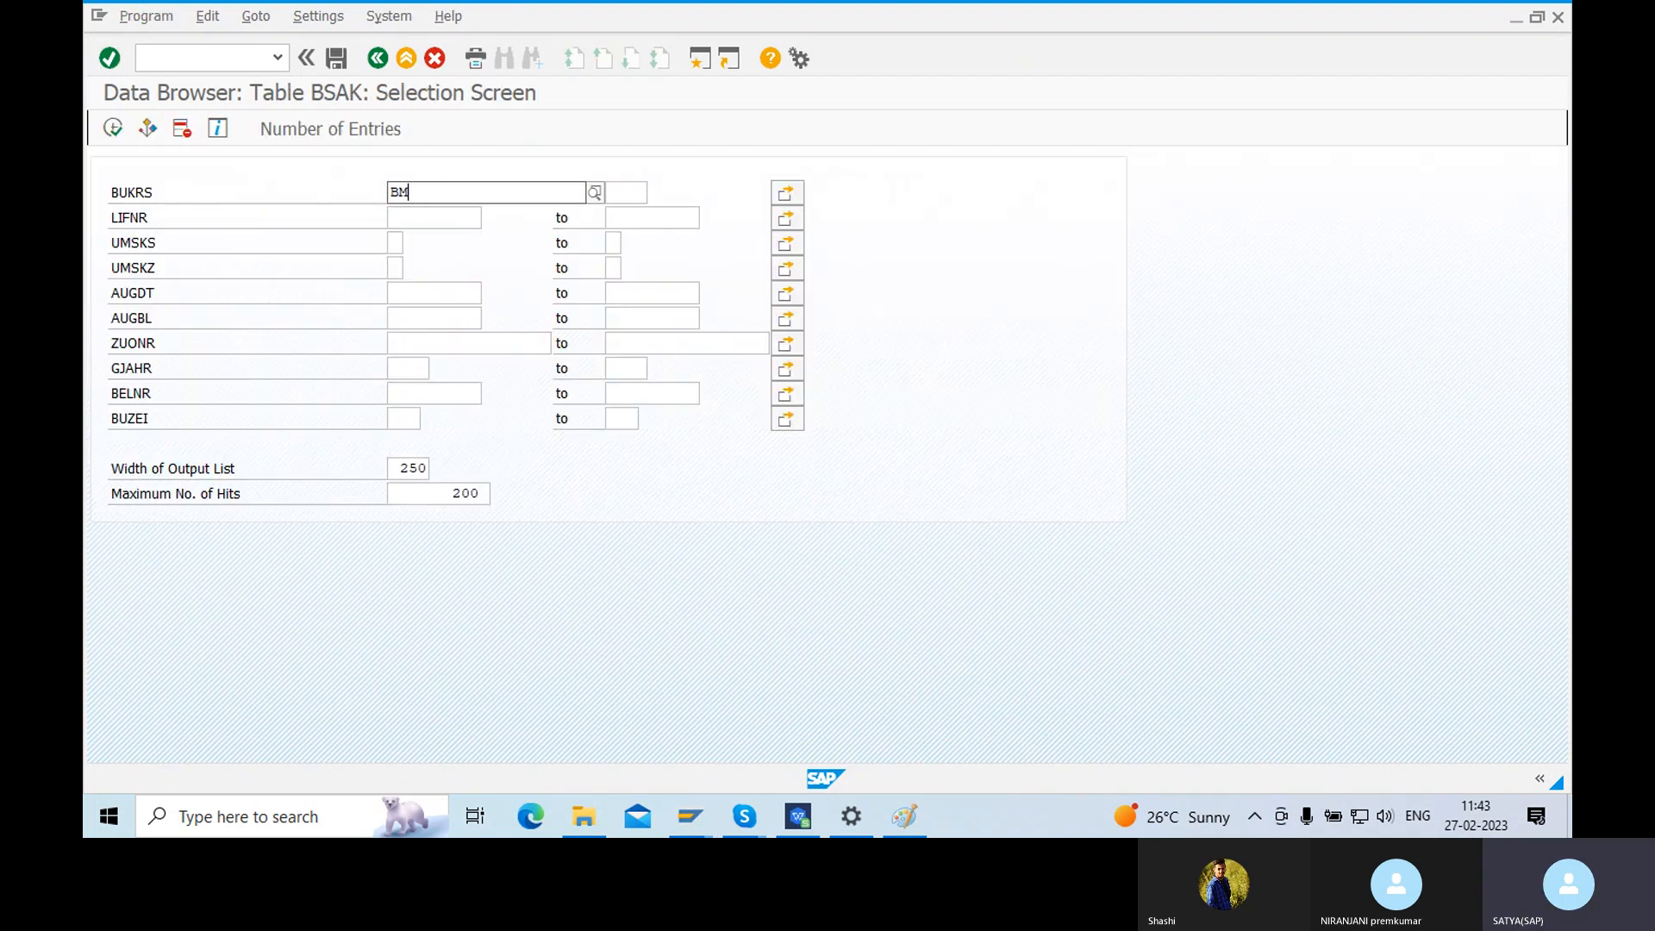
pyautogui.write('01')
pyautogui.press('Return')
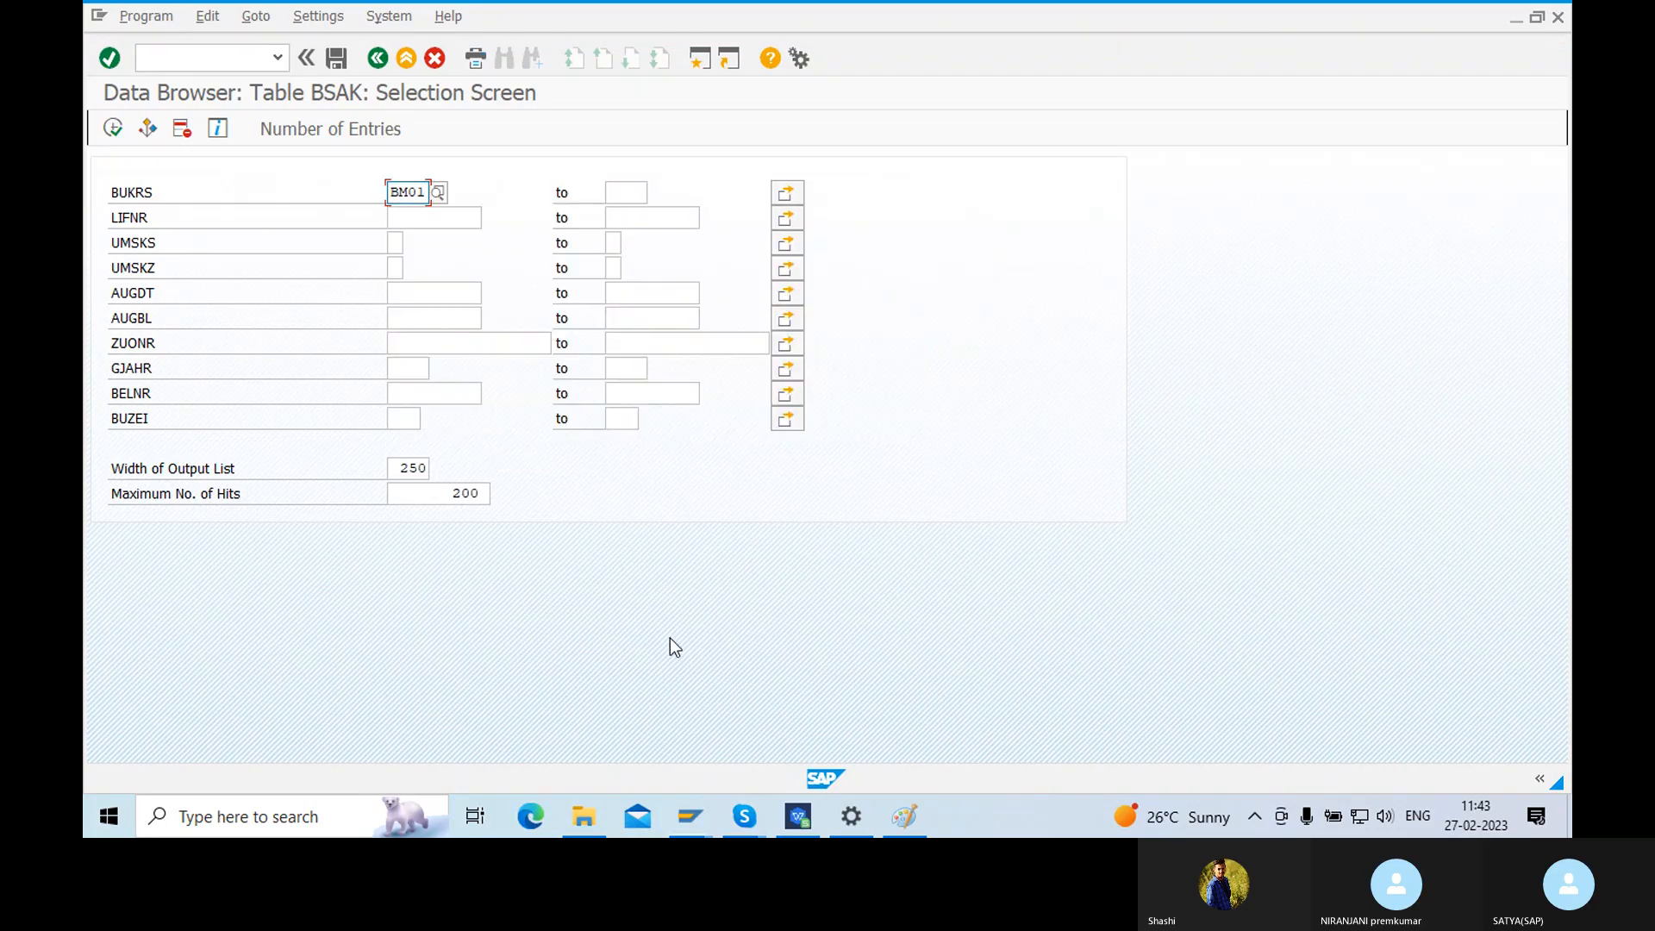
pyautogui.click(395, 393)
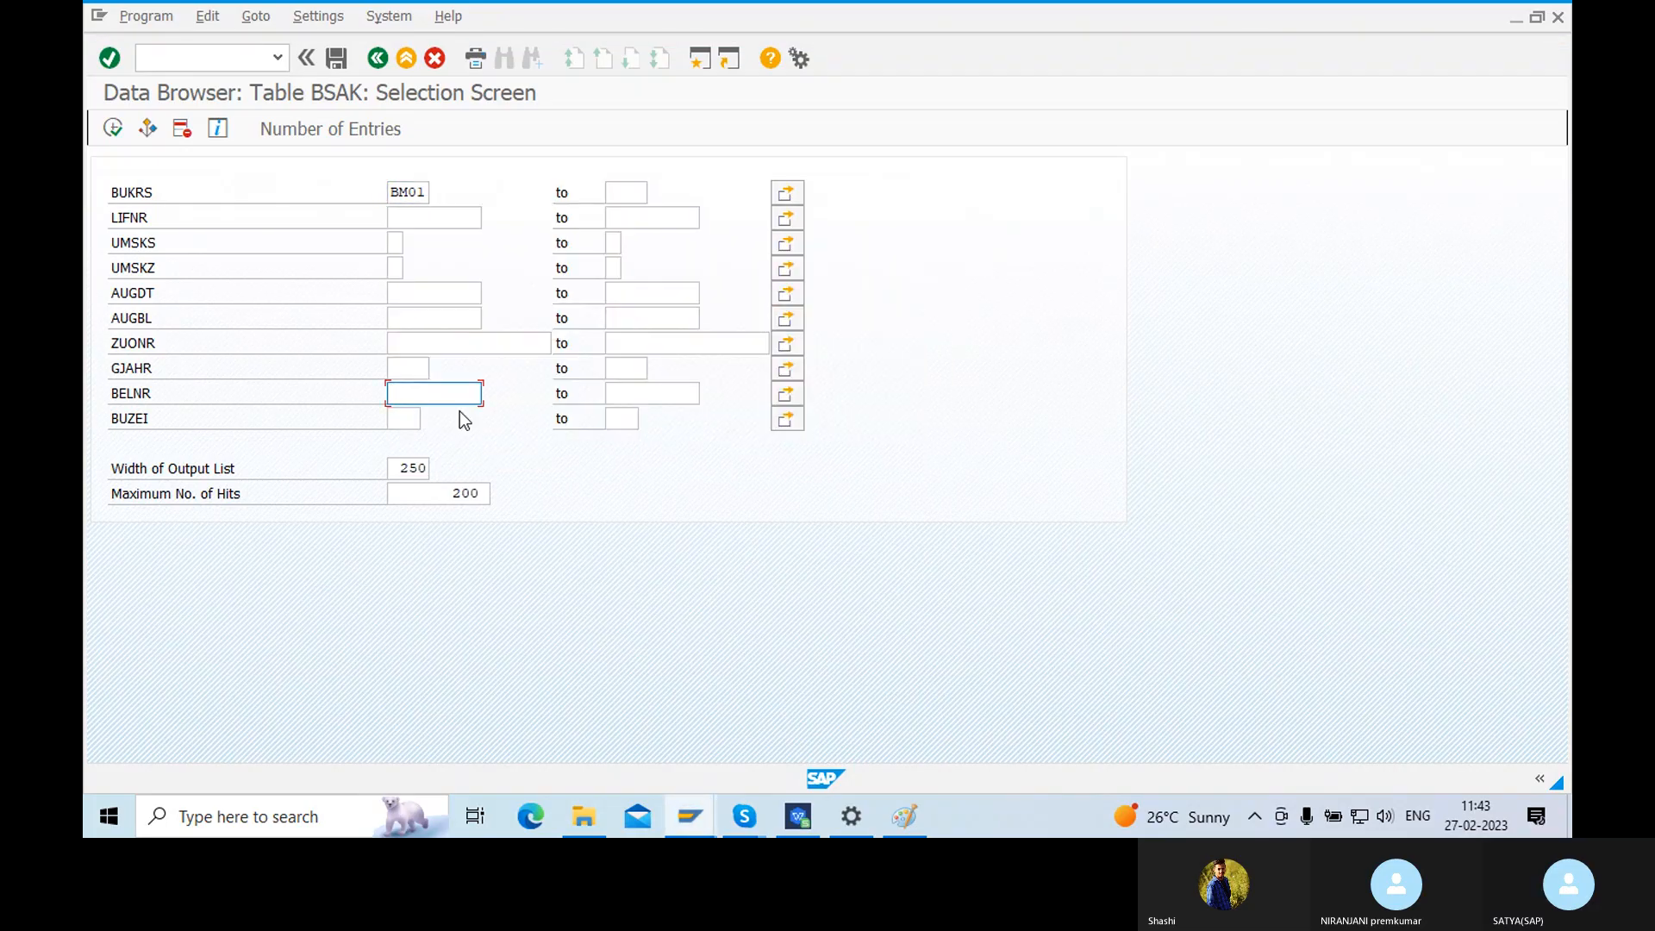
pyautogui.write('51')
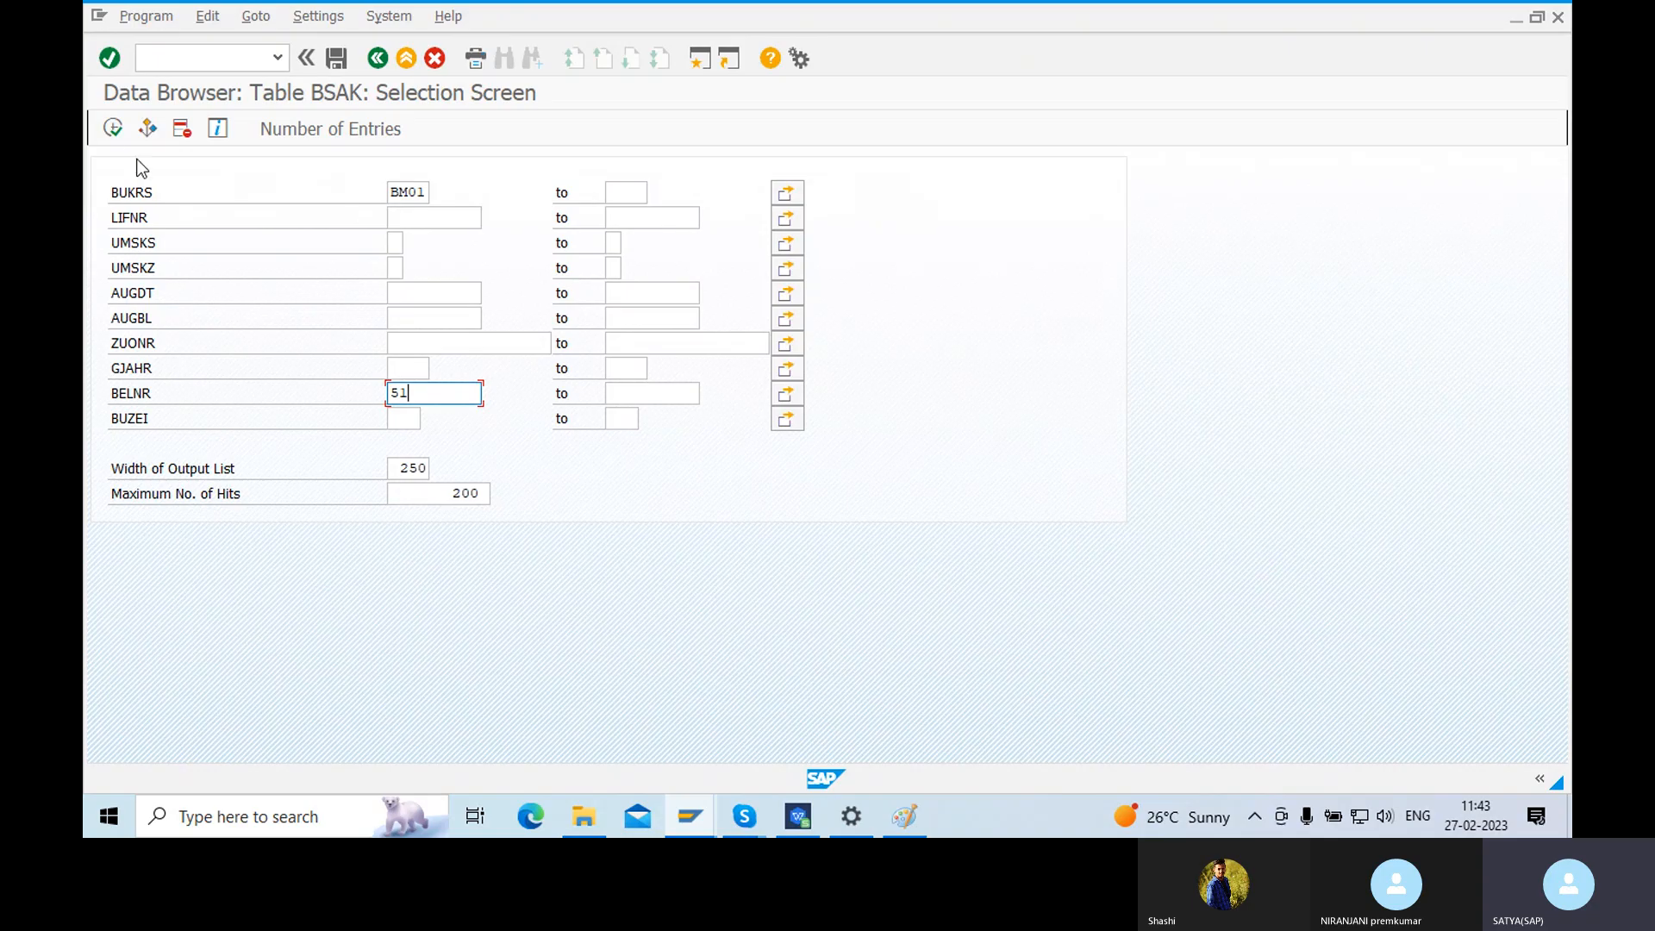
pyautogui.click(112, 127)
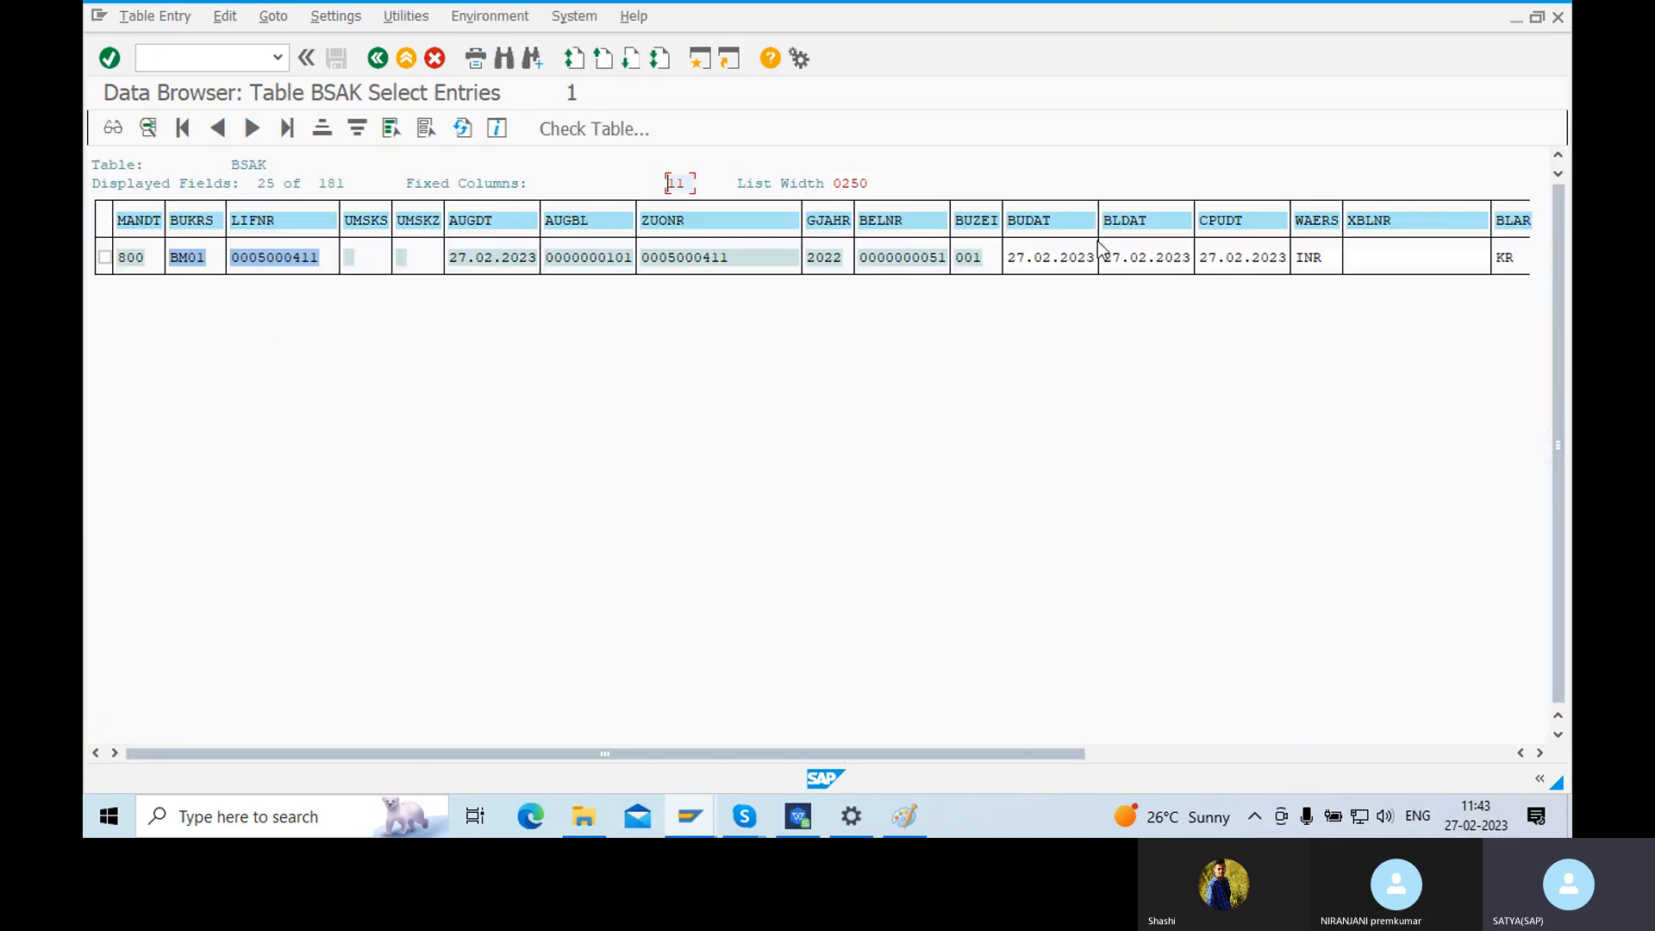
# - Examine the BSAK entry's columns through DMBTR and WRBTR, and return to the selection screen
pyautogui.moveTo(948, 753); pyautogui.dragTo(1346, 765)
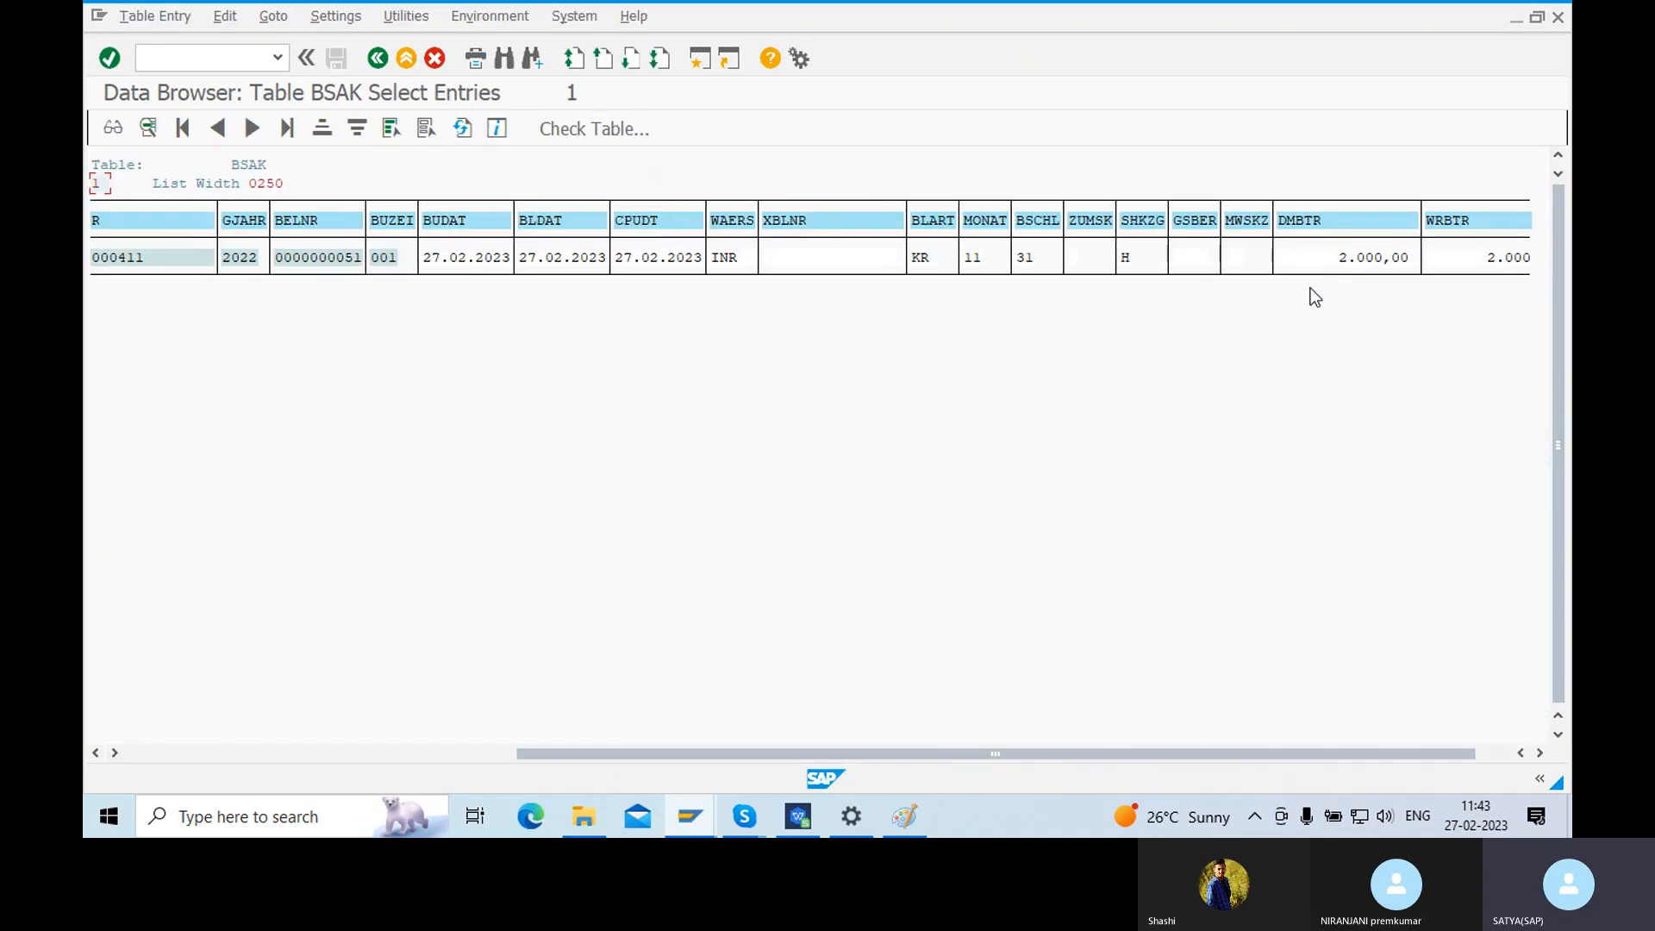
pyautogui.click(1363, 260)
pyautogui.moveTo(1300, 752); pyautogui.dragTo(1474, 741)
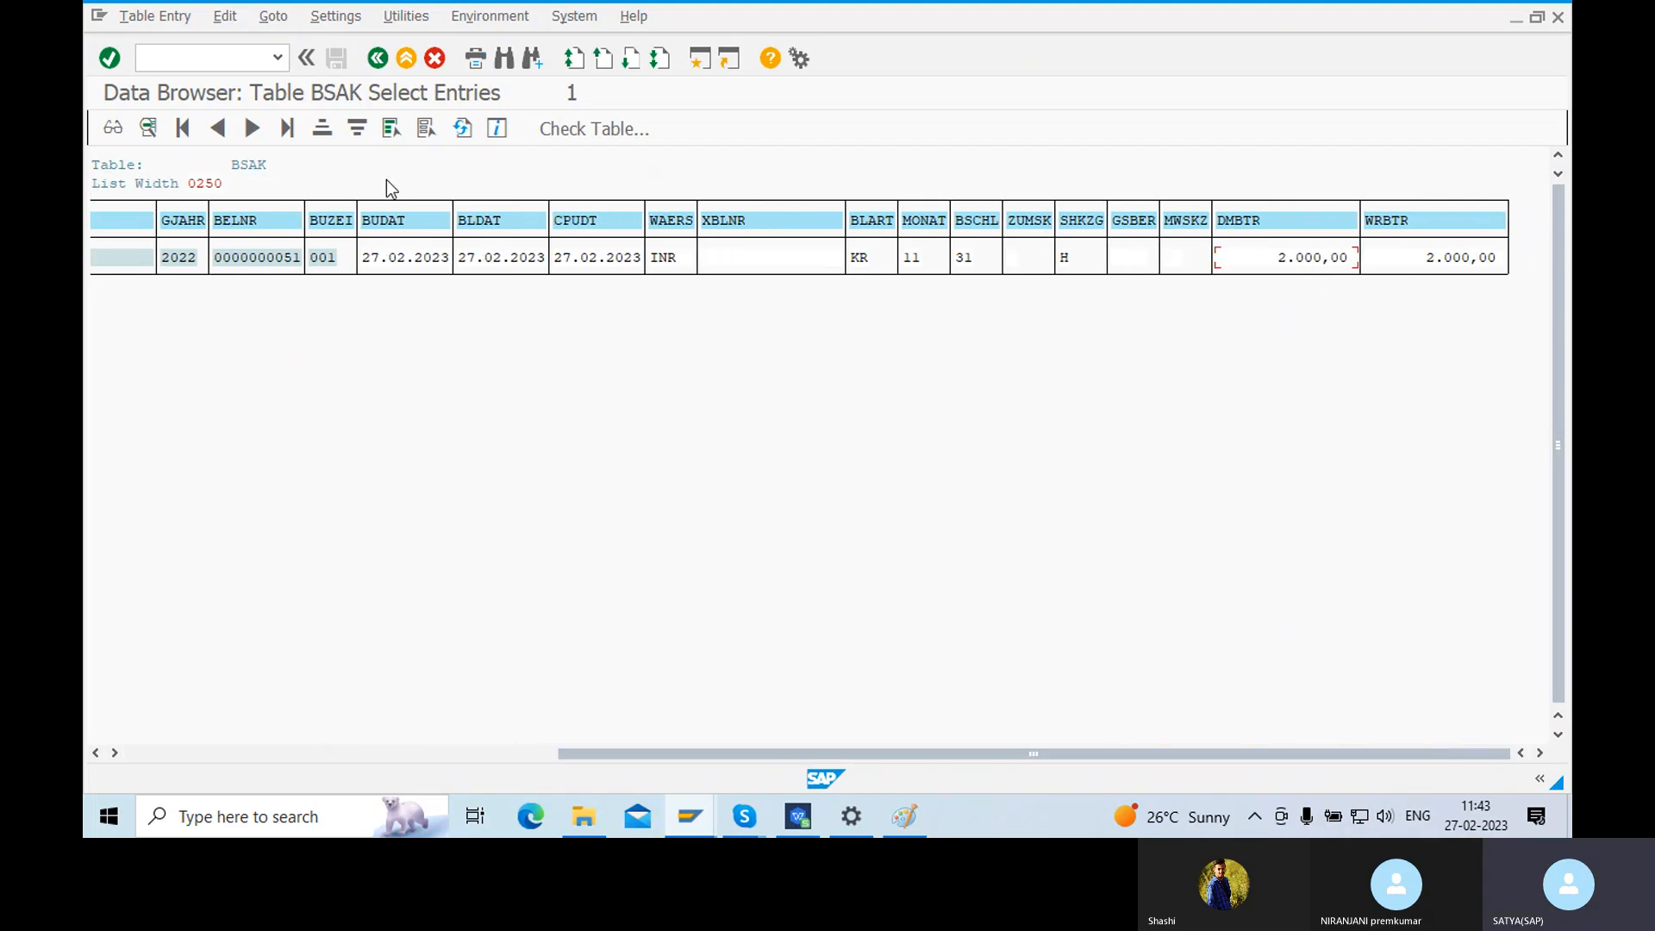
pyautogui.moveTo(1277, 758); pyautogui.dragTo(843, 754)
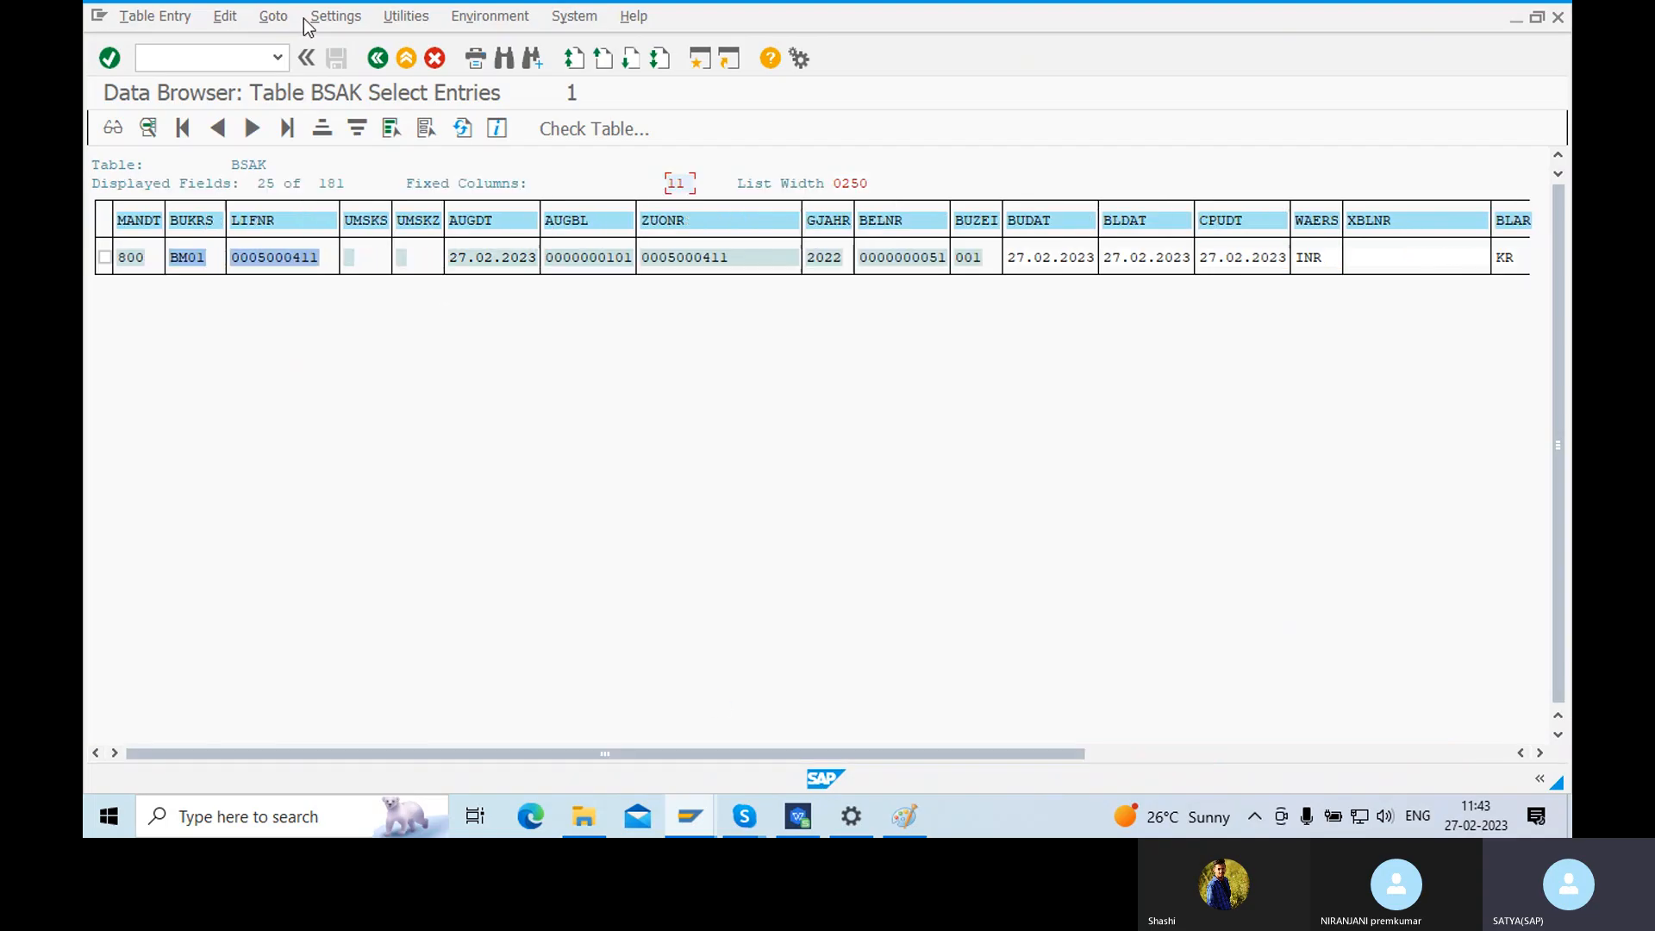
pyautogui.click(388, 64)
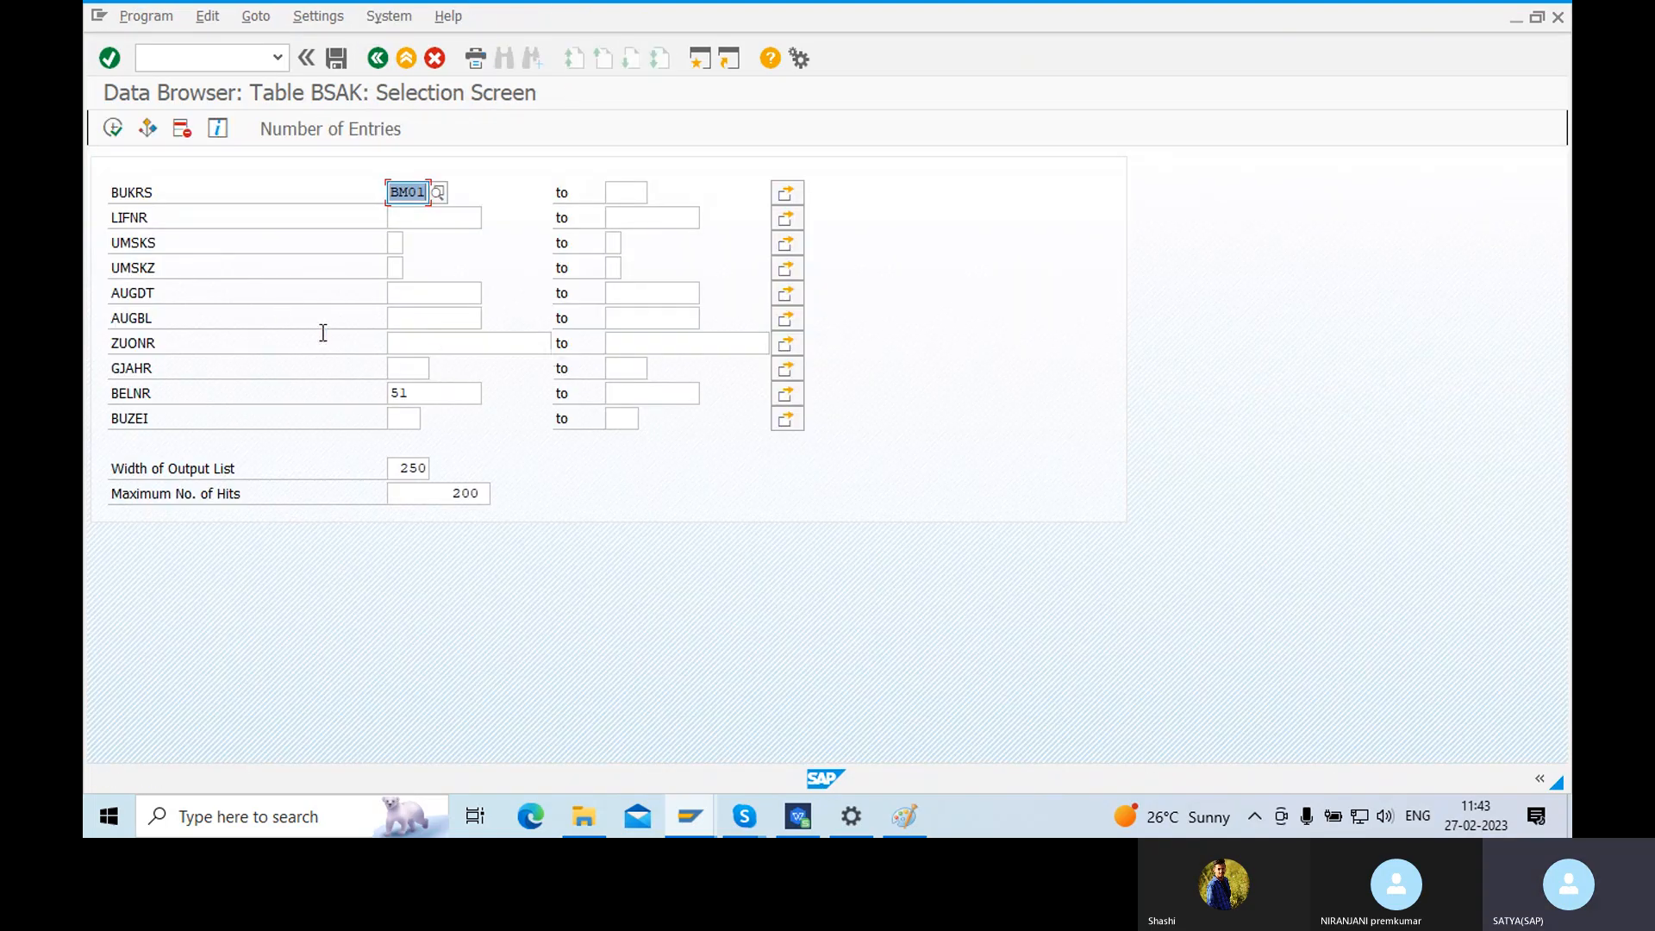
# - Leave the BSAK selection, change the data browser's table name to BSIK and open its selection screen
pyautogui.doubleClick(429, 392)
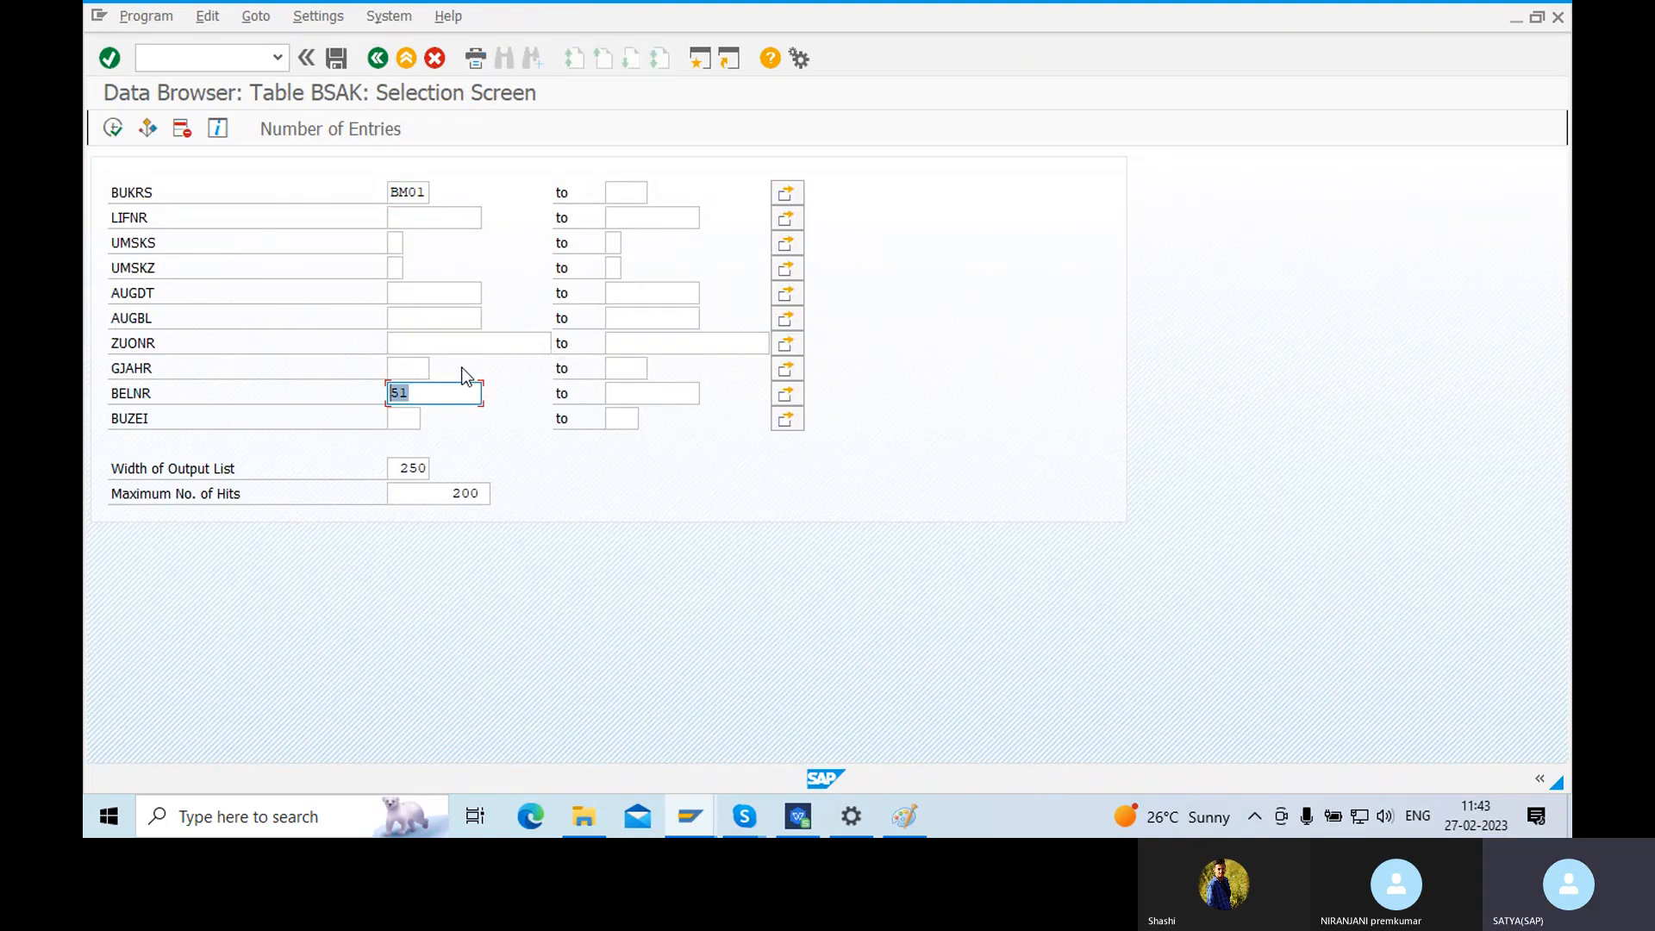
pyautogui.click(383, 58)
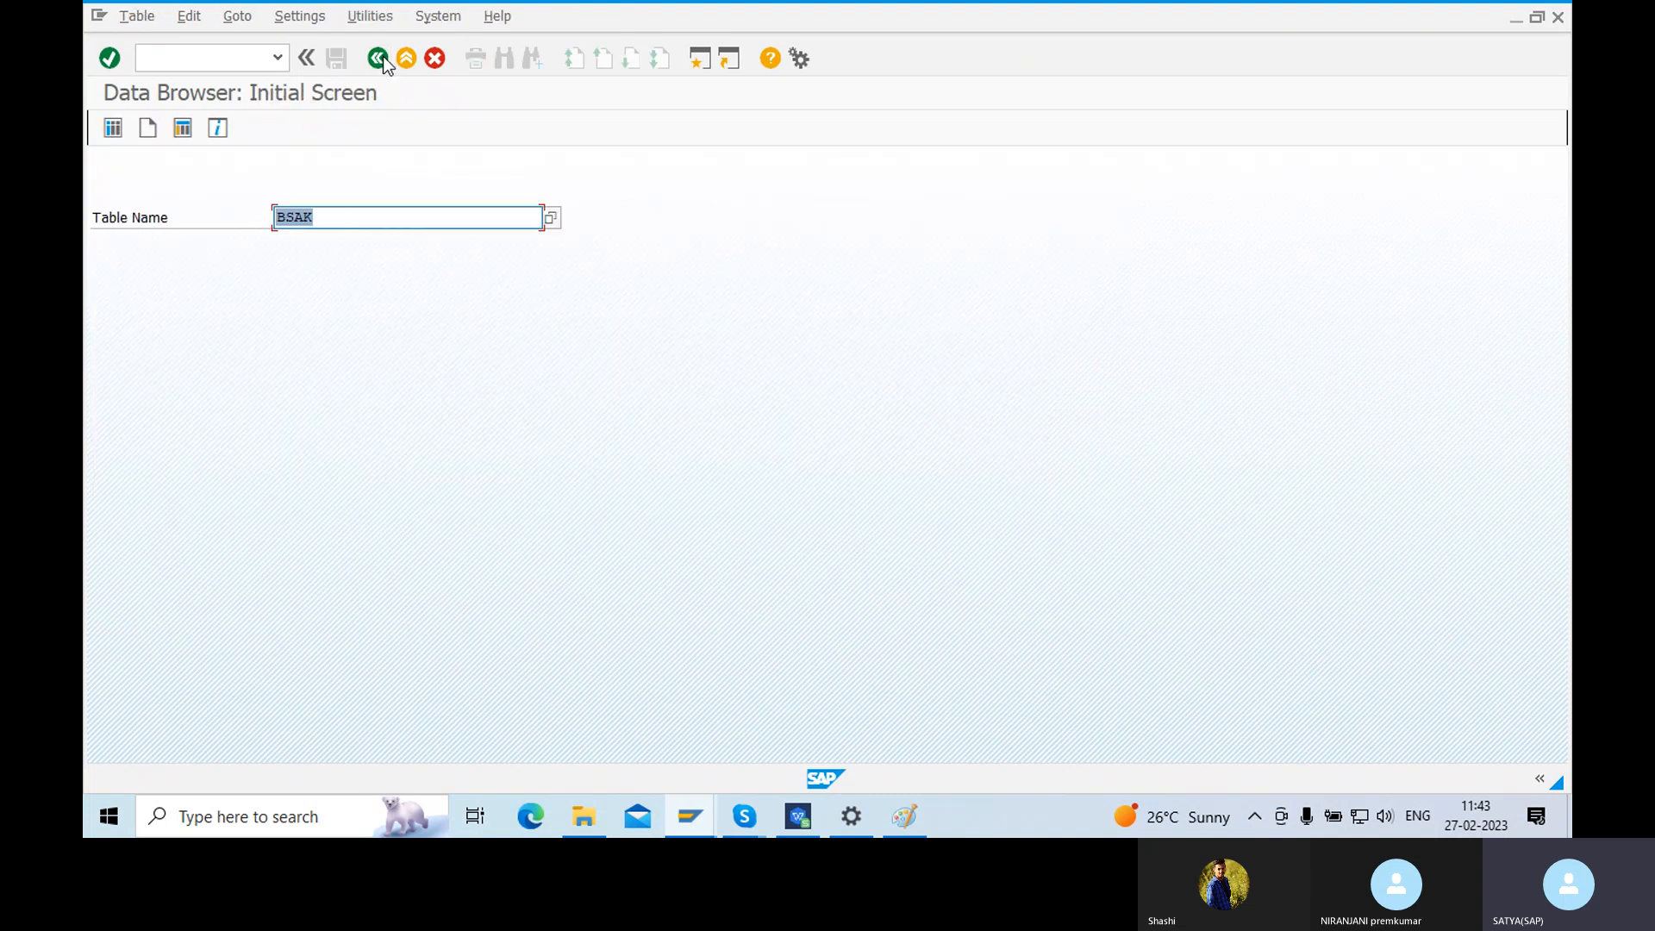
pyautogui.click(340, 224)
pyautogui.press('BackSpace')
pyautogui.press('BackSpace')
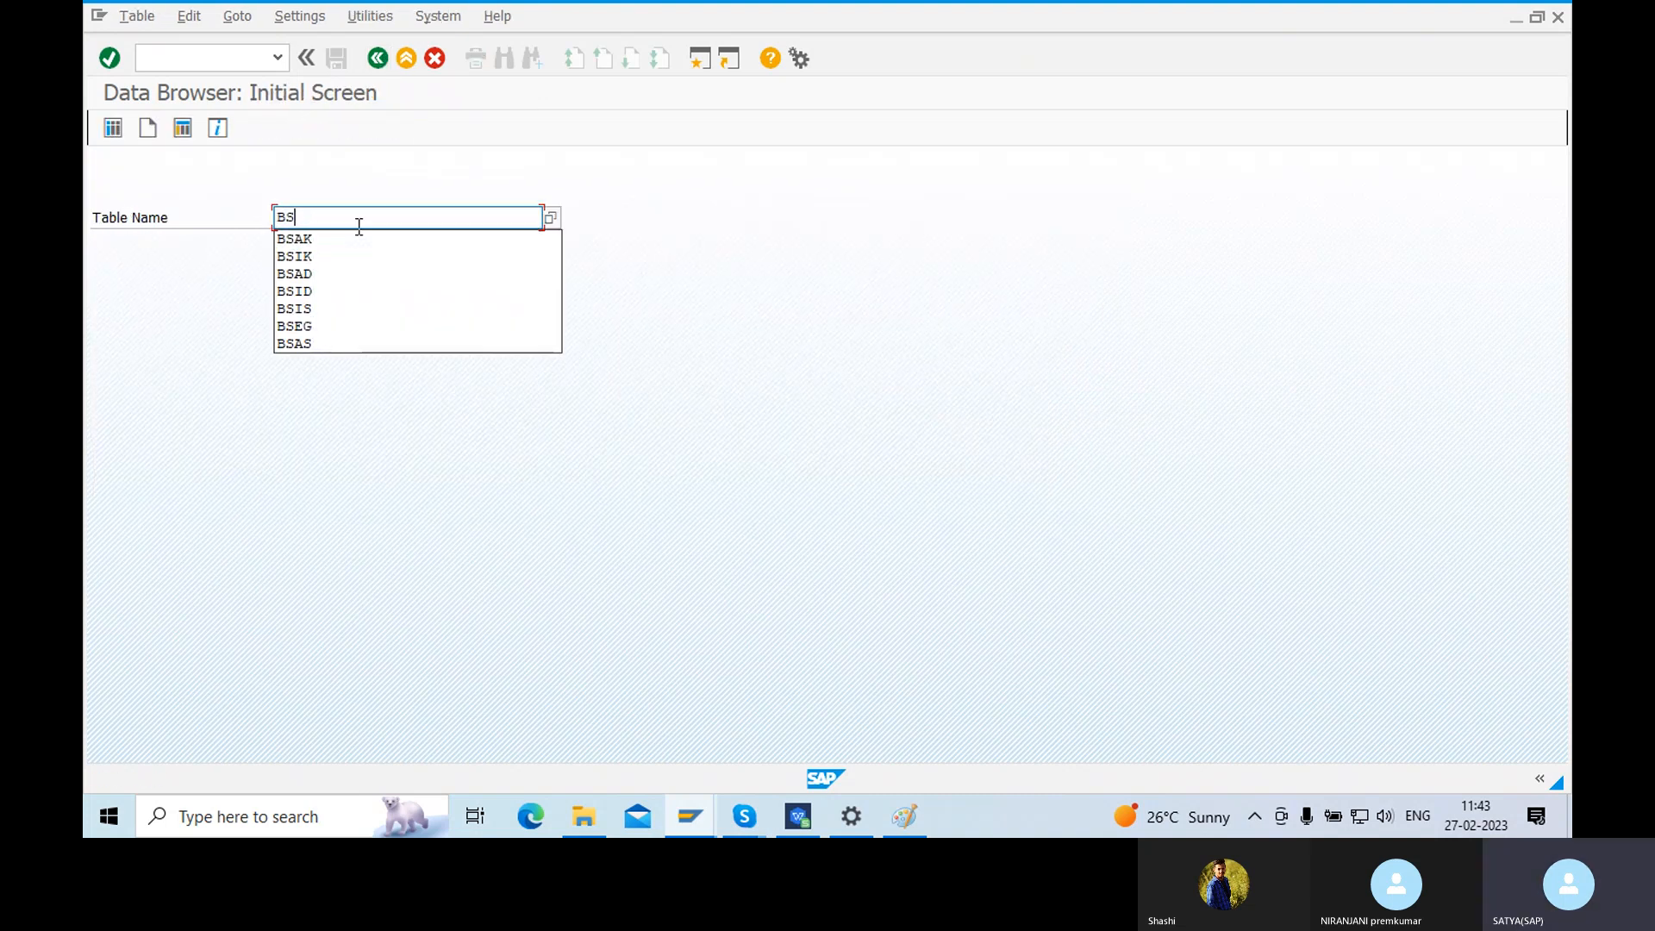
pyautogui.write('IK')
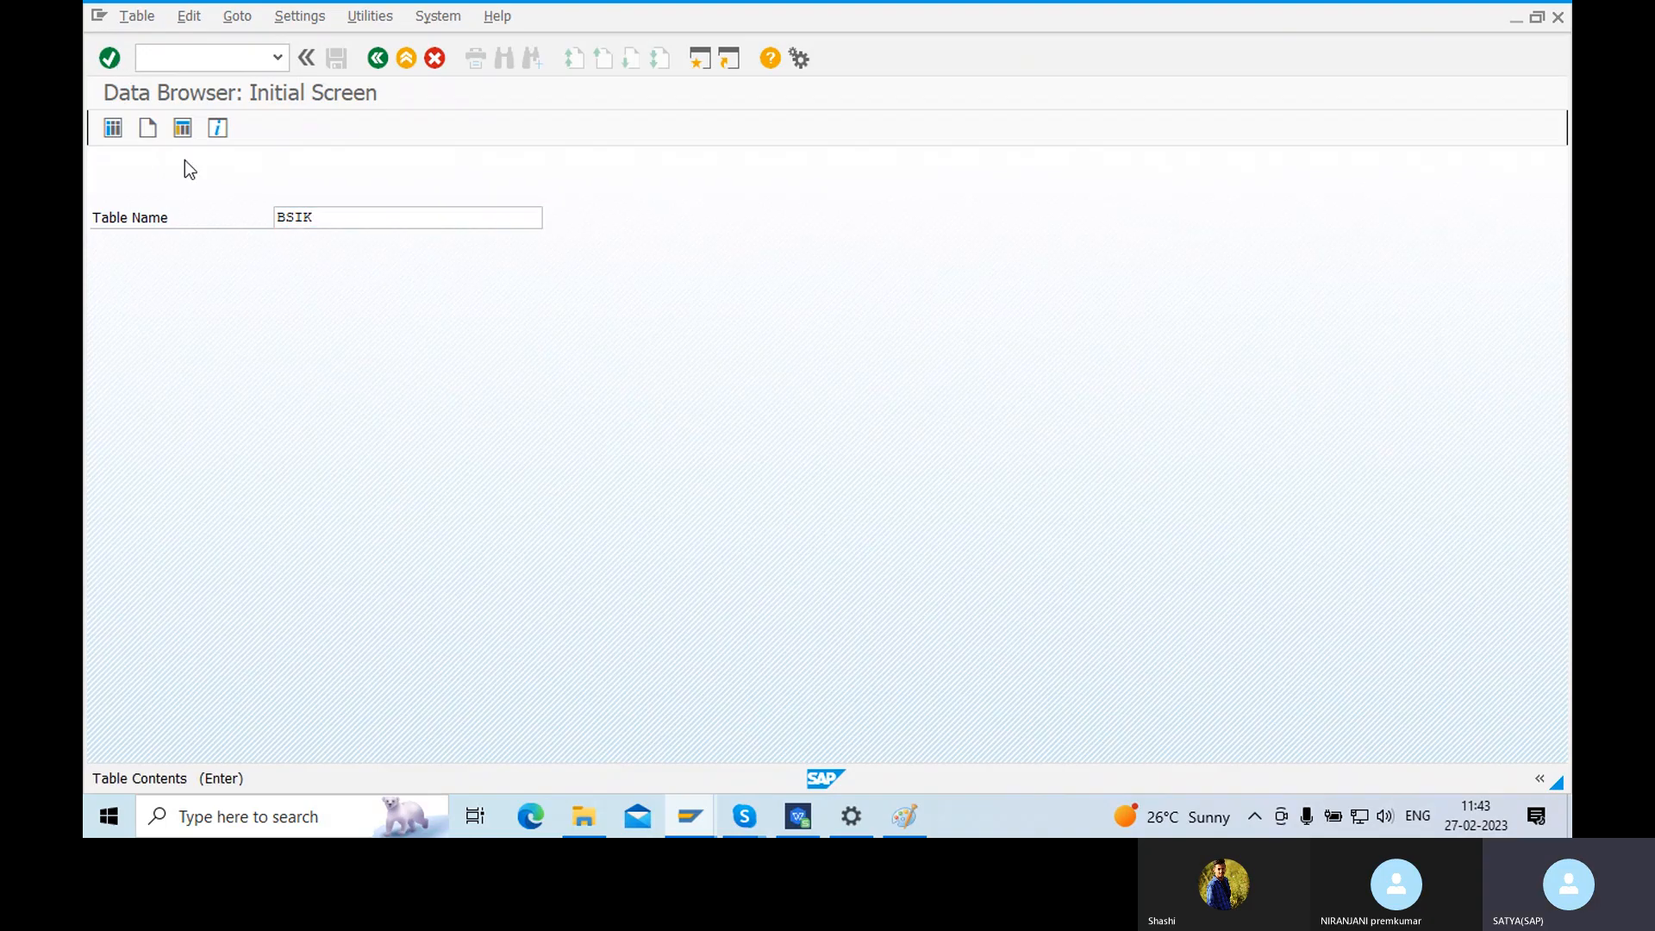
pyautogui.press('Return')
# - Run the BSIK selection for company code BM01 and document number 51
pyautogui.write('B')
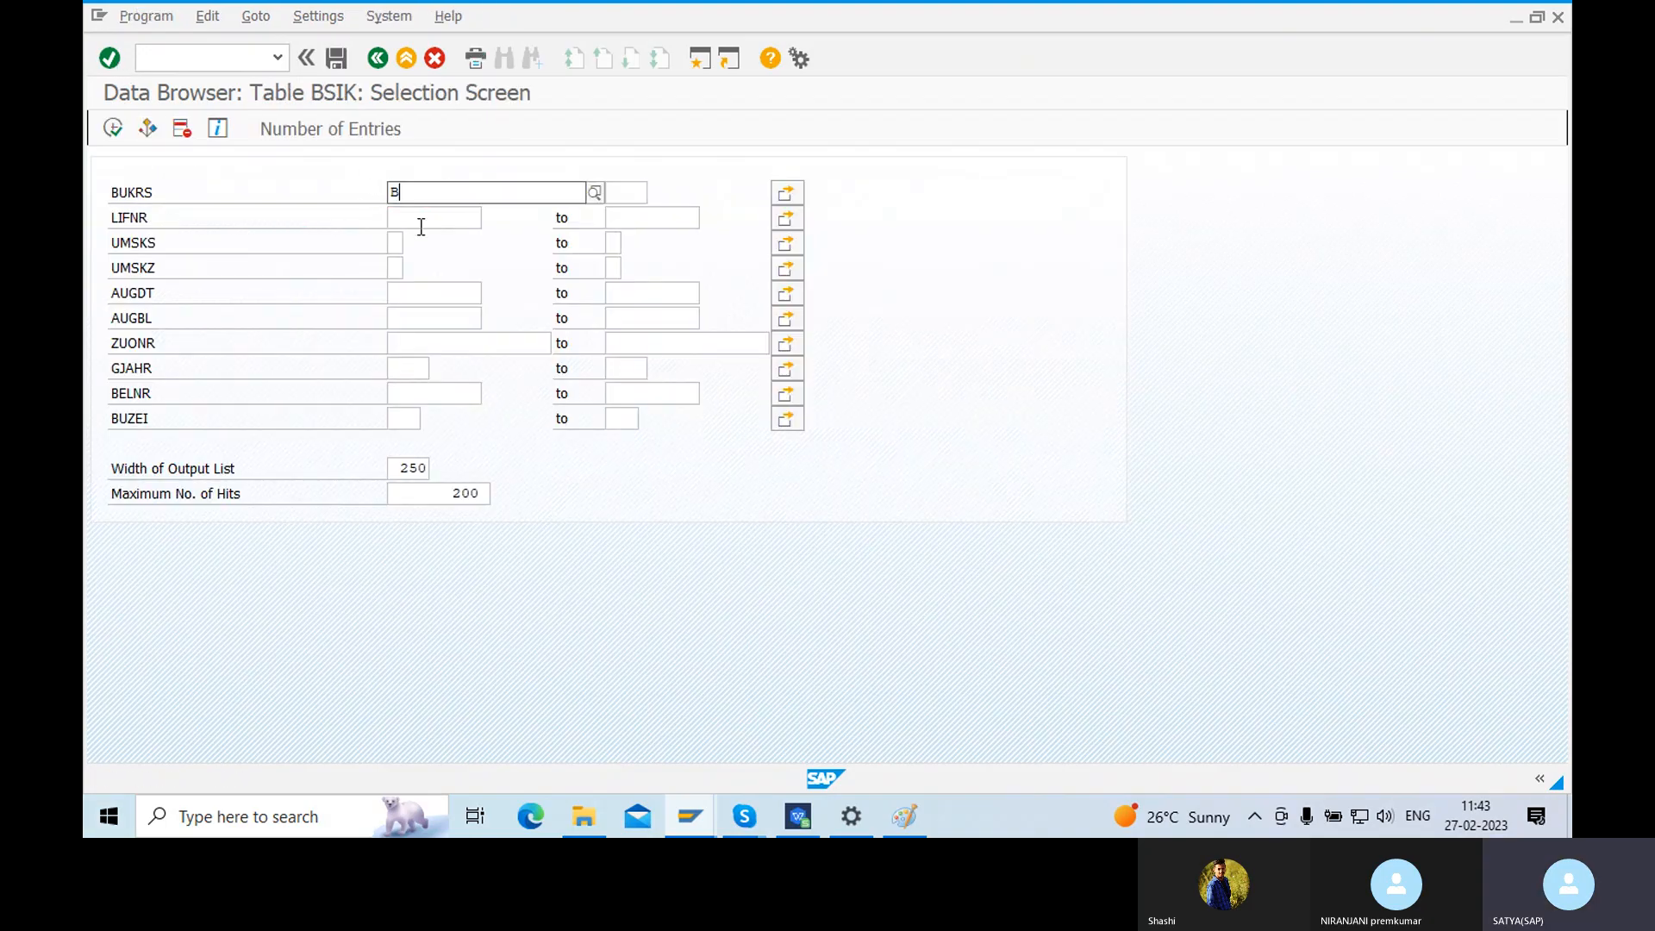
pyautogui.write('M01')
pyautogui.press('F8')
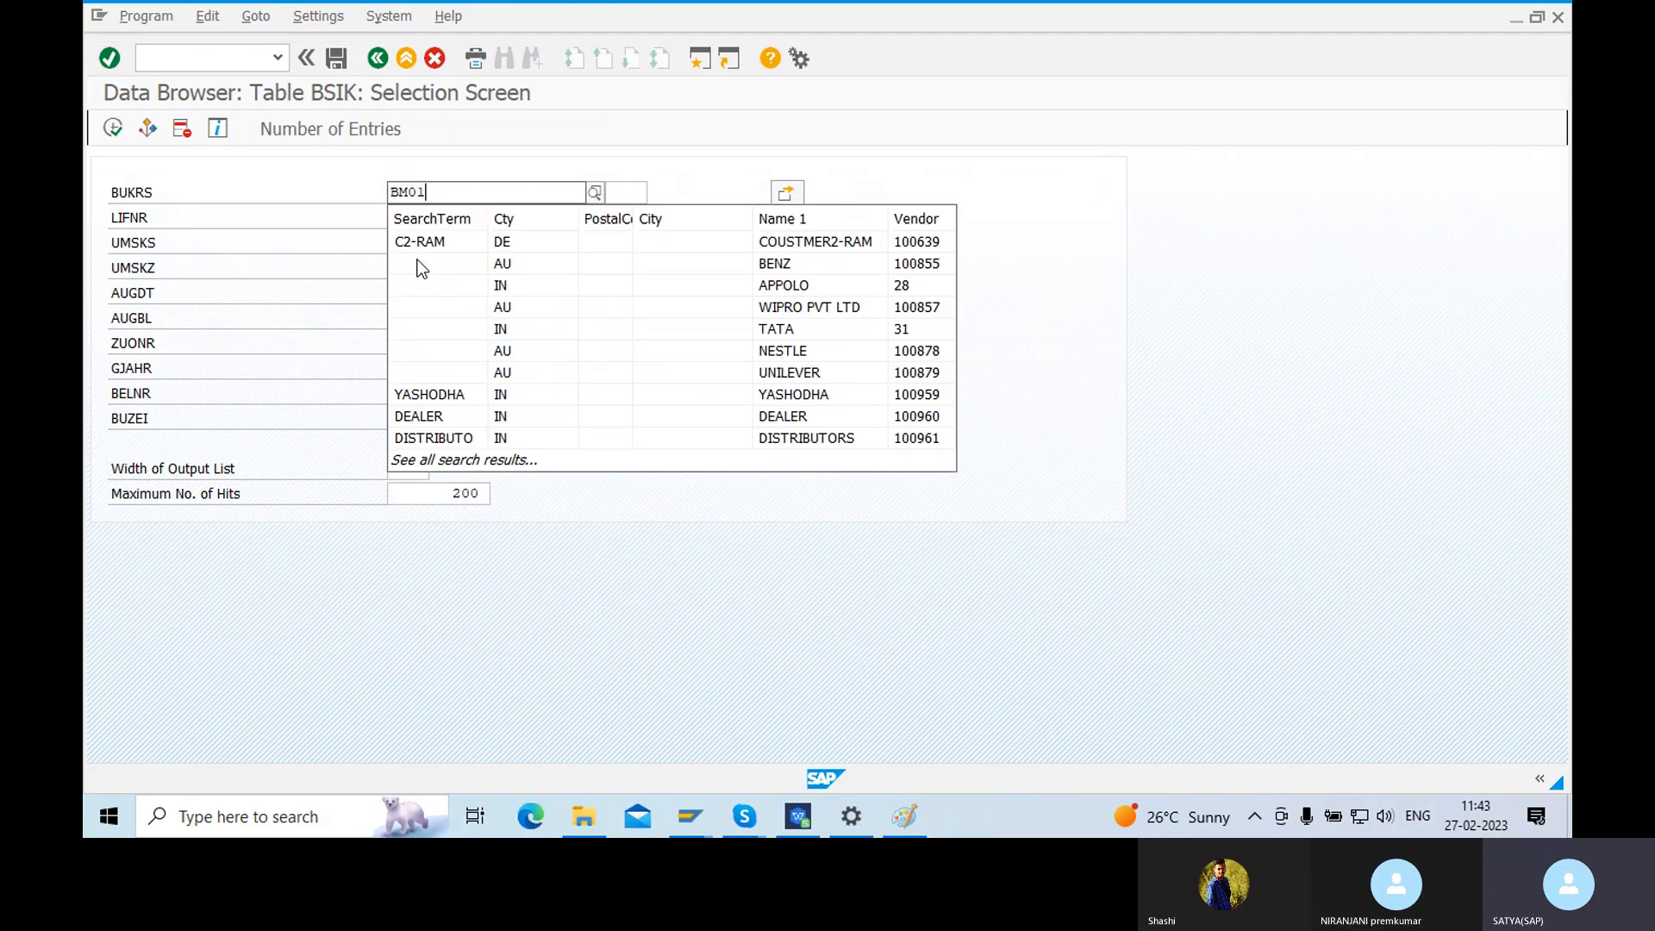
pyautogui.click(539, 607)
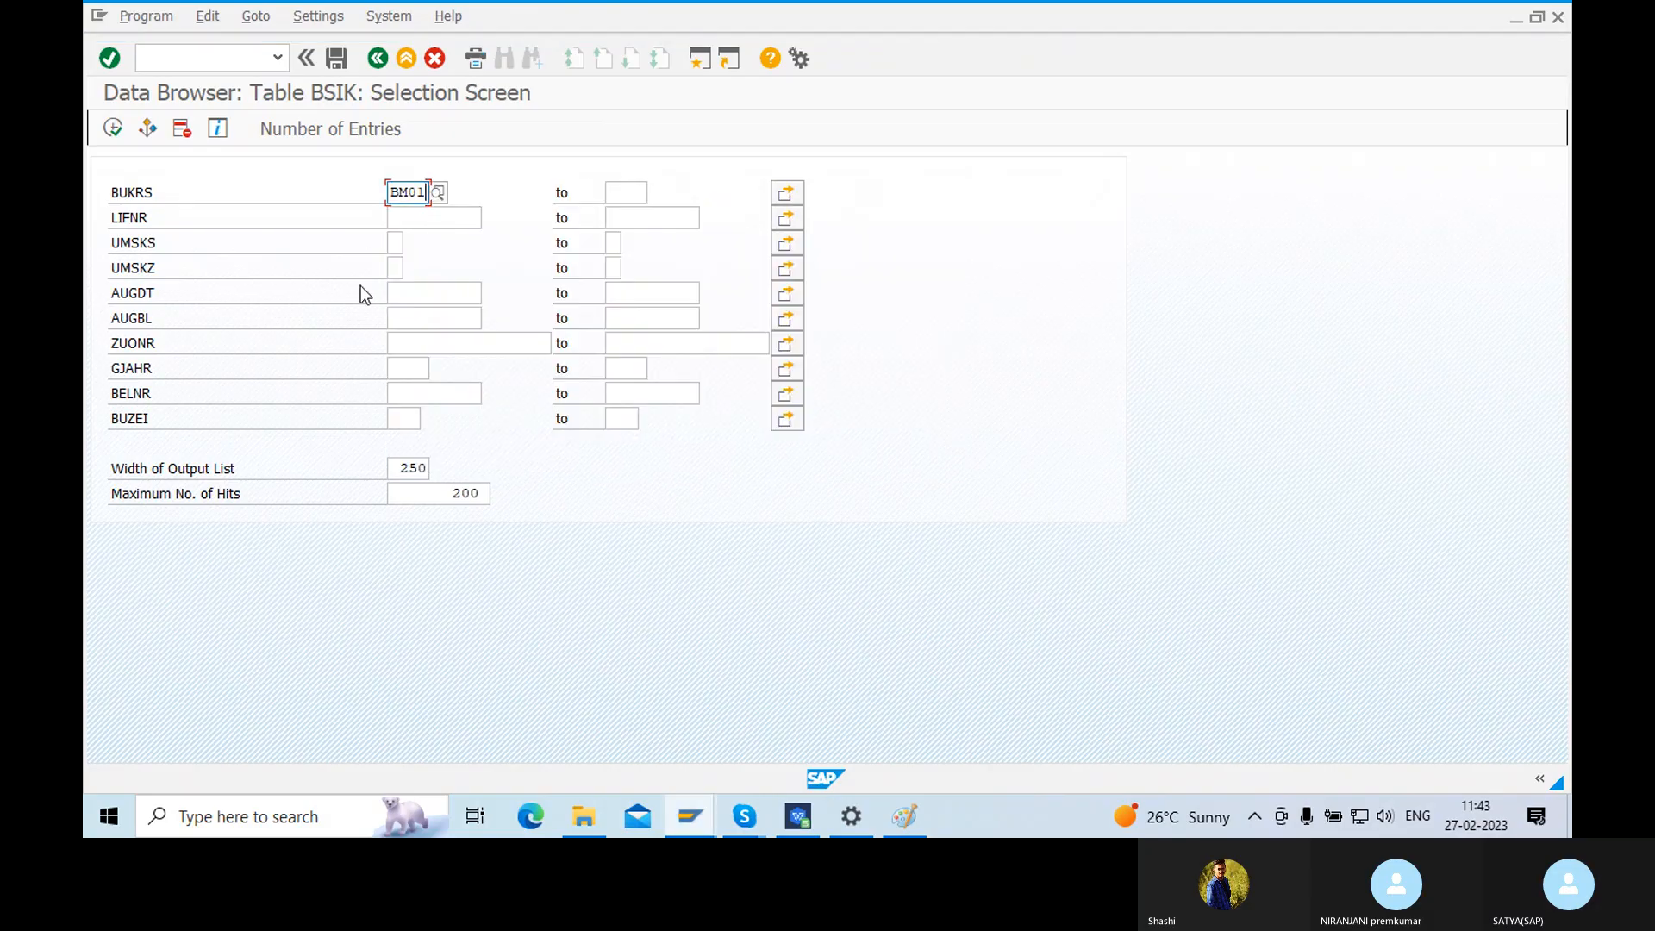
pyautogui.click(431, 397)
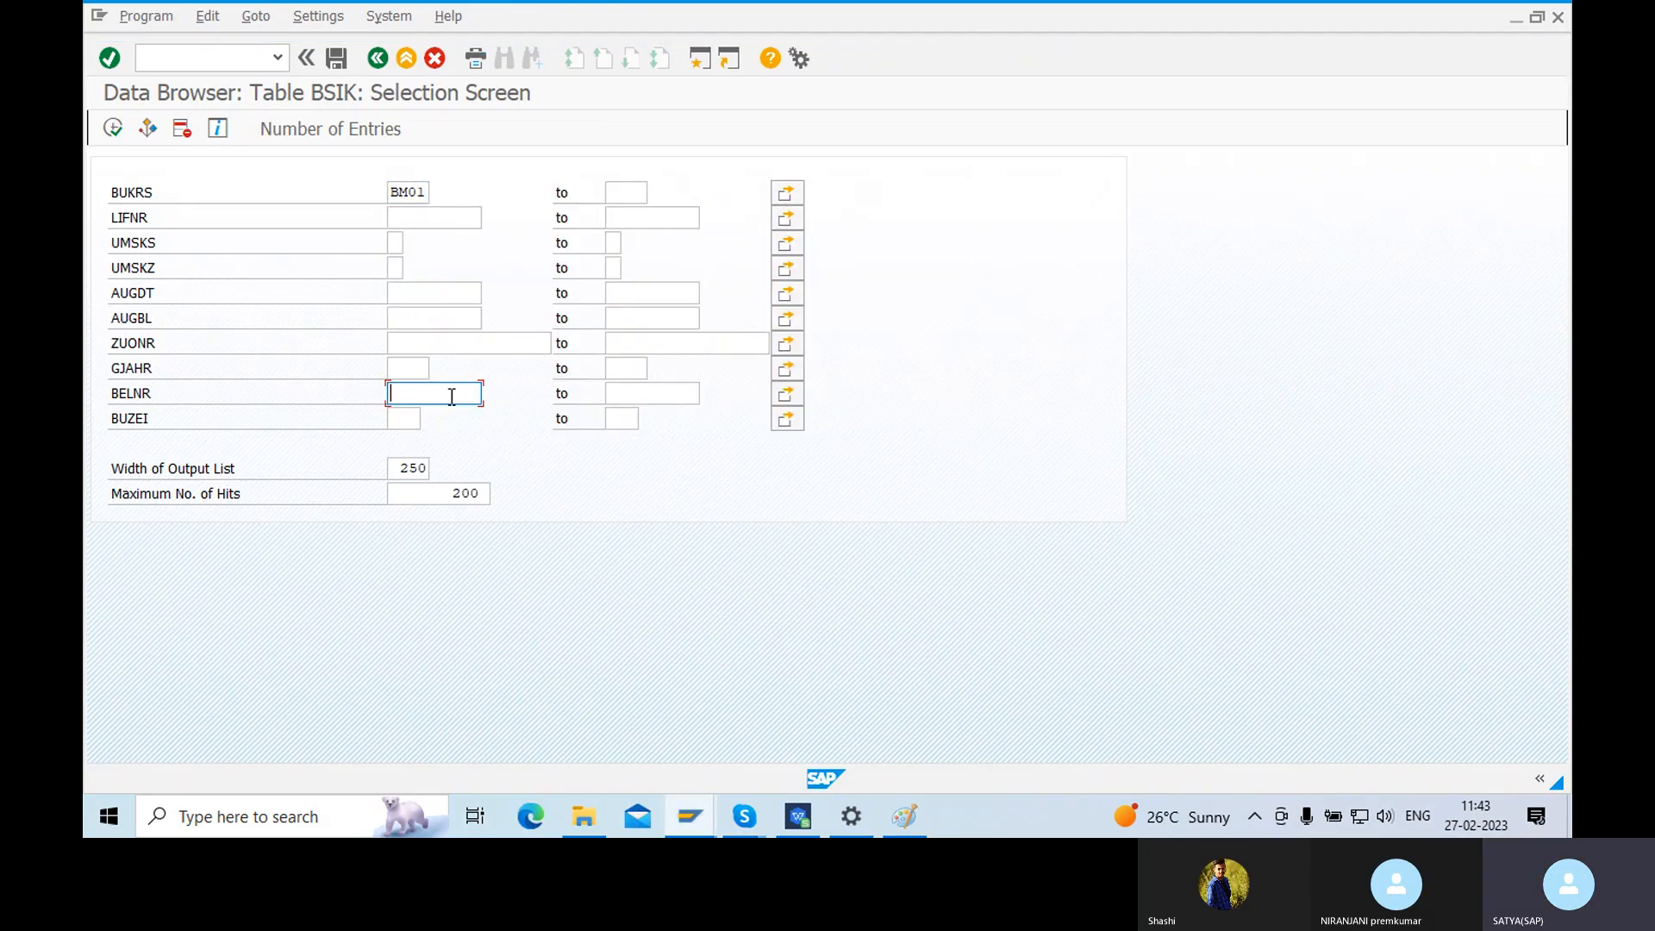
pyautogui.write('51')
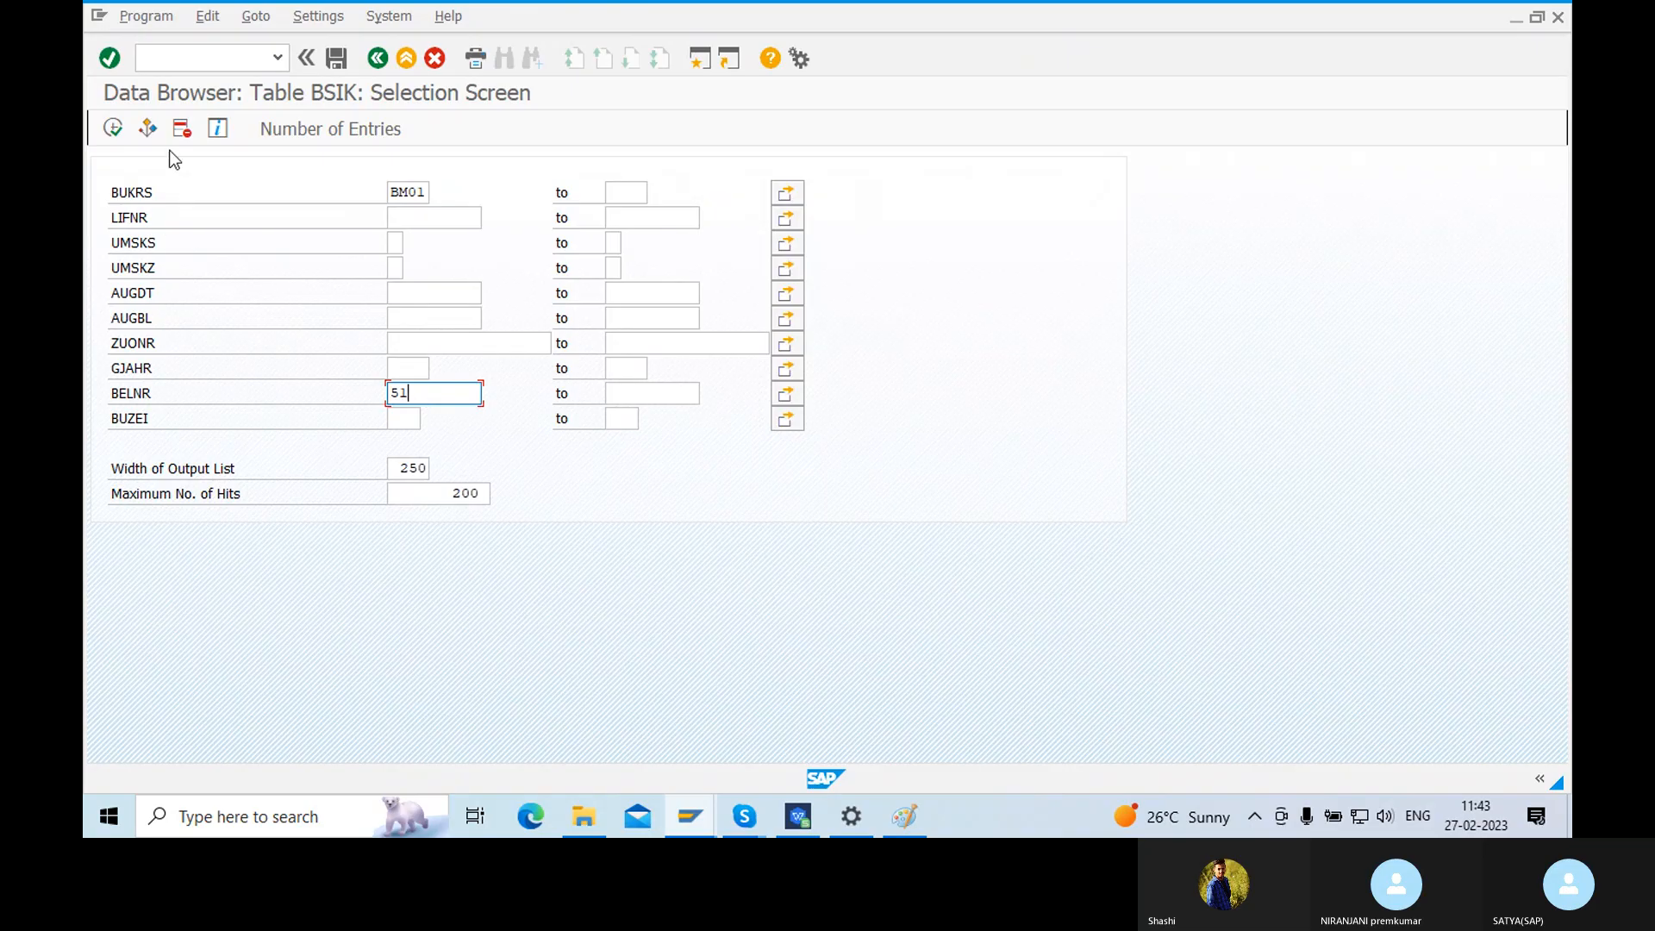
pyautogui.click(112, 128)
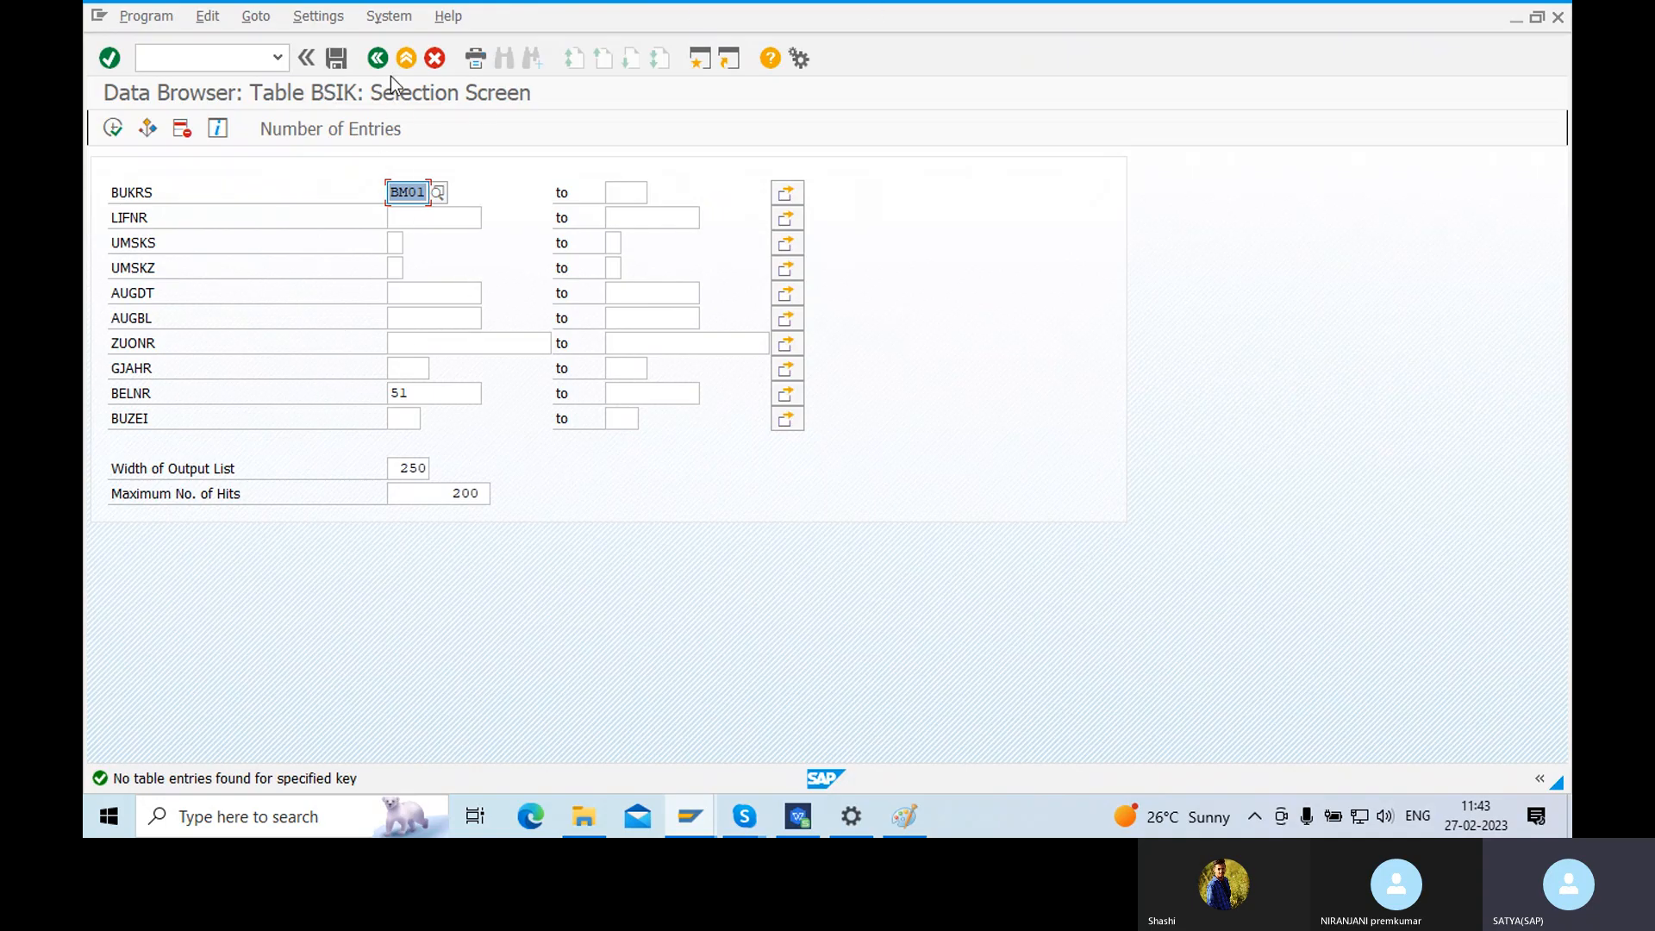
# - Switch to the Vendor Line Item Display session to check the open invoice, and return to the BSIK selection screen
pyautogui.click(396, 244)
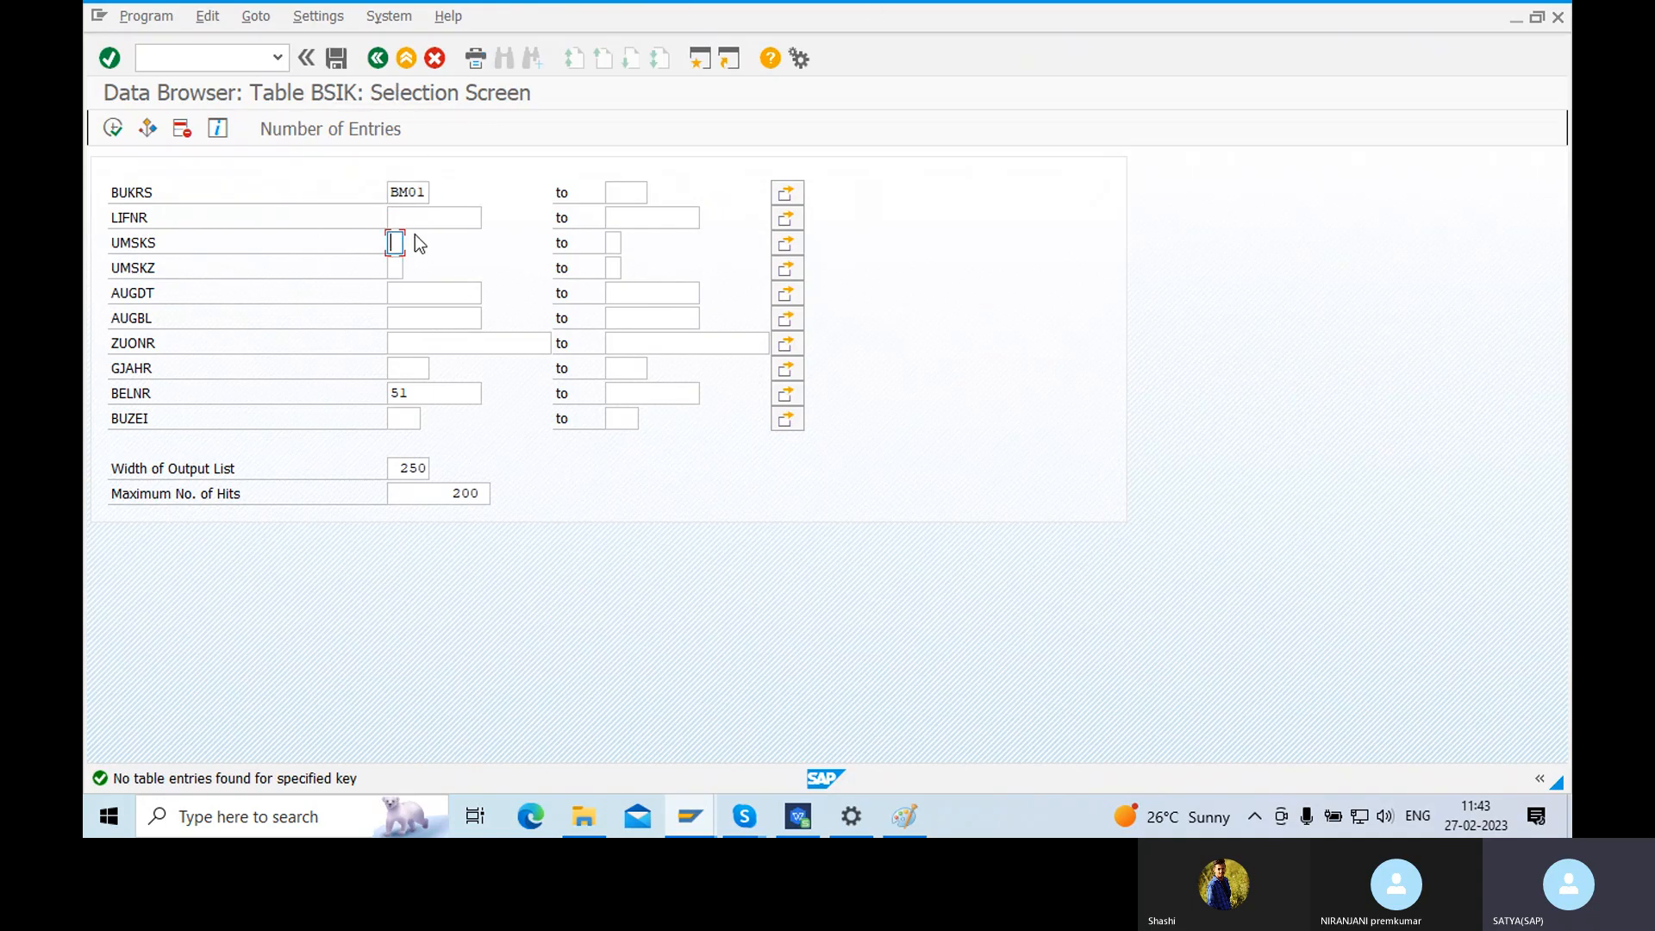
pyautogui.click(700, 815)
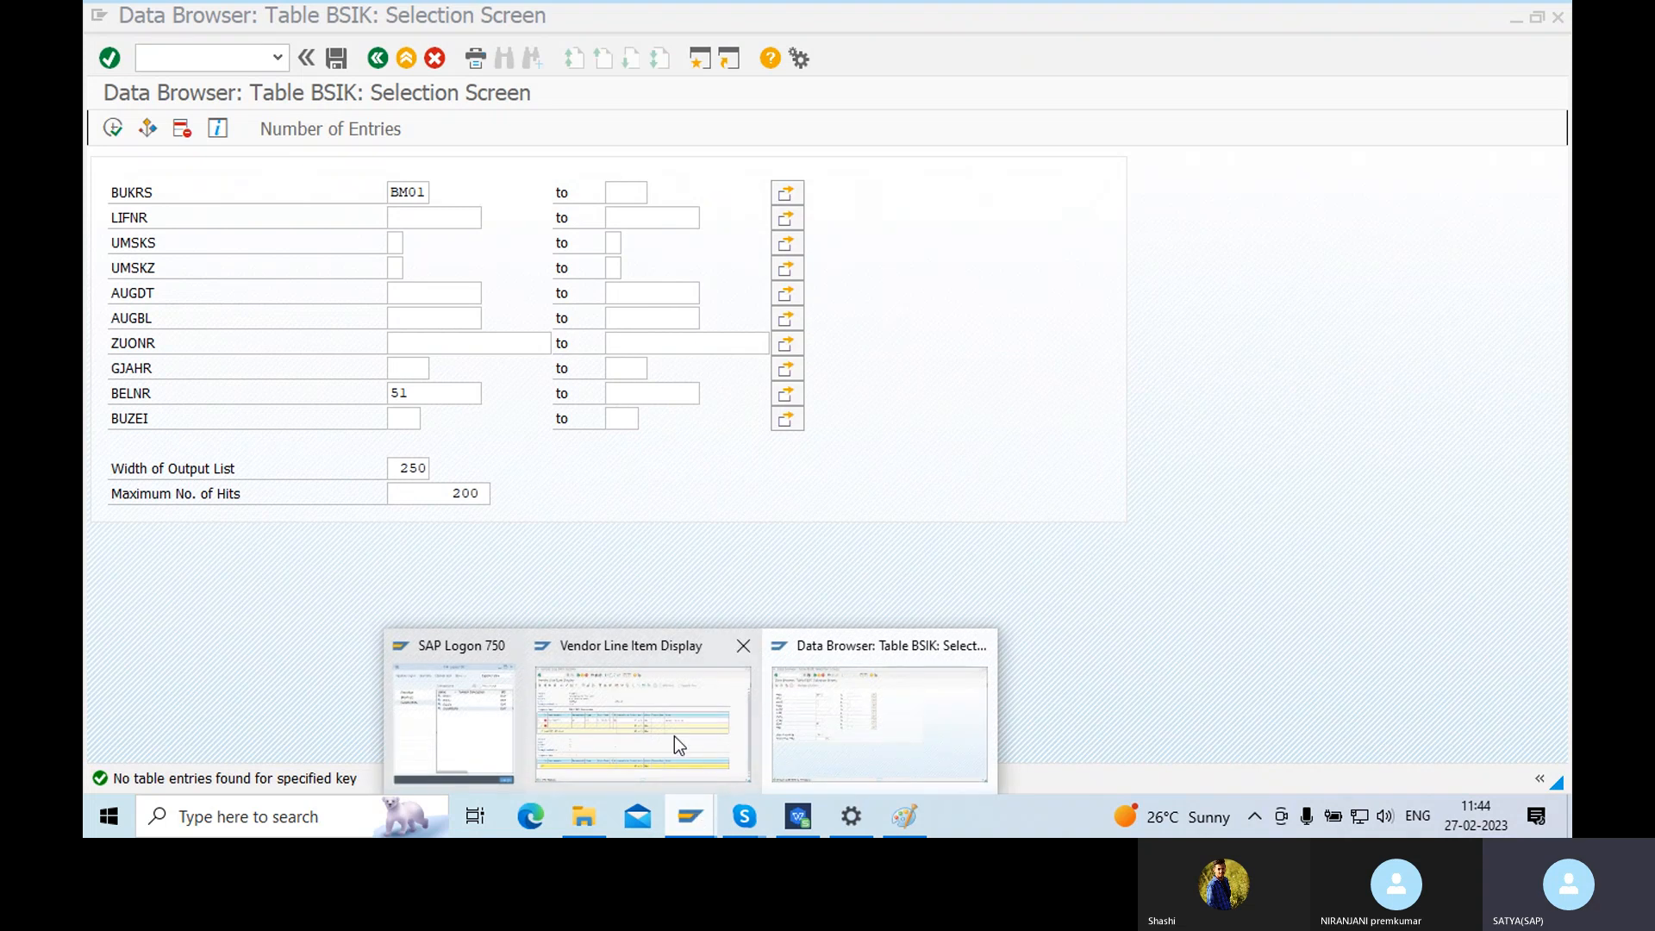
pyautogui.click(680, 716)
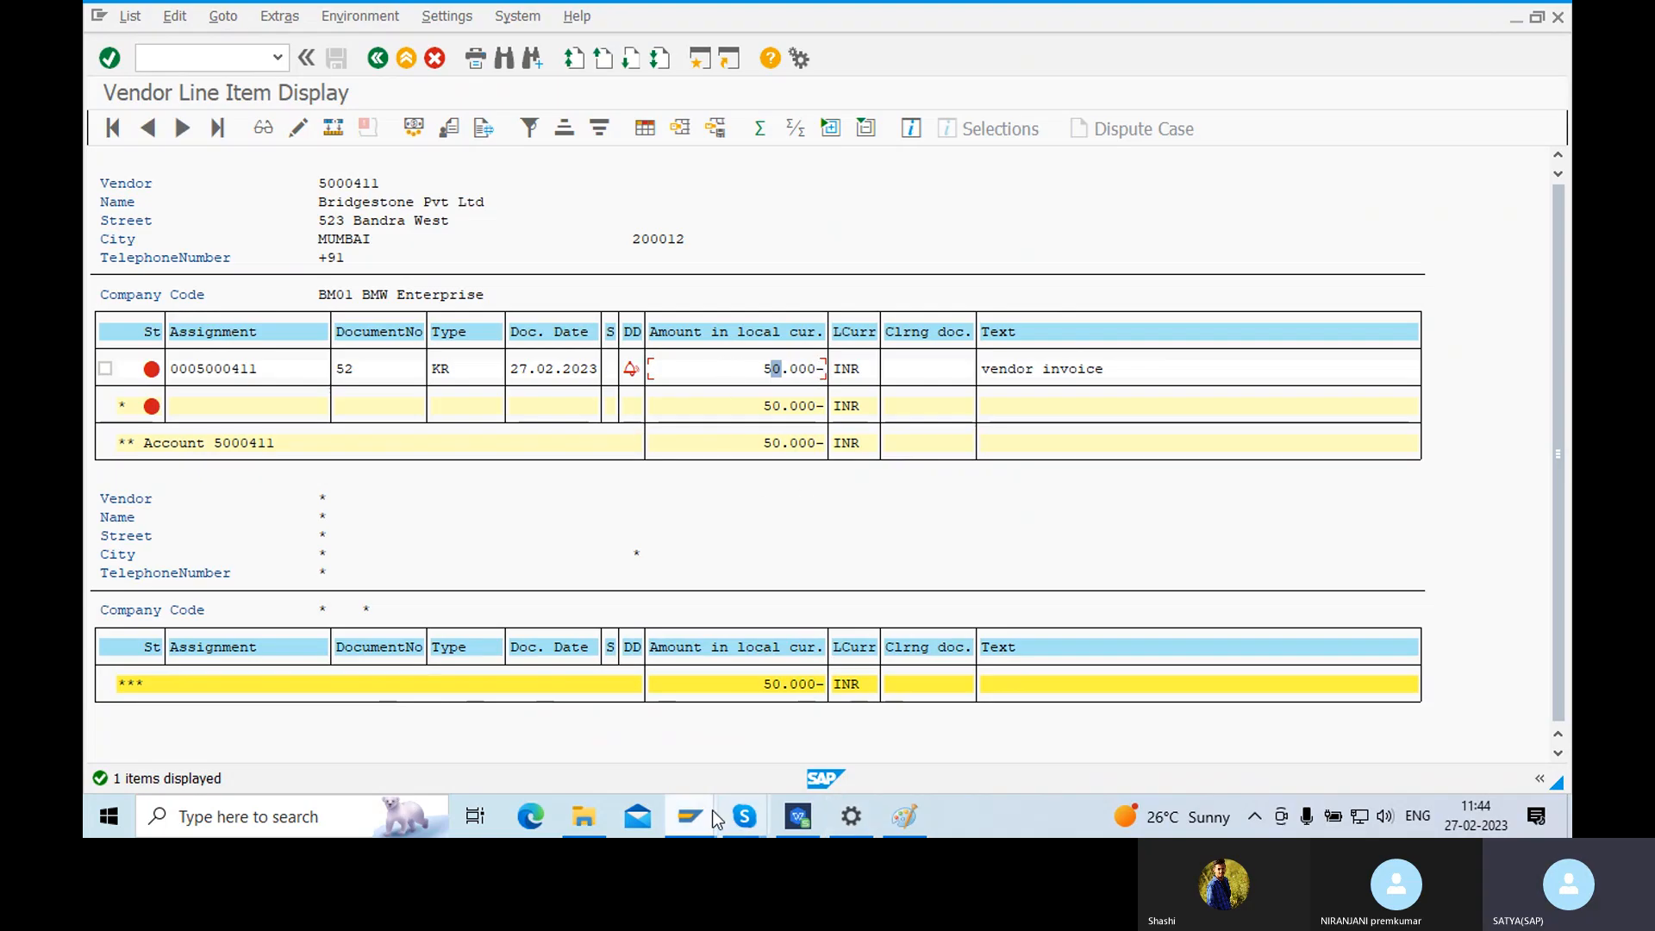
pyautogui.click(690, 810)
pyautogui.click(948, 705)
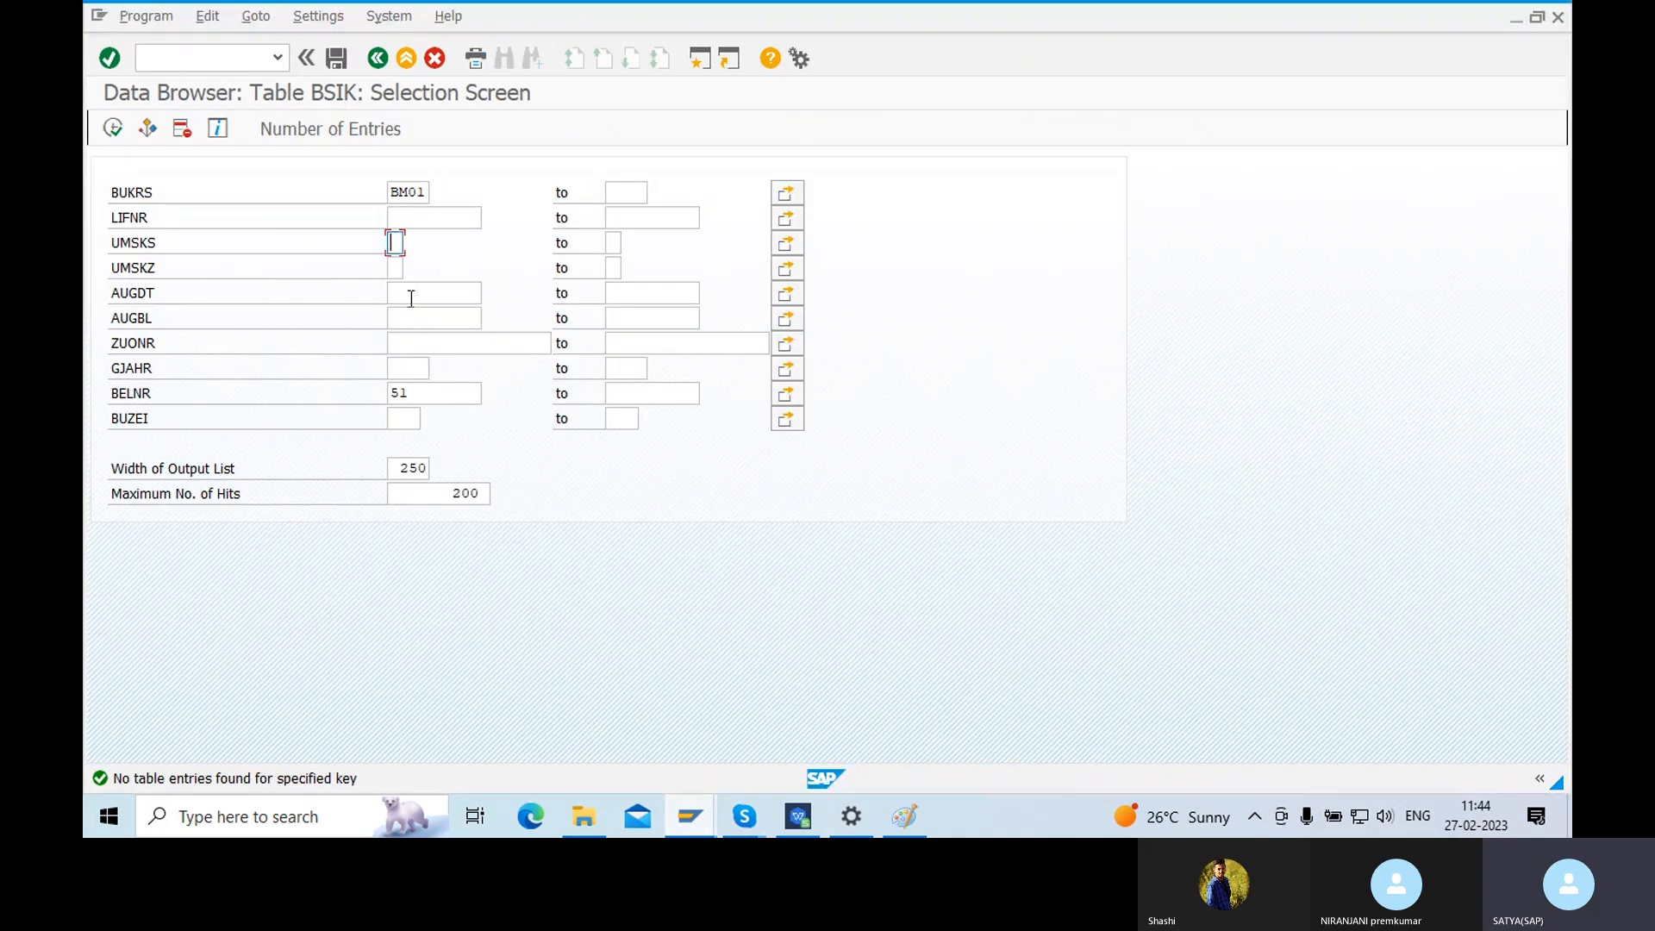
pyautogui.click(403, 242)
pyautogui.click(411, 215)
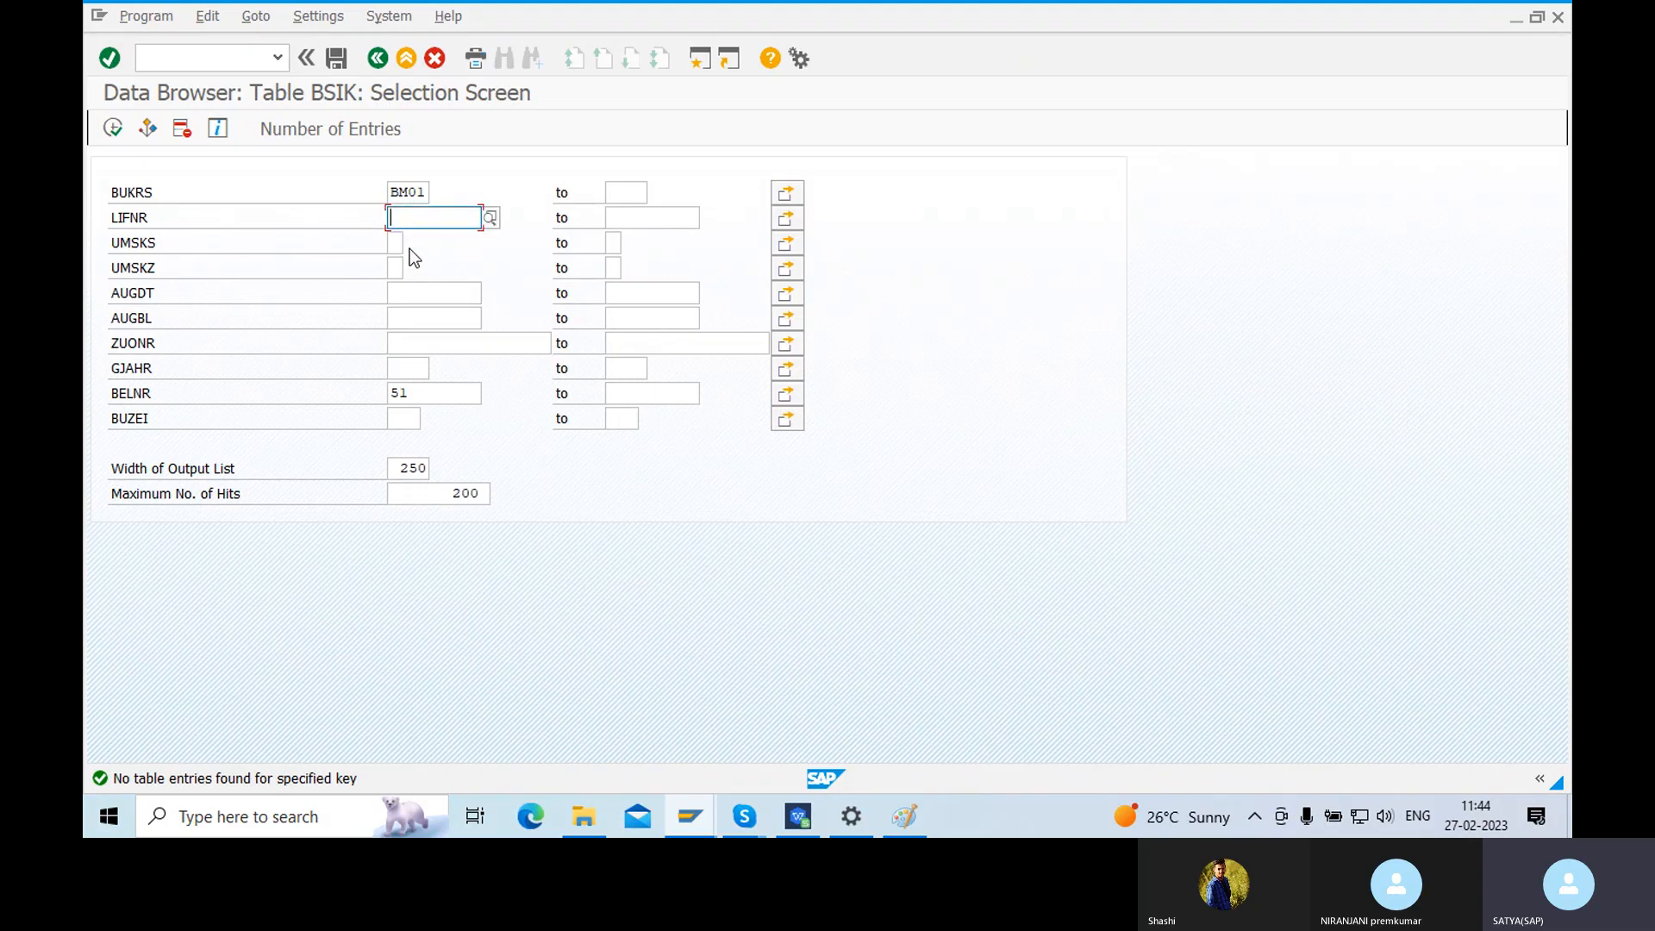
pyautogui.click(404, 247)
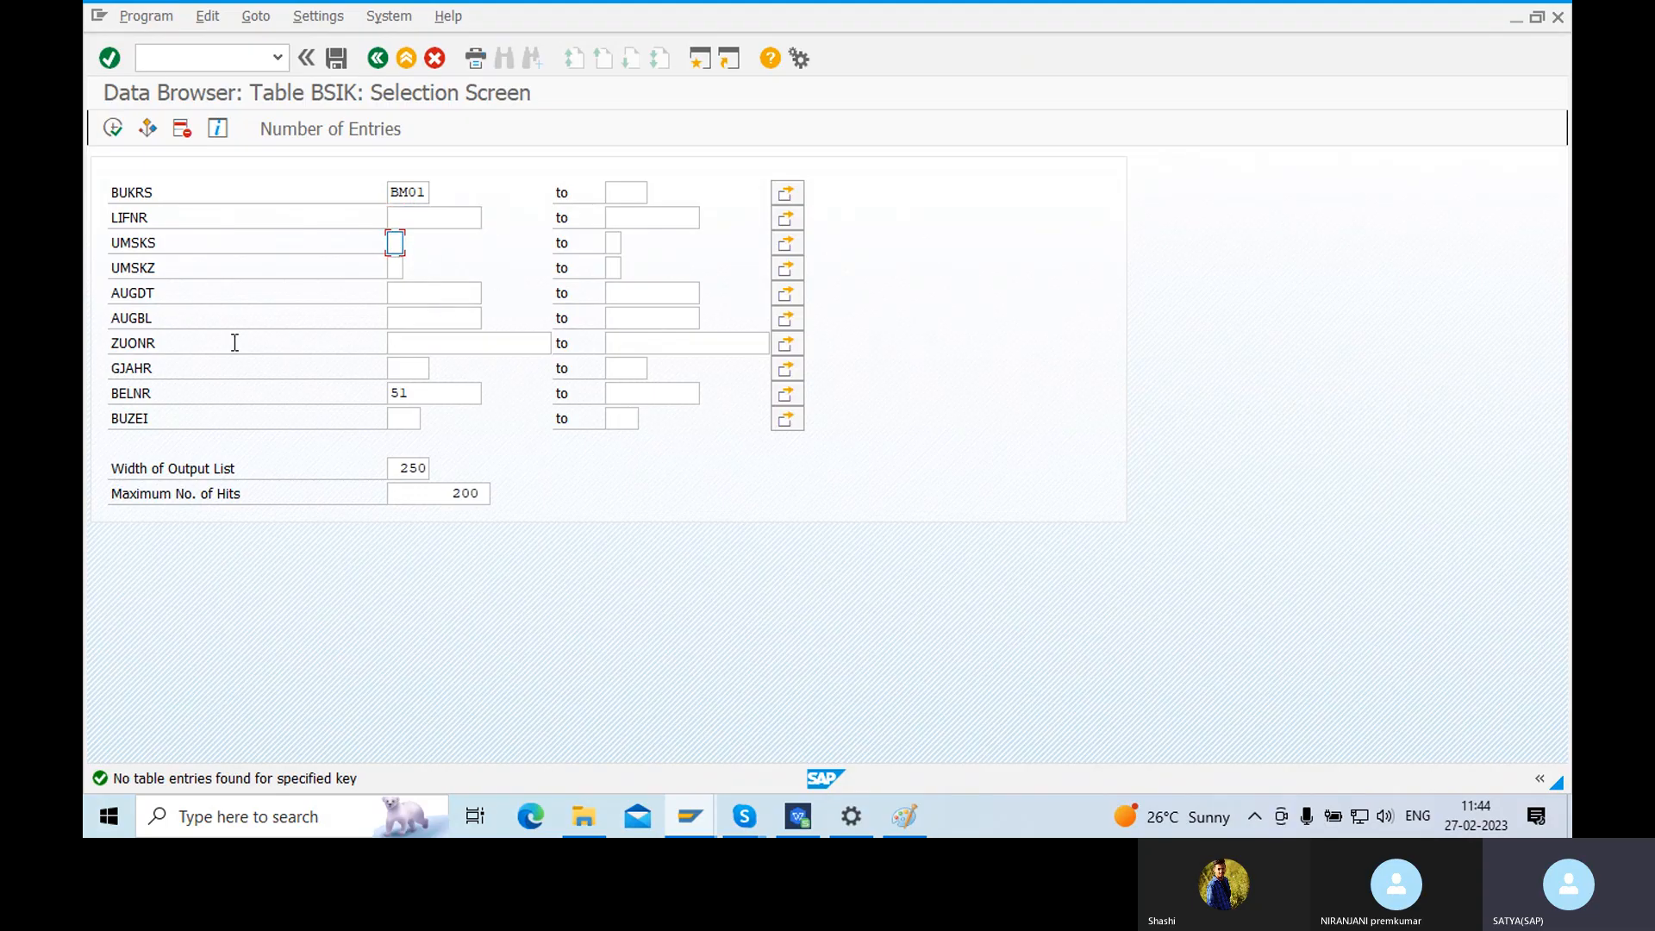
pyautogui.click(157, 220)
pyautogui.click(176, 314)
pyautogui.click(421, 214)
pyautogui.click(399, 246)
pyautogui.click(417, 293)
pyautogui.click(425, 343)
pyautogui.click(421, 391)
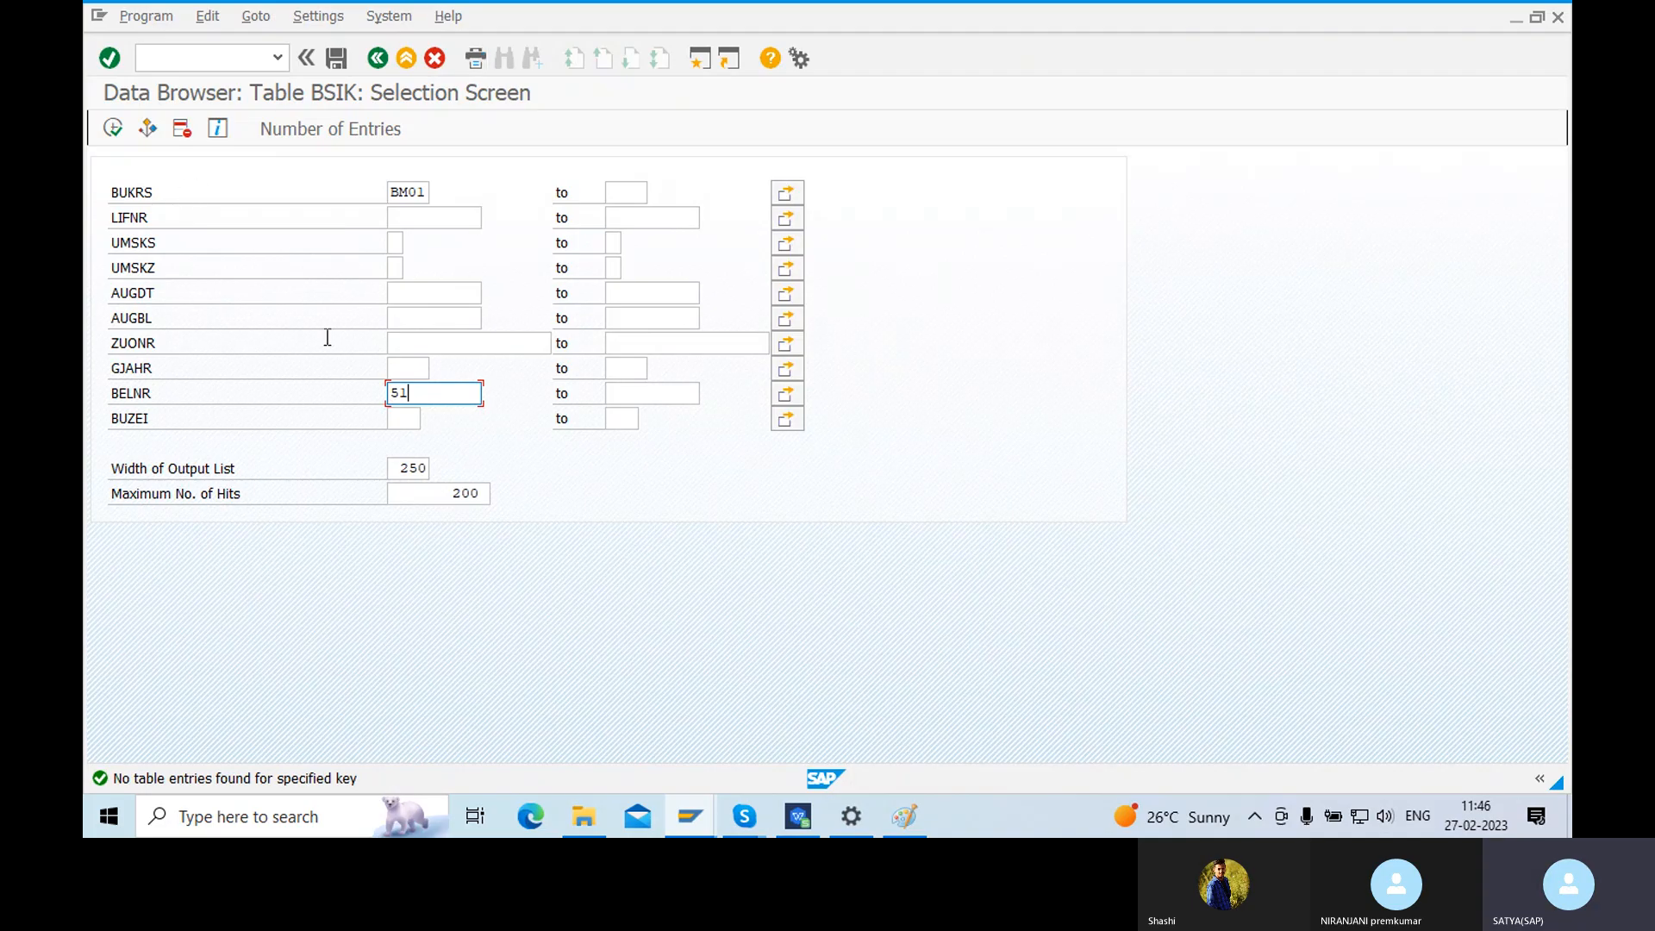
pyautogui.click(433, 217)
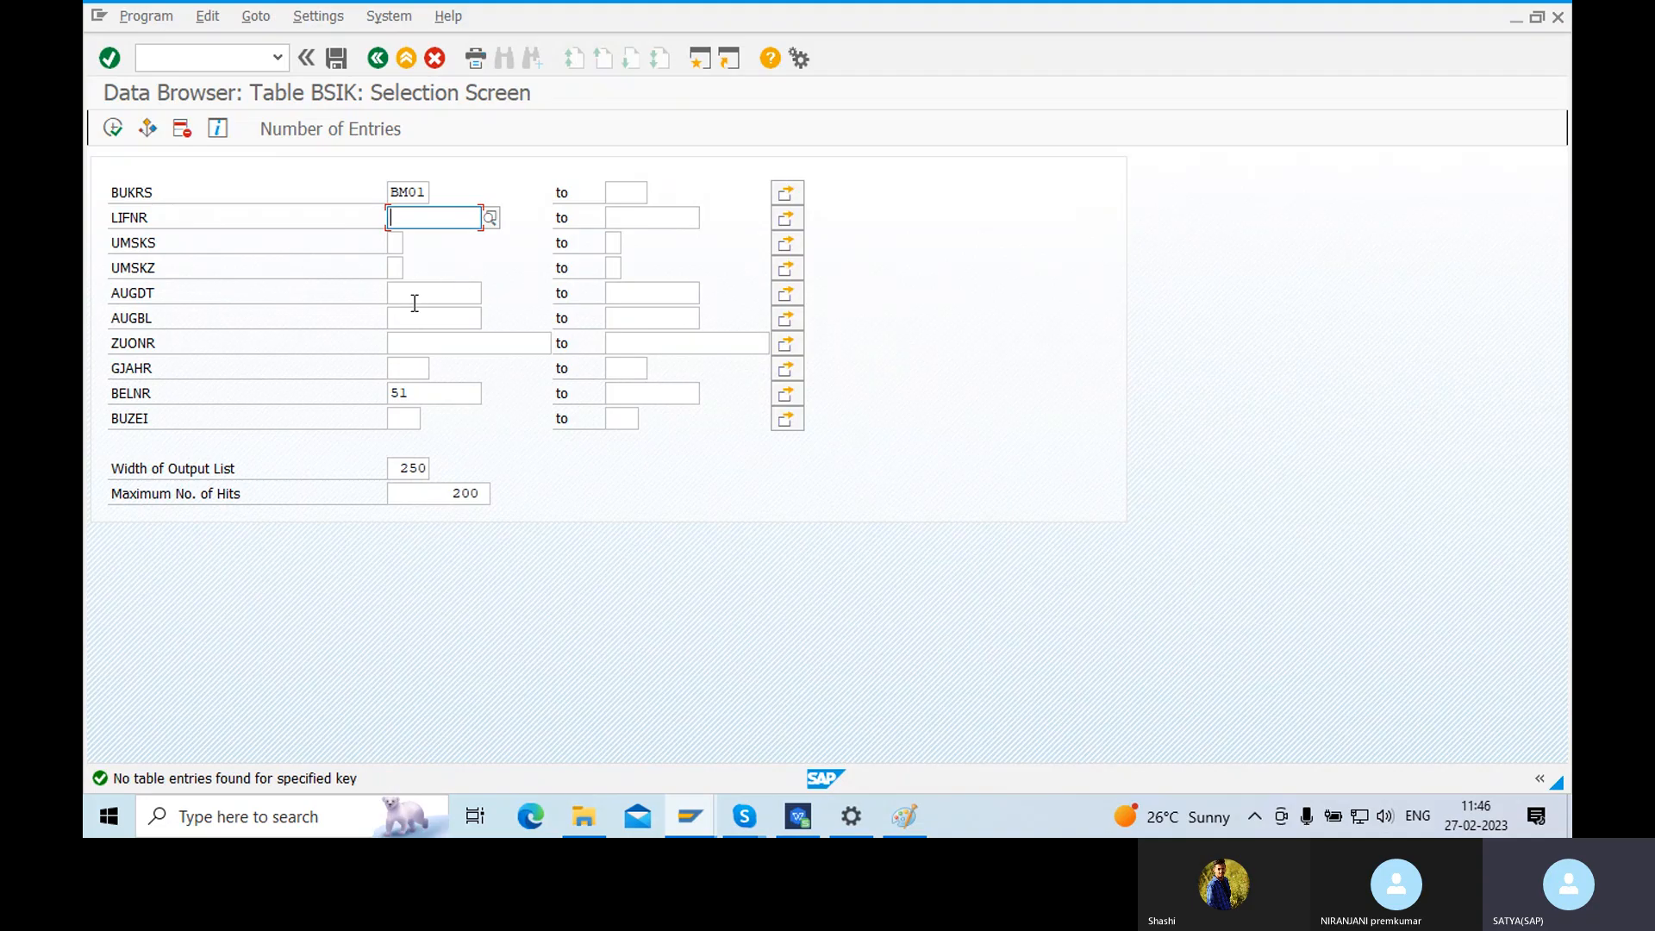
# - Leave the BSIK selection and the data browser to return to the SAP Easy Access screen
pyautogui.click(385, 59)
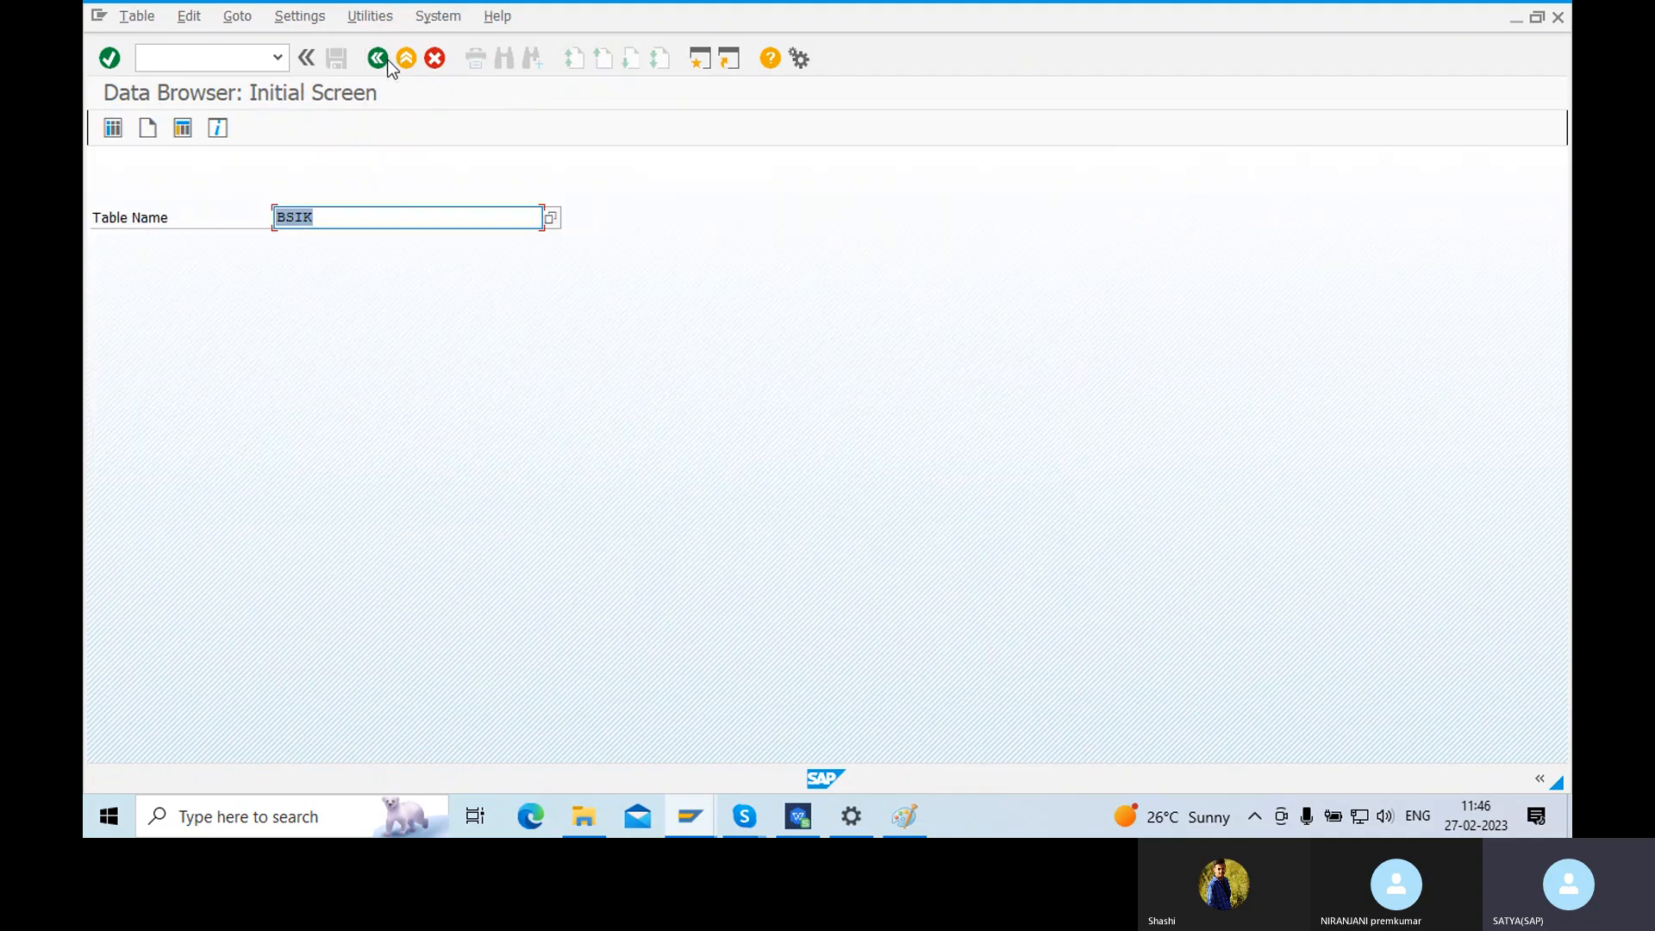
pyautogui.click(386, 60)
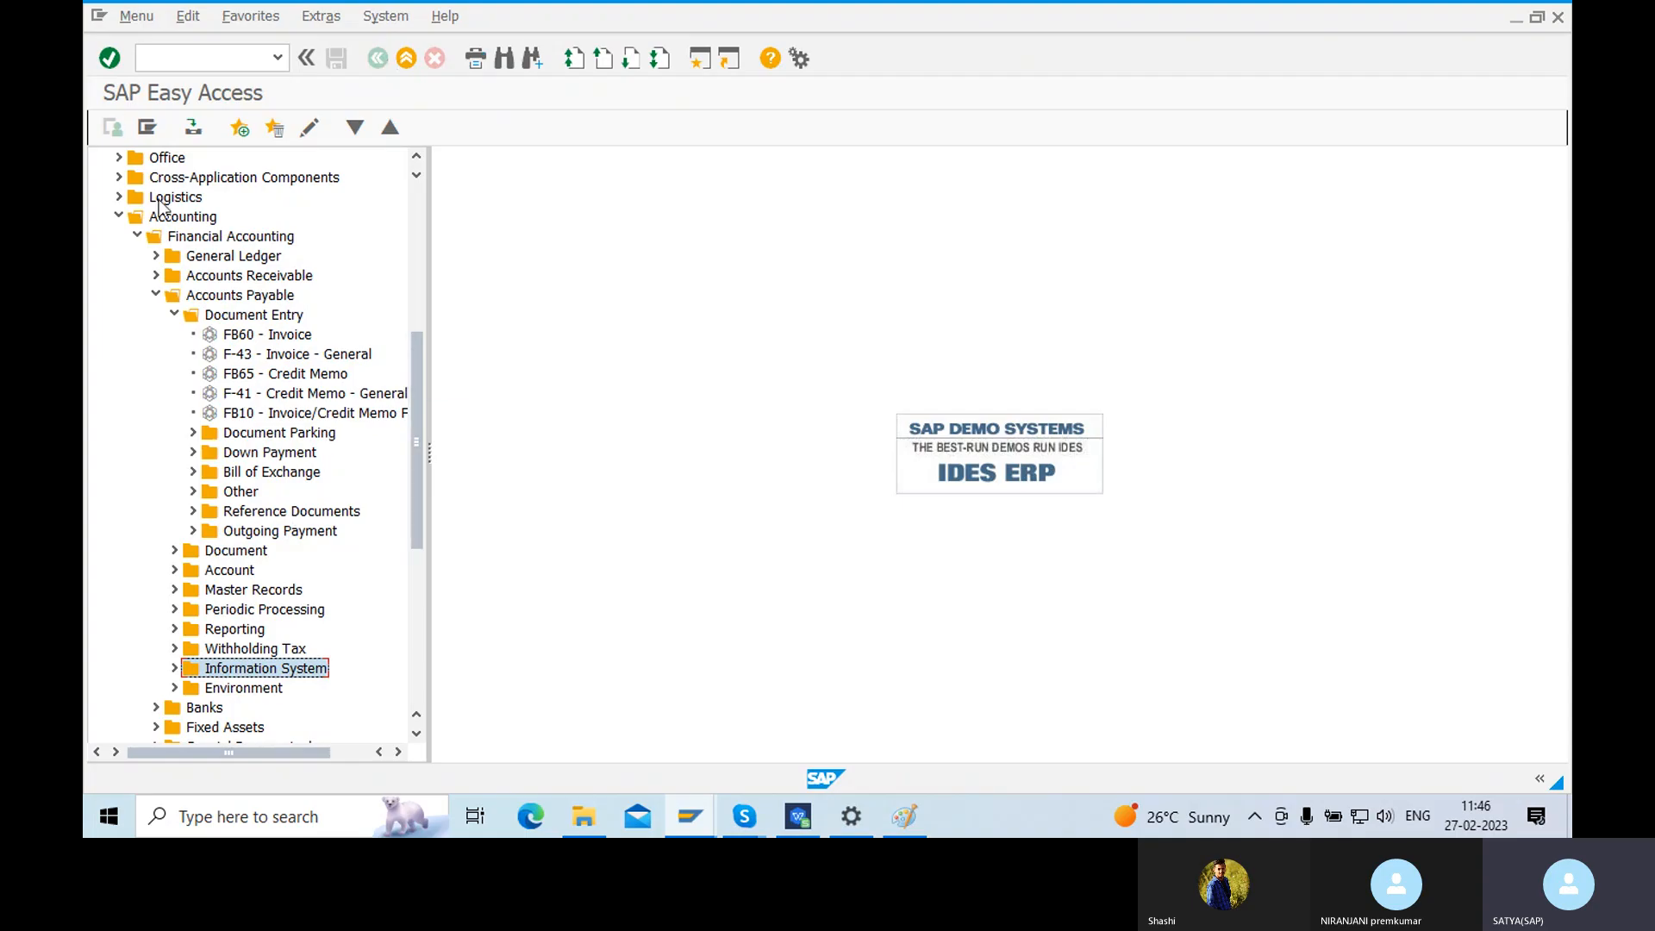
# - Switch to Paint to review the invoice and payment flow diagram, and return to the SAP Easy Access session
pyautogui.click(913, 815)
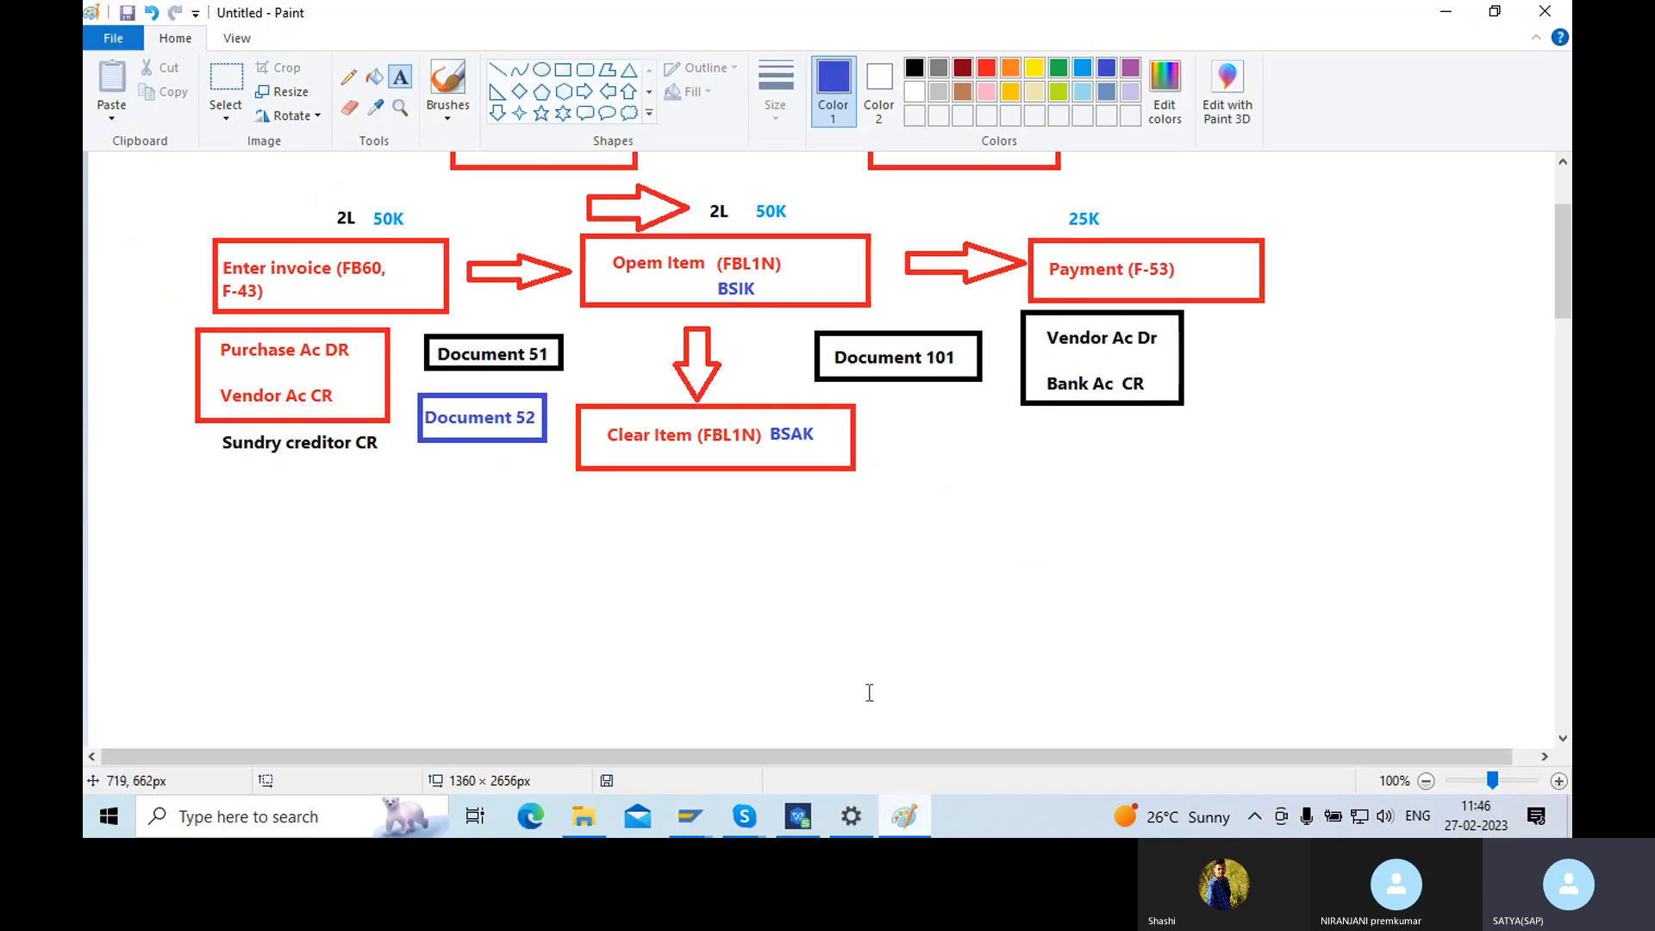
pyautogui.click(1140, 466)
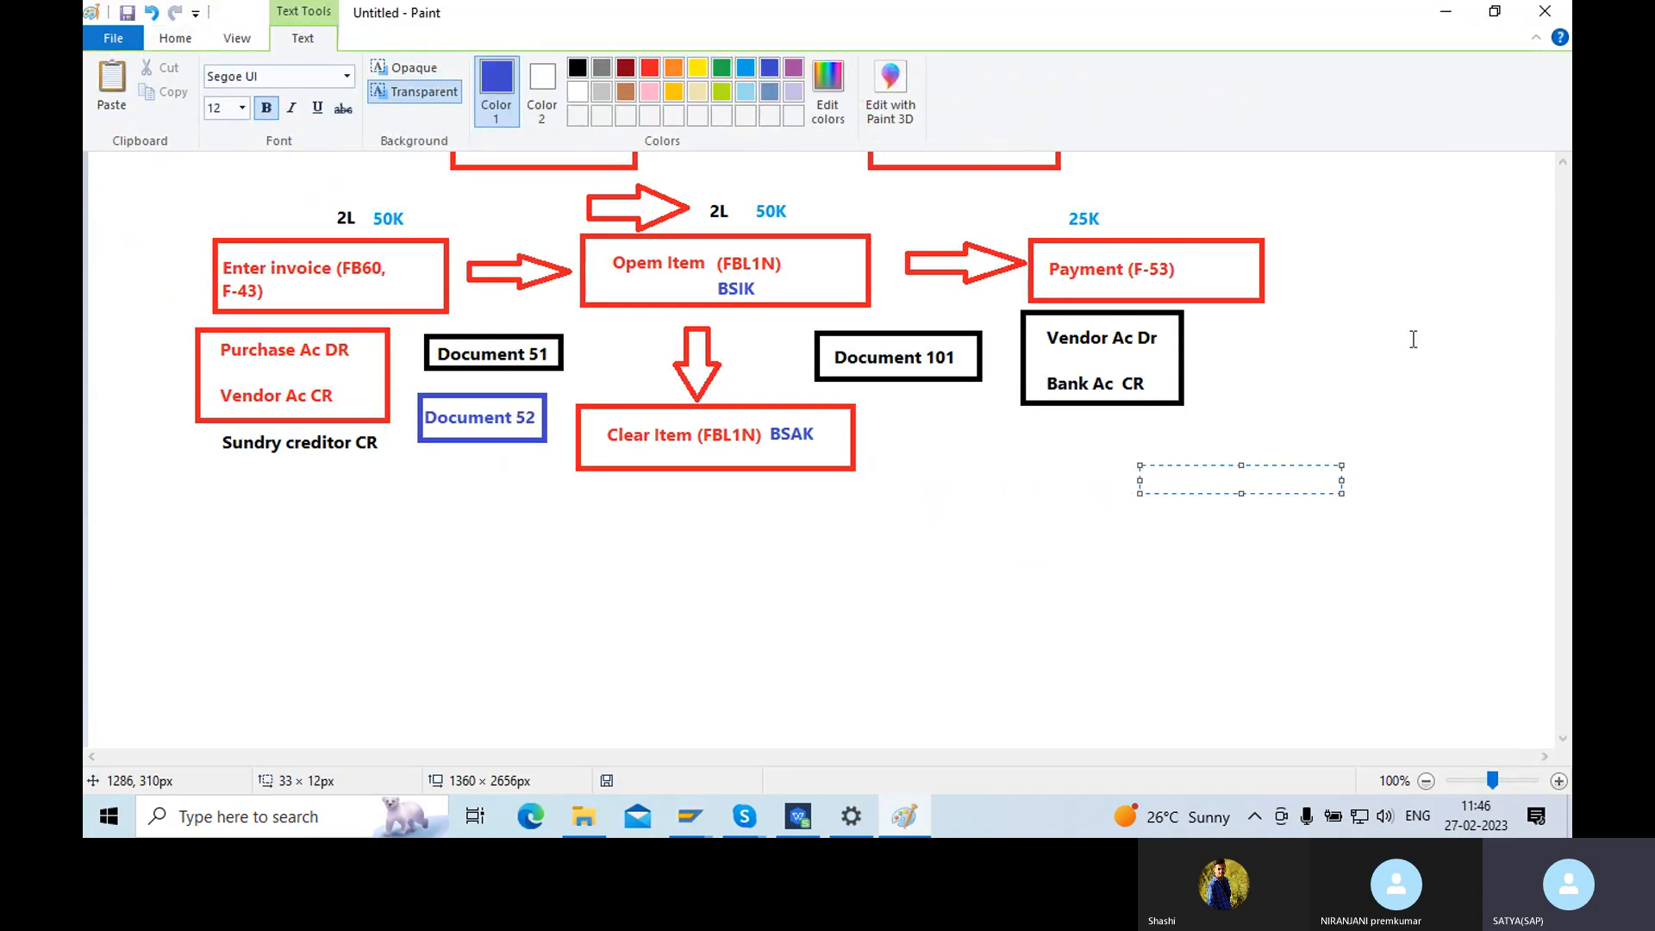
pyautogui.click(889, 444)
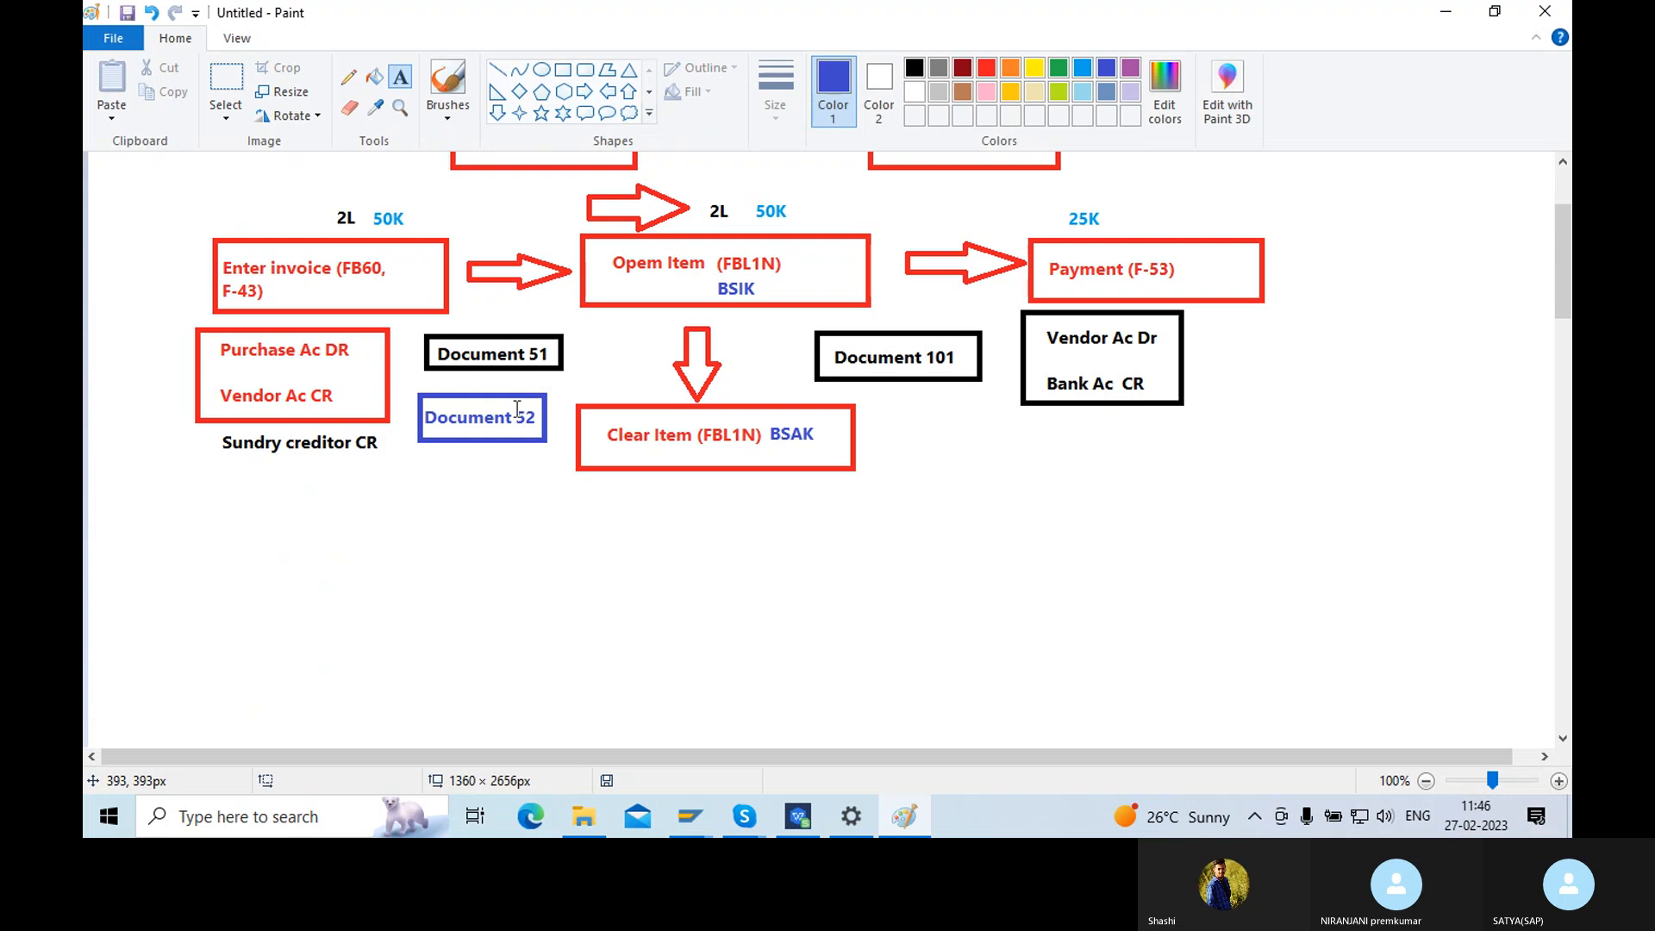
pyautogui.click(588, 94)
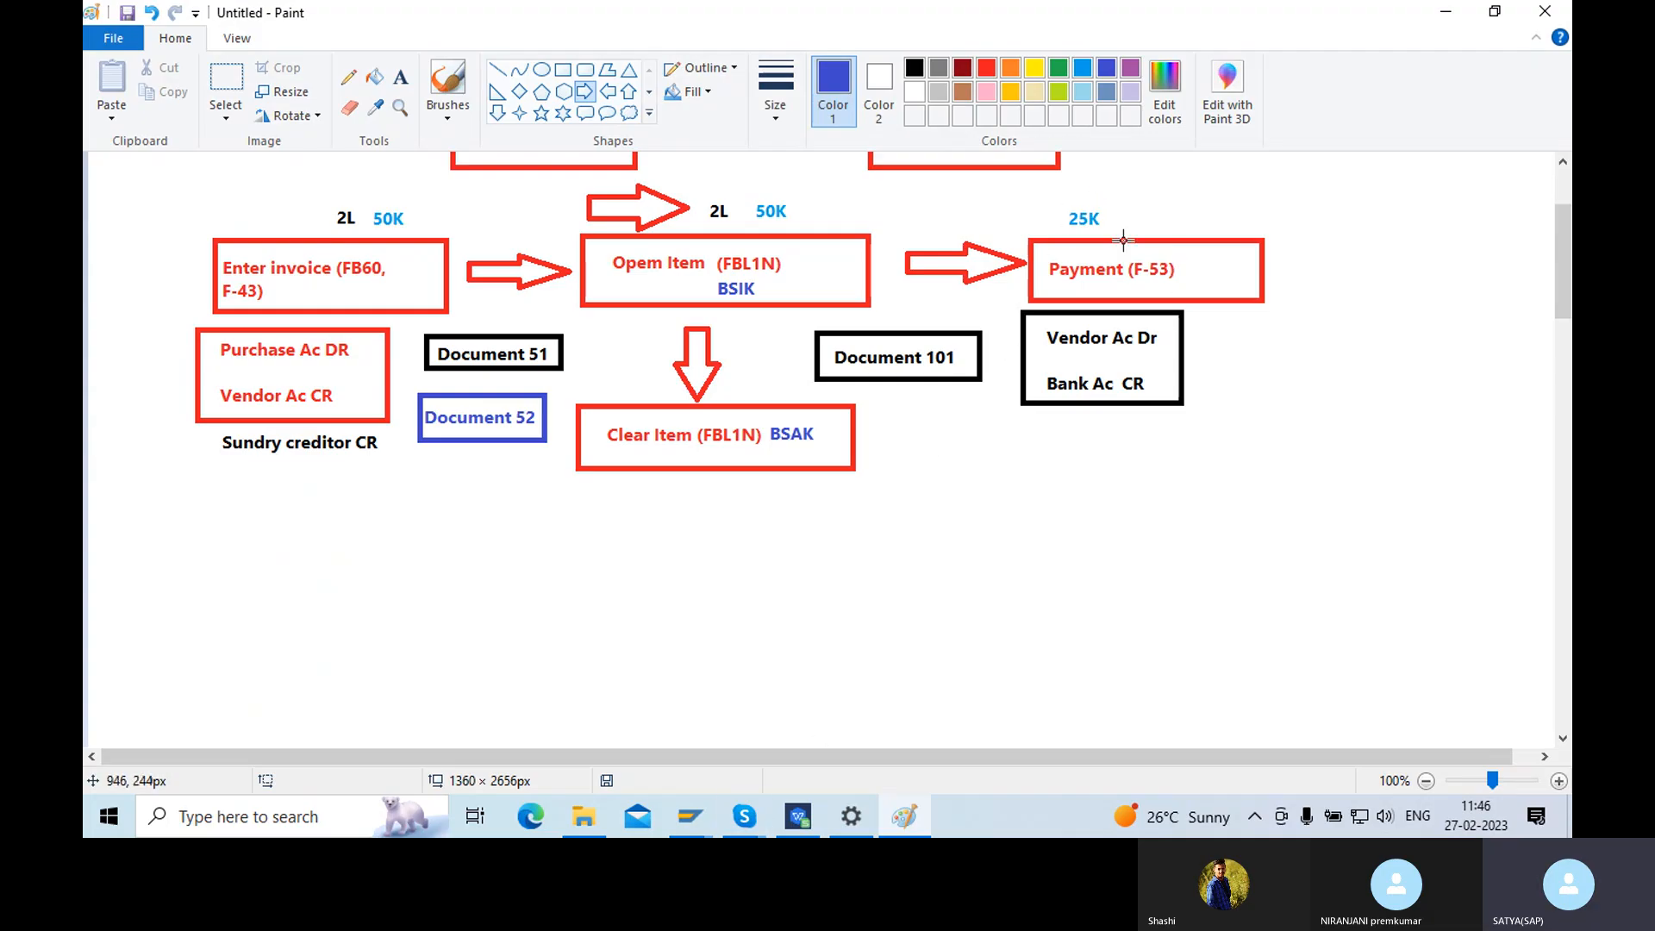
pyautogui.moveTo(694, 816)
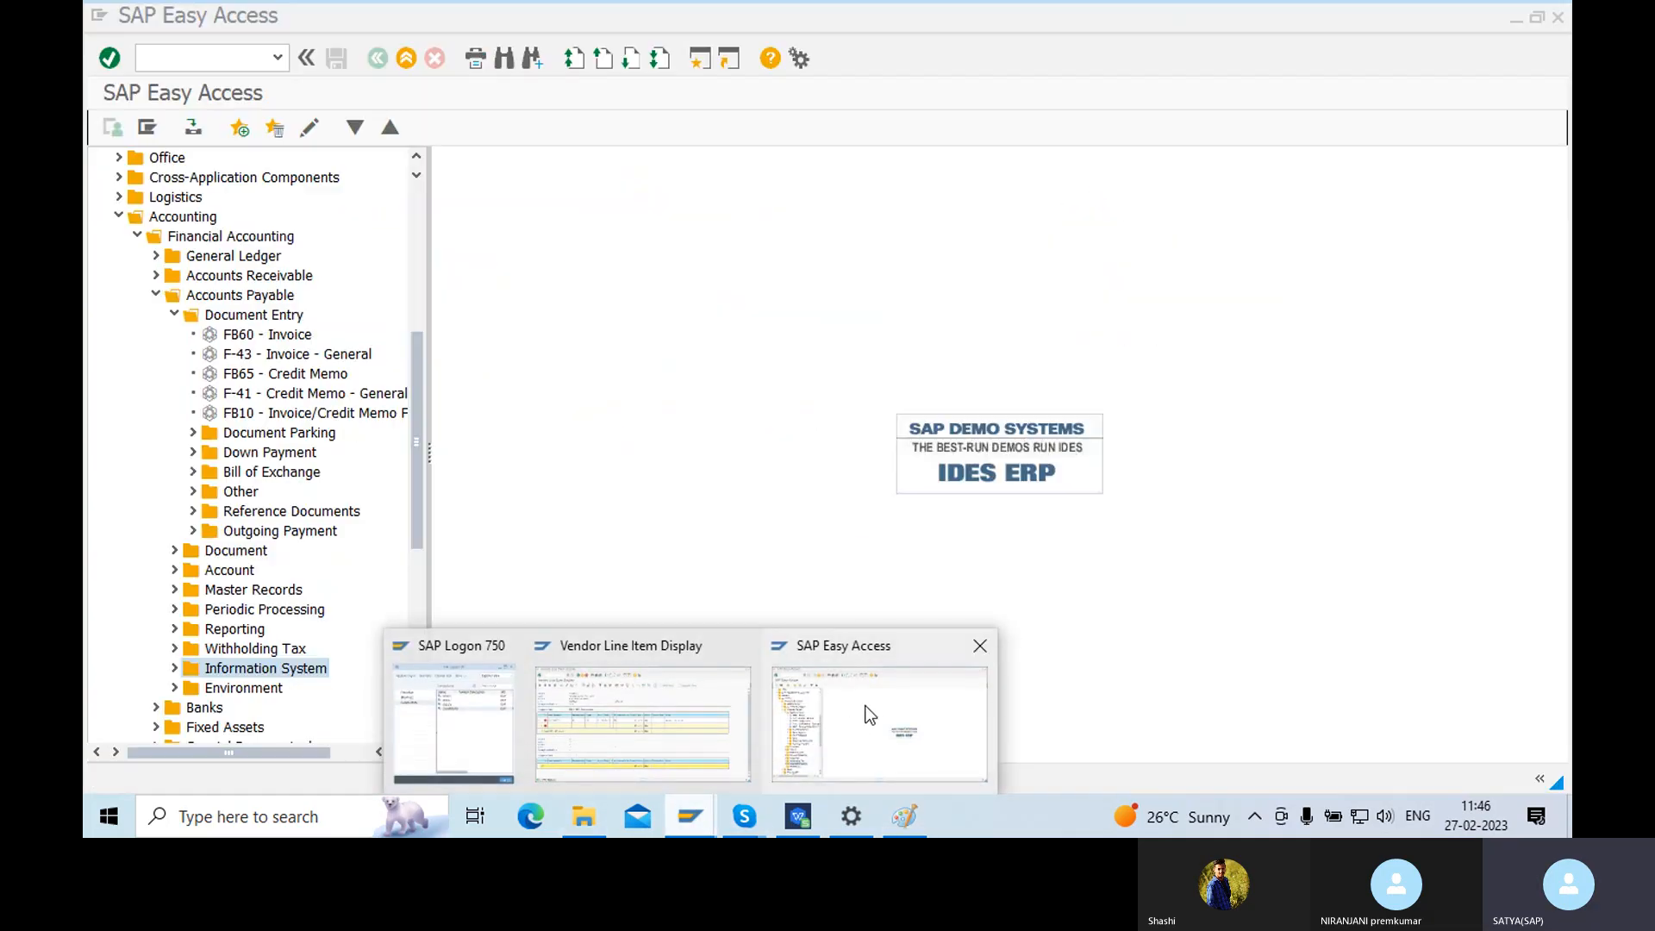
pyautogui.click(868, 715)
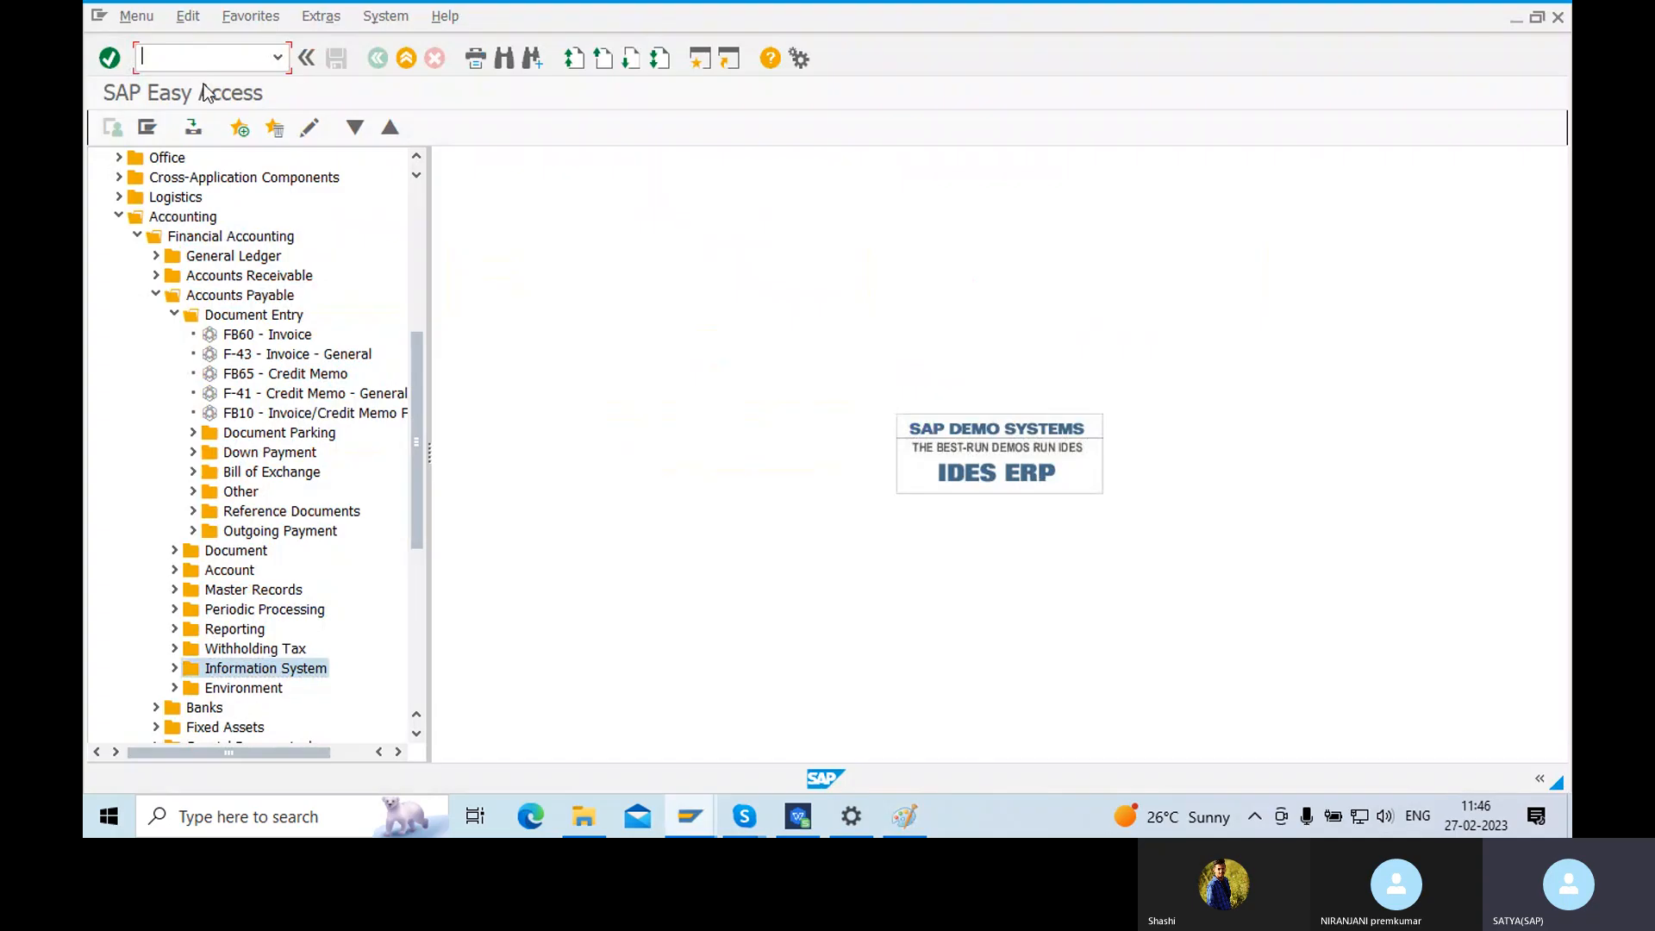
# - Open the outgoing payment transaction F-53 and set the document date to 27.02.2023
pyautogui.write('f-53')
pyautogui.press('Return')
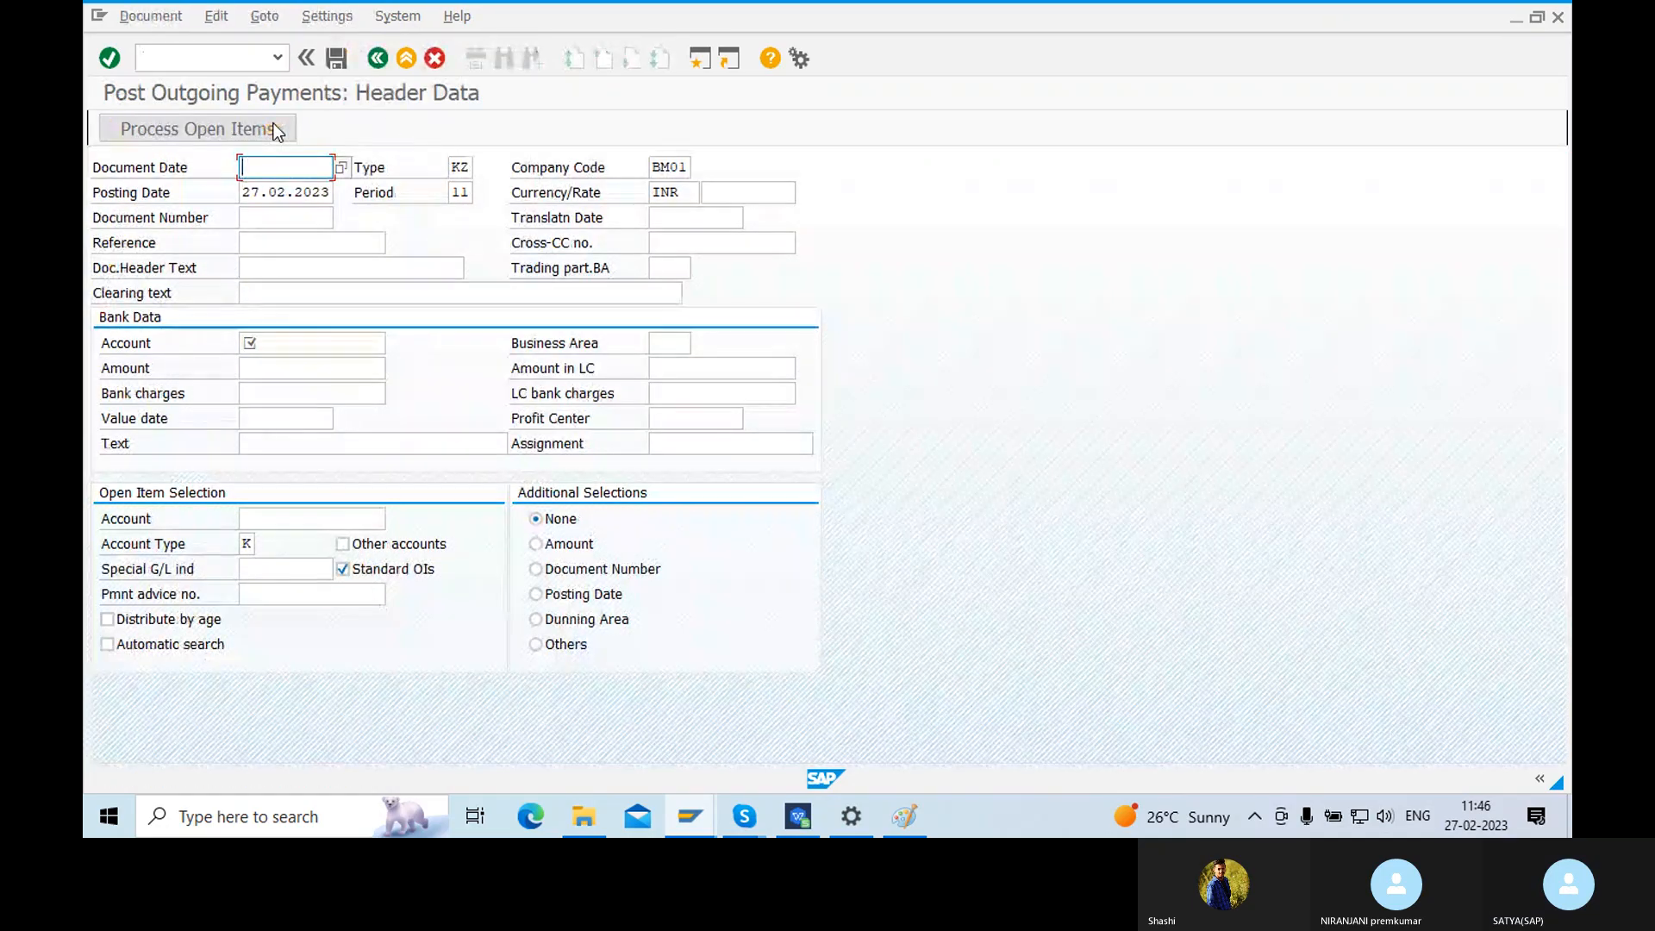
pyautogui.click(342, 168)
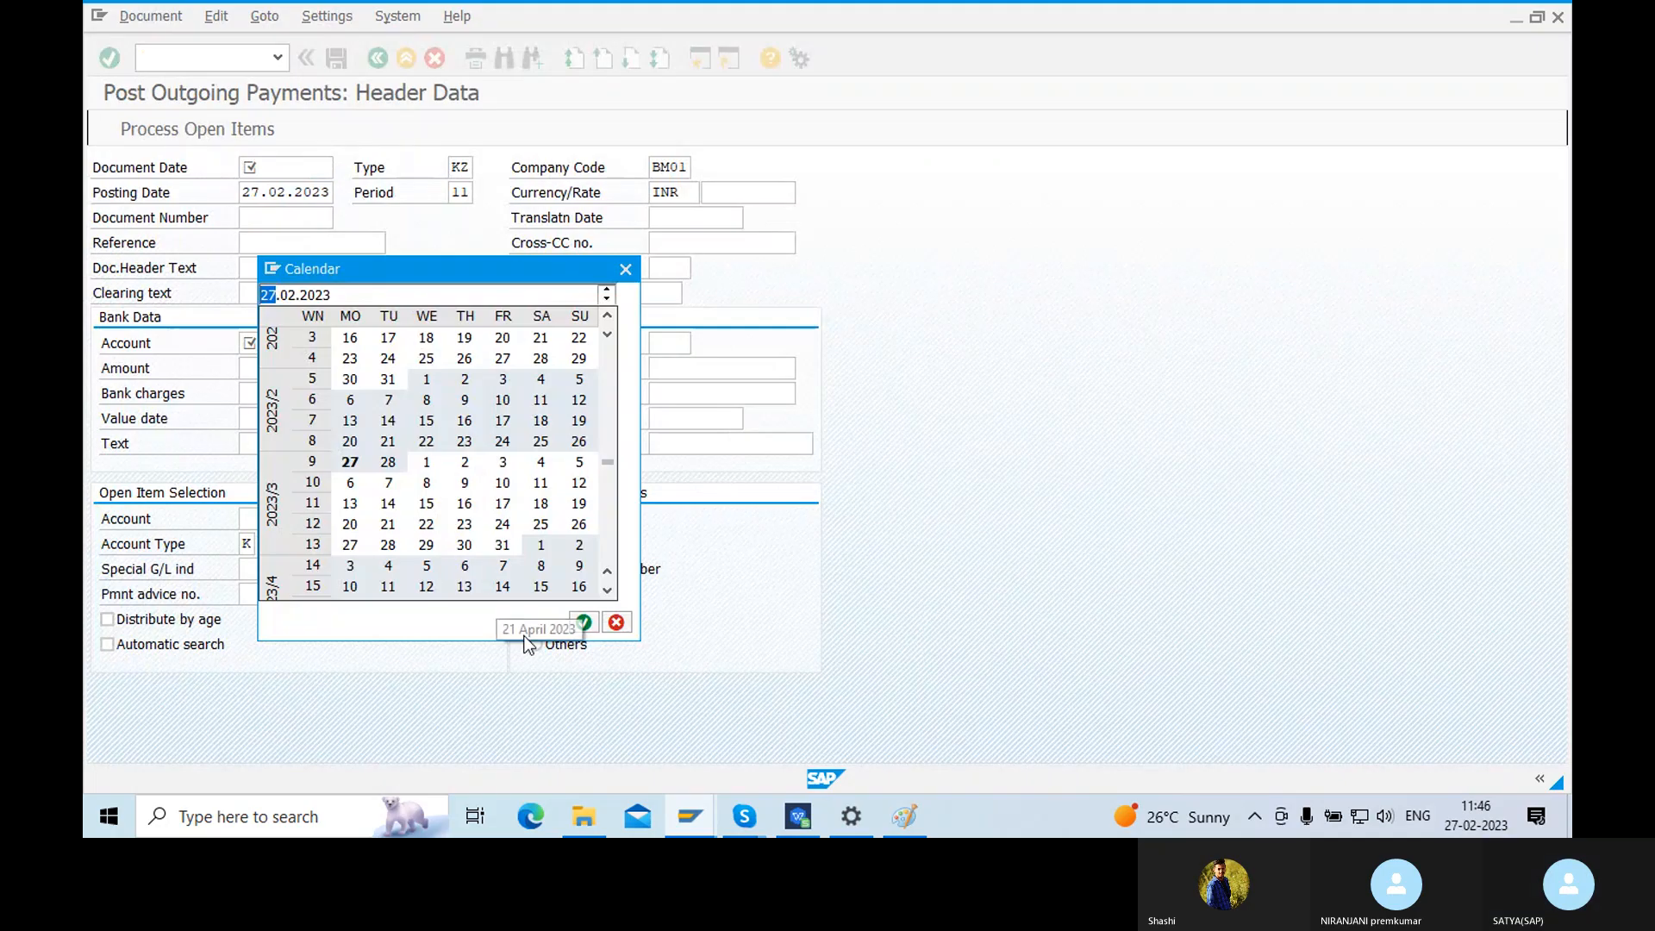
pyautogui.click(583, 622)
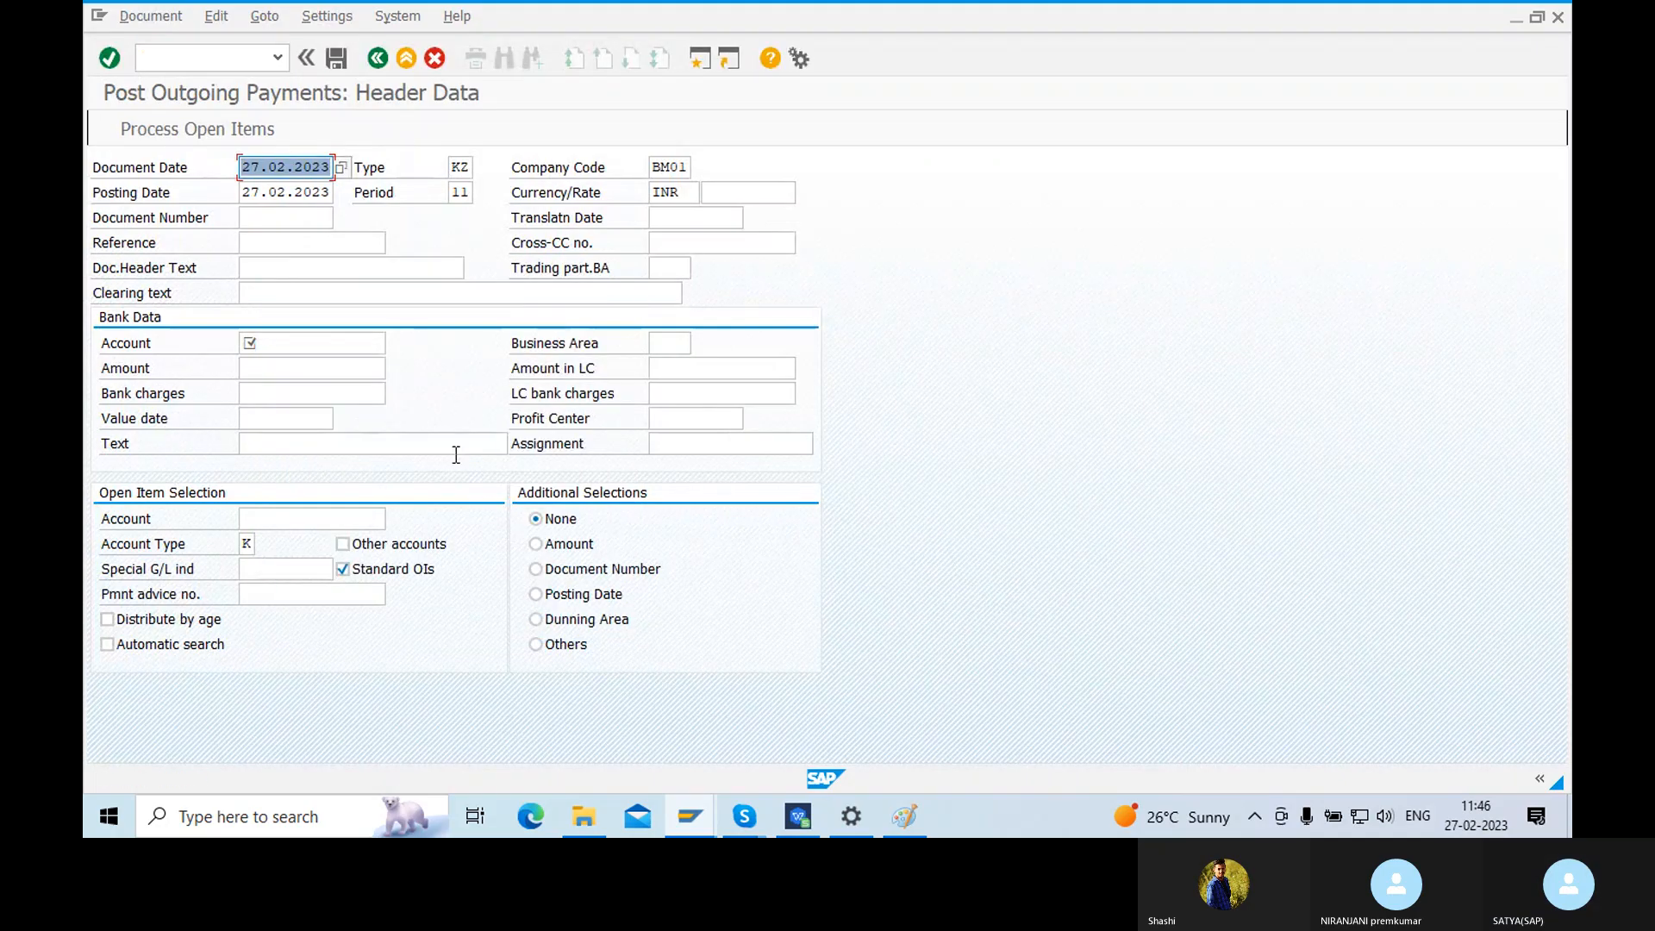
# - Fill in the bank data with G/L account 100, amount 25000, value date 27.02.2023 and business area BM01
pyautogui.click(307, 346)
pyautogui.write('100')
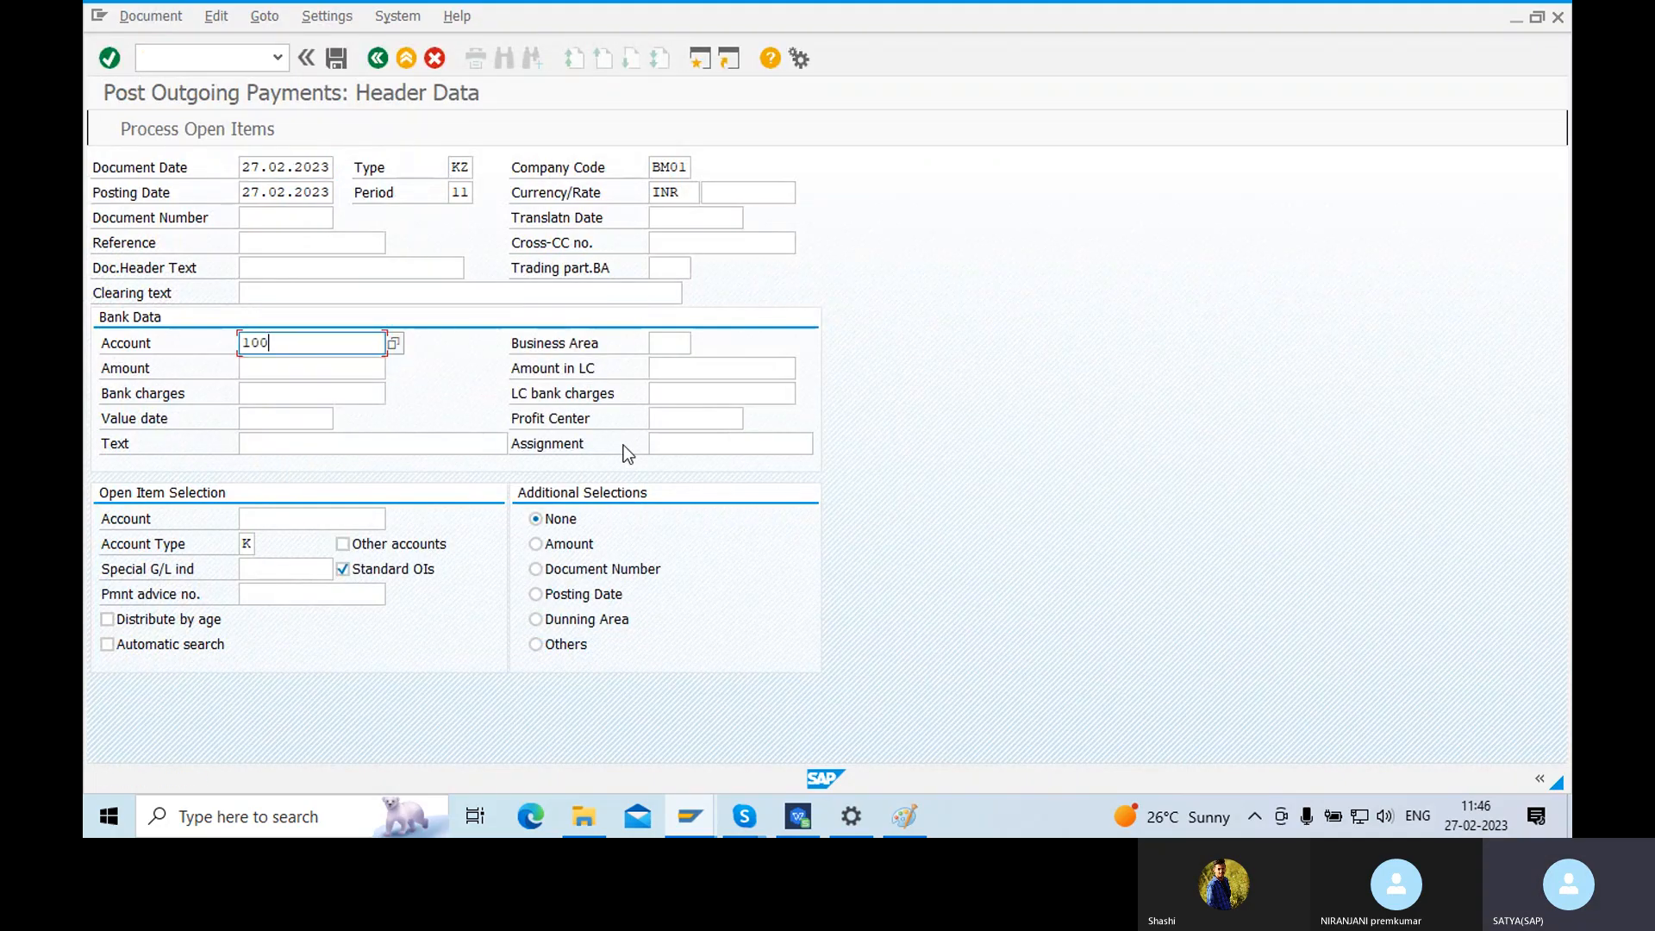
pyautogui.click(275, 376)
pyautogui.write('25')
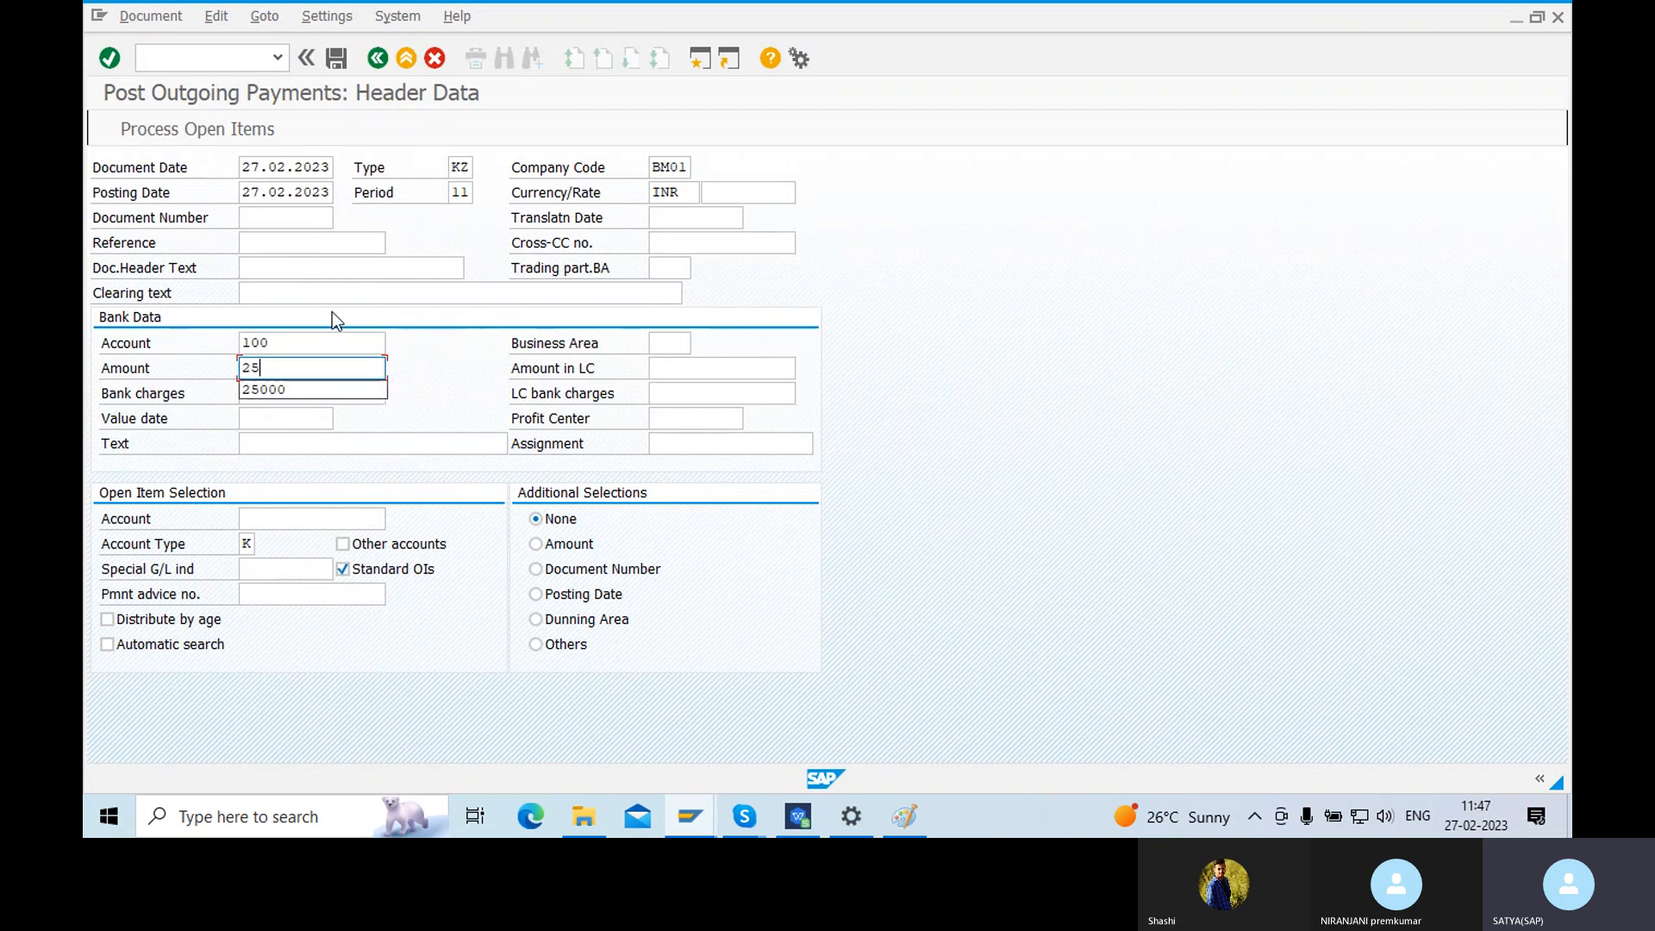
pyautogui.write('000')
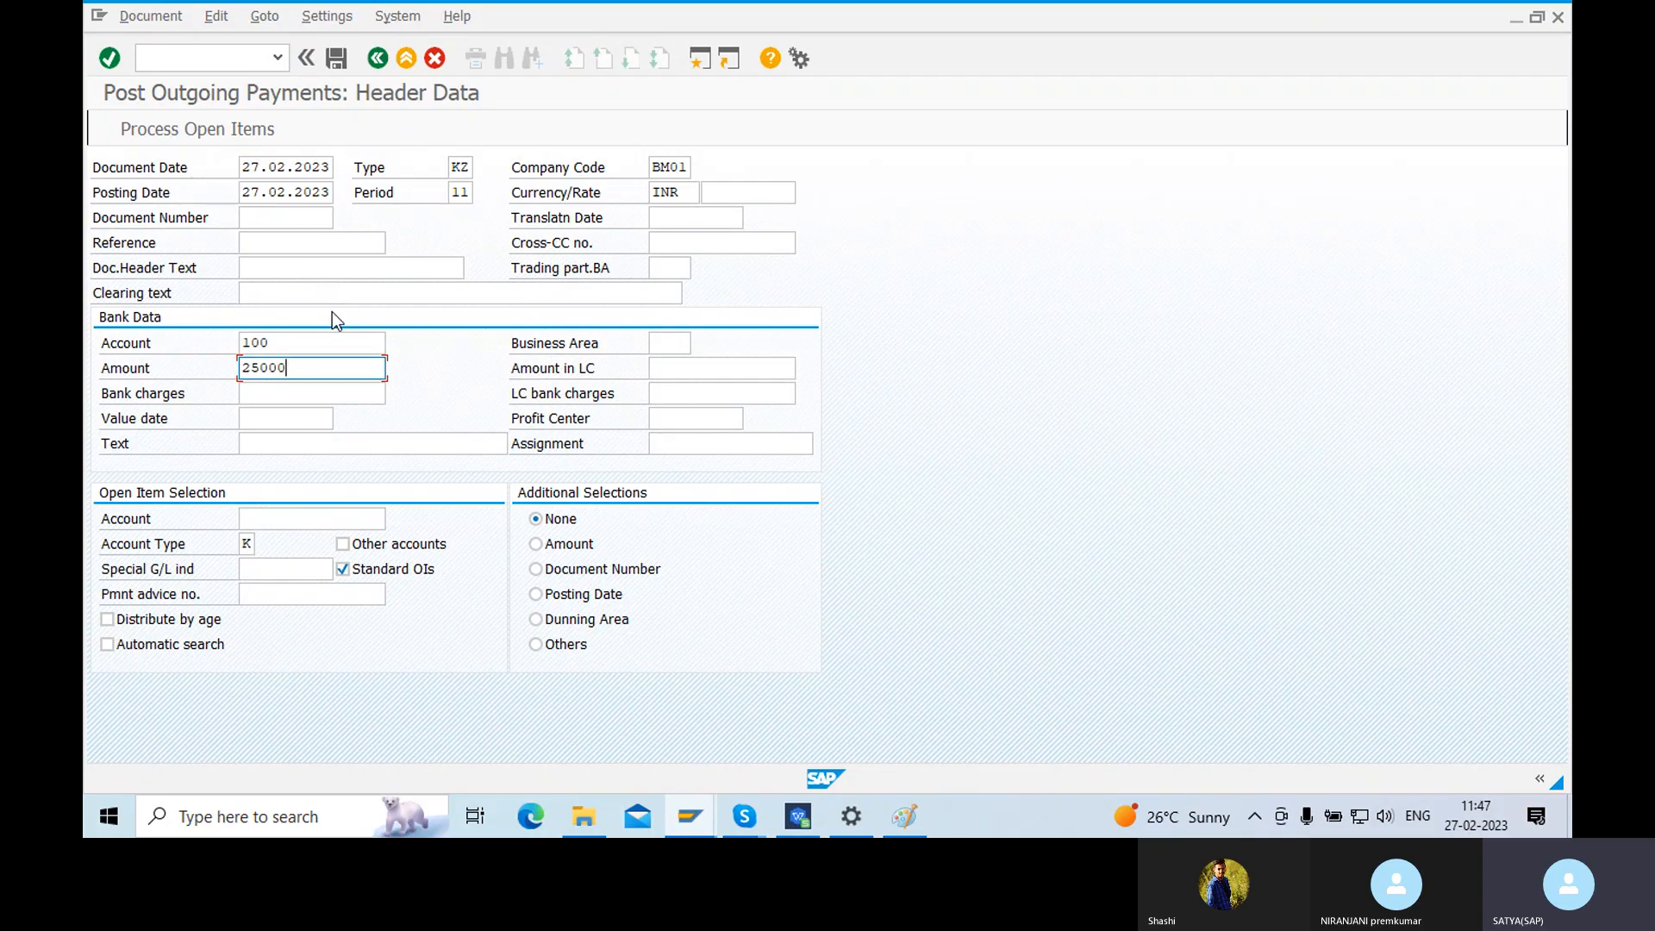
pyautogui.click(274, 418)
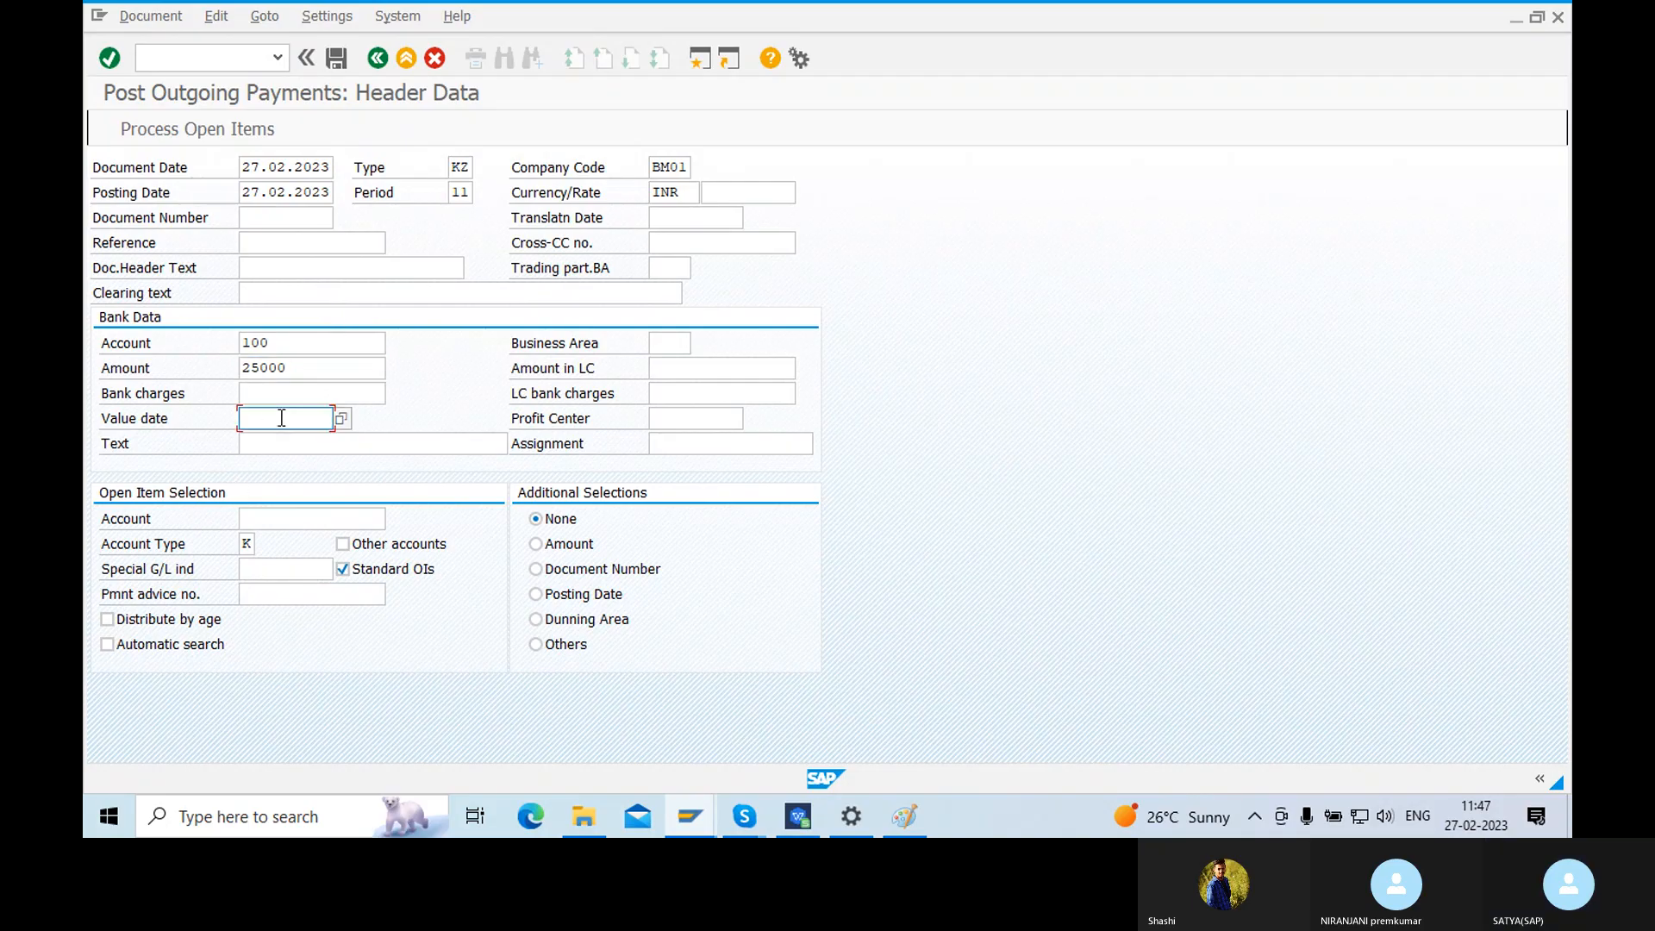
pyautogui.click(341, 420)
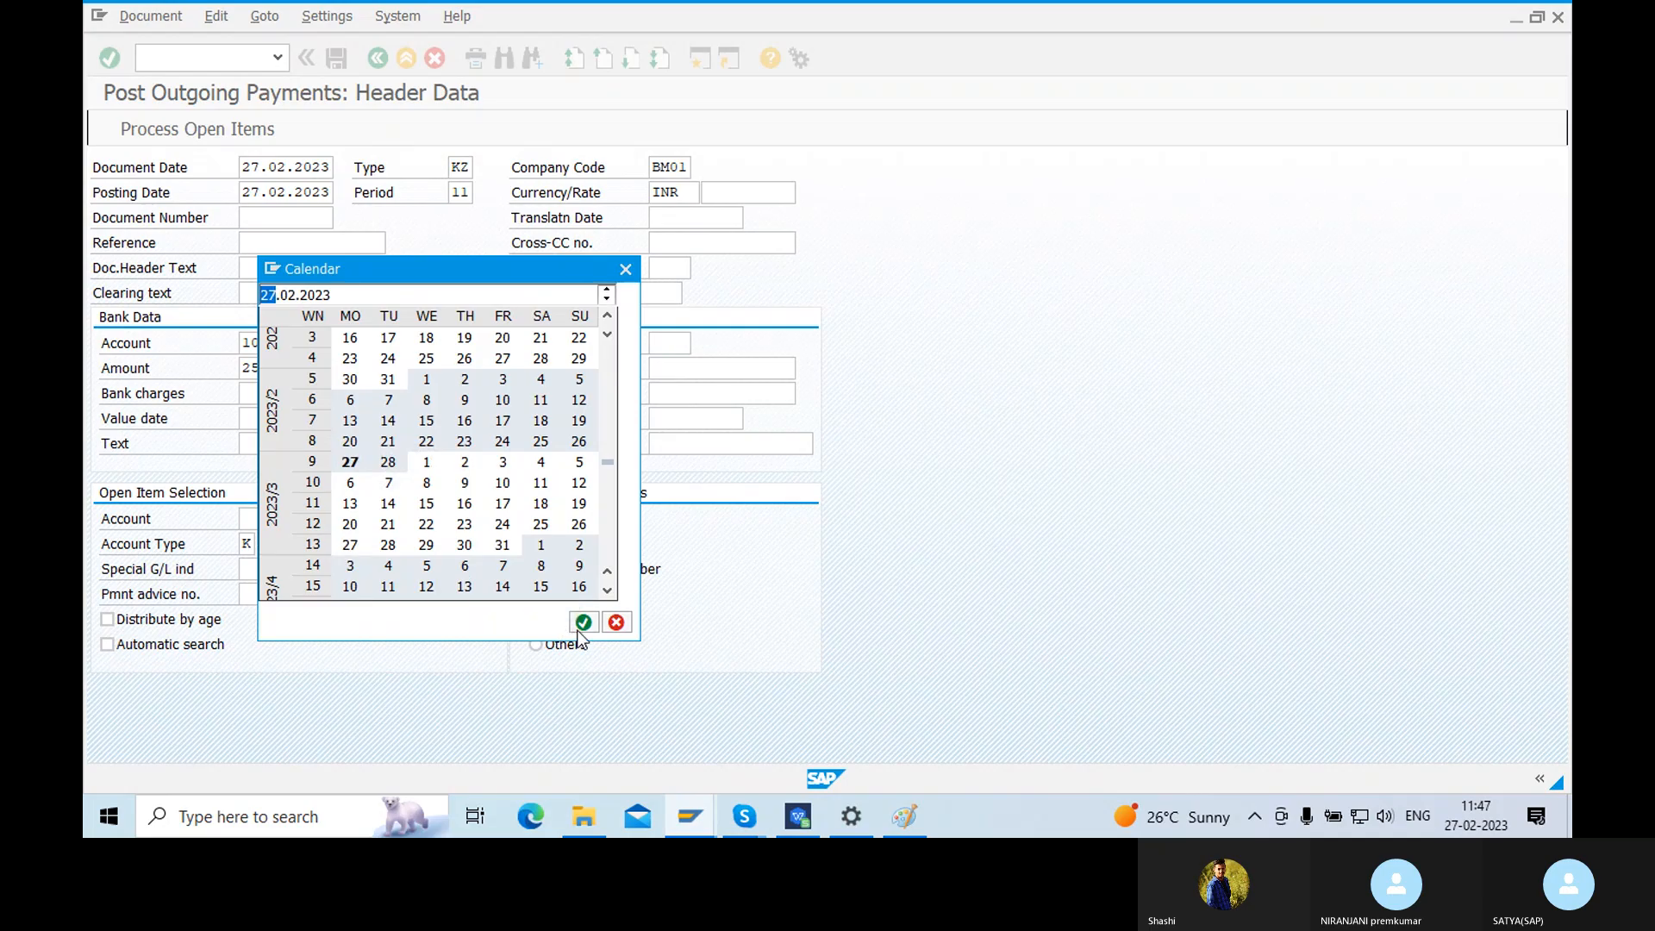
pyautogui.click(582, 626)
pyautogui.click(673, 345)
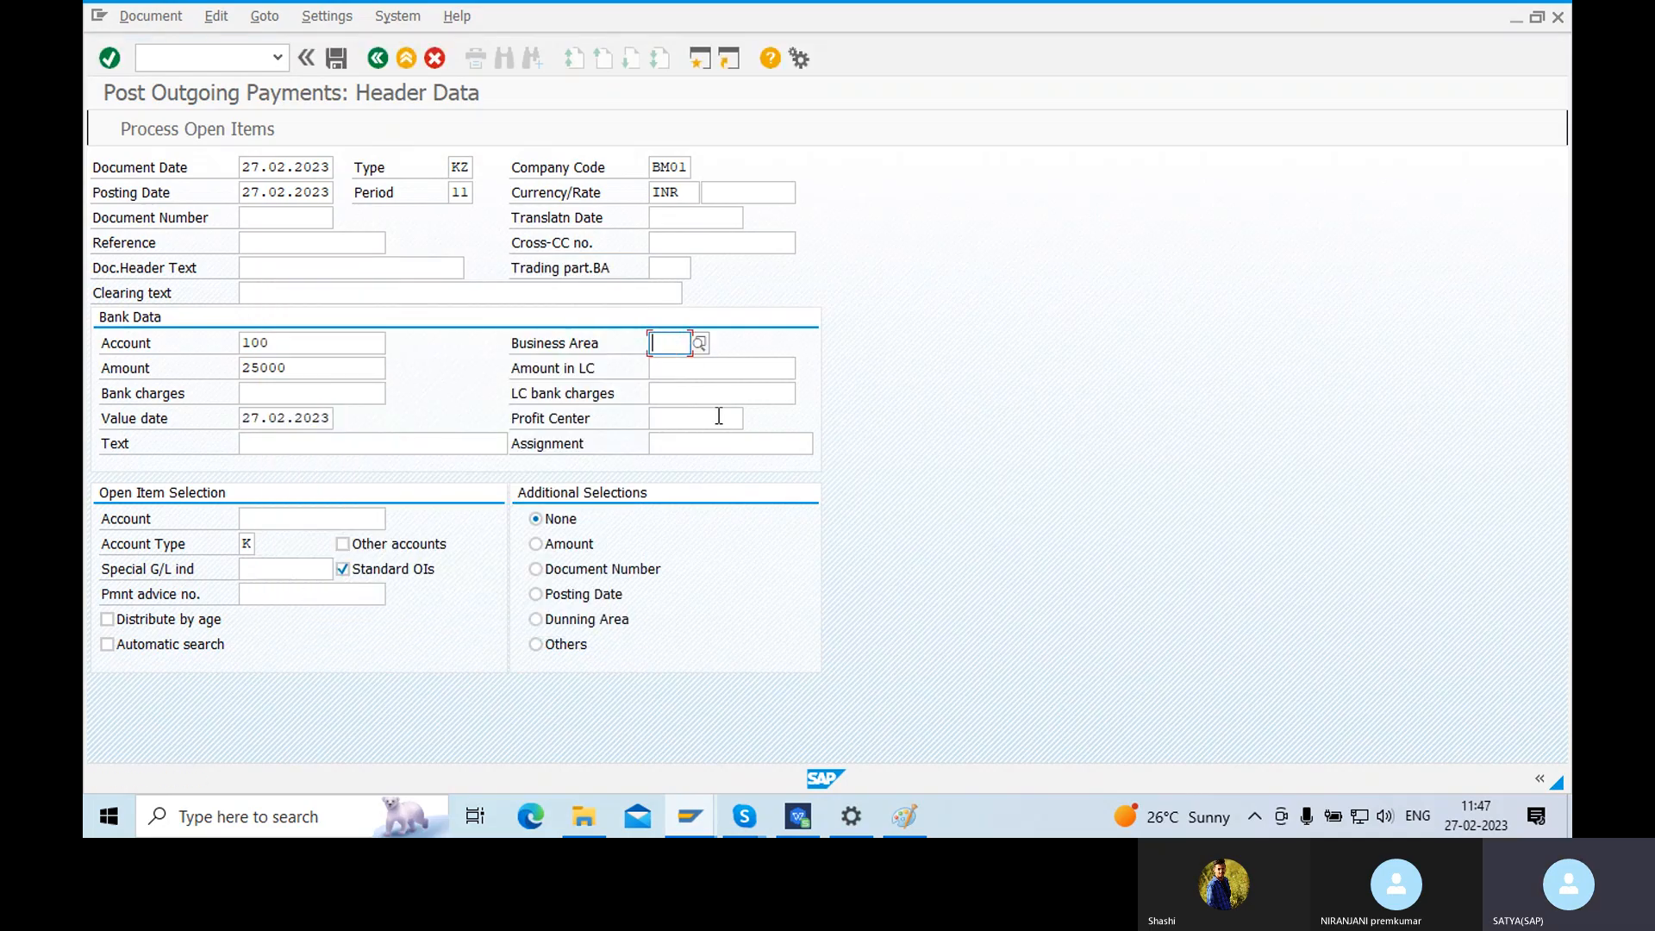
pyautogui.write('BM01')
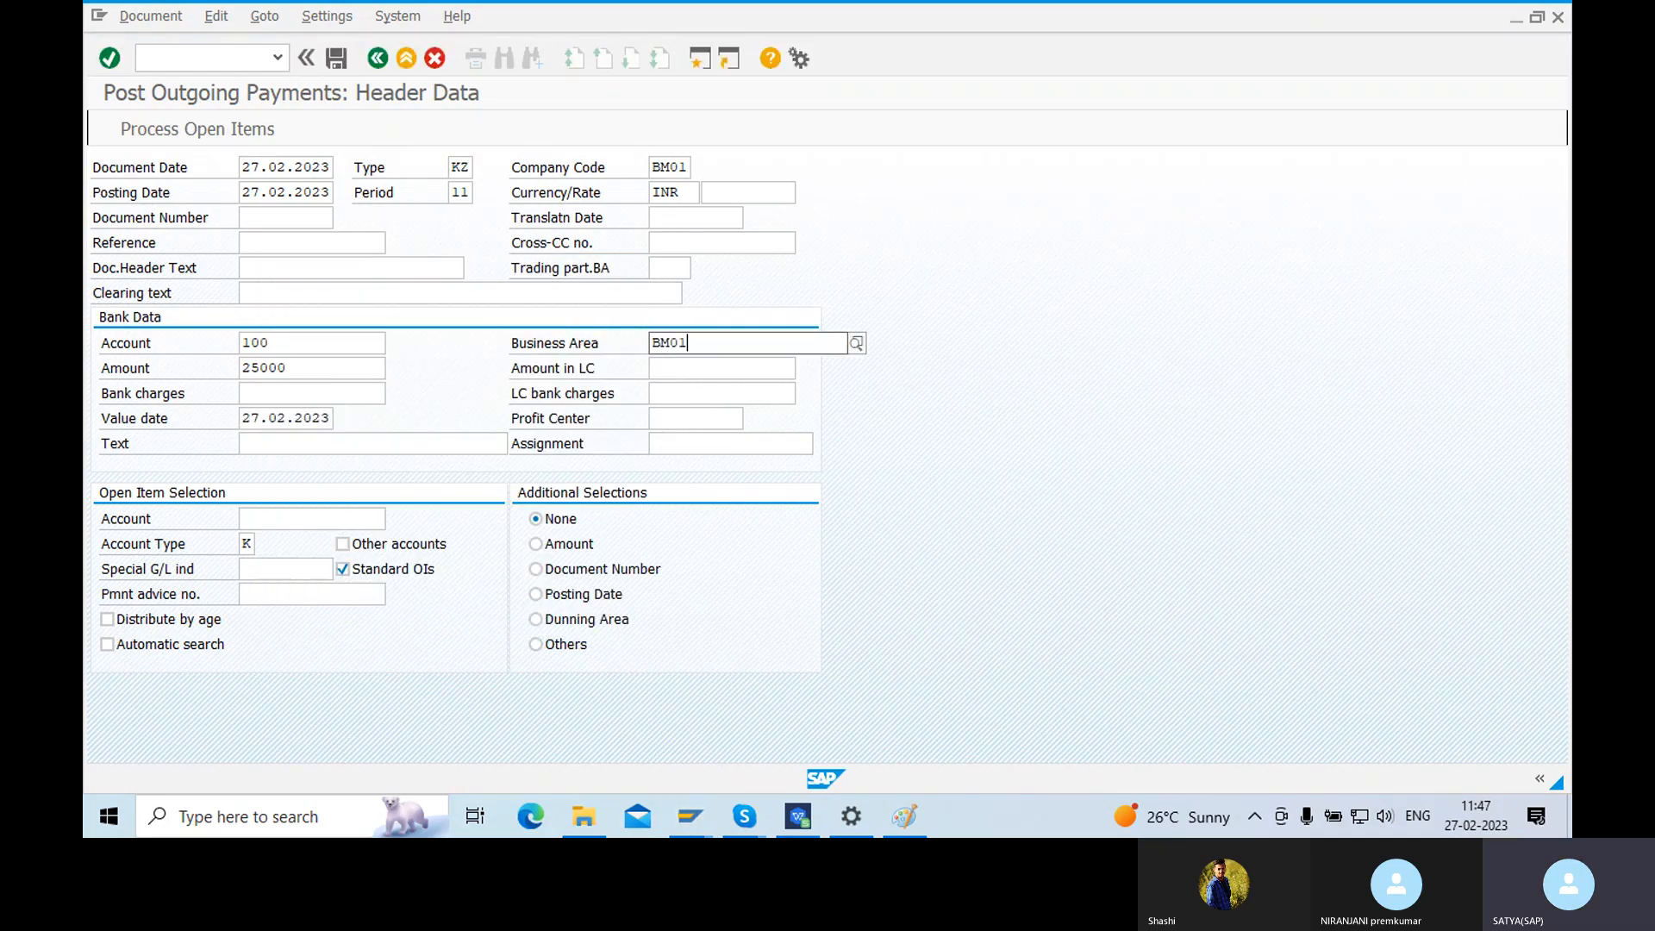
pyautogui.click(680, 393)
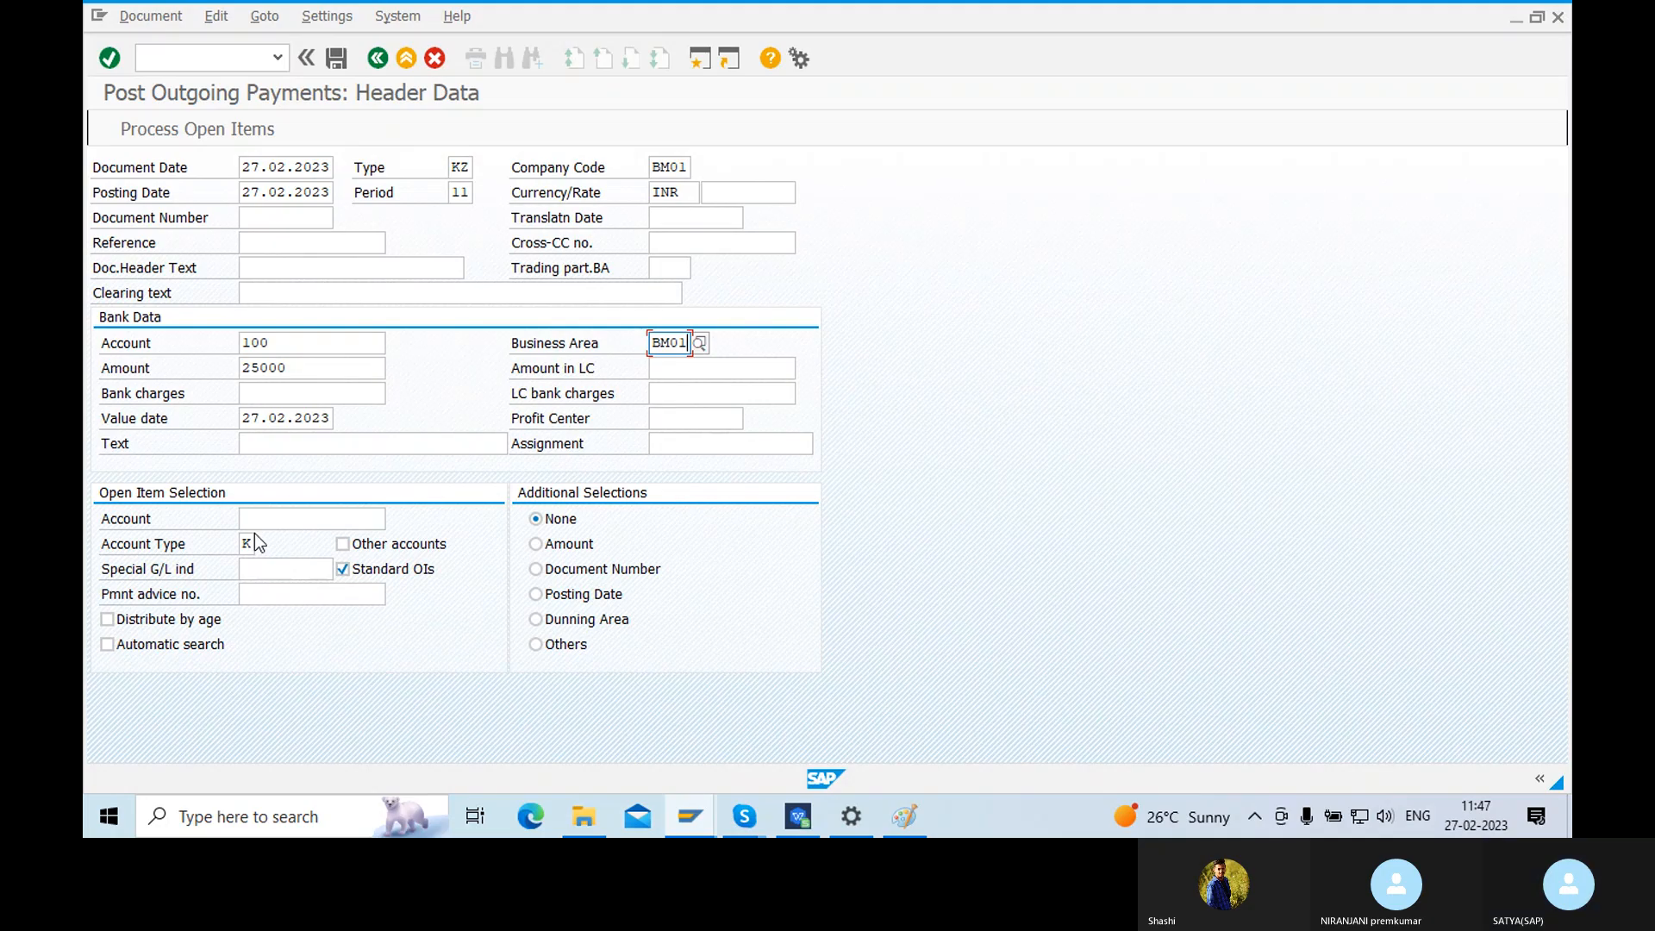
# - Look up the vendors of company code BM01 and choose Bridgestone Pvt Ltd as the open item account
pyautogui.click(292, 515)
pyautogui.click(394, 519)
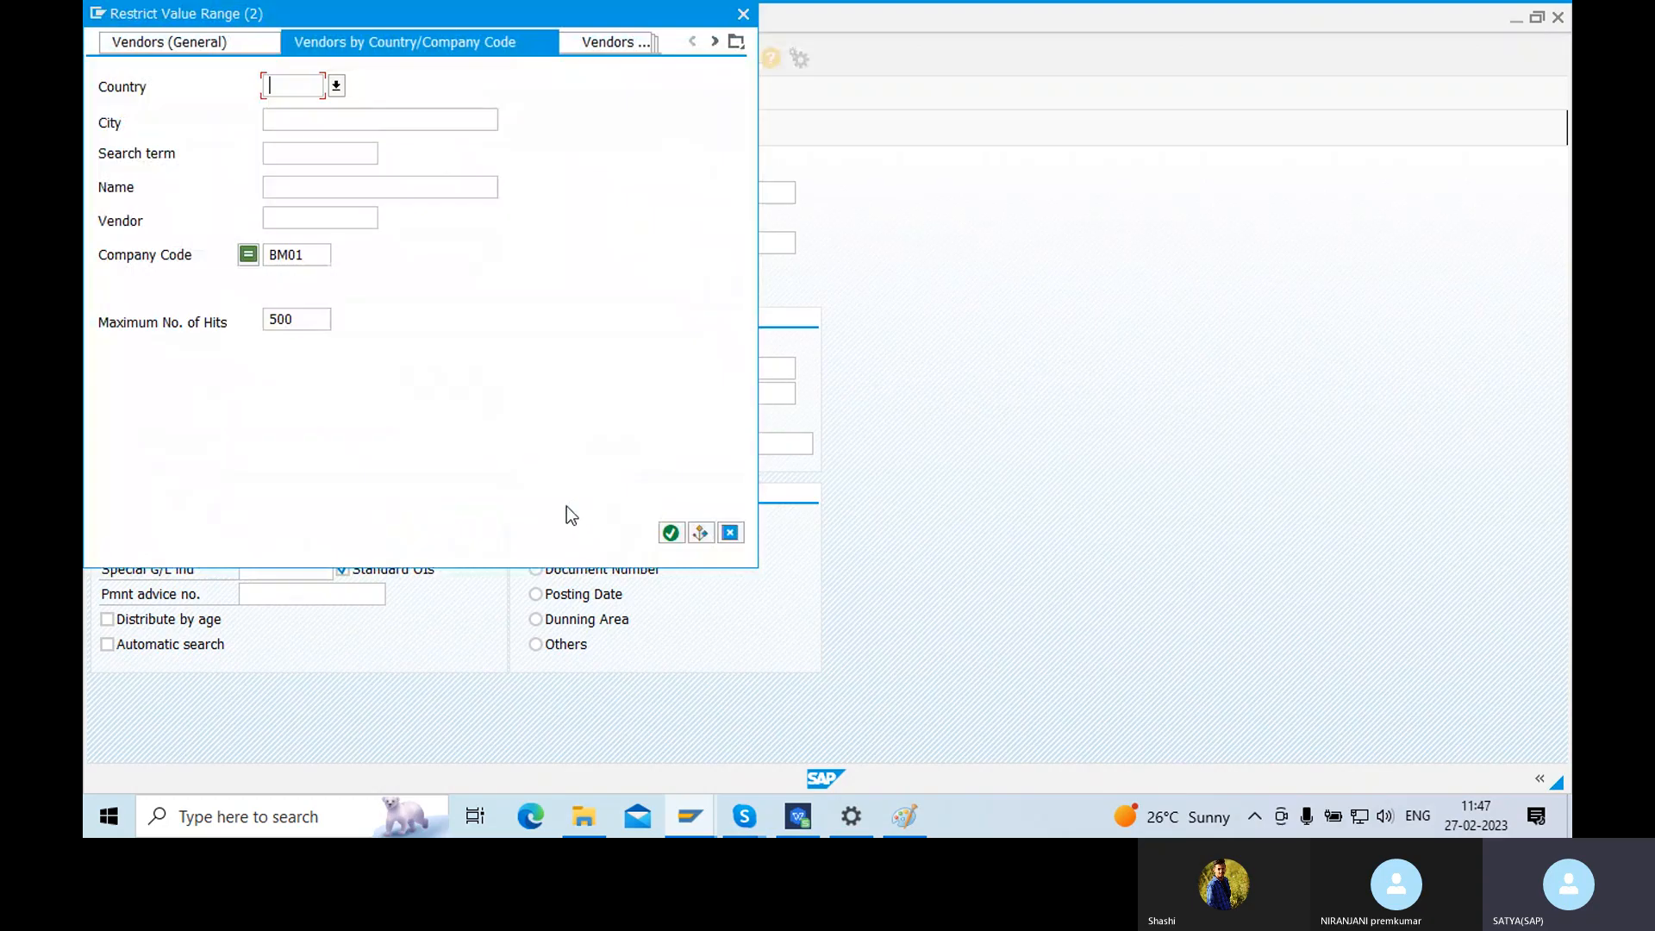
pyautogui.click(671, 533)
pyautogui.doubleClick(373, 166)
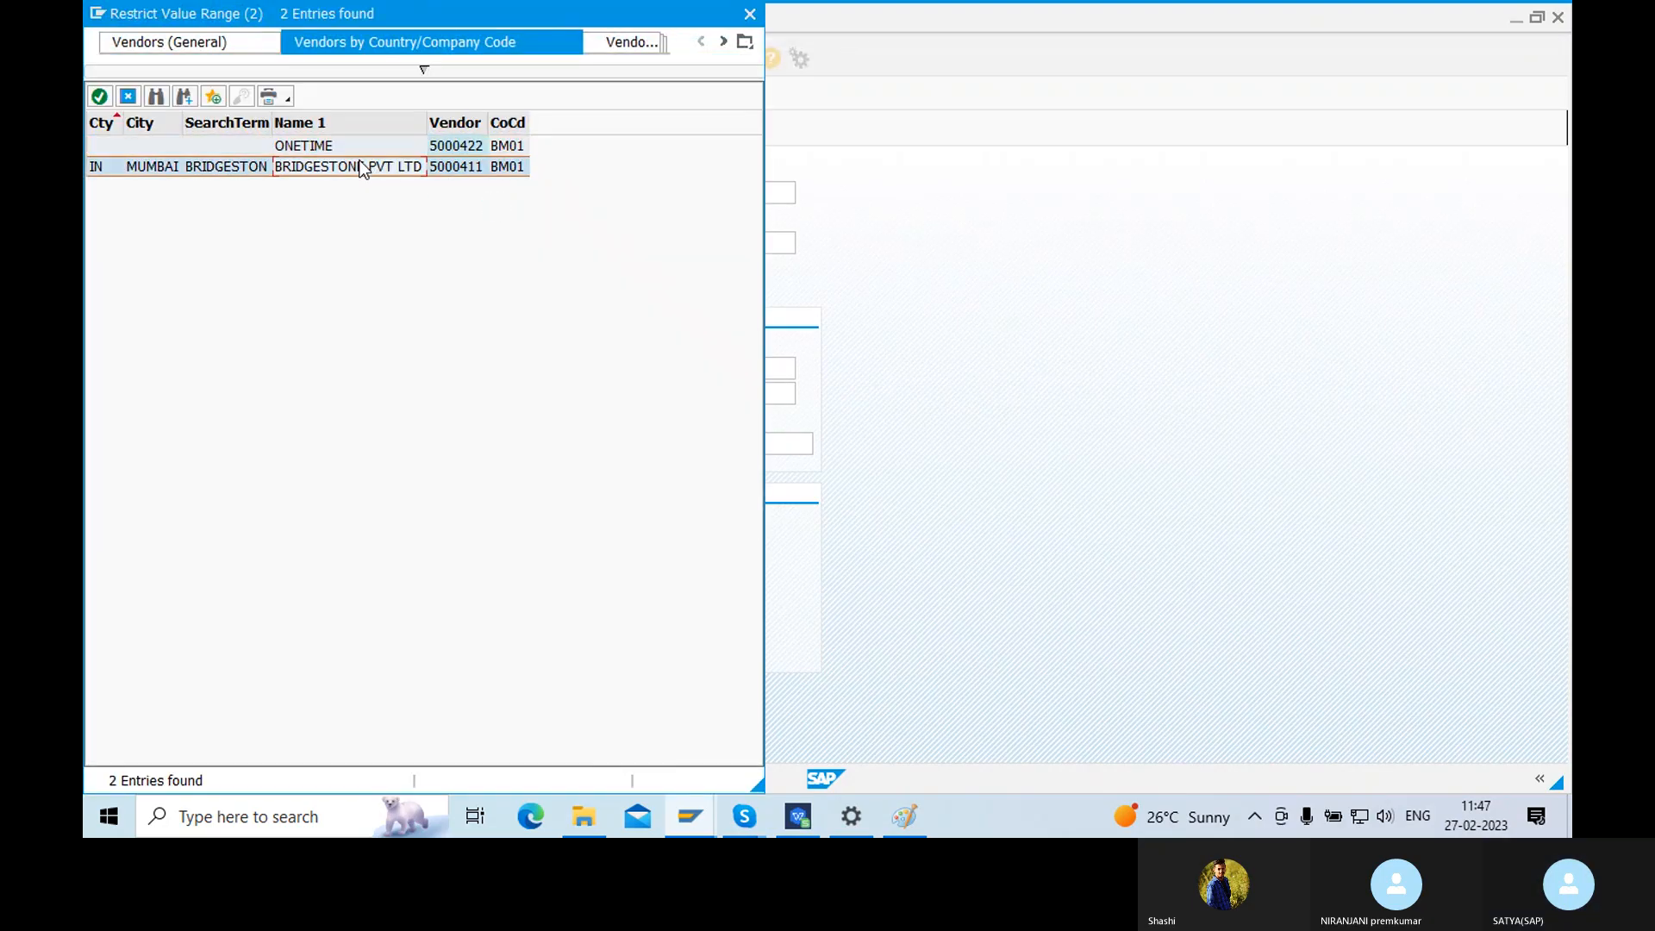
# - Set the bank data text to "Vendor Partial Payment of 25k"
pyautogui.click(284, 443)
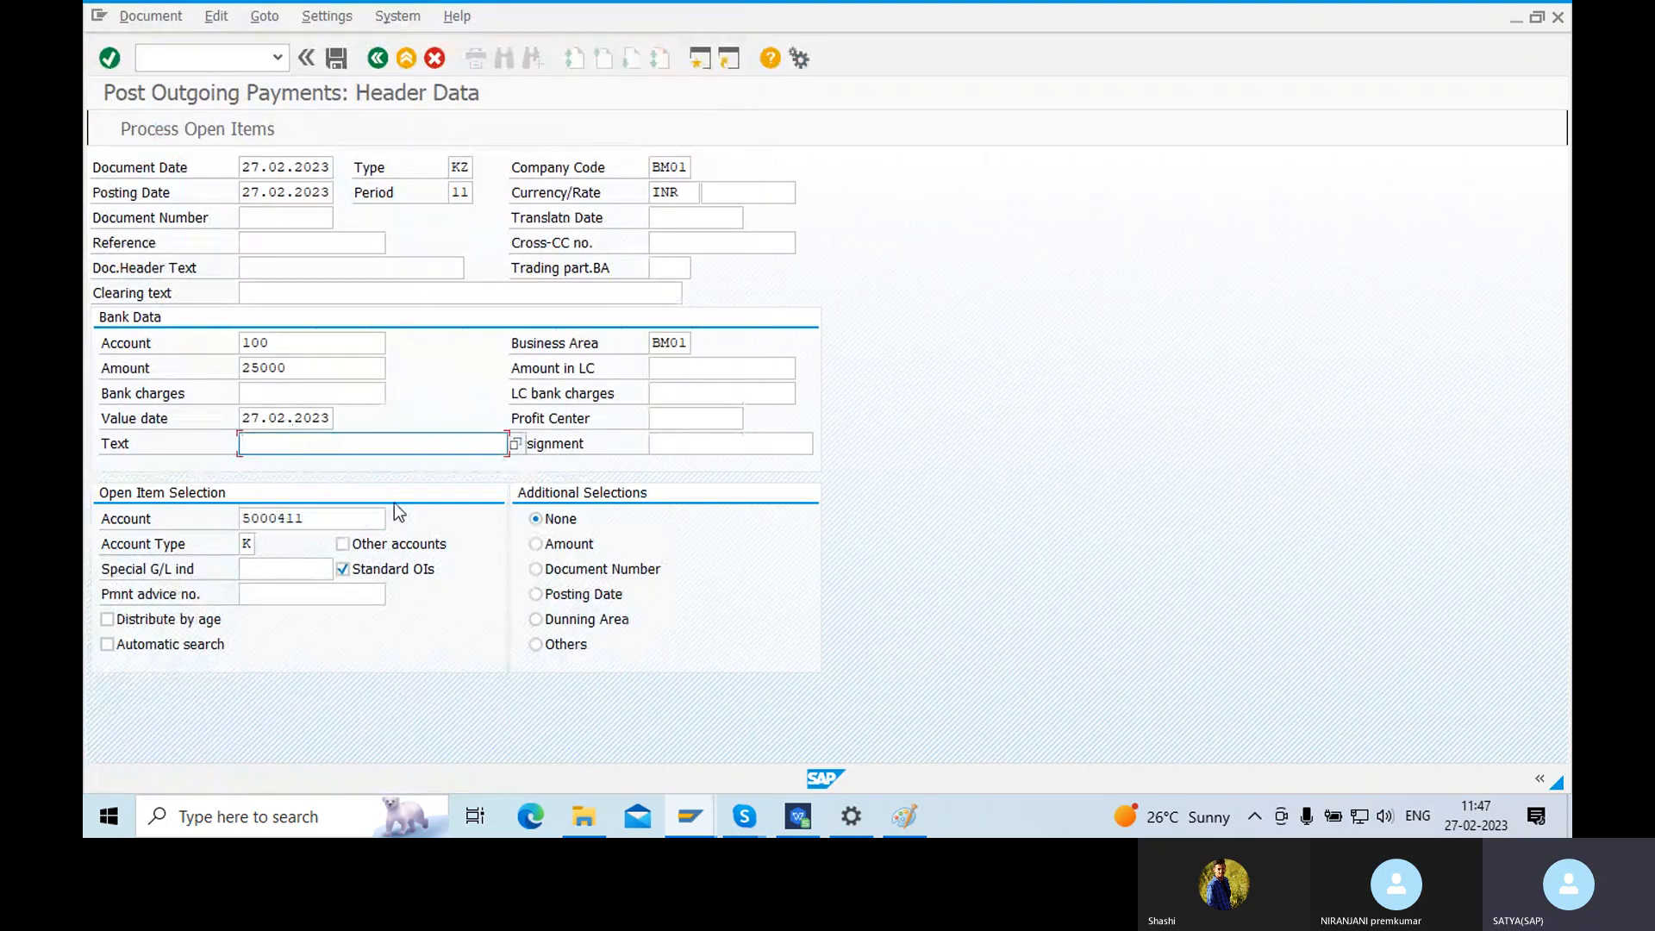
pyautogui.write('V')
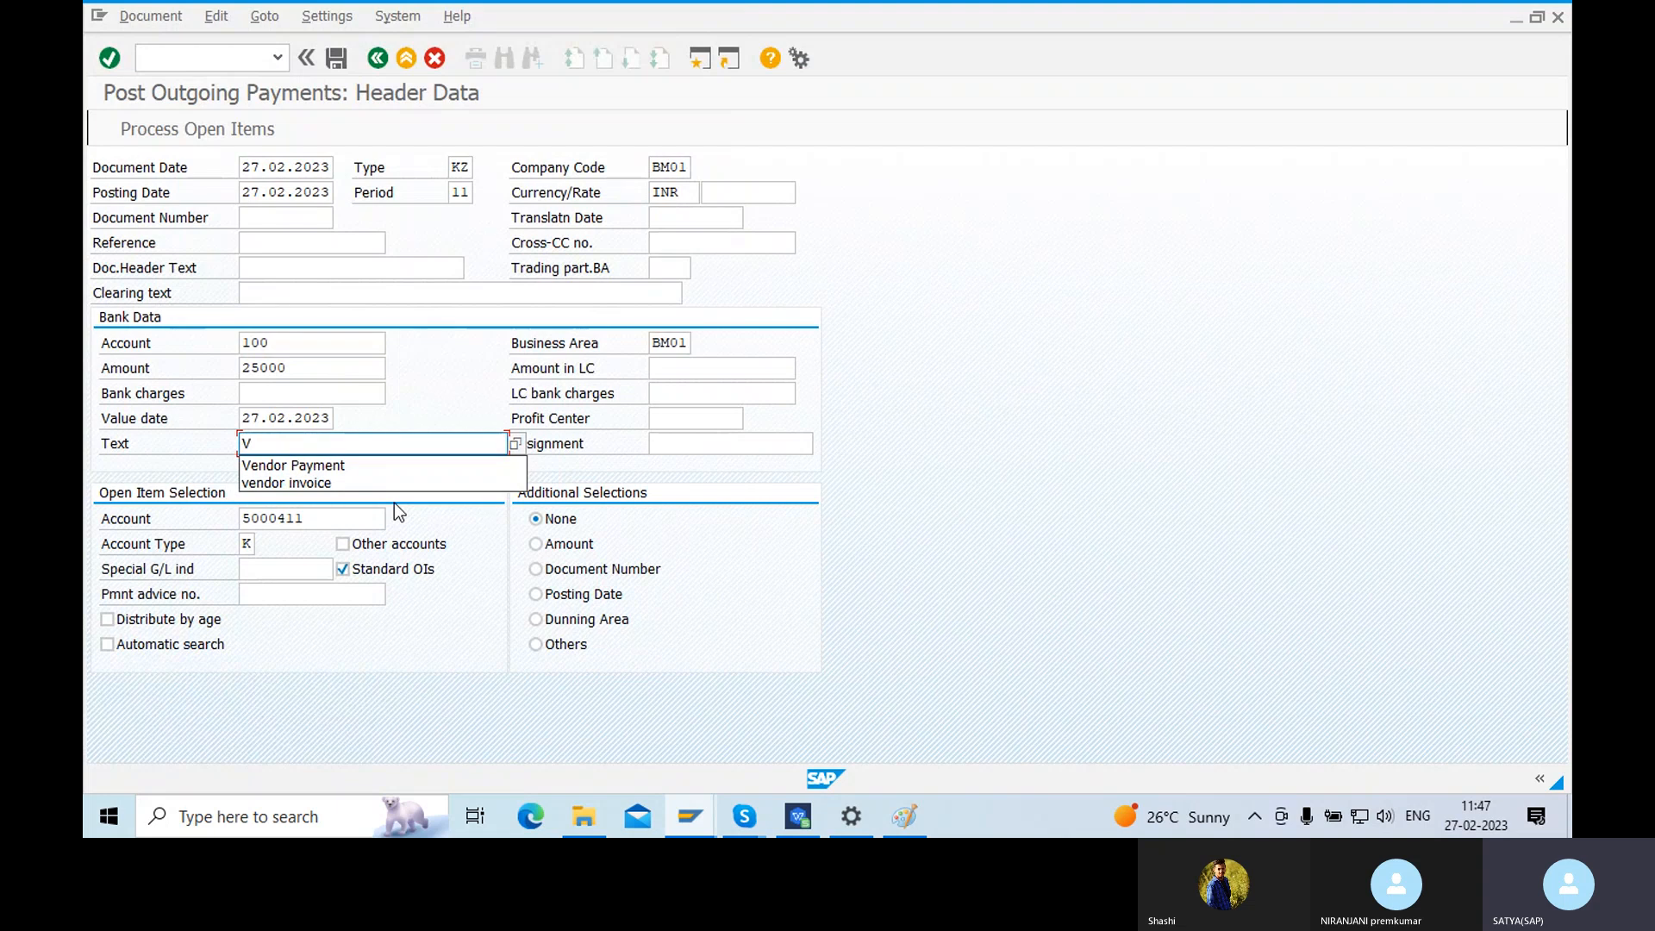
pyautogui.click(328, 469)
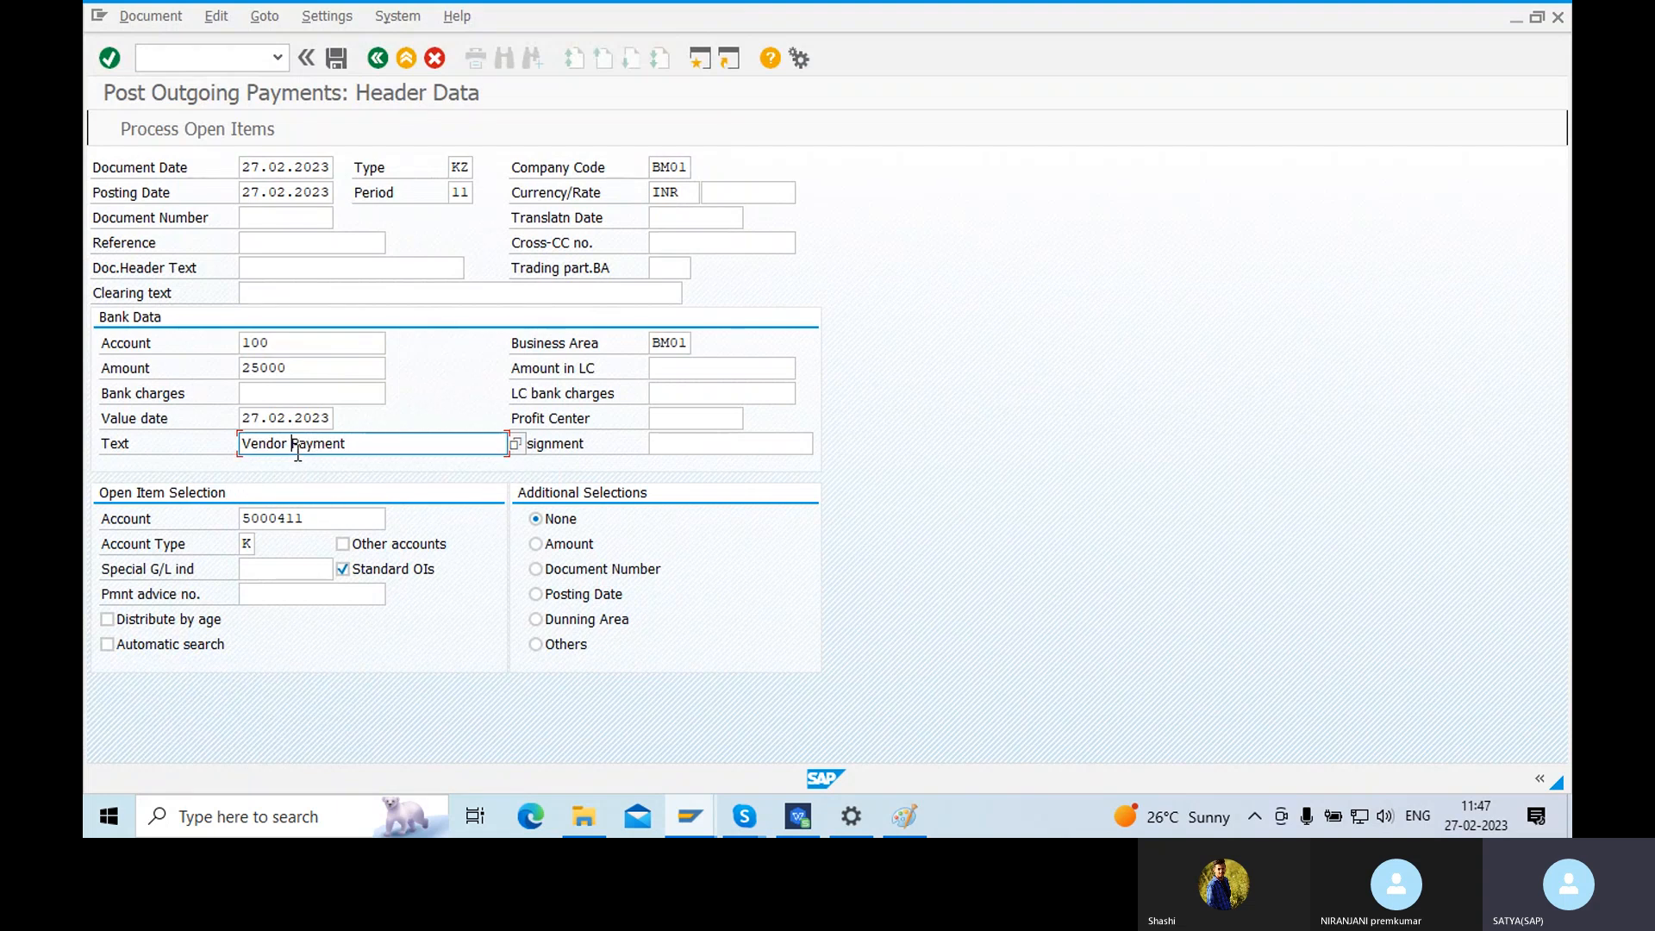
pyautogui.write('Partial')
pyautogui.click(423, 441)
pyautogui.write('of 25k')
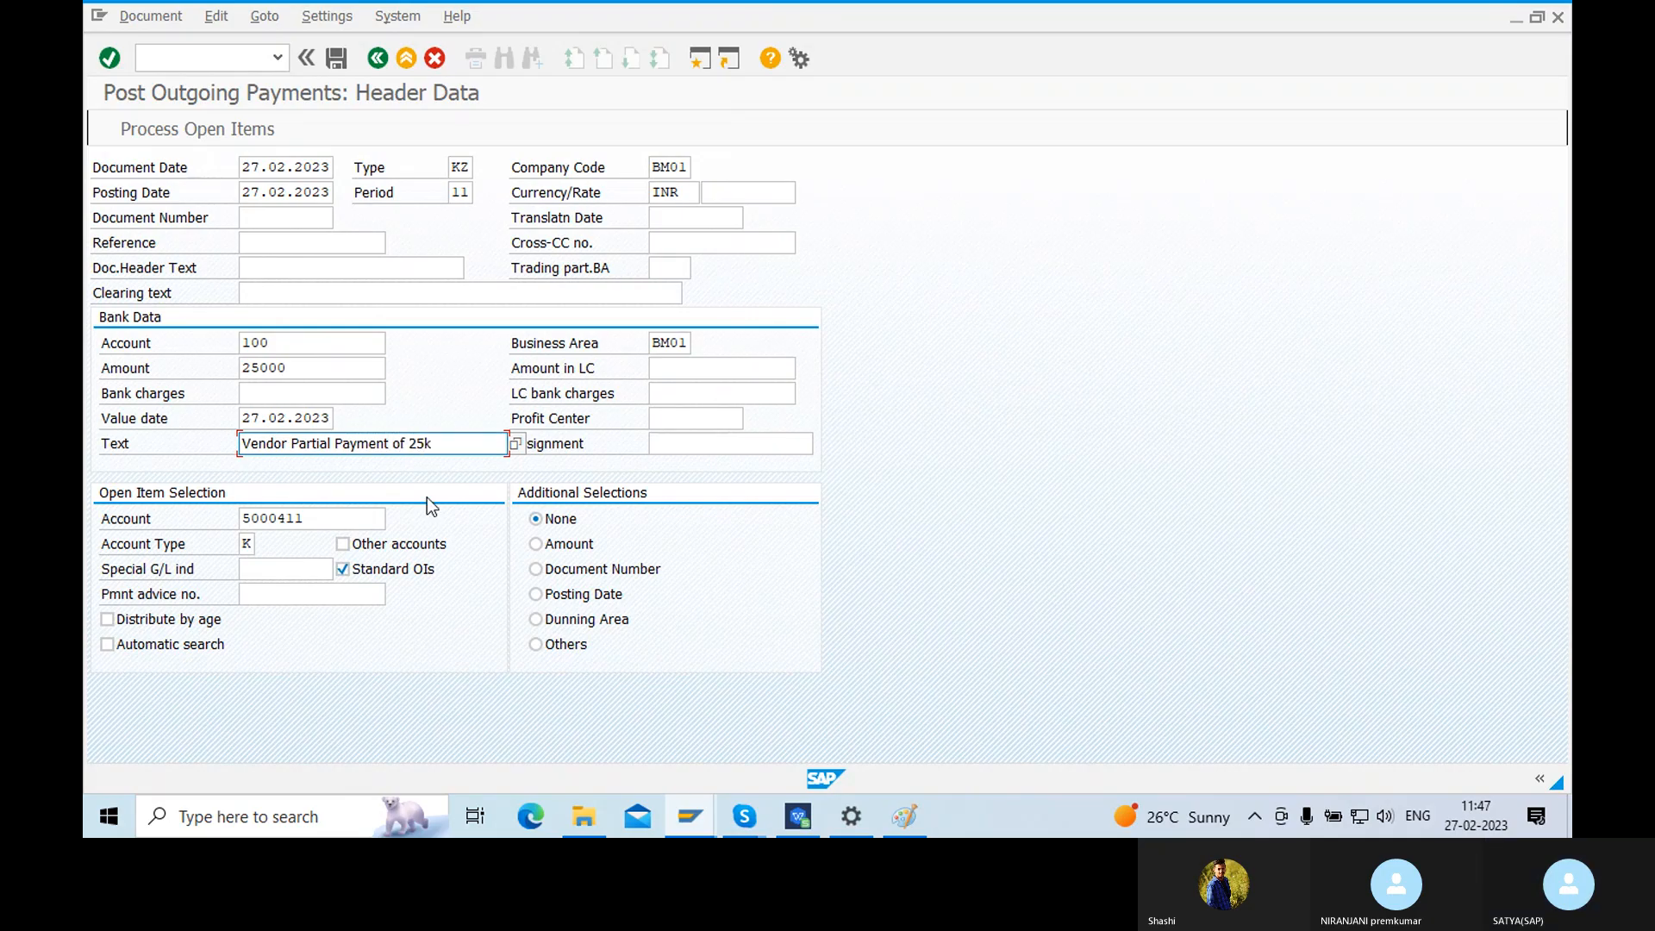
# - Restrict the open items by document number, check the number in the Paint diagram, and process document 52 in SAP
pyautogui.click(599, 570)
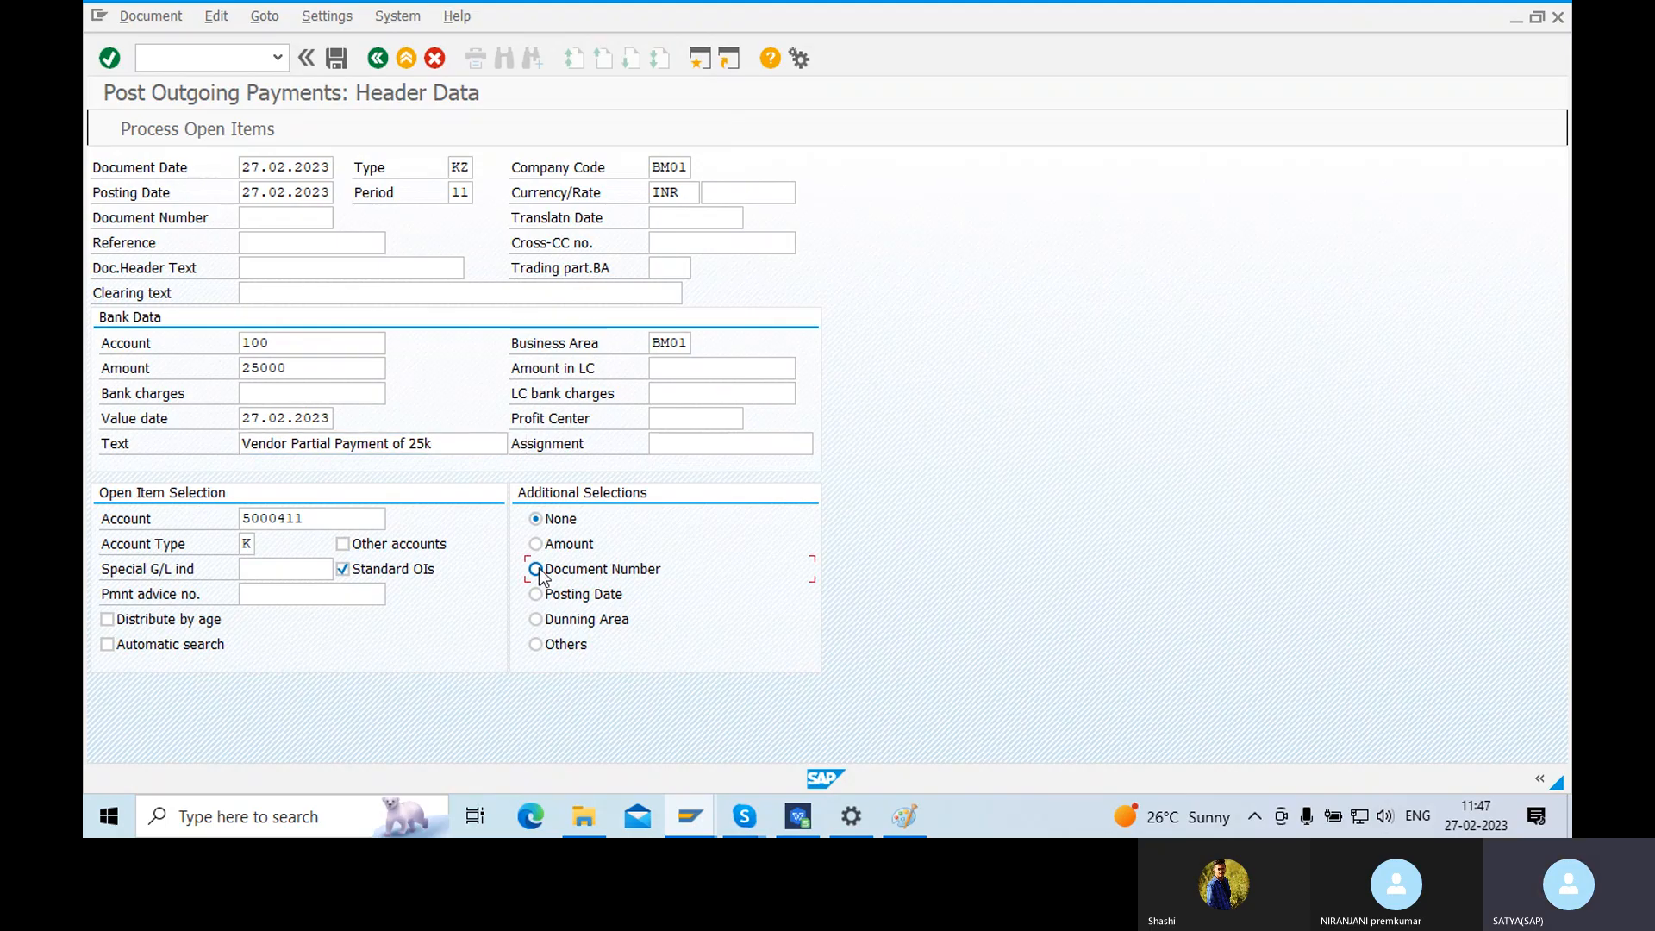
pyautogui.click(187, 129)
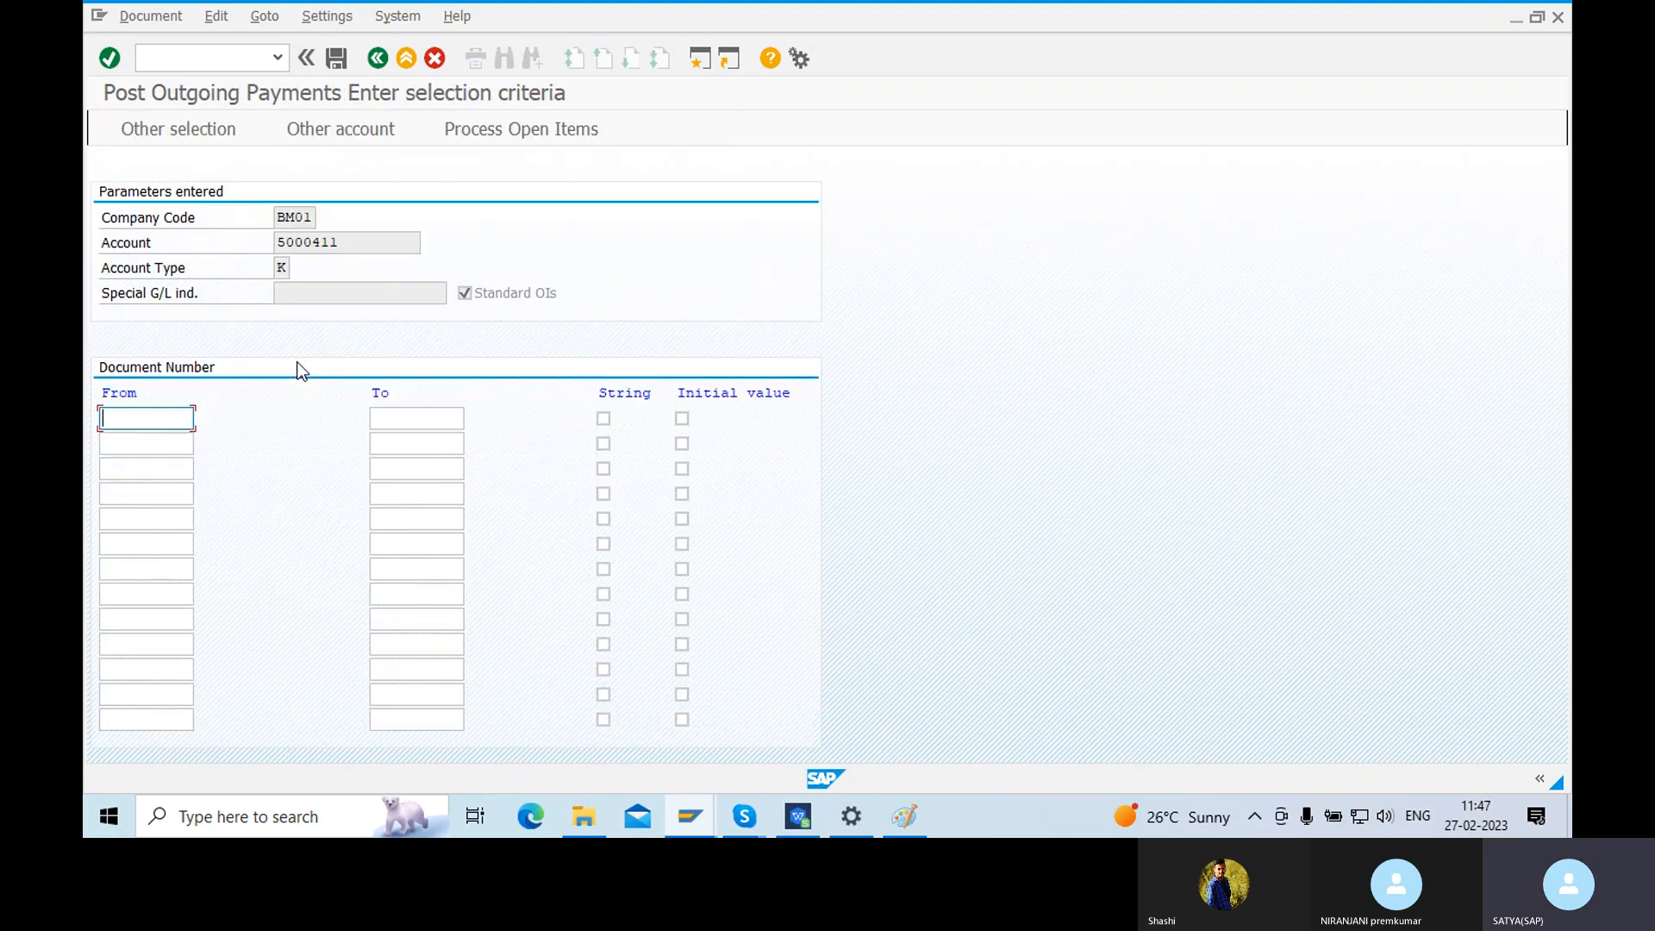
pyautogui.click(904, 816)
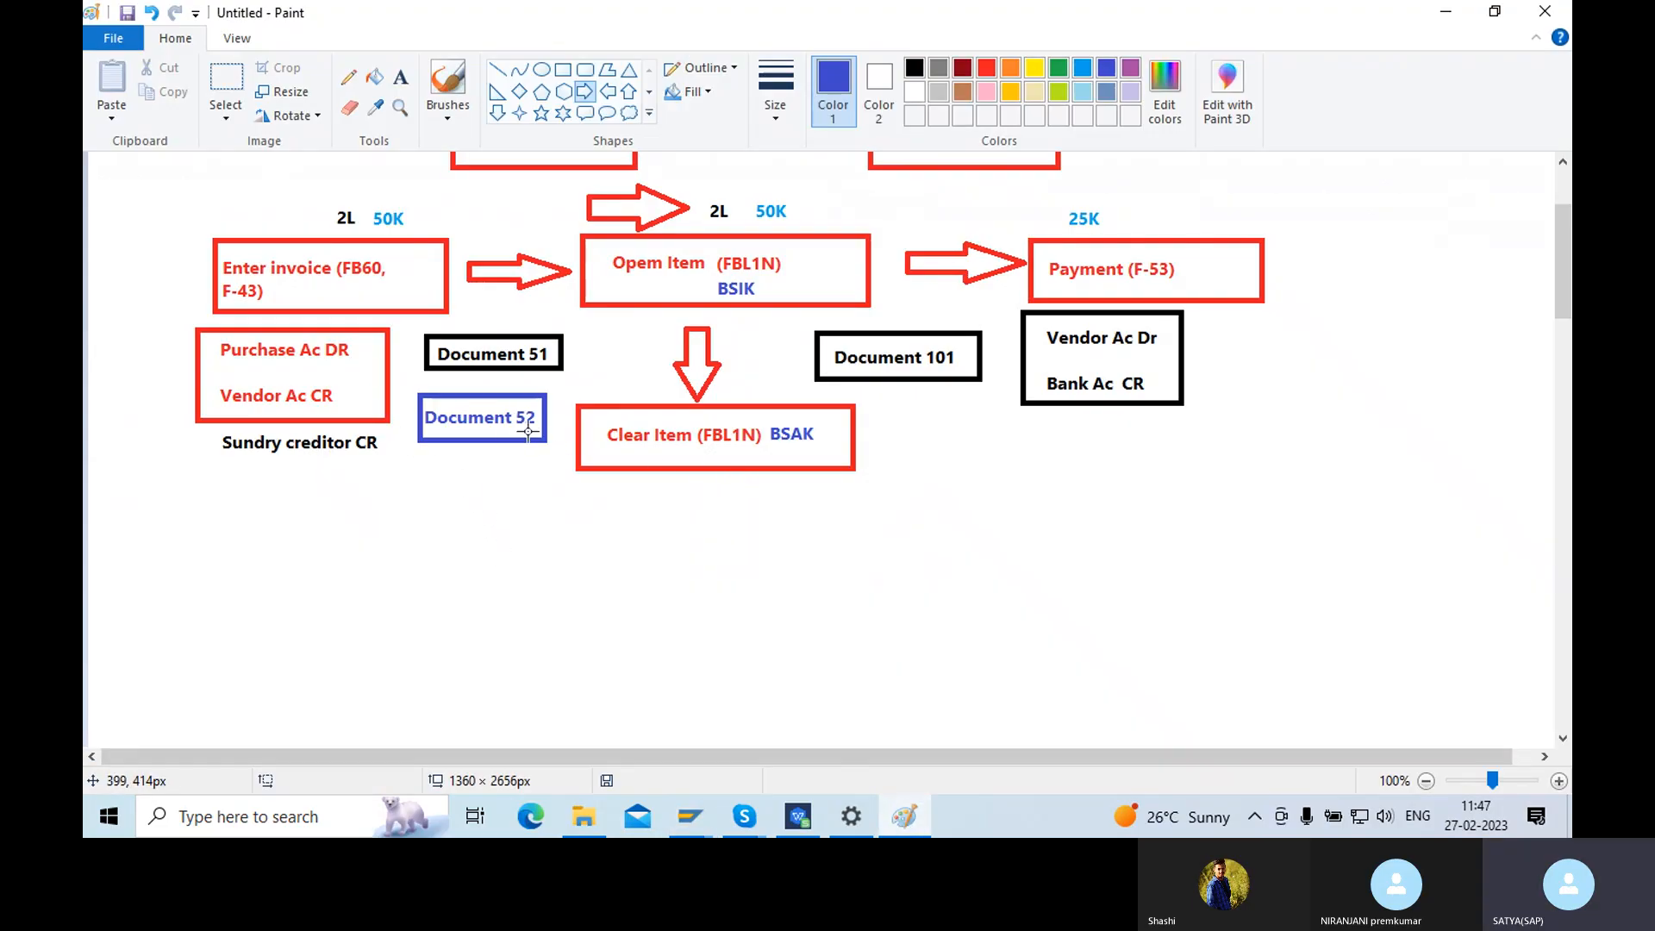
pyautogui.click(901, 817)
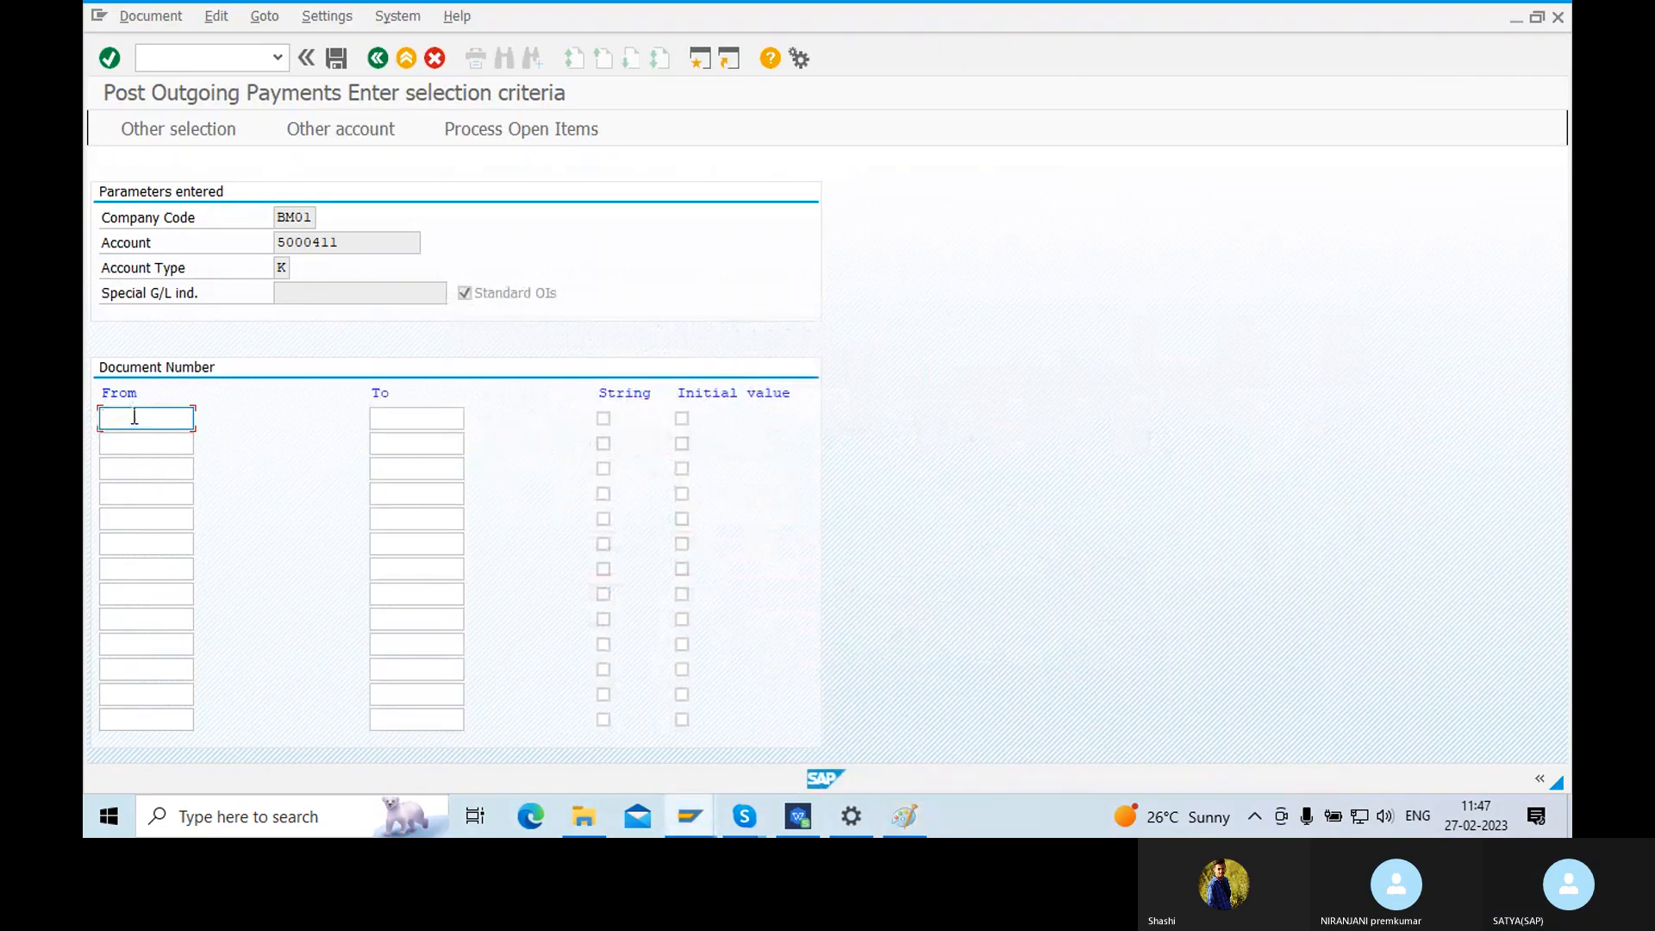
pyautogui.write('52')
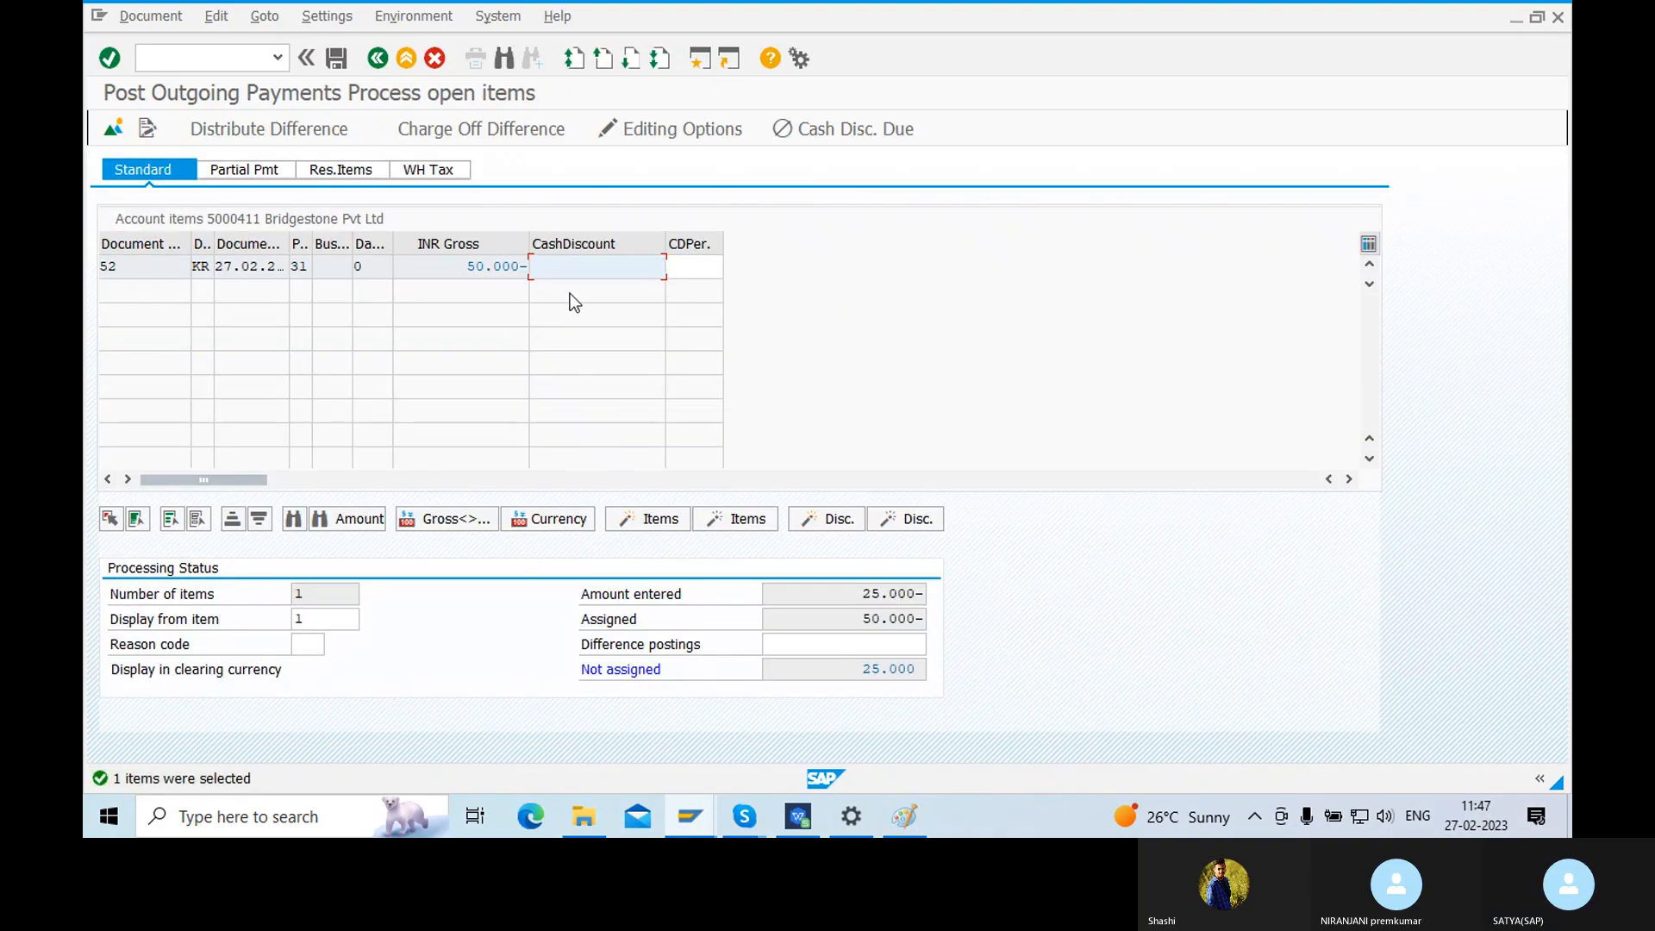
# - Review the gross, assigned and entered amounts, and copy the unassigned 25.000 into the difference postings
pyautogui.moveTo(466, 270); pyautogui.dragTo(576, 258)
pyautogui.moveTo(466, 266); pyautogui.dragTo(521, 263)
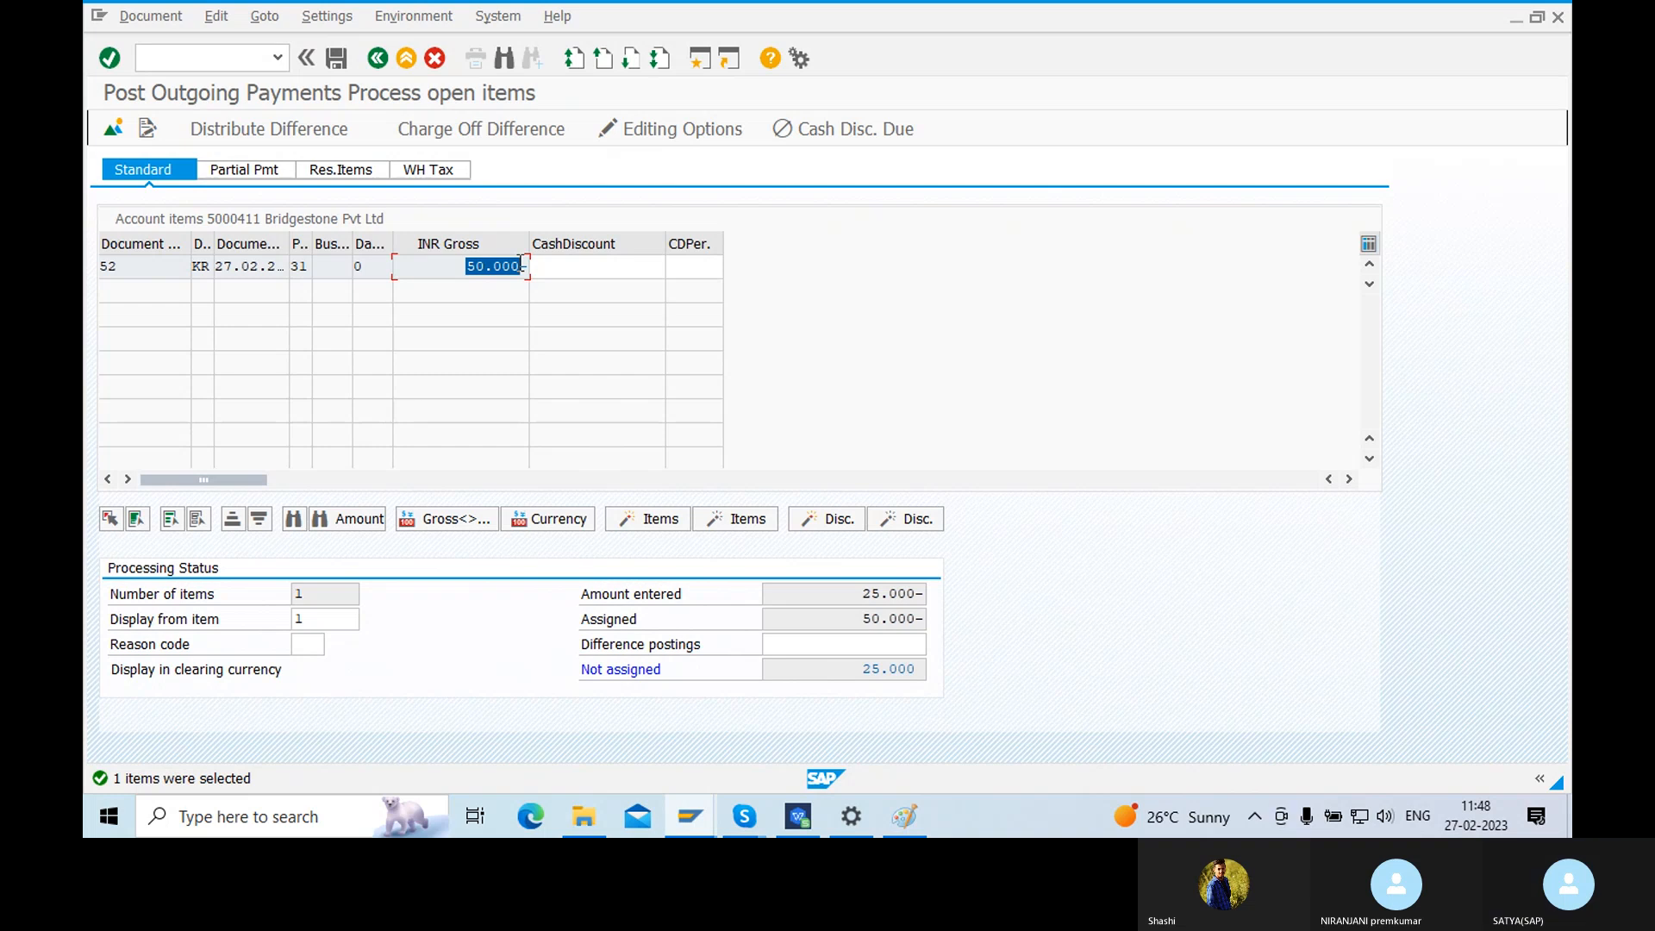
pyautogui.moveTo(867, 621); pyautogui.dragTo(946, 621)
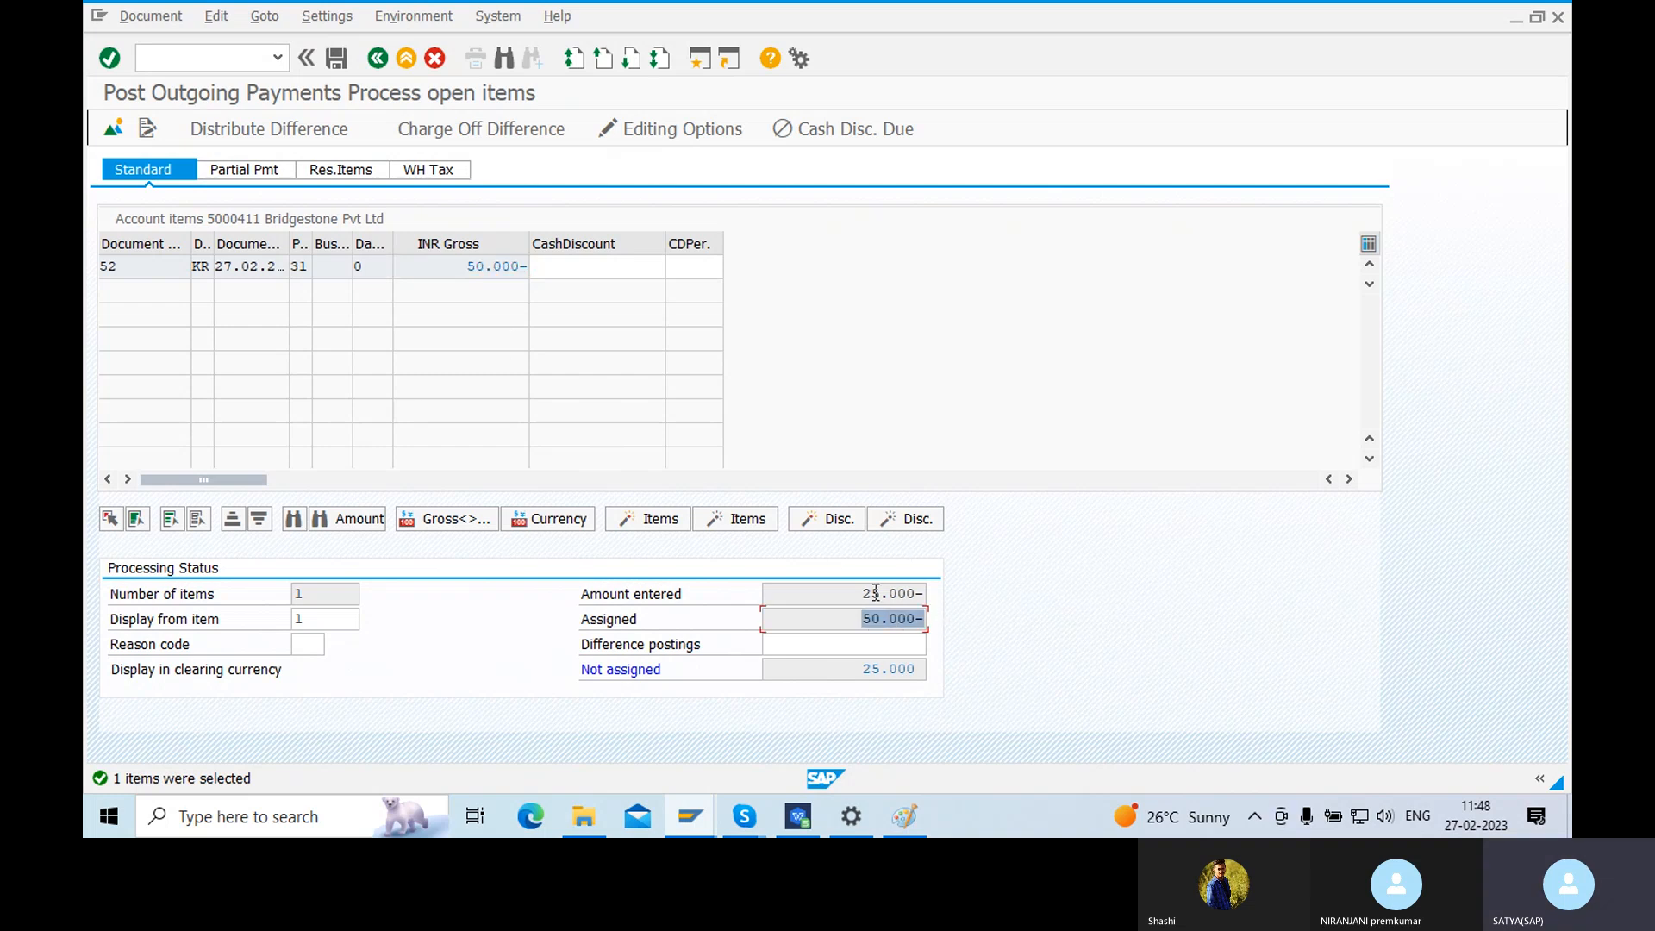
pyautogui.moveTo(863, 590); pyautogui.dragTo(947, 592)
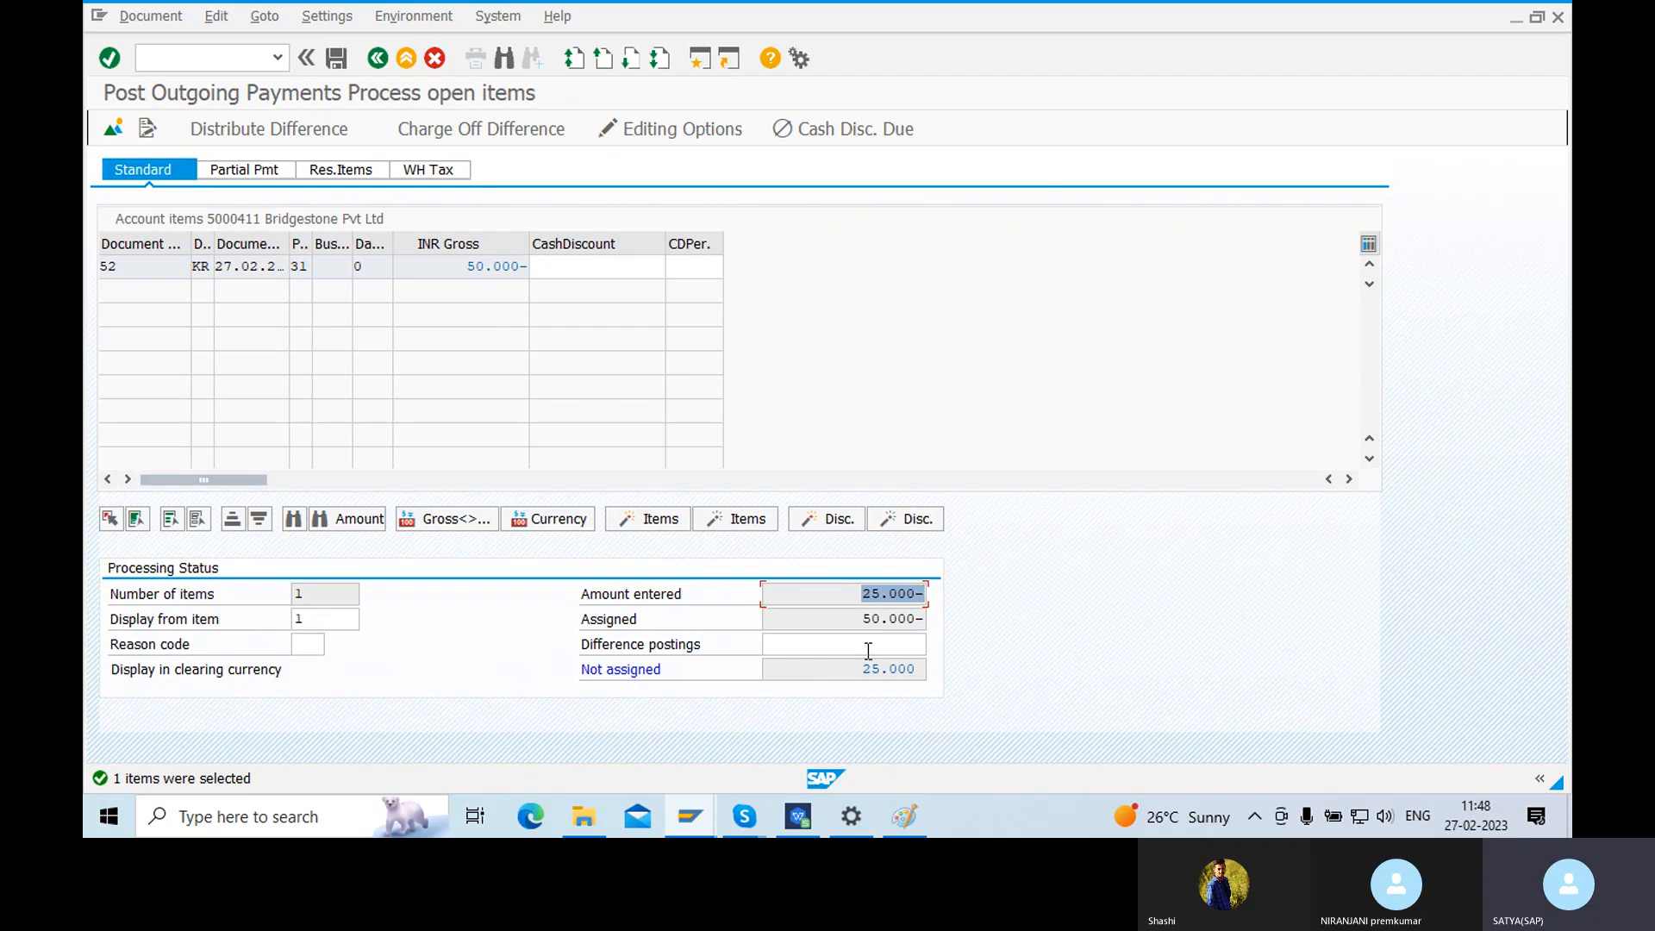
pyautogui.moveTo(853, 669); pyautogui.dragTo(932, 673)
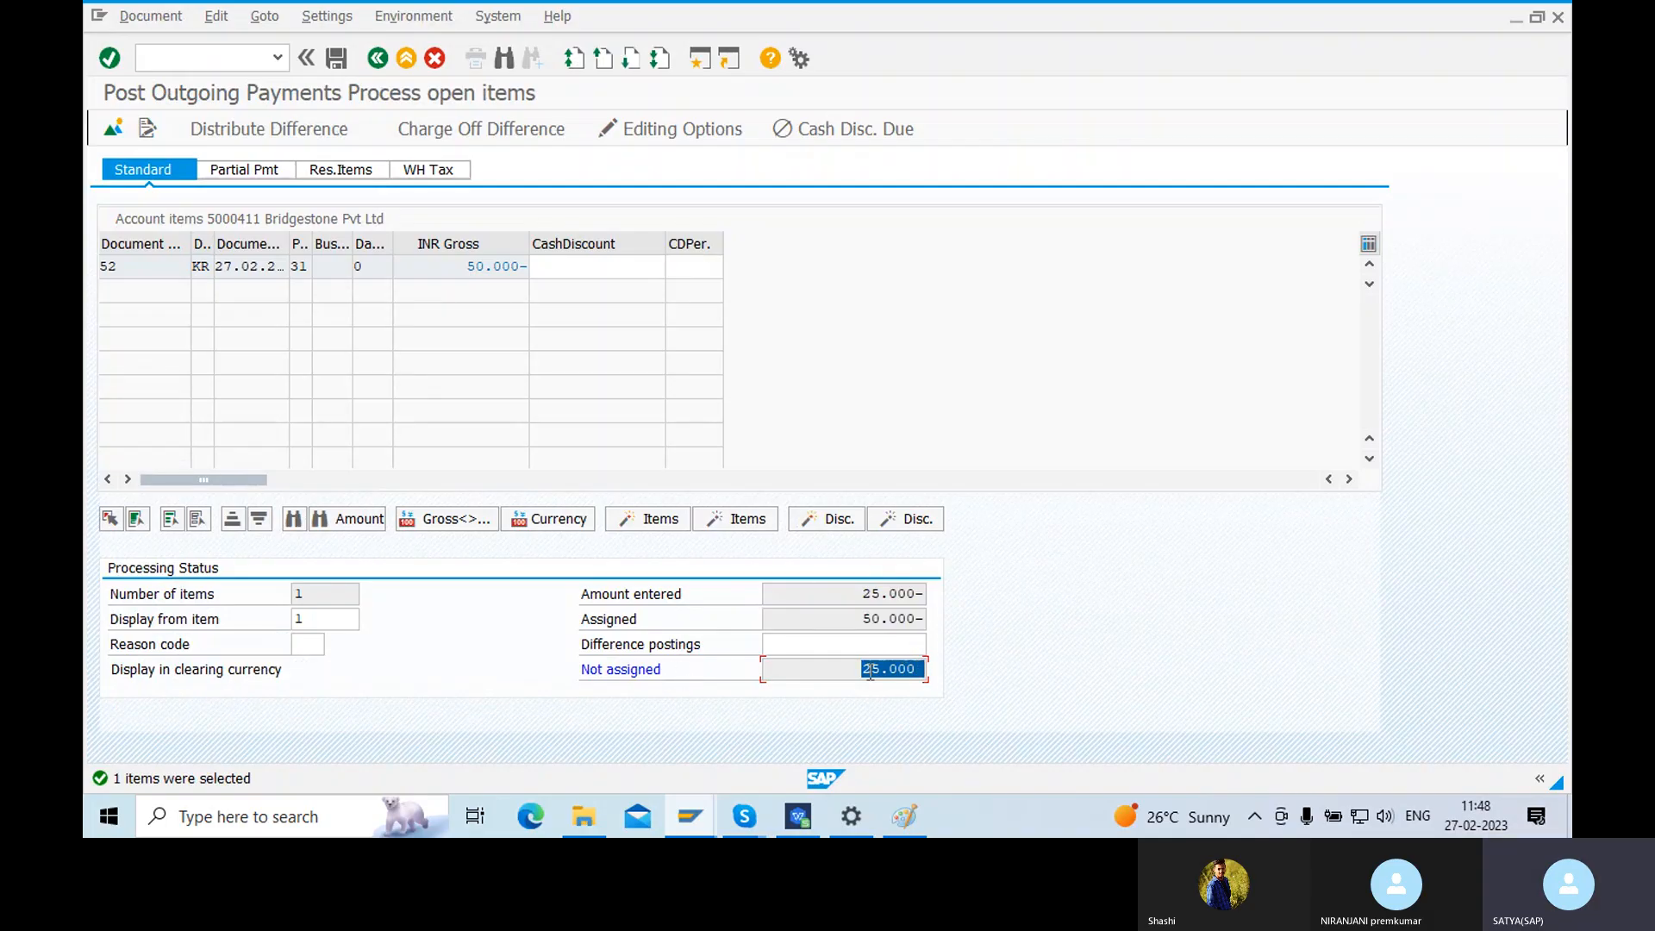
pyautogui.moveTo(870, 671); pyautogui.dragTo(974, 678)
pyautogui.hotkey('ctrl', 'c')
pyautogui.click(913, 645)
pyautogui.hotkey('ctrl', 'v')
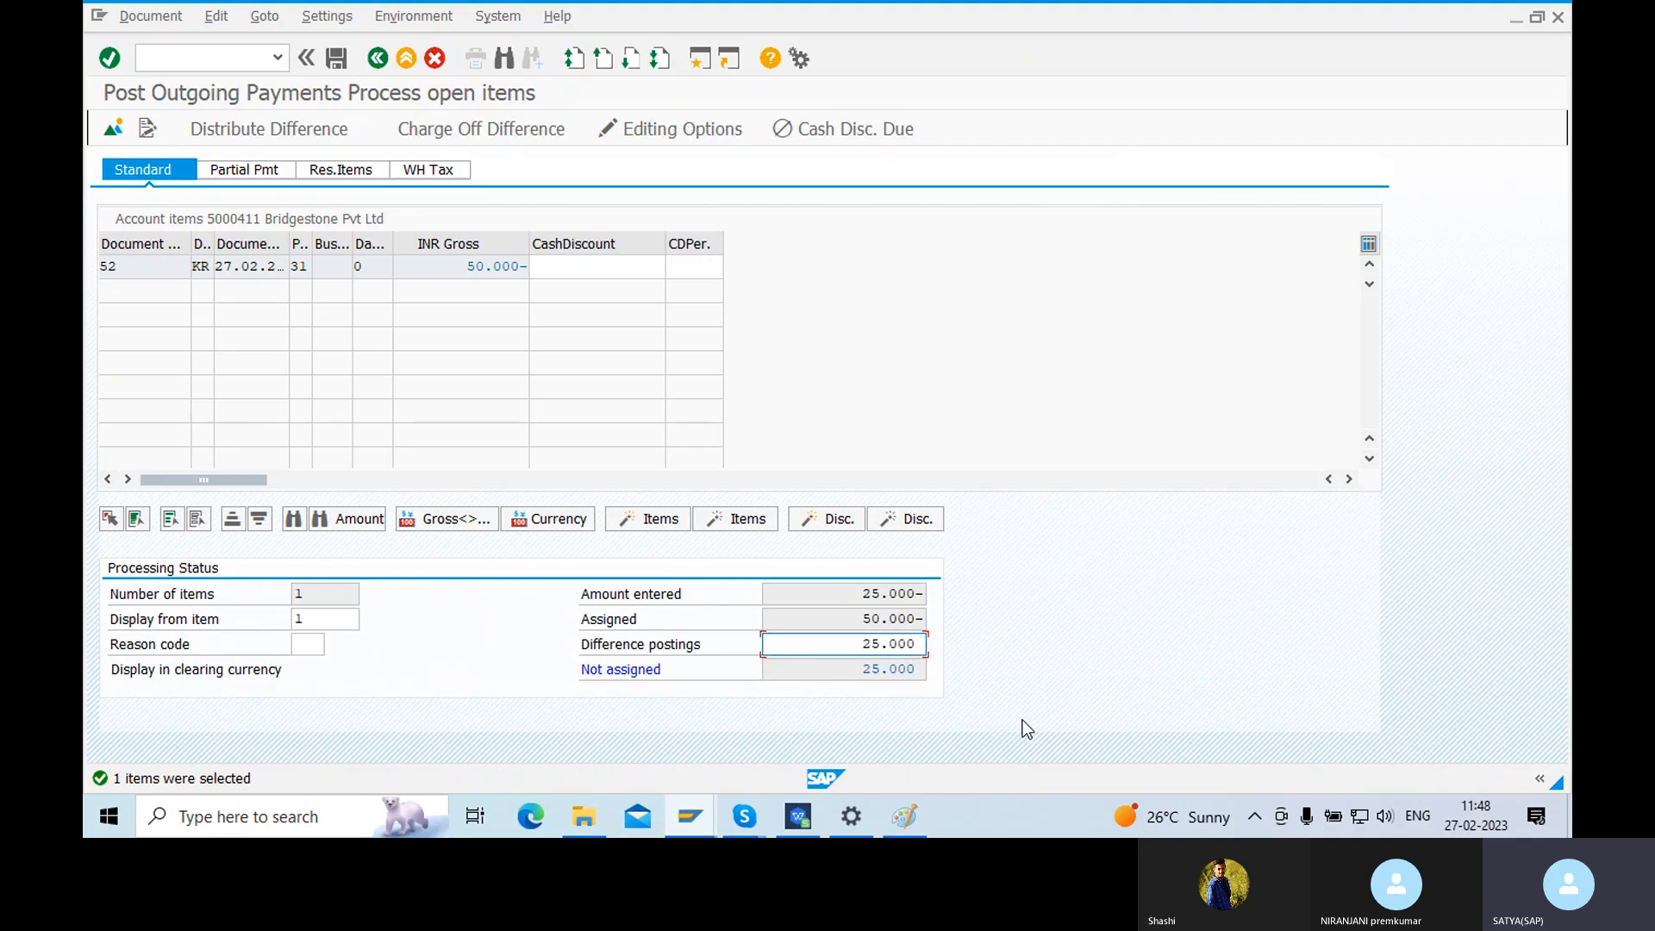
pyautogui.press('Return')
pyautogui.press('Return')
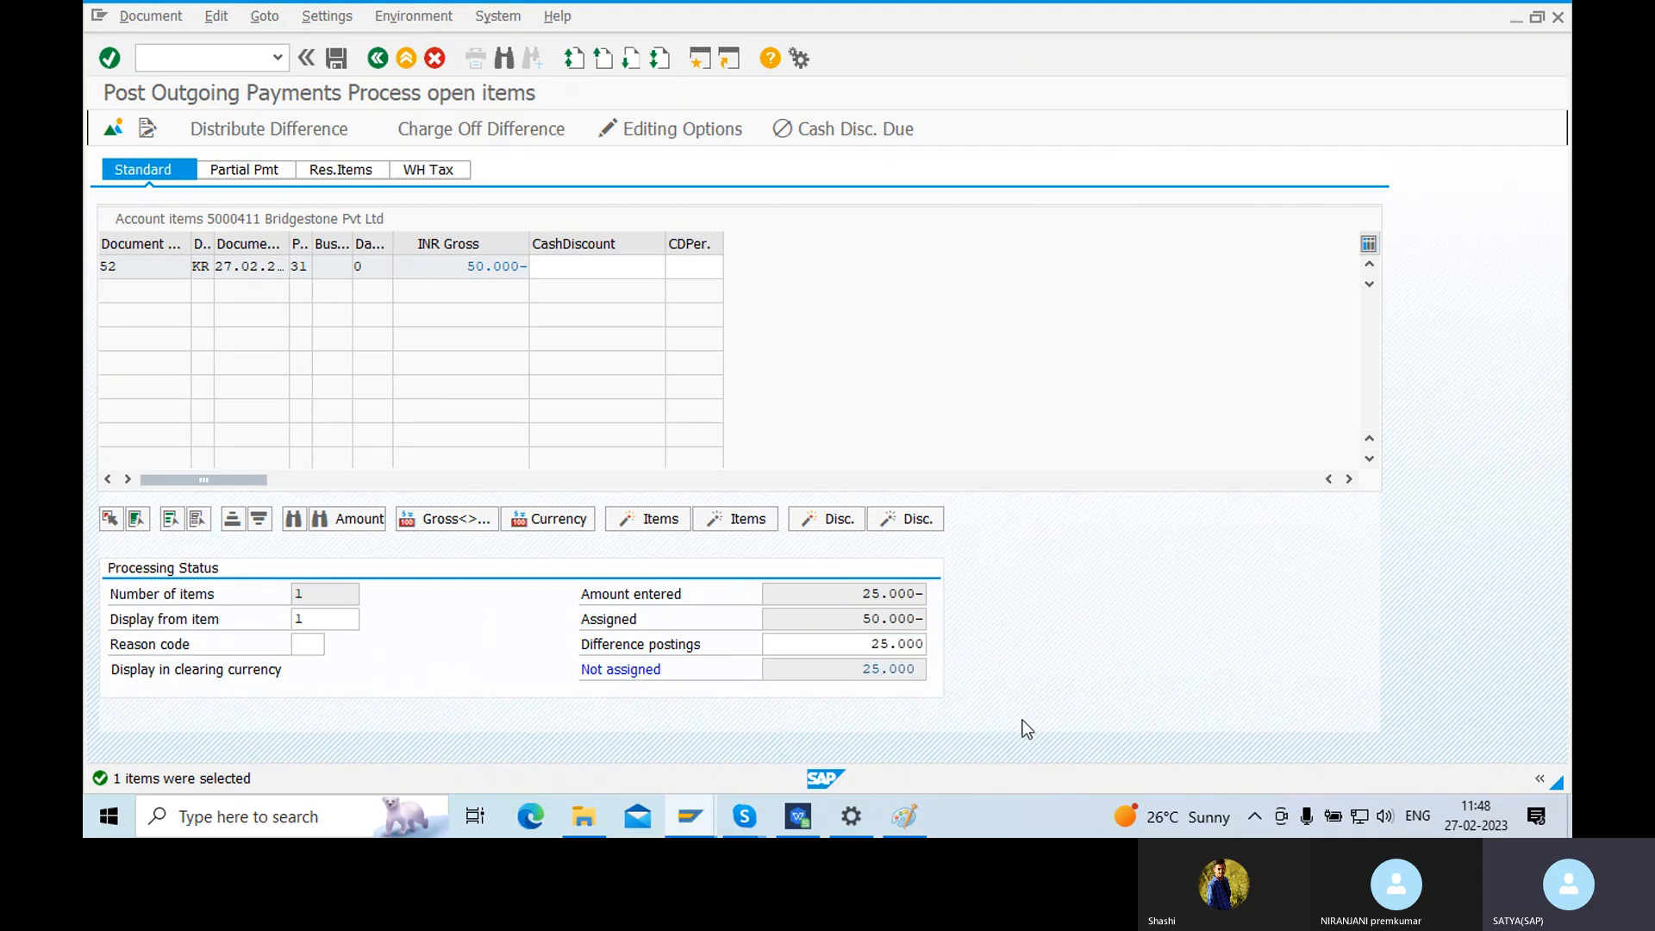
# - Check the difference posting against the entered amount and simulate the payment document
pyautogui.moveTo(898, 668)
pyautogui.mouseDown()
pyautogui.moveTo(921, 669)
pyautogui.moveTo(922, 646)
pyautogui.moveTo(865, 648)
pyautogui.moveTo(914, 650)
pyautogui.mouseUp()
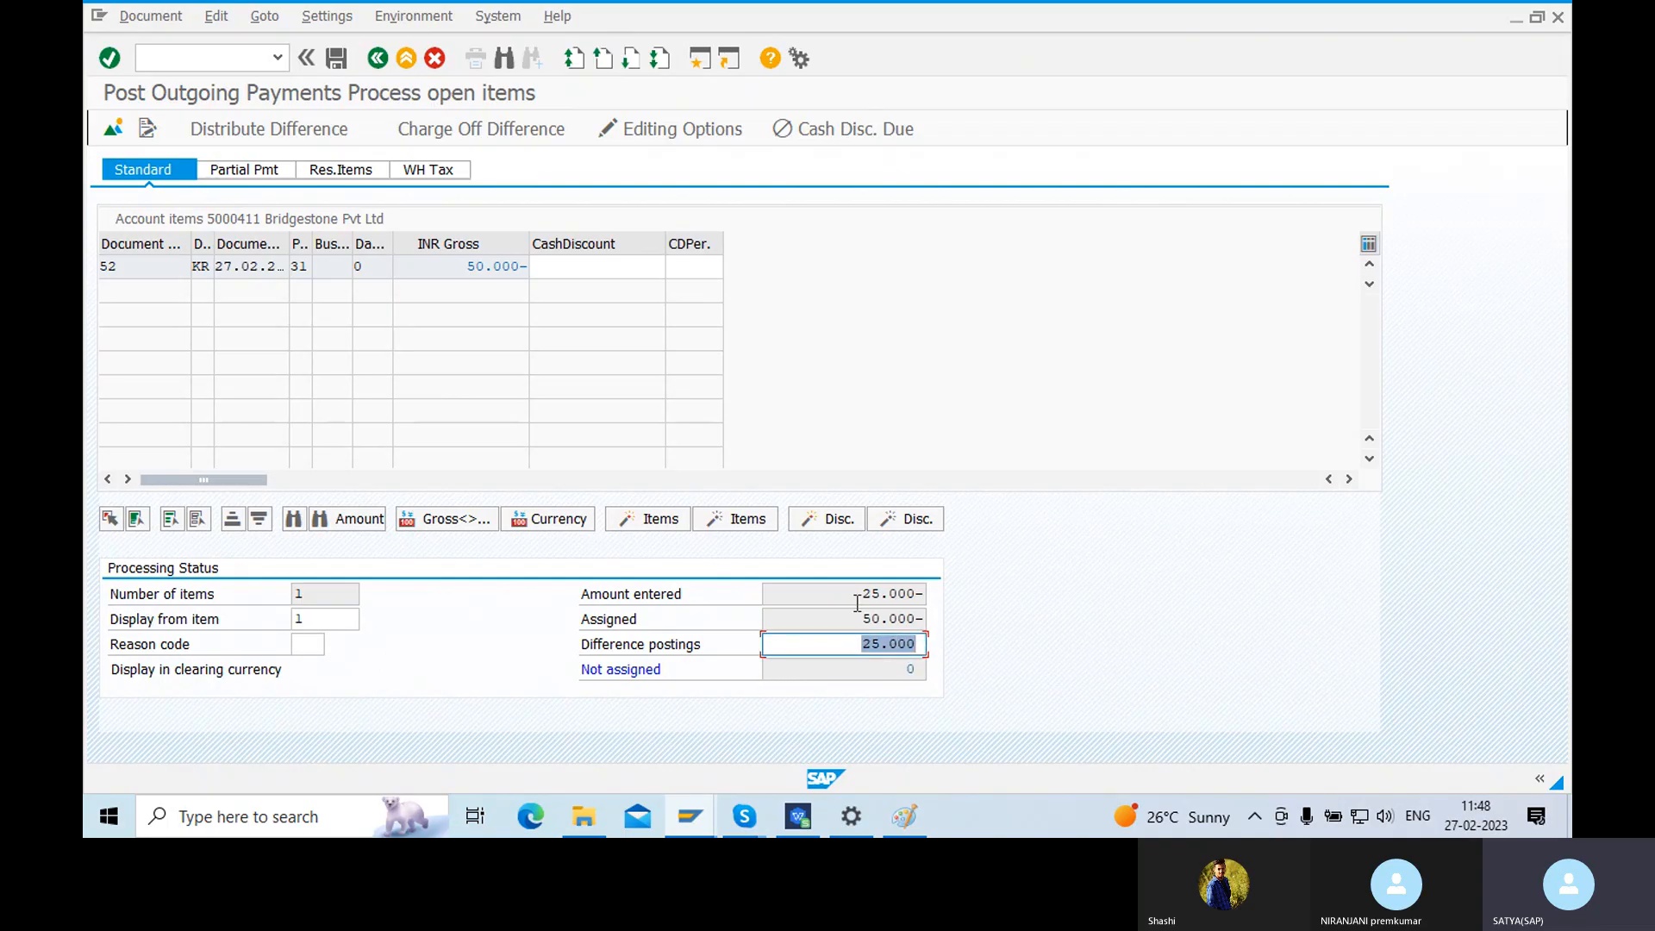
pyautogui.moveTo(858, 595); pyautogui.dragTo(941, 601)
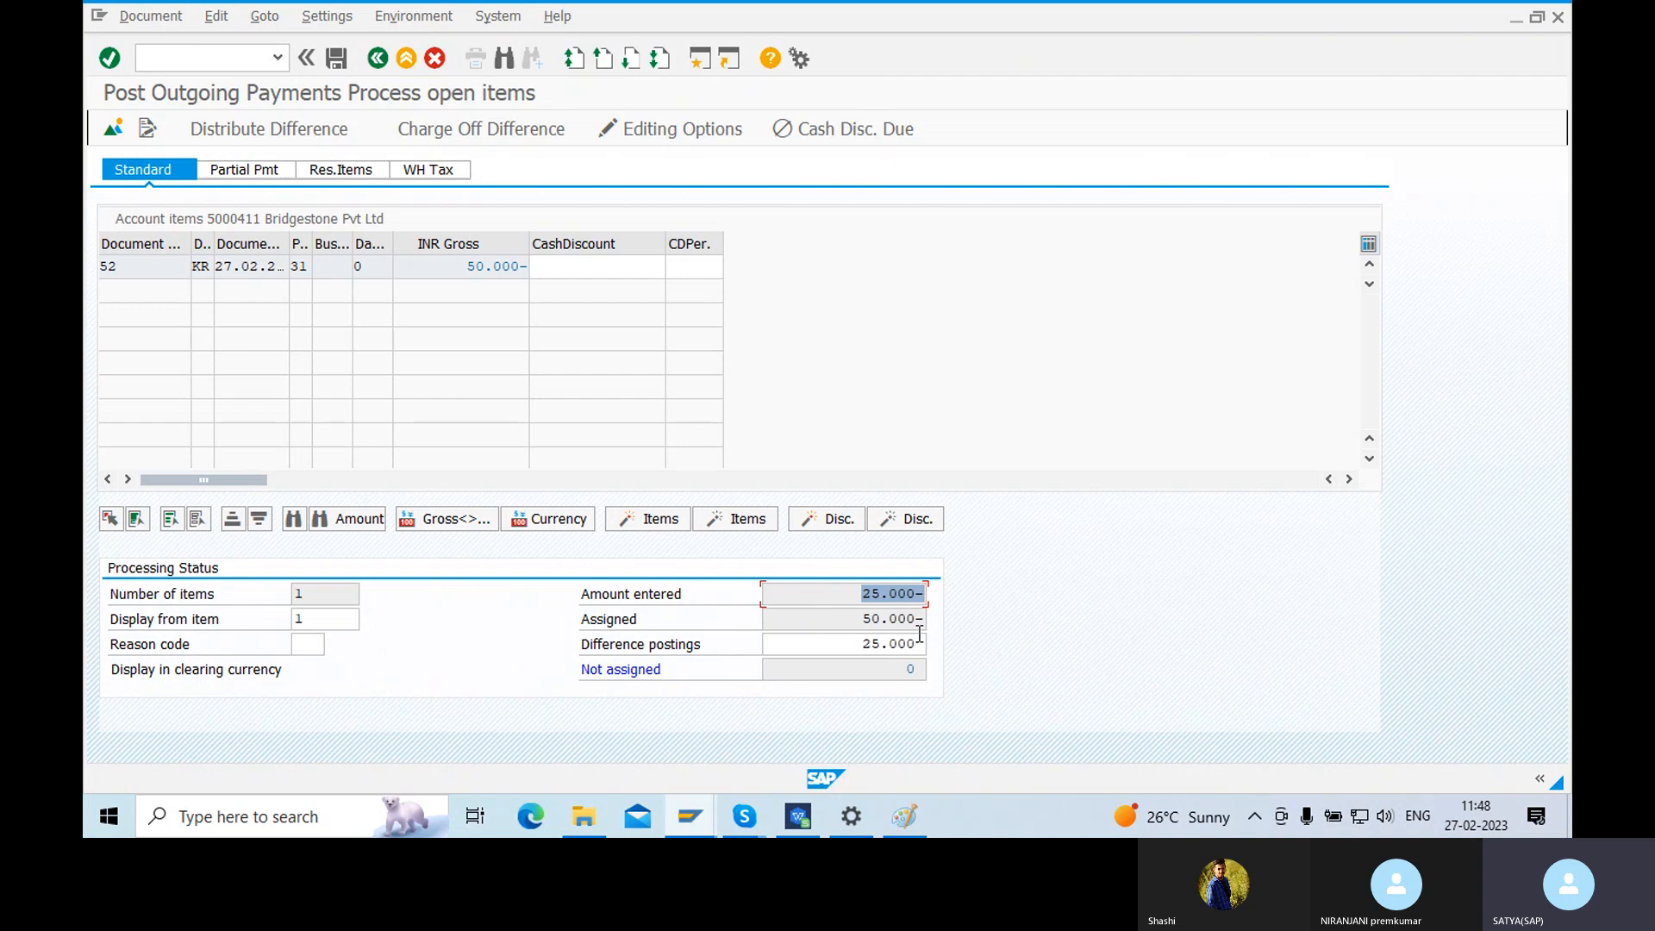
pyautogui.click(152, 19)
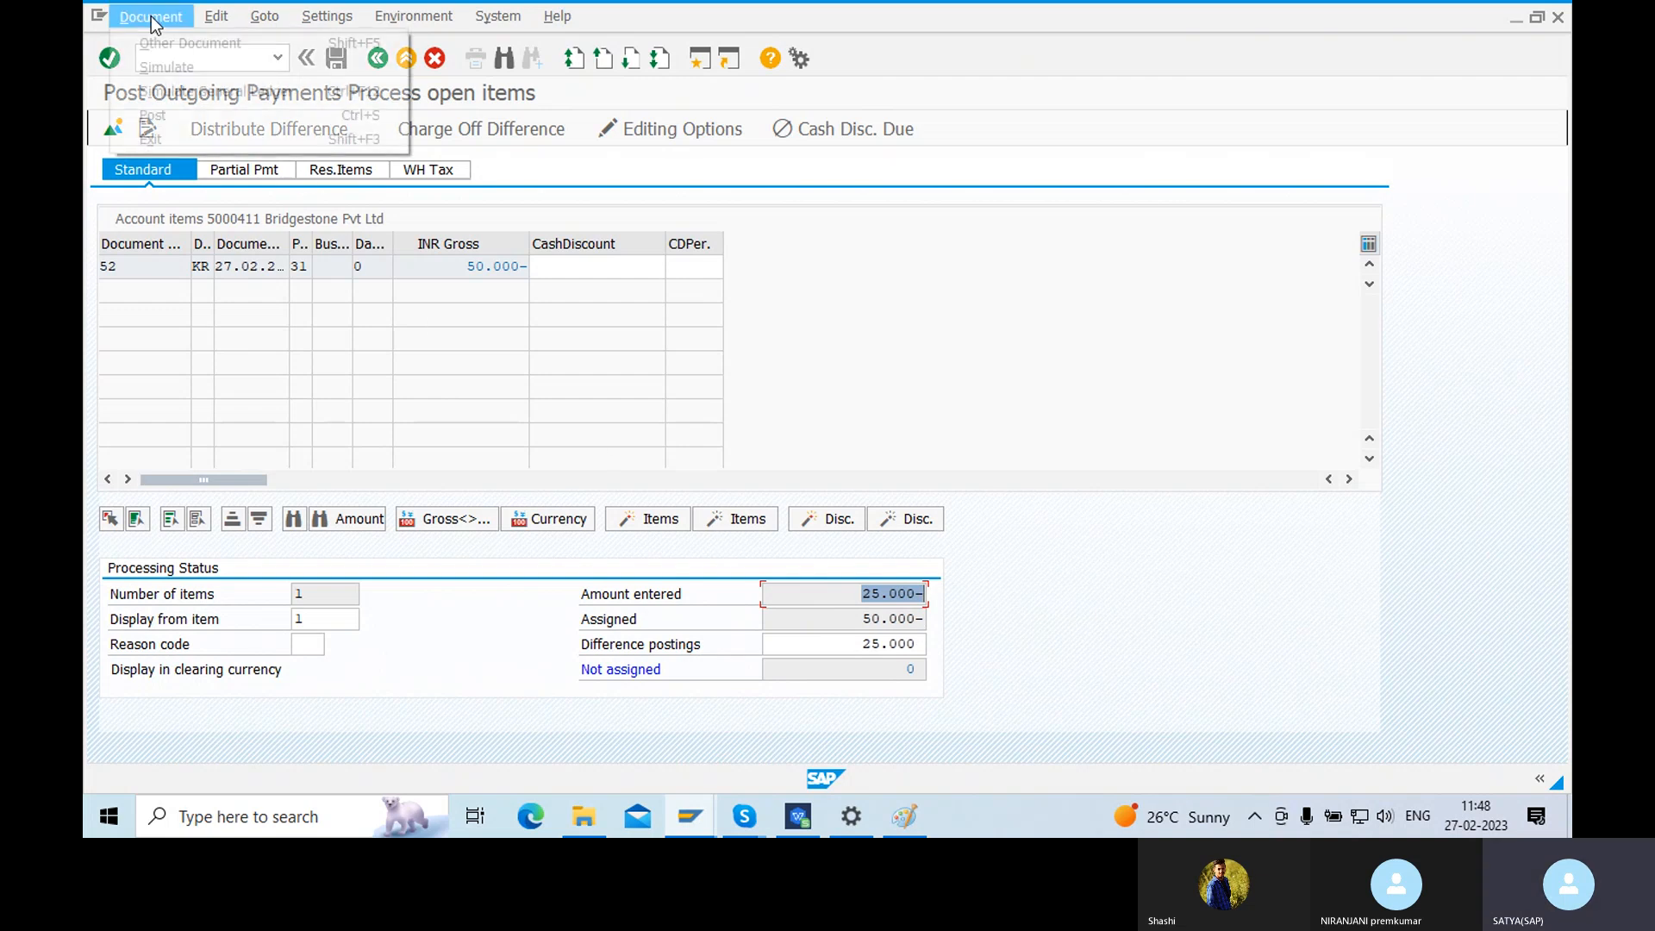
pyautogui.click(171, 73)
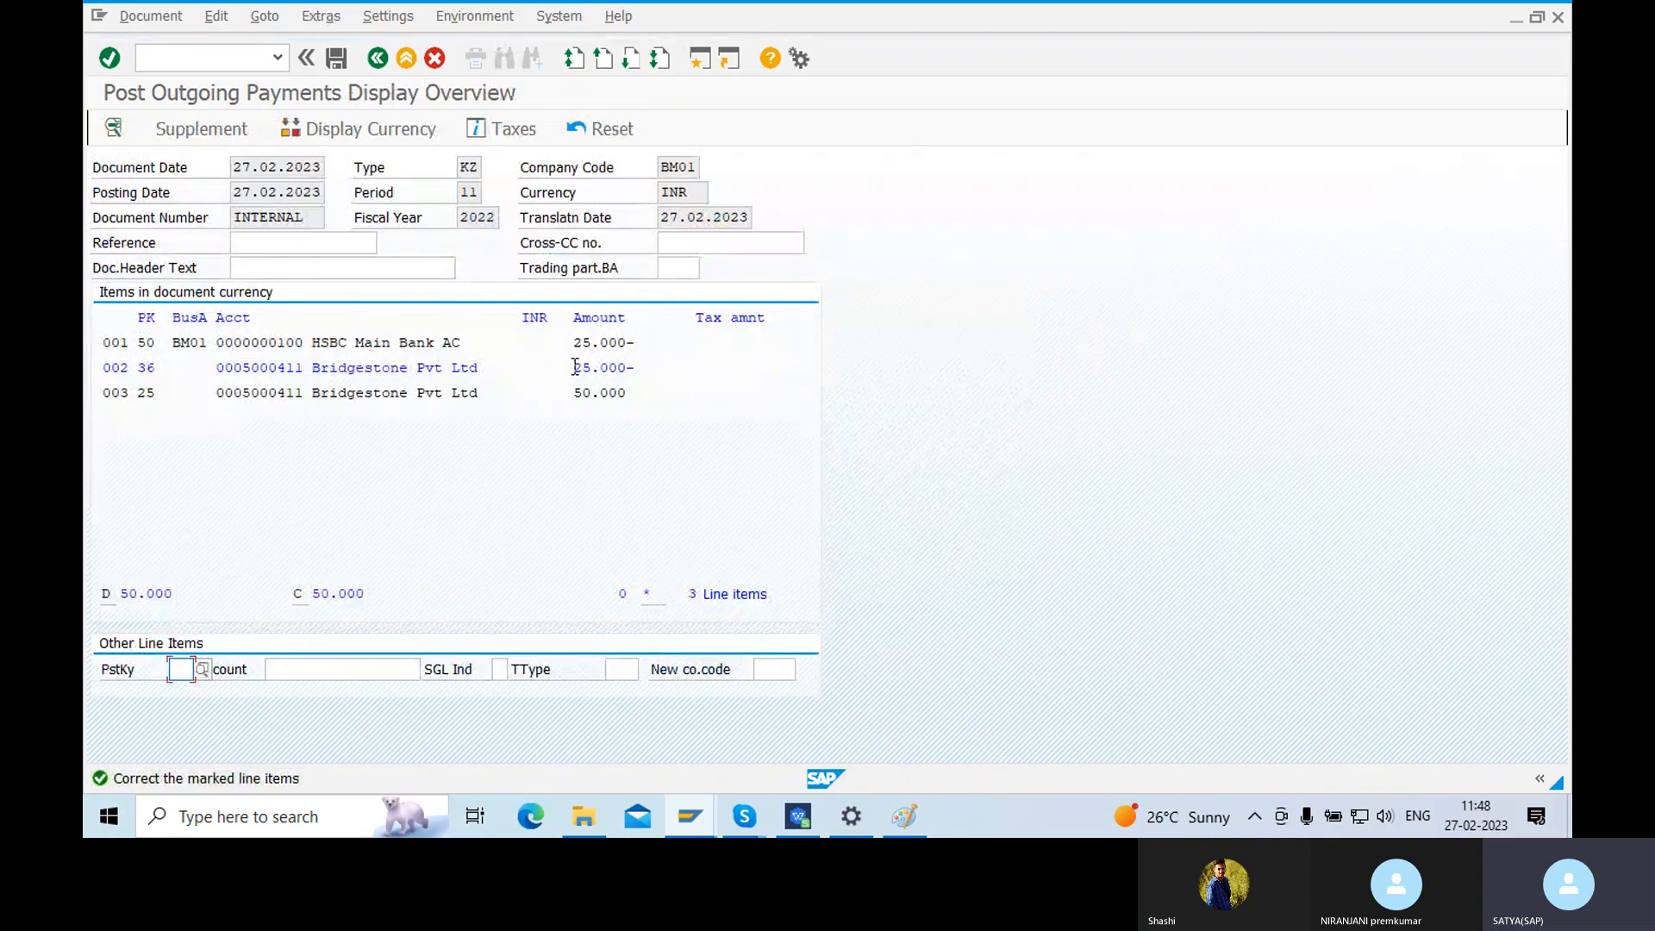
# - Review the marked vendor difference item, give it the text "Partial payment", and post the outgoing payment document
pyautogui.moveTo(575, 367); pyautogui.dragTo(644, 371)
pyautogui.moveTo(488, 371); pyautogui.dragTo(207, 371)
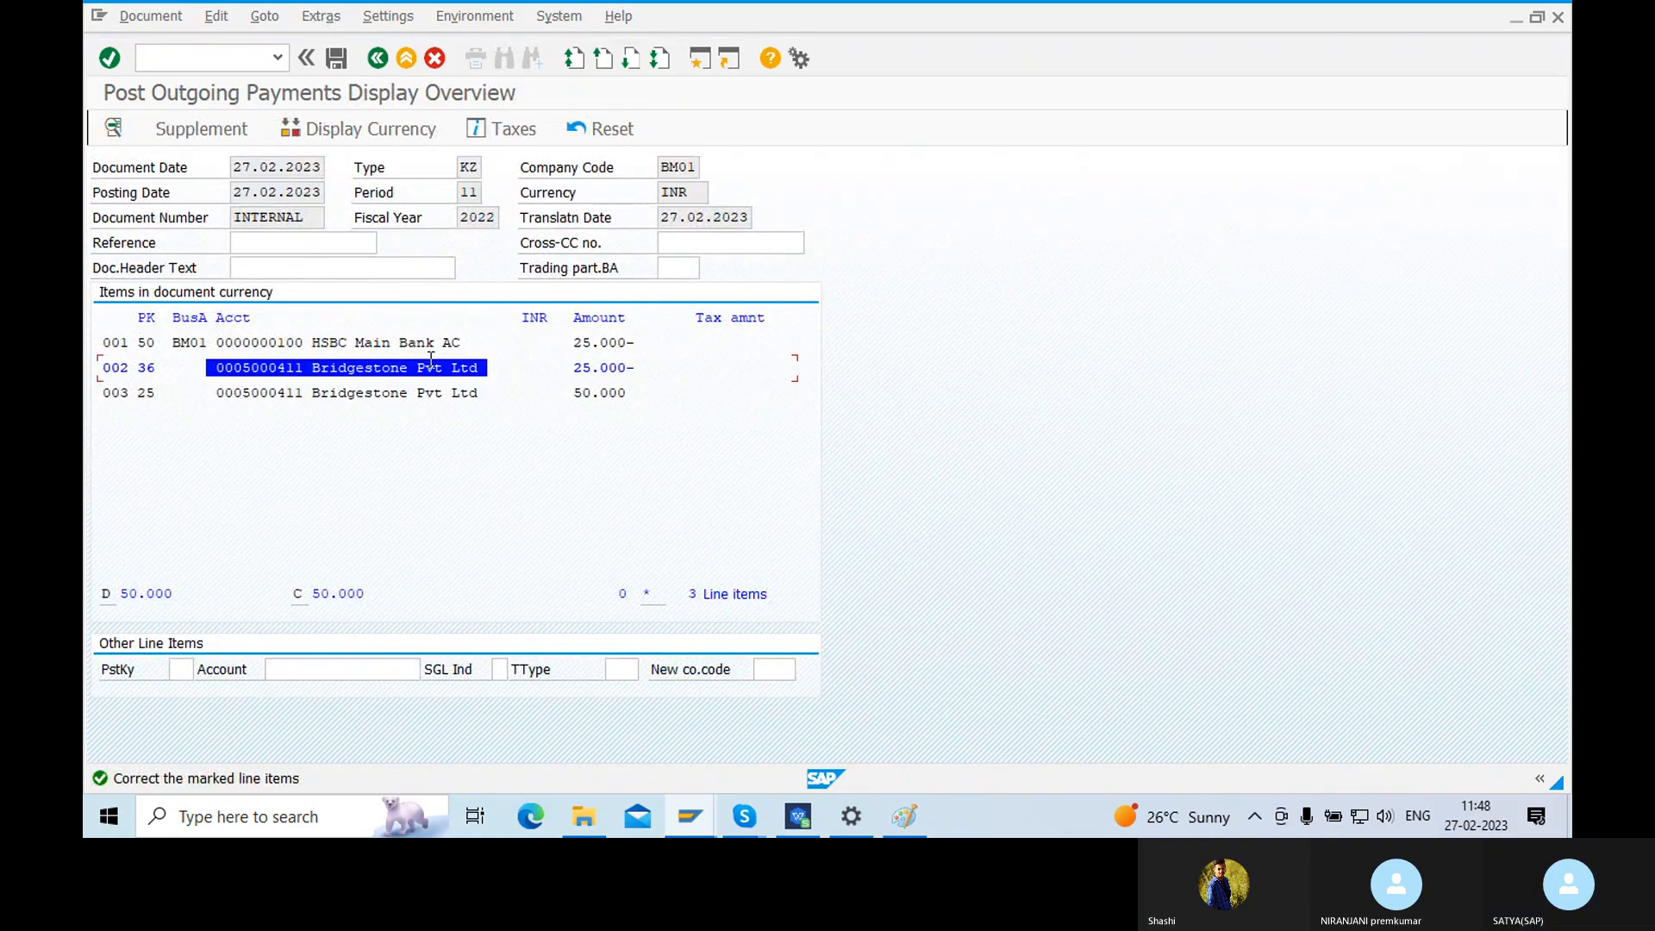
pyautogui.click(595, 367)
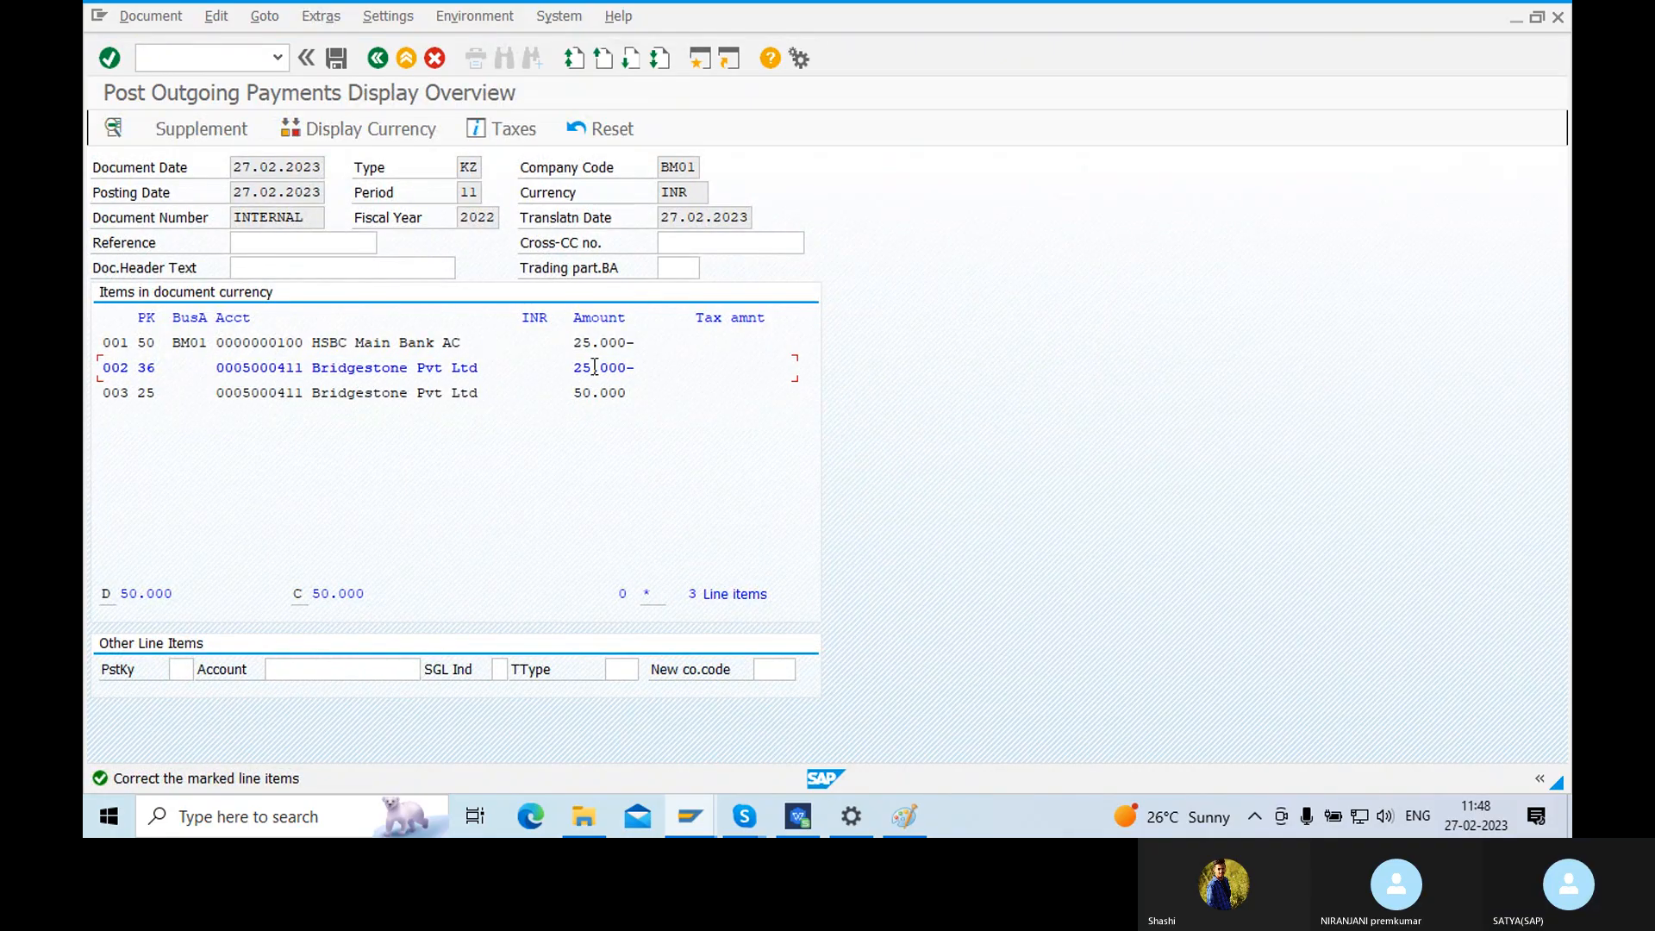
pyautogui.doubleClick(401, 364)
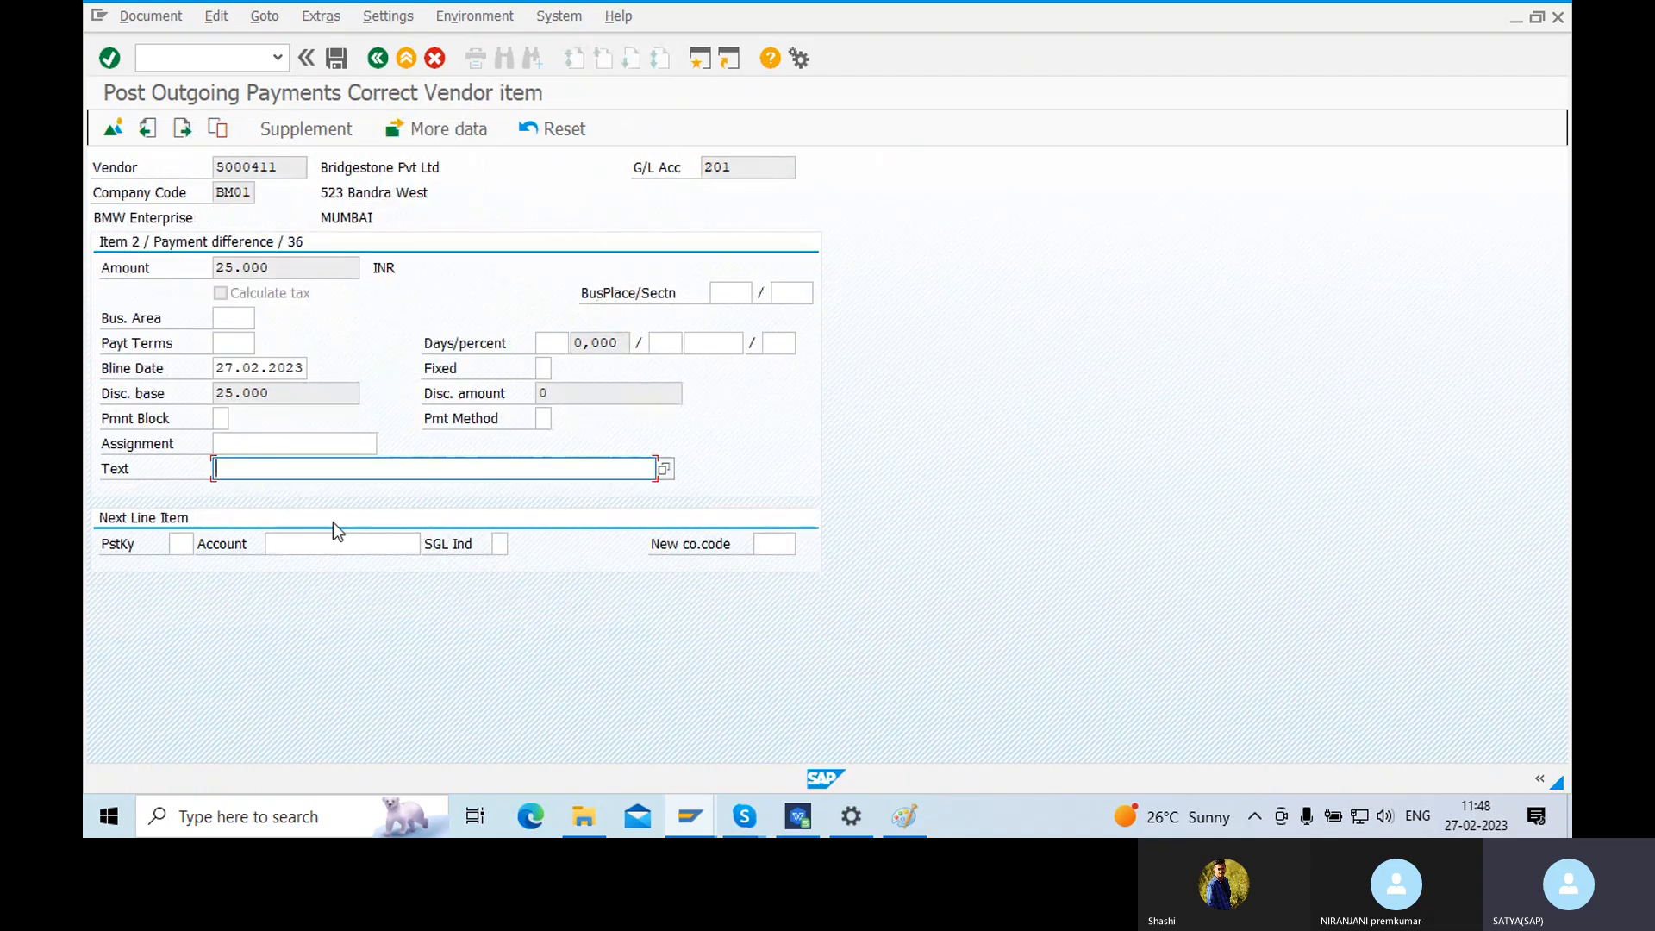
pyautogui.write('Partial payment')
pyautogui.click(336, 59)
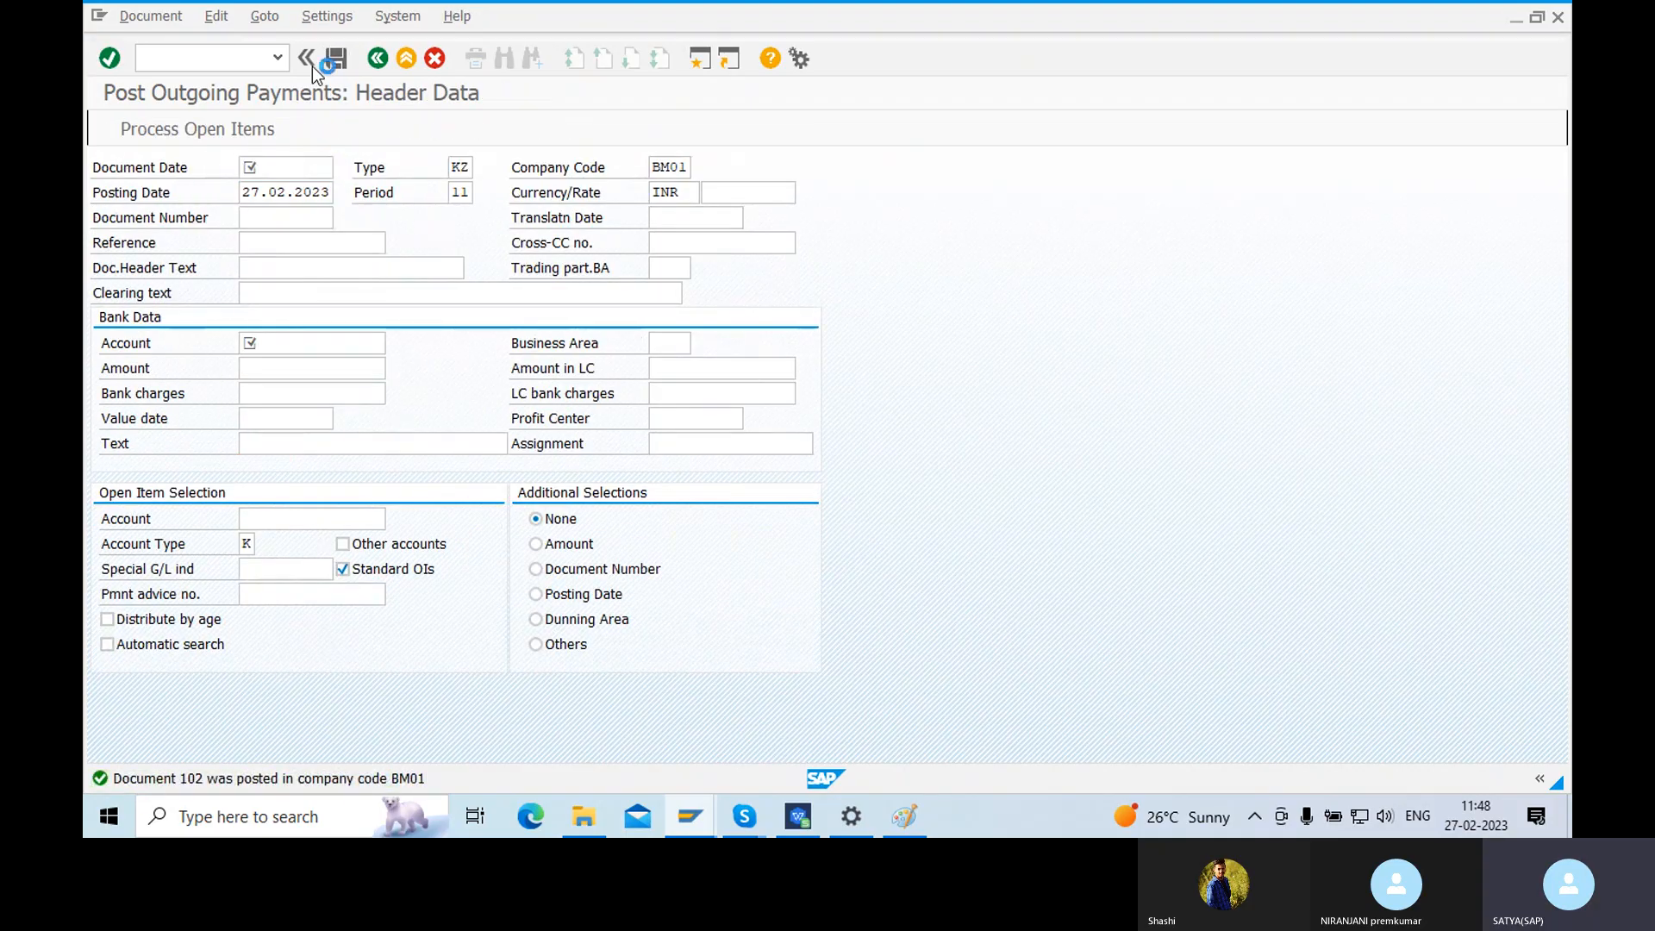
# - Copy the posted document's designation from the details of the posting message and close them
pyautogui.moveTo(164, 158); pyautogui.dragTo(276, 158)
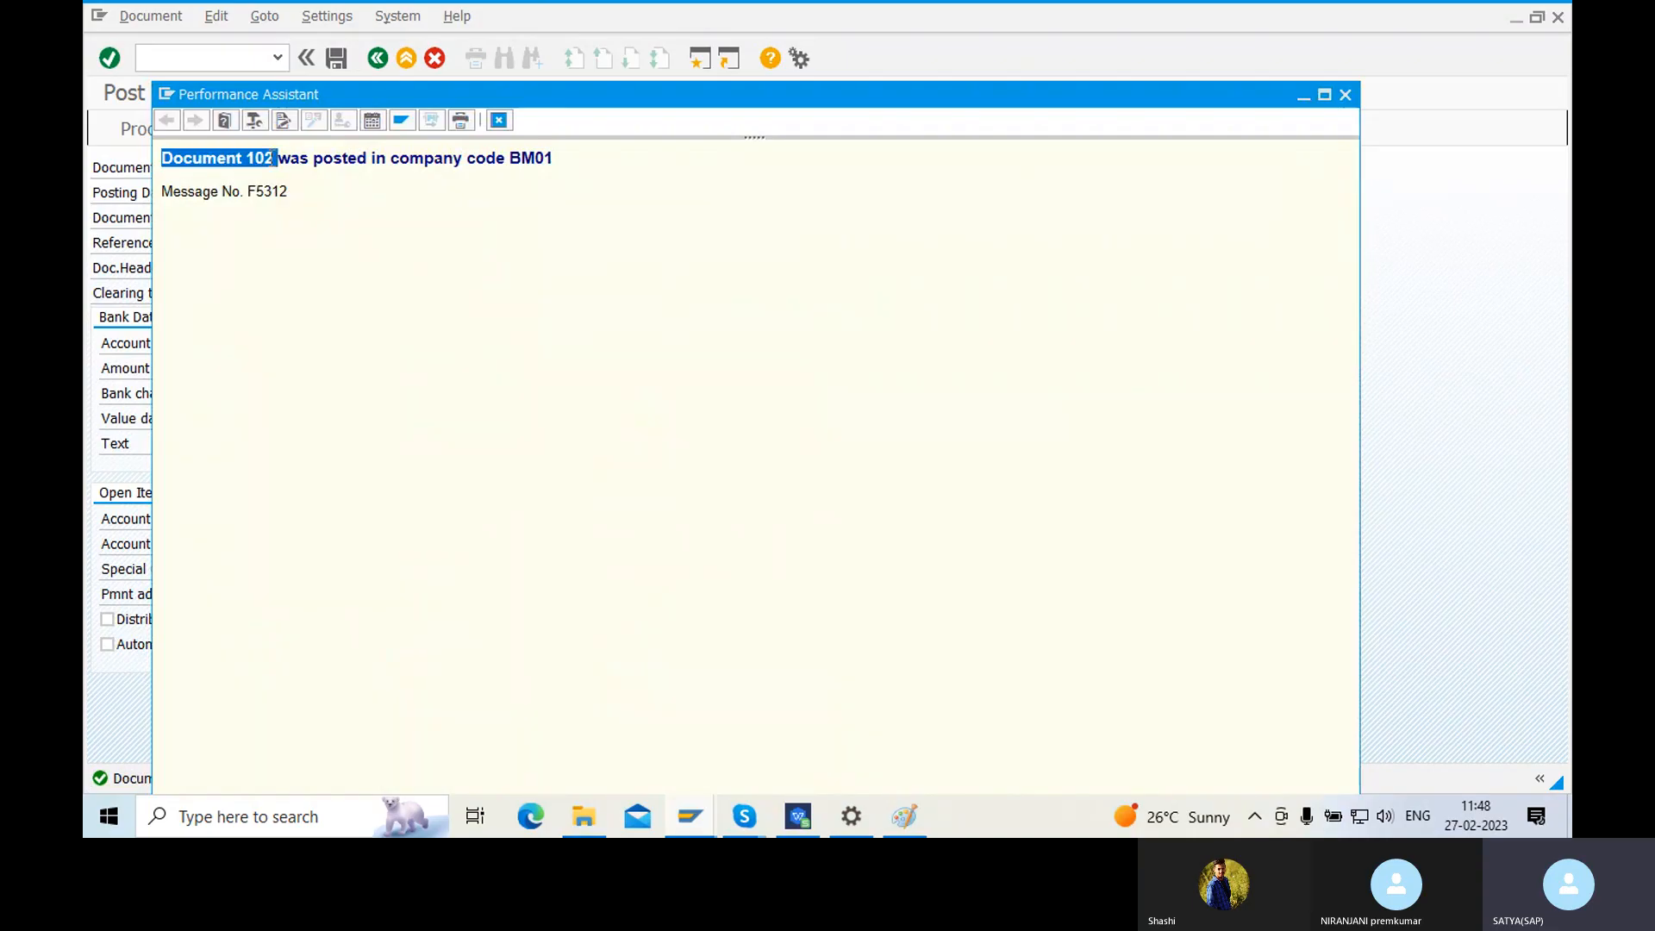
pyautogui.rightClick(267, 158)
pyautogui.click(312, 195)
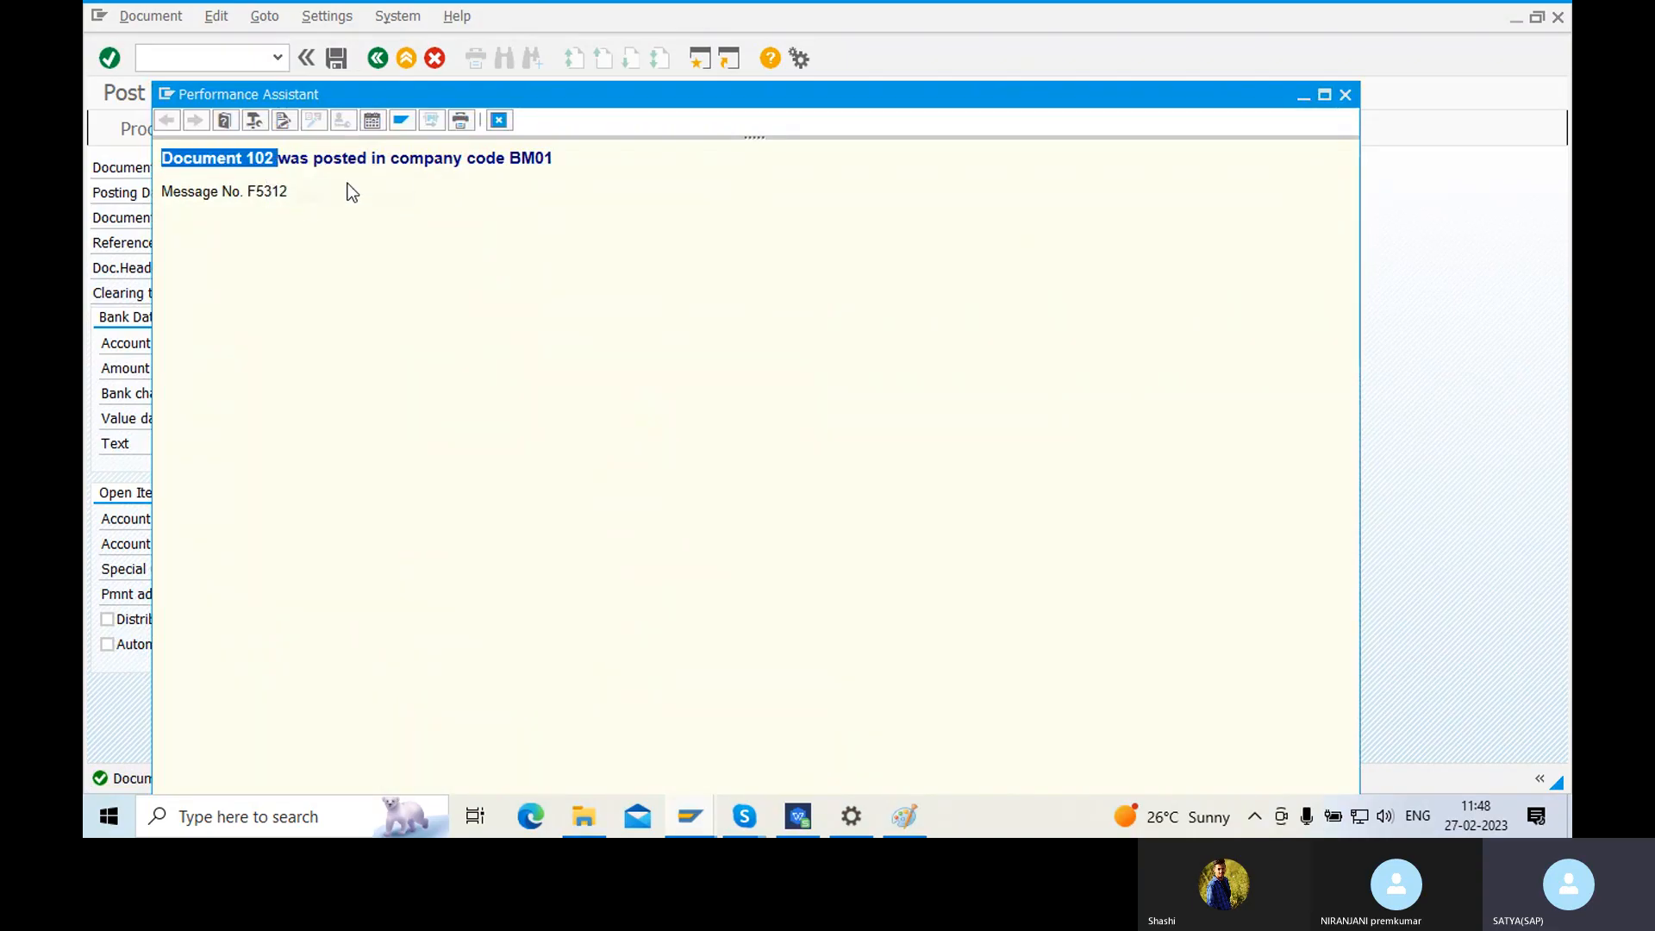
pyautogui.click(500, 121)
# - Switch to the Paint diagram and add the text "Document 102" below the Document 101 box
pyautogui.click(903, 817)
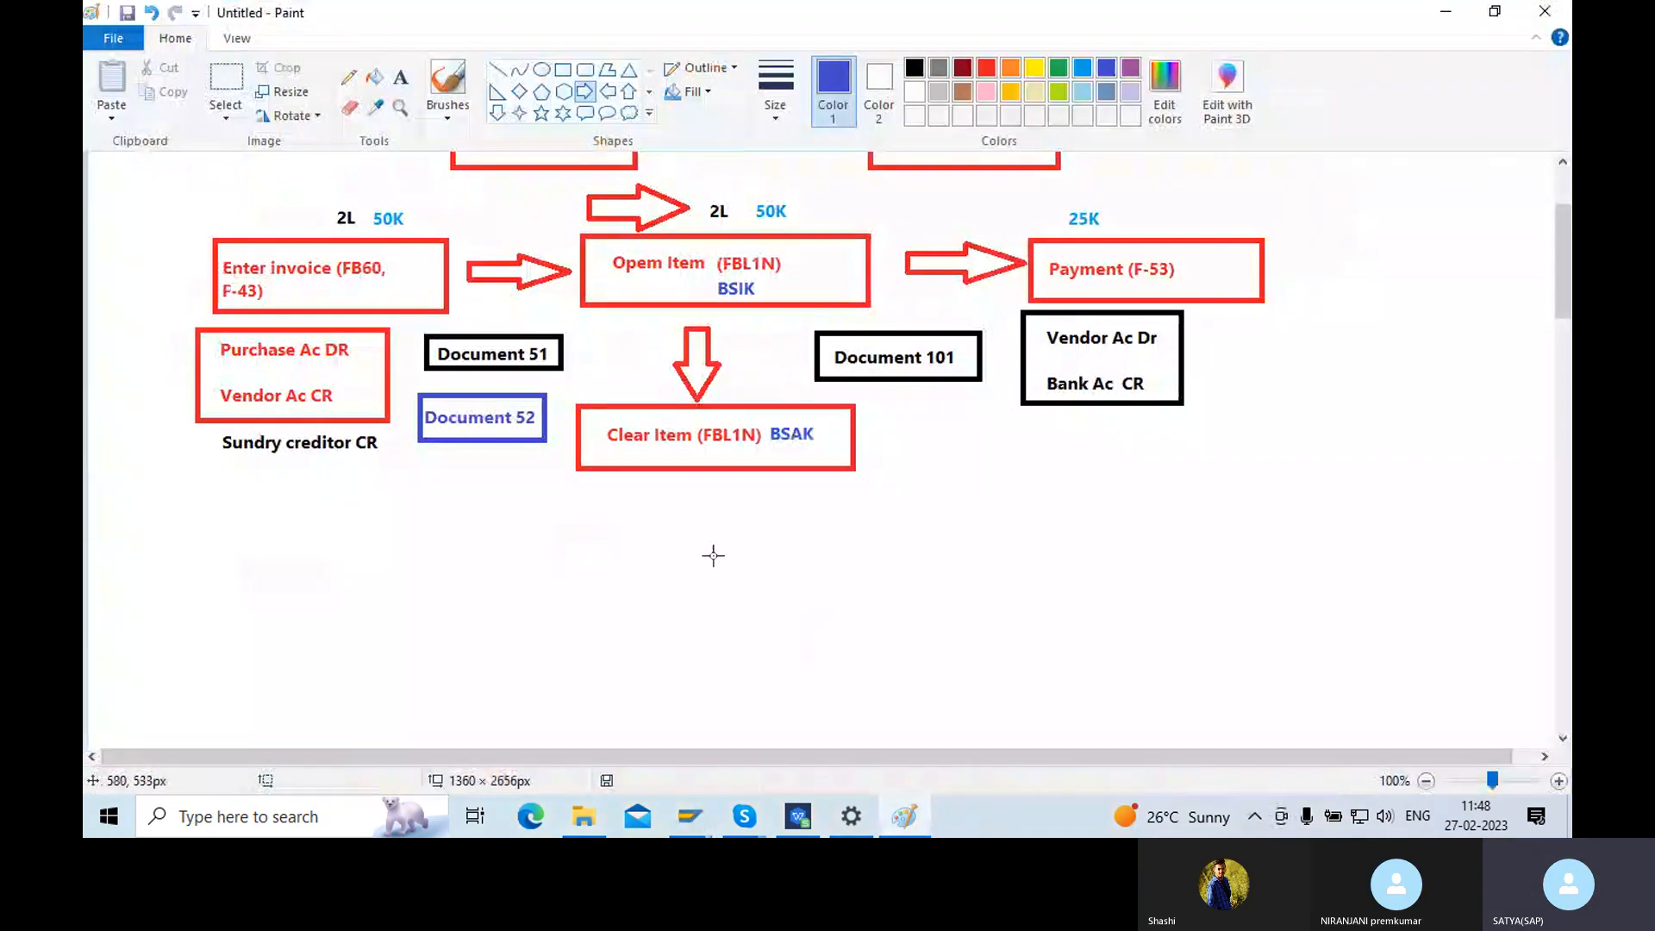
pyautogui.click(401, 77)
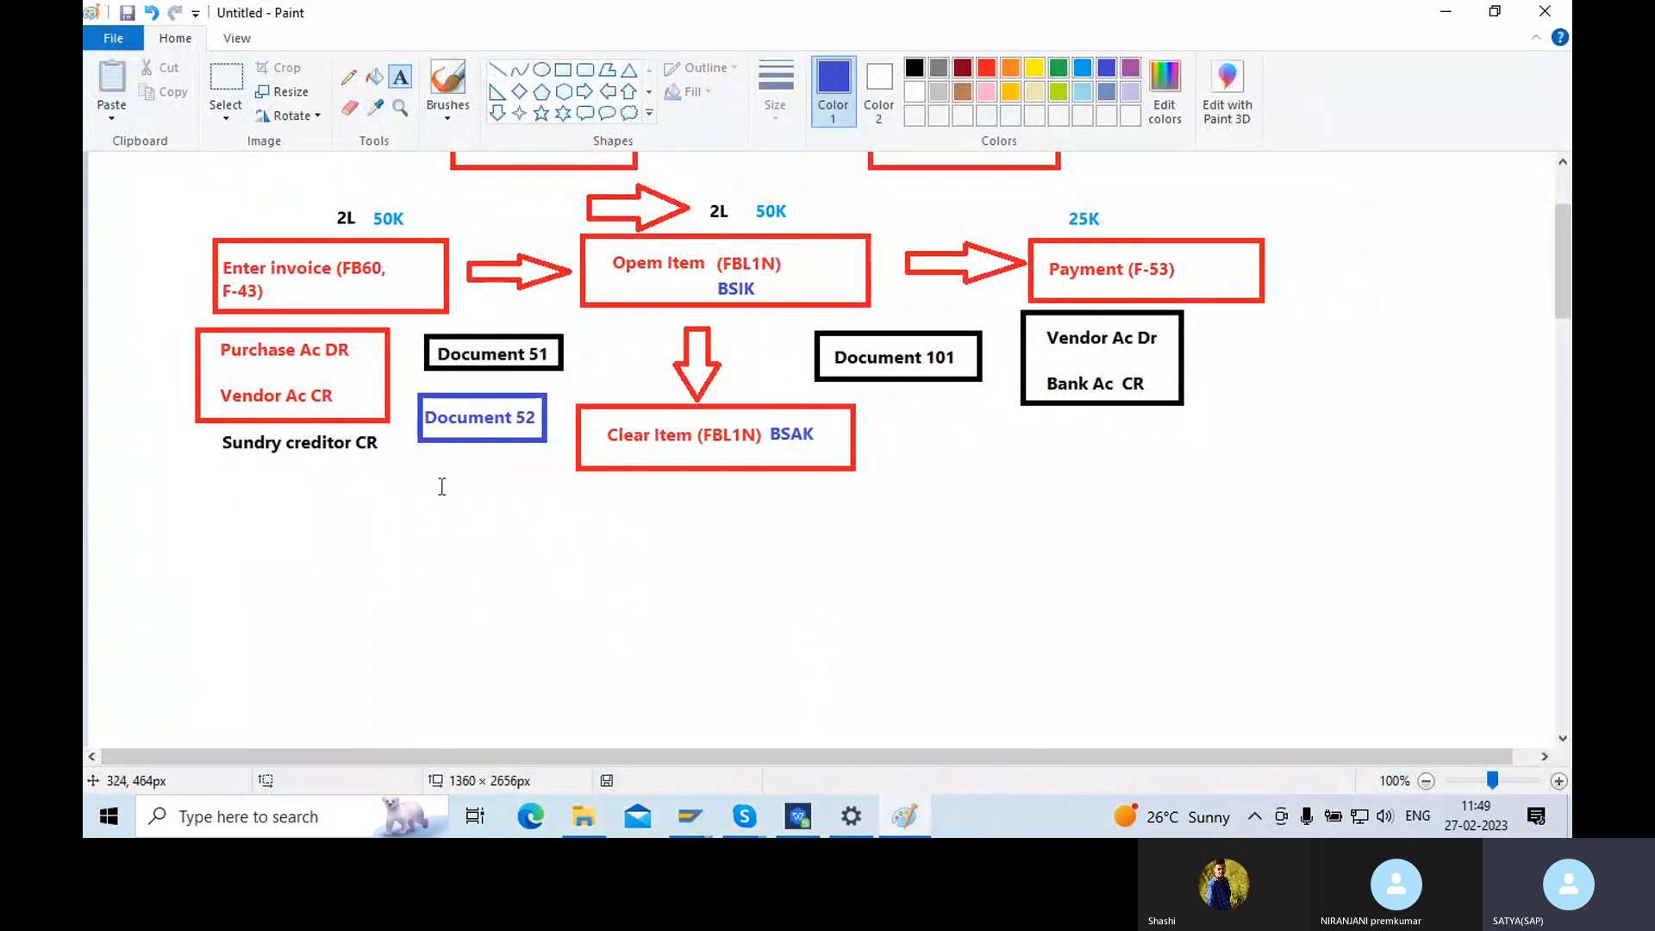
pyautogui.click(888, 422)
pyautogui.click(901, 463)
pyautogui.click(886, 419)
pyautogui.write('Document 102')
# - Format the Document 102 label in bold Segoe UI and frame it with a blue rectangle of about 153 × 53 px
pyautogui.hotkey('ctrl', 'shift', 'Left')
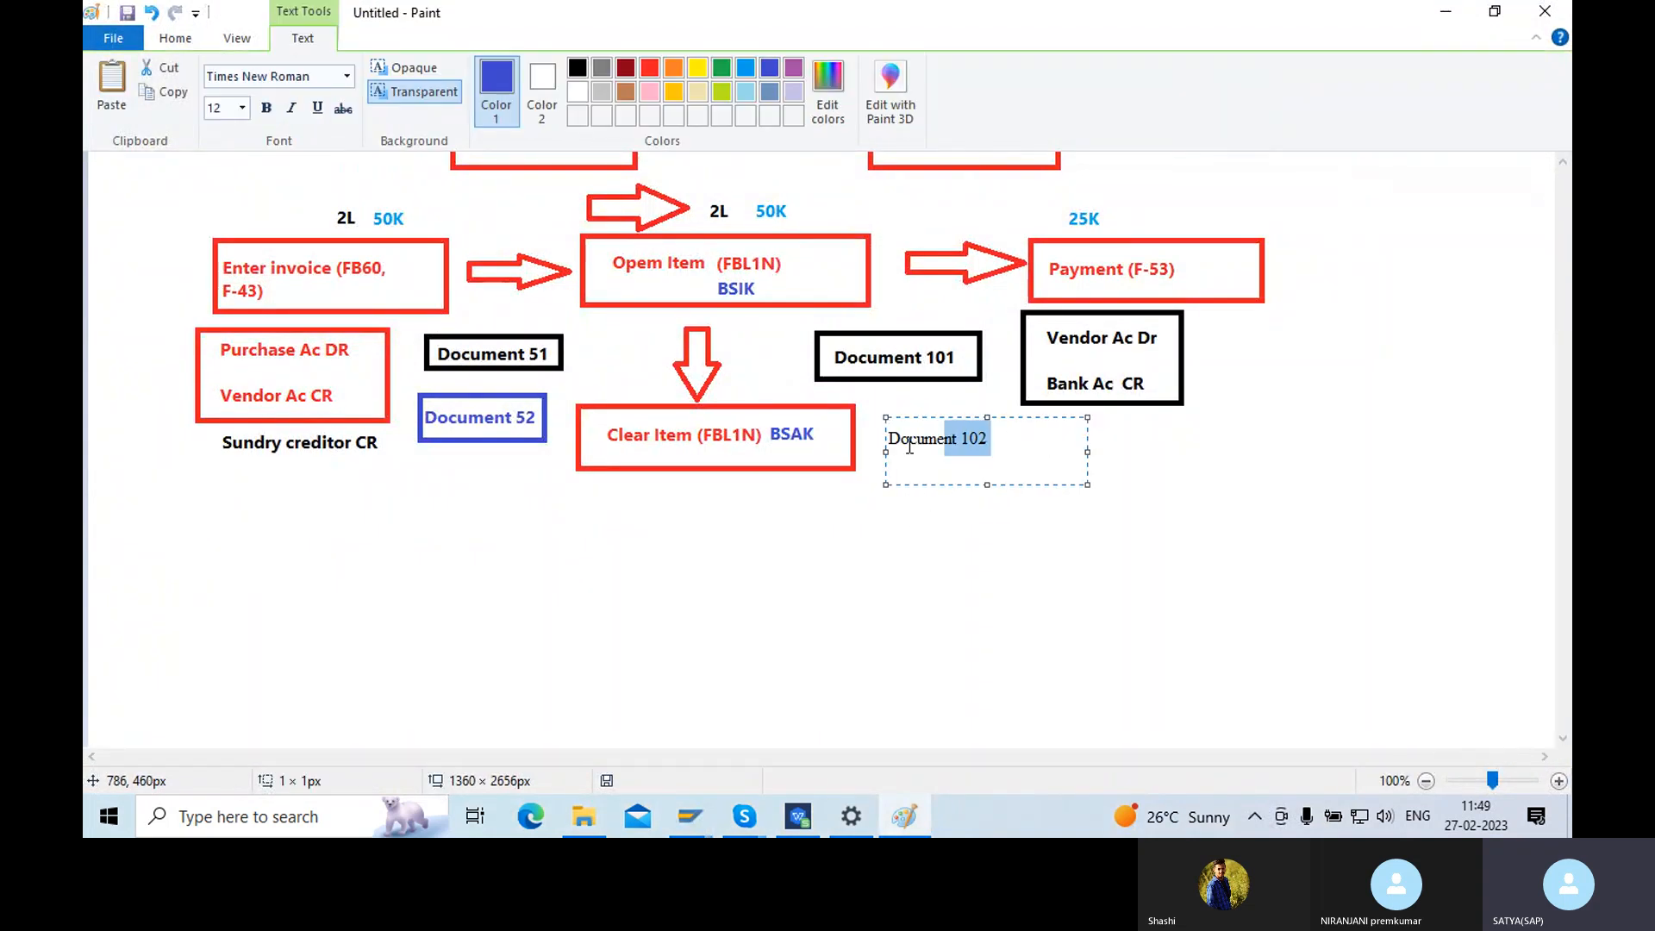
pyautogui.moveTo(909, 448); pyautogui.dragTo(749, 445)
pyautogui.moveTo(1020, 462); pyautogui.dragTo(605, 304)
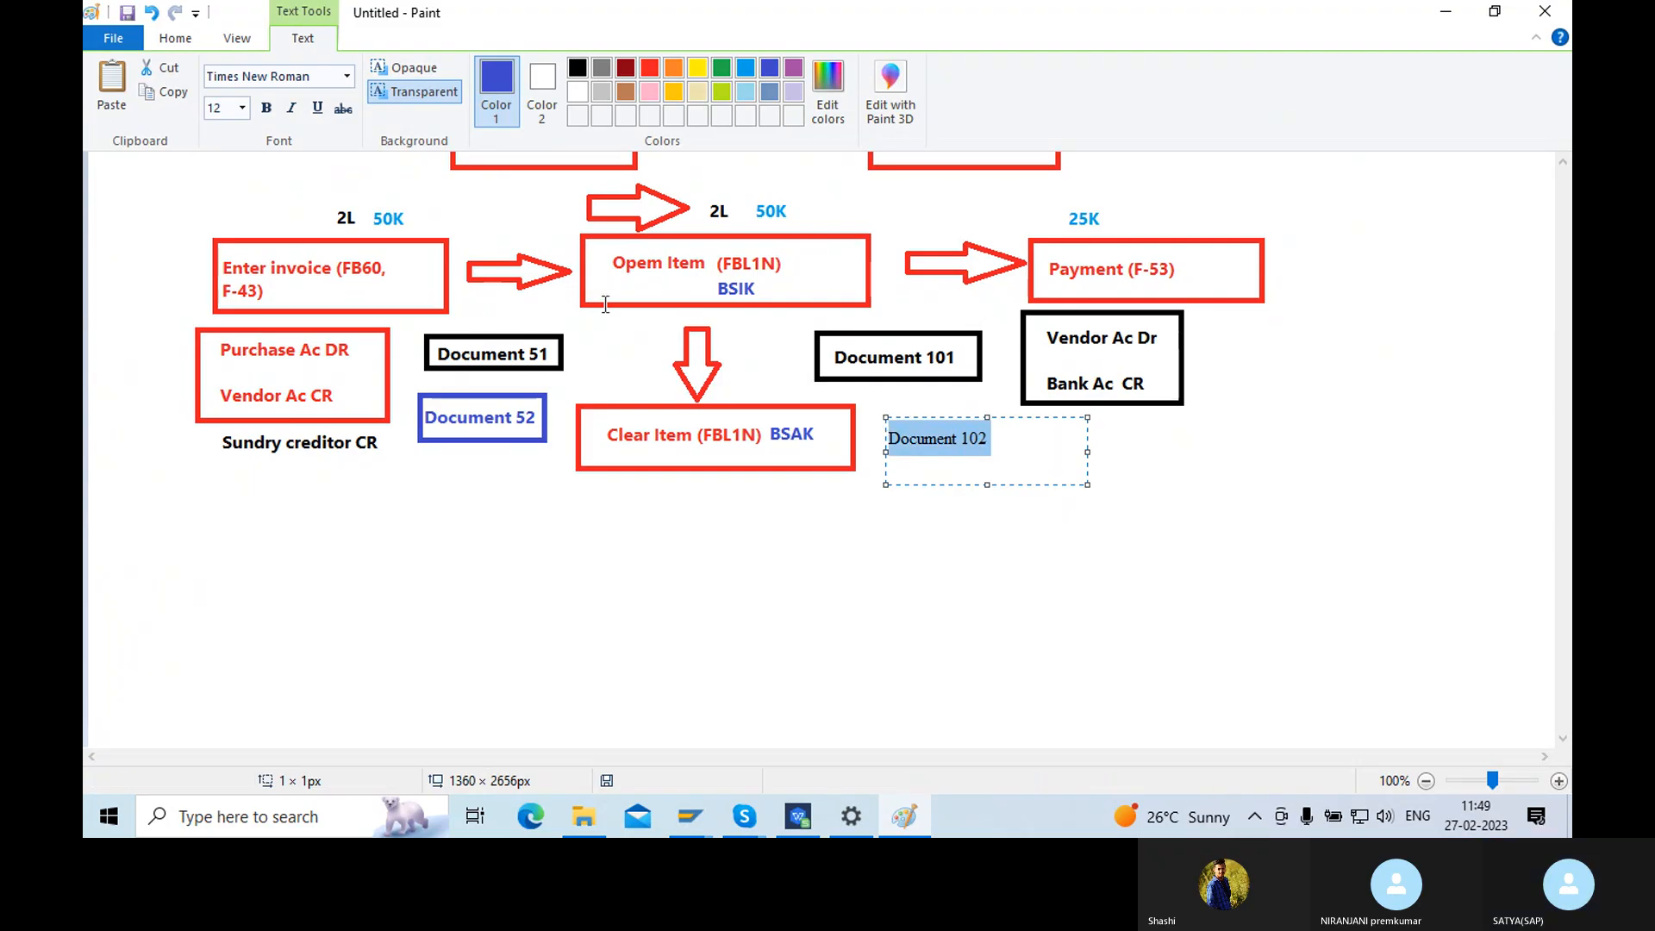
pyautogui.click(267, 107)
pyautogui.click(348, 76)
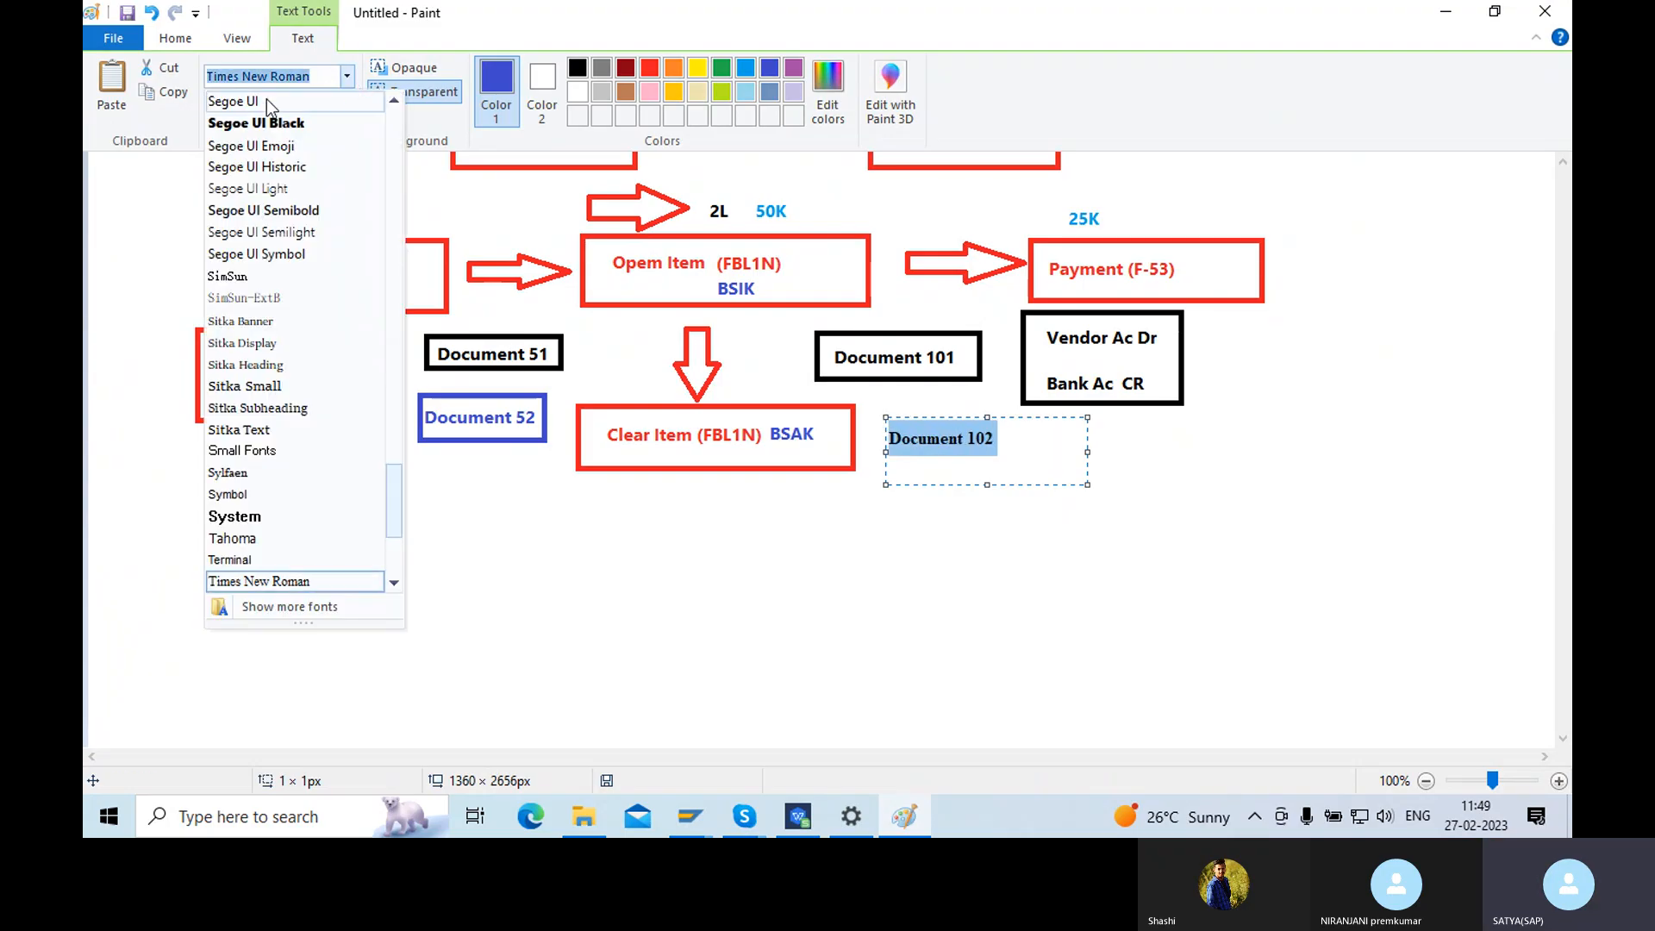
pyautogui.click(266, 100)
pyautogui.click(810, 524)
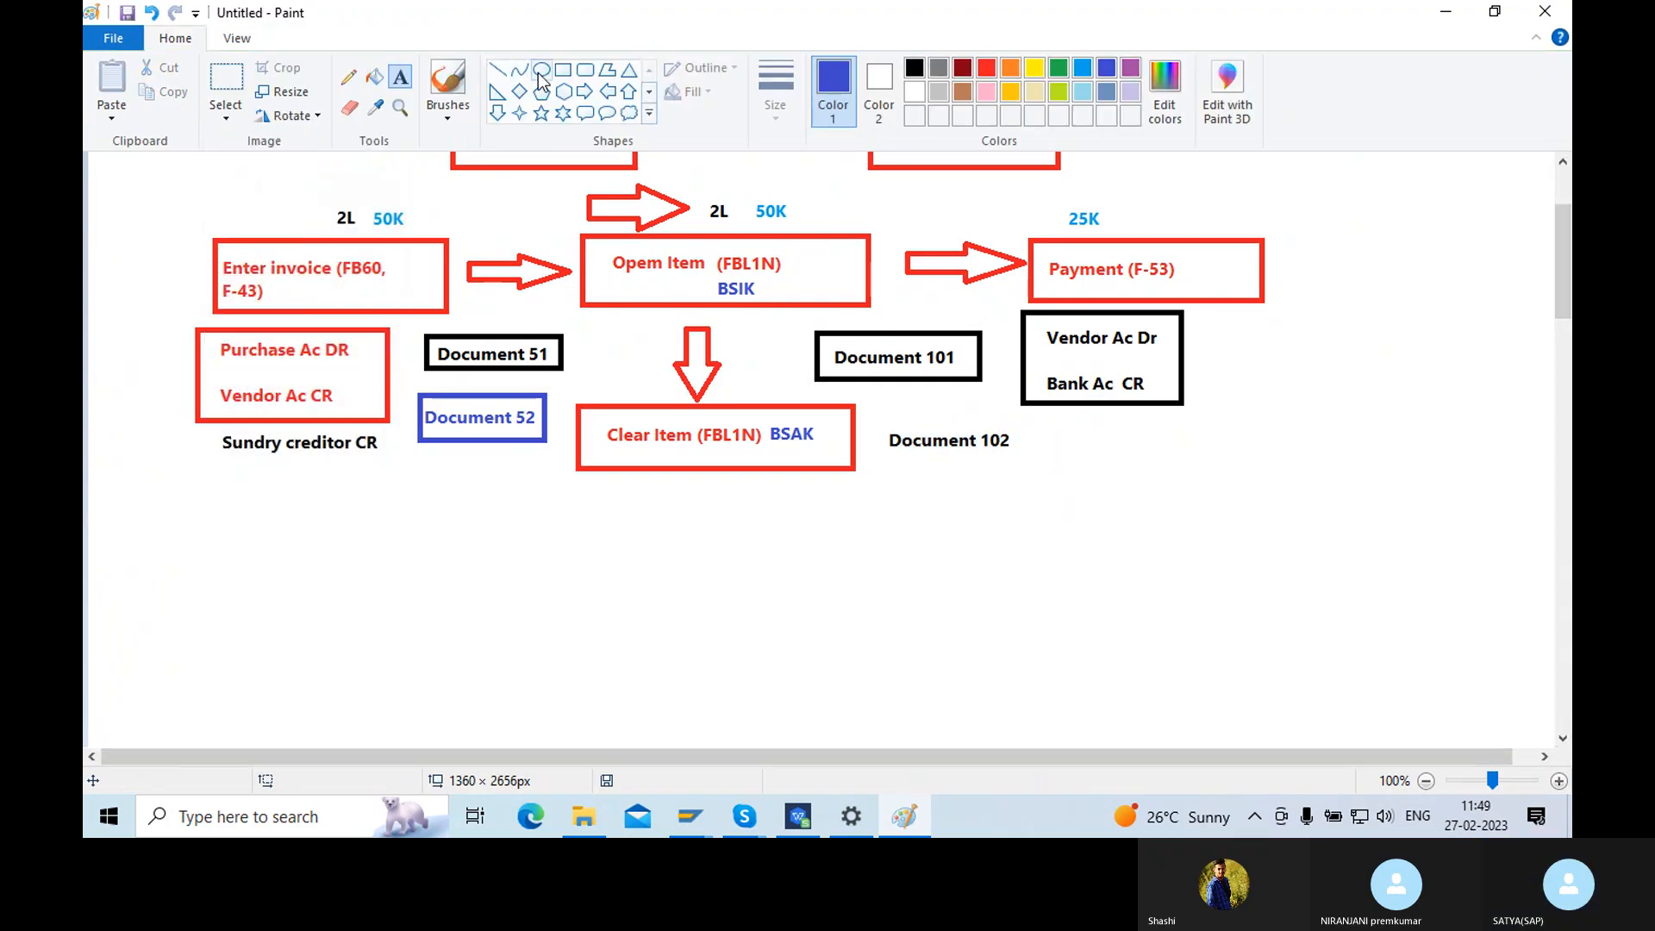
pyautogui.click(563, 69)
pyautogui.moveTo(875, 413)
pyautogui.mouseDown()
pyautogui.moveTo(911, 450)
pyautogui.moveTo(1043, 472)
pyautogui.mouseUp()
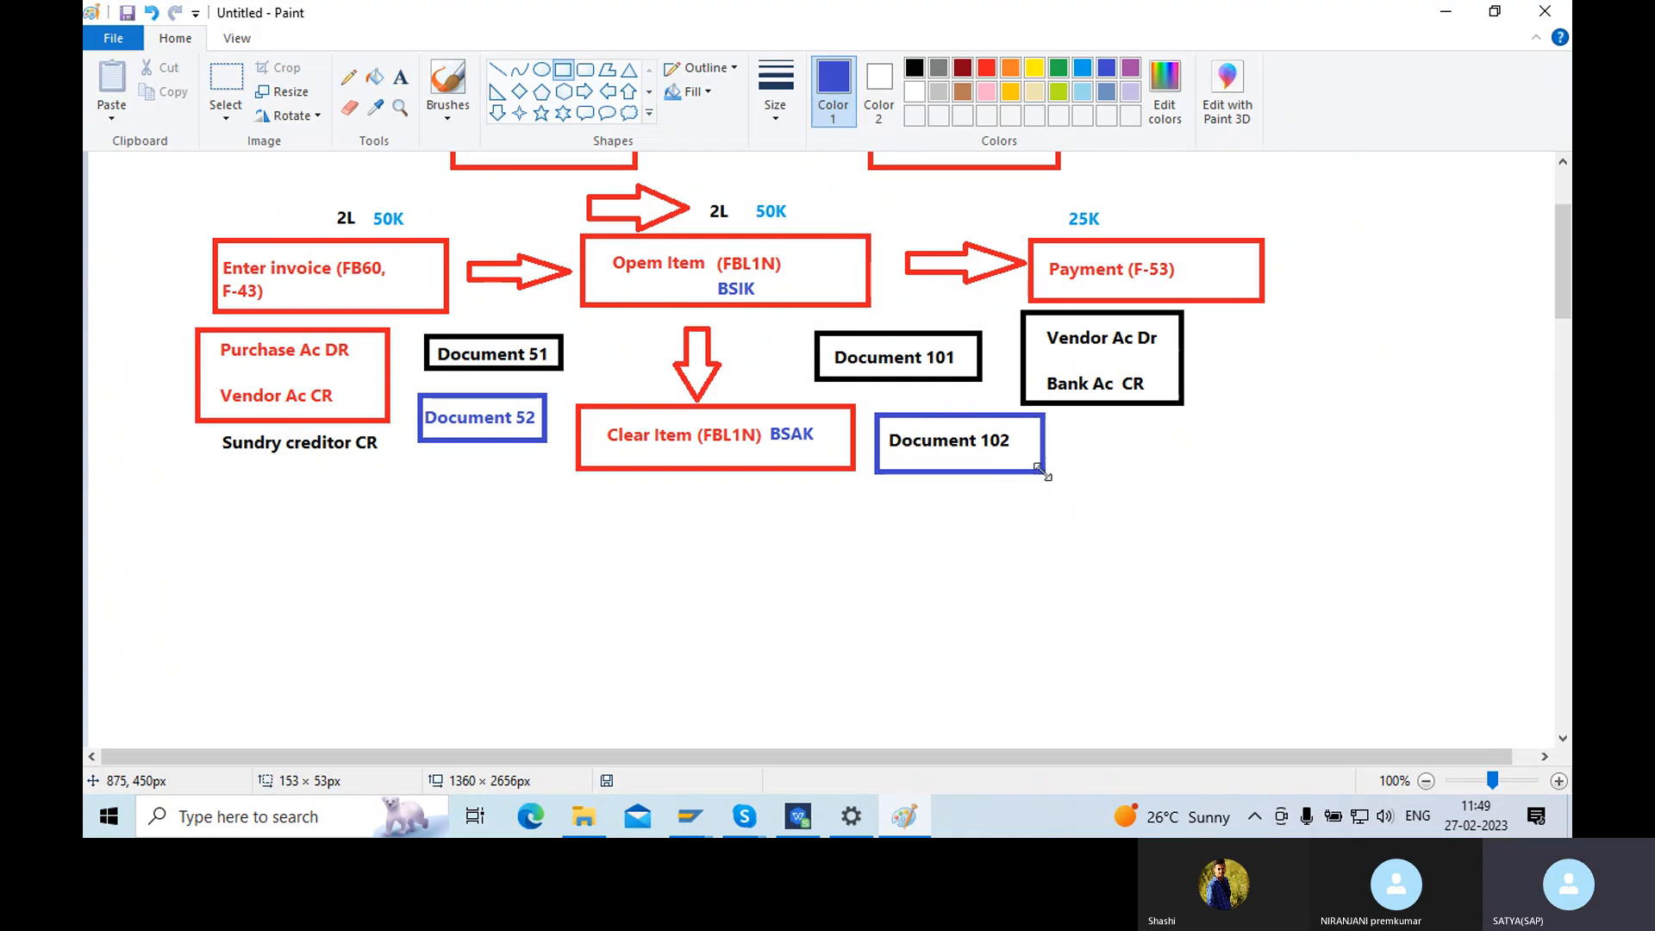
# - Switch to the Vendor Line Item Display in SAP, refresh the list, and check the open item's amount and document number
pyautogui.click(702, 828)
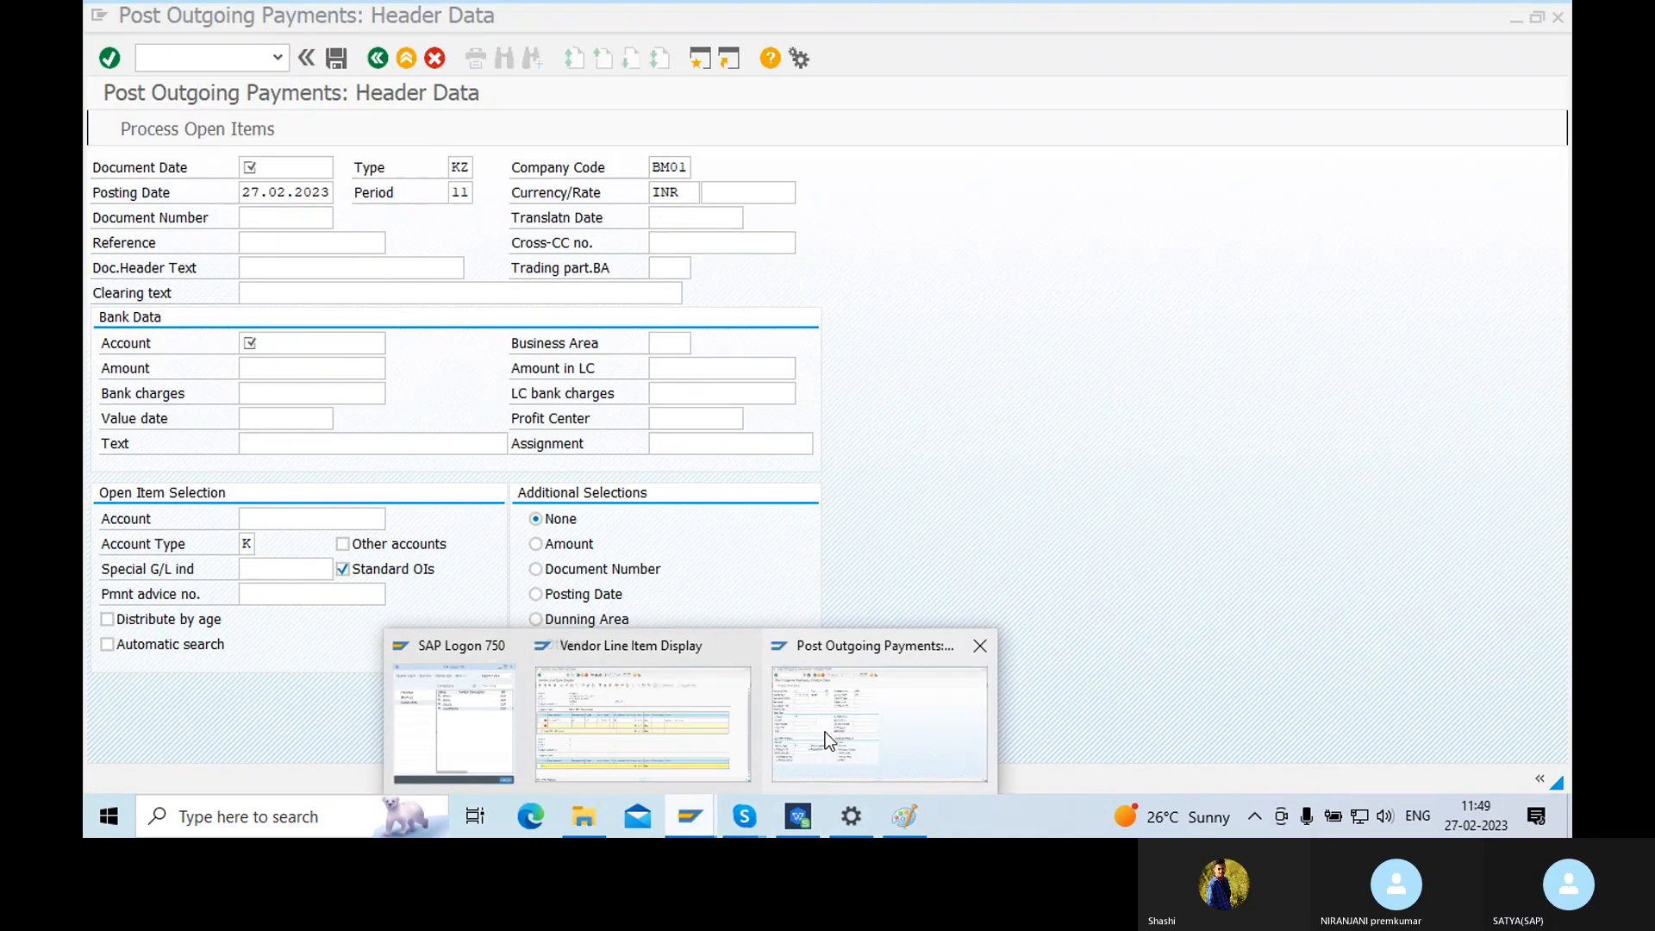
pyautogui.click(825, 731)
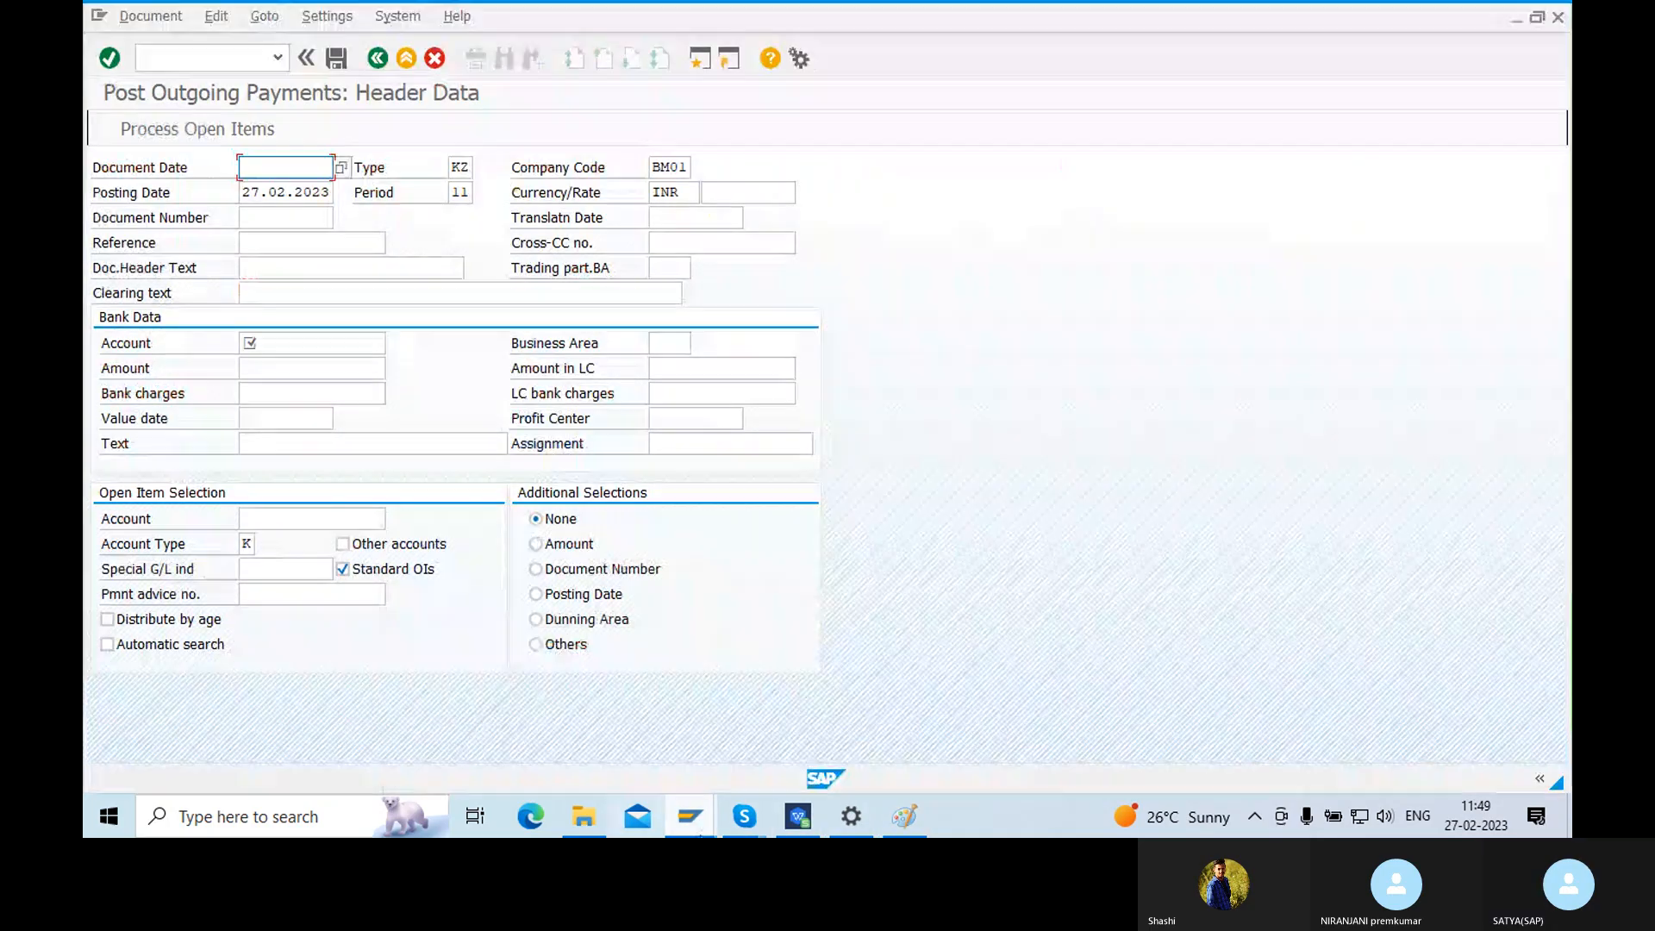
pyautogui.moveTo(696, 809)
pyautogui.click(603, 717)
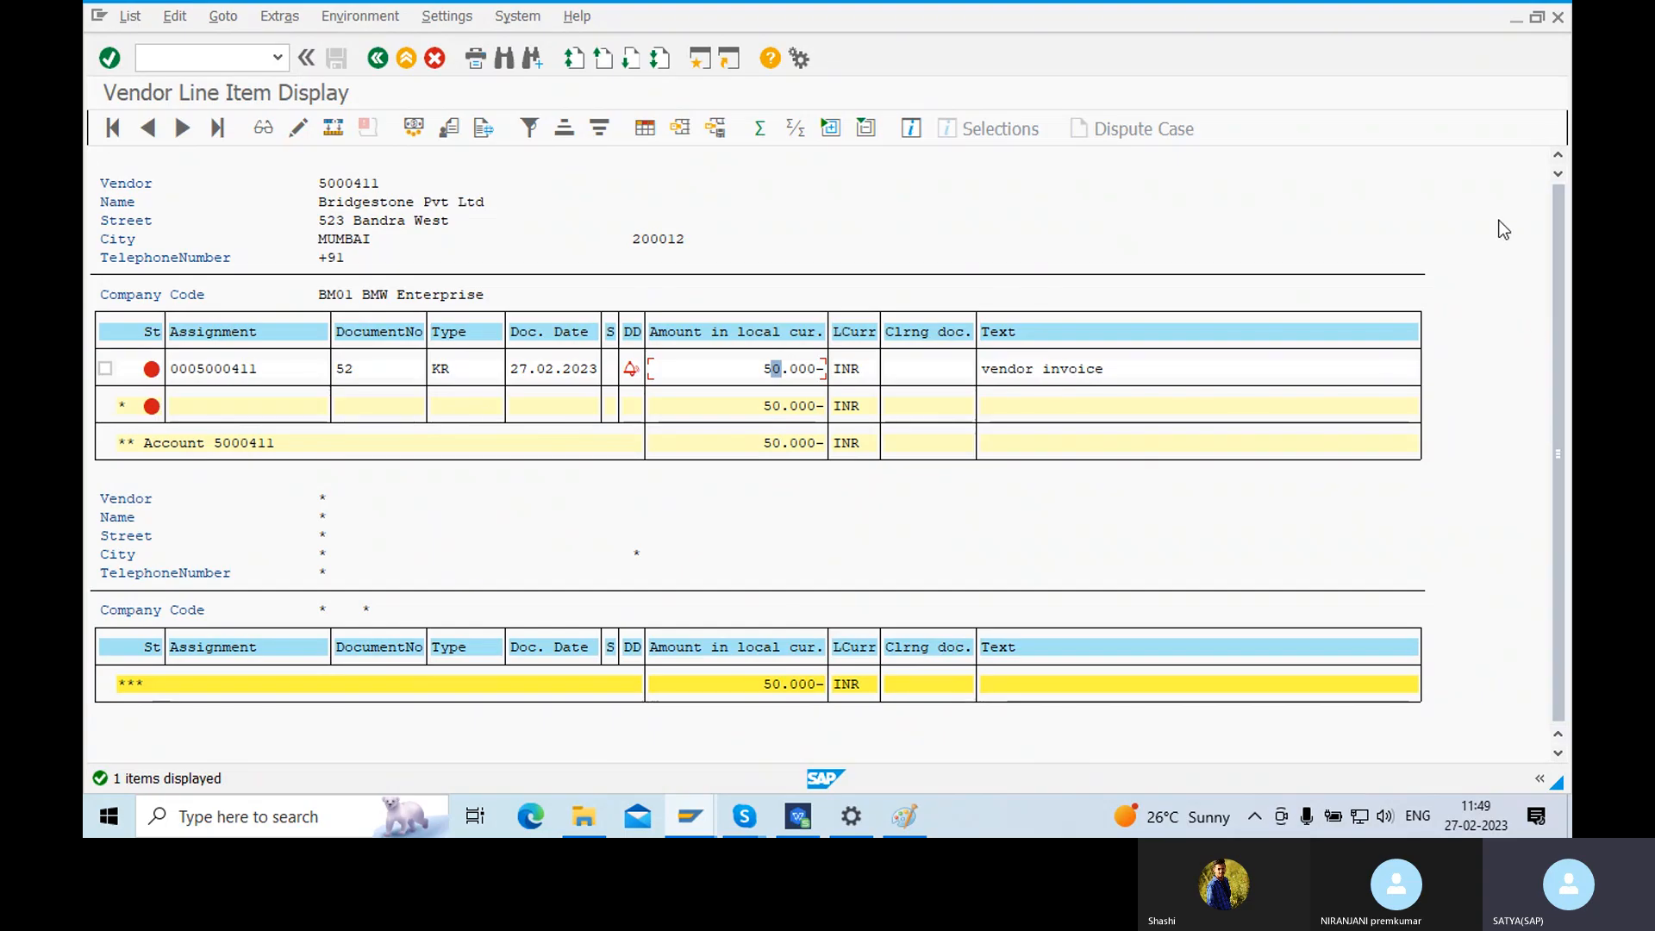
pyautogui.click(1498, 178)
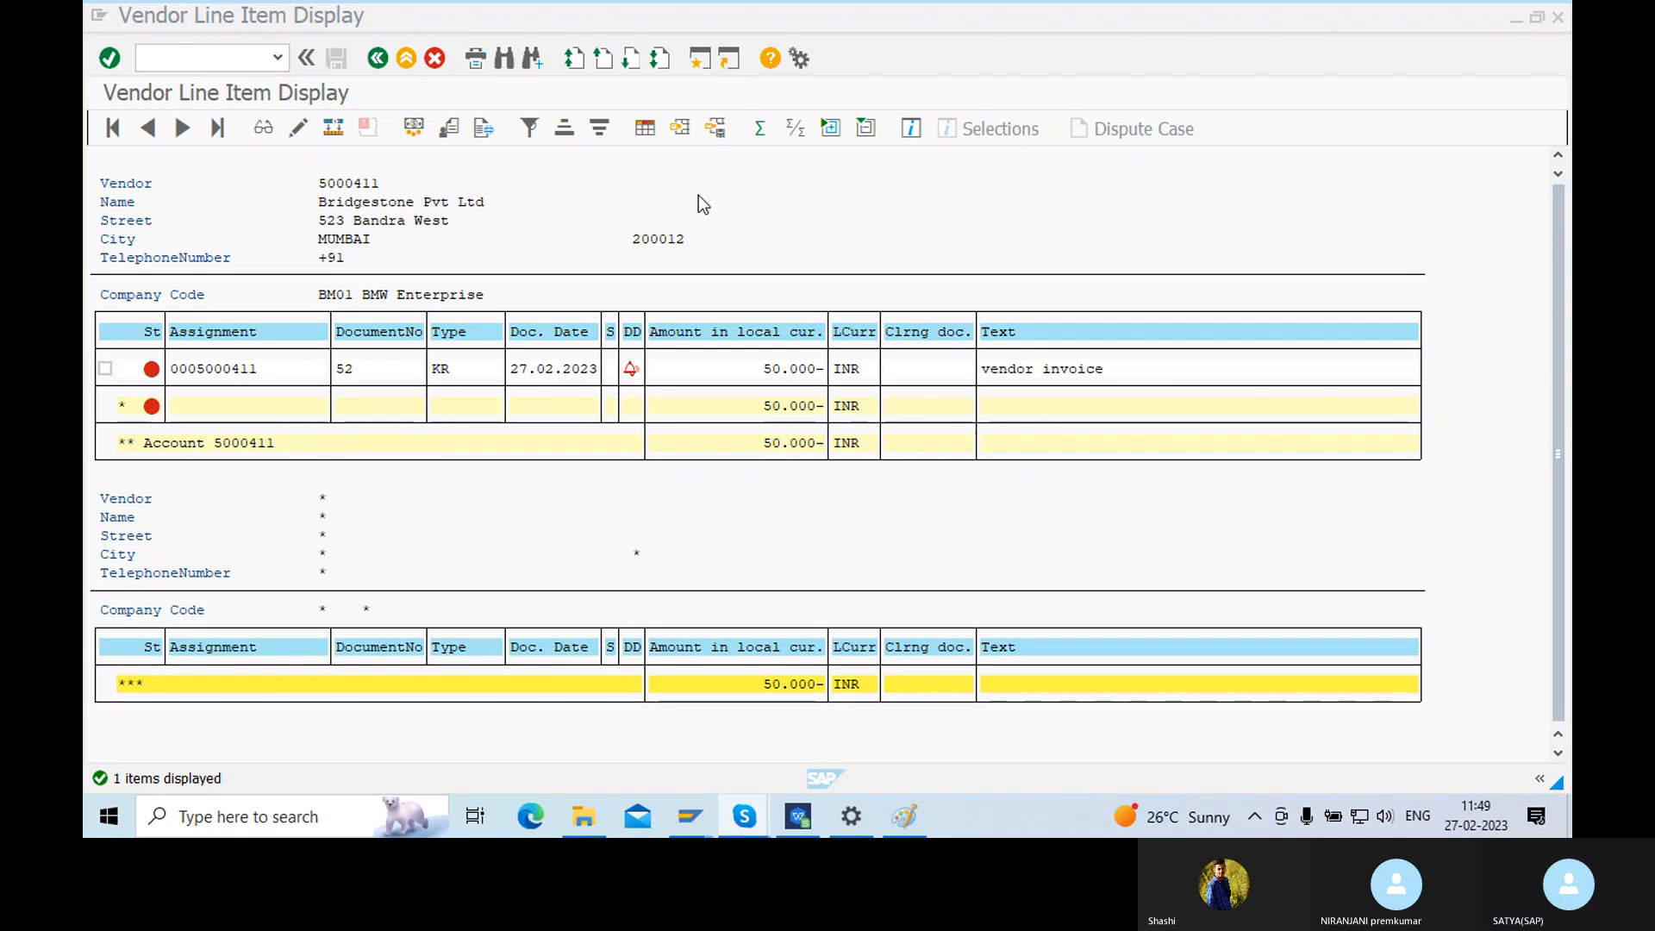
pyautogui.click(129, 16)
pyautogui.click(164, 71)
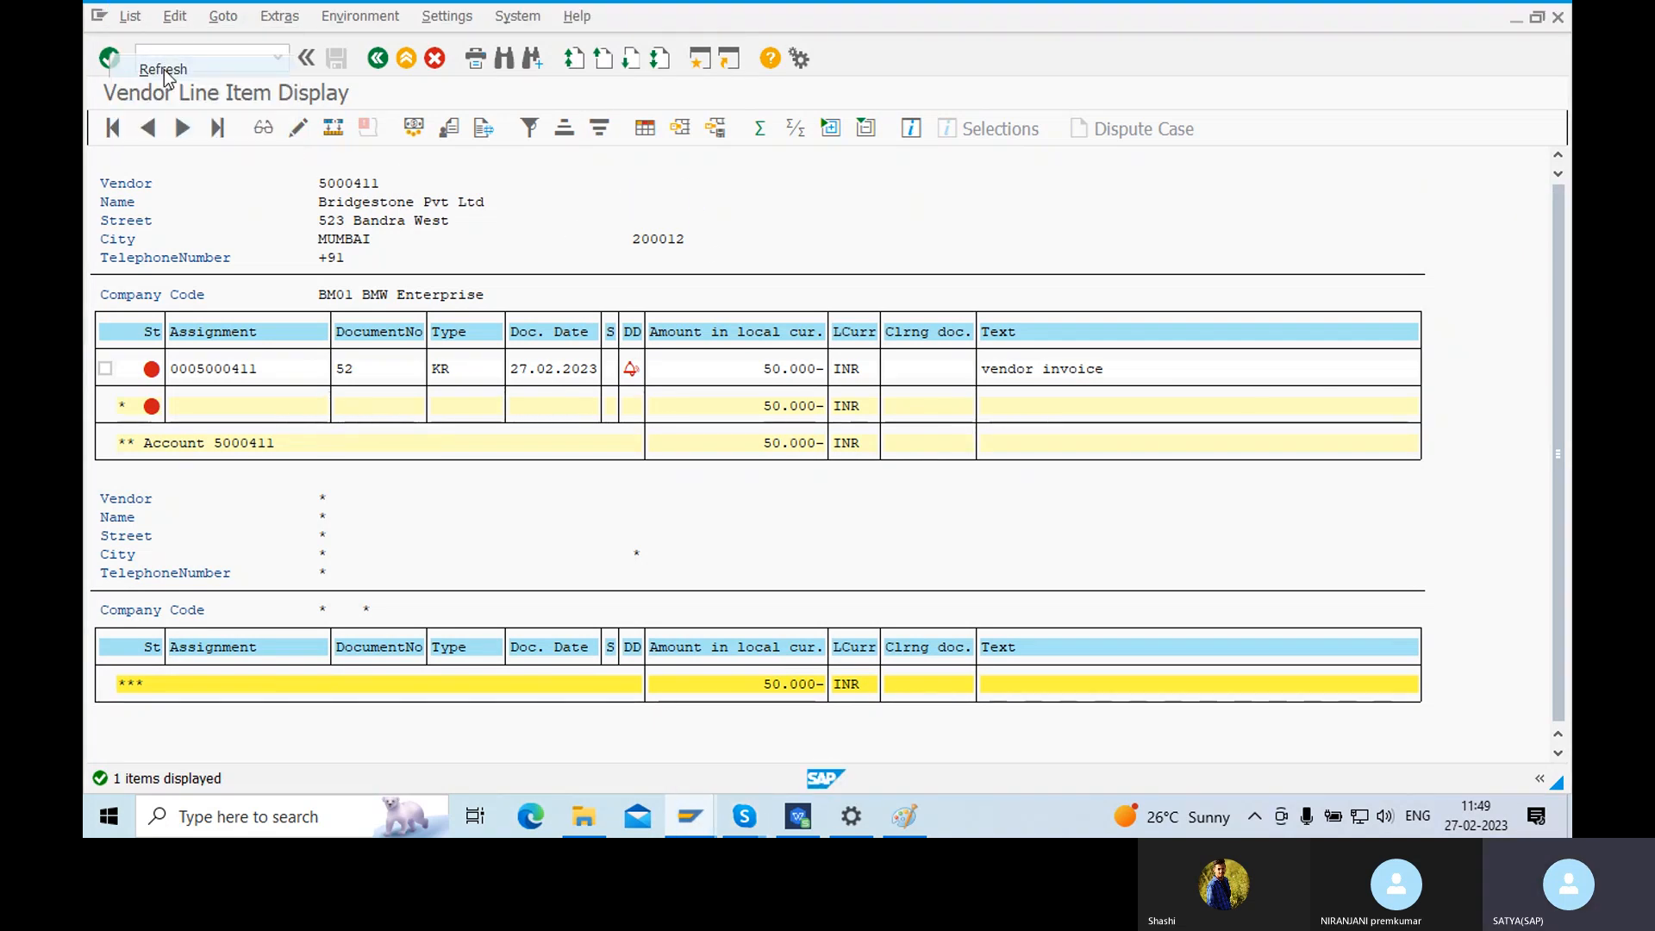
pyautogui.click(792, 372)
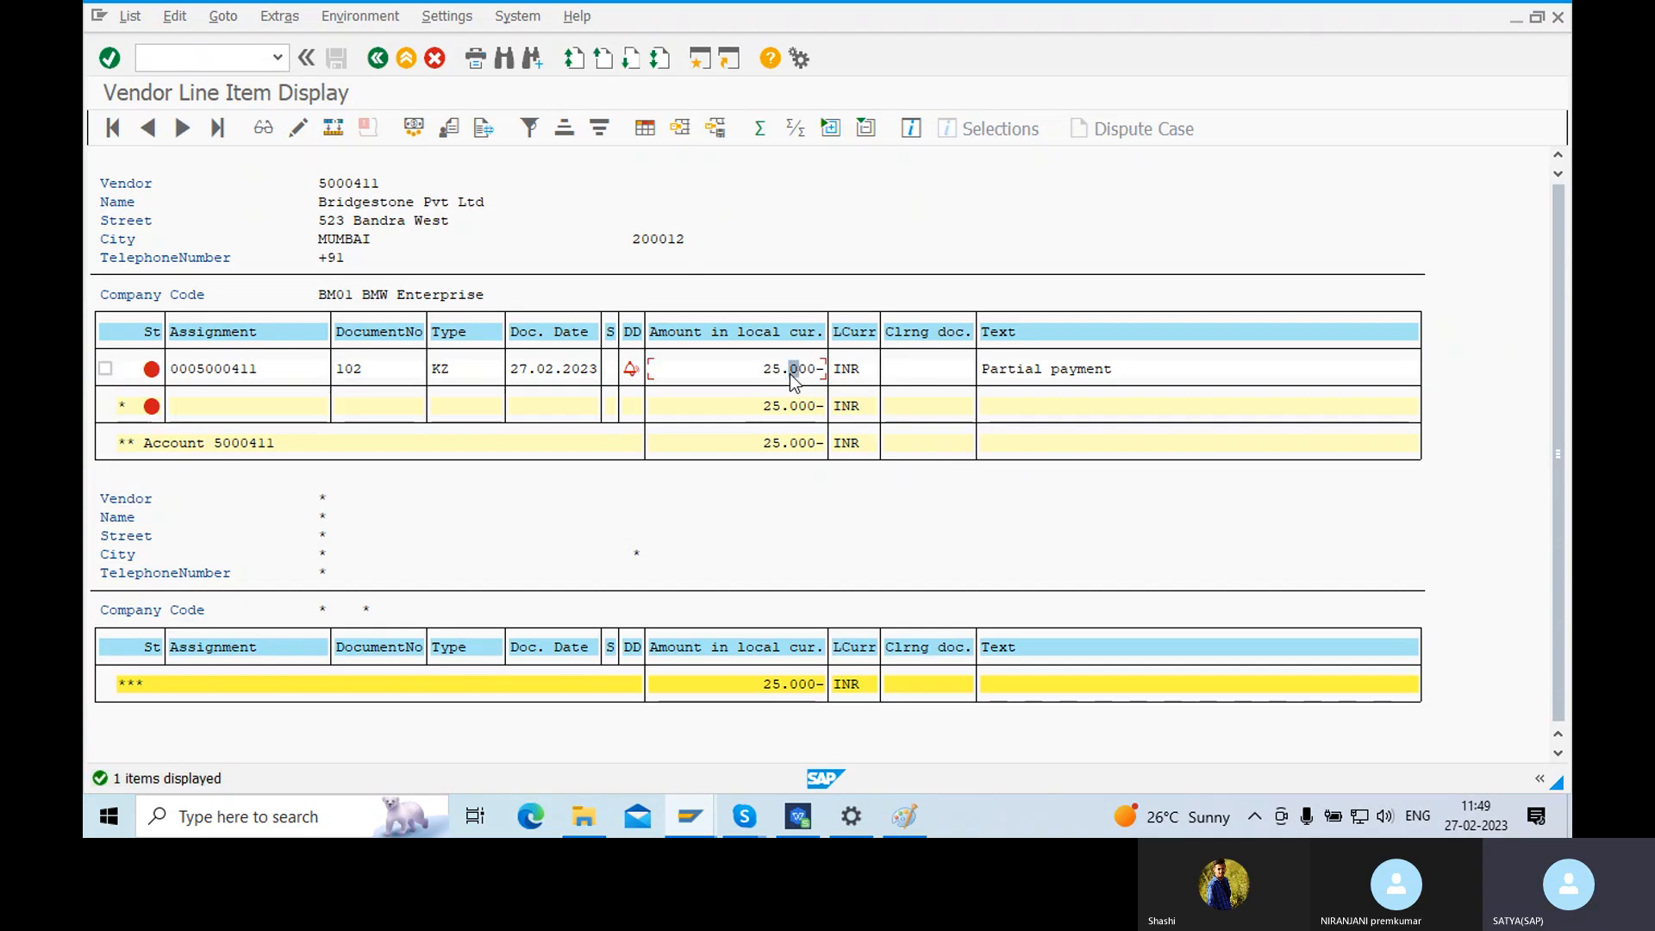
pyautogui.click(342, 370)
pyautogui.click(348, 372)
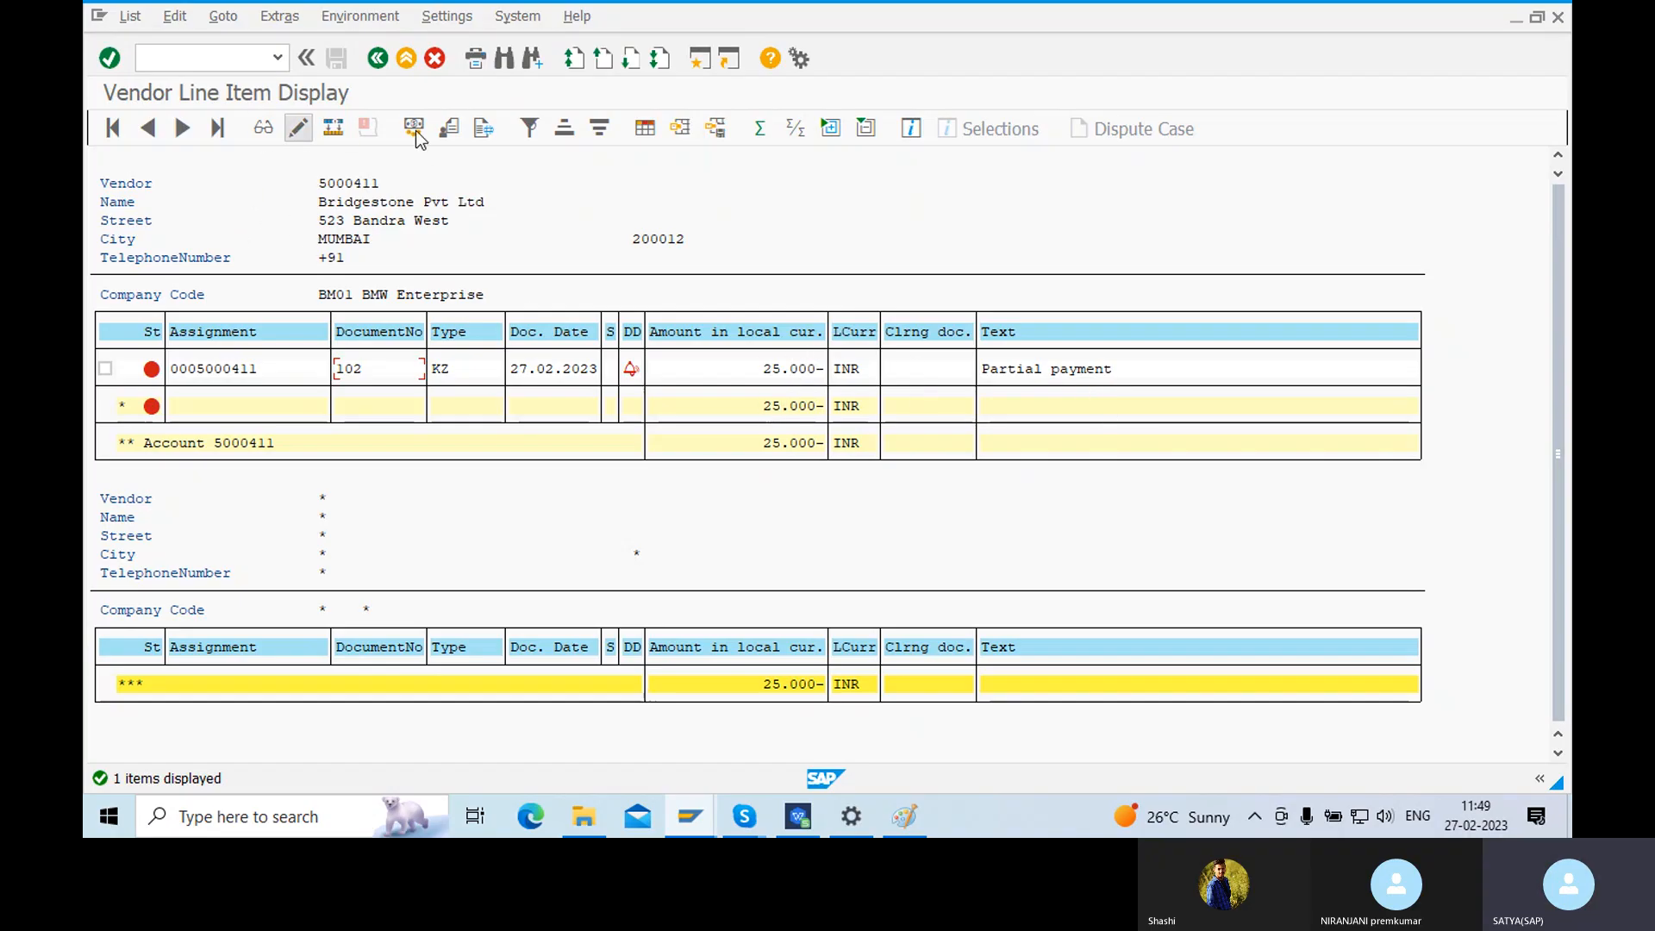
# - Run the vendor line item report for cleared items and check invoice document 52 with its clearing payment
pyautogui.click(381, 57)
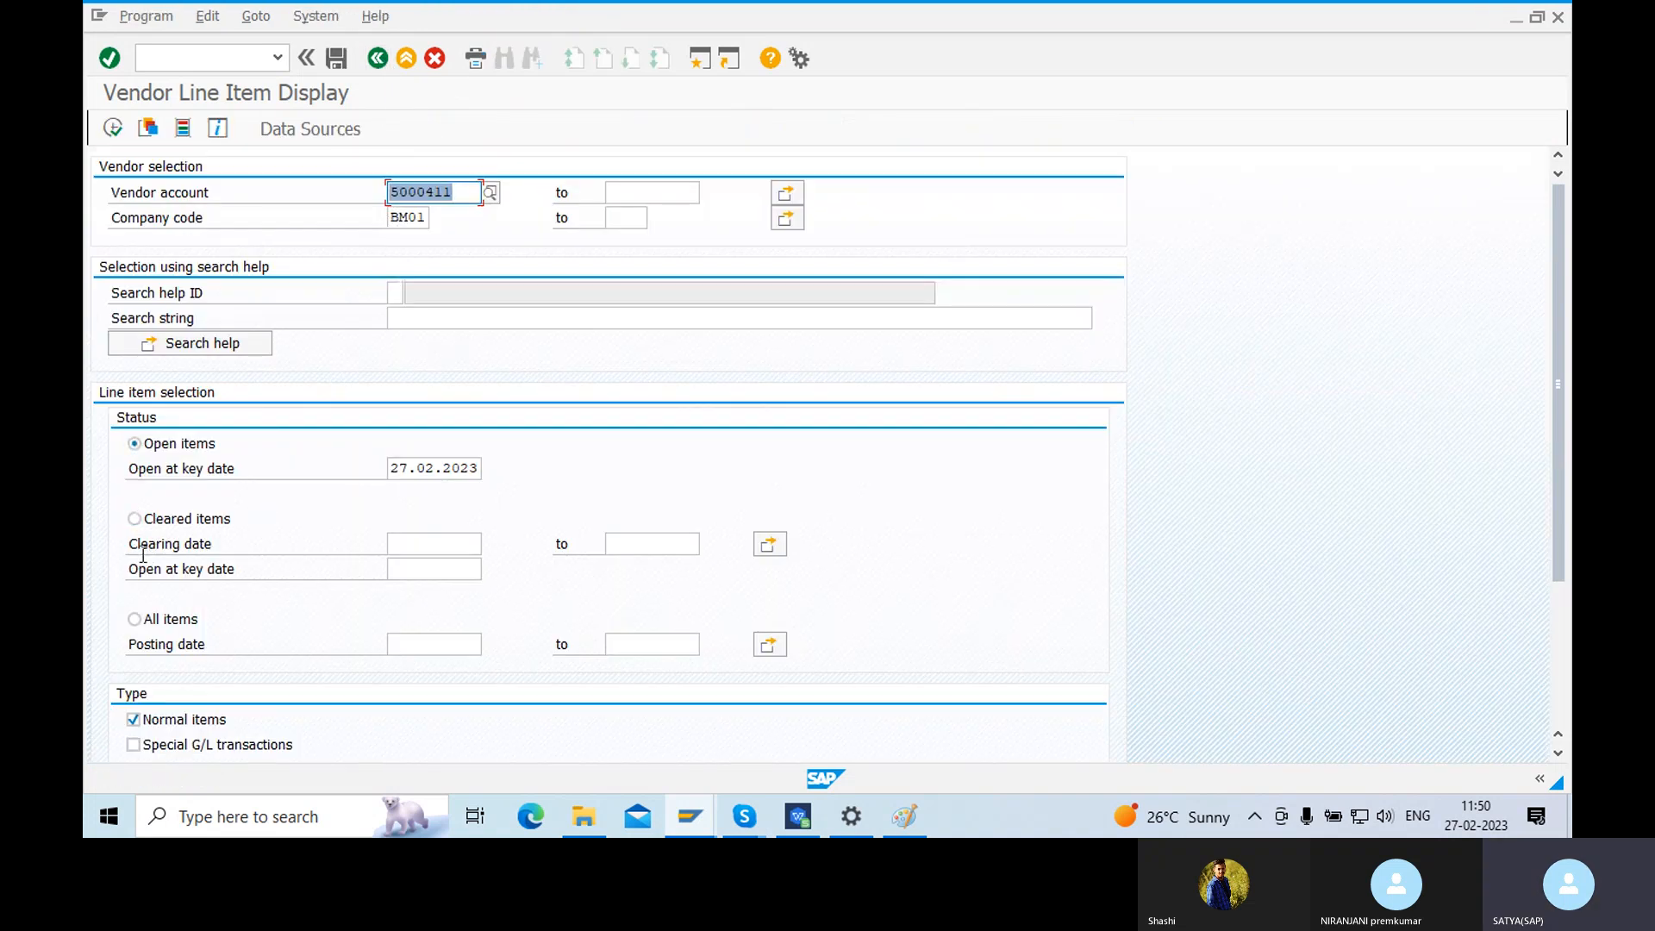
pyautogui.click(141, 527)
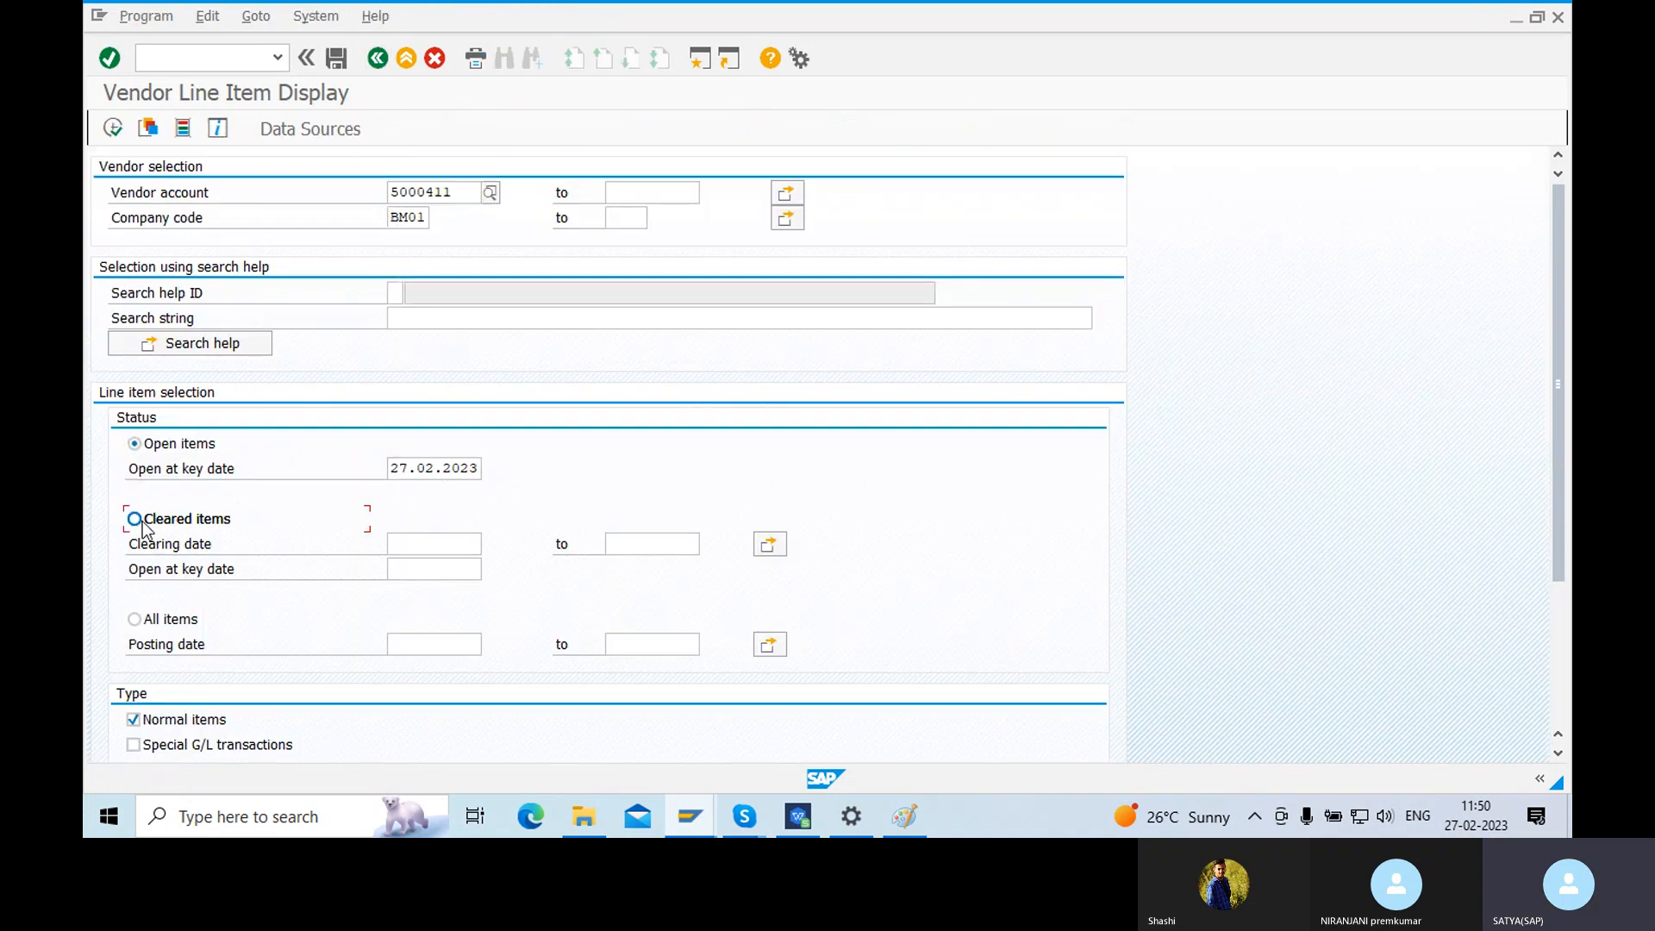
pyautogui.click(113, 130)
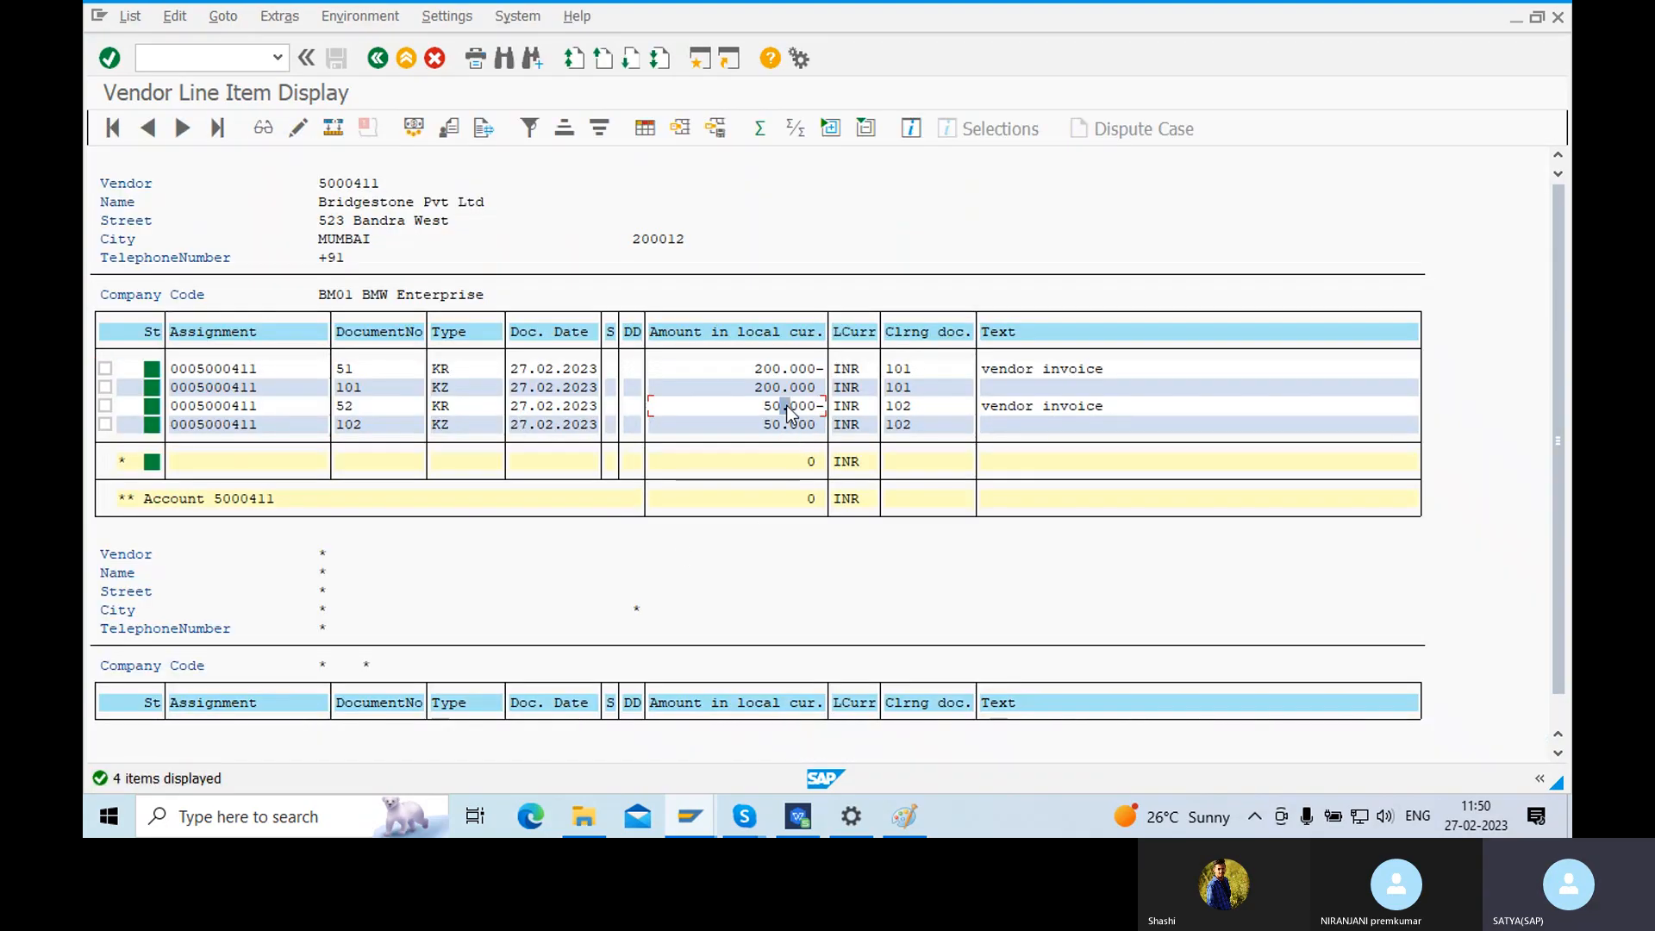
pyautogui.click(539, 406)
pyautogui.click(350, 409)
pyautogui.click(785, 407)
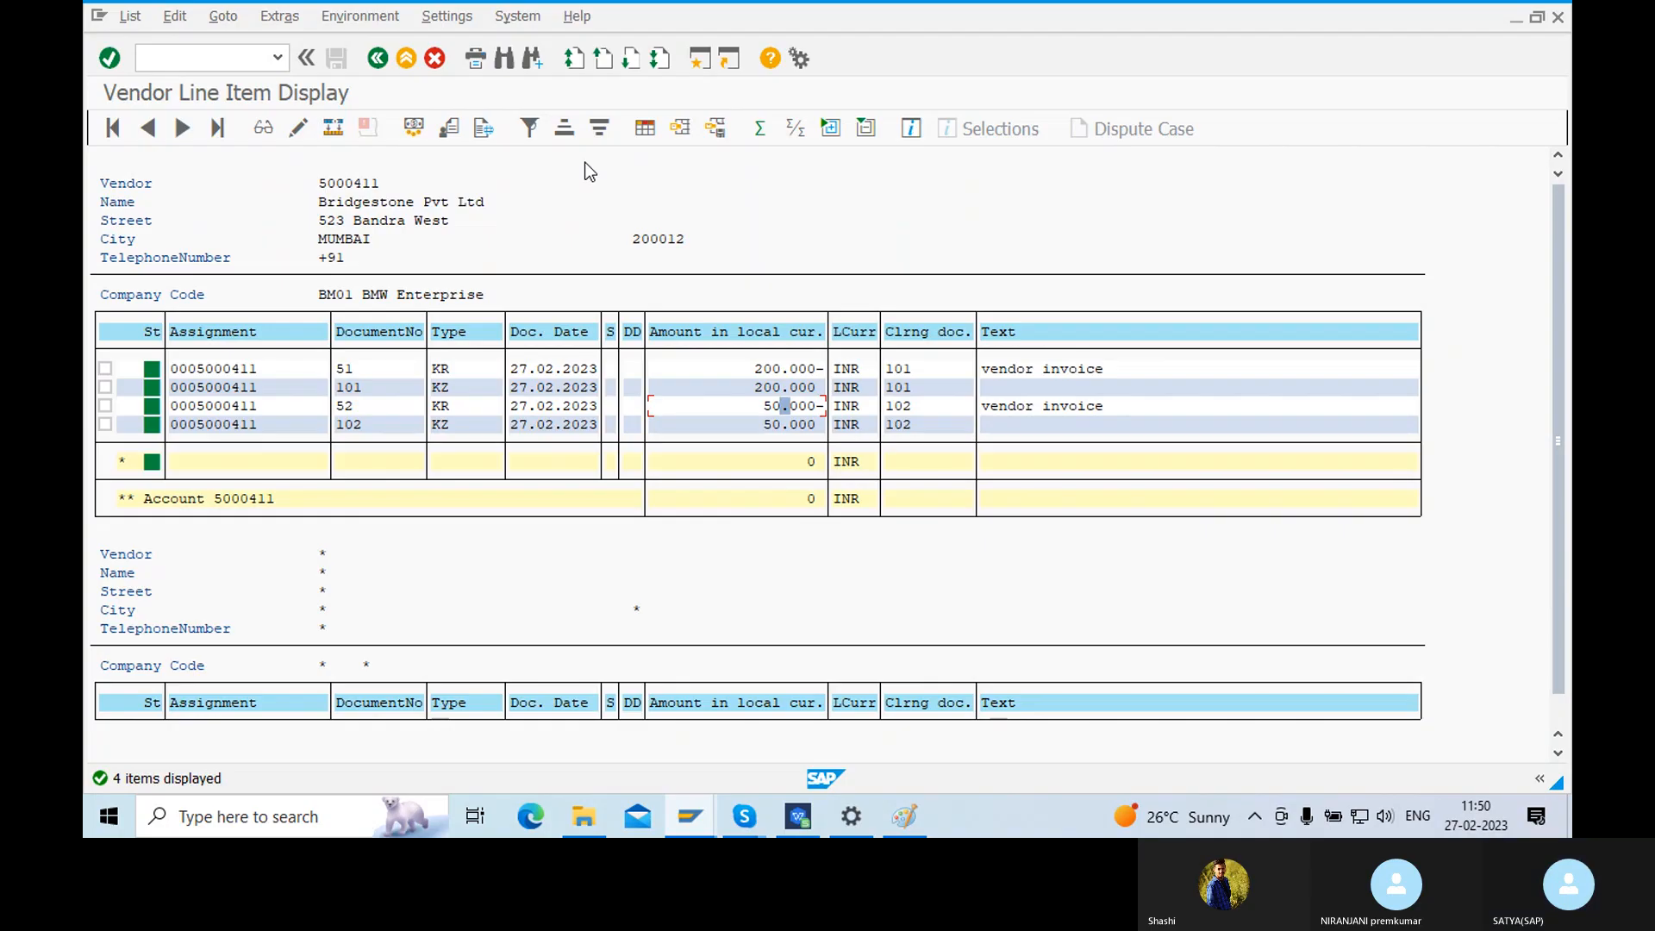
pyautogui.scroll(-1, 622, 295)
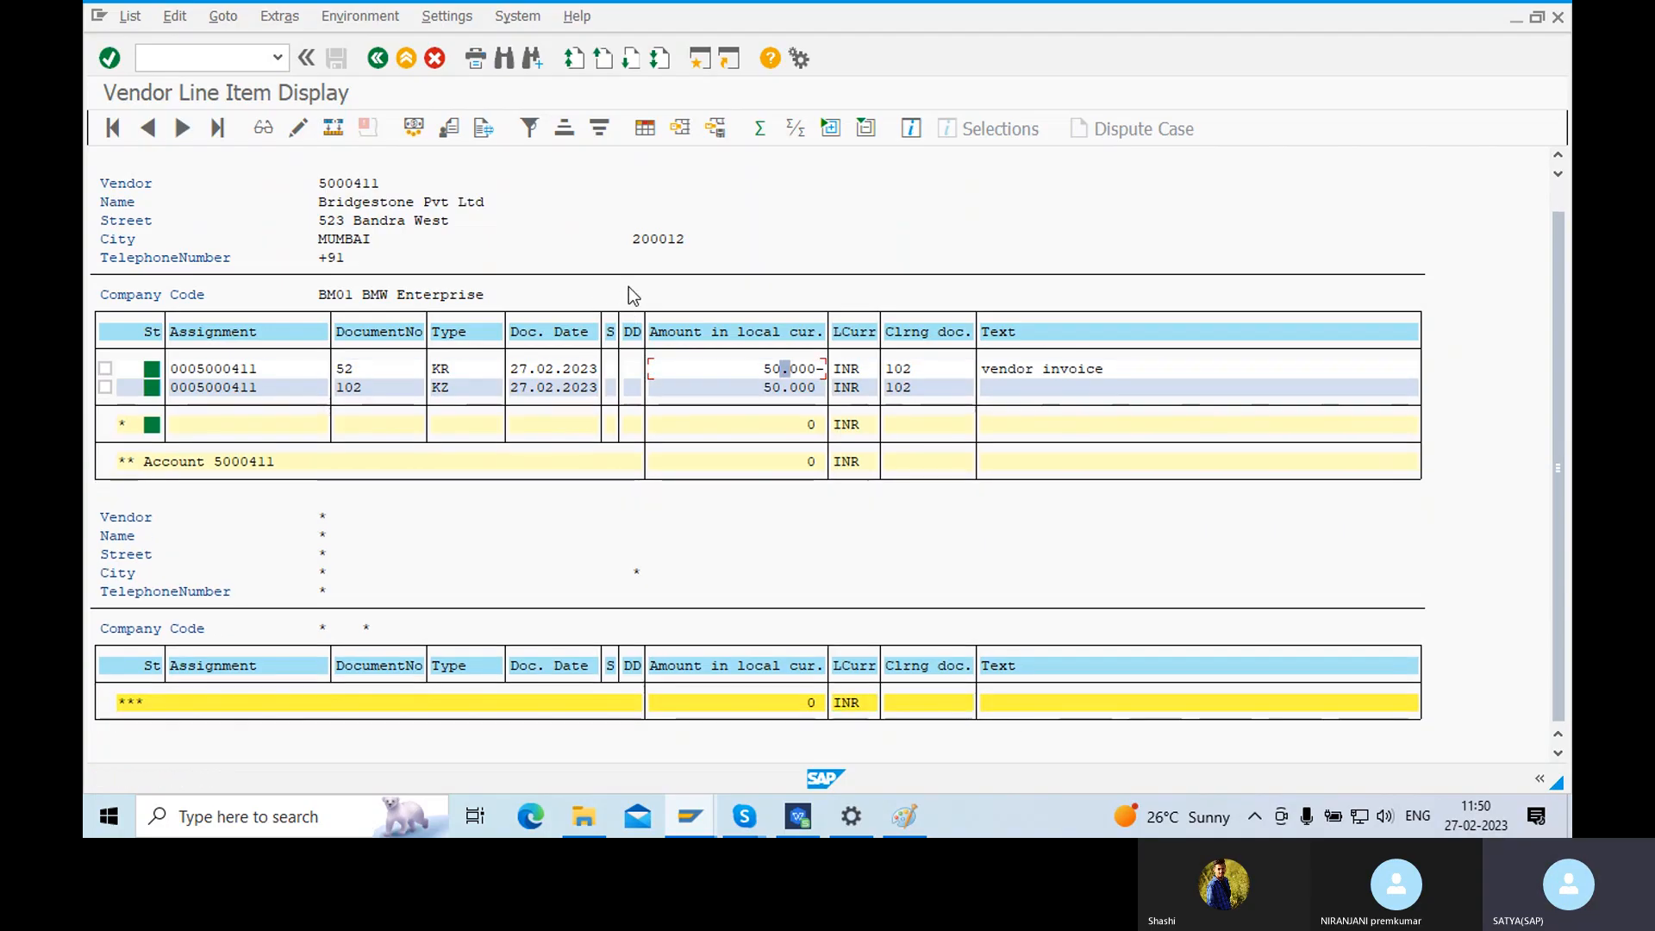
pyautogui.scroll(1, 624, 297)
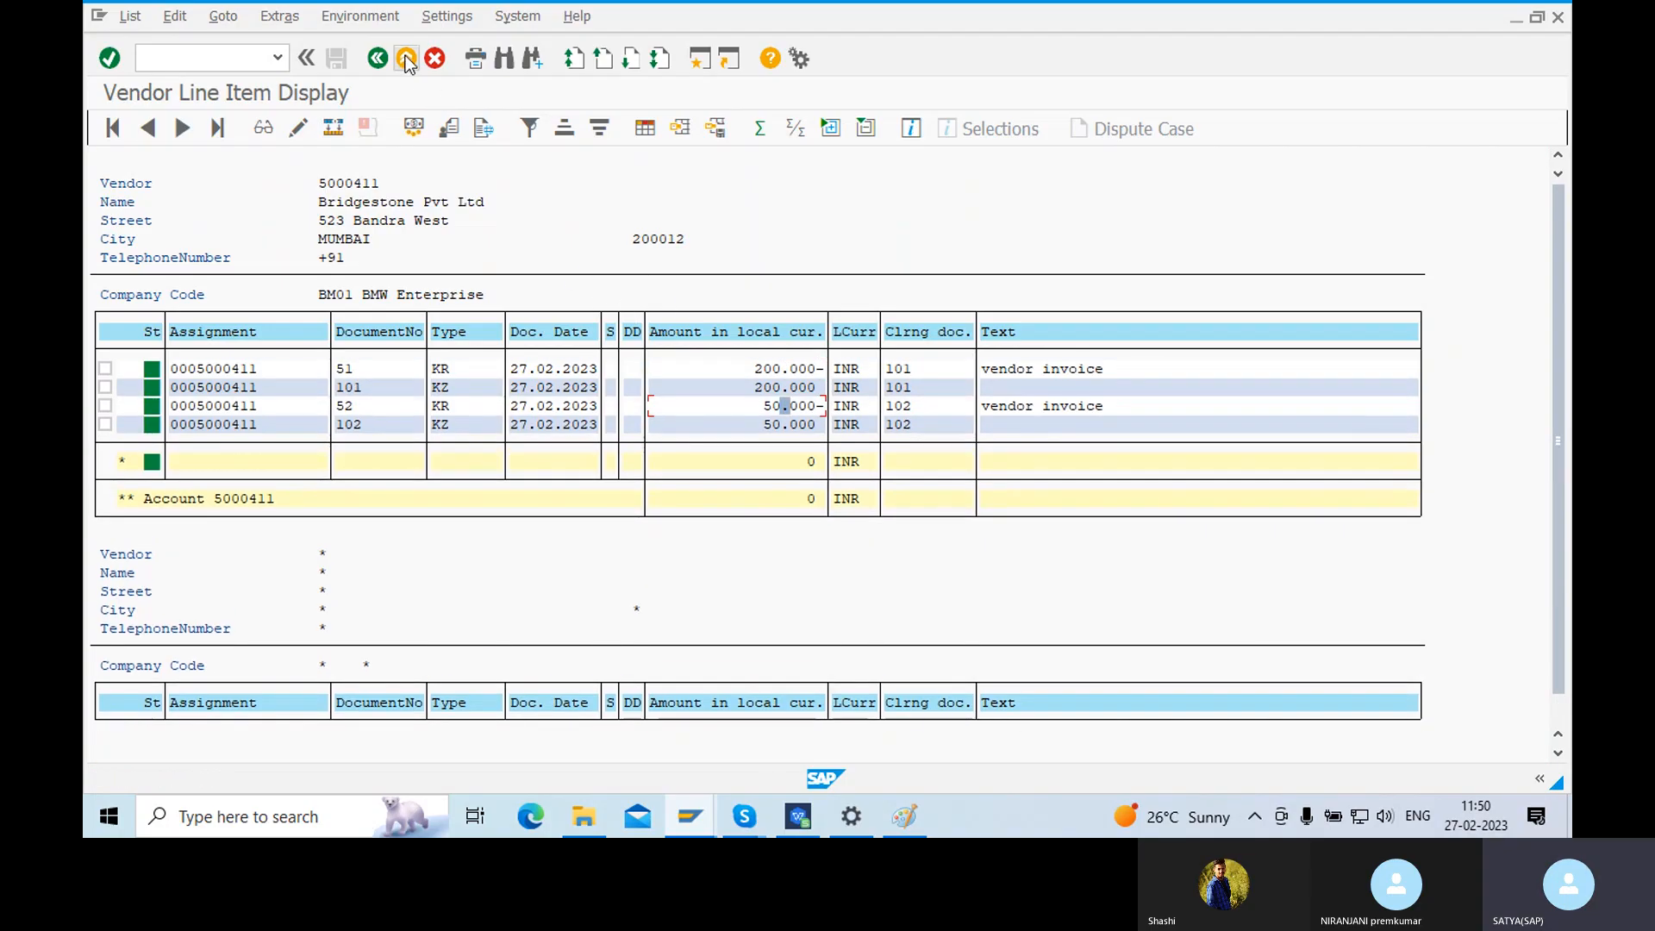
# - Exit the vendor line item report back to SAP Easy Access and look through the Accounts Payable menu
pyautogui.click(406, 57)
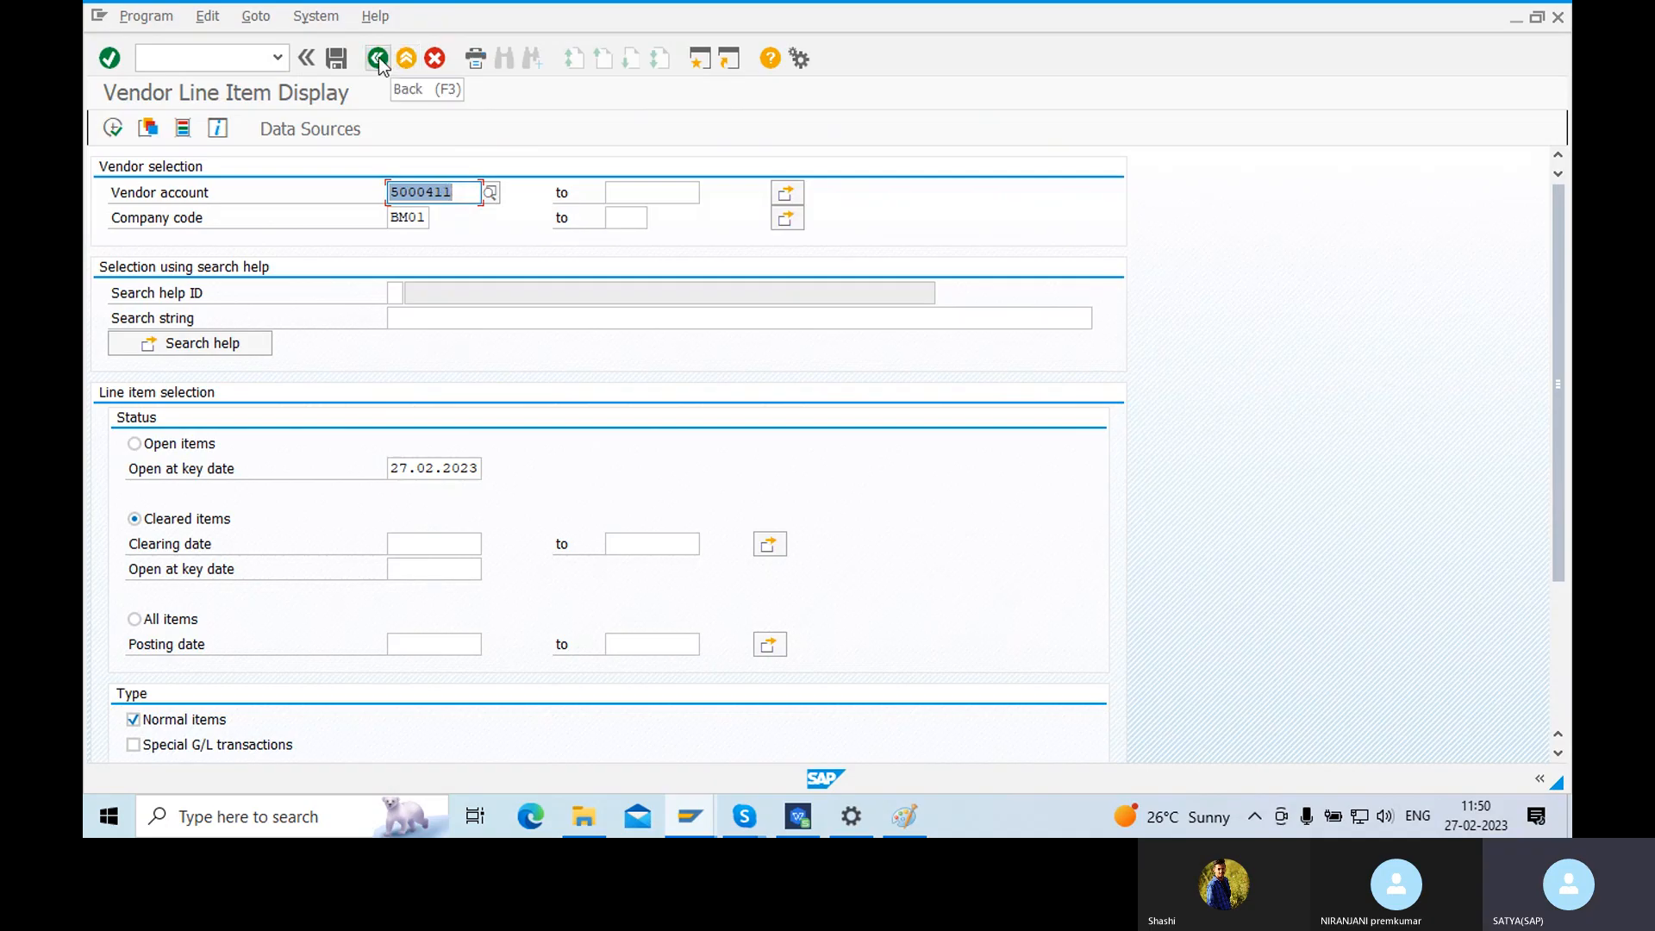
pyautogui.click(380, 56)
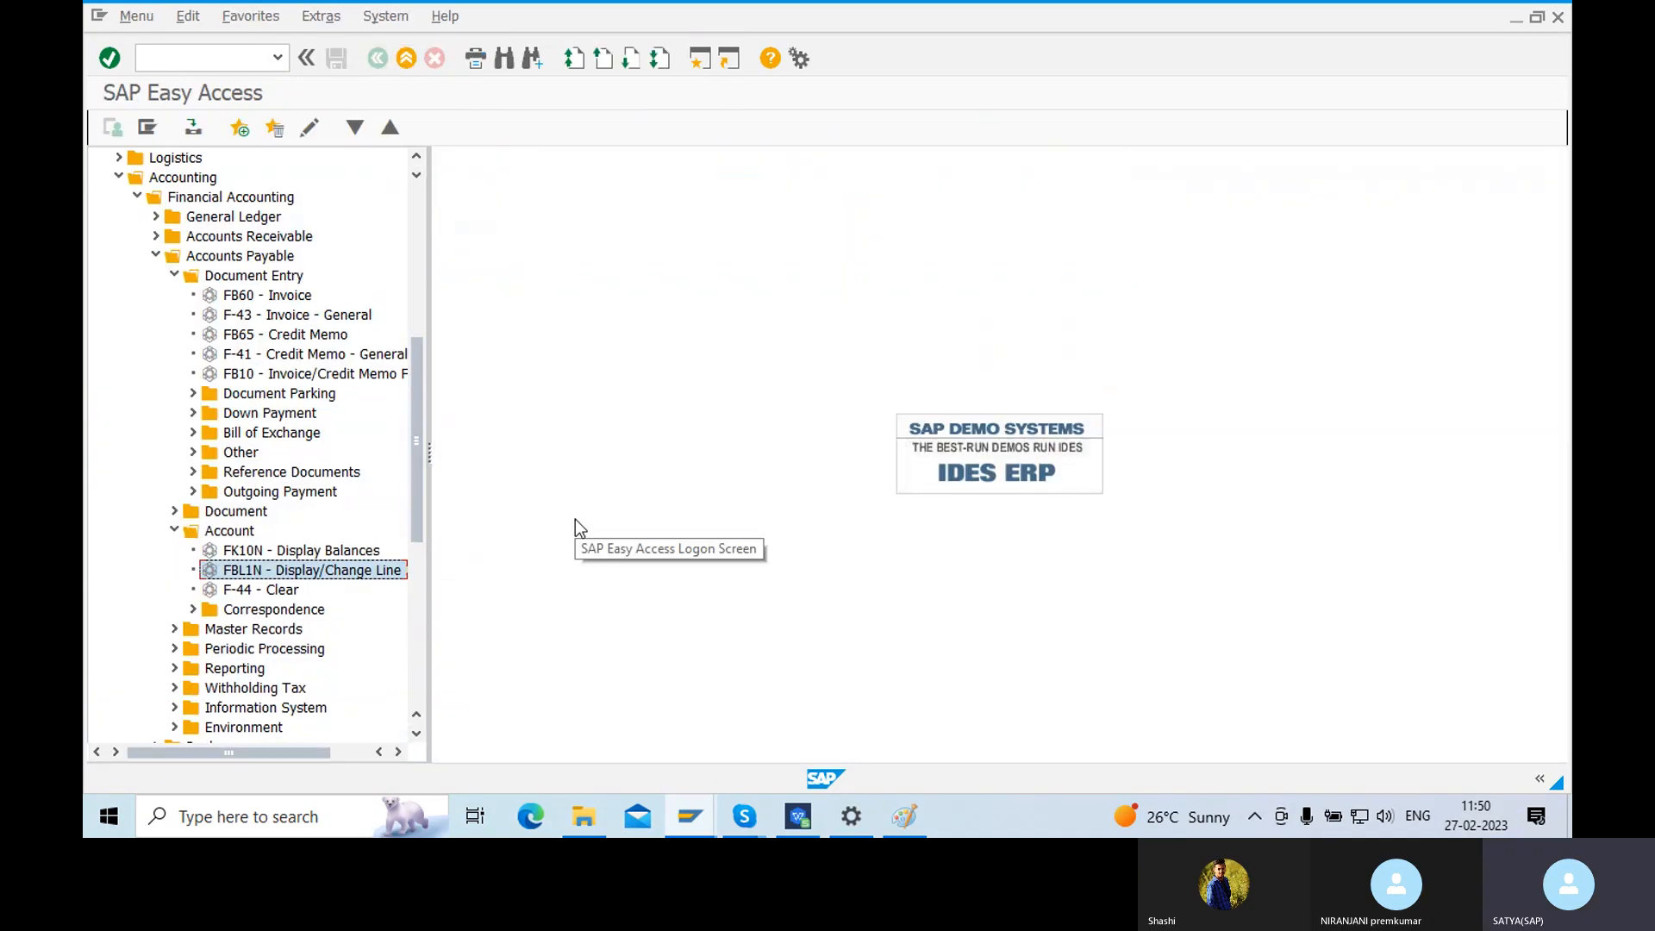
pyautogui.scroll(-3, 407, 431)
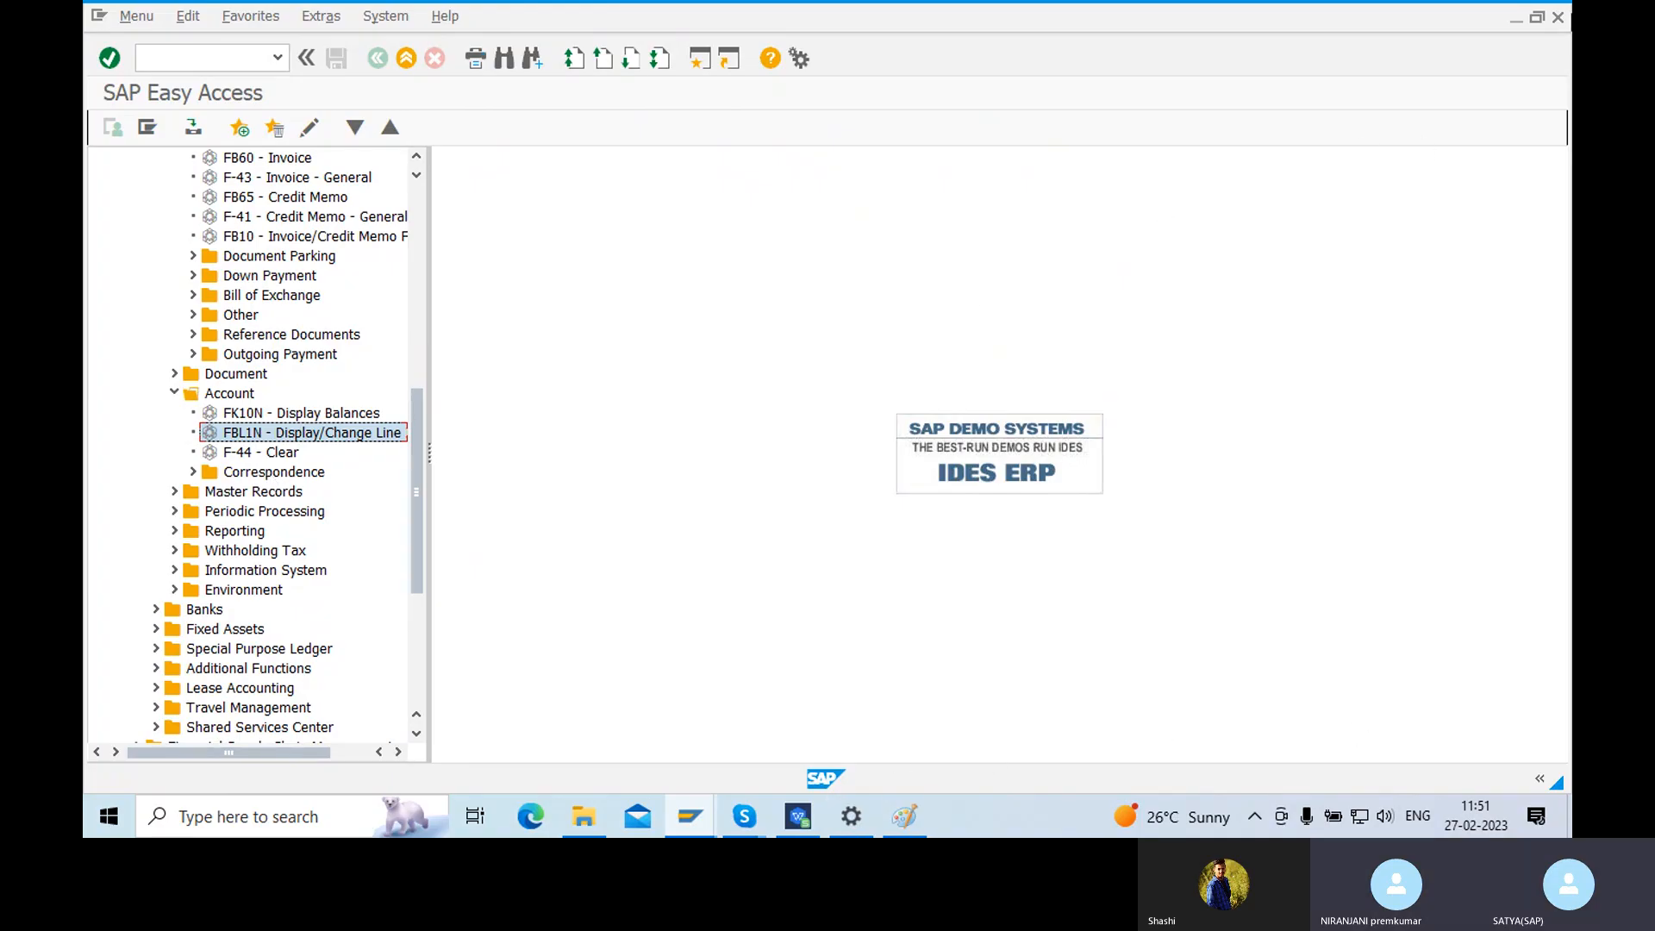
pyautogui.click(1516, 17)
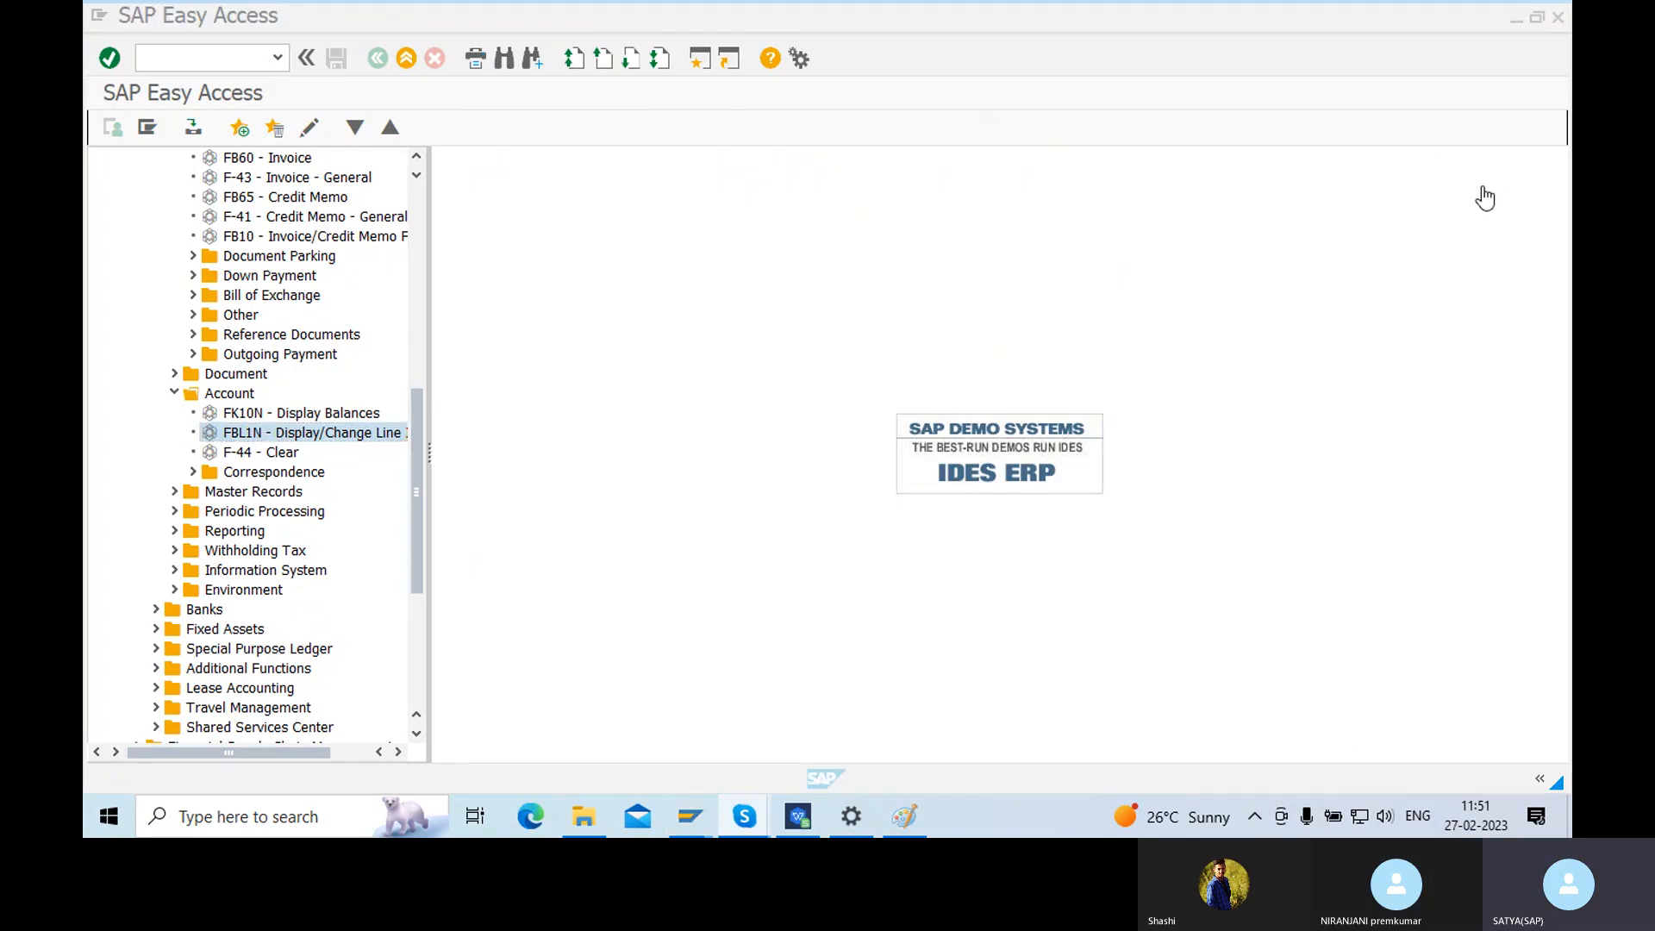